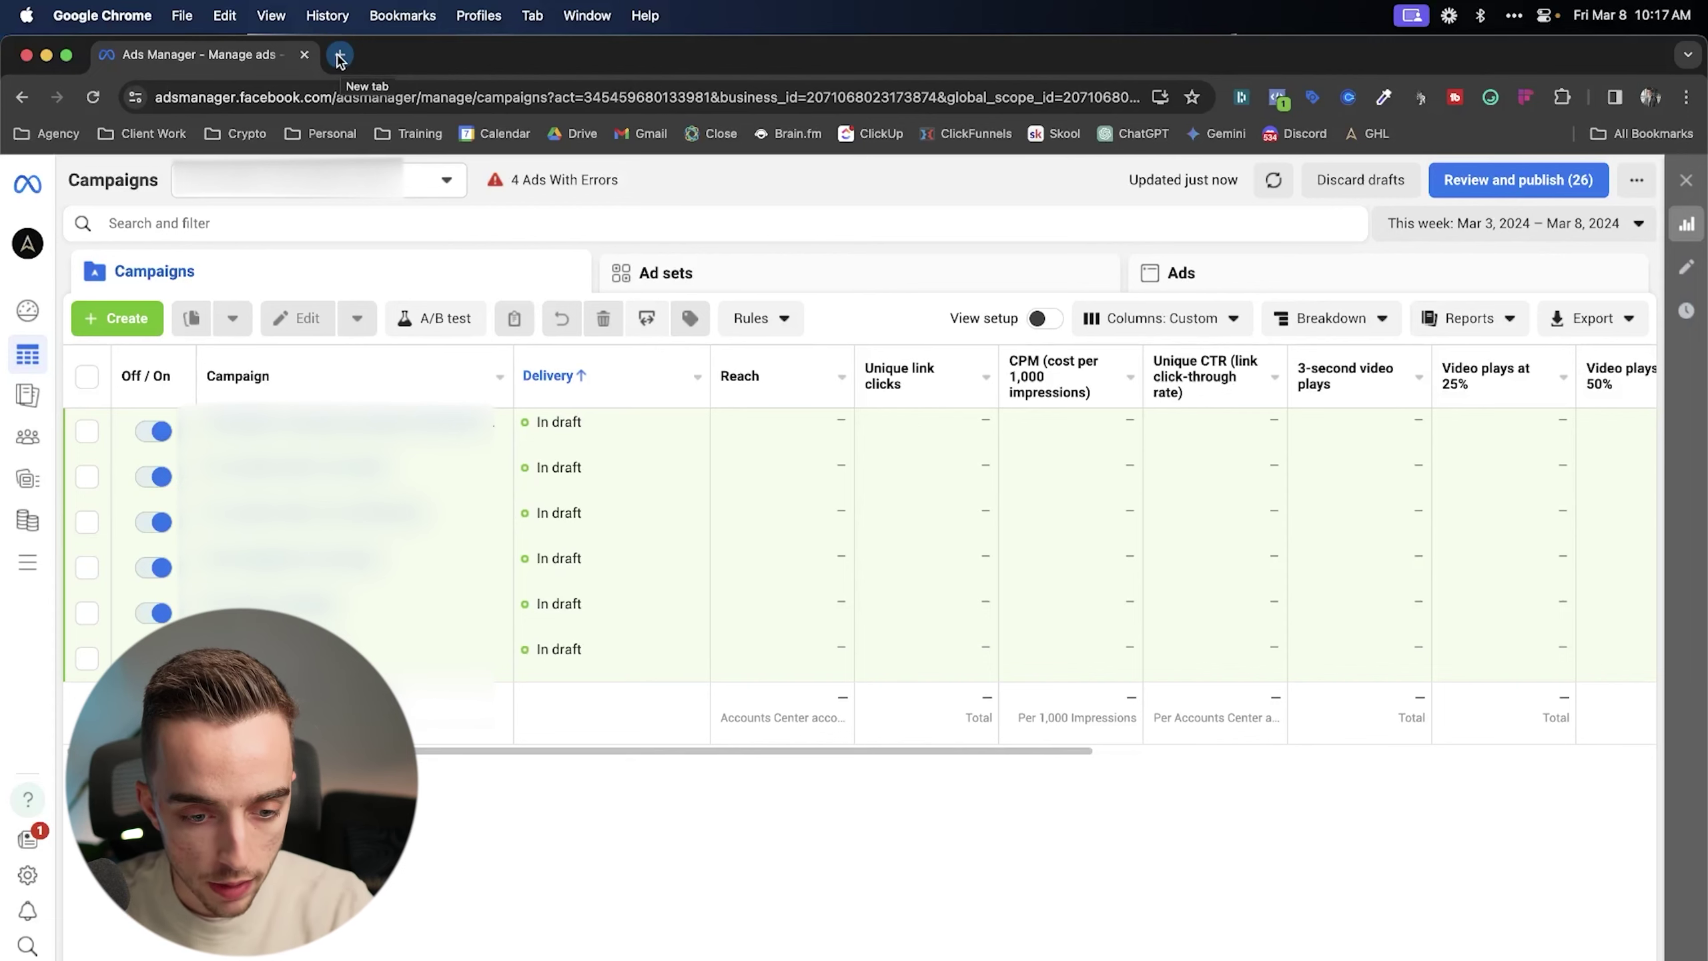
- Search Google for "invisalign" in a new browser tab
click(340, 56)
text(invisalign)
key(Return)
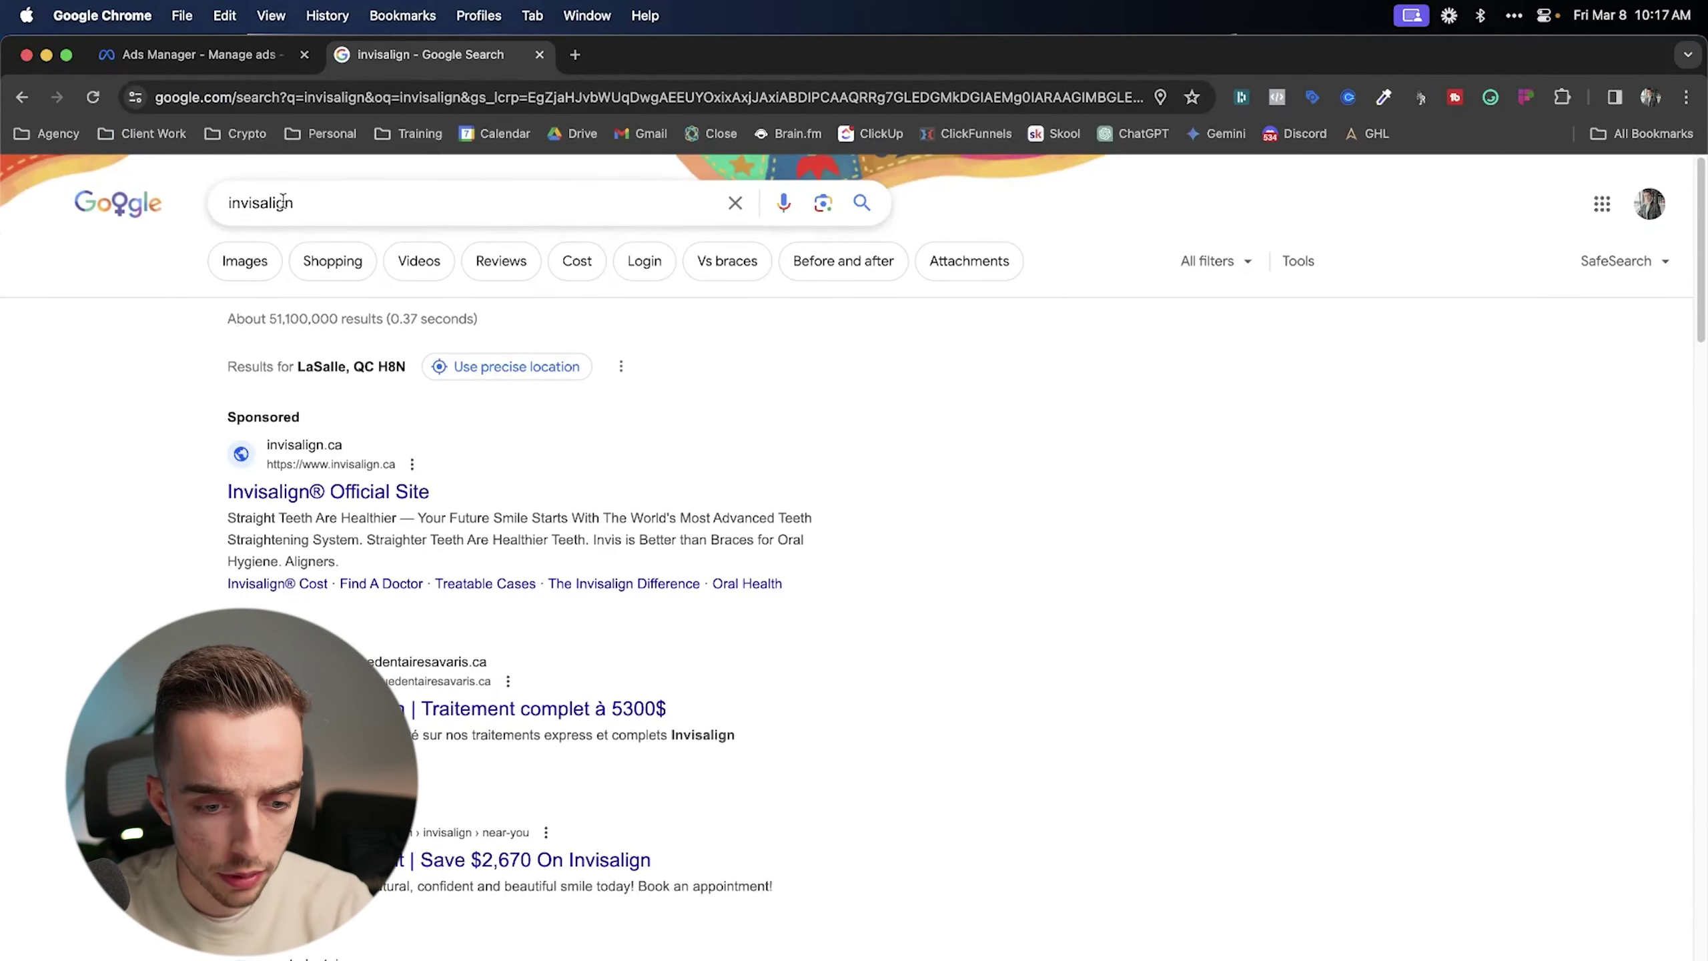
- Search Google for "invisalign reddity" in another new browser tab
click(574, 55)
text(invisi)
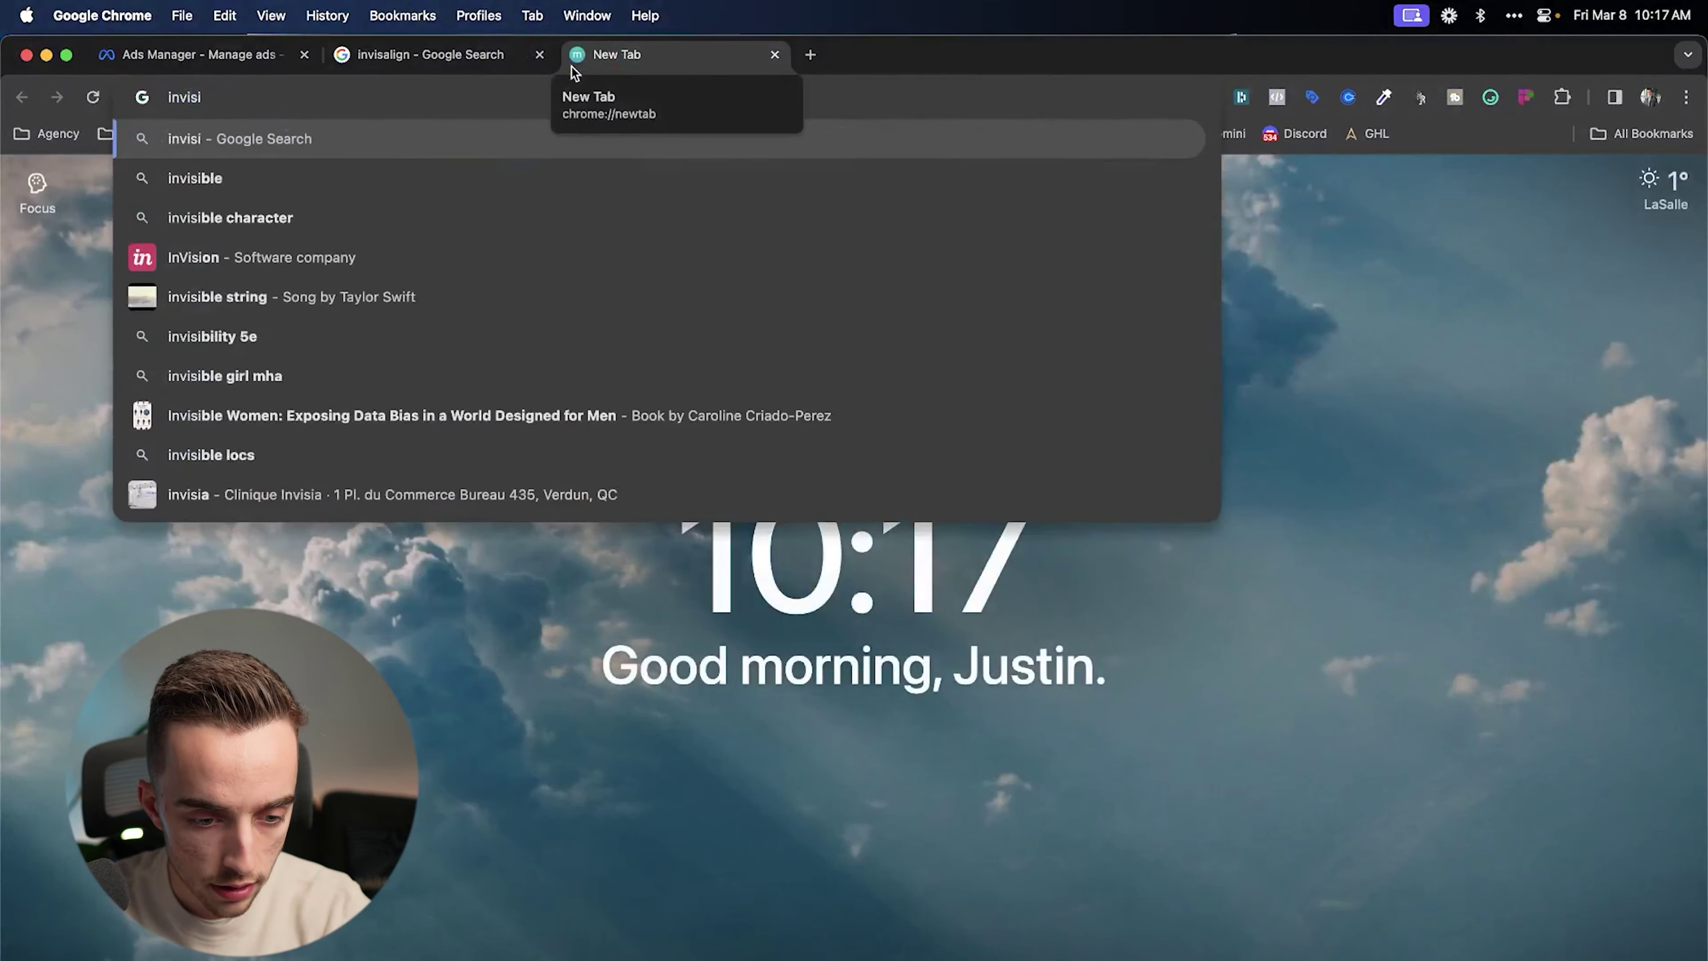
key(BackSpace)
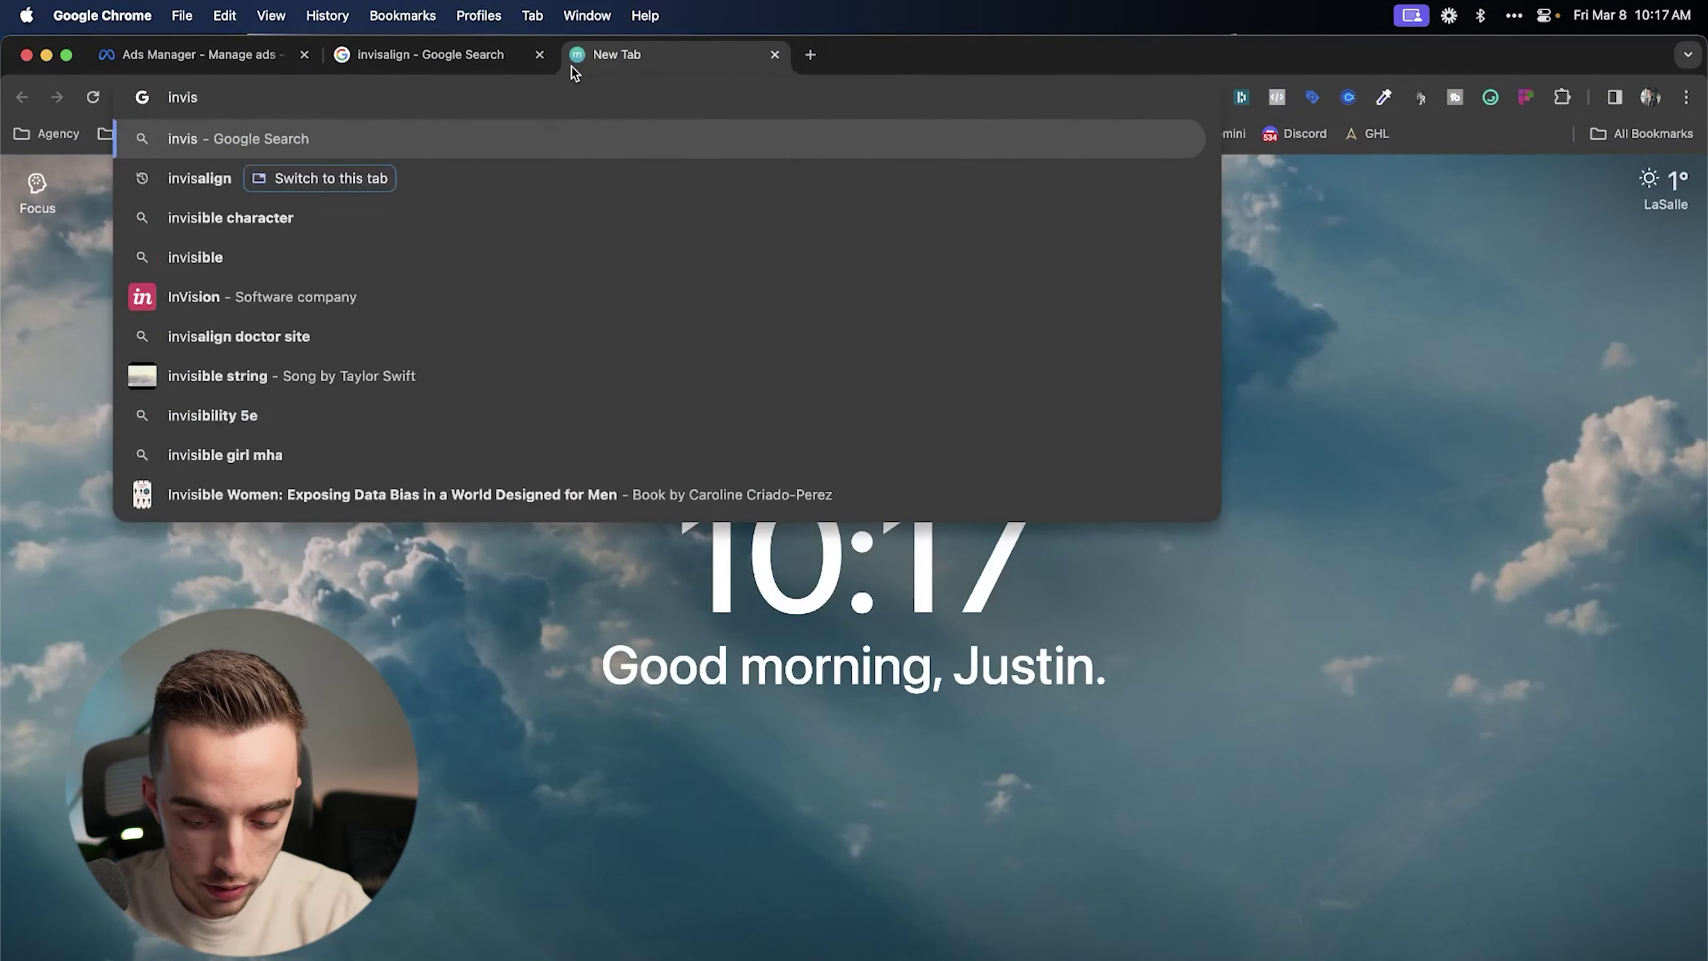
text(align reddity)
key(Return)
- Open the r/Invisalign community from the search results and skim its first posts
click(393, 198)
click(1052, 542)
scroll(427, 458, down, 5)
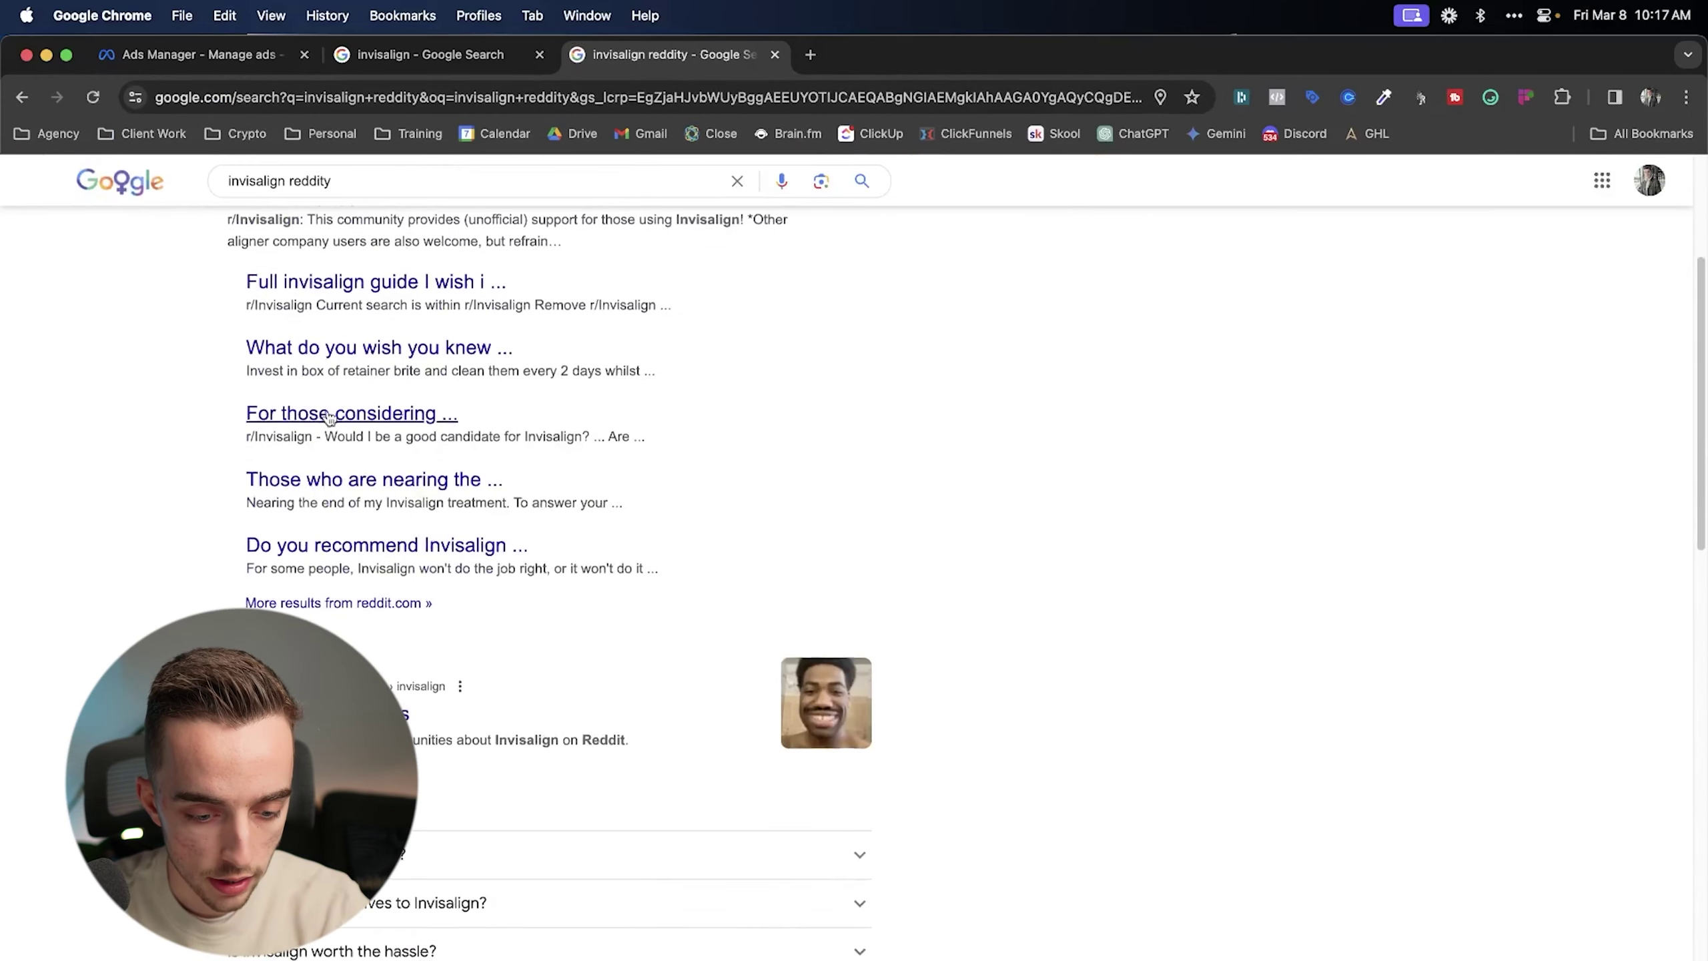
scroll(329, 417, up, 3)
click(336, 401)
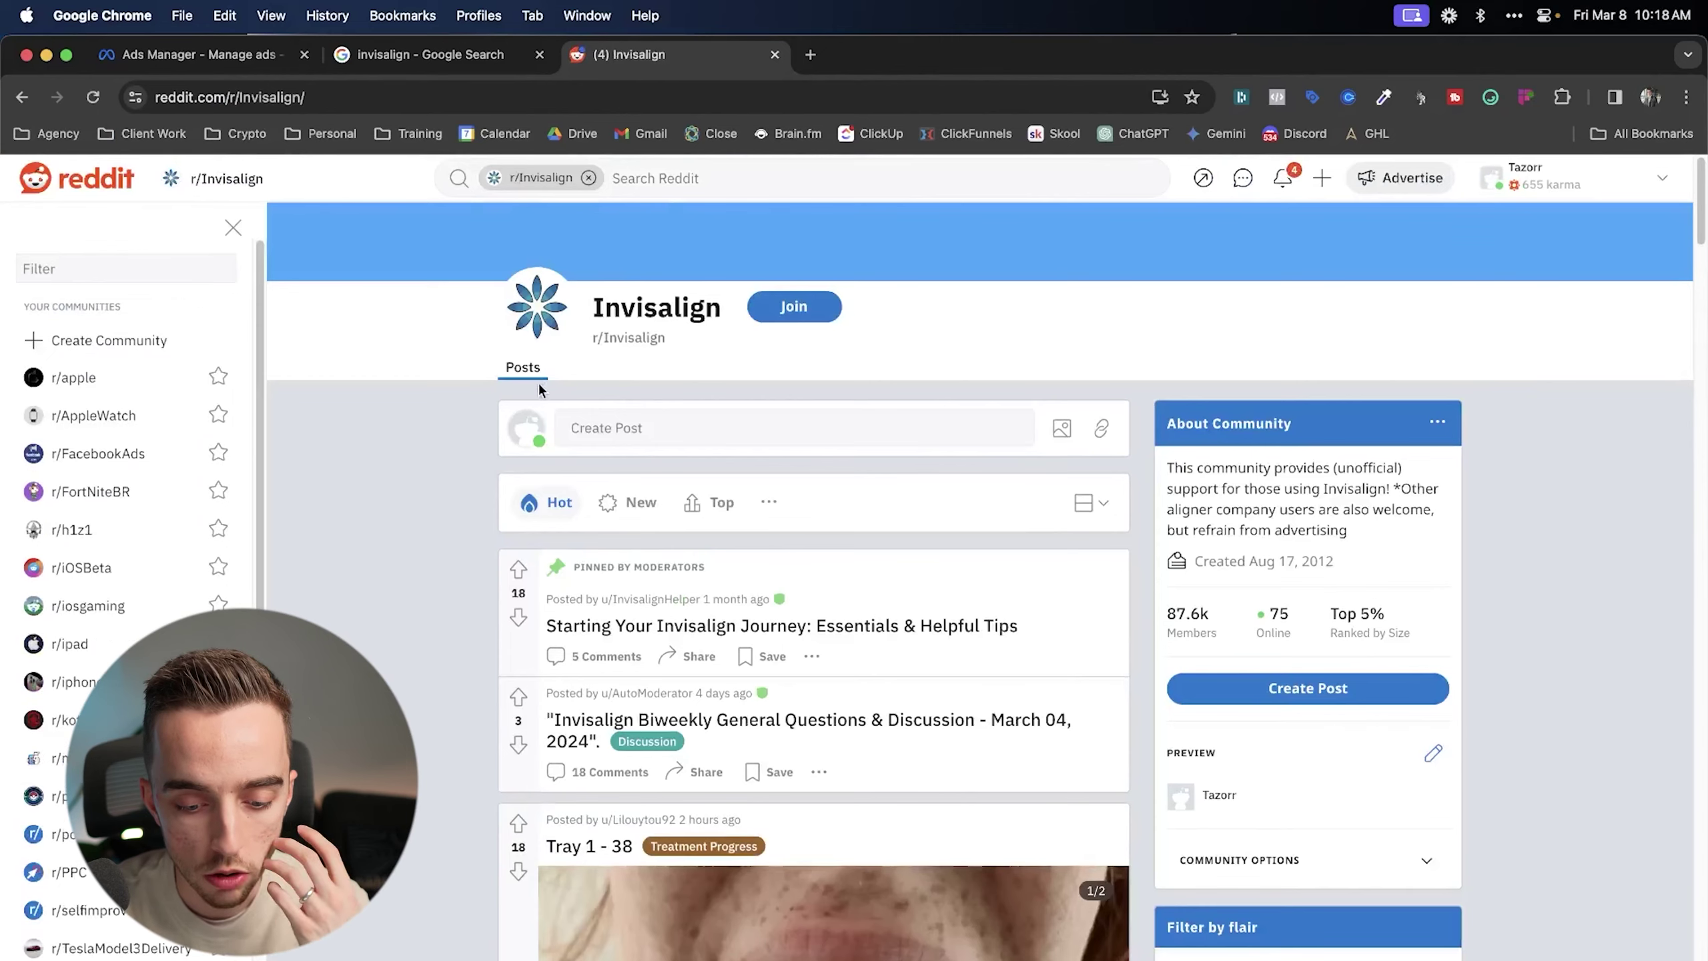
scroll(363, 360, down, 12)
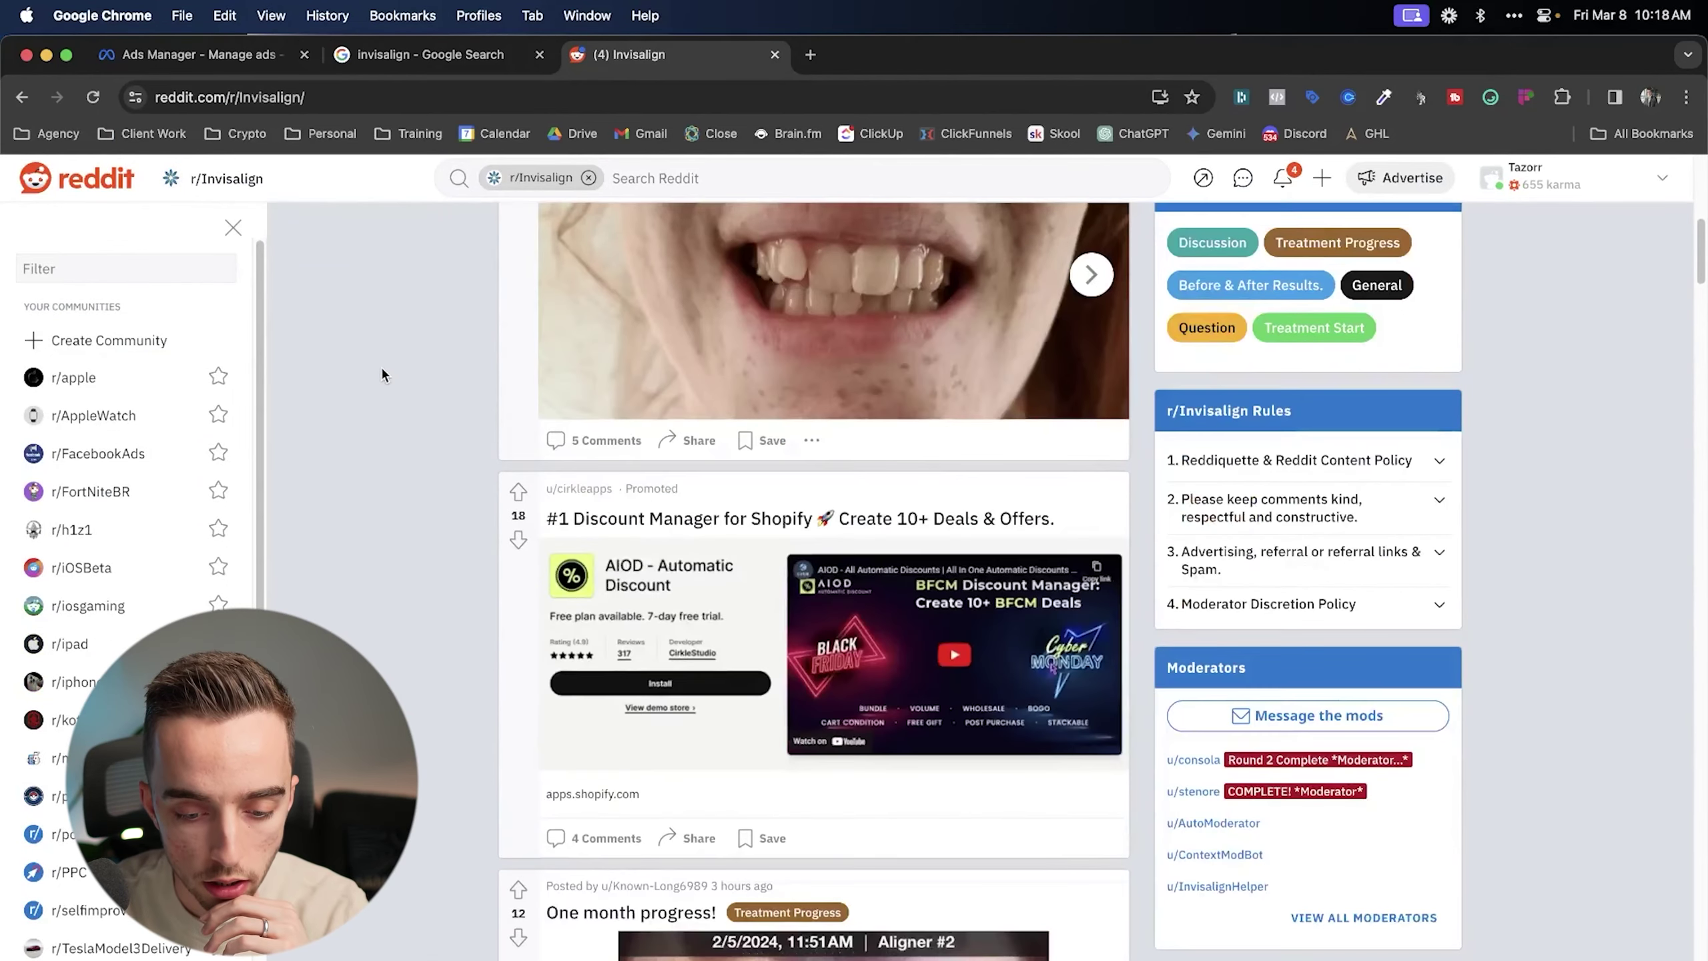
scroll(376, 336, down, 1)
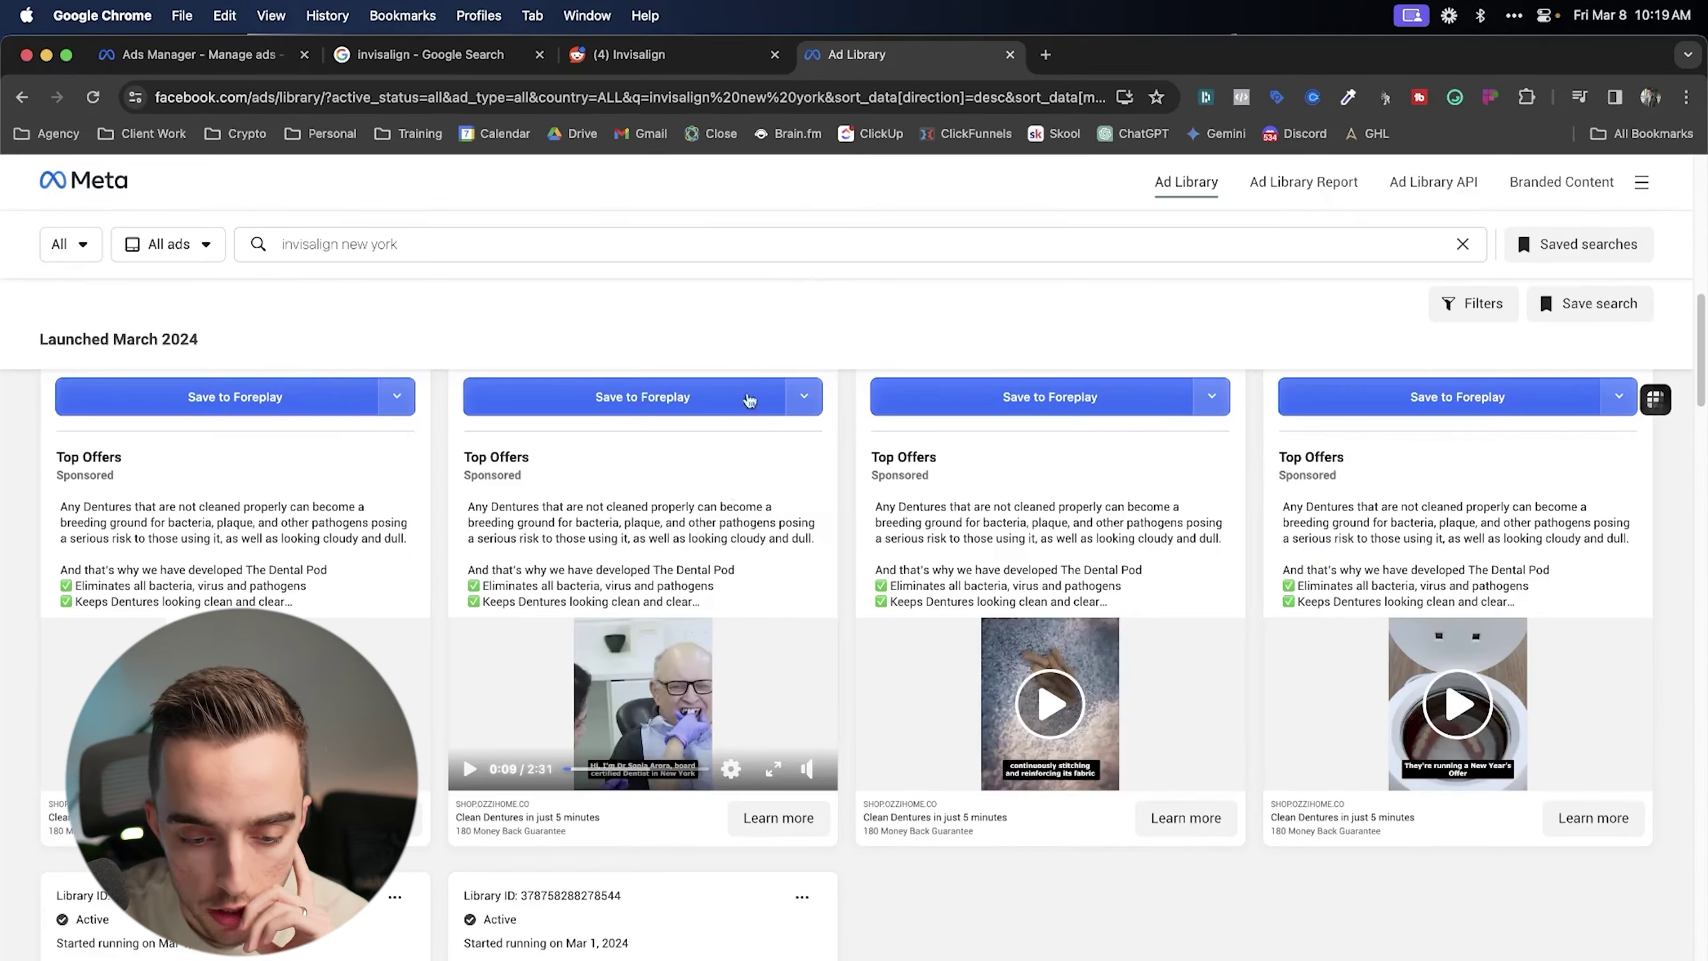
- Expand the full text of the second Top Offers denture ad in the Ad Library results for "invisalign new york"
scroll(482, 383, up, 2)
scroll(482, 384, up, 4)
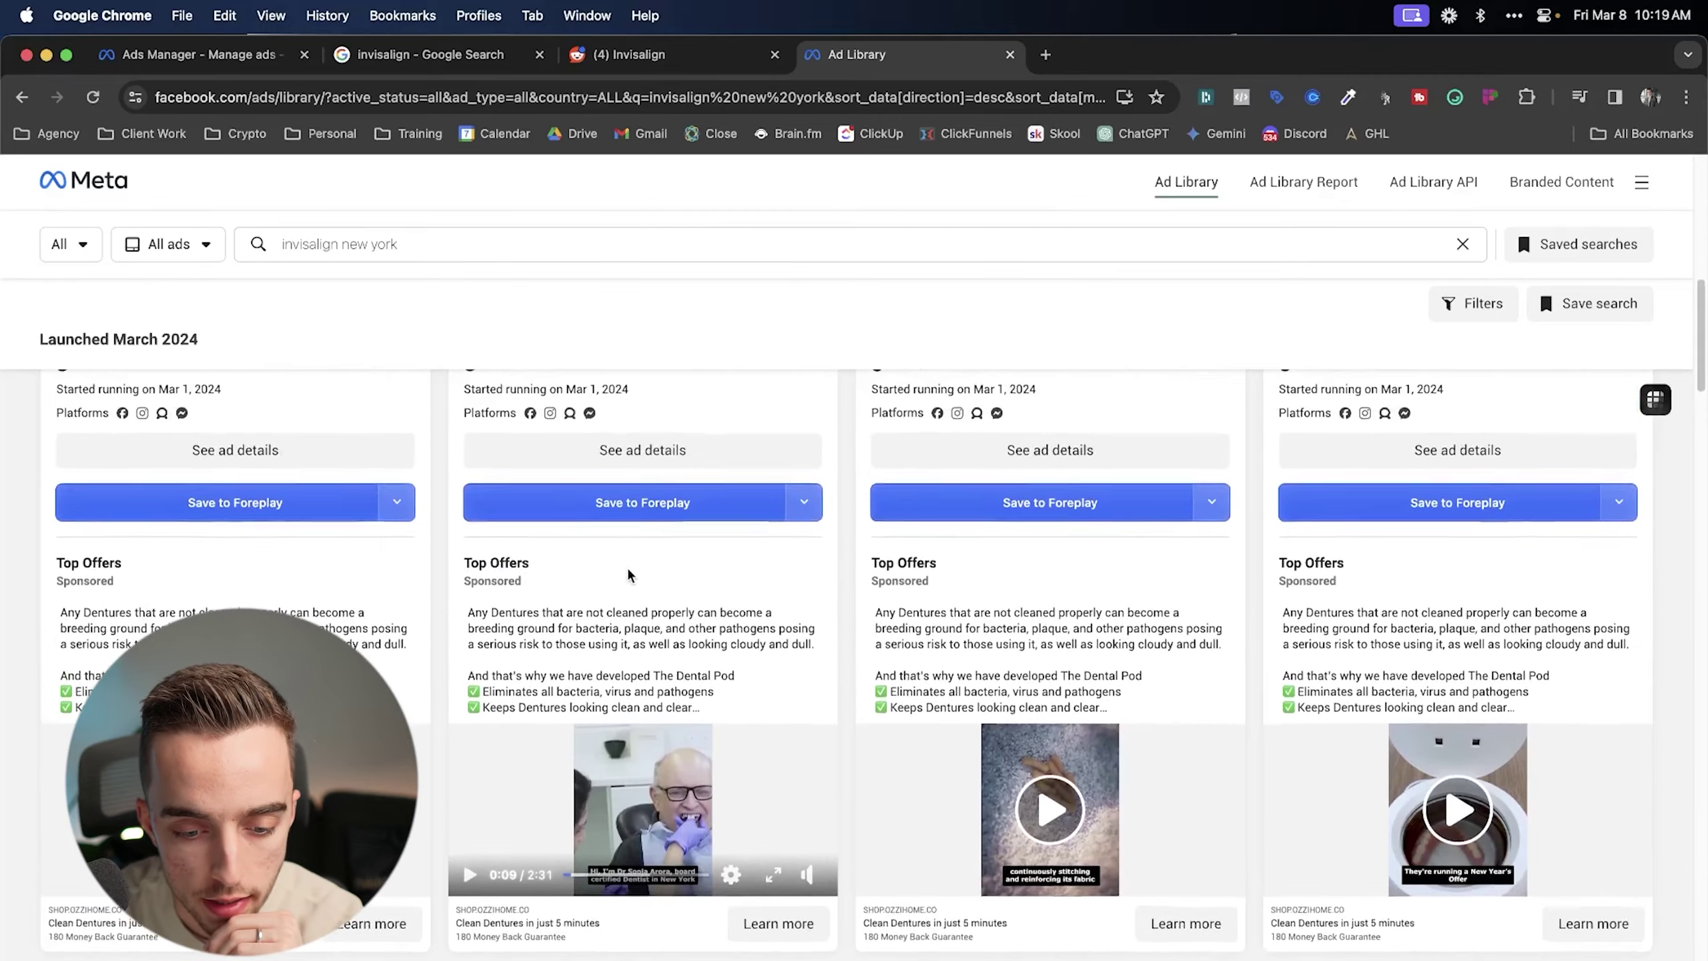
scroll(673, 499, down, 4)
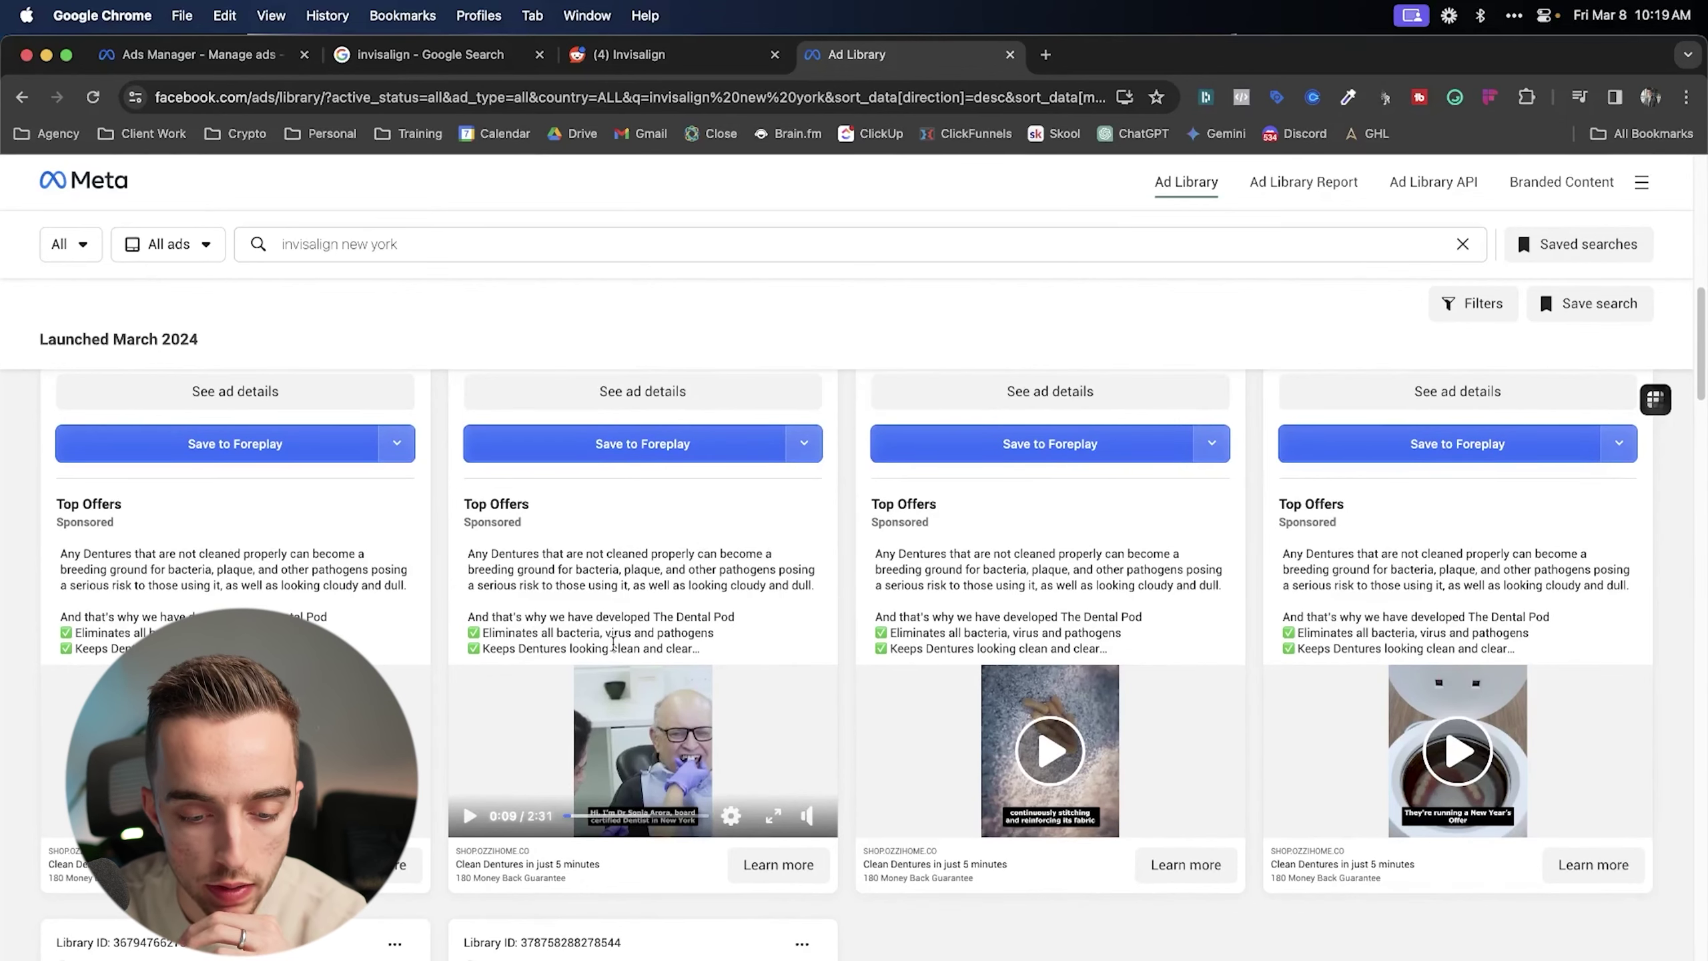
click(666, 636)
scroll(670, 639, down, 1)
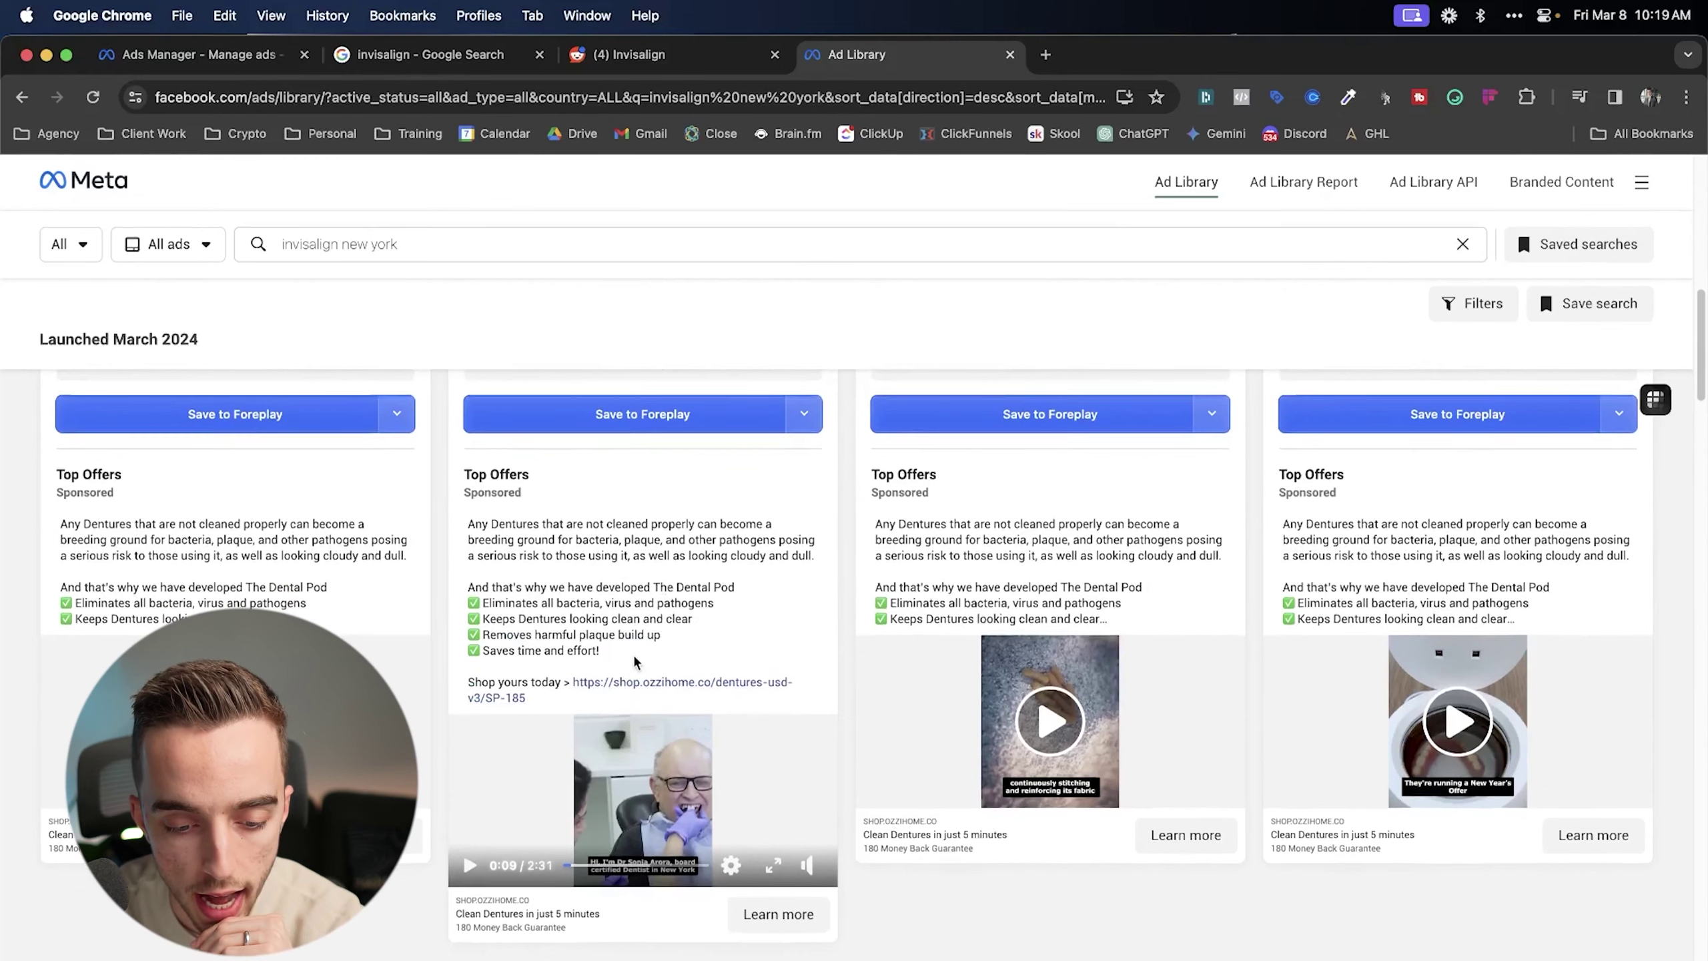
scroll(397, 495, up, 10)
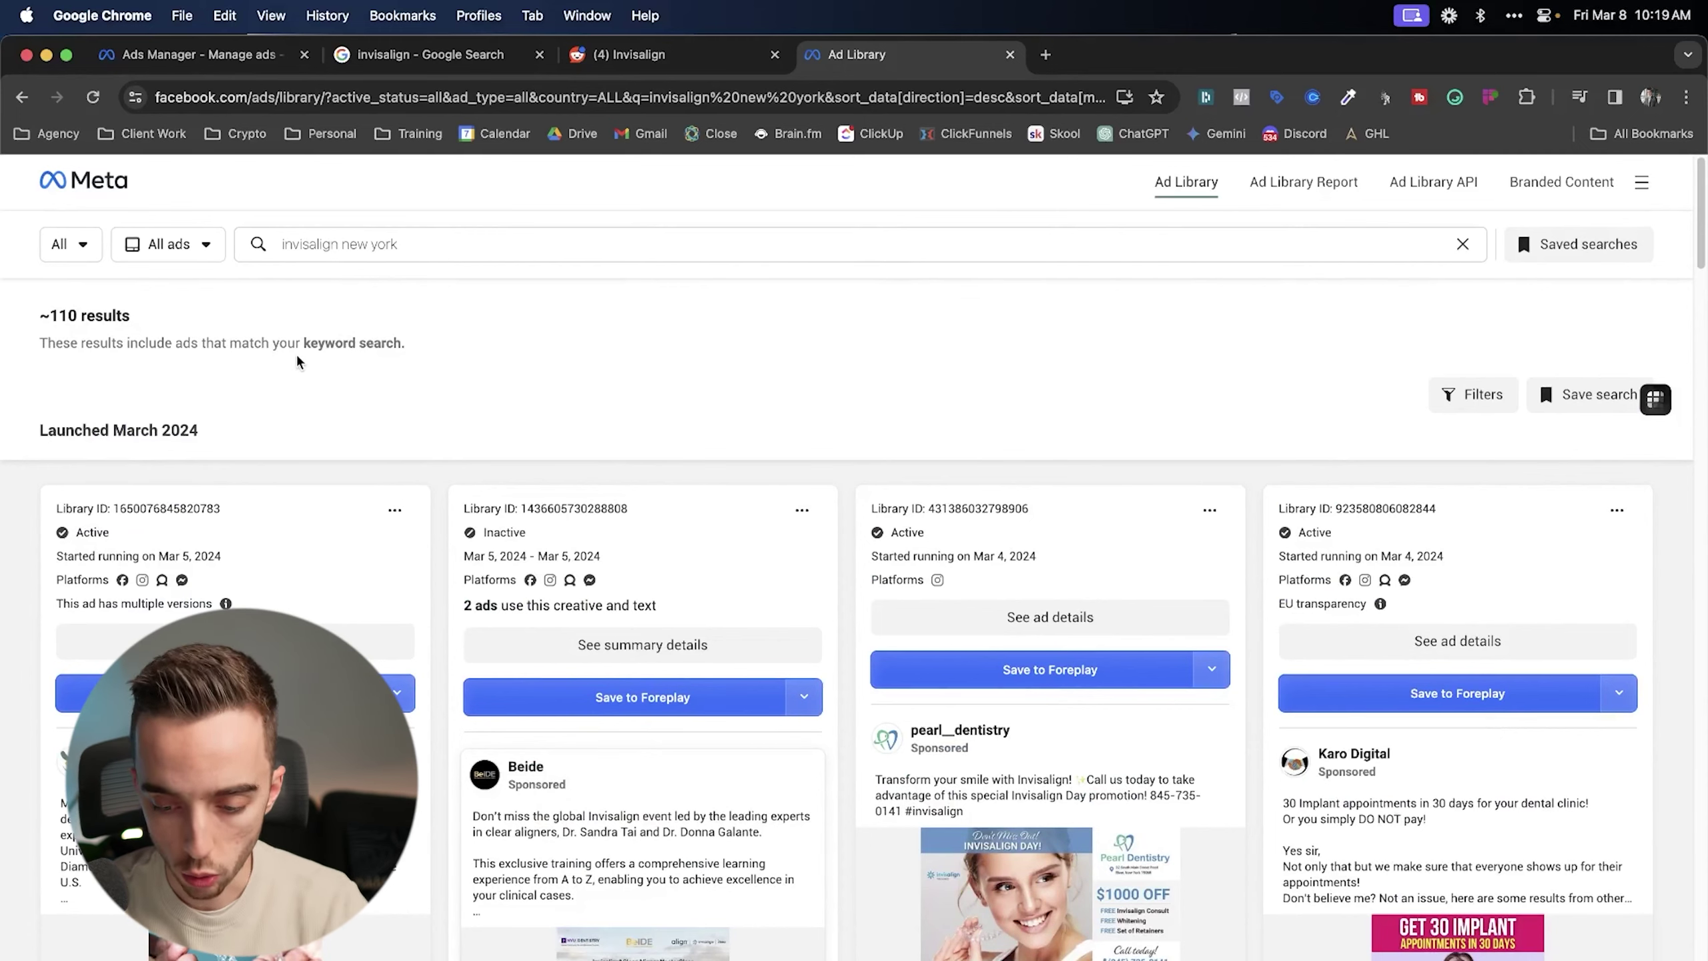
- Examine the first row of ads, comparing the copy and creatives of New York Dental Studio, Beide, pearl__dentistry and Karo Digital
scroll(538, 646, down, 2)
scroll(537, 648, down, 3)
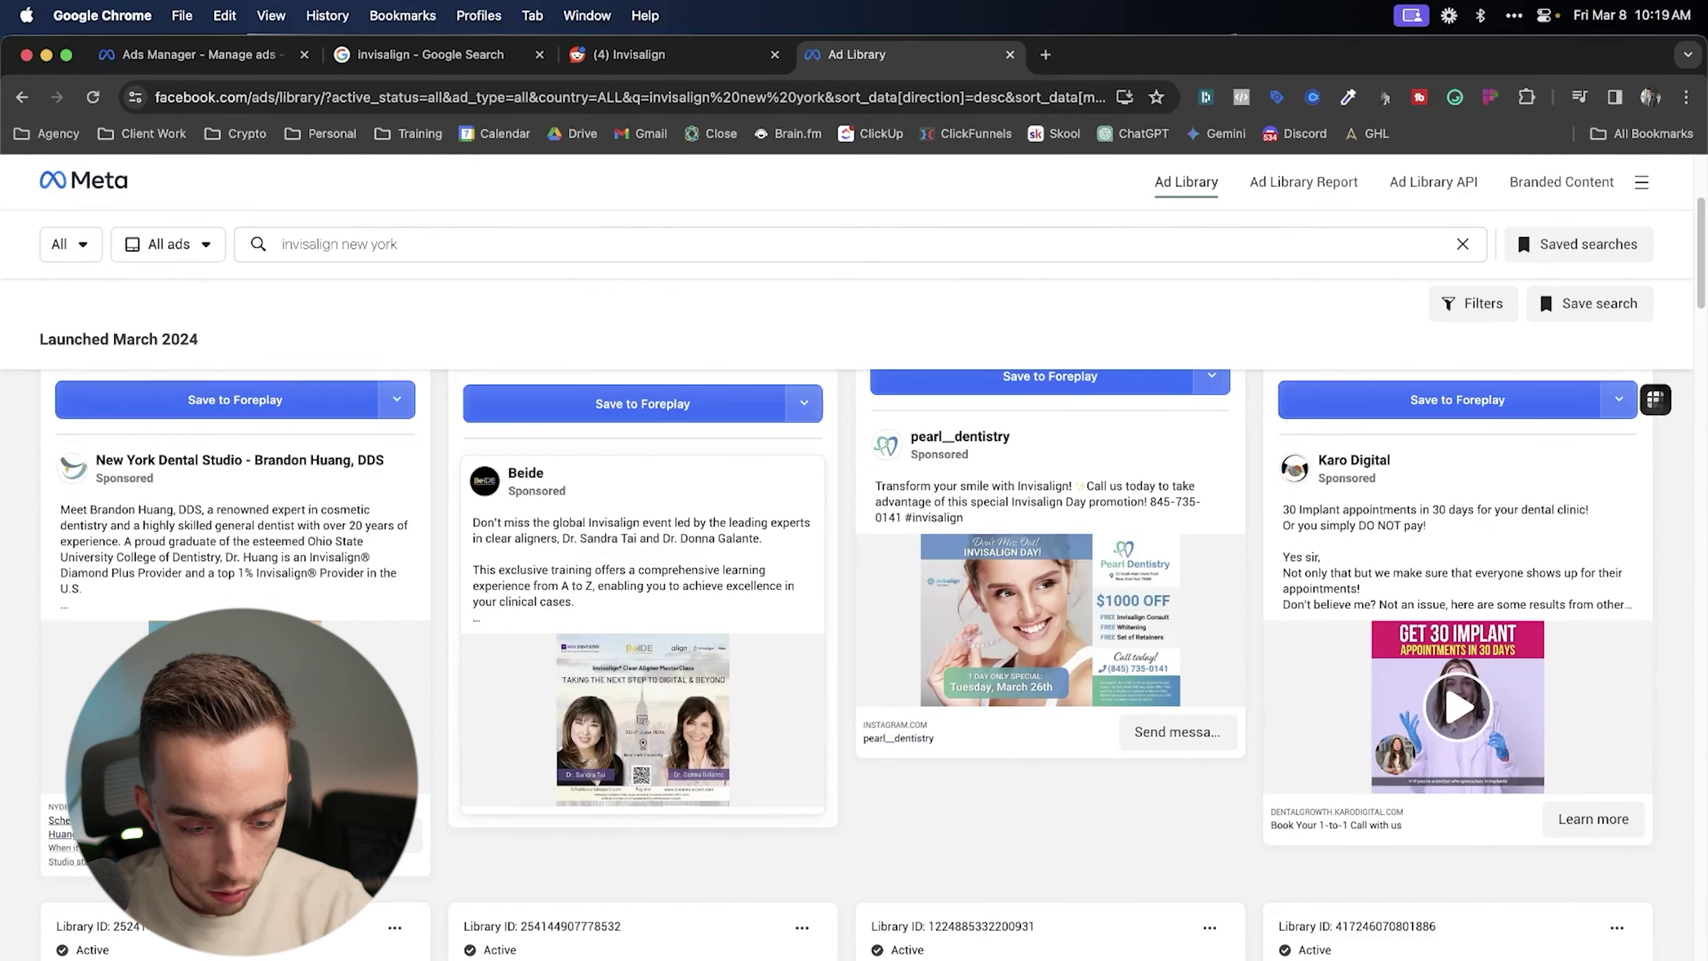
scroll(276, 531, up, 1)
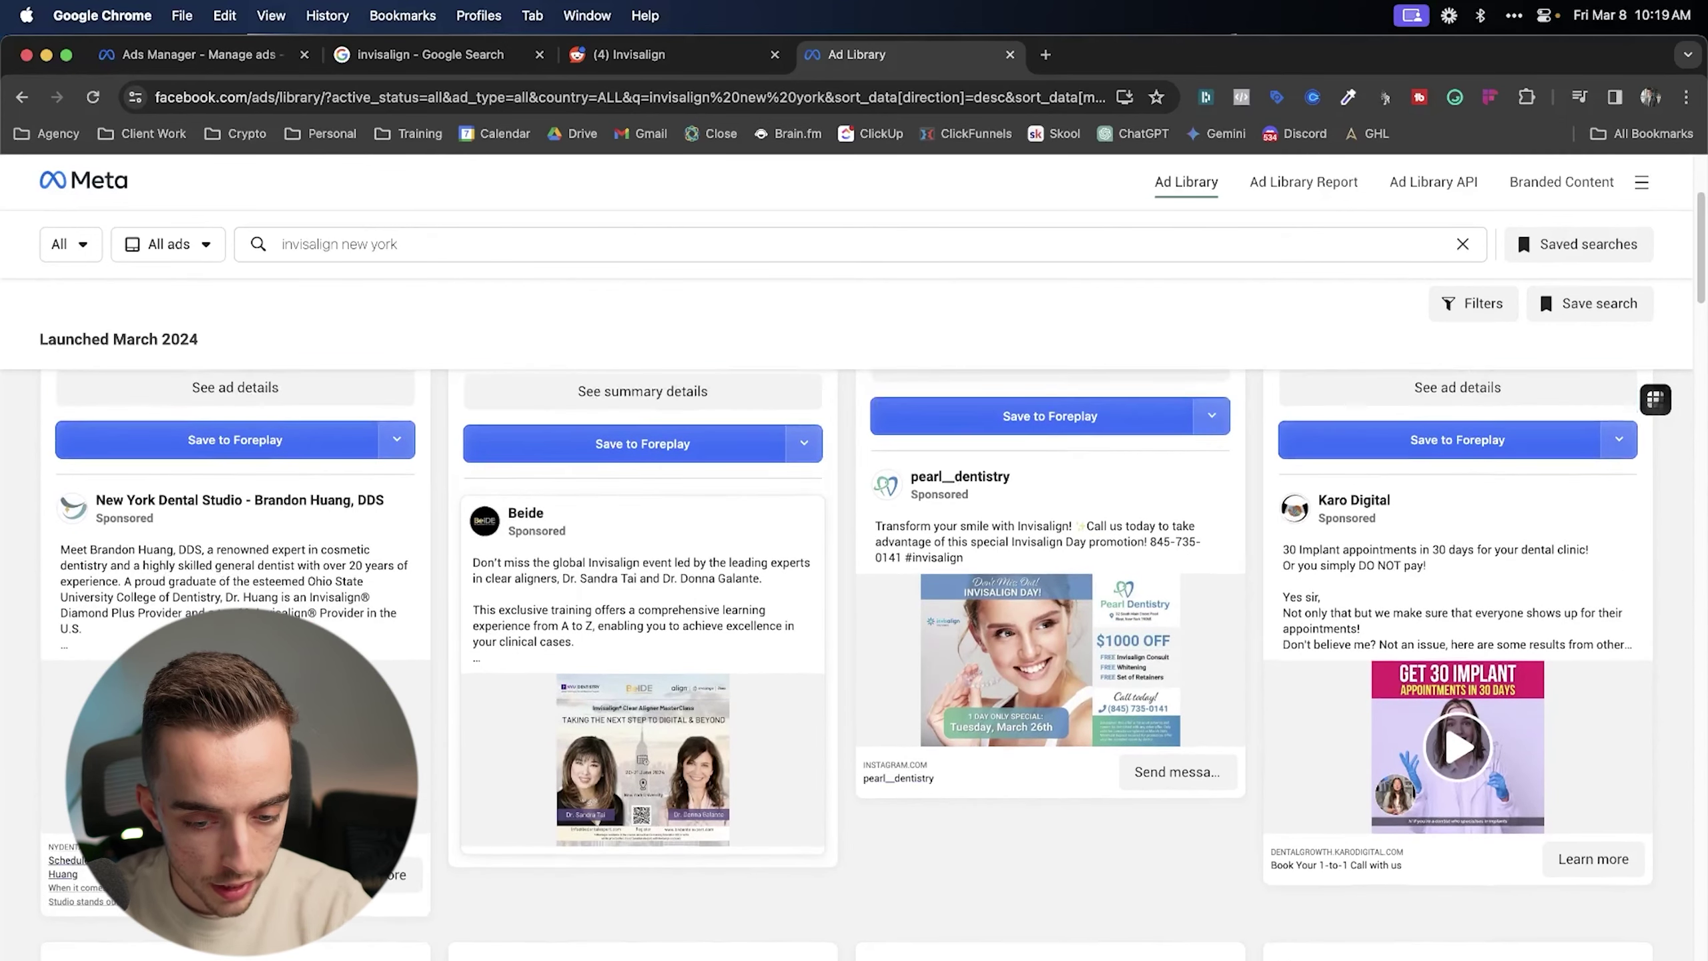
scroll(267, 506, up, 3)
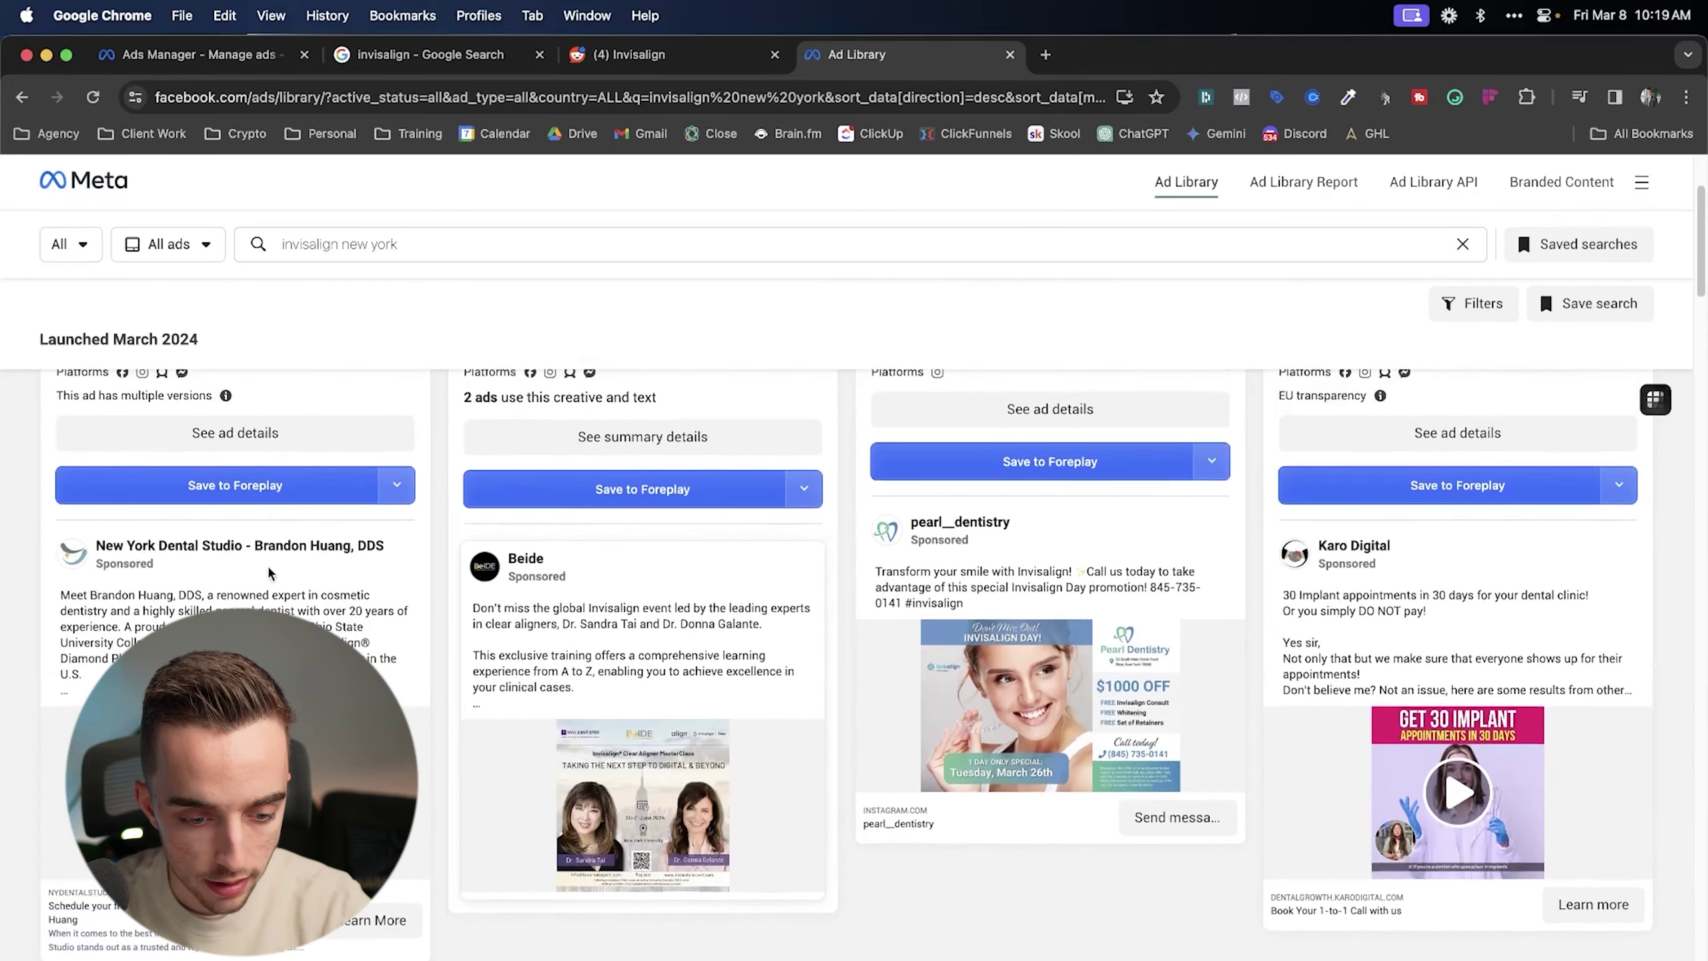
scroll(267, 506, down, 3)
scroll(267, 505, down, 3)
scroll(262, 511, up, 1)
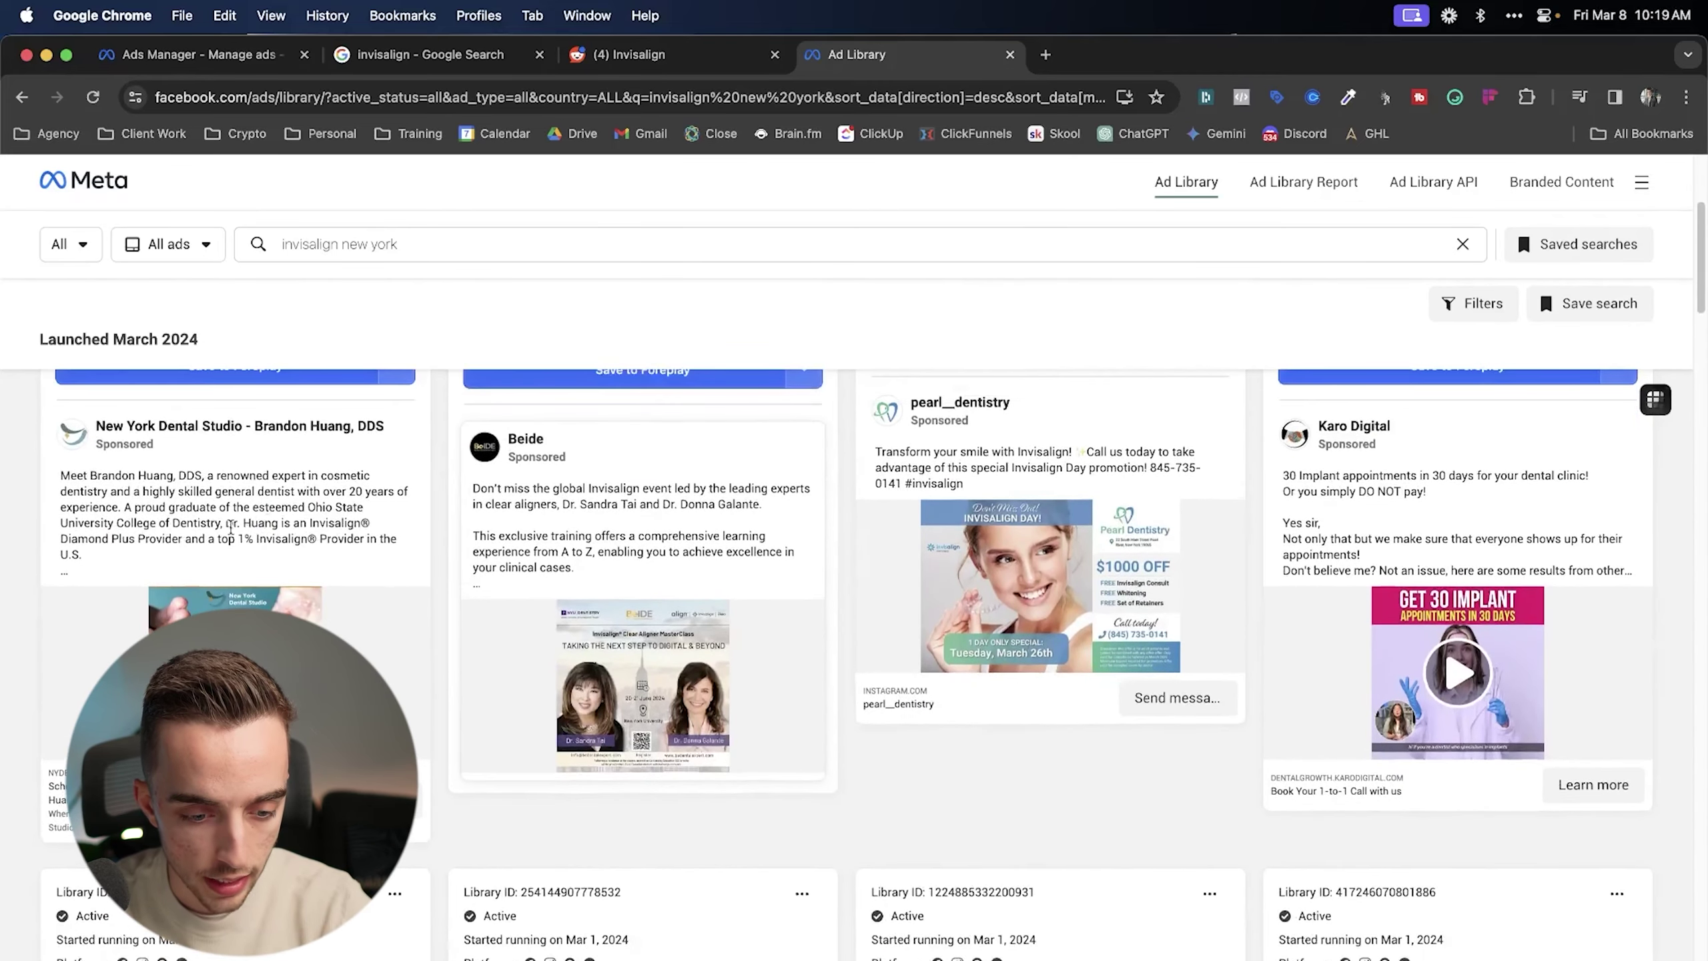
scroll(145, 395, up, 1)
scroll(978, 585, up, 1)
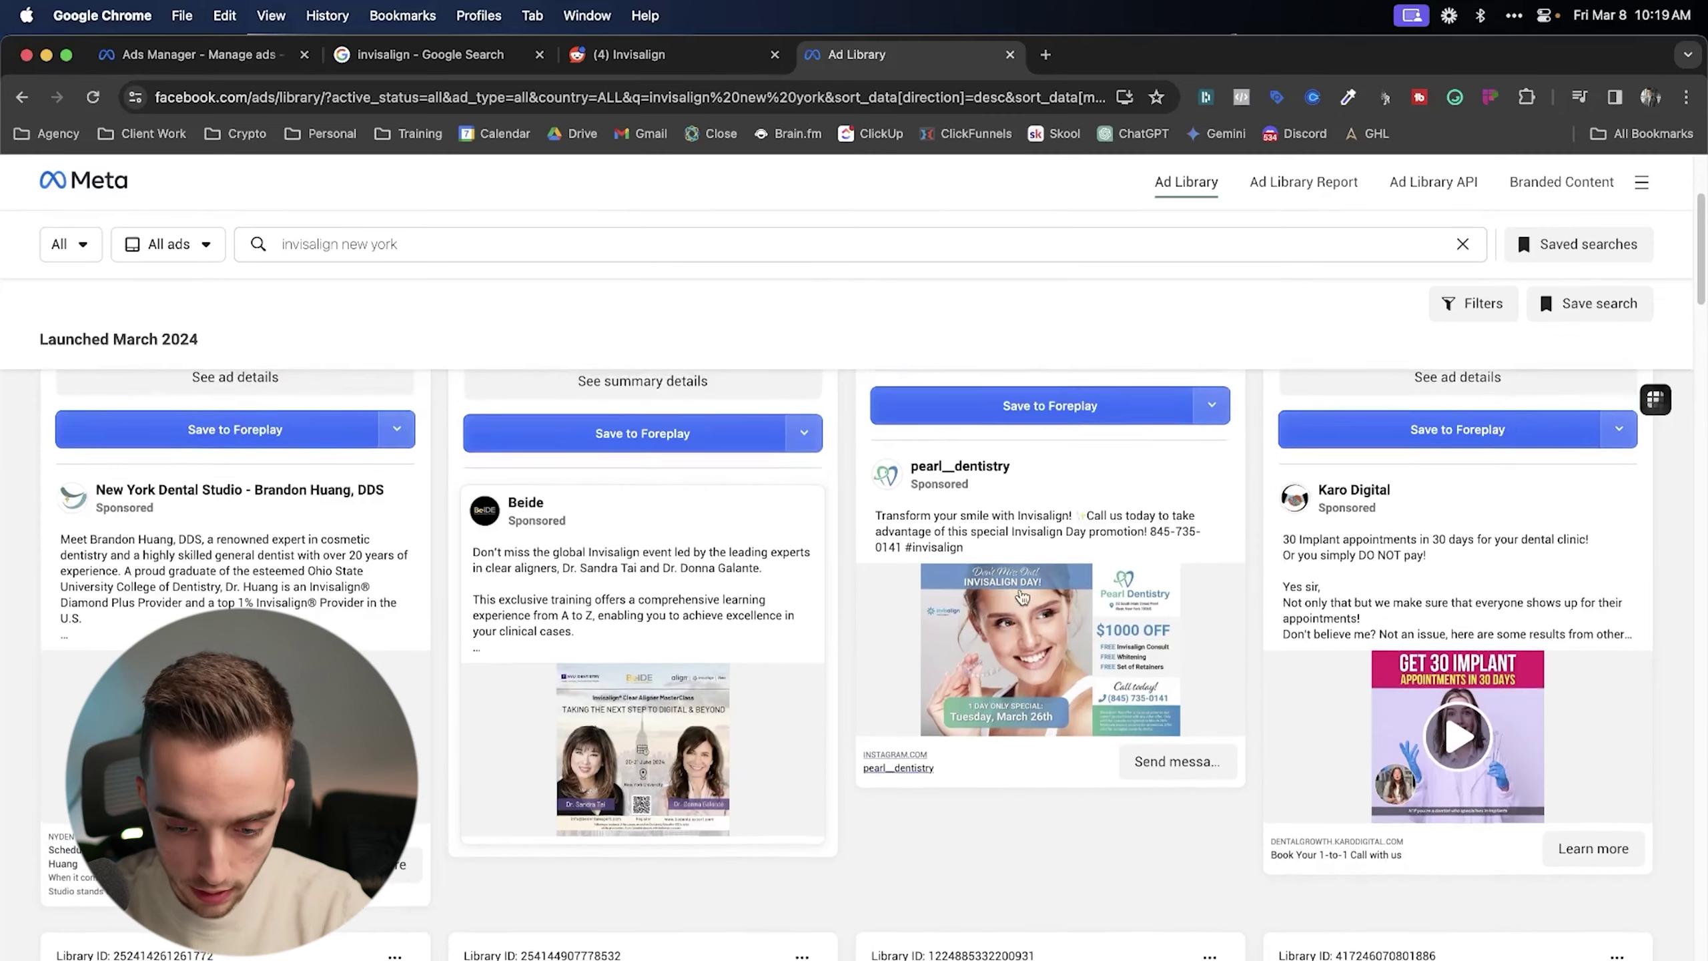
scroll(996, 539, up, 1)
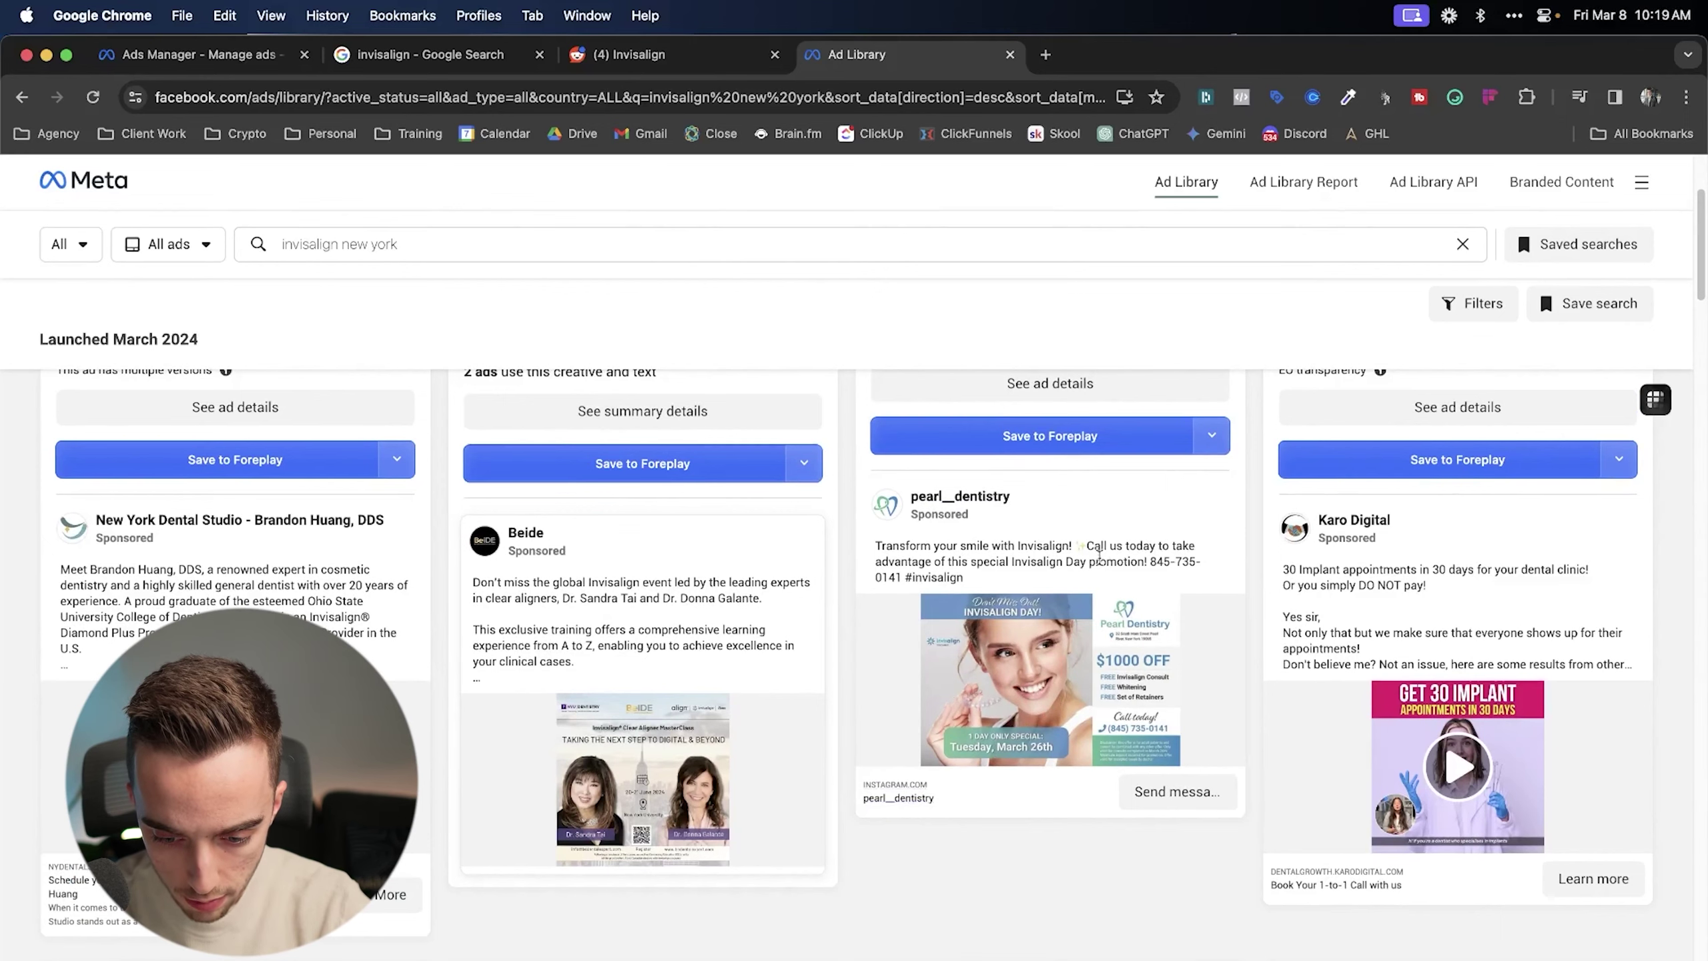
scroll(1015, 643, down, 5)
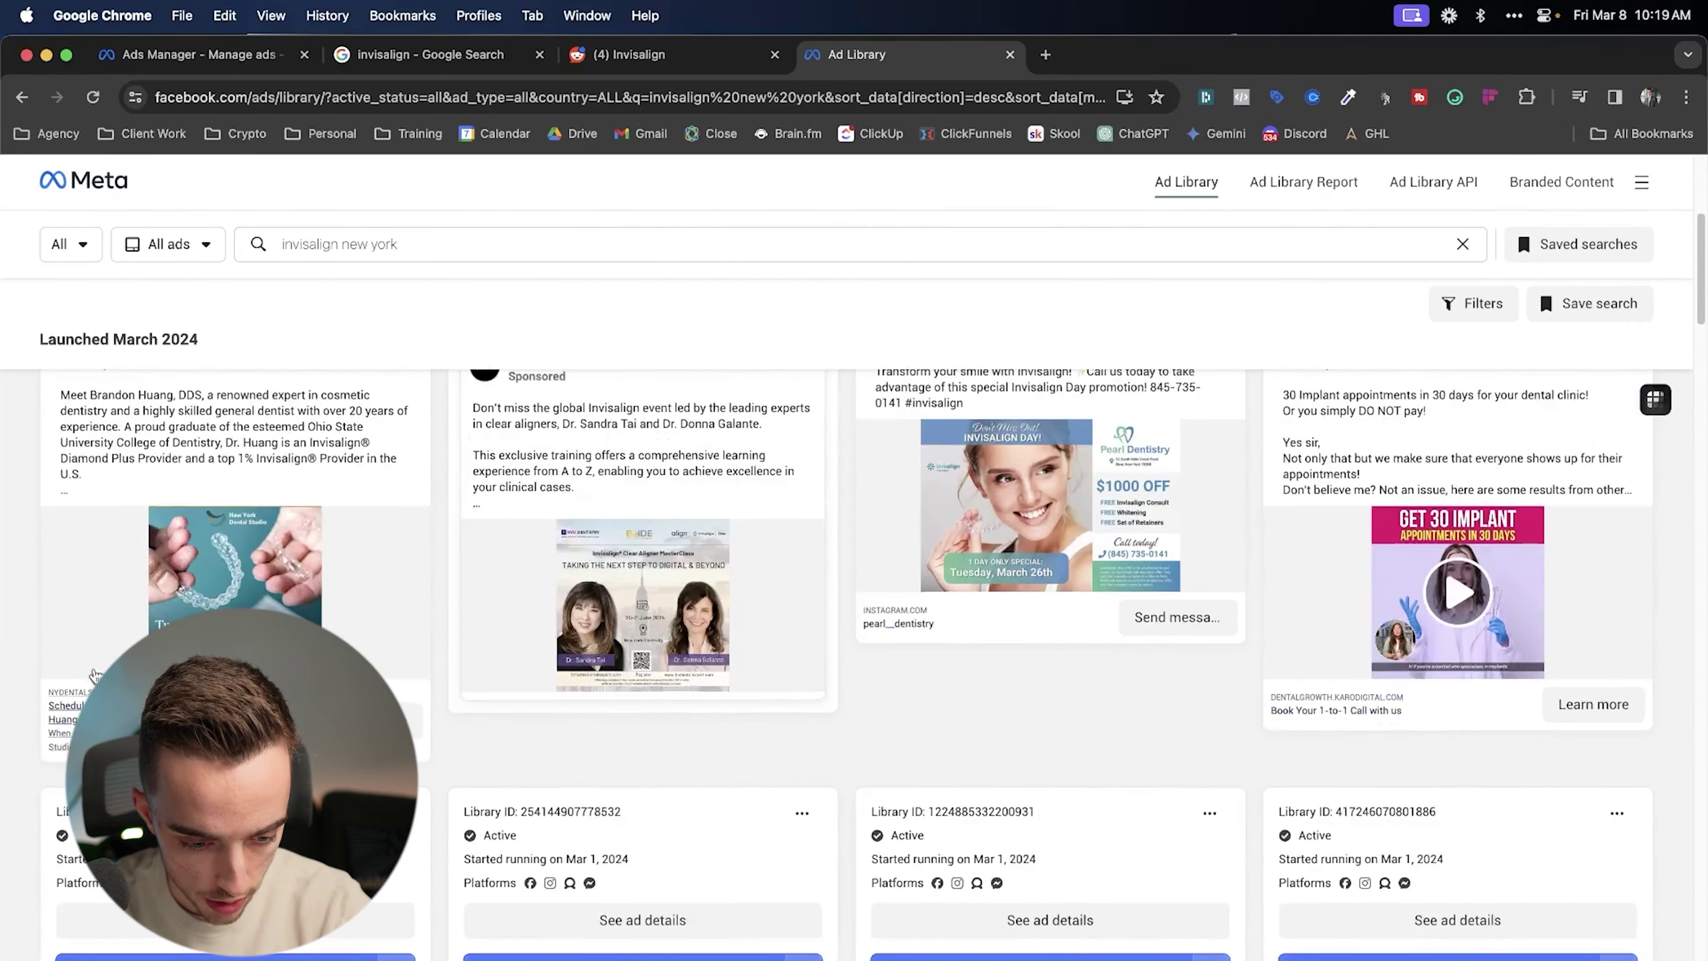
- Play the second Top Offers video ad from the start with its sound muted, and pause it after a few seconds
scroll(557, 876, down, 10)
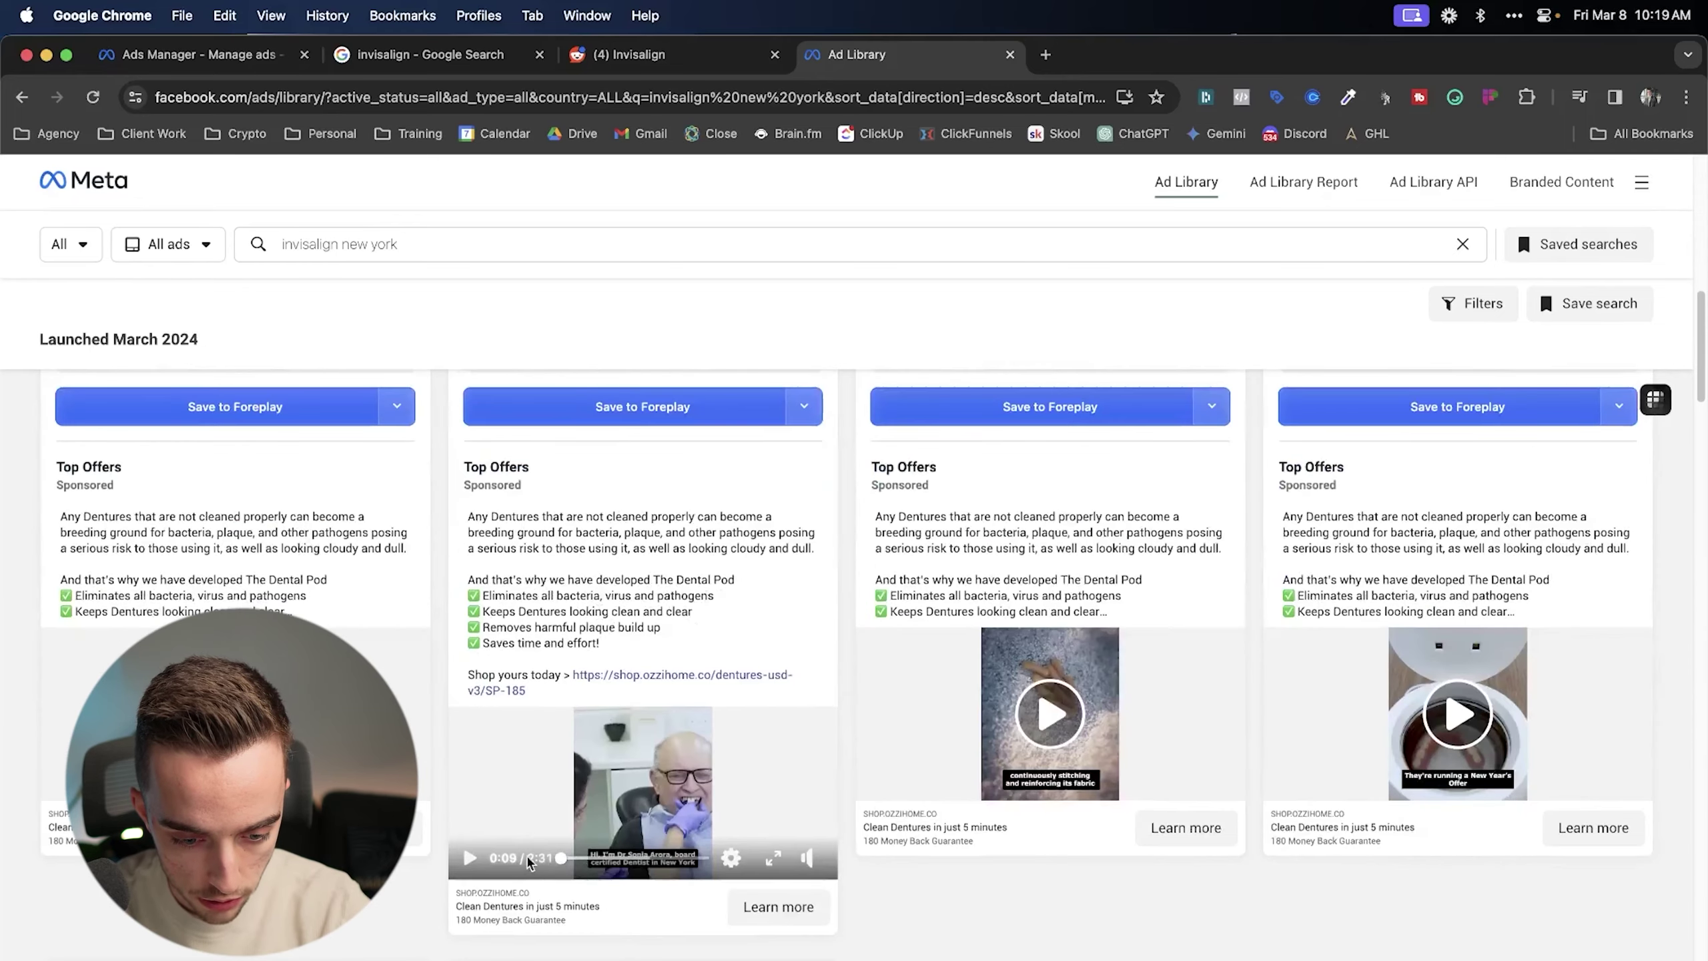
click(563, 859)
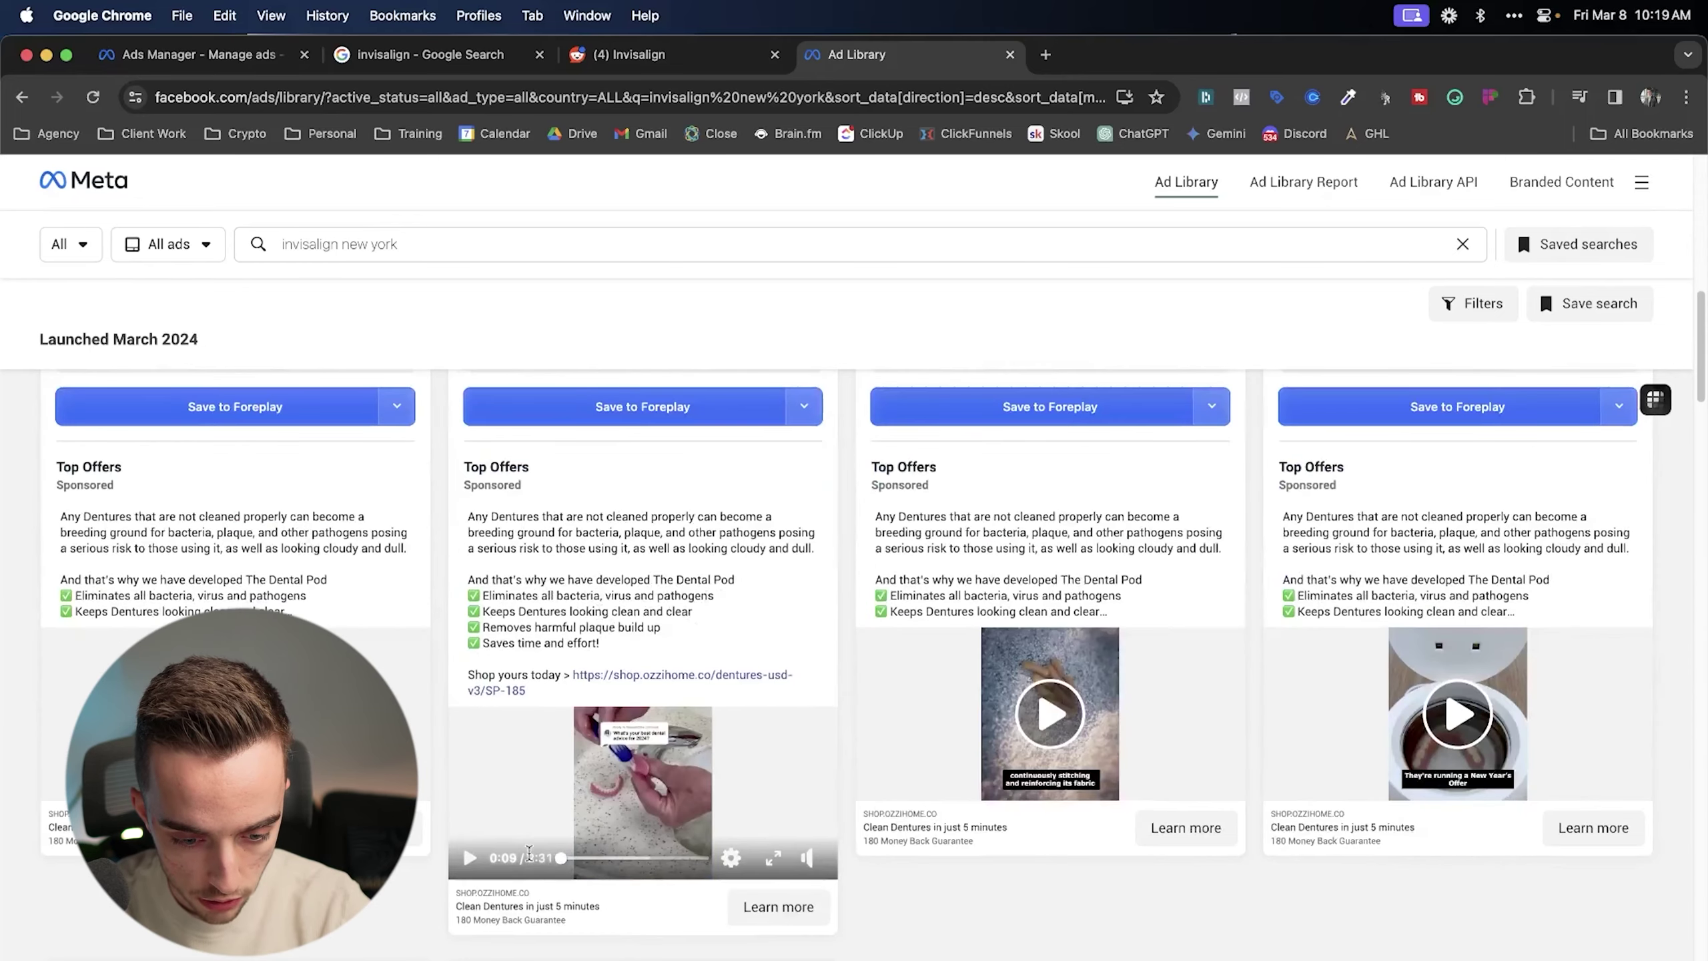
click(804, 864)
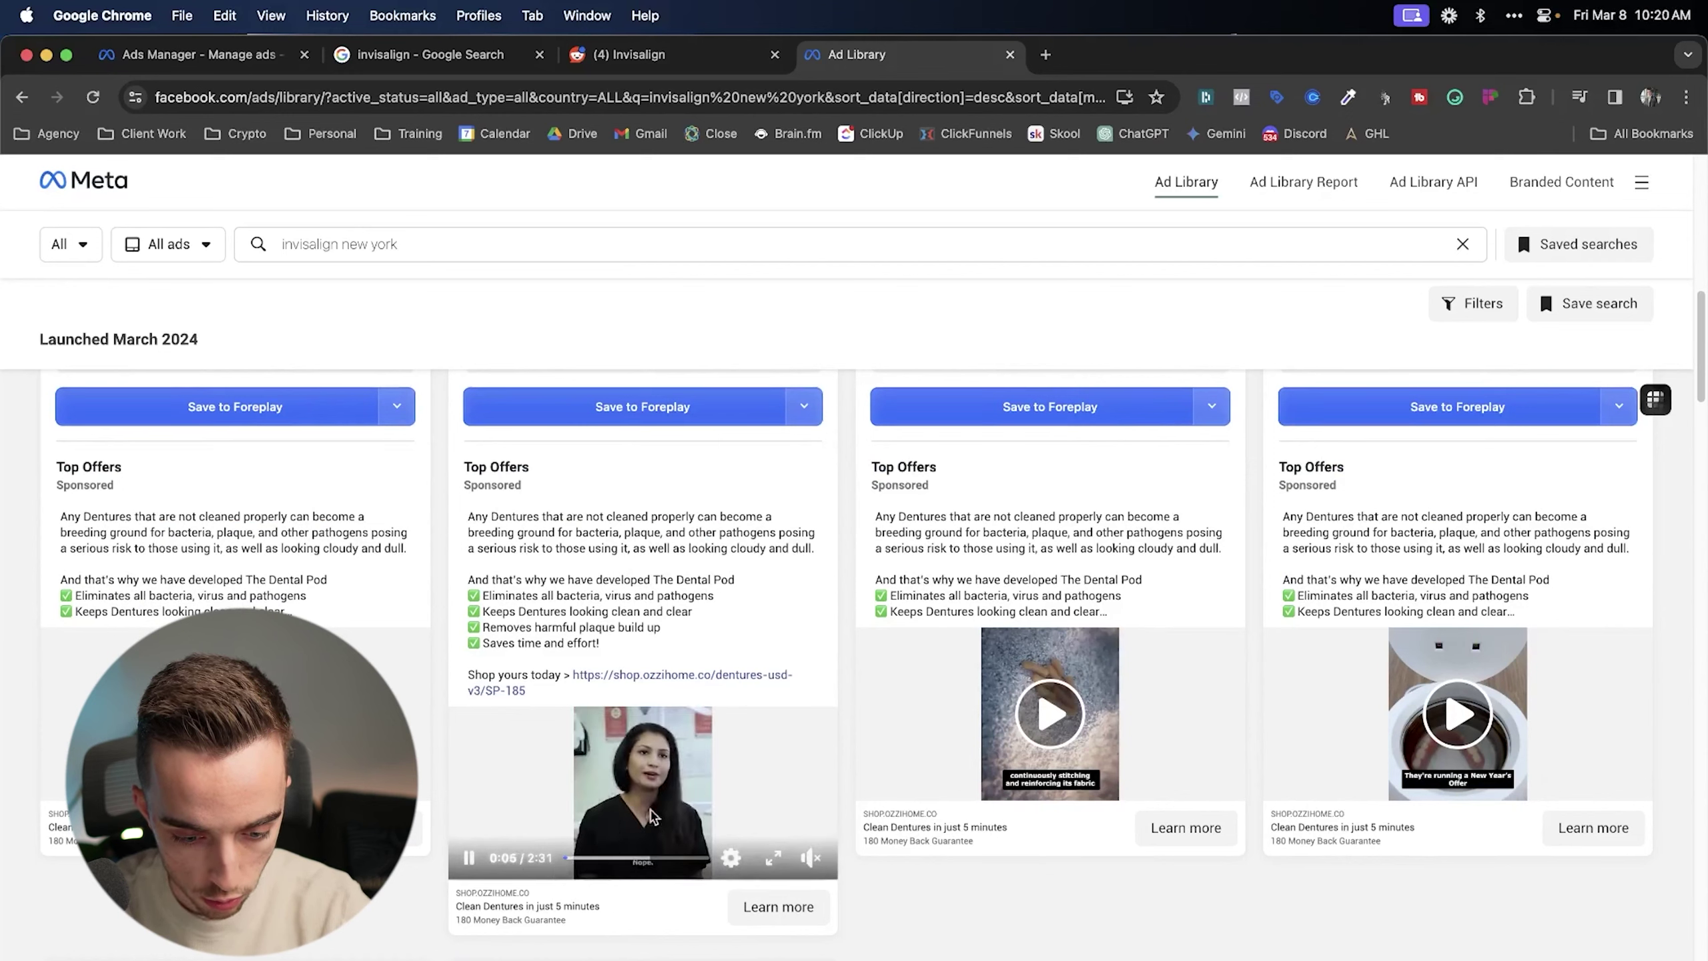
click(470, 859)
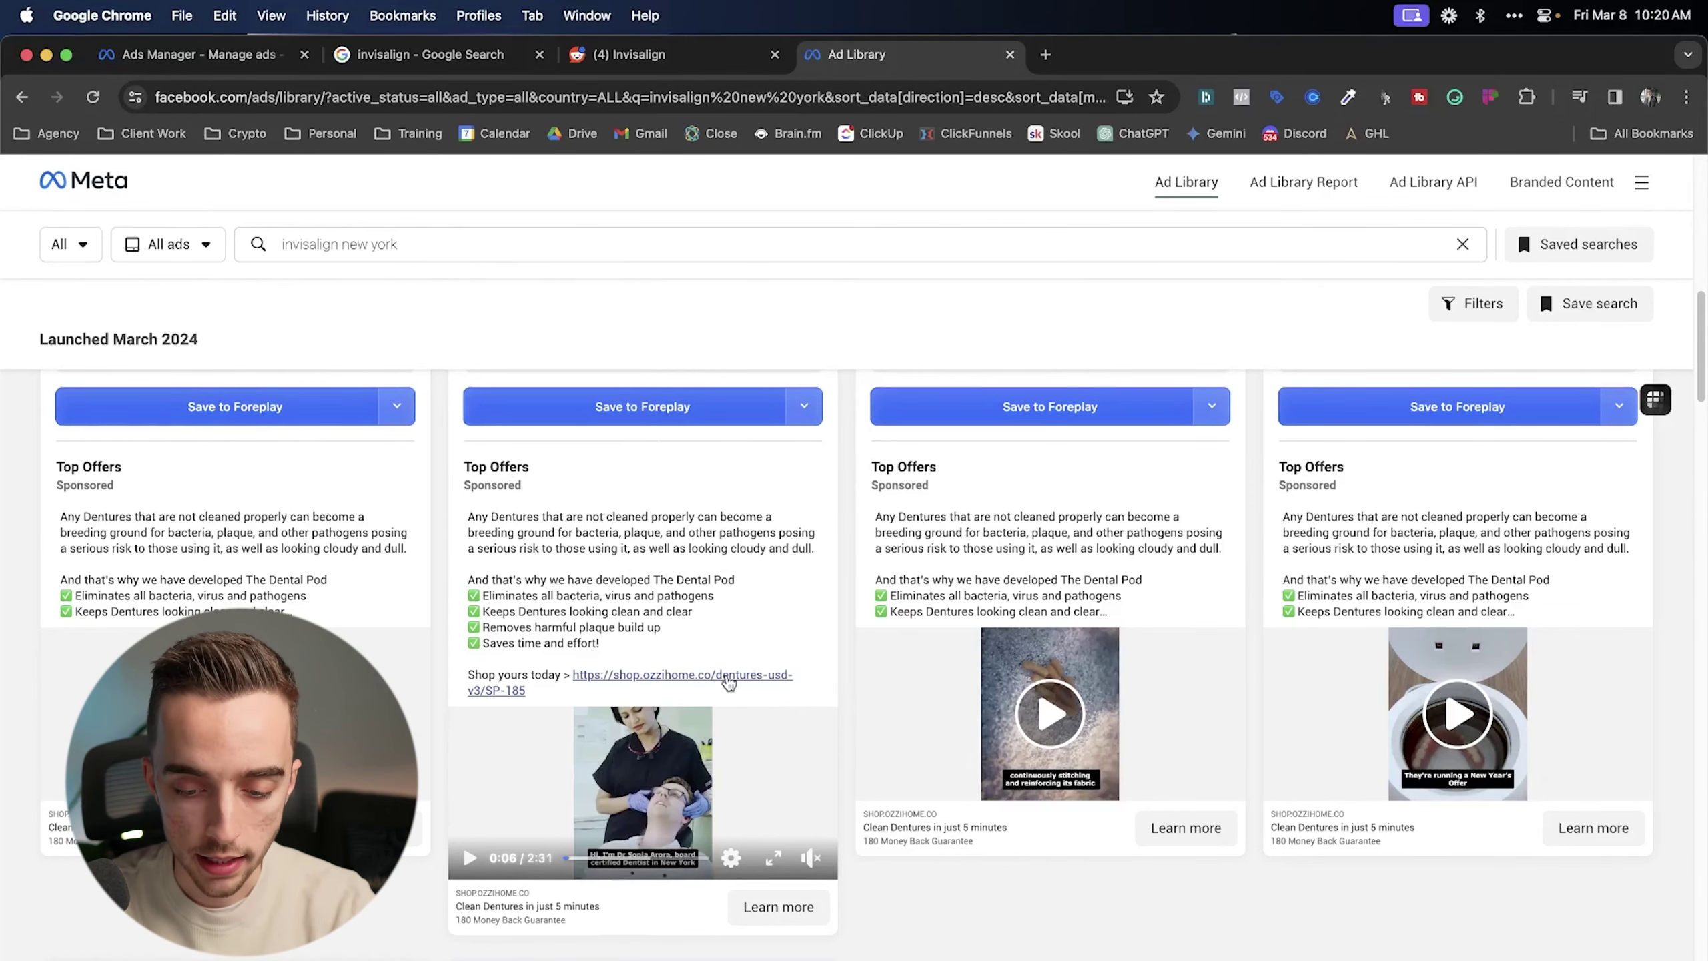
- Look through the remaining Top Offers ads launched in March 2024, down to the start of the February ads
scroll(672, 606, down, 2)
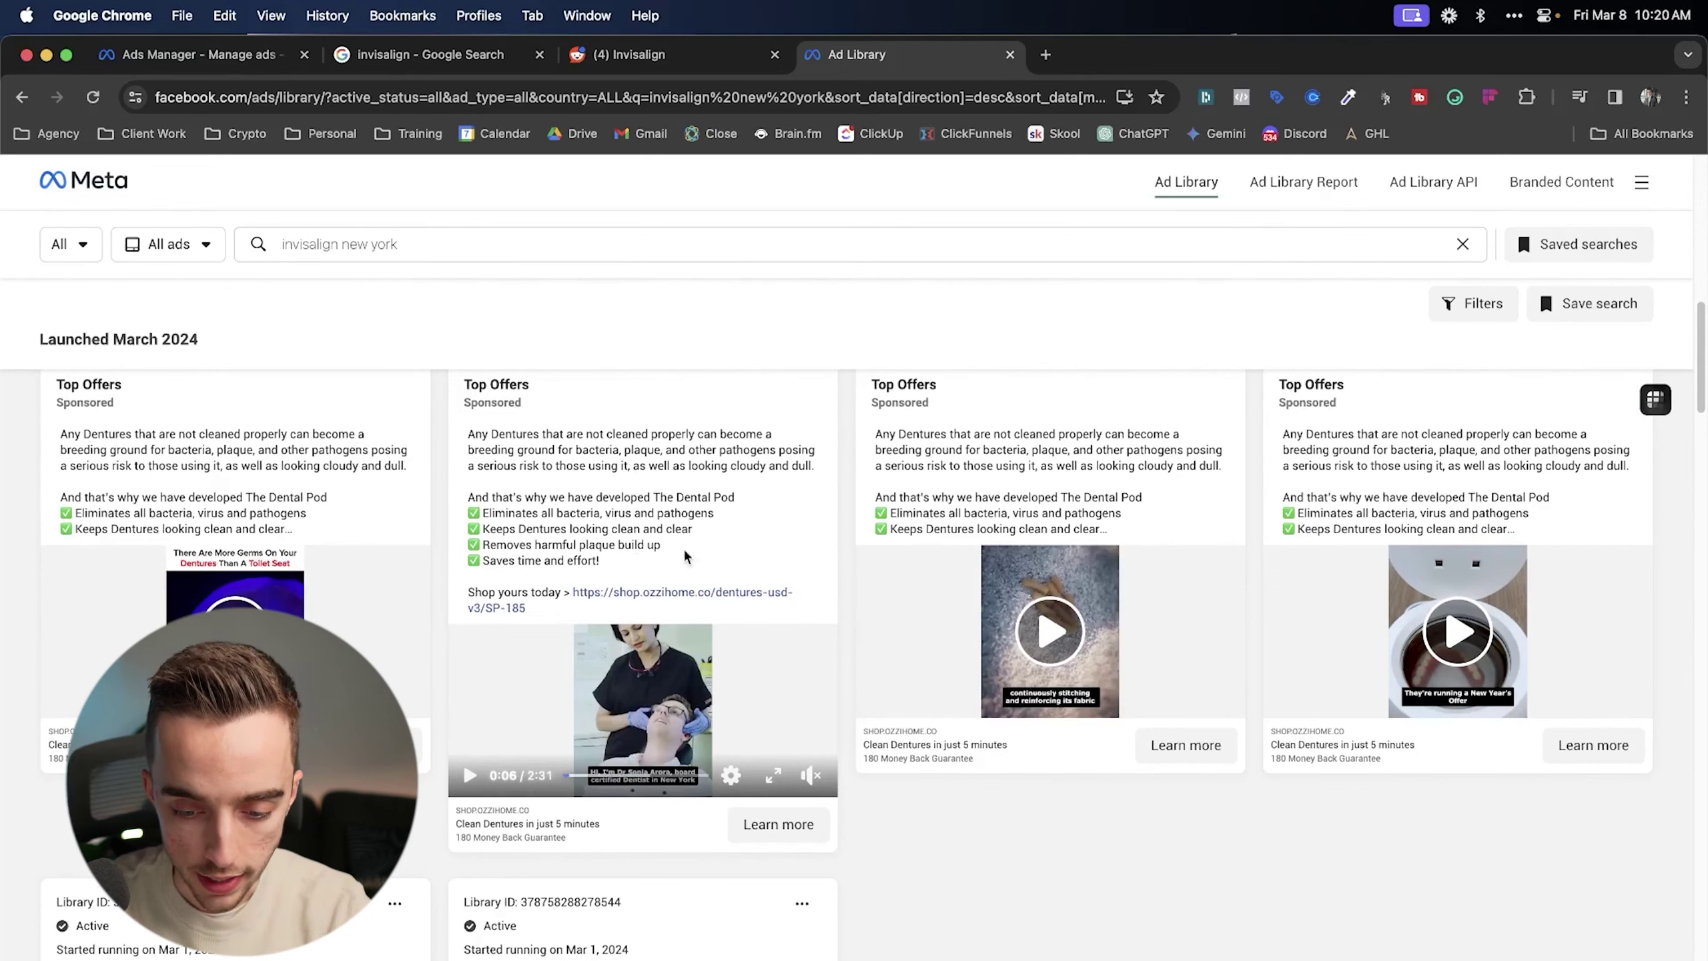
scroll(717, 529, down, 8)
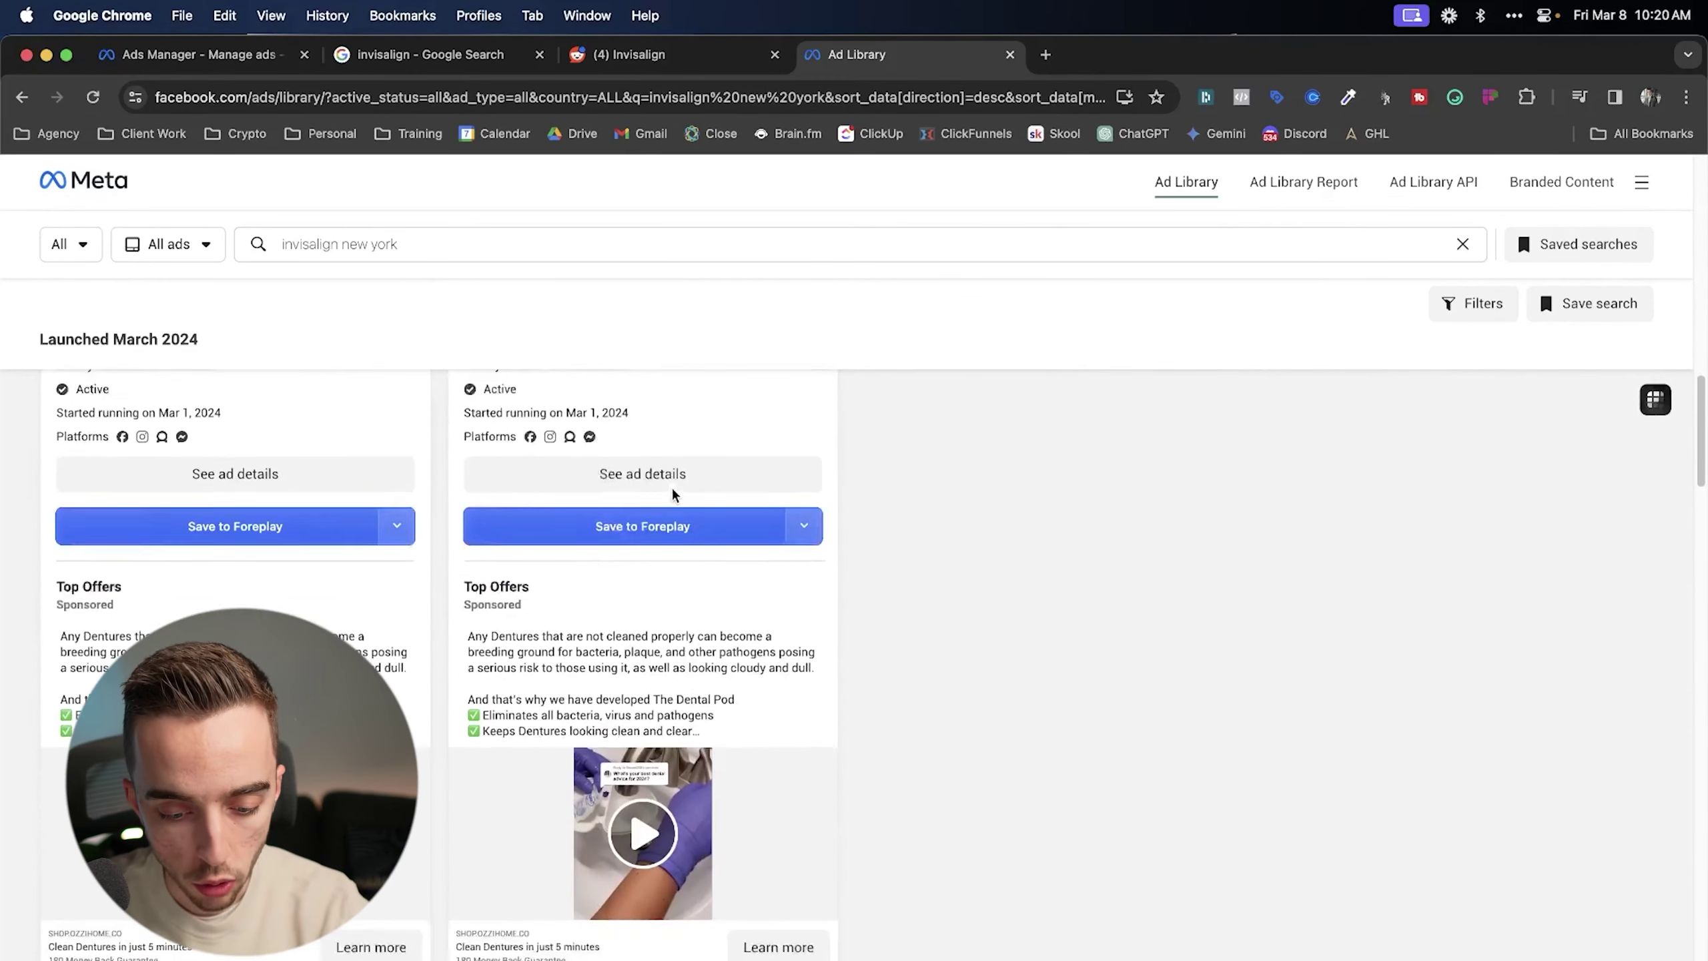
scroll(678, 494, down, 3)
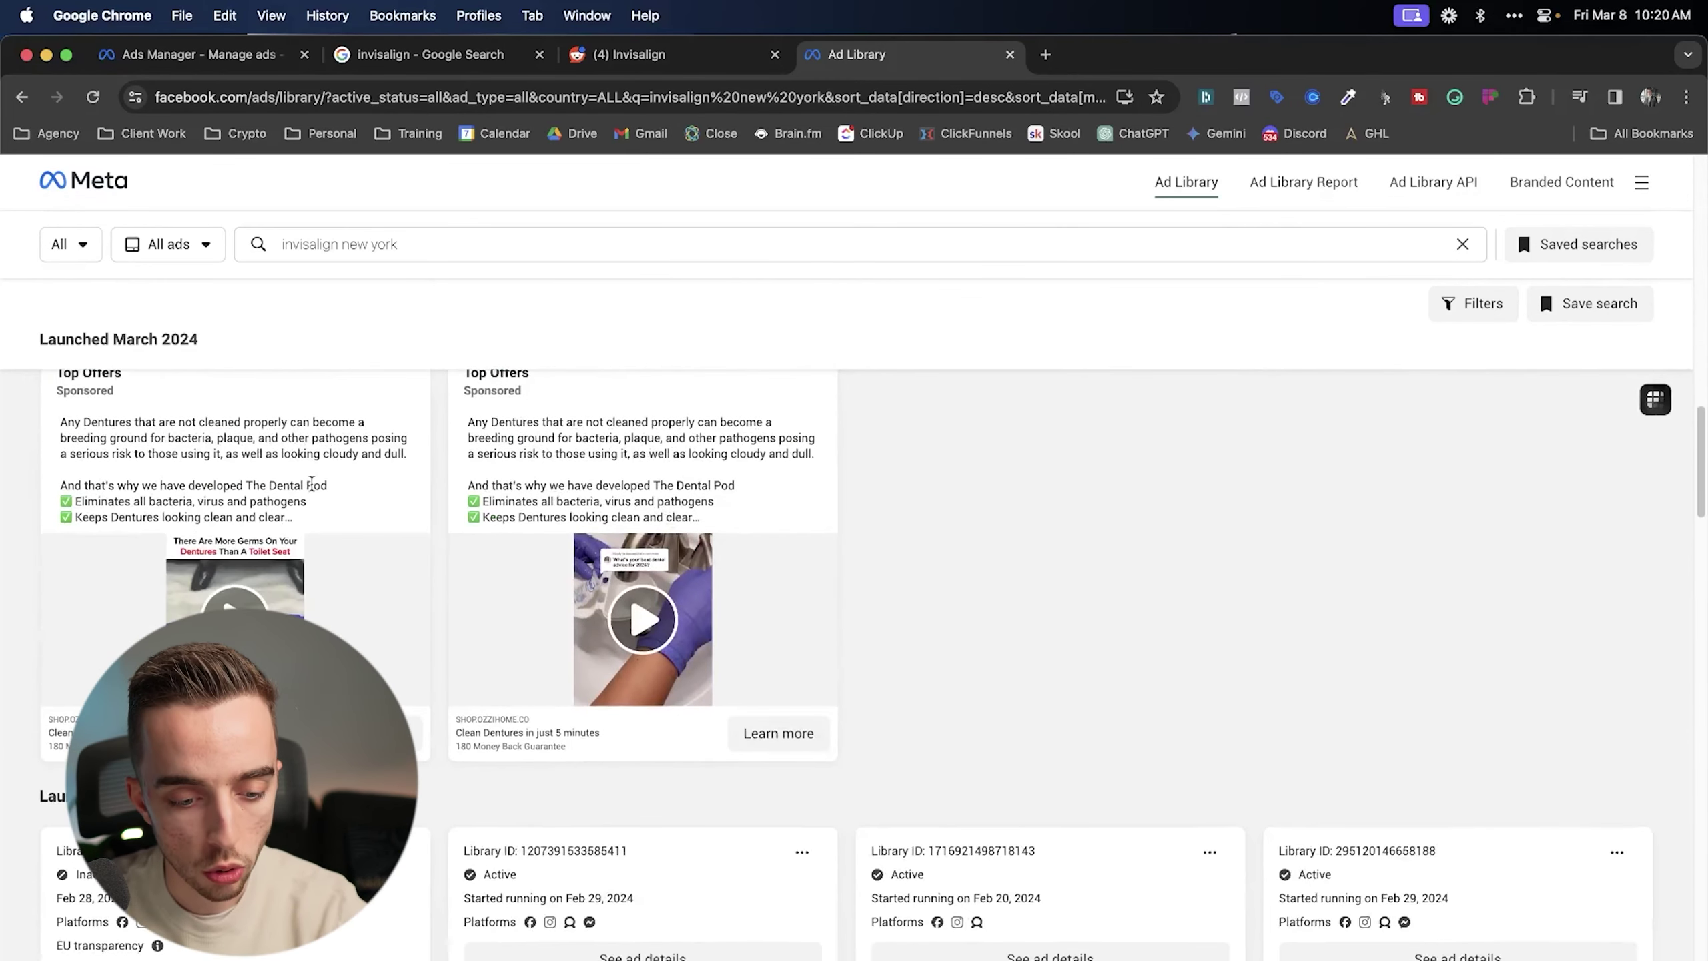
scroll(745, 601, up, 3)
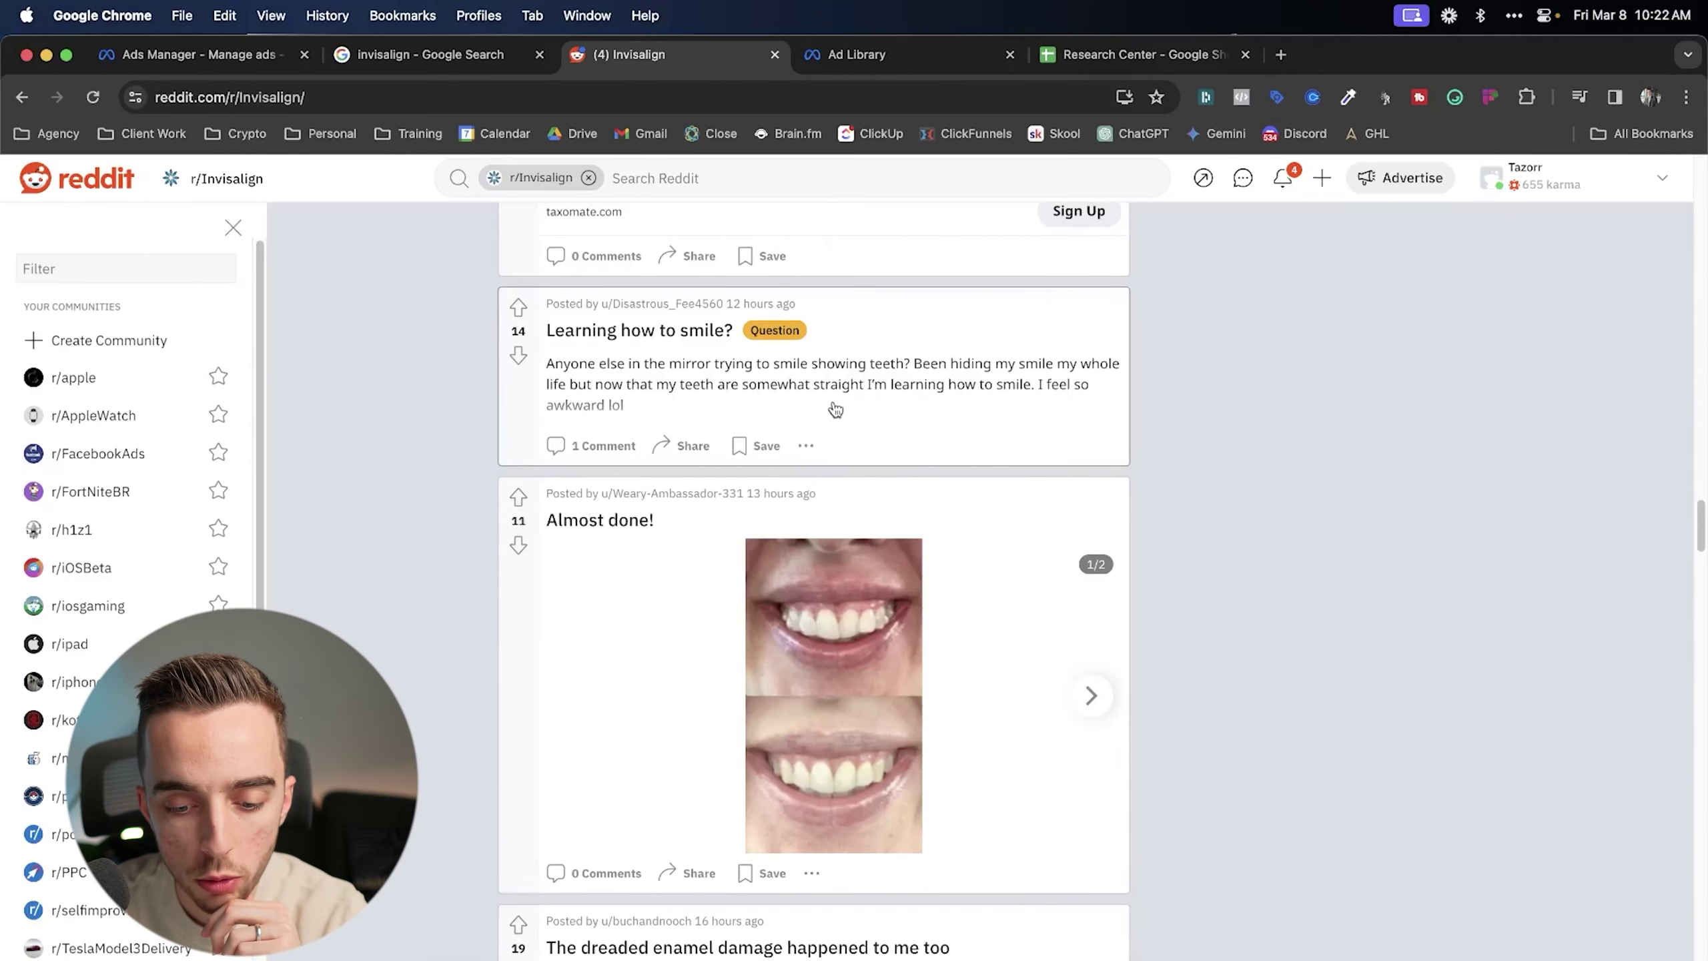
- View the photos in the "Almost done!" and "The dreaded enamel damage happened to me too" posts on r/Invisalign
scroll(863, 407, down, 5)
scroll(862, 407, up, 3)
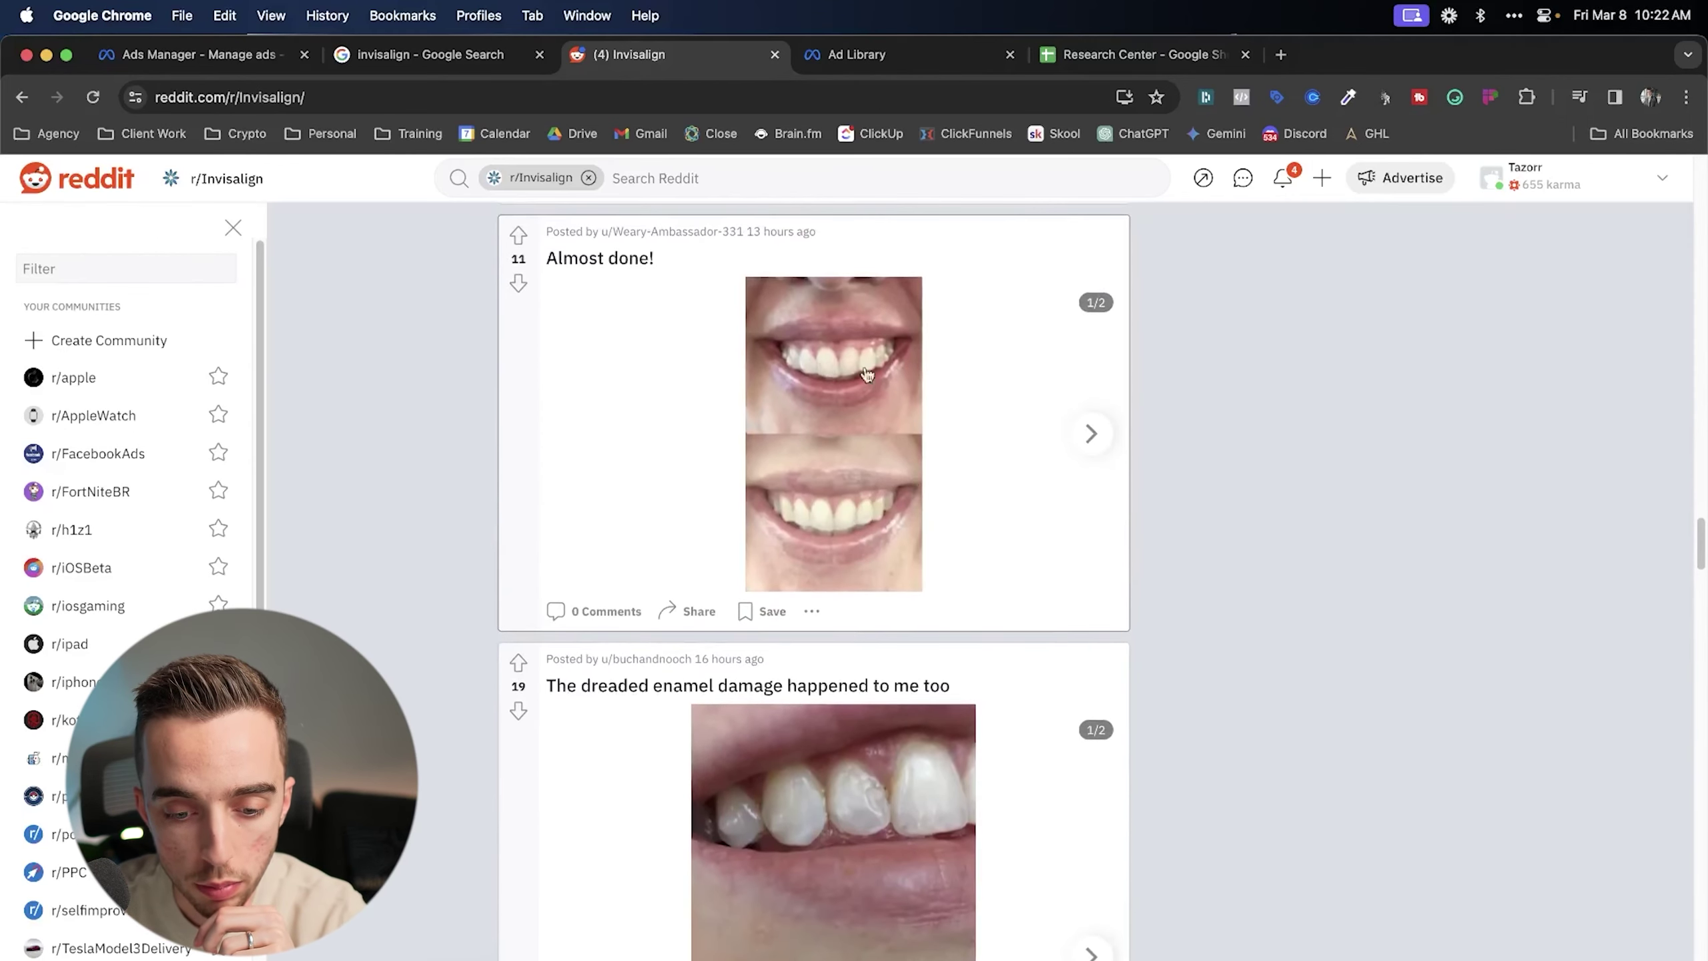
click(1092, 435)
click(575, 434)
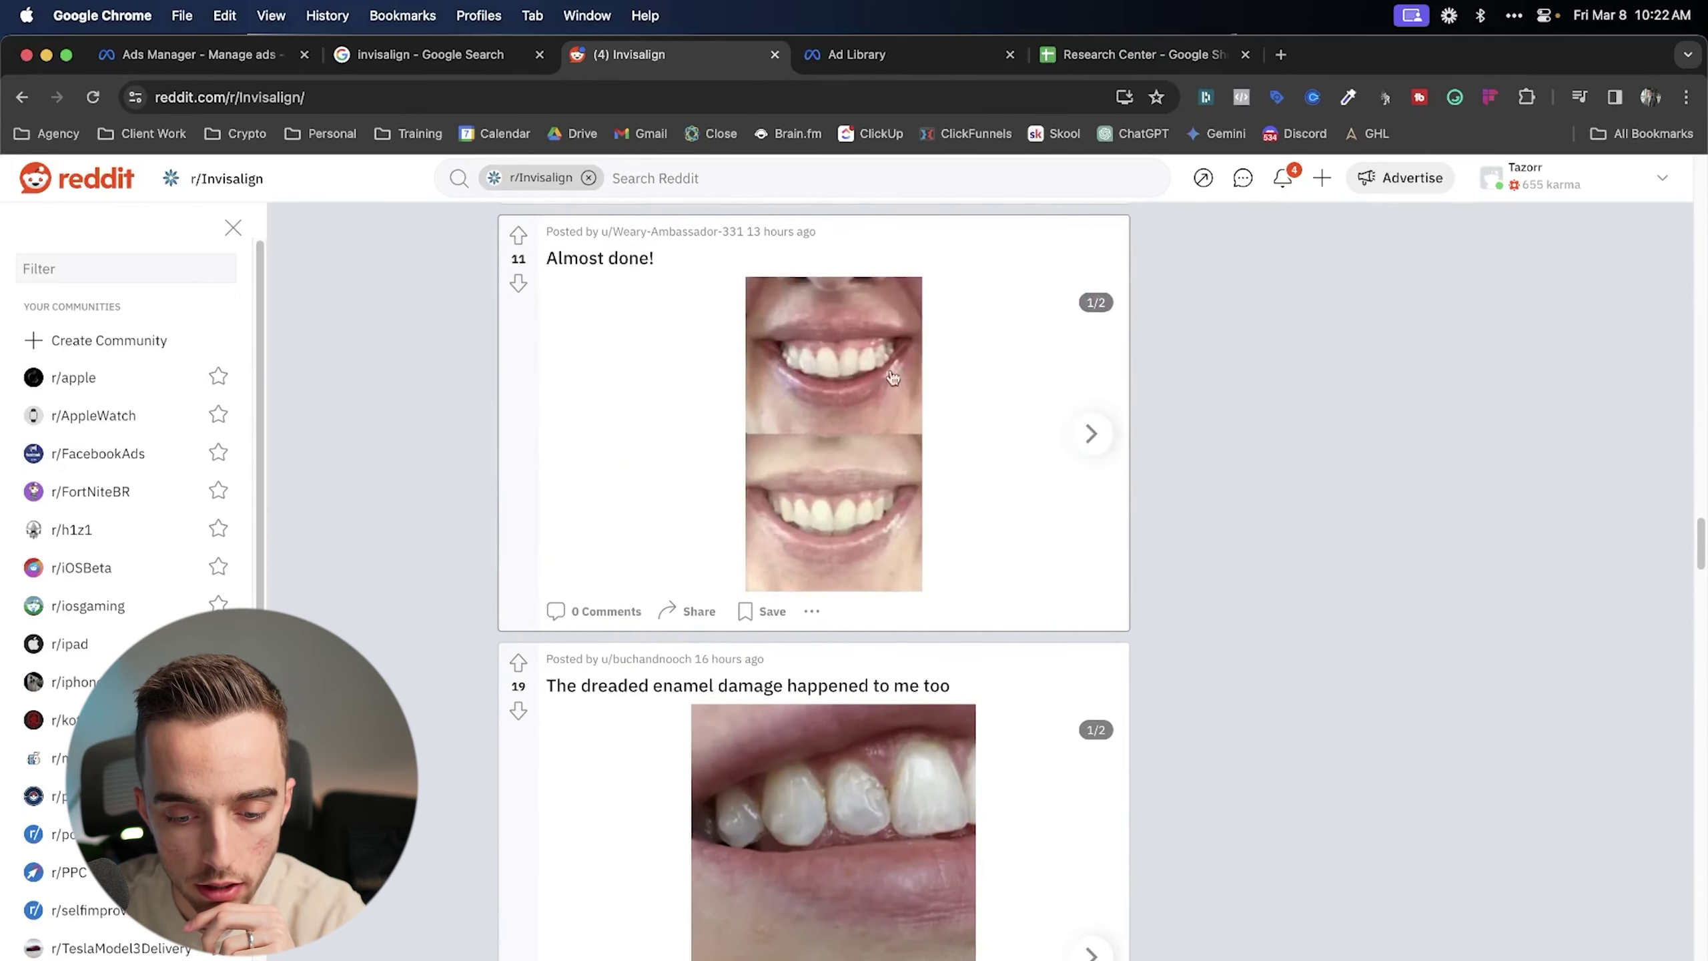
scroll(984, 450, down, 5)
click(1089, 654)
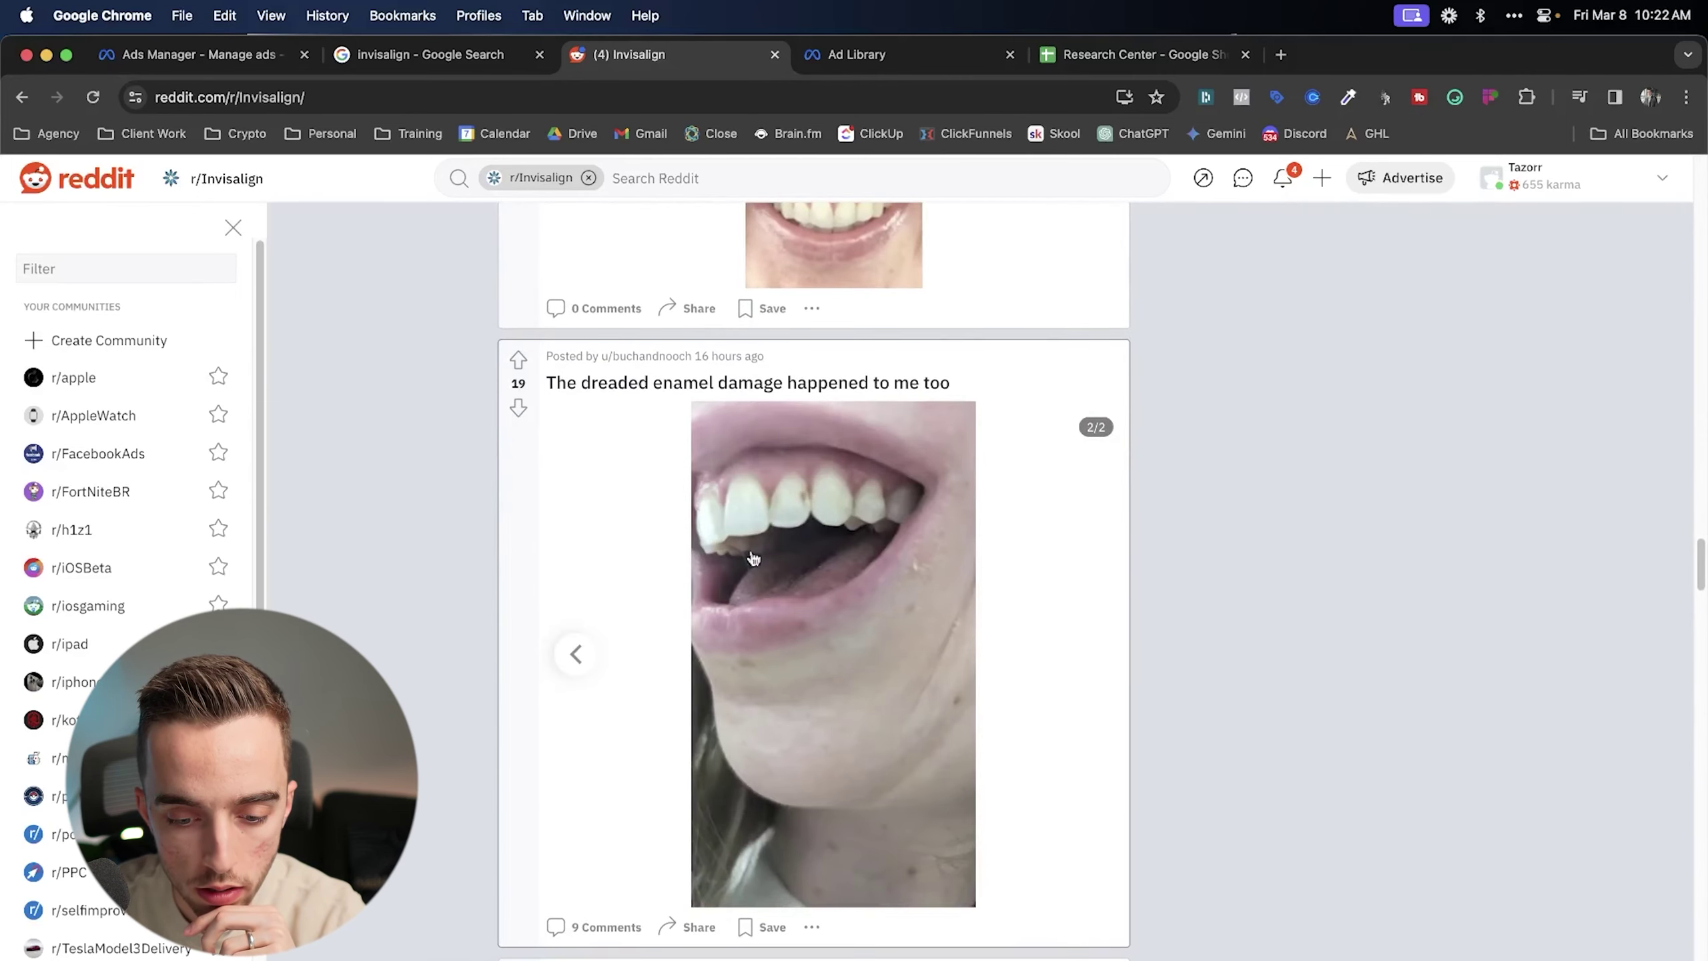
- Compare the before and after photos in the "Tray 1 - 38" treatment progress post
scroll(629, 535, down, 10)
scroll(822, 573, down, 5)
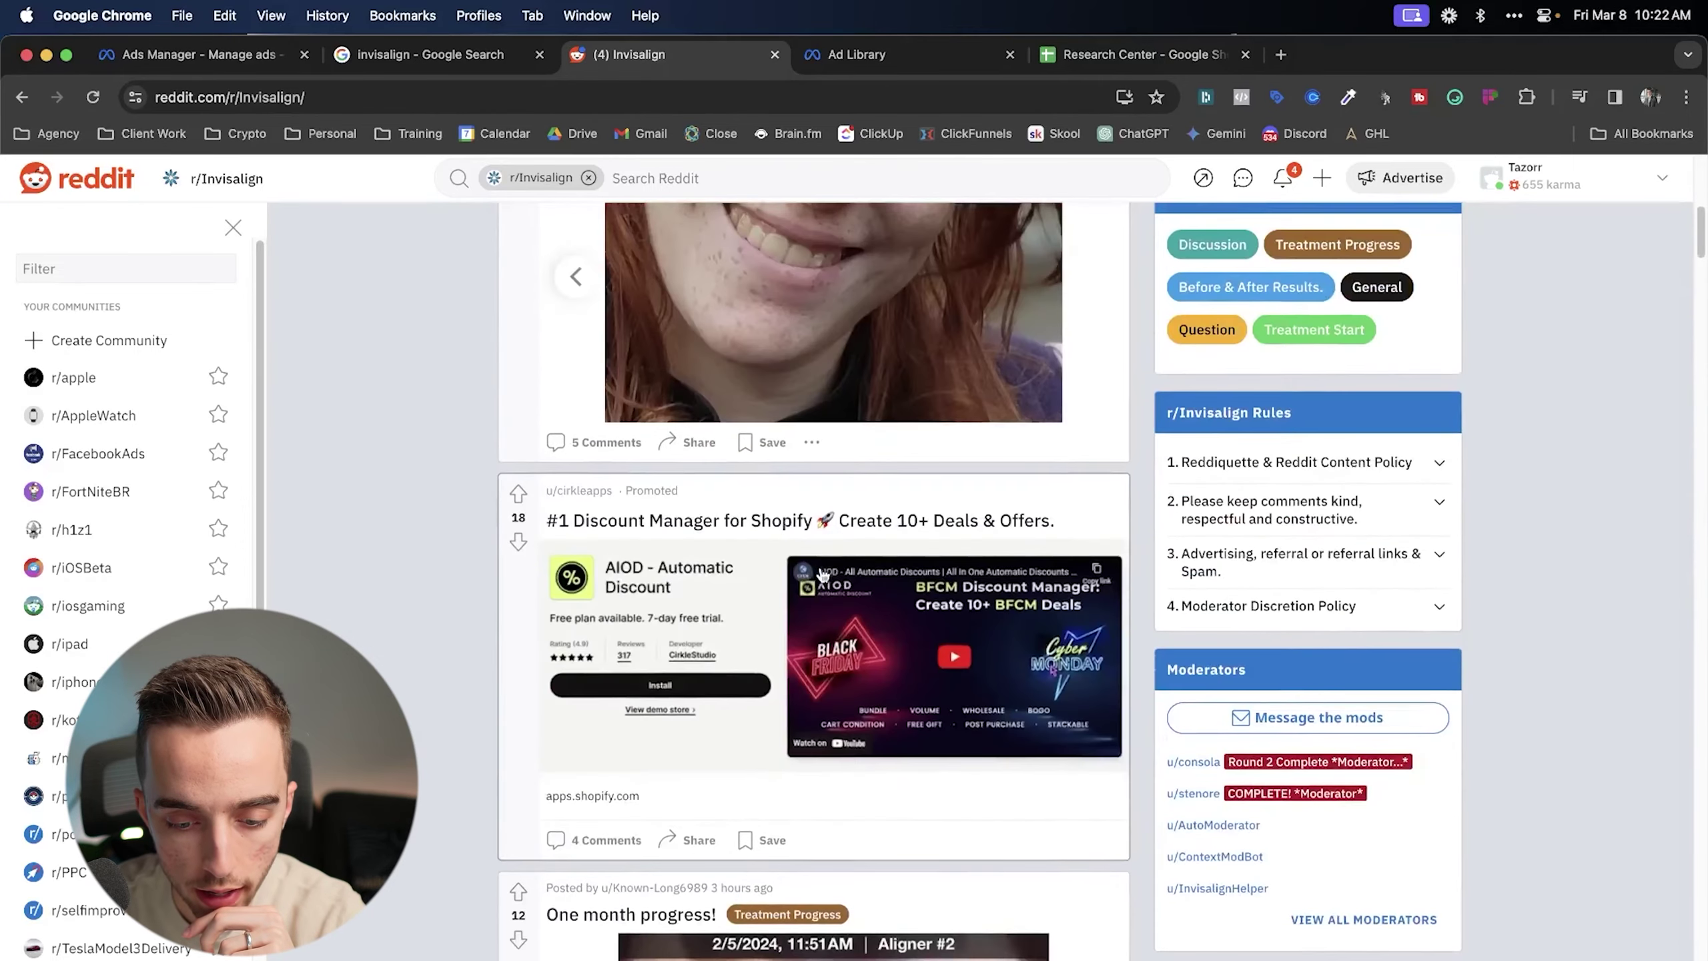
scroll(822, 573, up, 3)
click(575, 397)
scroll(861, 473, up, 2)
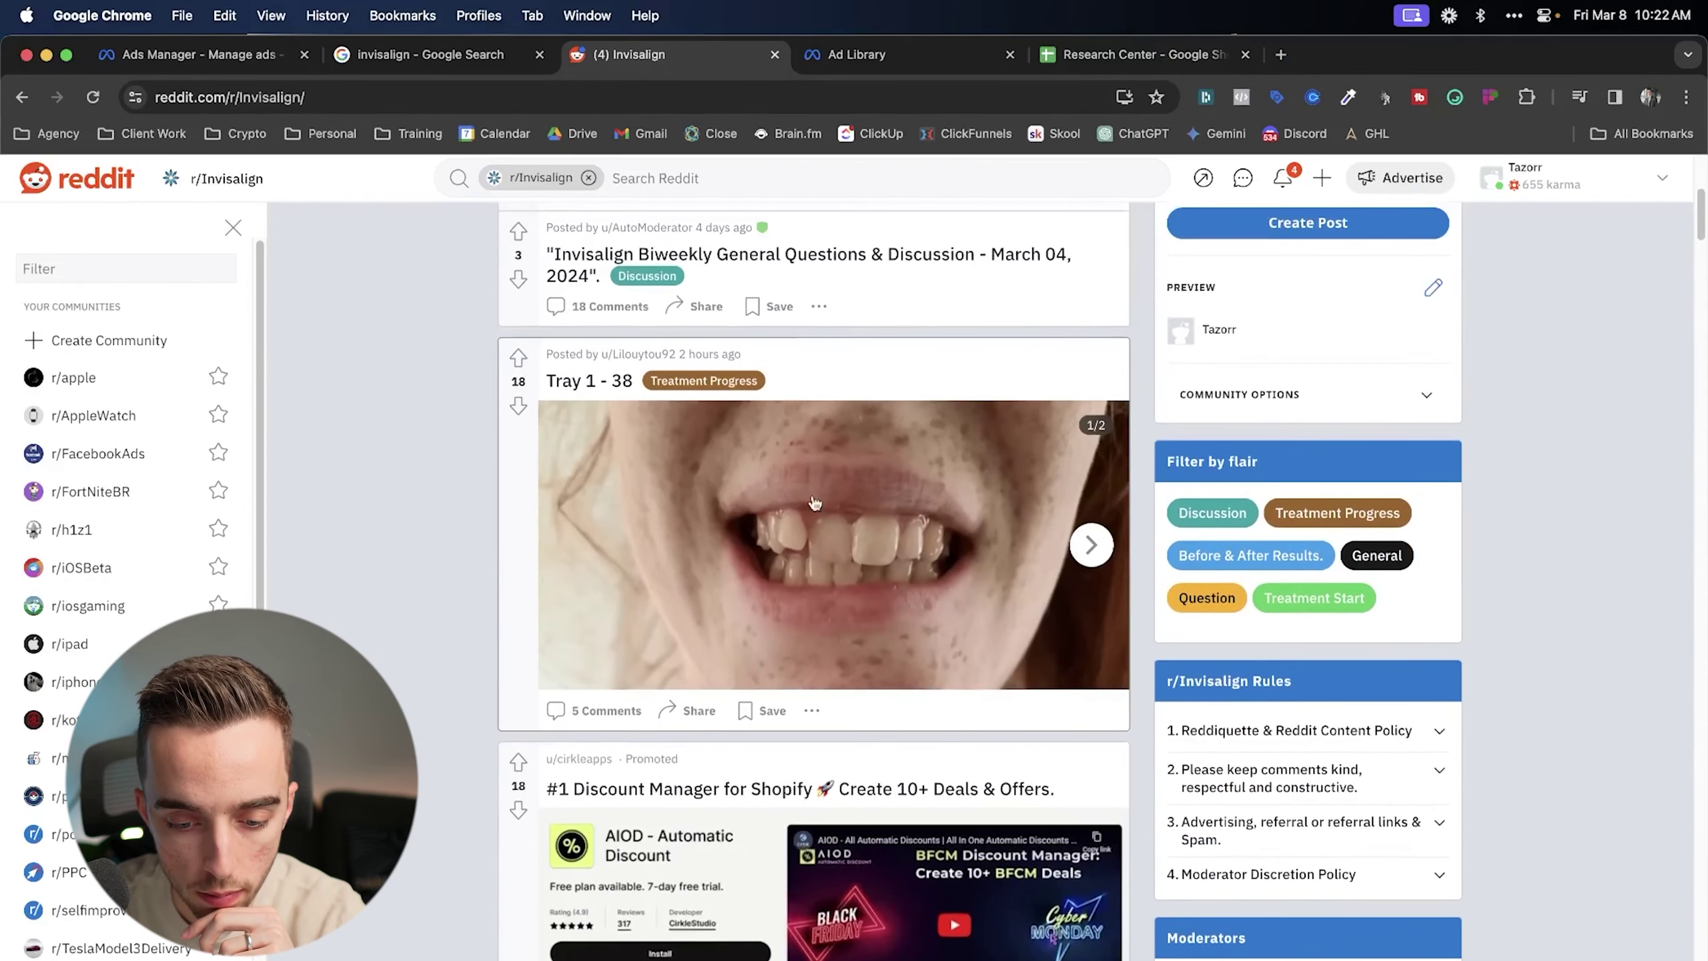
click(1103, 551)
- Browse further r/Invisalign posts for patients' treatment progress, questions, insurance costs and complaints
scroll(711, 417, down, 15)
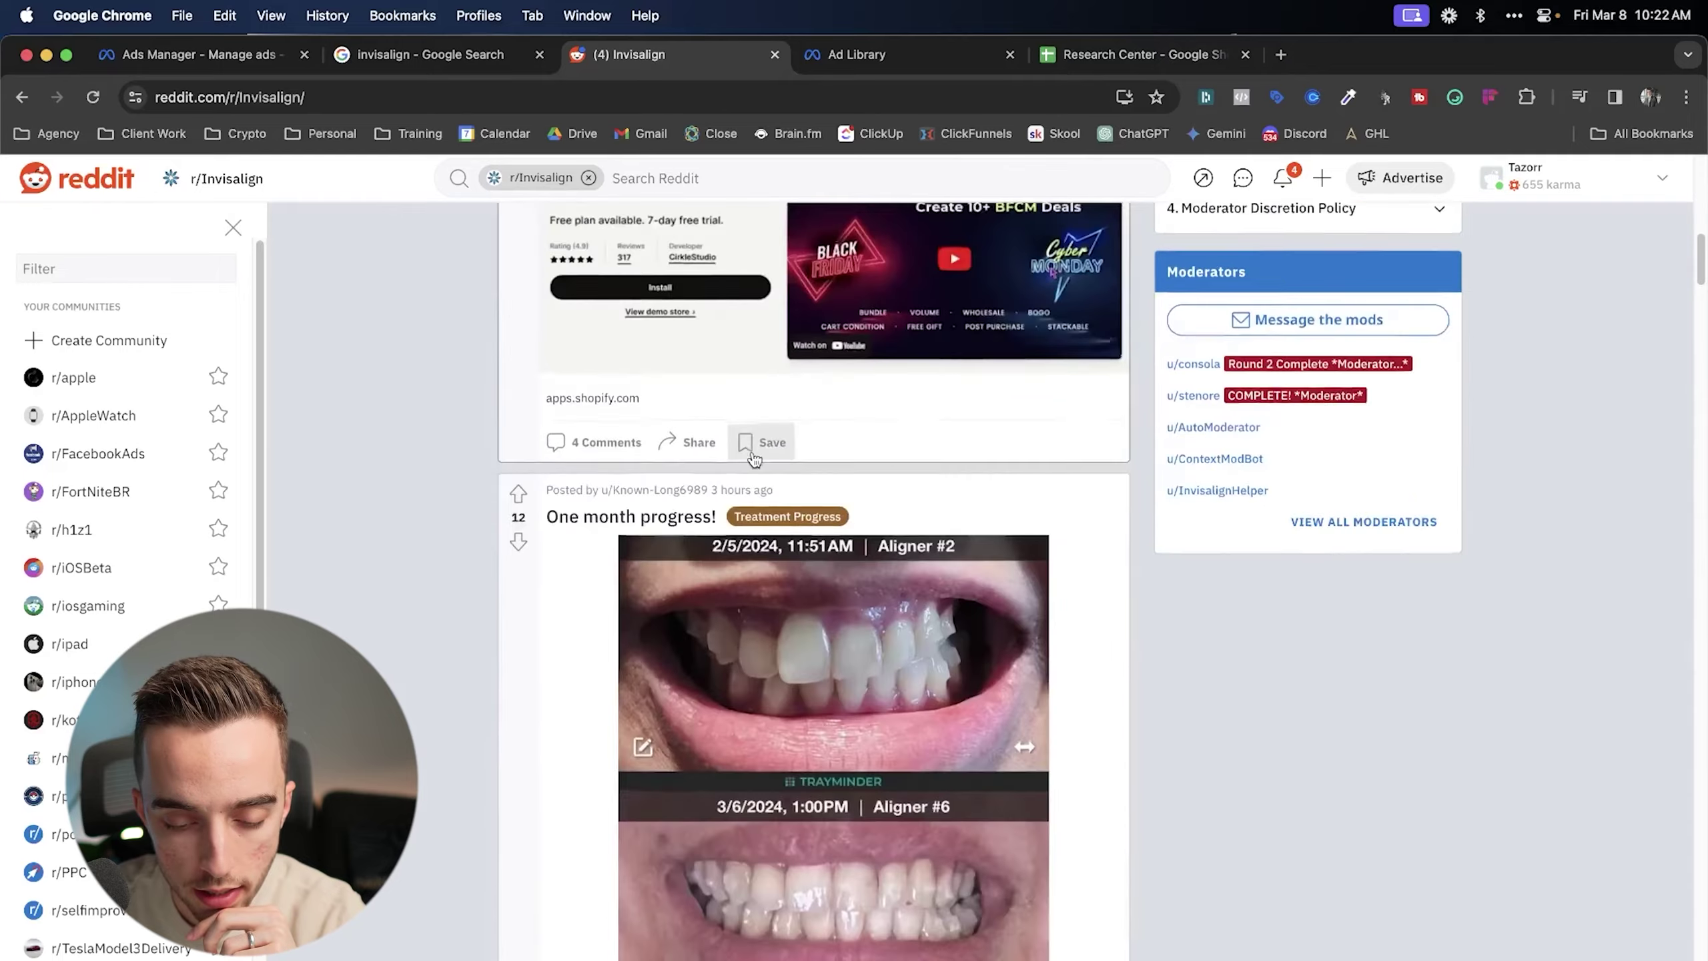
scroll(712, 417, down, 15)
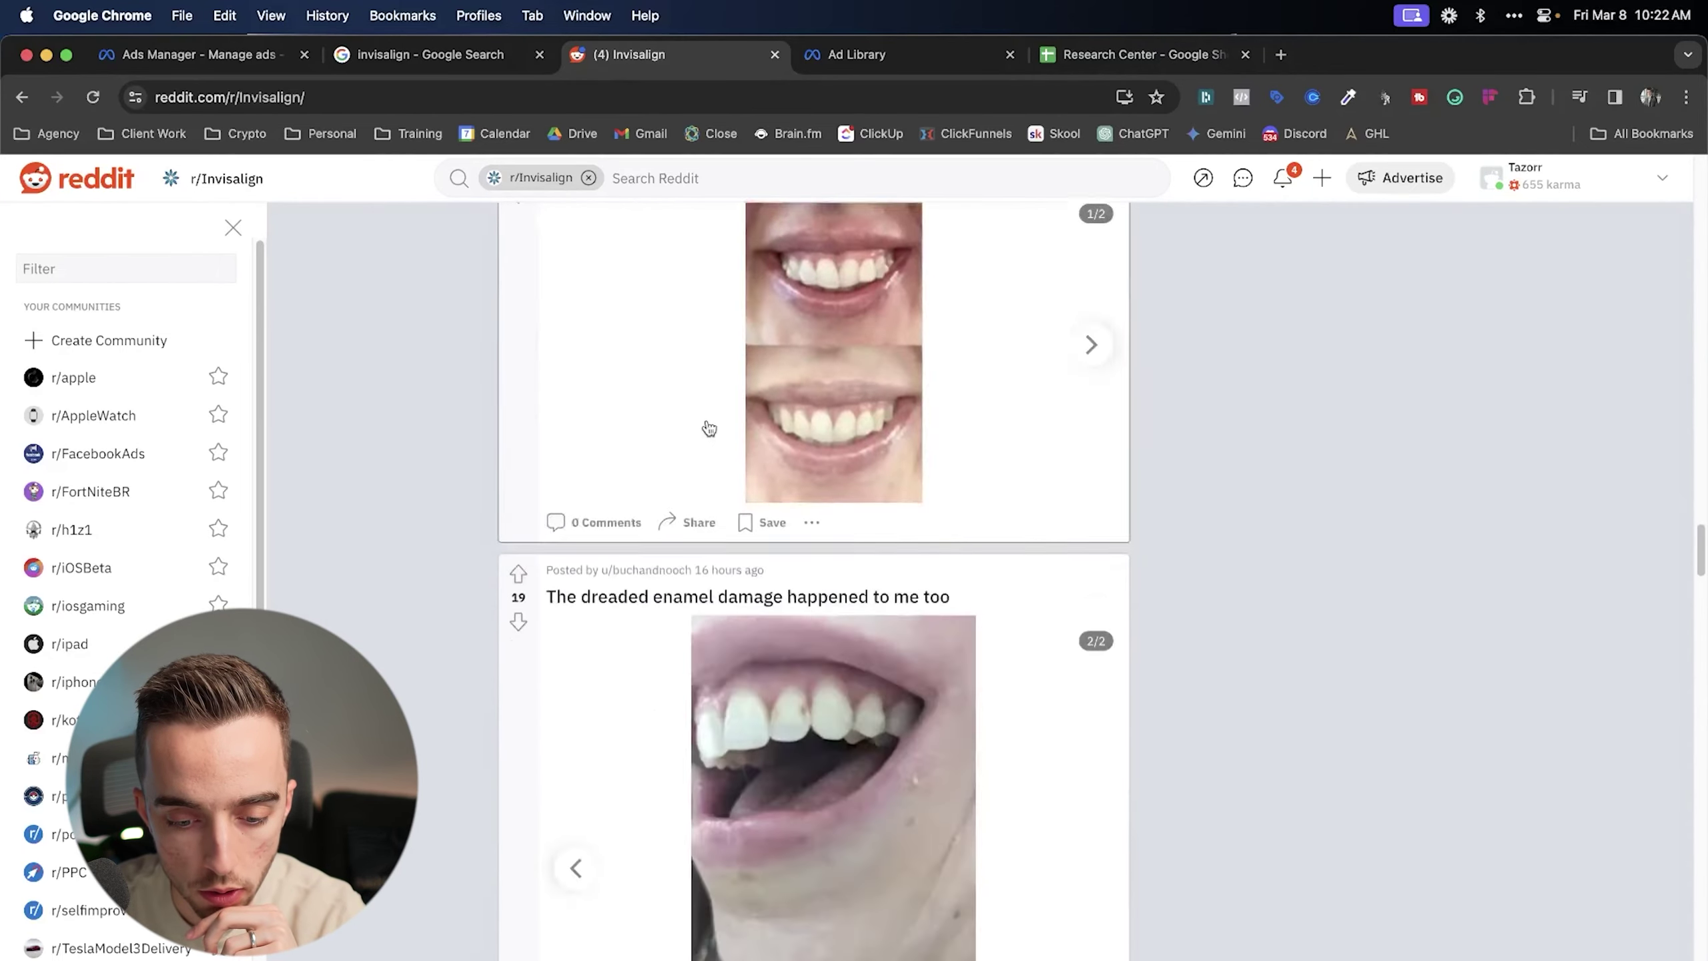
scroll(710, 445, down, 10)
scroll(843, 450, down, 3)
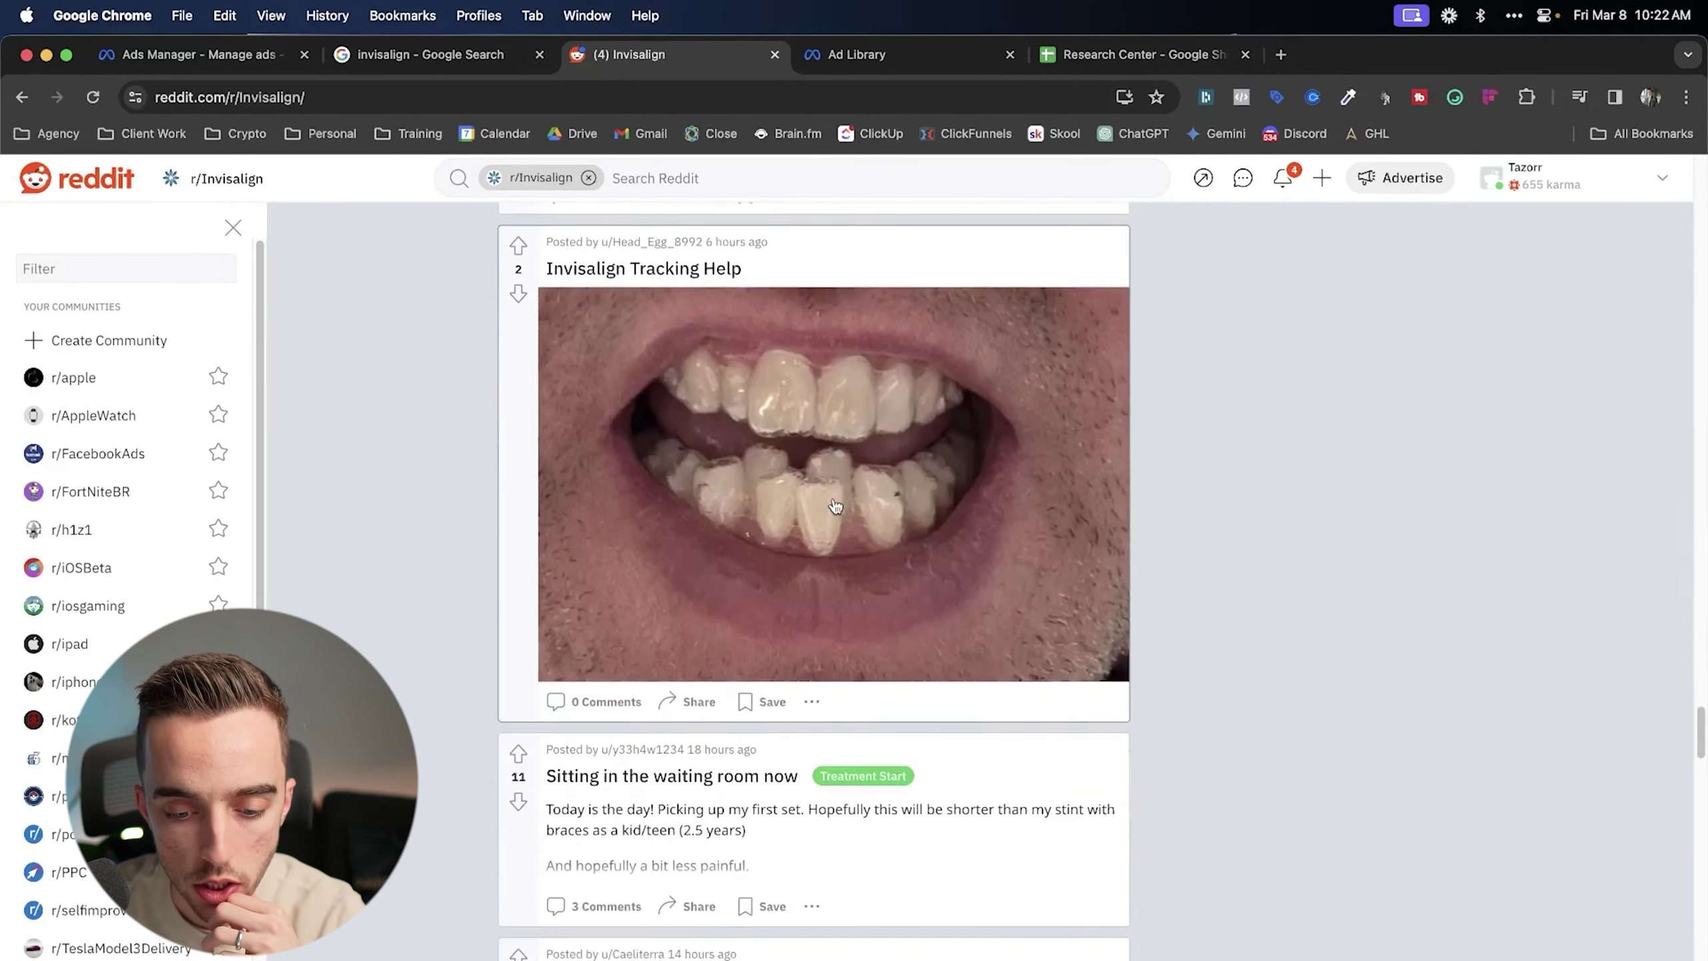
scroll(891, 427, down, 12)
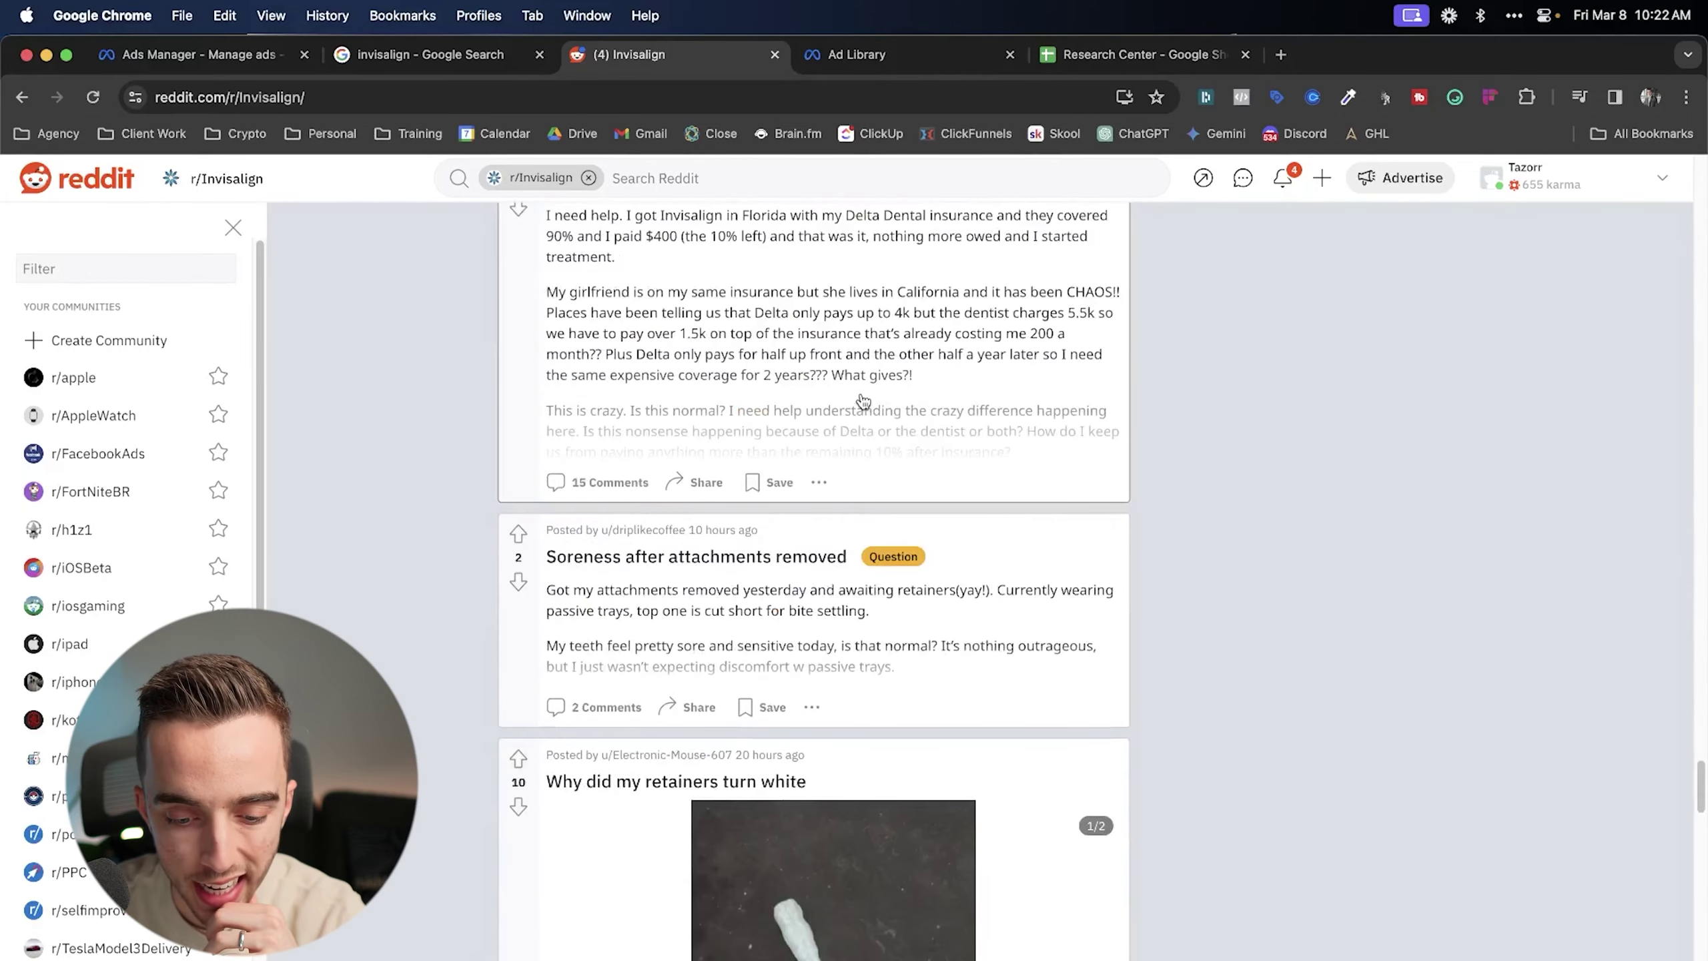
- Look through the r/Invisalign posts on retainers turning white, no change after 17 trays and arch widening
scroll(888, 397, down, 2)
scroll(906, 389, down, 5)
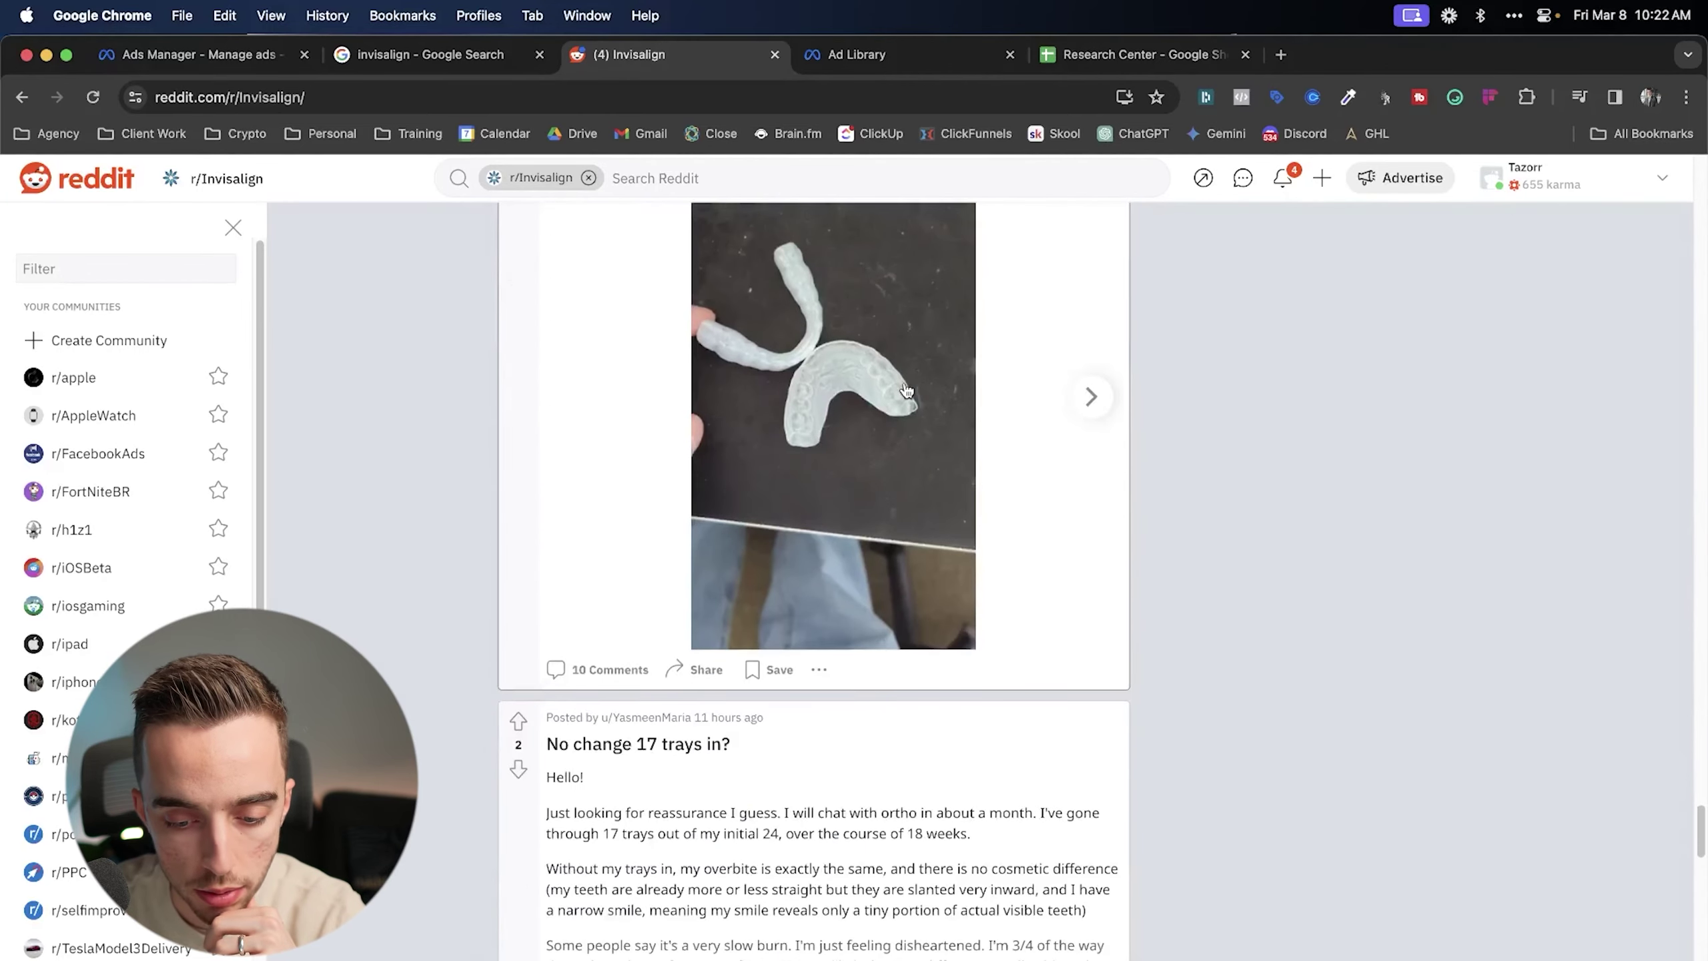
scroll(898, 390, down, 4)
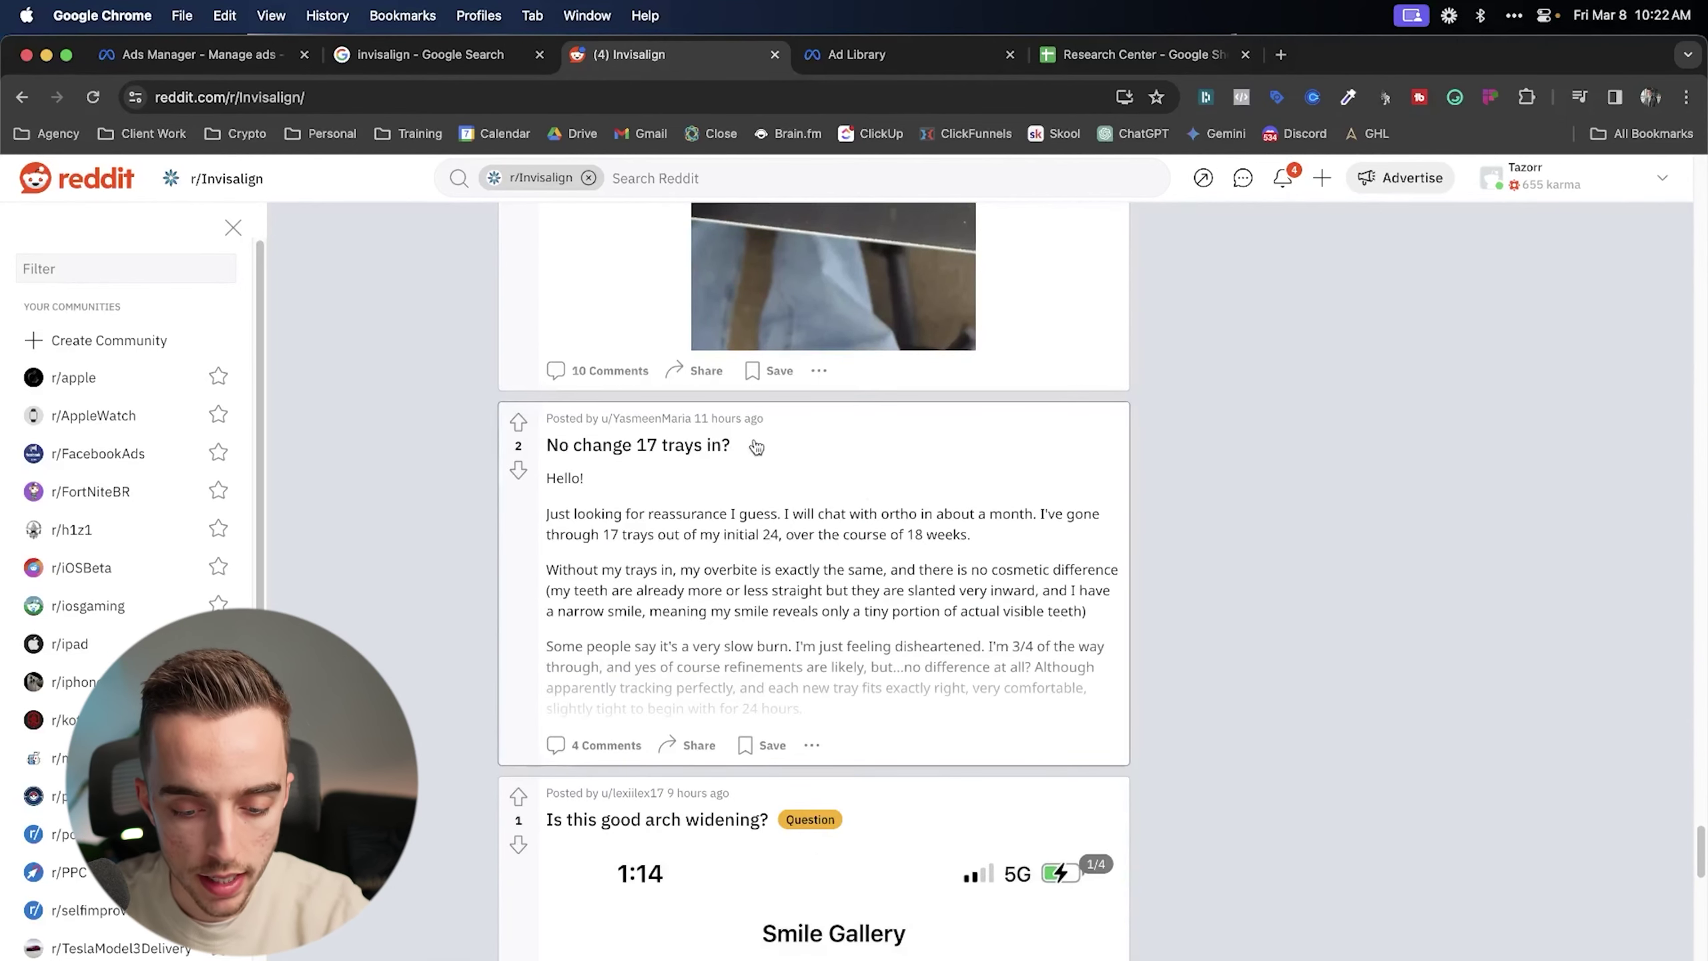
scroll(756, 447, down, 5)
scroll(780, 457, down, 3)
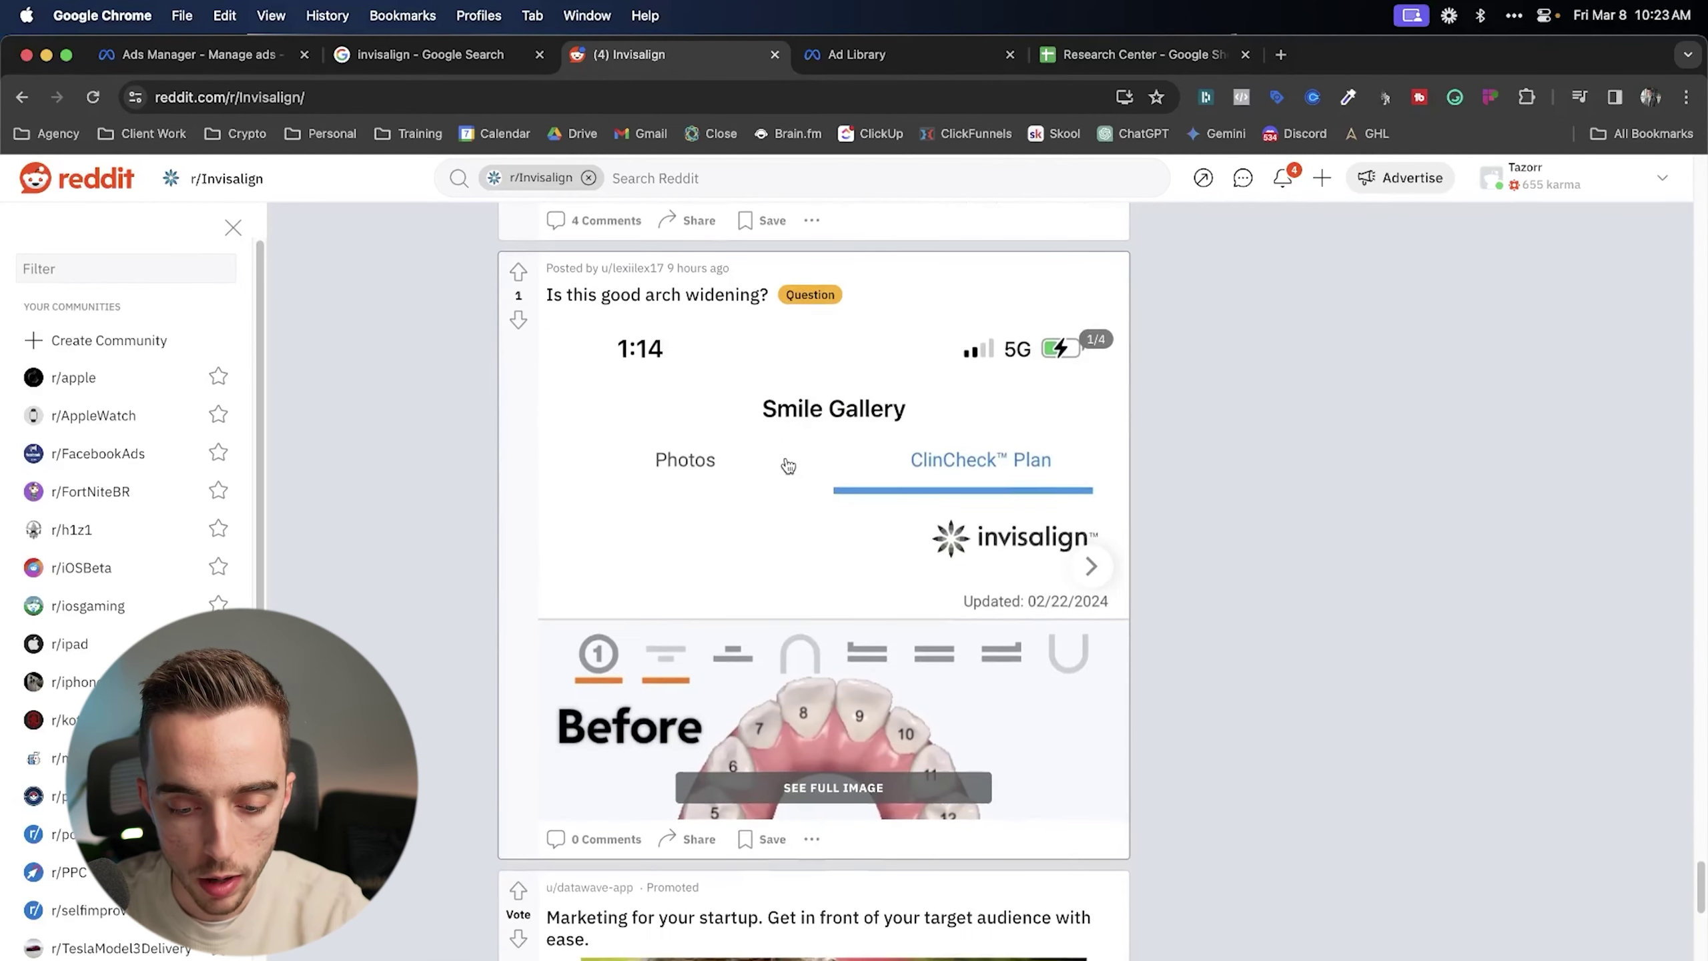
scroll(462, 330, down, 5)
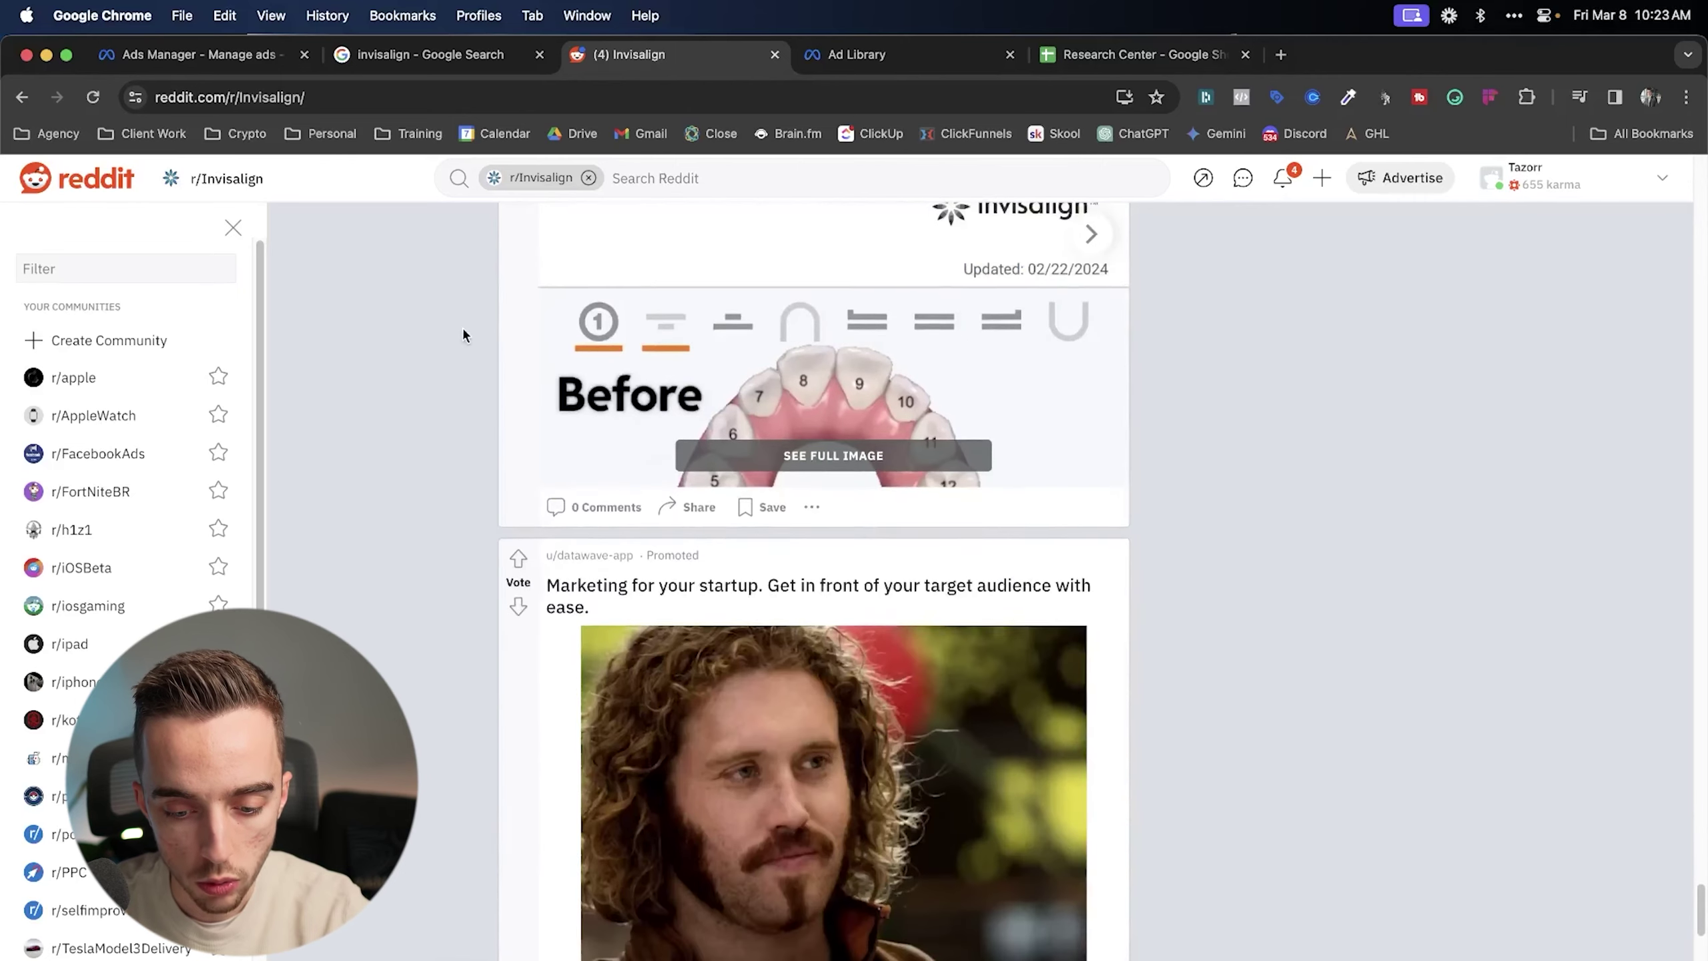
scroll(457, 349, down, 6)
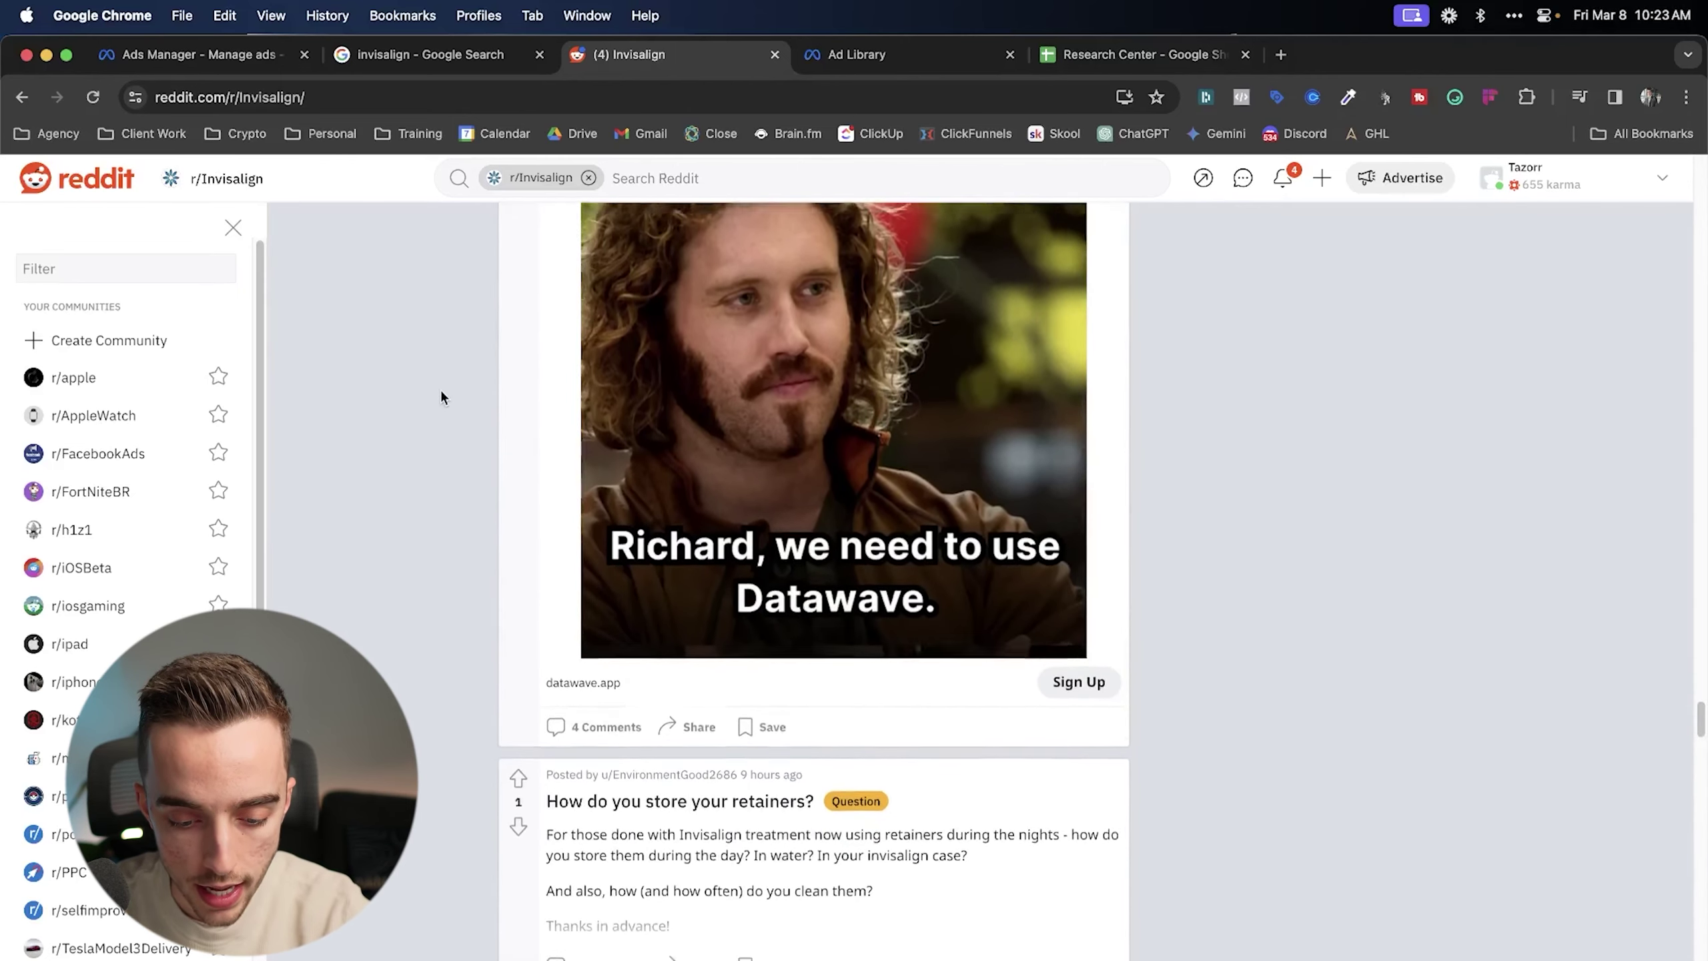
- Read the r/Invisalign questions on storing retainers, full treatment time with about 30 trays, and eating Hot Cheetos/Takis
scroll(444, 384, down, 4)
scroll(648, 612, down, 1)
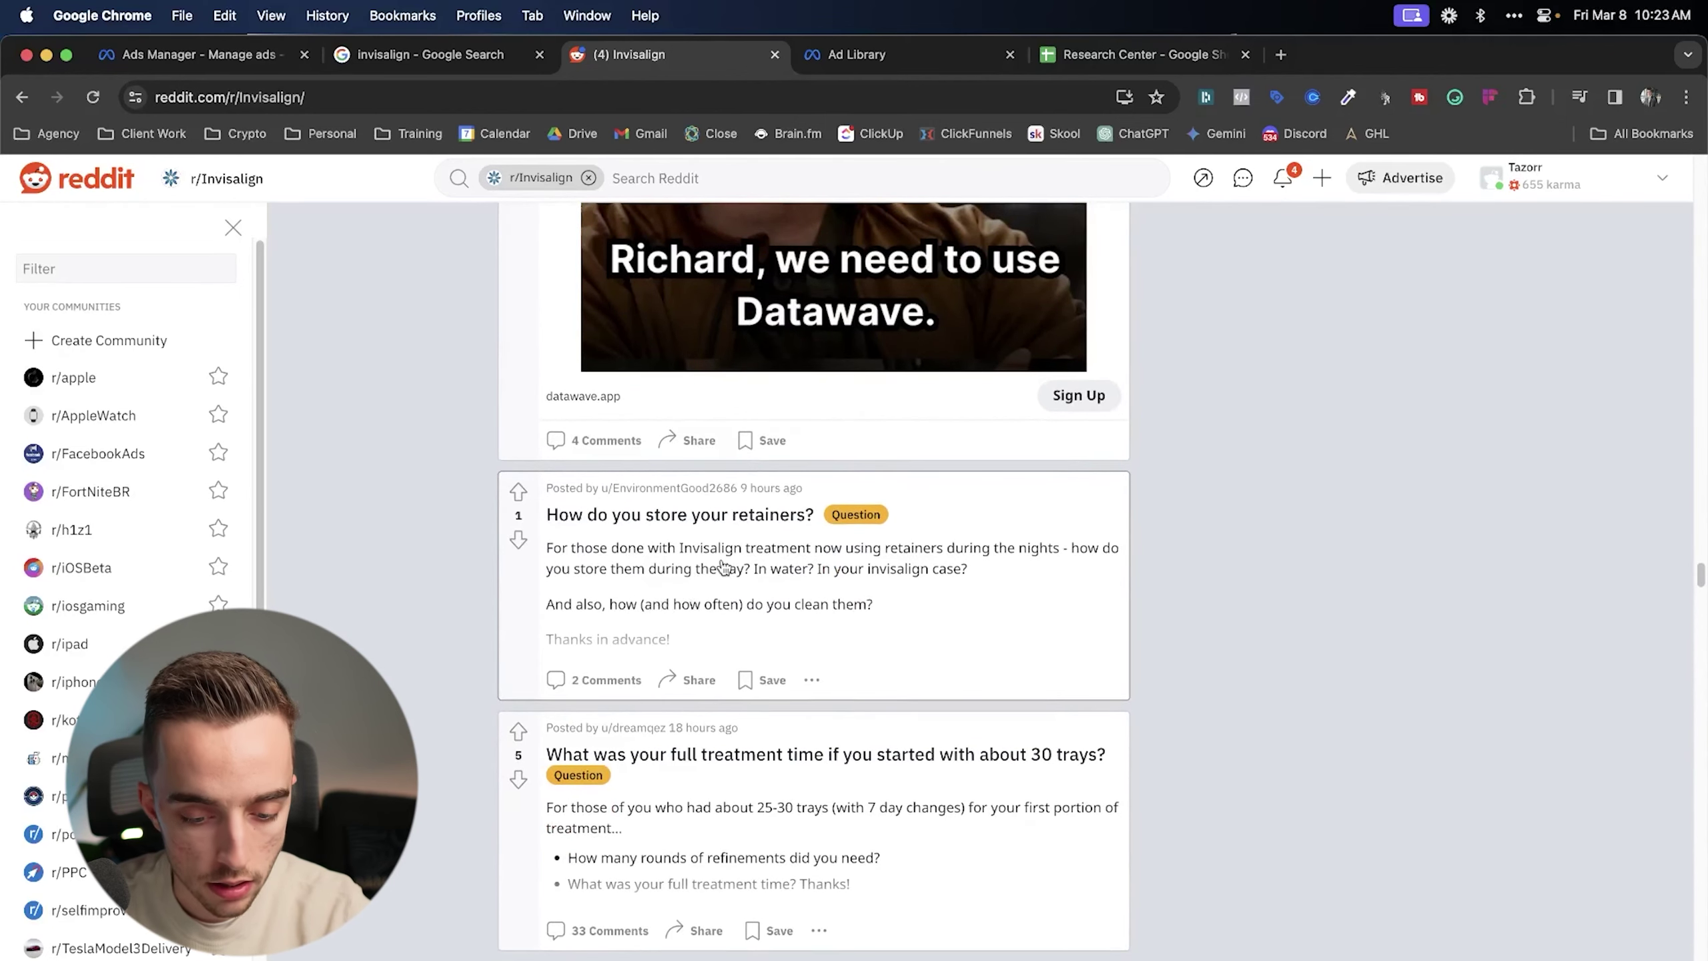
scroll(722, 567, down, 5)
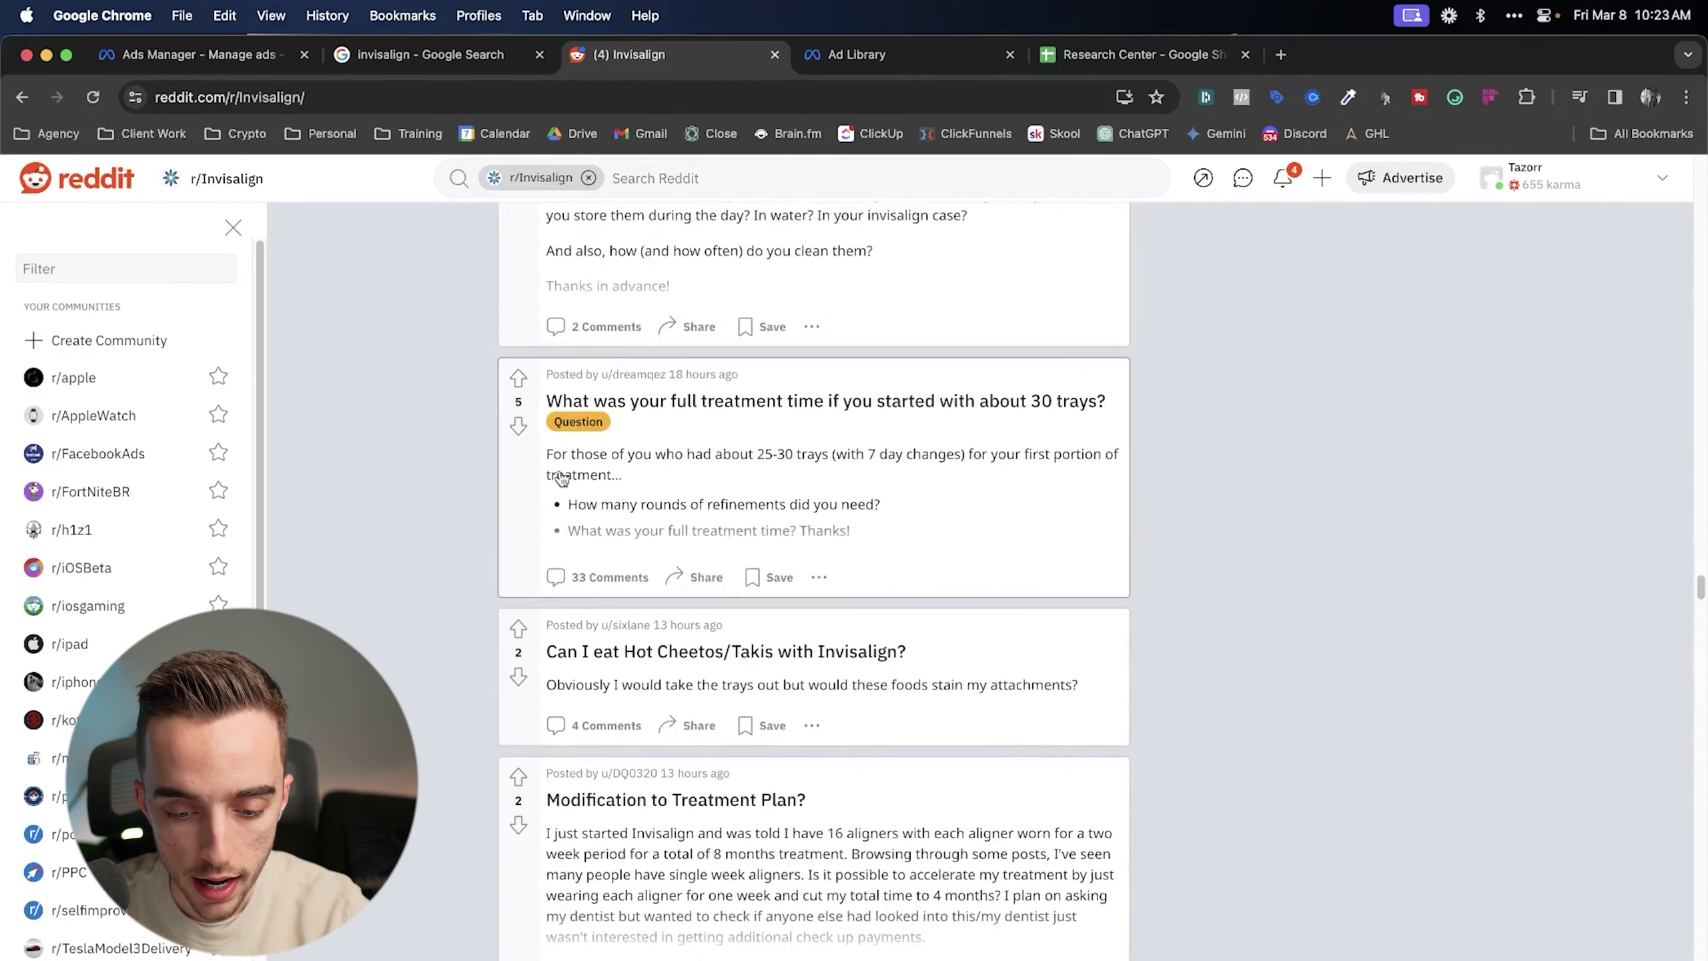
scroll(695, 544, down, 1)
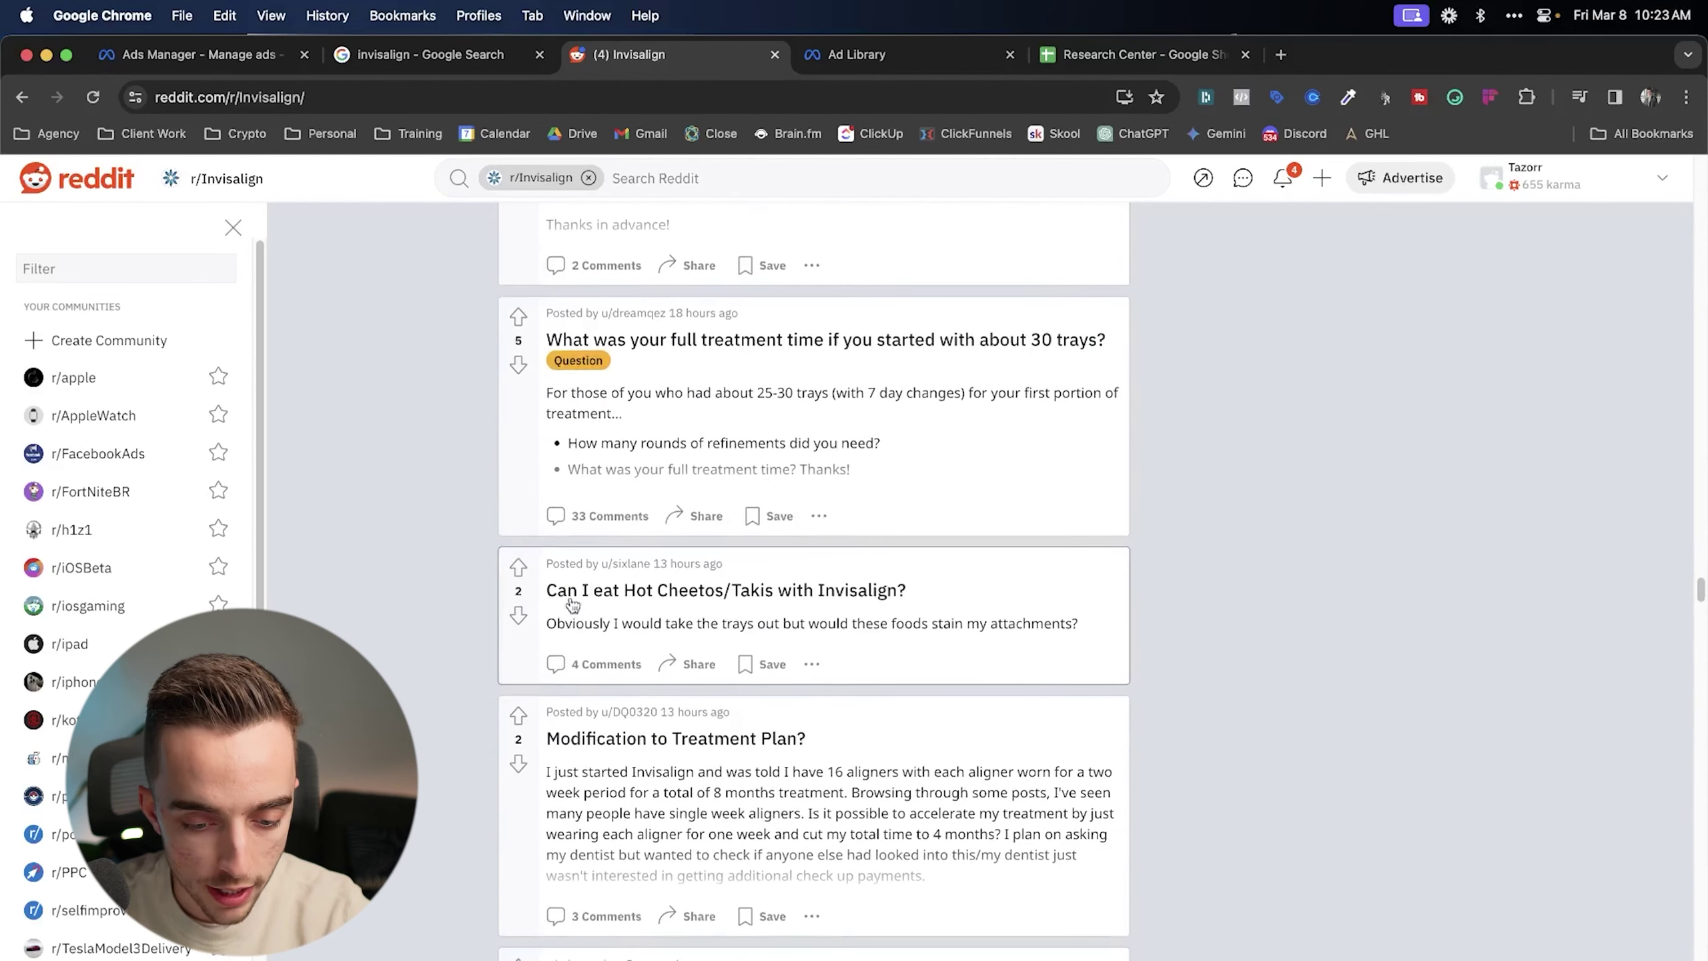
scroll(672, 612, down, 1)
scroll(766, 607, down, 3)
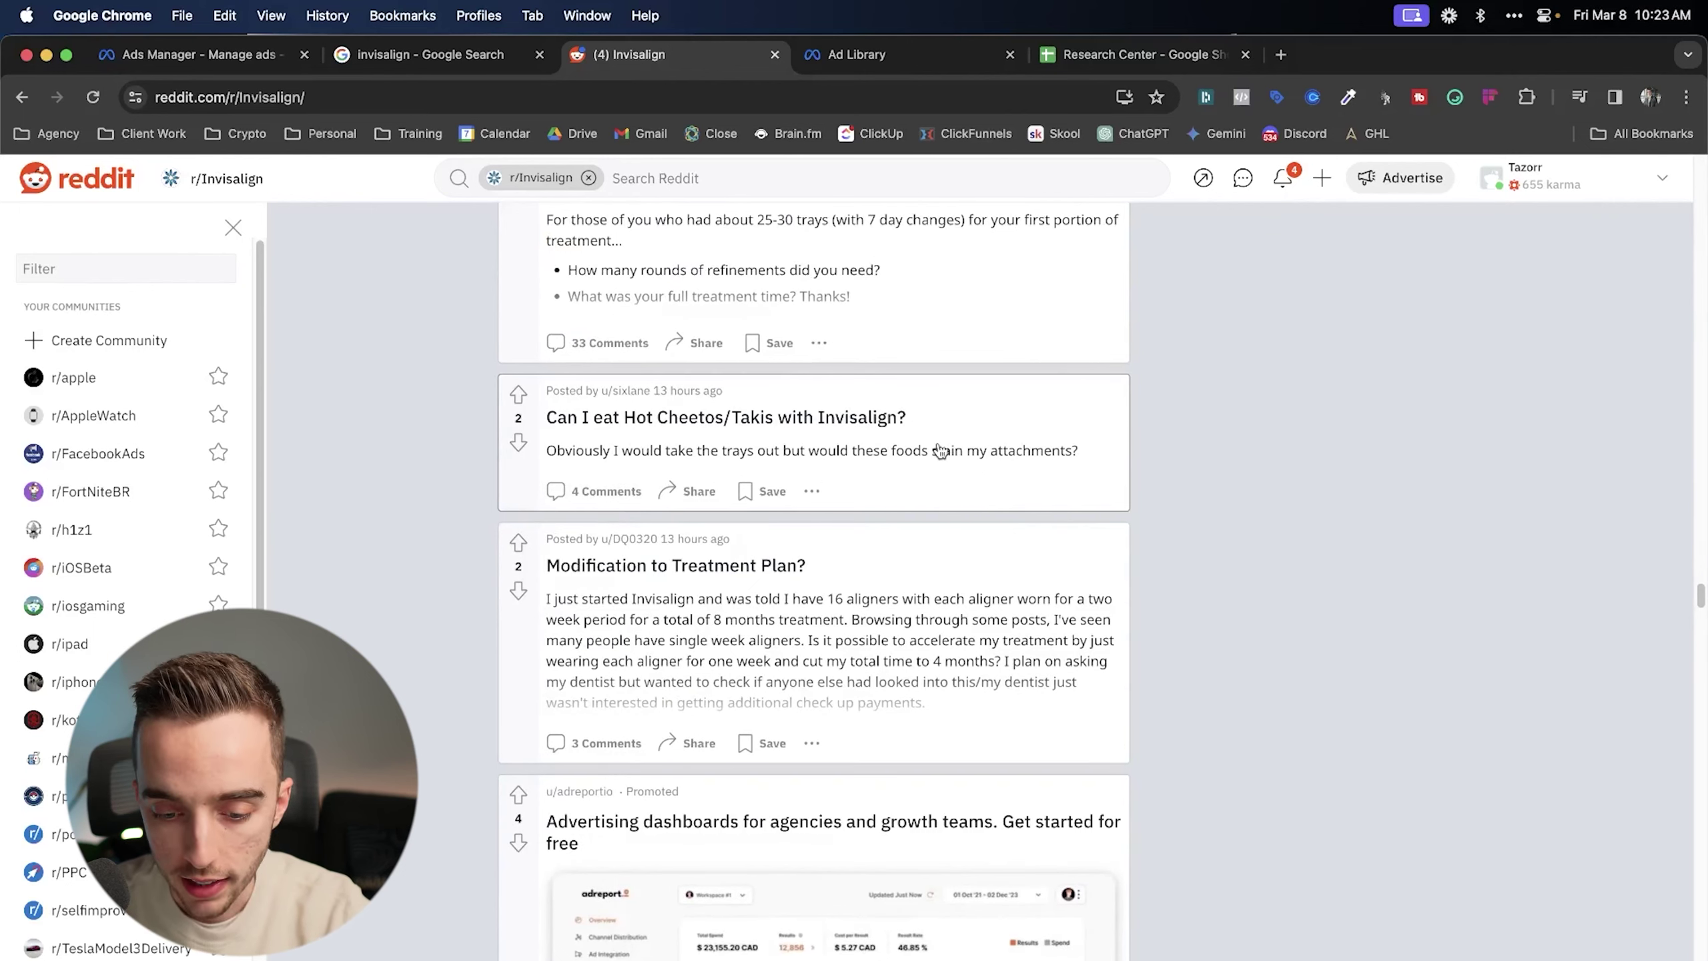
scroll(762, 384, down, 1)
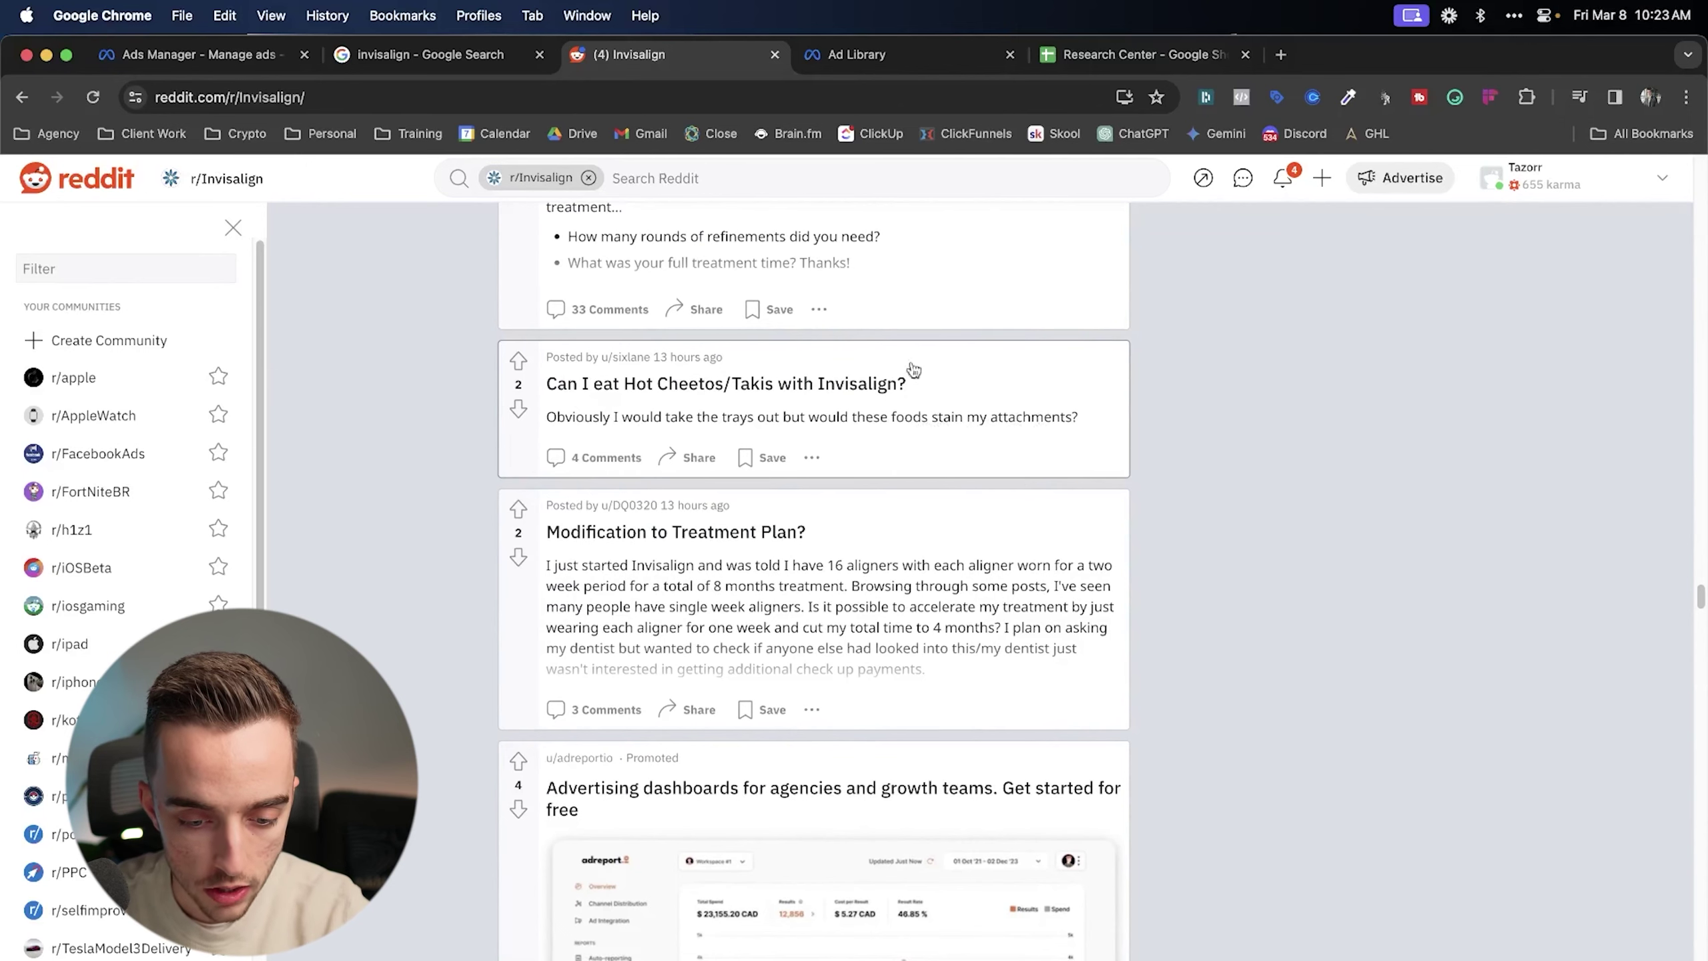
- Read the "Attachments residue" post on r/Invisalign for the patient's complaints about leftover glue
scroll(987, 336, down, 10)
scroll(926, 363, down, 15)
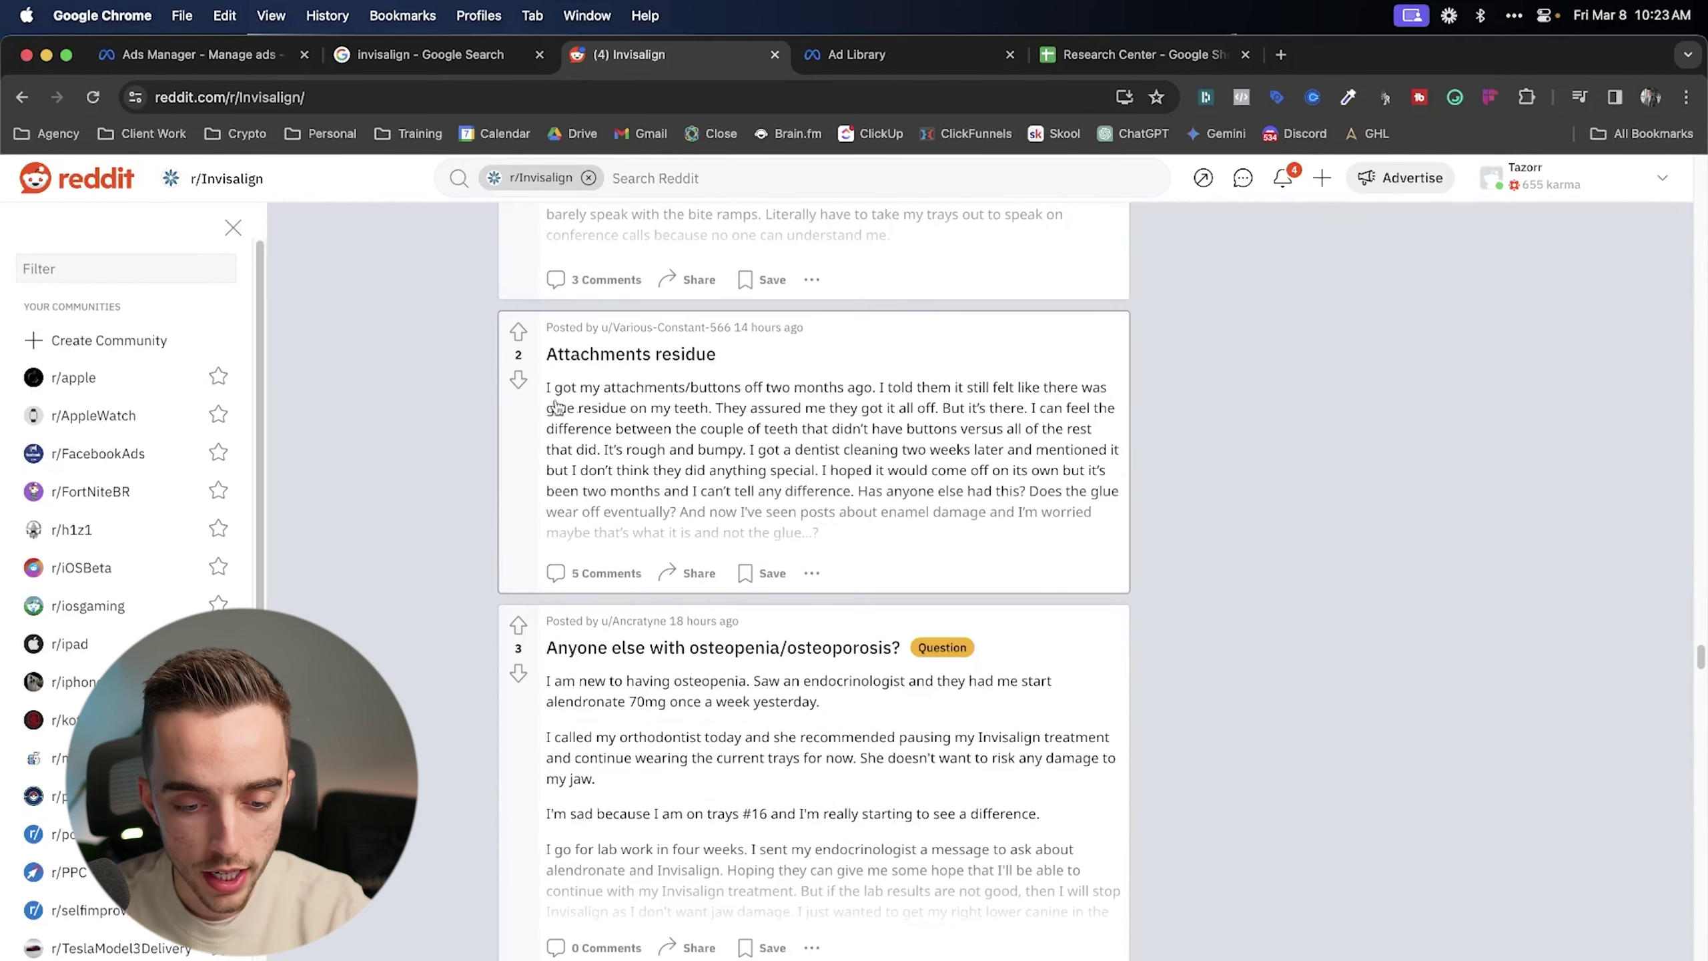
scroll(543, 381, up, 1)
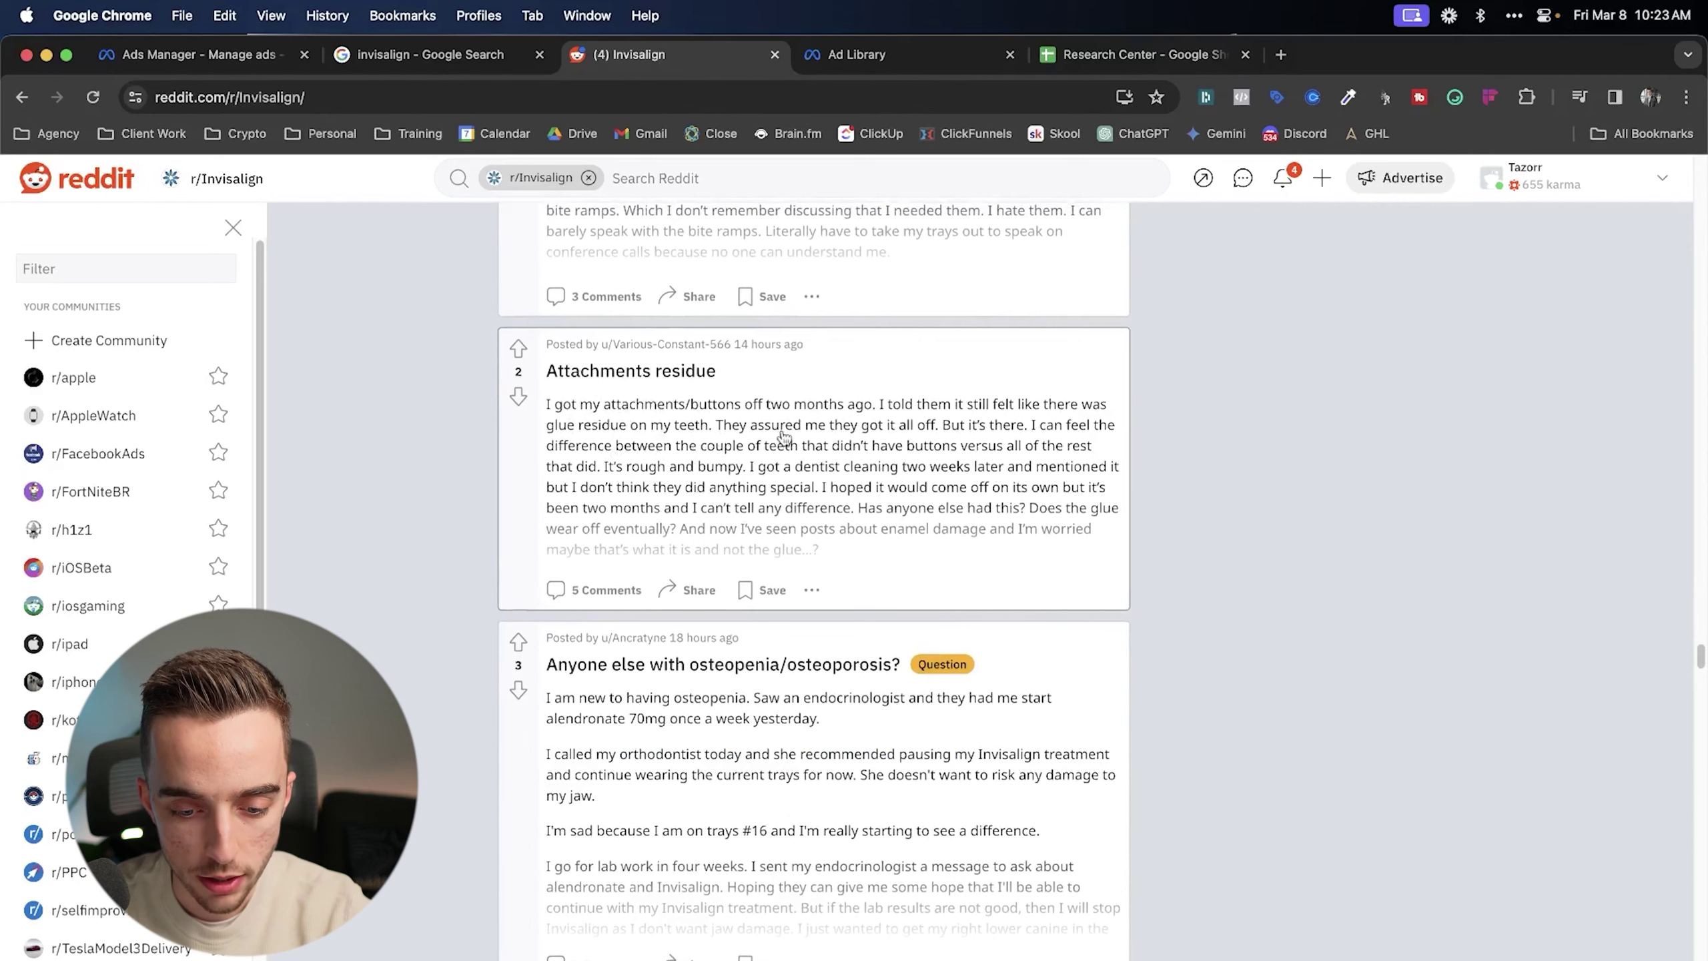
scroll(595, 385, down, 1)
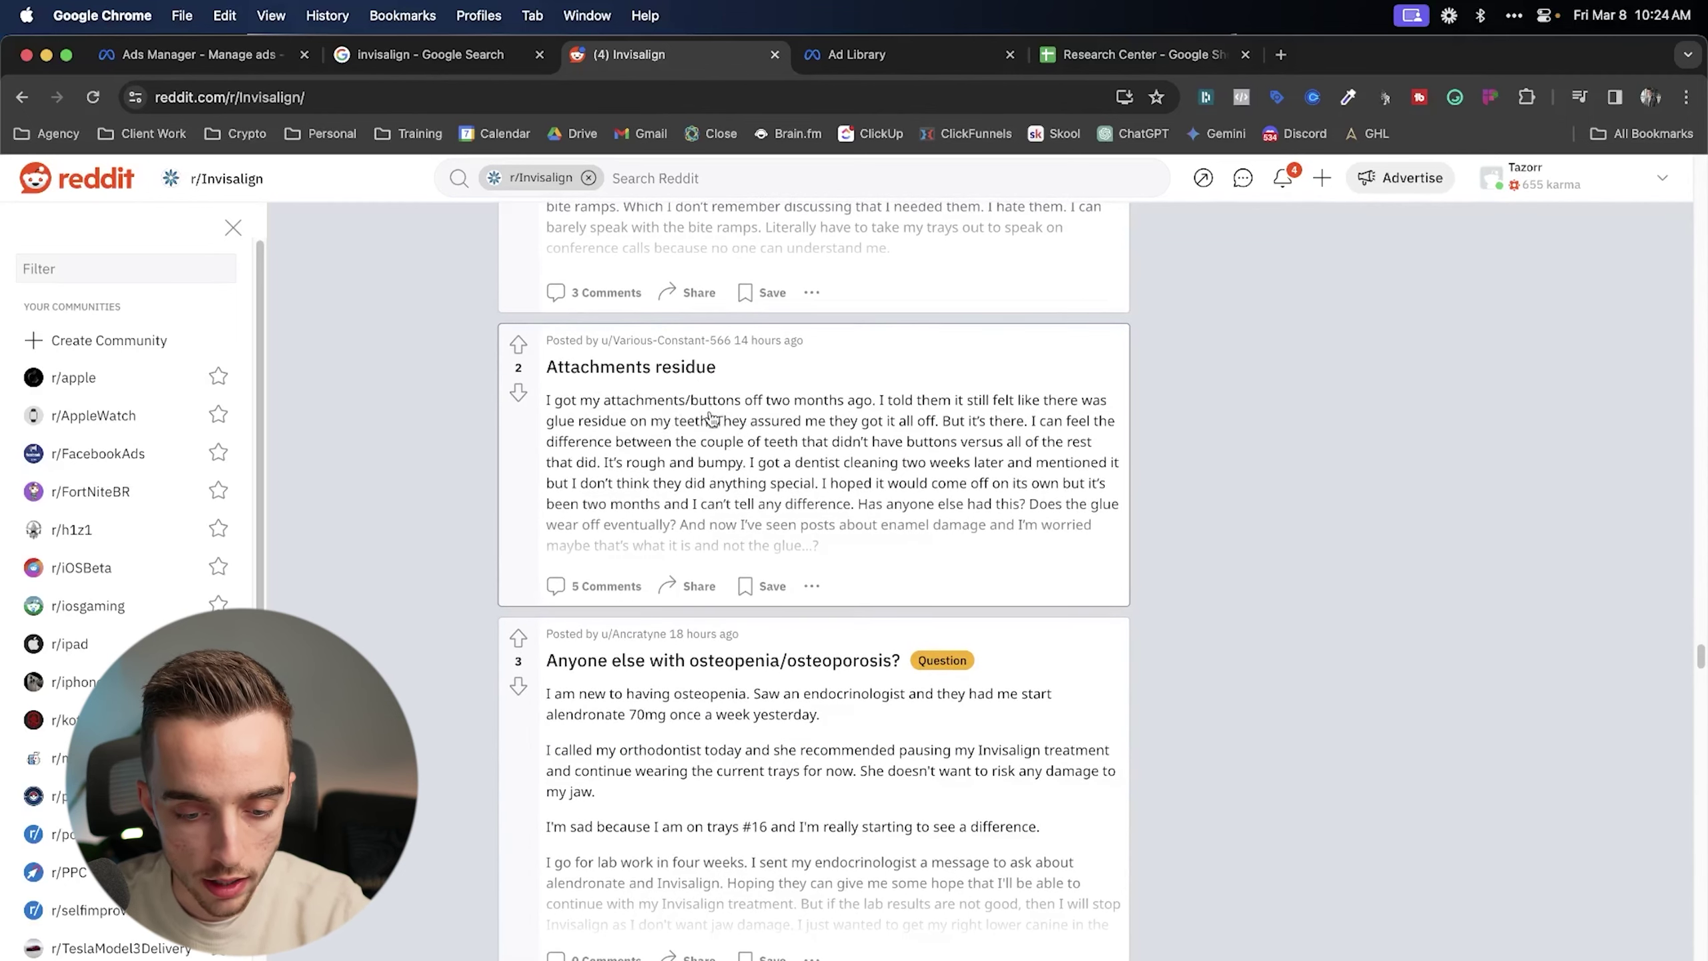
scroll(820, 381, down, 1)
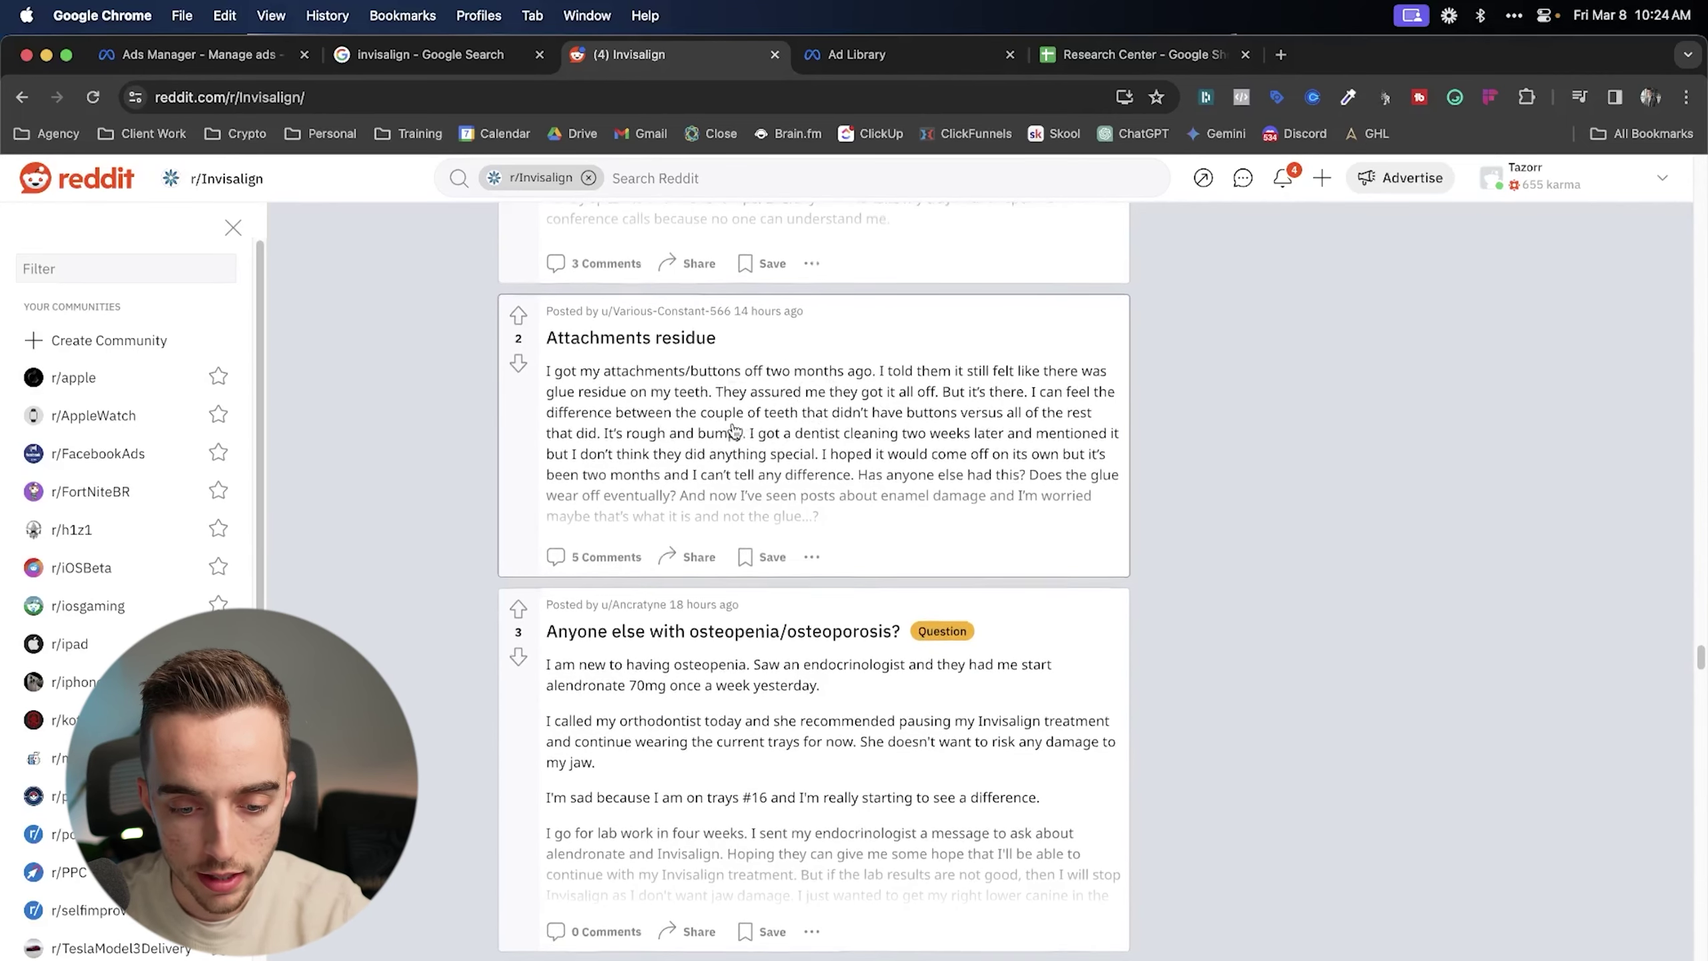
scroll(702, 578, up, 3)
scroll(699, 578, down, 2)
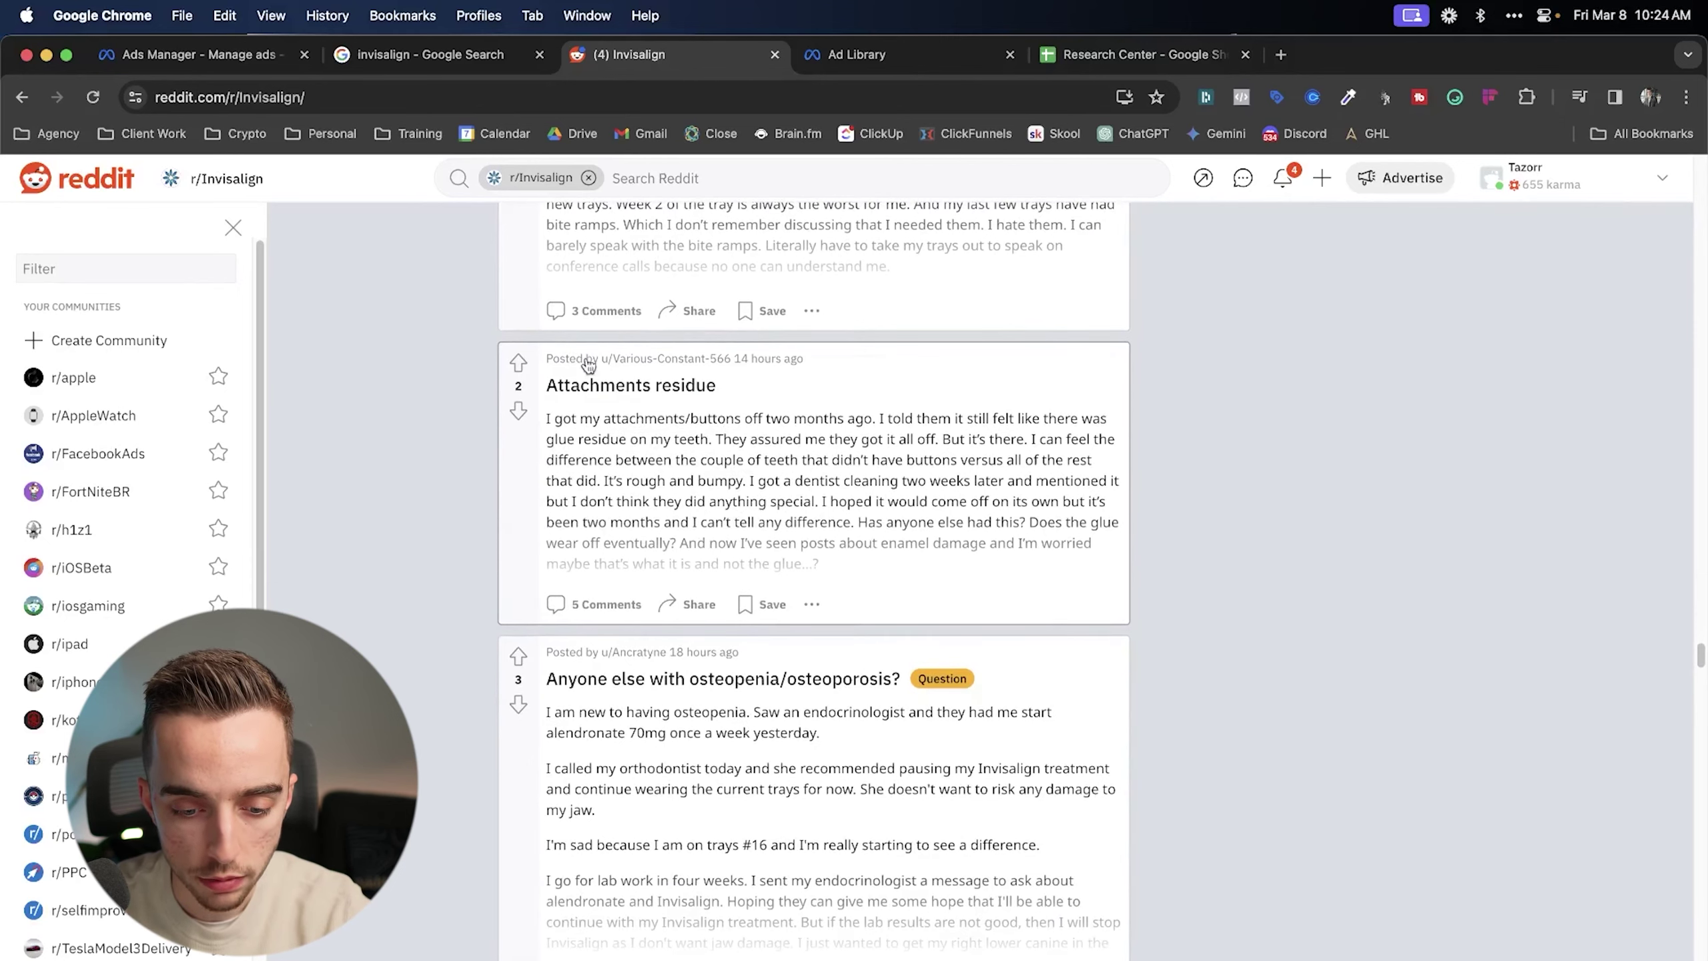
- Review the "20 tray treatment plan" post and the treatment time question, and continue to the bone loss and "Morning routines?" posts
scroll(733, 494, up, 20)
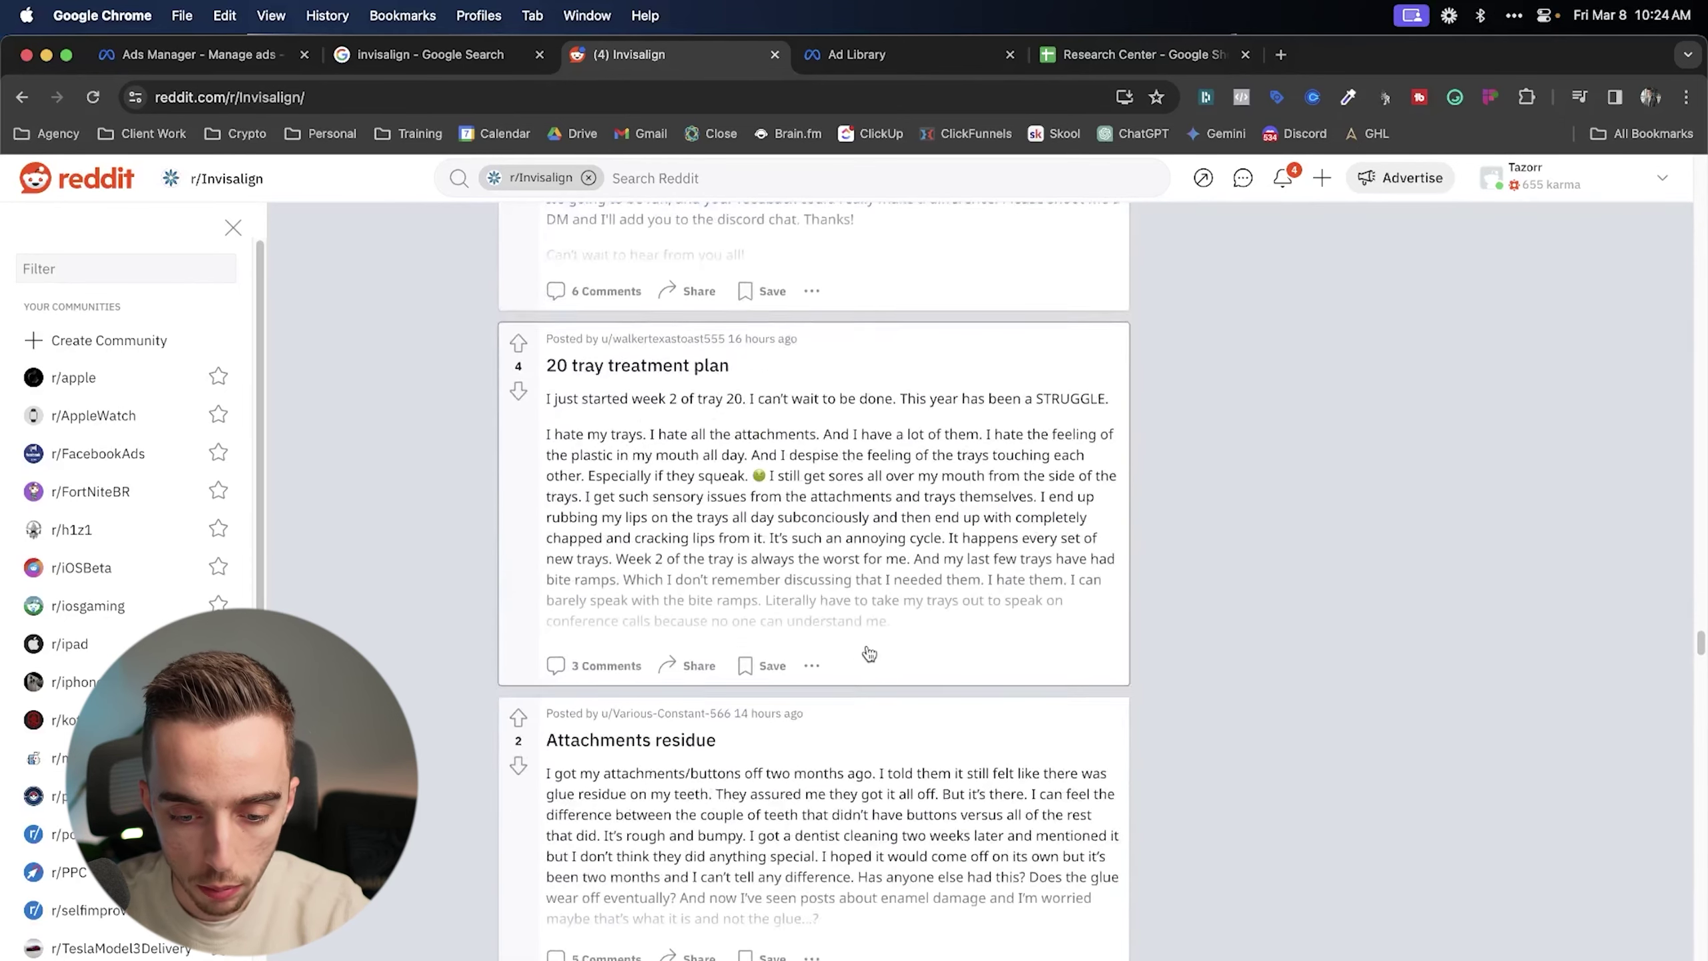
scroll(671, 462, up, 10)
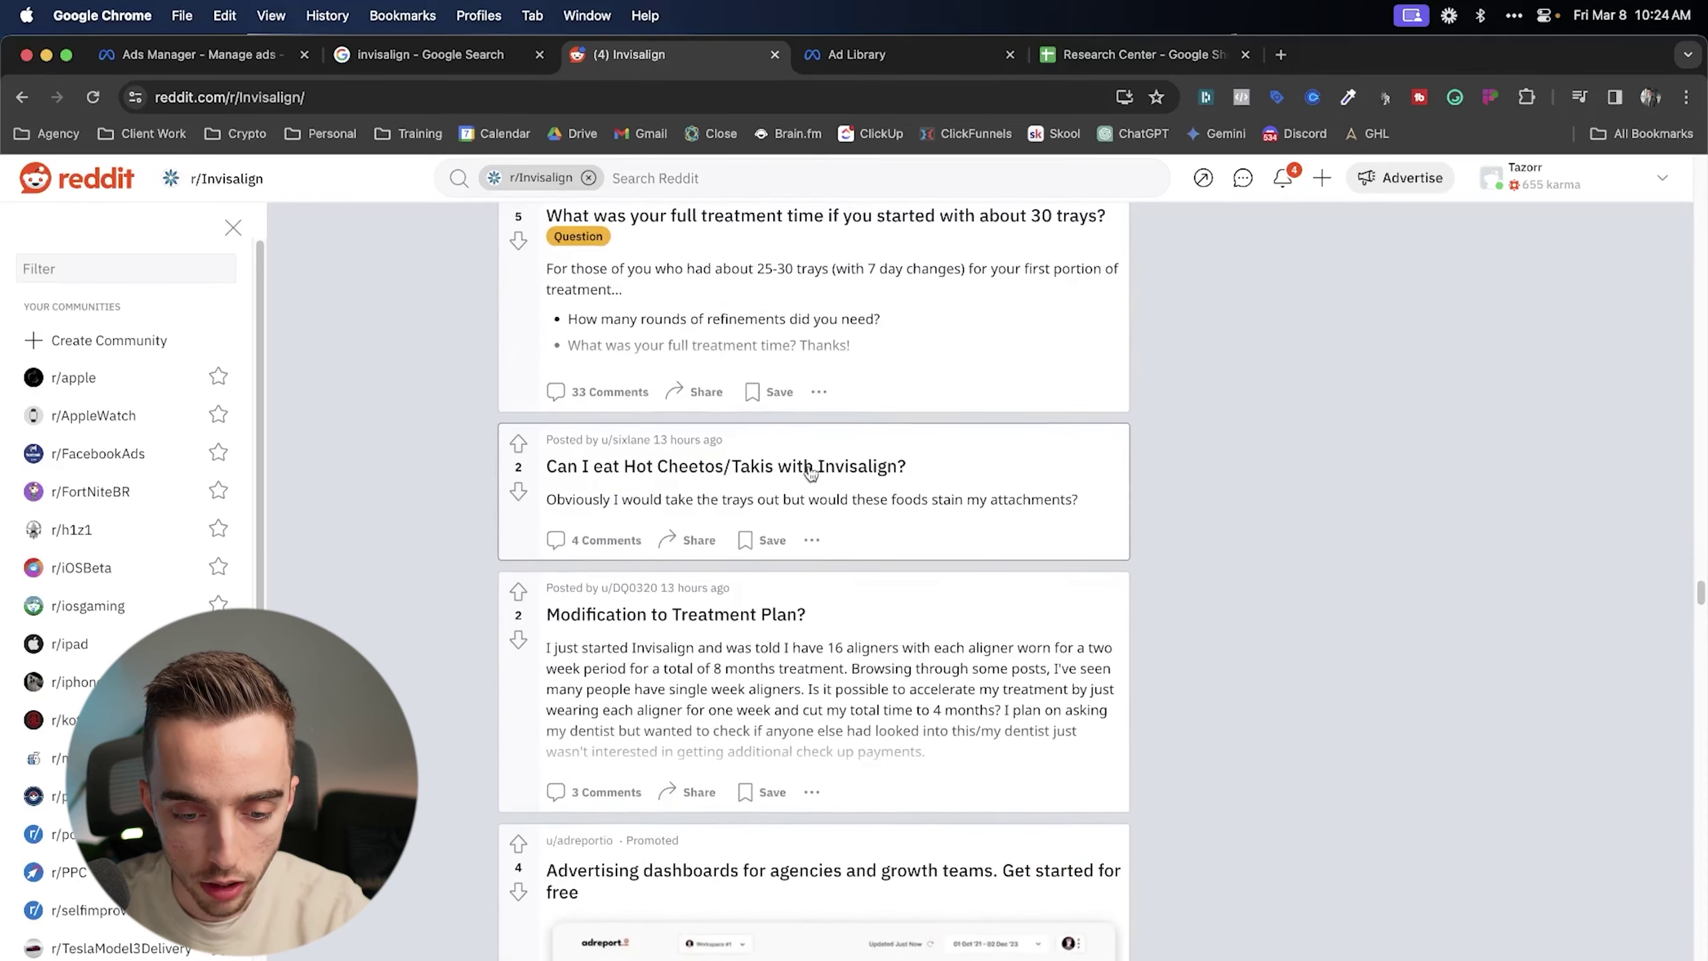
scroll(647, 291, down, 15)
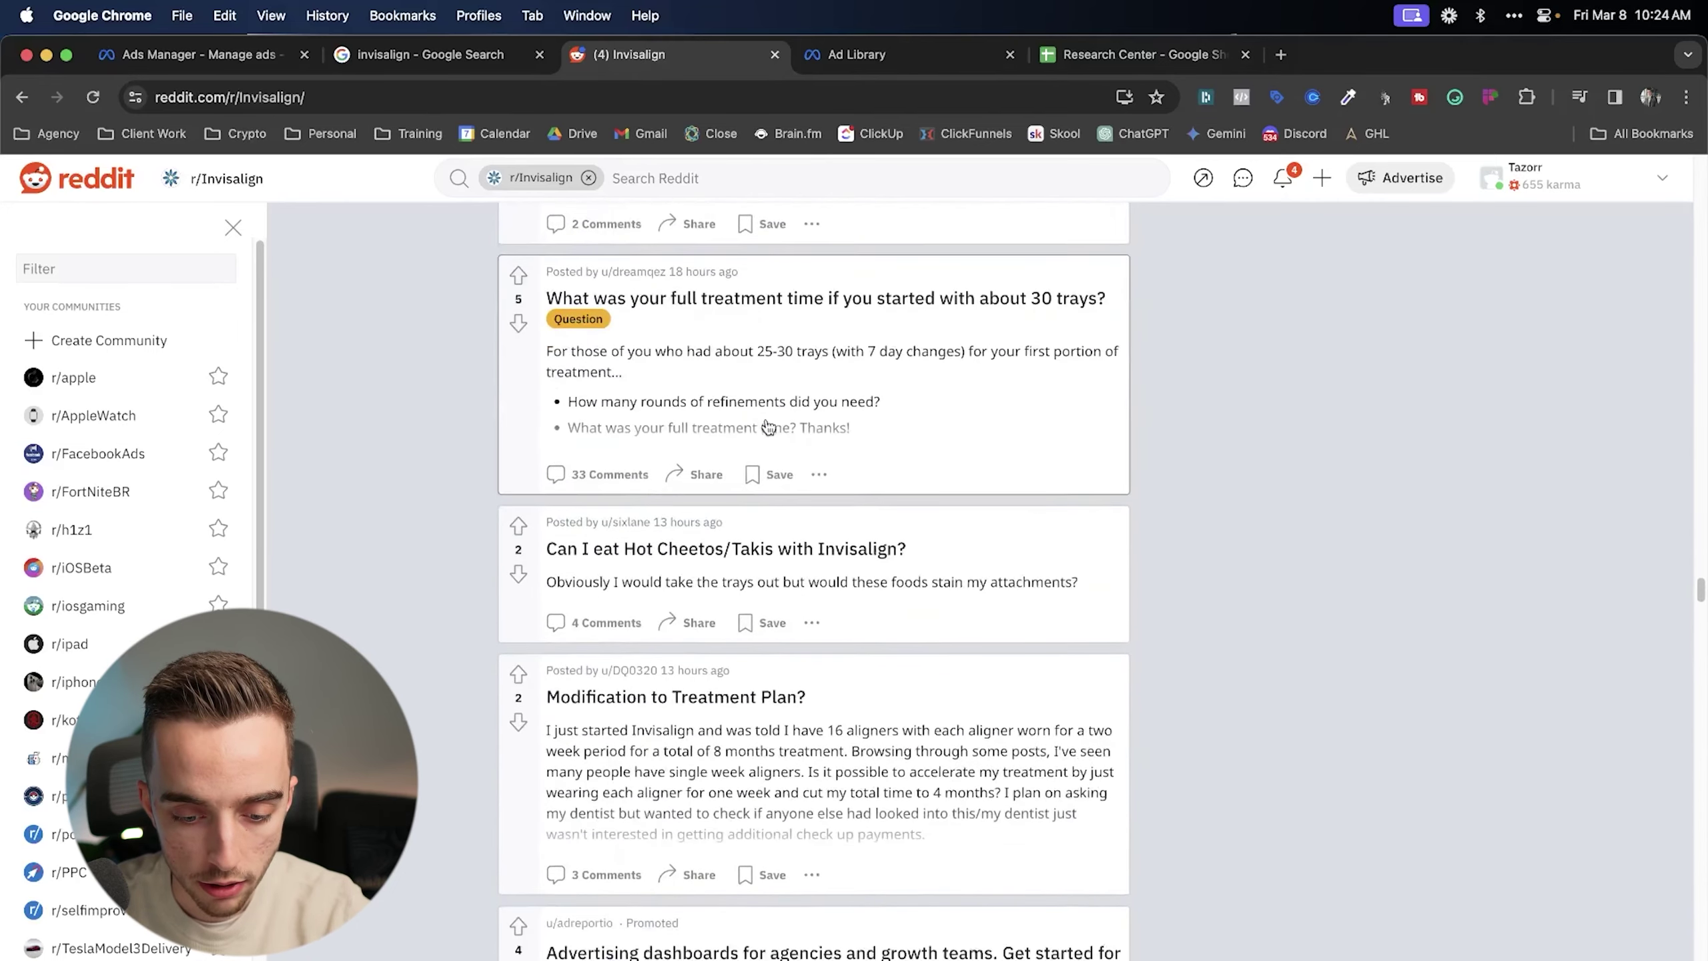
scroll(784, 417, down, 6)
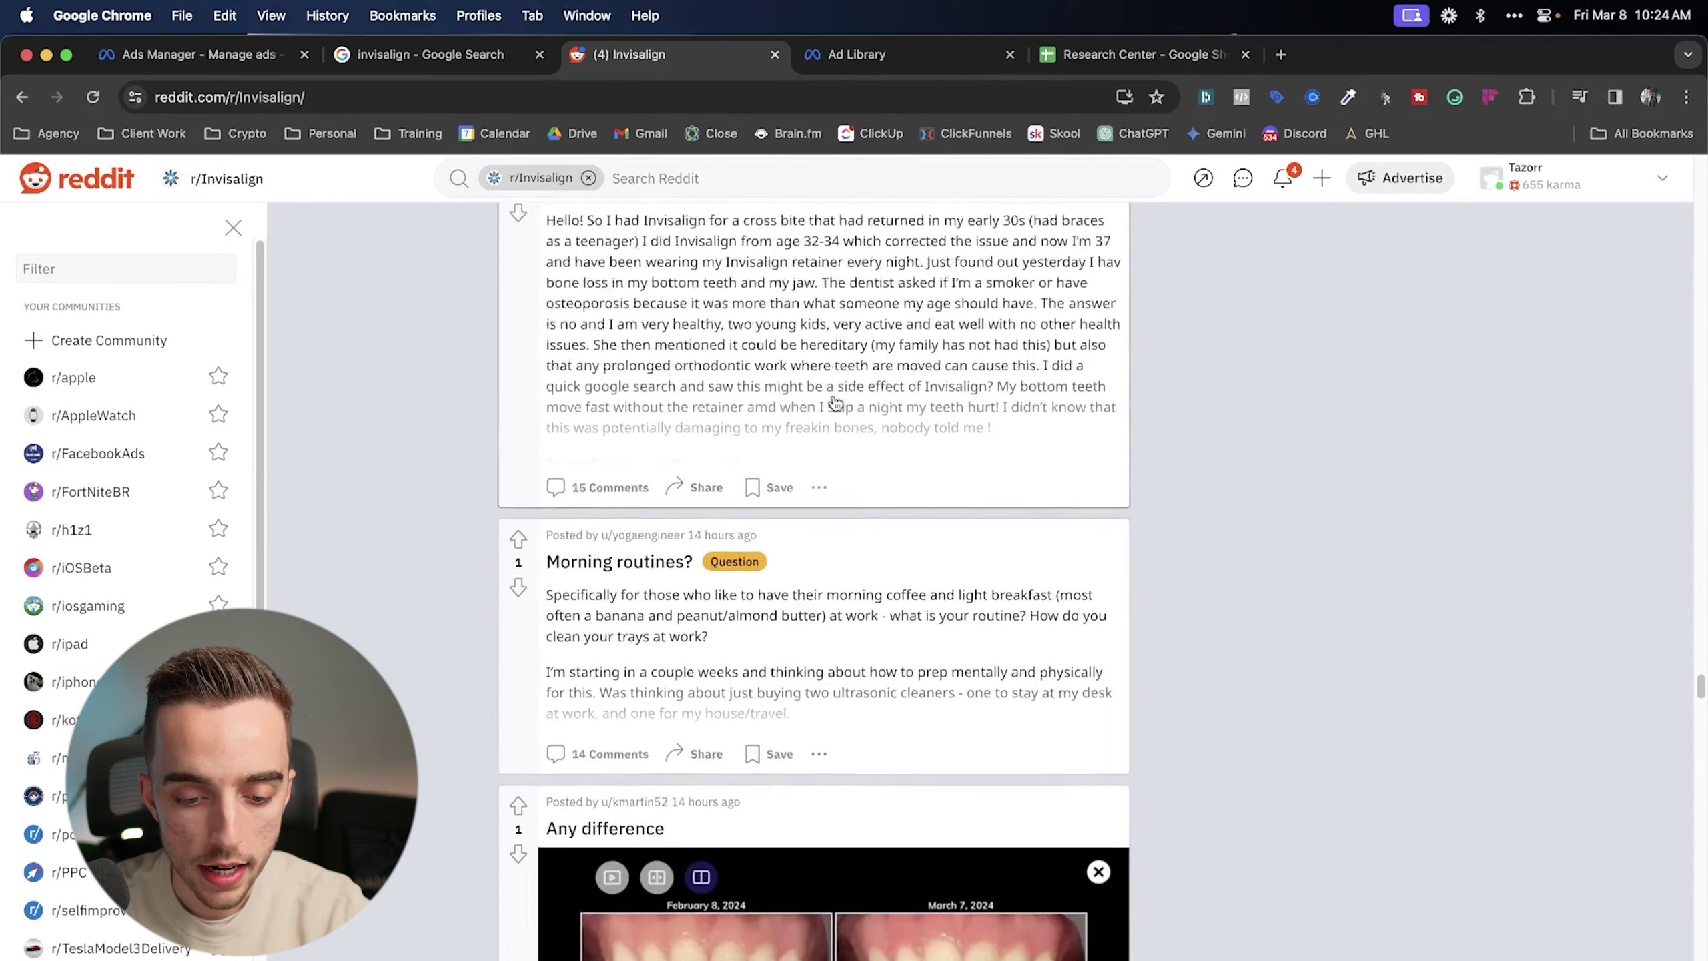
scroll(969, 438, down, 3)
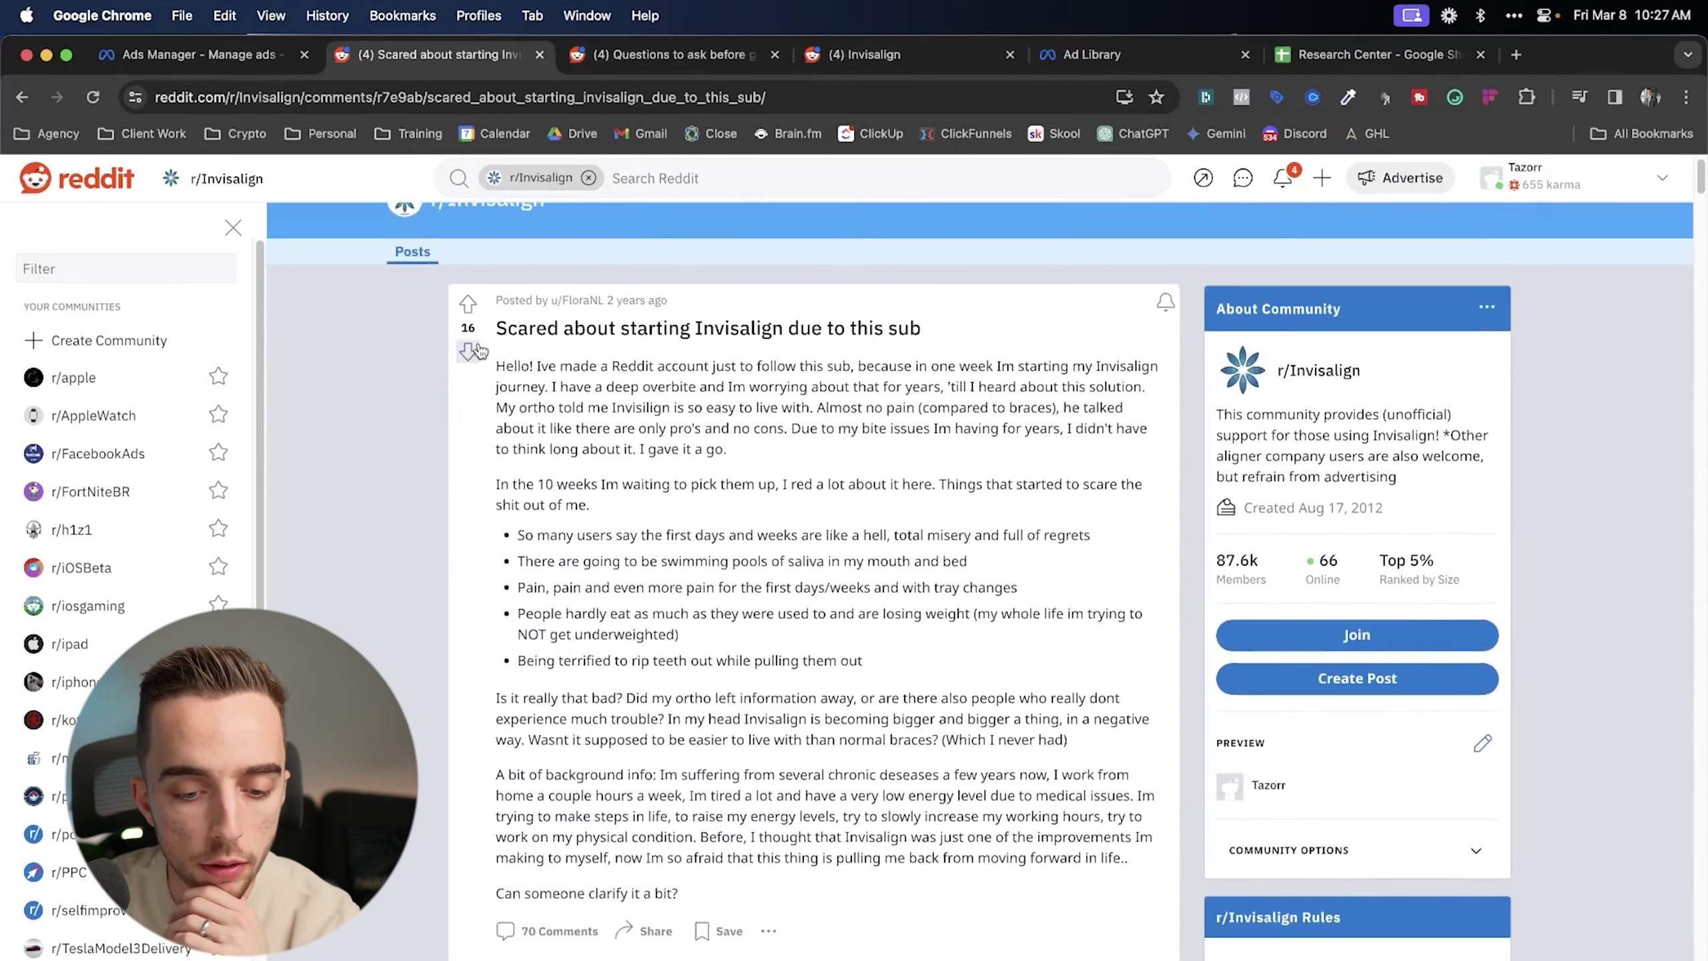
- Highlight the bullet about pain in the first days/weeks and with tray changes in the "Scared about starting Invisalign due to this sub" post
scroll(761, 495, down, 1)
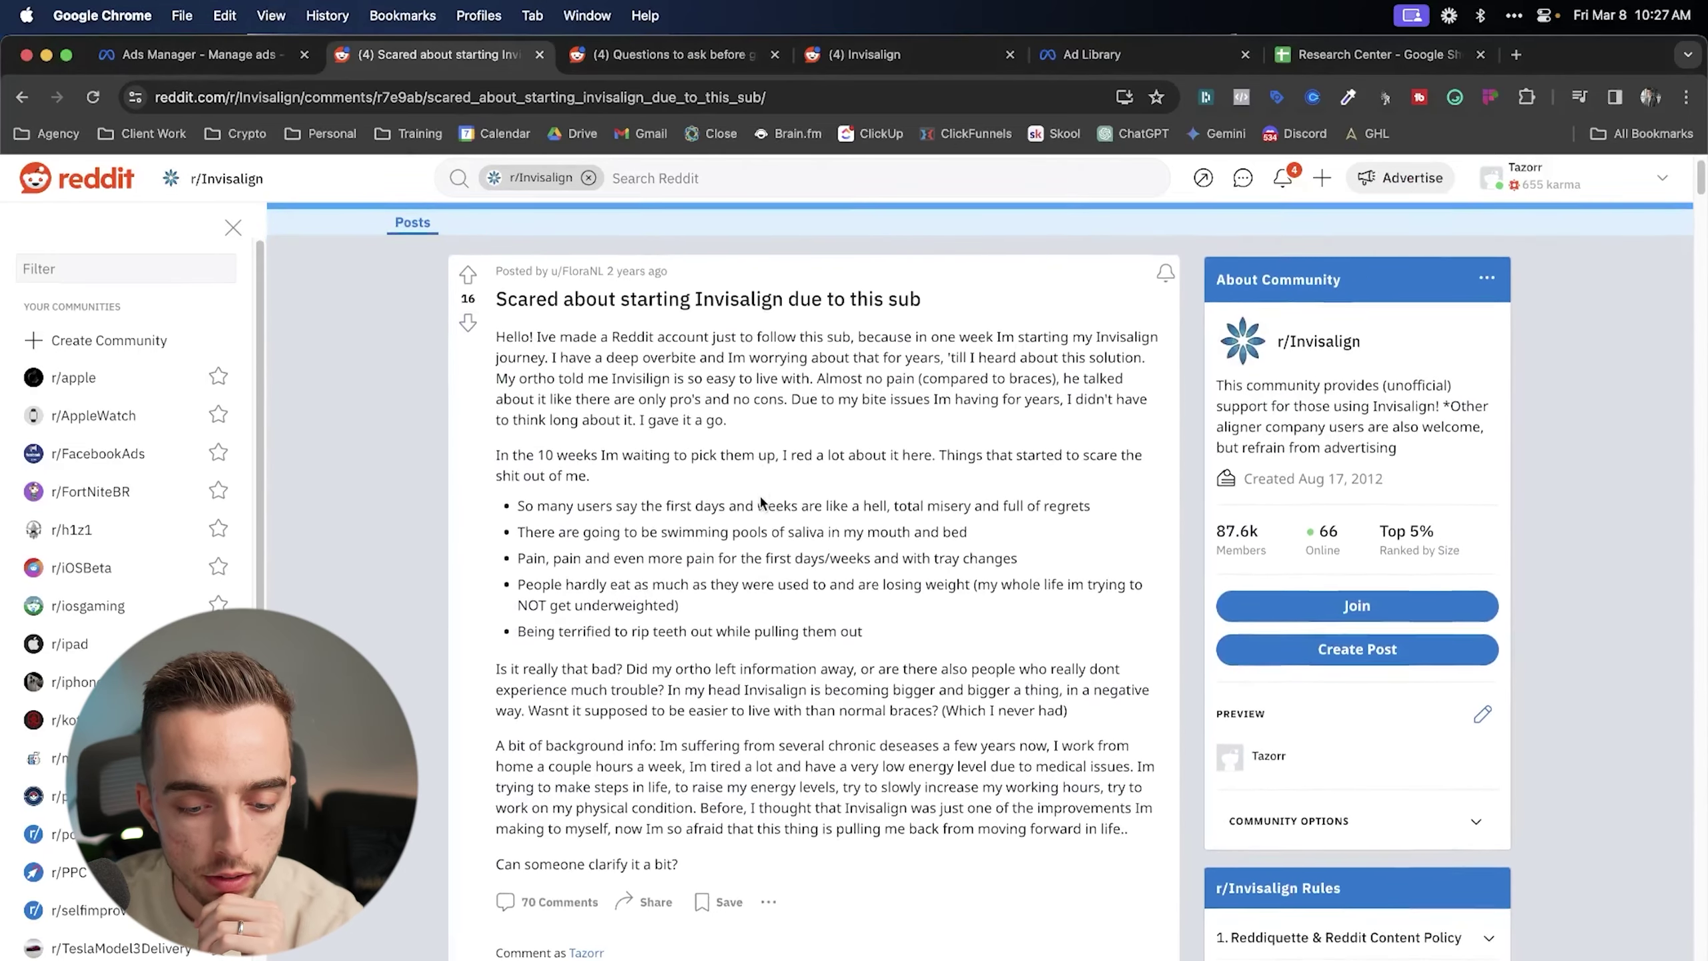
drag(518, 557, 1044, 557)
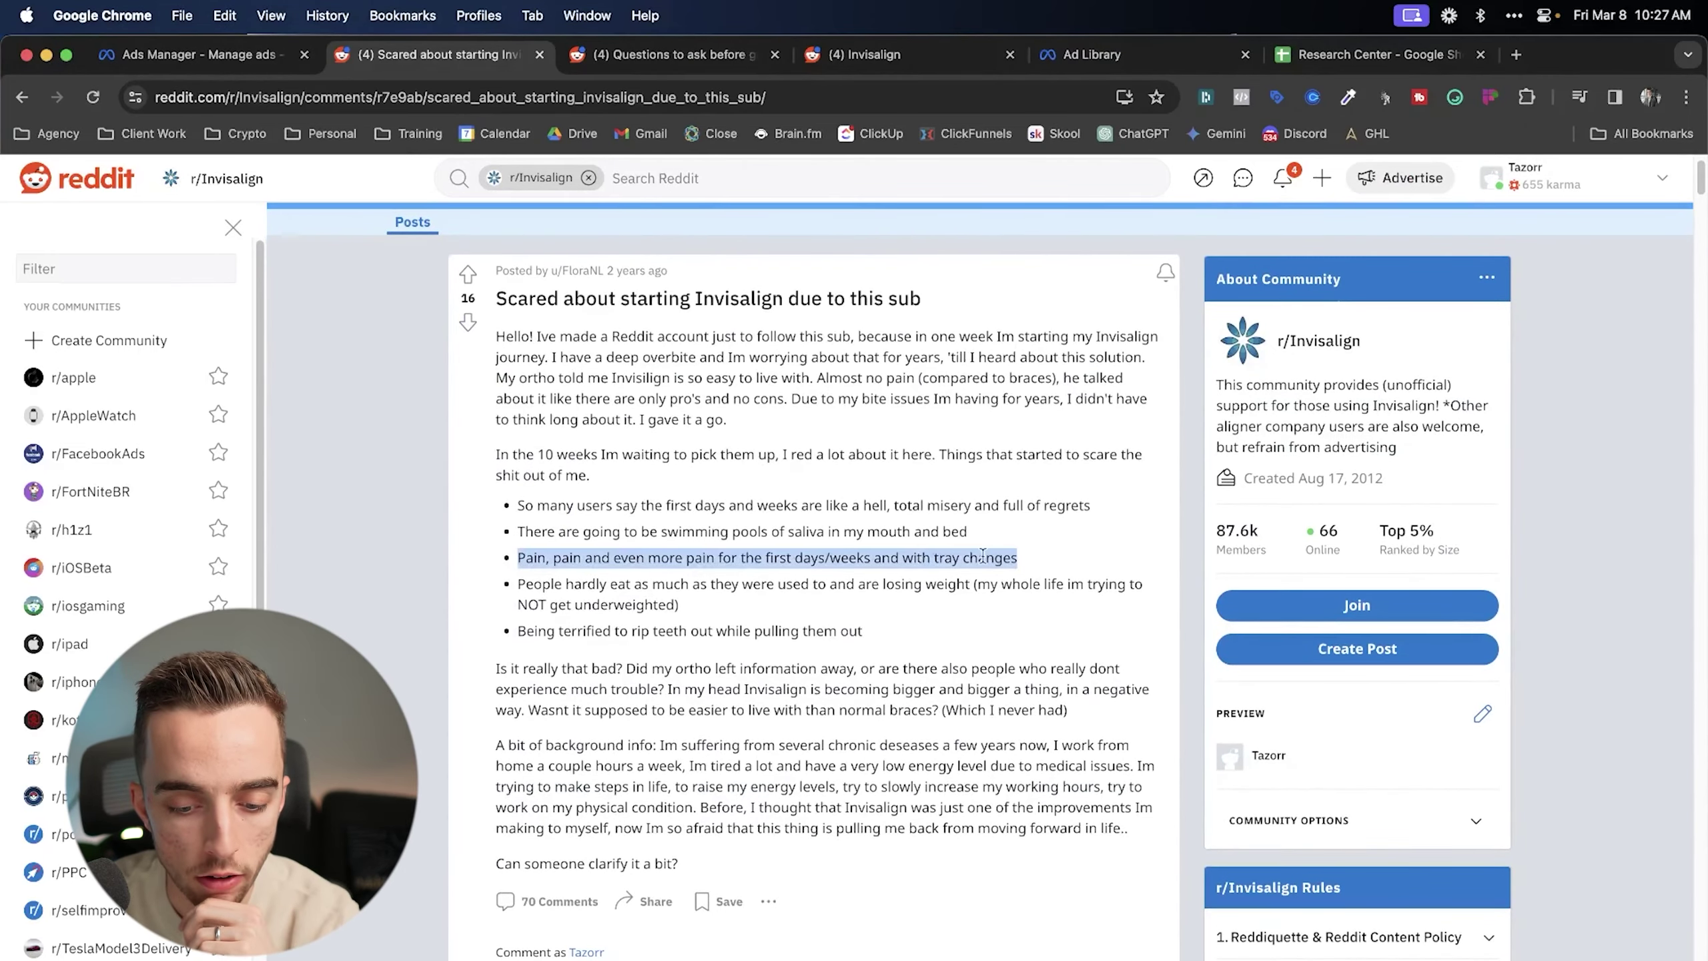
triple_click(950, 556)
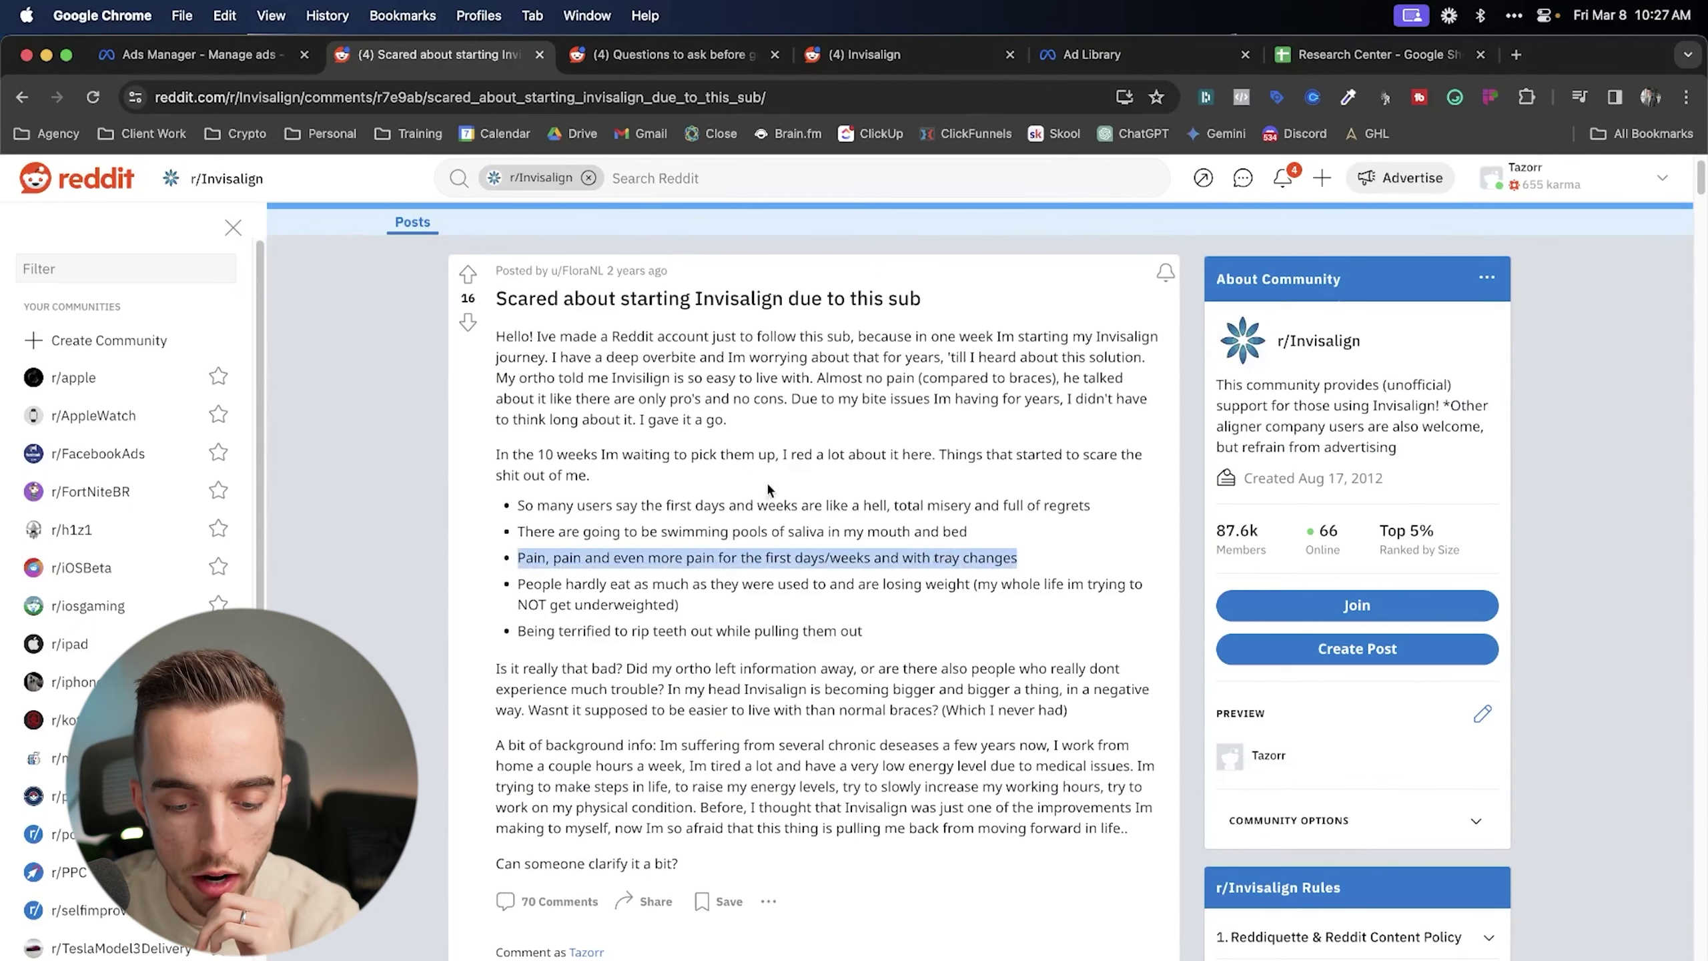
double_click(662, 553)
triple_click(663, 551)
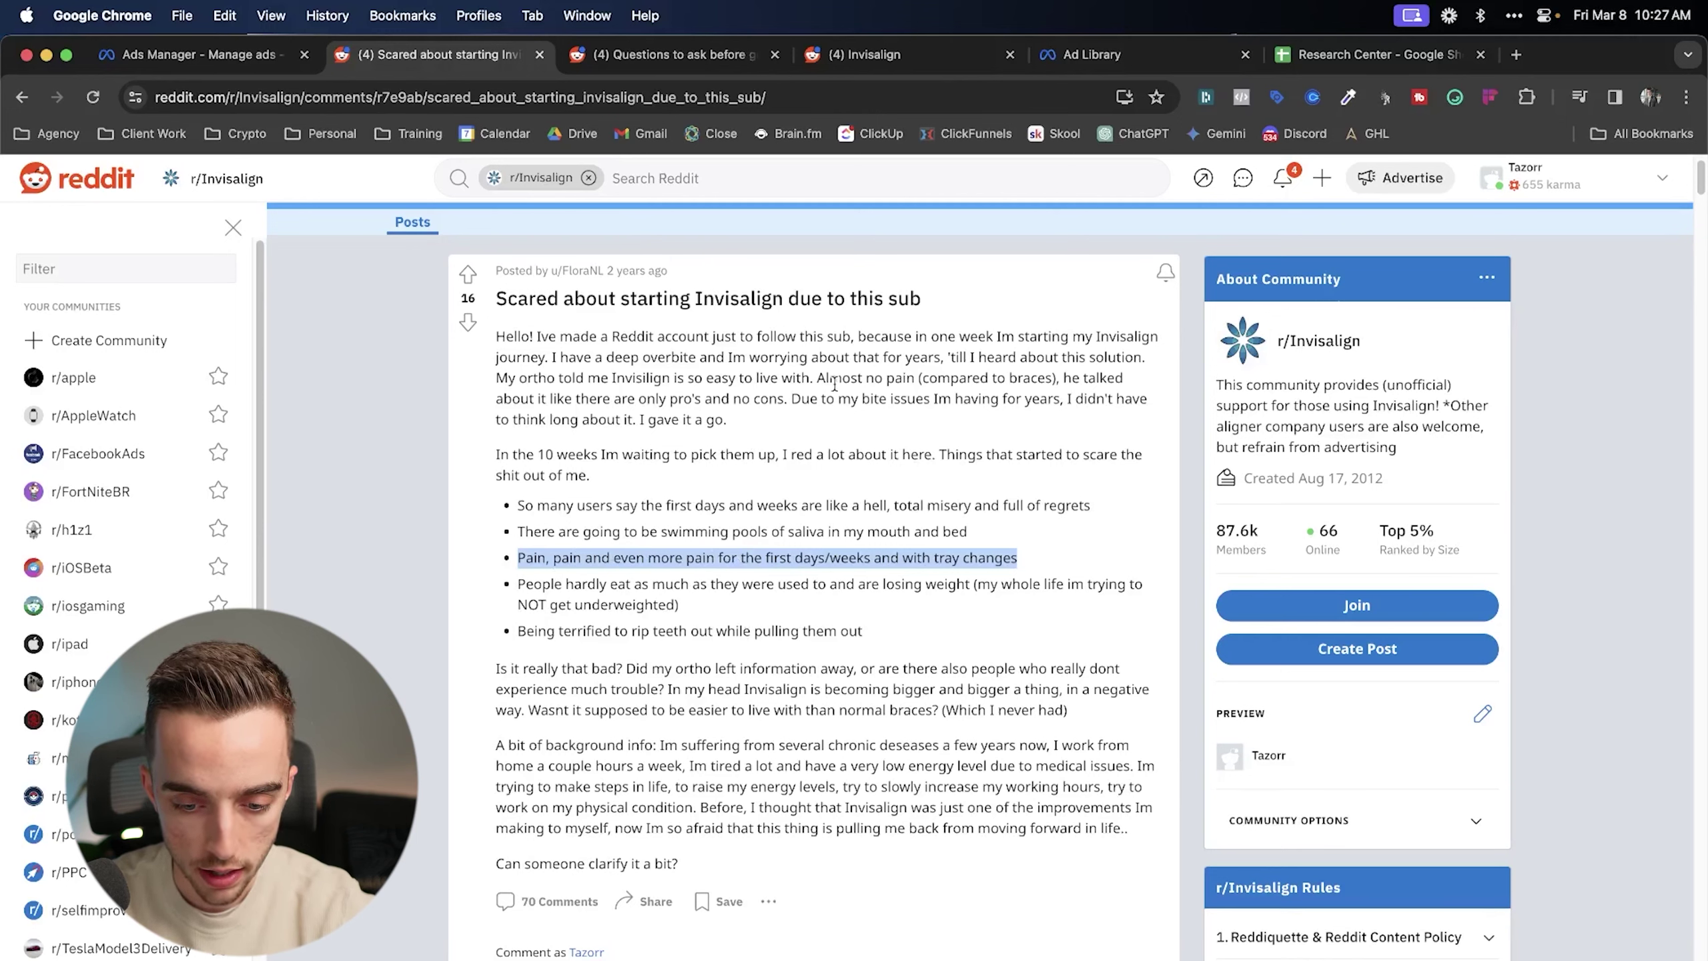
- Highlight the "Almost no pain (compared to braces)" claim and the first listed fears, and read the rest of the post
drag(817, 379, 1060, 402)
click(660, 512)
drag(519, 504, 730, 547)
click(643, 565)
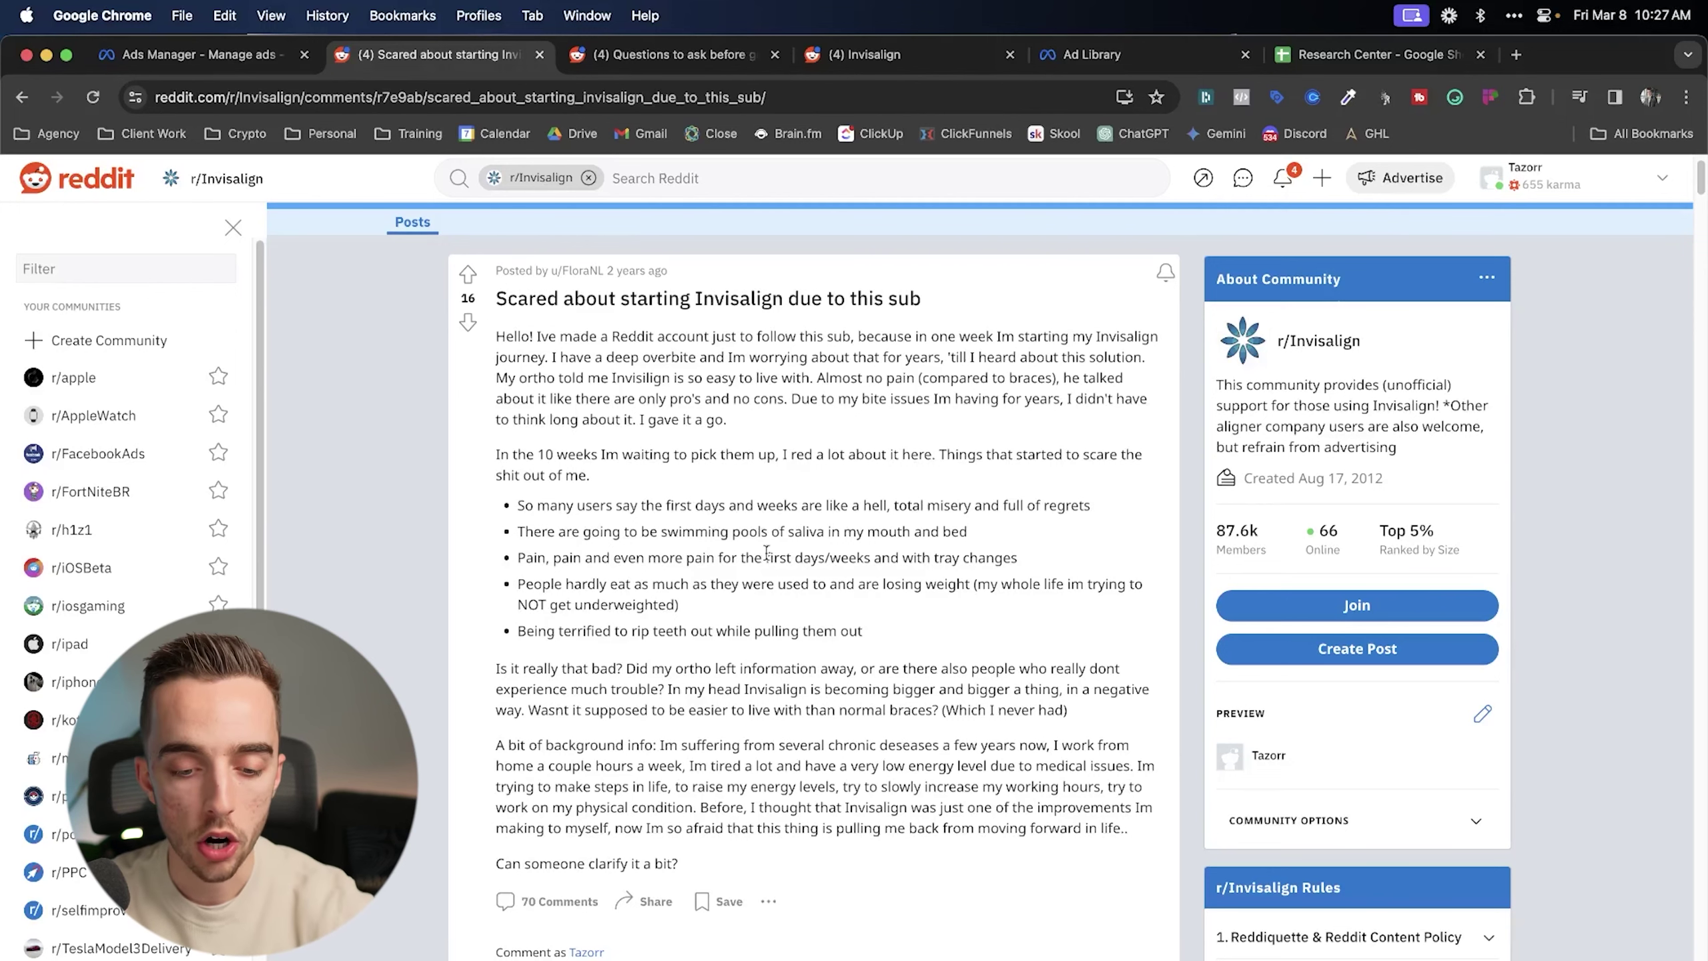
scroll(711, 407, down, 1)
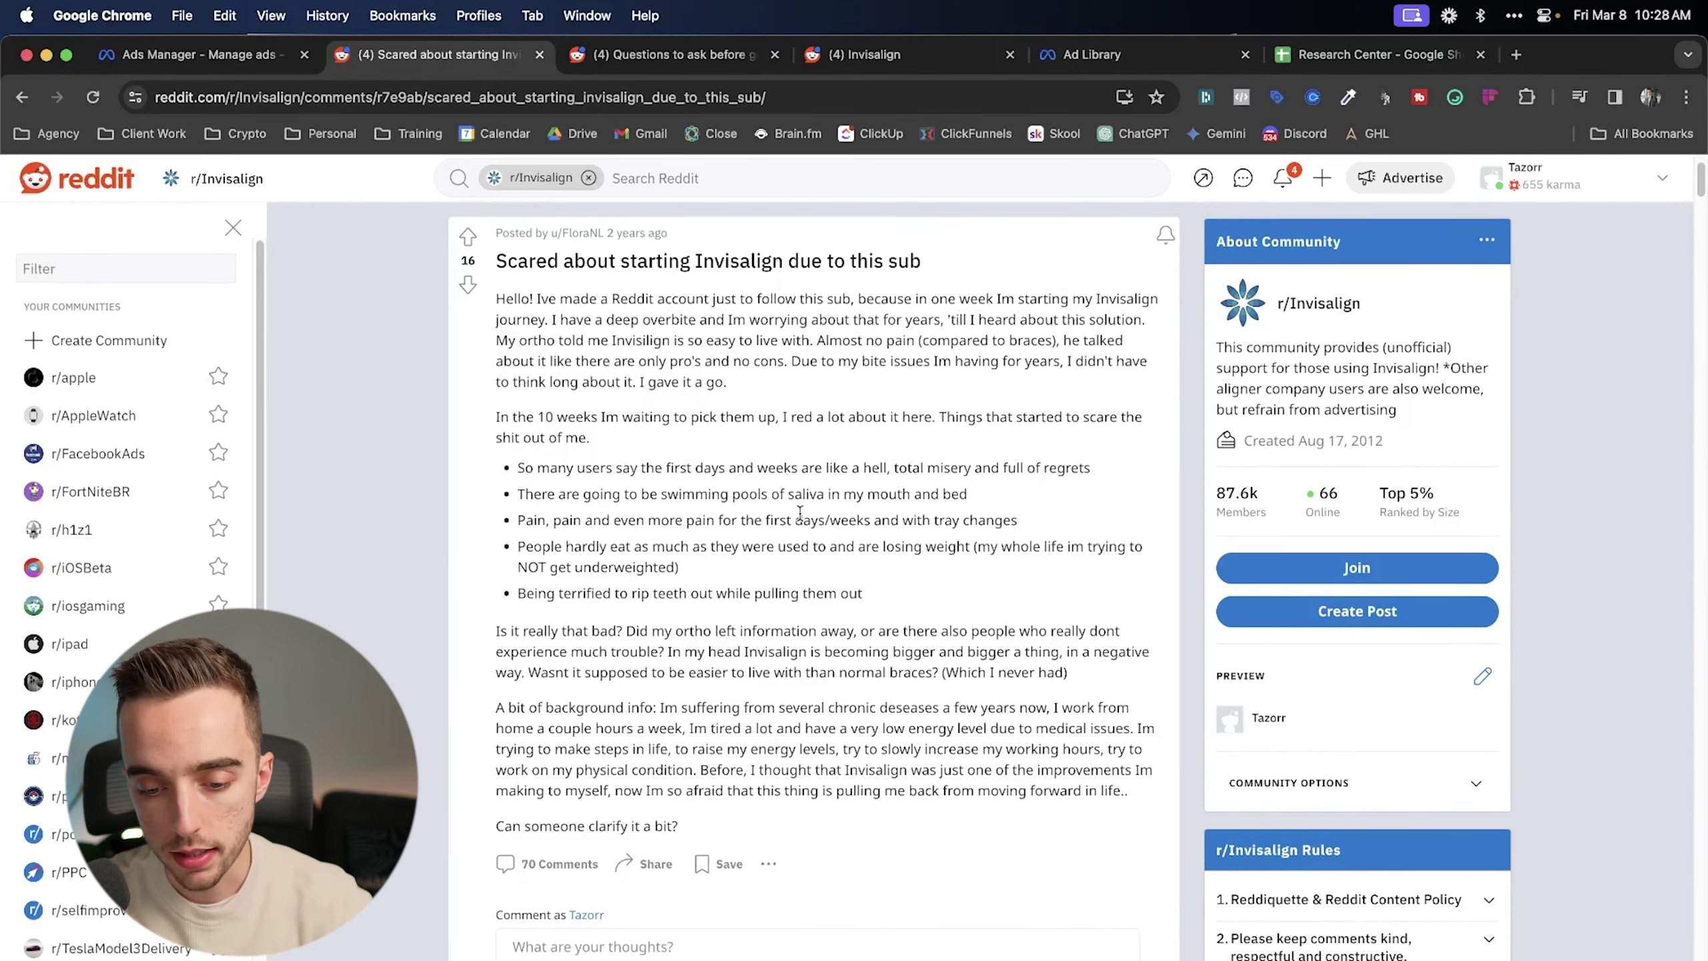
scroll(699, 477, down, 5)
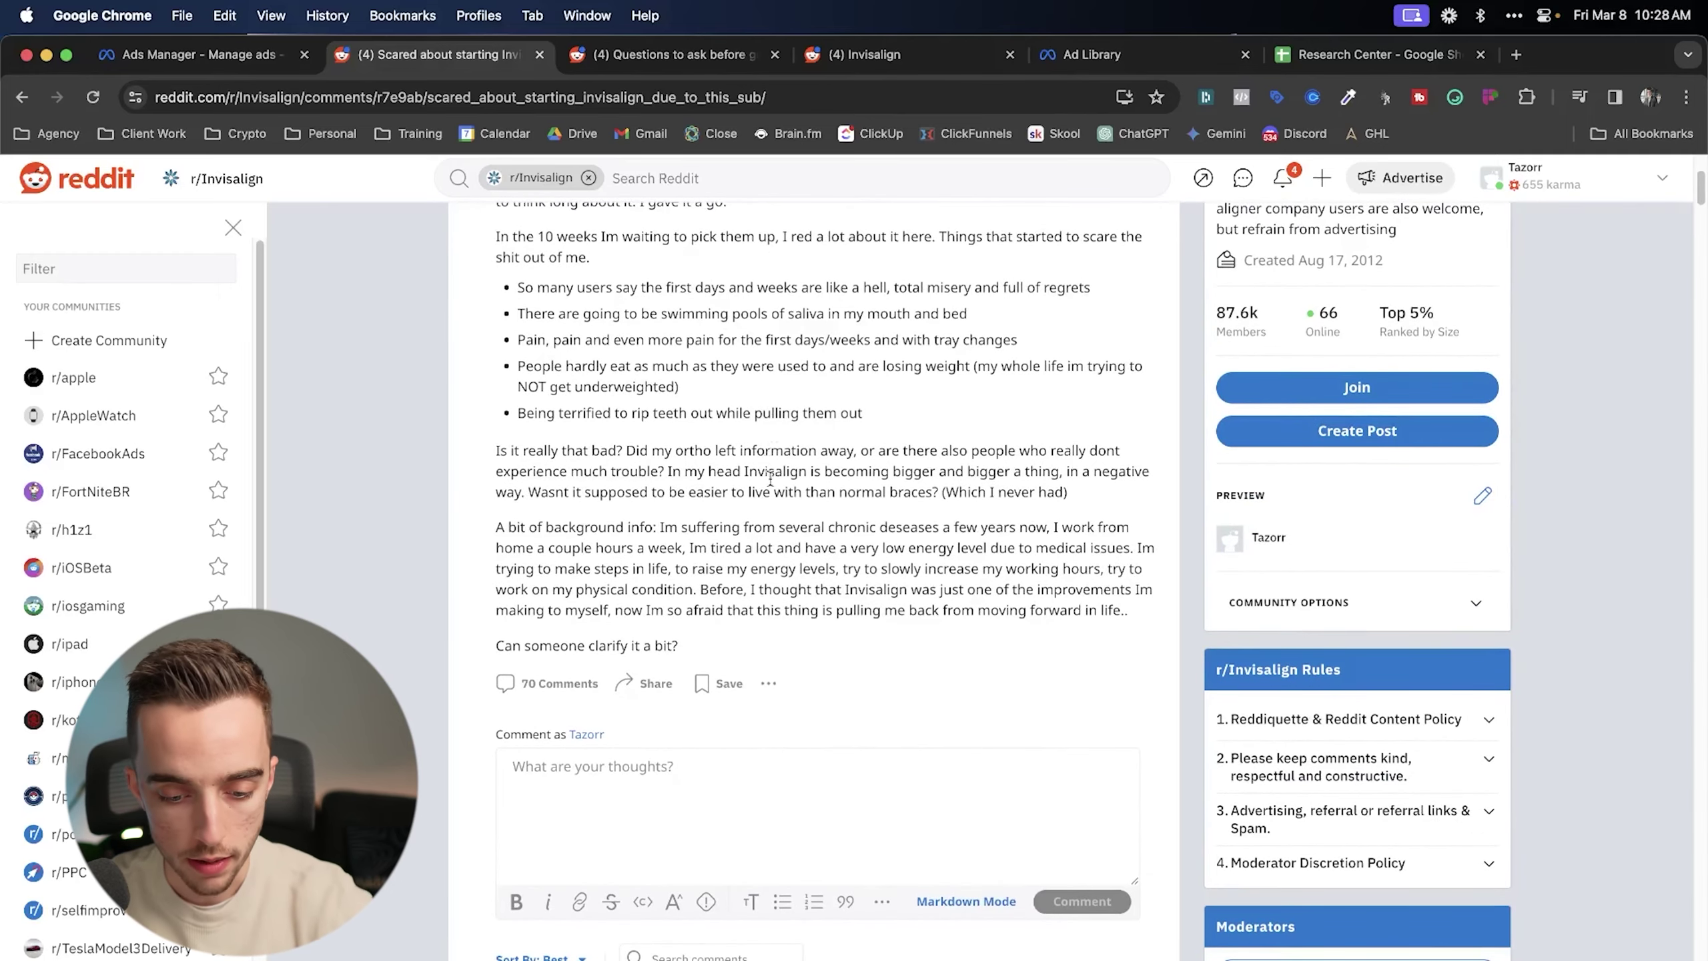
- Reopen the "How old were you when you started Invisalign?" post, highlight its title and start reading the comments
key(super+shift+t)
drag(649, 372, 978, 372)
click(734, 373)
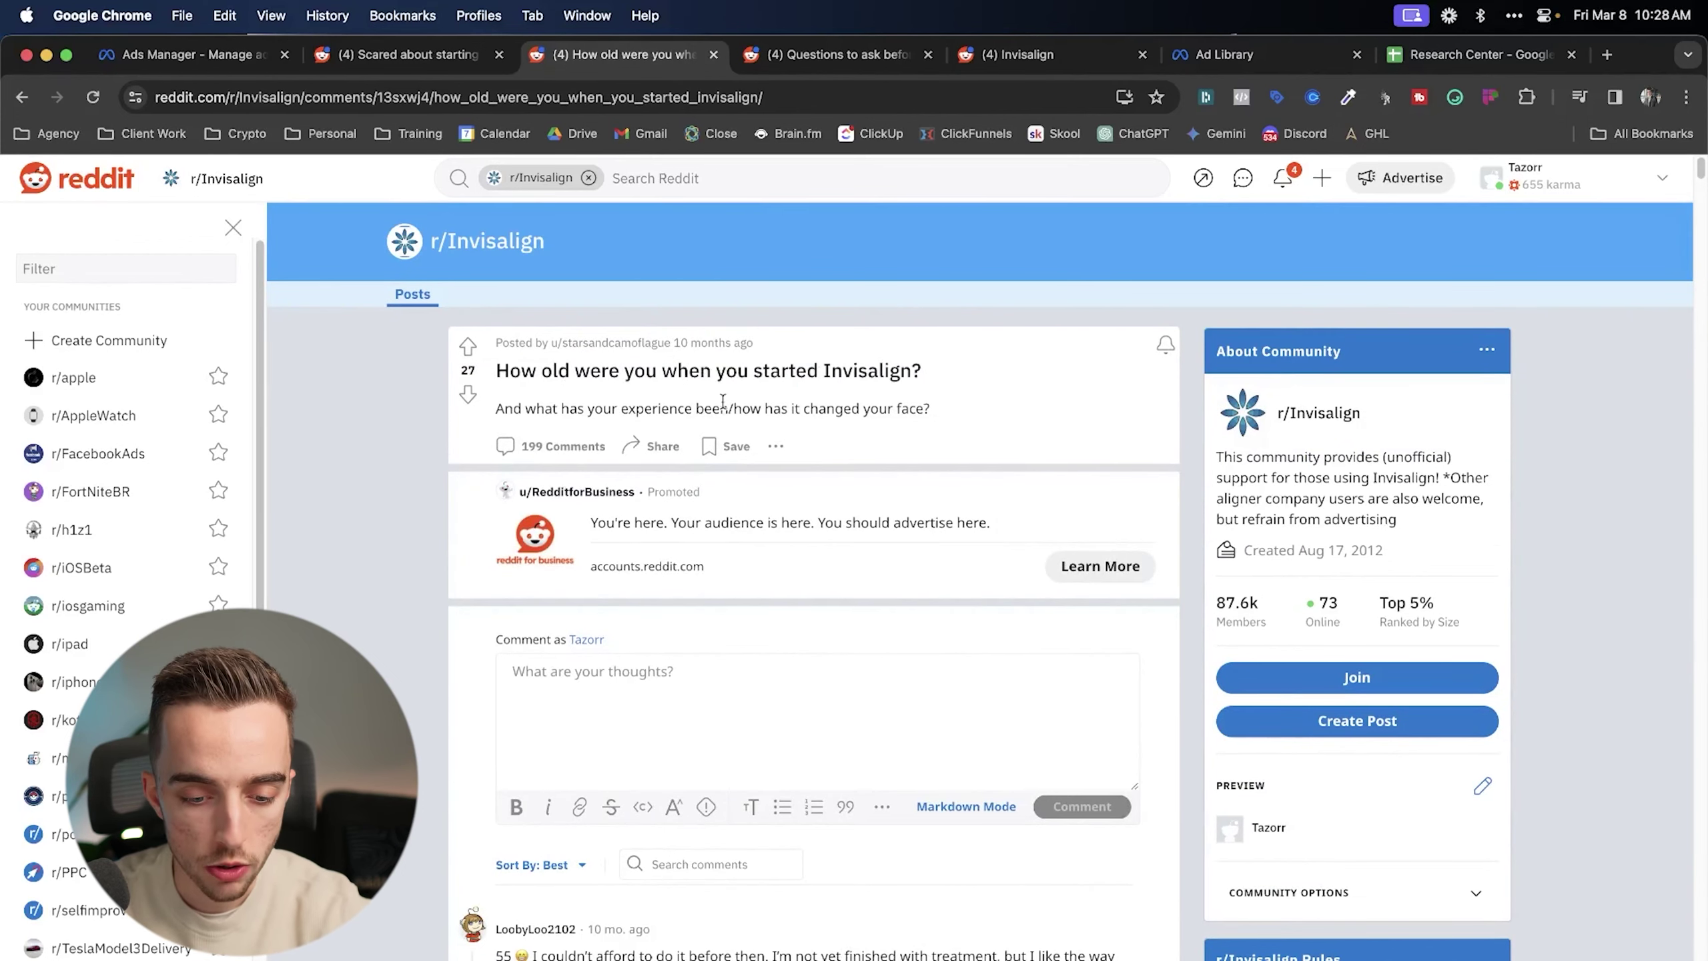
scroll(731, 403, down, 3)
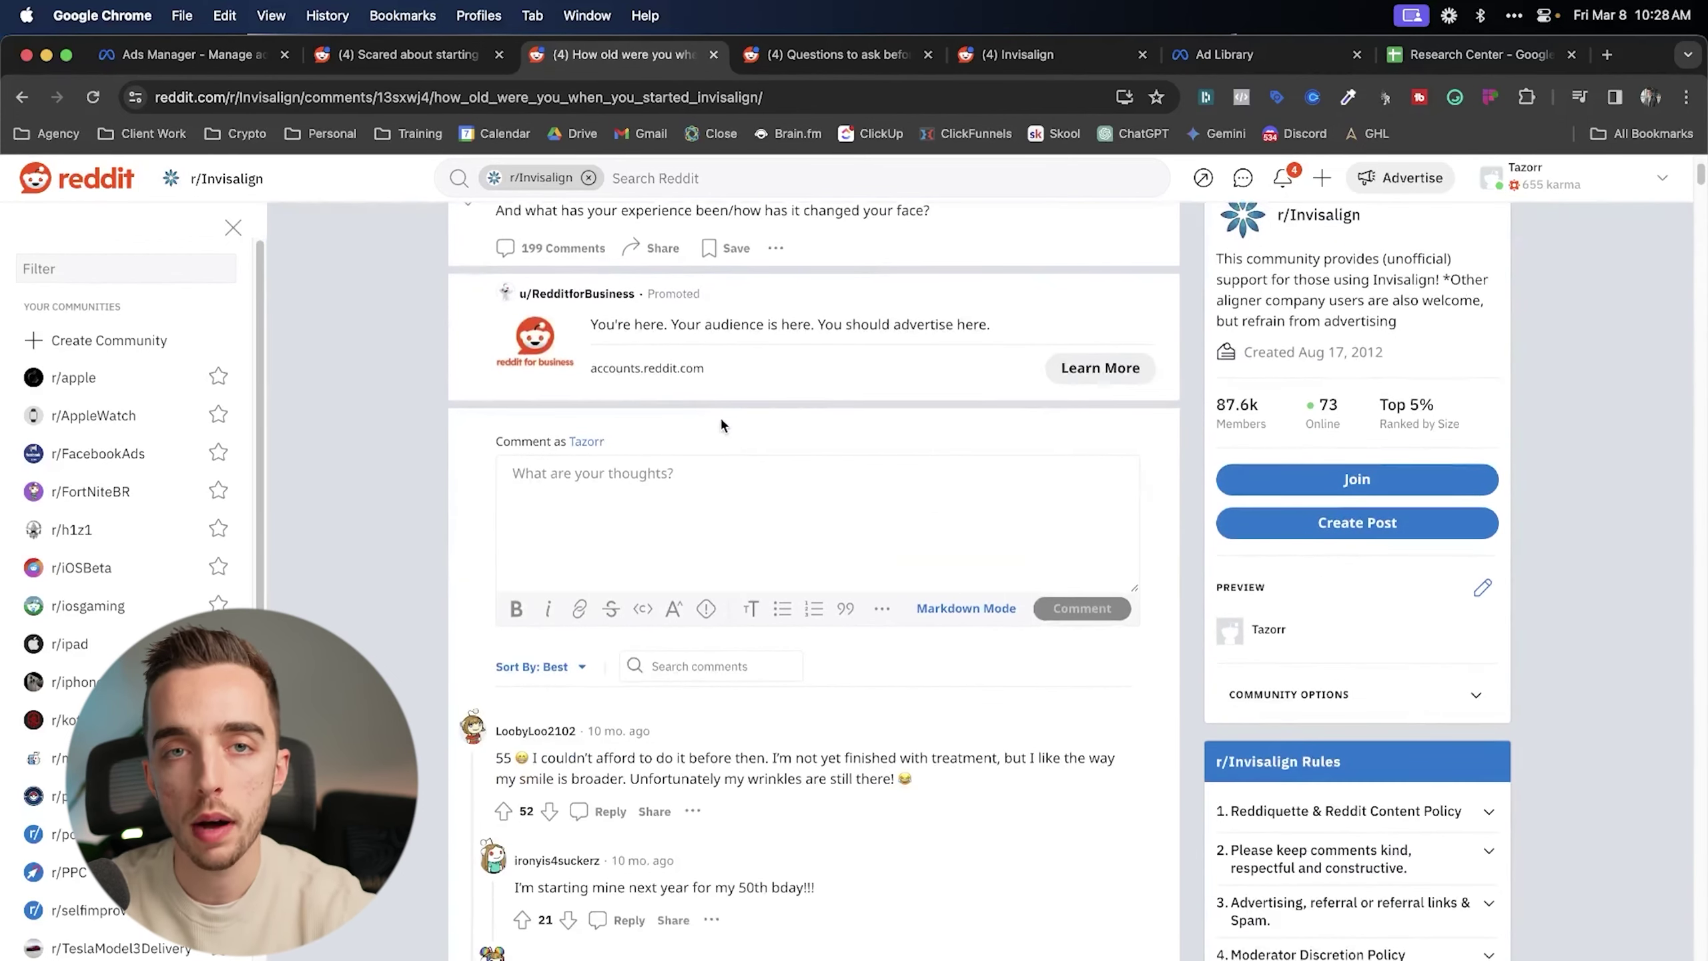
scroll(646, 673, down, 5)
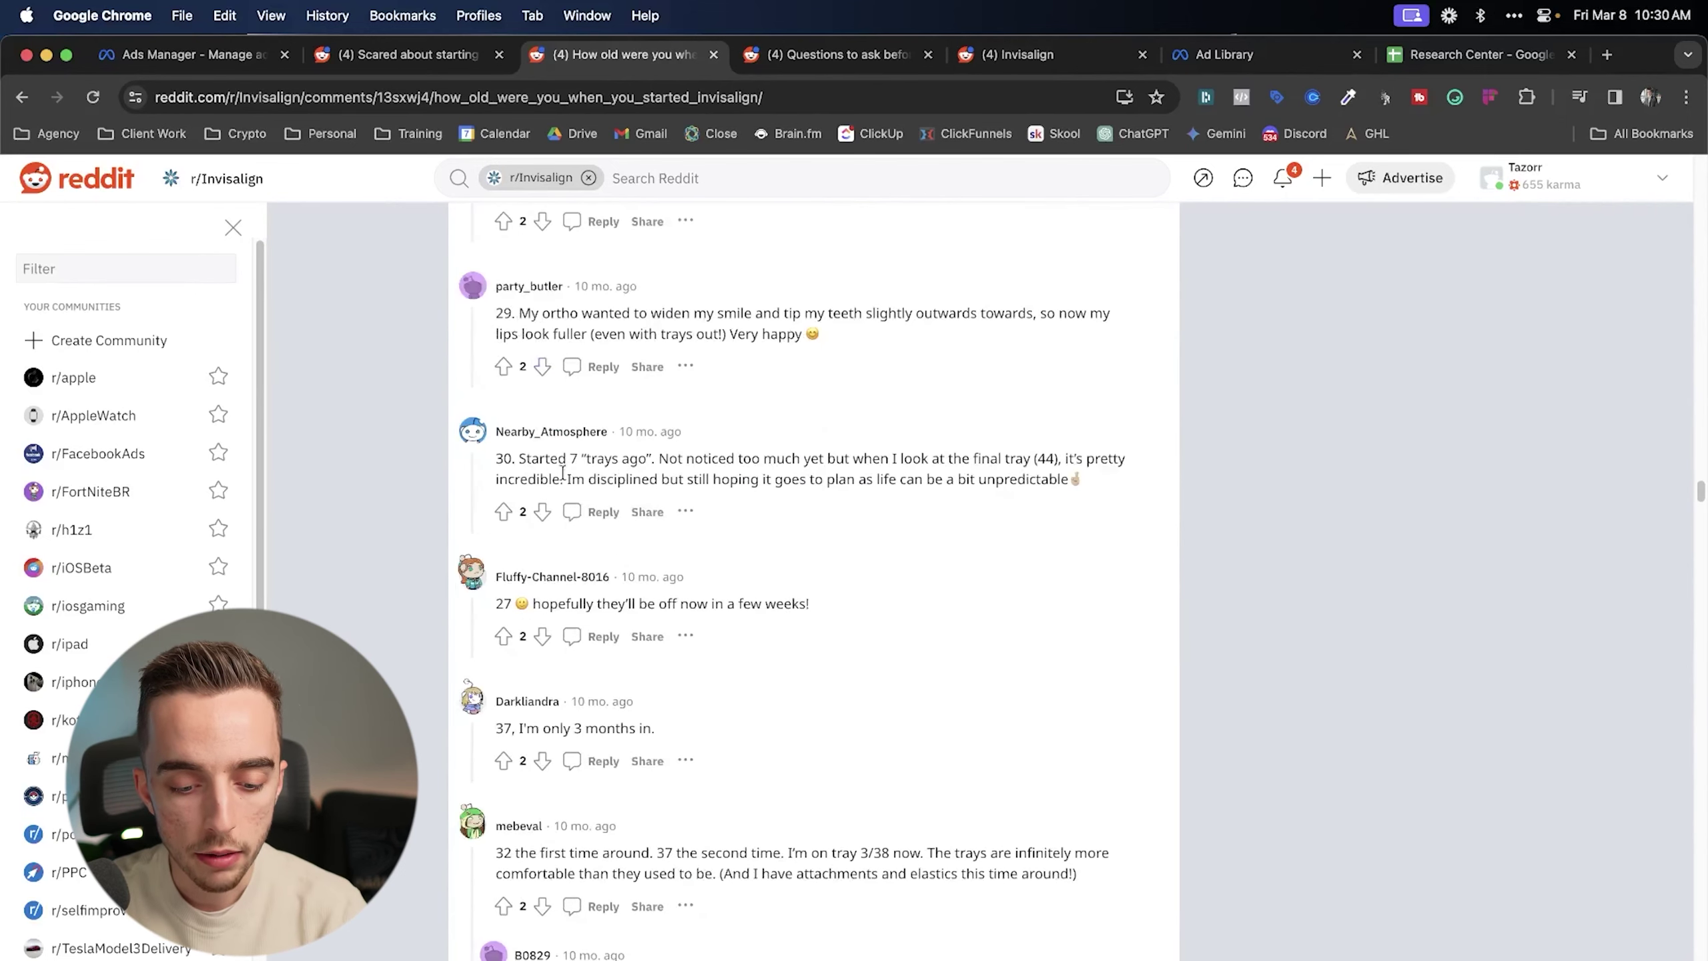
- Highlight the age 29 comment about widening the smile and fuller lips, and read on through the replies
drag(498, 317, 593, 334)
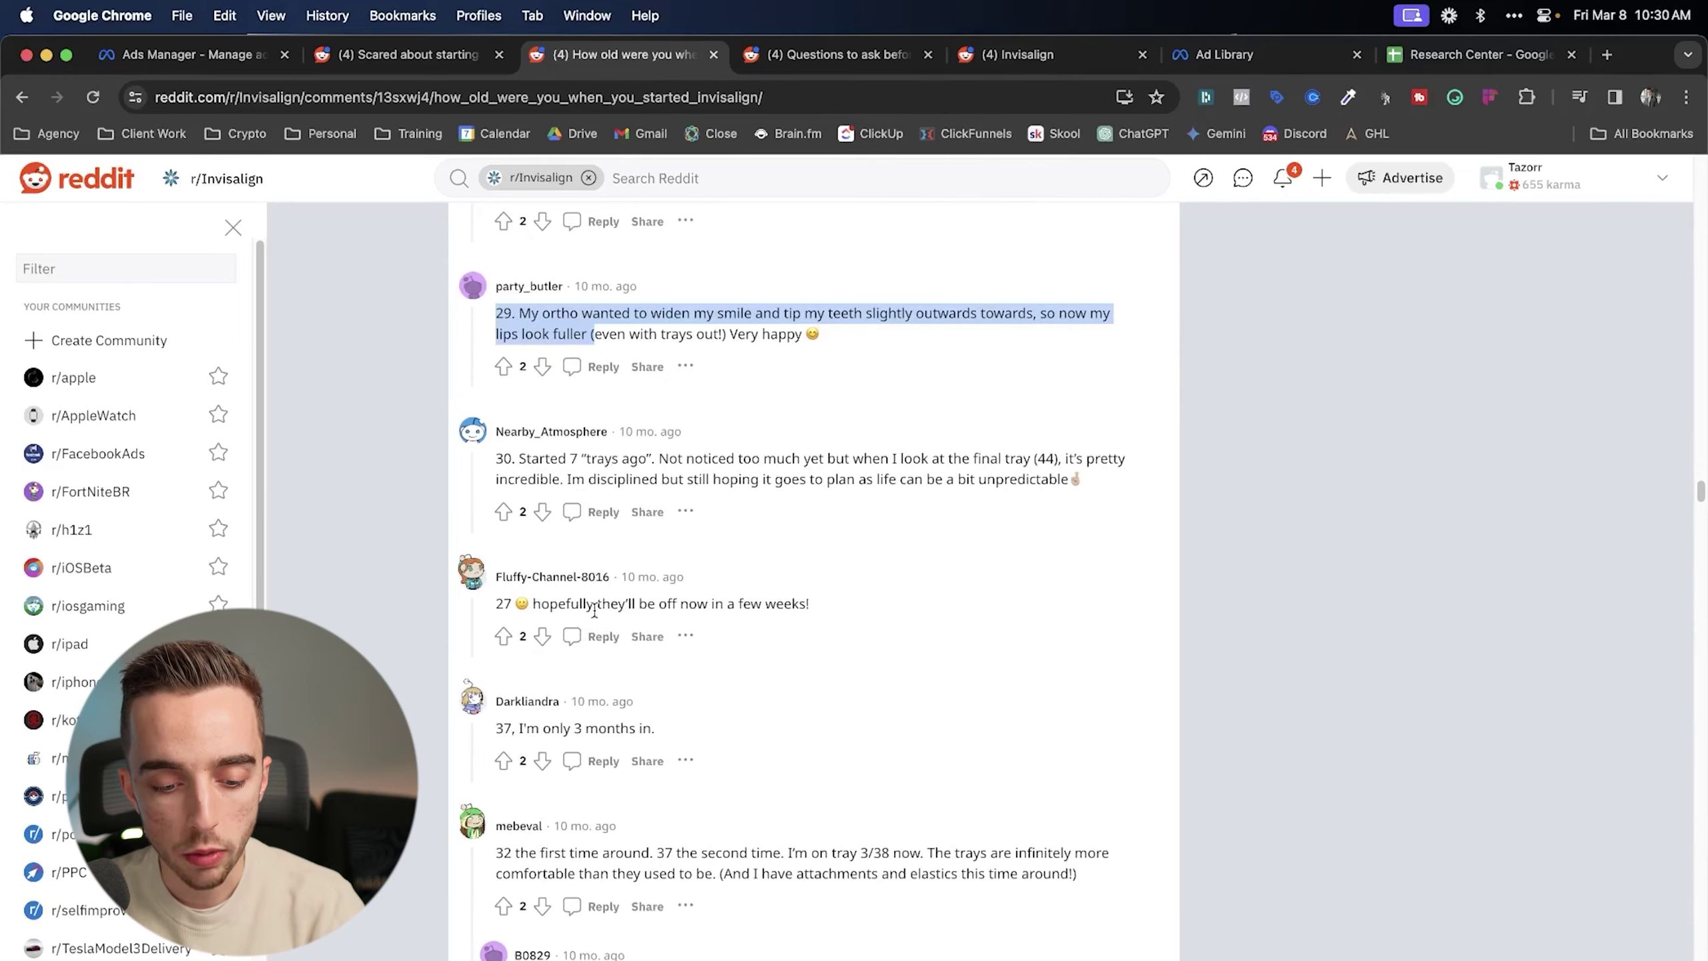
scroll(579, 619, down, 5)
scroll(597, 515, down, 15)
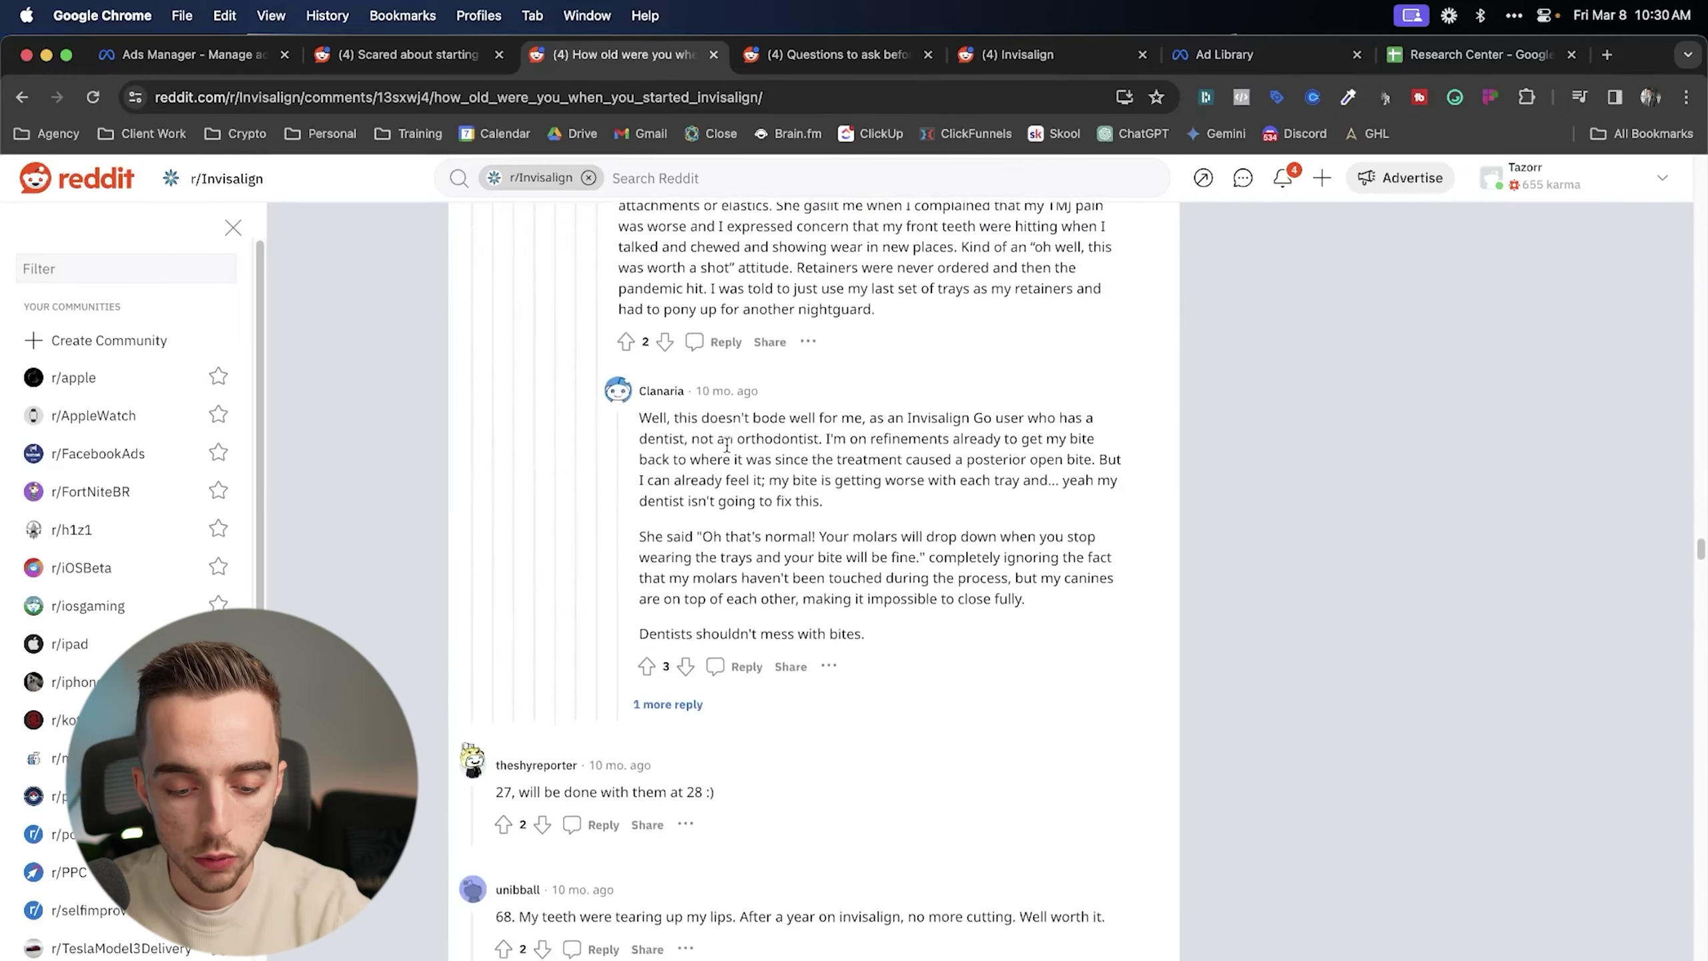
- Highlight the "50" age reply and read the surrounding comments about starting ages and treatment experiences
drag(517, 574, 630, 576)
double_click(508, 700)
scroll(638, 687, down, 3)
scroll(572, 619, down, 18)
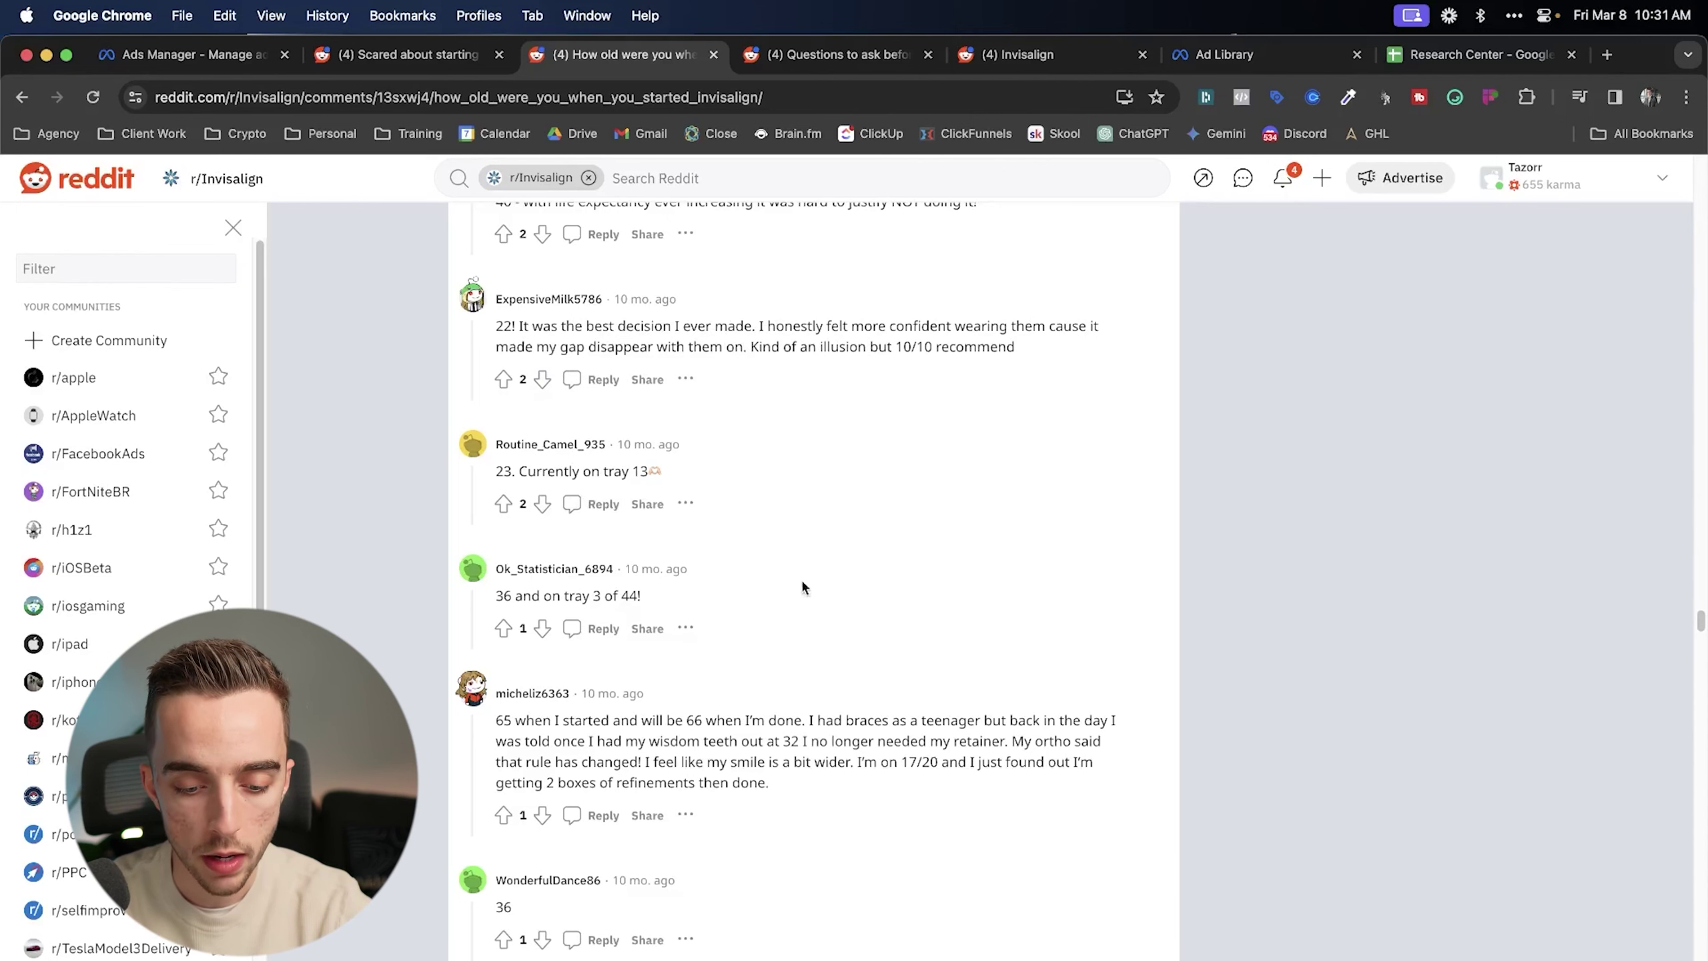
scroll(772, 515, down, 10)
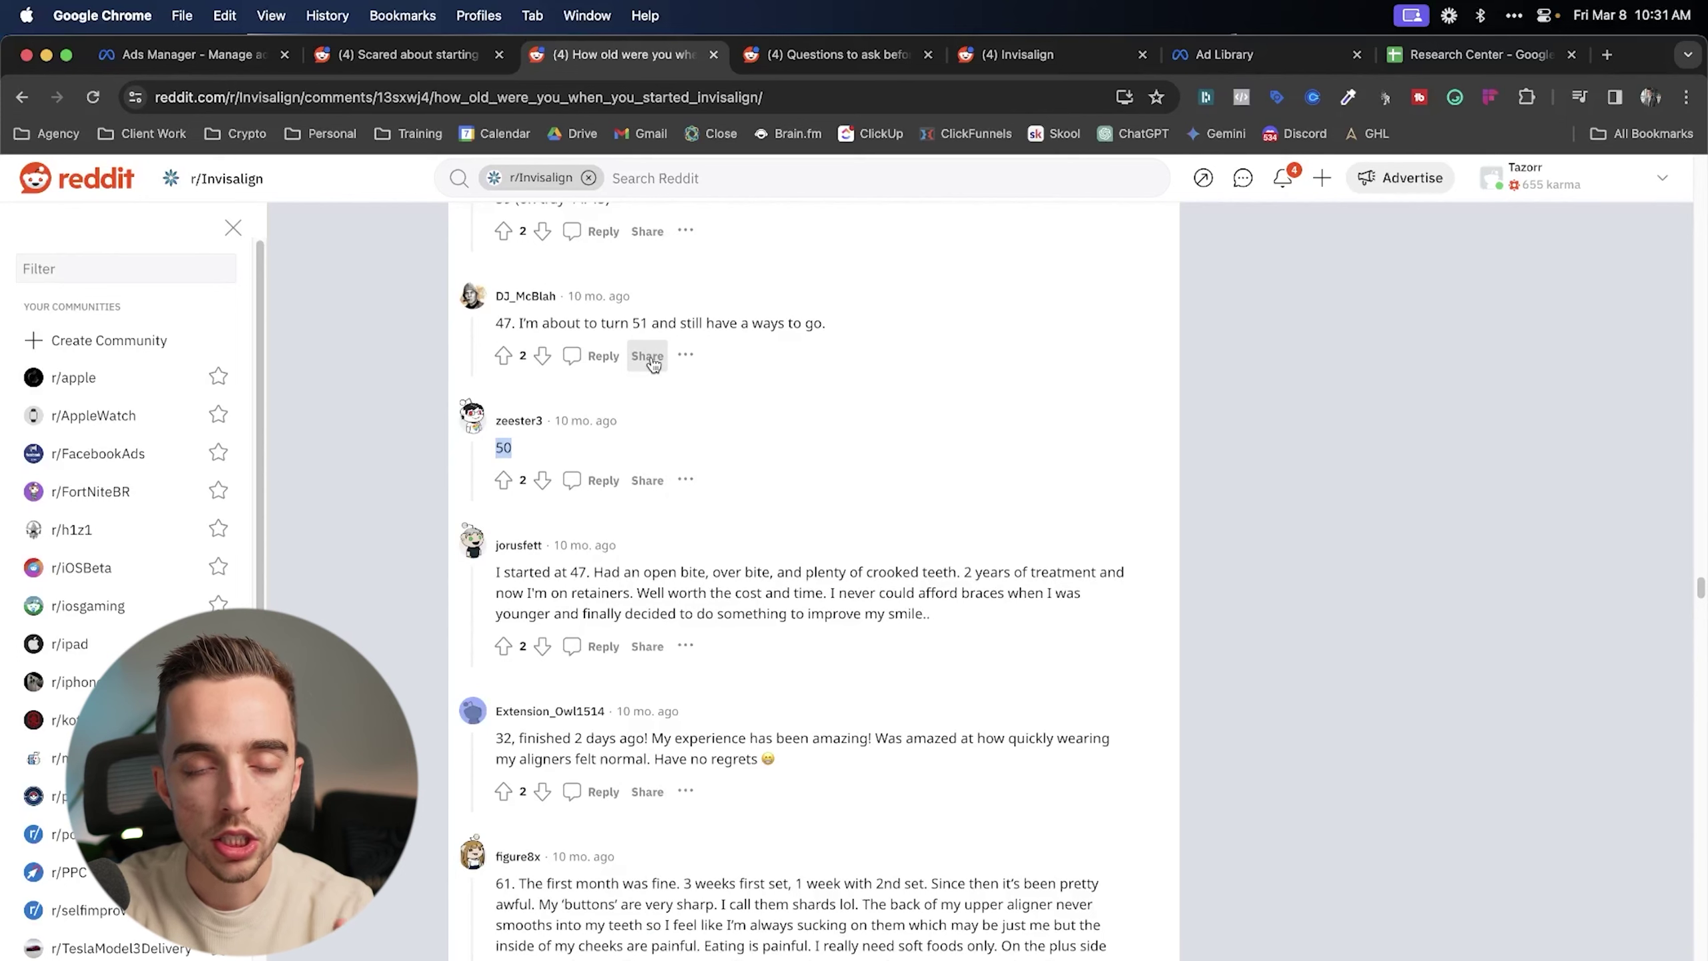
scroll(952, 435, down, 10)
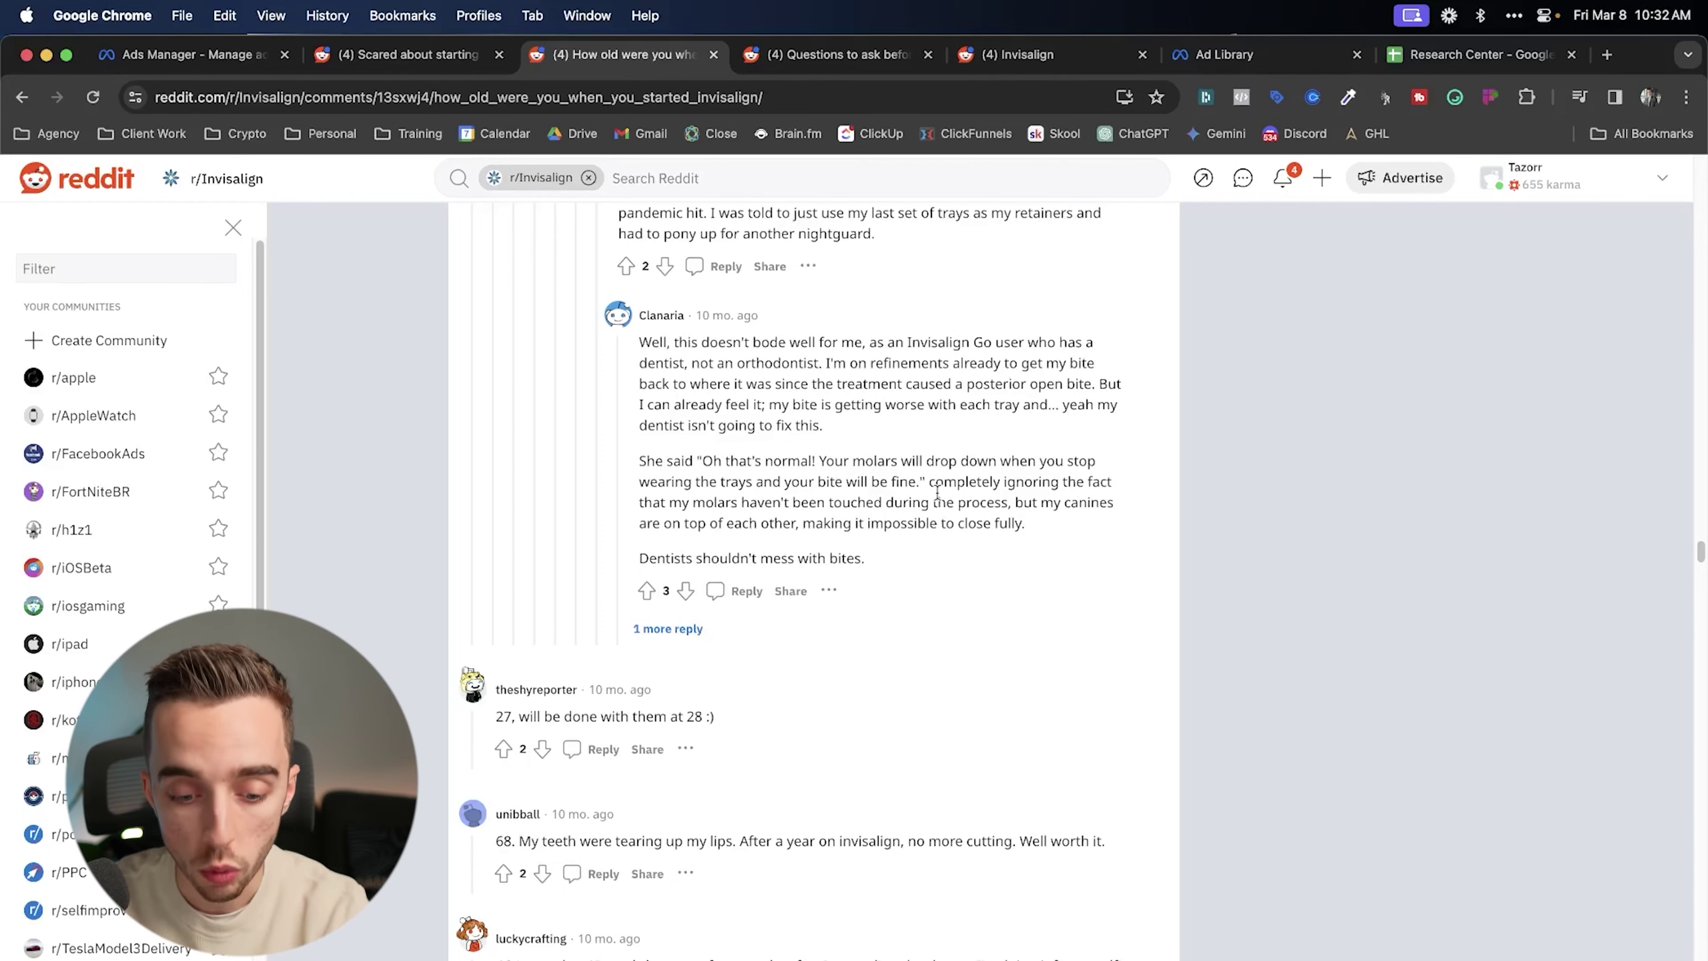
- Open the "Questions to ask before getting an Invisalign treatment" post, highlight "picture" in its first question, and return to the starting-age post
click(827, 58)
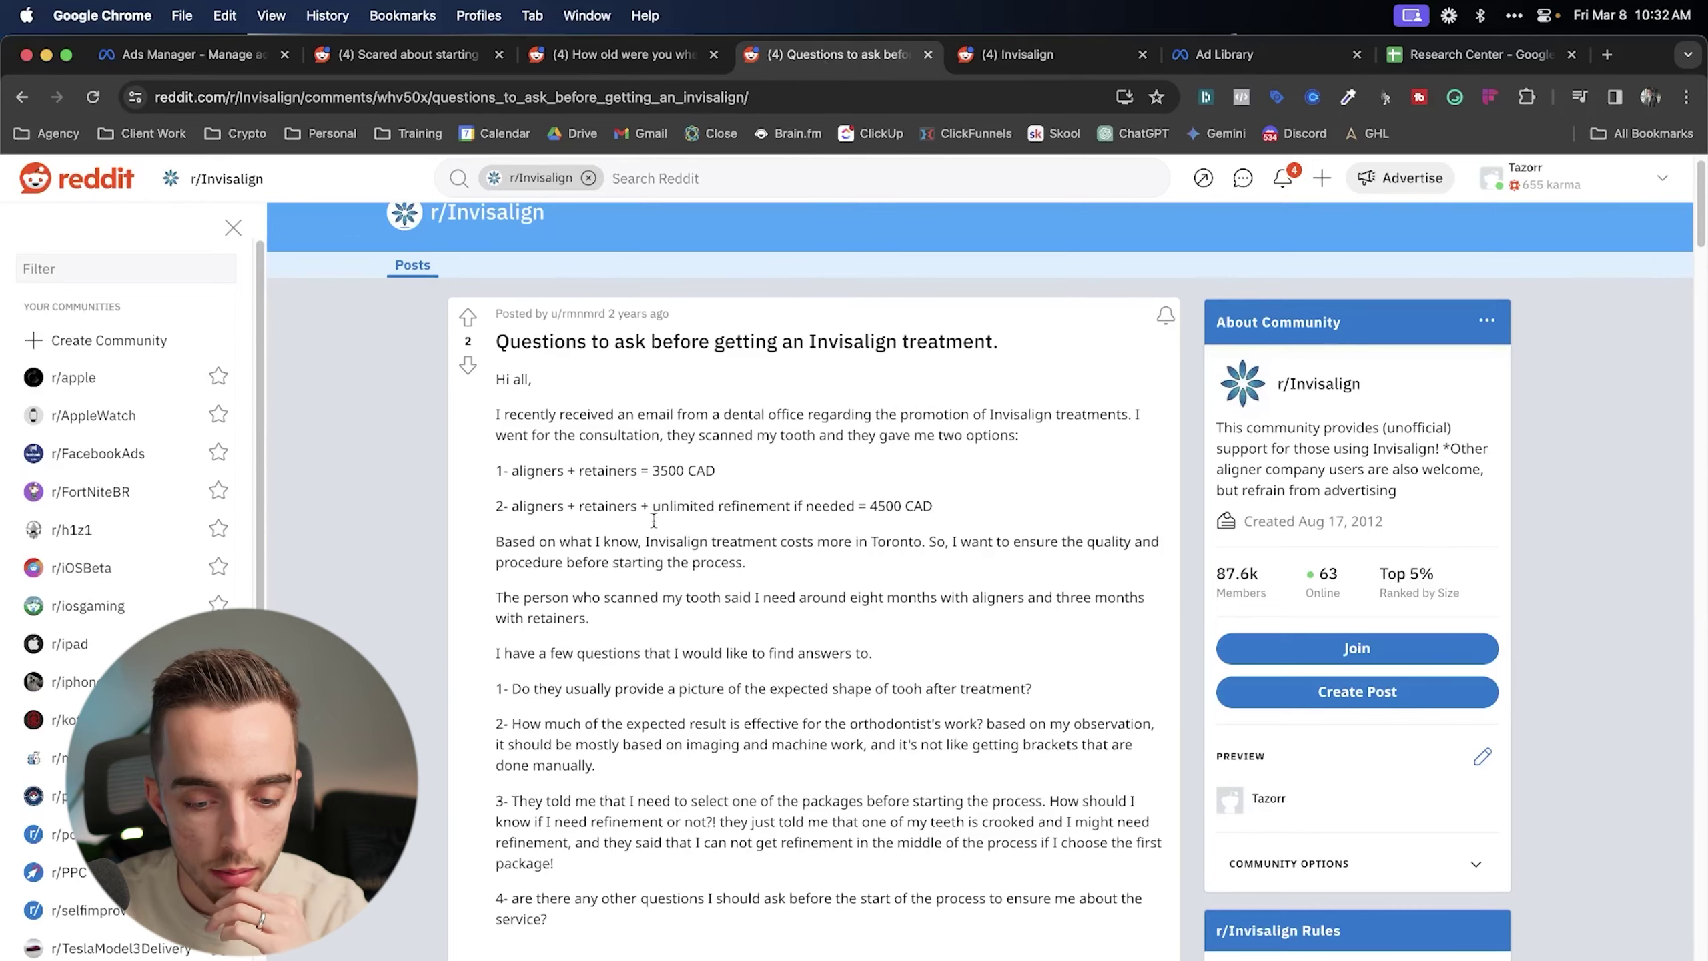
scroll(653, 520, down, 1)
triple_click(591, 694)
double_click(678, 647)
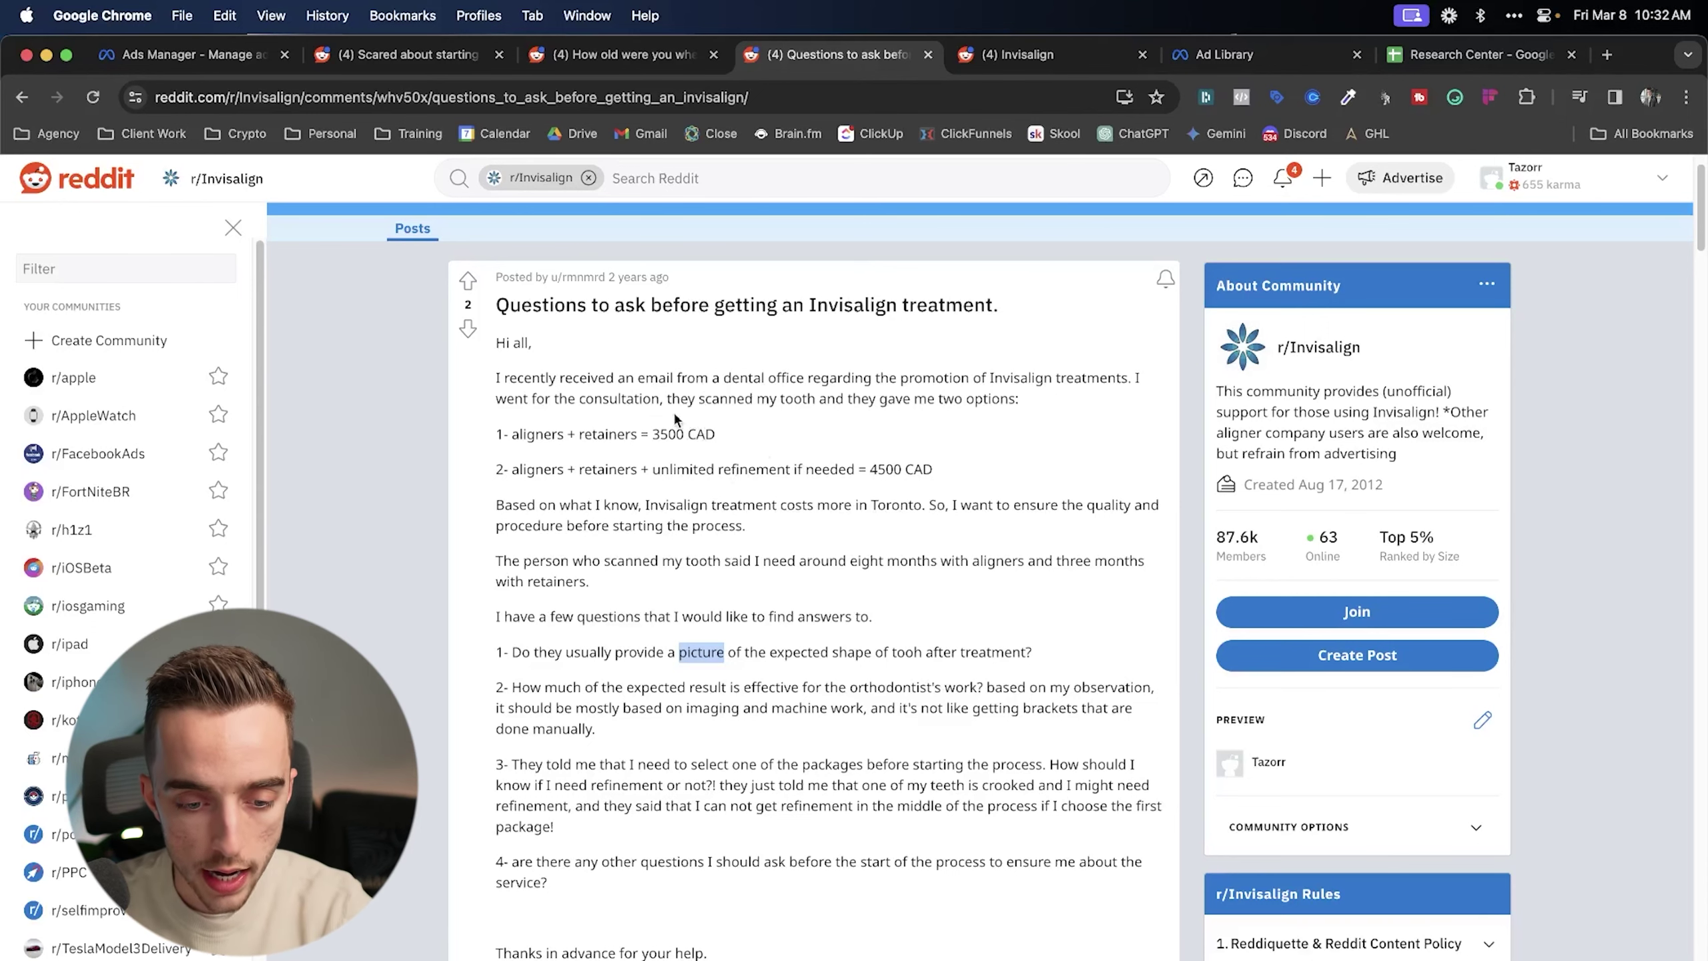
key(ctrl+shift+Tab)
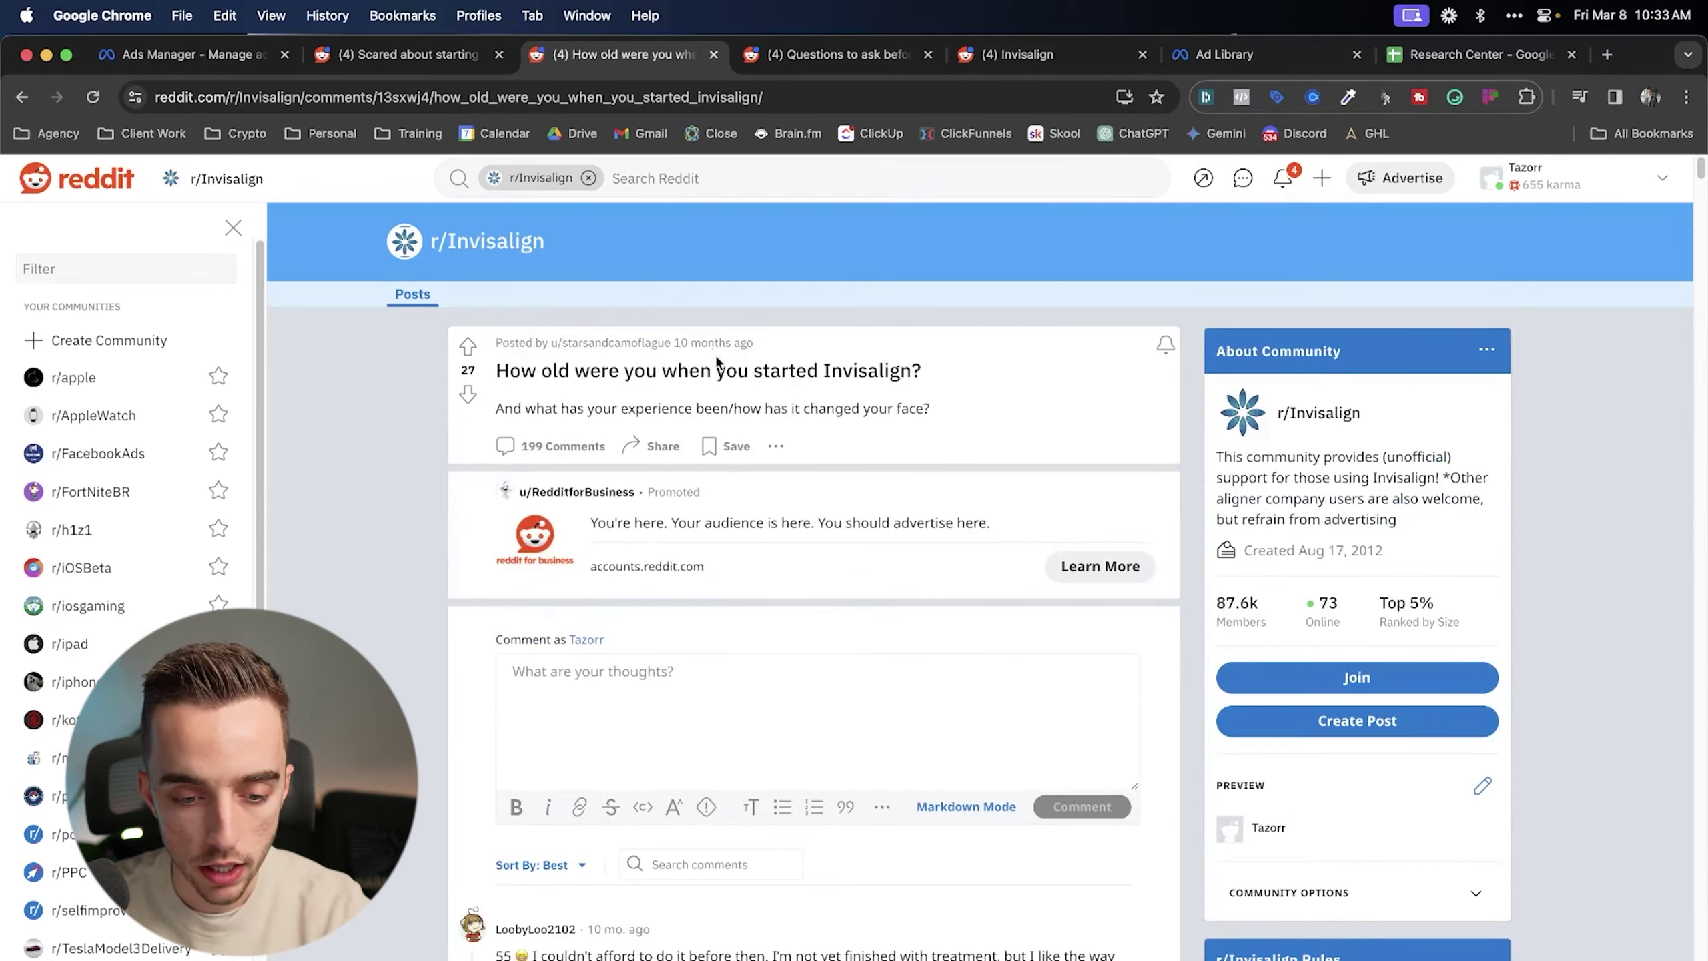
mouse_move(733, 339)
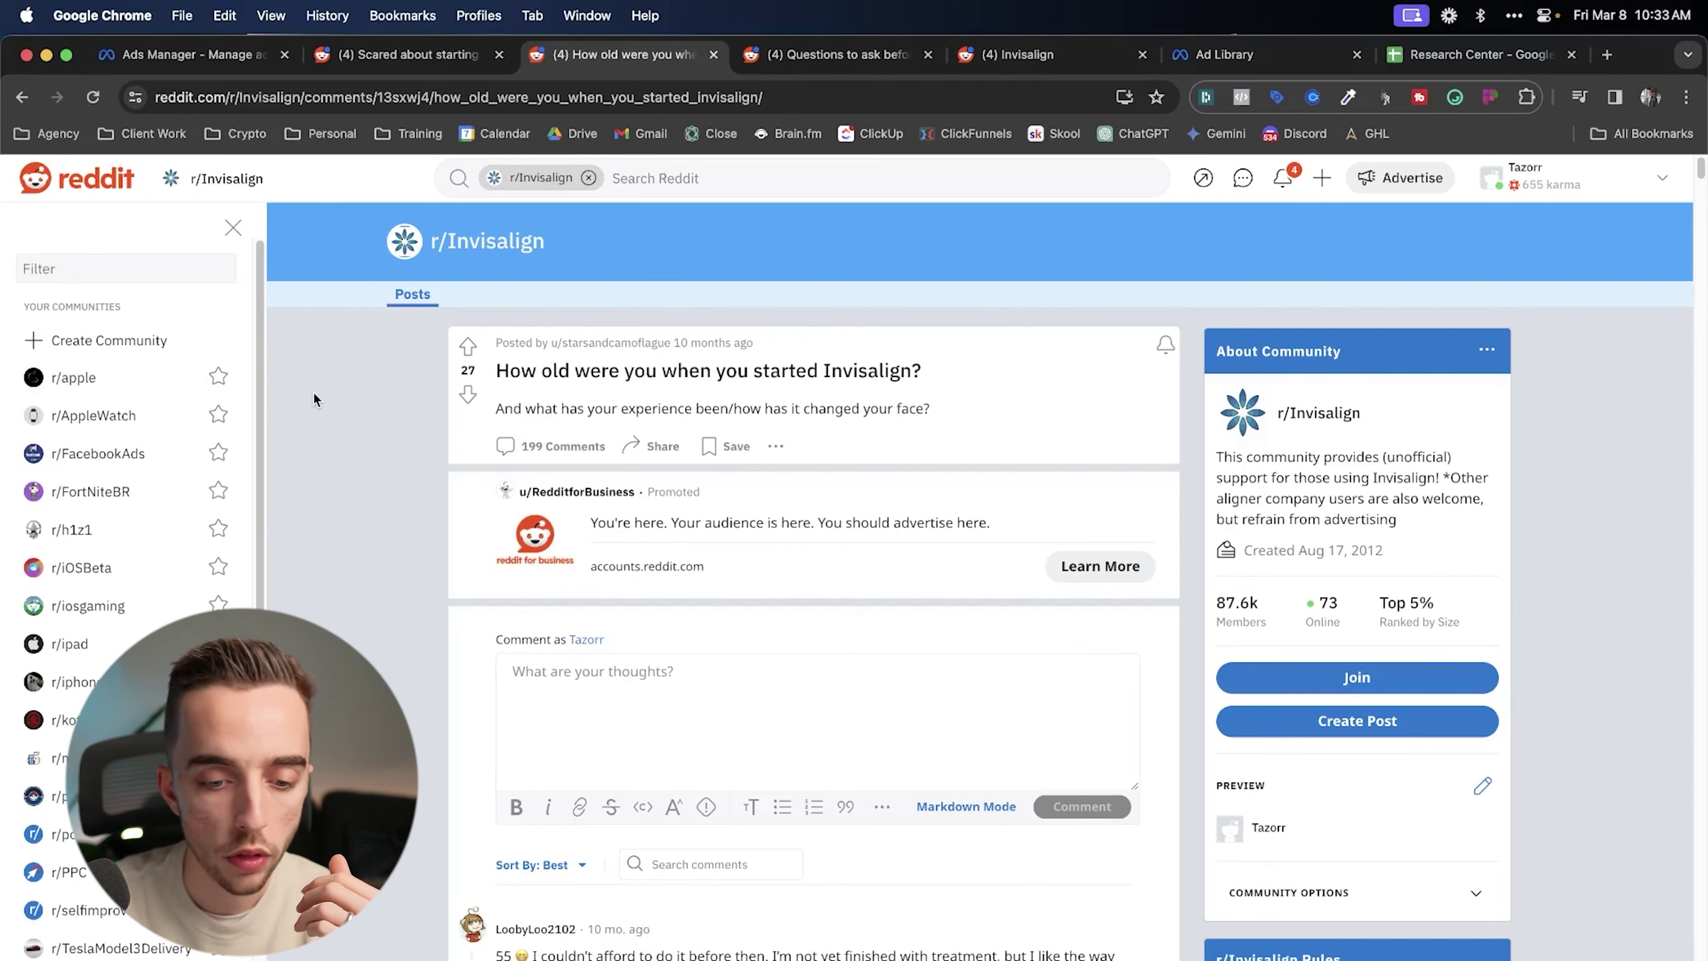
- Switch to the Research Center spreadsheet and review the "5 - Unaware" level and its "Who is this person?" description
key(super+7)
scroll(787, 641, down, 2)
scroll(624, 687, up, 5)
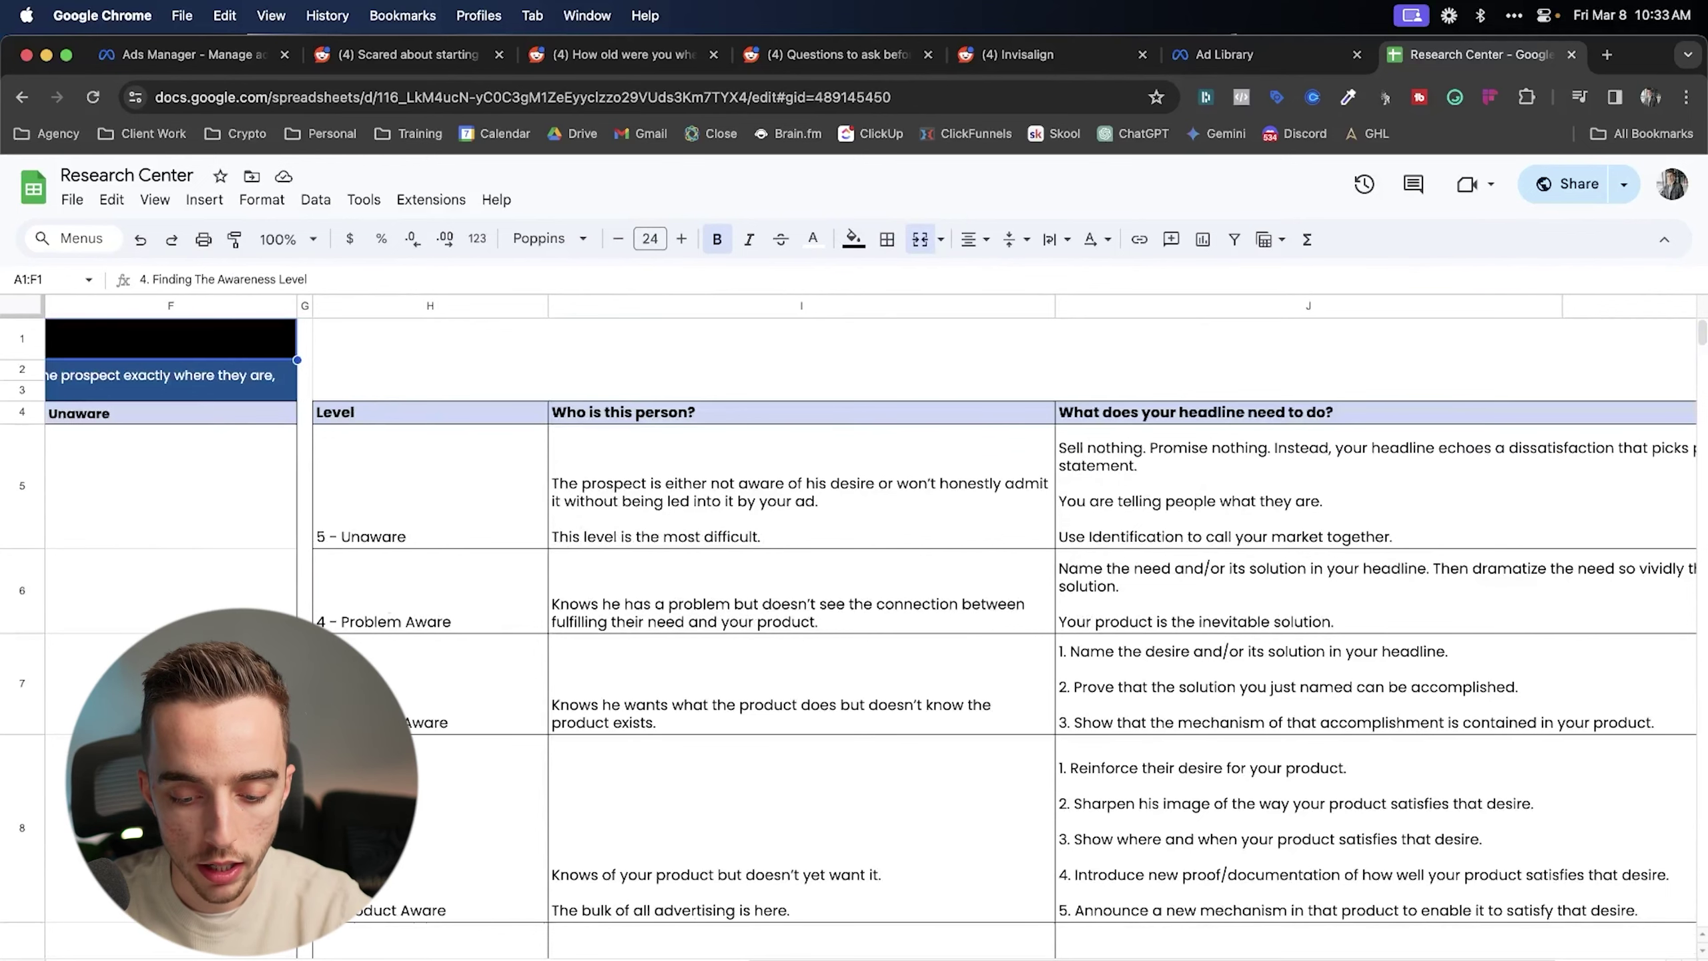
scroll(449, 525, down, 1)
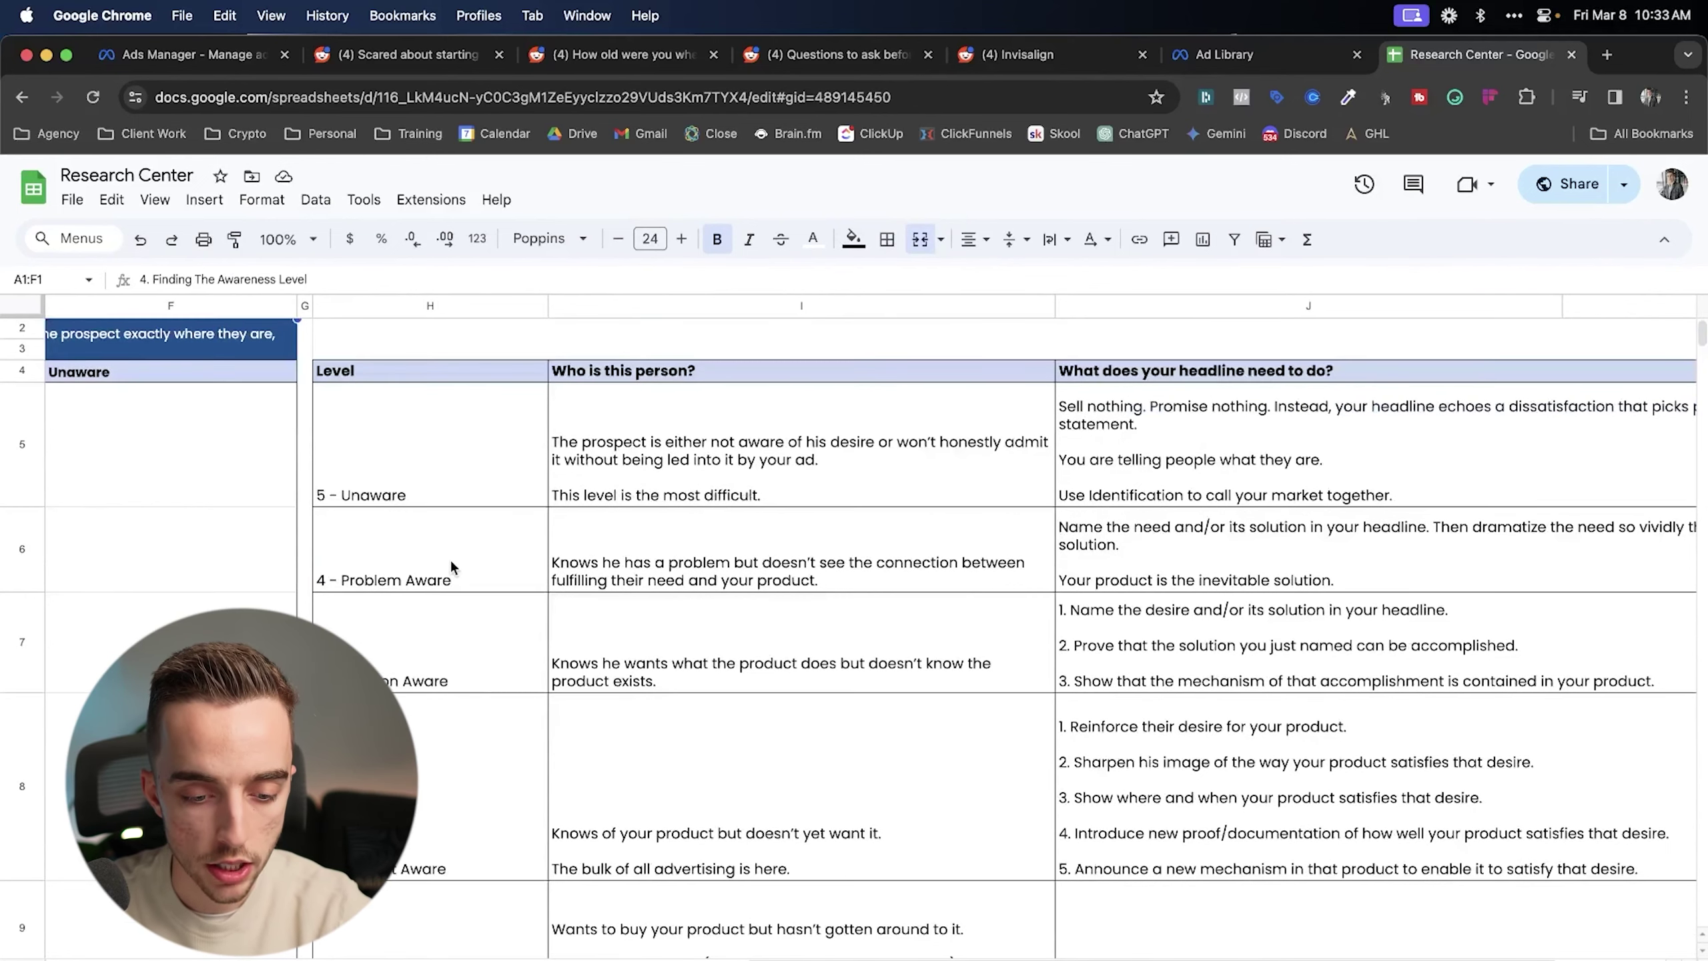
click(449, 471)
click(734, 482)
- Examine the "4 - Problem Aware" level together with its "Who is this person?" description
click(431, 549)
mouse_move(731, 569)
mouse_down()
mouse_move(499, 560)
mouse_move(723, 587)
mouse_up()
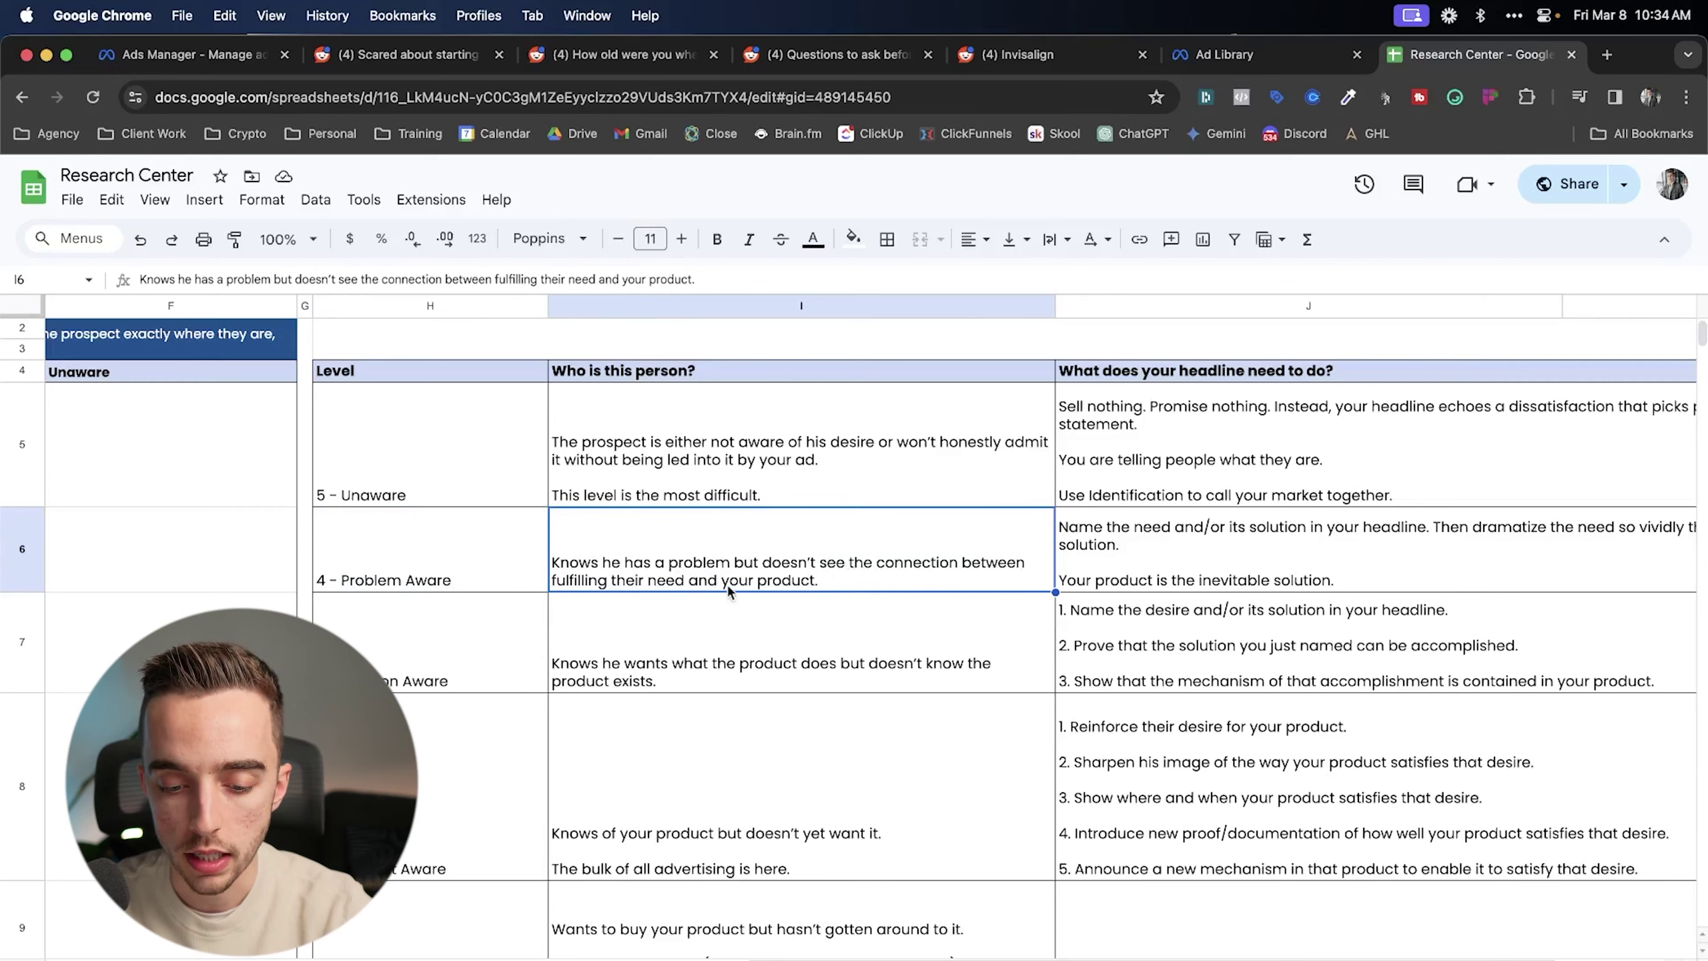
click(531, 565)
click(664, 573)
click(456, 578)
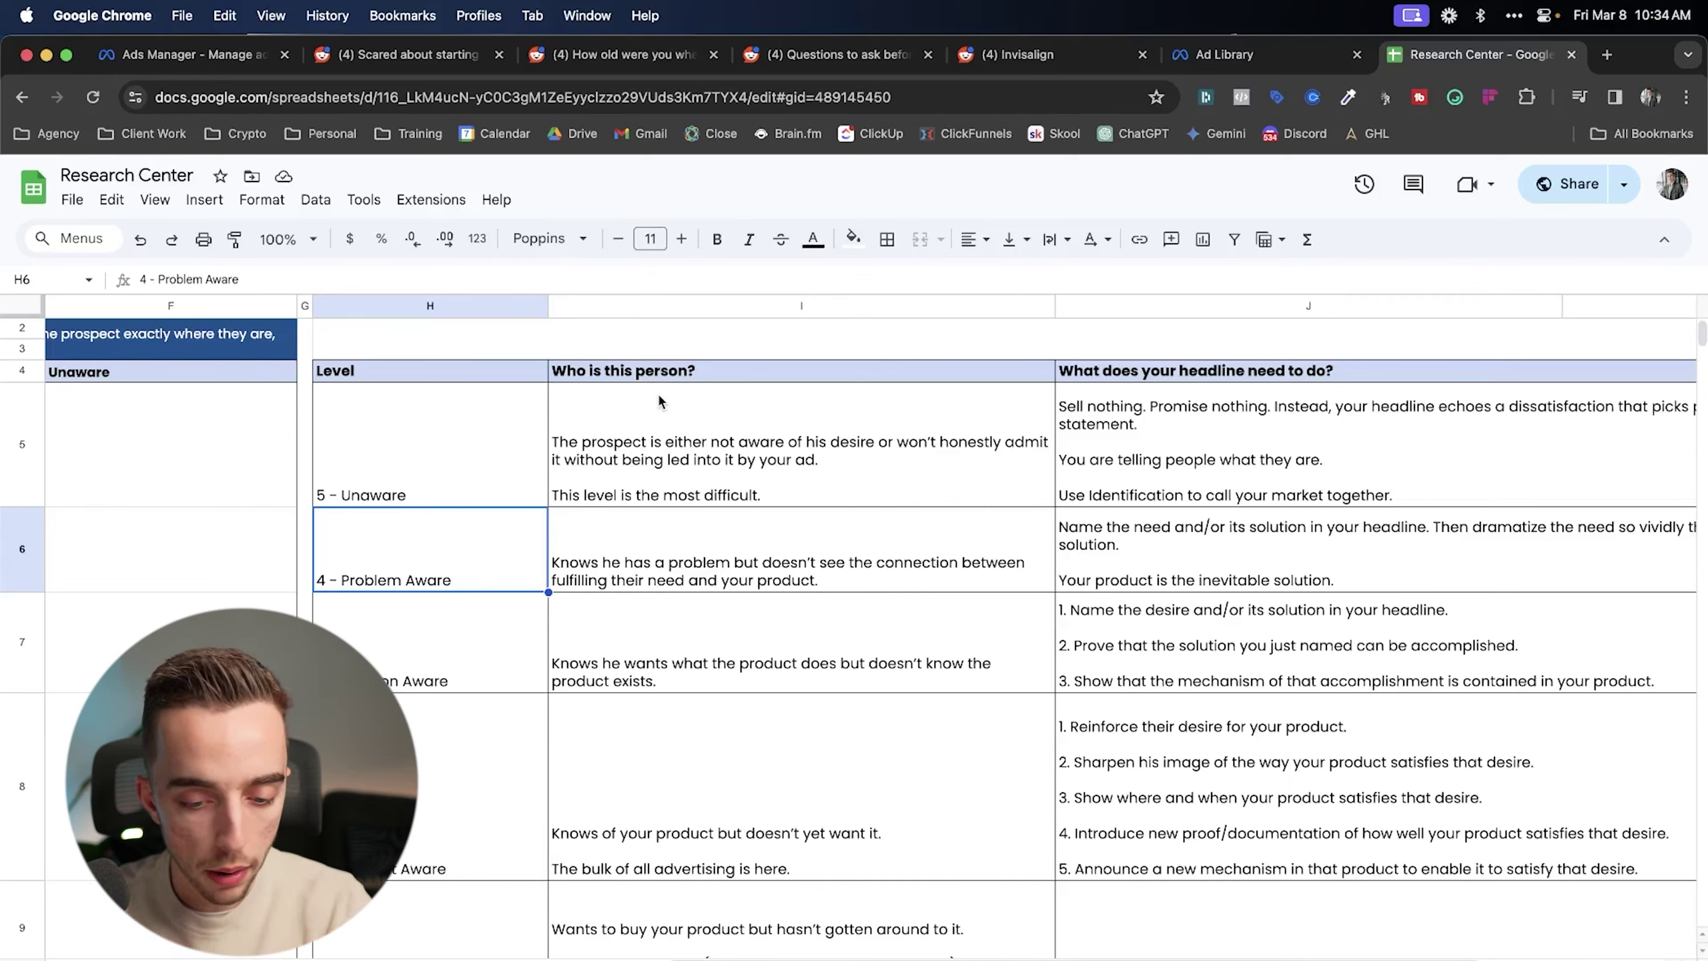
click(767, 512)
click(452, 576)
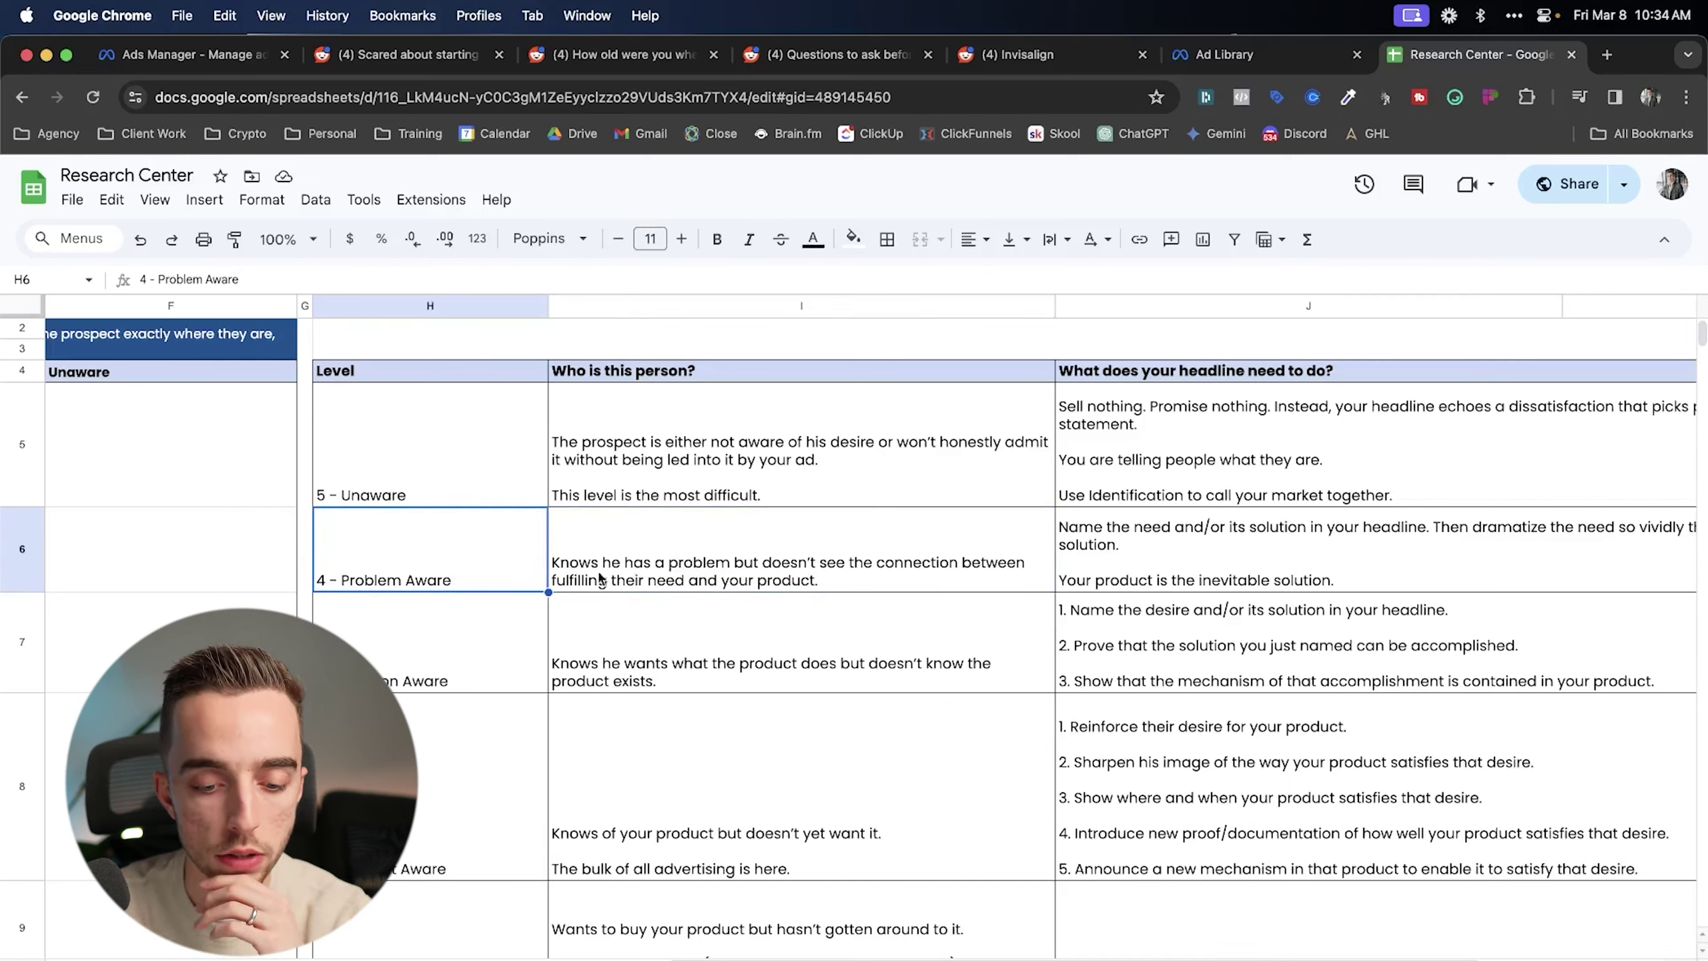
click(637, 562)
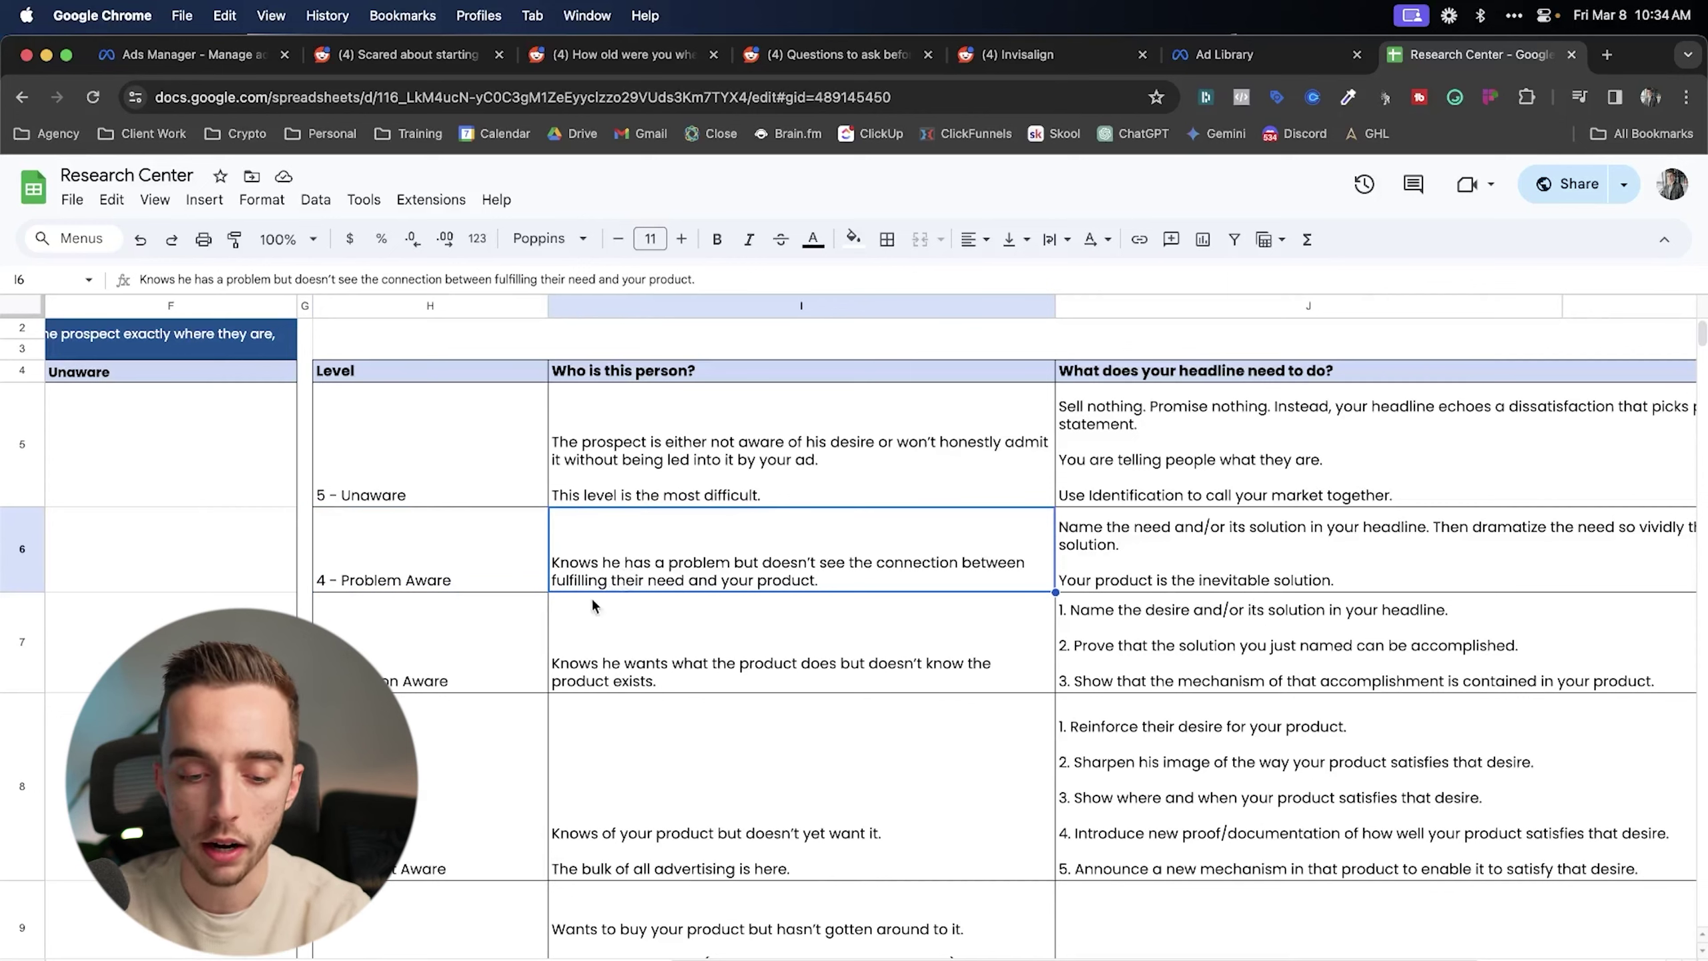
click(477, 563)
drag(689, 568, 507, 561)
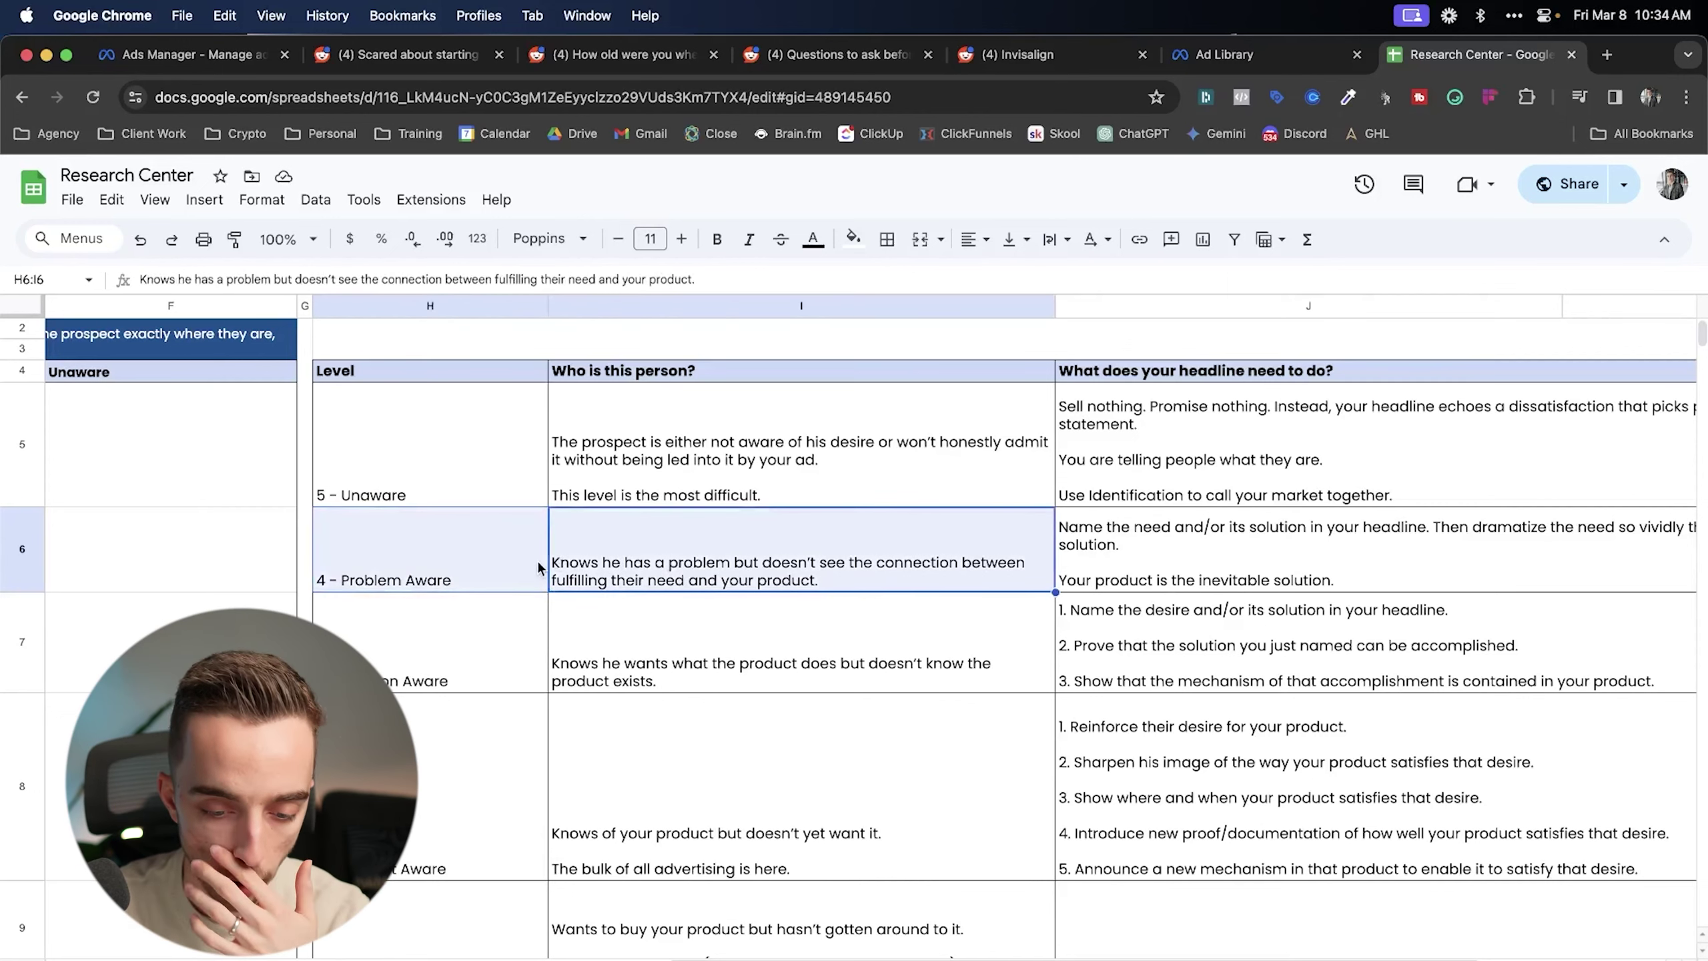
- Look over the remaining awareness levels and examine the "3 - Solution Aware" level with its person description
scroll(534, 640, down, 5)
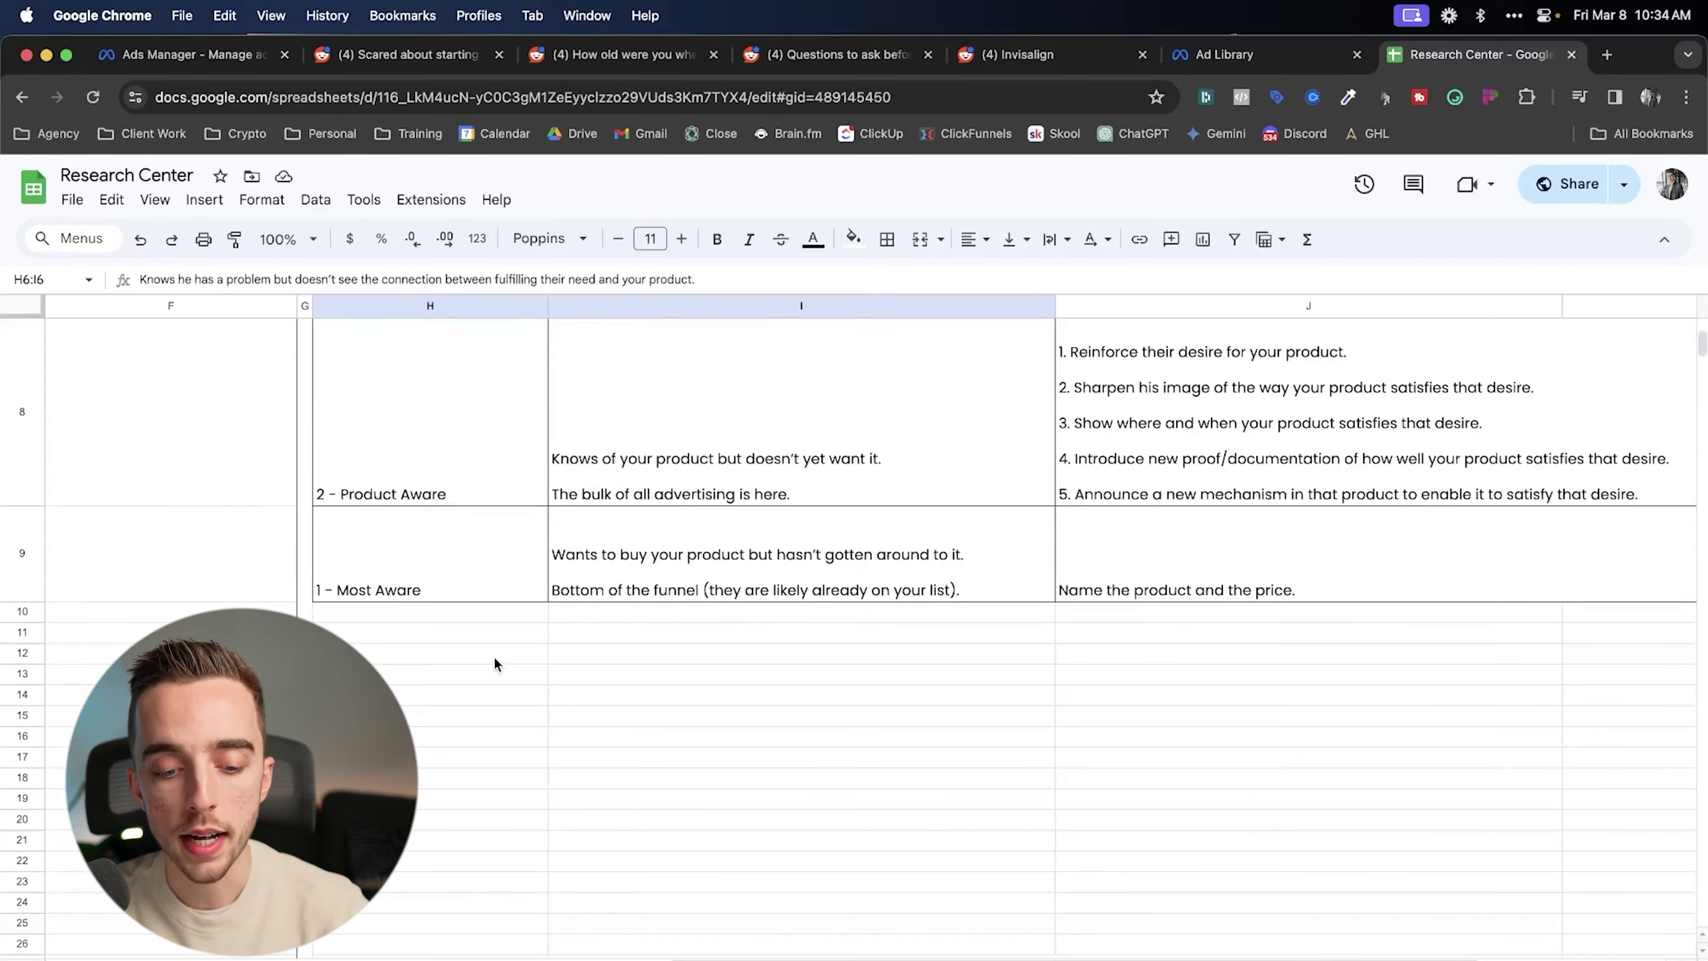
scroll(493, 566, up, 2)
scroll(655, 458, up, 1)
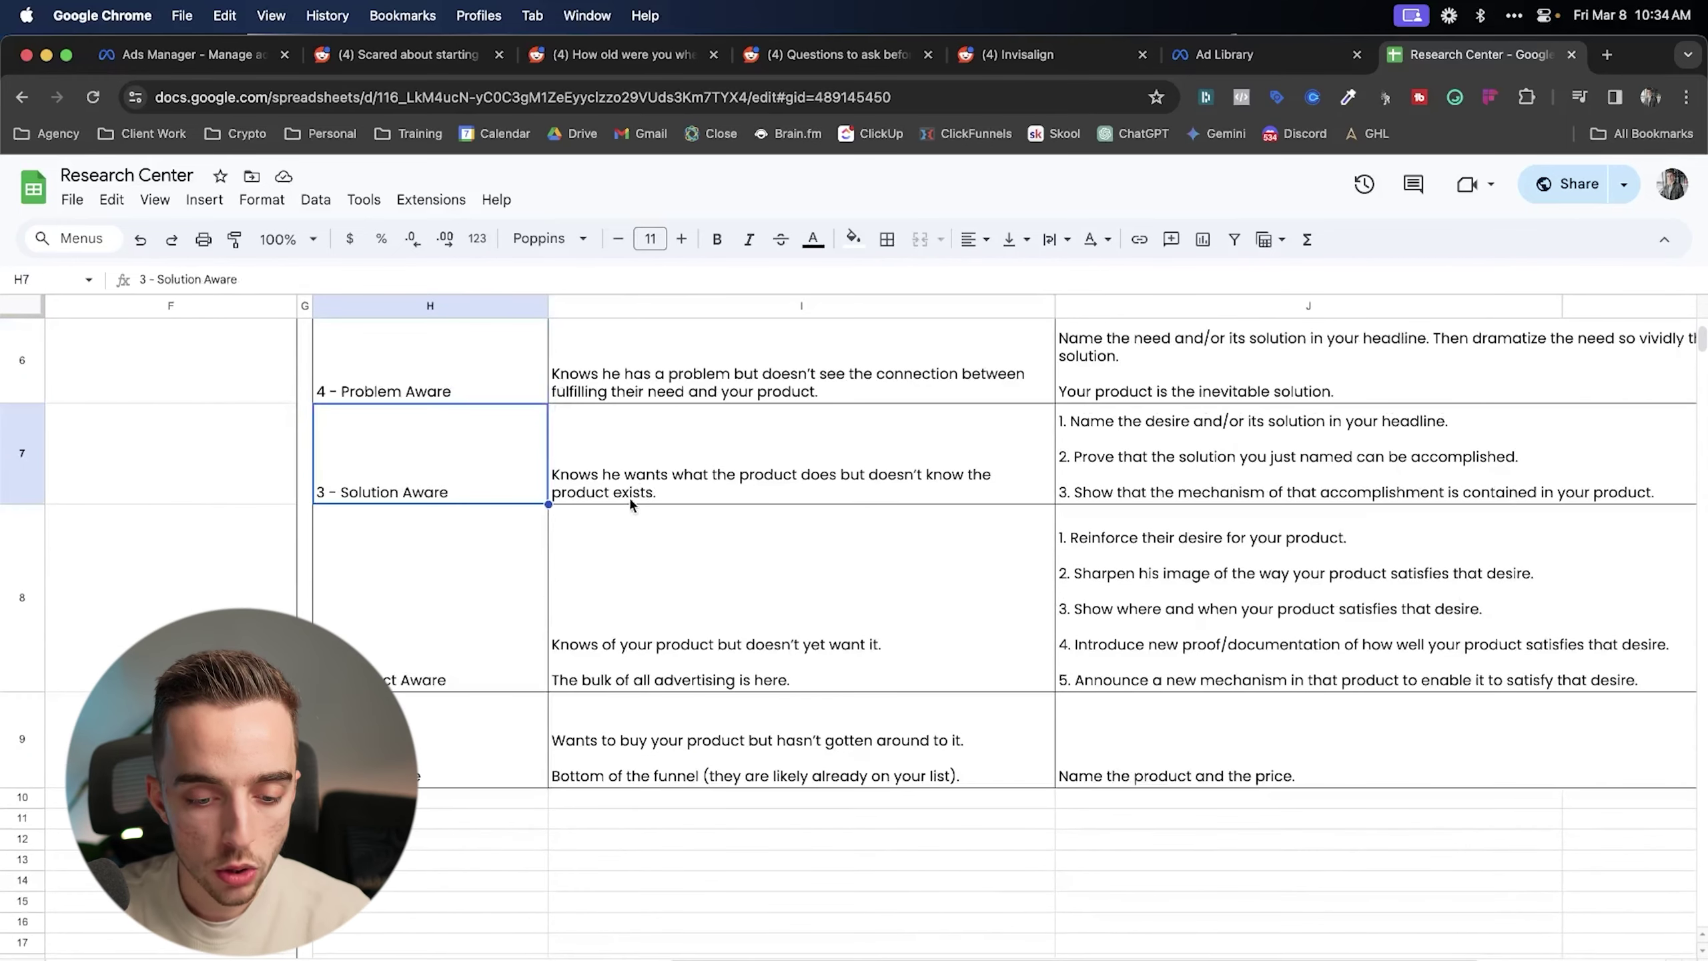
click(930, 499)
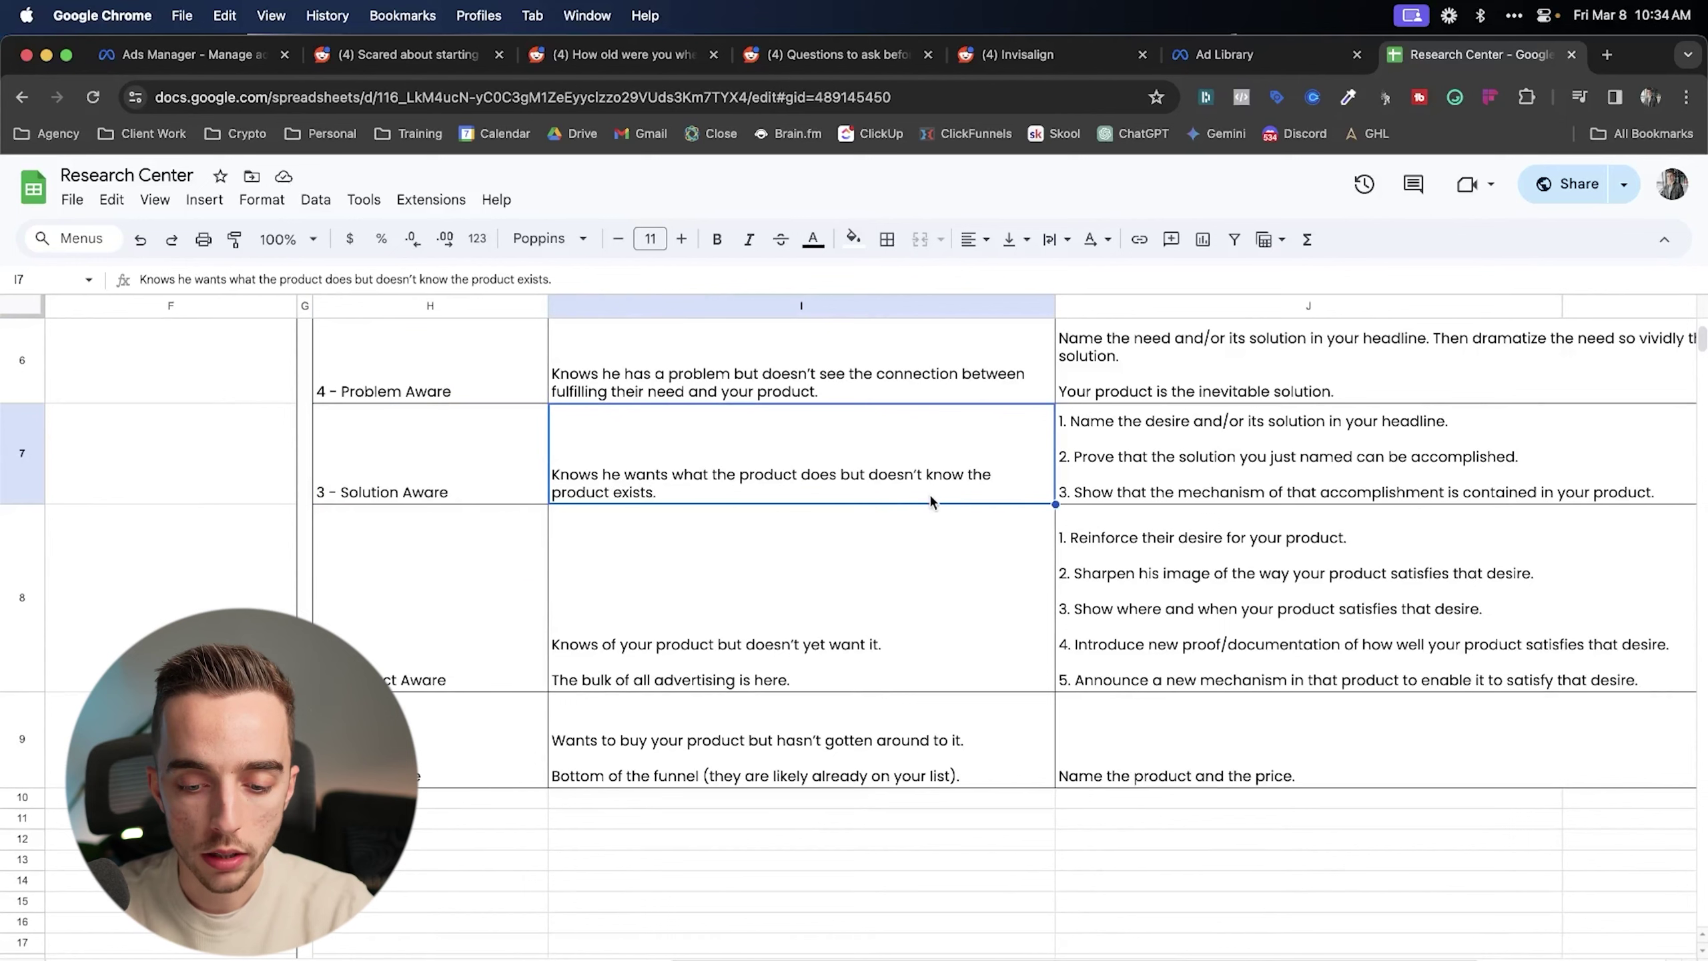
click(456, 460)
click(793, 452)
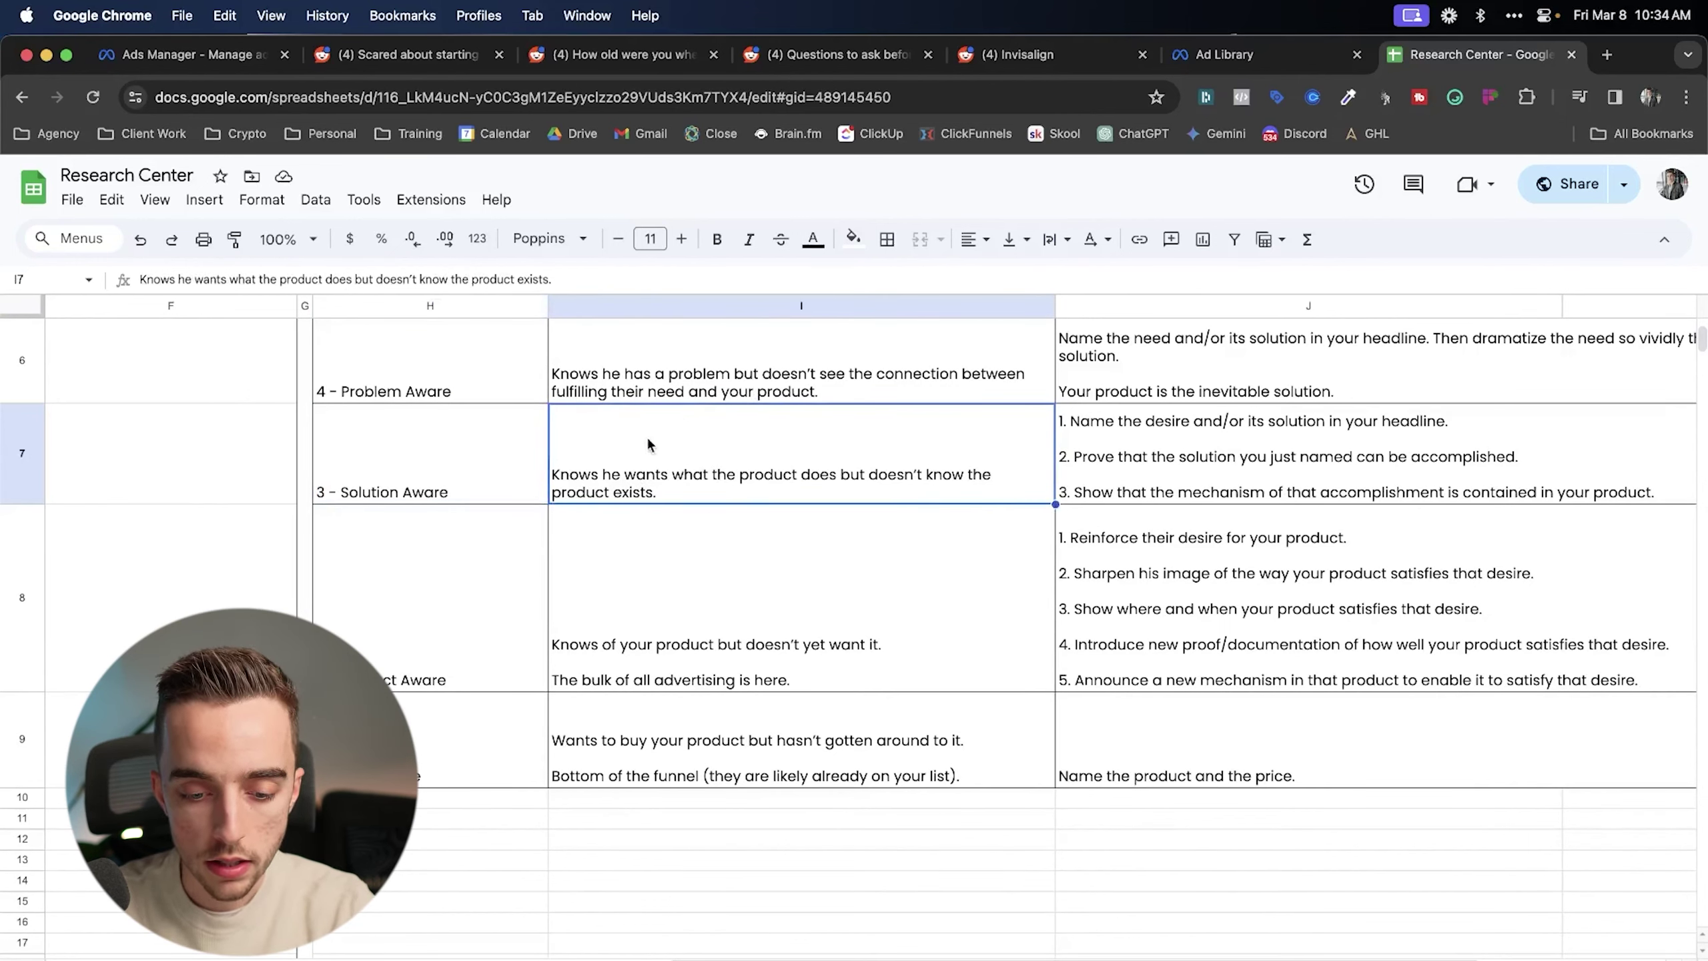
- Compare the person descriptions of the Problem Aware and Solution Aware levels
click(705, 396)
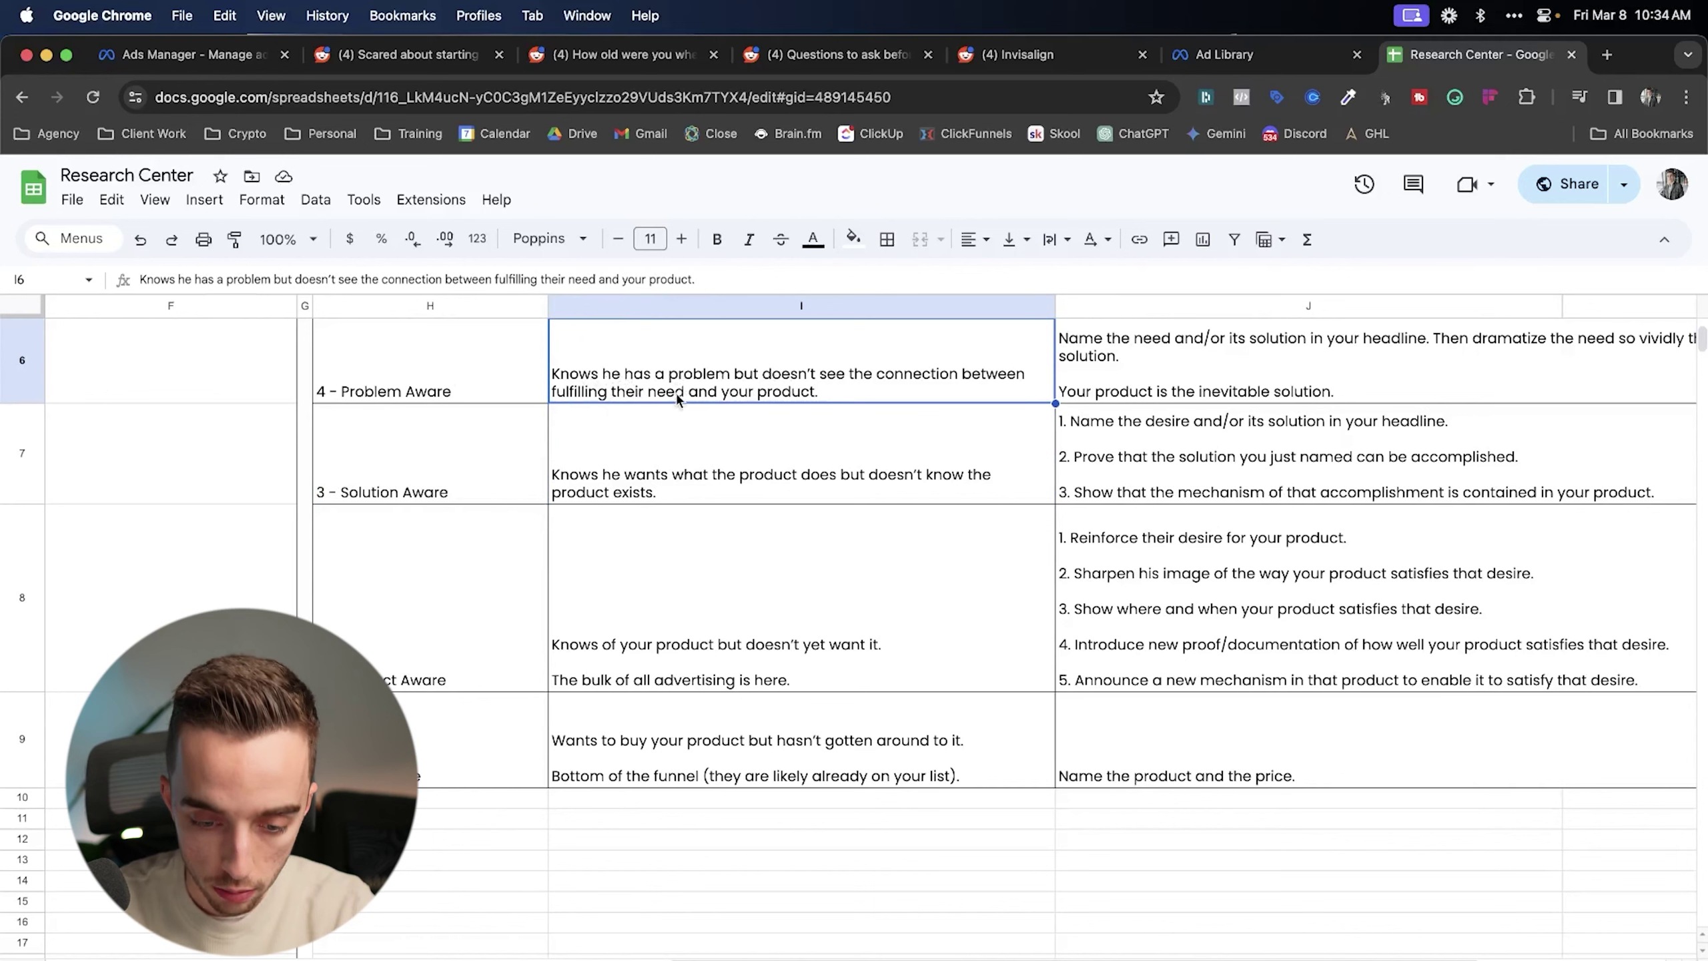
click(735, 446)
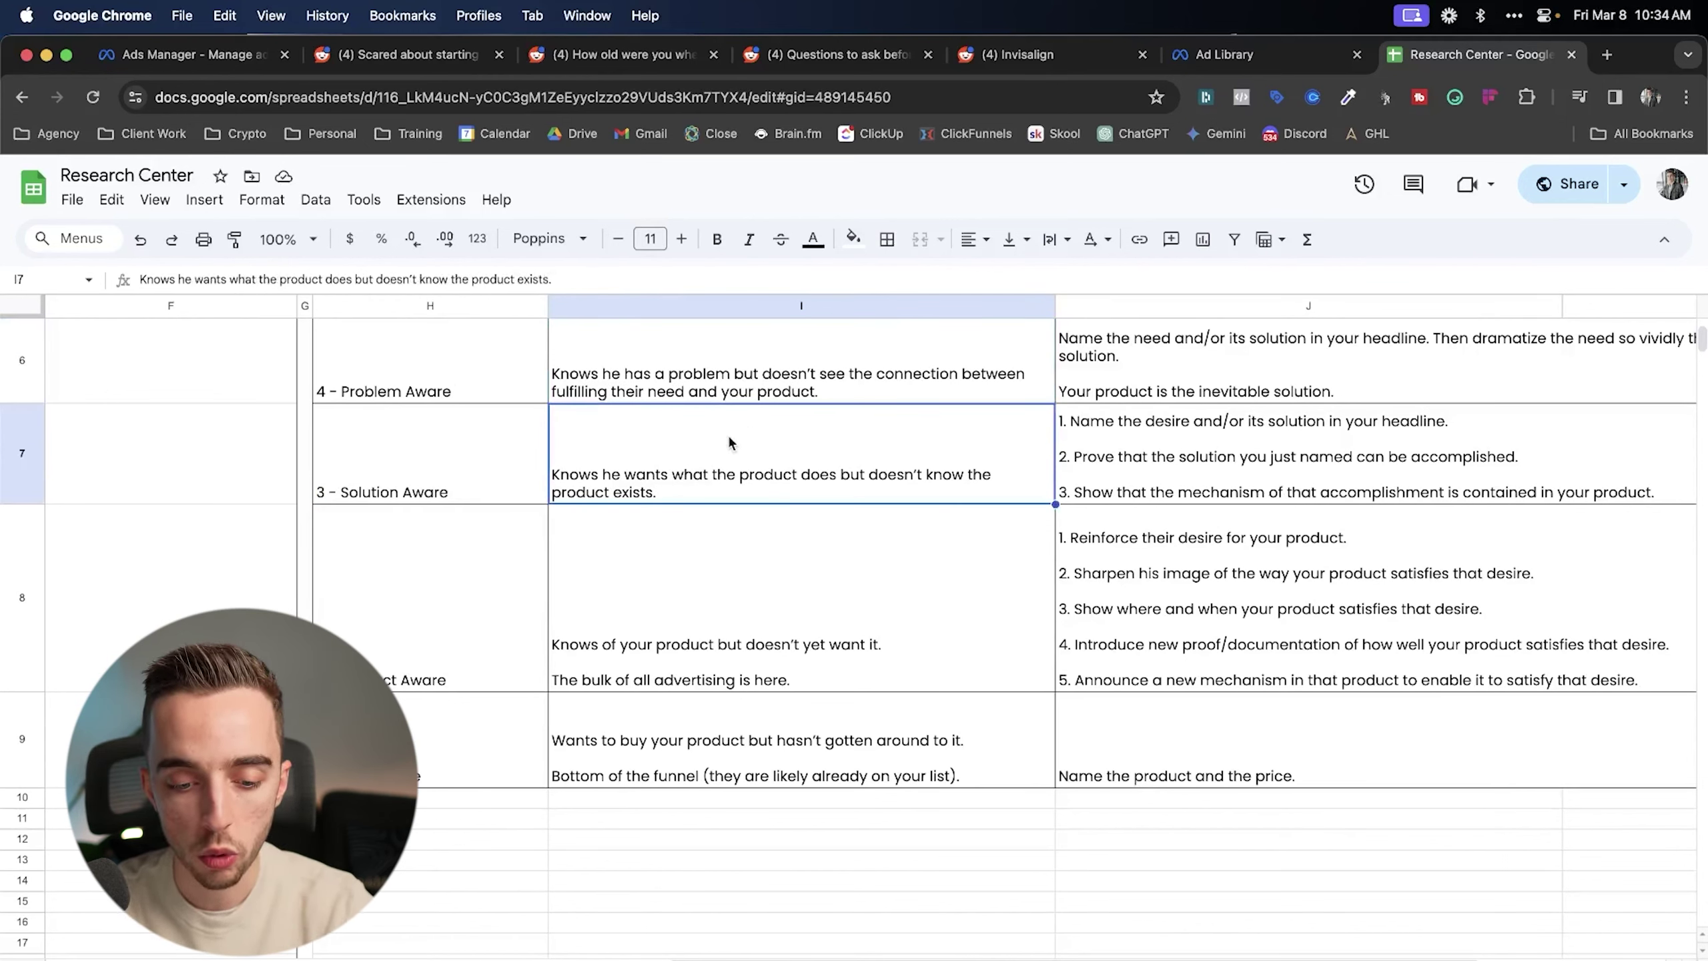
click(462, 468)
click(673, 474)
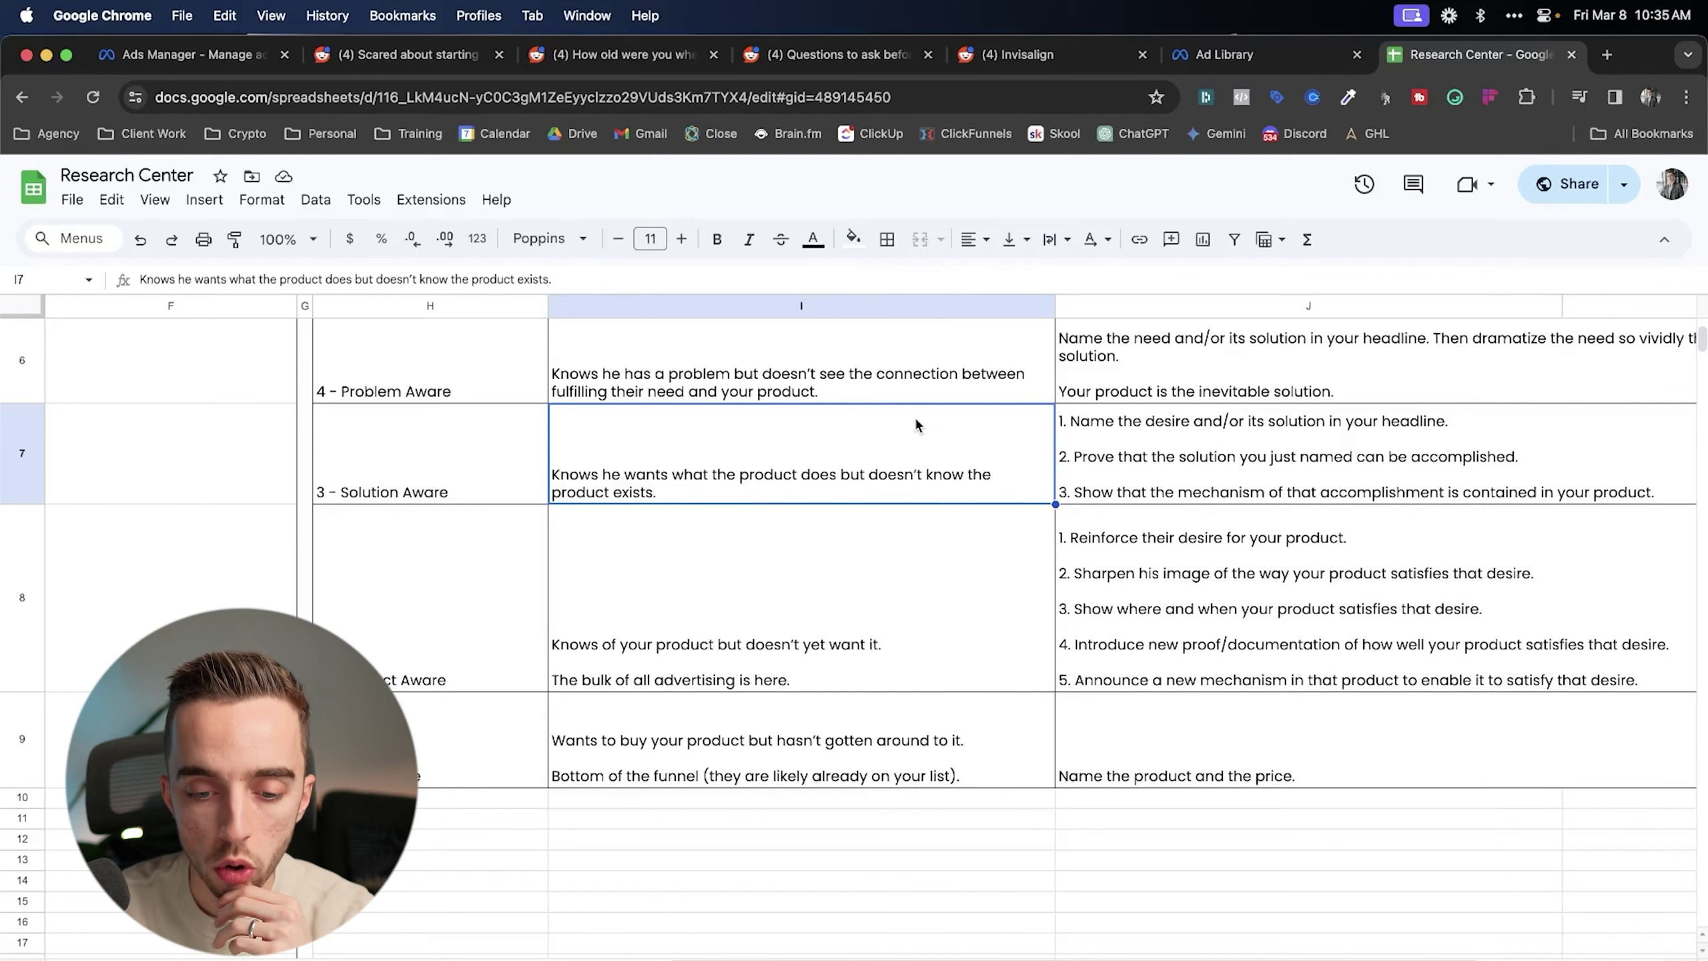
click(680, 396)
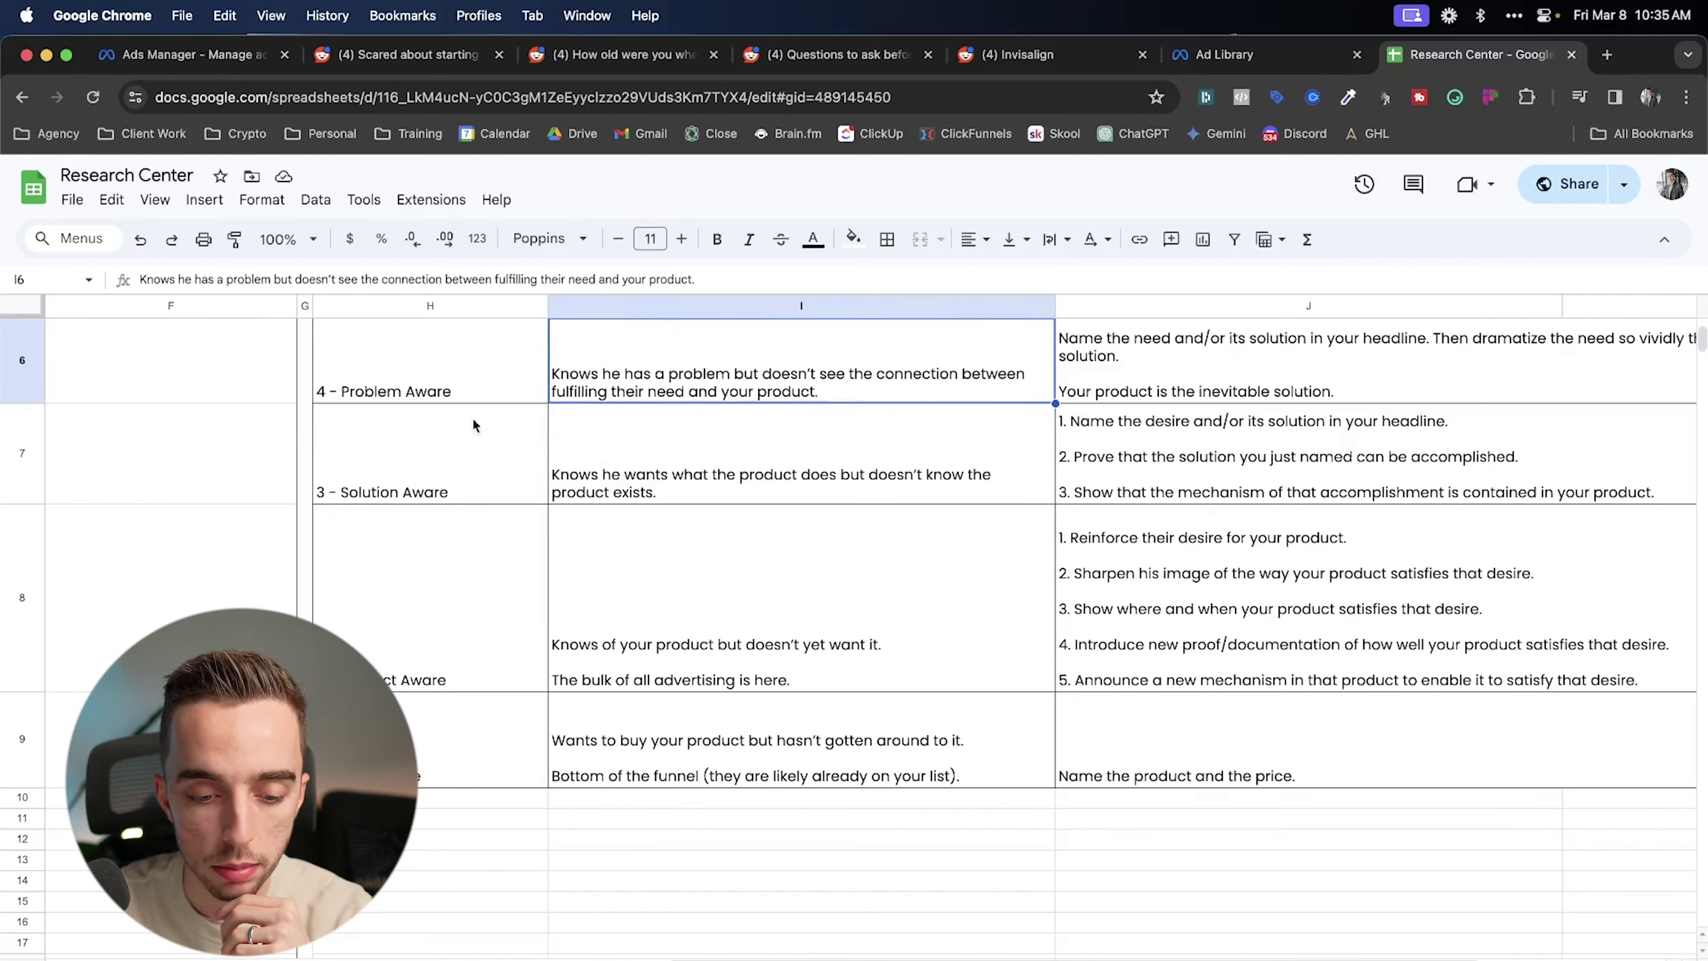
click(494, 376)
click(625, 380)
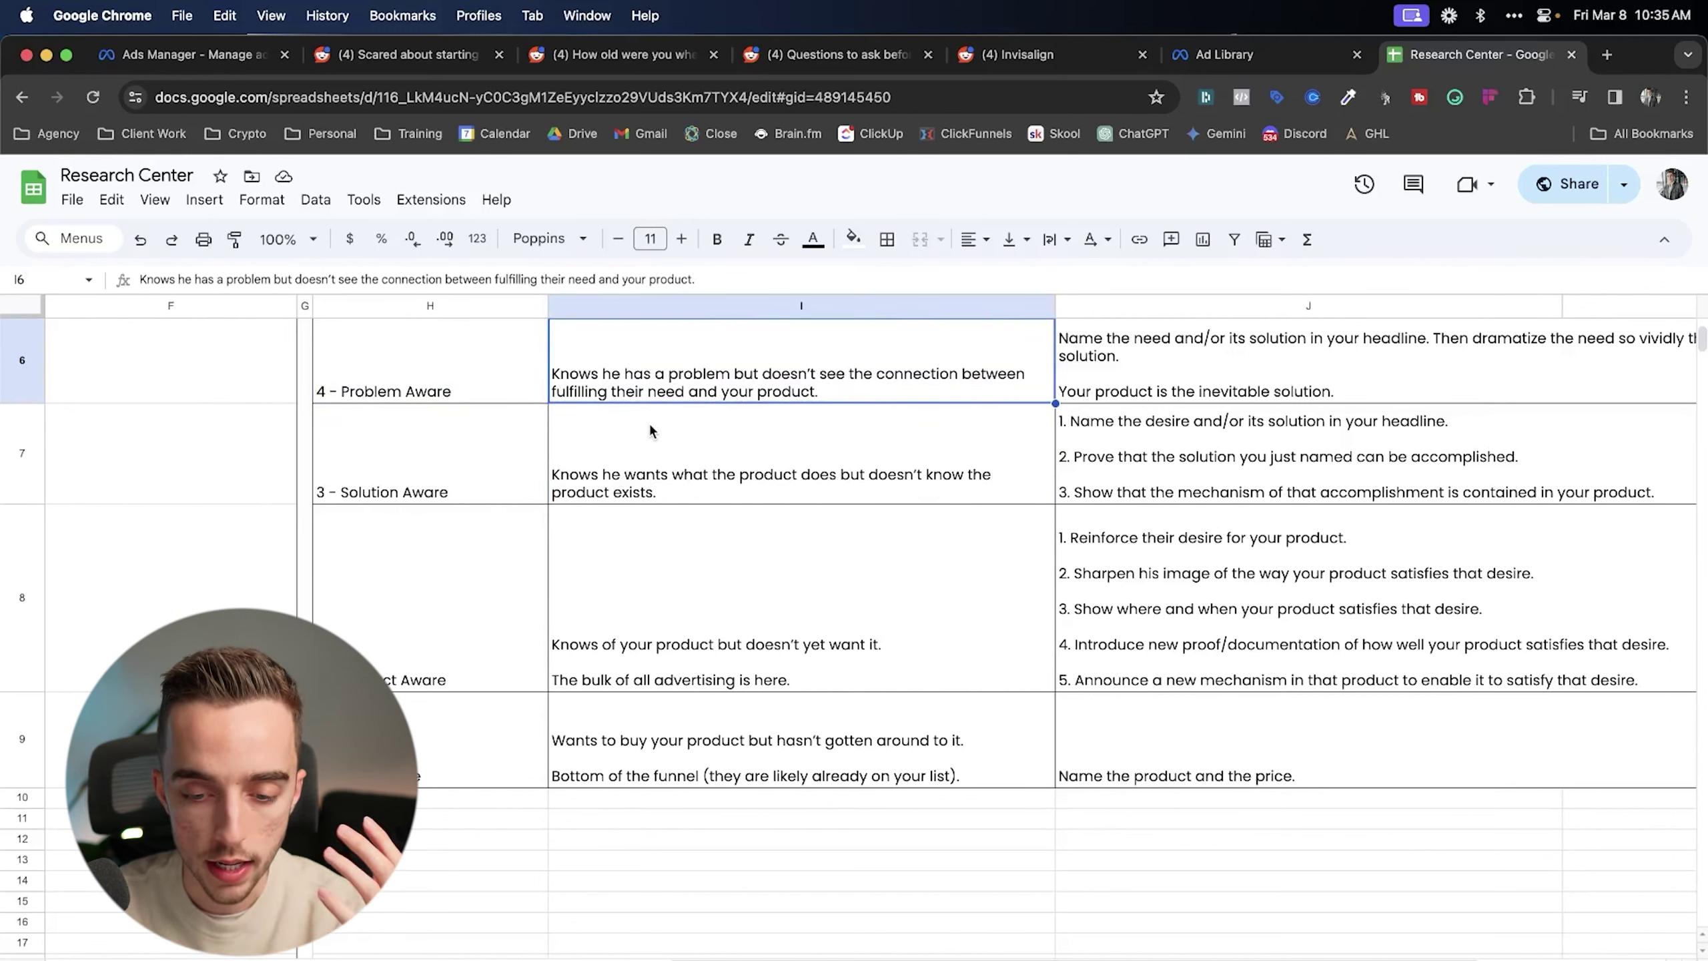
- Go through the person descriptions from Problem Aware and Solution Aware to Product Aware in turn
click(722, 476)
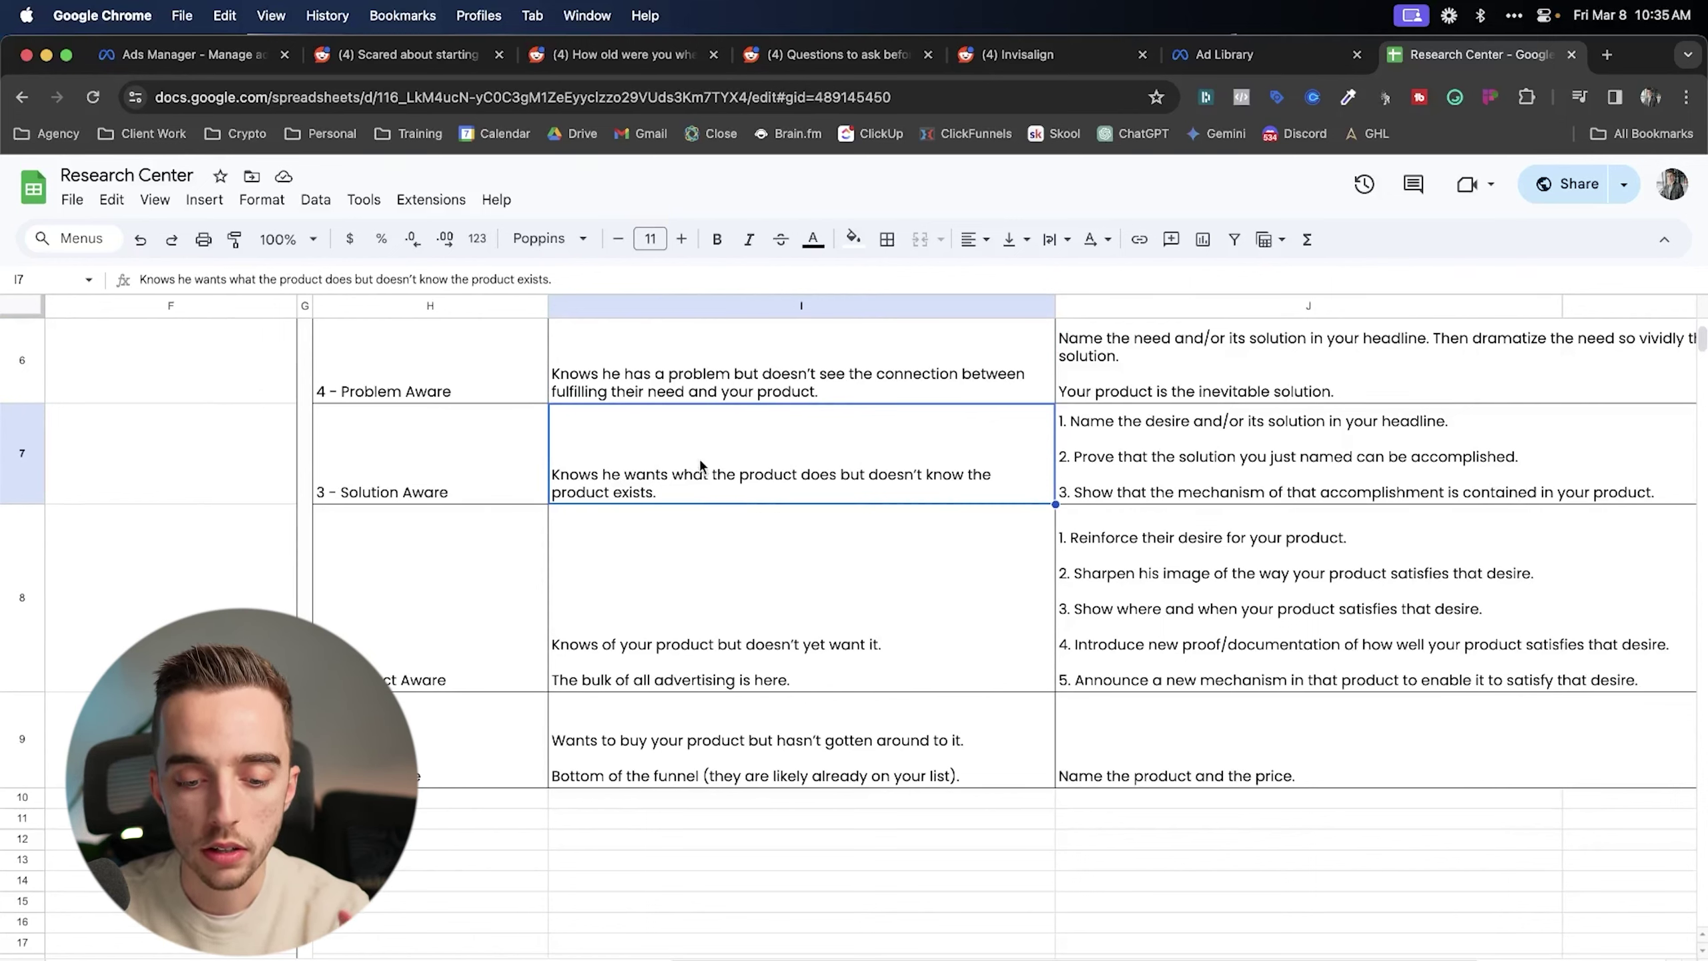
click(642, 382)
click(654, 475)
click(708, 584)
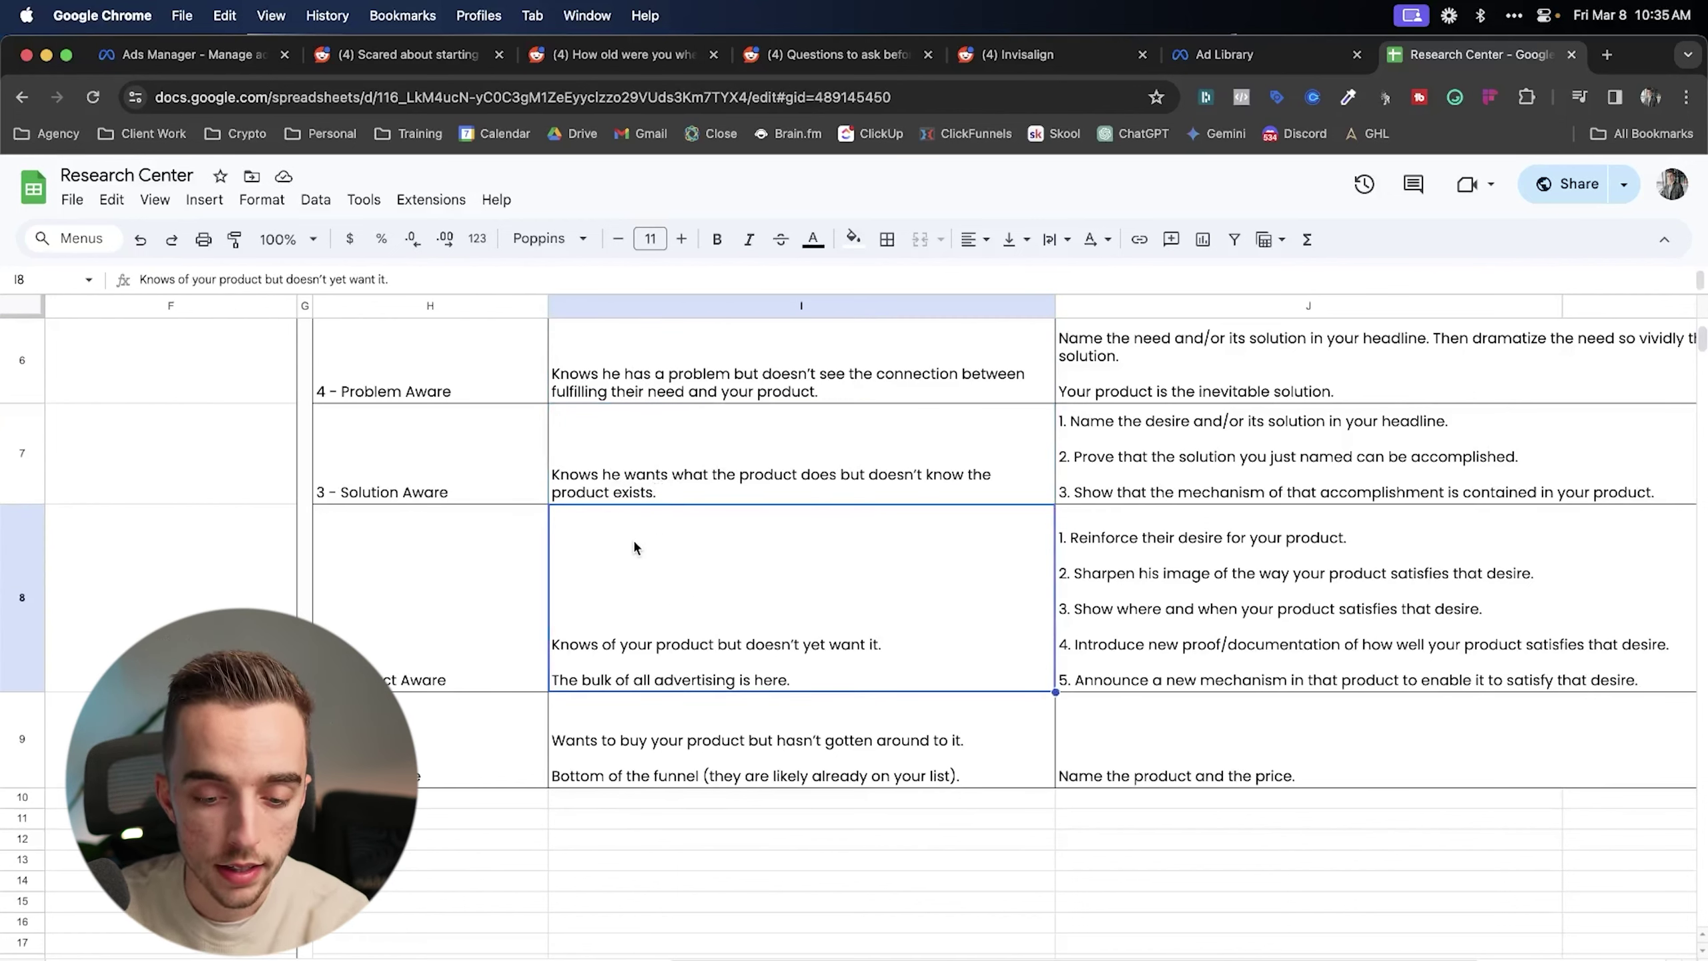
- Open the Product Aware headline guidance cell and highlight its first two points, on reinforcing desire and sharpening the product image
double_click(1352, 517)
drag(1352, 517, 1076, 517)
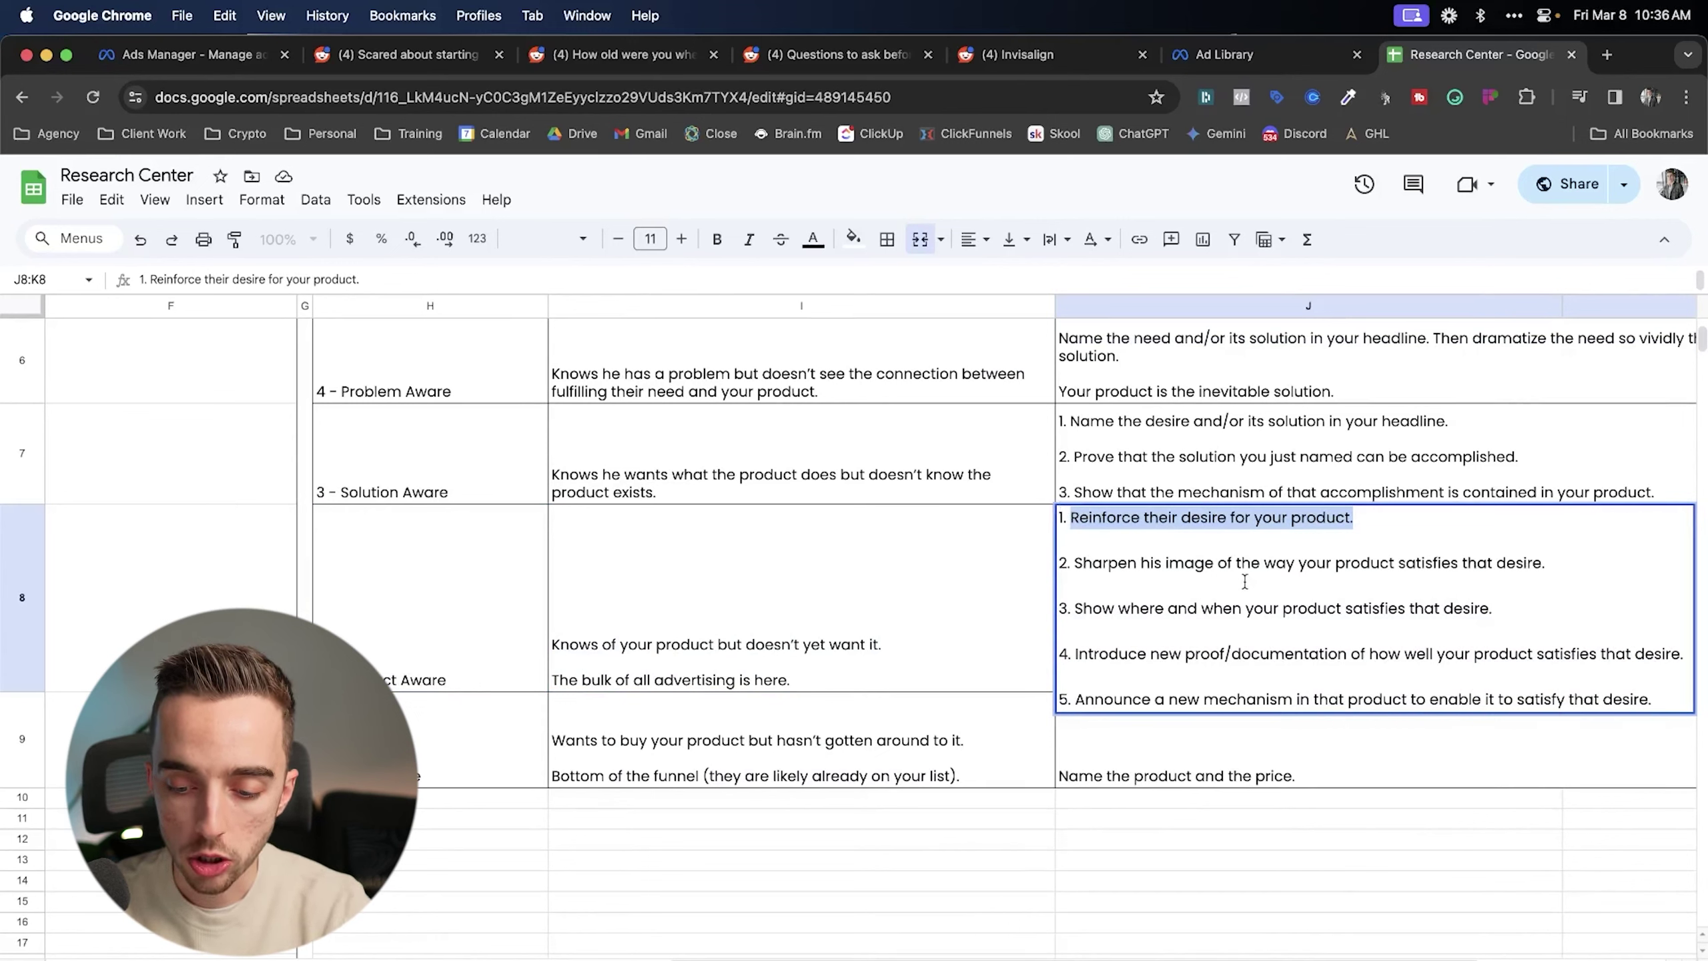
click(1174, 577)
double_click(1189, 564)
drag(1262, 564, 1542, 568)
- Highlight points 3 to 5 of the Product Aware headline guidance and leave the cell without changing it
click(1183, 609)
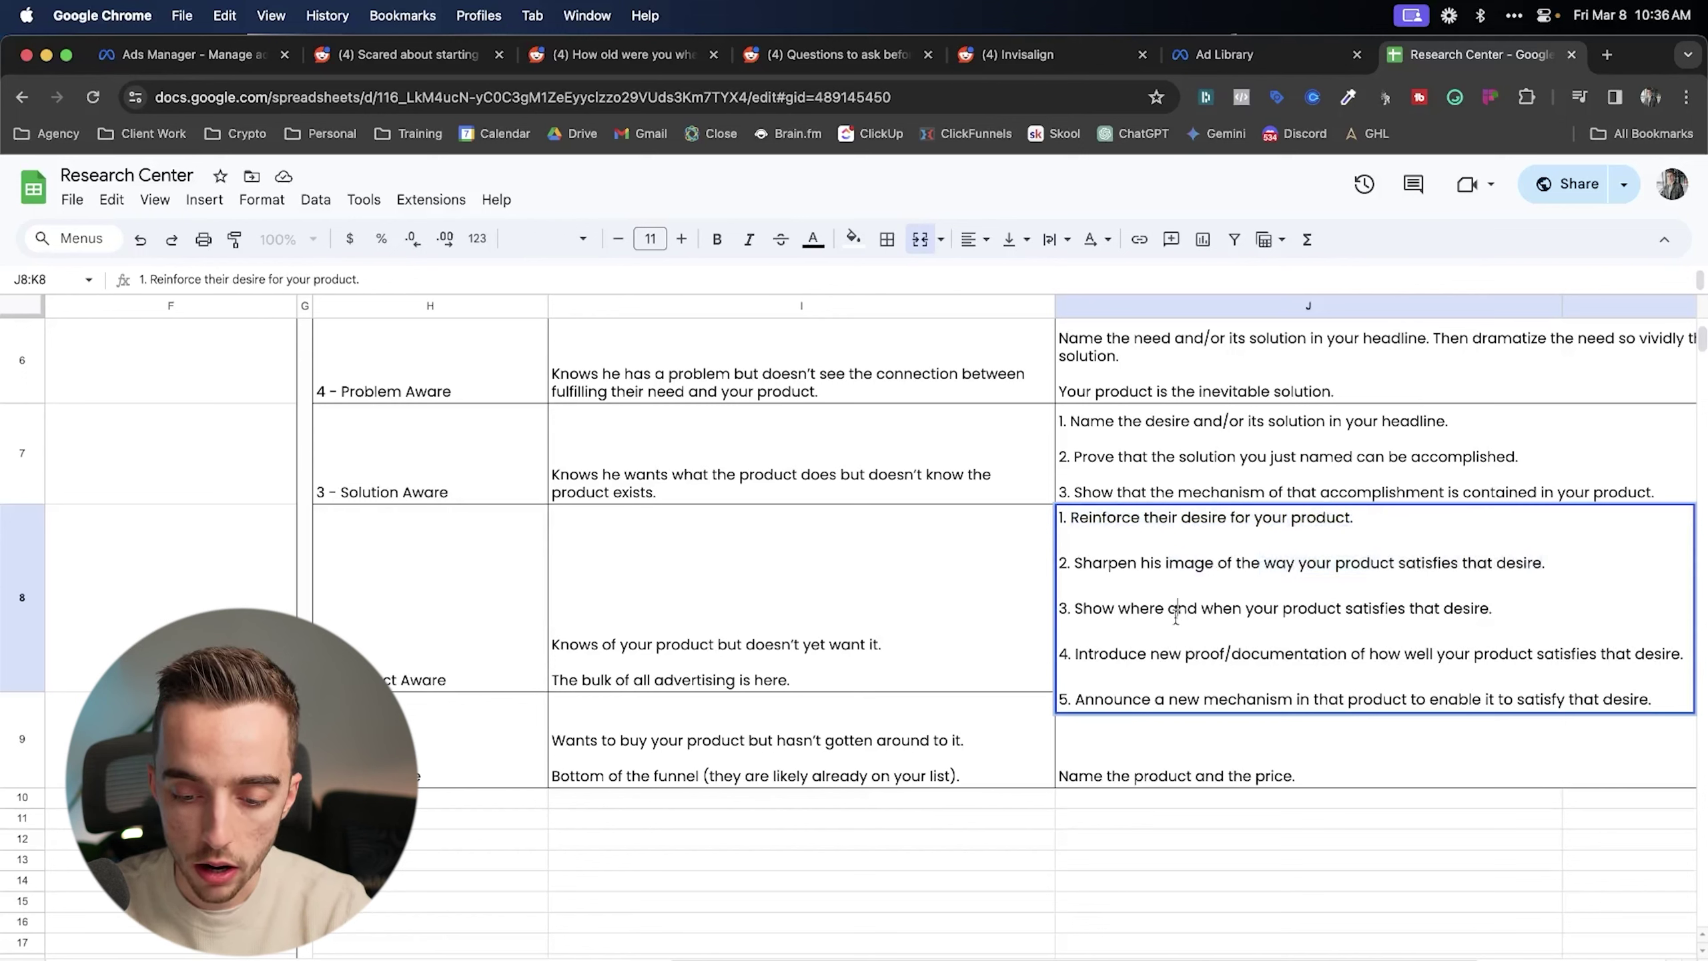
drag(1363, 609, 1491, 613)
click(1235, 663)
drag(1076, 654, 1644, 707)
click(1286, 718)
drag(1076, 700, 1668, 691)
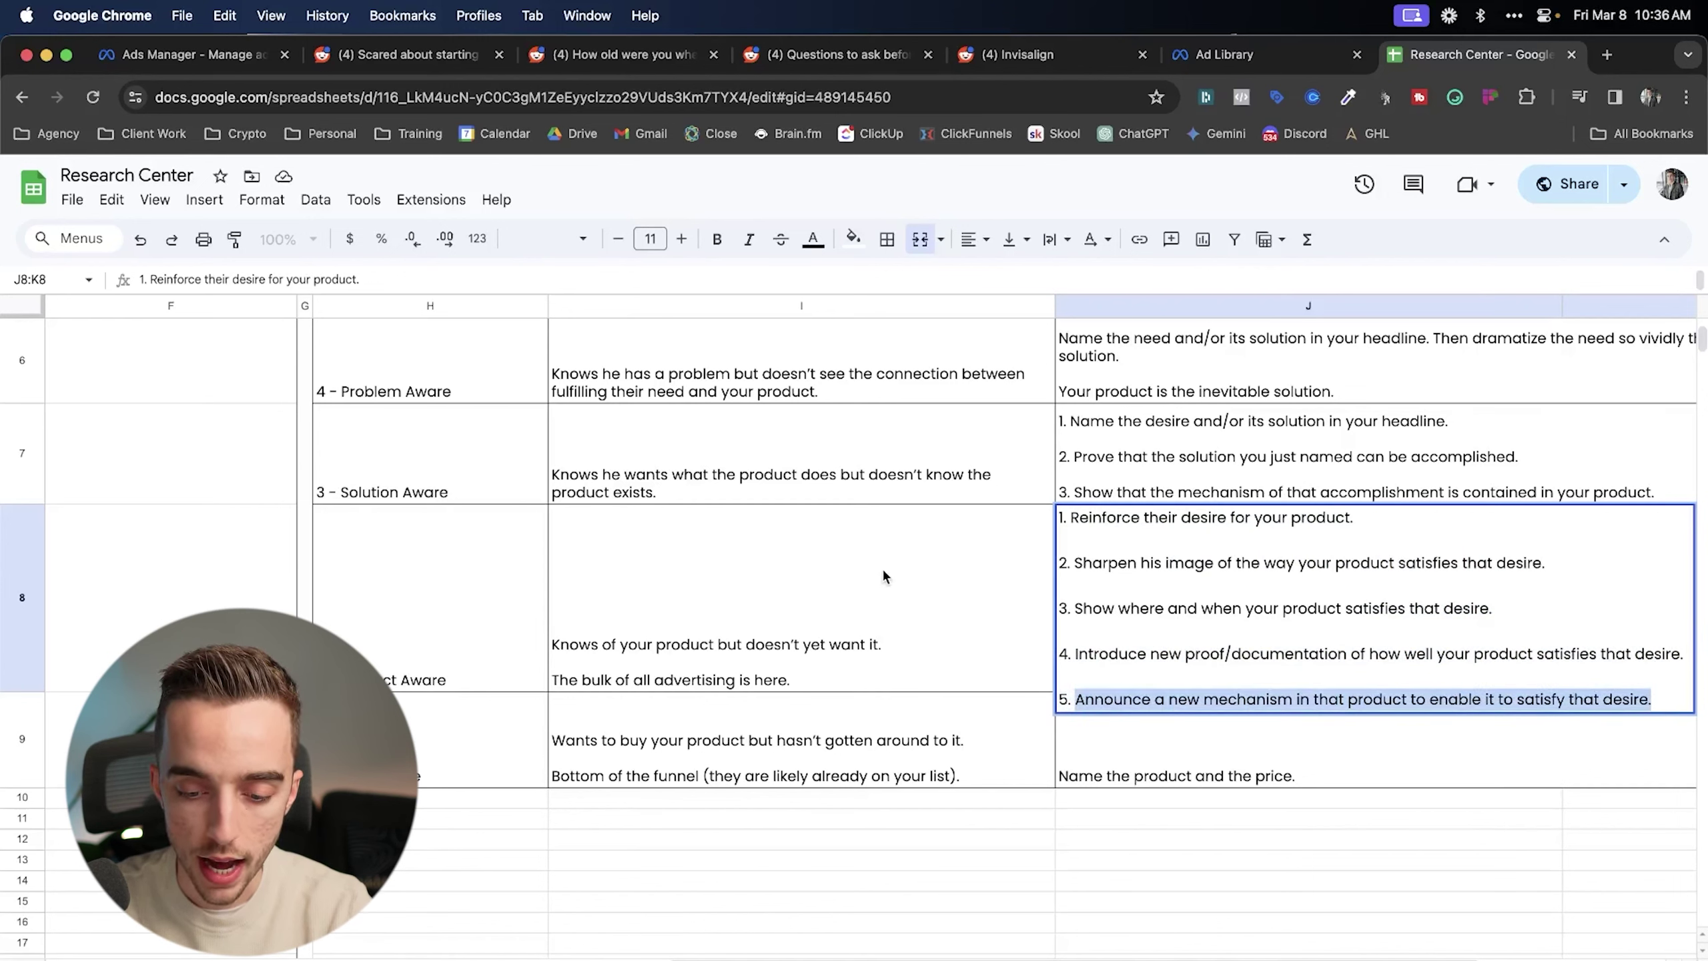
key(Escape)
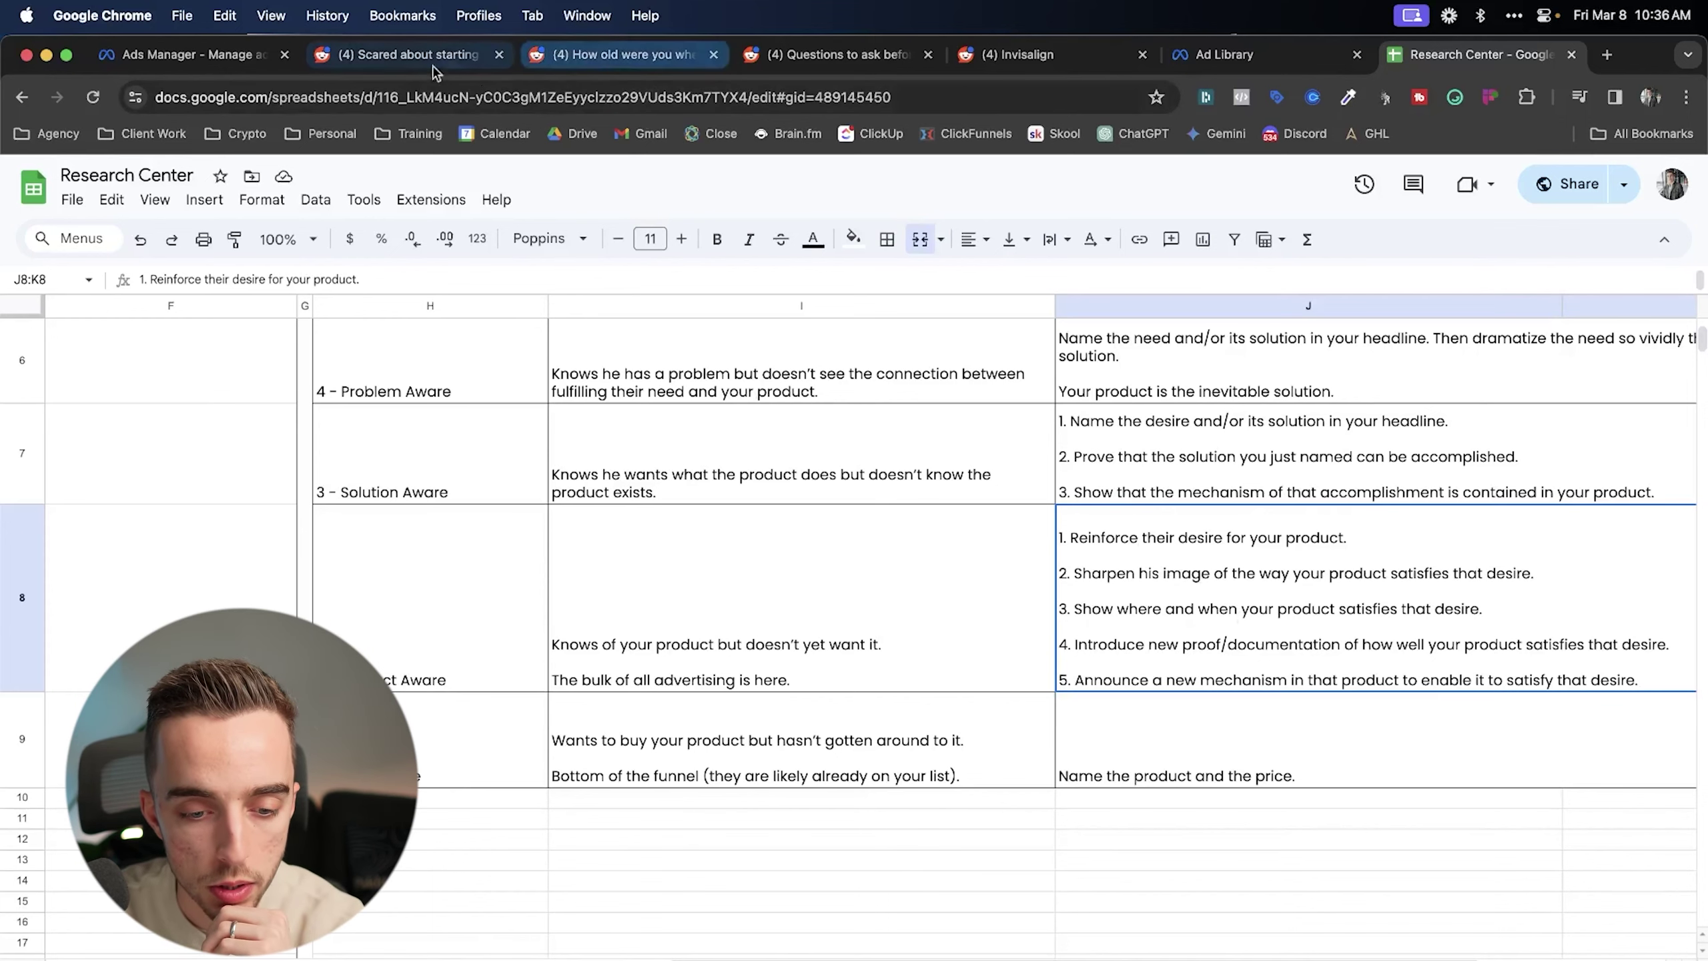
- Revisit the open Reddit posts and highlight the "Almost no pain" passage through the first fears in the "Scared about starting Invisalign" post
click(379, 60)
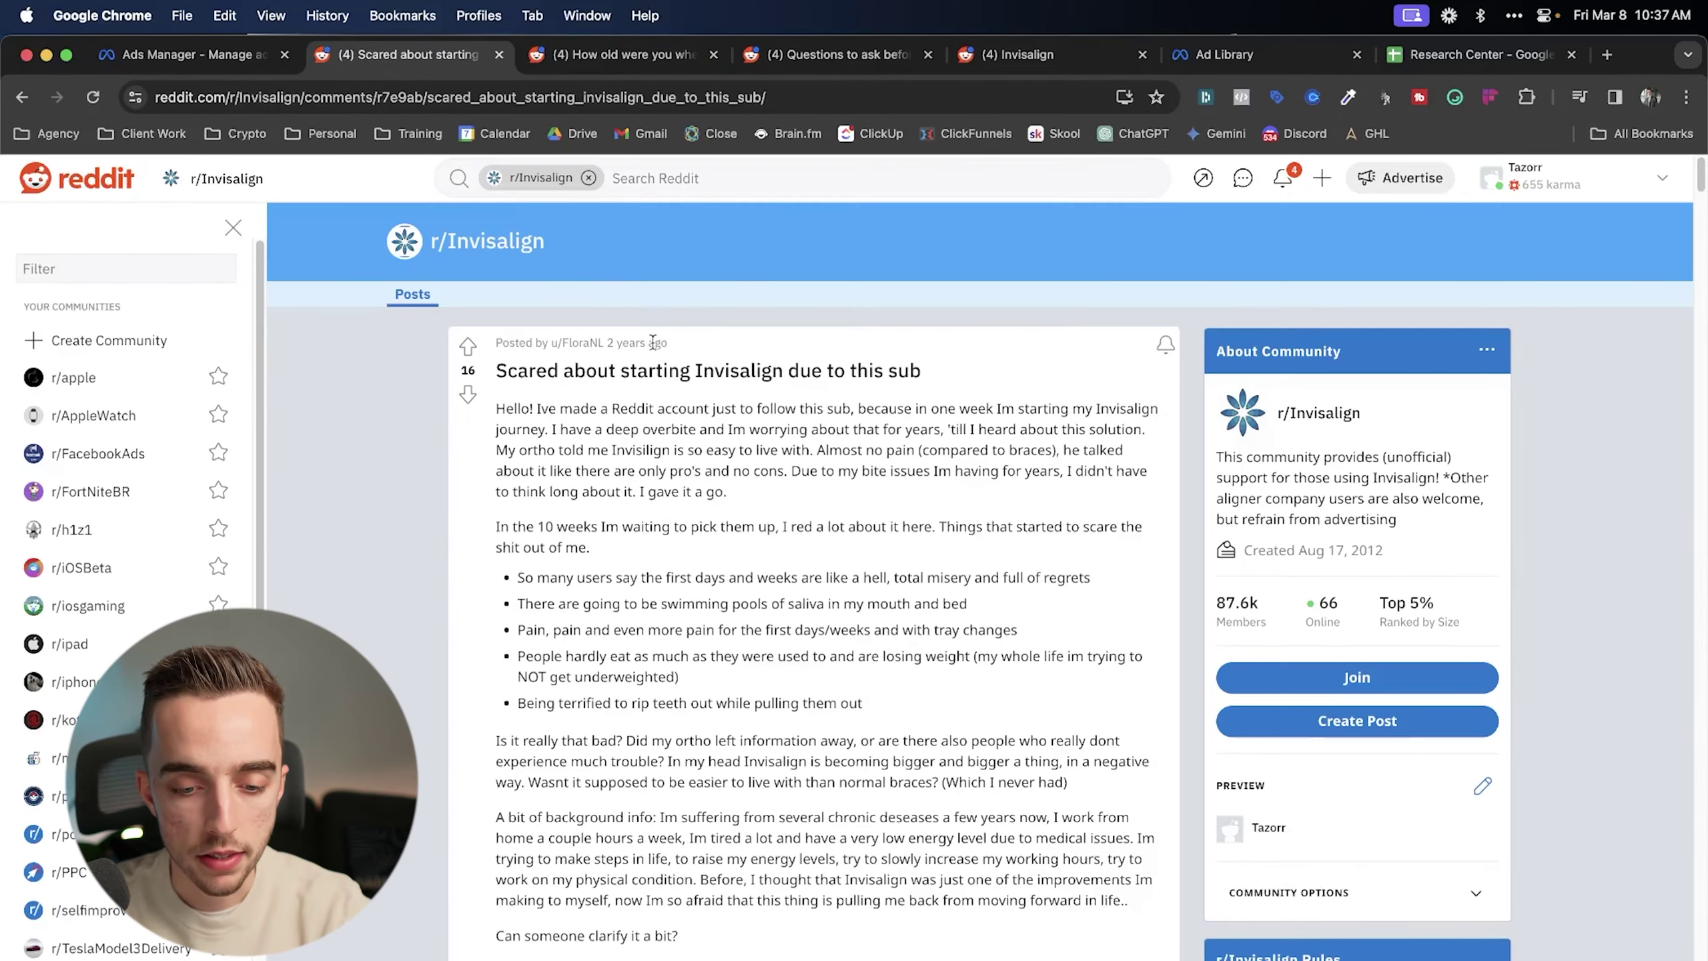
click(630, 68)
click(843, 70)
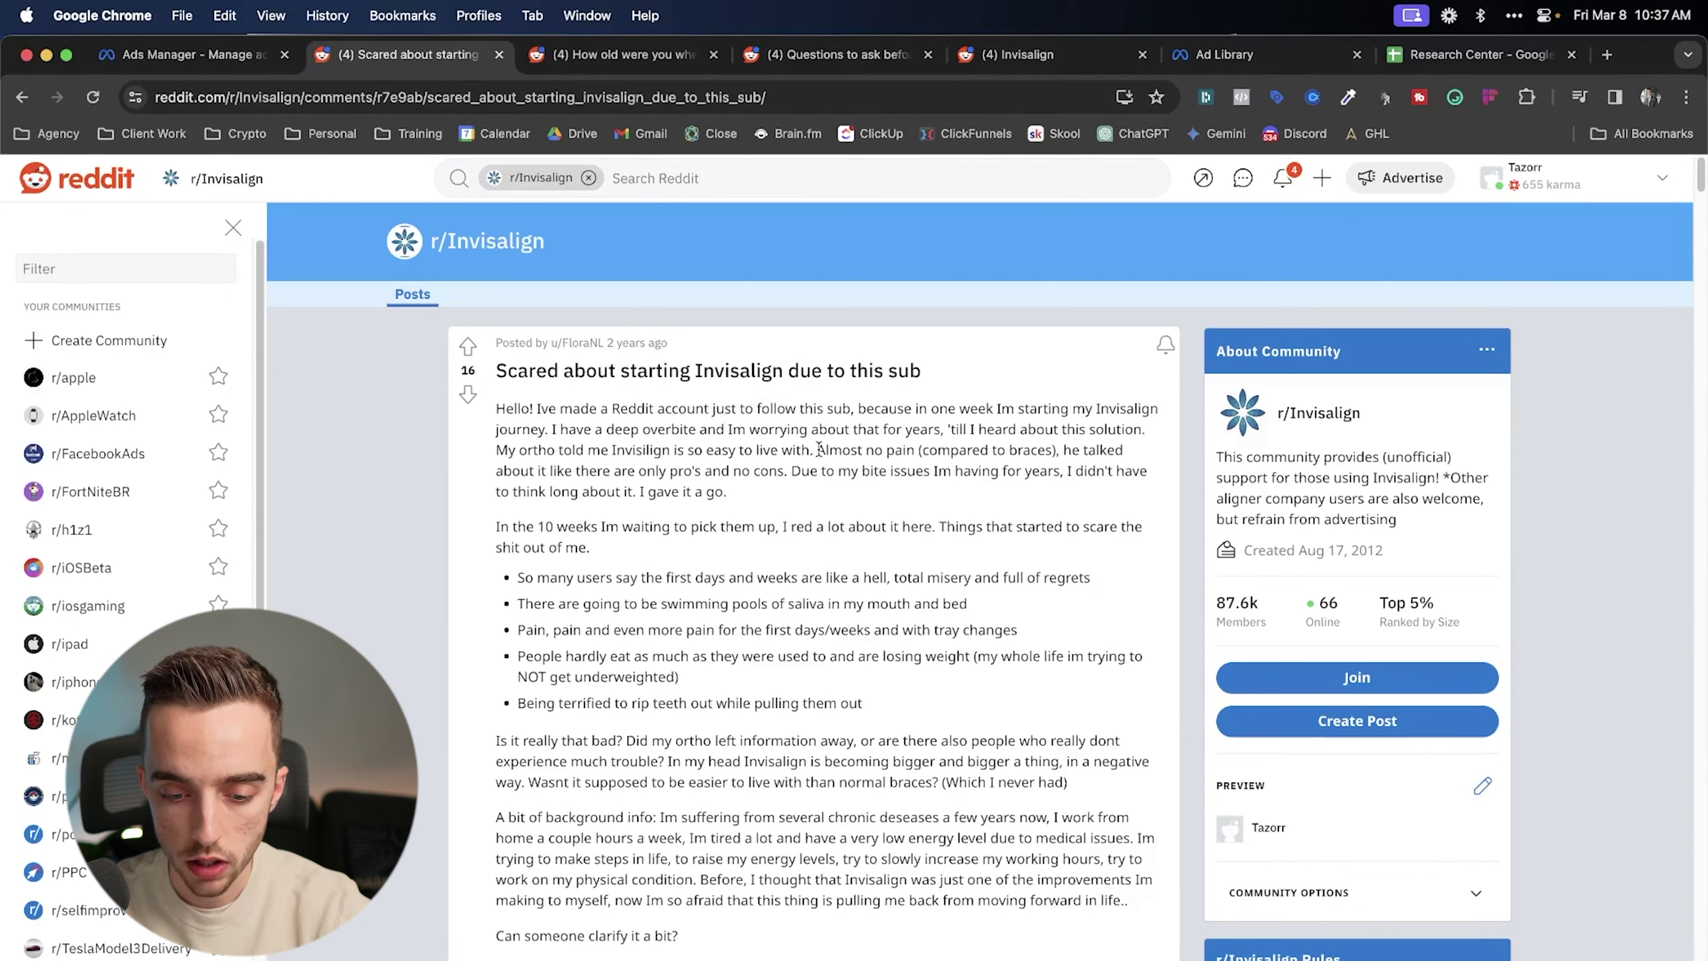
drag(816, 448, 905, 603)
click(911, 570)
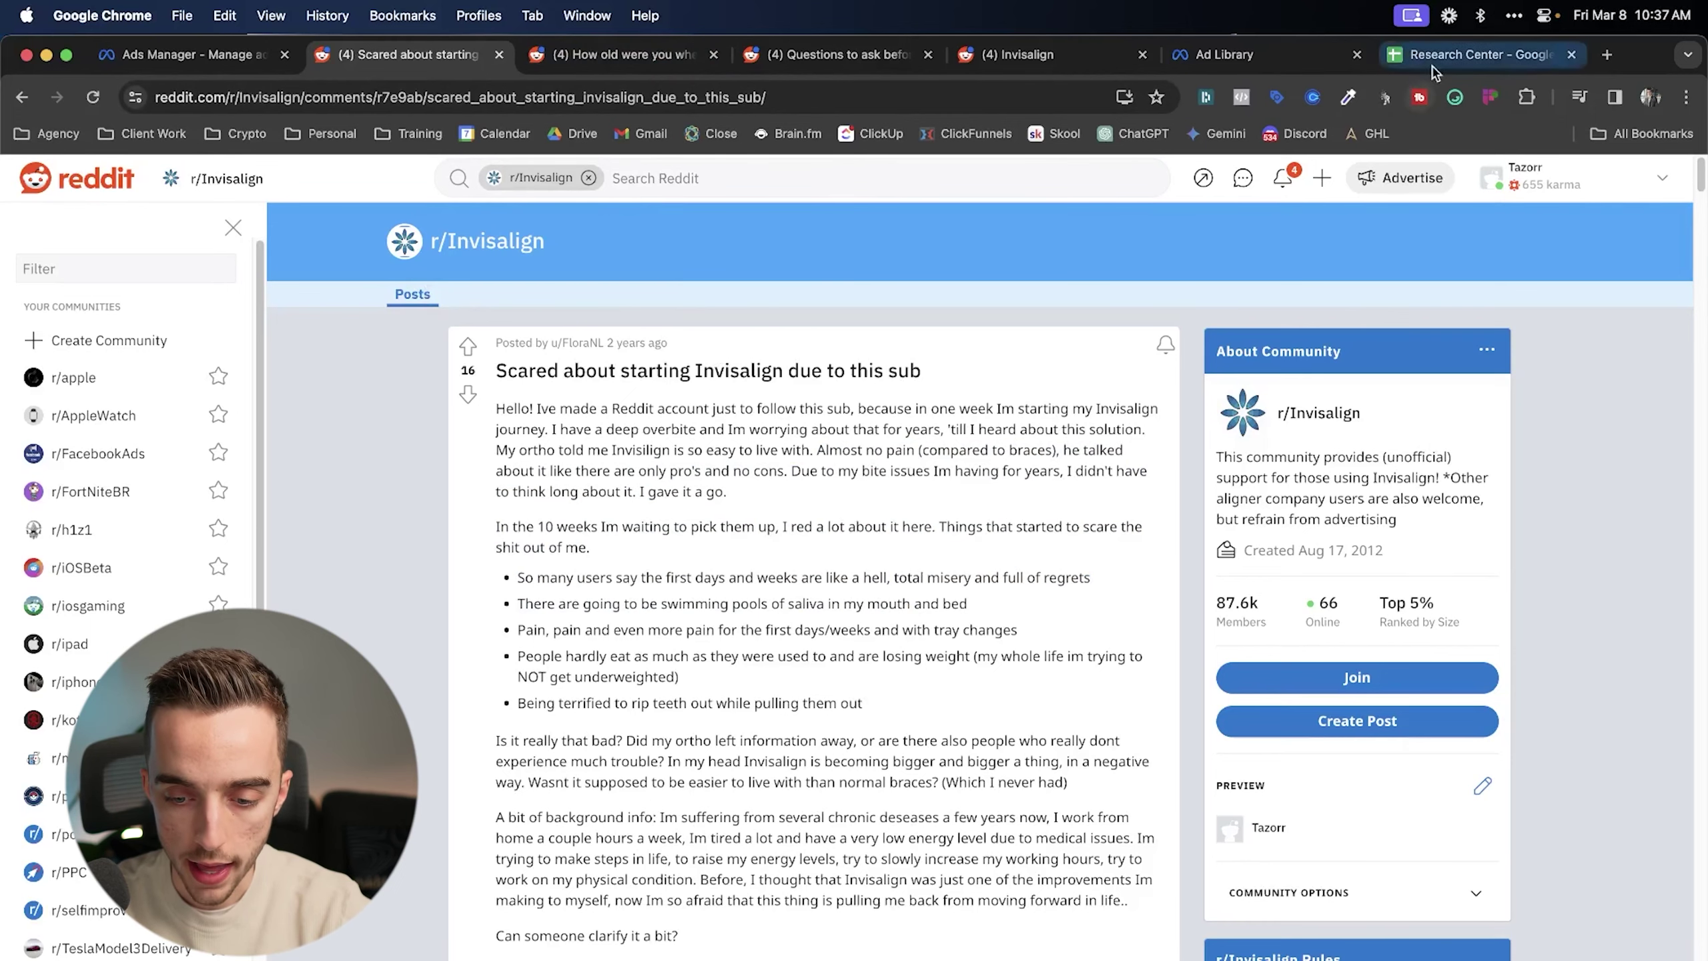
- Return to the Research Center spreadsheet and select the "2 - Product Aware" level
click(1473, 54)
click(405, 604)
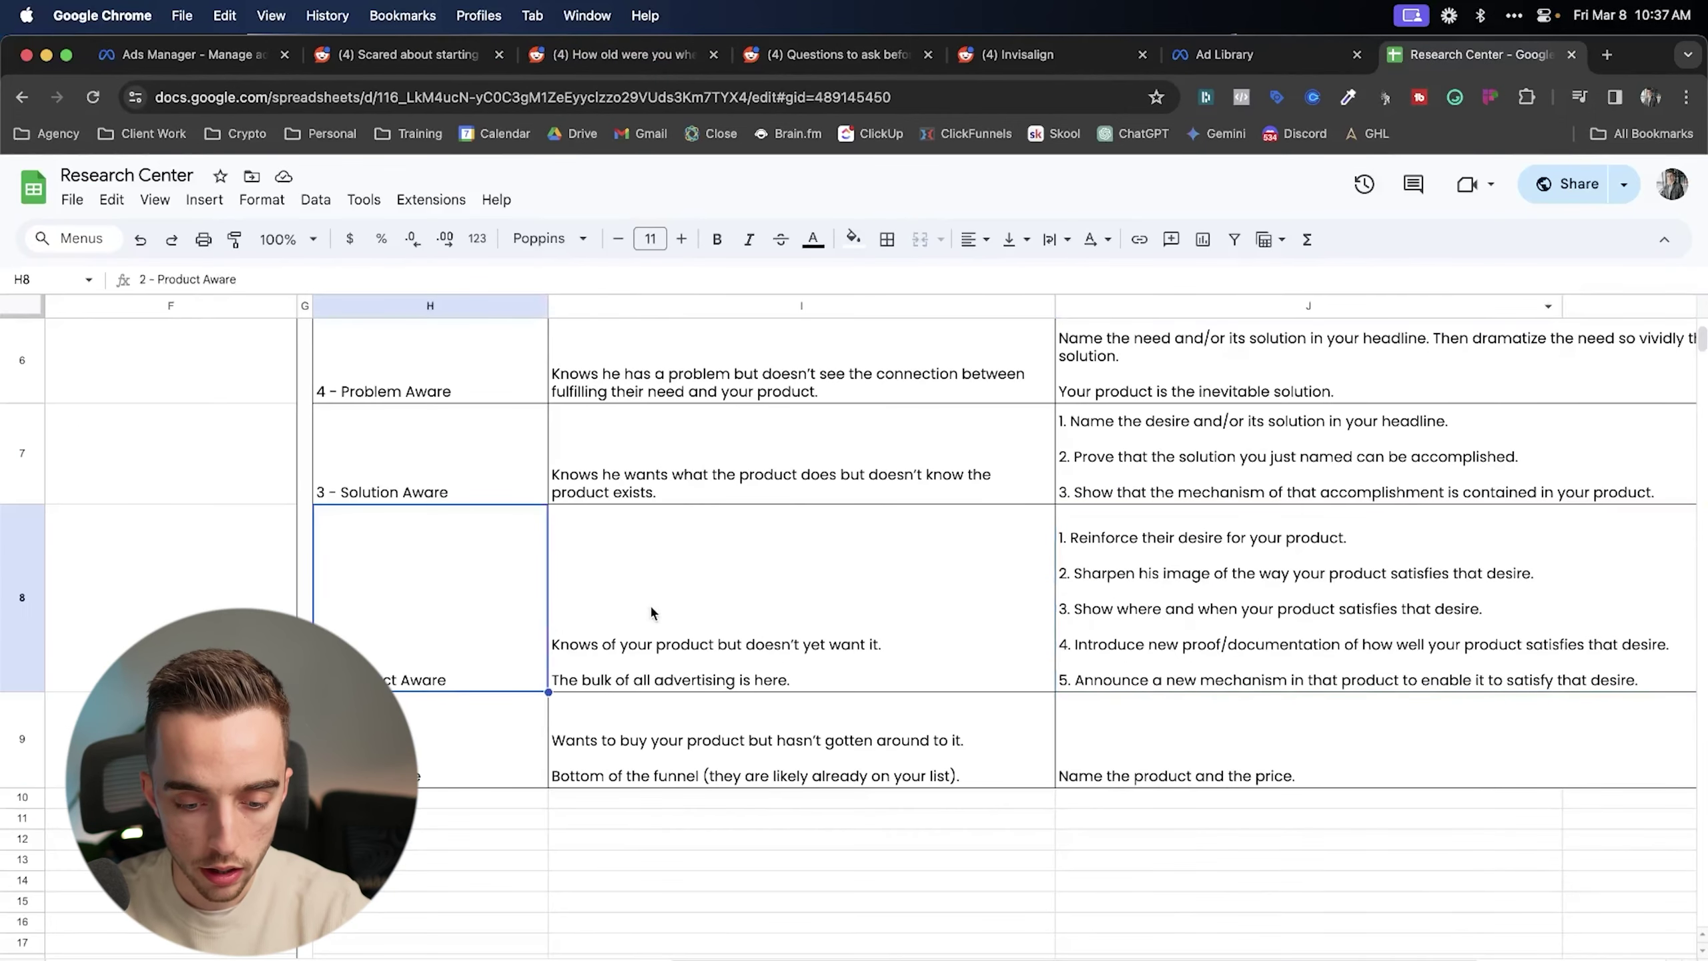
- Open the Market Sophistication sheet and select the Stage 3 cell, "Your prospects have heard it all"
click(726, 955)
scroll(1049, 801, right, 15)
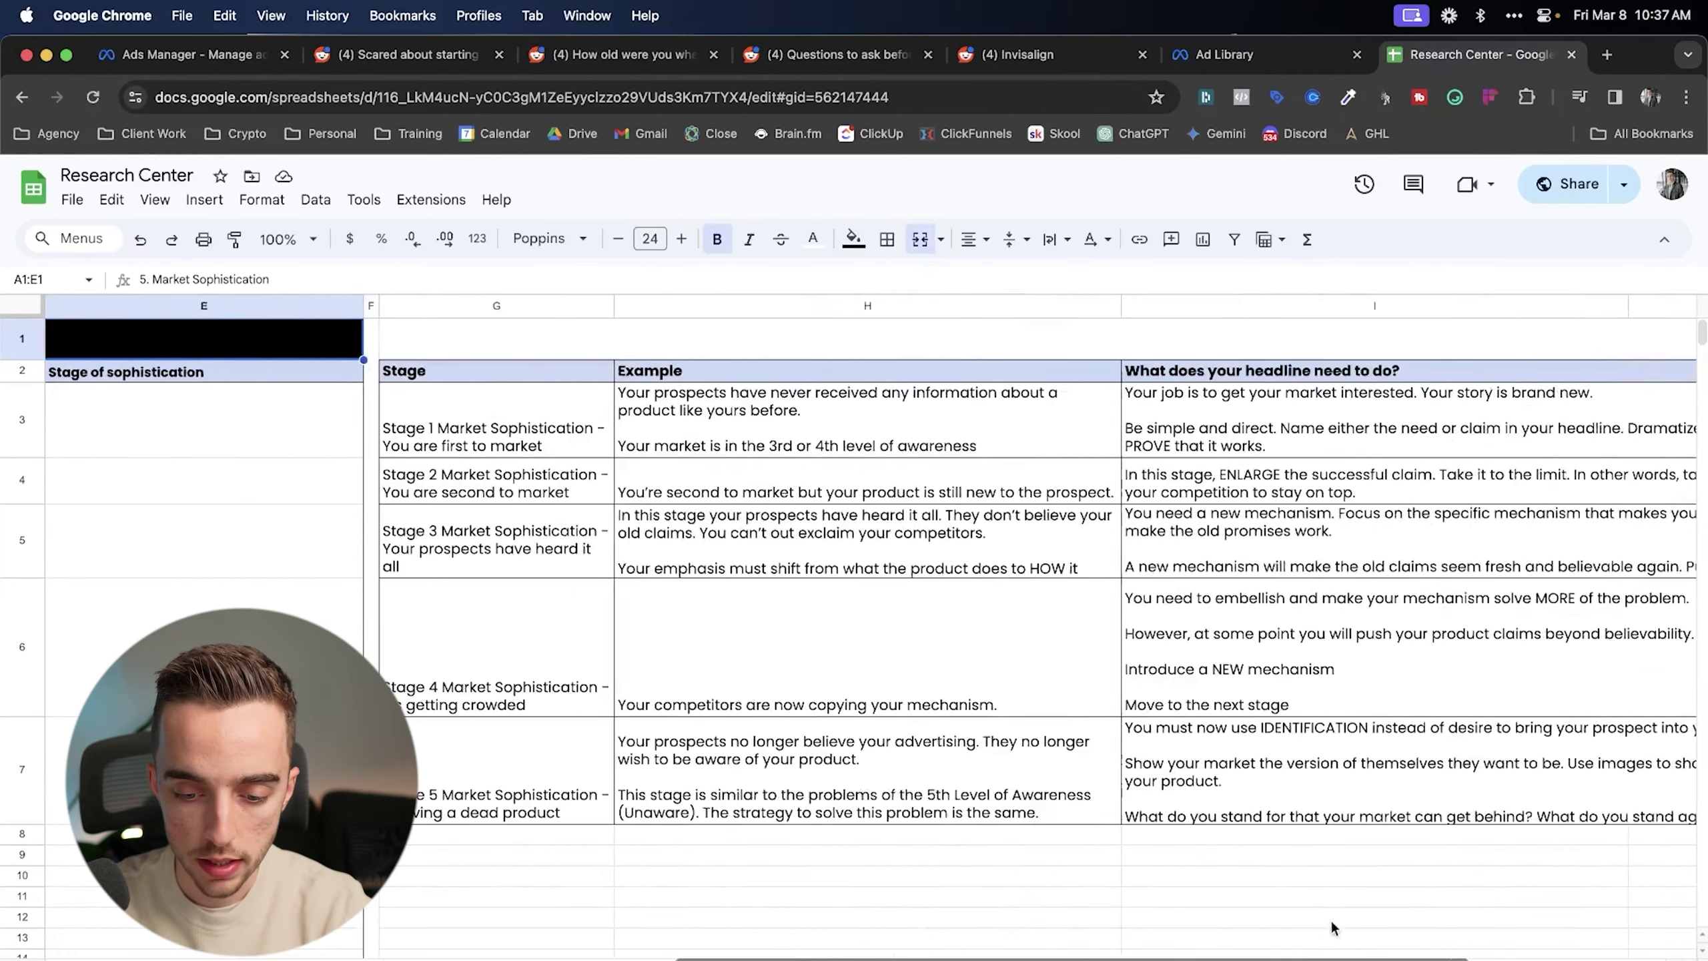
scroll(1049, 800, left, 6)
click(528, 576)
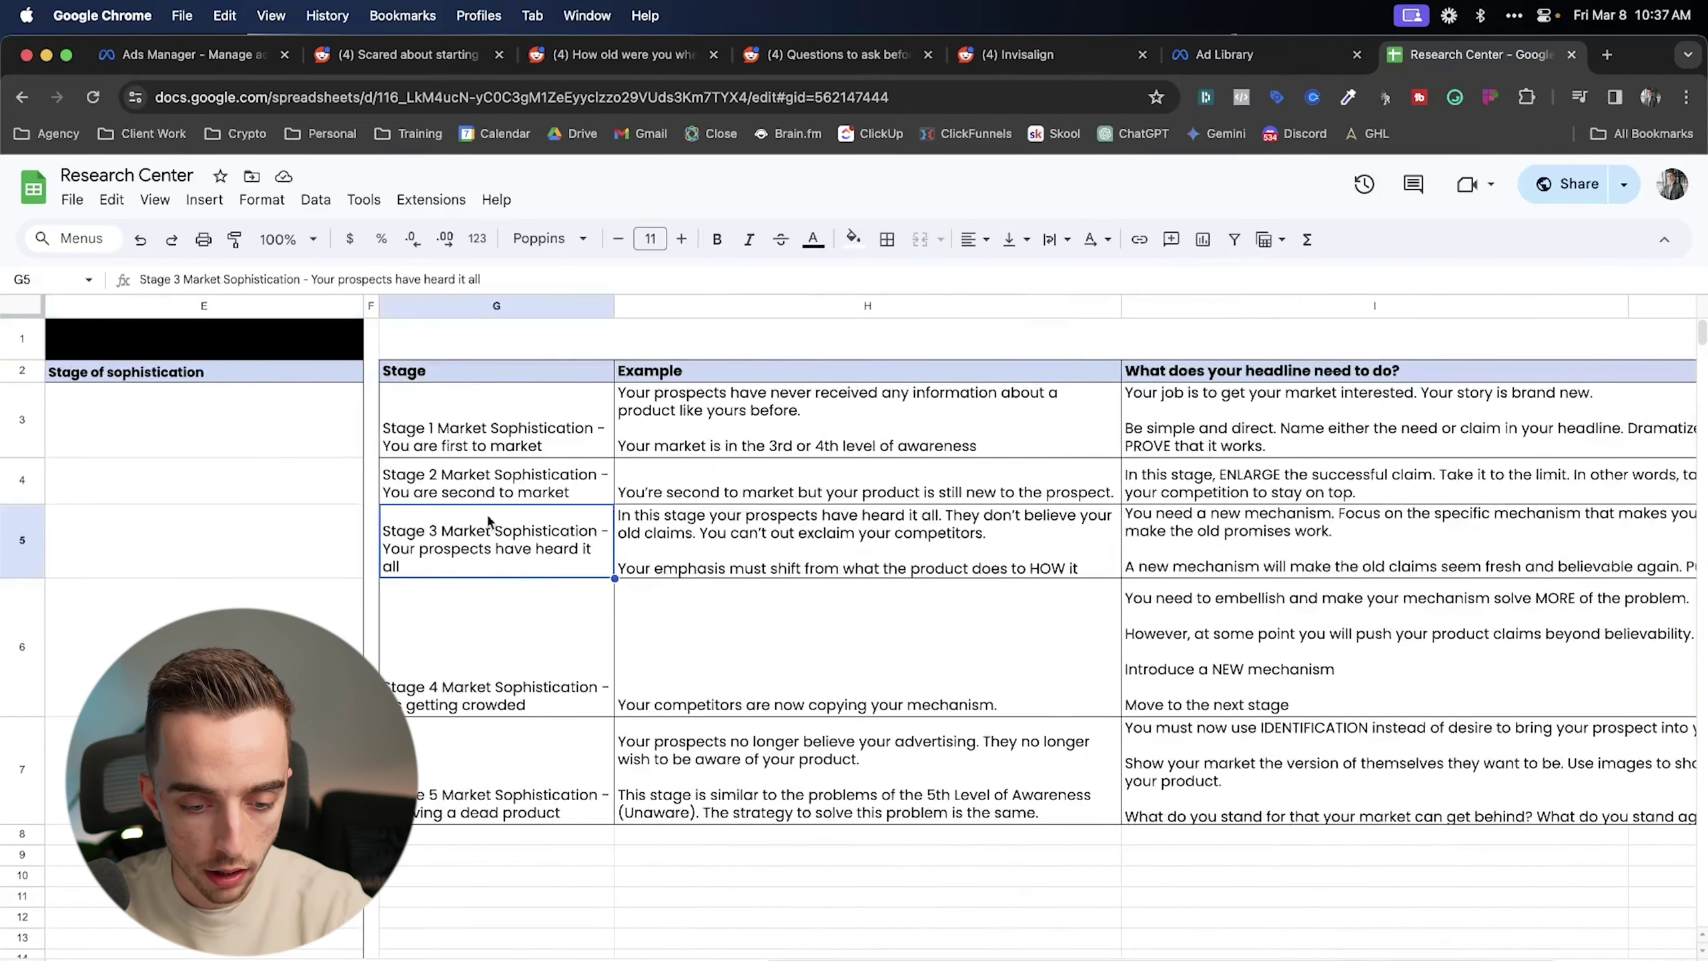
- Search Google for "invisalign new york" in a new tab and look through the sponsored and Places results
click(1607, 54)
text(invisalign new york)
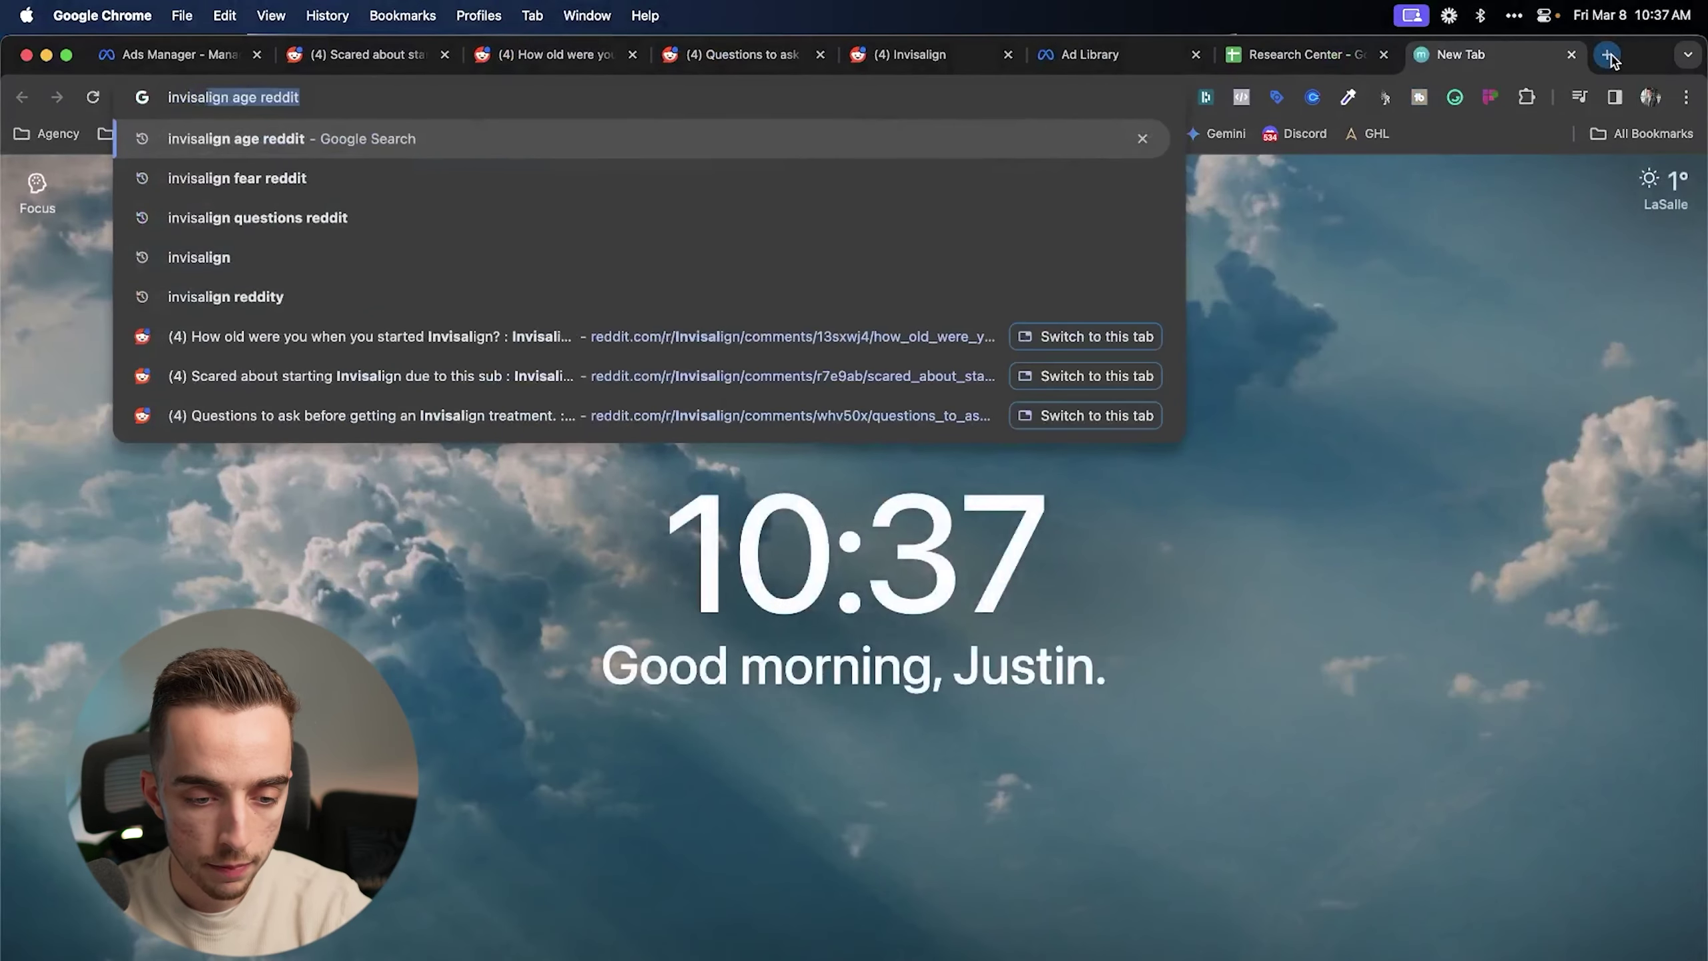
key(Return)
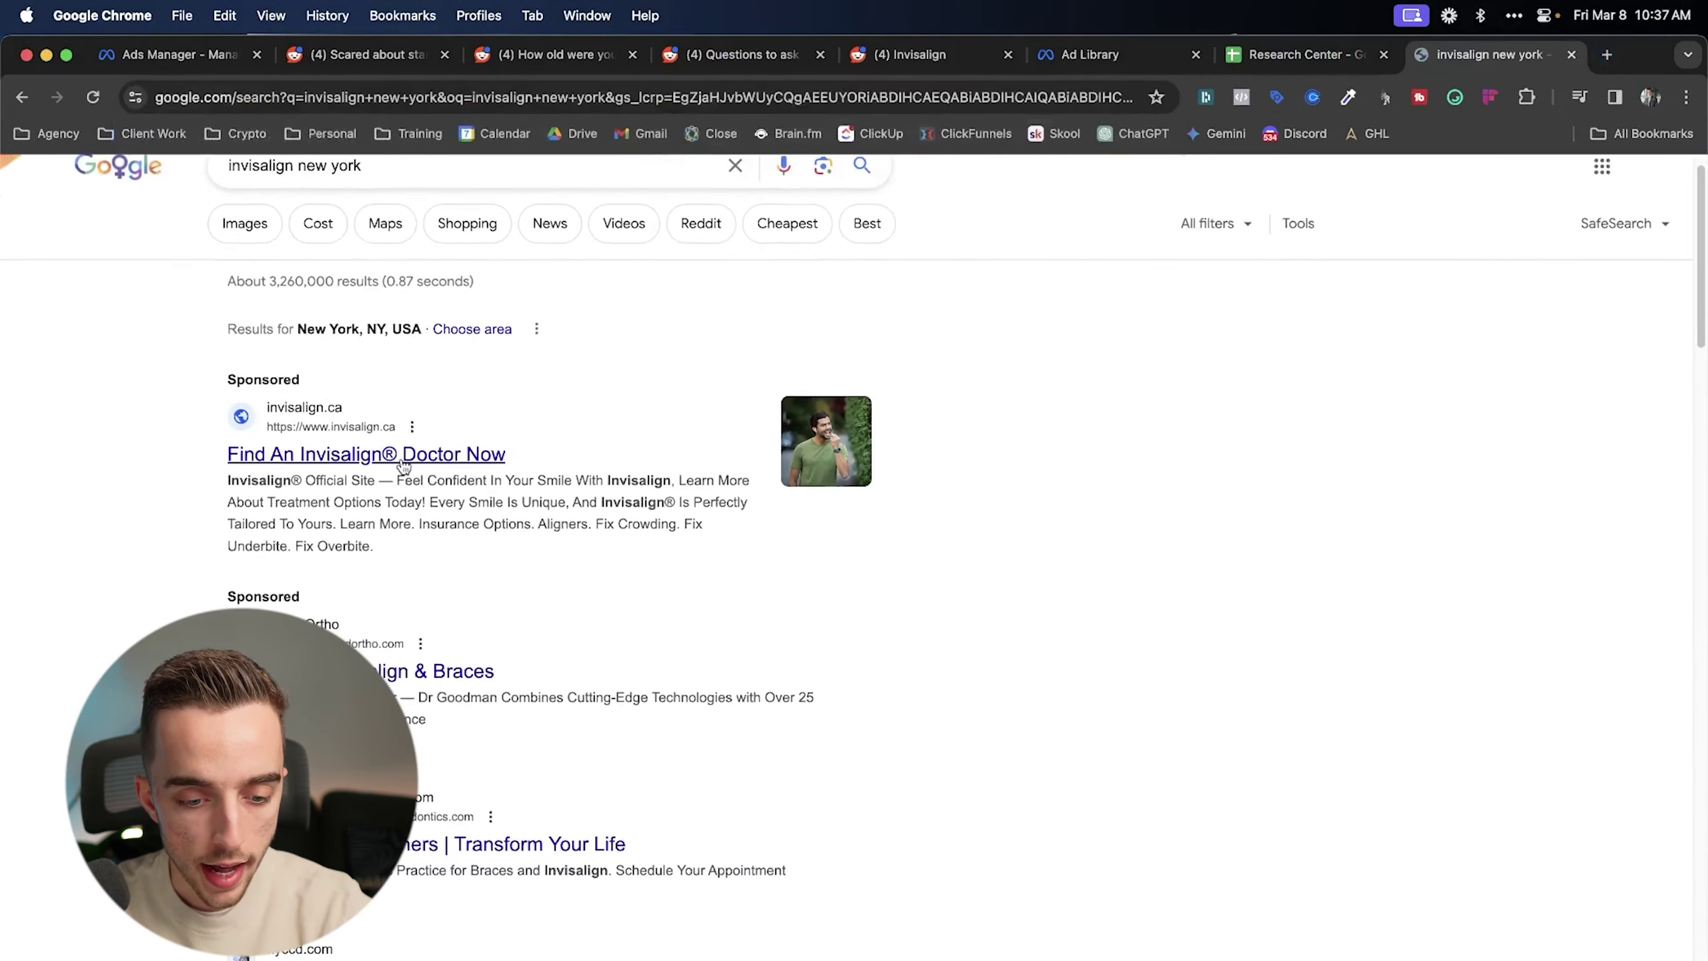
scroll(537, 437, down, 5)
scroll(565, 553, down, 3)
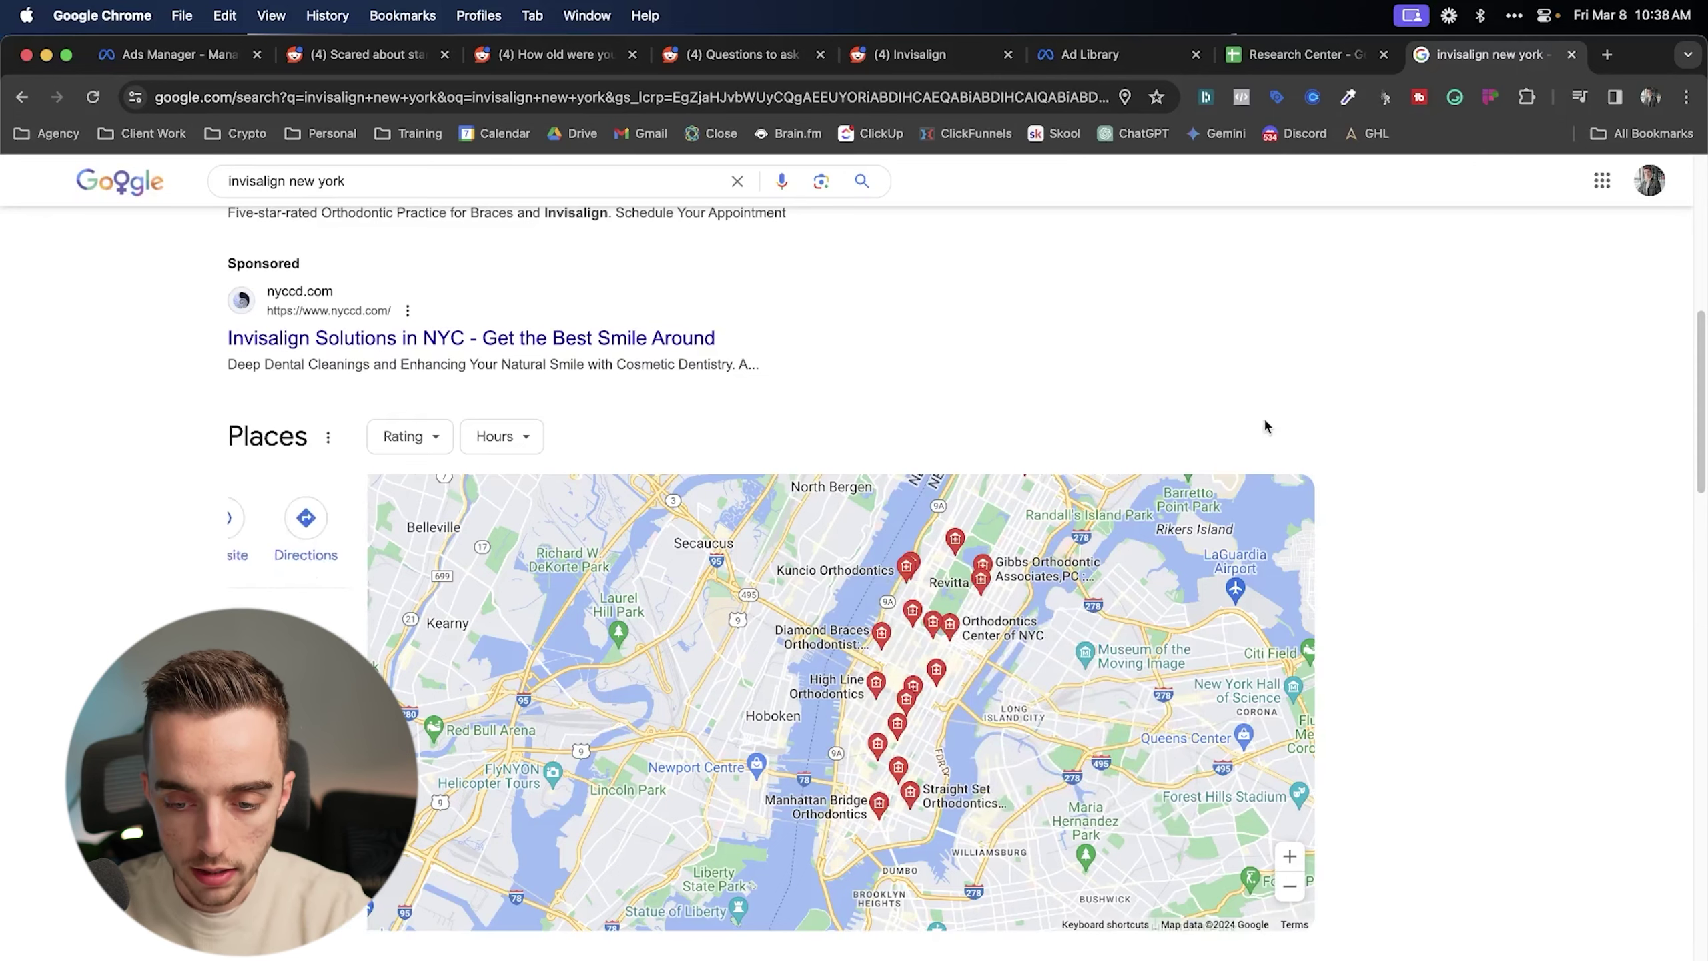
- Select the Stage 4 Market Sophistication cell in the Research Center spreadsheet and return to the Google results
click(1278, 56)
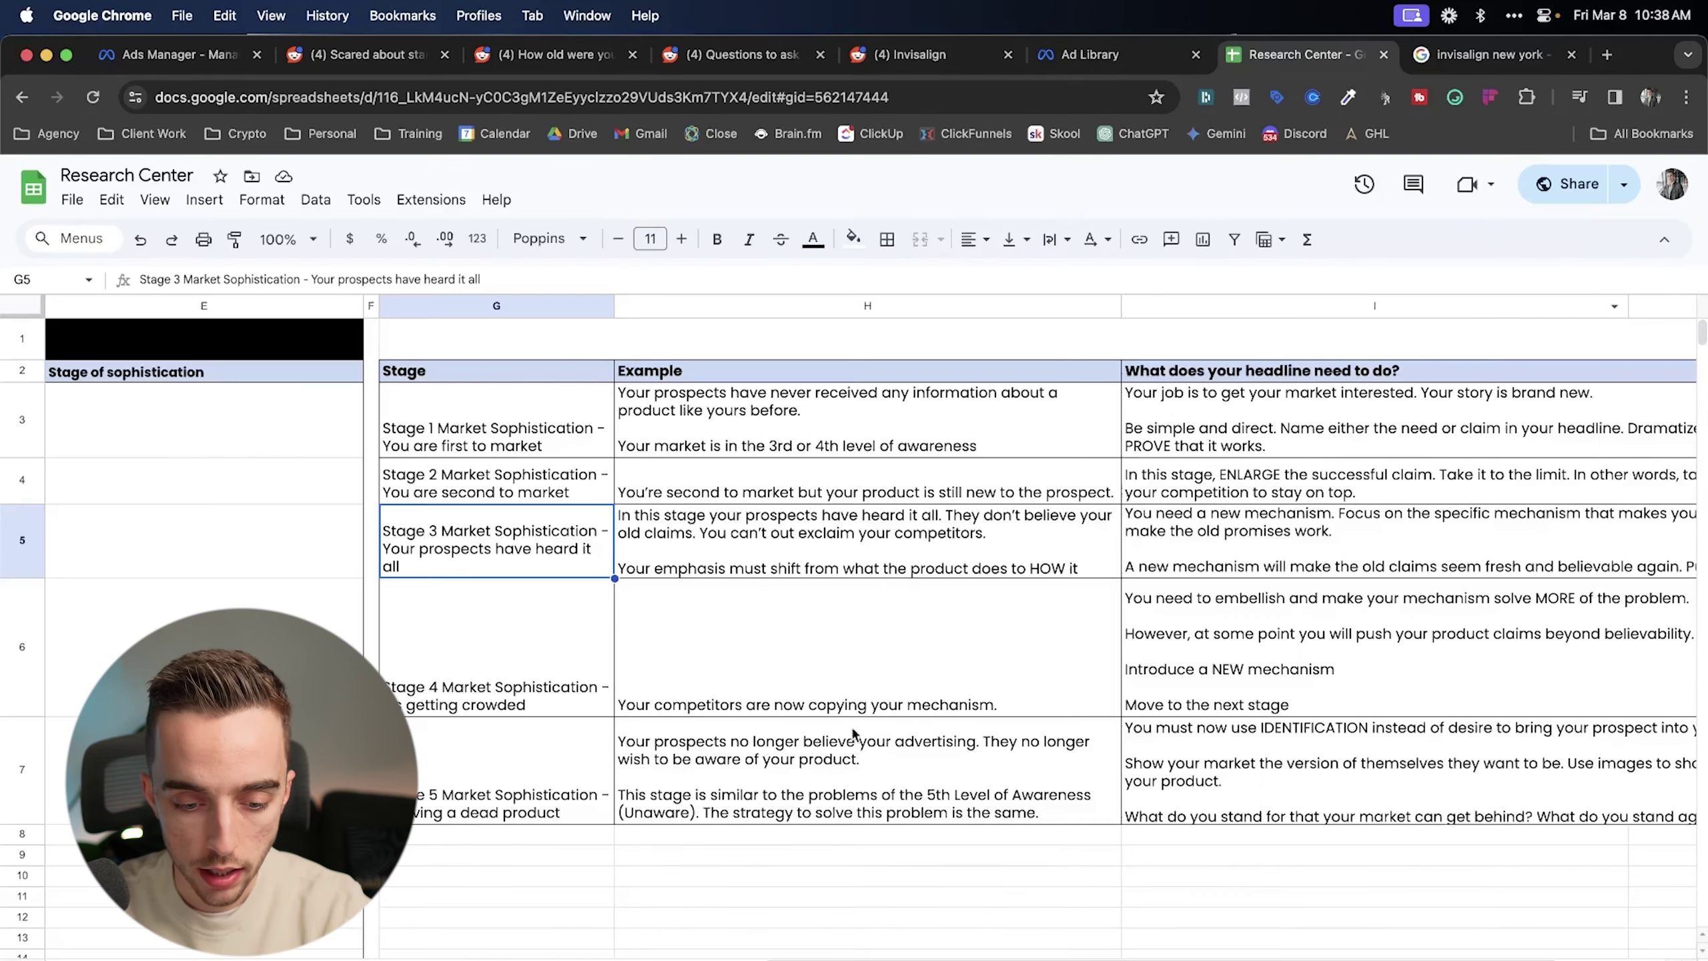
click(511, 678)
click(1486, 54)
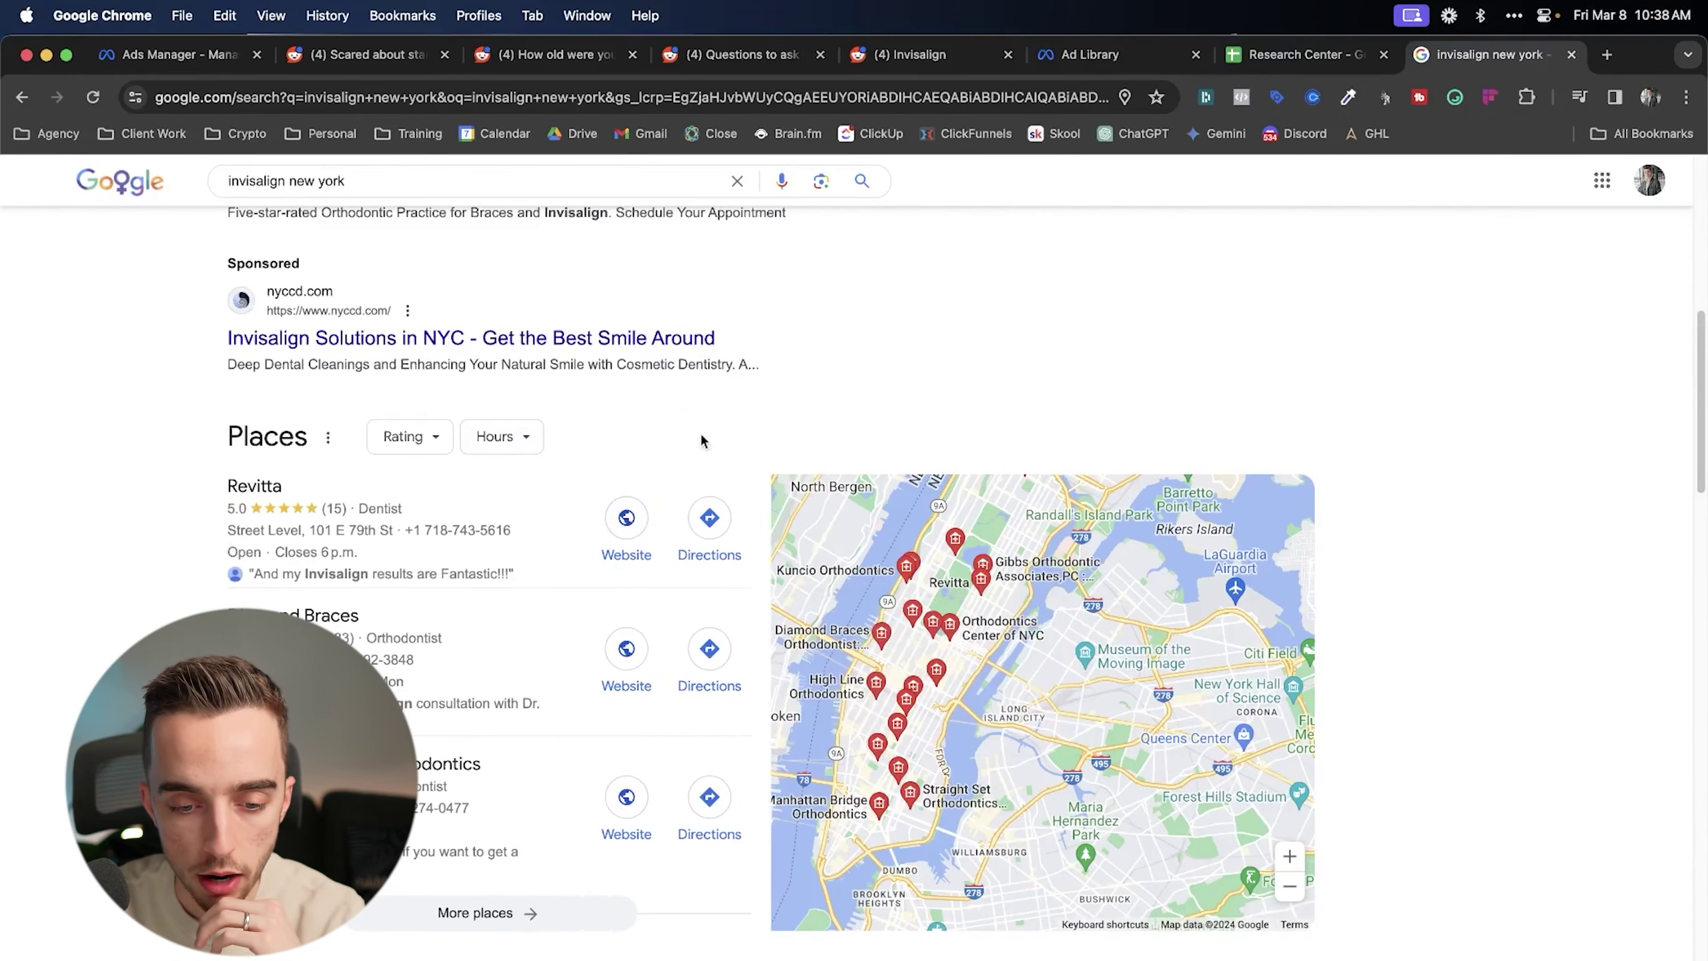
- Switch to the Meta Ad Library and examine the March 2024 "invisalign new york" ads and the number of matching results
click(1103, 55)
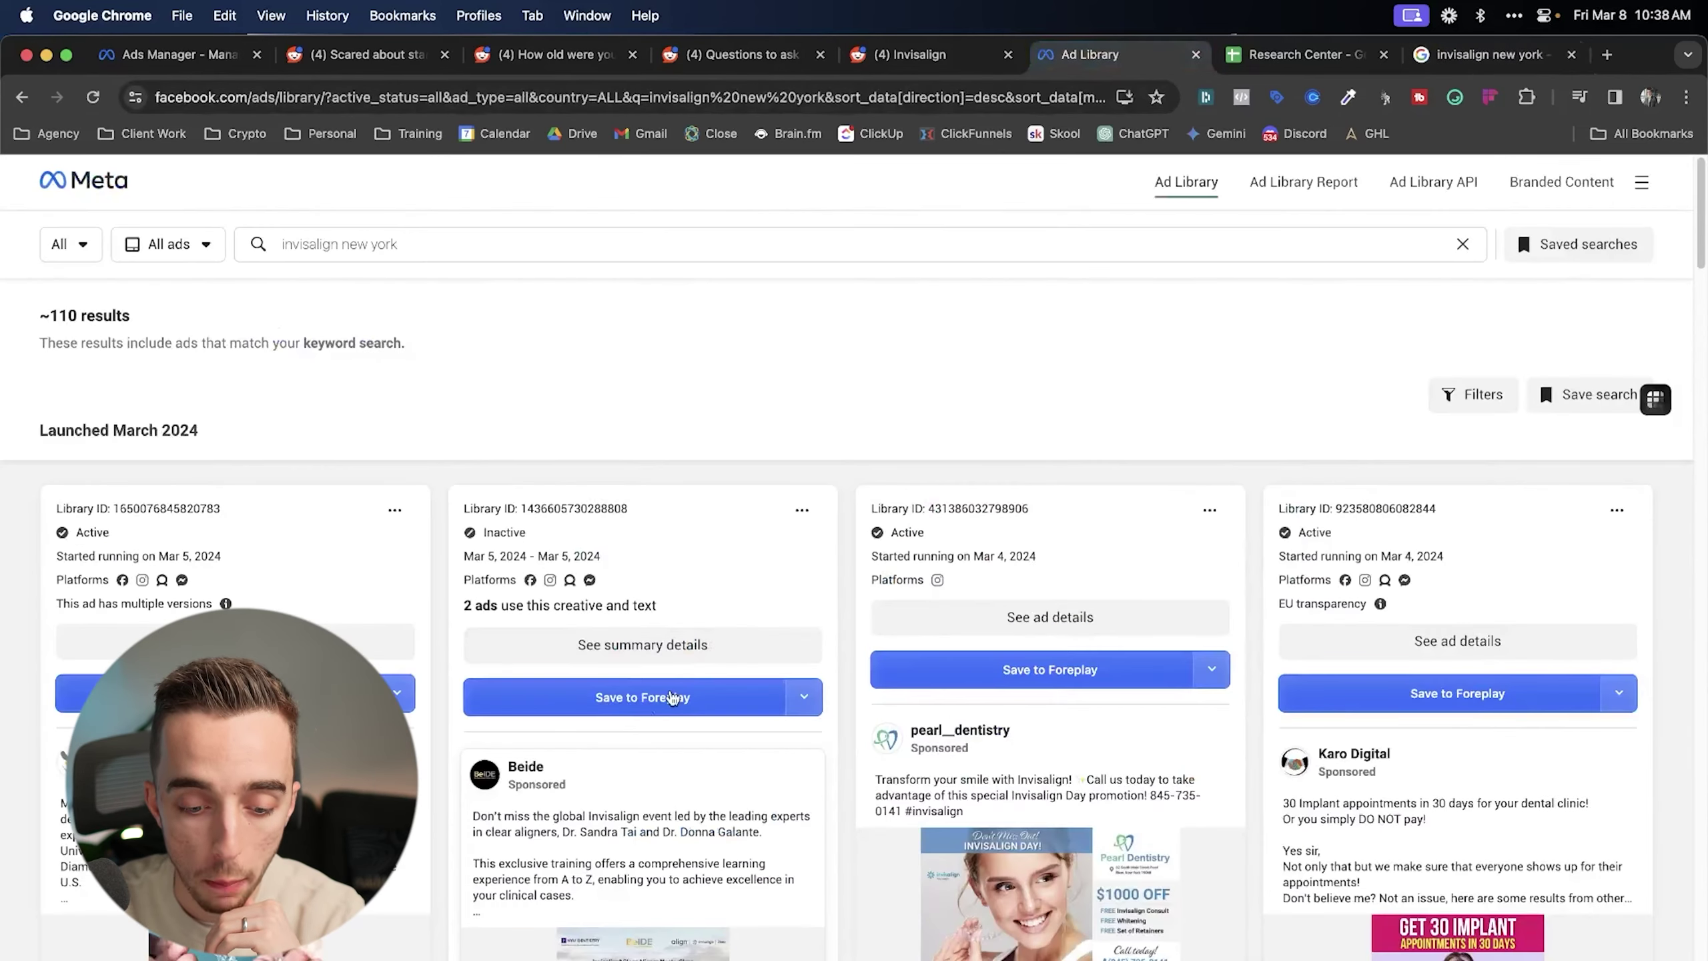
scroll(785, 468, down, 3)
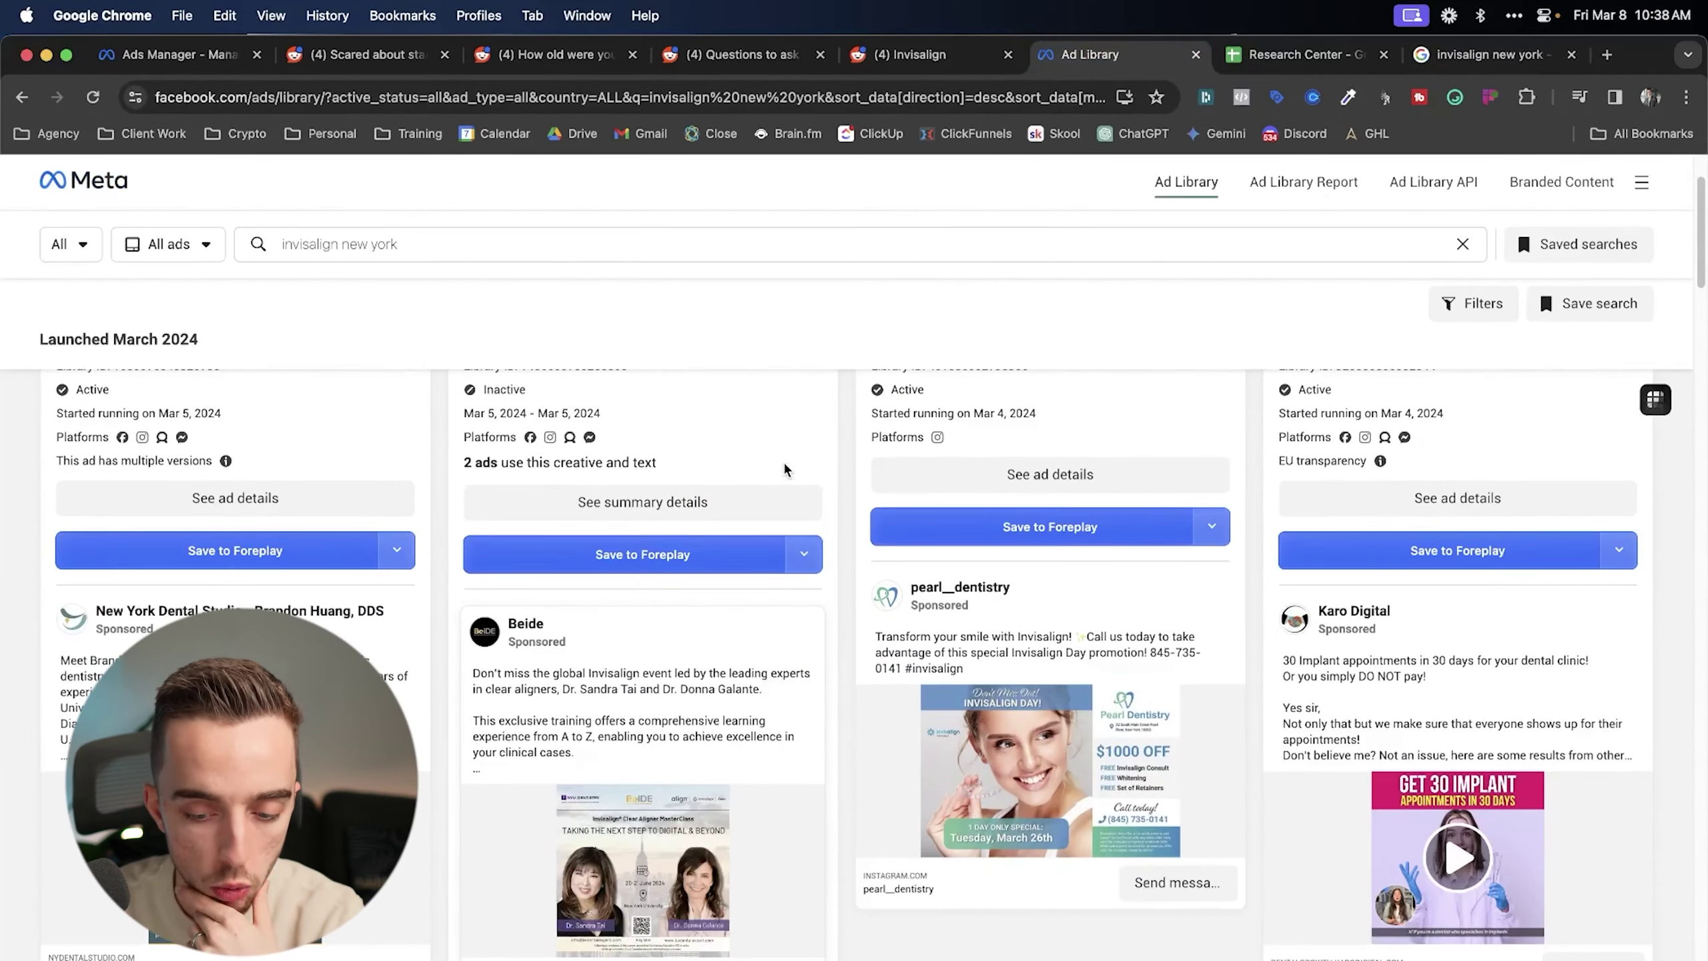
scroll(403, 578, up, 3)
scroll(438, 591, down, 4)
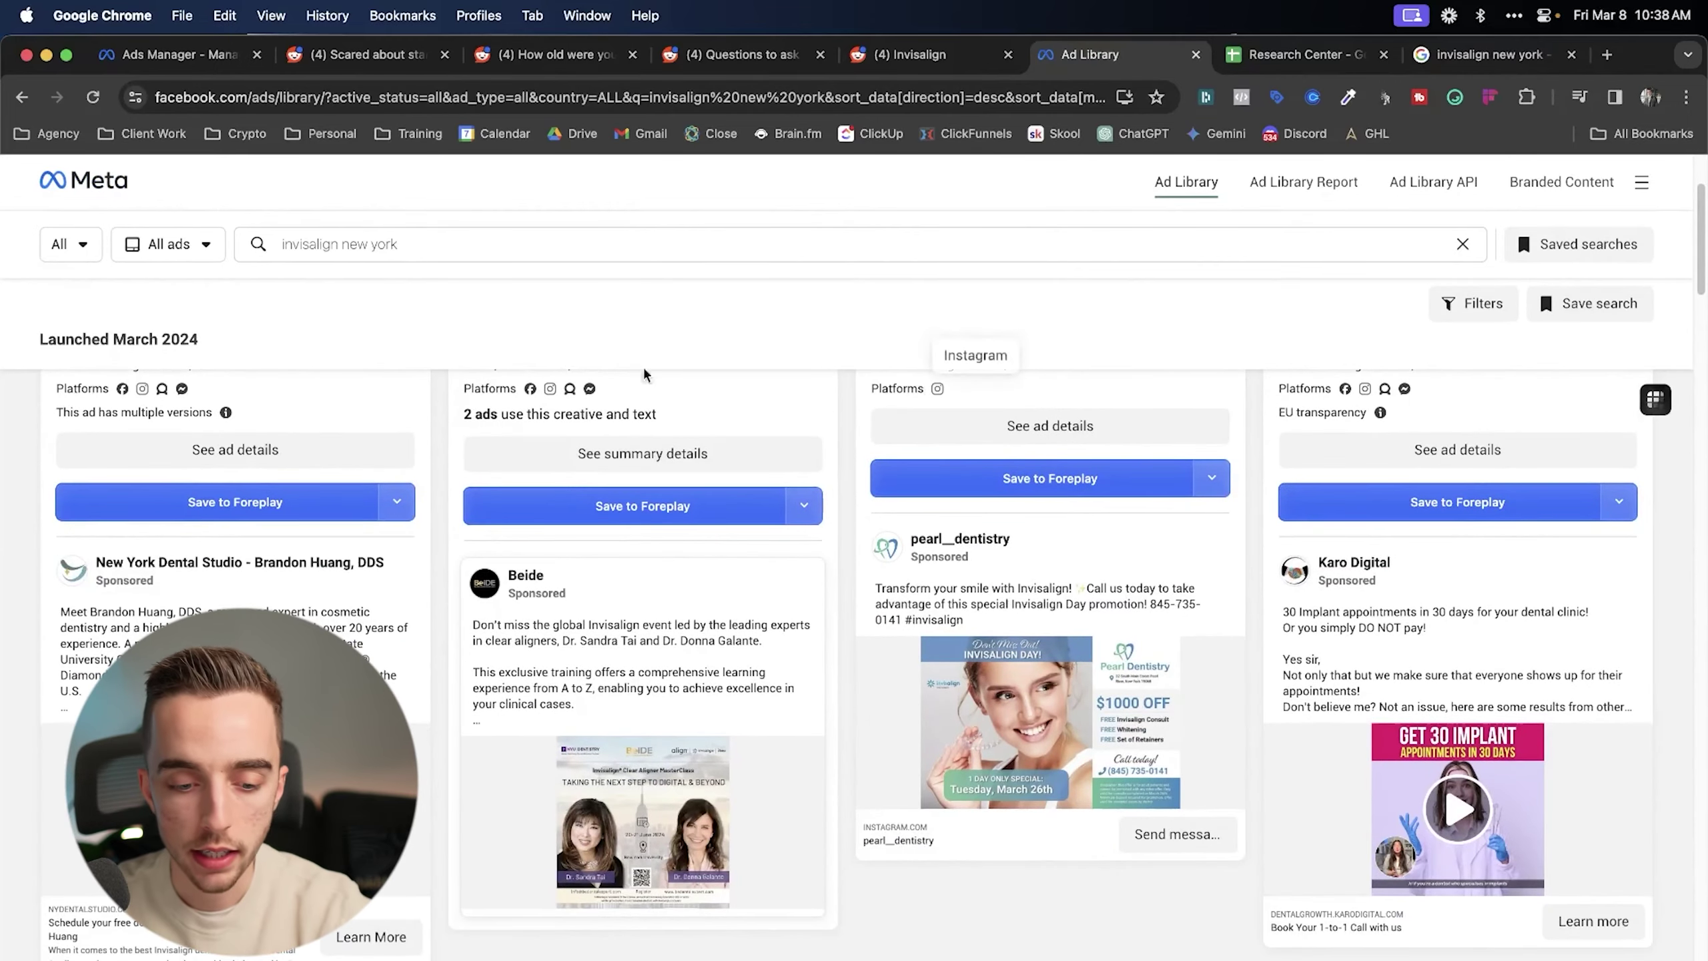
scroll(368, 548, up, 3)
scroll(430, 446, down, 2)
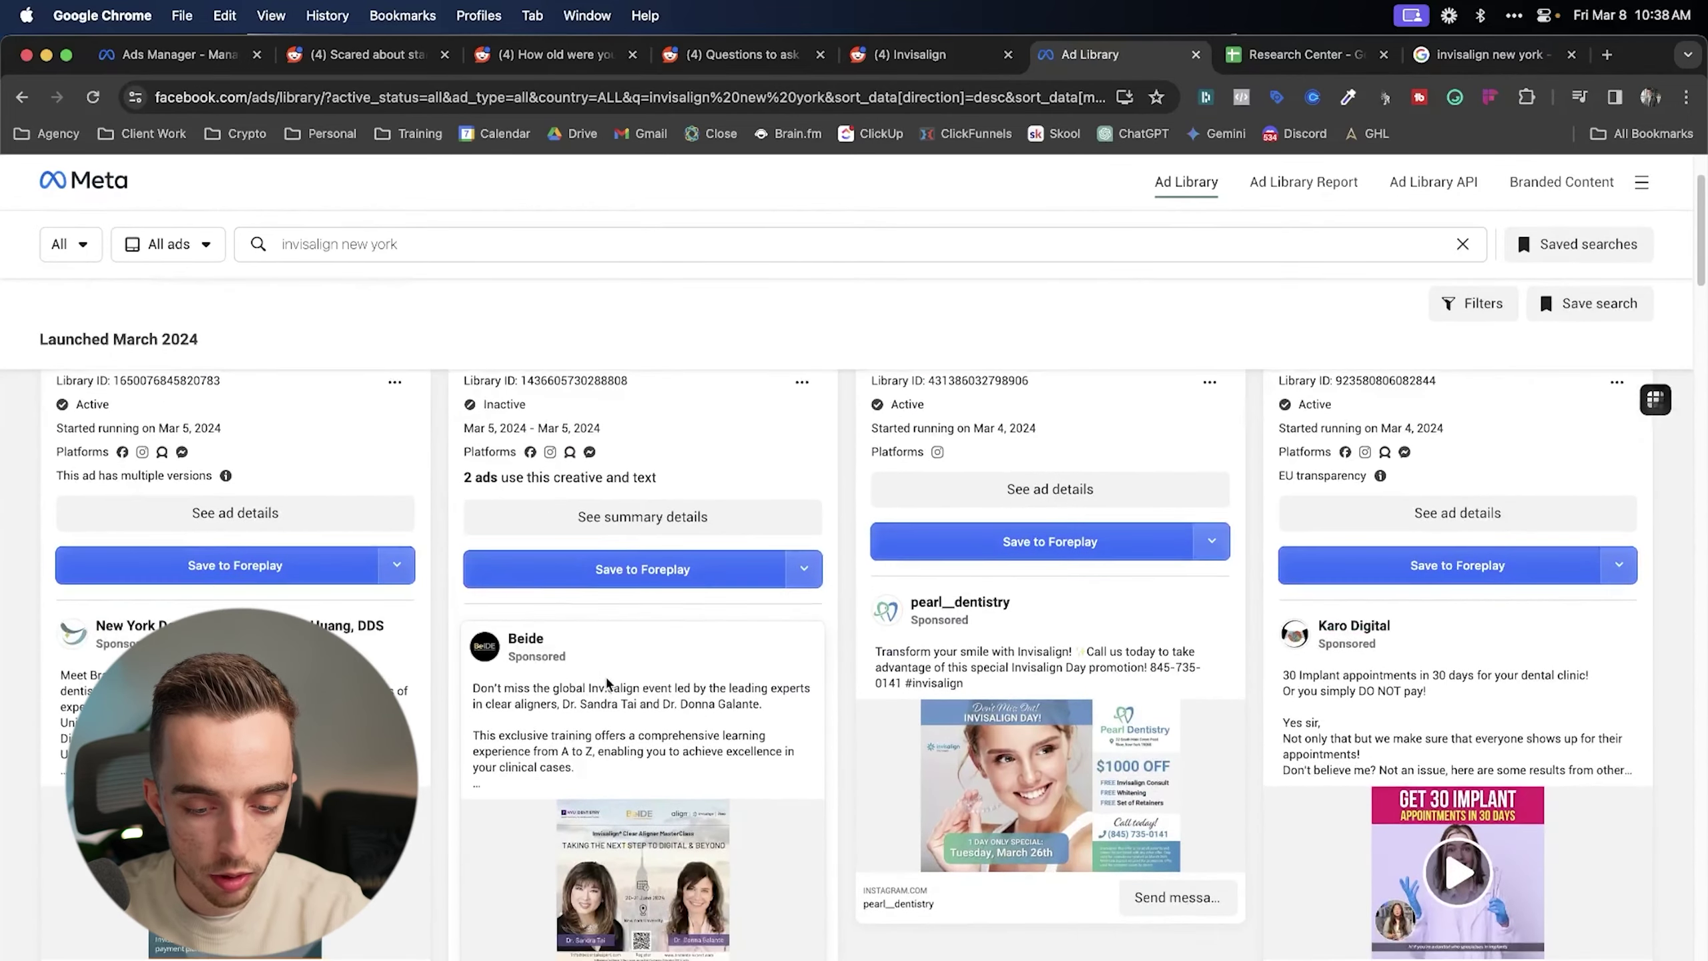
scroll(505, 504, up, 2)
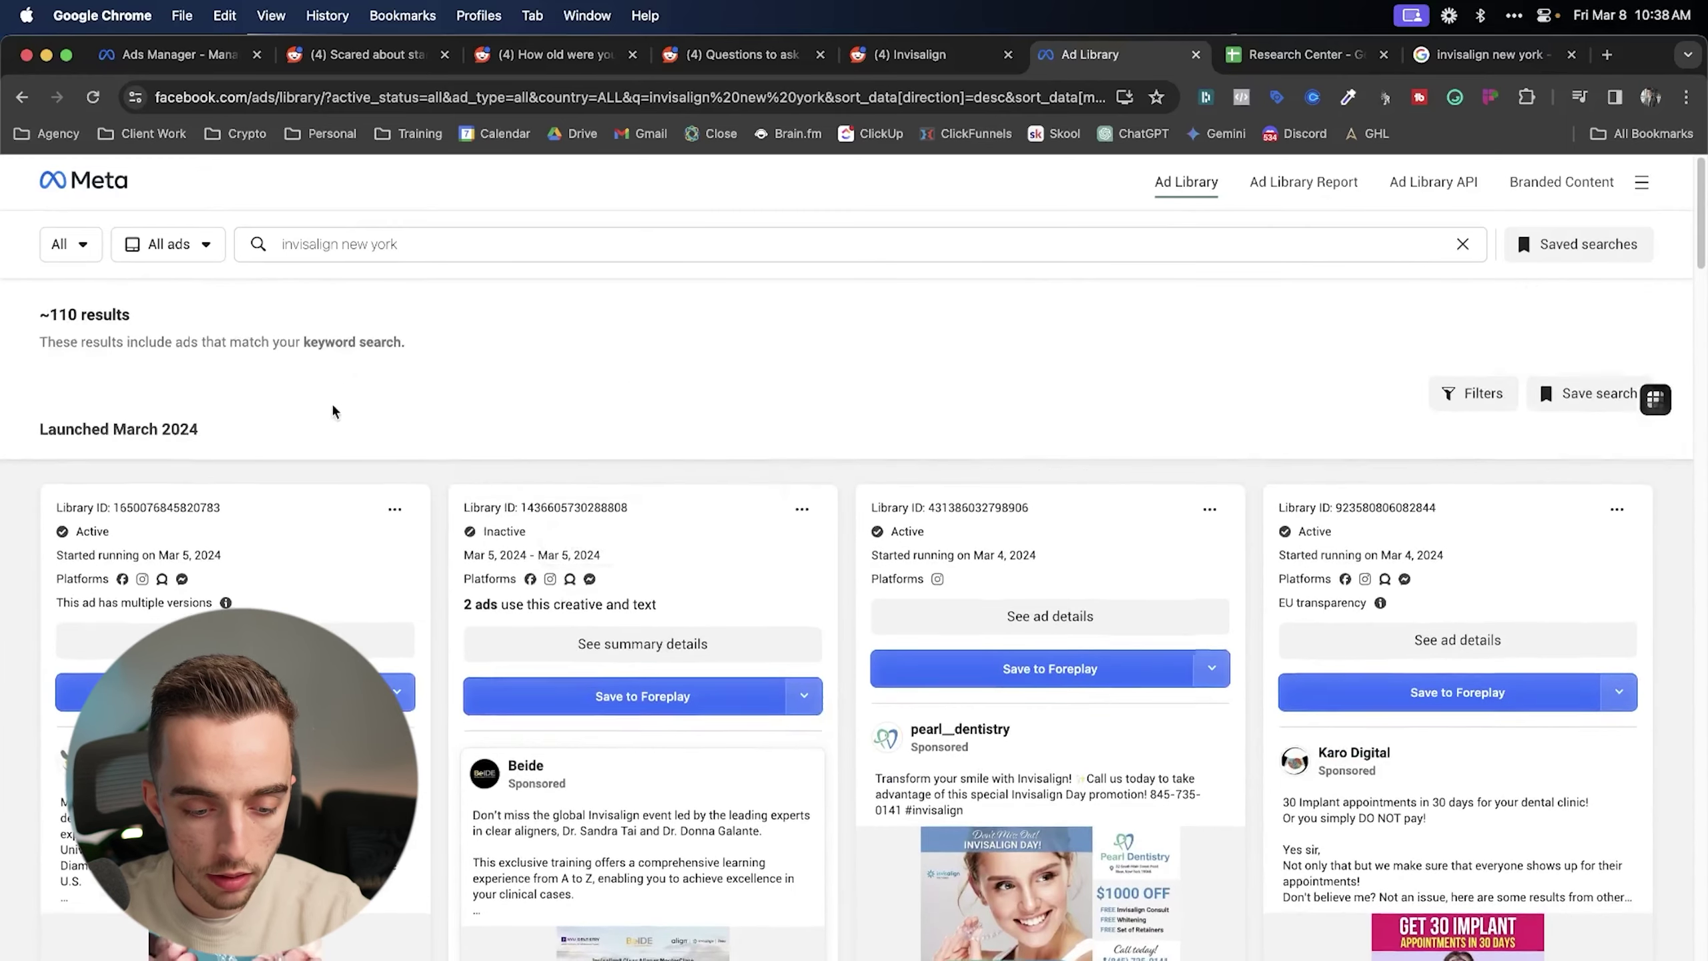
scroll(404, 471, down, 3)
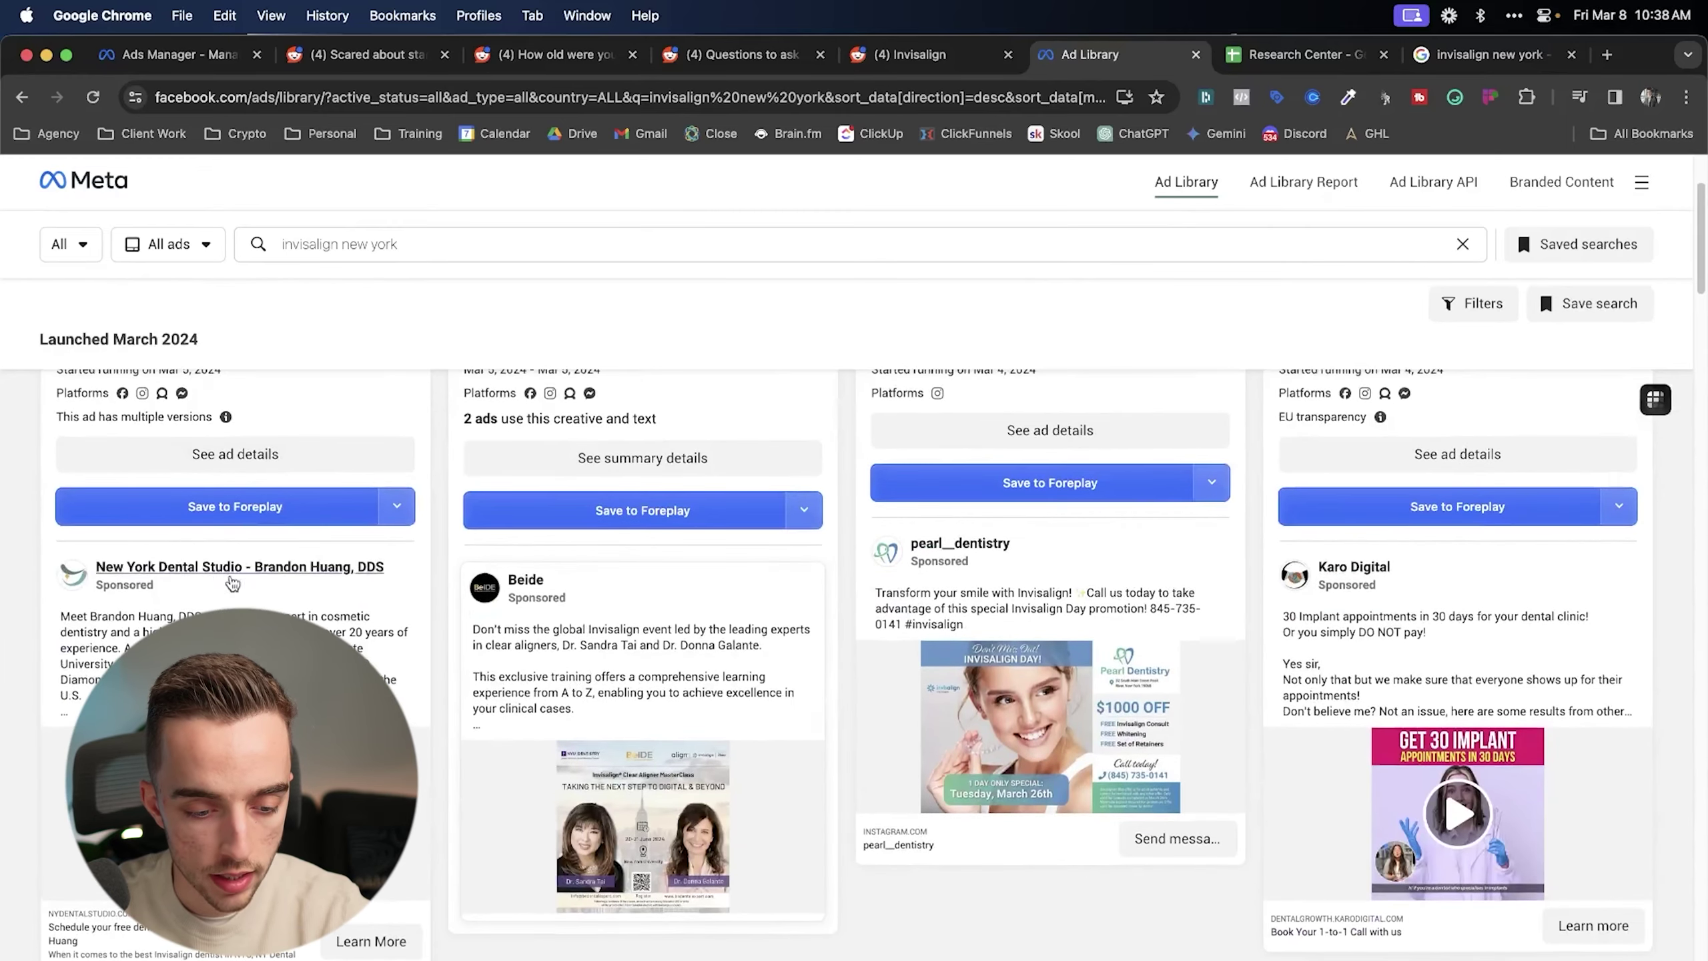
scroll(316, 517, up, 3)
triple_click(130, 318)
click(465, 420)
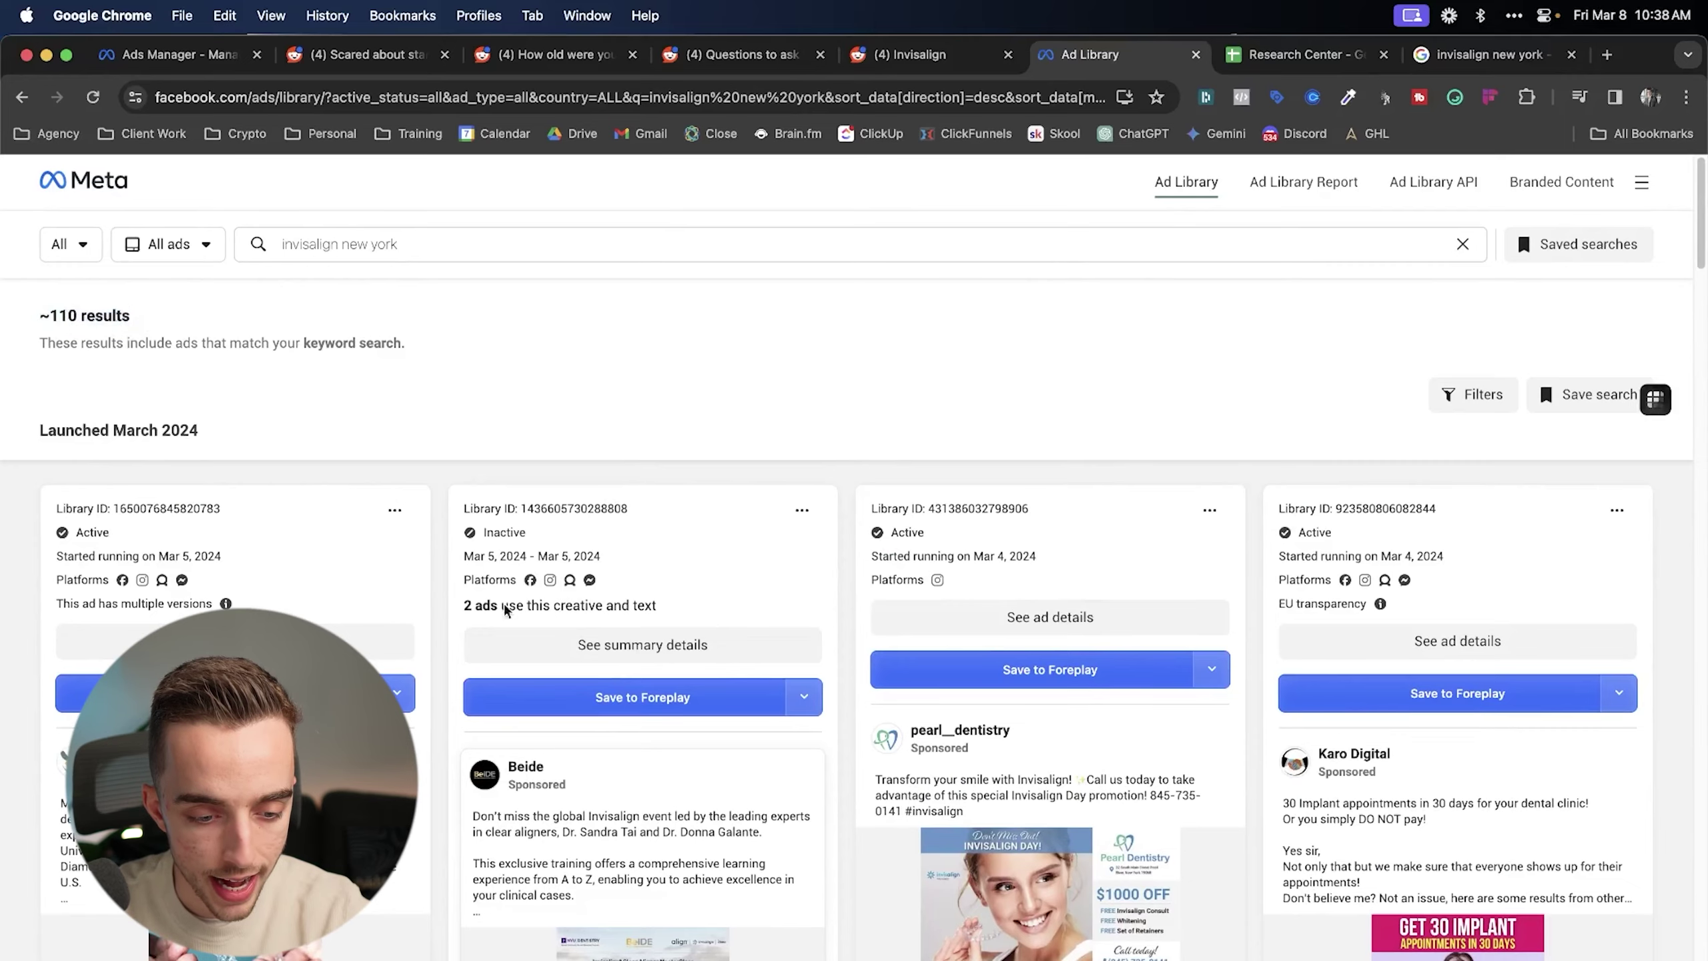
- Expand the first Park Avenue Orthodontics ad from February 2024, highlight its "mom and dads in New York" opening, and read the offer
scroll(507, 648, down, 15)
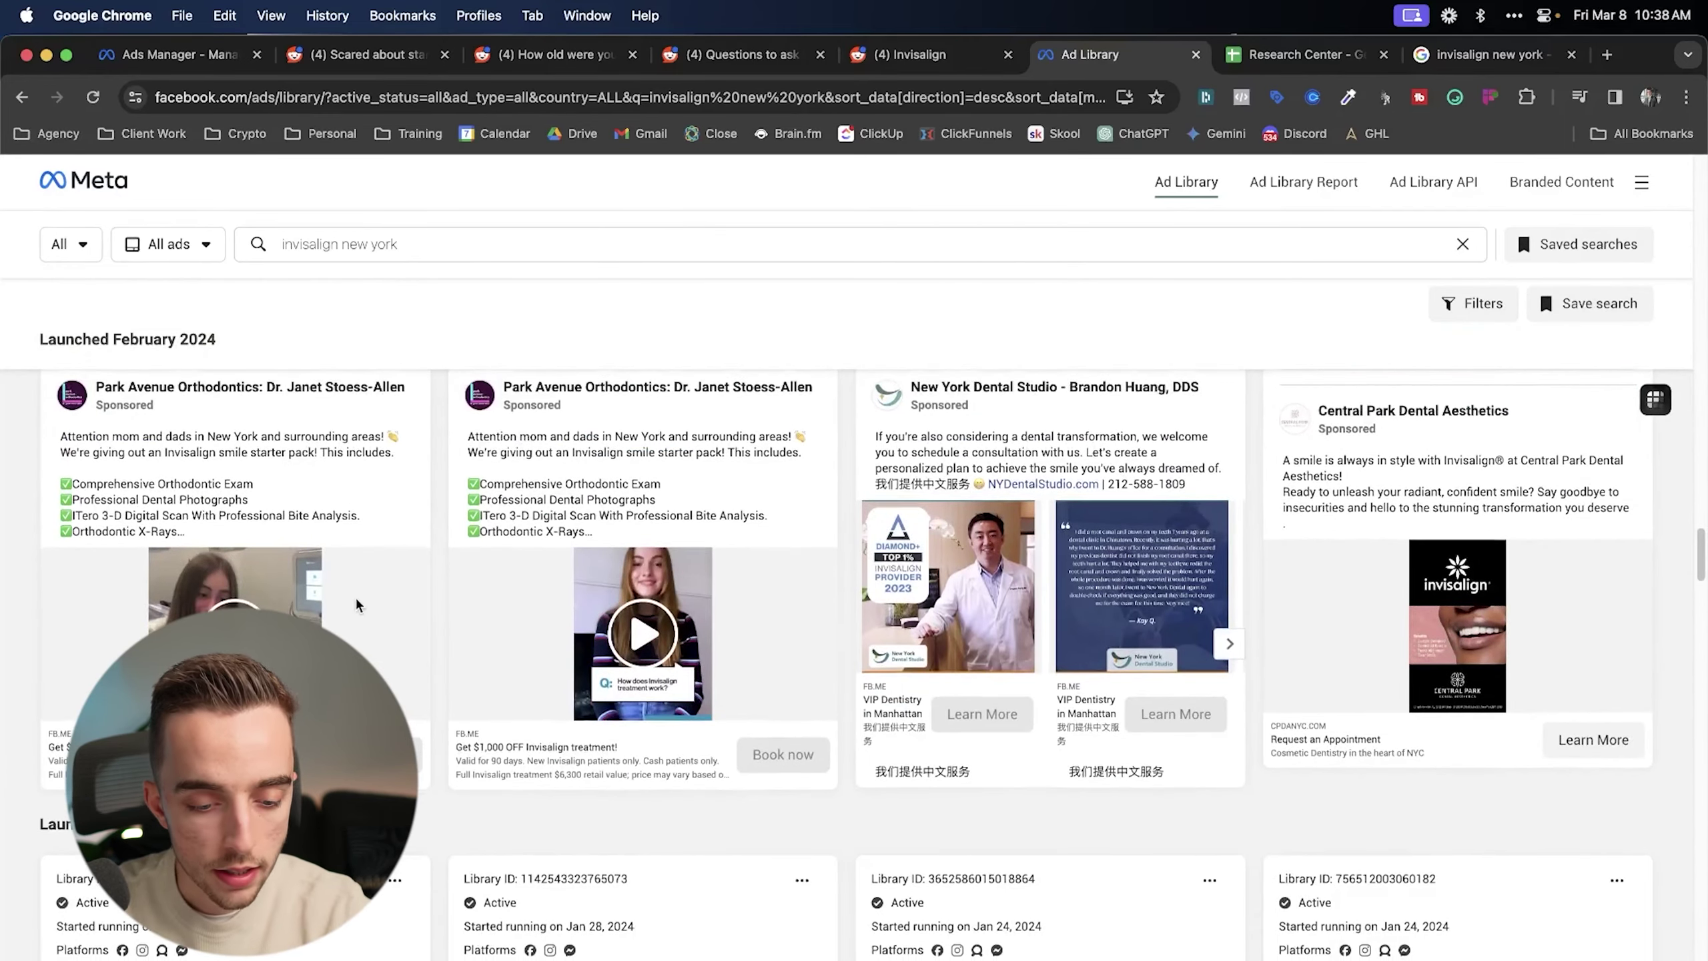
click(265, 553)
scroll(266, 553, down, 1)
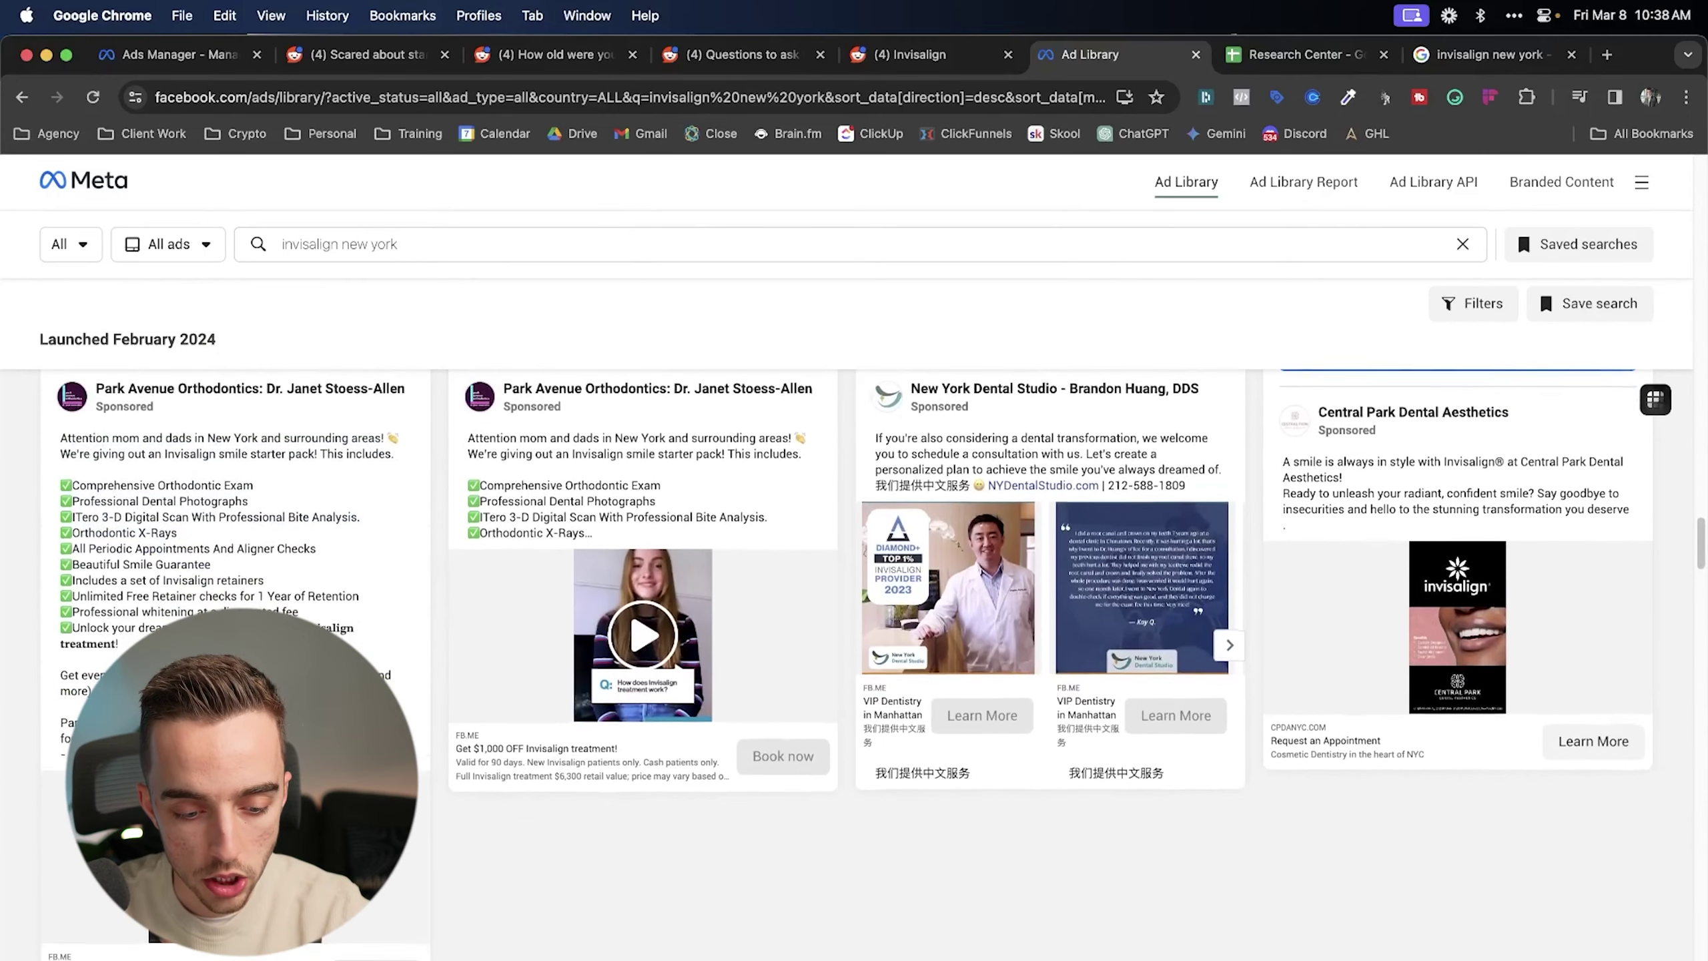
drag(82, 437, 397, 445)
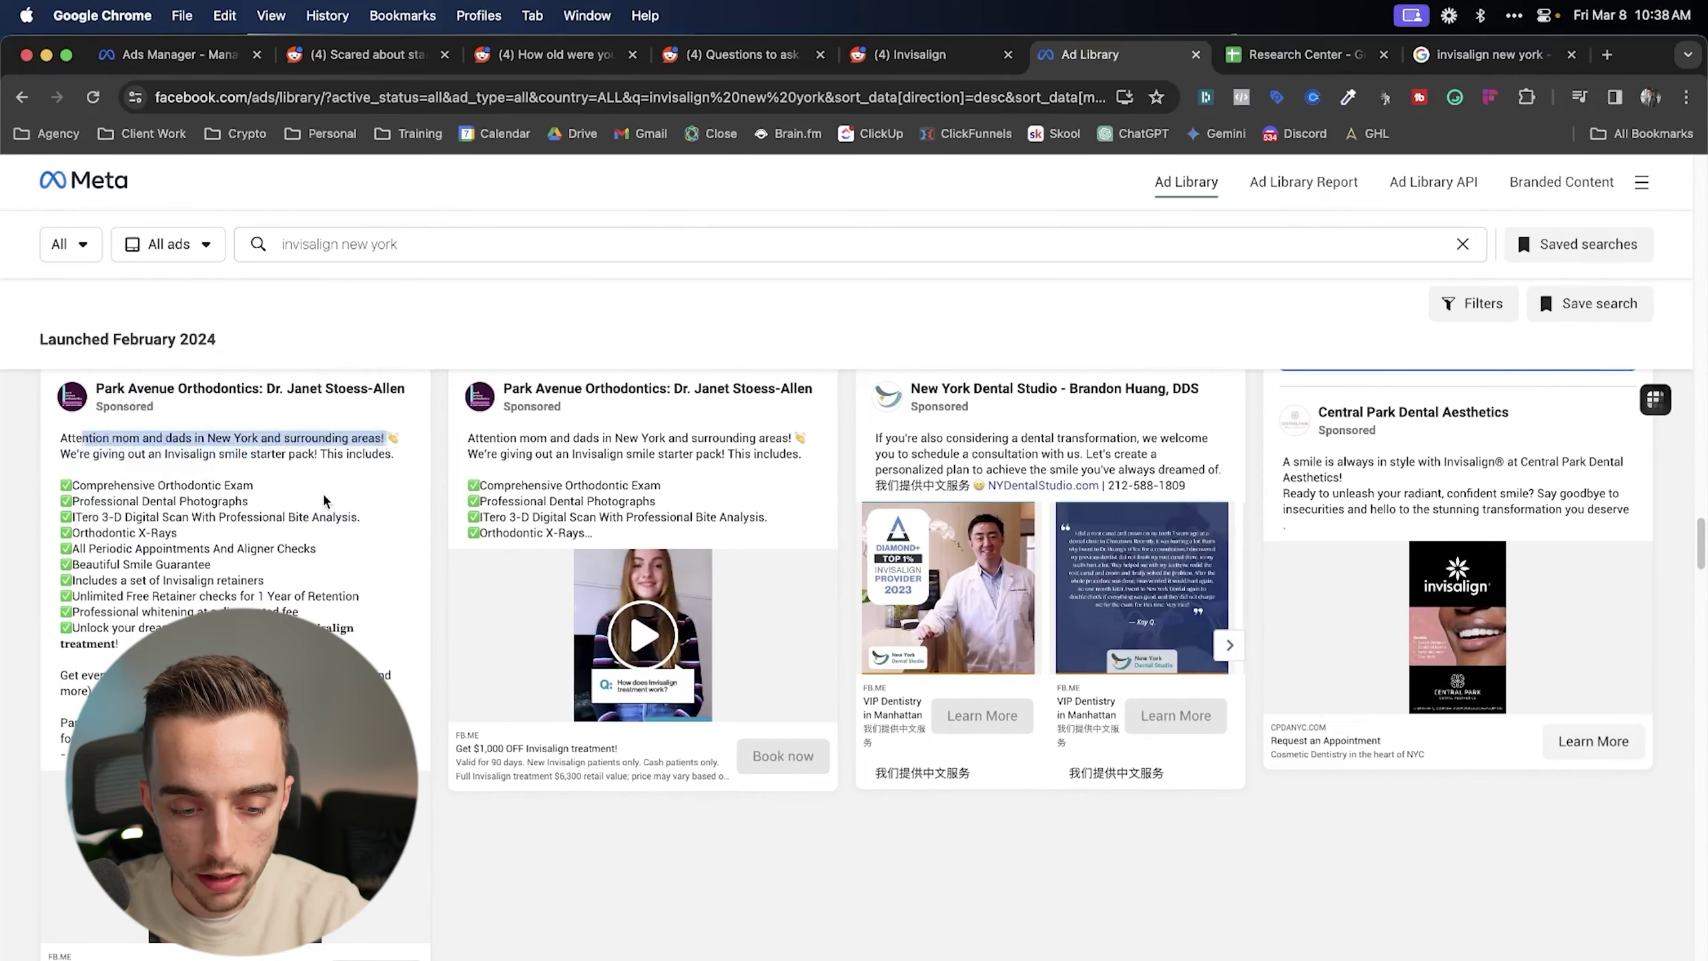
click(152, 627)
scroll(152, 628, down, 1)
scroll(846, 664, down, 1)
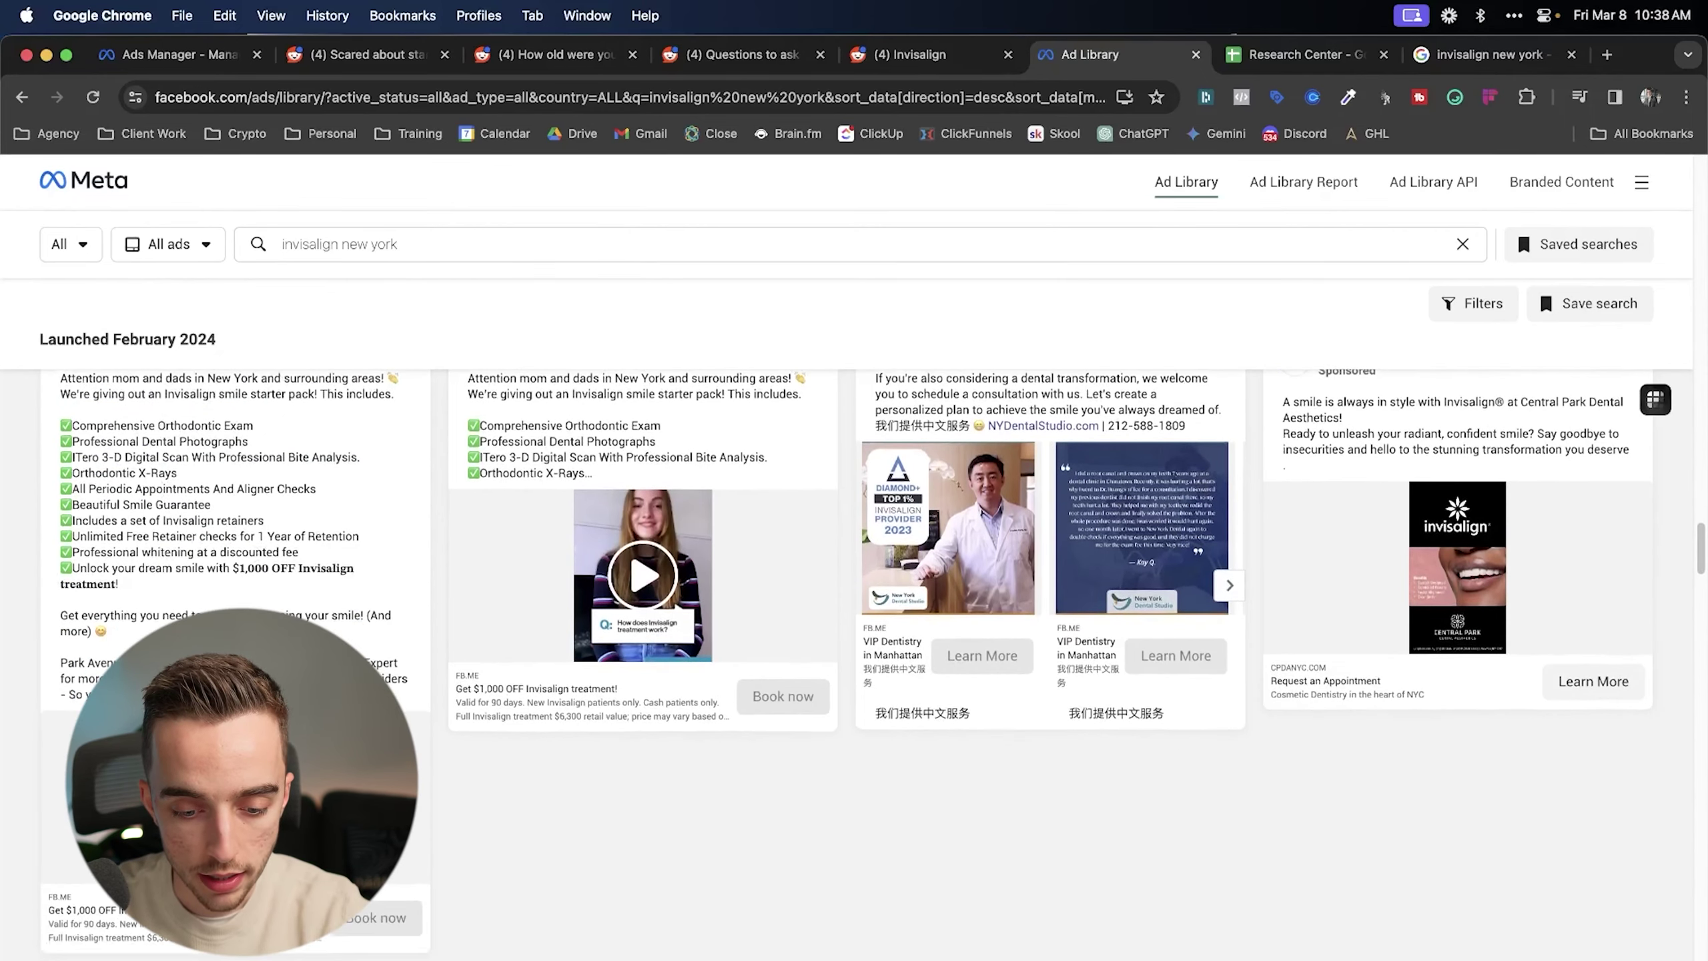
- Browse the January 2024 ads, comparing the Hudson Dental Center and New York Center for Cosmetic Dentistry claims and creatives
scroll(402, 592, down, 10)
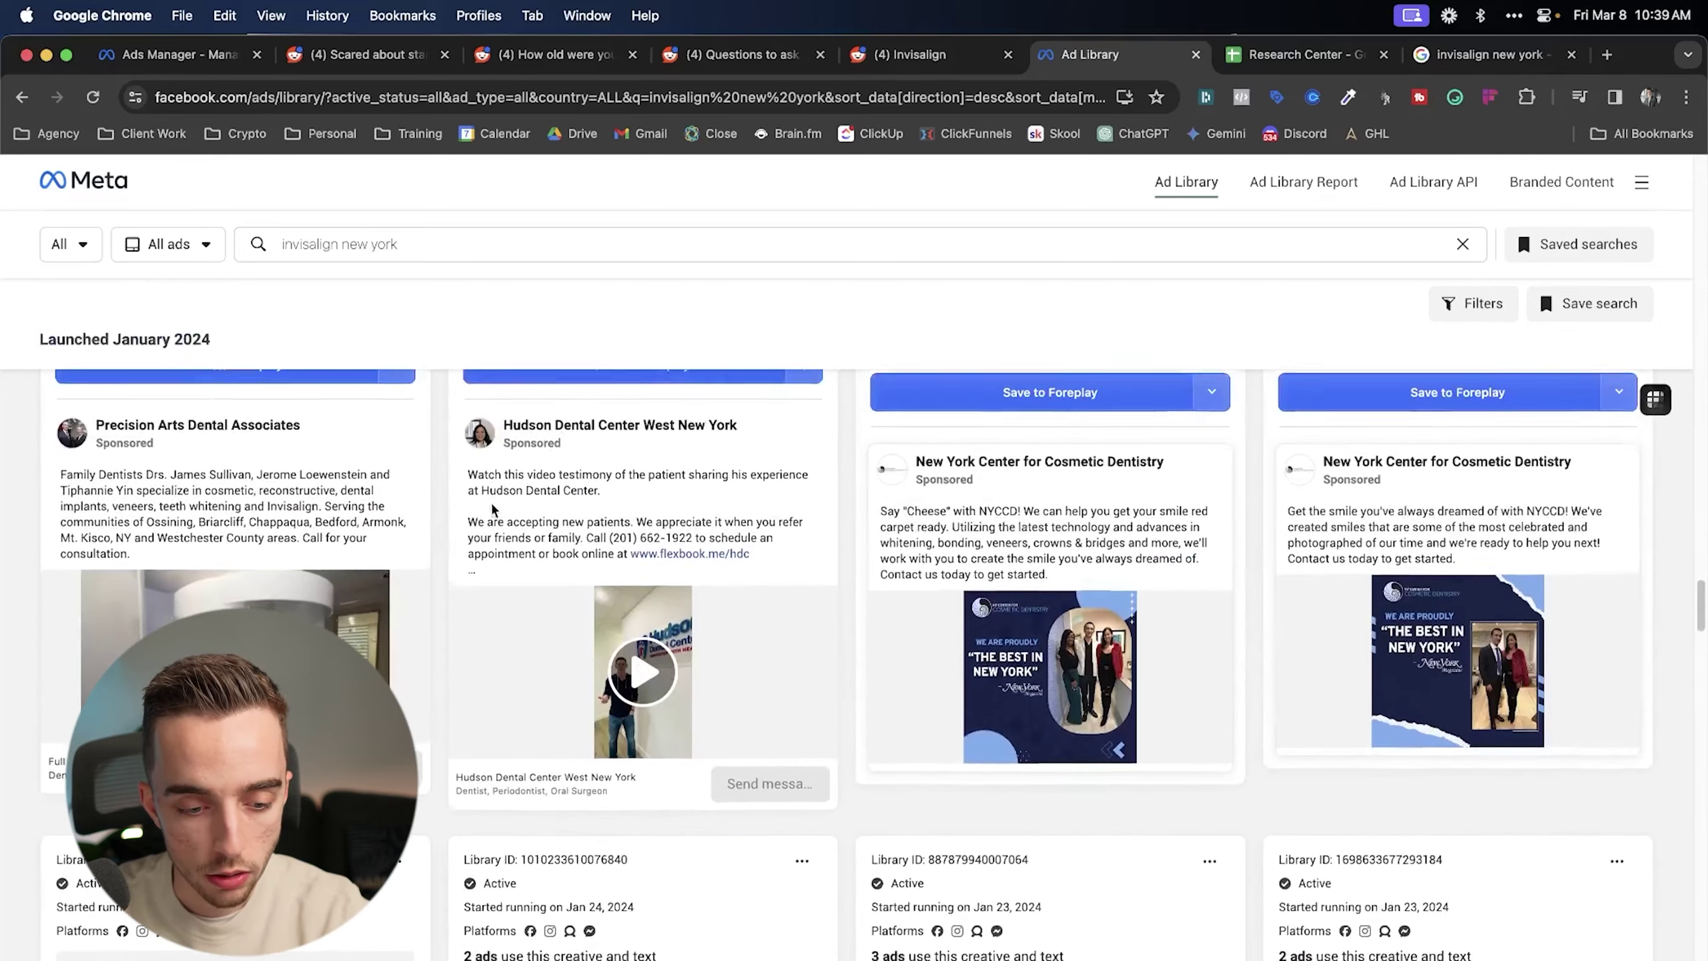
scroll(471, 572, down, 10)
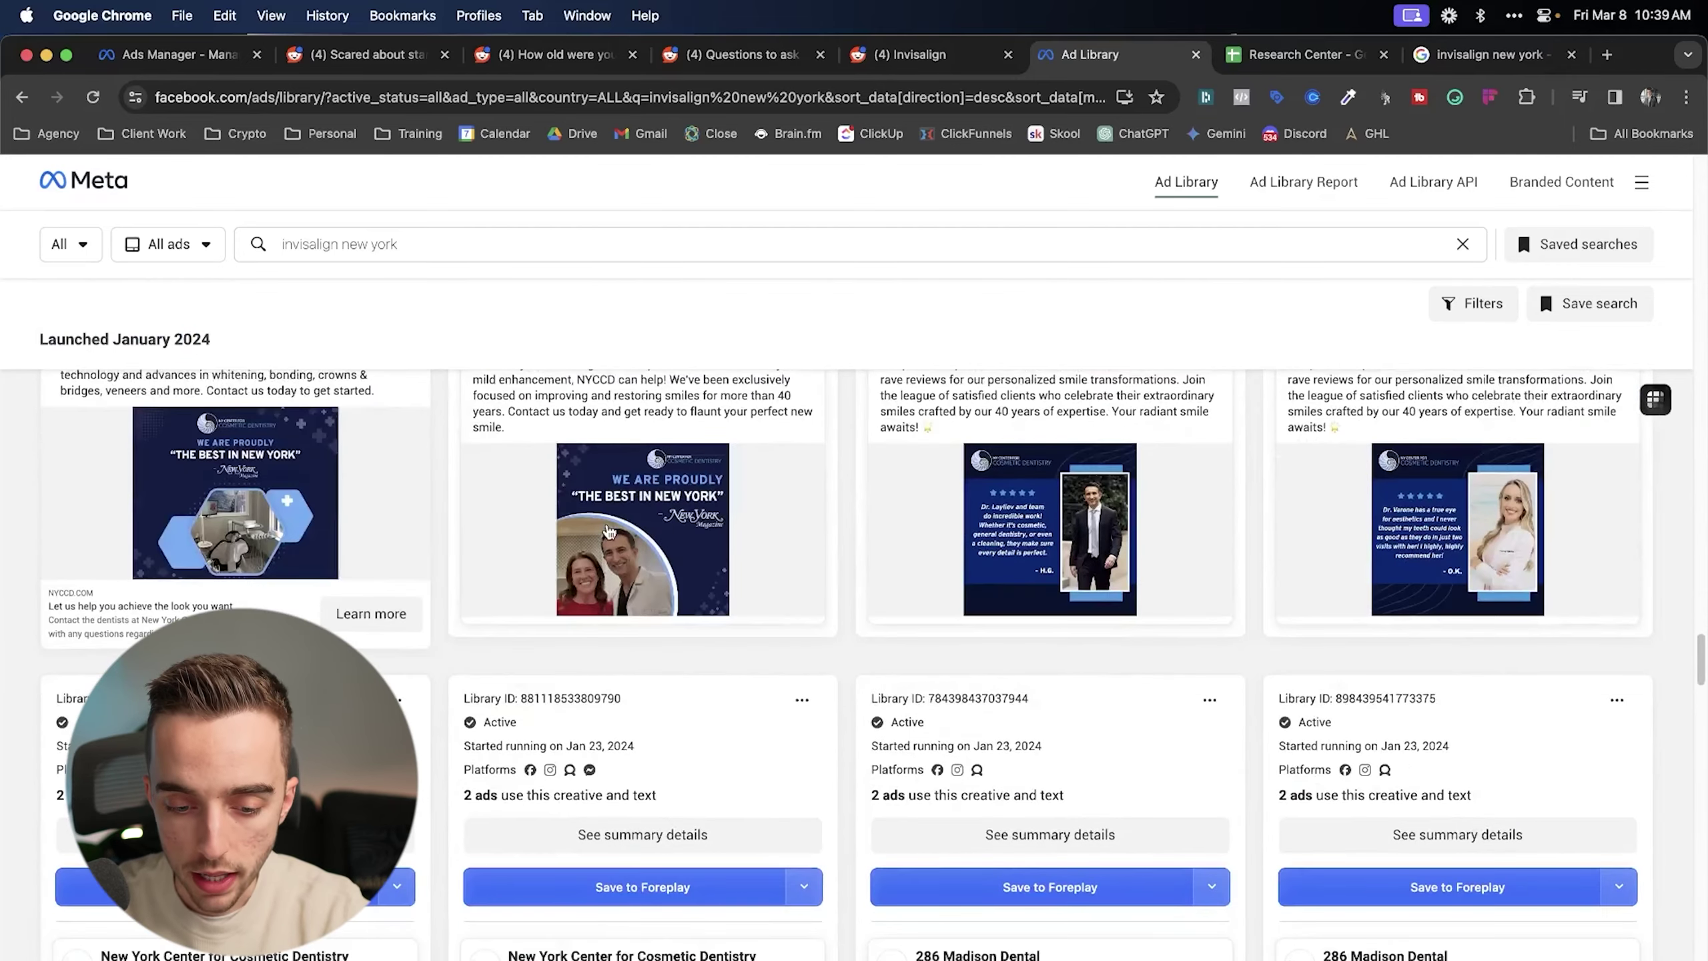
scroll(602, 403, up, 1)
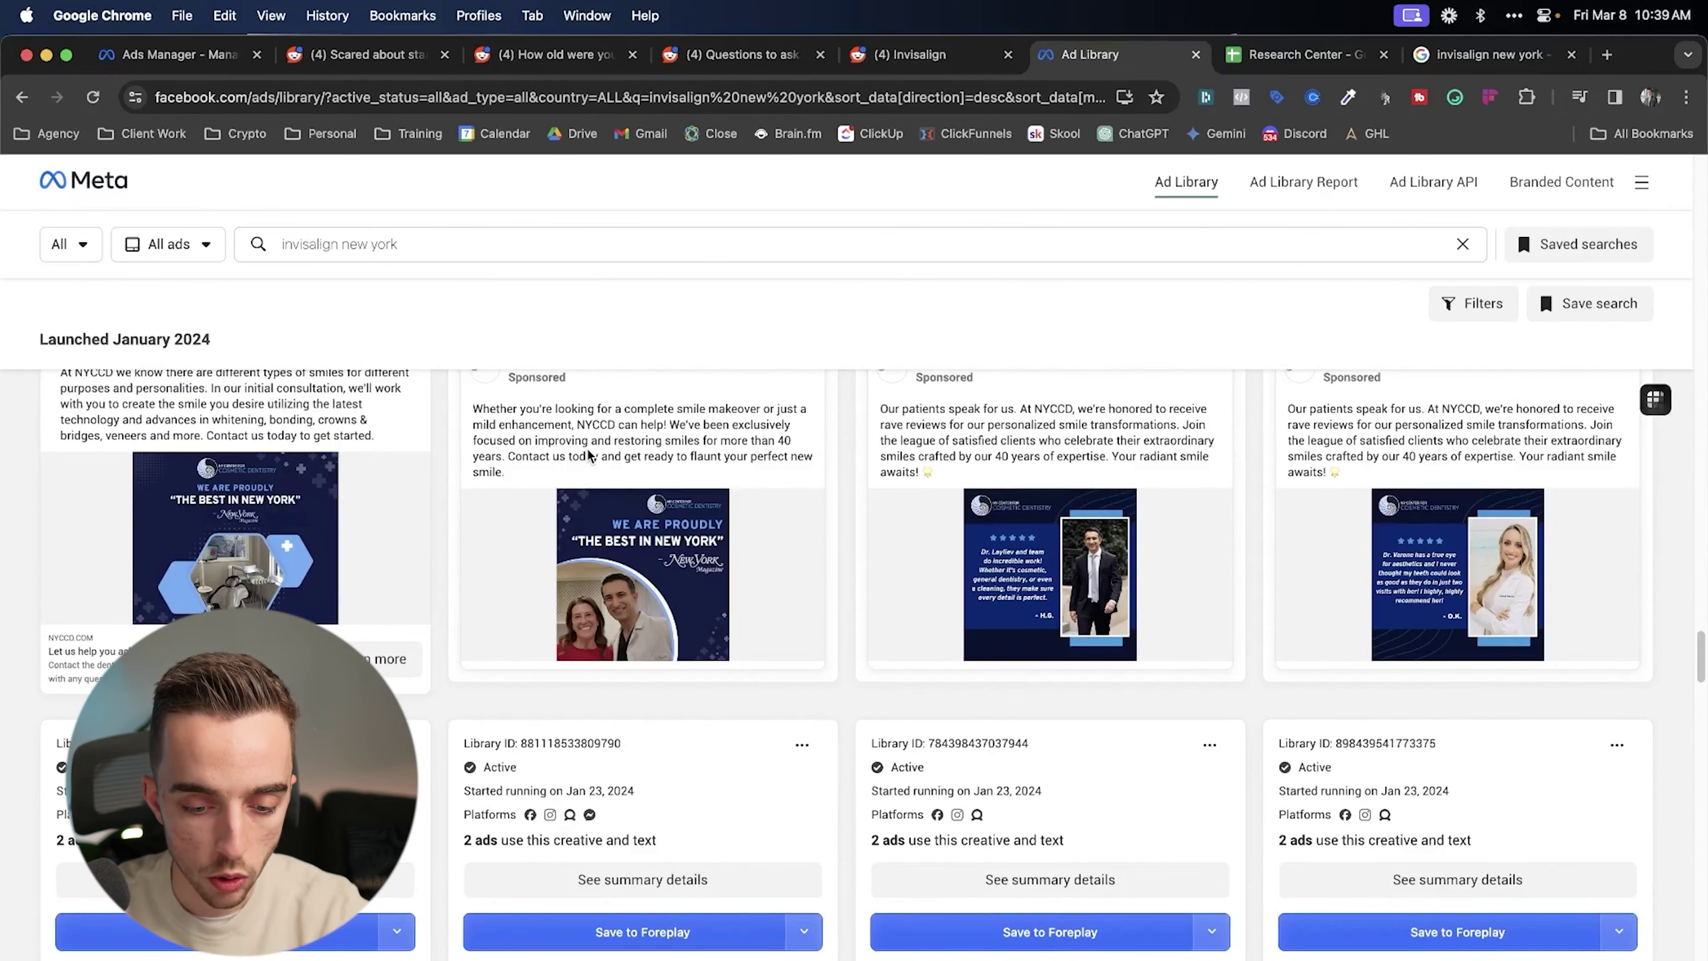
scroll(589, 455, down, 5)
- Revisit the Google results for "invisalign new york" and review the sponsored Invisalign provider listings
key(super+9)
drag(222, 329, 781, 691)
click(183, 423)
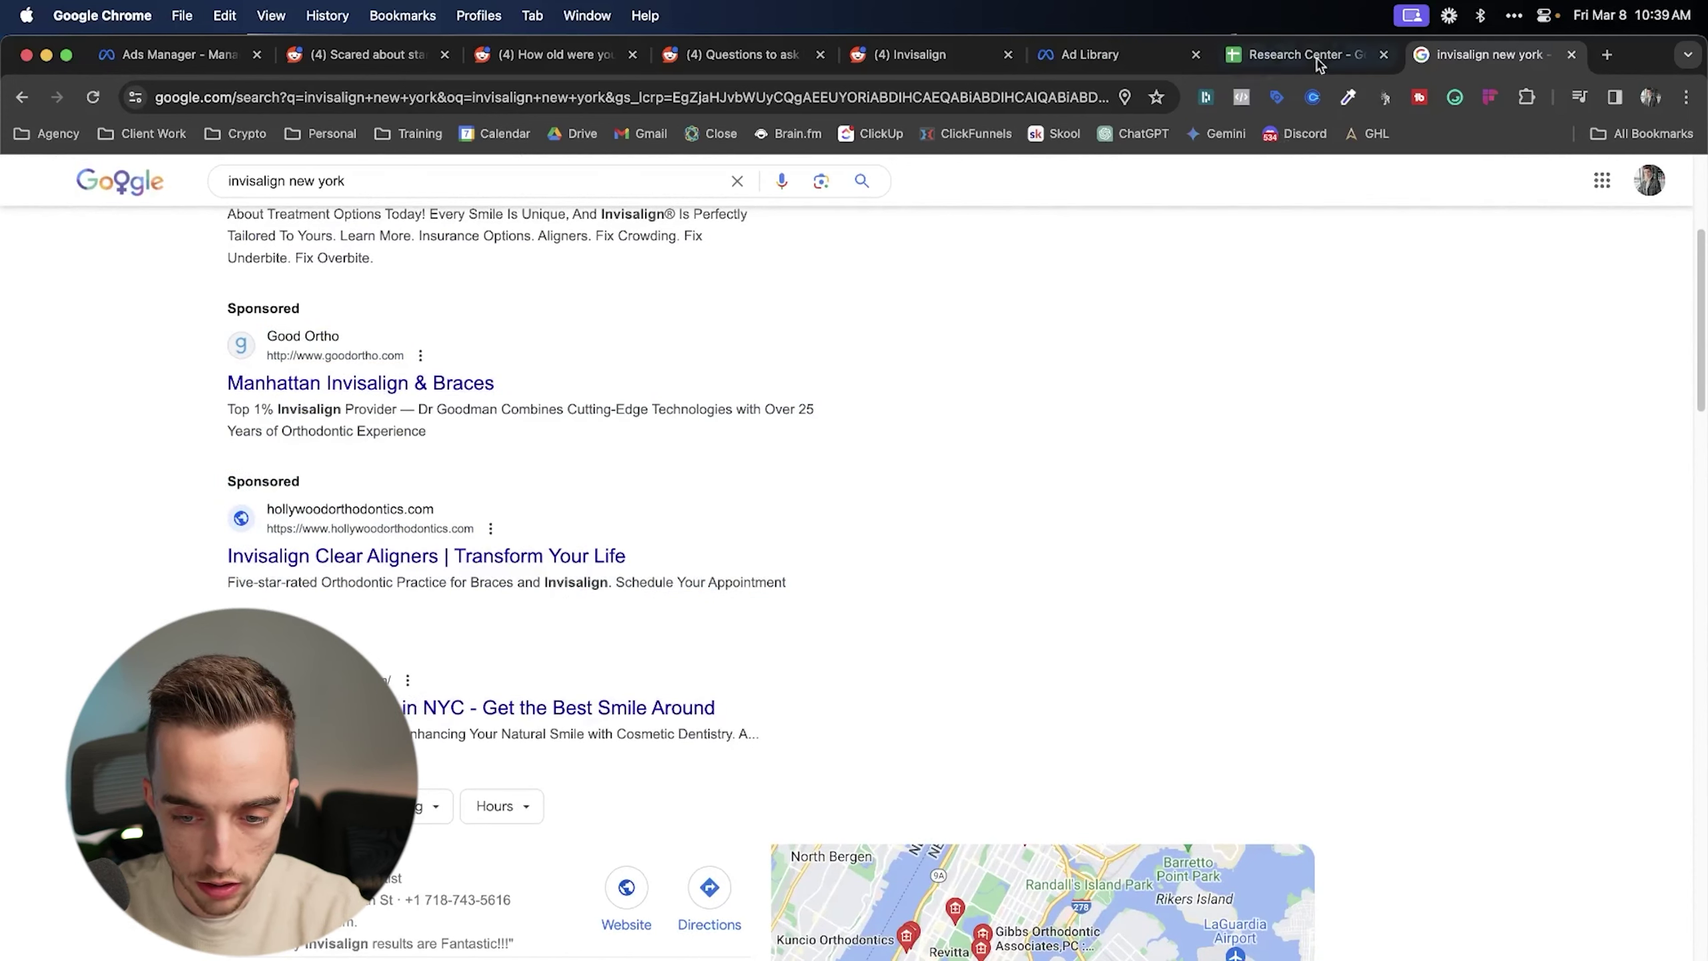
- Return to the Ad Library's November 2023 ads, expand the Clifton Moor Dental Care ad, and compare it with the neighbouring $2000 OFF offers
click(1103, 54)
scroll(538, 539, down, 5)
scroll(662, 467, down, 5)
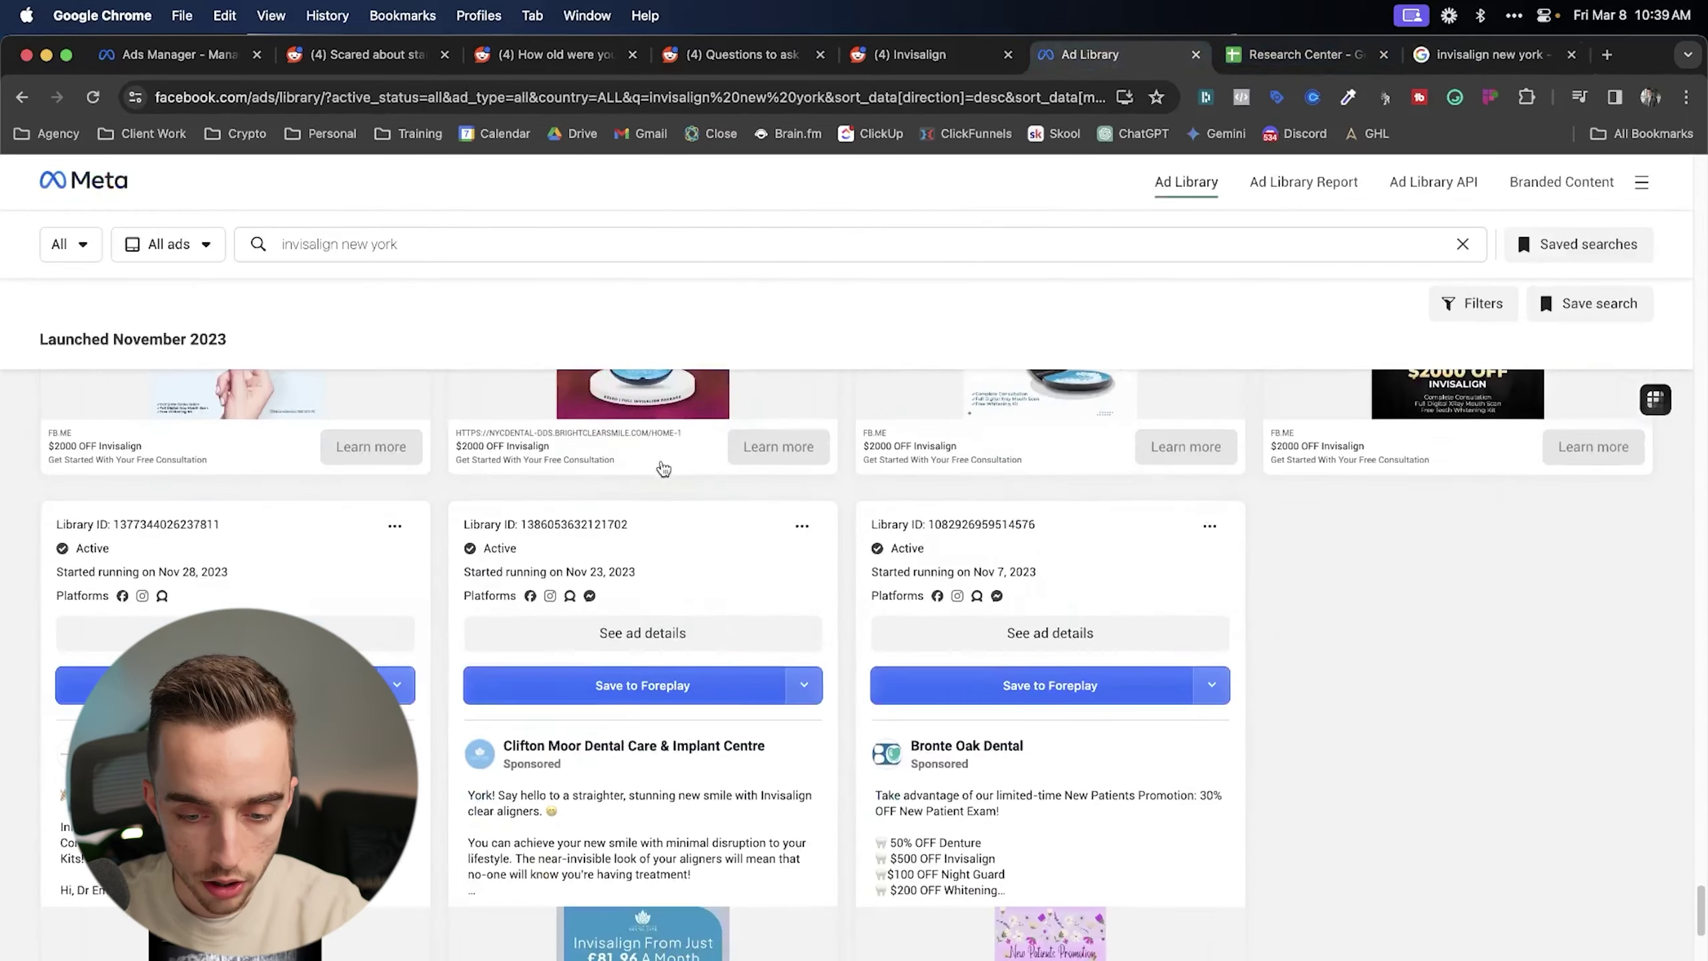
click(626, 875)
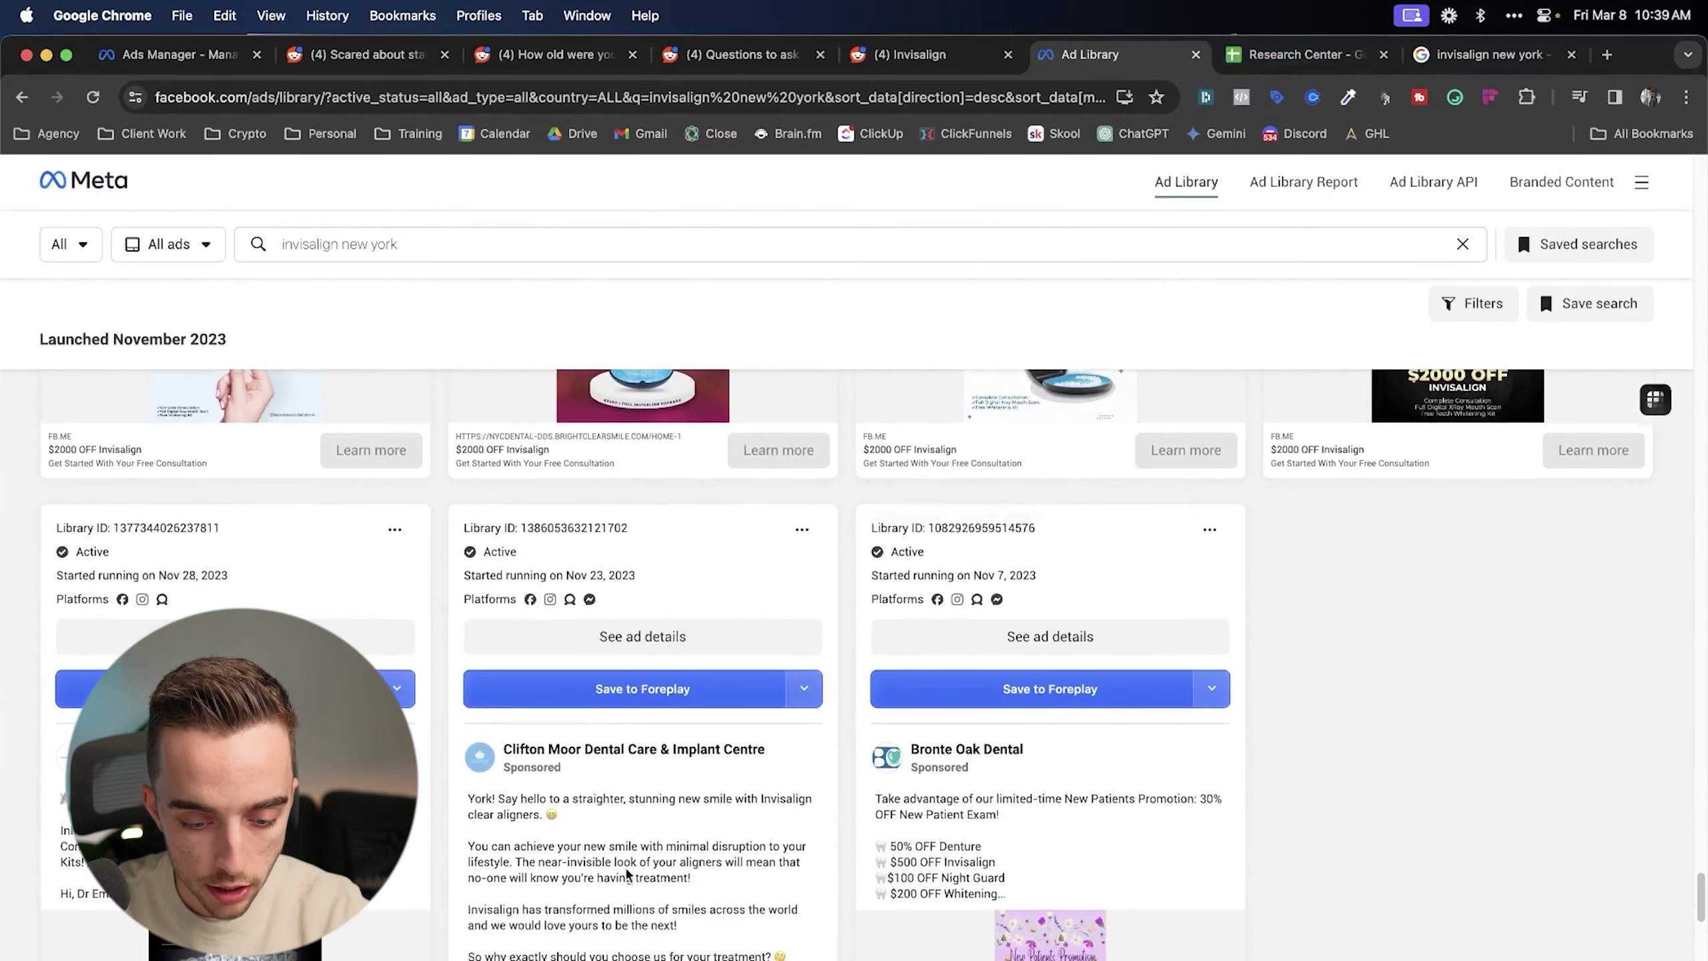
scroll(627, 875, down, 5)
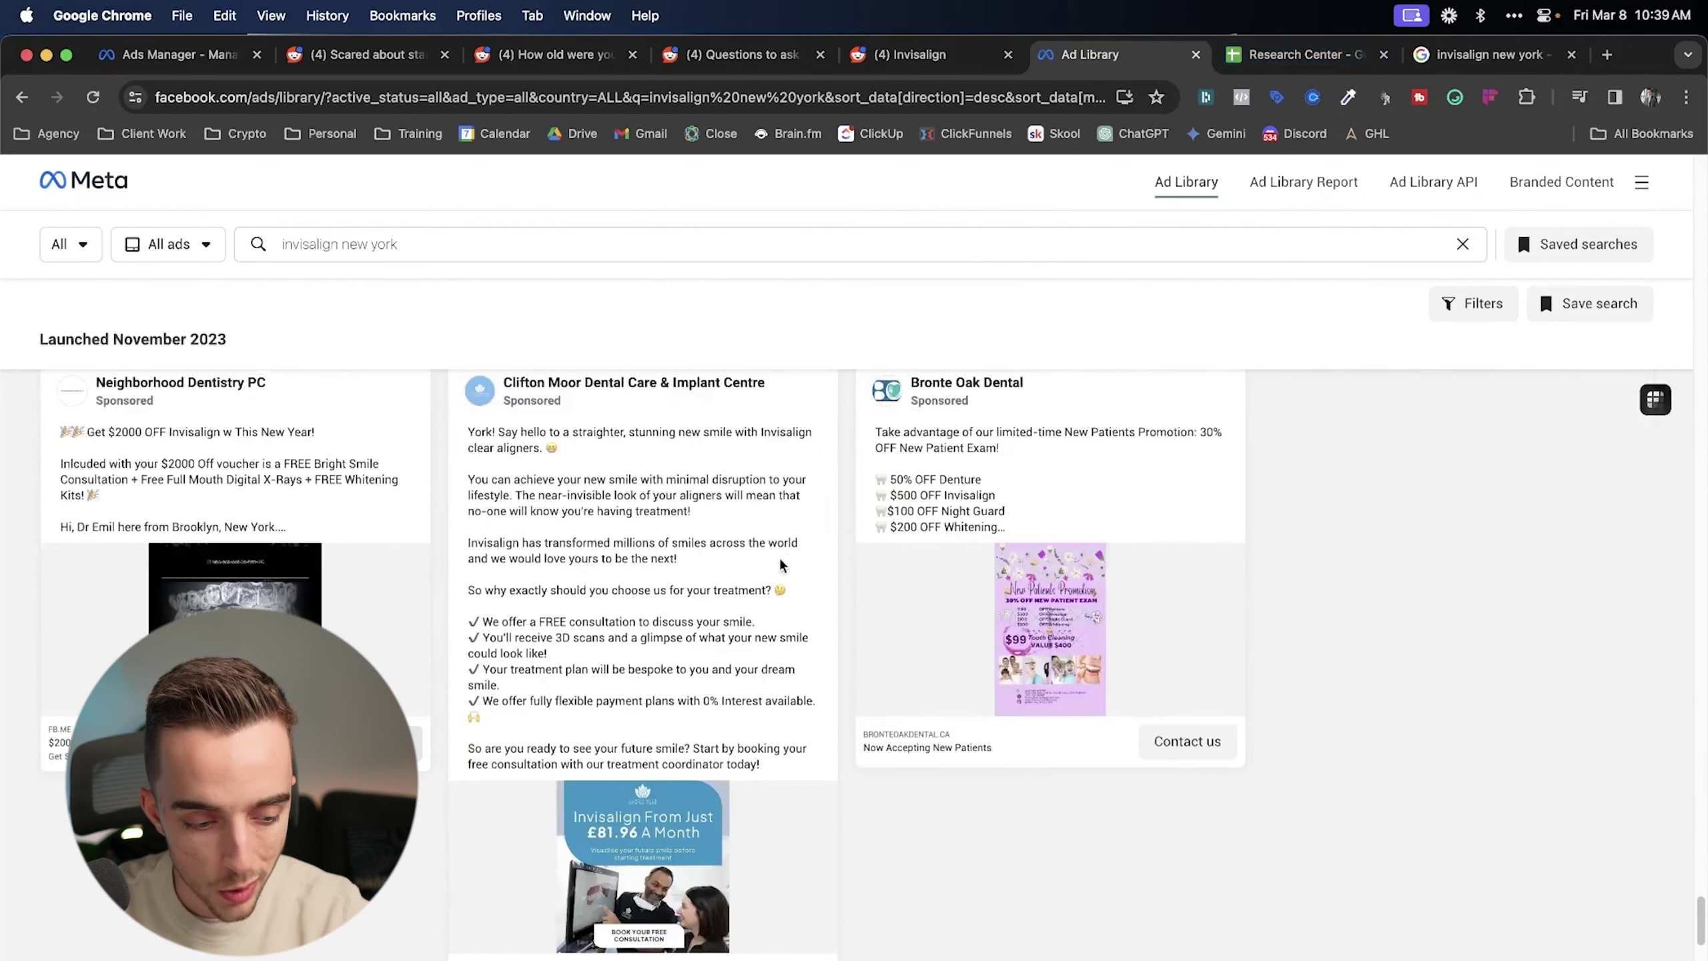
scroll(780, 565, up, 5)
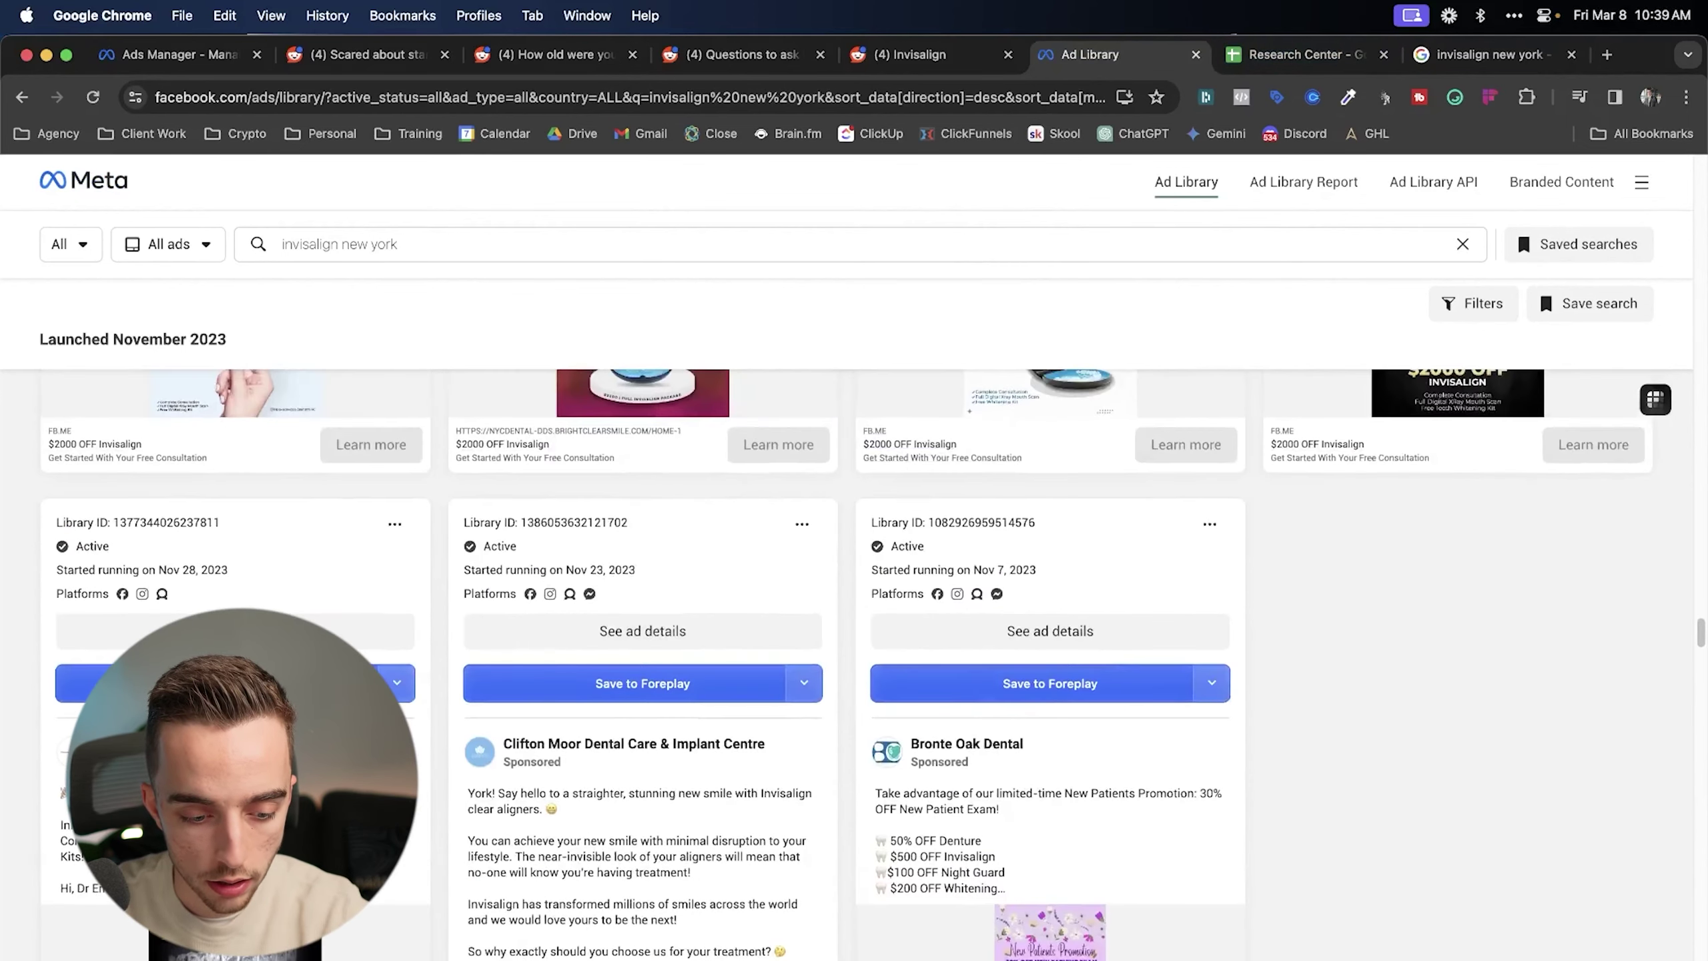
scroll(237, 556, up, 3)
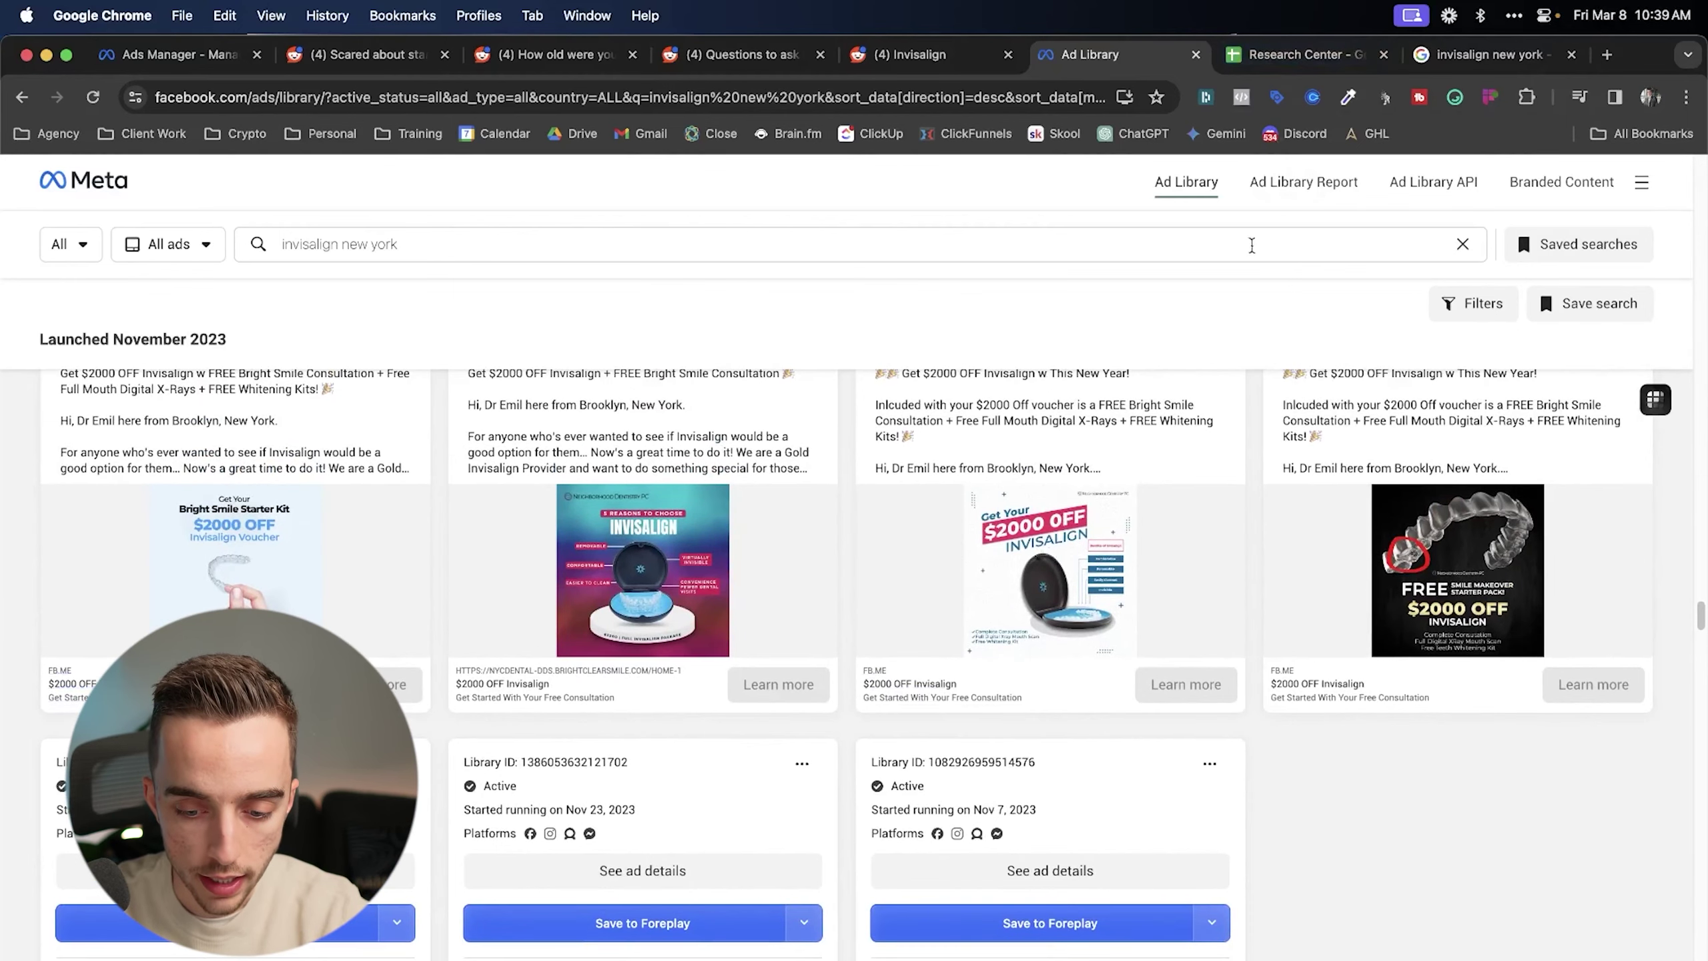
- Return to the Market Sophistication sheet, select the Stage 4 example, and highlight the Stage 3 and Stage 4 rows
click(1297, 54)
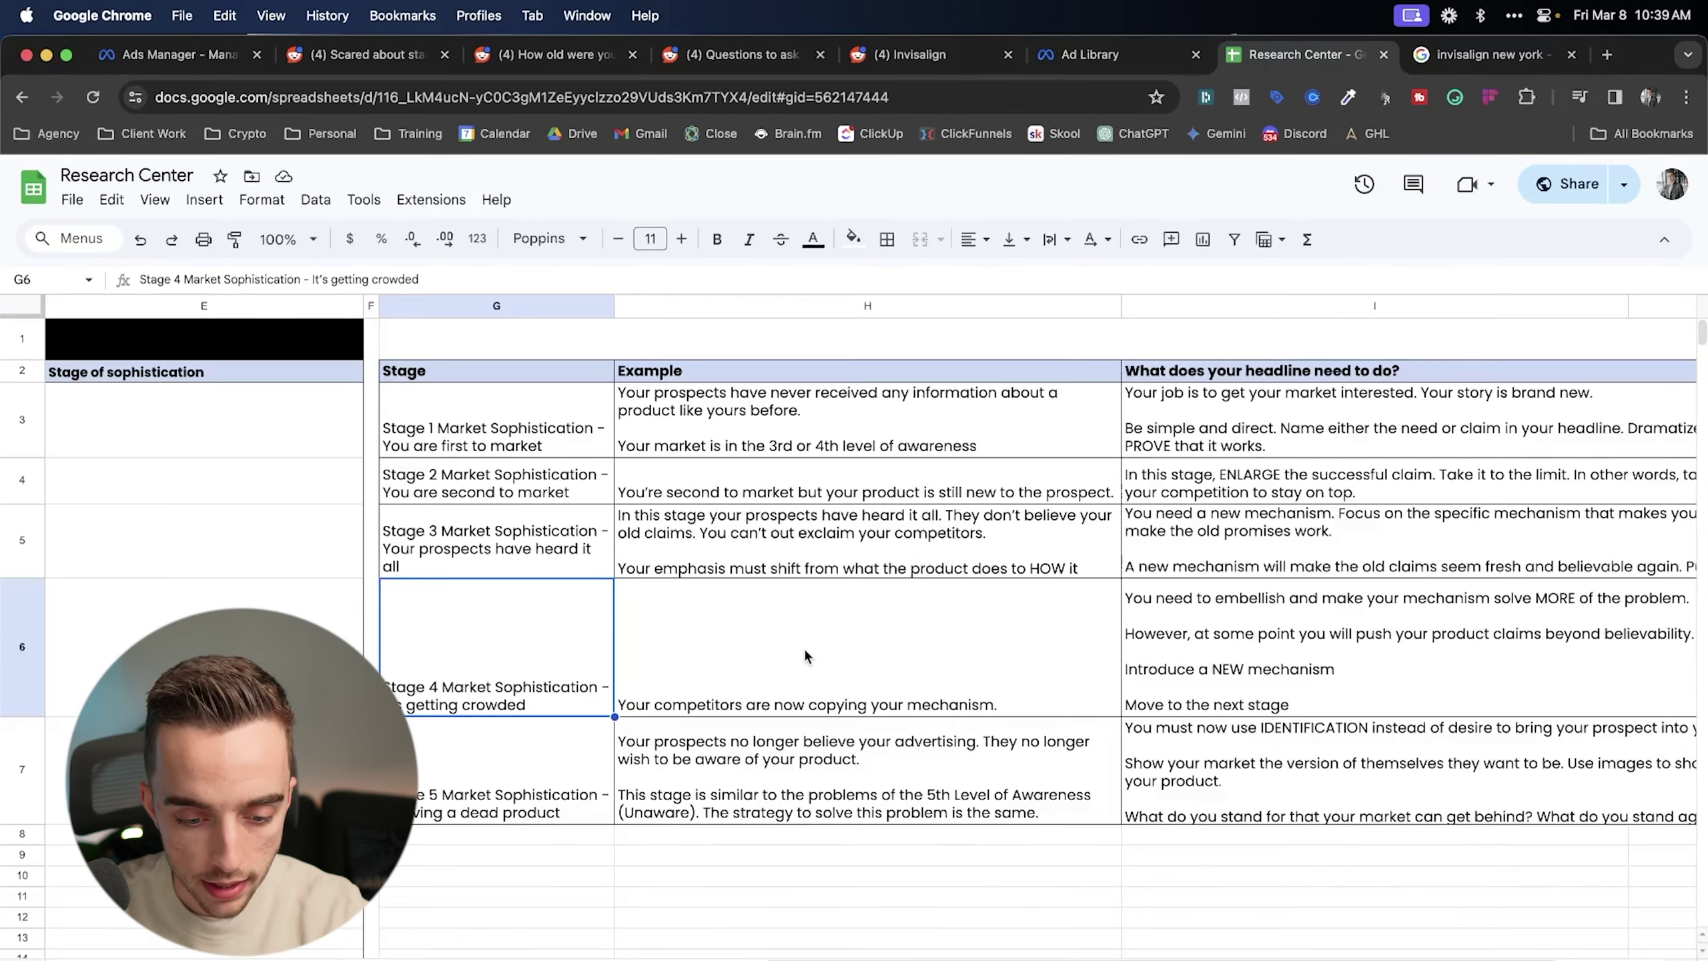
click(823, 604)
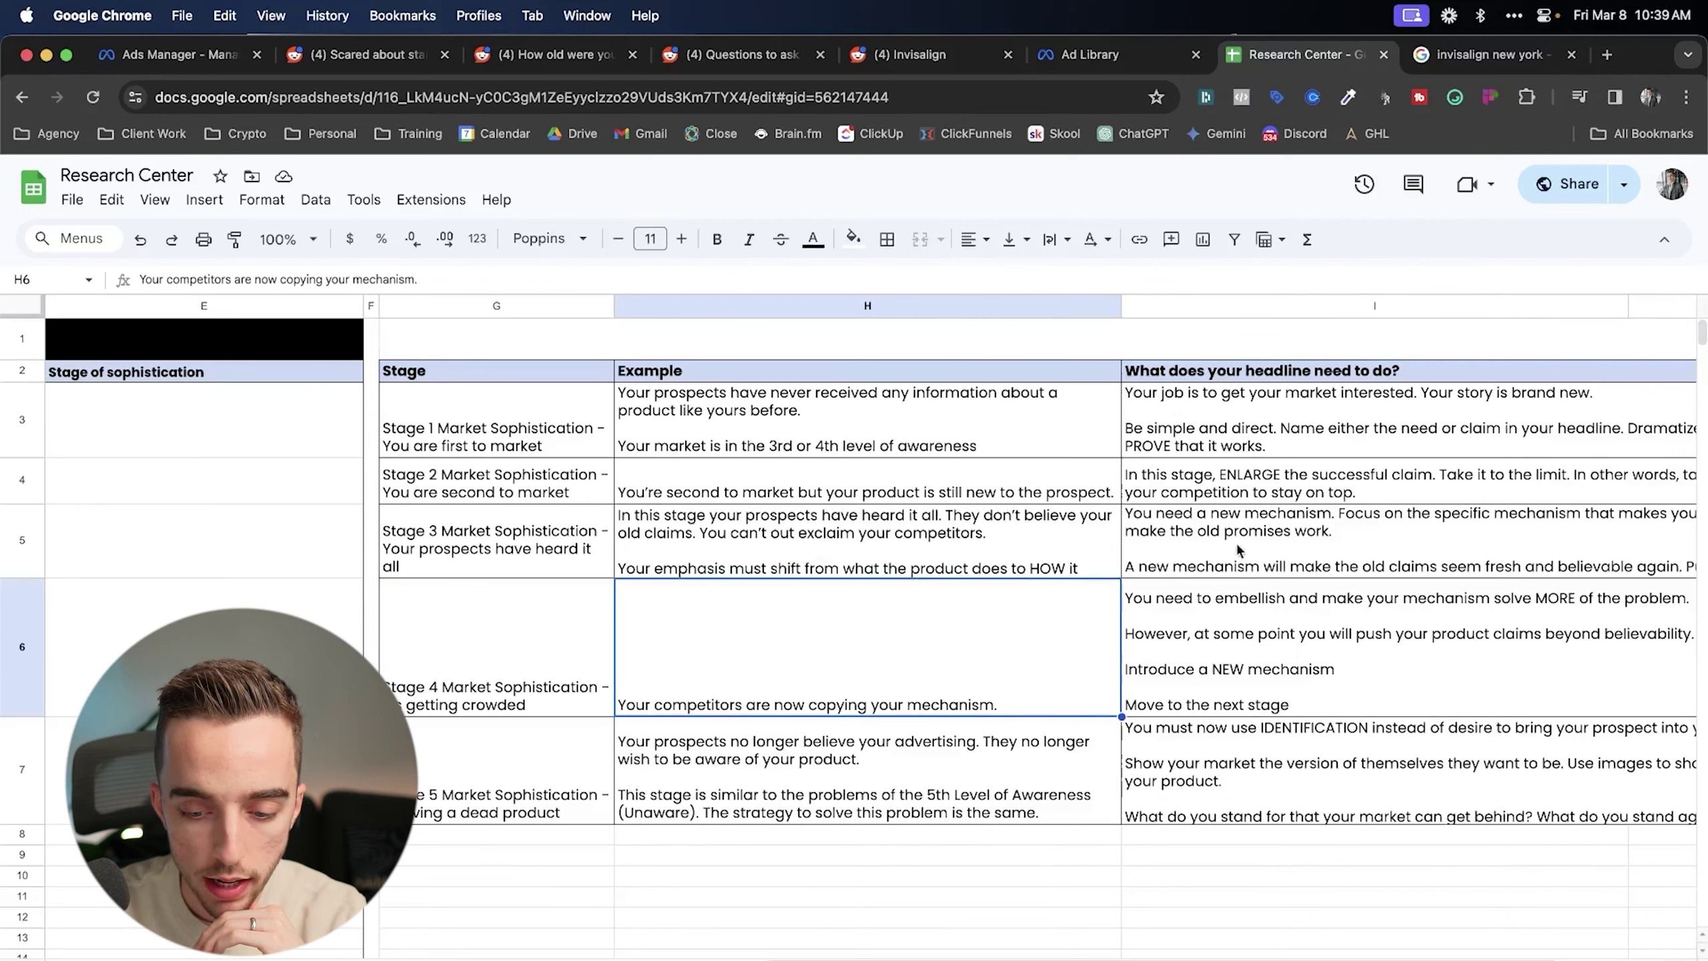
drag(1195, 538, 456, 644)
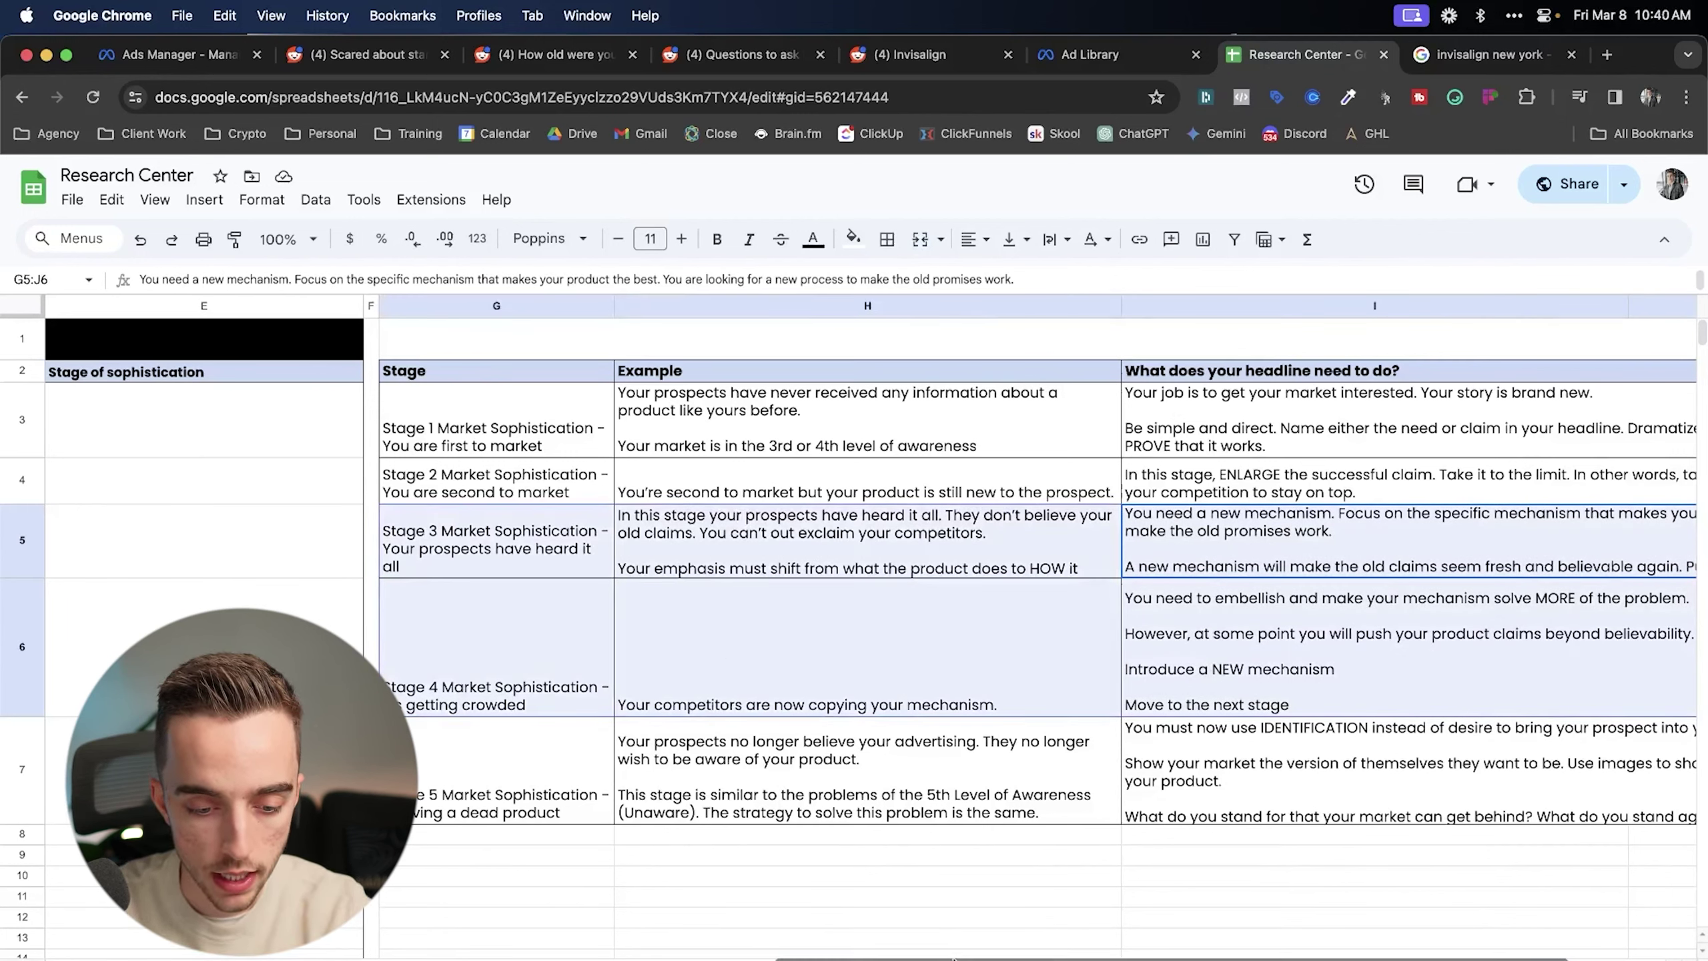
- Compare the Stage 3 and Stage 4 examples with the Stage 2 and Stage 4 headline guidance, ending on the Stage 4 guidance cell
drag(945, 958, 1016, 959)
scroll(1016, 958, left, 2)
click(601, 516)
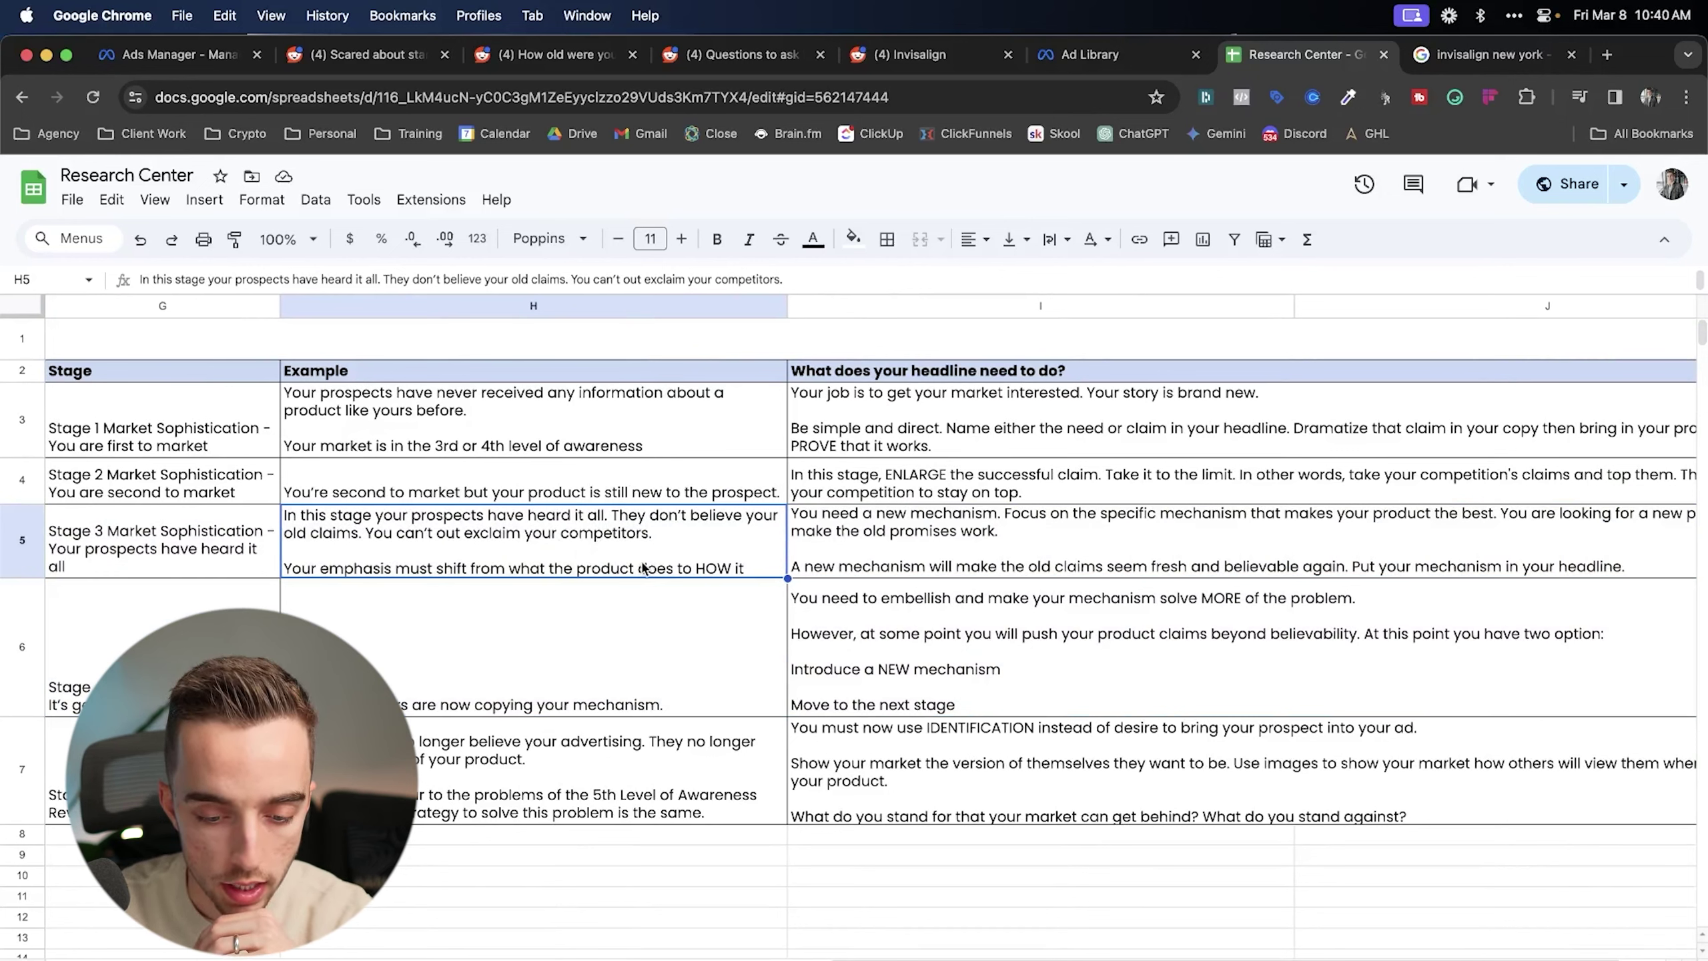
click(483, 667)
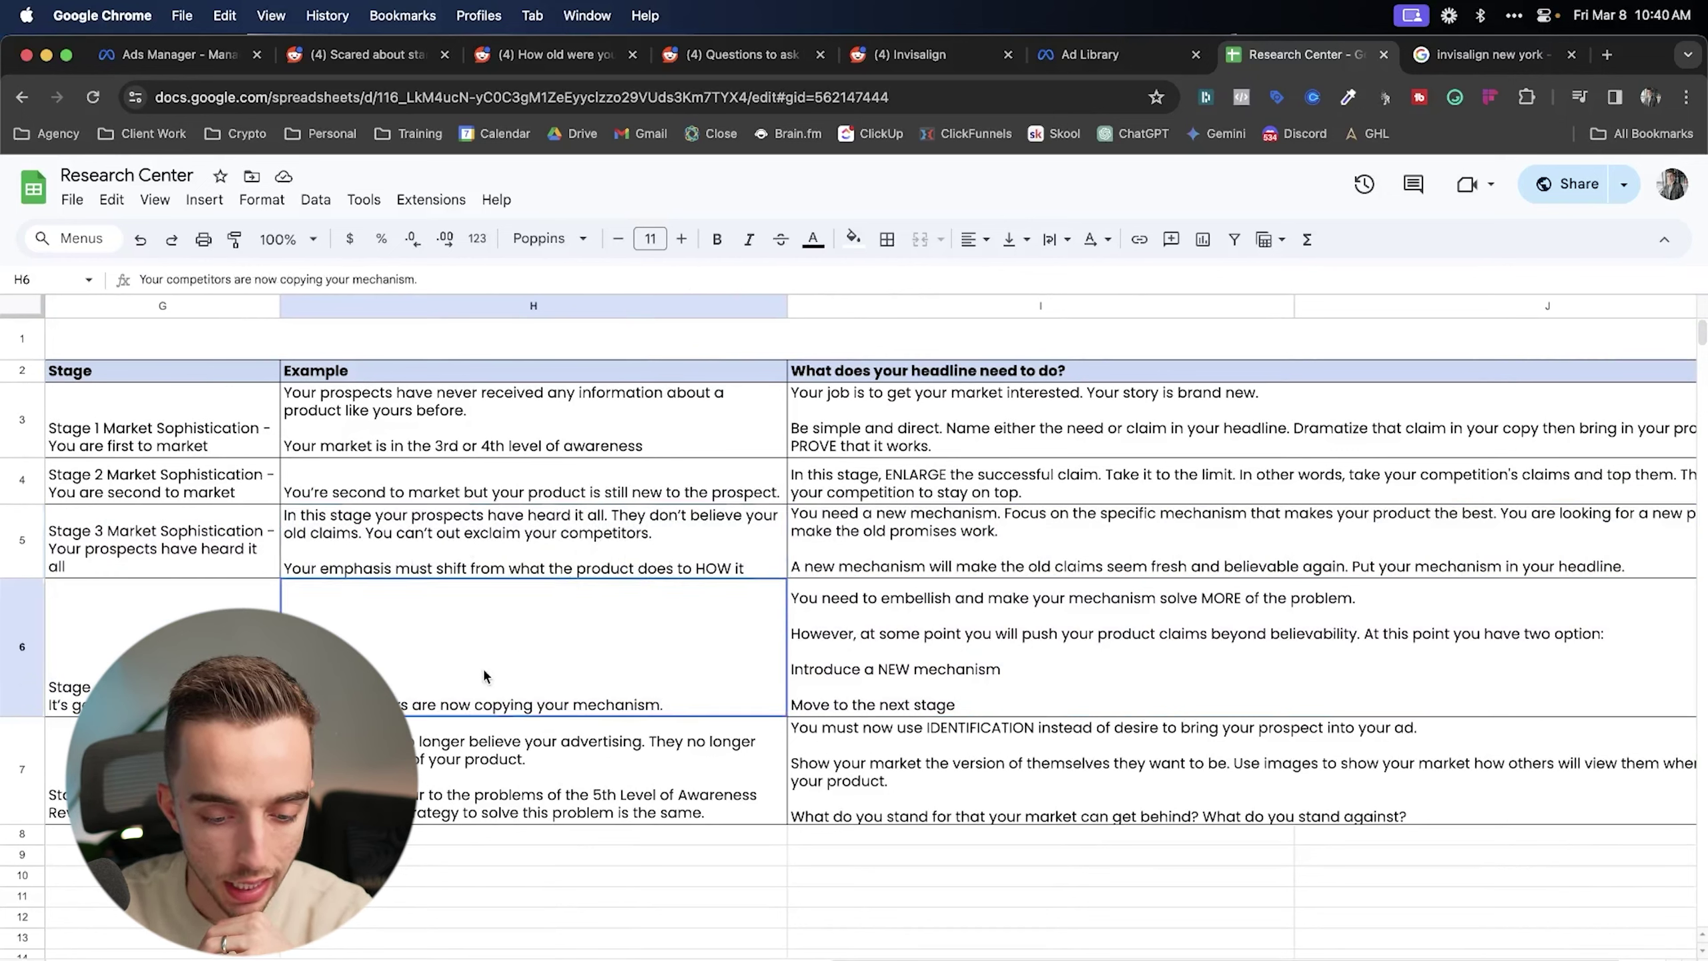
click(951, 639)
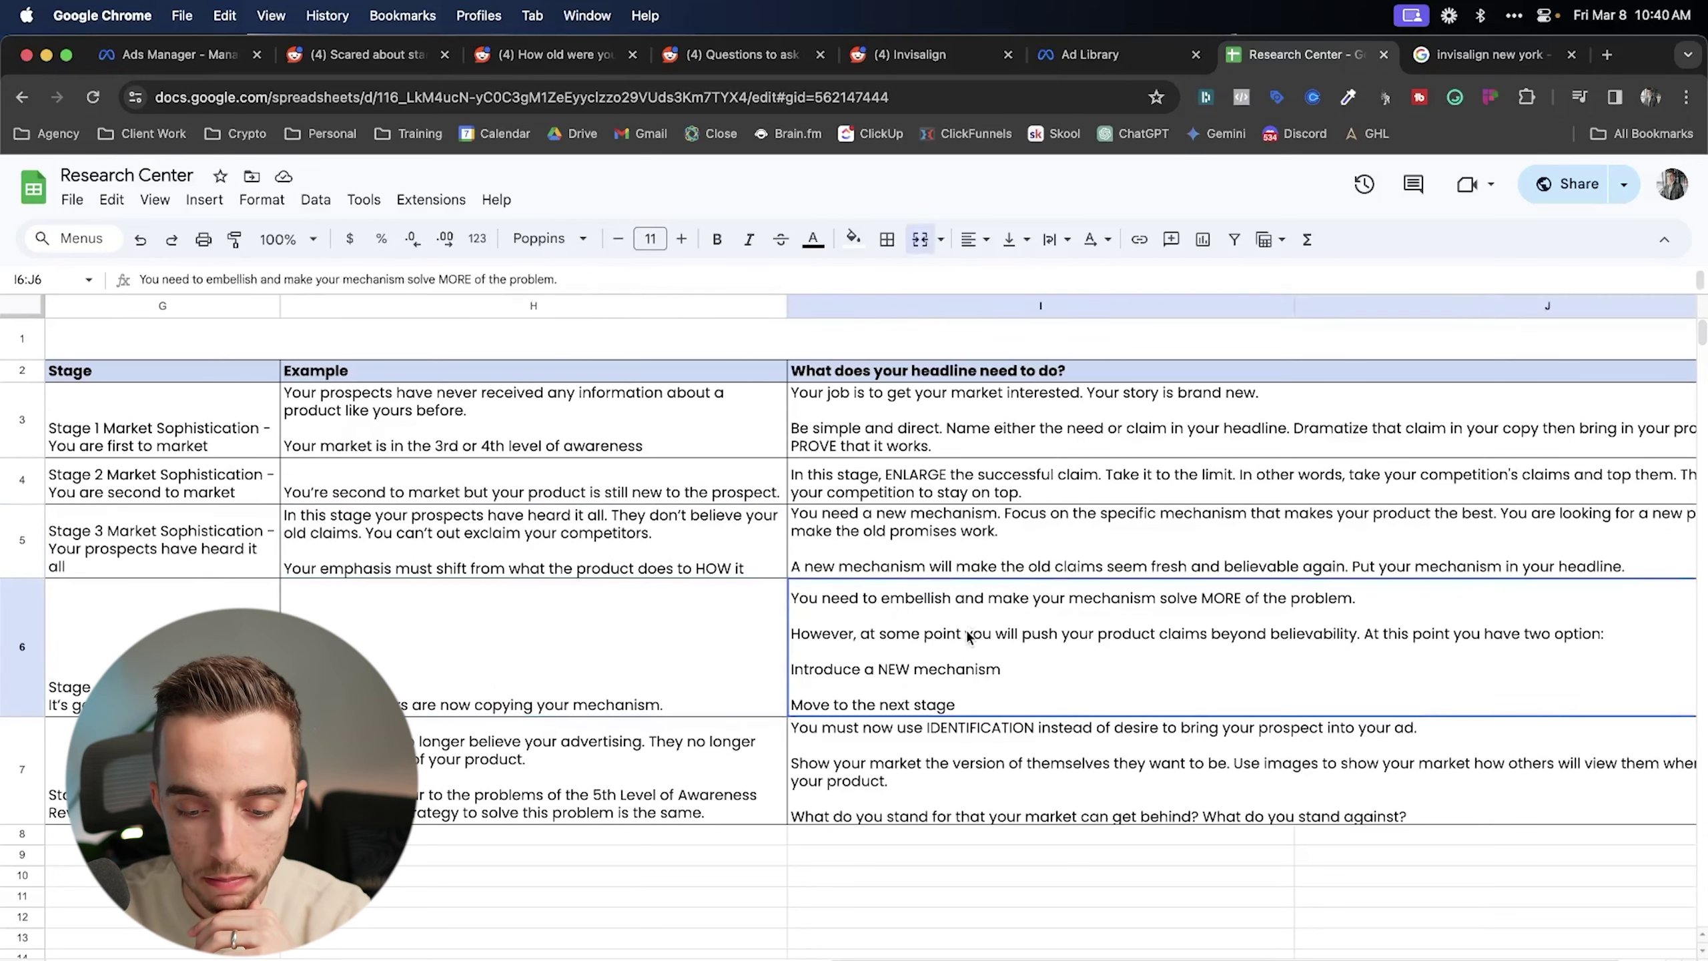
click(984, 485)
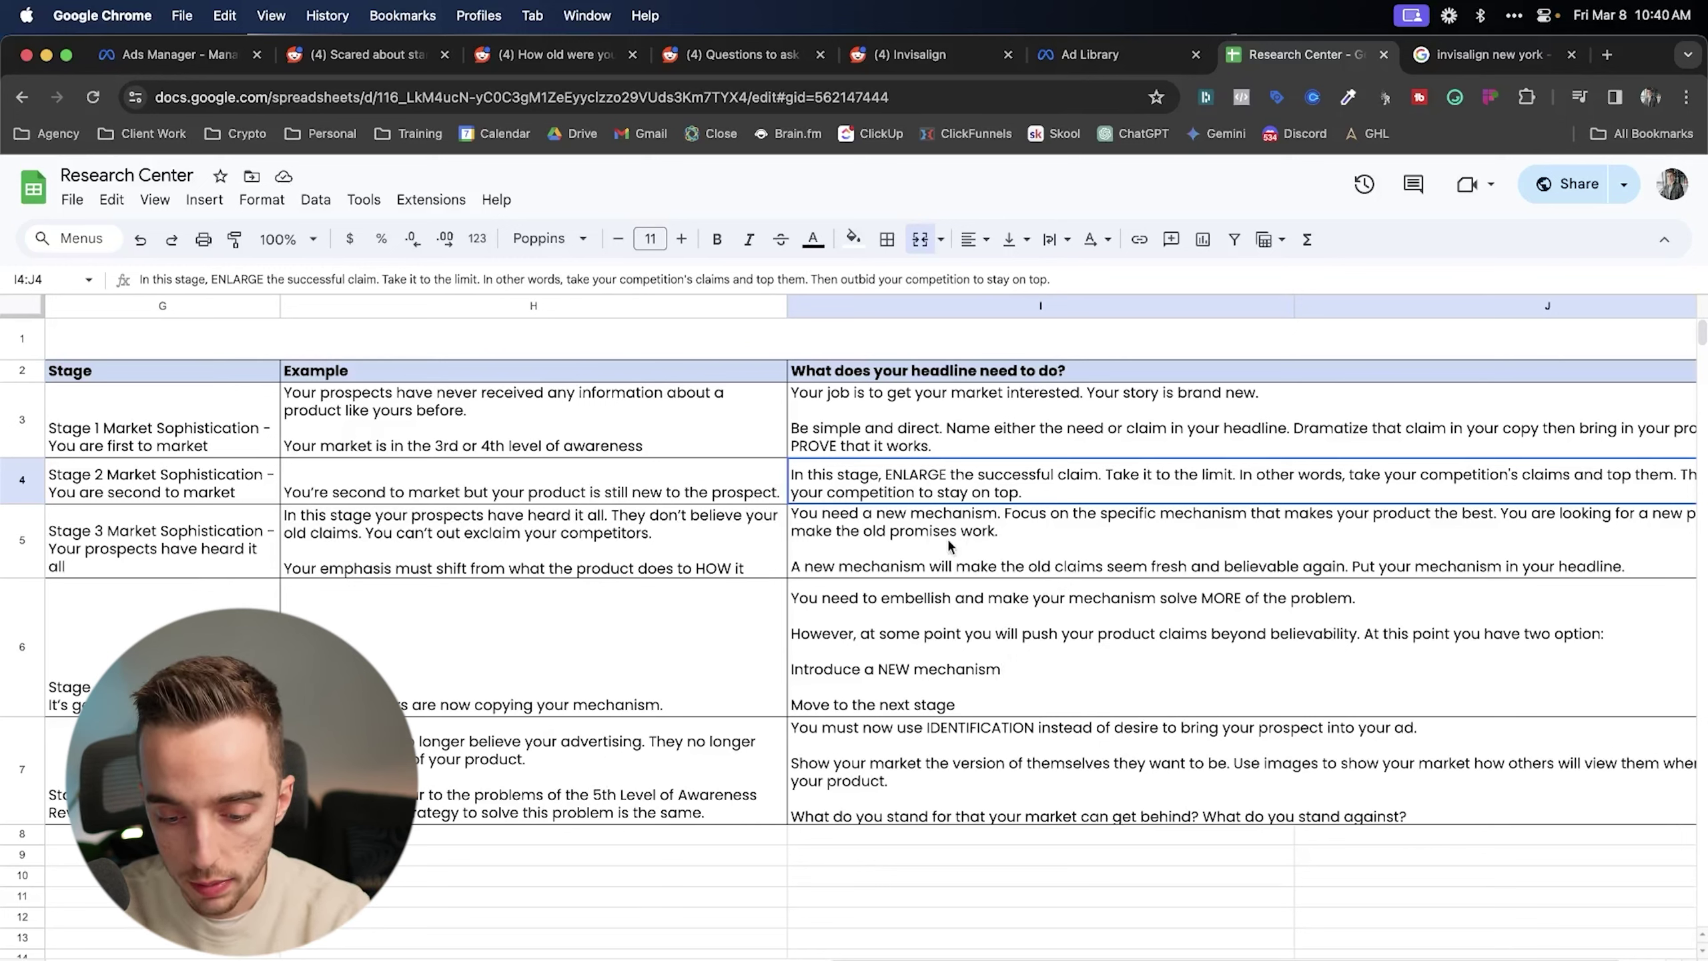
click(902, 666)
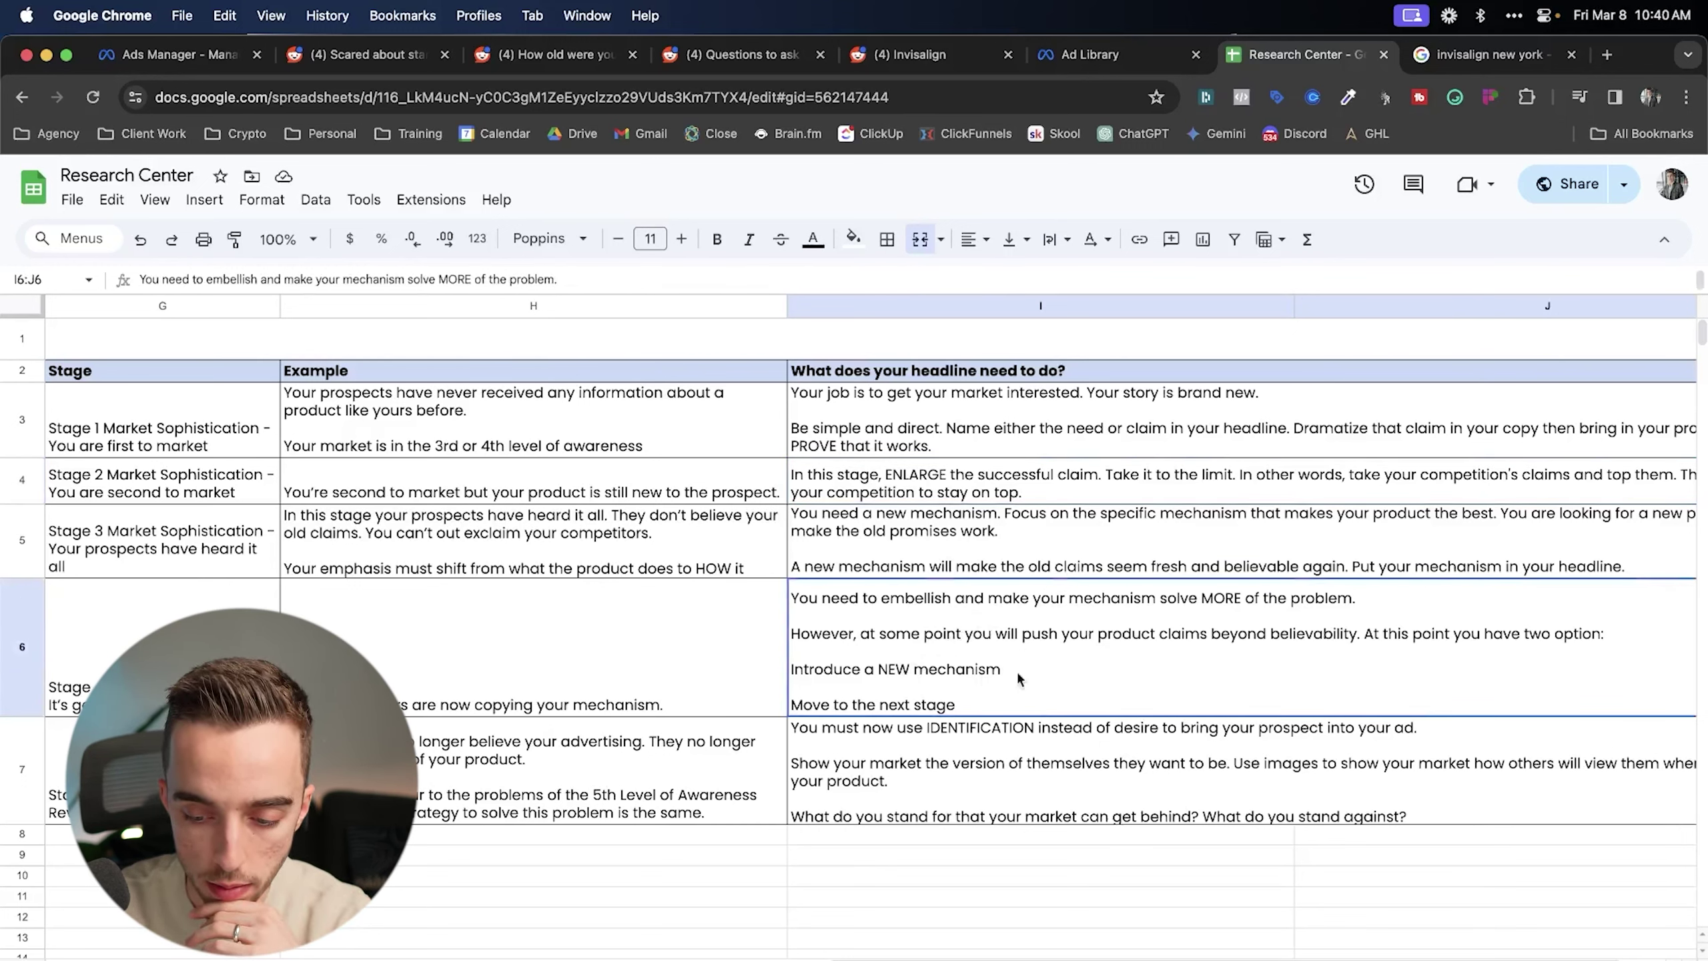
- Open the Stage 3 headline guidance cell, highlight the sentence about putting your mechanism in your headline, and leave the text unchanged
double_click(882, 673)
click(1009, 546)
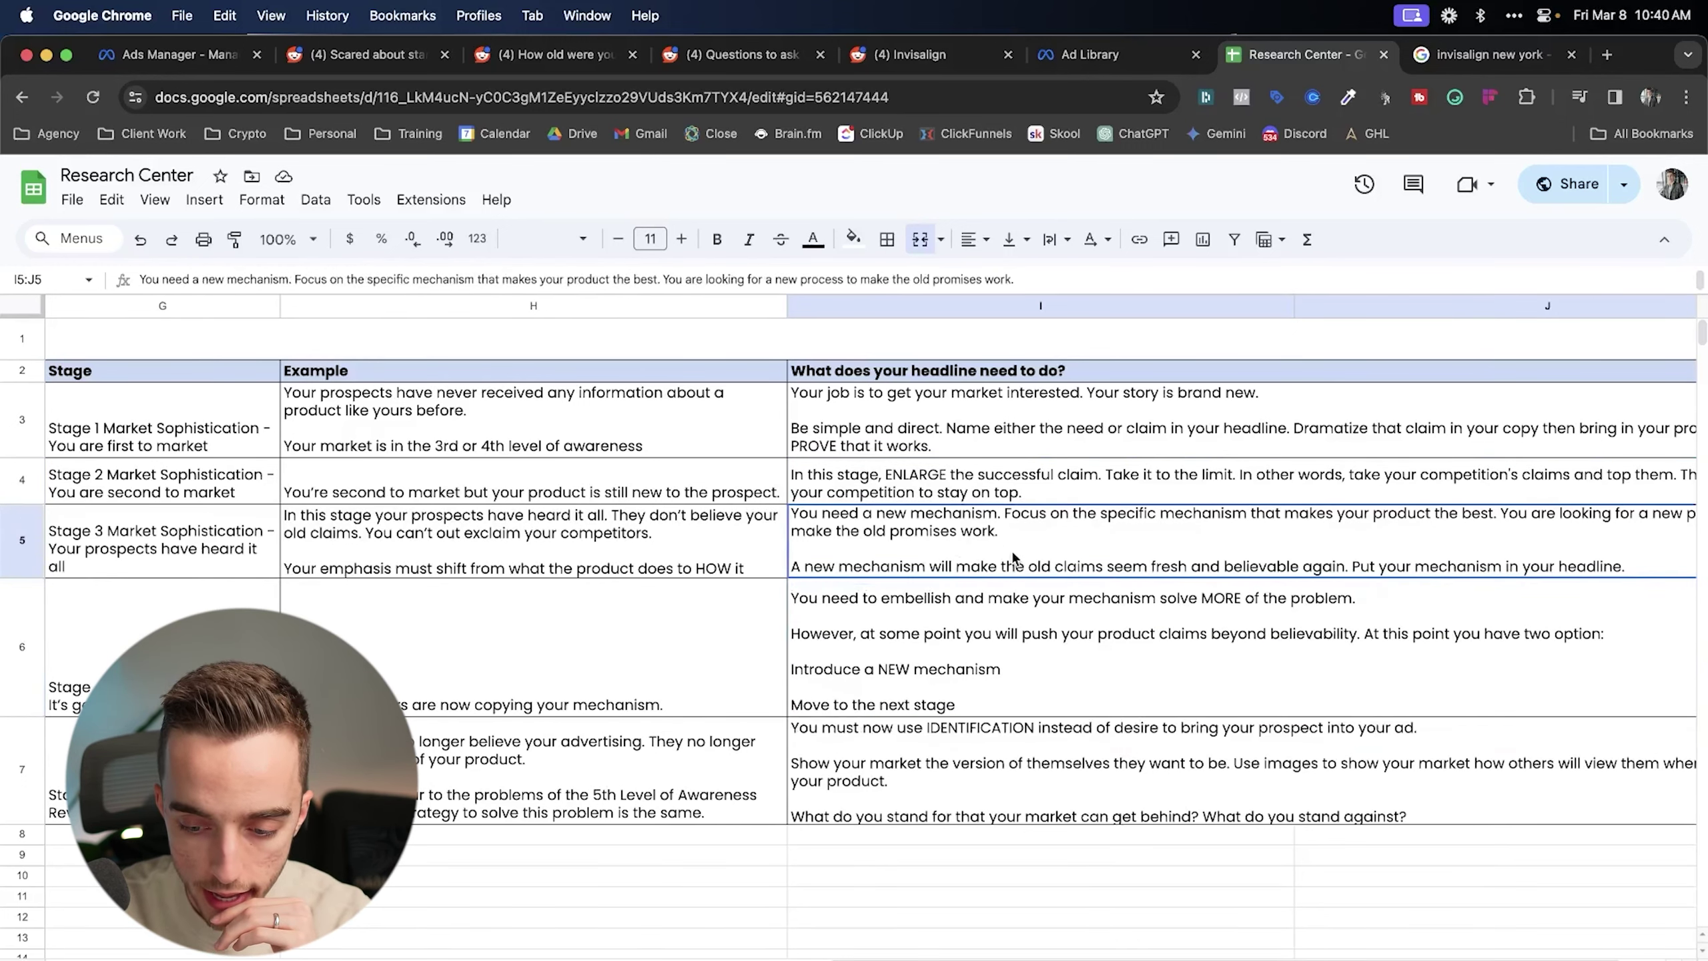
double_click(1022, 571)
triple_click(953, 583)
click(1372, 585)
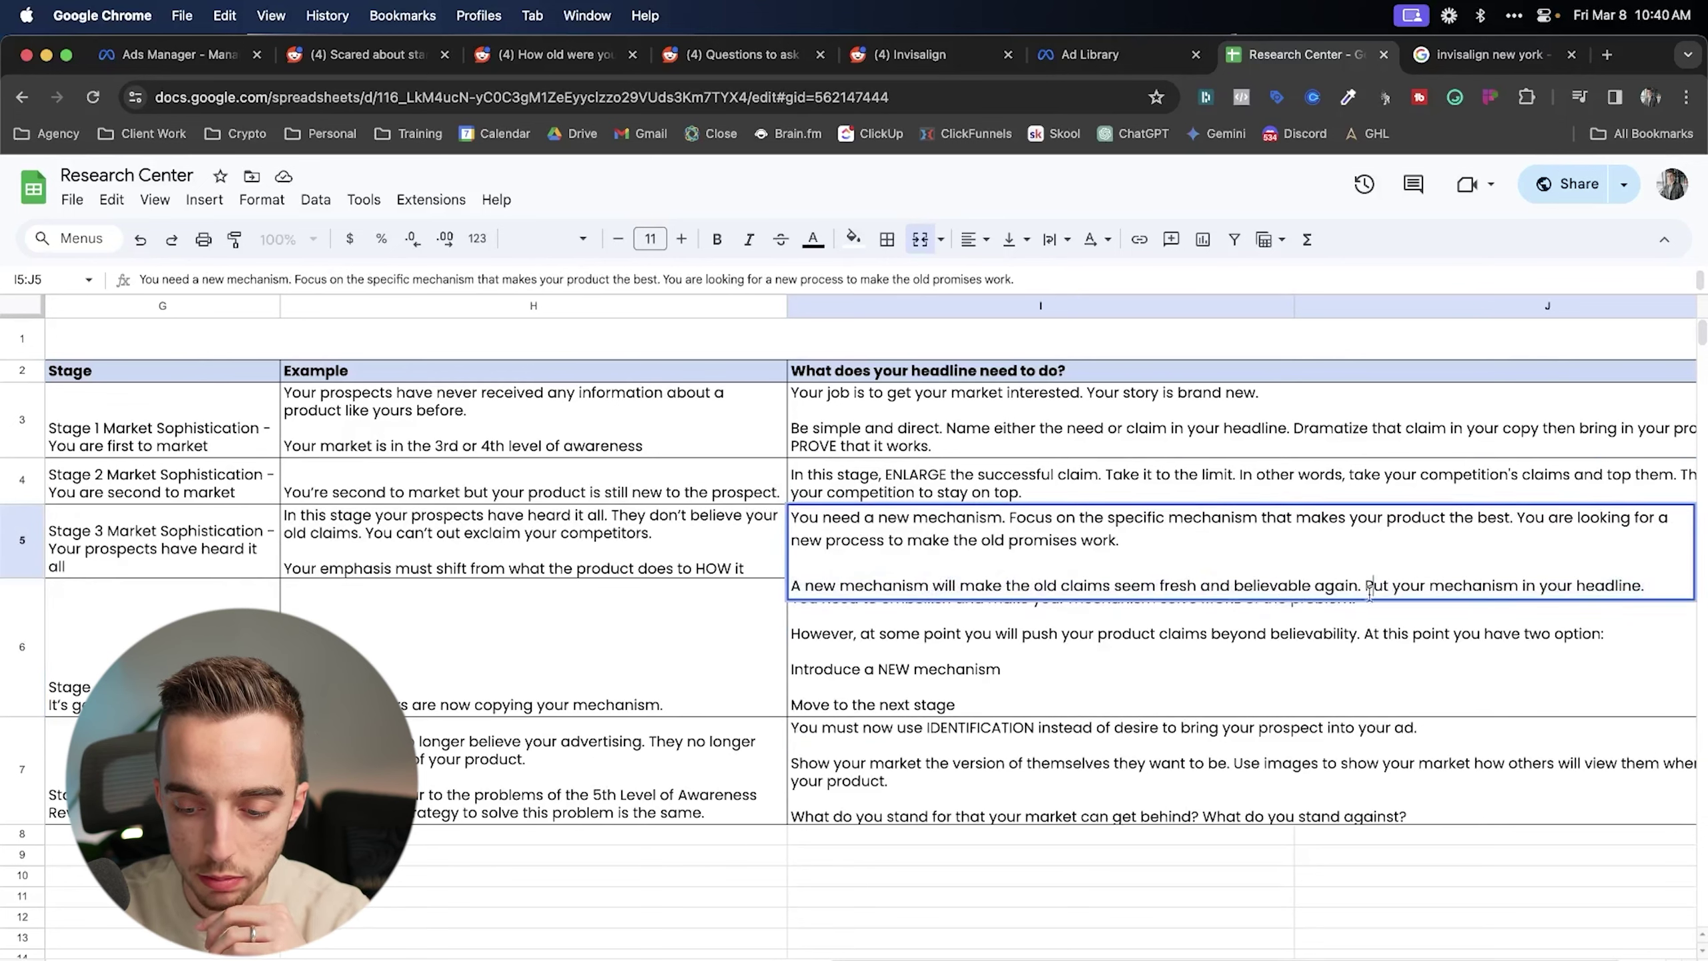
drag(1362, 586, 1644, 586)
key(Return)
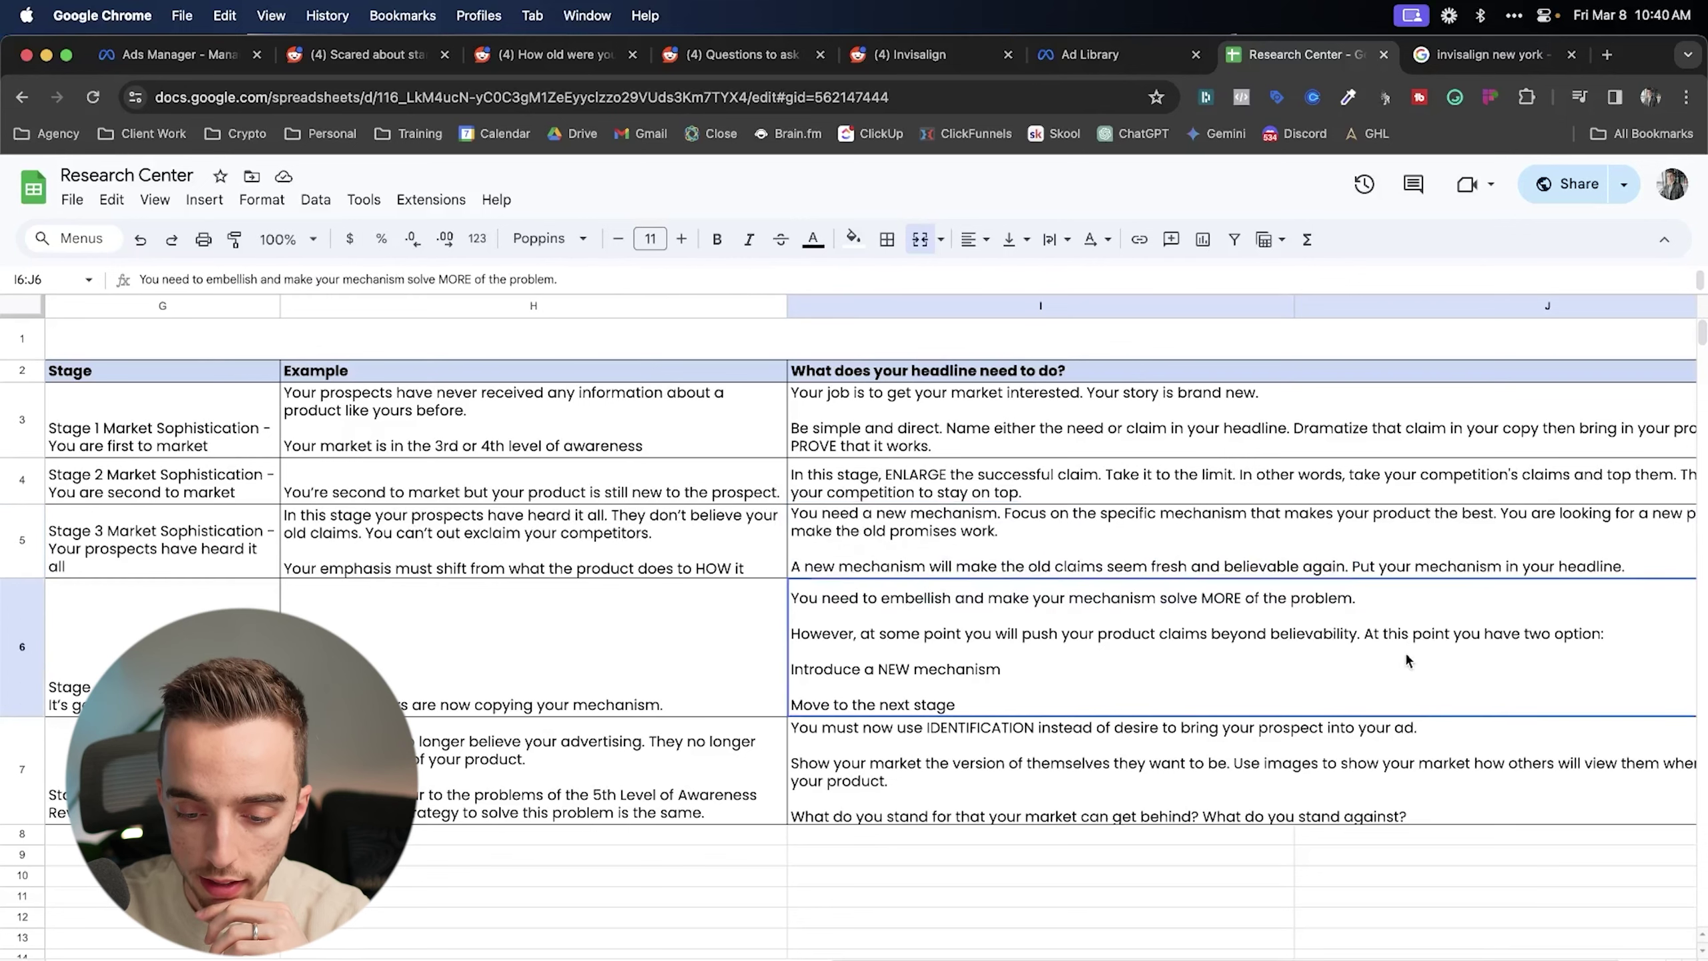
- Compare the Stage 3 row with the Stage 1–2 and Stage 4 rows, ending on the Stage 3 headline guidance
drag(153, 541, 1157, 541)
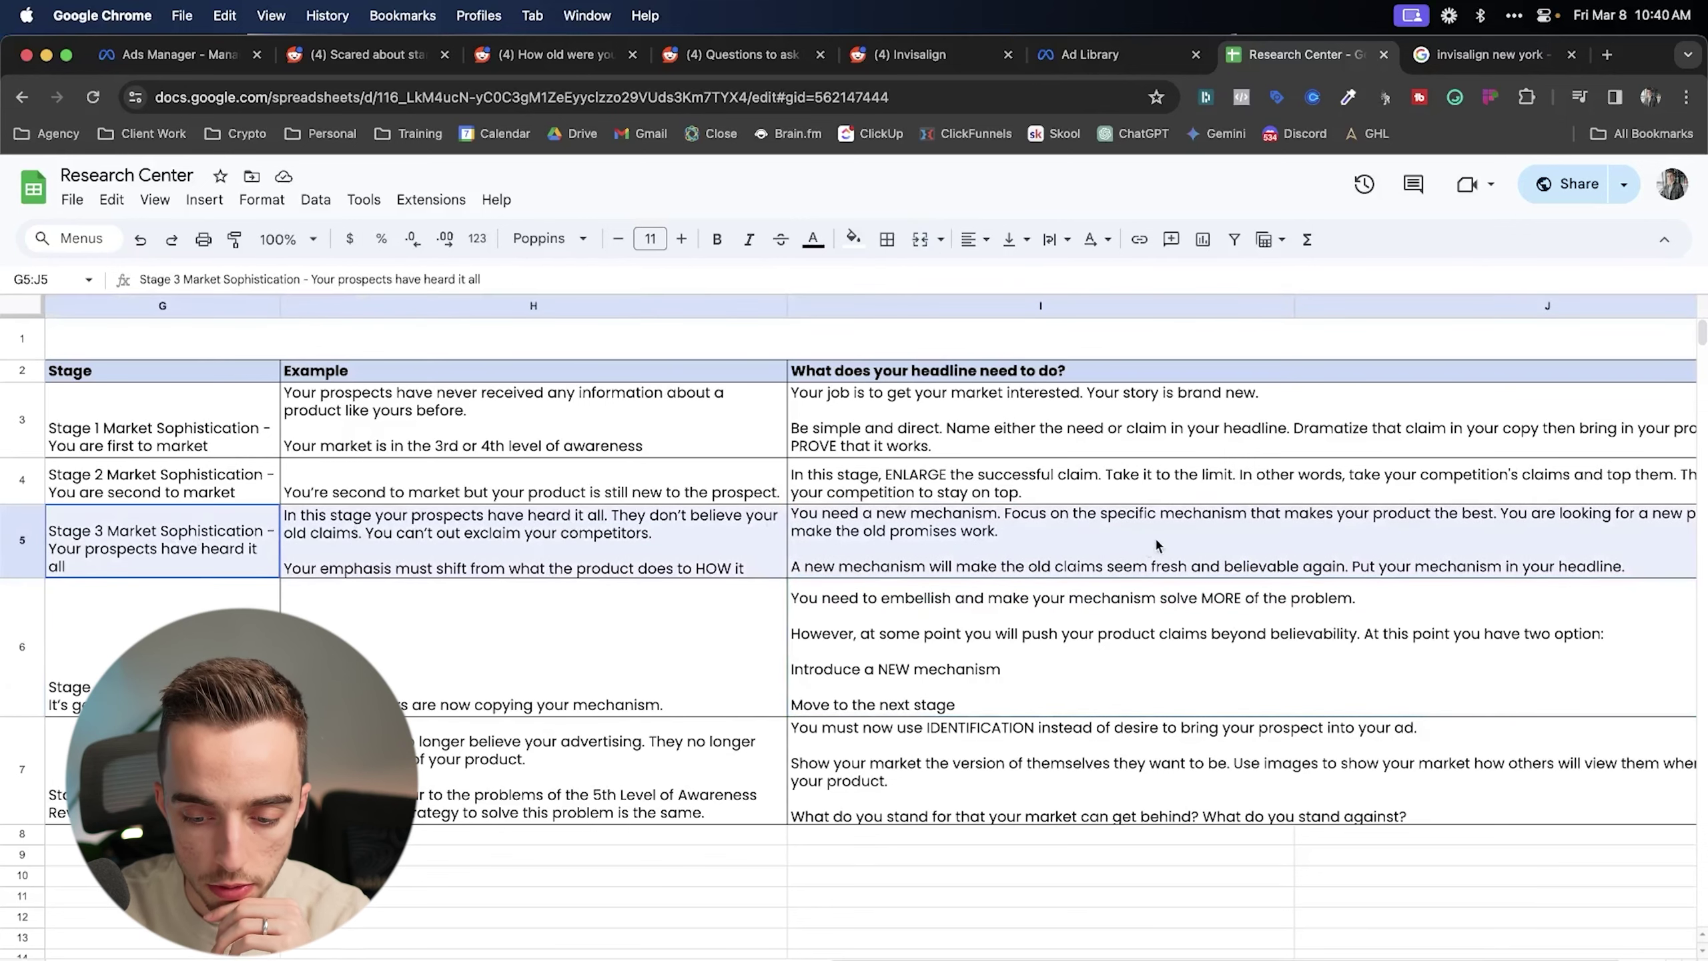
click(1166, 604)
click(210, 548)
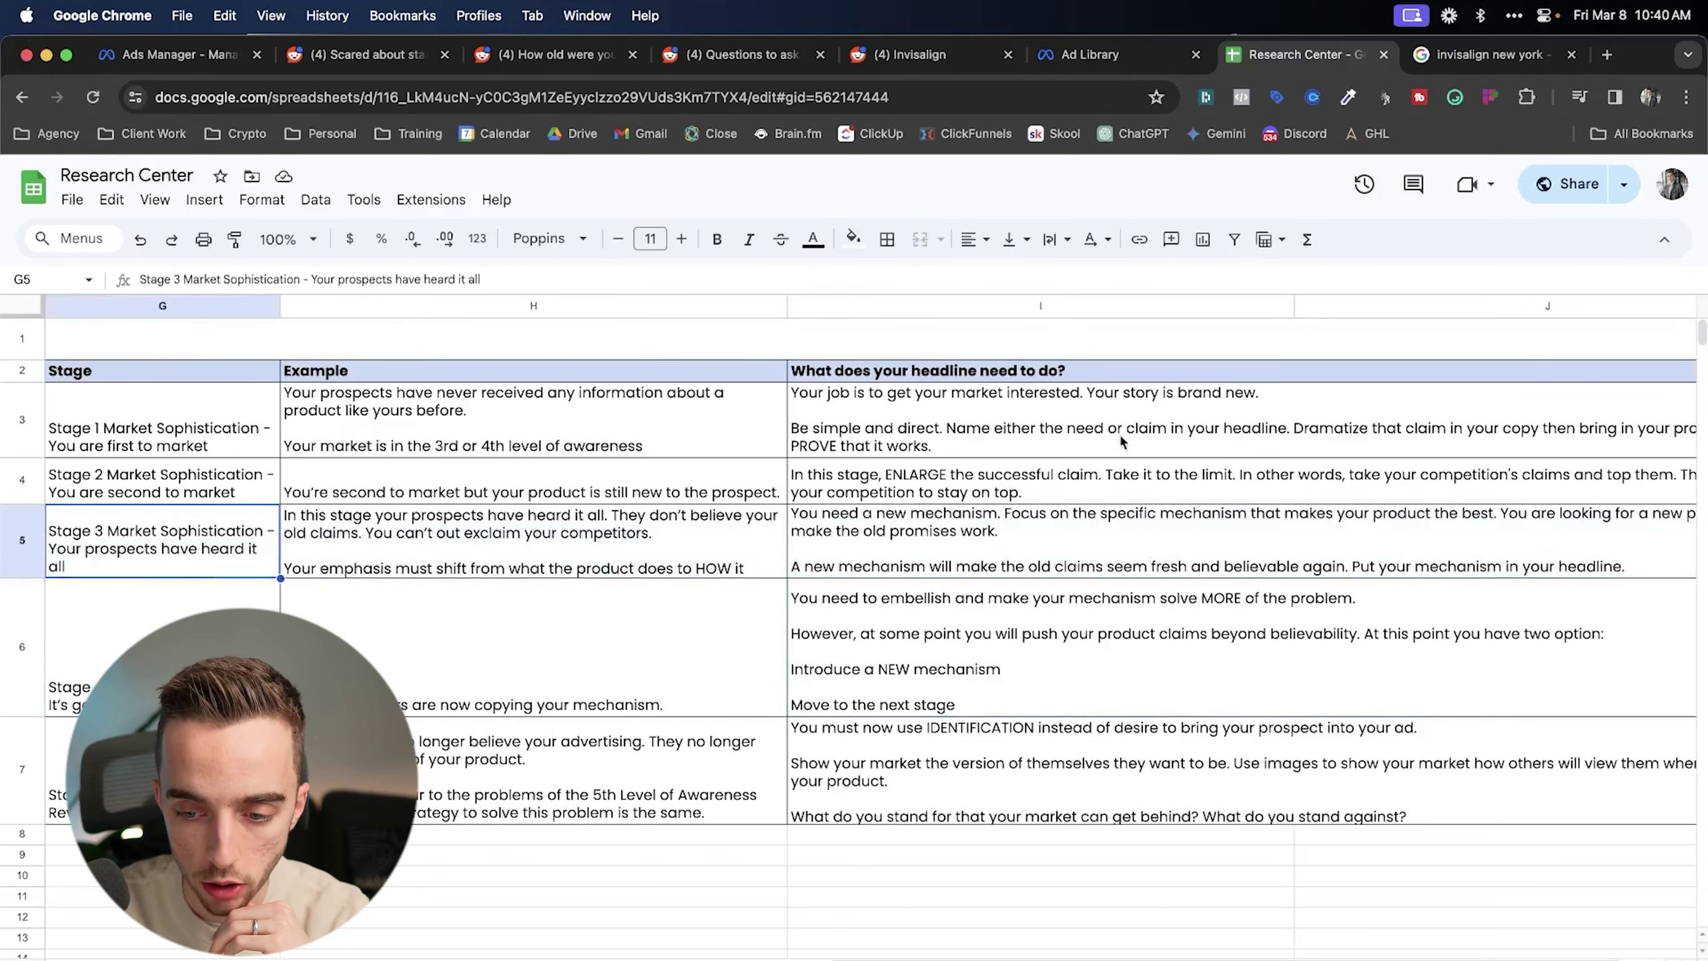
drag(138, 443, 874, 474)
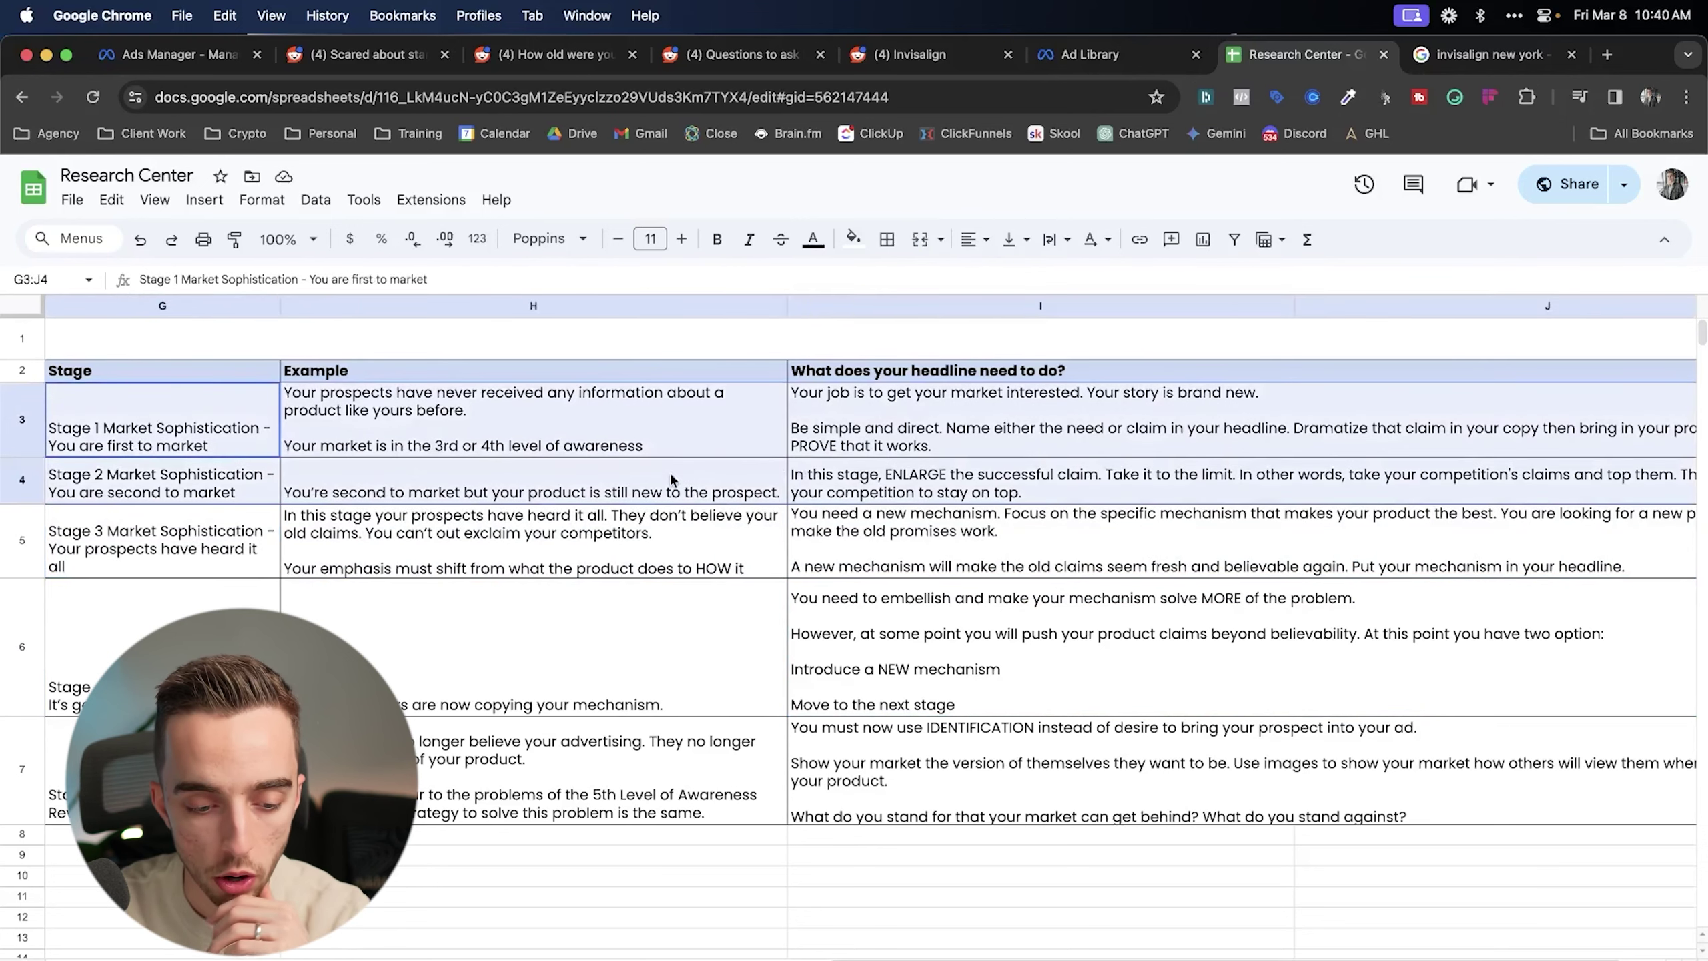
click(326, 453)
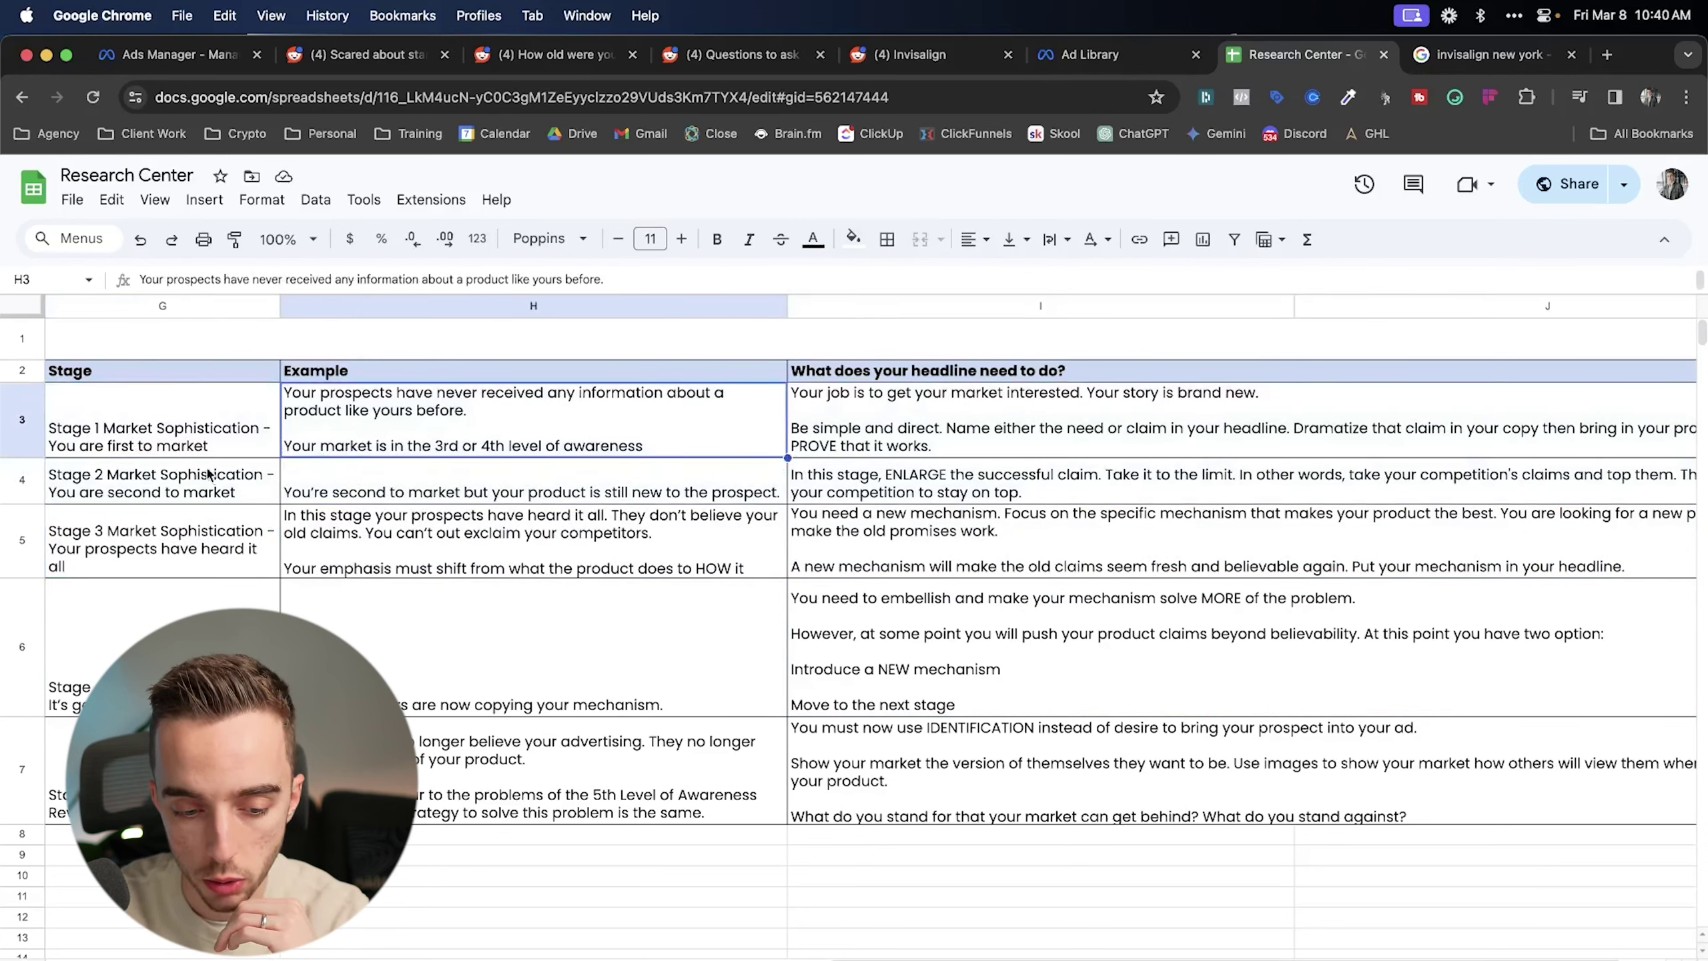
drag(190, 552, 926, 589)
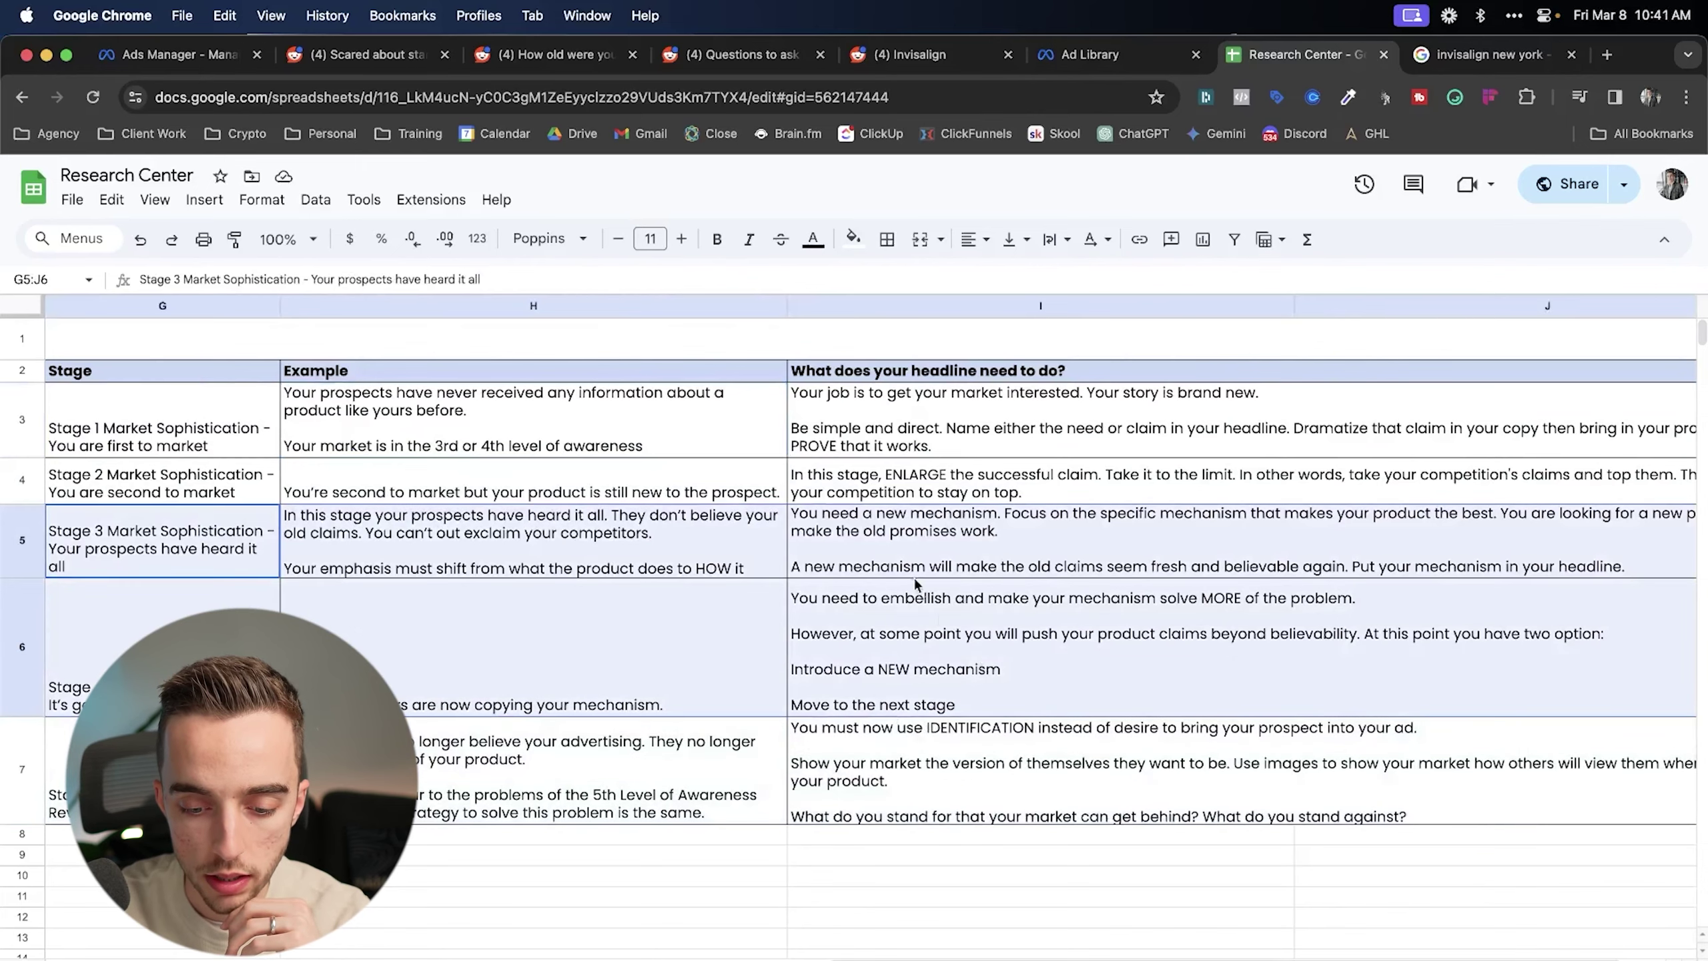
click(954, 548)
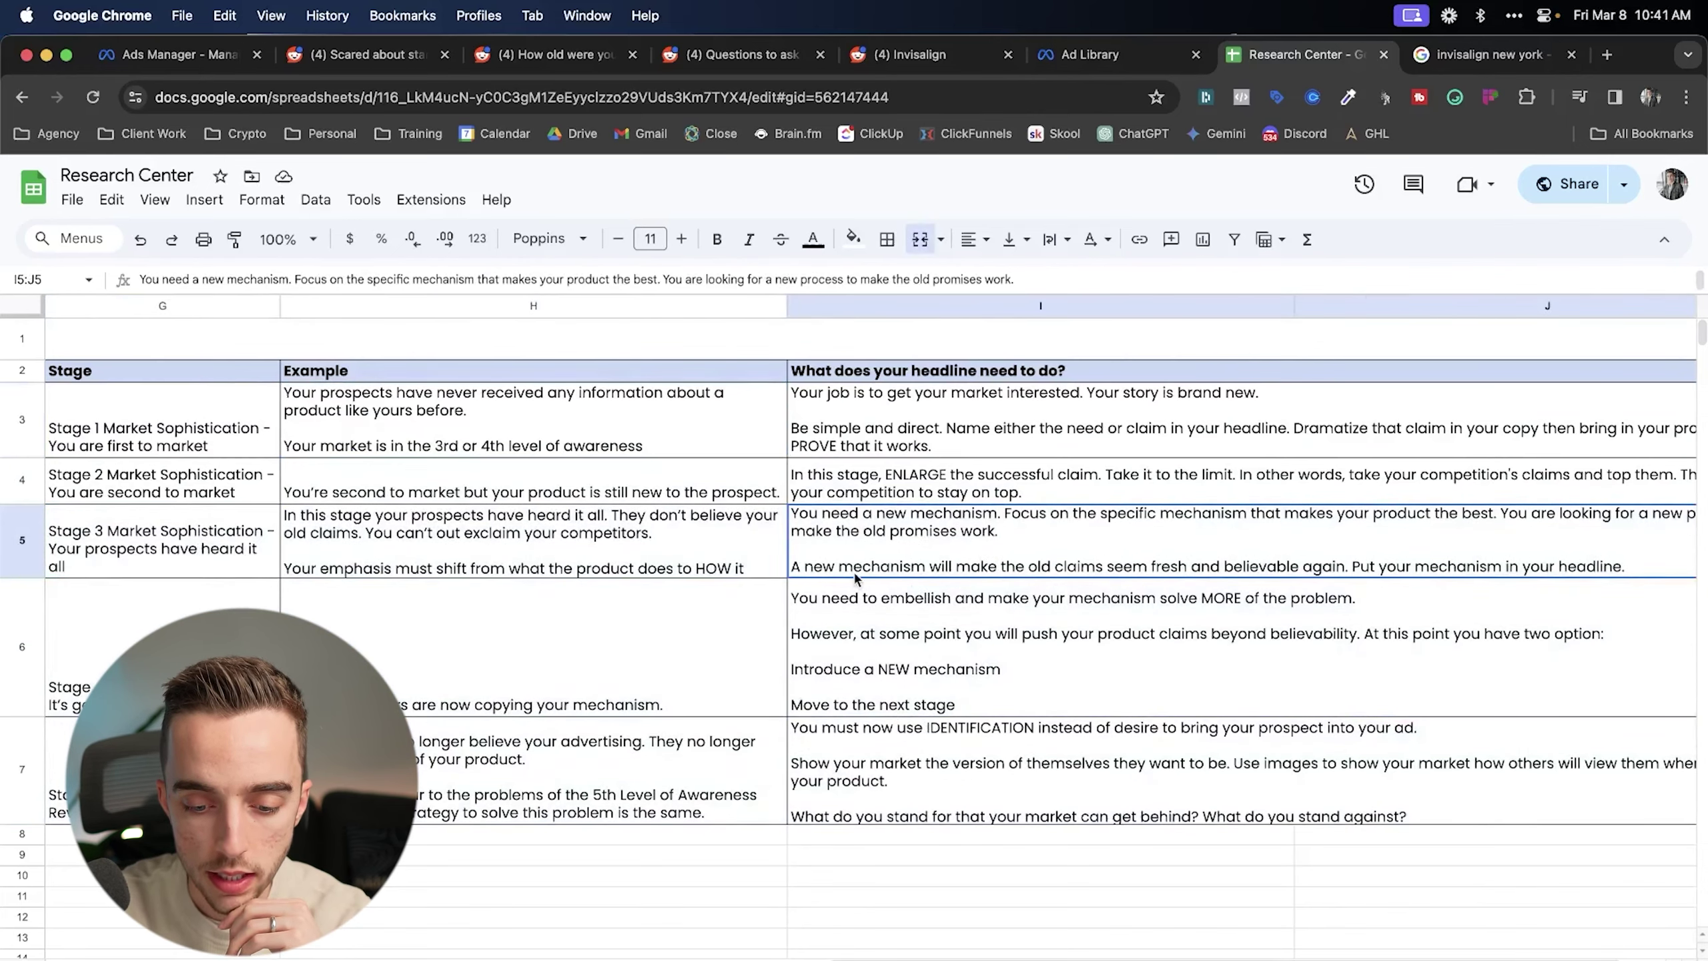
triple_click(895, 570)
click(1022, 584)
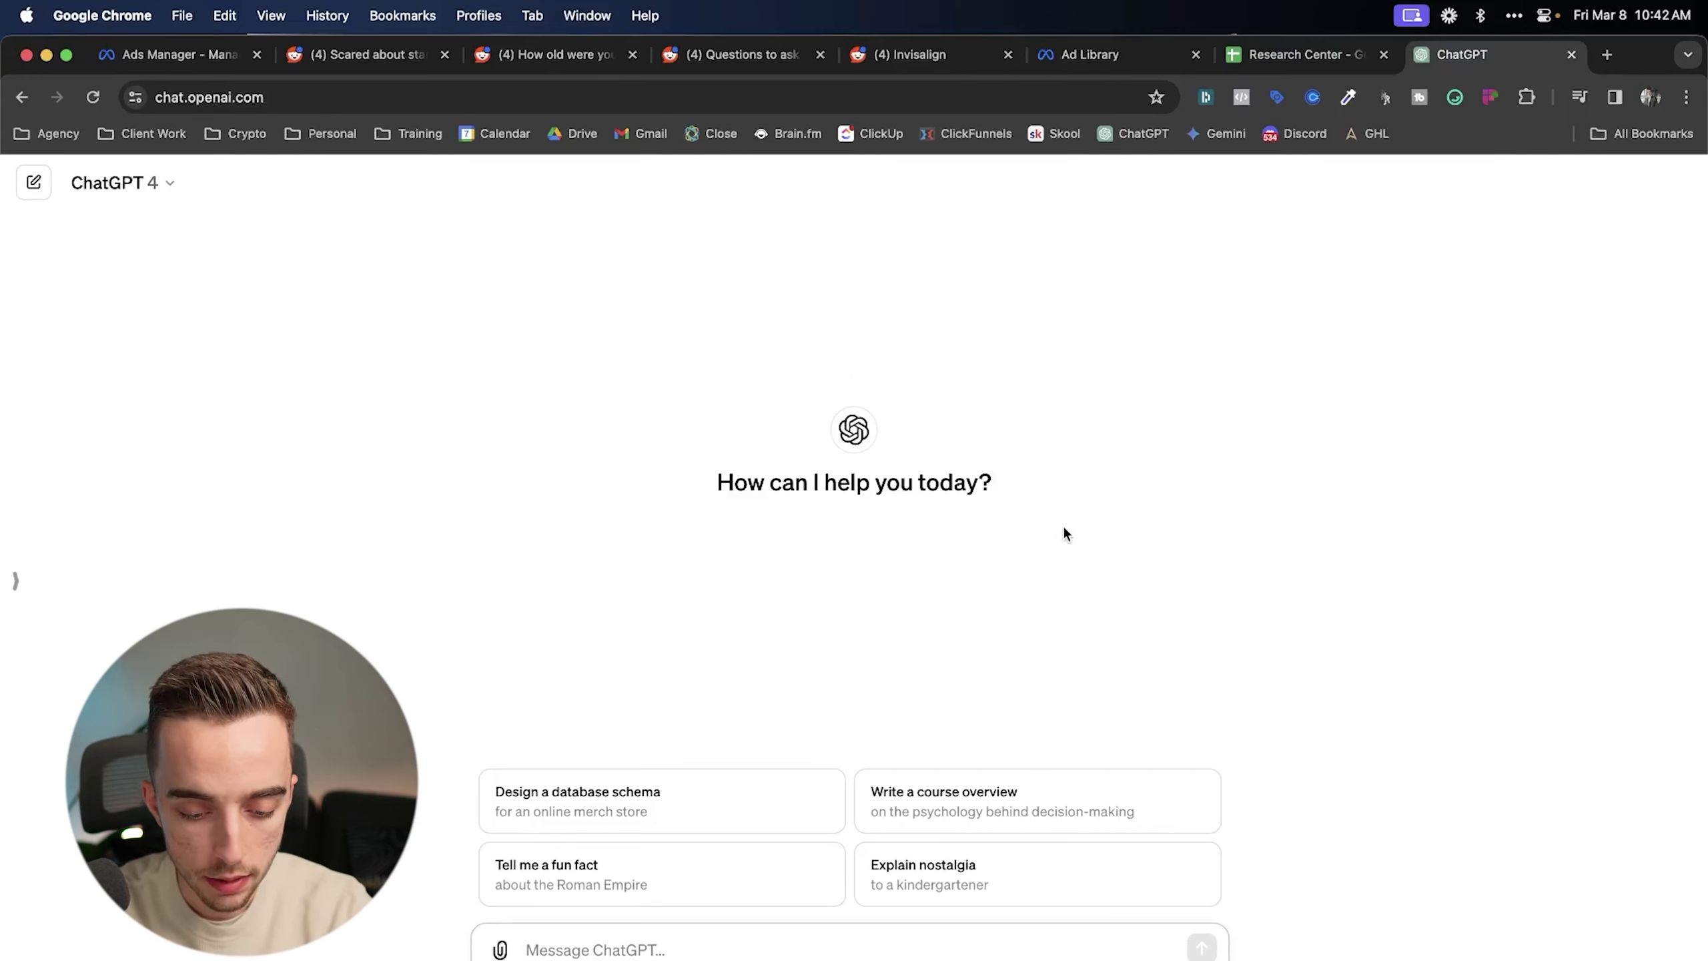
- Start a ChatGPT prompt with "Here's some information about my target persona and an ad concept I want to create"
text(Here's some information about my t)
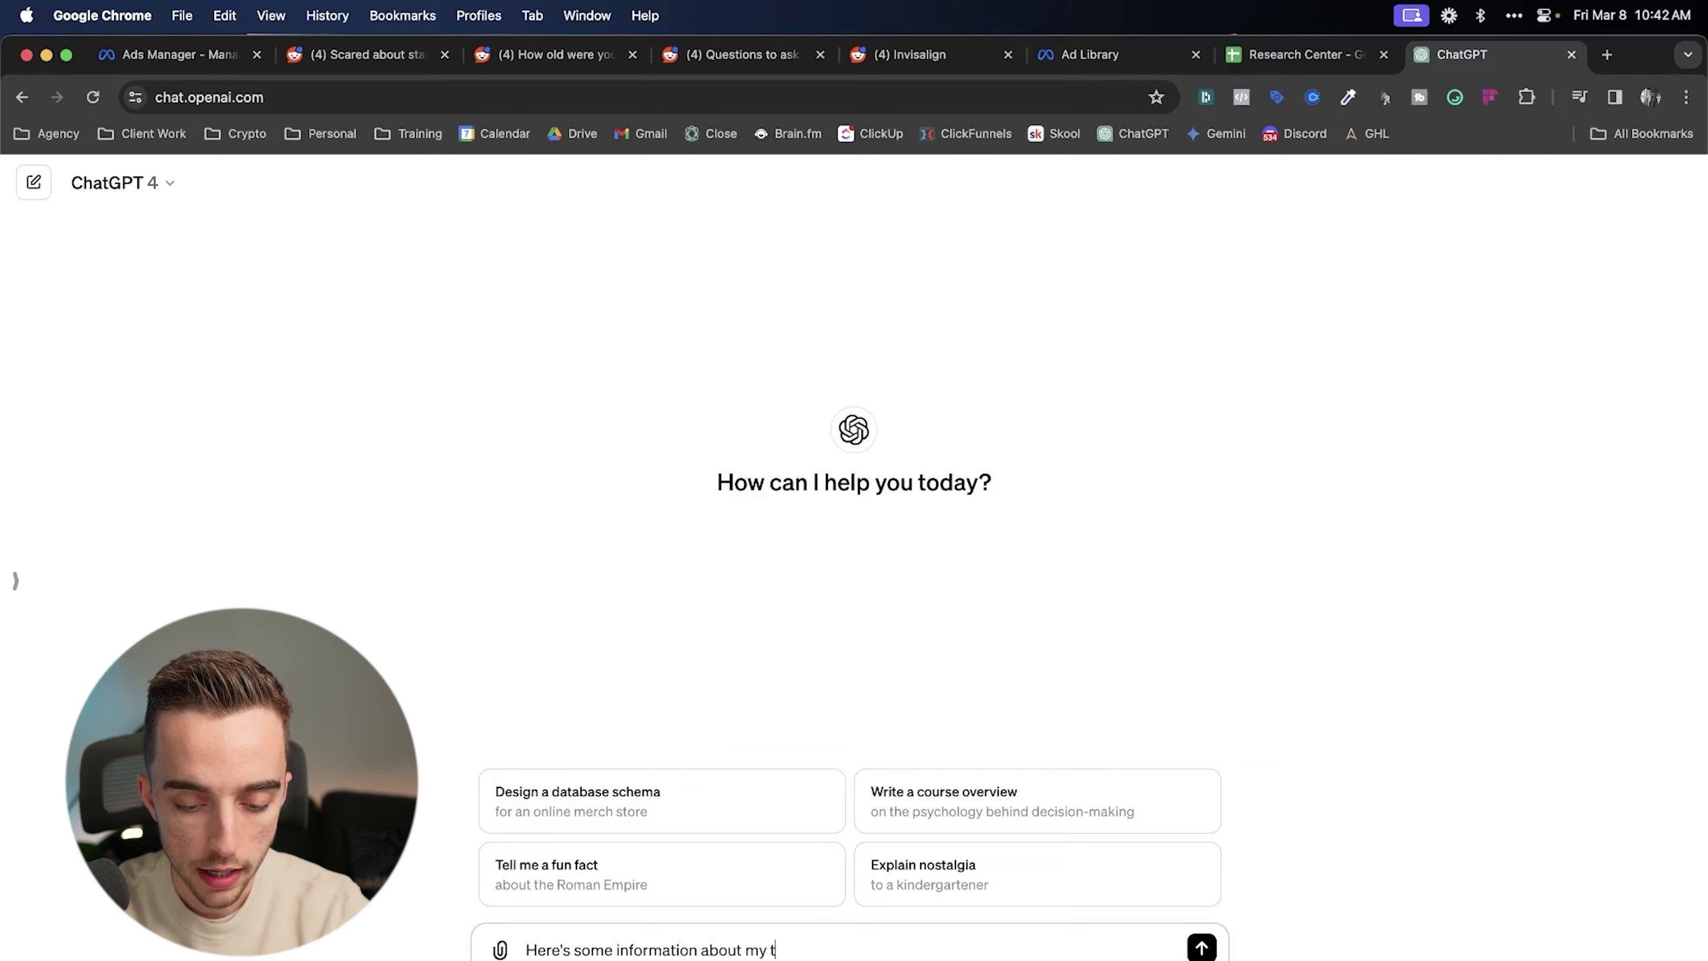
text(arget persona and an ad concep)
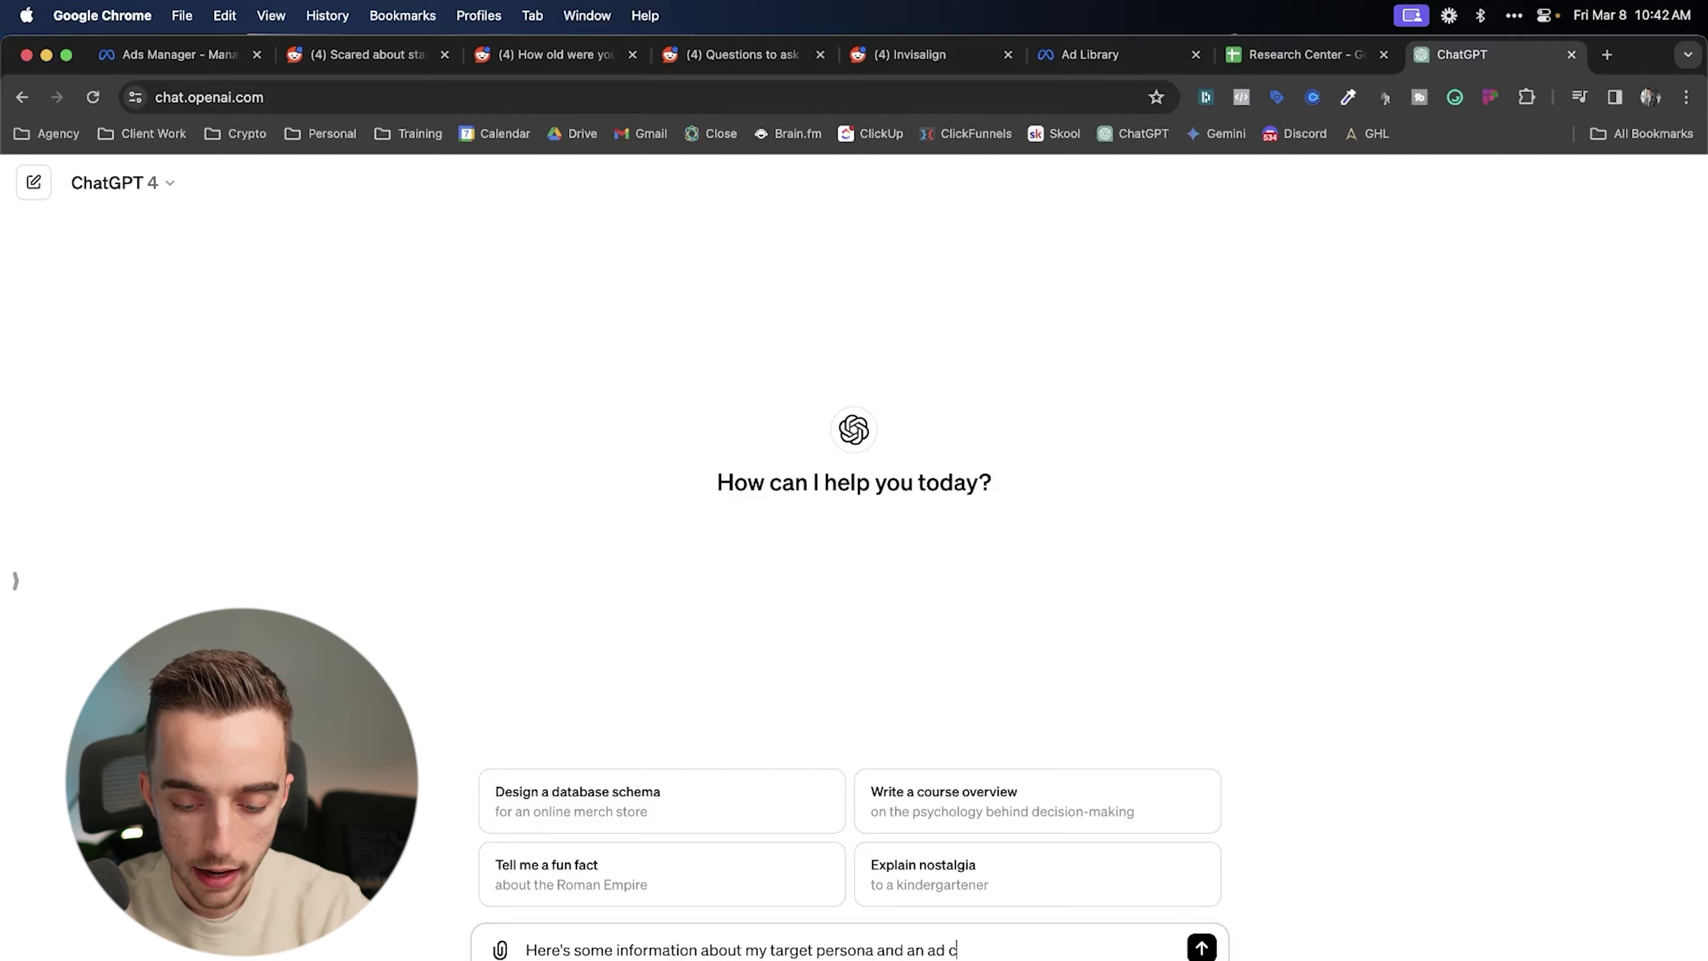
text(t I want to create)
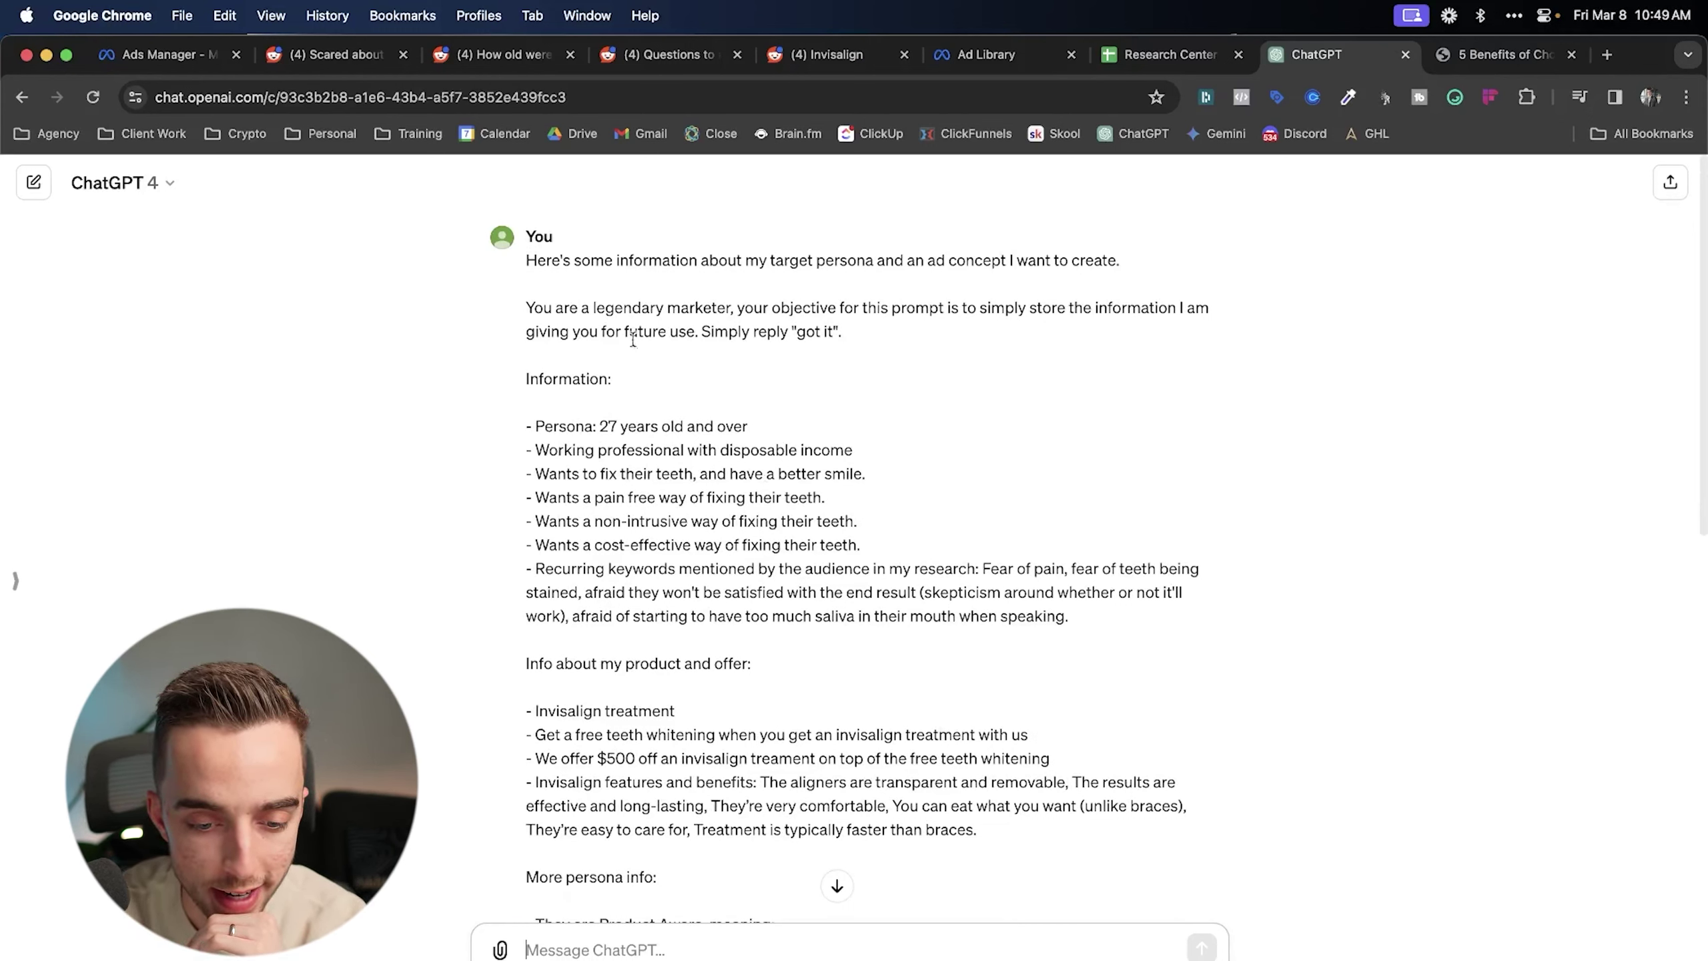
- Review the prompt's opening: the persona and ad concept introduction, the legendary marketer role, and the "got it" reply instruction
drag(532, 263, 1257, 253)
click(977, 263)
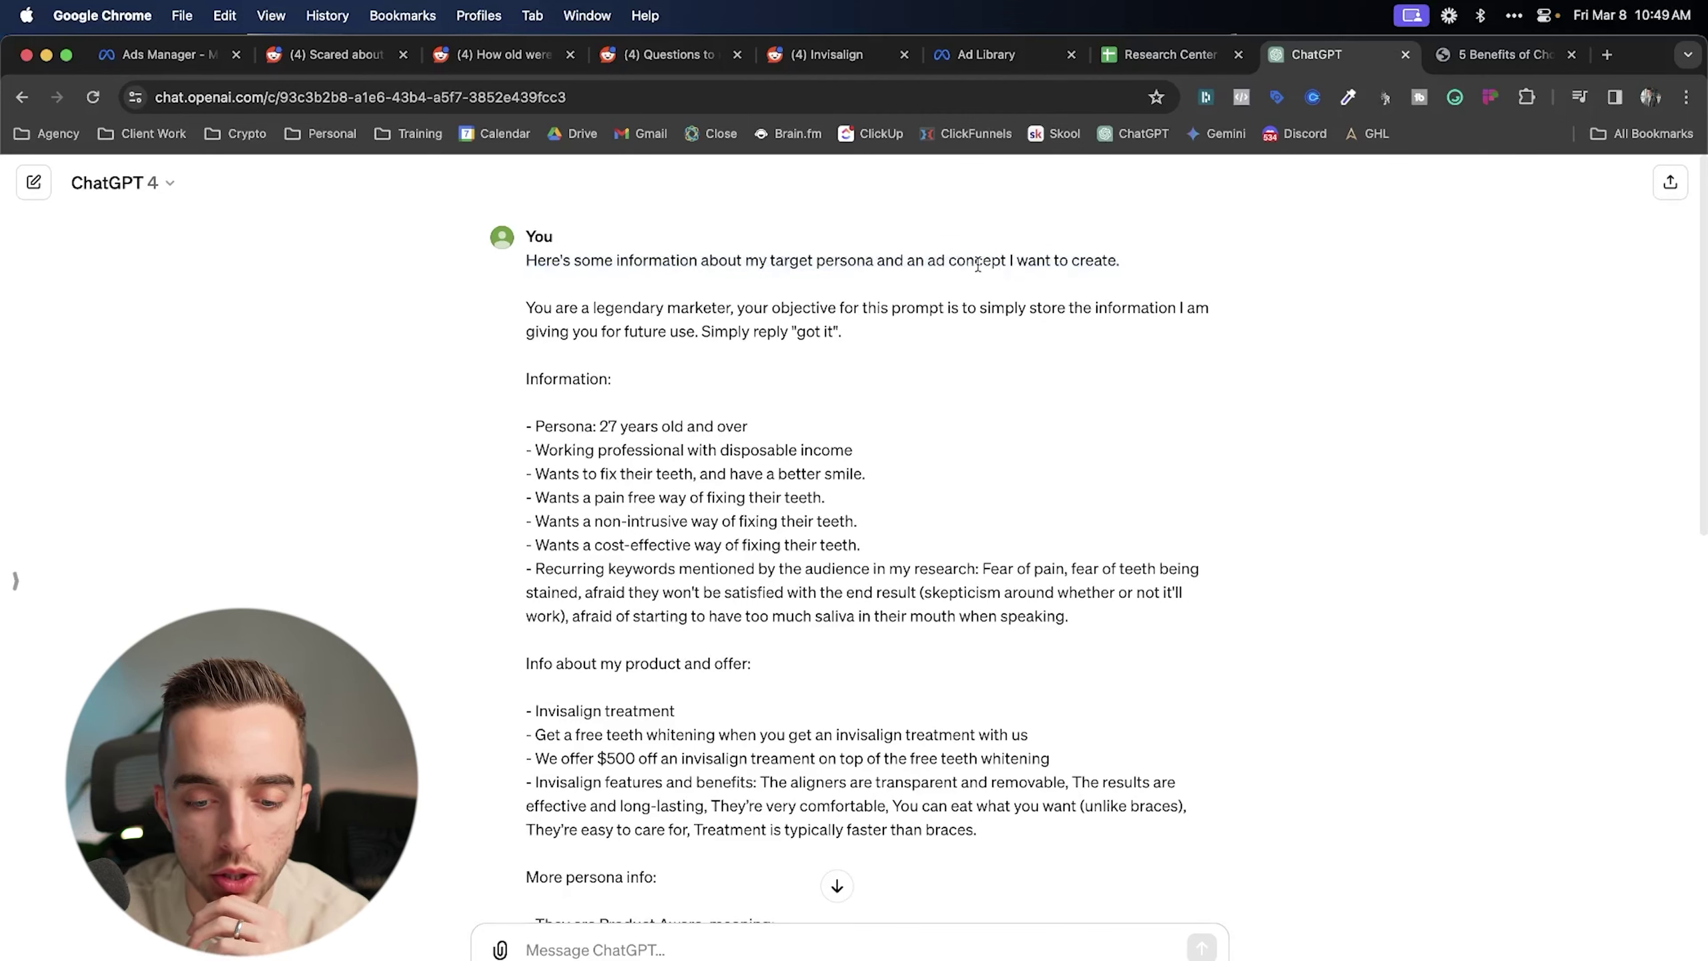
drag(527, 304, 796, 308)
click(816, 296)
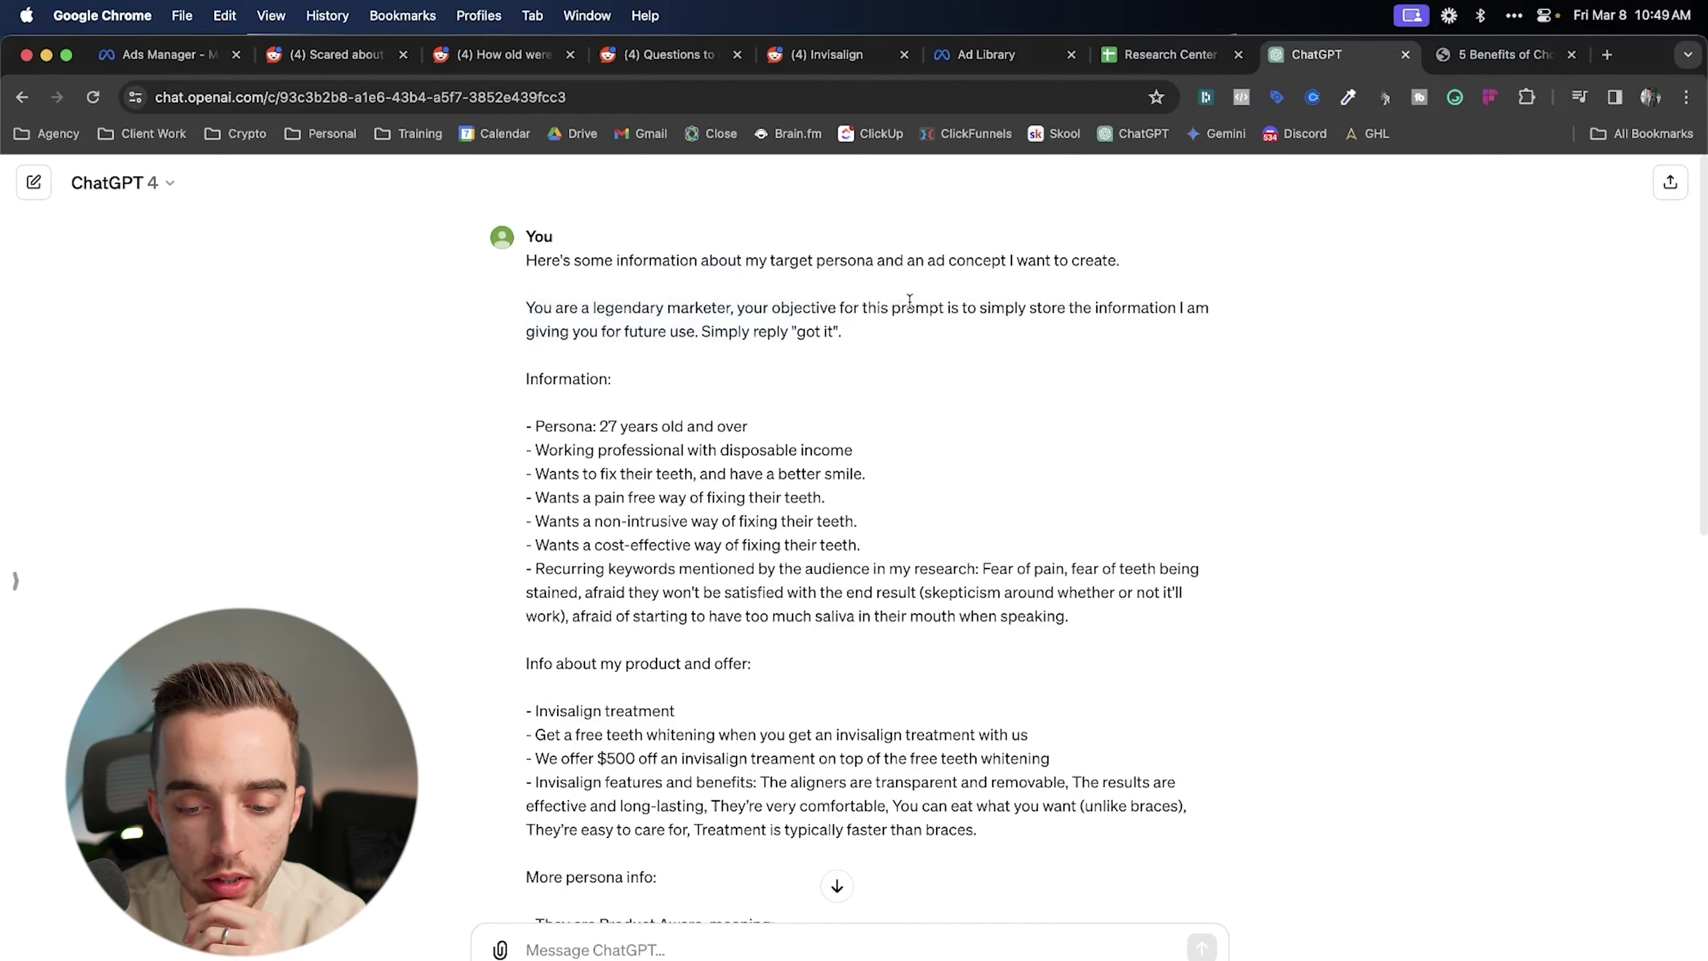
drag(701, 333, 880, 336)
click(604, 367)
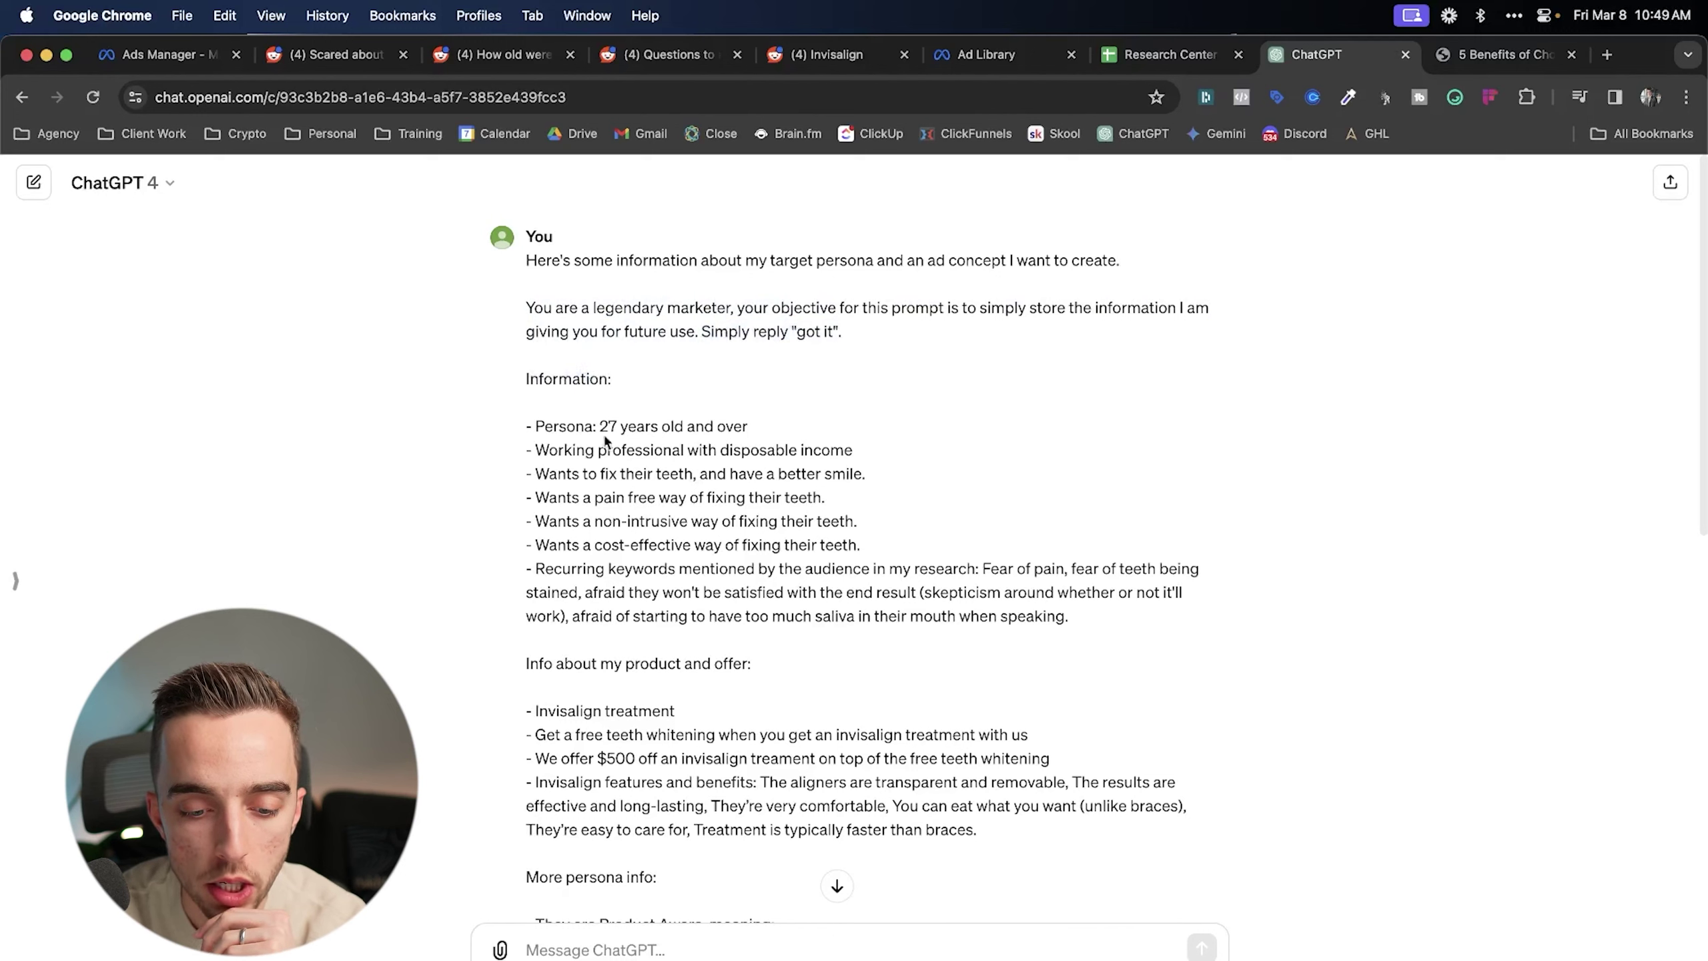
- Highlight the persona's age line and the working professional with disposable income line in the prompt's Information section
drag(527, 425, 769, 418)
click(729, 444)
mouse_move(535, 450)
mouse_down()
mouse_move(891, 497)
mouse_move(1098, 627)
mouse_move(527, 442)
mouse_up()
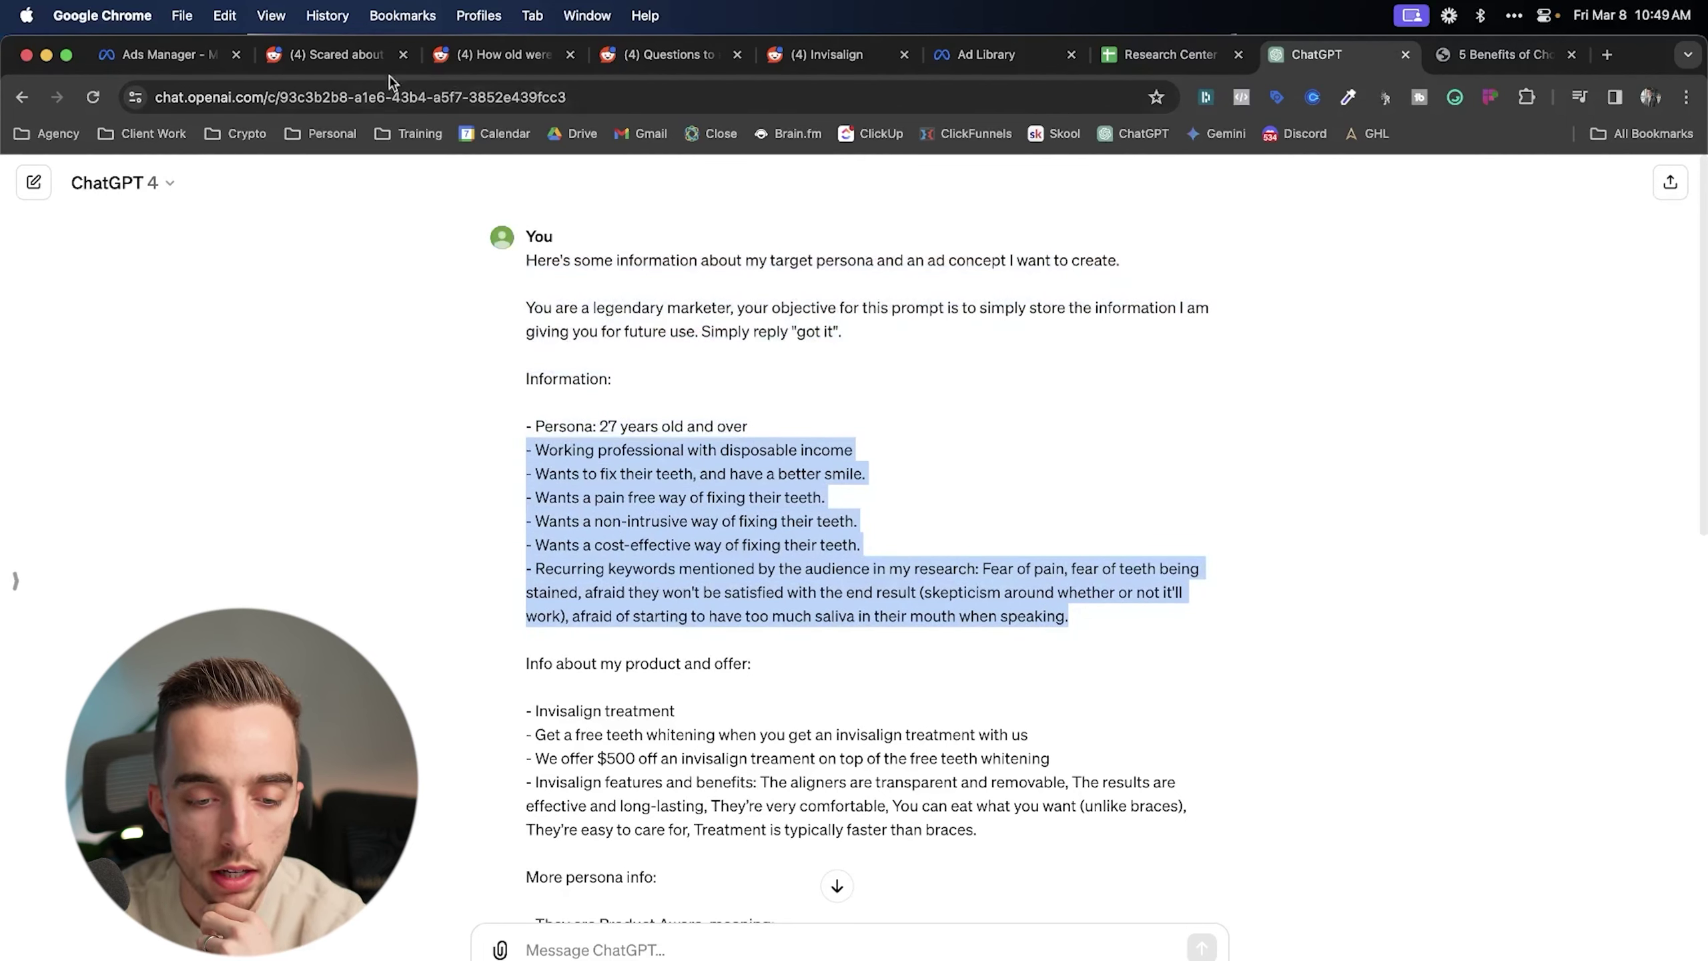
click(562, 439)
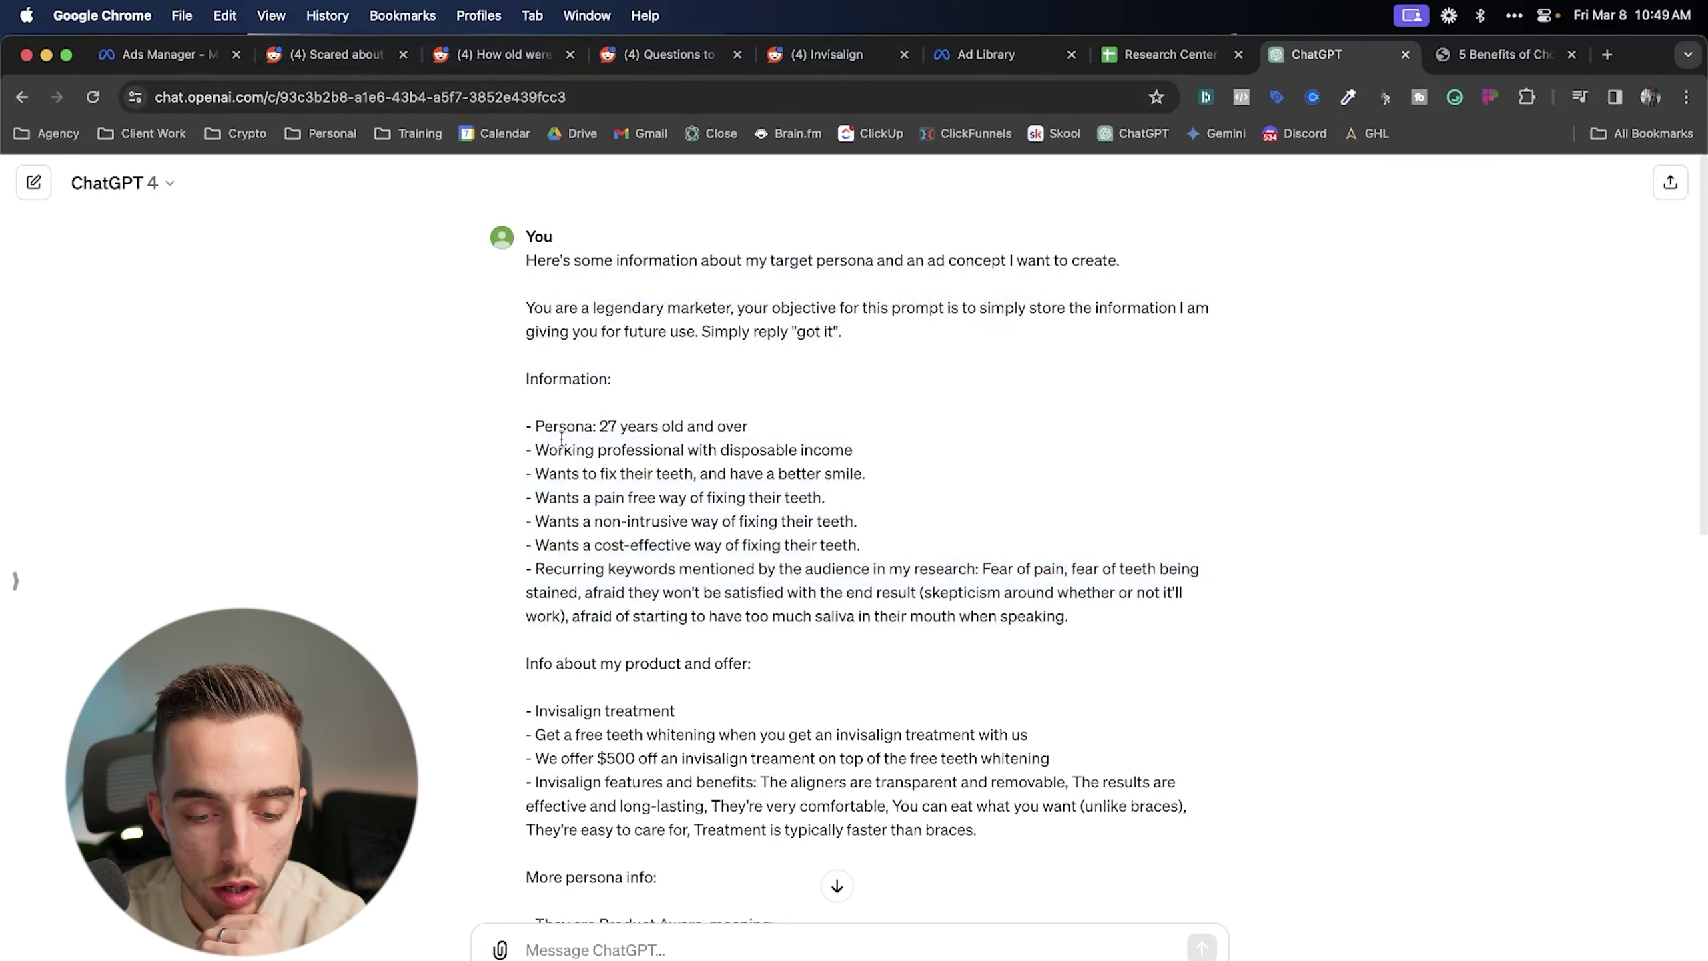
drag(562, 438, 865, 450)
click(586, 474)
- Highlight the persona's wants one by one: a better smile, and a pain free, non-intrusive and cost-effective way of fixing teeth
drag(513, 468, 900, 490)
click(722, 479)
triple_click(631, 495)
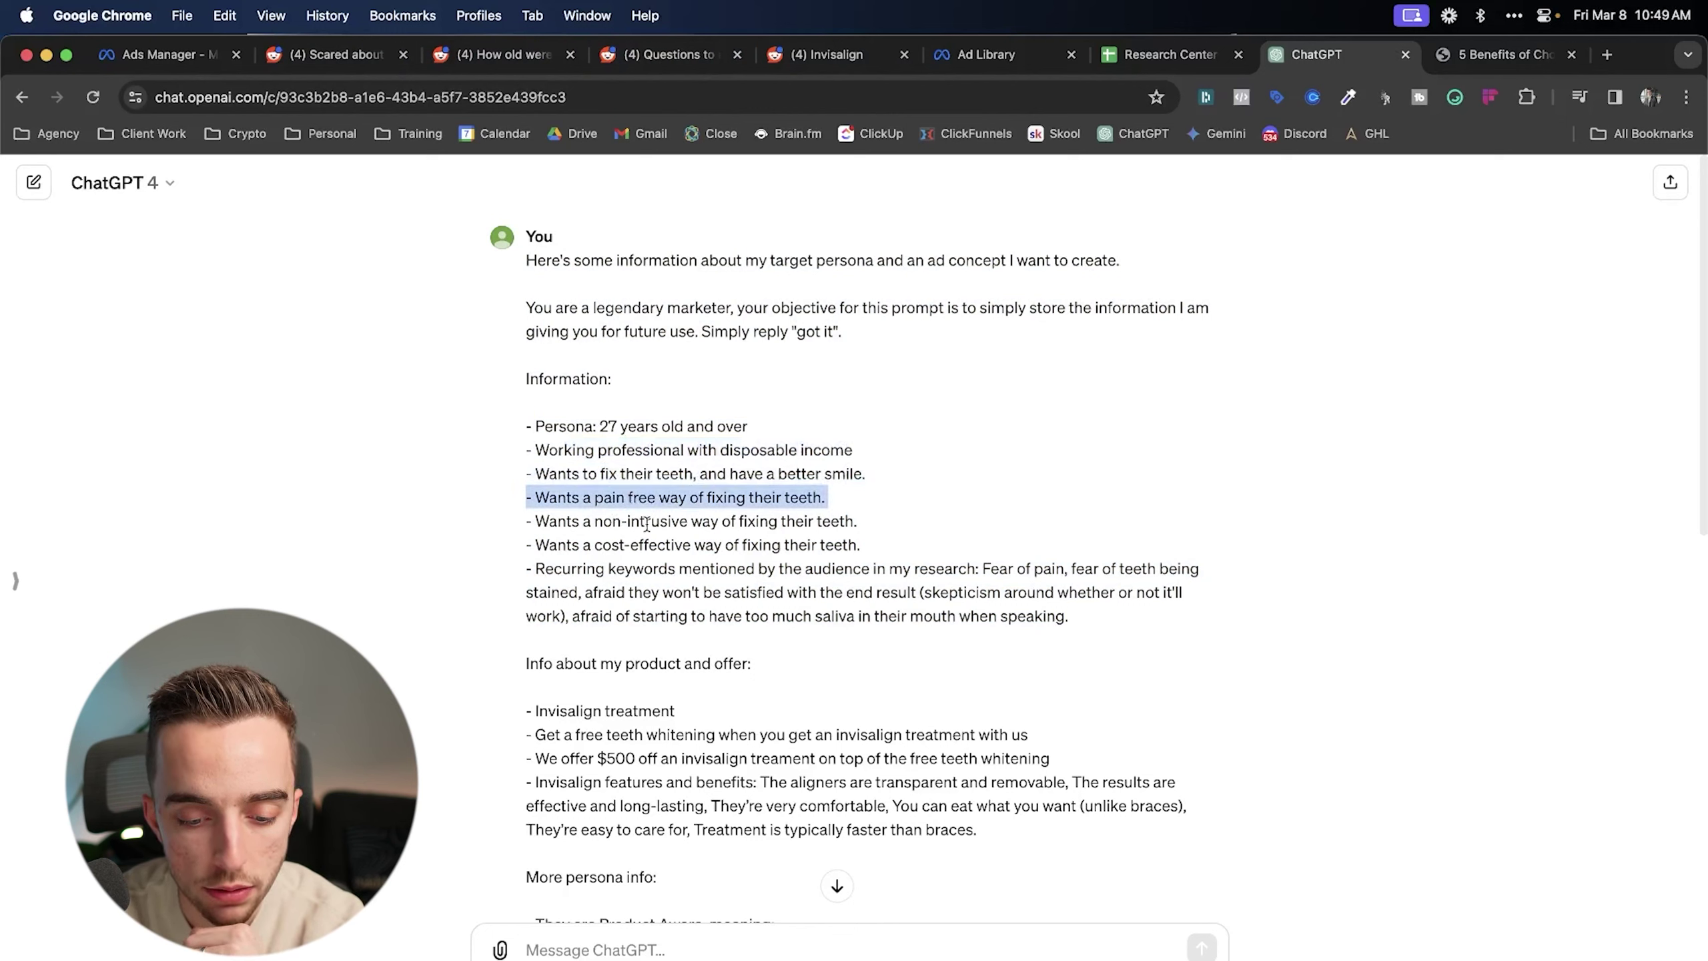
triple_click(643, 522)
triple_click(651, 547)
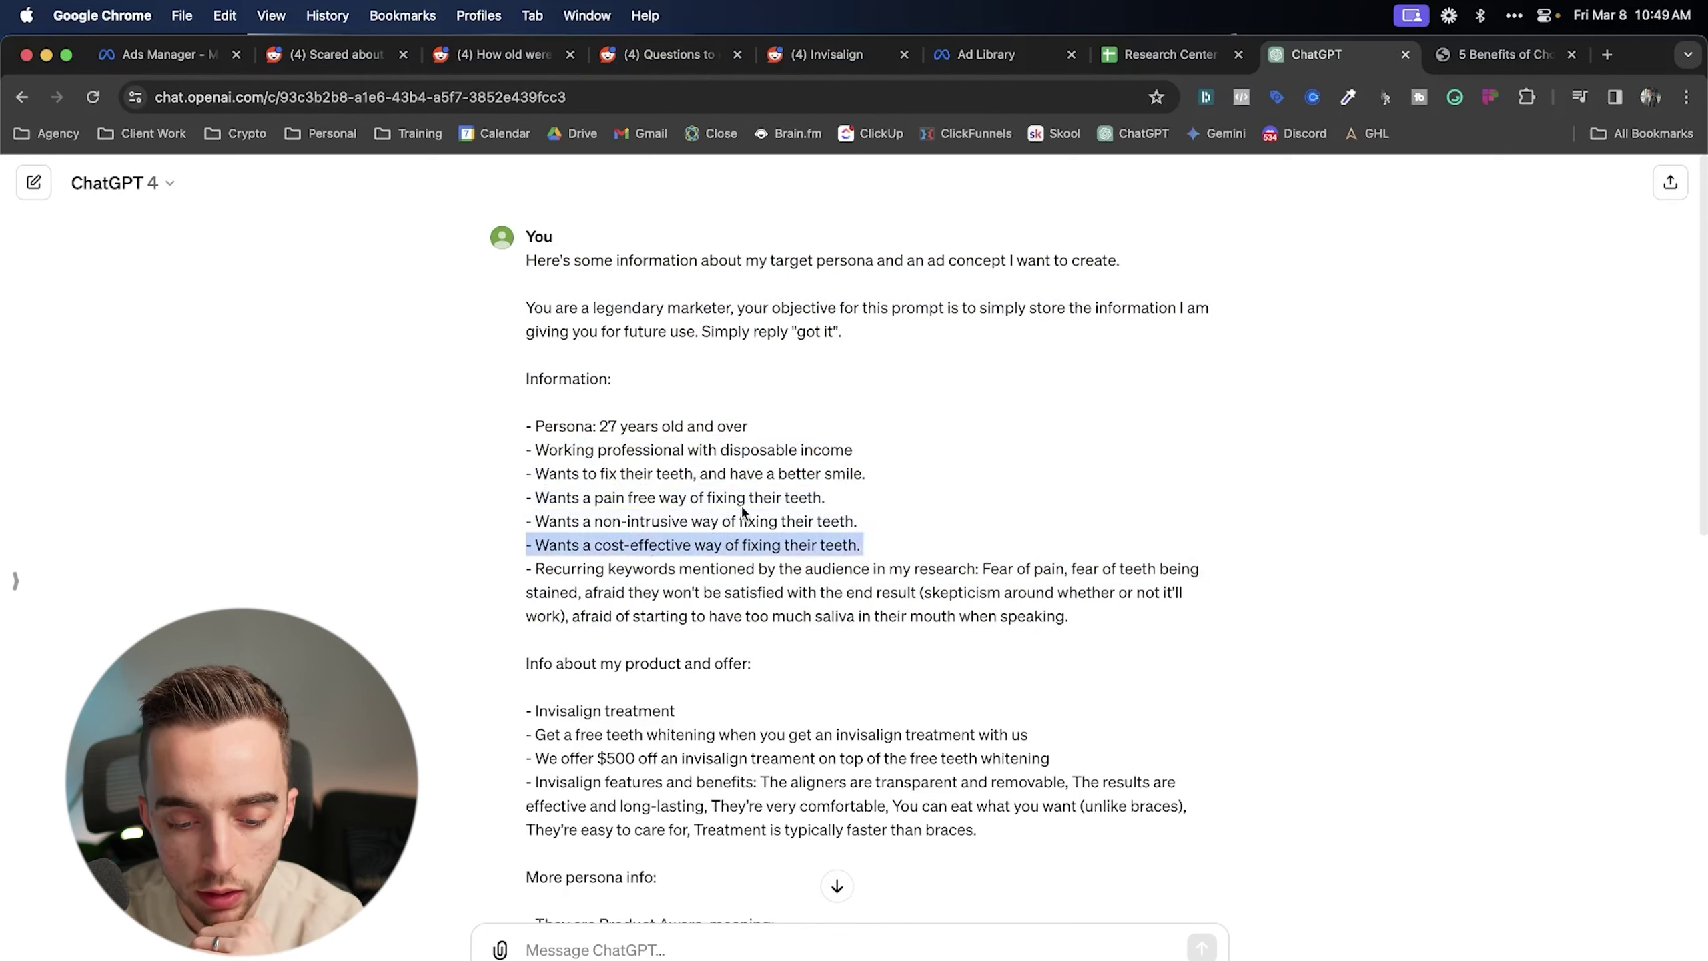
- Review the recurring audience keywords in the prompt, highlighting the fear of pain and the skepticism about the end result
triple_click(637, 588)
click(993, 579)
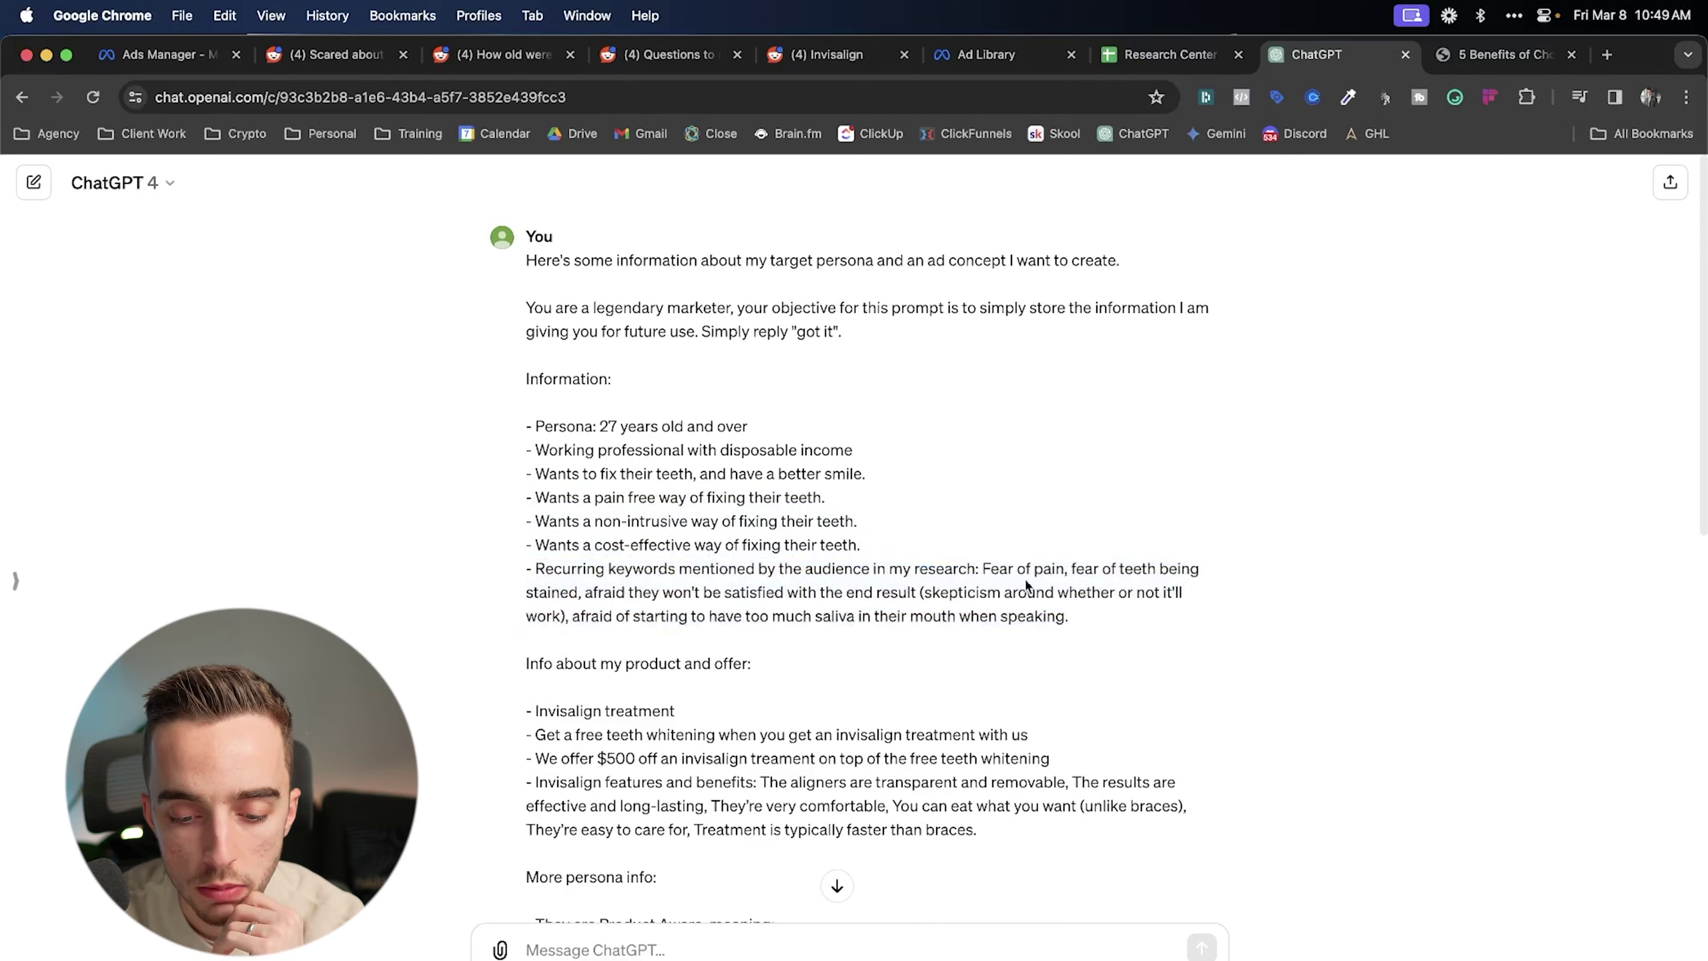
drag(986, 571, 1129, 577)
click(1093, 578)
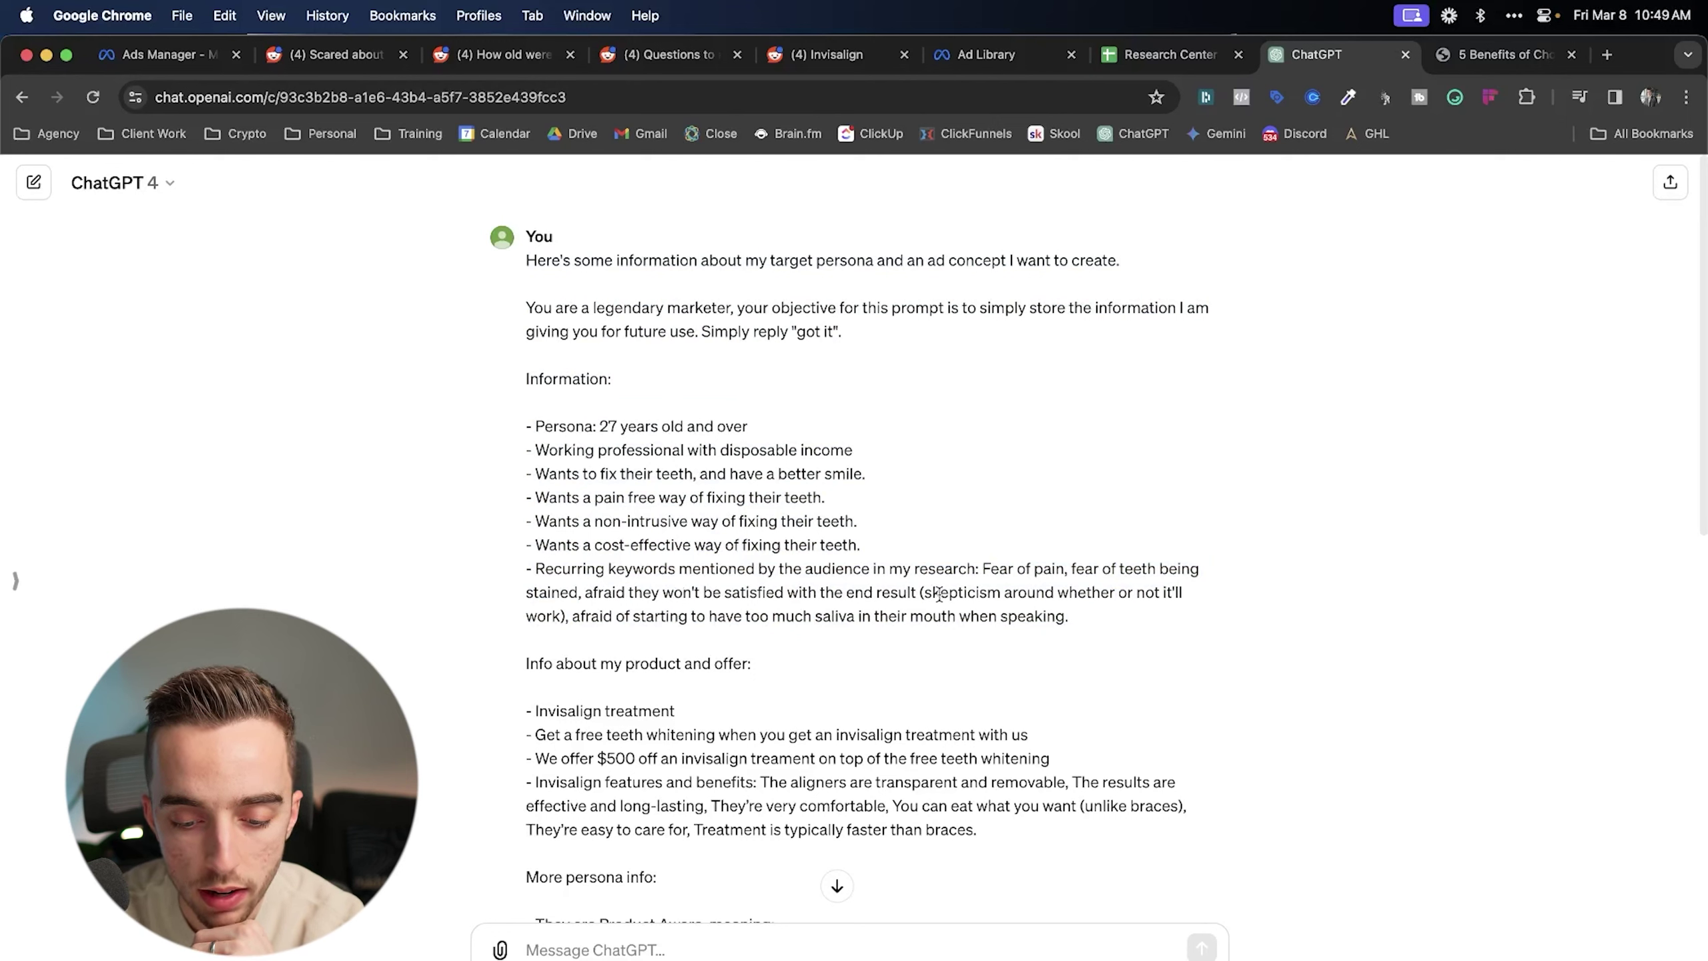
drag(922, 592, 1072, 619)
click(573, 613)
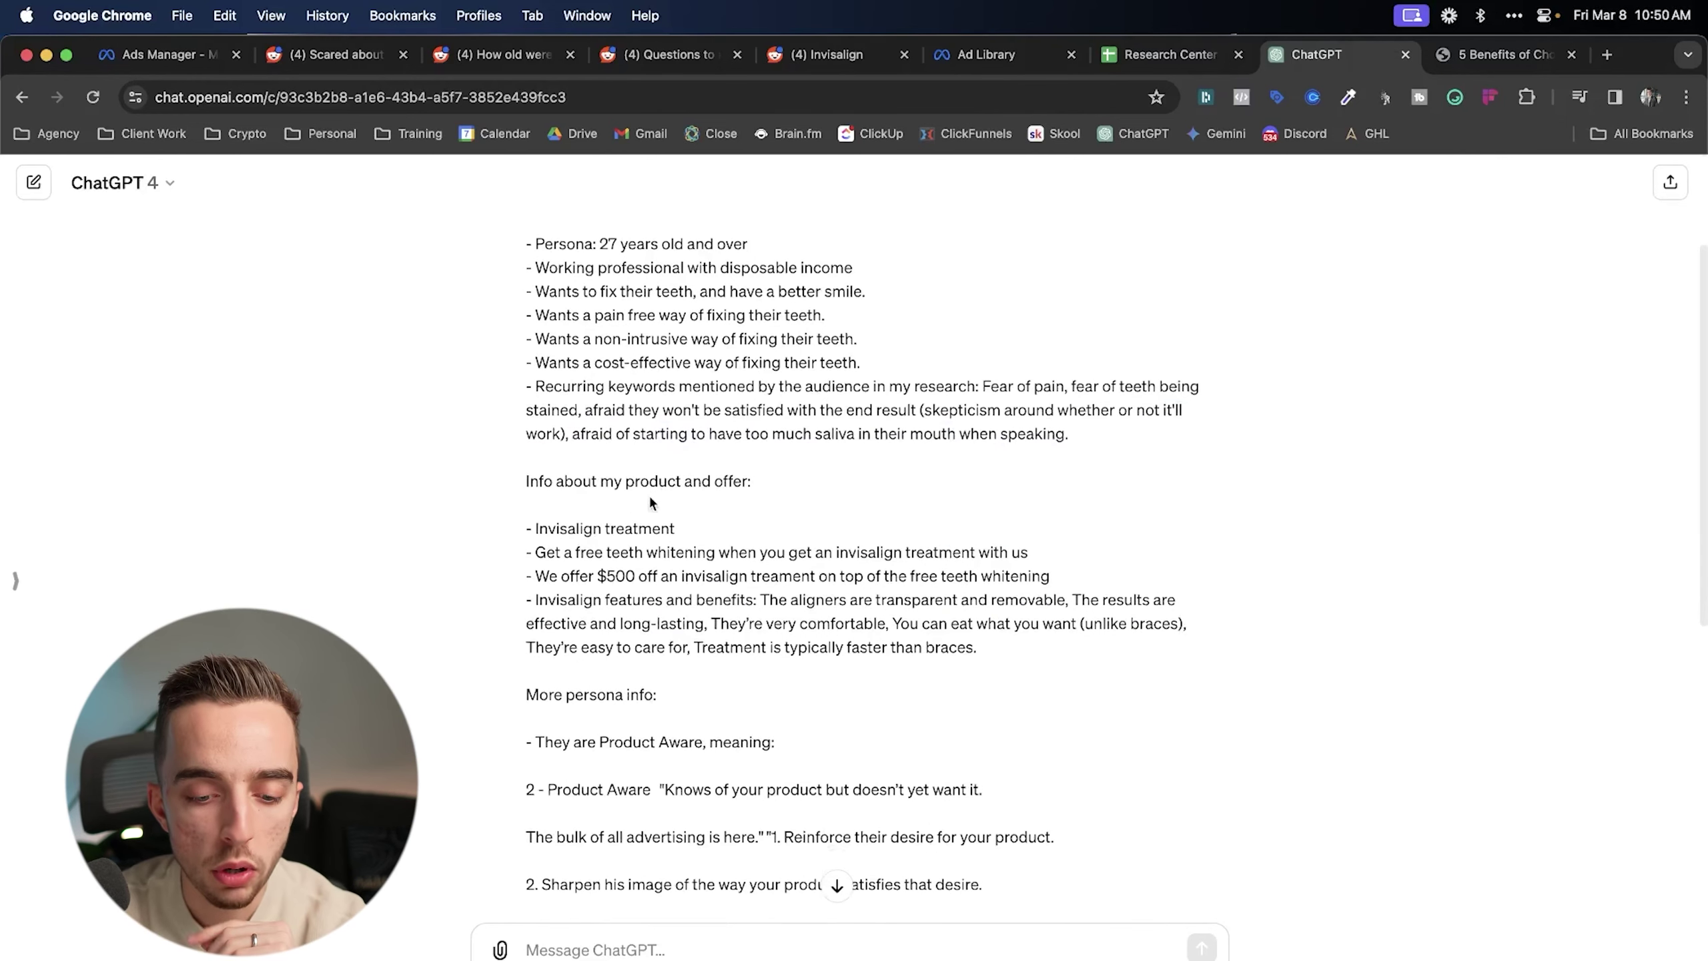
- Review the product and offer section, matching the free teeth whitening to the fear of stained teeth and highlighting the $500 discount
scroll(611, 506, down, 1)
drag(611, 506, 1064, 545)
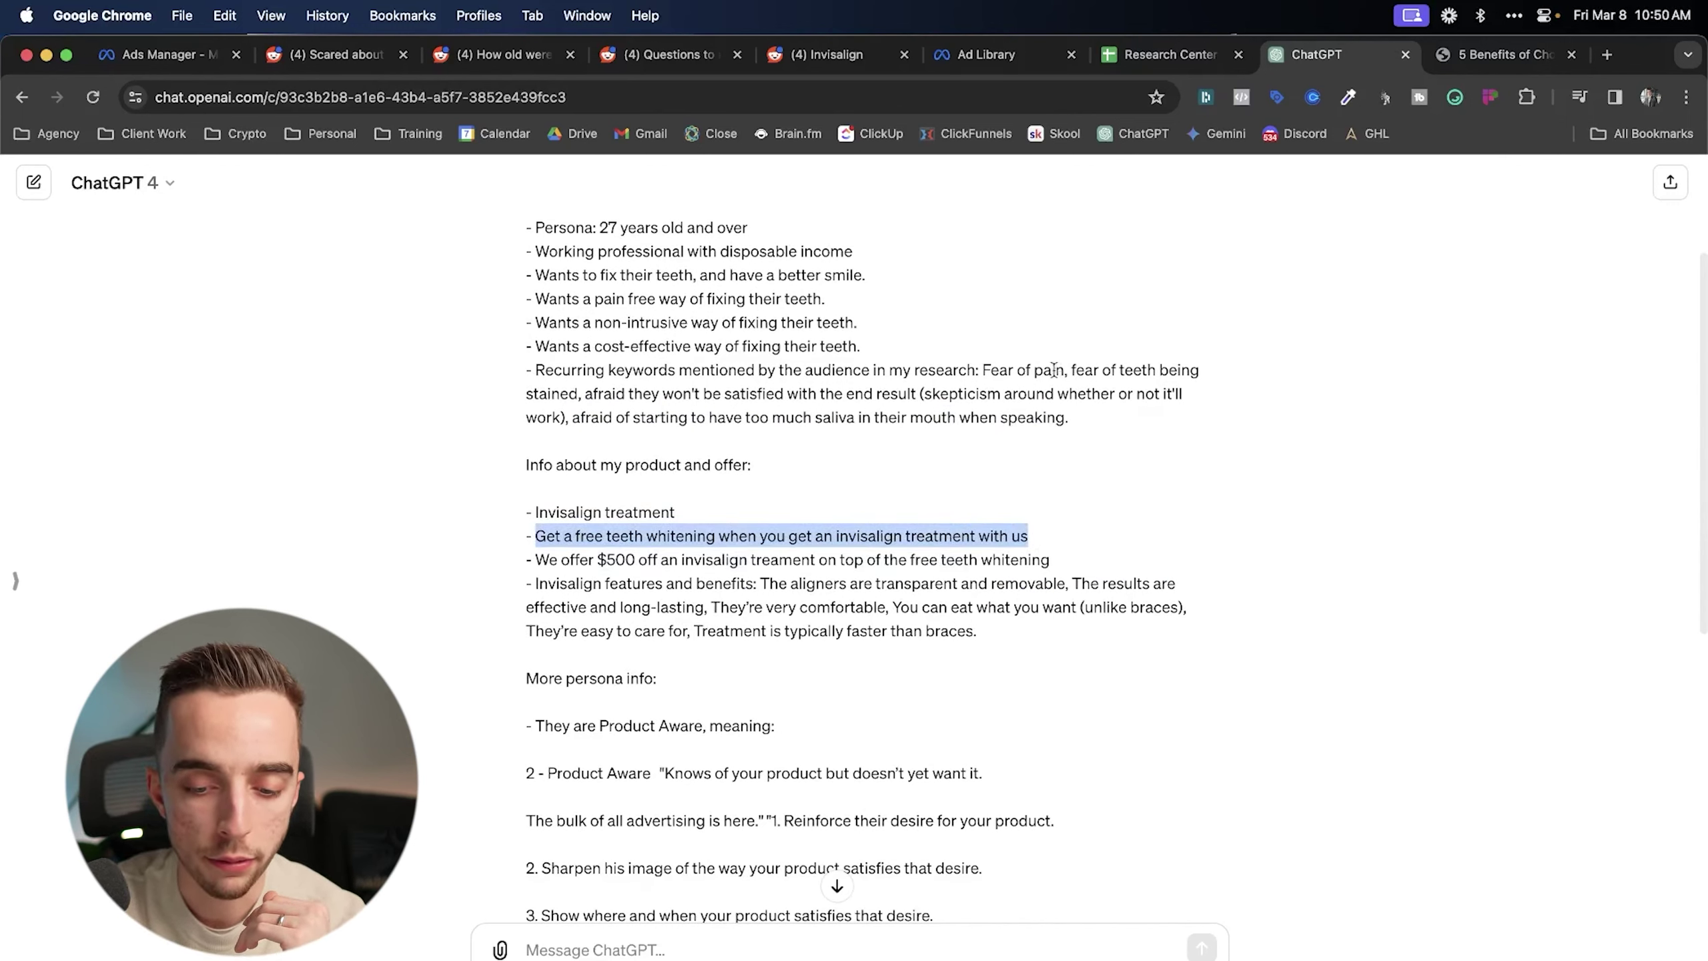
drag(1072, 370, 678, 393)
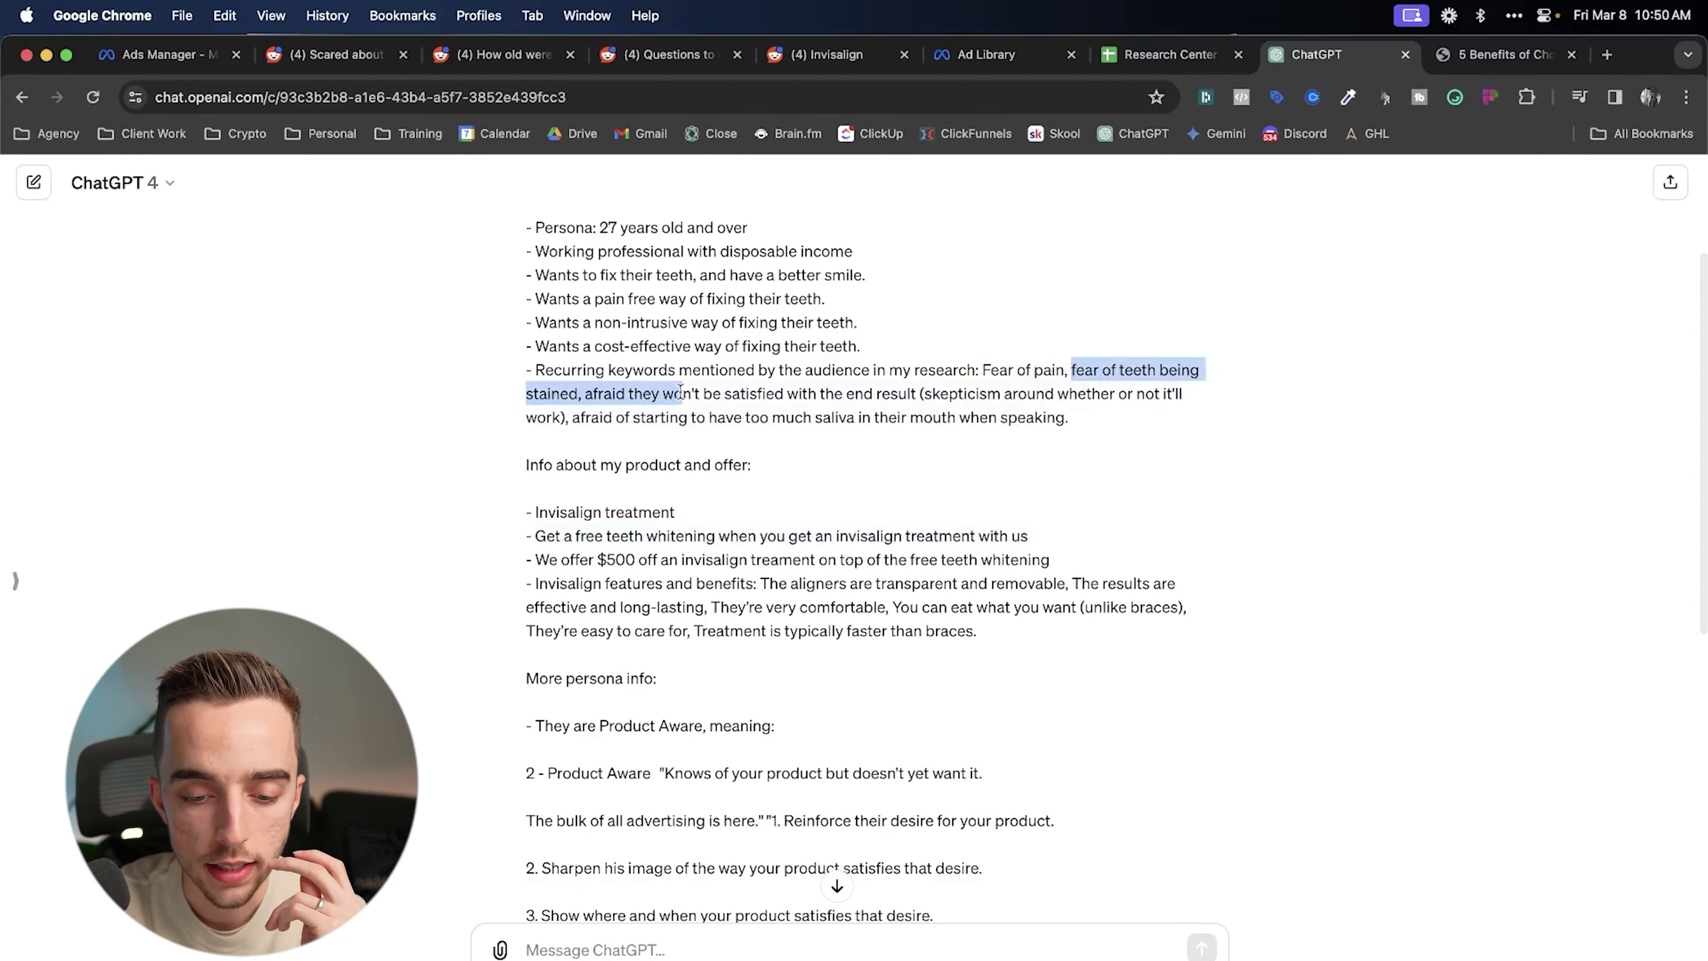
click(687, 418)
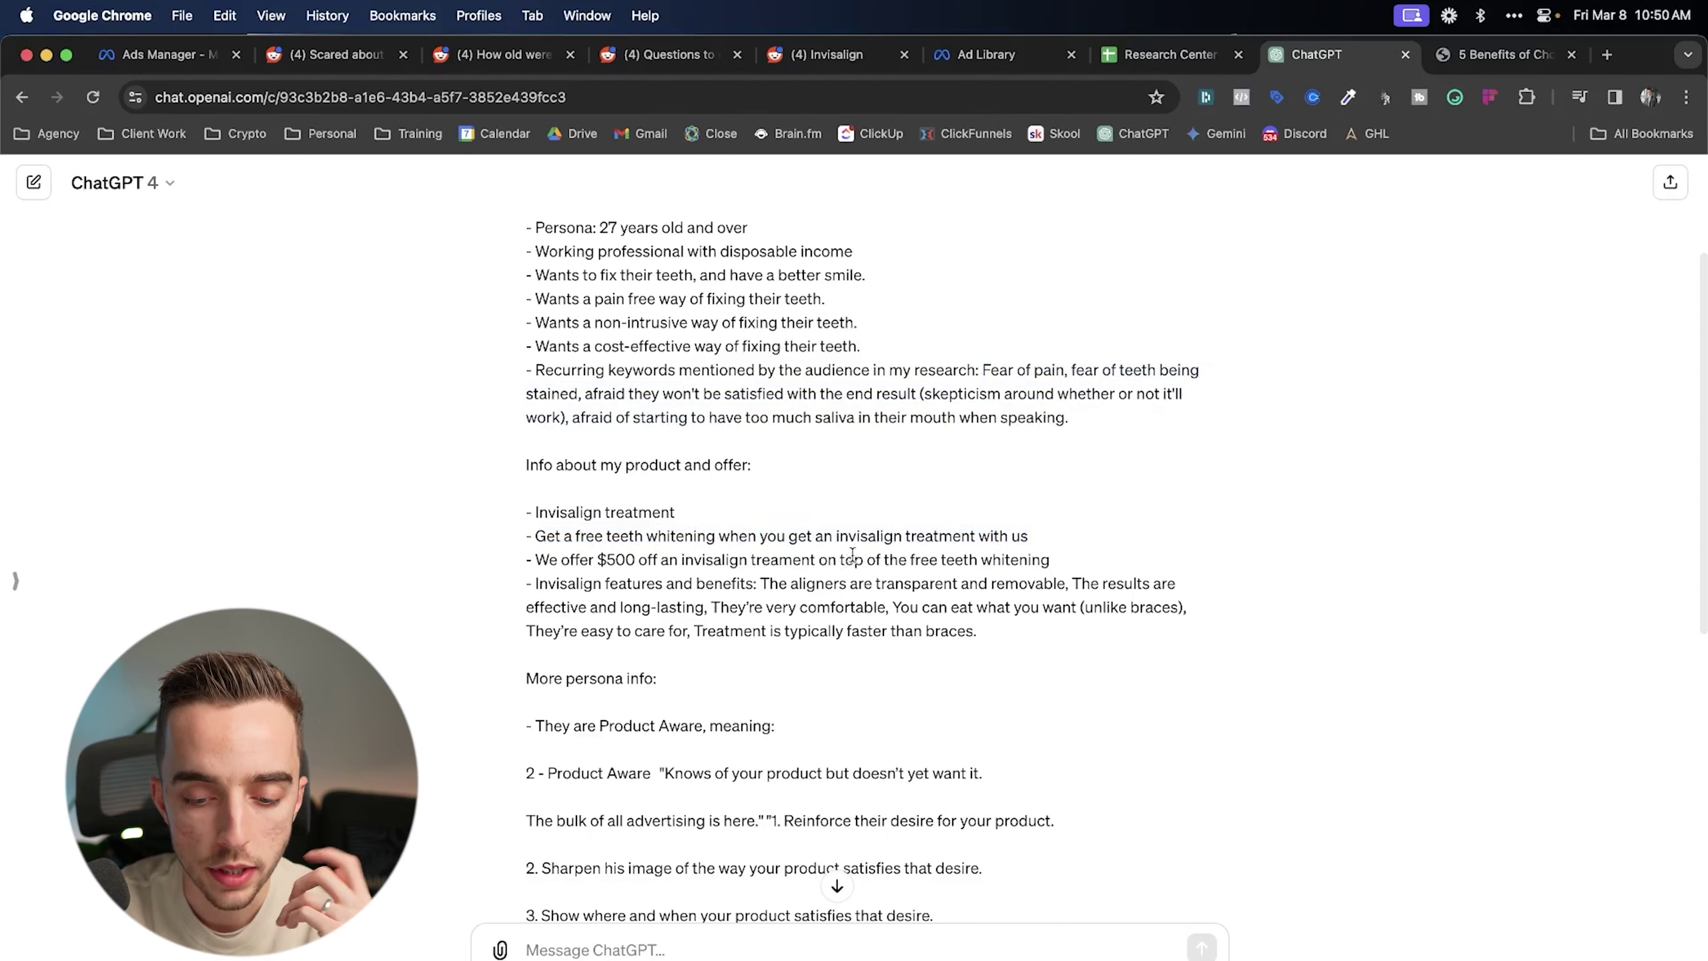
drag(636, 559, 601, 565)
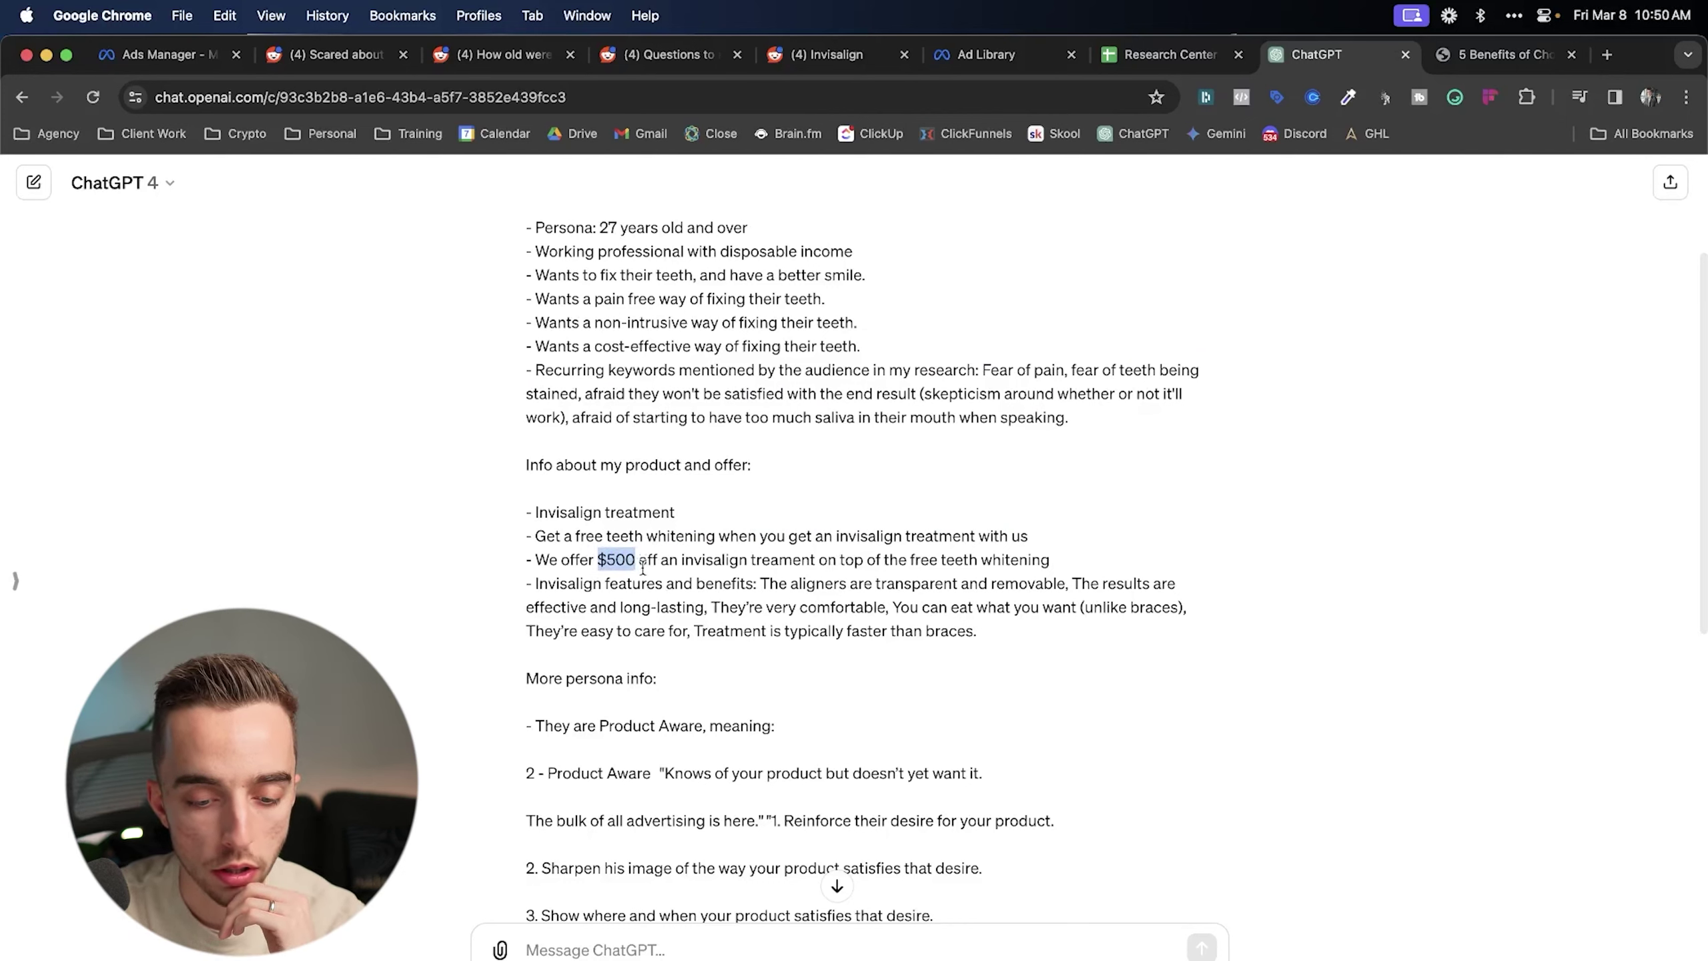
- Highlight the Invisalign features and benefits entry in the product and offer section, singling out the word "features"
drag(536, 582, 760, 583)
click(976, 636)
click(760, 577)
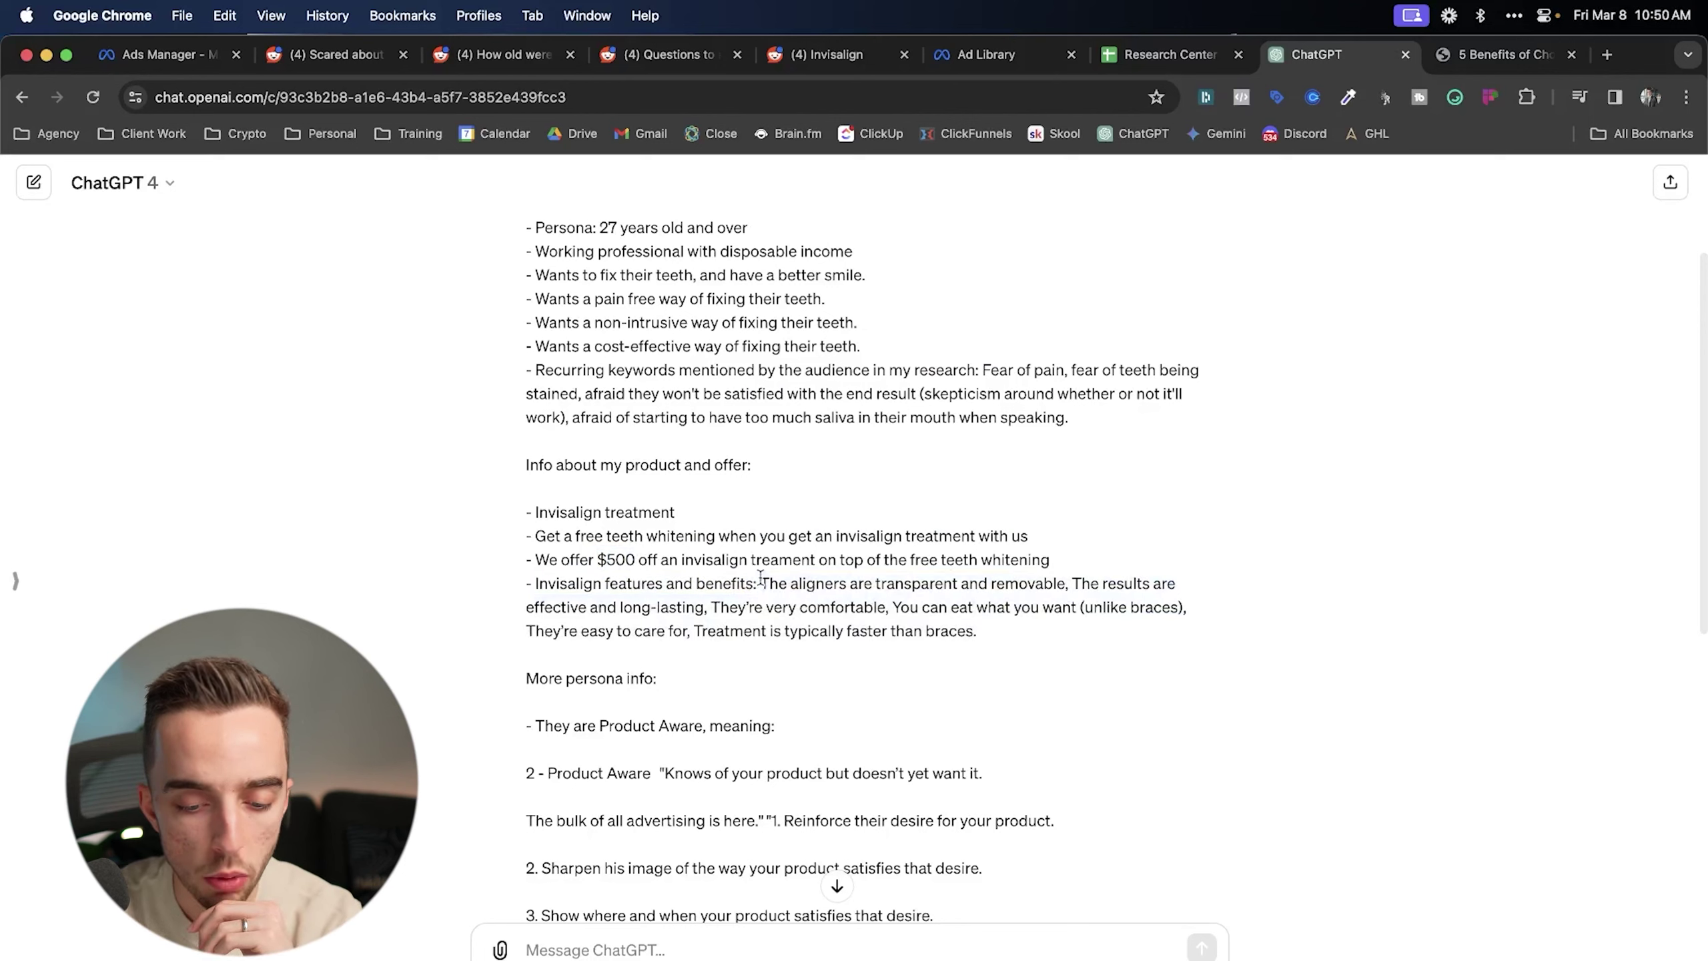
drag(661, 582, 603, 583)
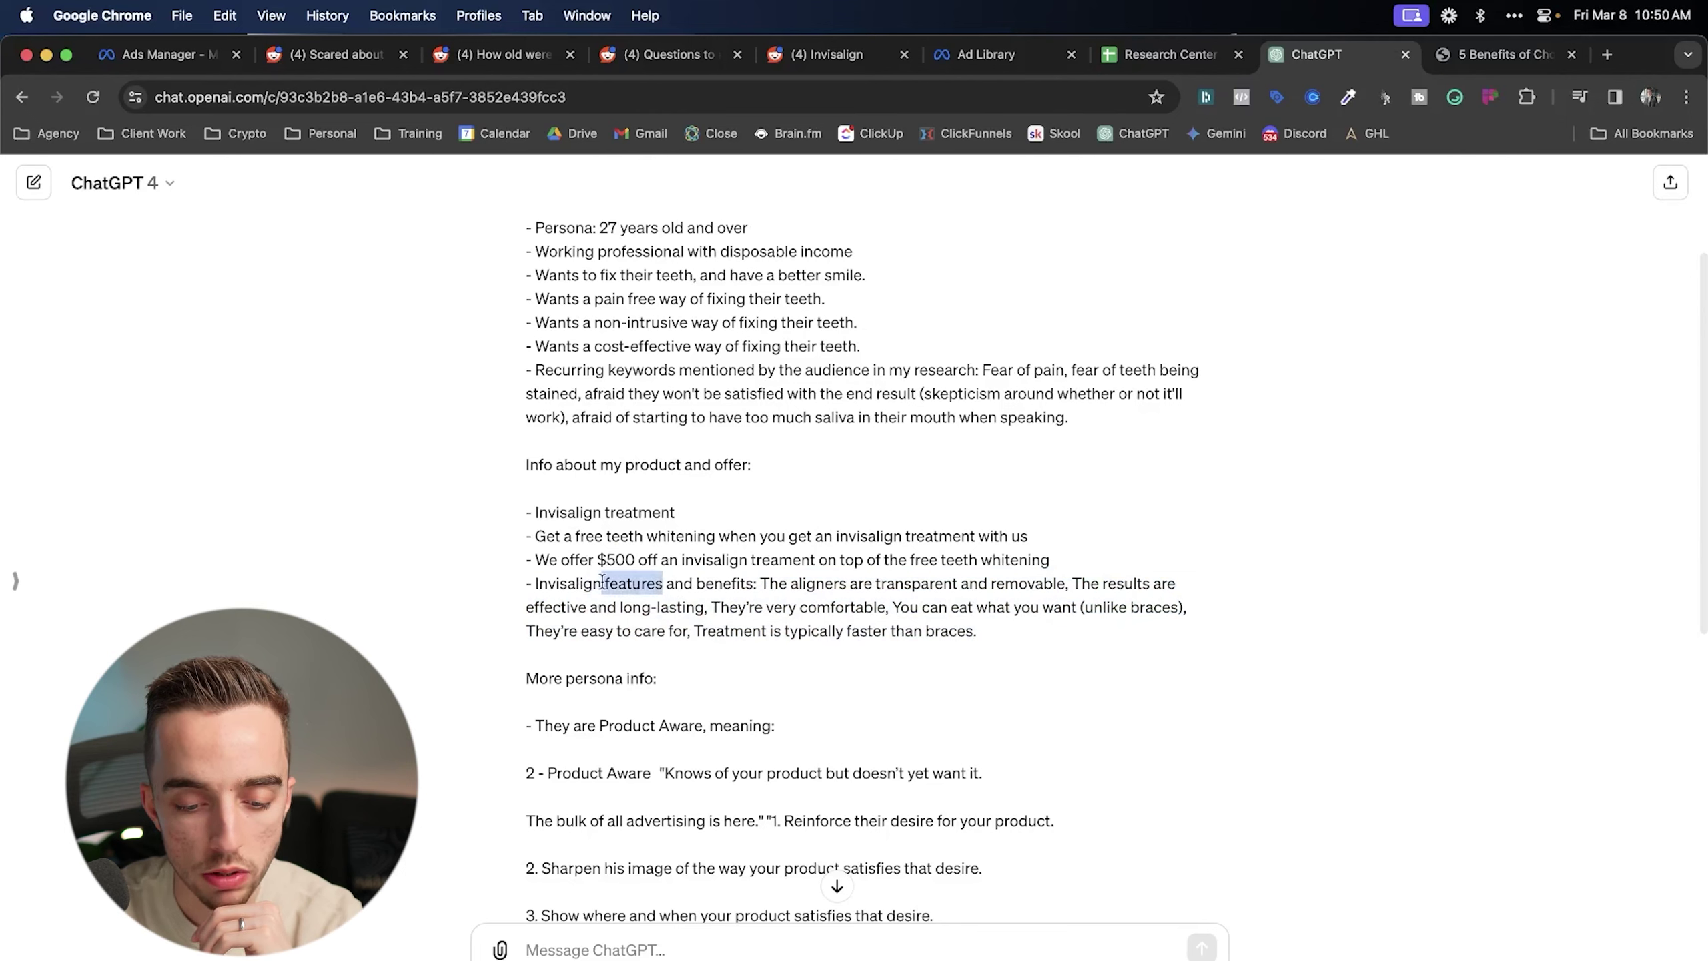
click(788, 584)
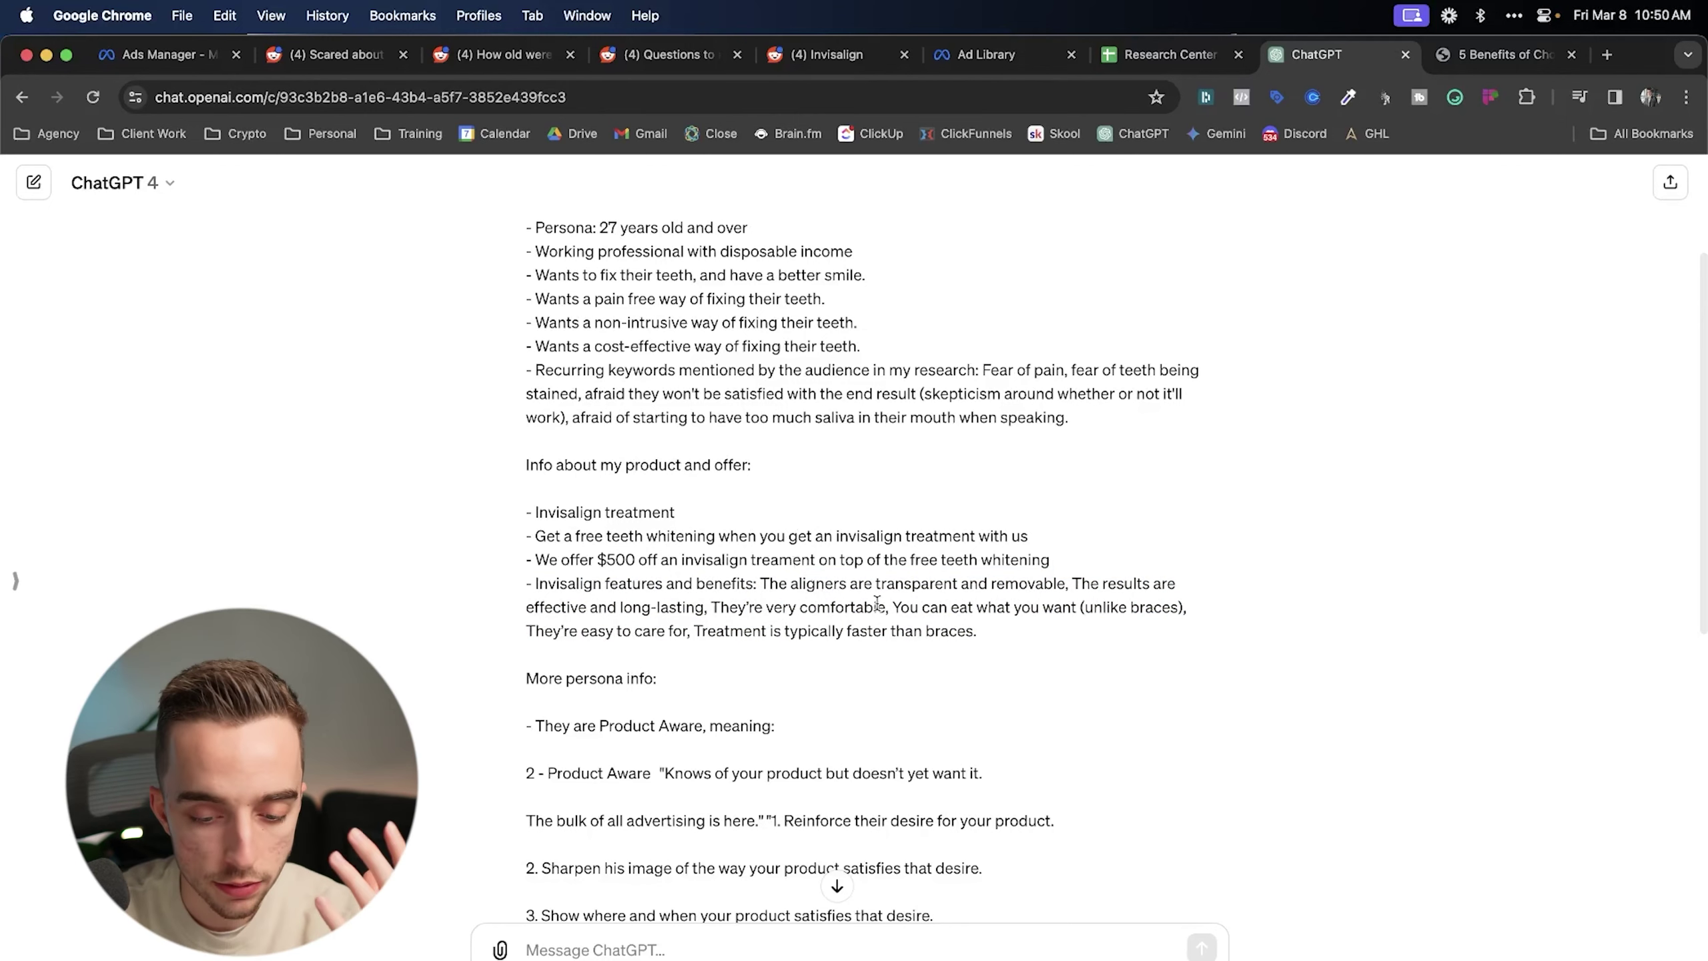
- Read through the individual Invisalign benefits, highlighting being able to eat what you want and treatment being faster than braces
drag(763, 584, 1117, 614)
click(1070, 582)
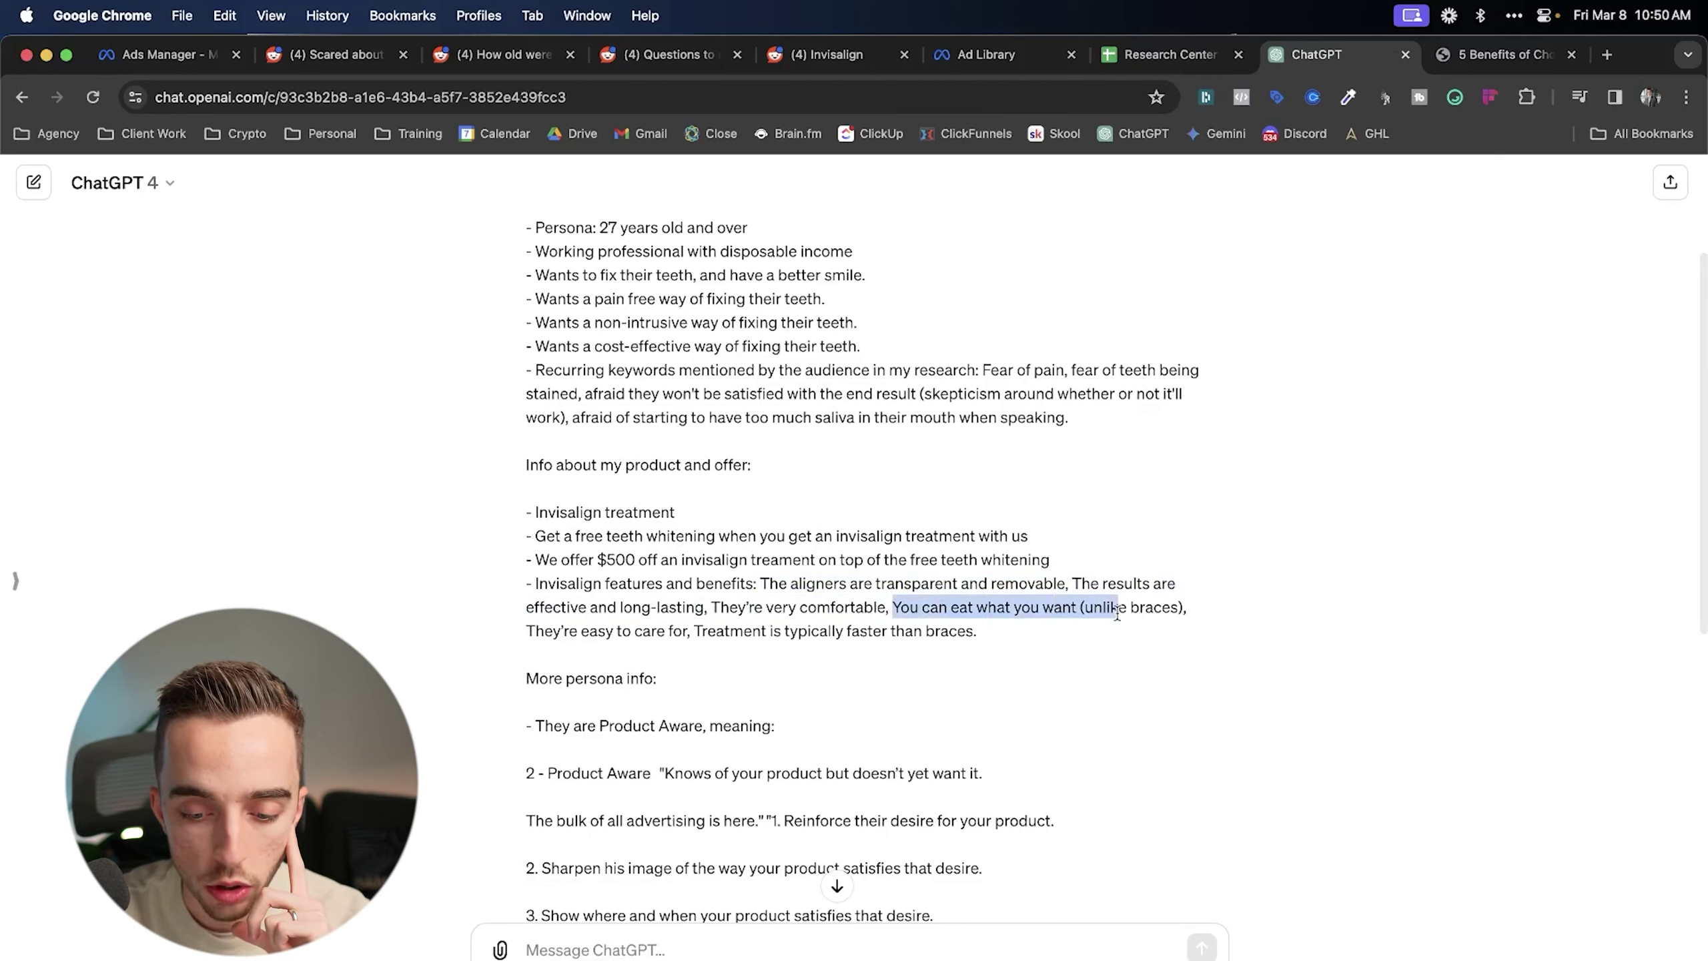
click(619, 630)
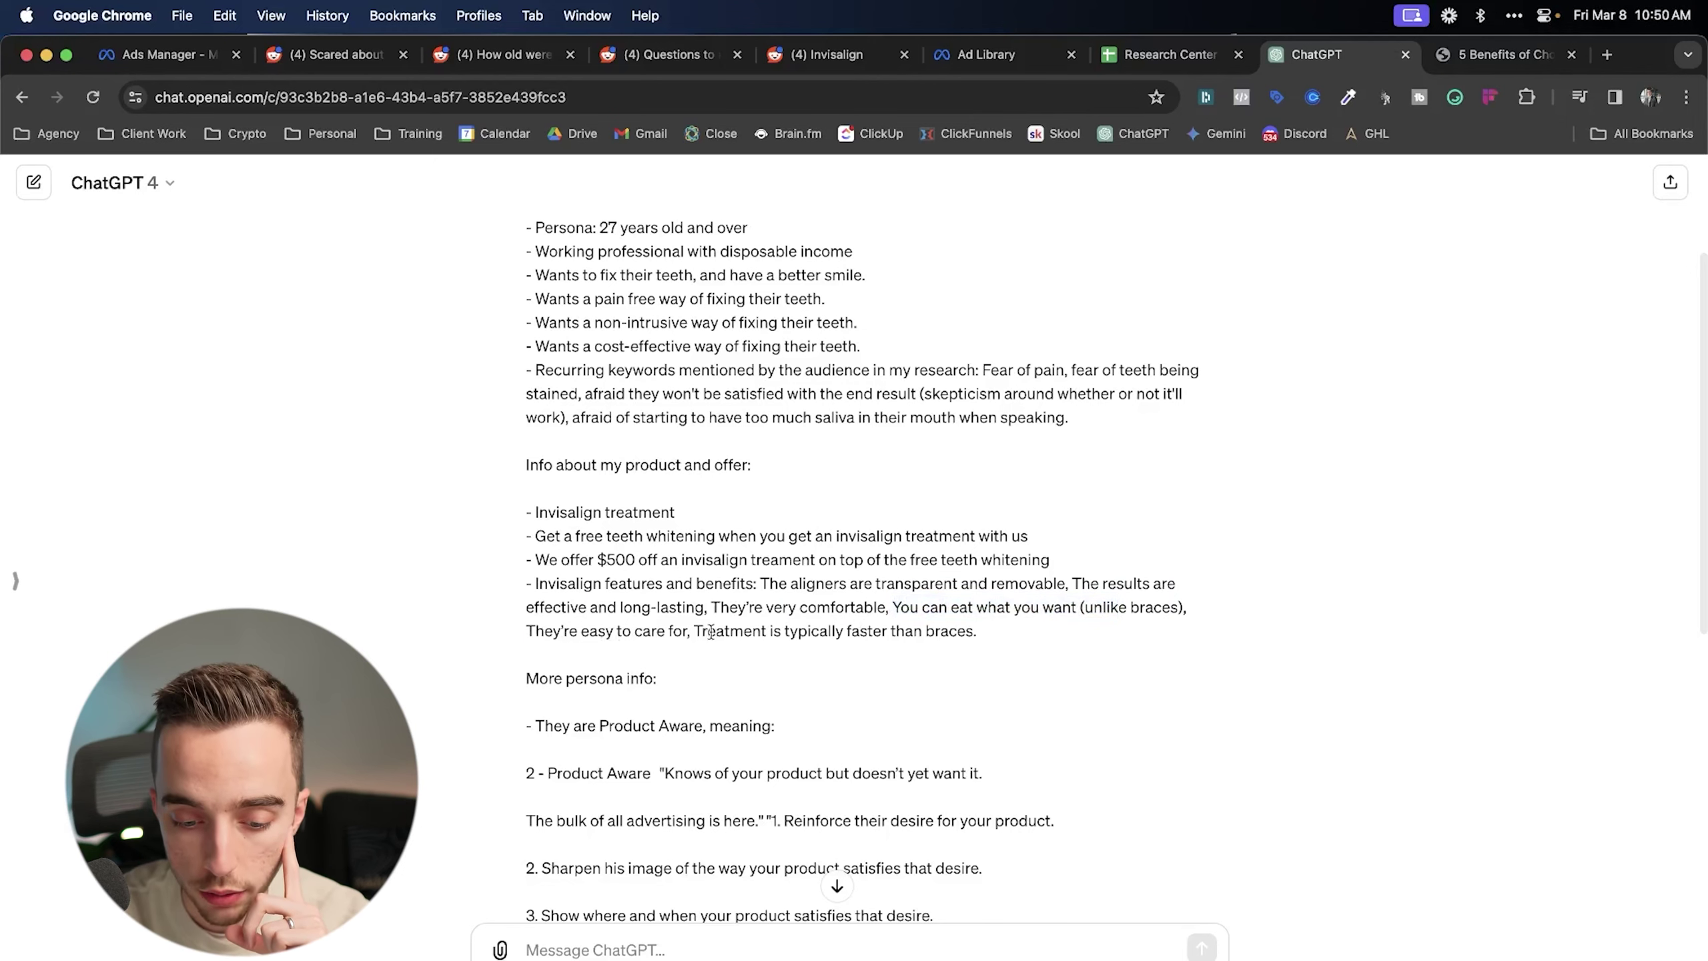
drag(714, 631, 984, 643)
click(984, 625)
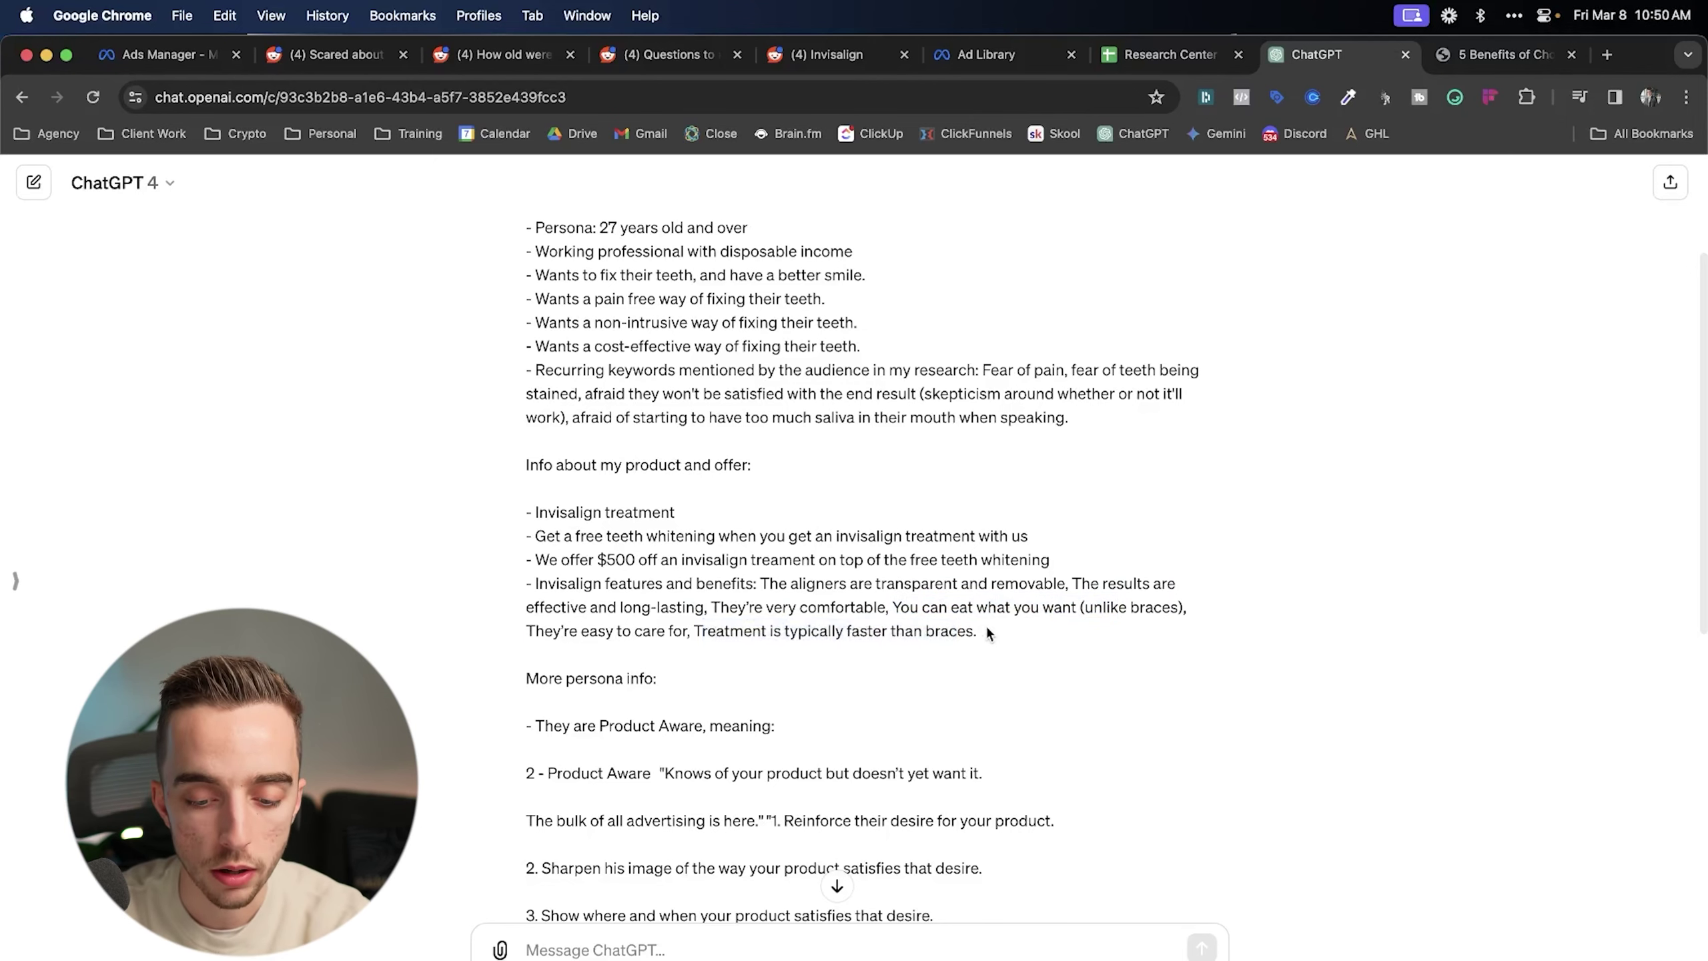
- Review the Product Aware awareness level and its meaning in the prompt's additional persona info, highlighting the line that introduces it
scroll(935, 610, down, 5)
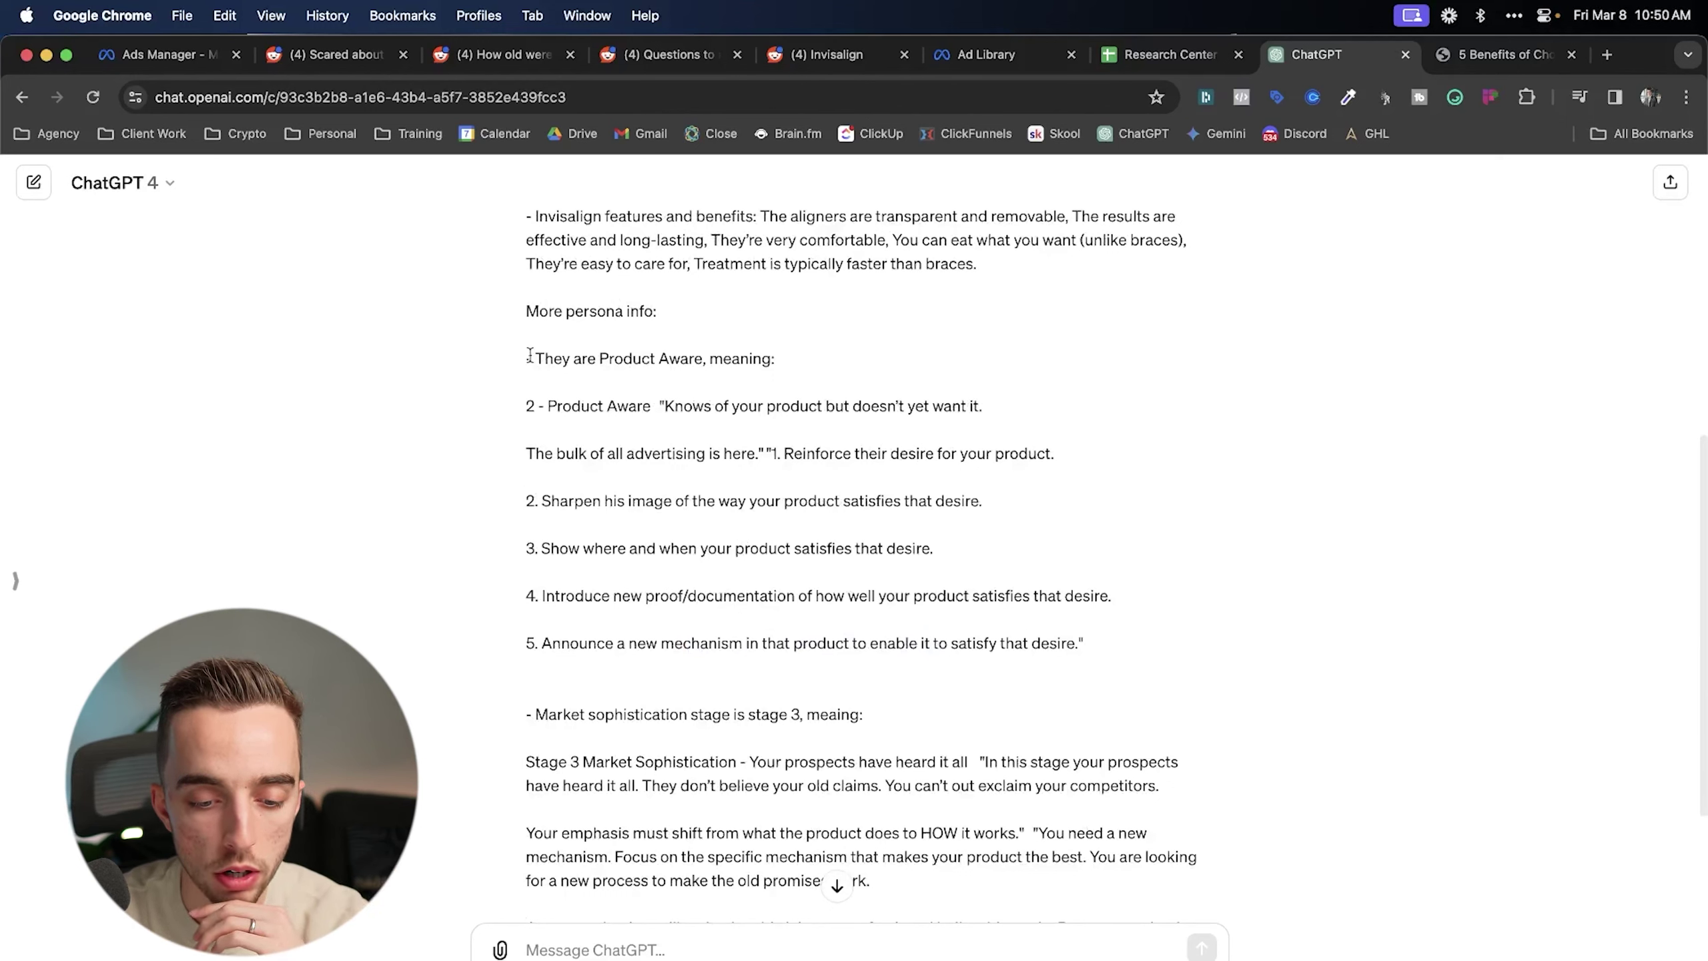
drag(534, 357, 808, 369)
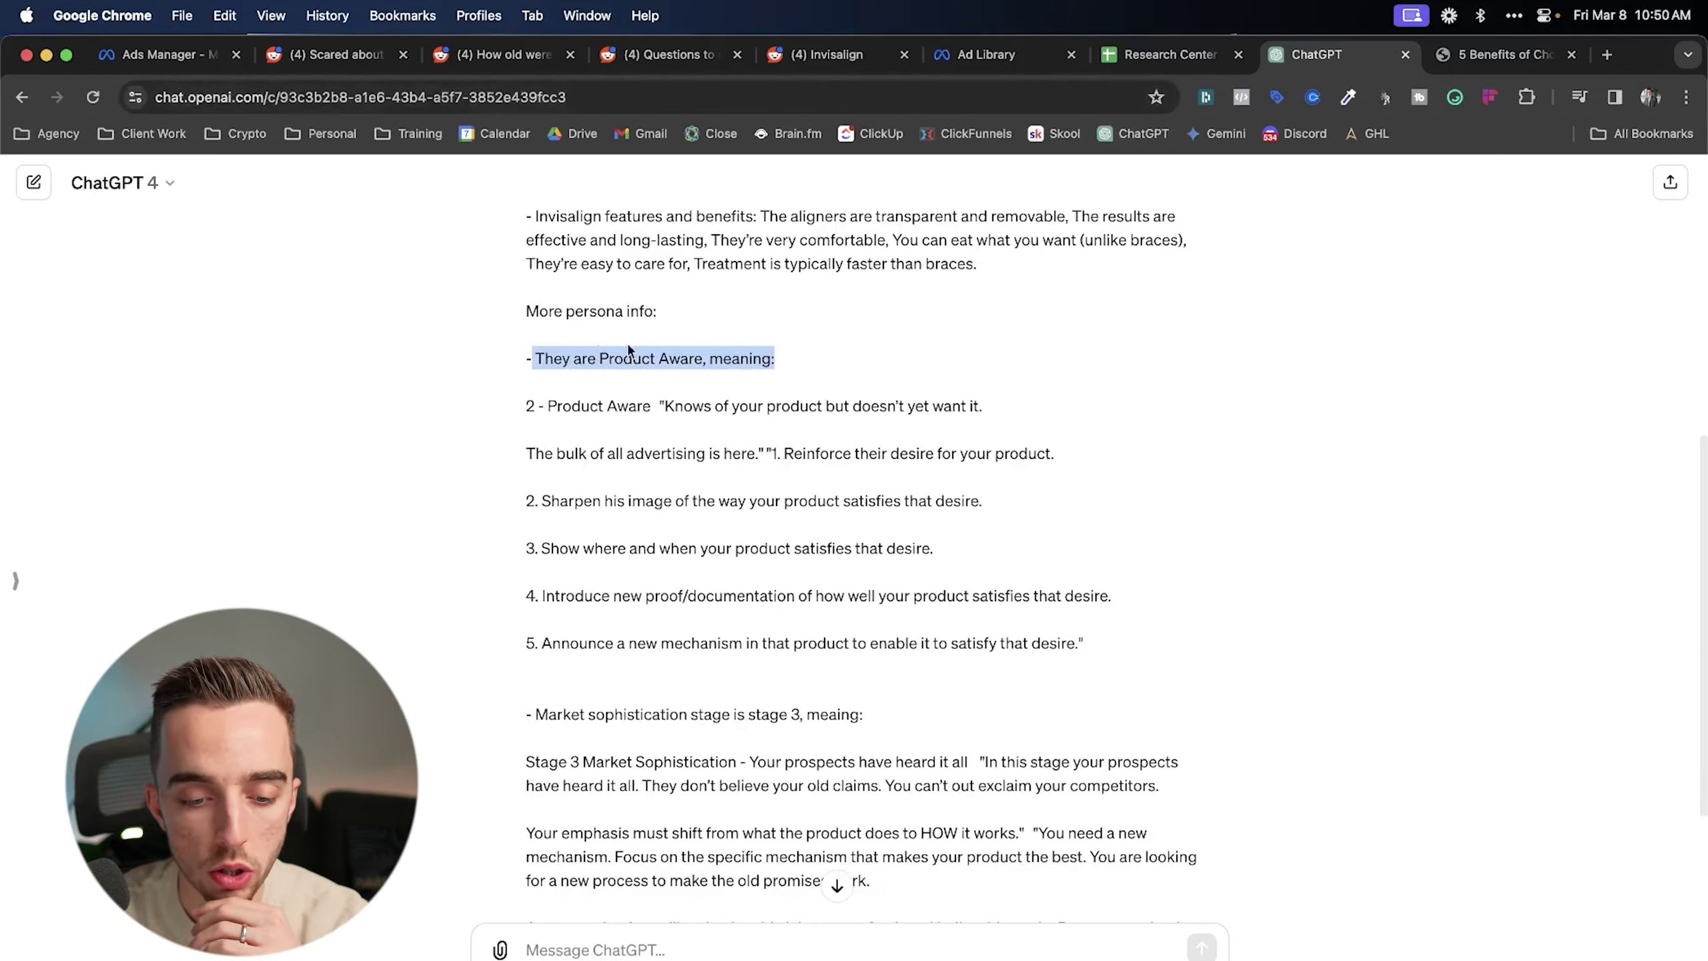
click(725, 364)
drag(564, 405, 519, 406)
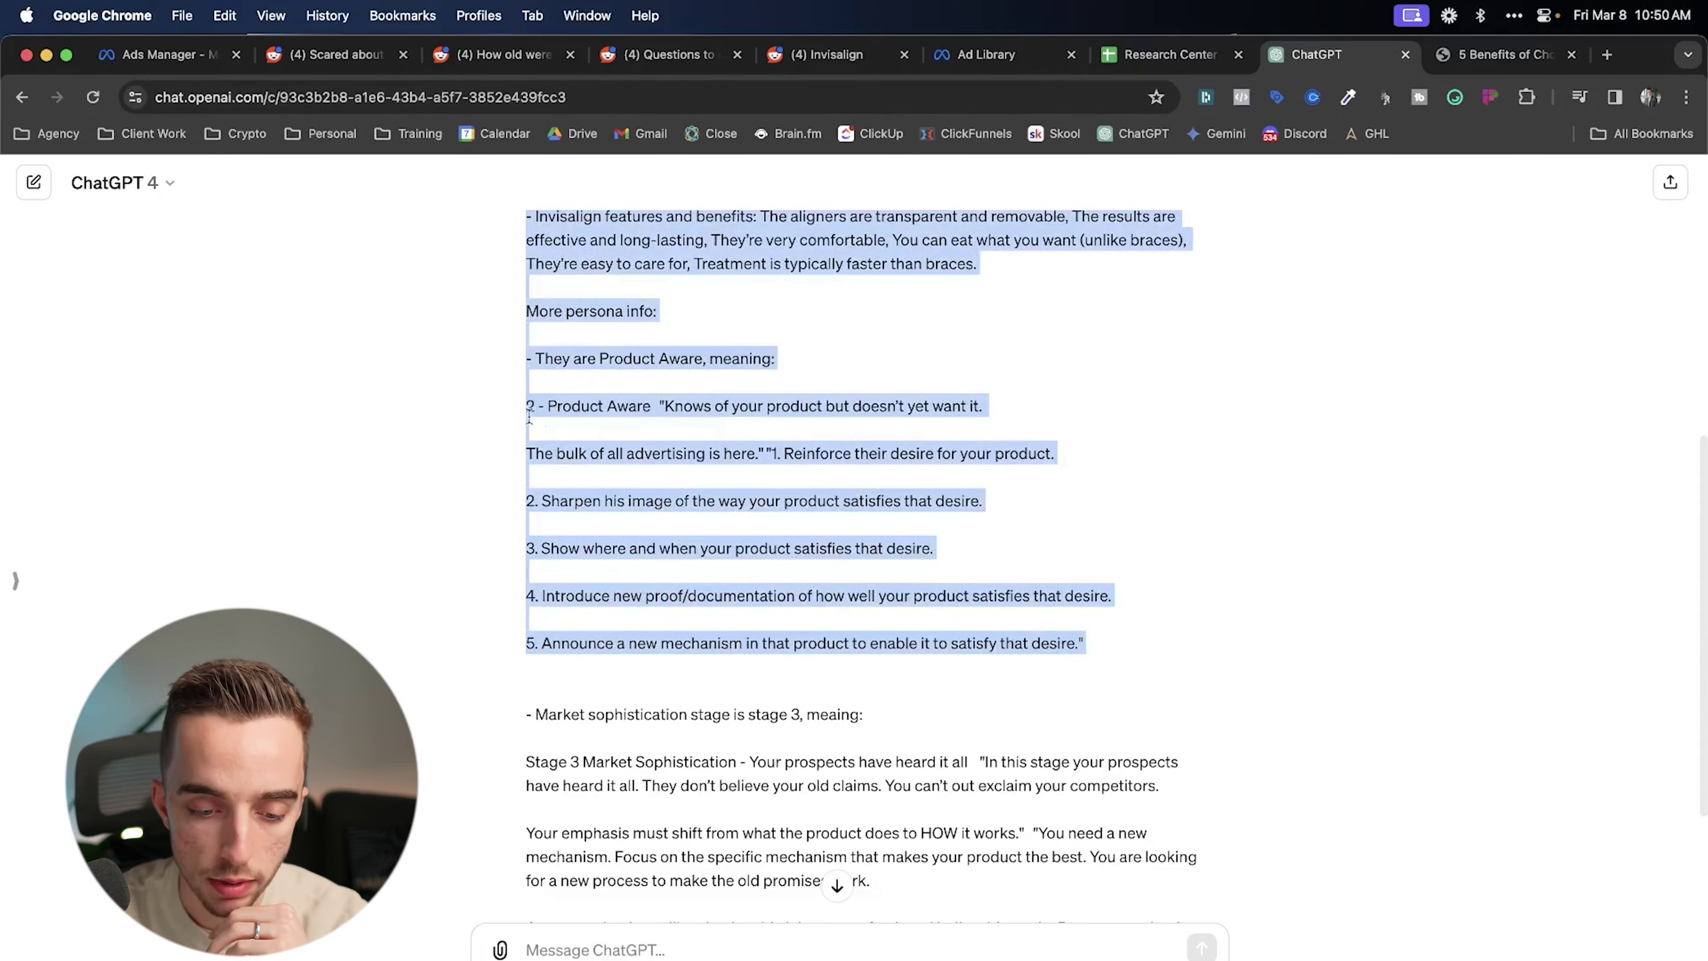
- Review the stage 3 market sophistication explanation that closes the prompt, highlighting its full description and ChatGPT's reply
scroll(710, 461, down, 3)
drag(535, 500, 810, 501)
click(673, 501)
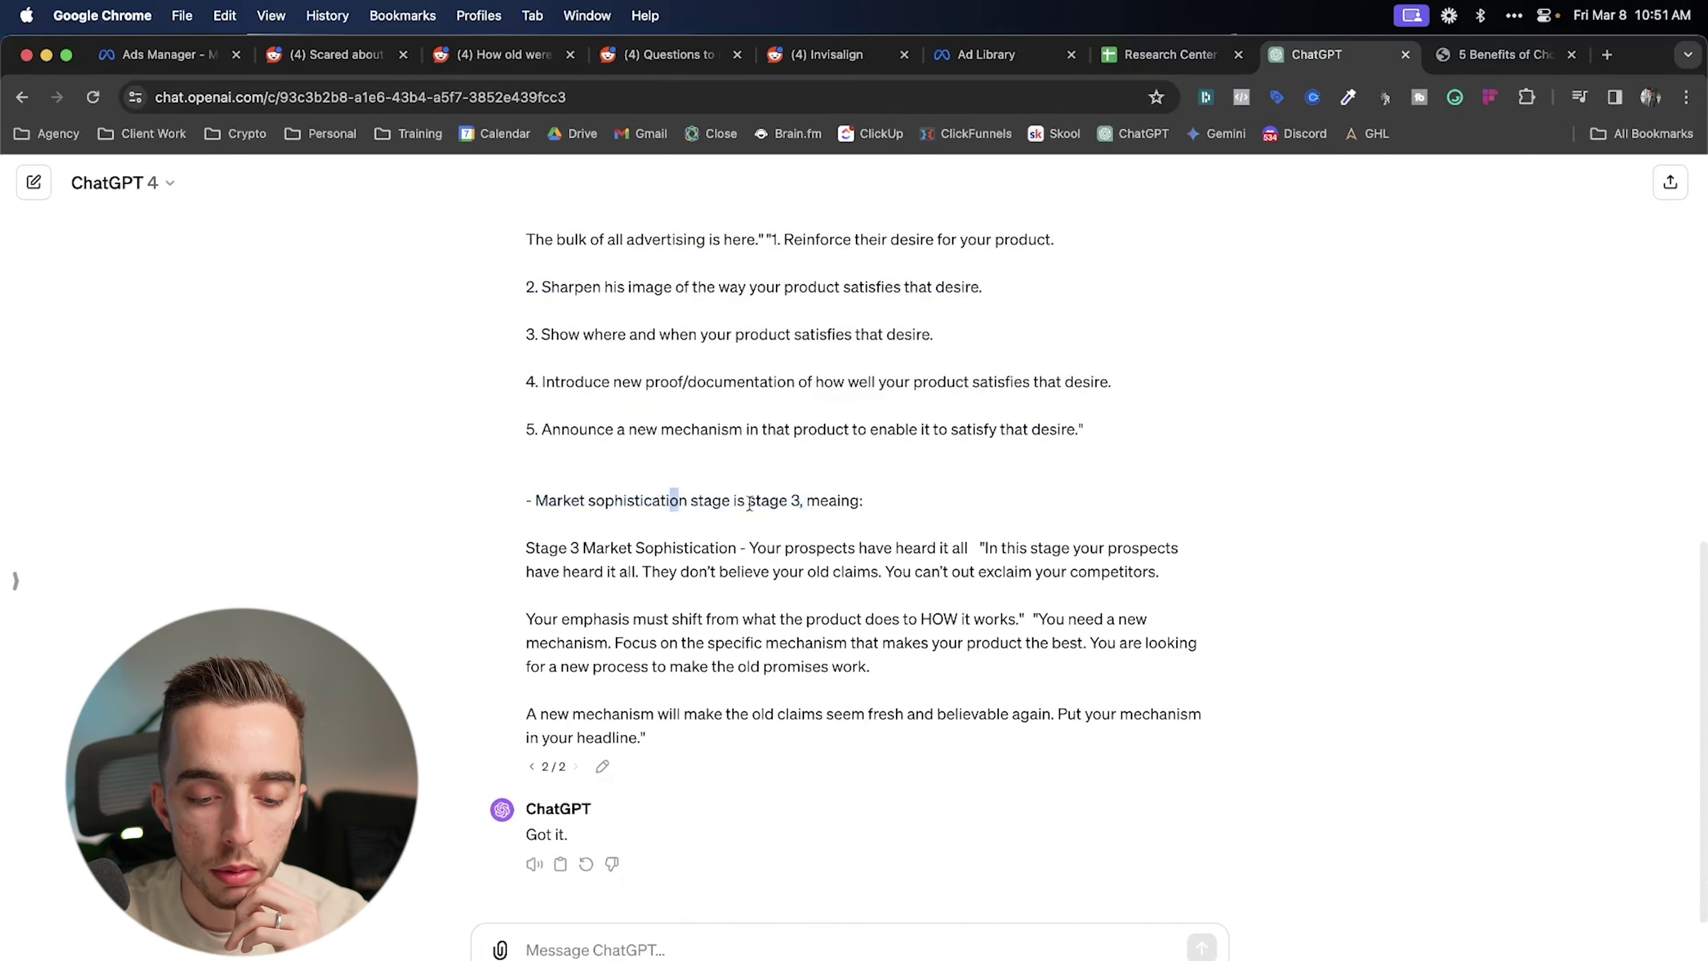
drag(524, 548, 854, 738)
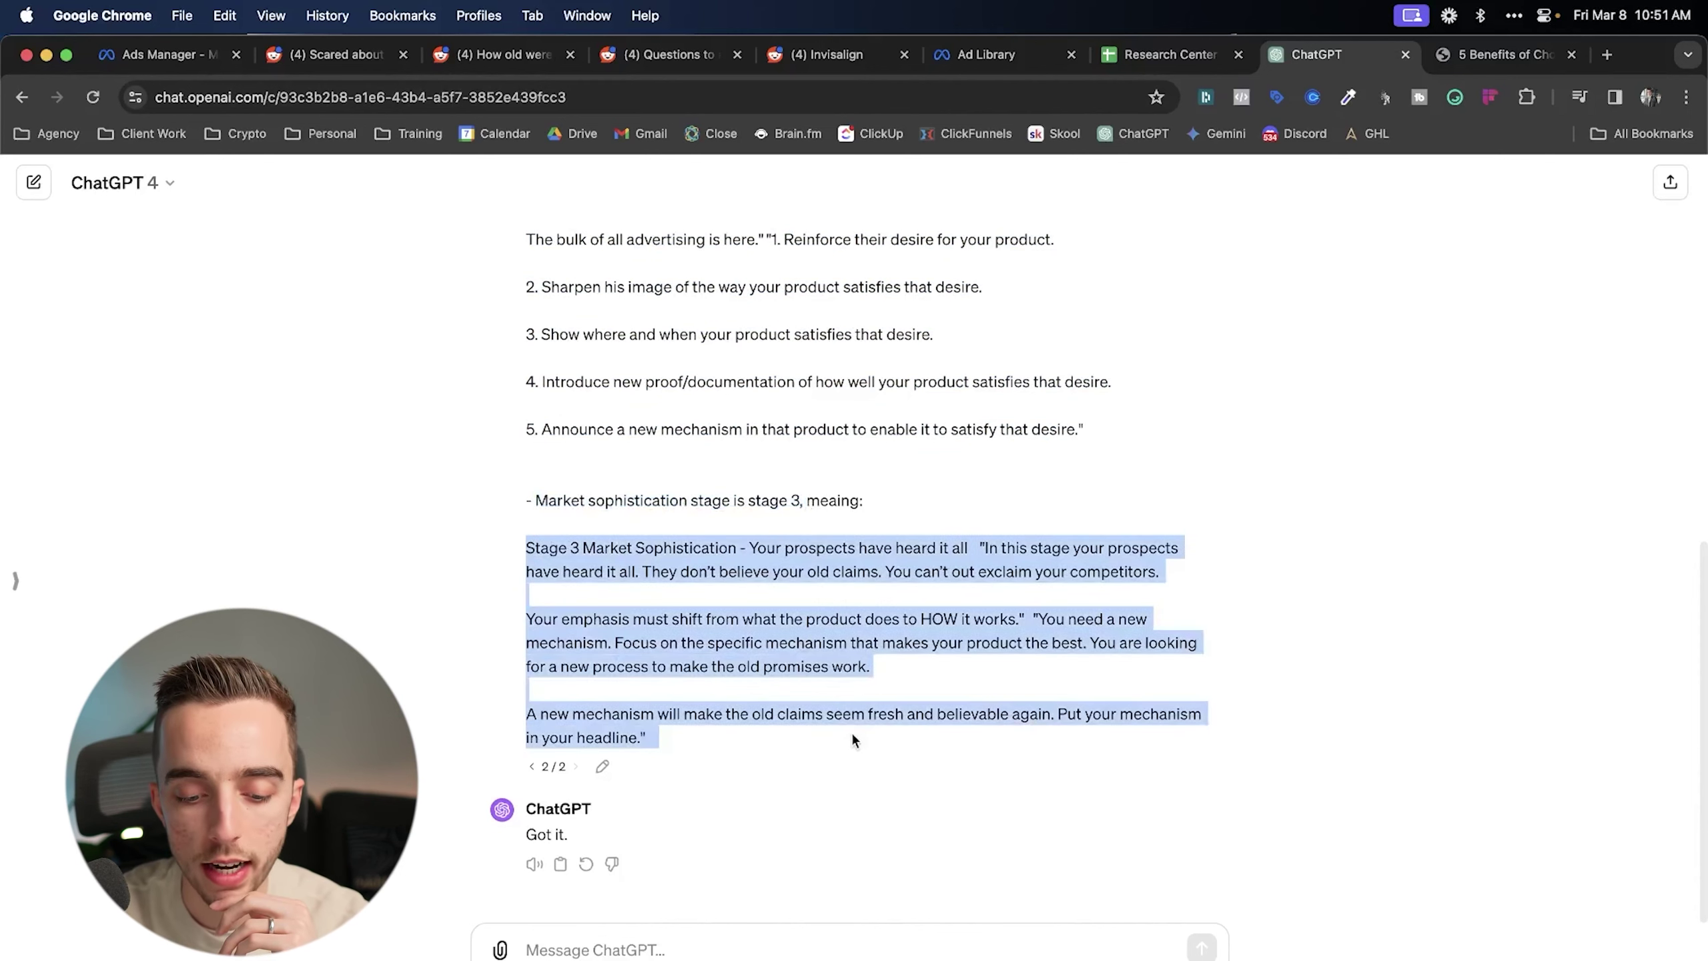
click(850, 740)
drag(607, 829, 478, 834)
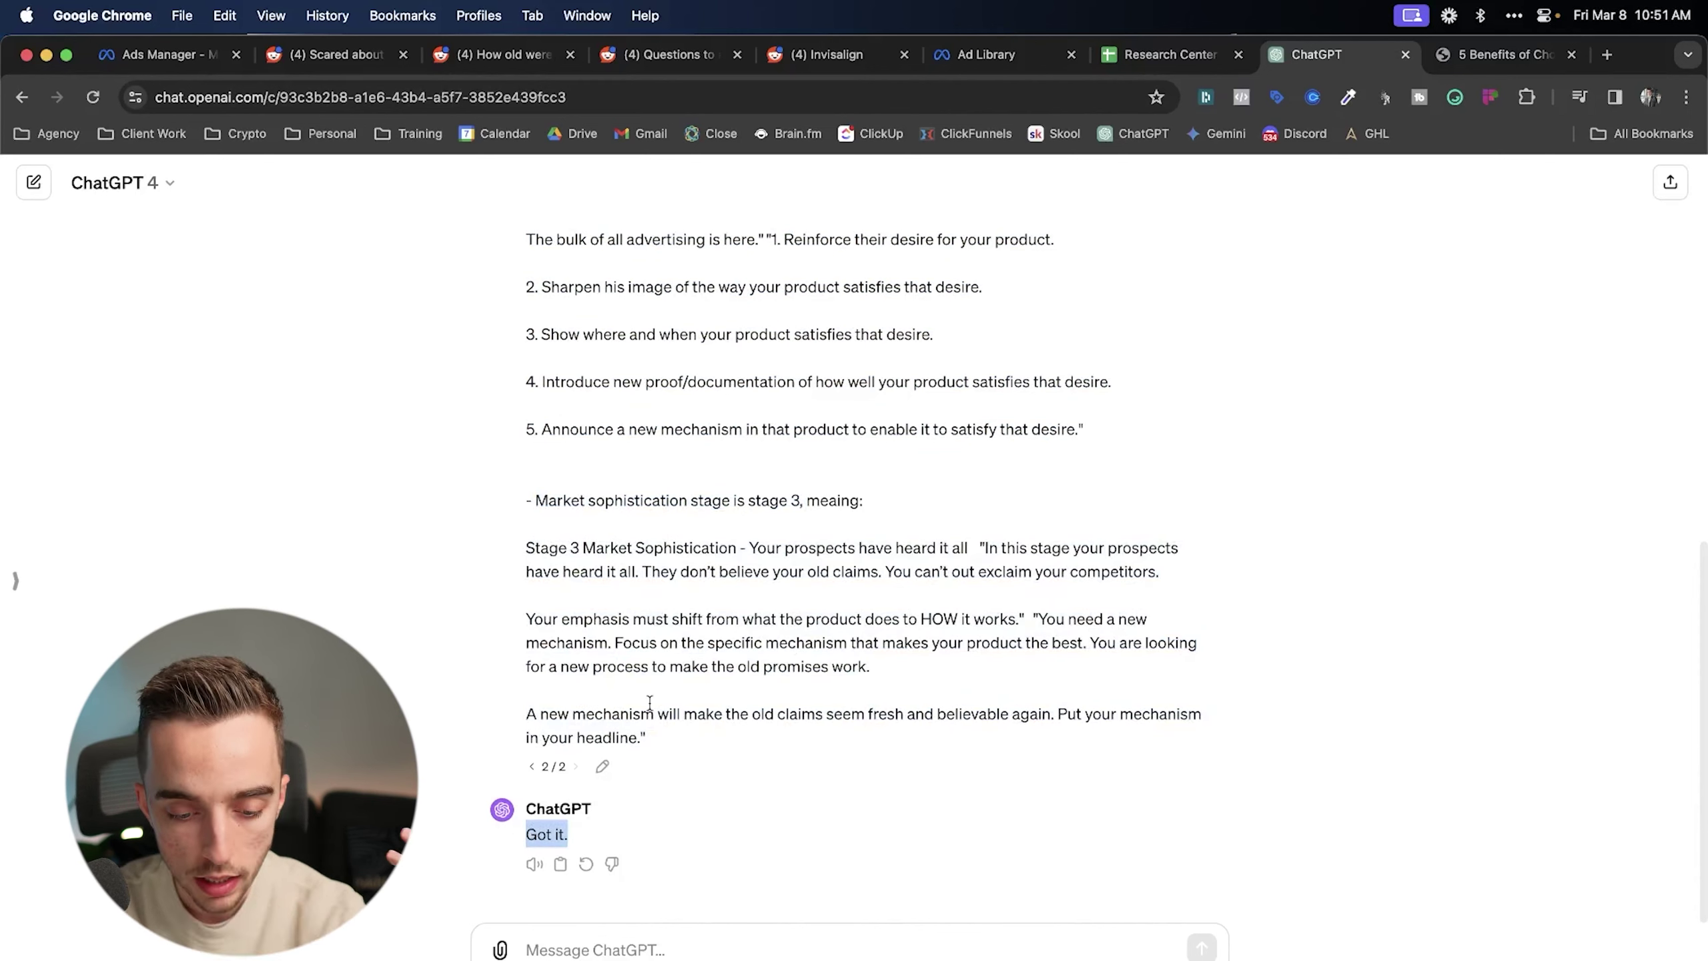
click(585, 826)
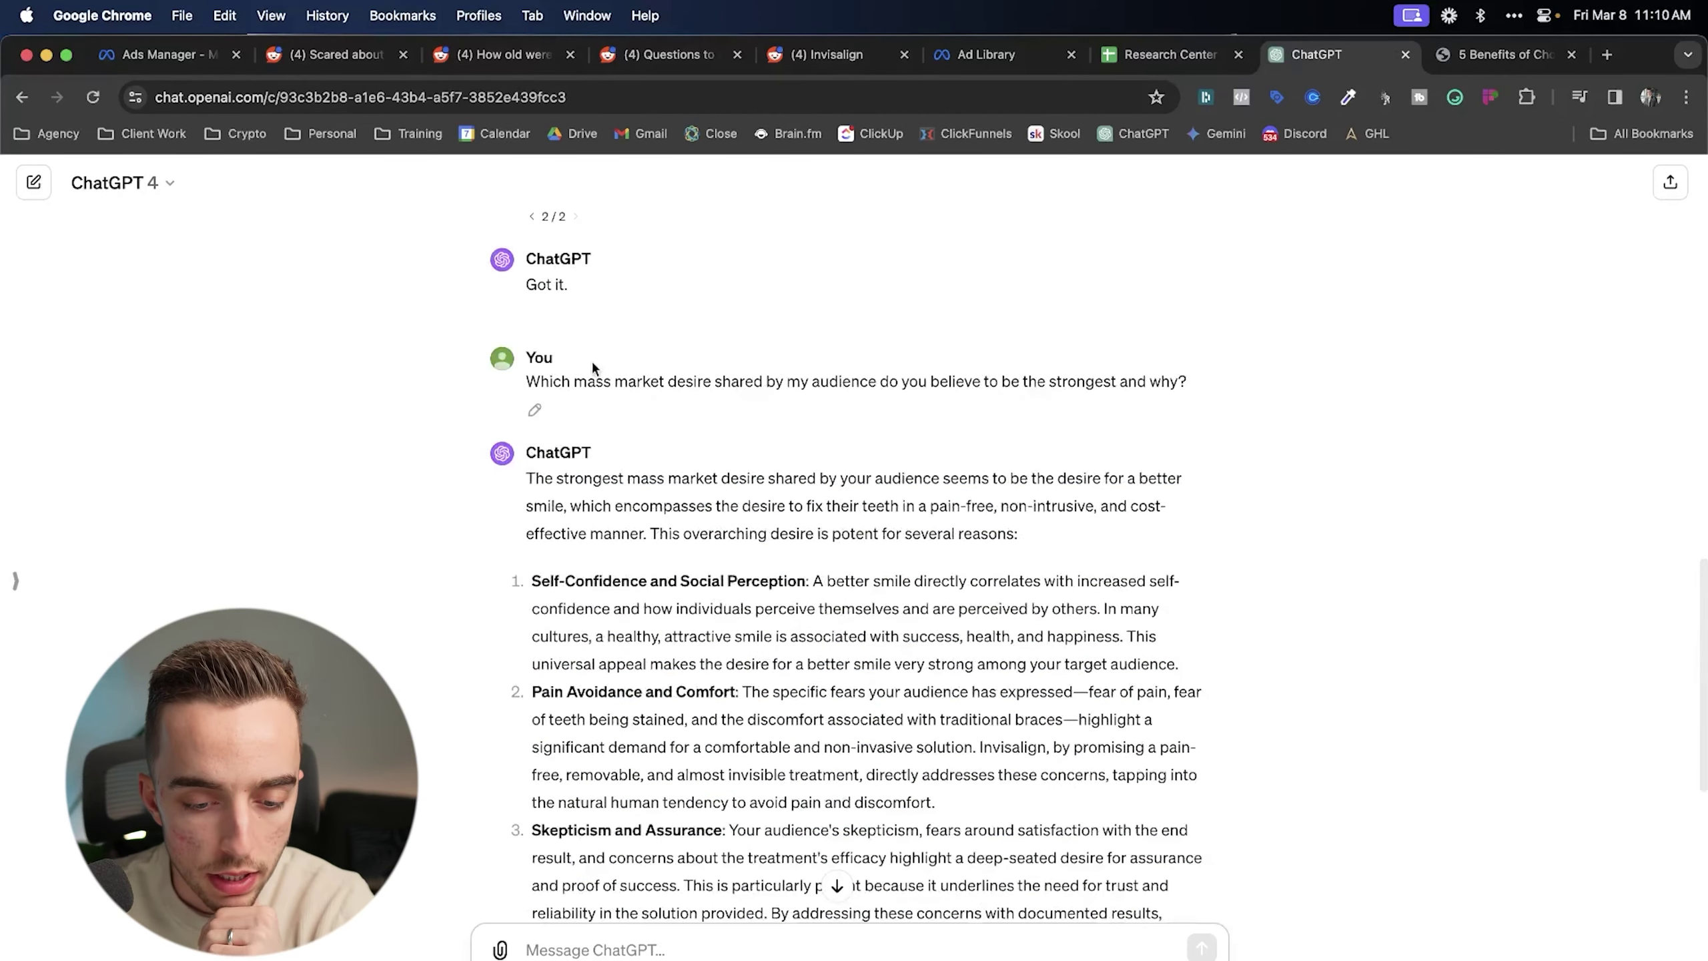
- Read the question about the audience's strongest mass market desire, highlighting it and the answer about wanting a better smile
triple_click(638, 381)
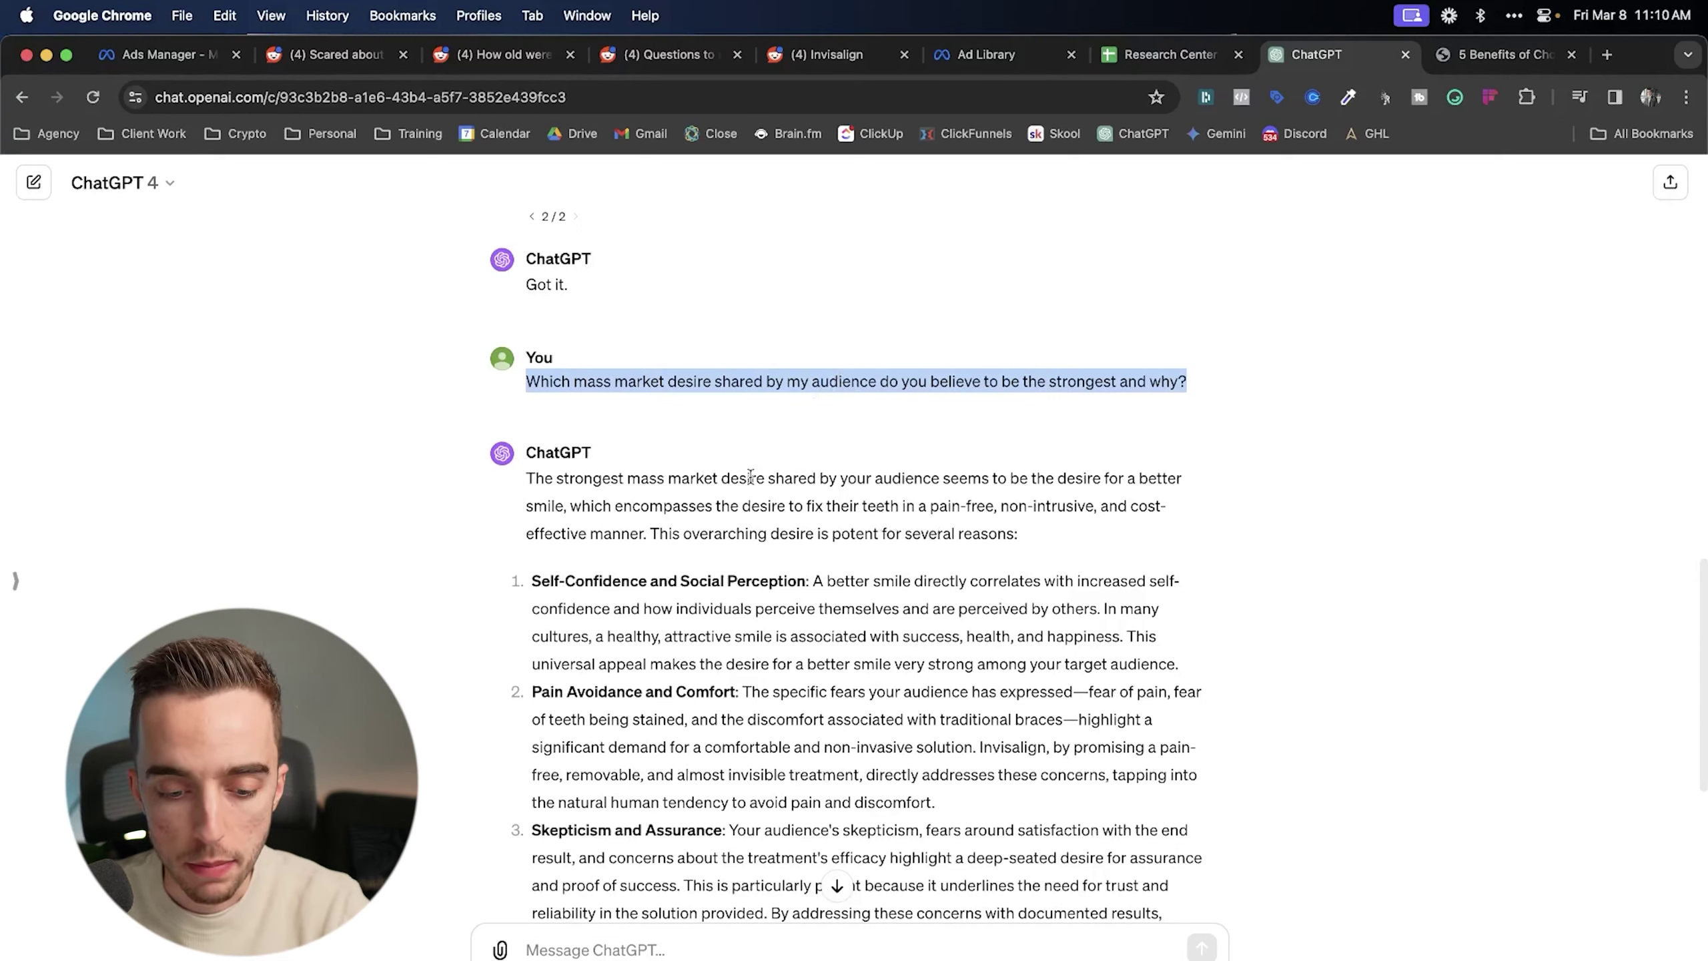
drag(563, 508, 528, 479)
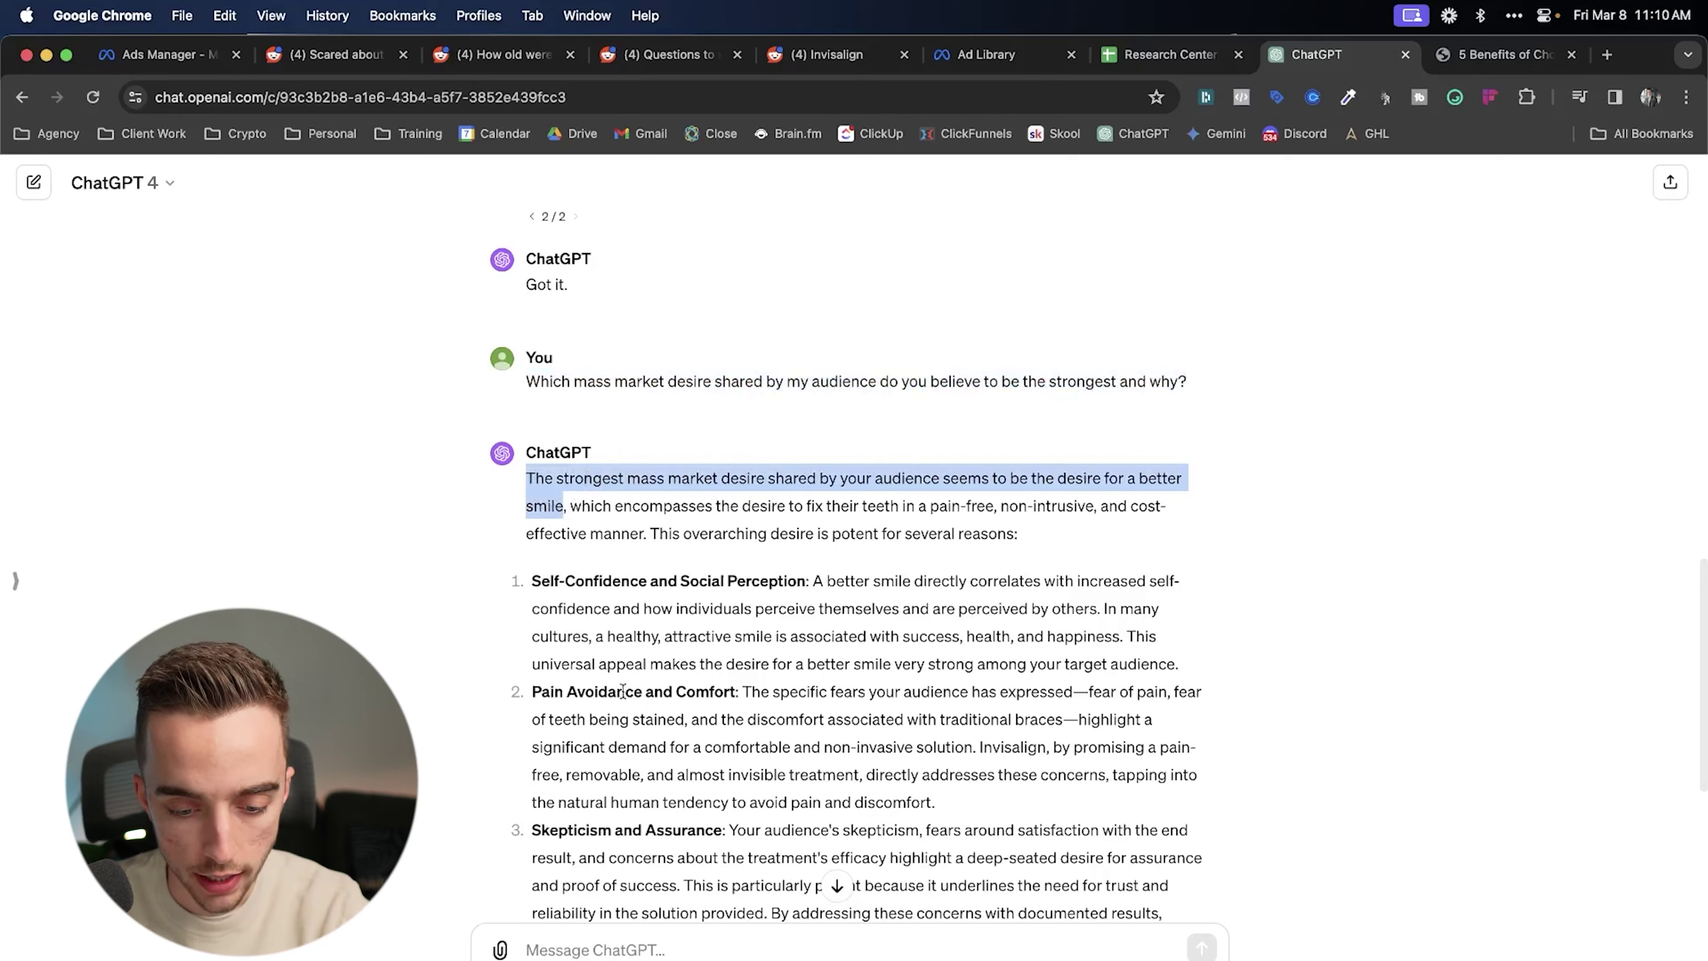
drag(665, 505, 916, 521)
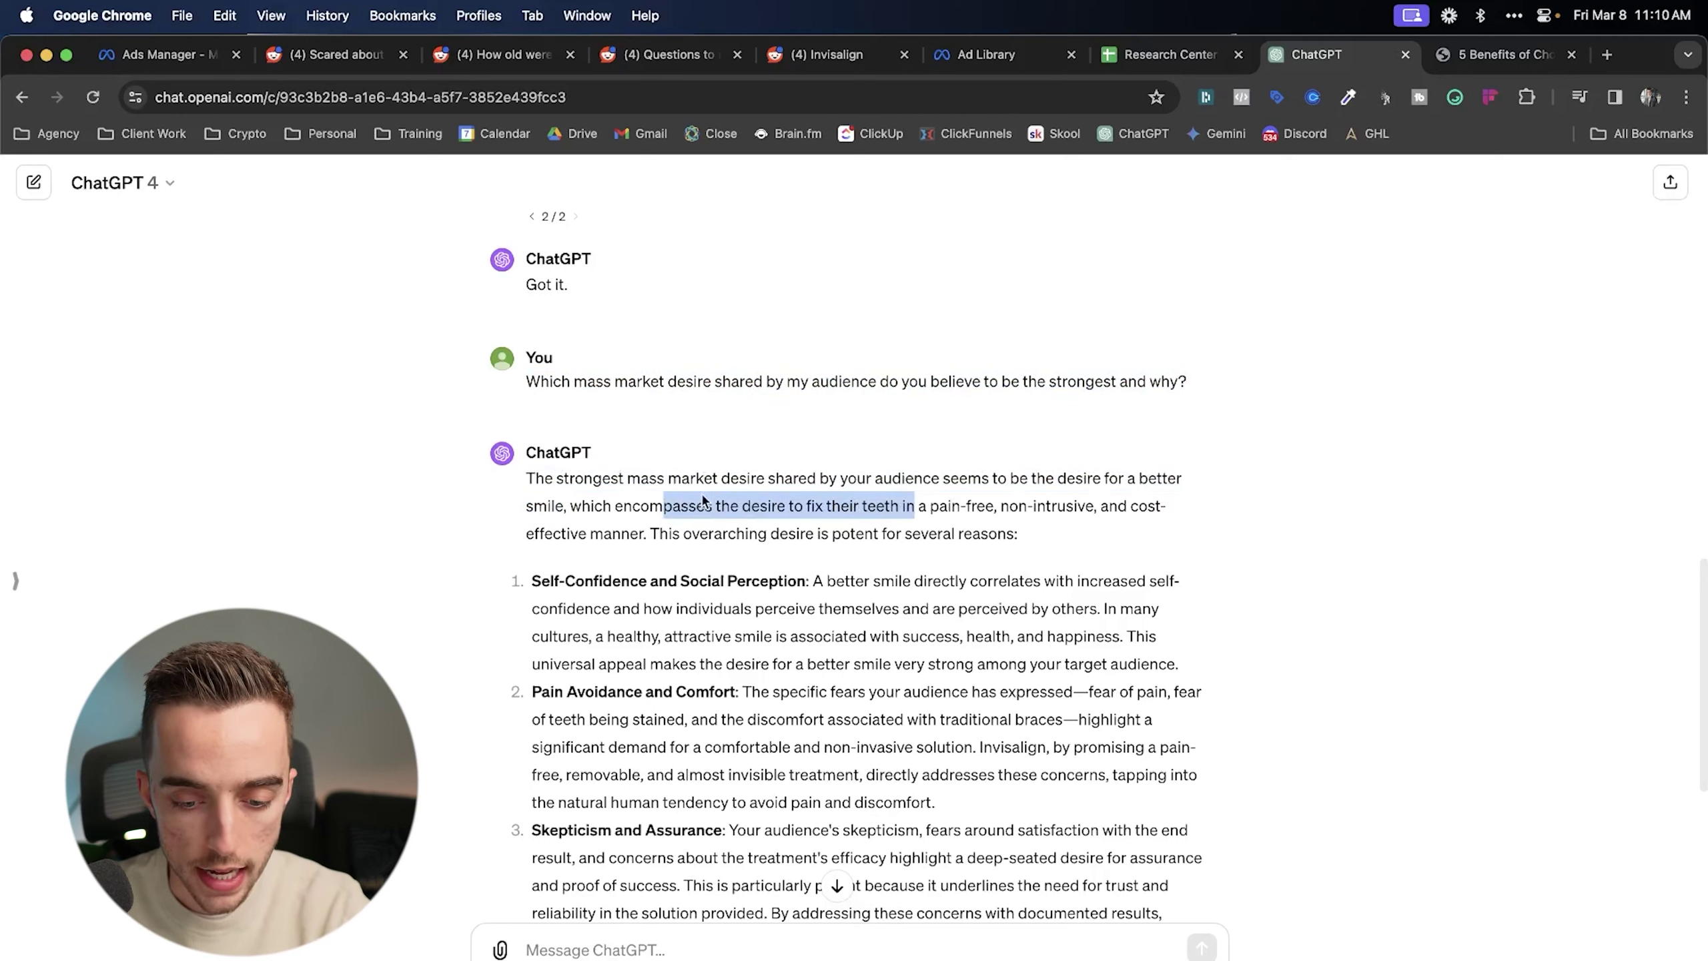
- Locate the prompt requesting 3 "hook" headline variations for a Facebook ad and highlight its wording
scroll(840, 525, down, 15)
scroll(692, 502, up, 4)
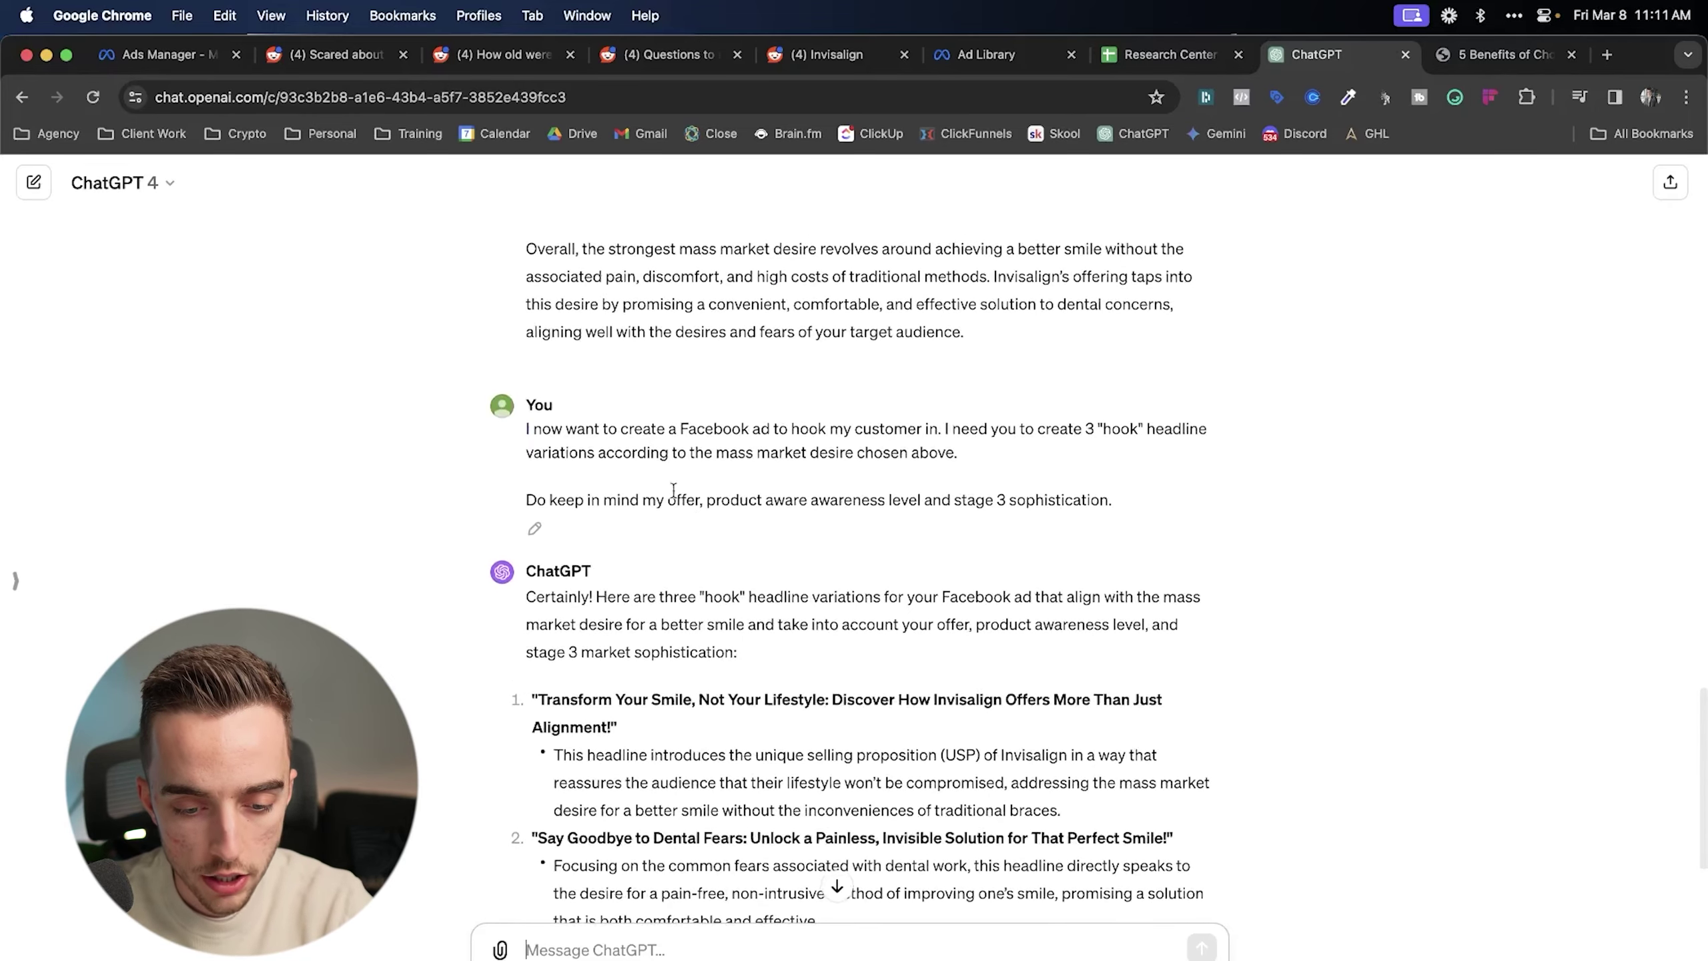
drag(527, 431, 907, 503)
click(1044, 455)
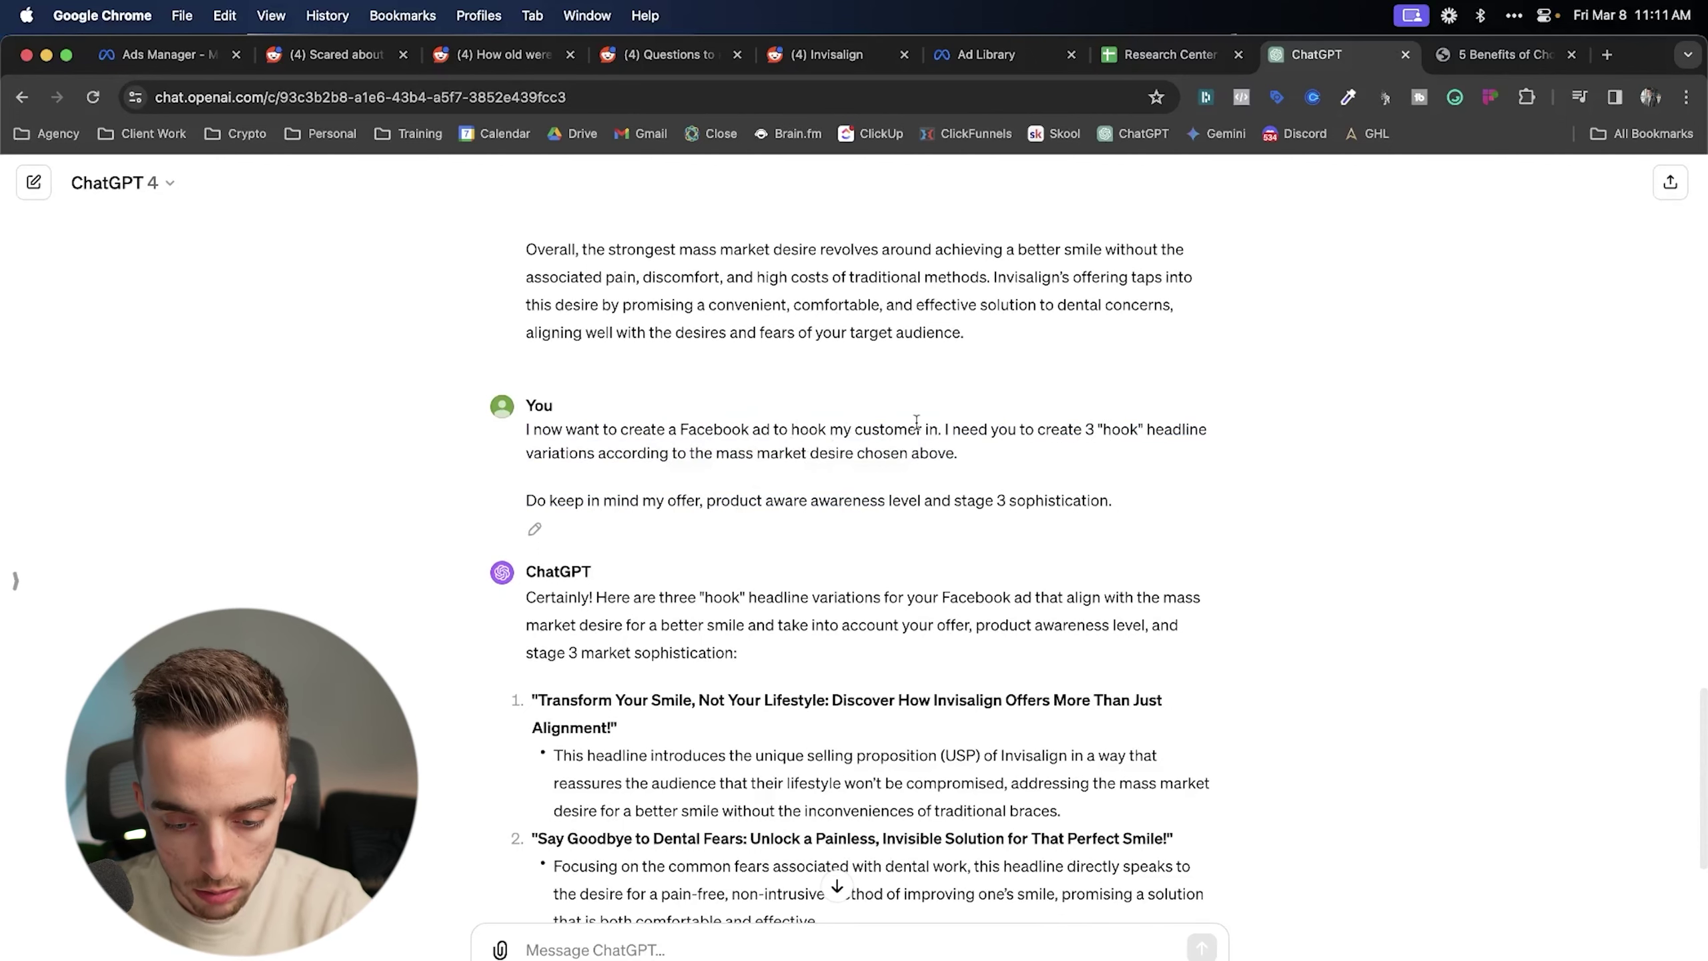
- Read the first two hook headlines, highlighting "Transform Your Smile, Not Your Lifestyle" and the one about dental fears
scroll(919, 444, down, 4)
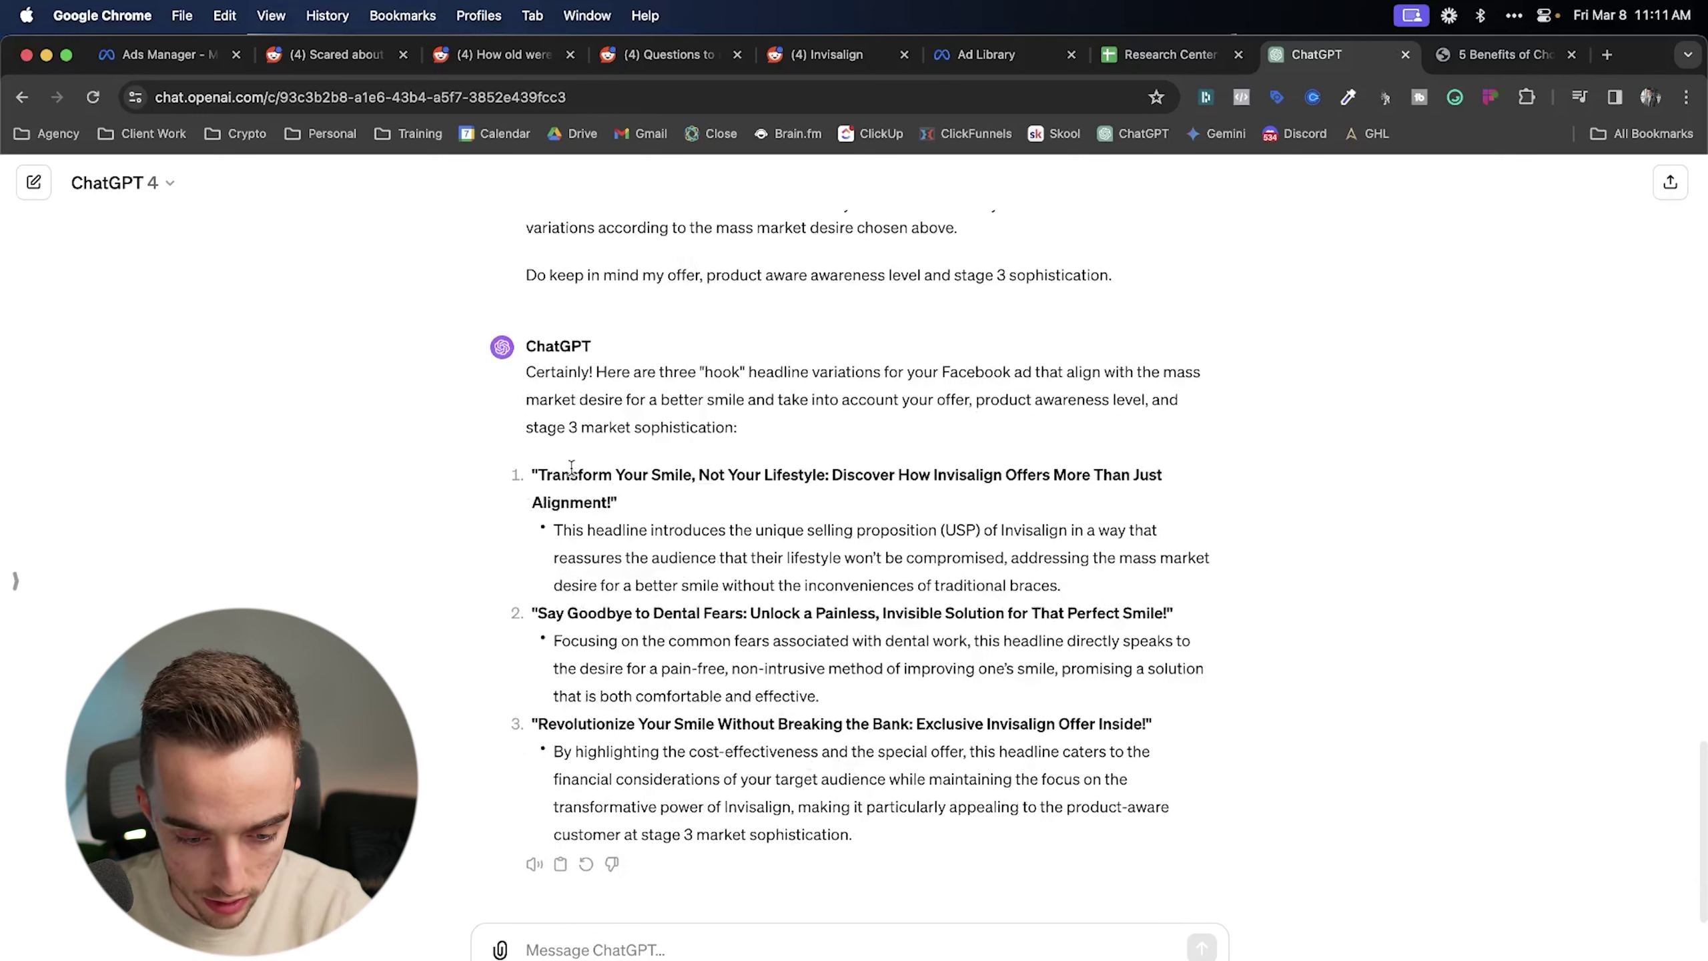
drag(542, 469, 814, 473)
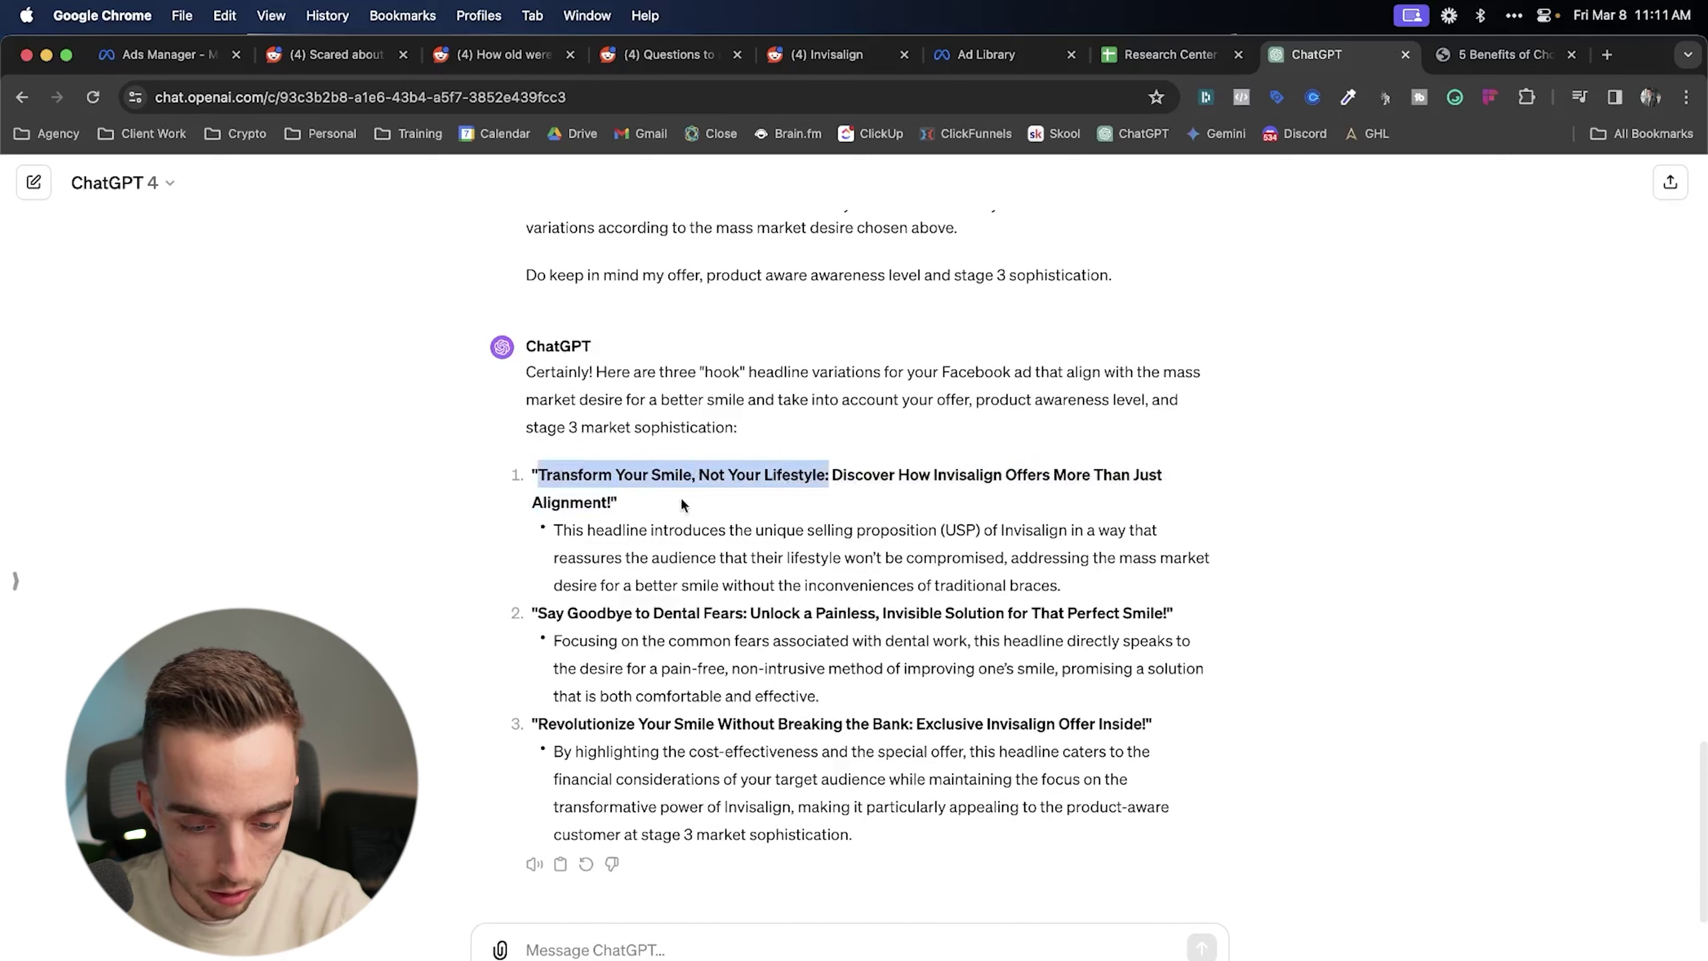
triple_click(667, 466)
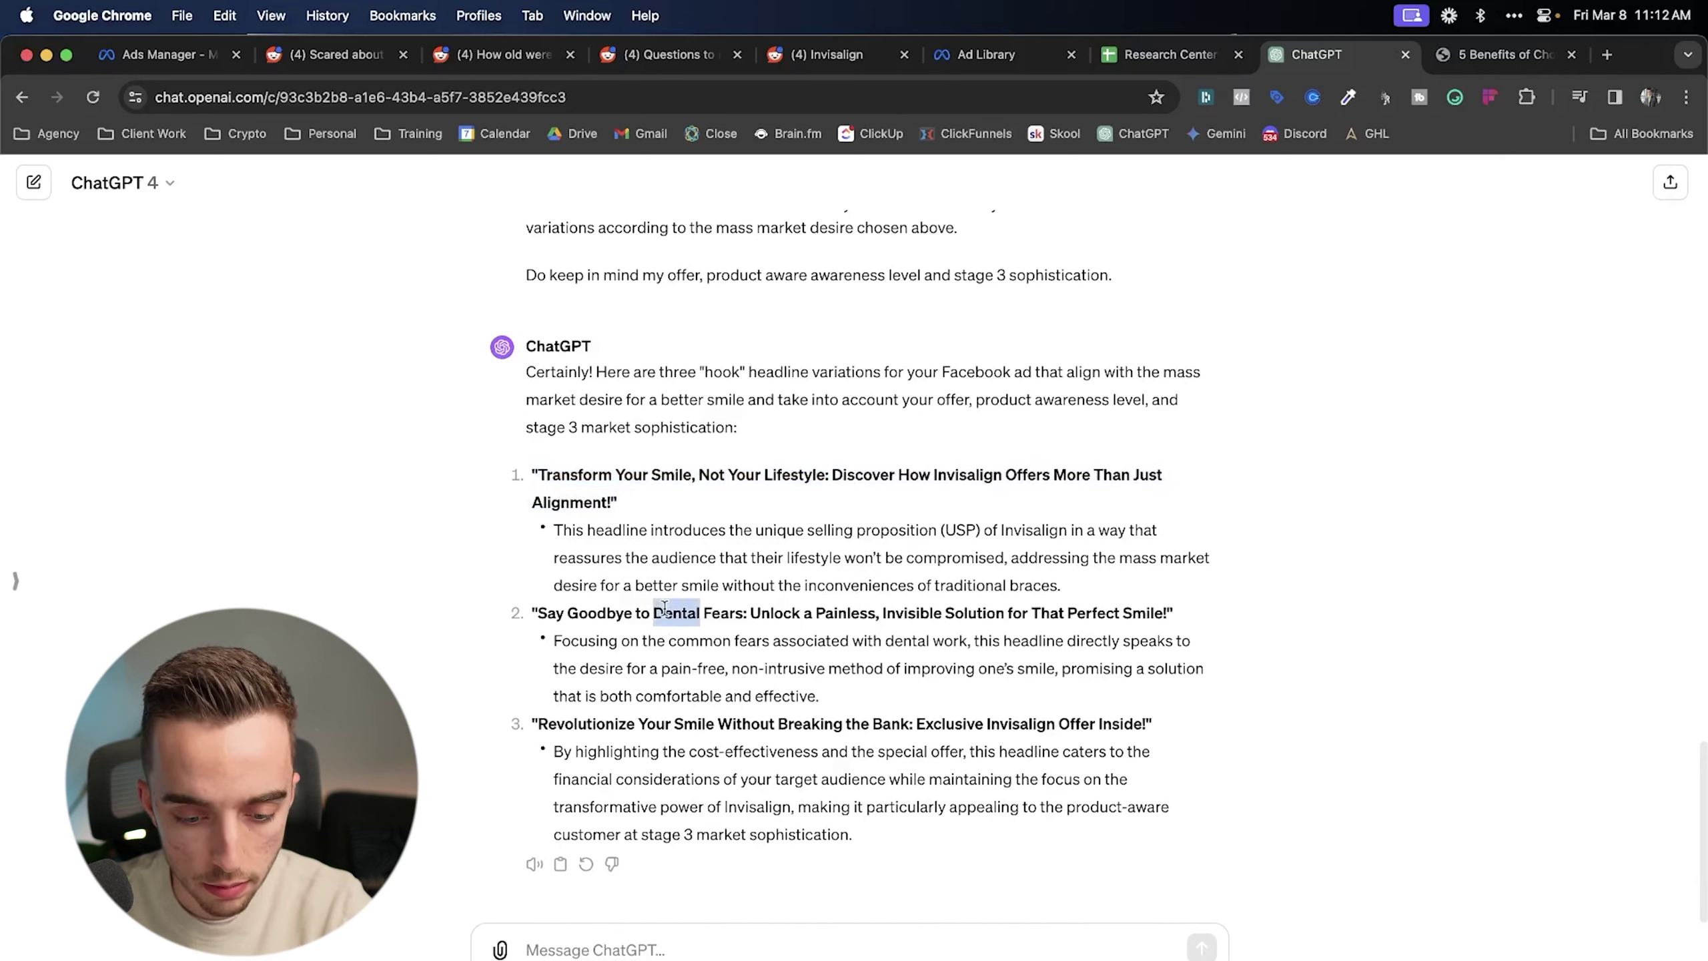
triple_click(668, 613)
click(674, 728)
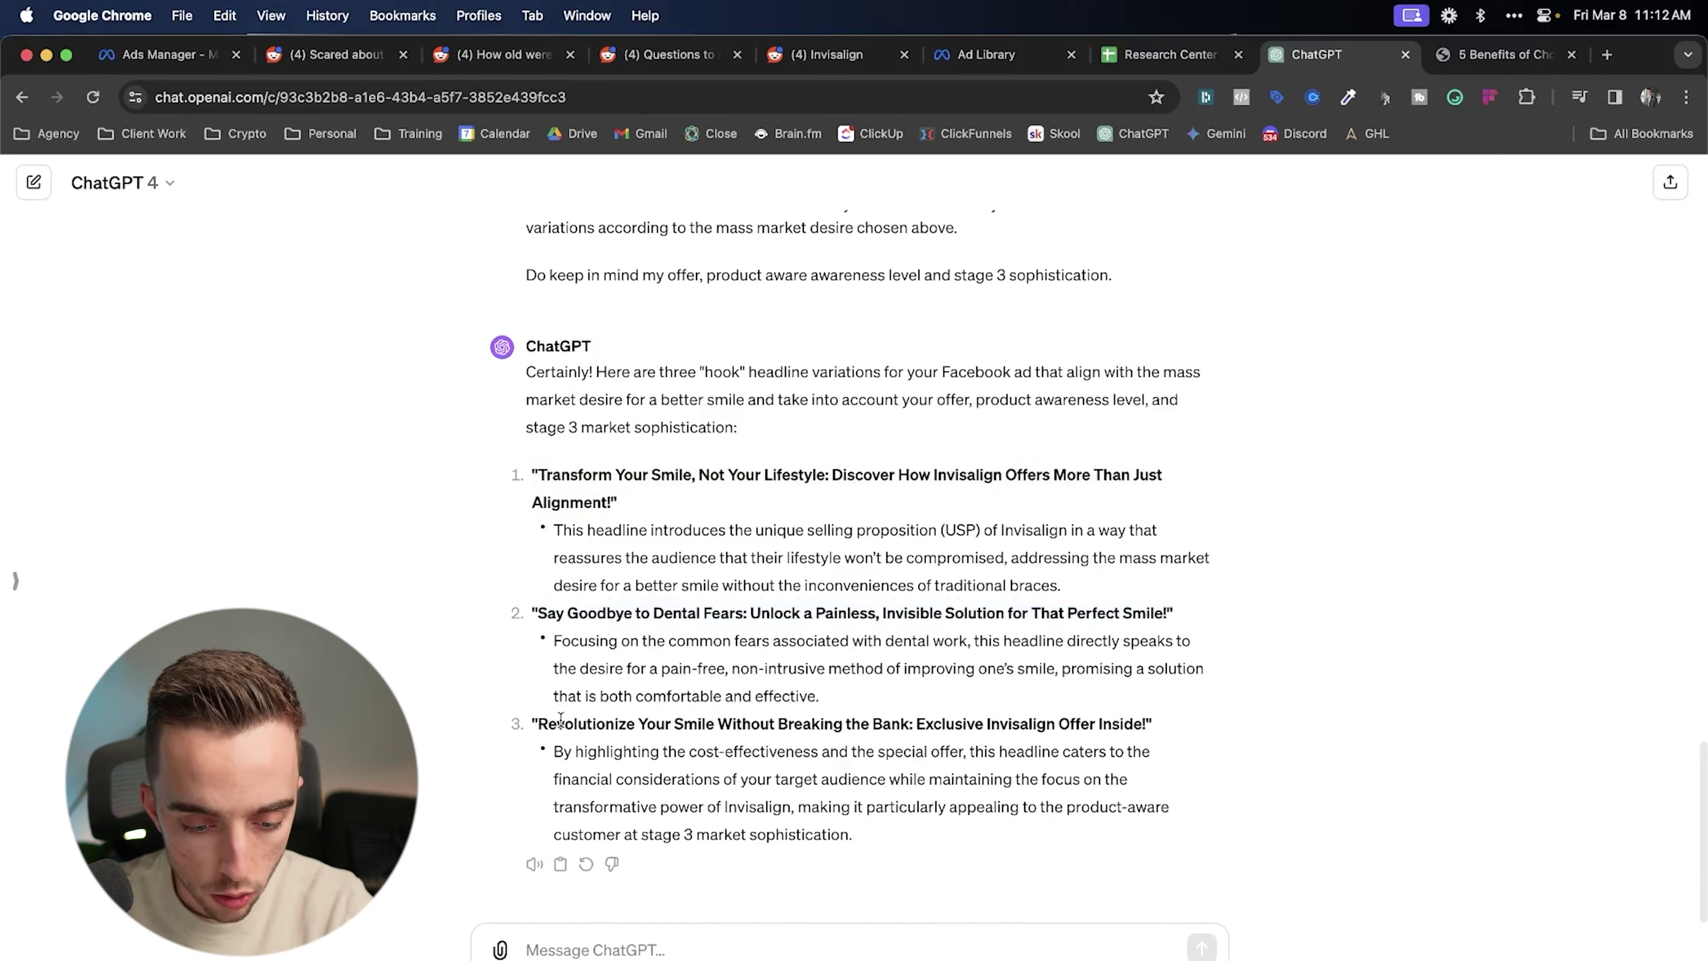
- Examine the third hook headline, highlighting "Revolutionize Your Smile Without Breaking the Bank"
drag(537, 718, 911, 724)
click(885, 728)
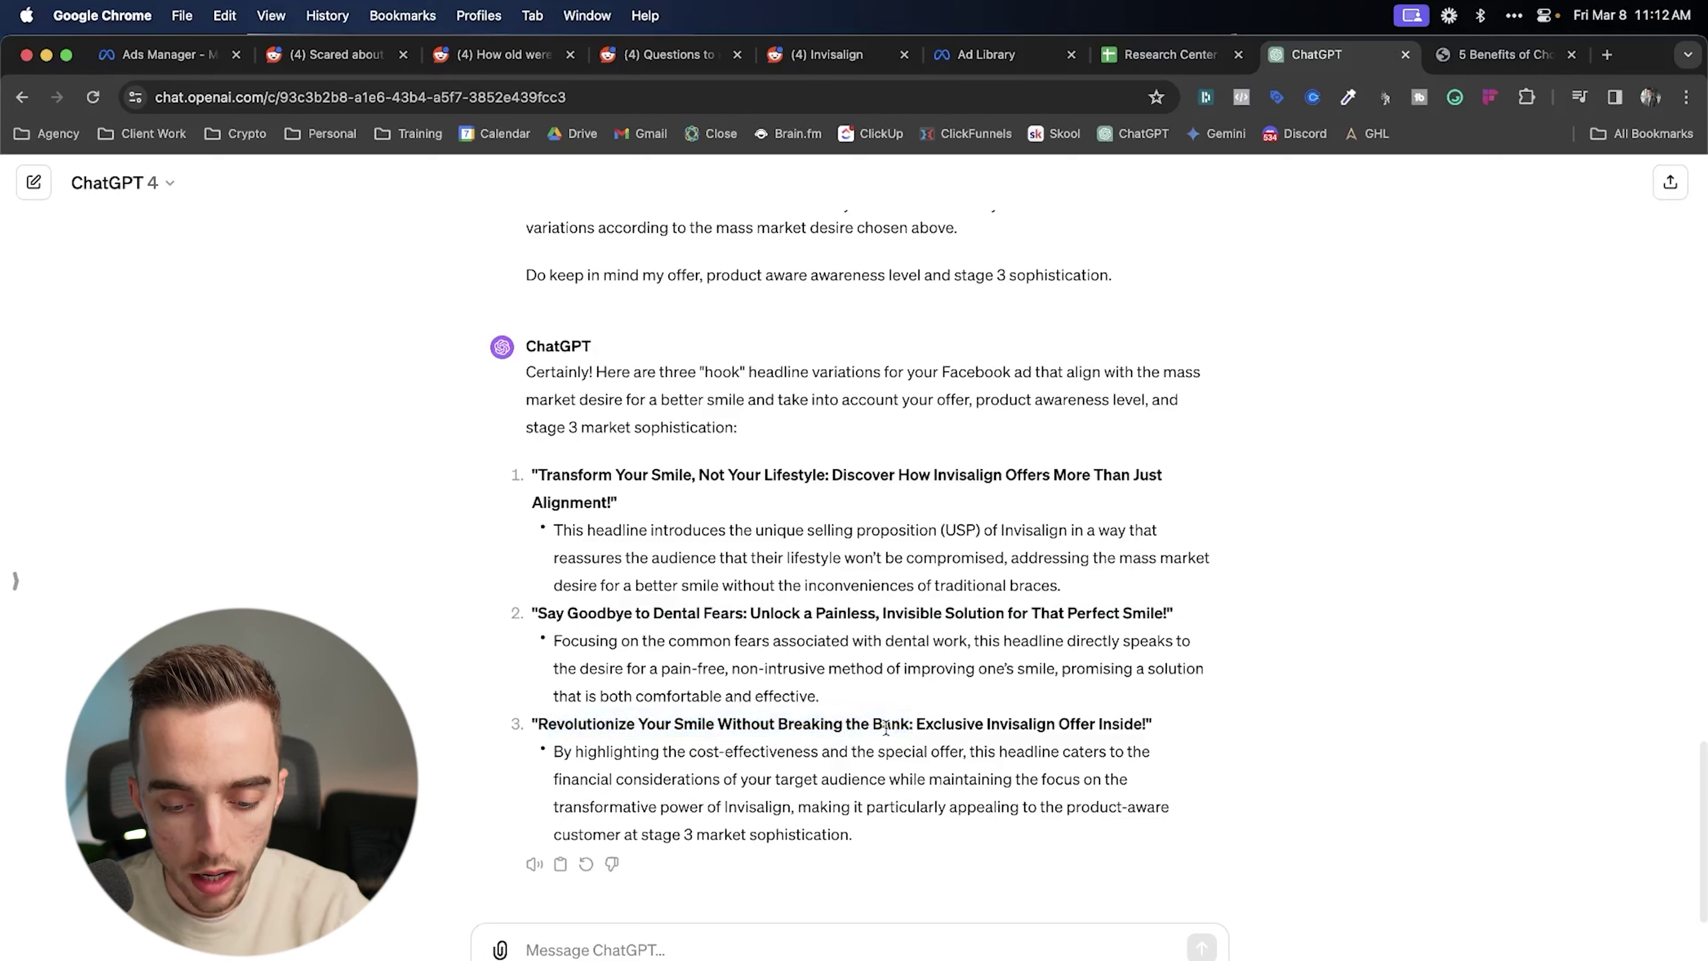
drag(908, 723, 537, 718)
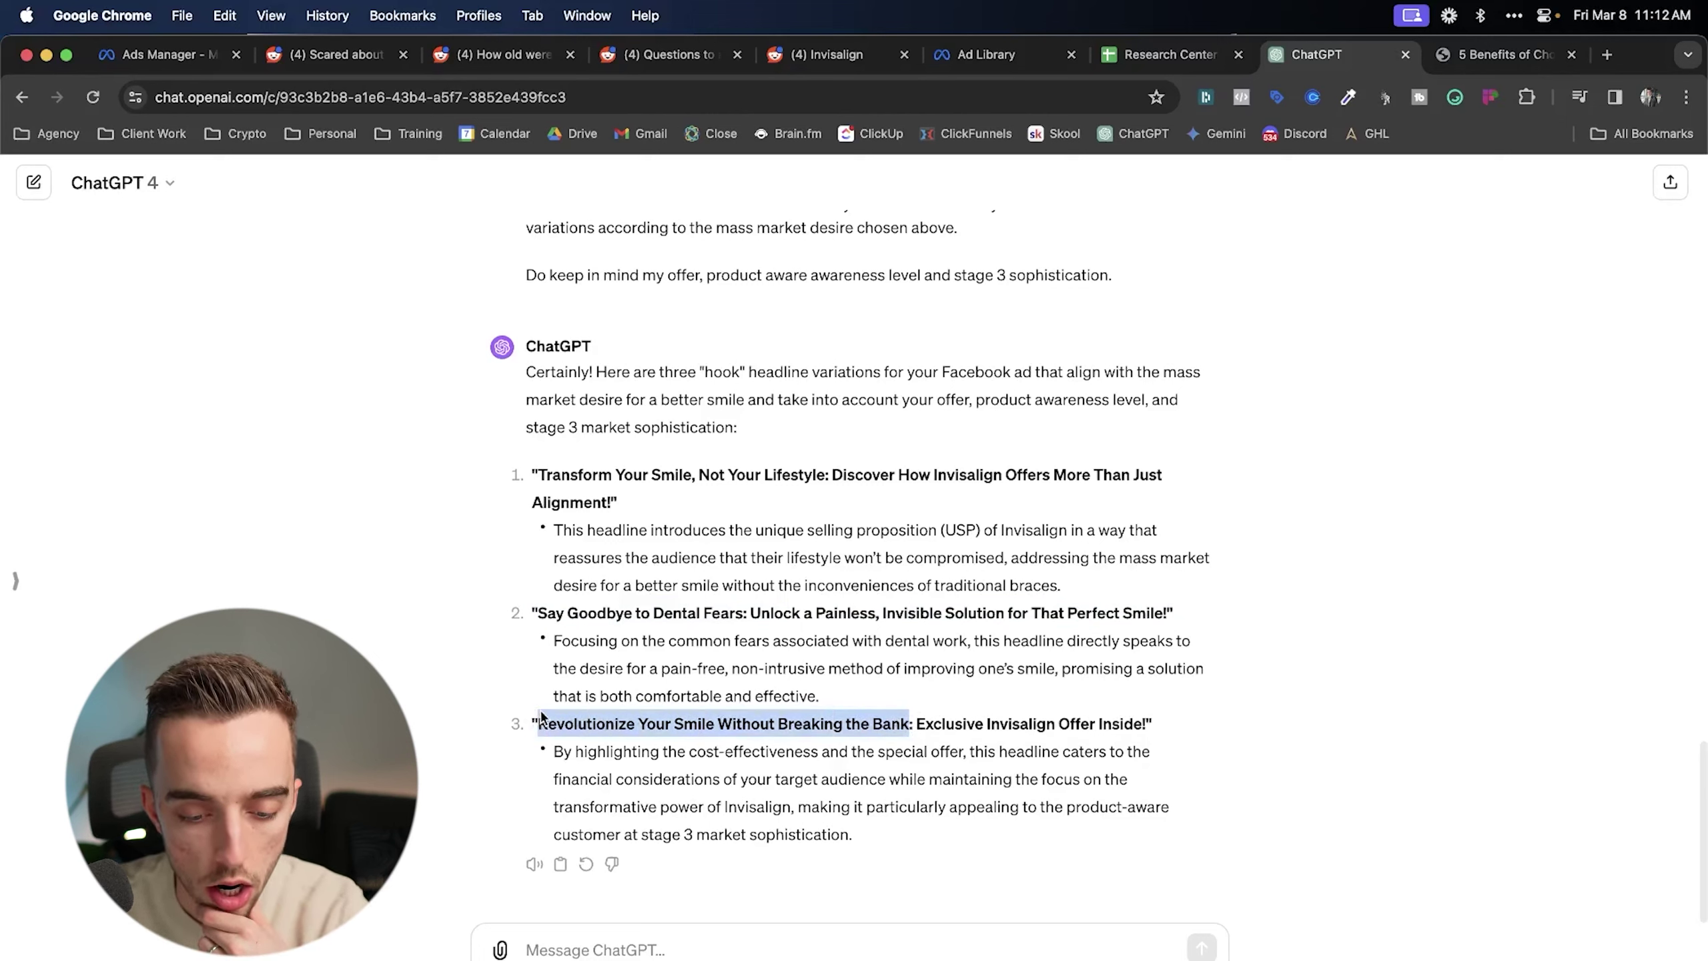
click(567, 720)
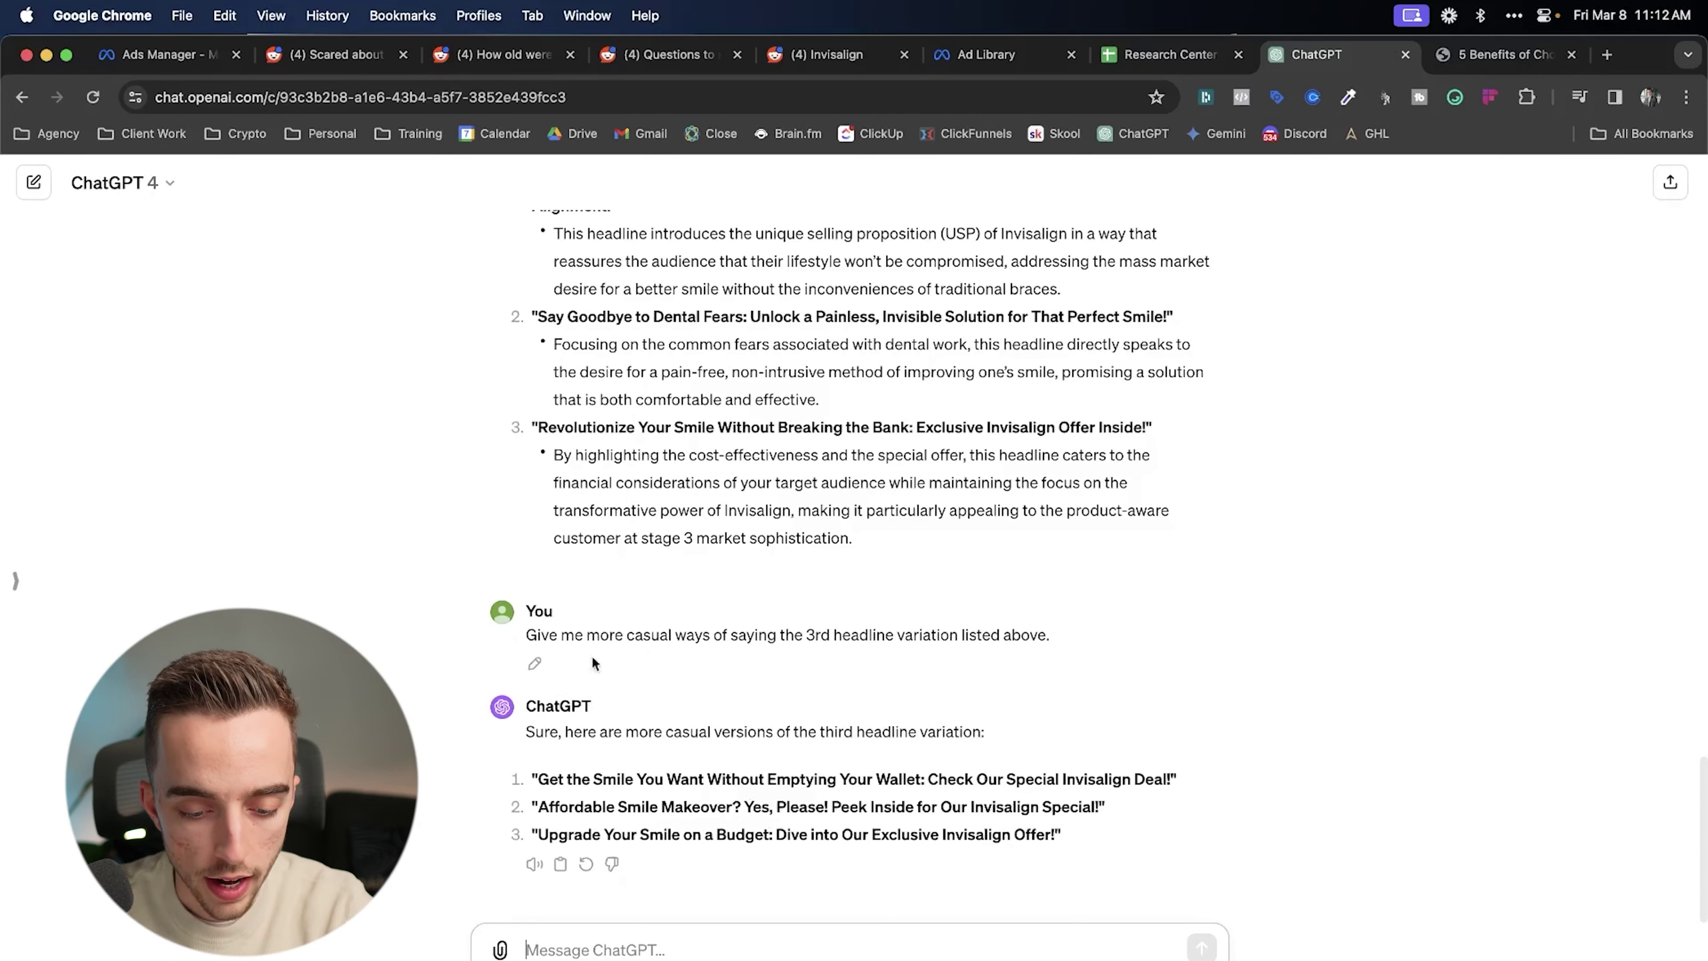
- Review the request for more casual versions of the third headline and highlight "Upgrade Your Smile on a Budget" in the answer
triple_click(650, 635)
triple_click(638, 427)
click(658, 848)
drag(768, 835, 536, 835)
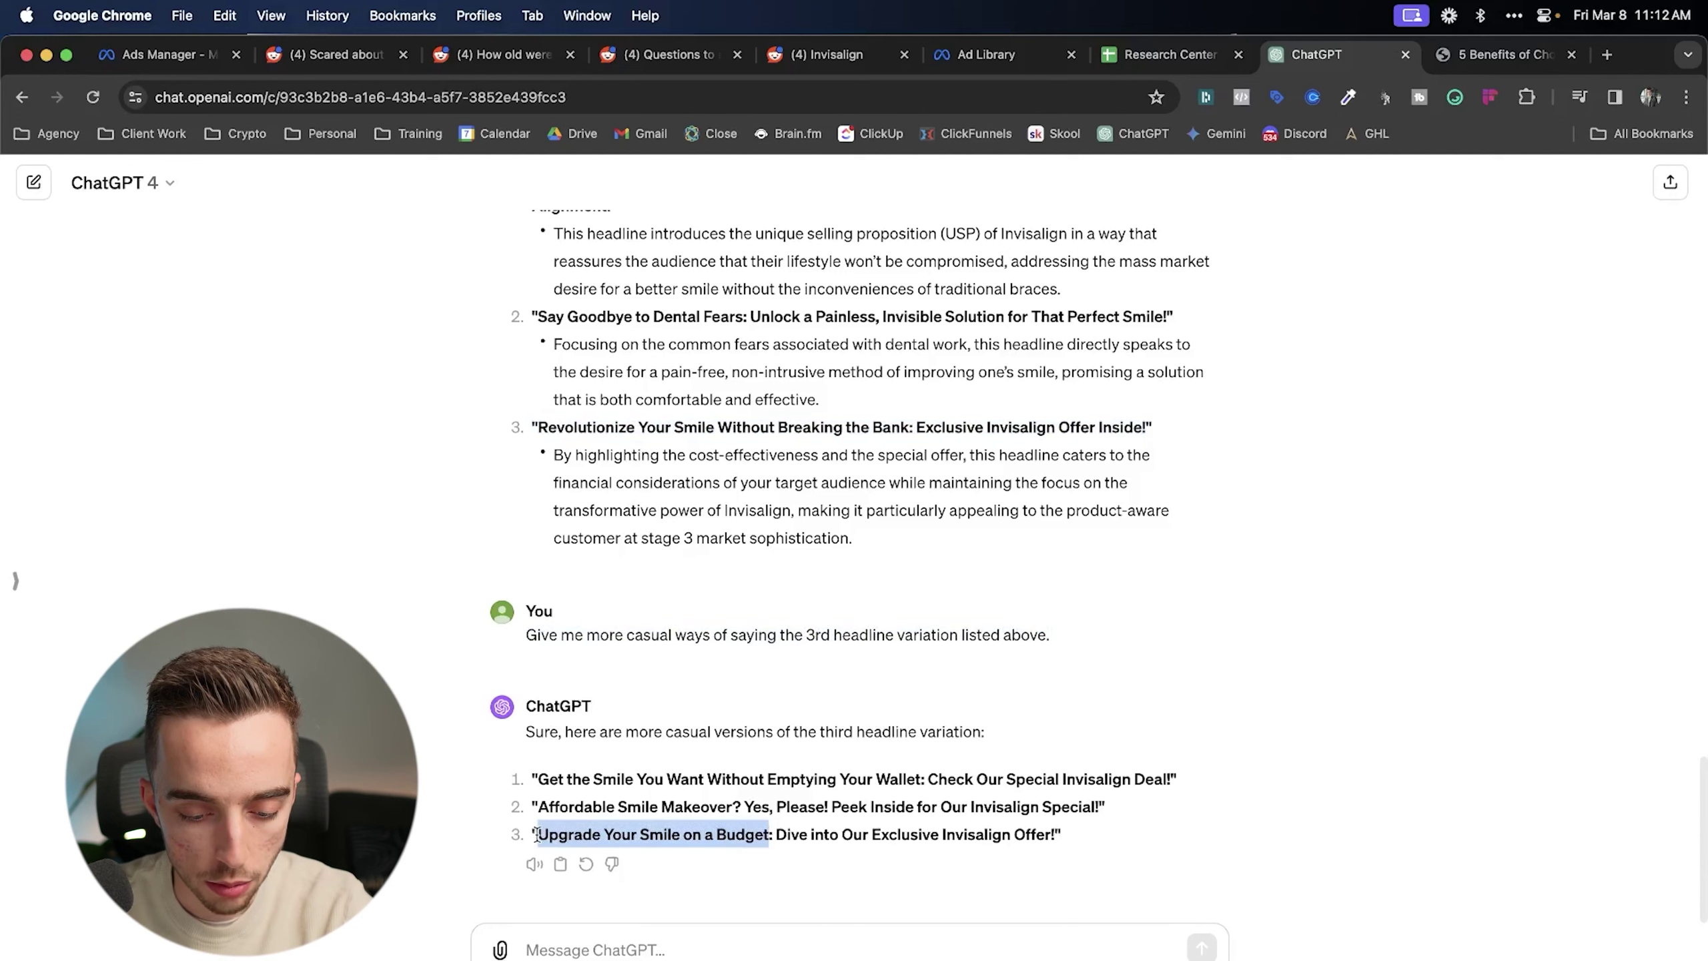
drag(773, 834, 533, 835)
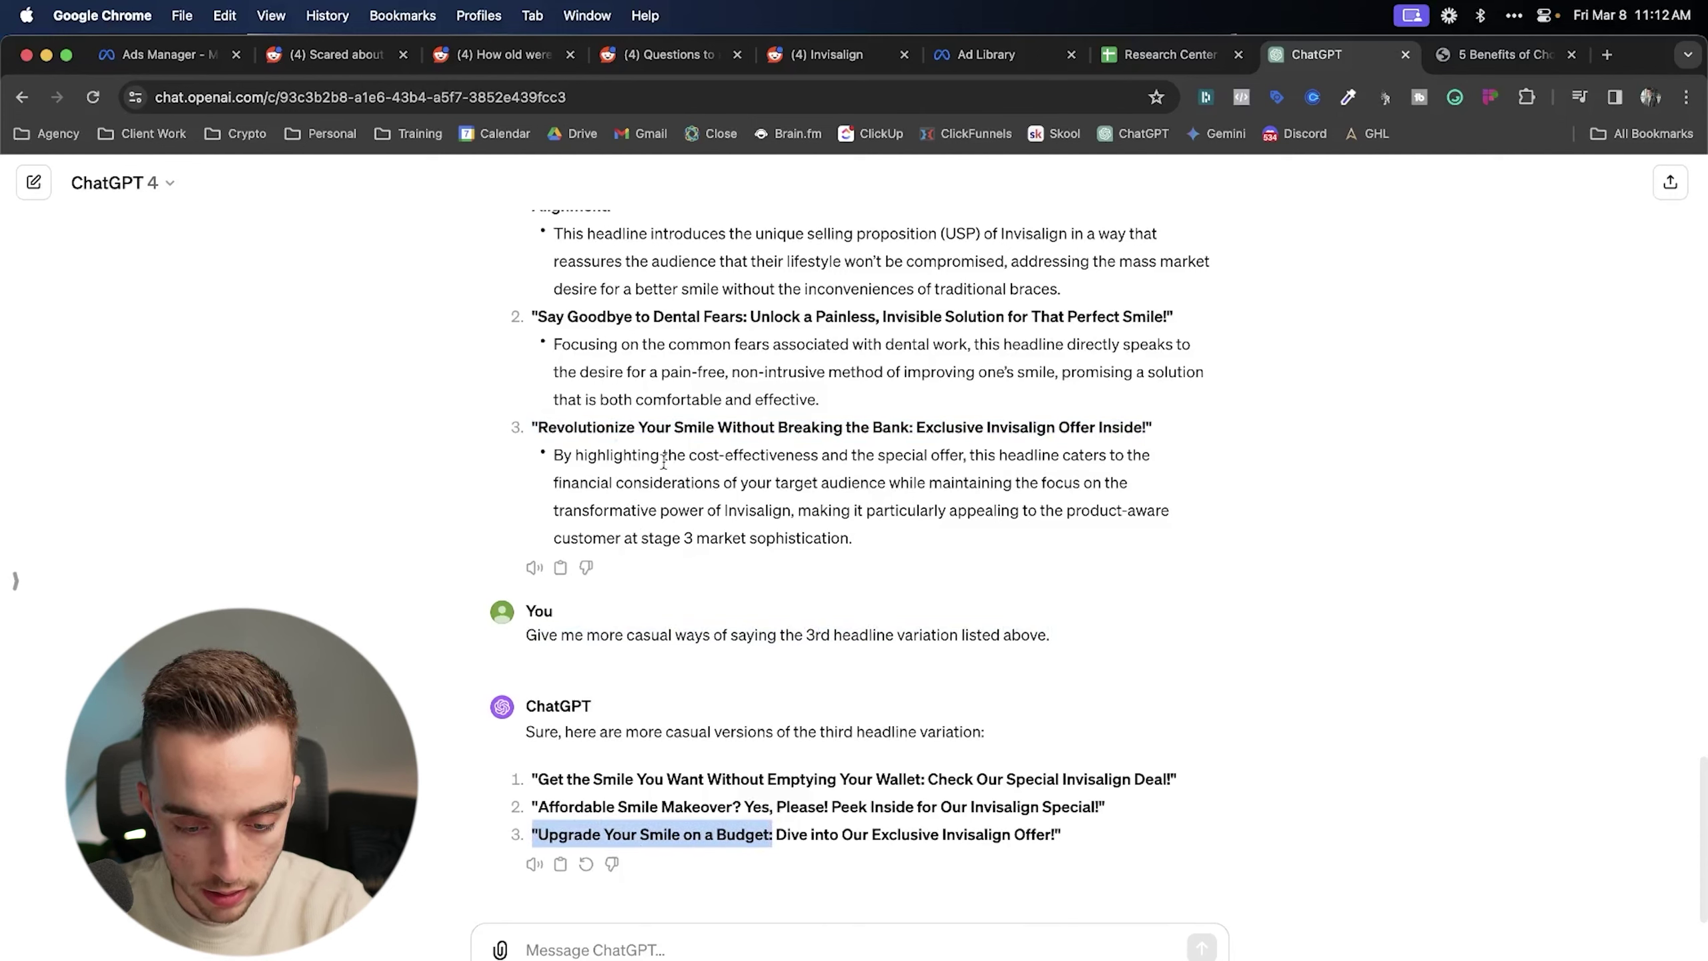
- Compare the casual headlines with the original variations and highlight "Upgrade Your Smile on a Budget" again as the chosen hook
scroll(686, 517, up, 2)
scroll(766, 498, down, 2)
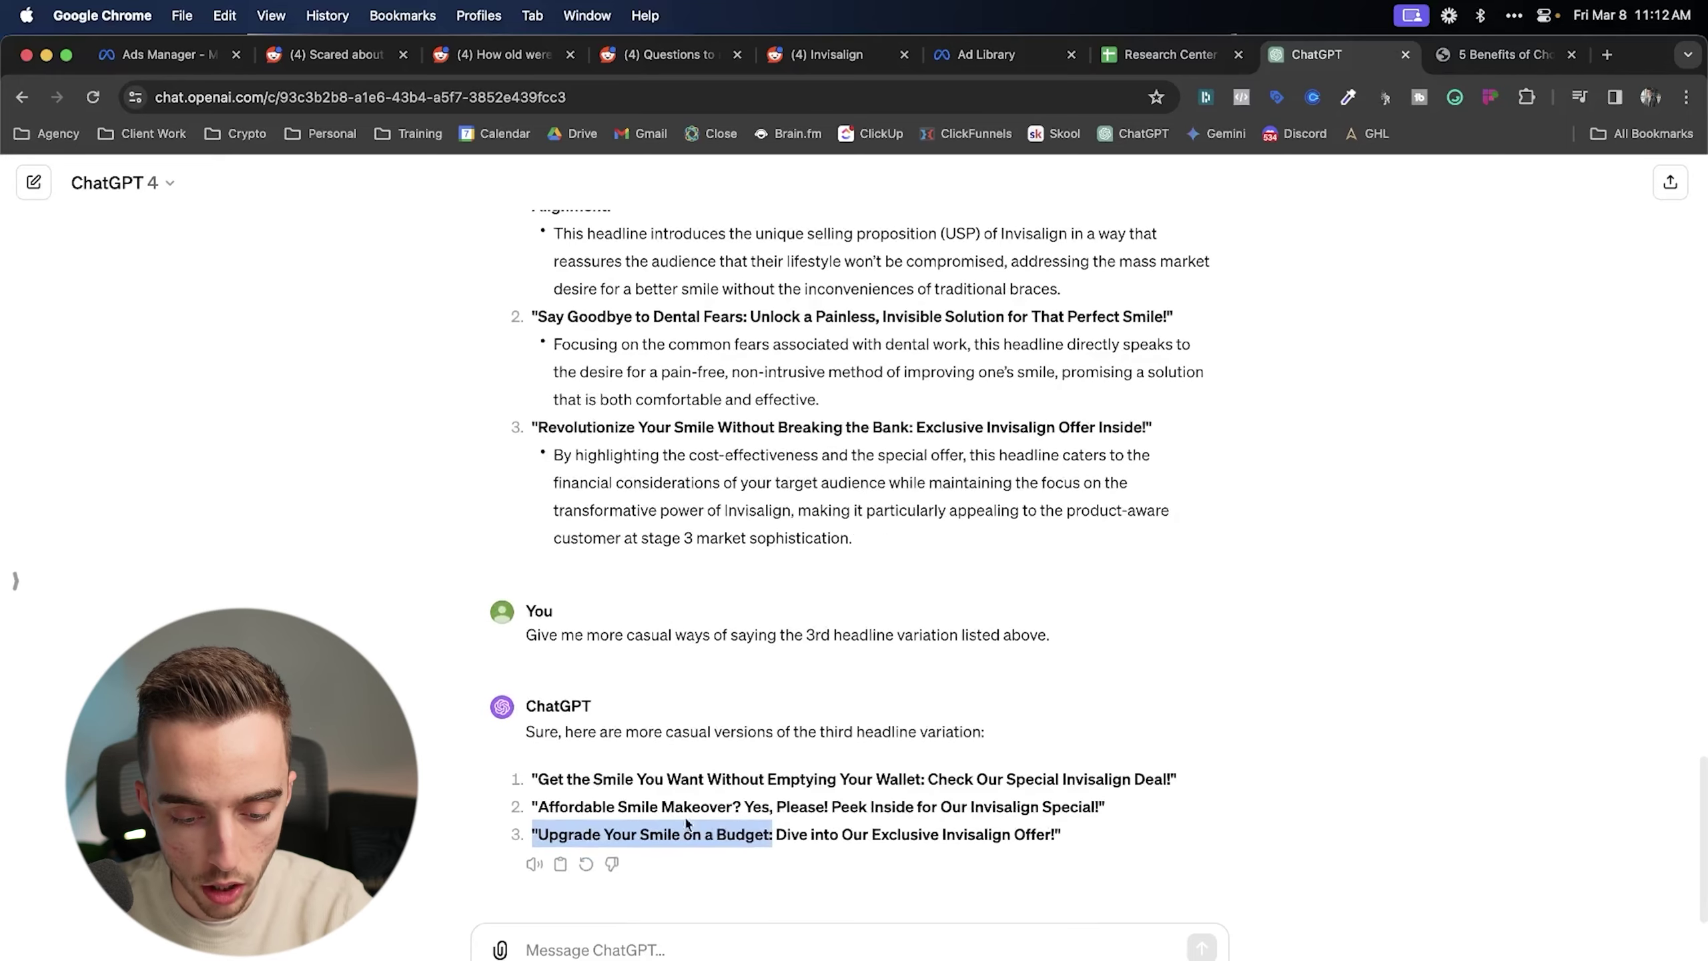
click(741, 840)
mouse_move(771, 834)
mouse_down()
mouse_move(526, 814)
mouse_move(538, 832)
mouse_move(771, 841)
mouse_up()
click(770, 839)
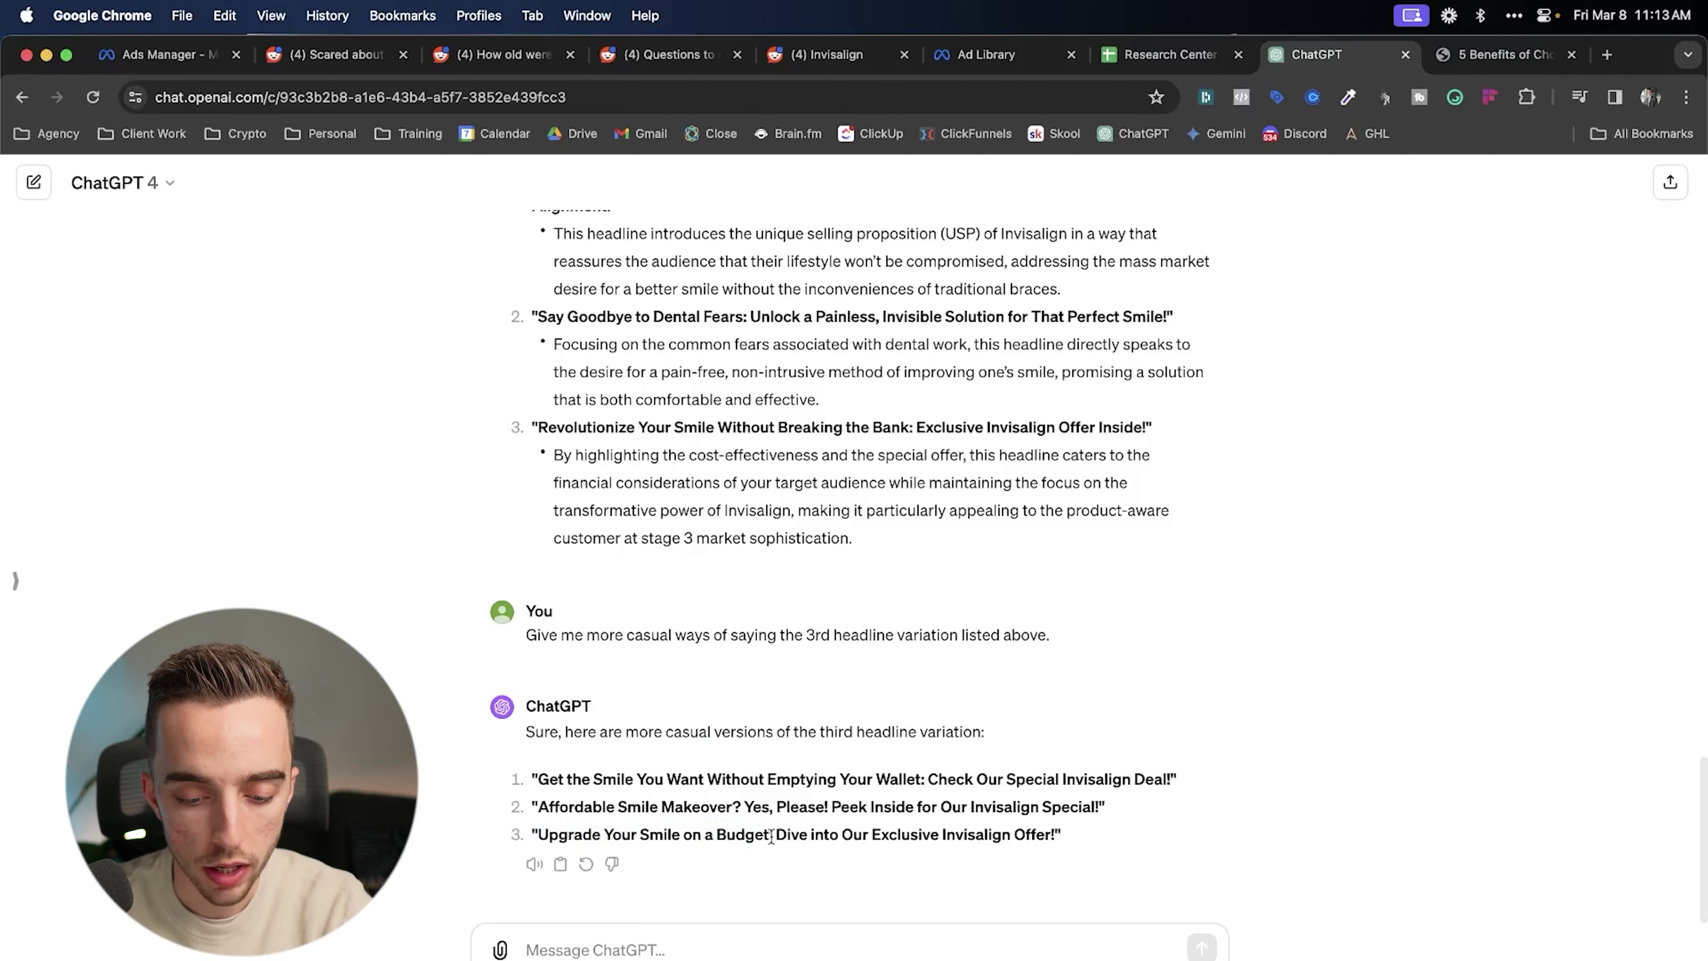
drag(771, 837, 533, 834)
- Switch to the Meta Ad Library and browse the "invisalign new york" competitor ads launched from December 2023 to February 2024
click(1170, 54)
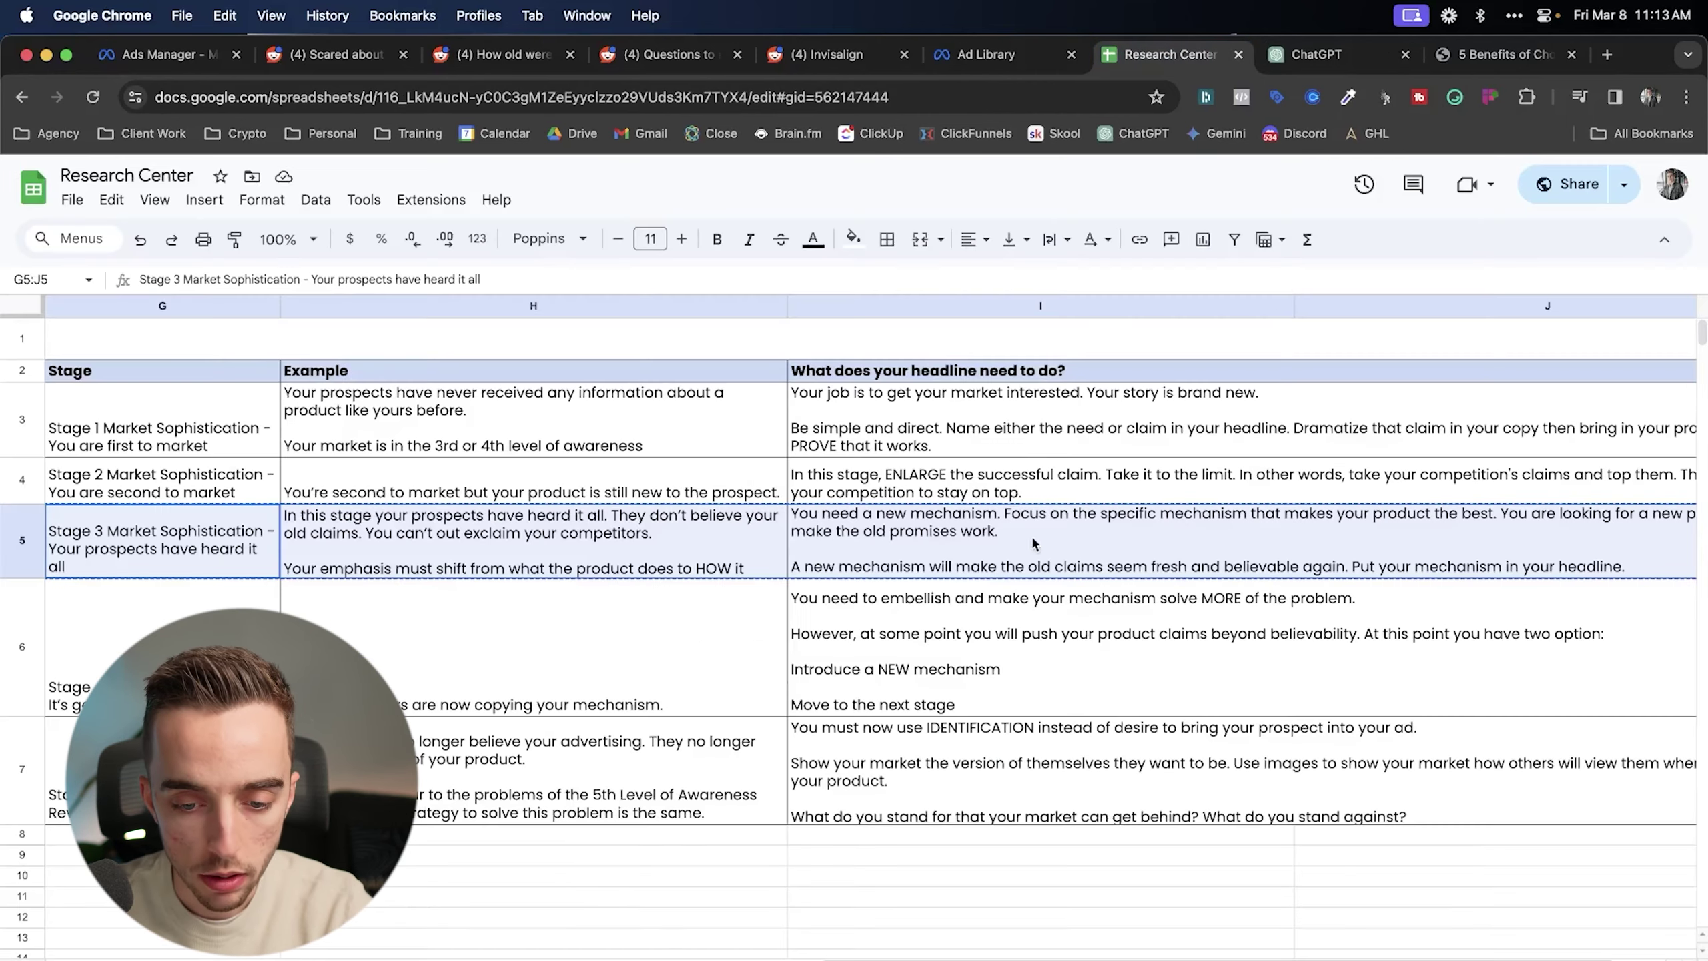
click(968, 55)
scroll(852, 531, down, 3)
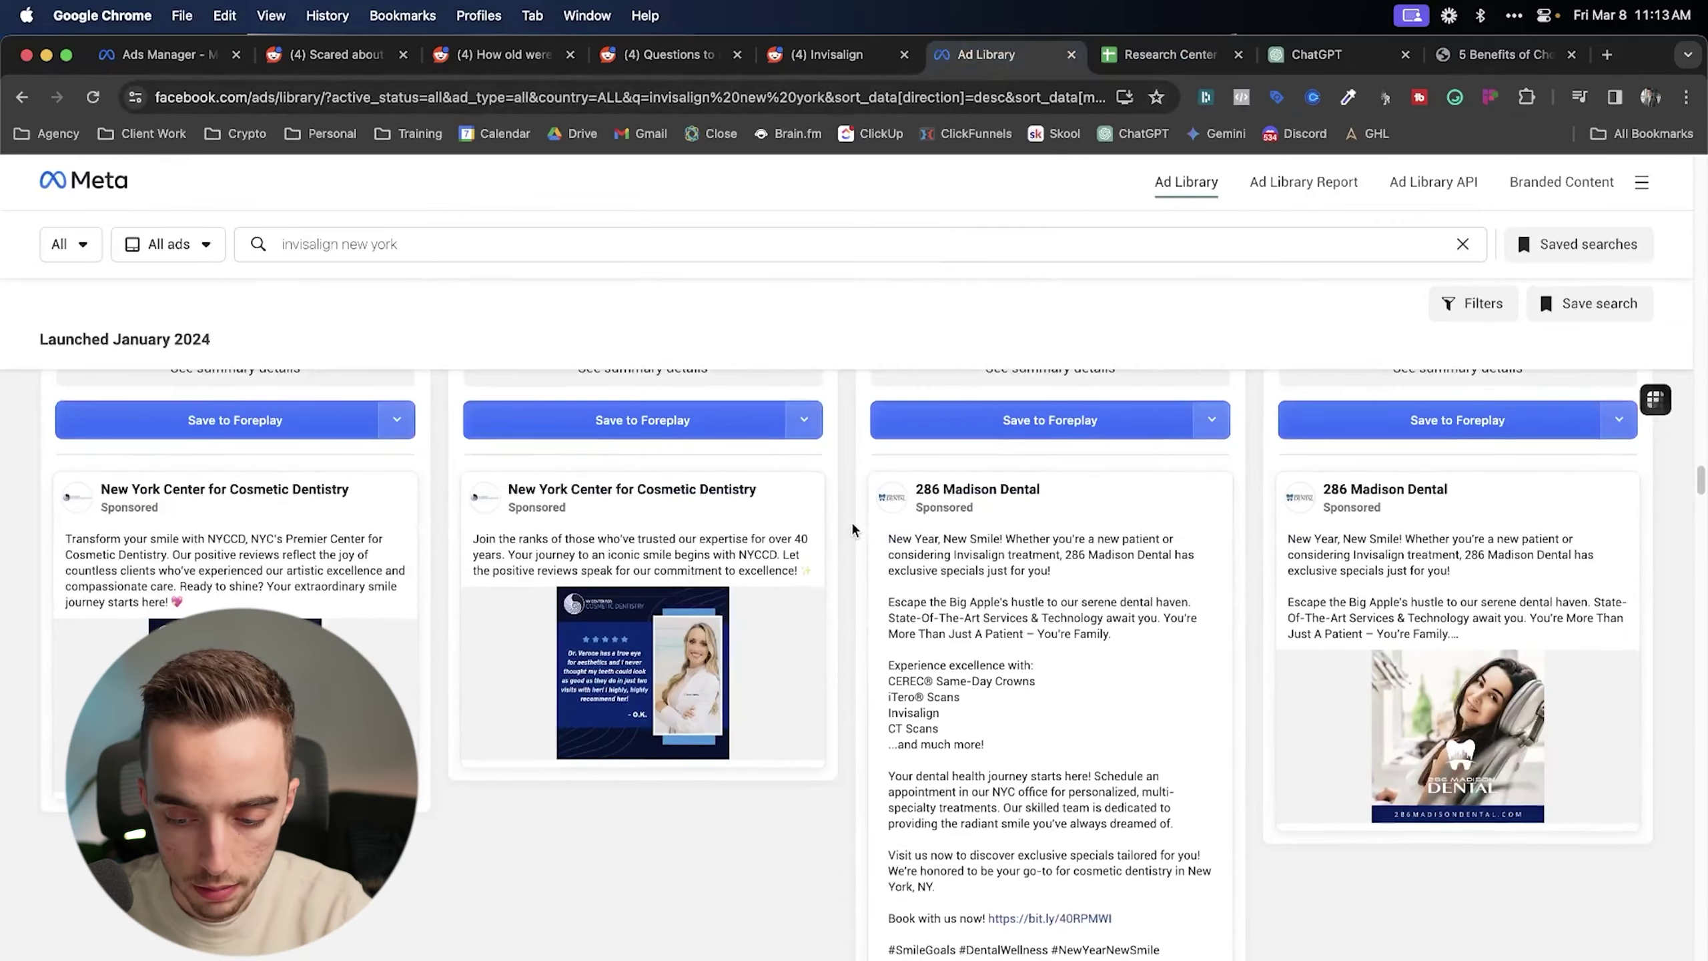
scroll(853, 531, down, 10)
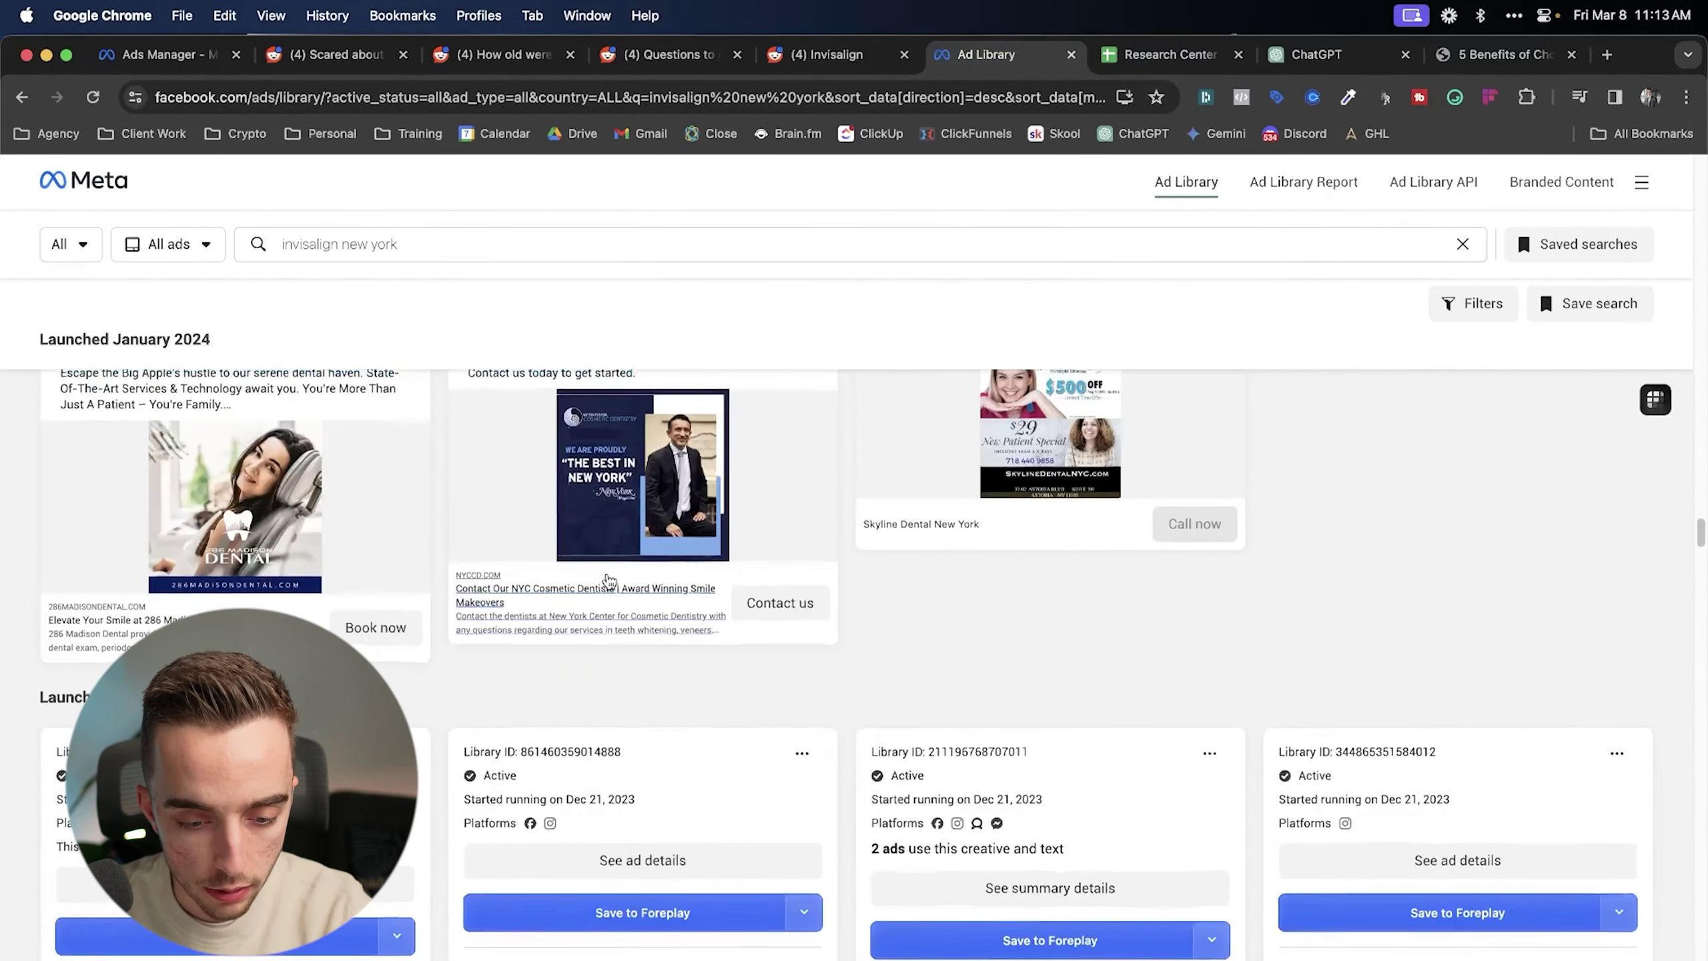
scroll(609, 580, up, 1)
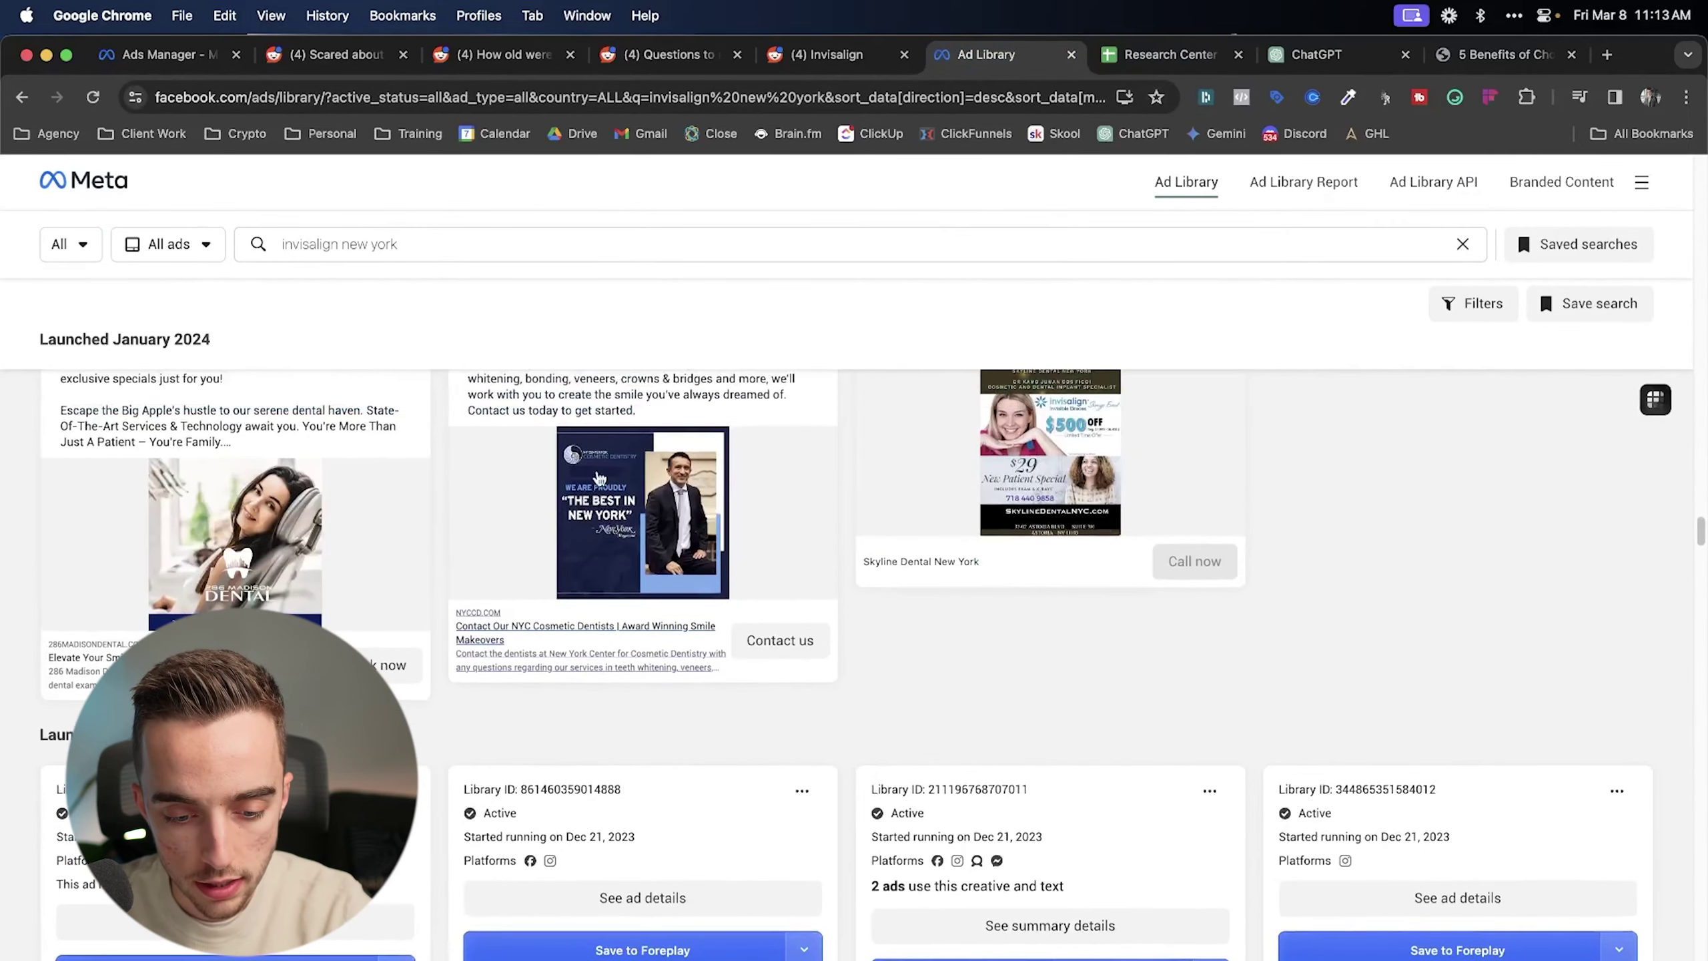
scroll(599, 477, down, 5)
scroll(672, 538, up, 8)
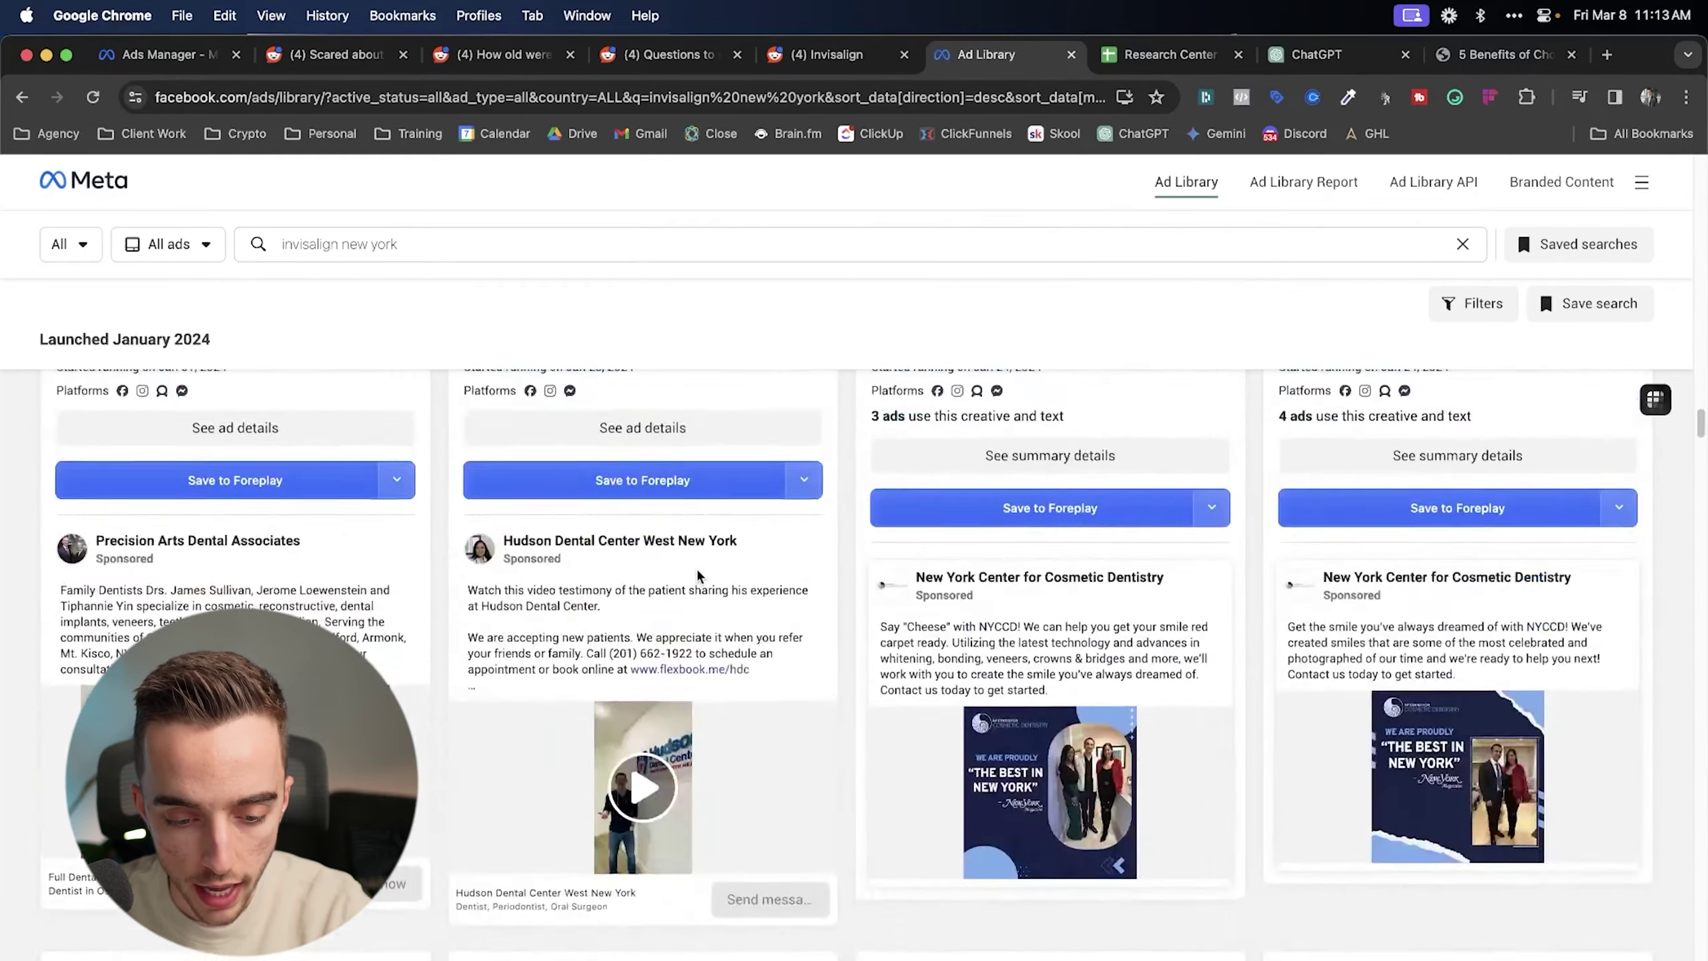
scroll(697, 575, up, 15)
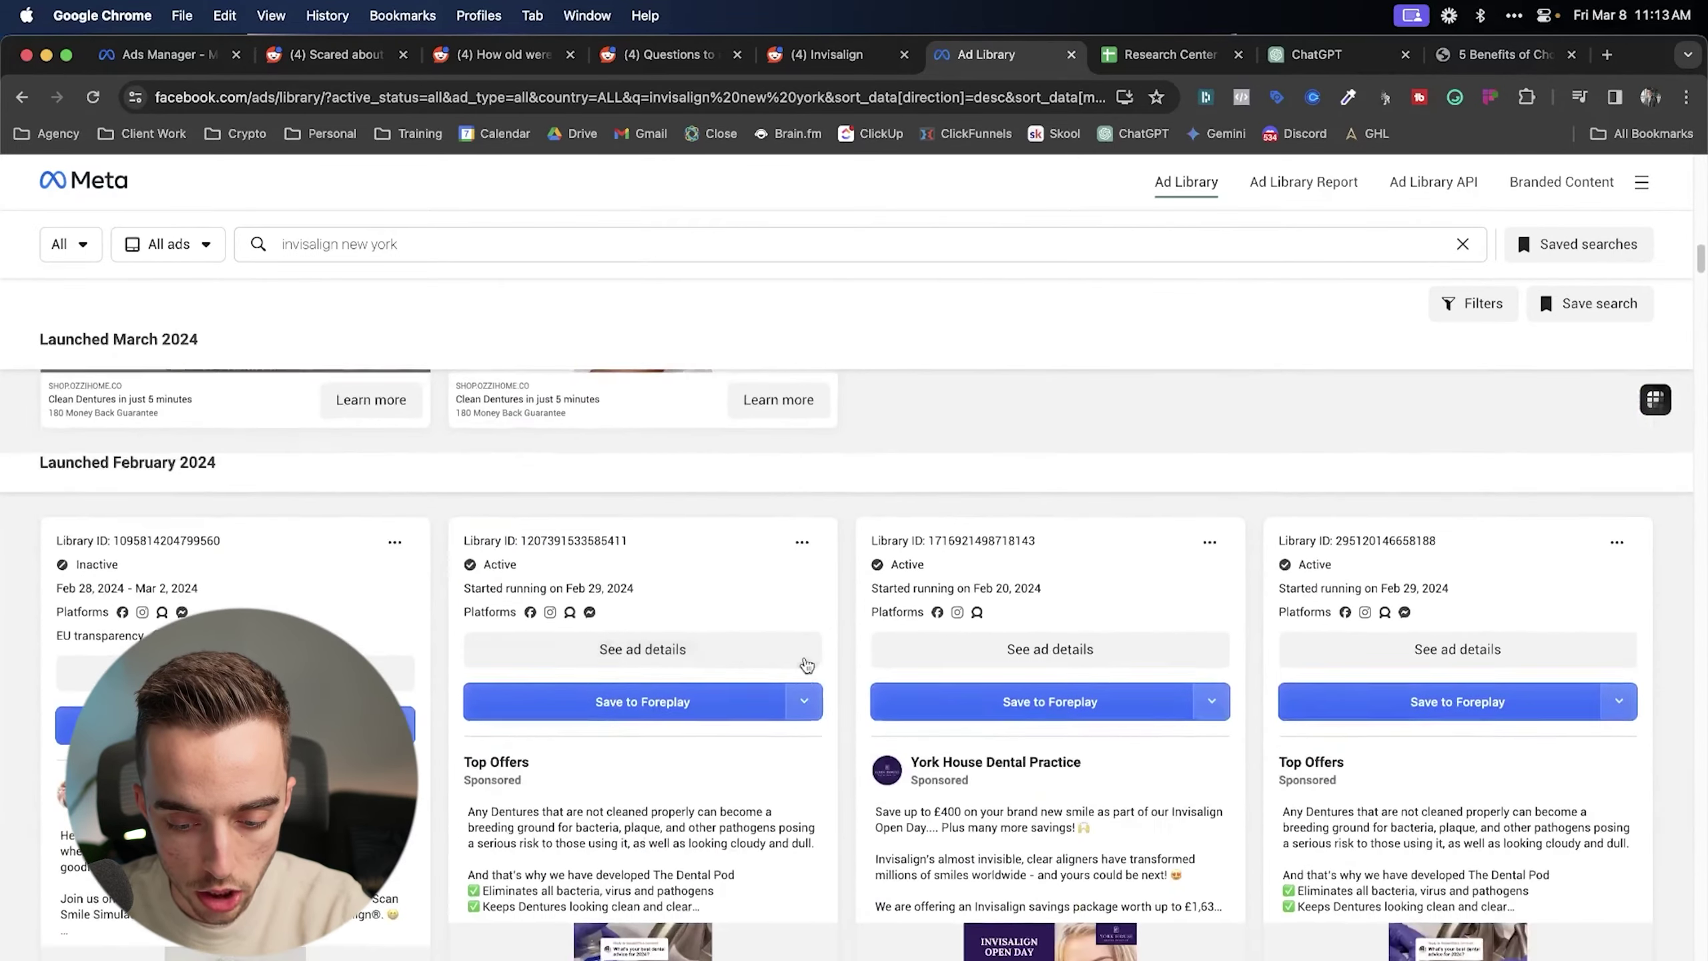
scroll(806, 664, down, 8)
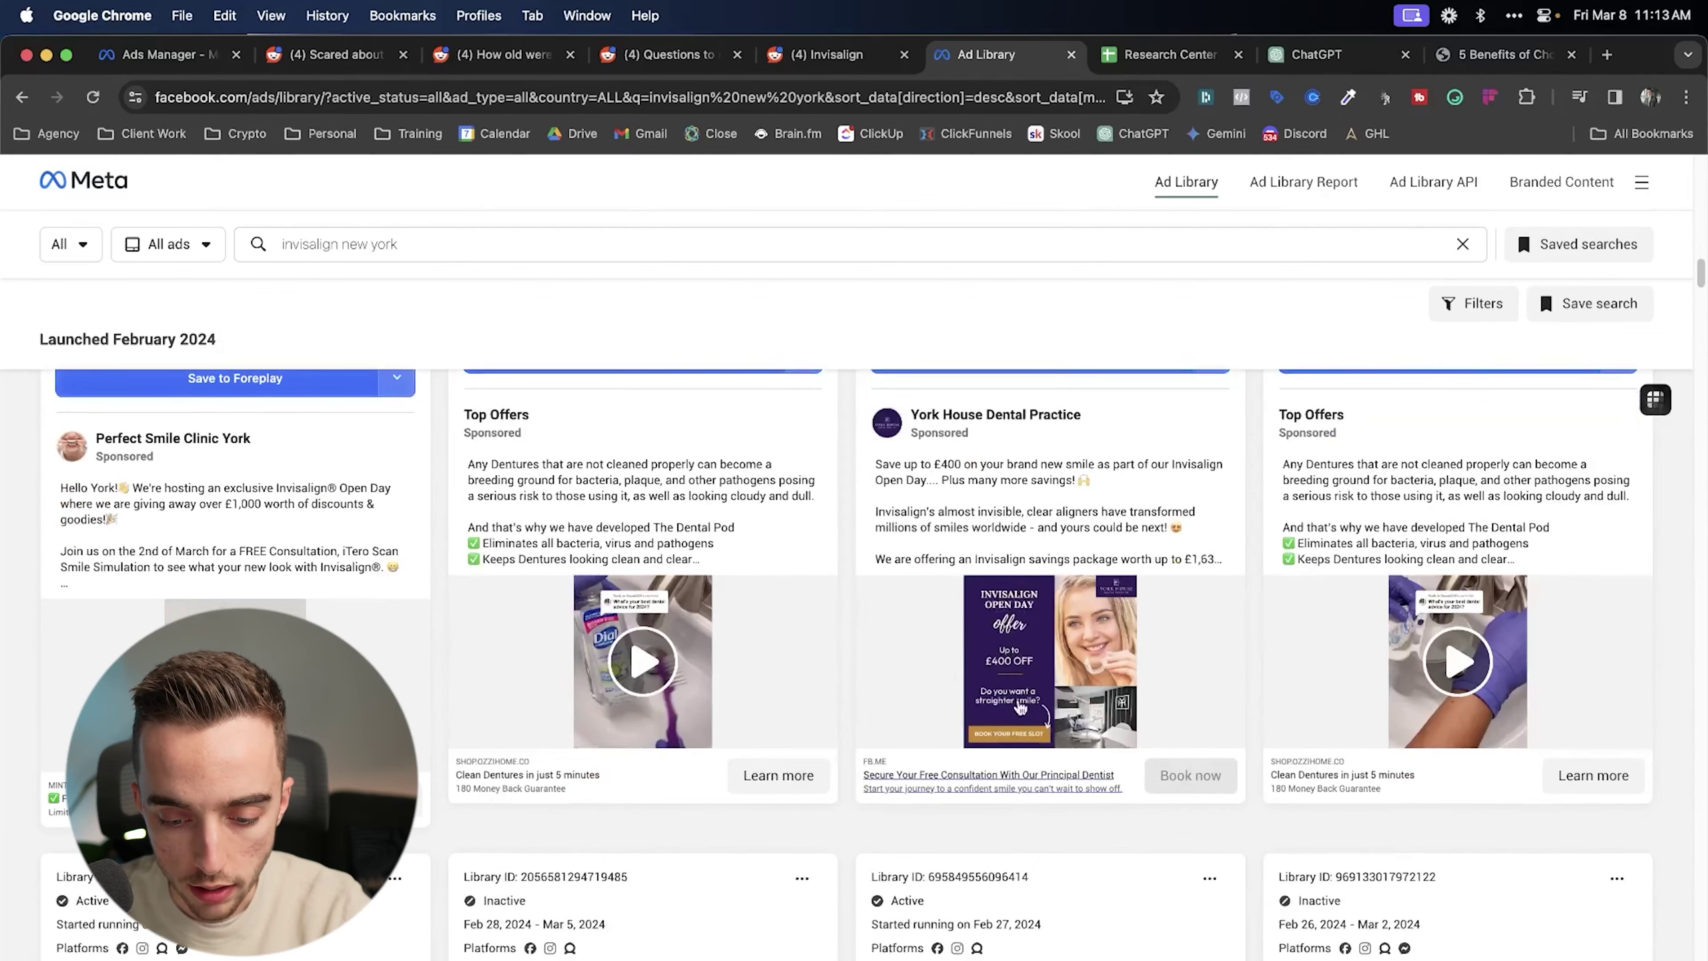
- Examine the March 2024 ads, especially New York Dental Studio's "Transform your smile for less", and return to the ChatGPT conversation
scroll(938, 619, up, 10)
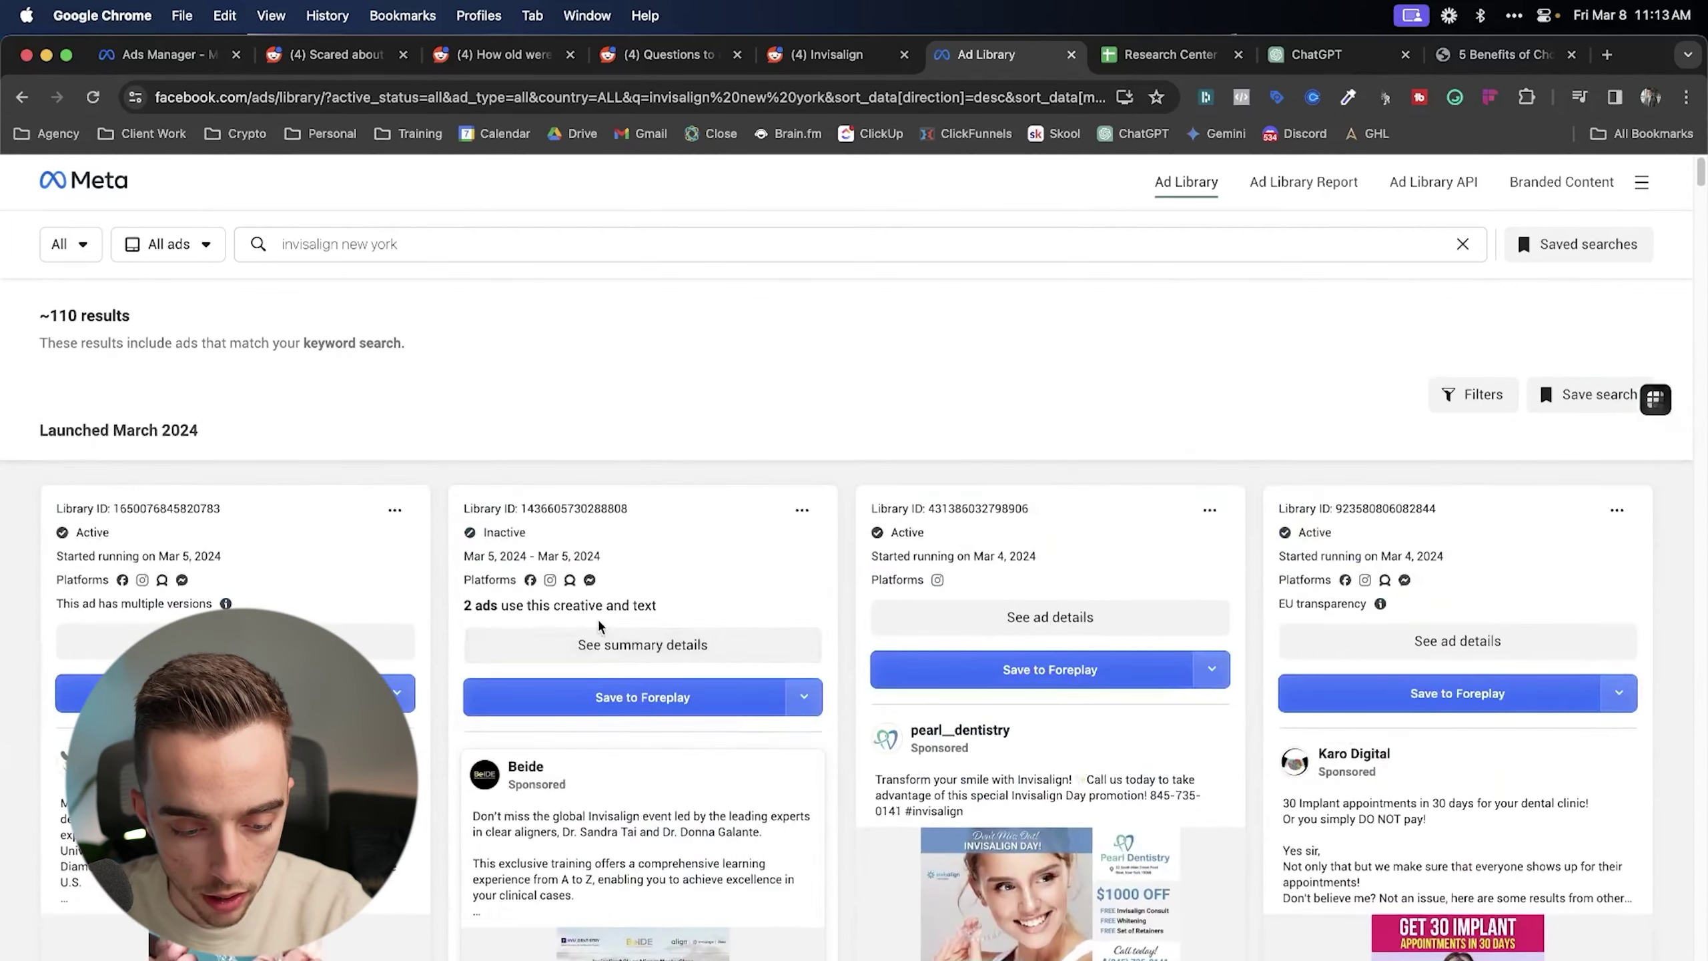
scroll(589, 629, down, 6)
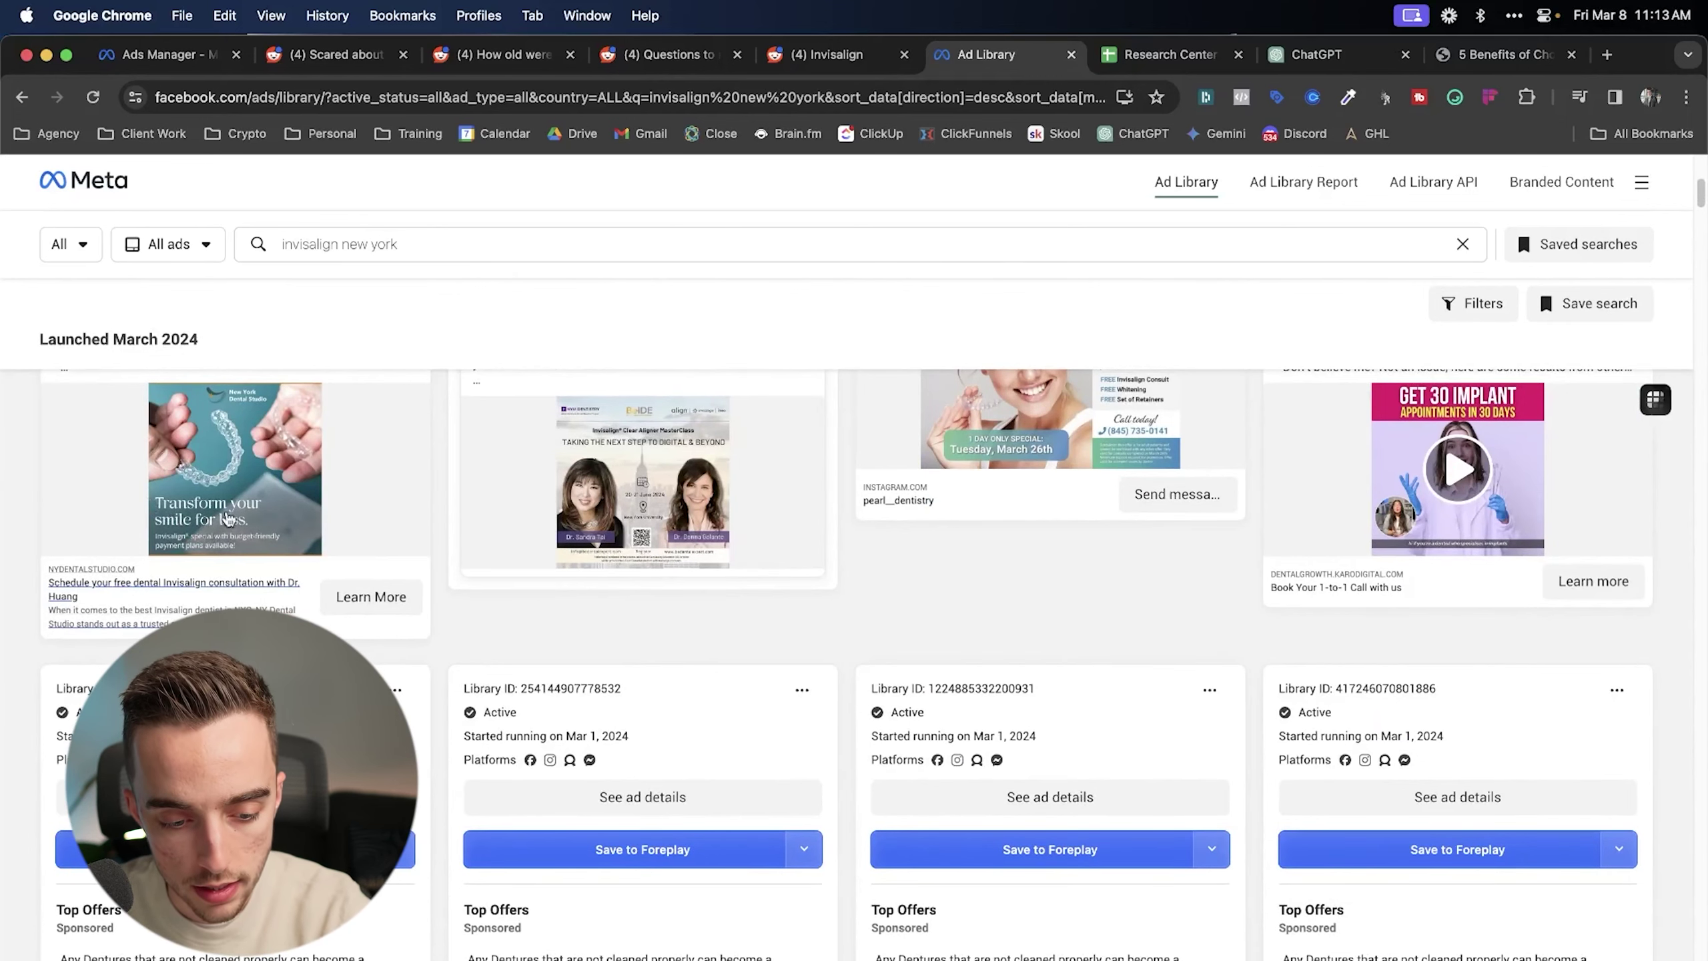
scroll(121, 498, up, 1)
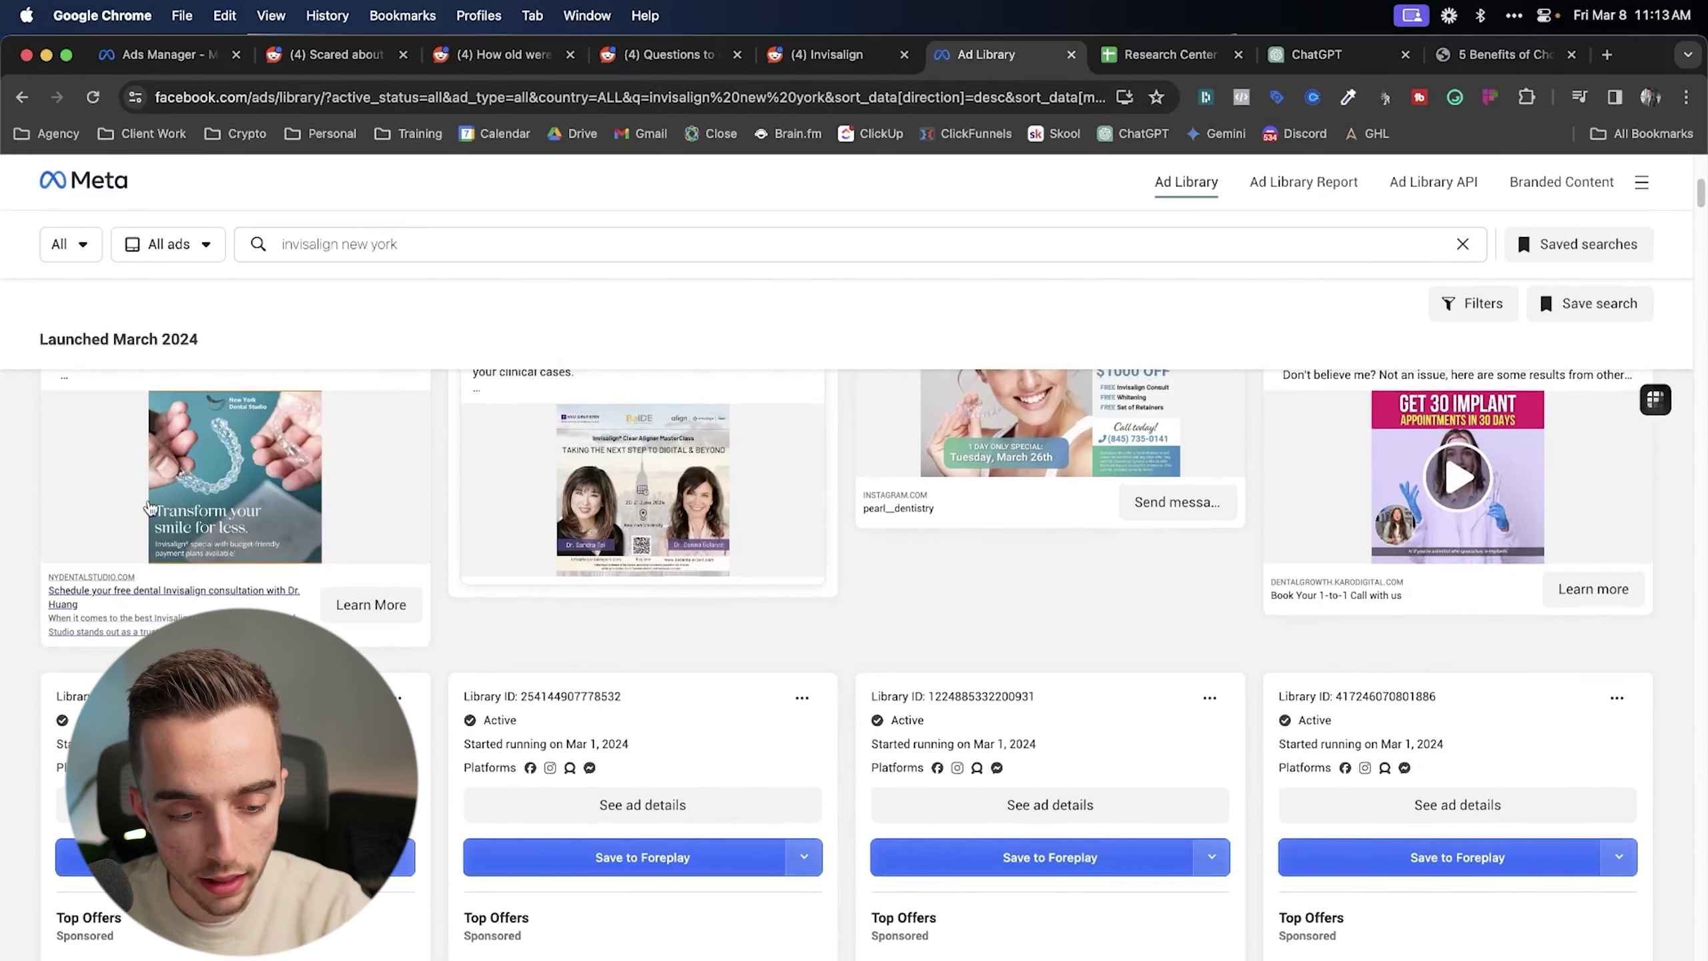
scroll(150, 508, up, 1)
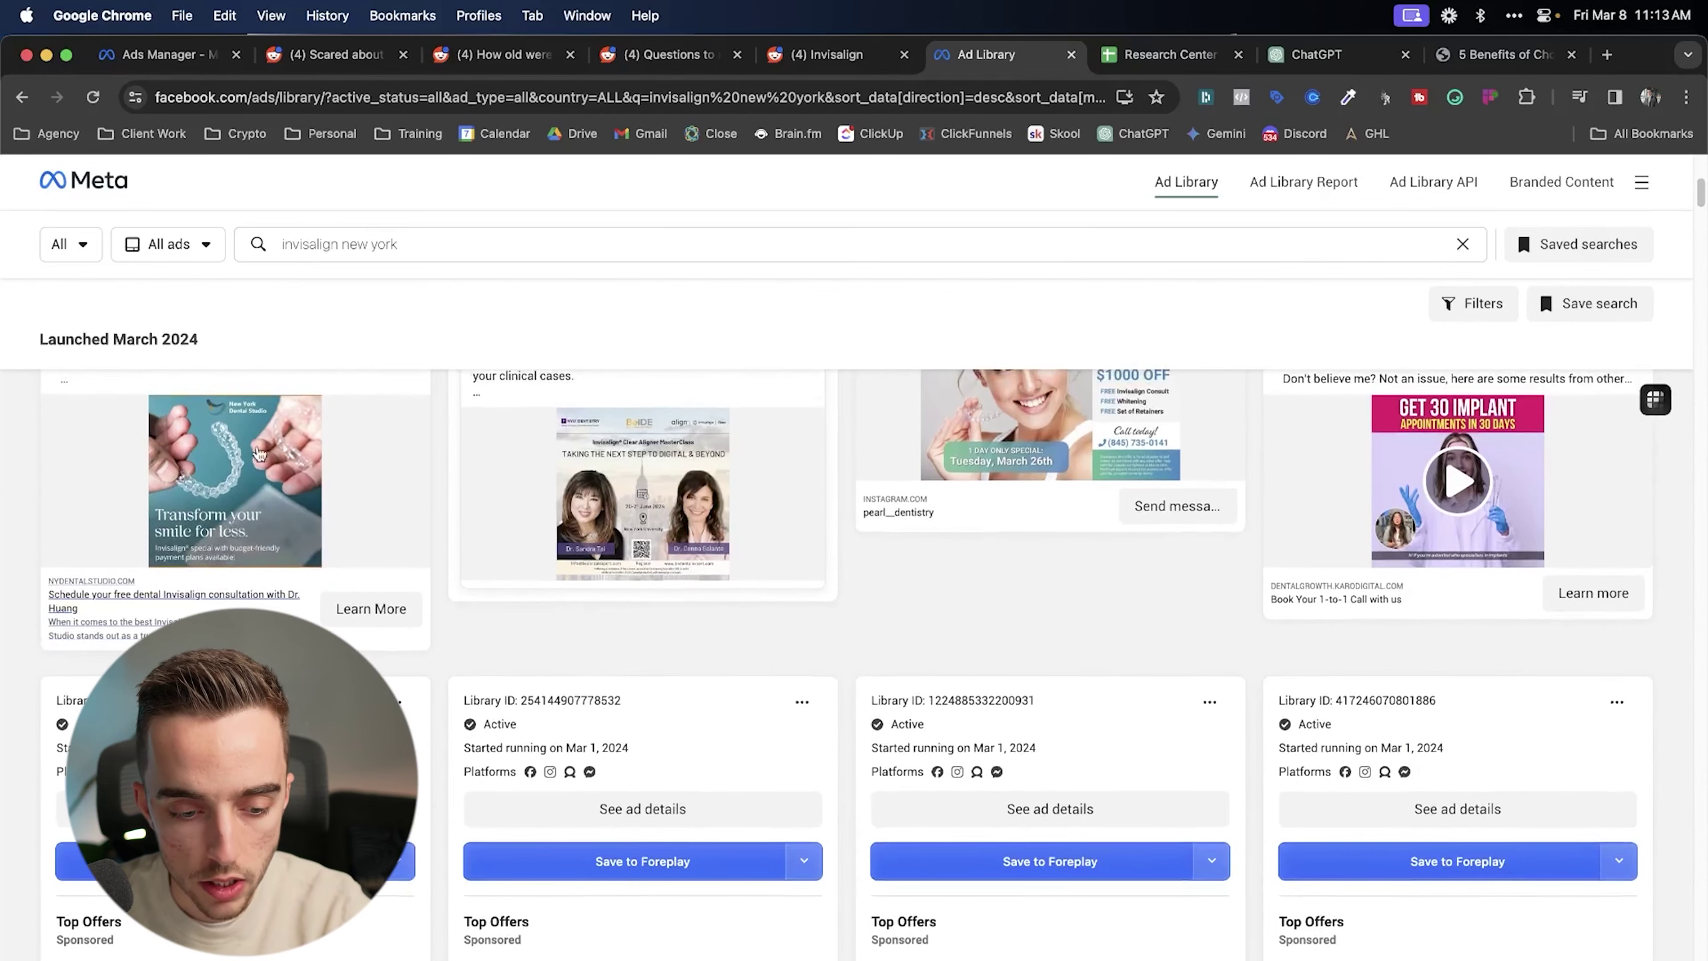
key(ctrl+Tab)
key(ctrl+Tab)
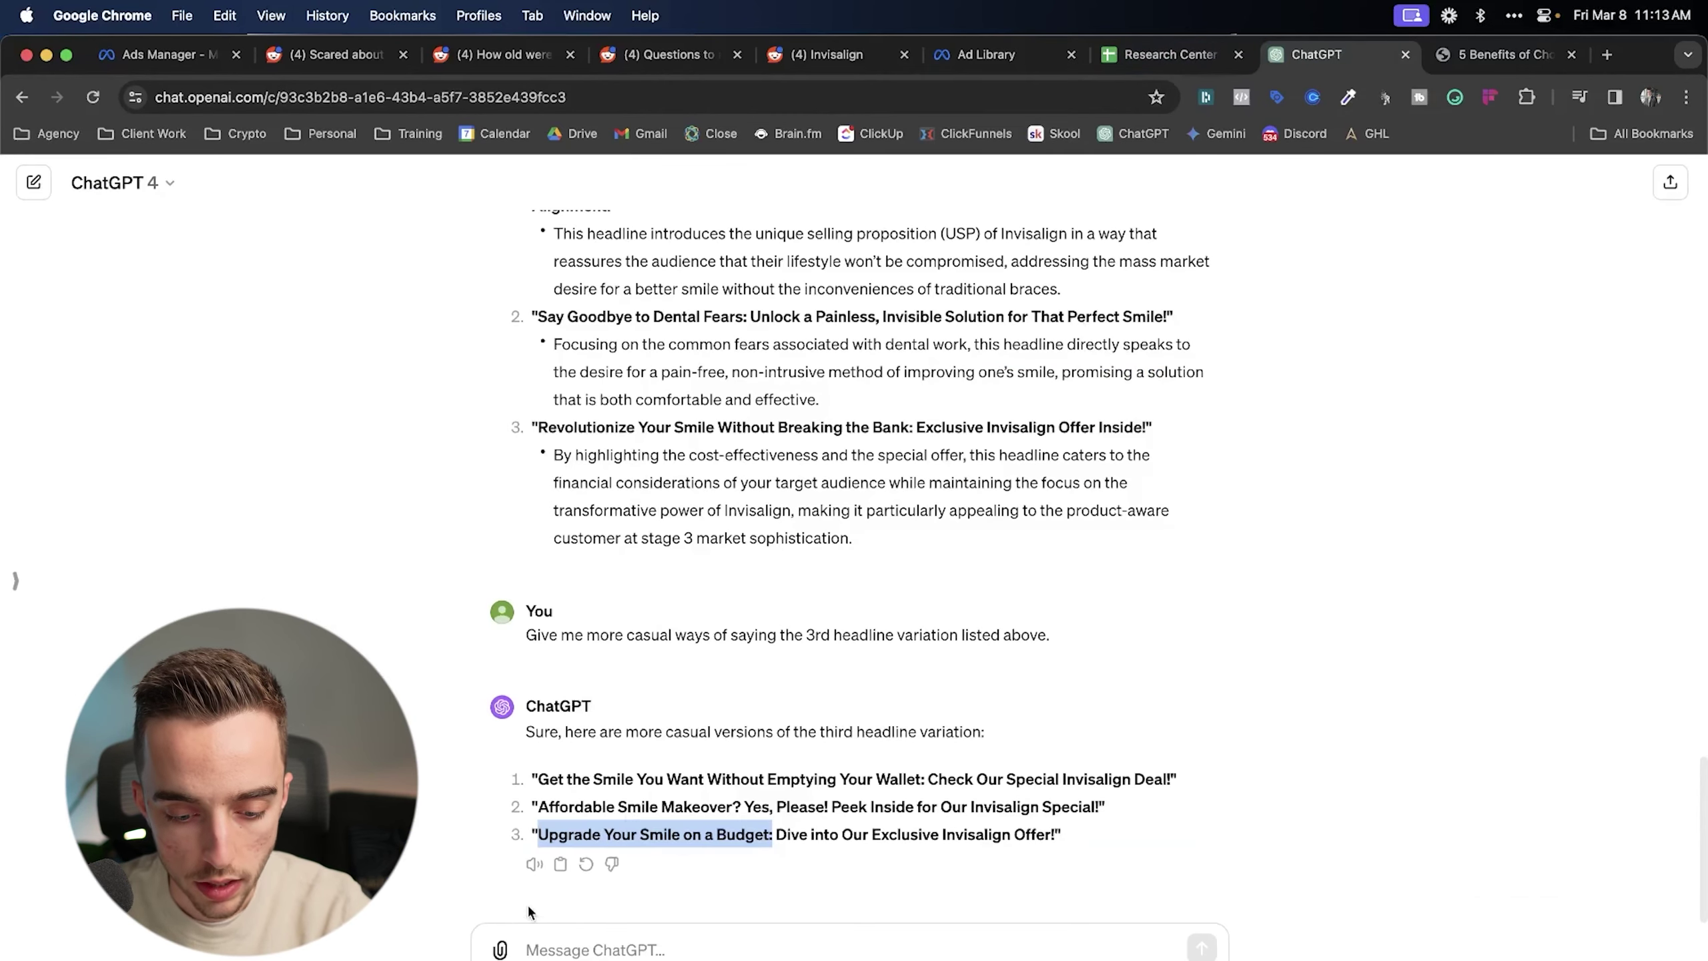
- Review the prompt requesting two long-form Facebook ad copies for product-aware, stage 3 readers in New York City
click(557, 834)
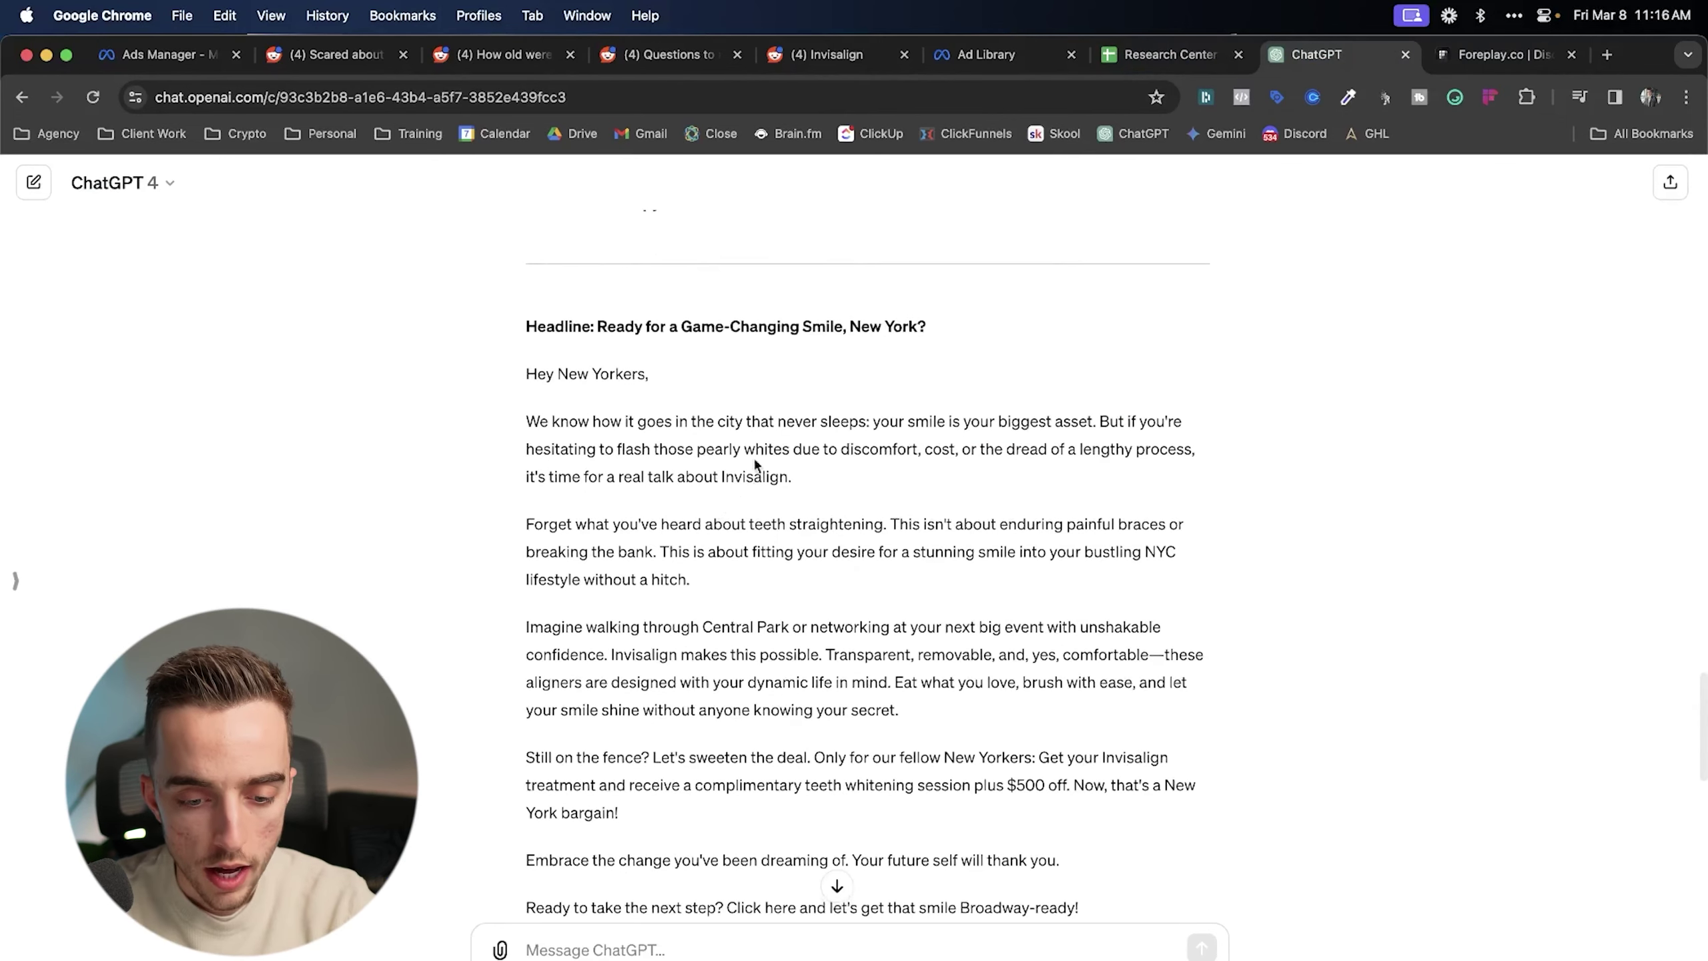
scroll(748, 462, up, 6)
drag(540, 284, 738, 285)
click(677, 288)
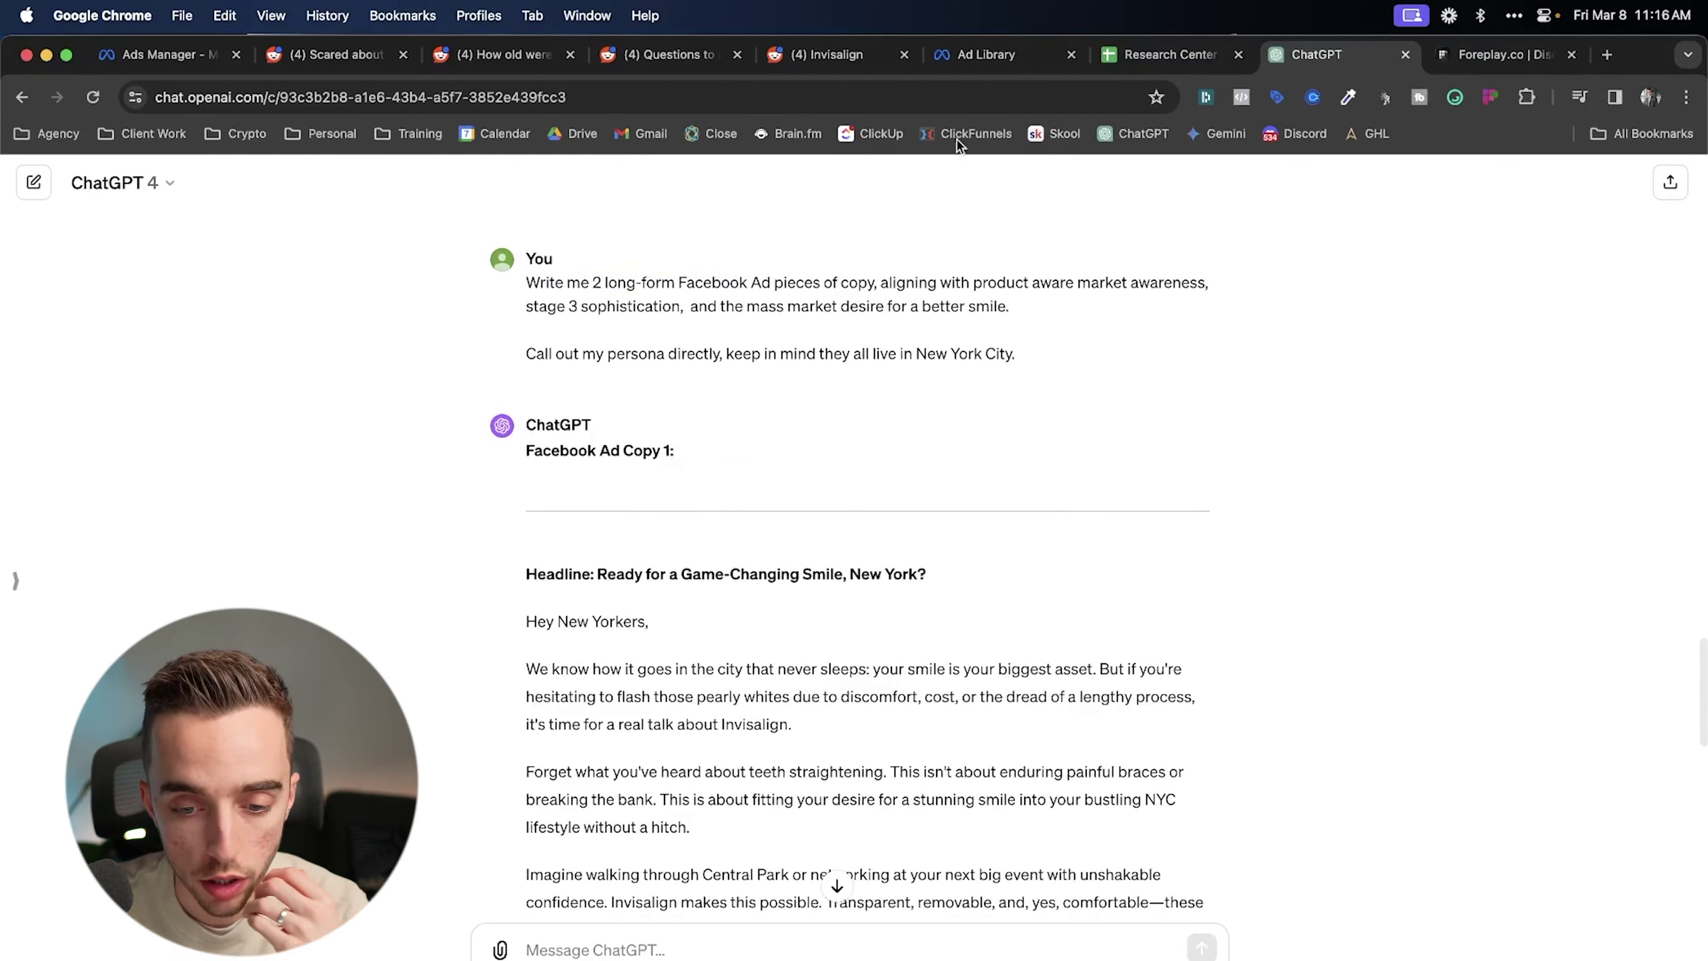
- Browse competitor Invisalign ads in the Meta Ad Library and Foreplay's Discovery feed, and return to the ChatGPT conversation
click(984, 55)
scroll(515, 479, down, 5)
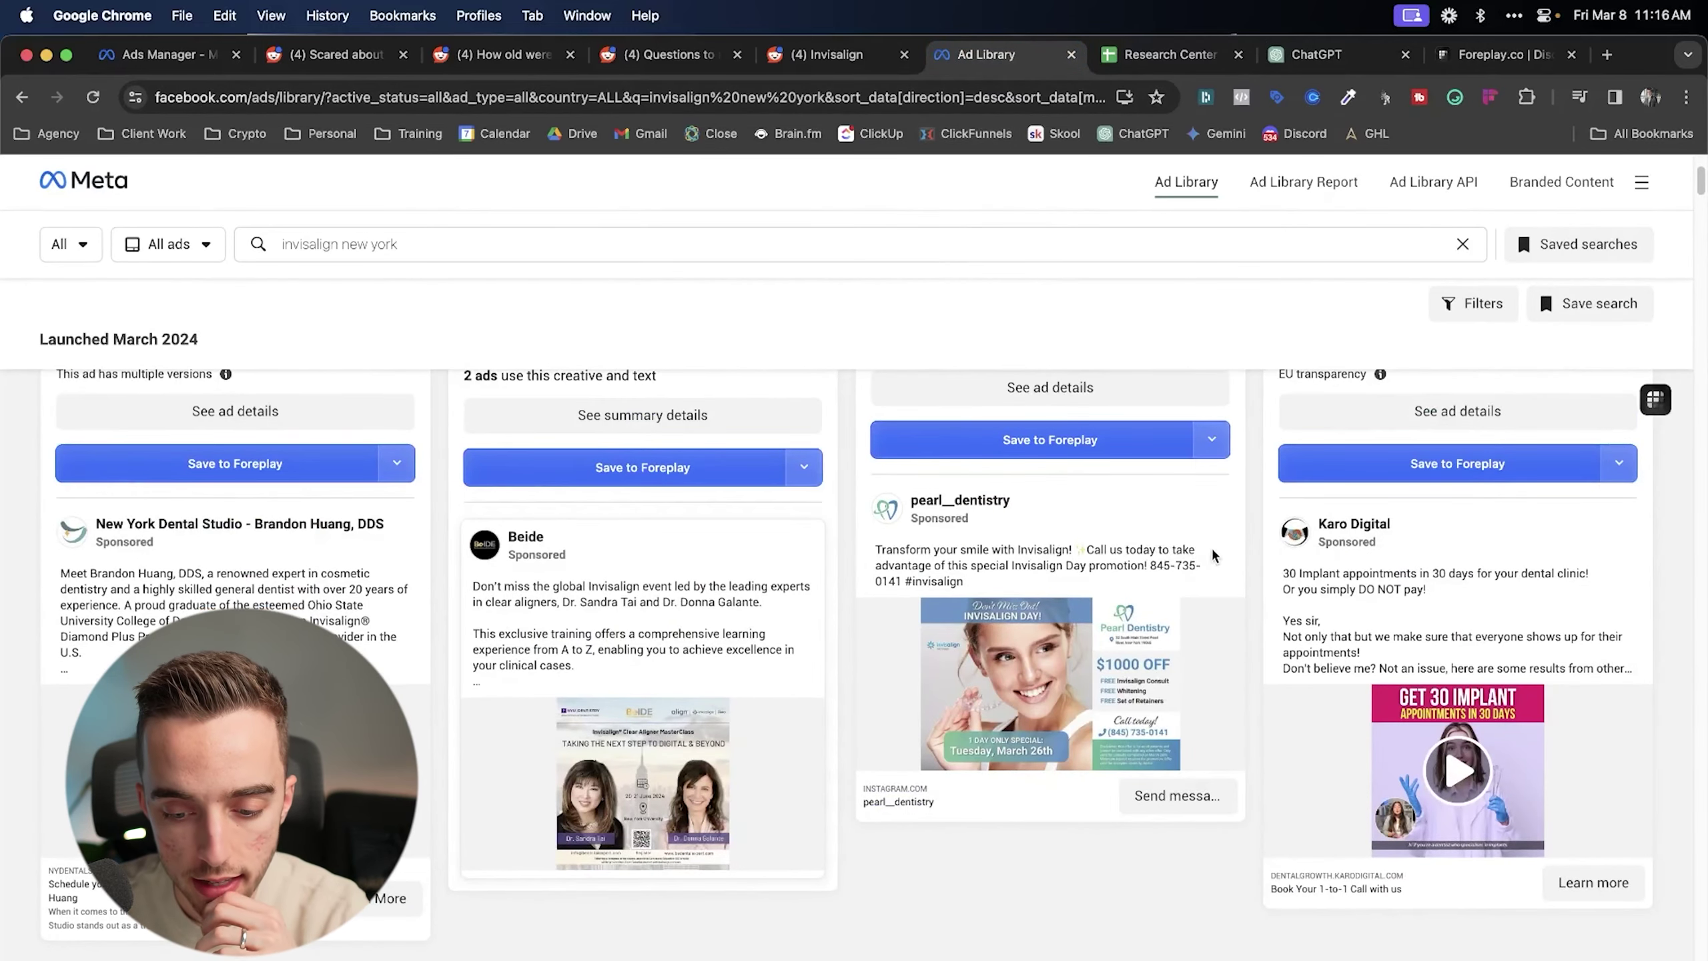
click(1483, 56)
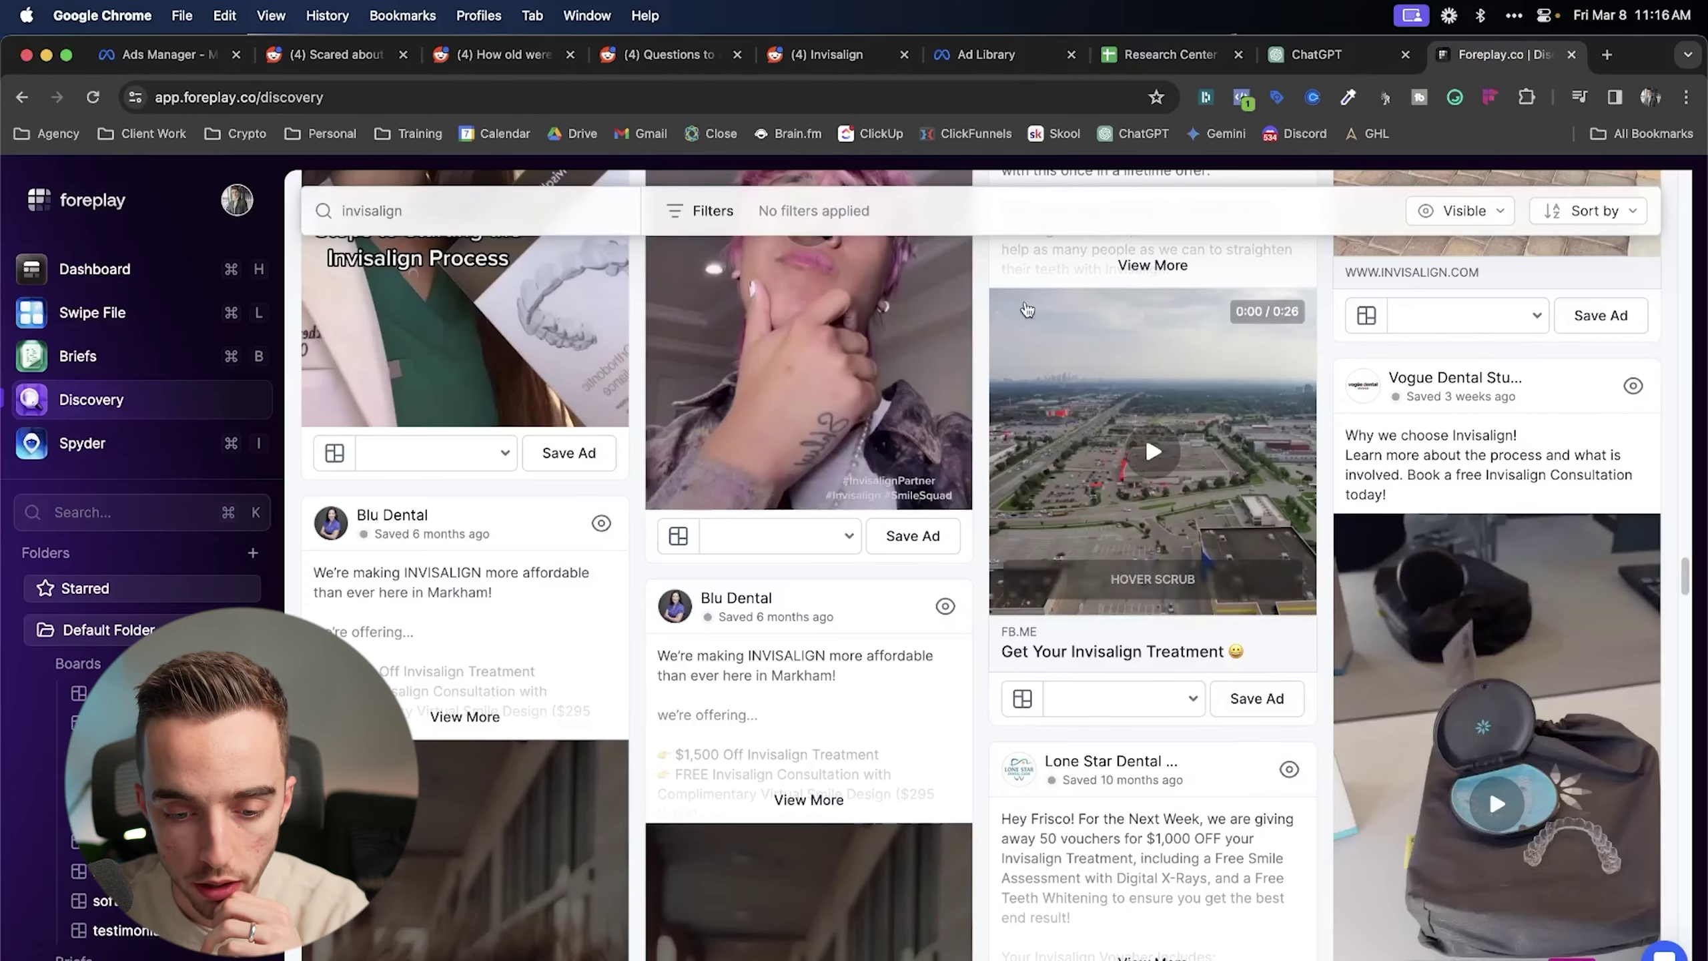
scroll(779, 300, down, 10)
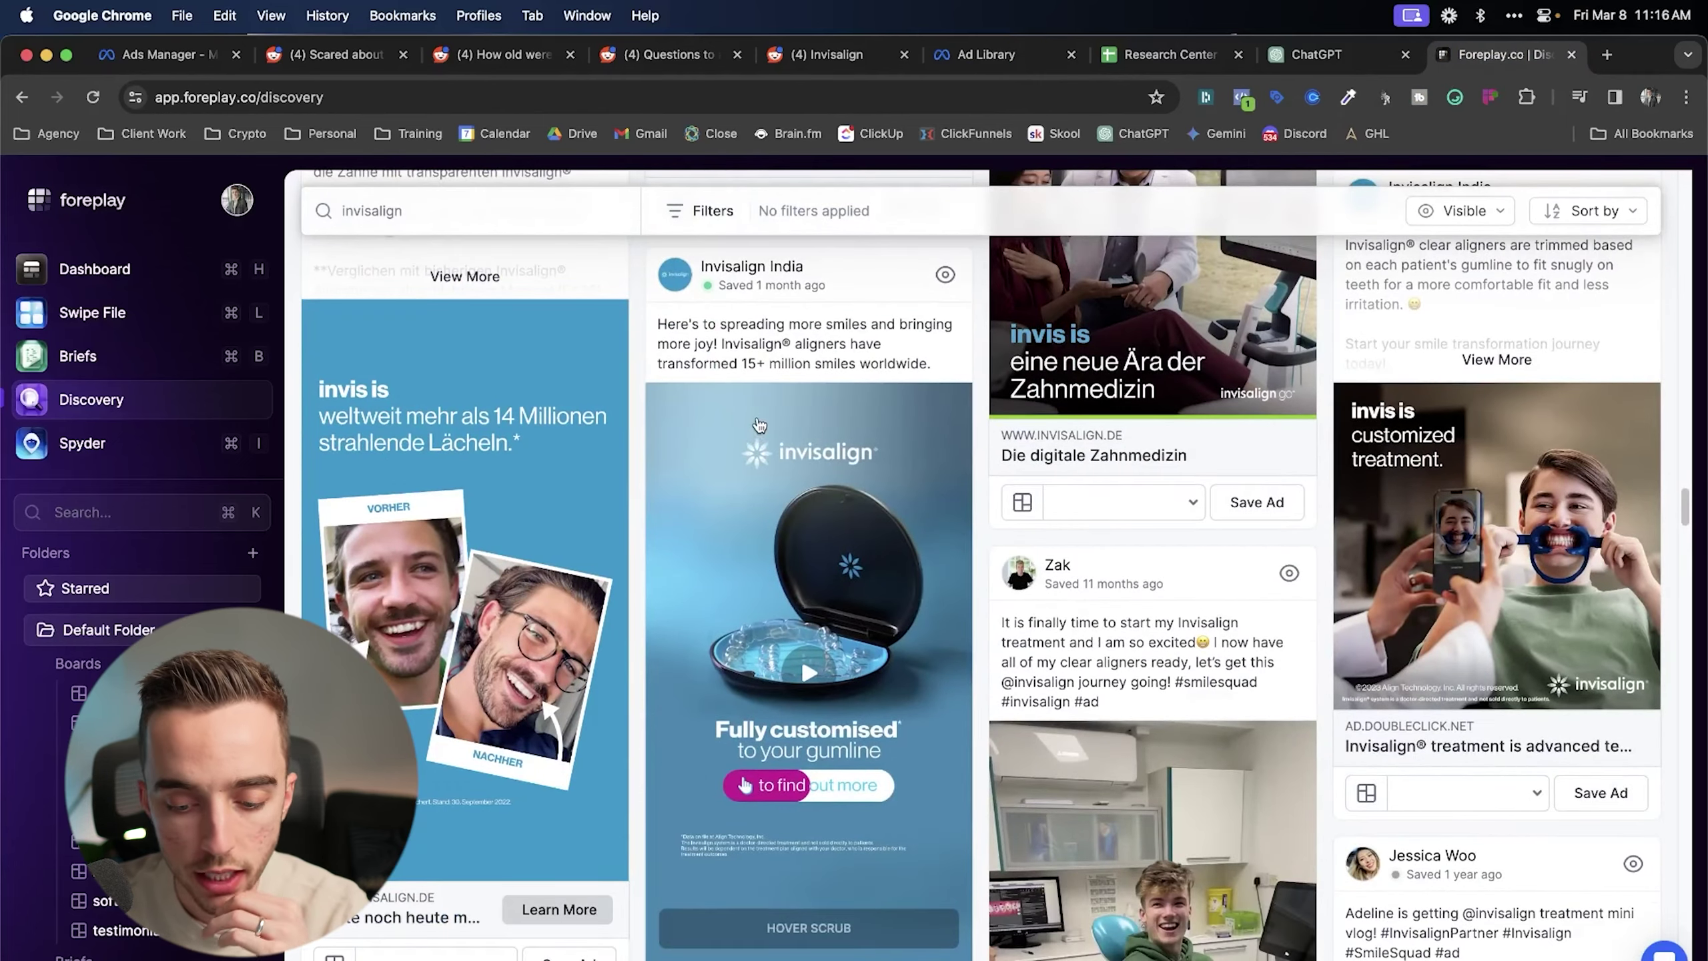
scroll(738, 371, down, 2)
scroll(834, 331, up, 1)
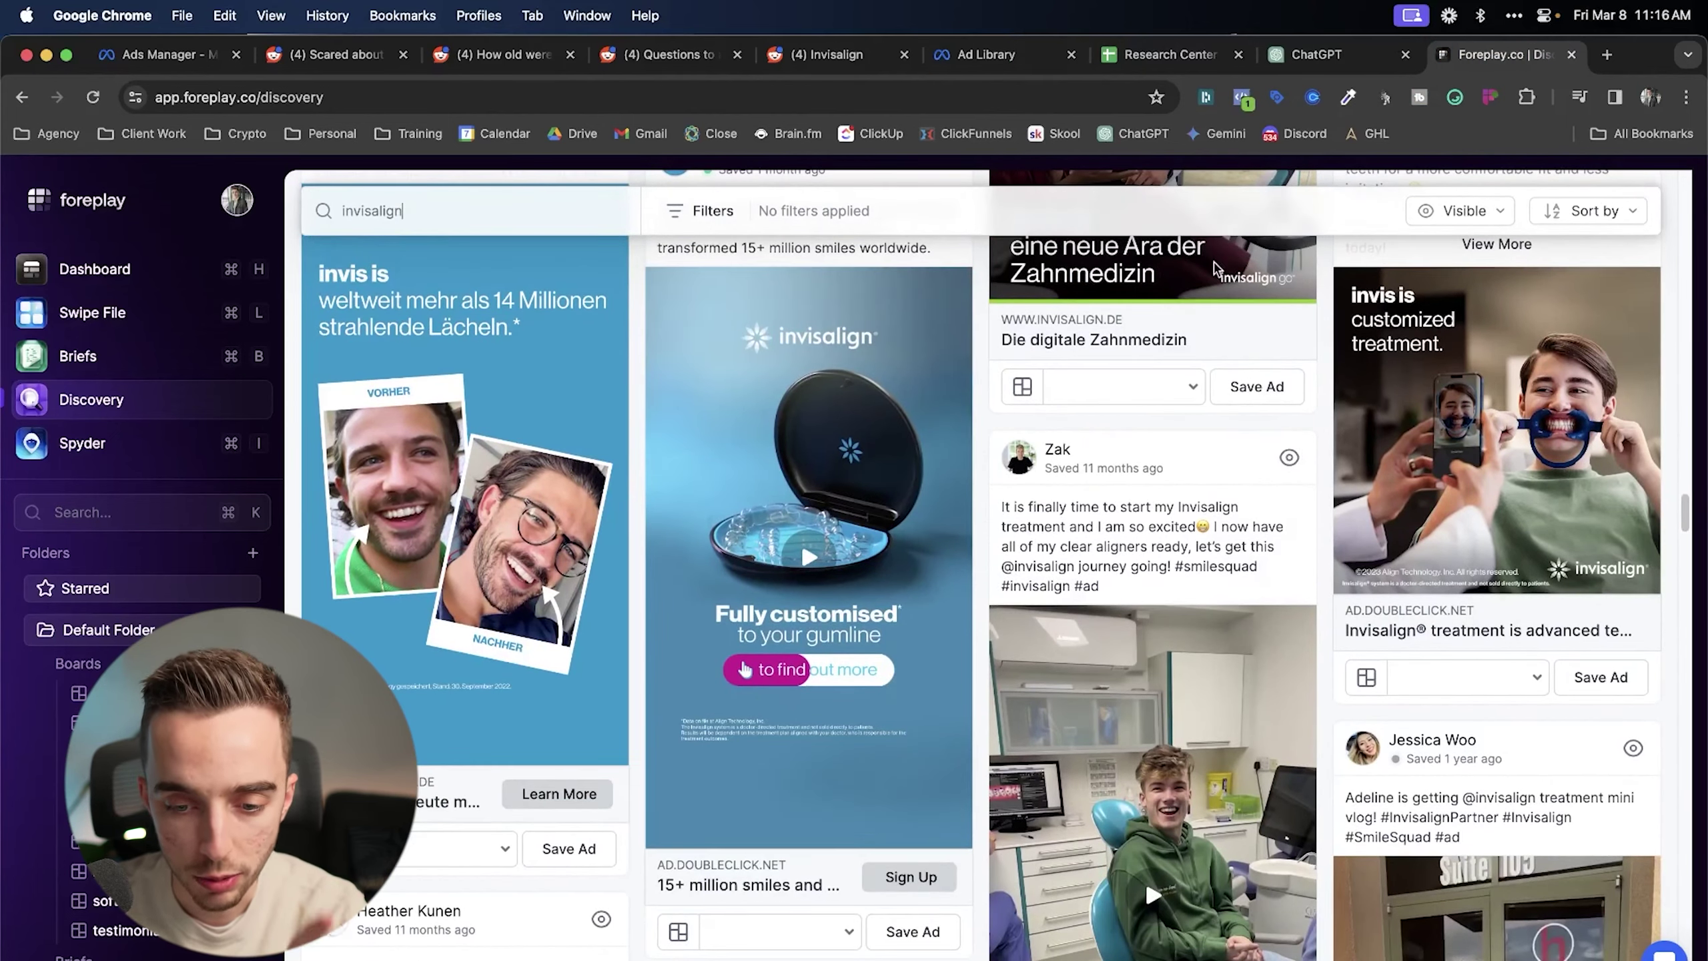
click(1317, 54)
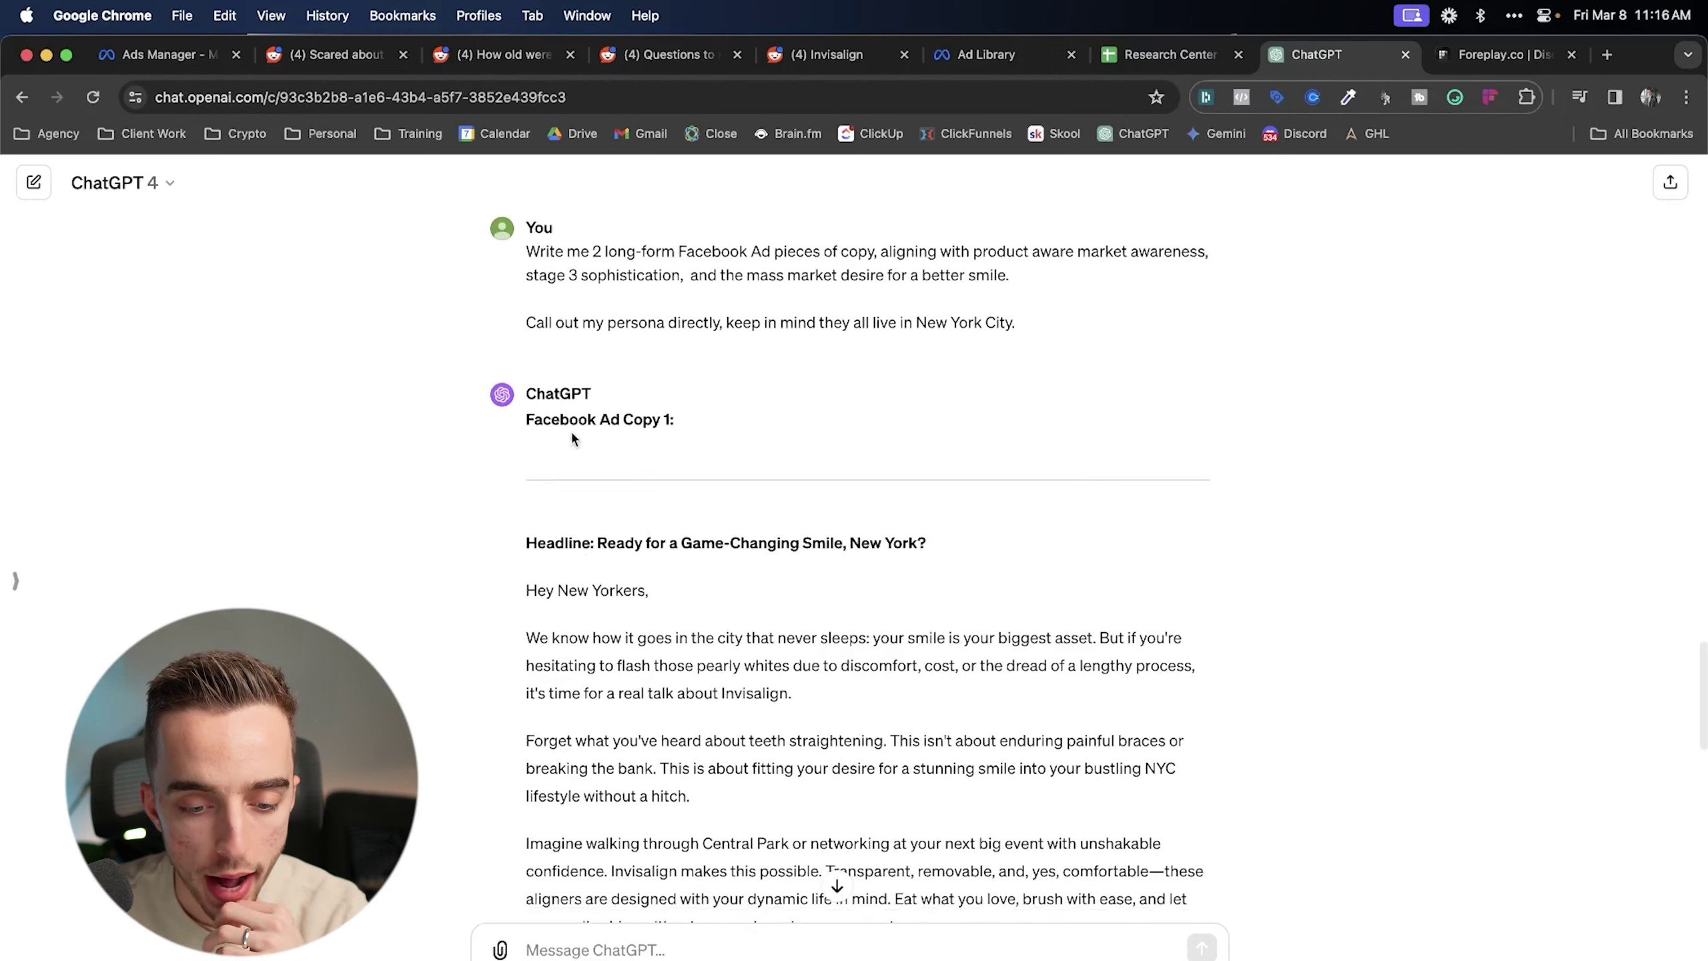
- Read the long-form ad copy request and the first ad copy, highlighting the headline "Ready for a Game-Changing Smile, New York?"
scroll(670, 336, up, 1)
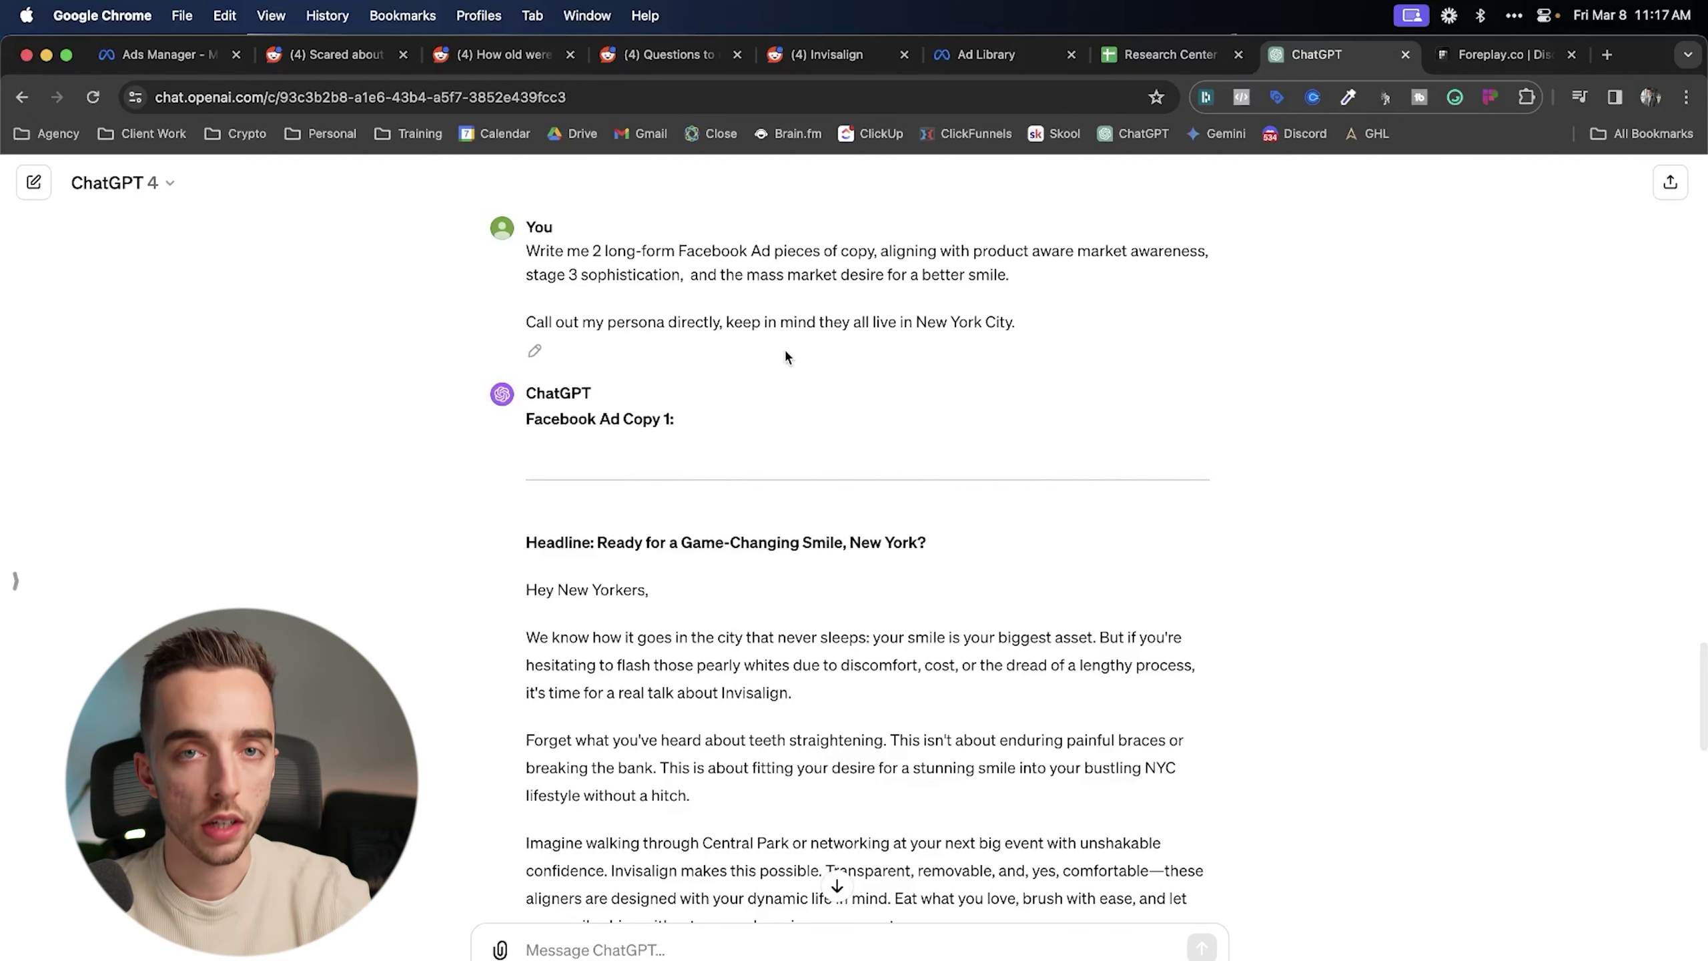
scroll(785, 348, down, 5)
scroll(654, 383, up, 2)
scroll(816, 401, down, 3)
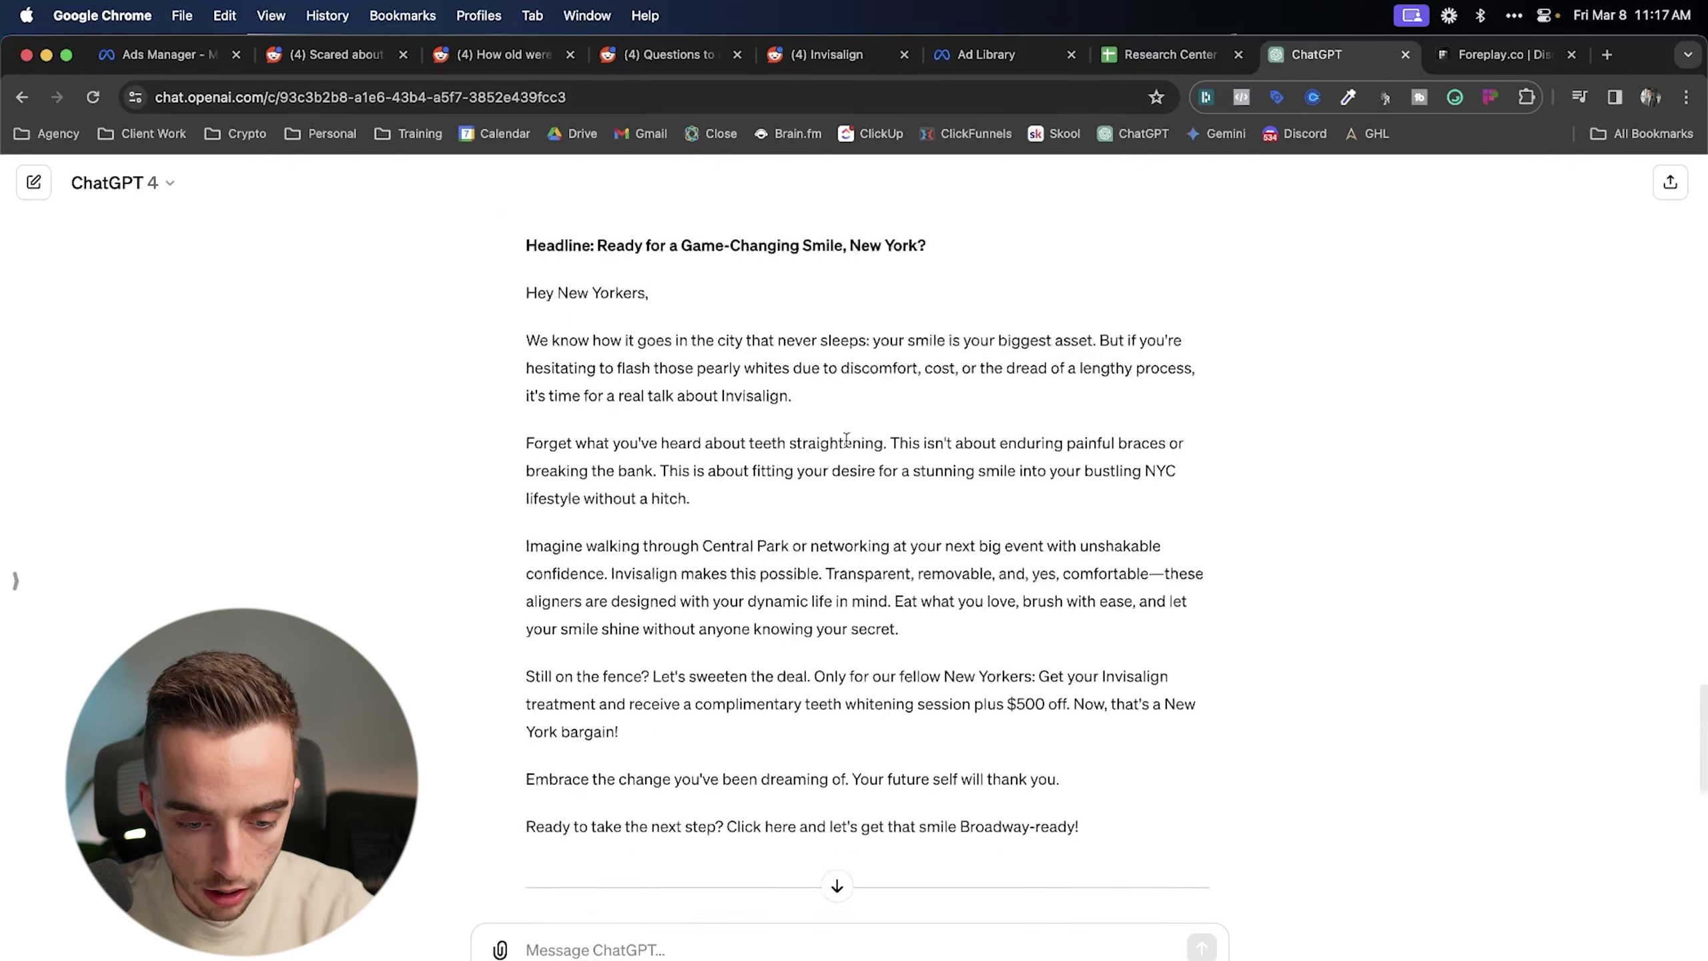
scroll(648, 374, up, 5)
mouse_move(591, 400)
mouse_down()
mouse_move(968, 401)
mouse_move(598, 401)
mouse_up()
click(968, 402)
click(601, 394)
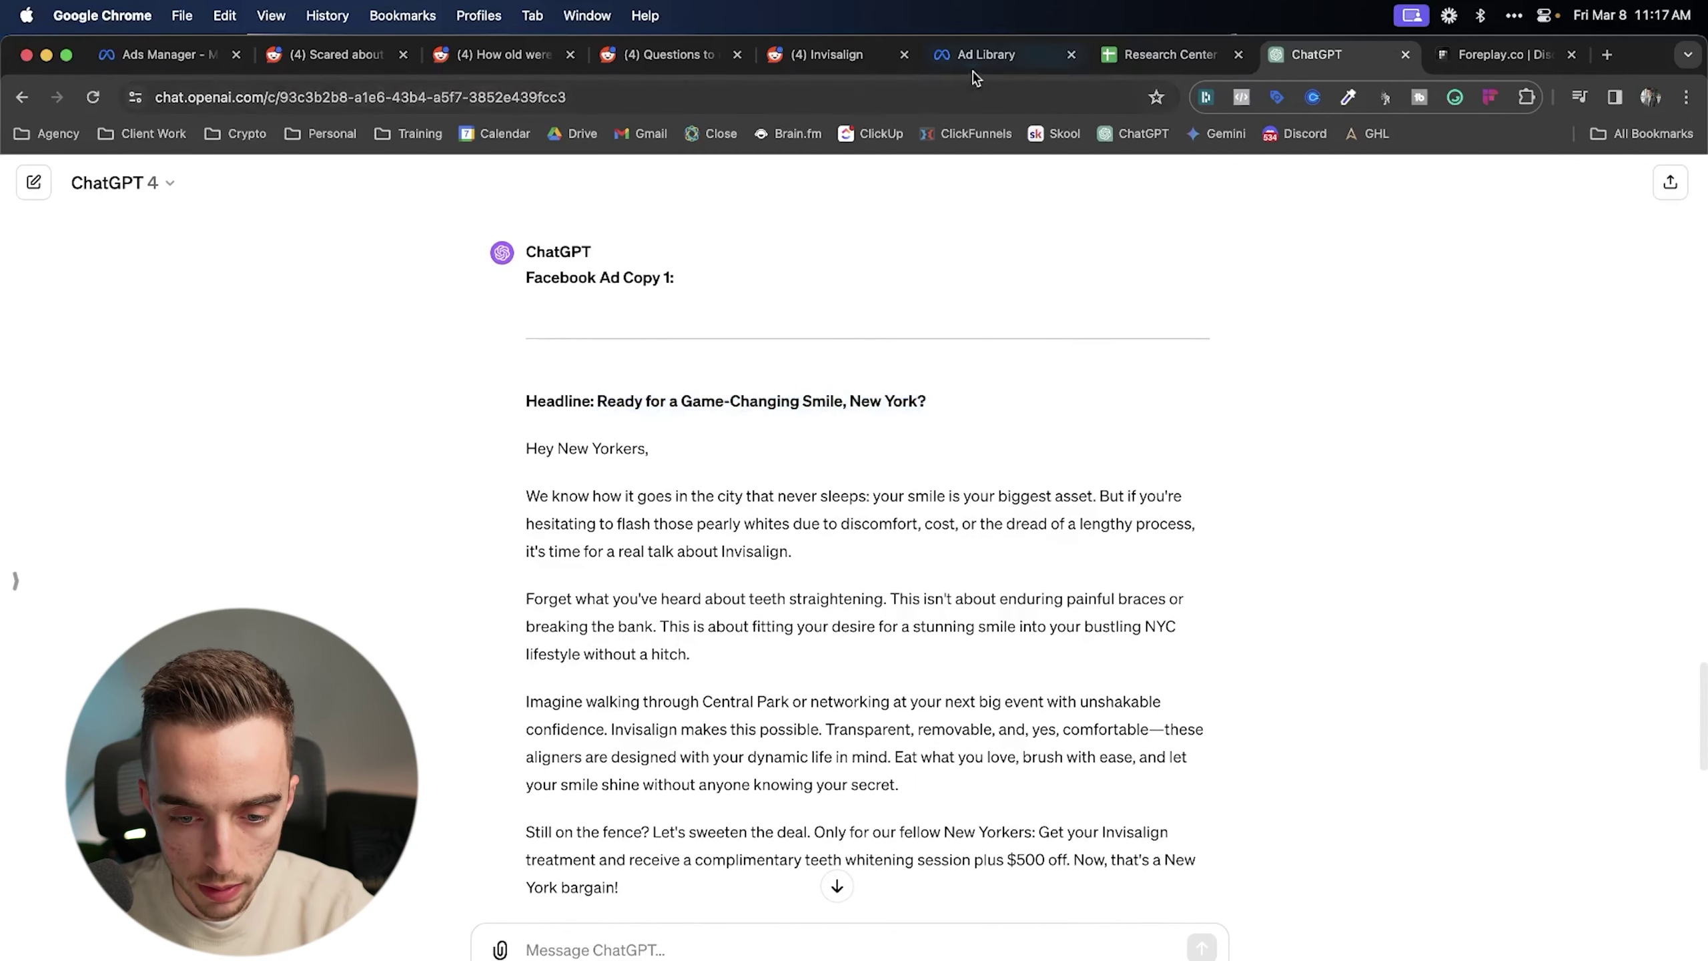
- Check the Invisalign ads in the Meta Ad Library and Foreplay once more, and go back to the ChatGPT conversation
key(ctrl+shift+Tab)
key(ctrl+shift+Tab)
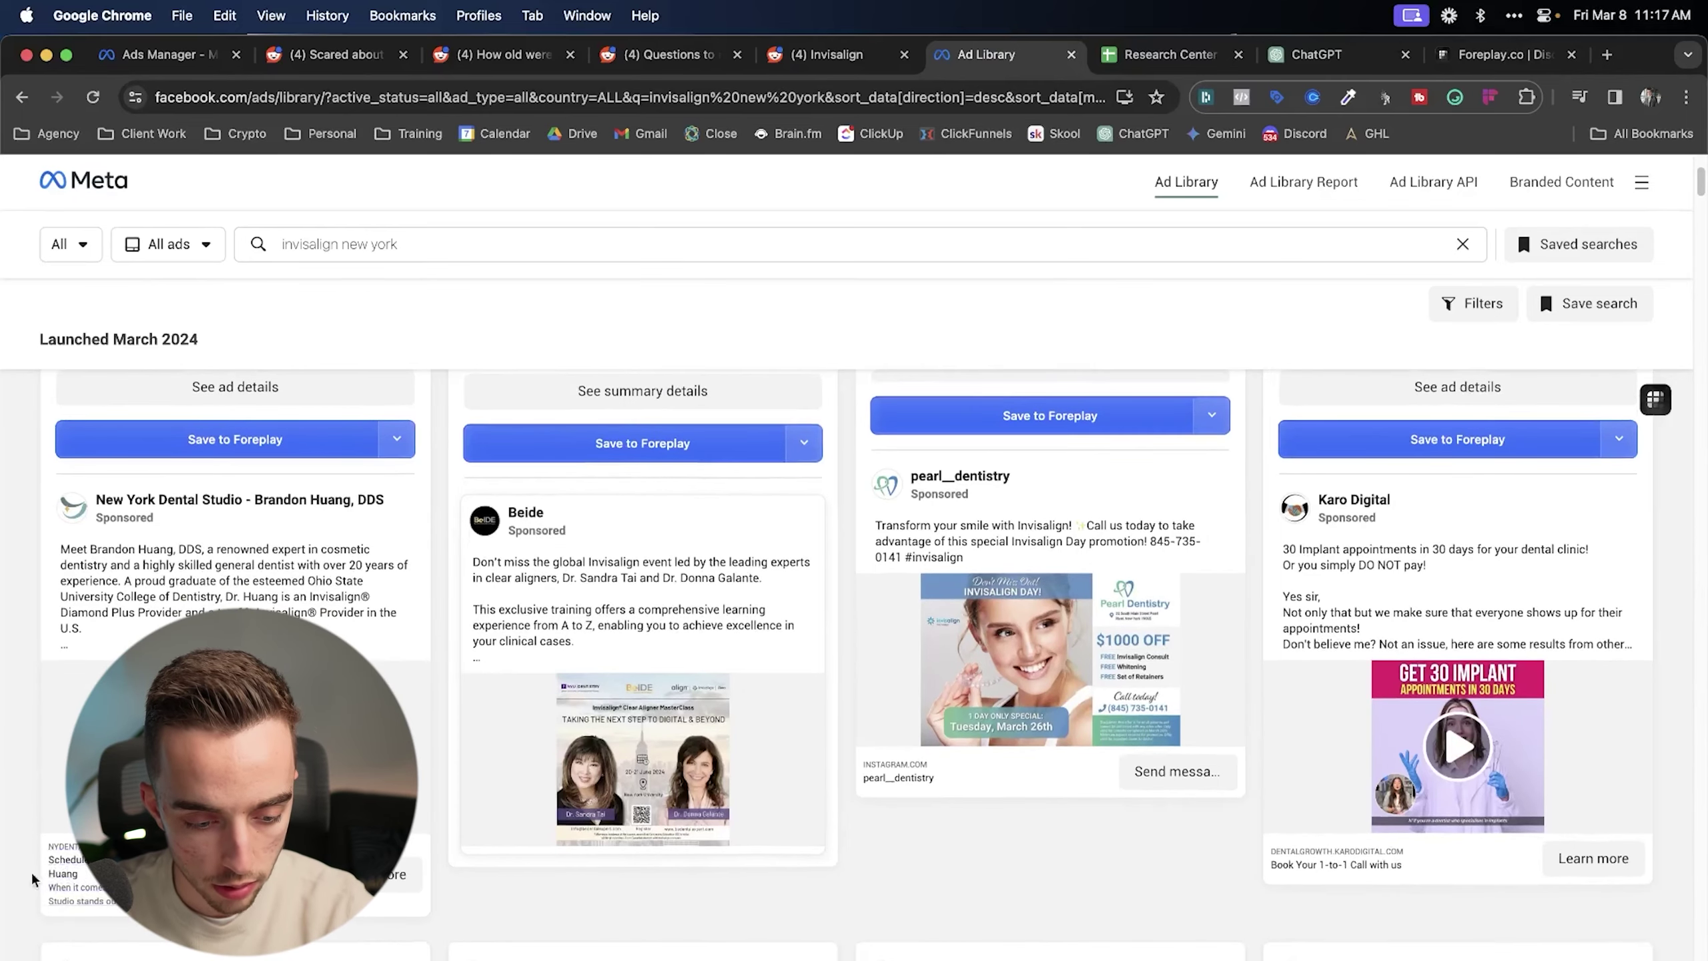
click(1501, 54)
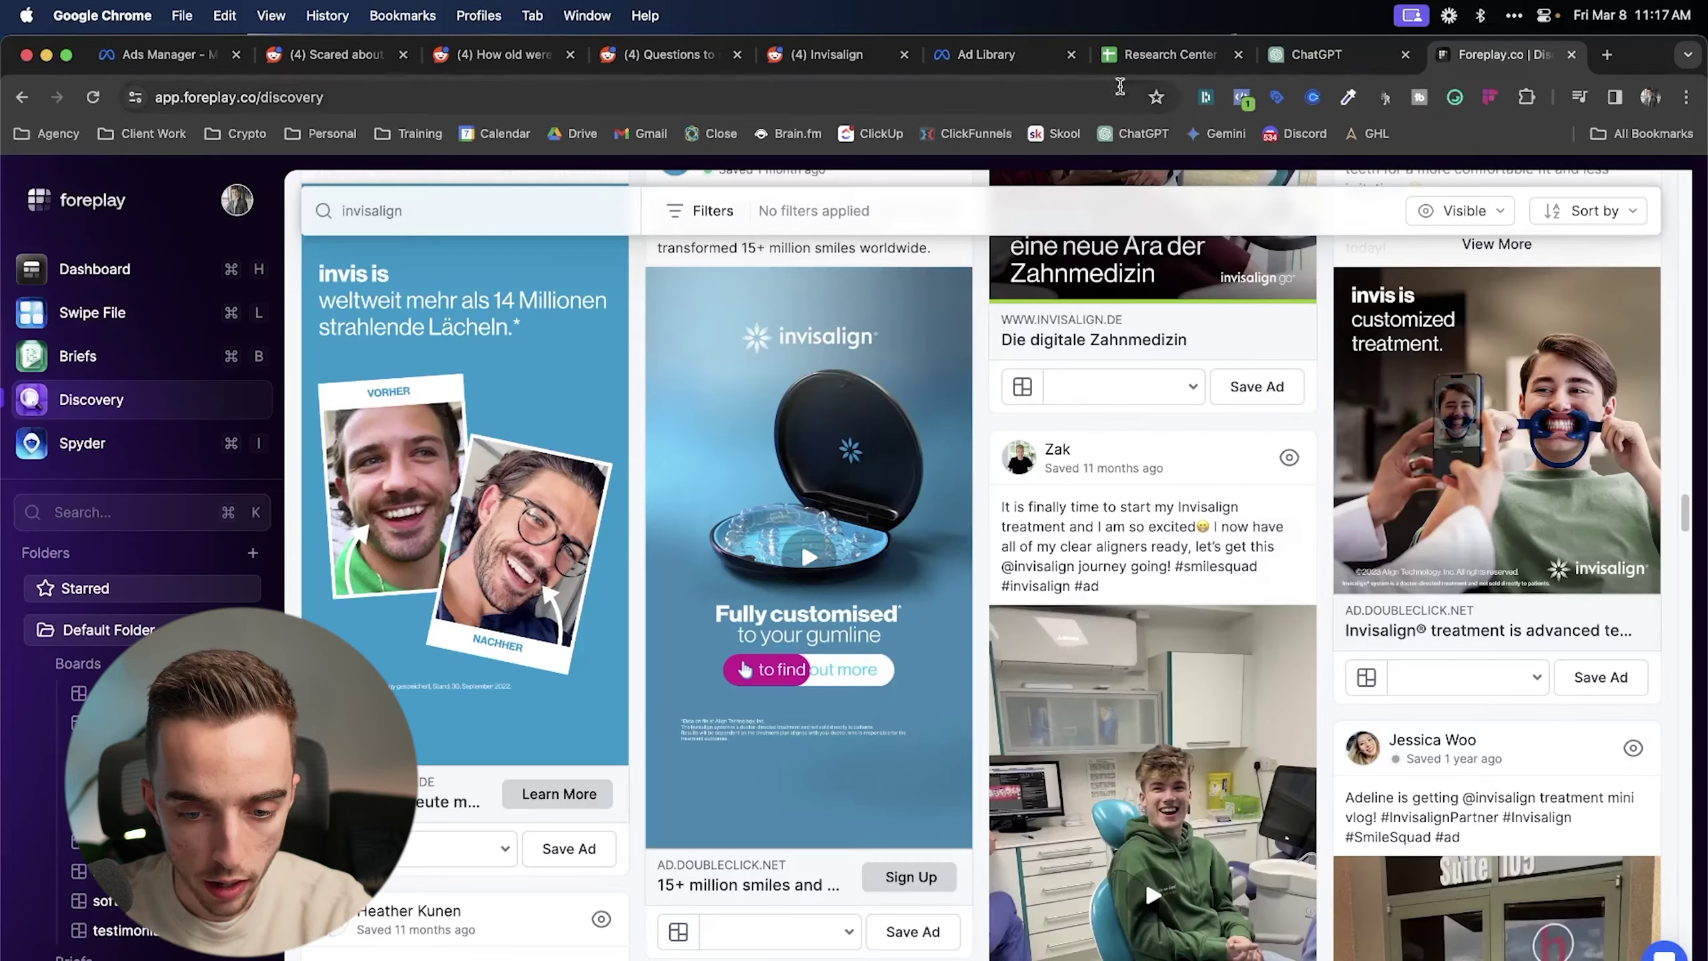
click(1317, 55)
- Read through both generated ad copies, highlighting their headlines and the body text of the "Smile Fearlessly" version
drag(526, 393, 912, 558)
click(913, 559)
scroll(654, 423, down, 5)
drag(592, 679, 920, 681)
click(920, 681)
scroll(740, 605, down, 7)
scroll(535, 364, up, 2)
drag(528, 363, 967, 813)
click(681, 561)
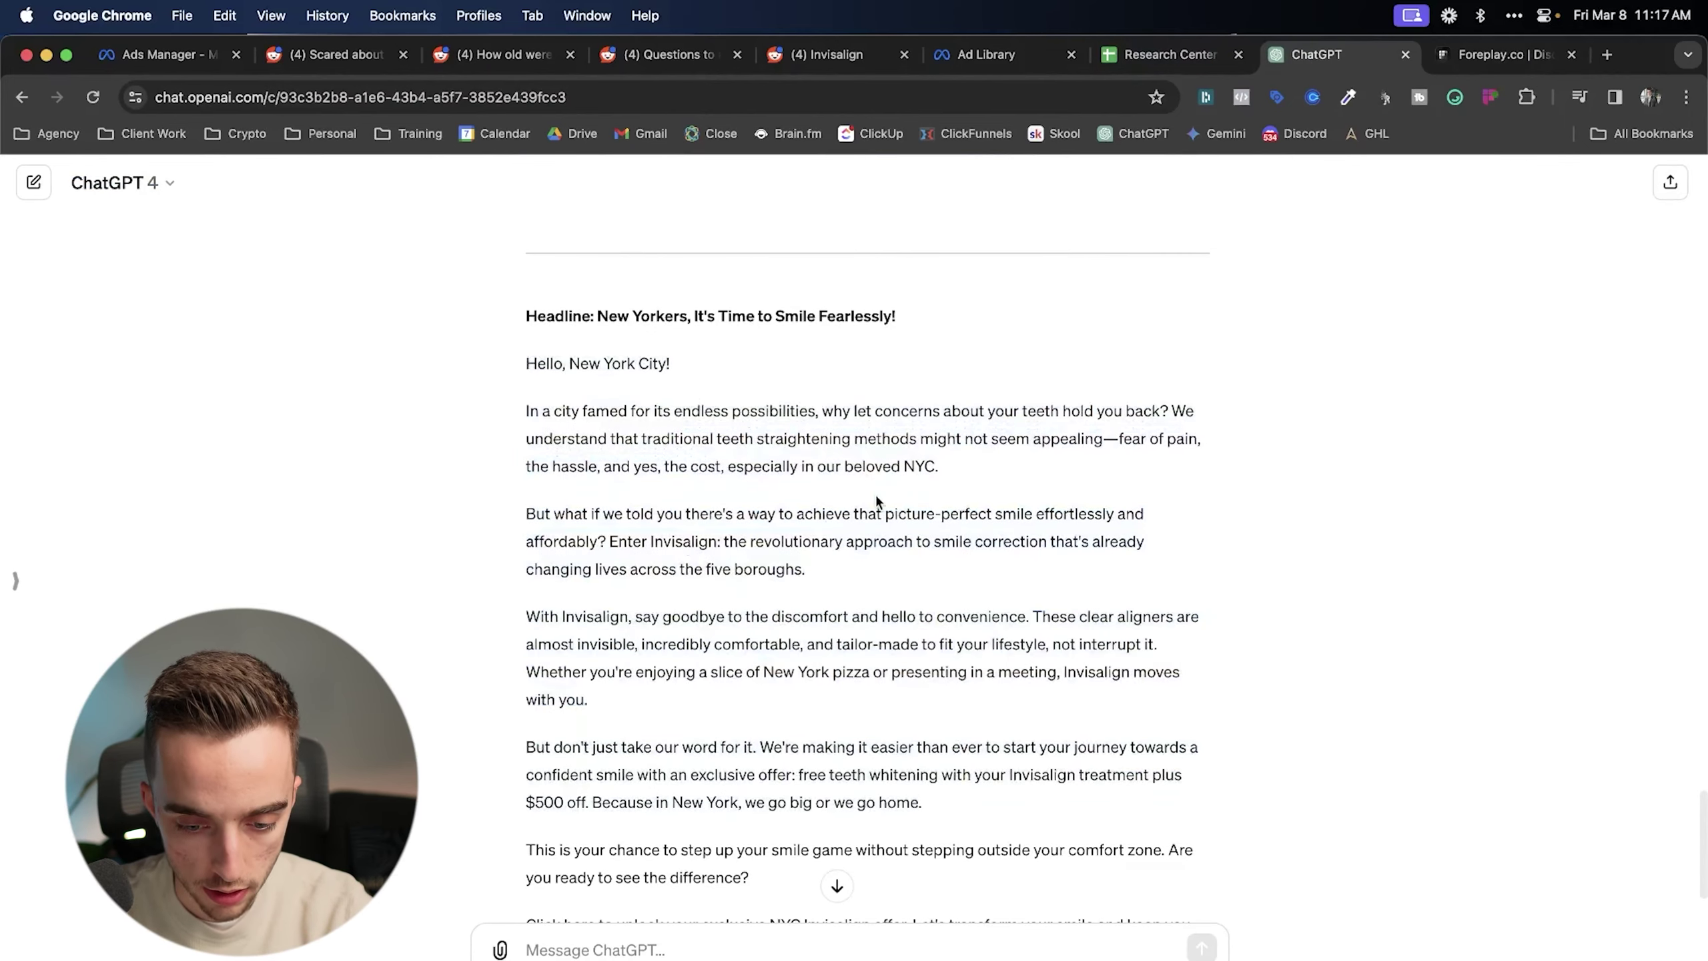
- Return to the first ad copy and highlight its greeting "Hey New Yorkers," and the opening paragraphs below it
scroll(954, 294, up, 10)
mouse_move(526, 499)
mouse_down()
mouse_move(649, 499)
mouse_move(527, 506)
mouse_up()
click(650, 507)
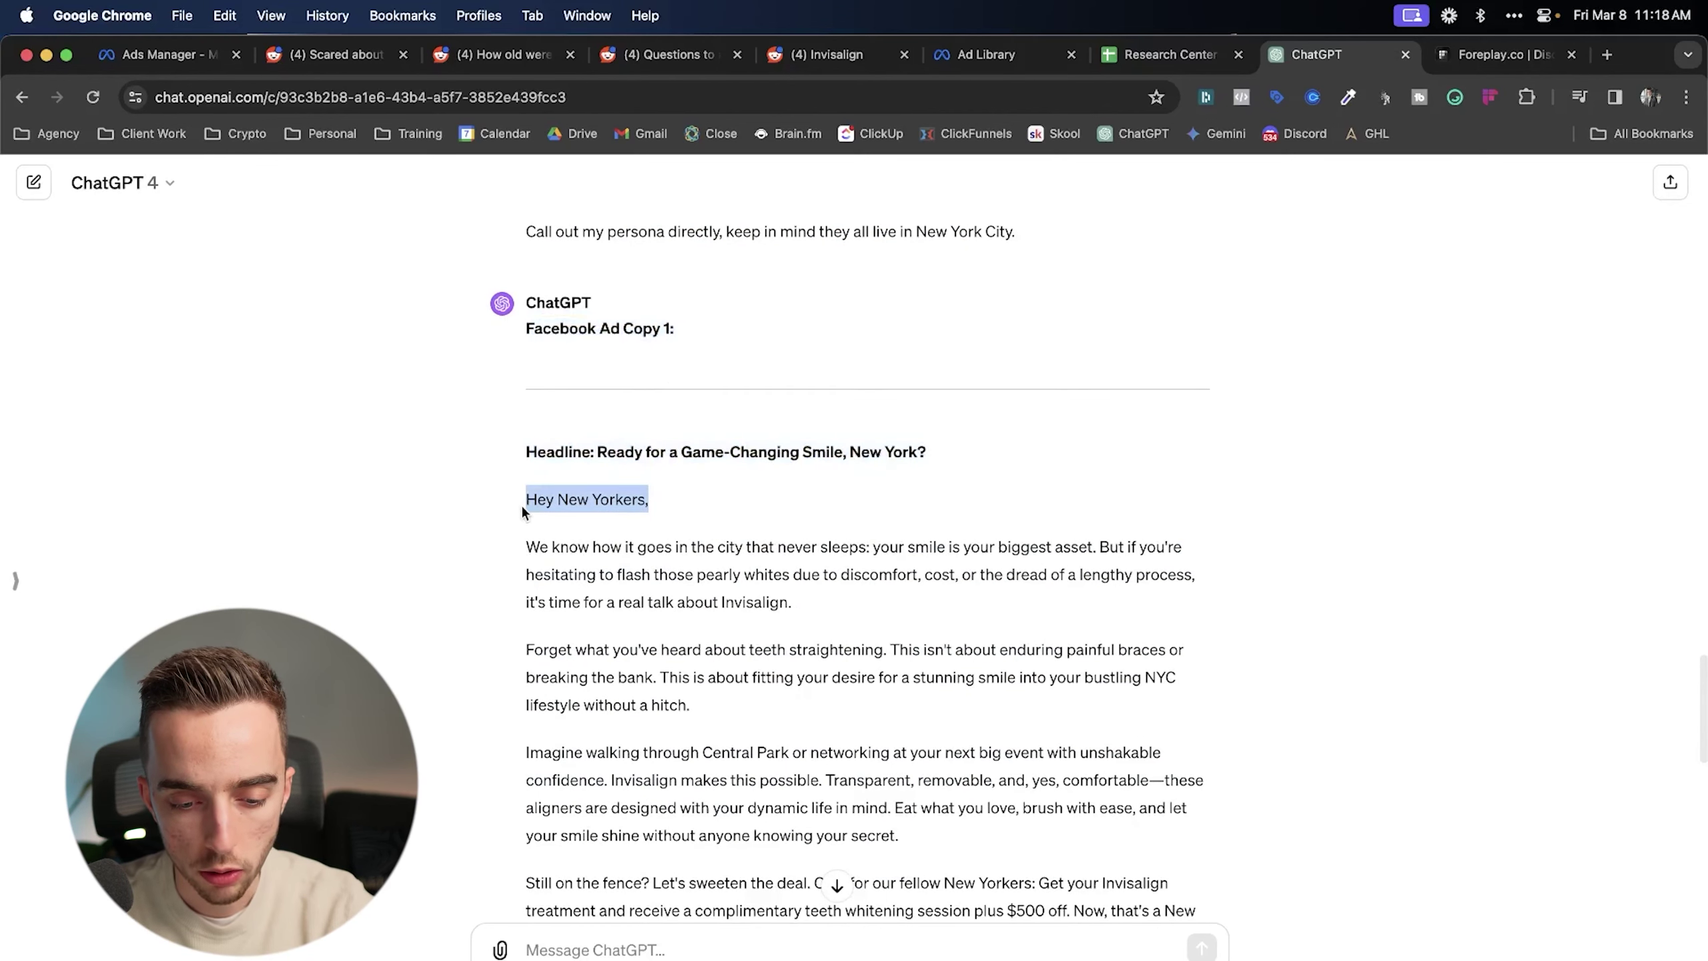
click(655, 505)
drag(661, 508, 526, 500)
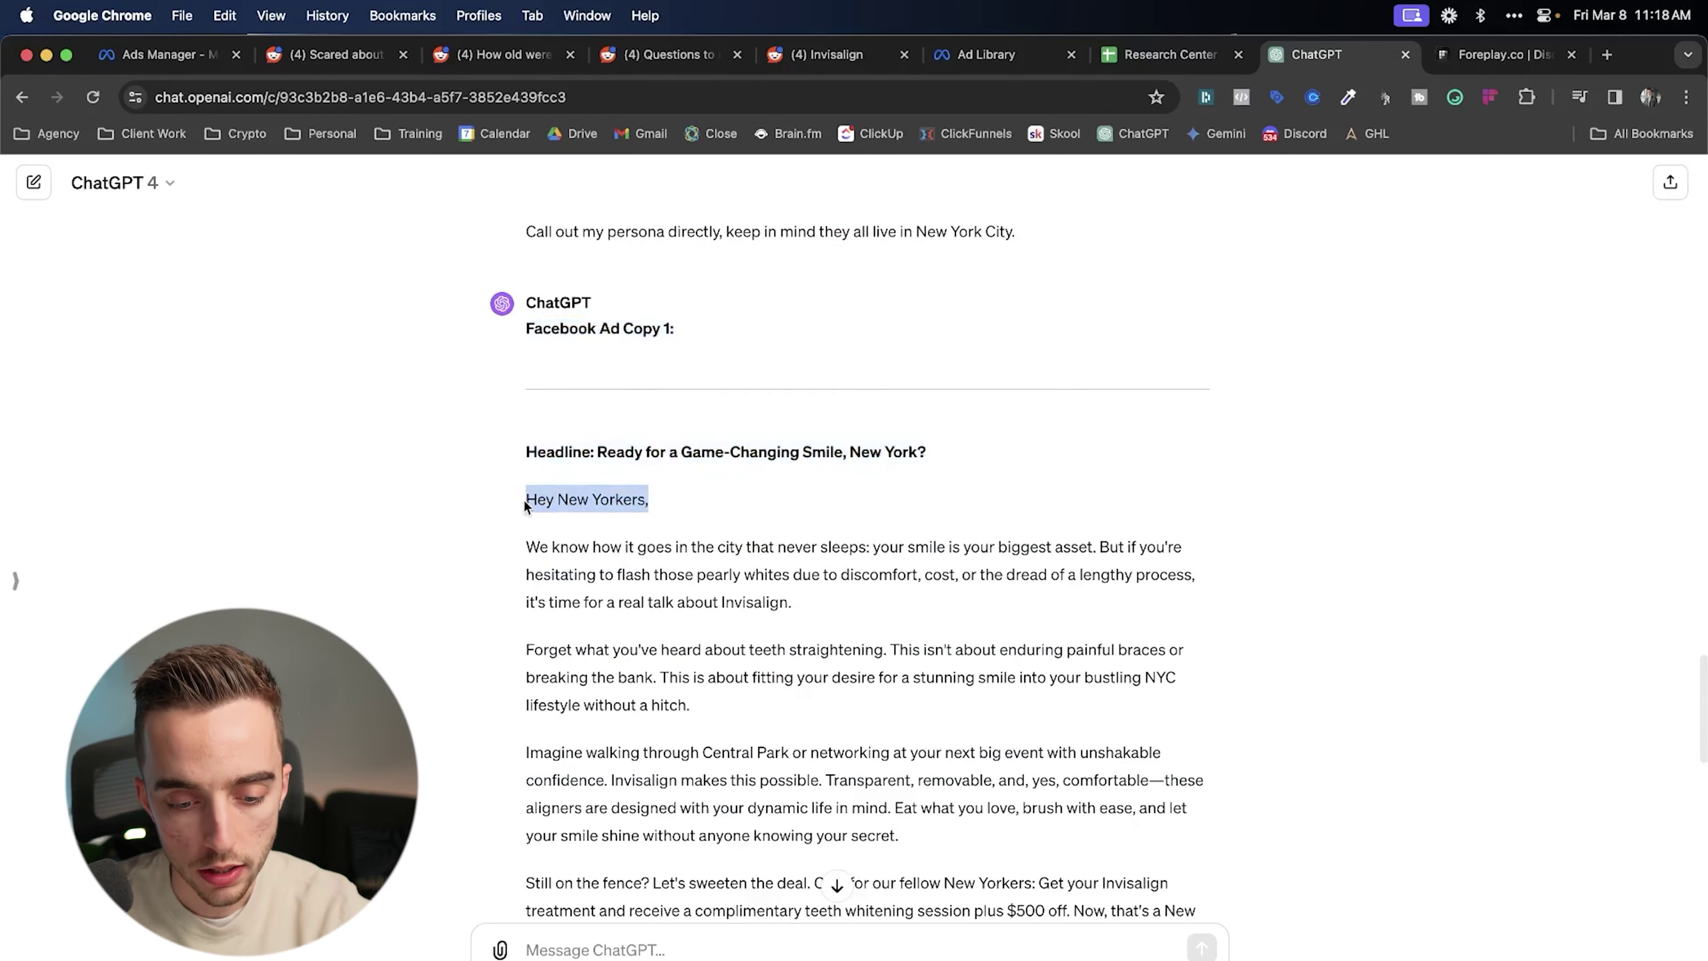
click(557, 501)
drag(527, 542, 853, 752)
click(794, 630)
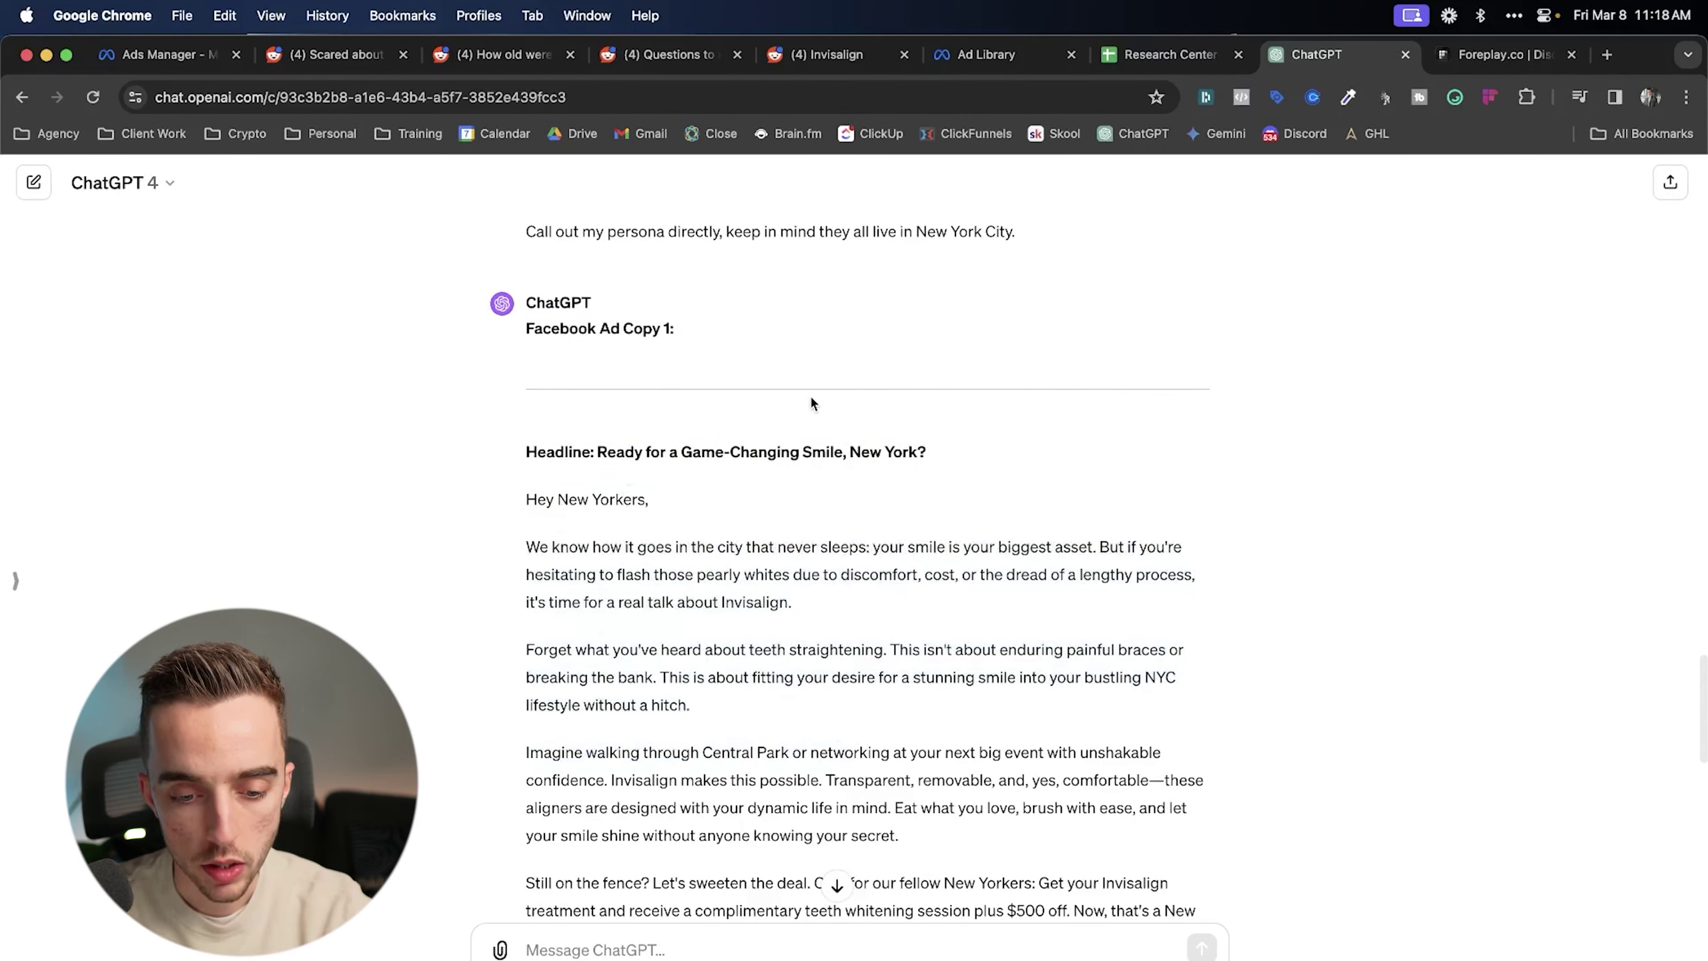
- Compare the first ad copy's headline with the earlier variations, highlighting "Revolutionize Your Smile Without Breaking the Bank"
drag(633, 446, 926, 472)
click(926, 485)
scroll(881, 496, up, 10)
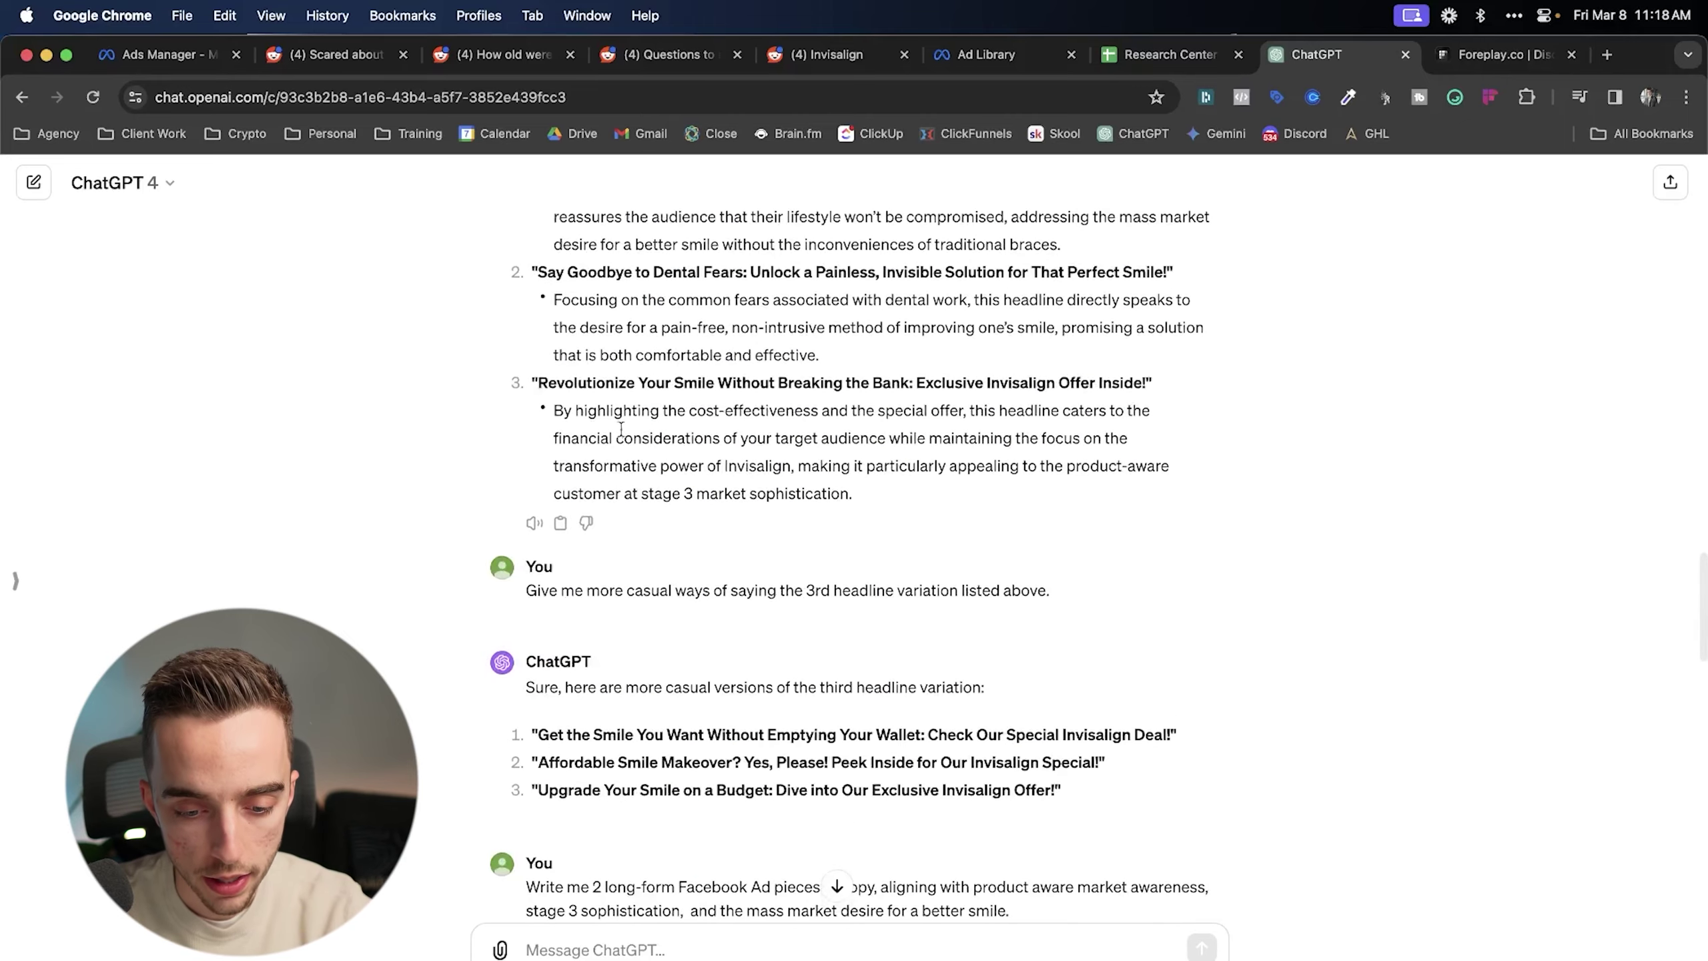
drag(909, 385, 541, 380)
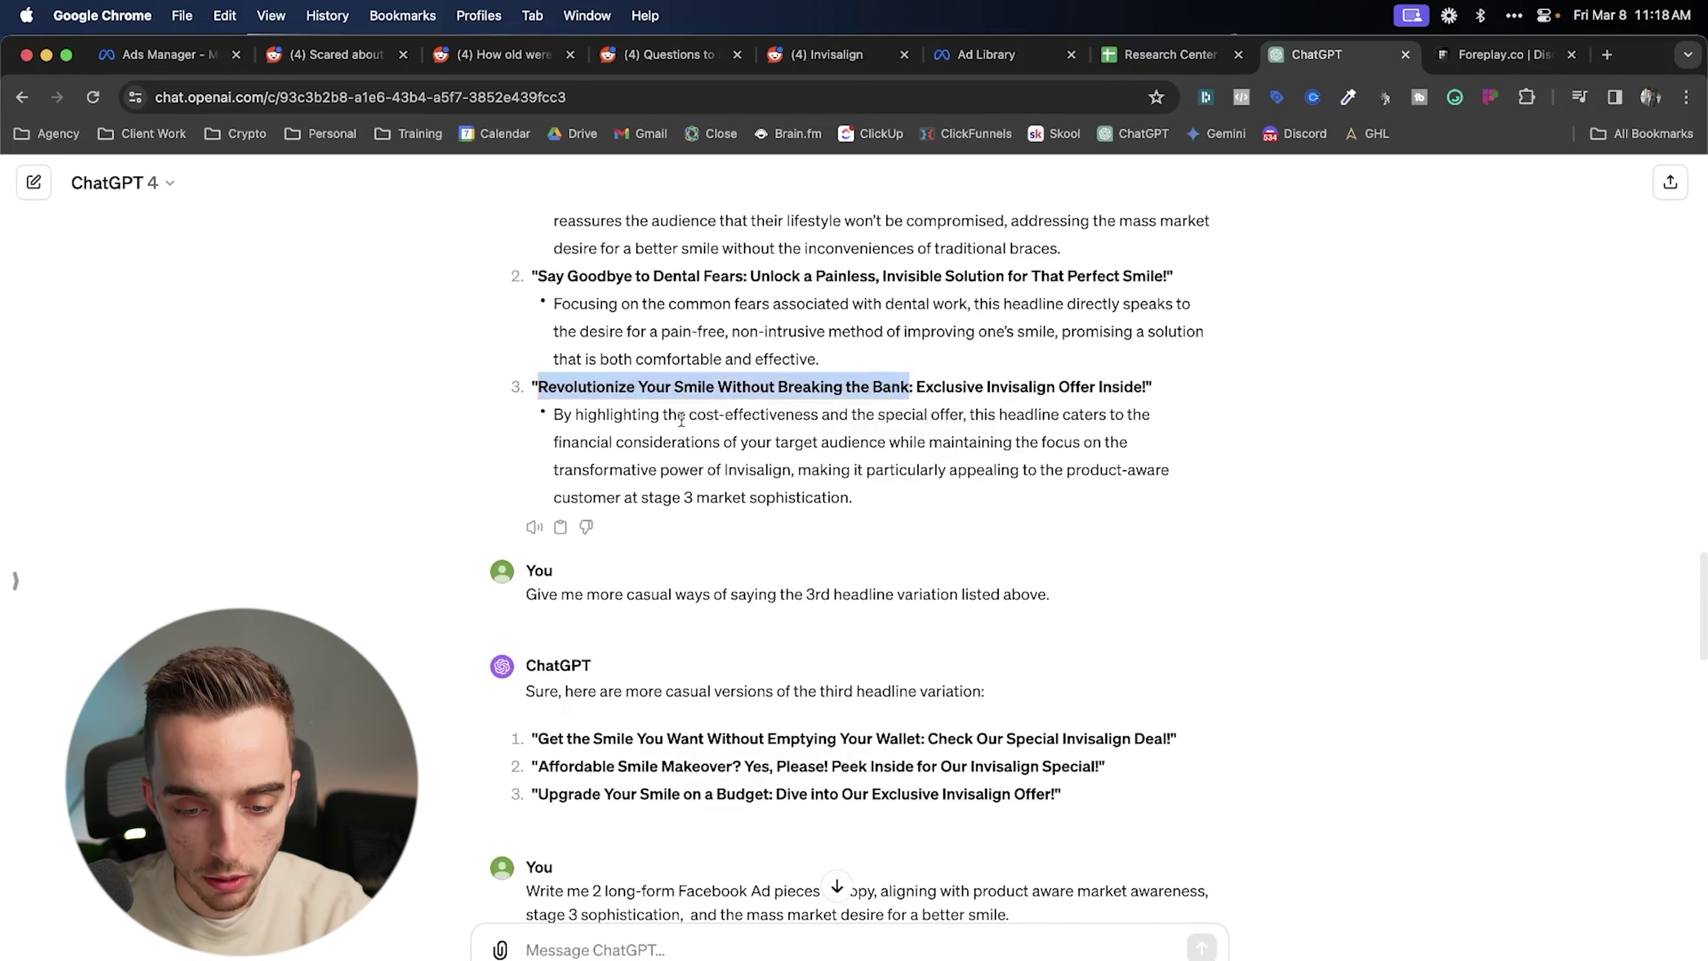
scroll(681, 420, up, 1)
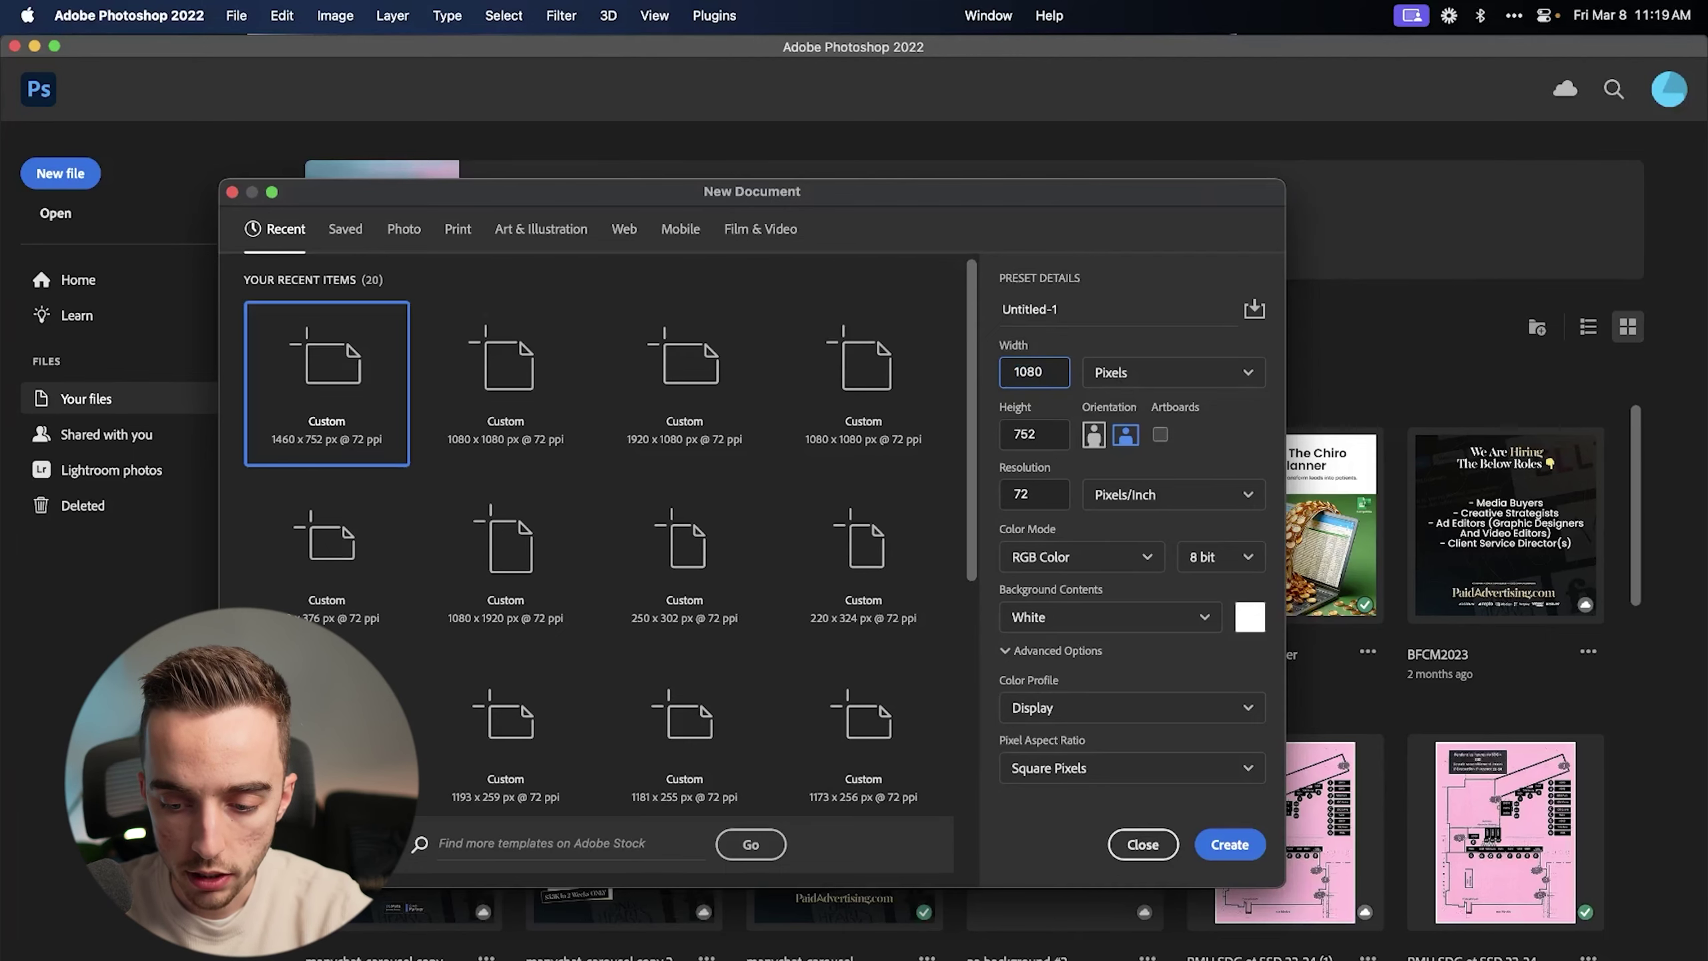
- Switch to Photoshop and set the new document's size to 1080 by 1080 pixels
drag(1034, 208, 1073, 208)
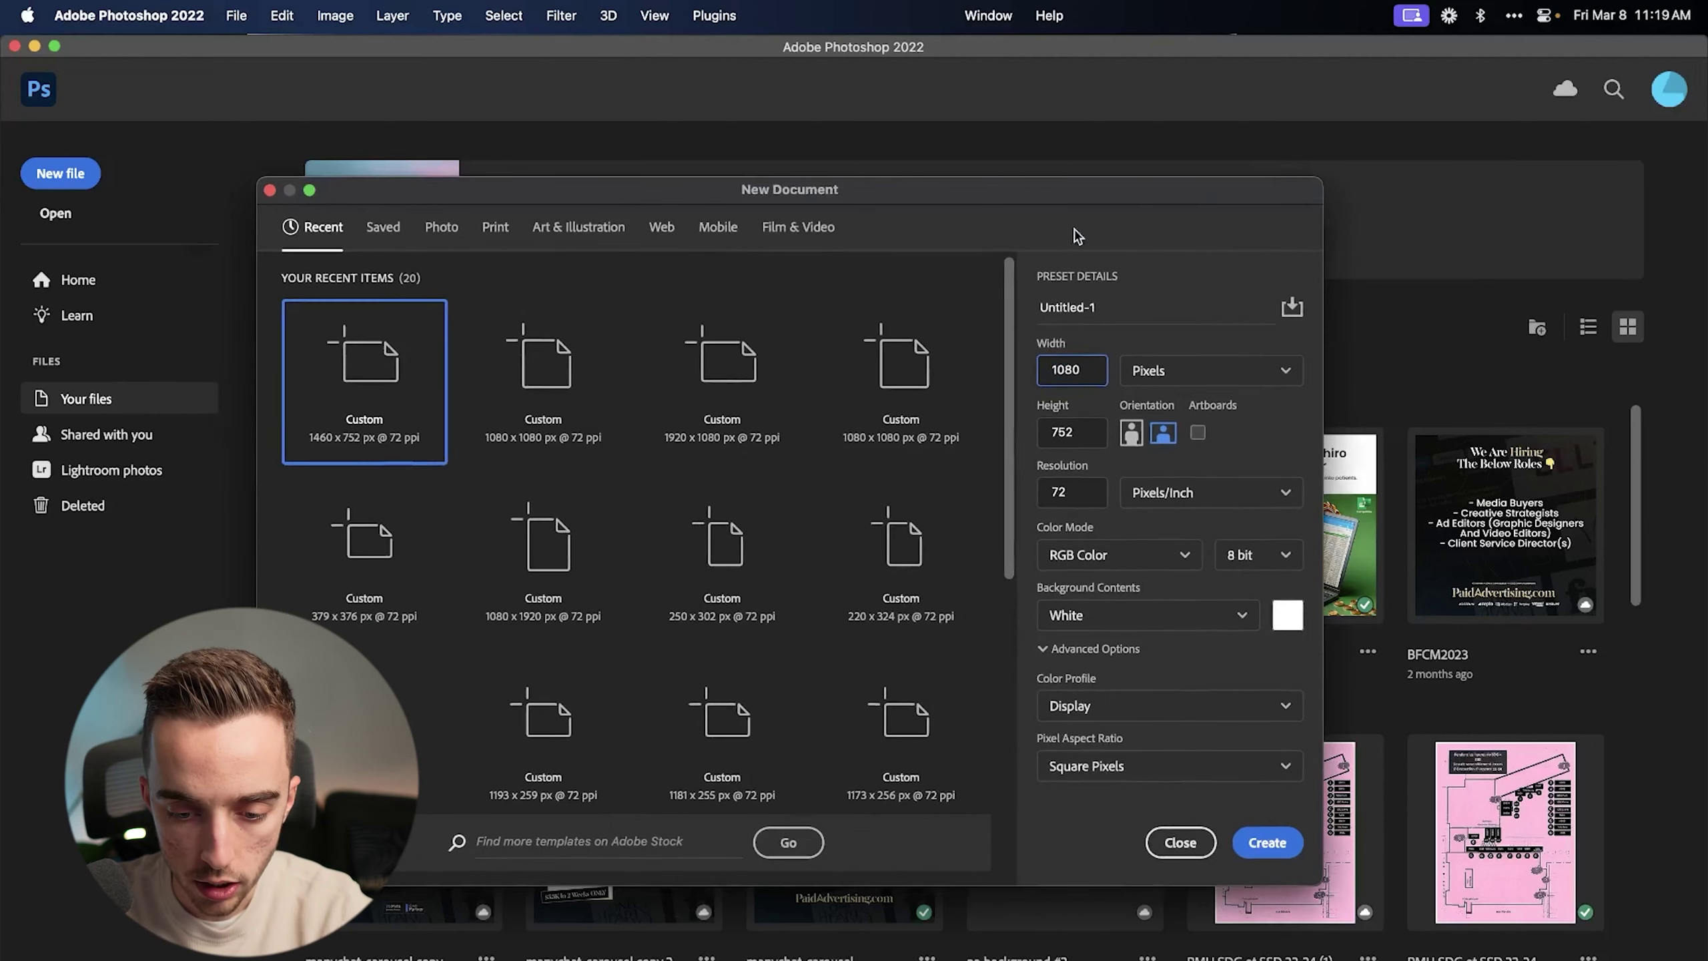
click(1066, 435)
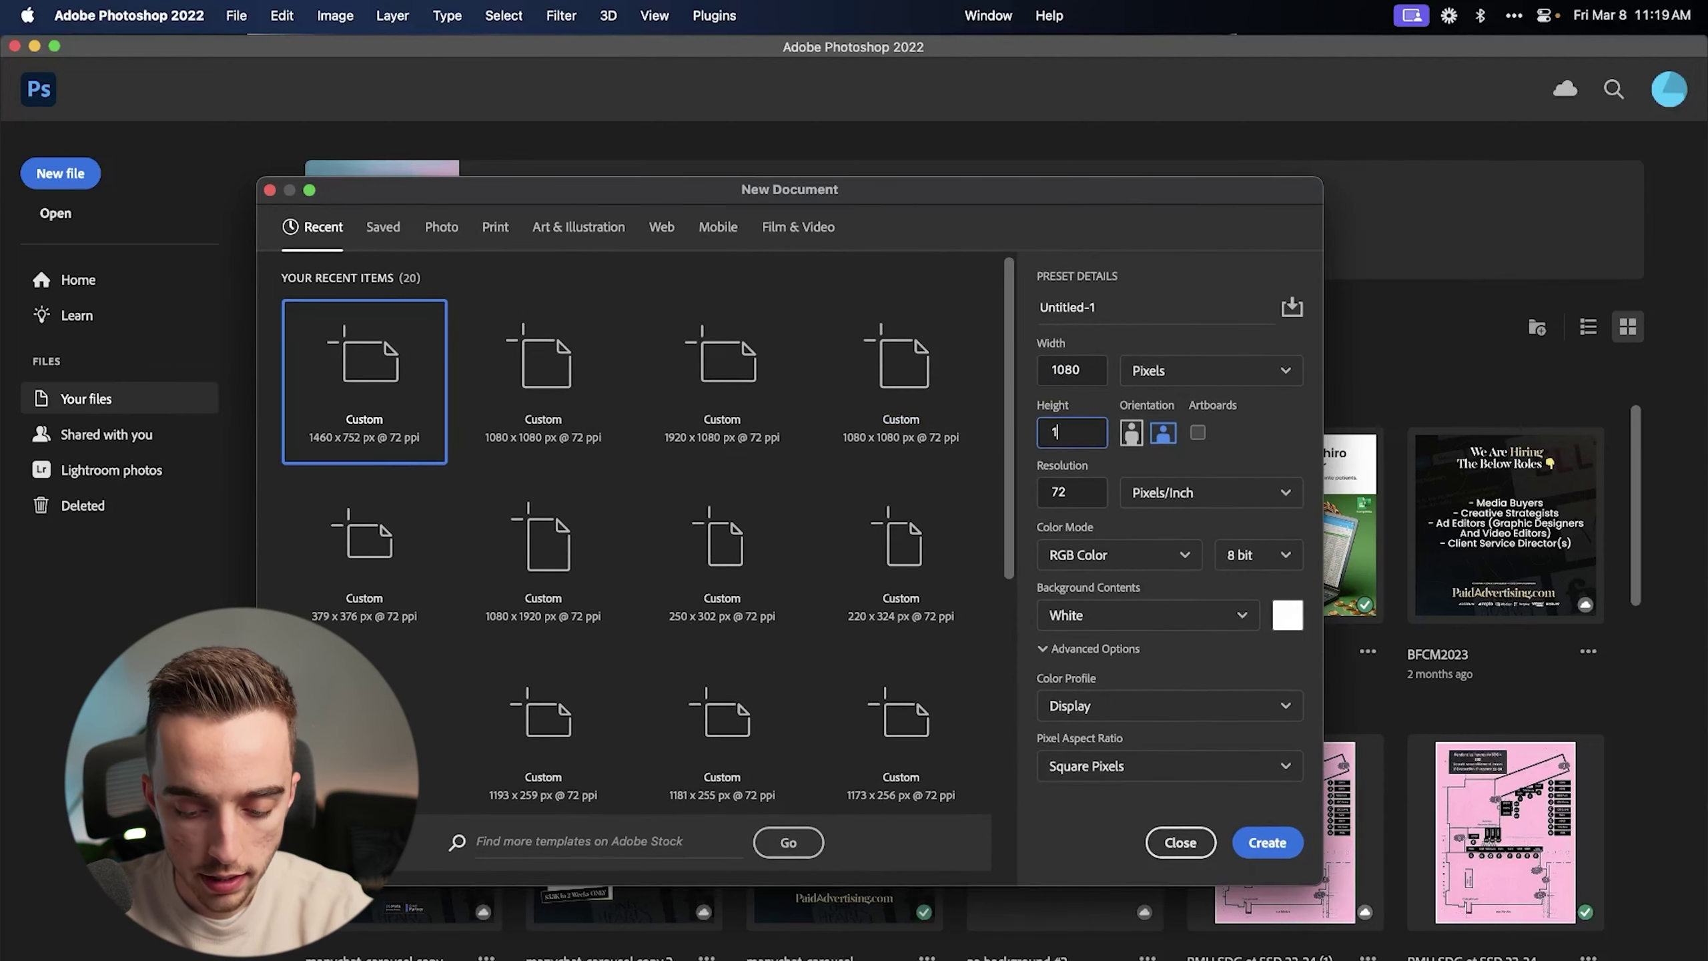
drag(1089, 196, 1166, 230)
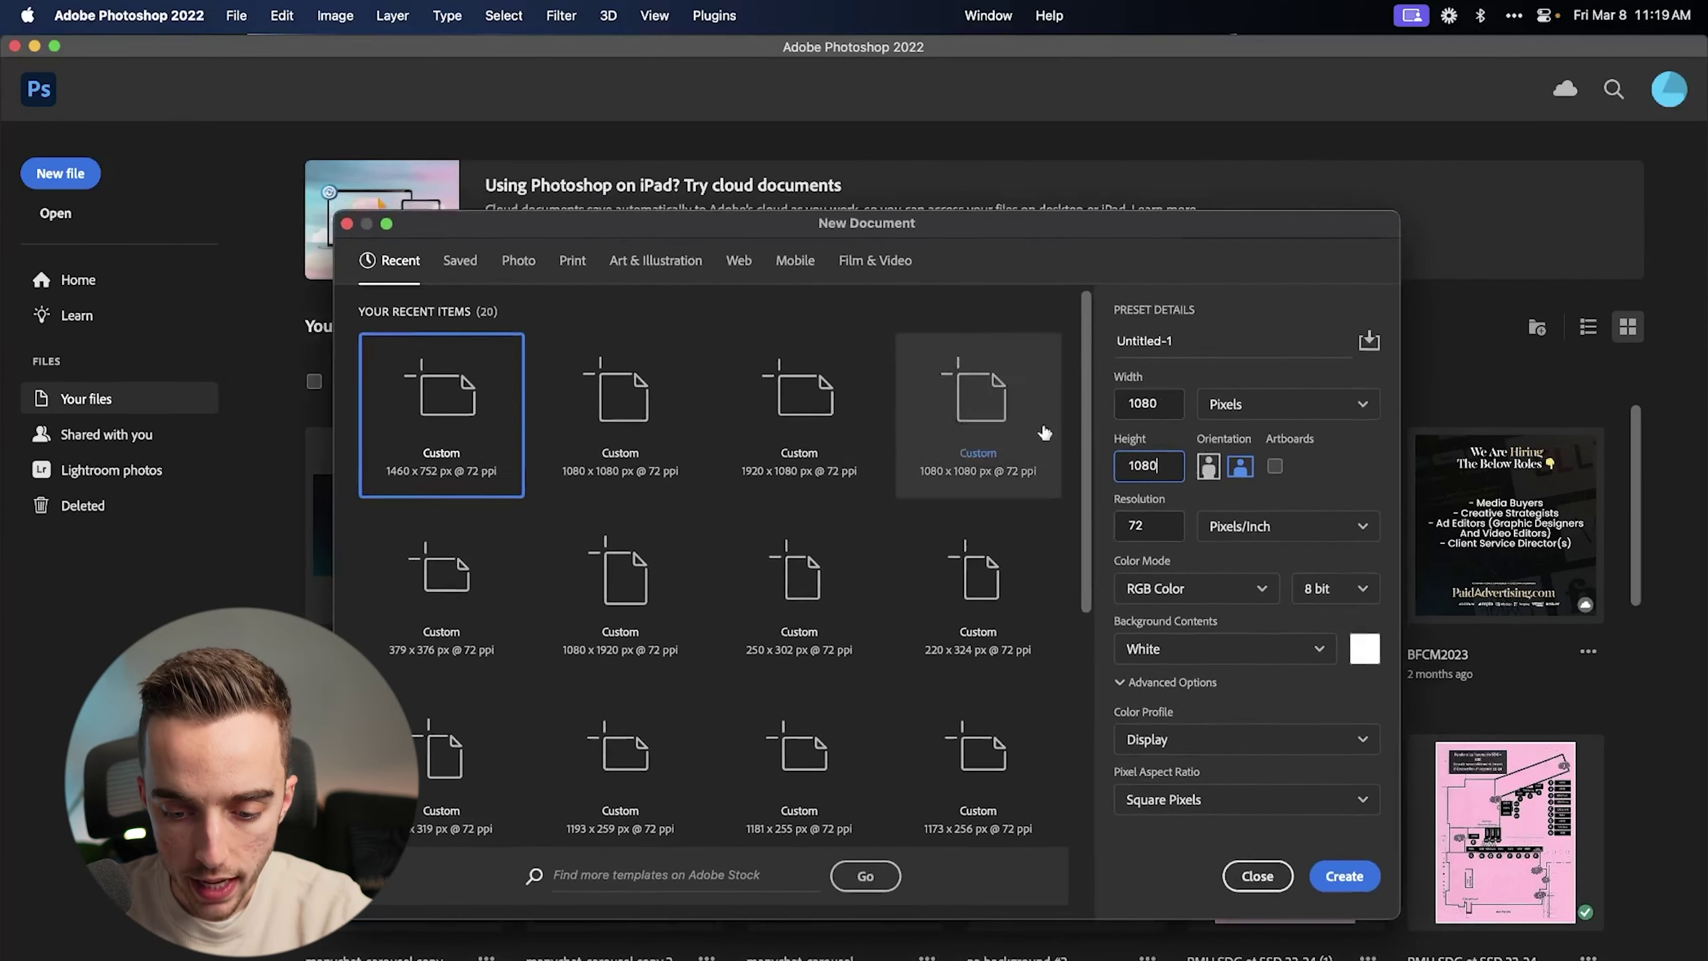
click(1155, 405)
key(Tab)
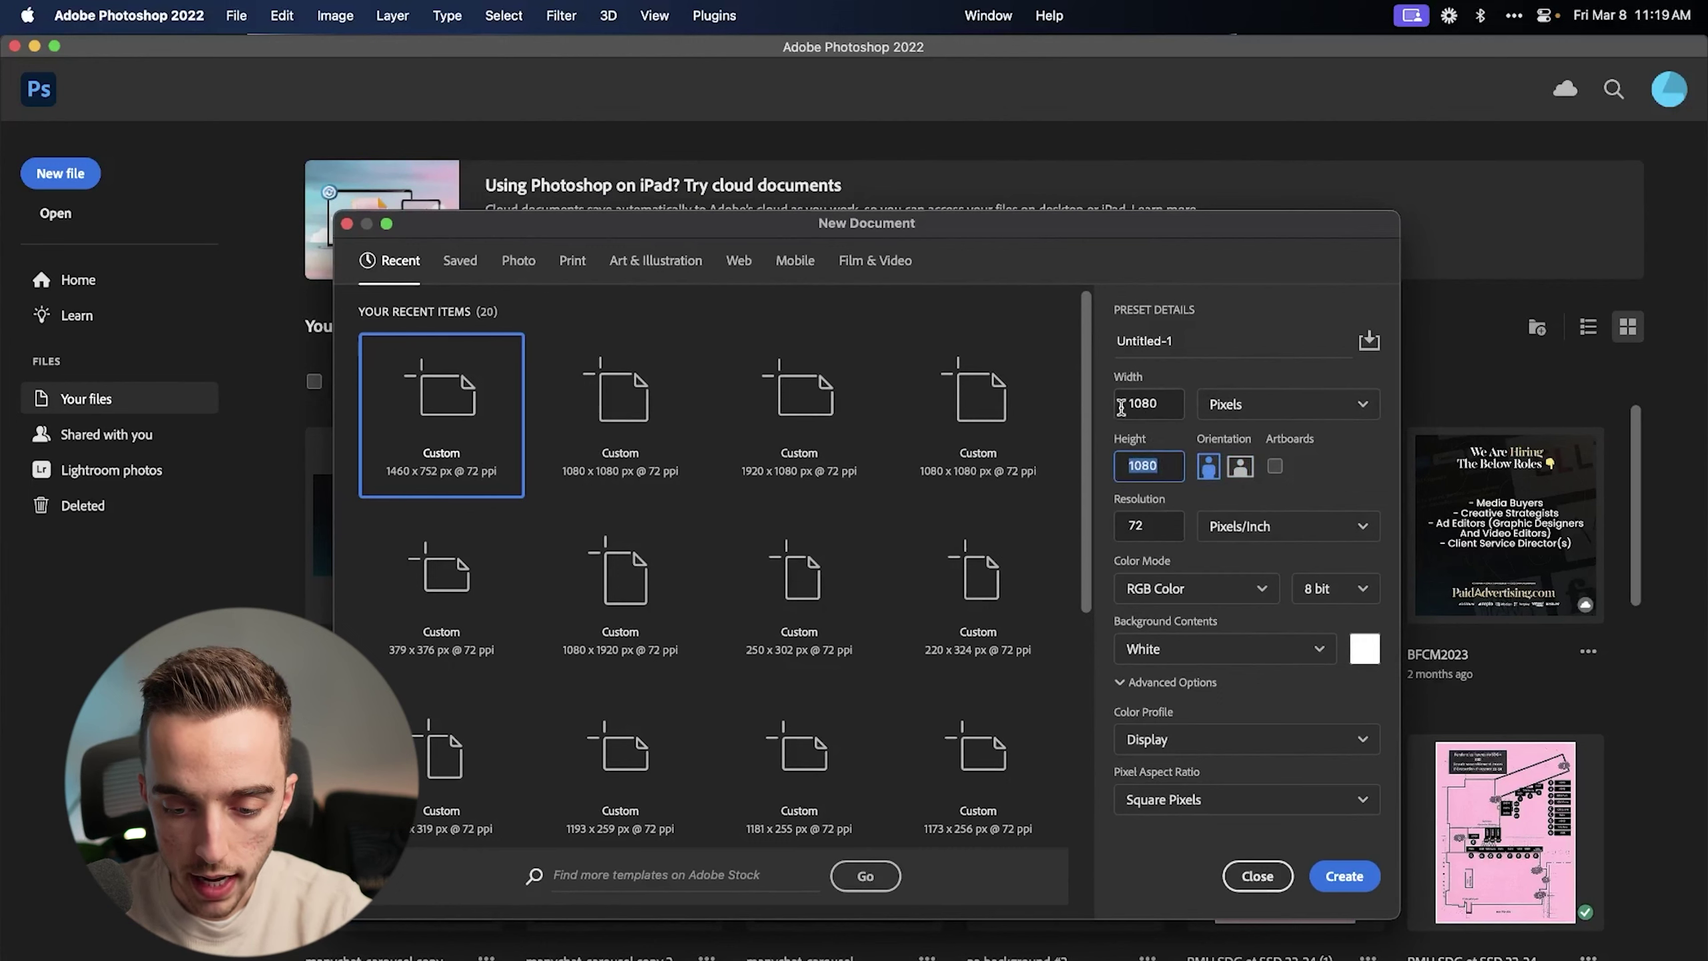
key(Tab)
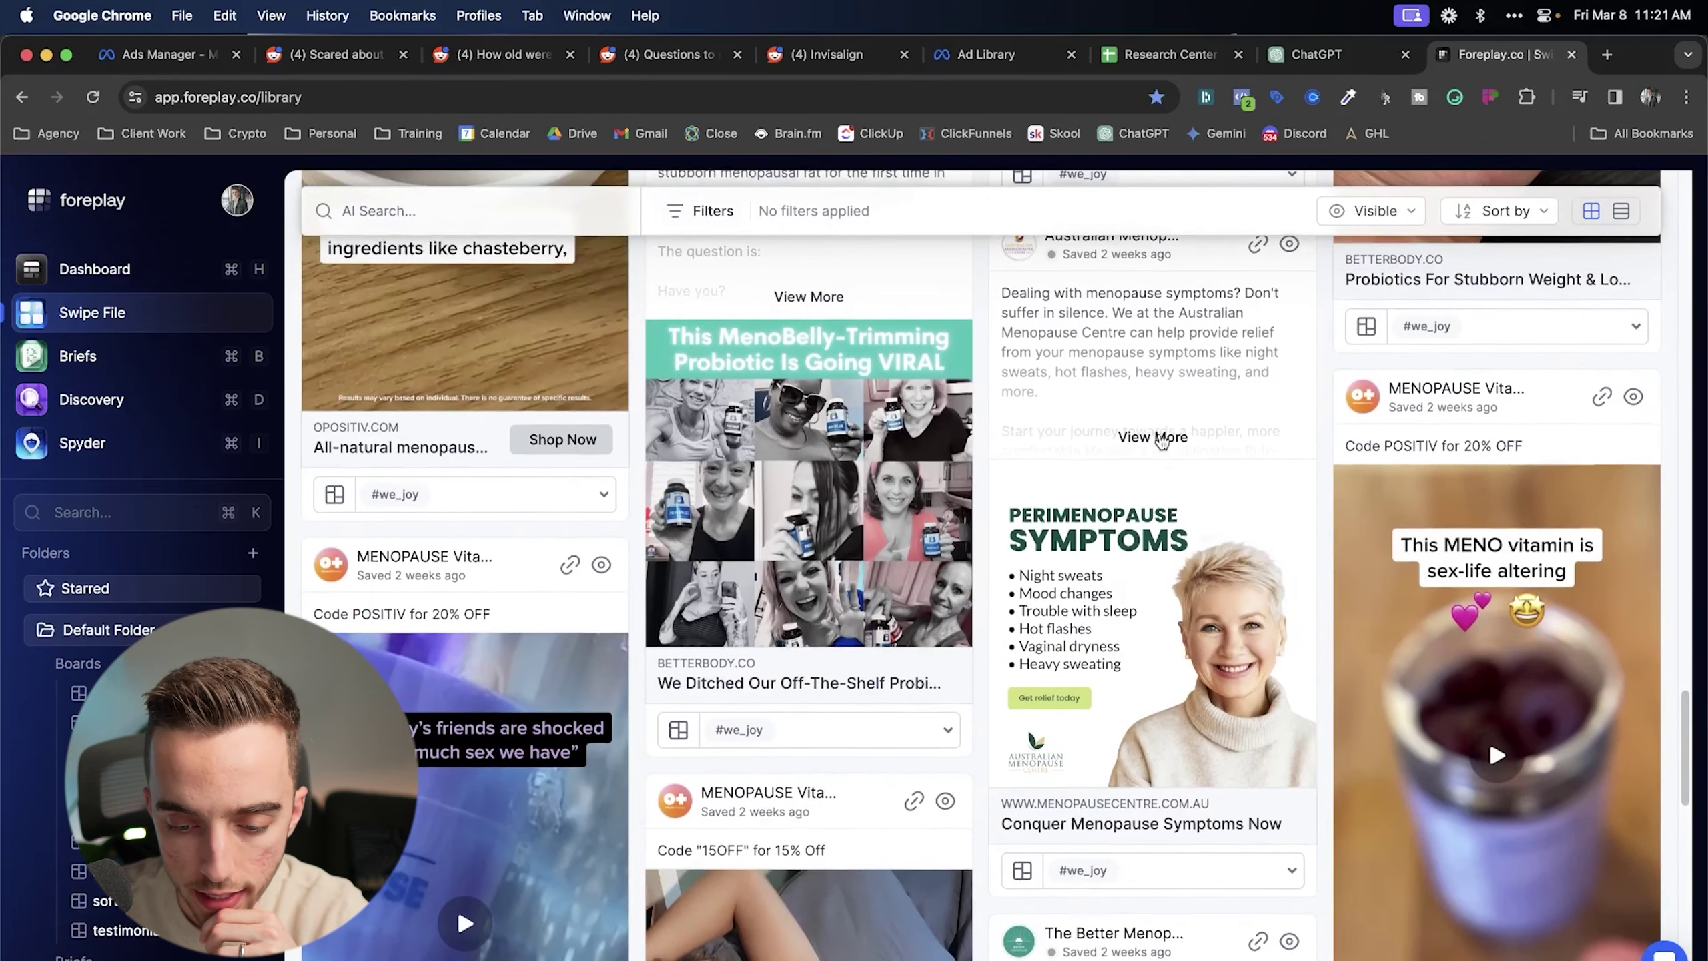
- Look through the saved ads in the Foreplay swipe file, and view ChatGPT's image of the smiling dental patient enlarged
scroll(1174, 461, down, 1)
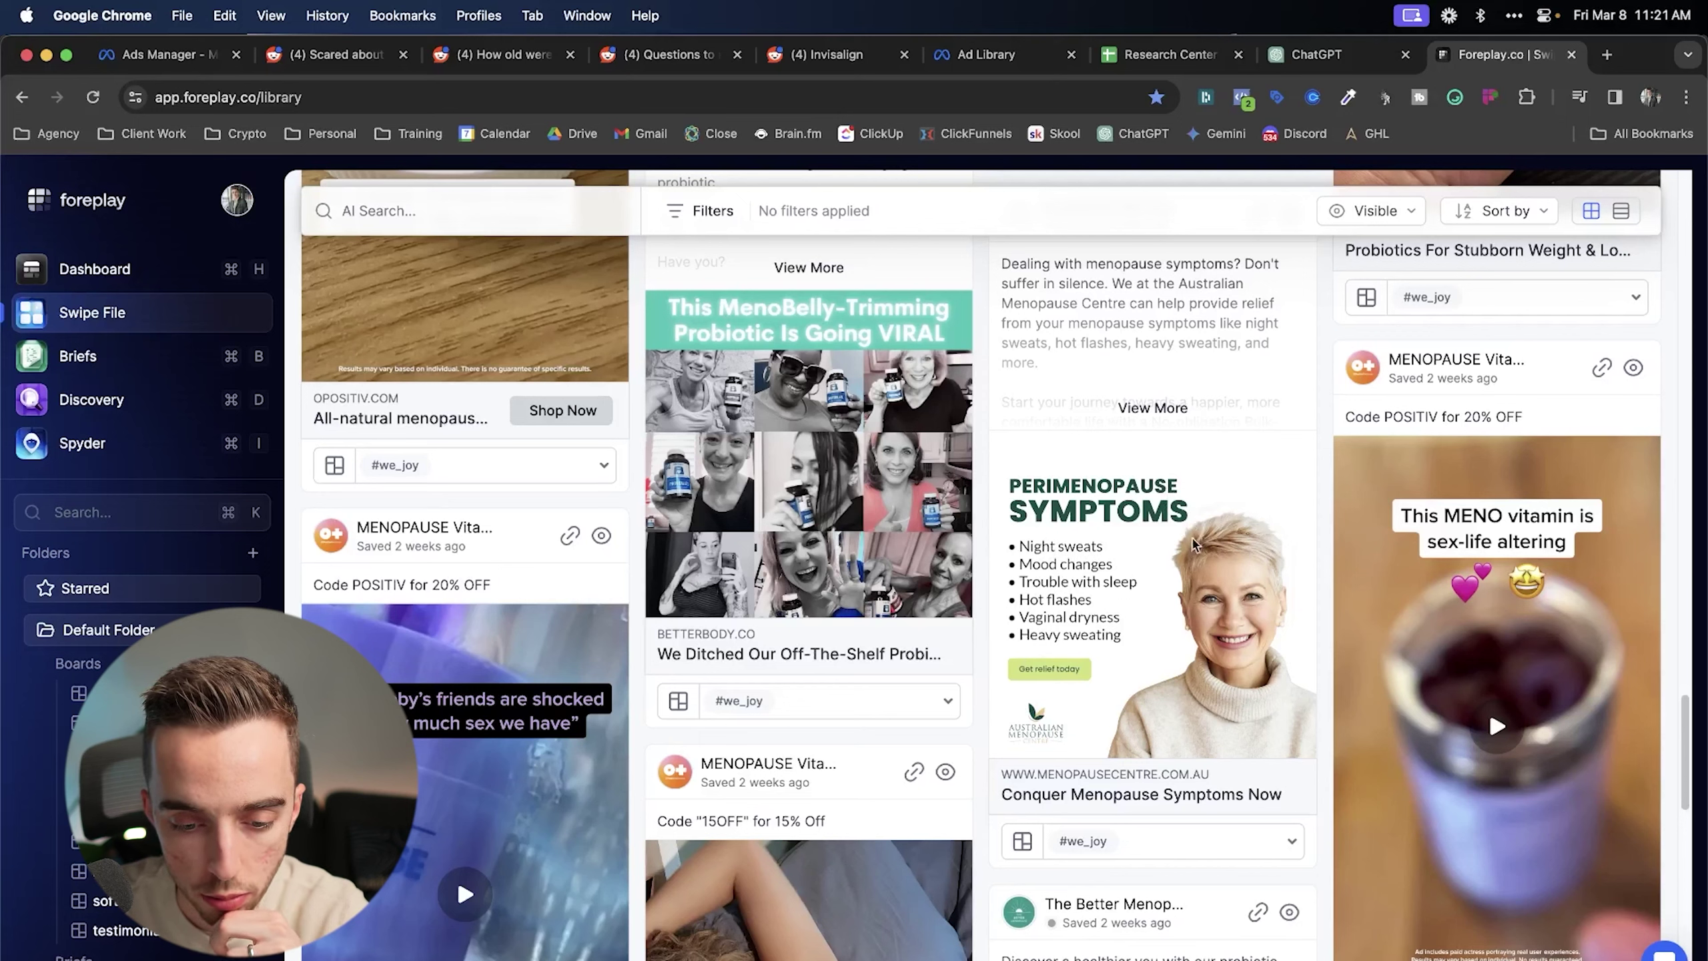
click(1311, 55)
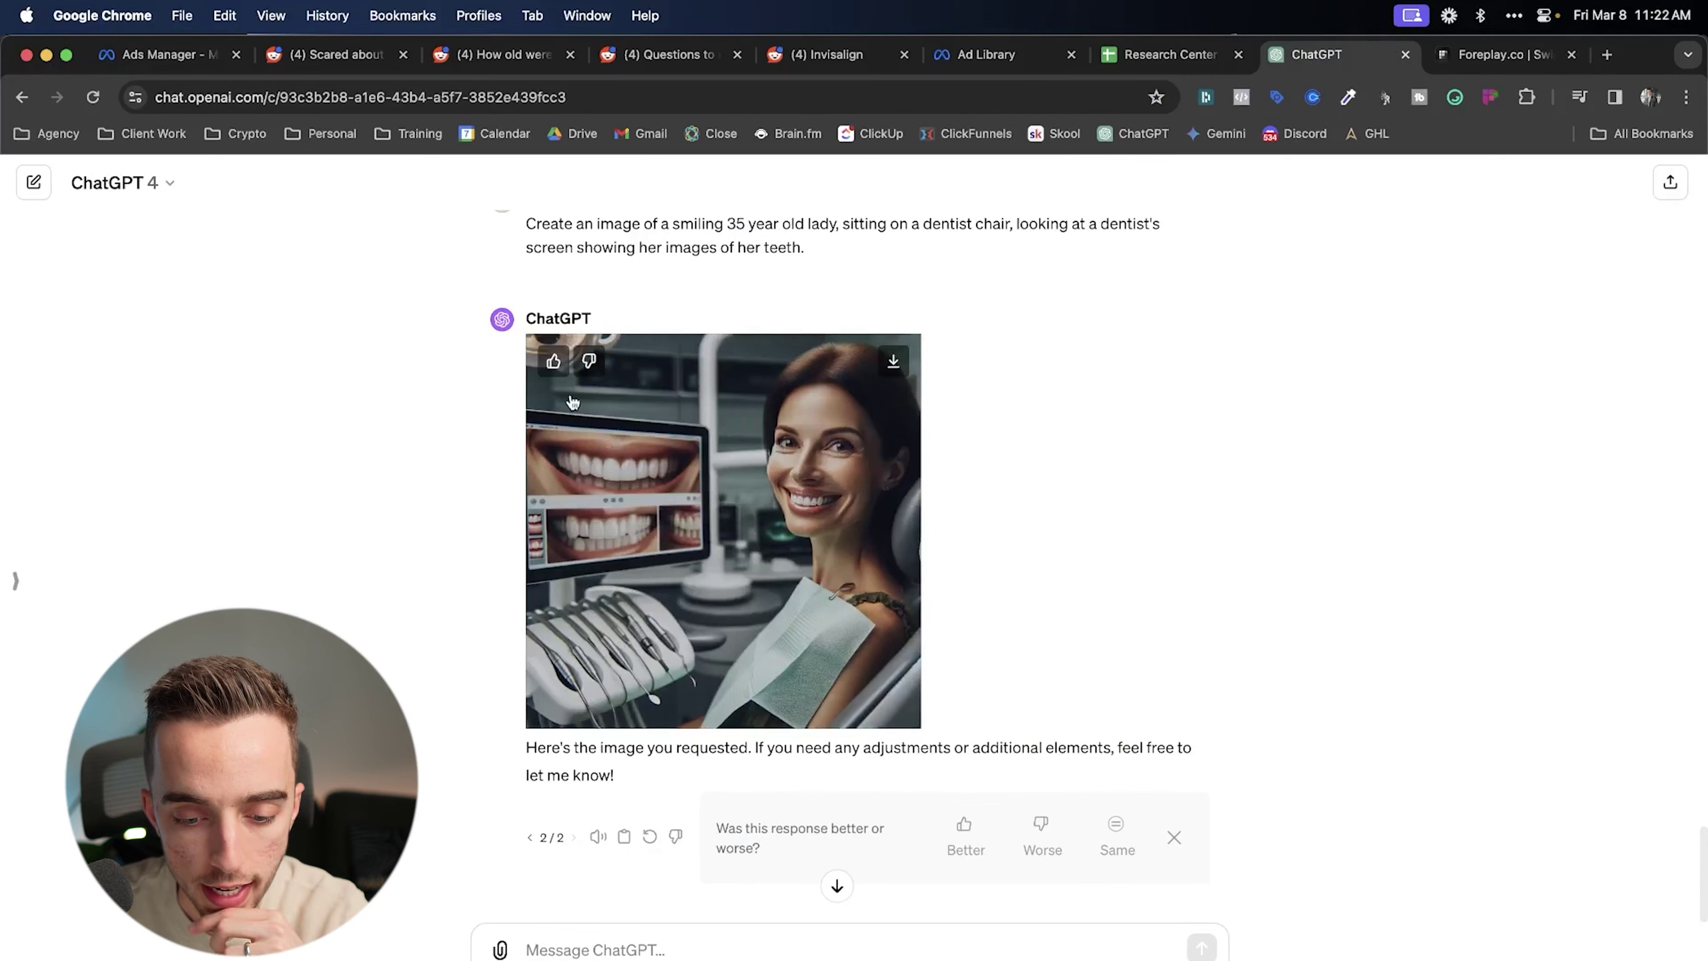
click(823, 496)
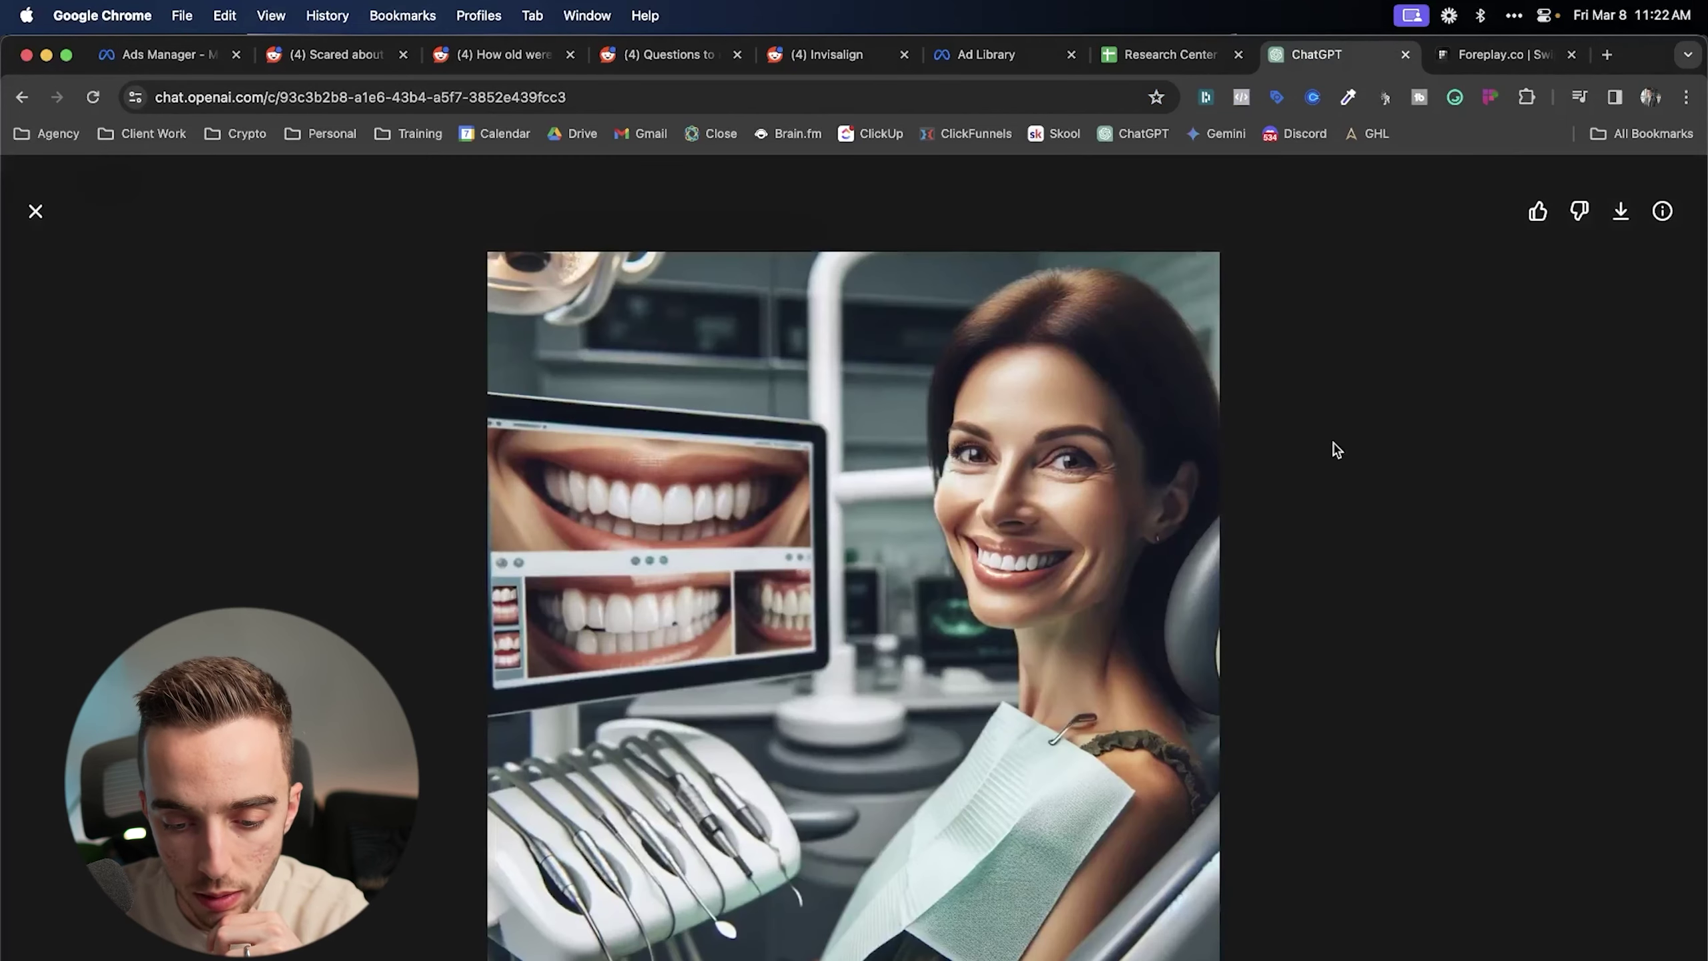
click(37, 212)
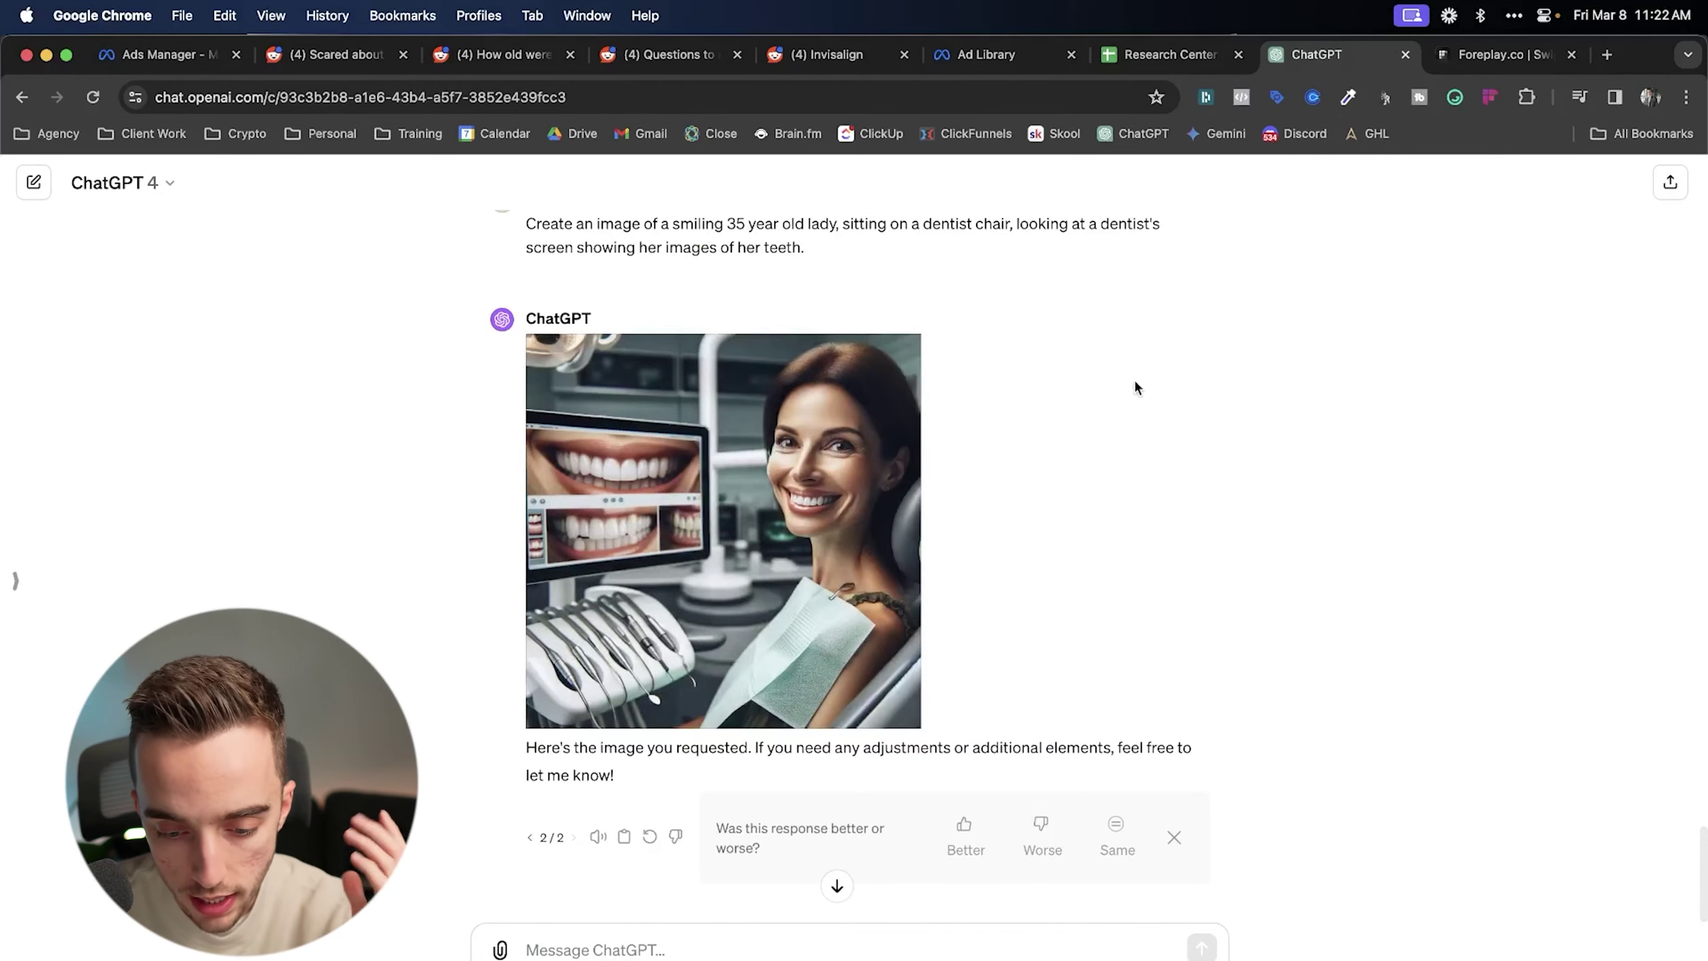
- Copy the generated dental patient image from ChatGPT and paste it into the blank Photoshop document, accepting the color profile conversion
click(841, 404)
right_click(771, 421)
click(815, 479)
key(super+Tab)
key(super+v)
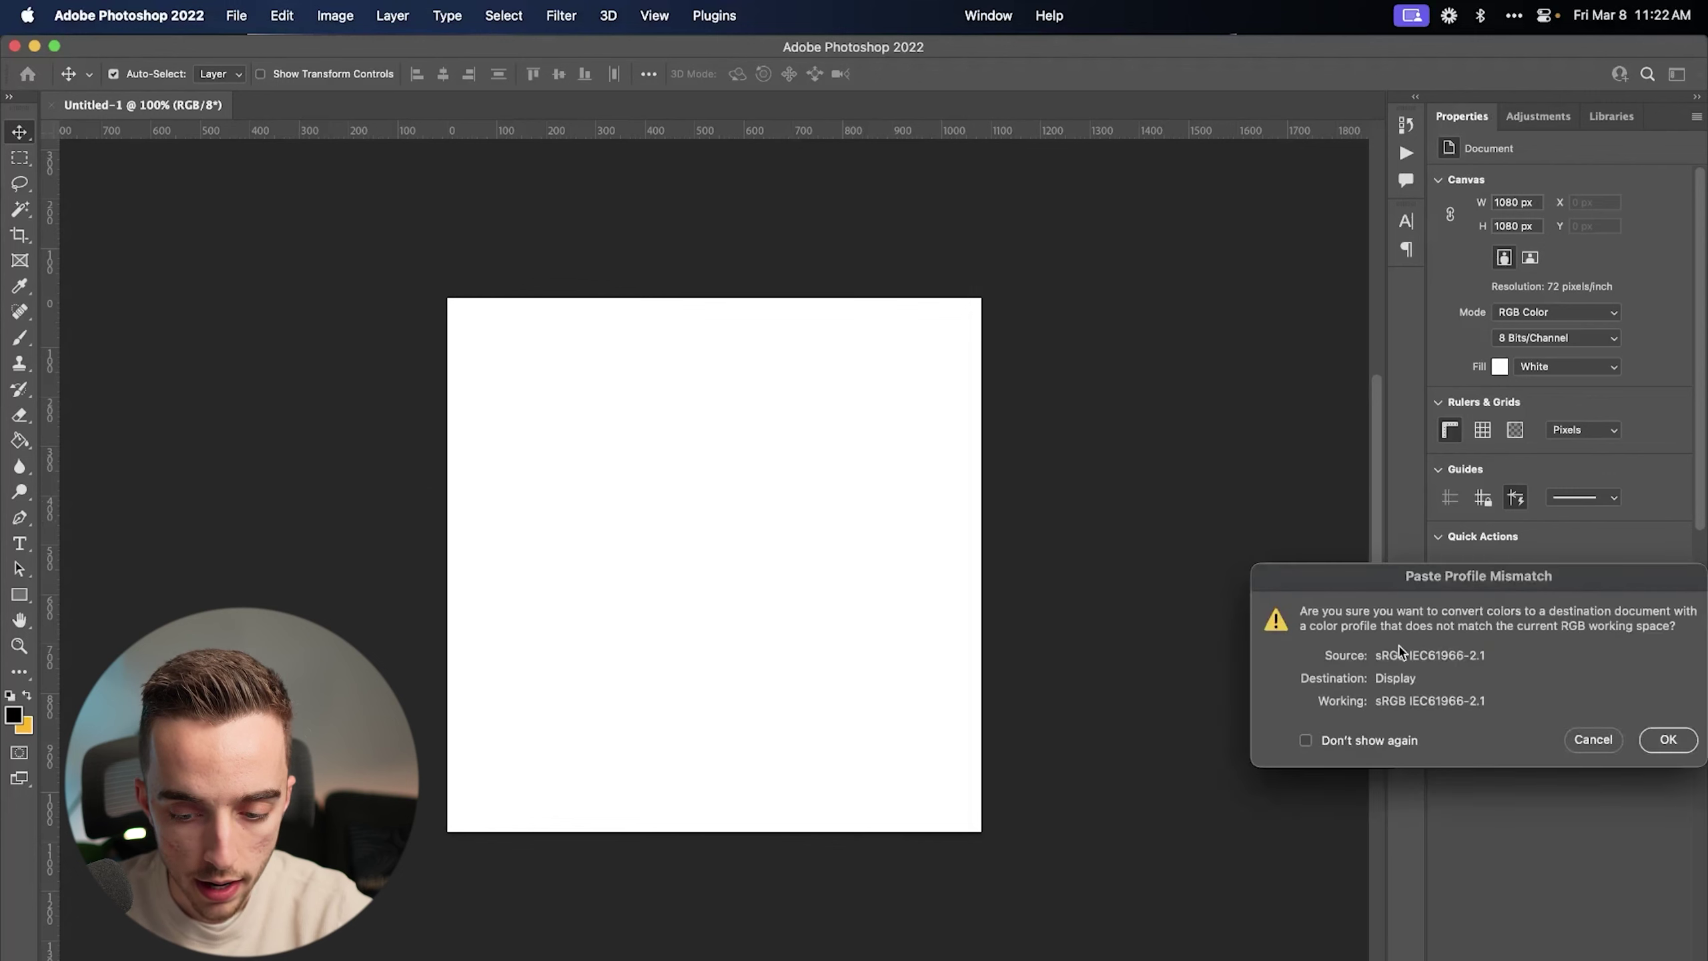
click(1668, 739)
- Scale the pasted dental patient image up to fill the whole 1080 px canvas
key(super+t)
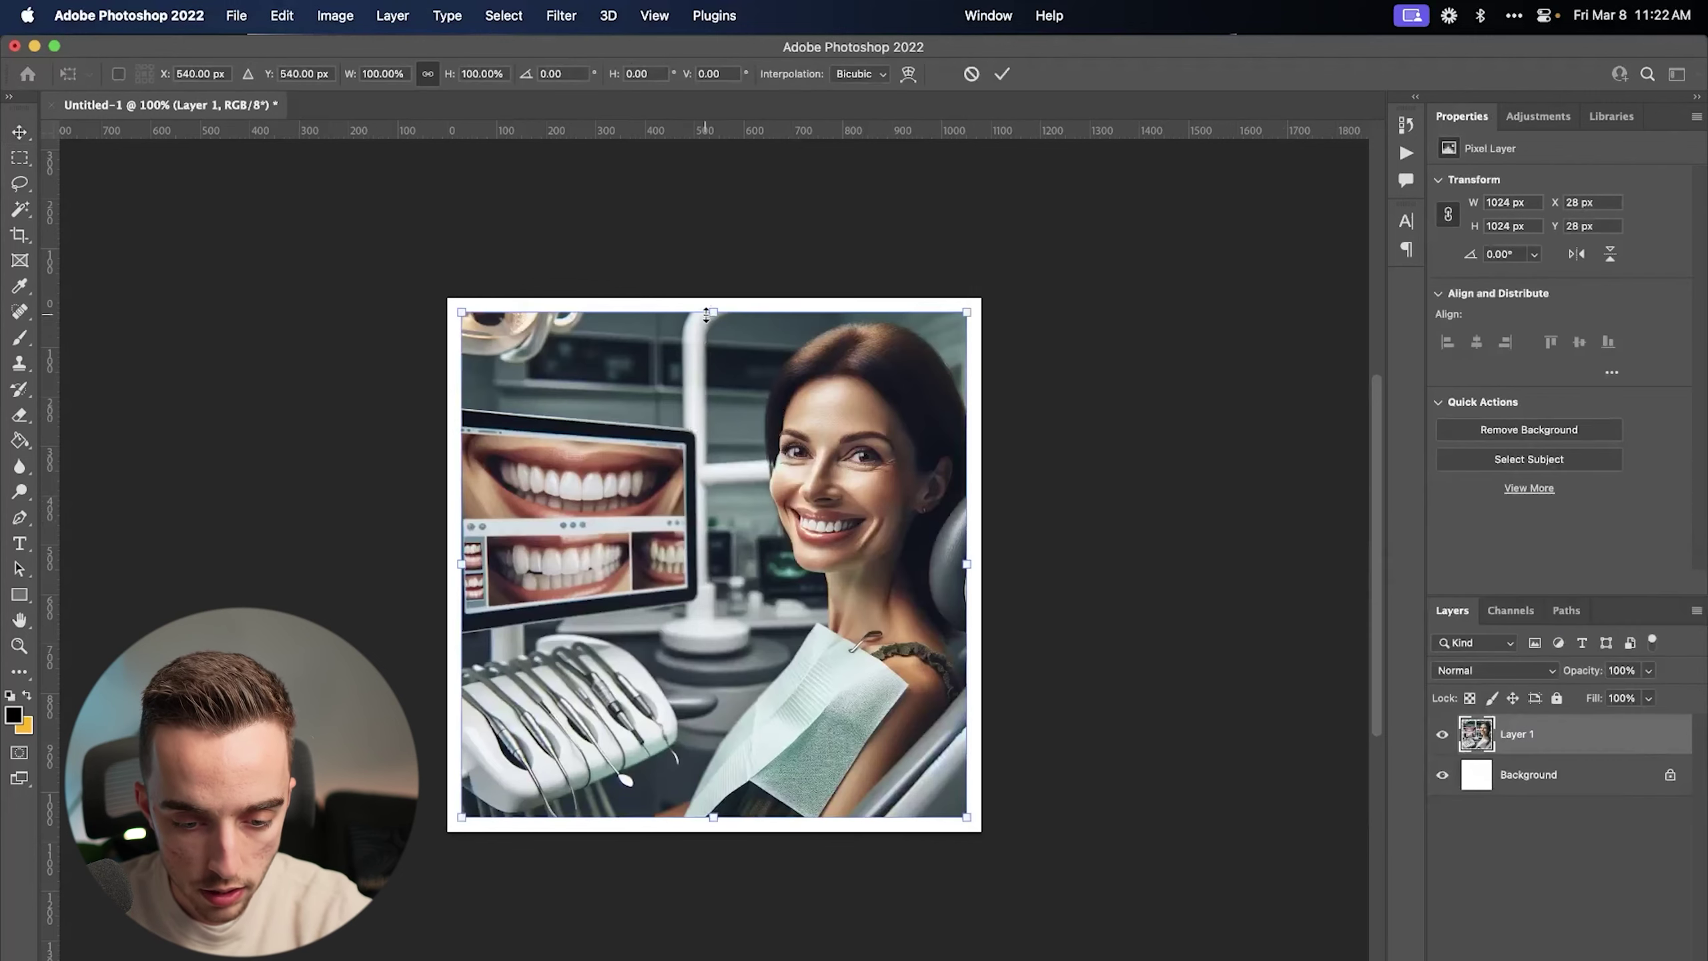
drag(706, 313, 706, 297)
key(Return)
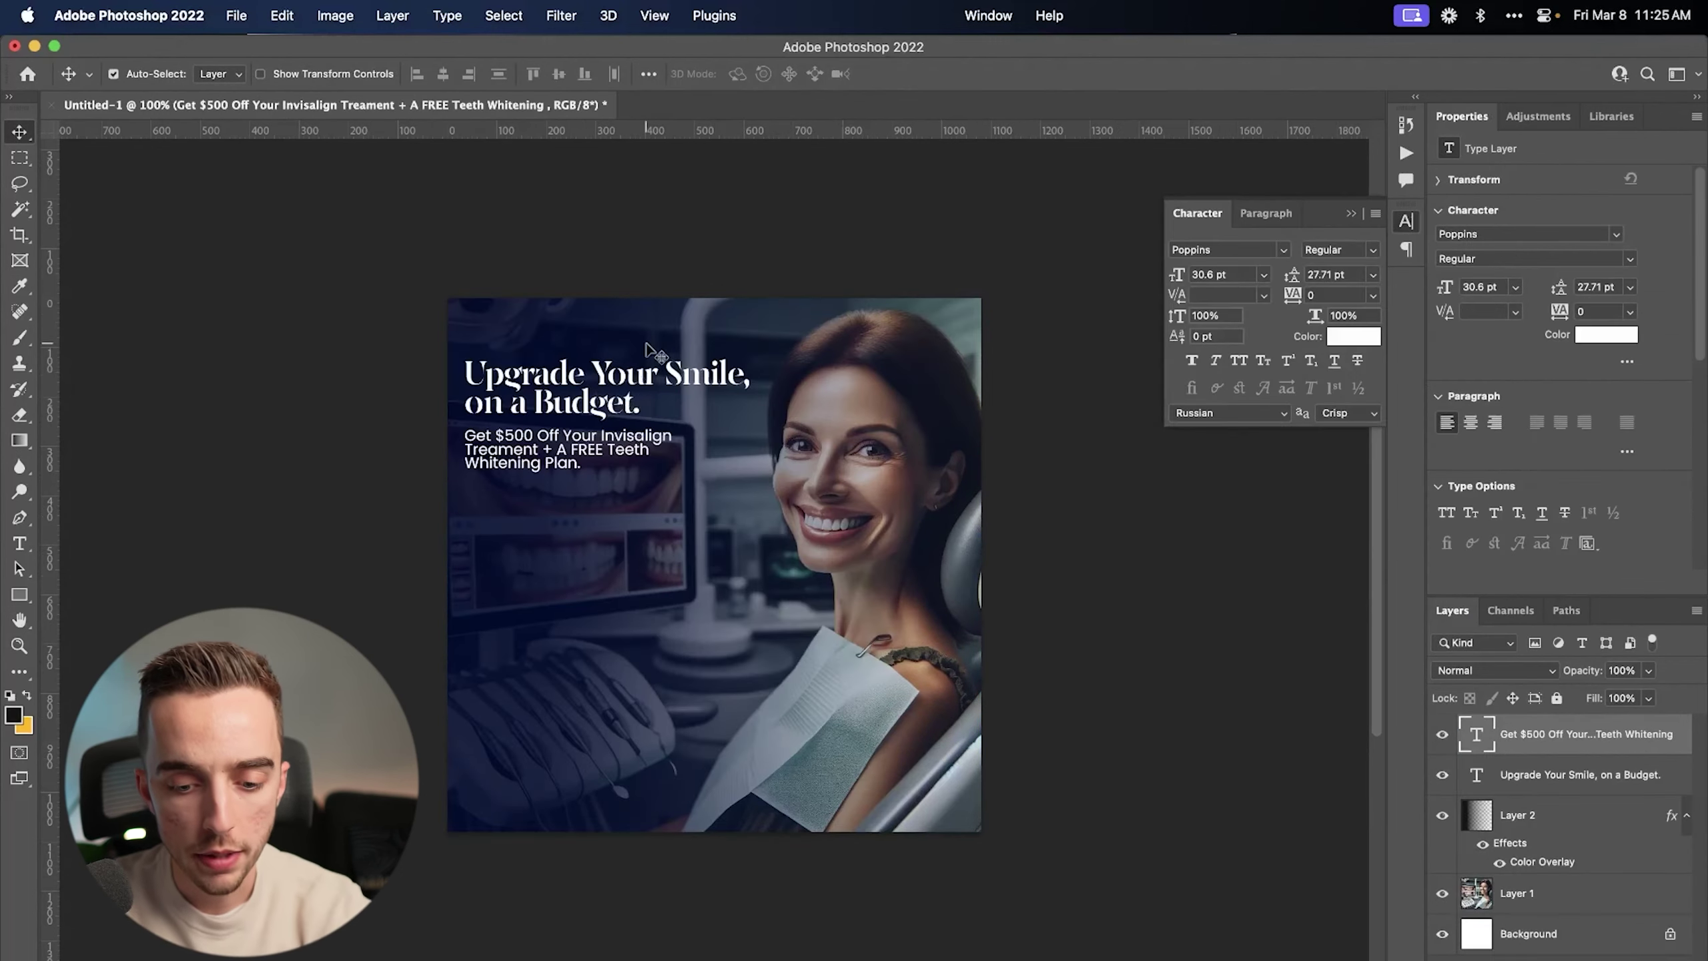
- Examine the ad design closely, including the "Book Your Consultation" button, the patient review line with stars, and the arrow
click(1530, 826)
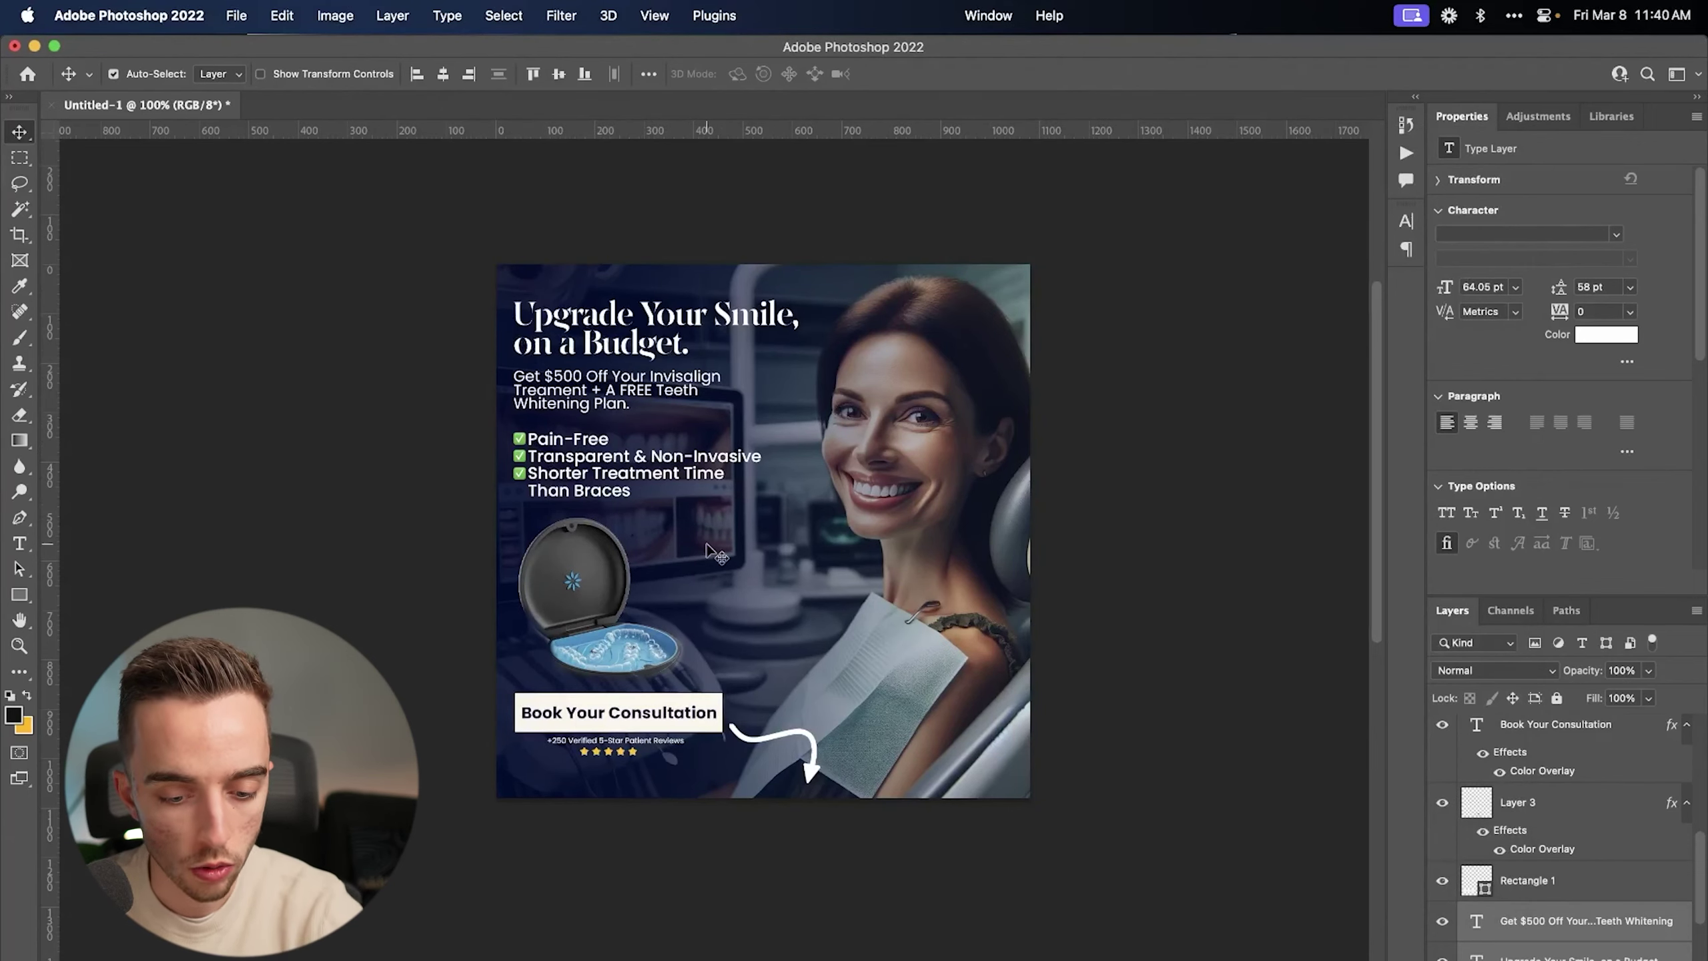
drag(1176, 627, 1217, 669)
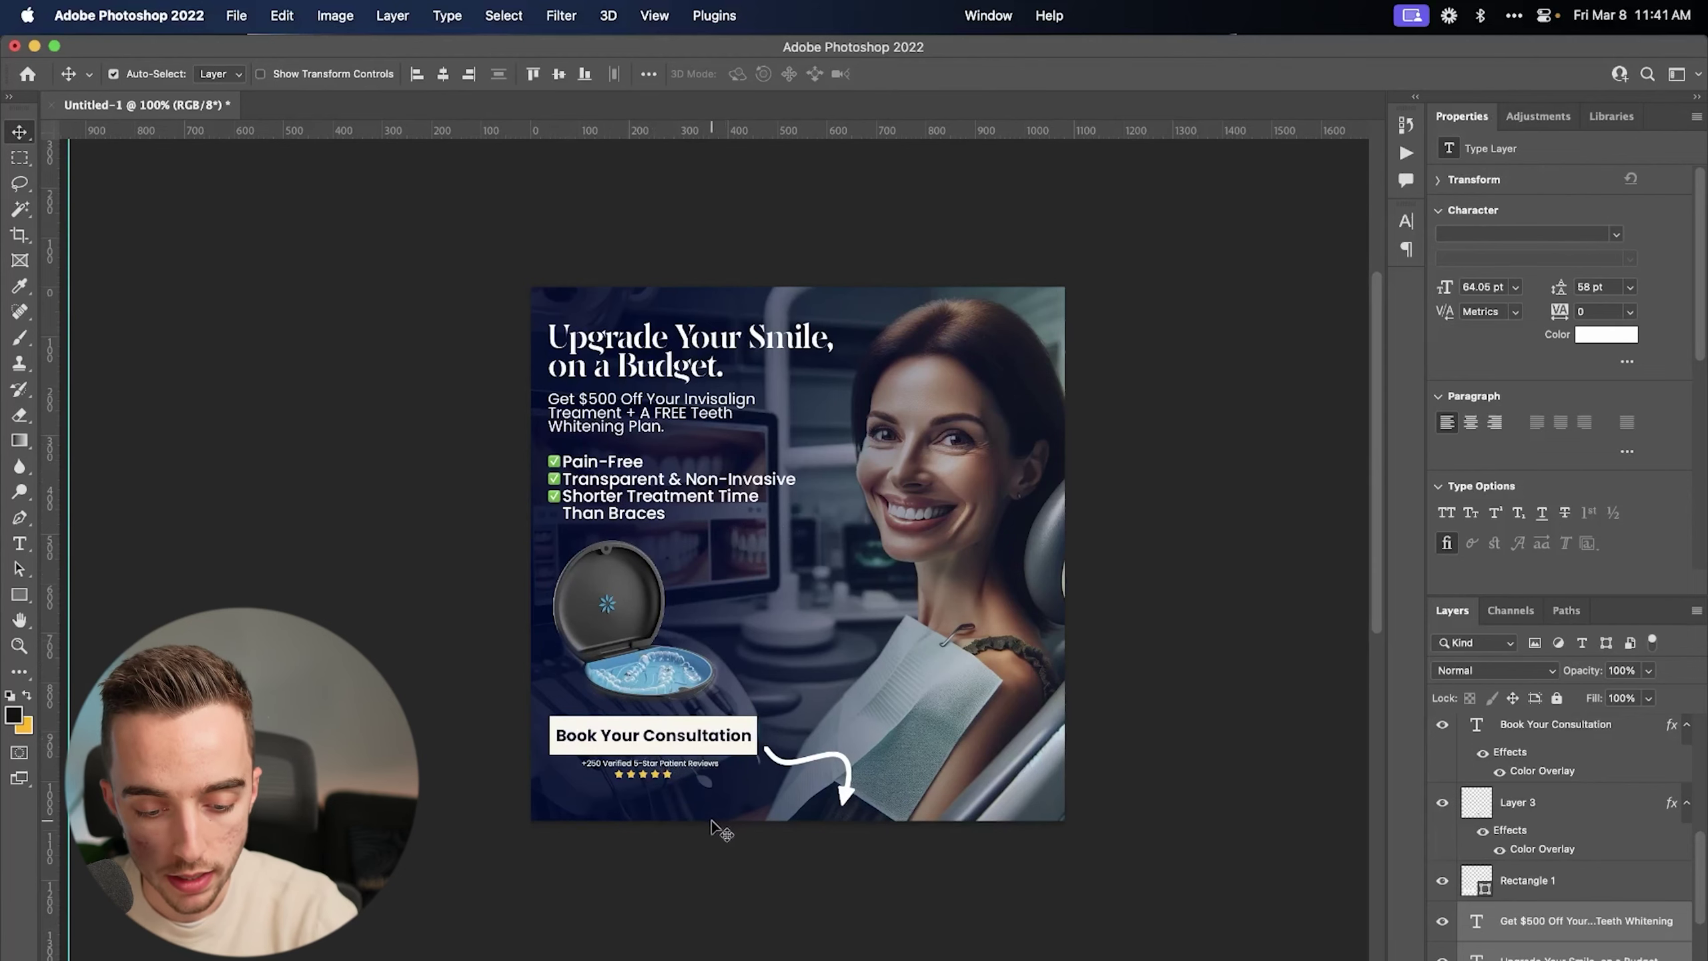
key(super+plus)
key(super+plus)
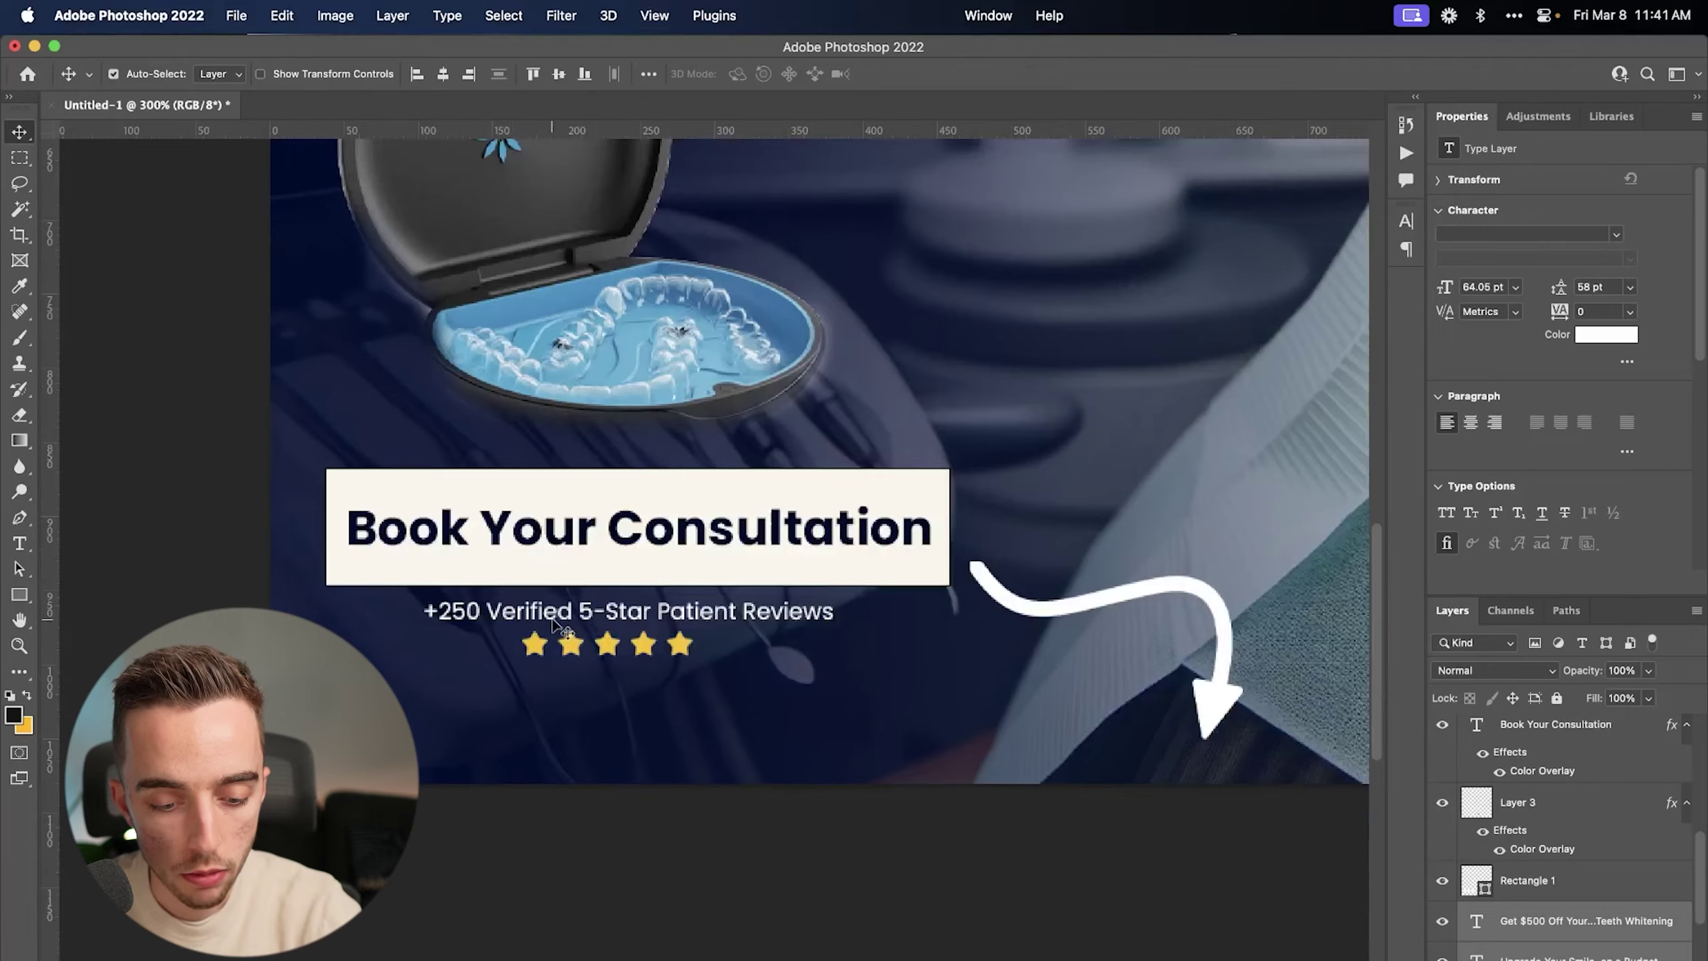
scroll(548, 743, up, 3)
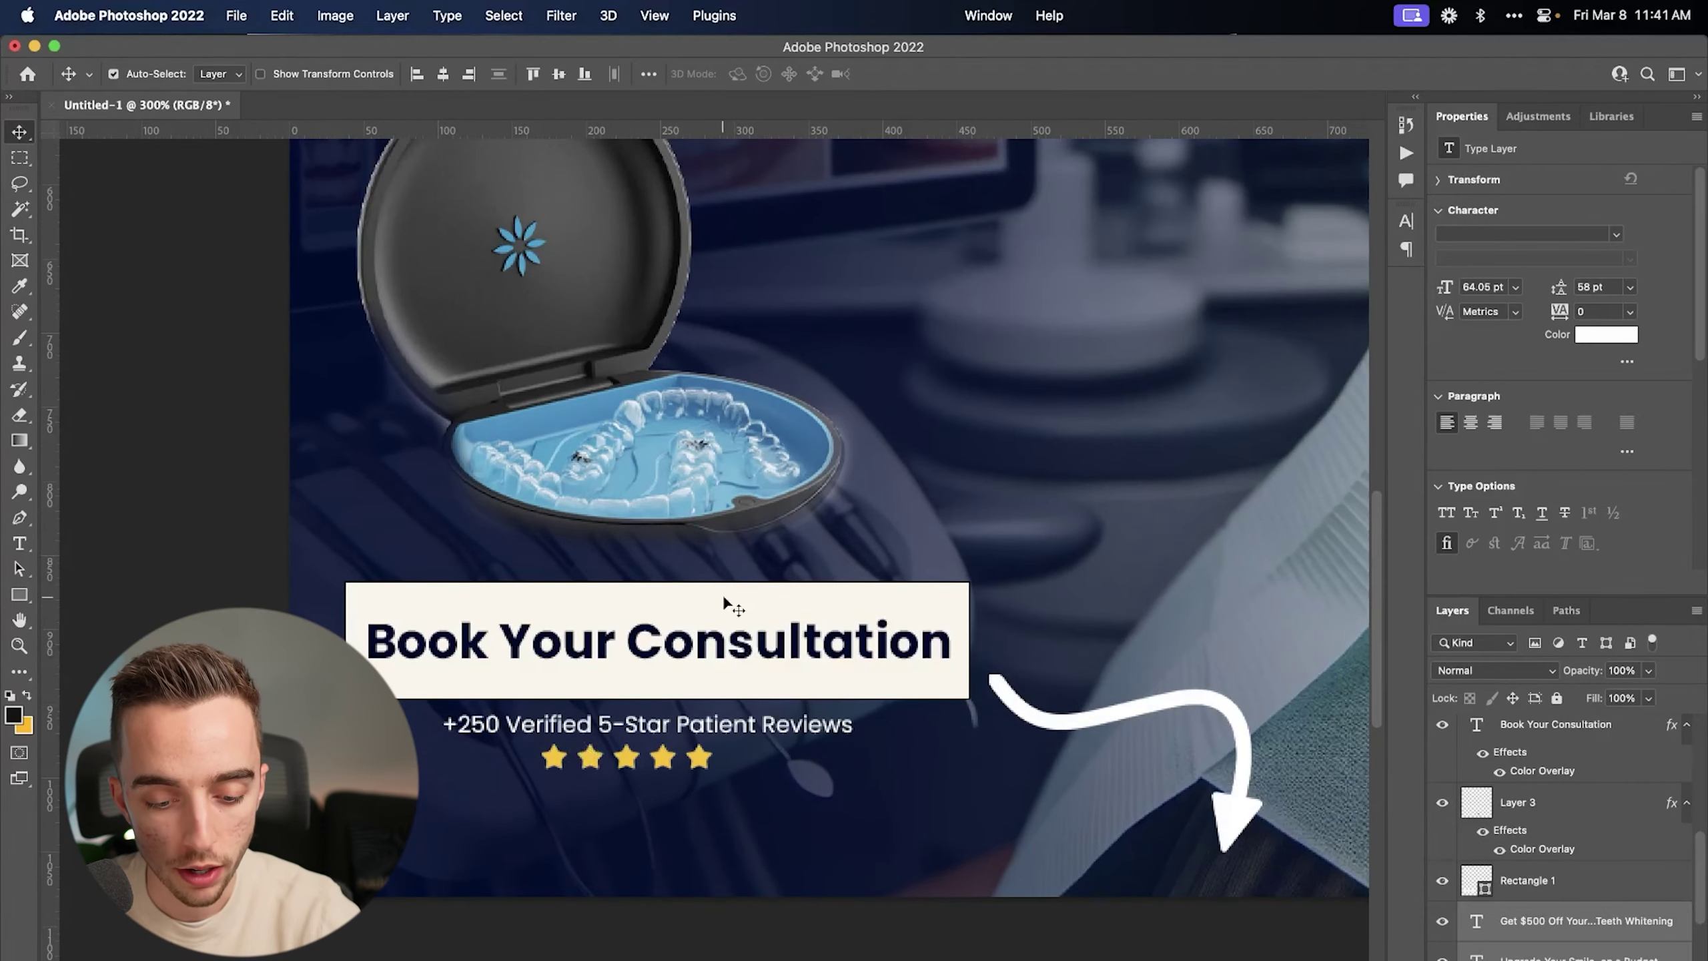
- Switch to the Research Center spreadsheet in Chrome and review the Product Aware guidelines, especially point 4 on introducing new proof/documentation
key(super+minus)
key(super+minus)
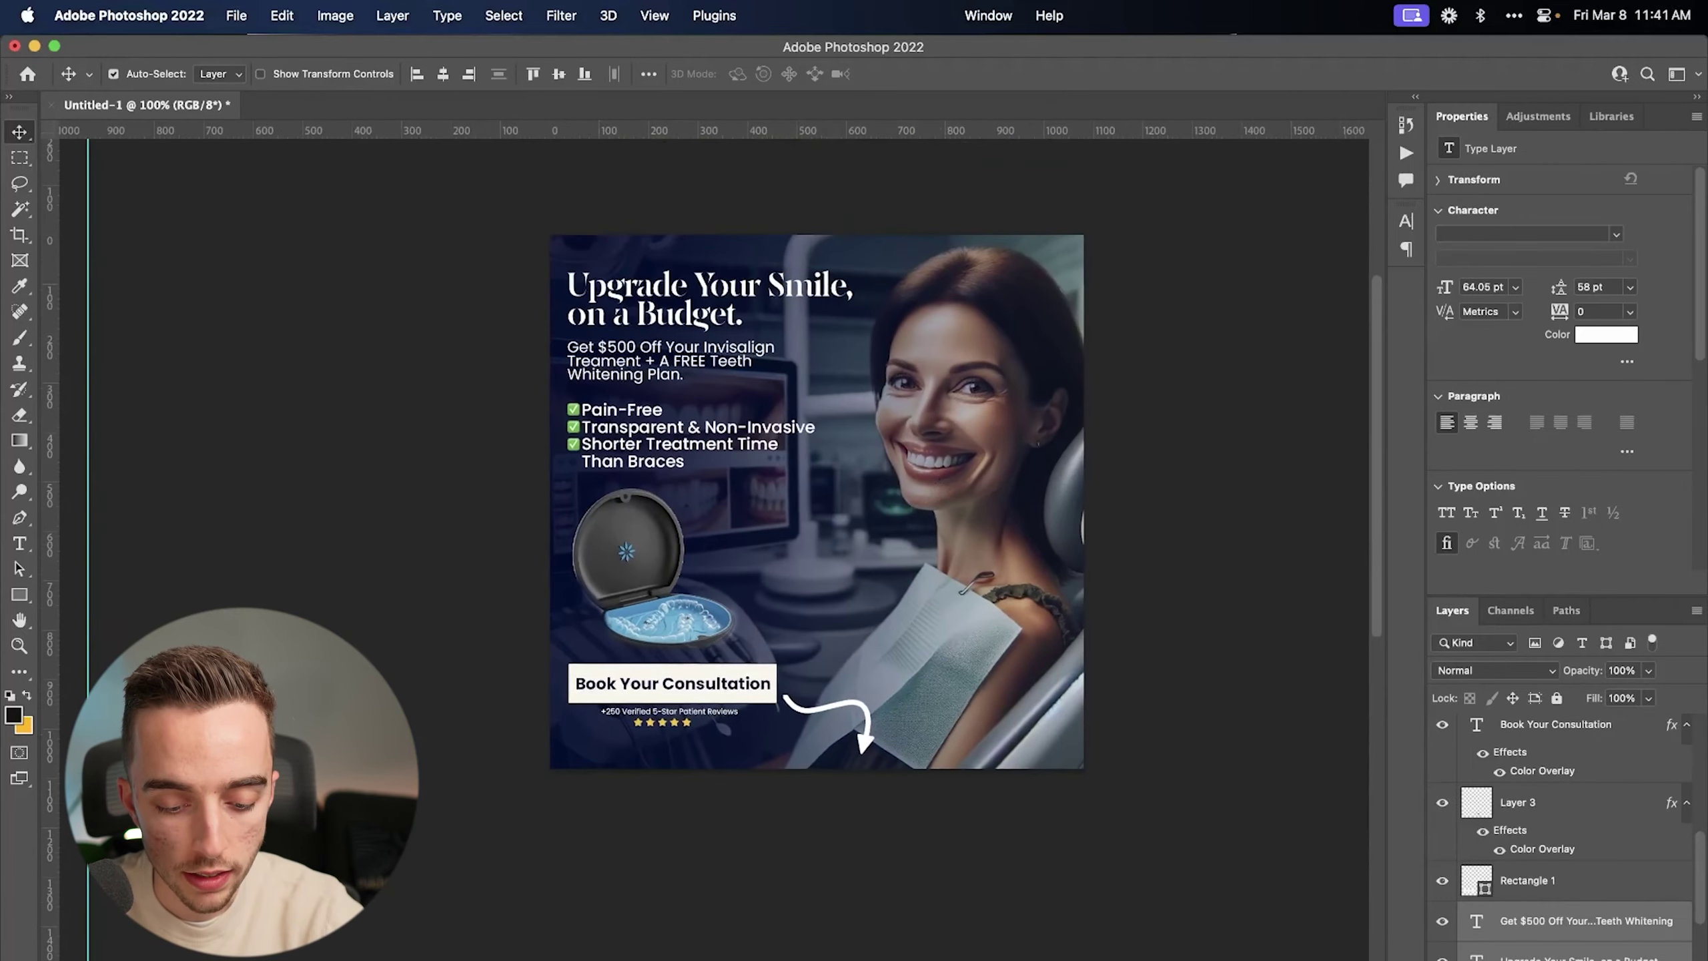
key(super+Tab)
click(1103, 54)
scroll(976, 500, up, 4)
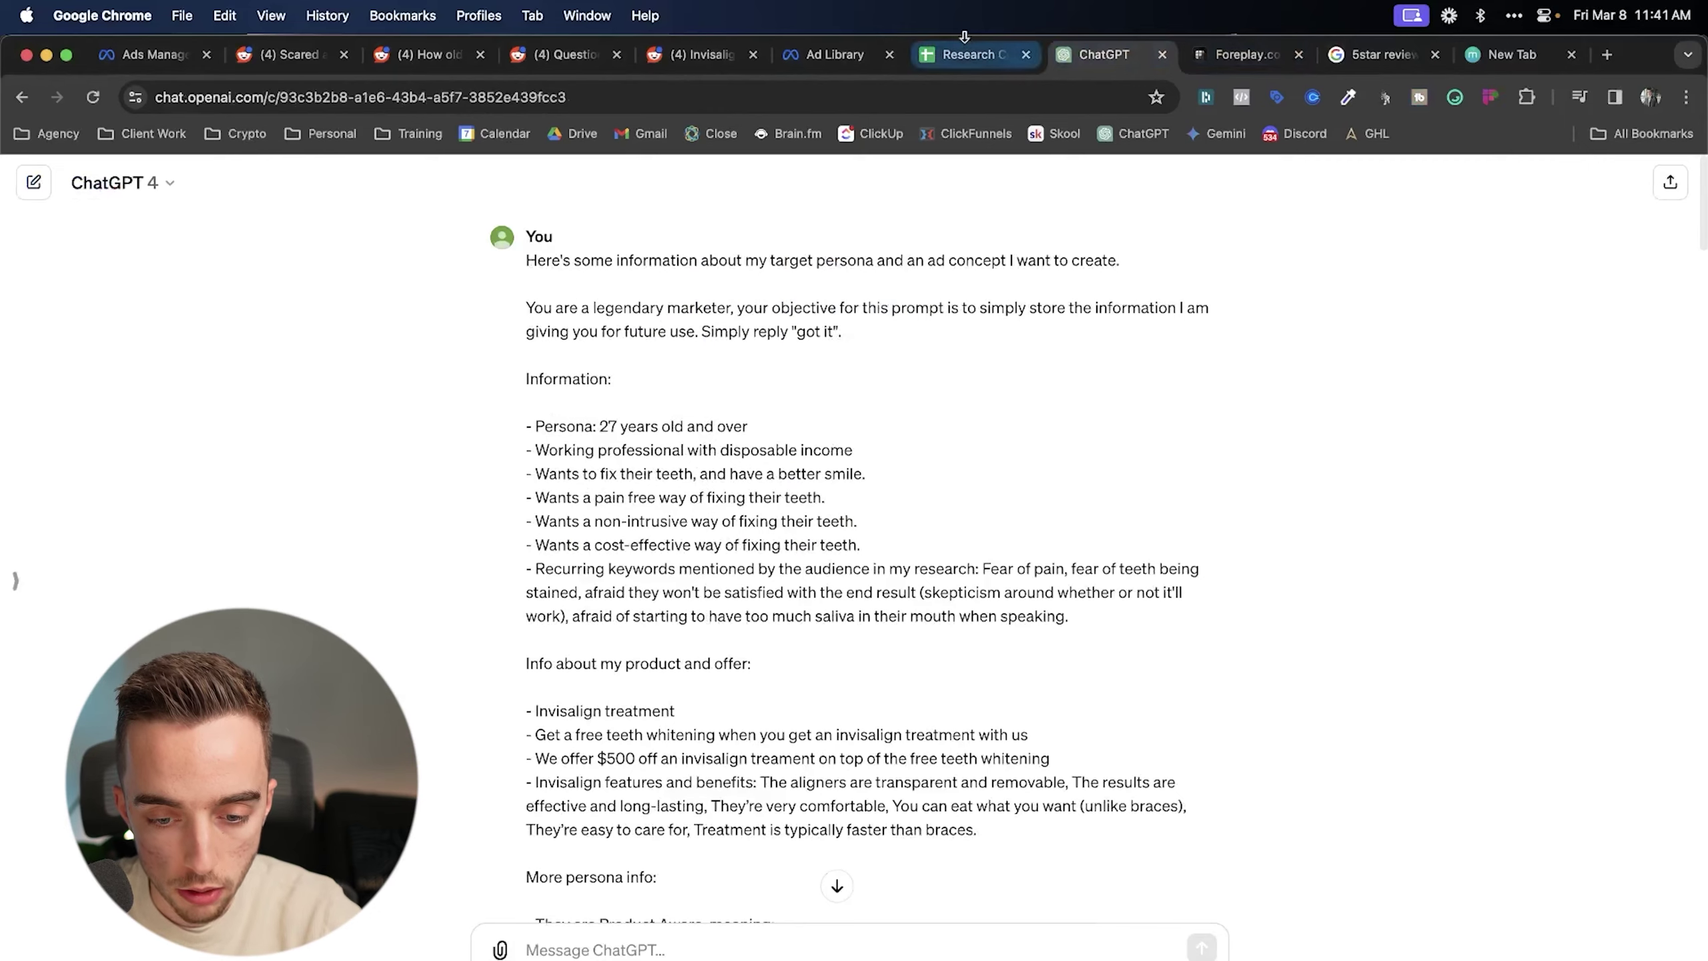
click(965, 51)
click(894, 955)
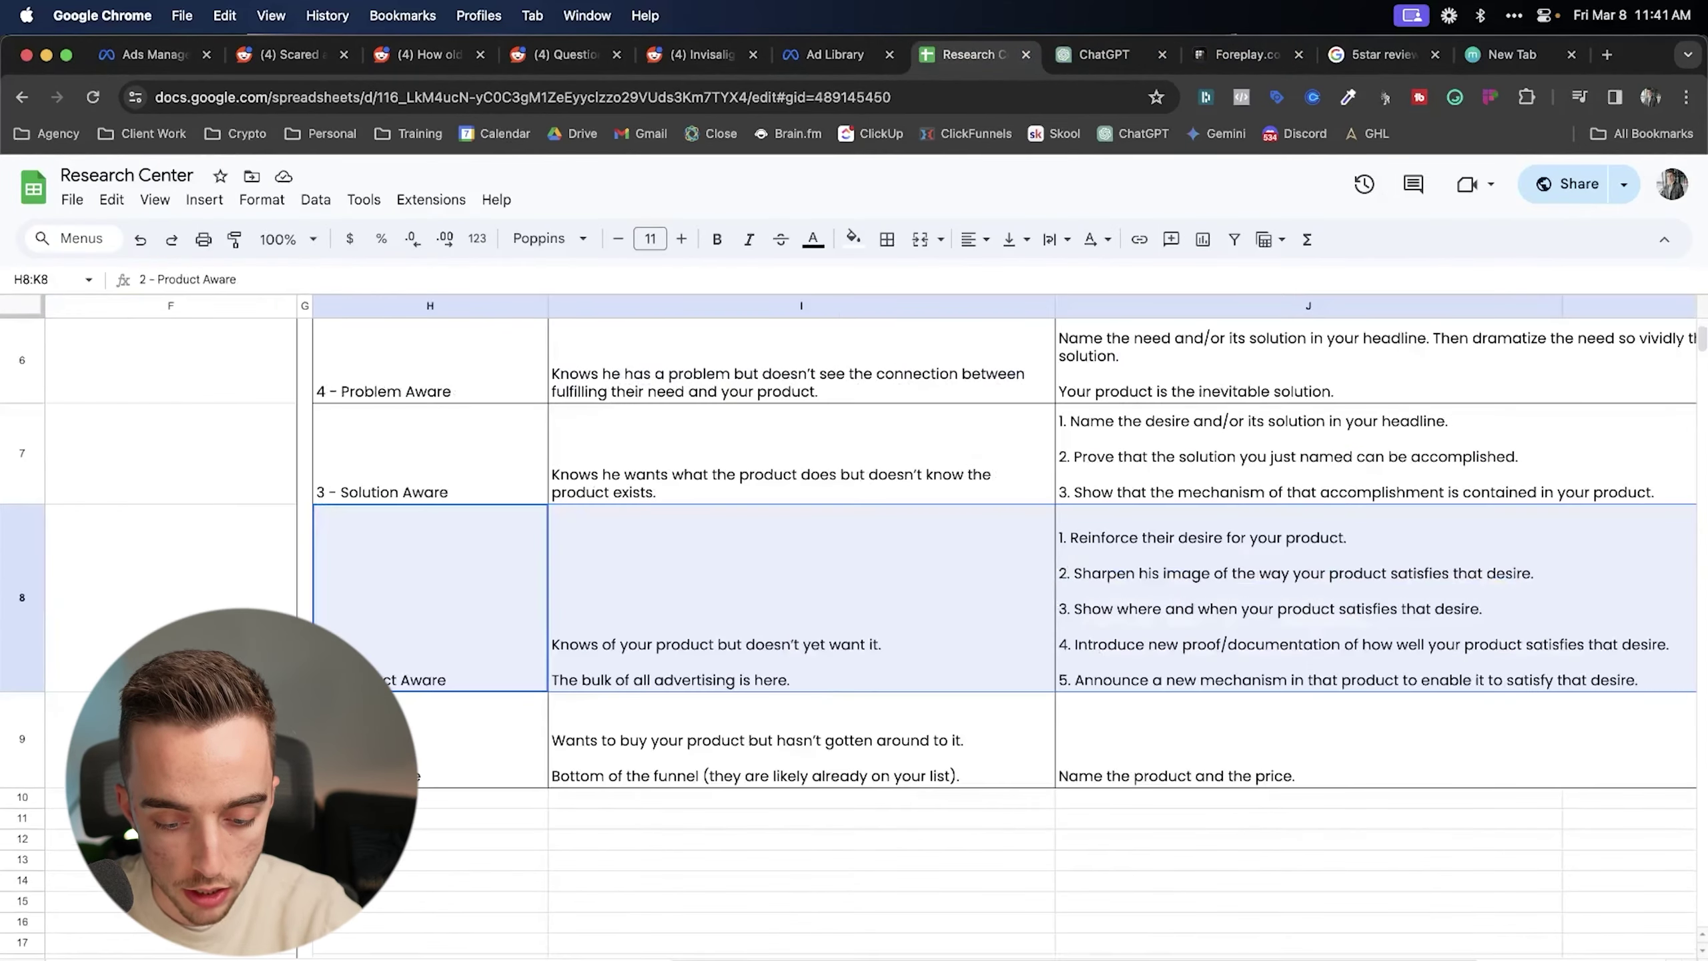
click(1271, 668)
double_click(1316, 642)
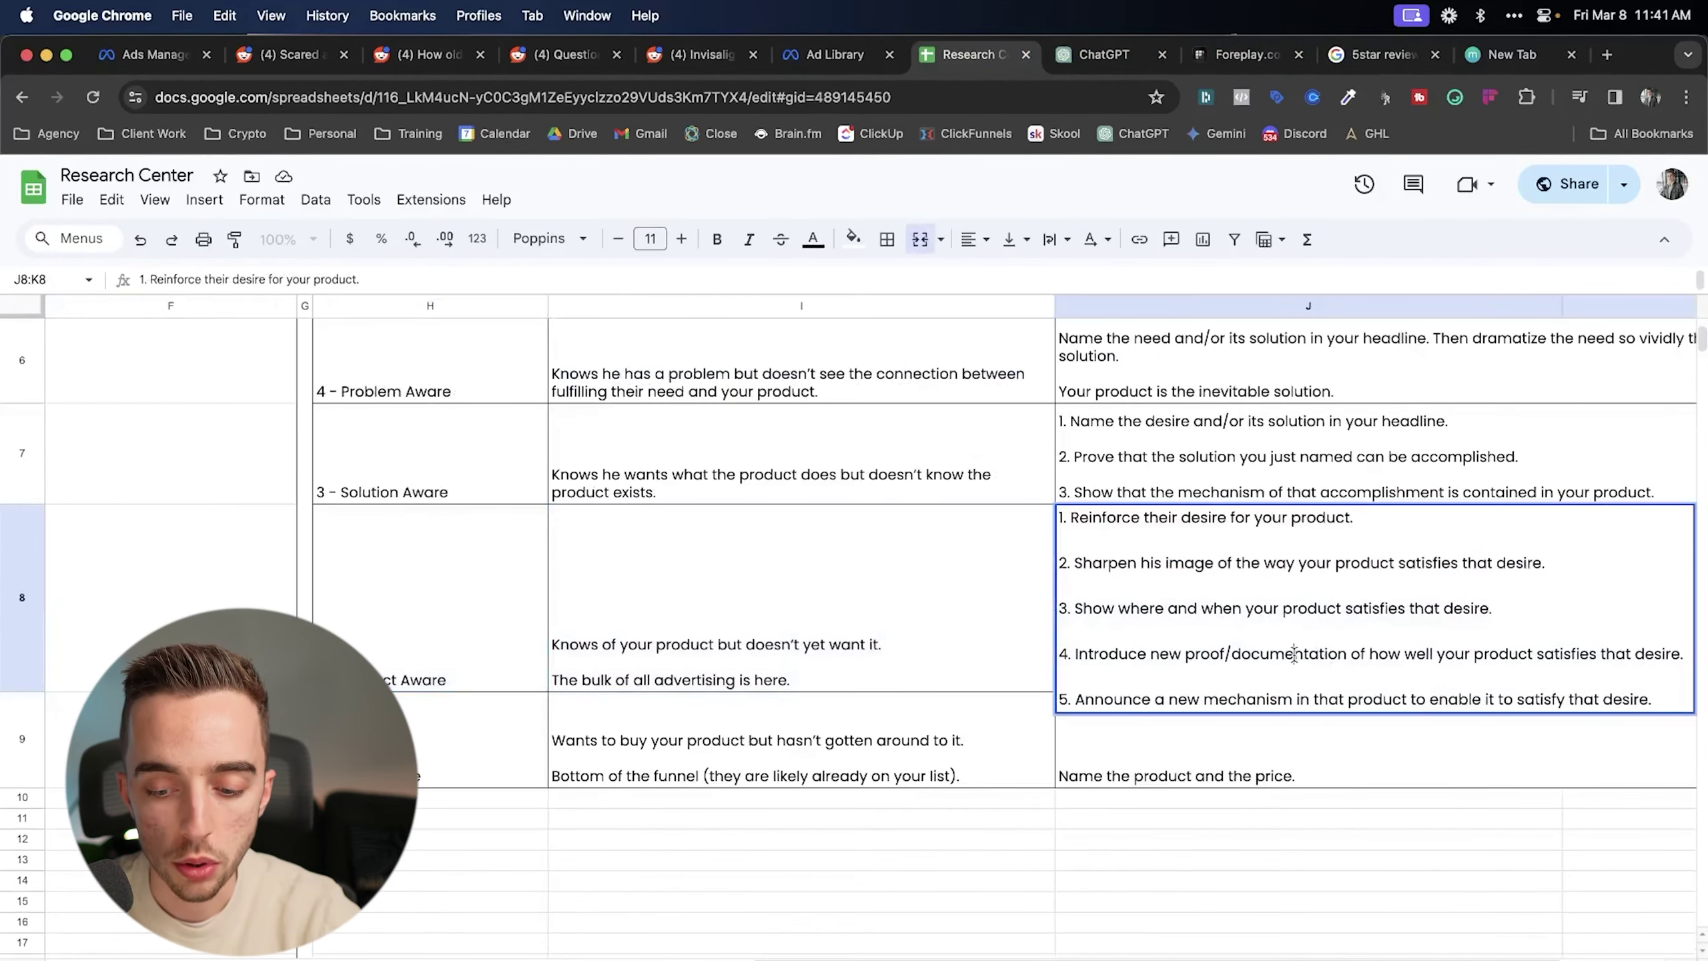
triple_click(1294, 654)
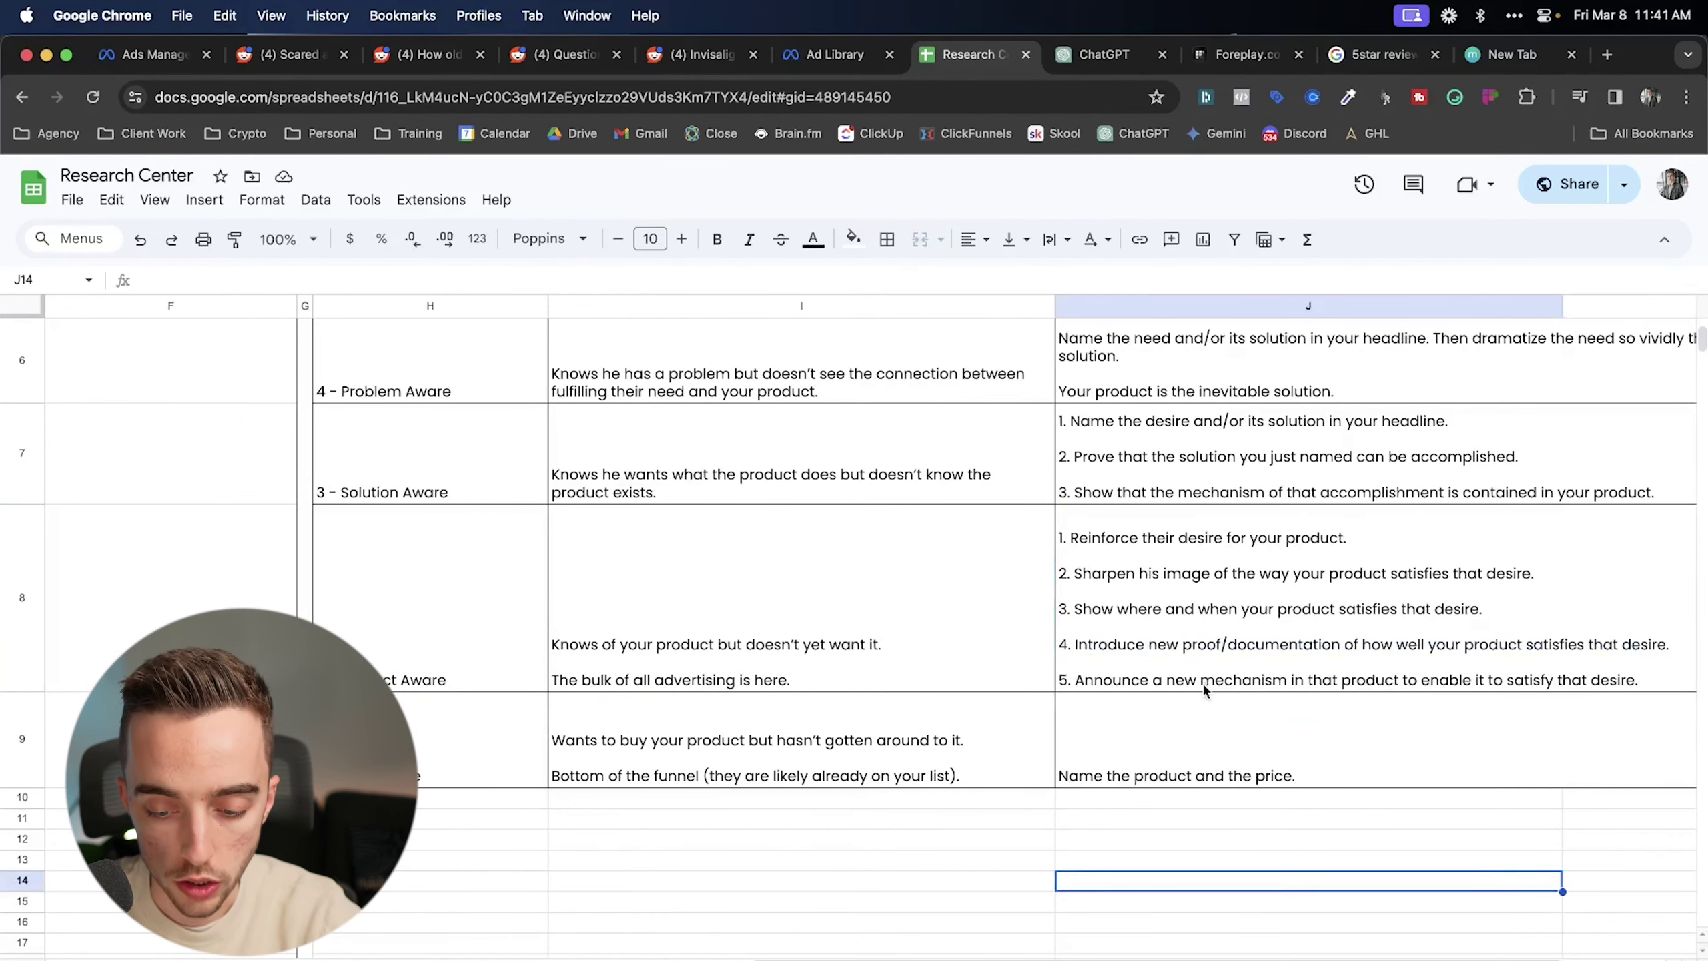
click(1224, 649)
triple_click(1273, 649)
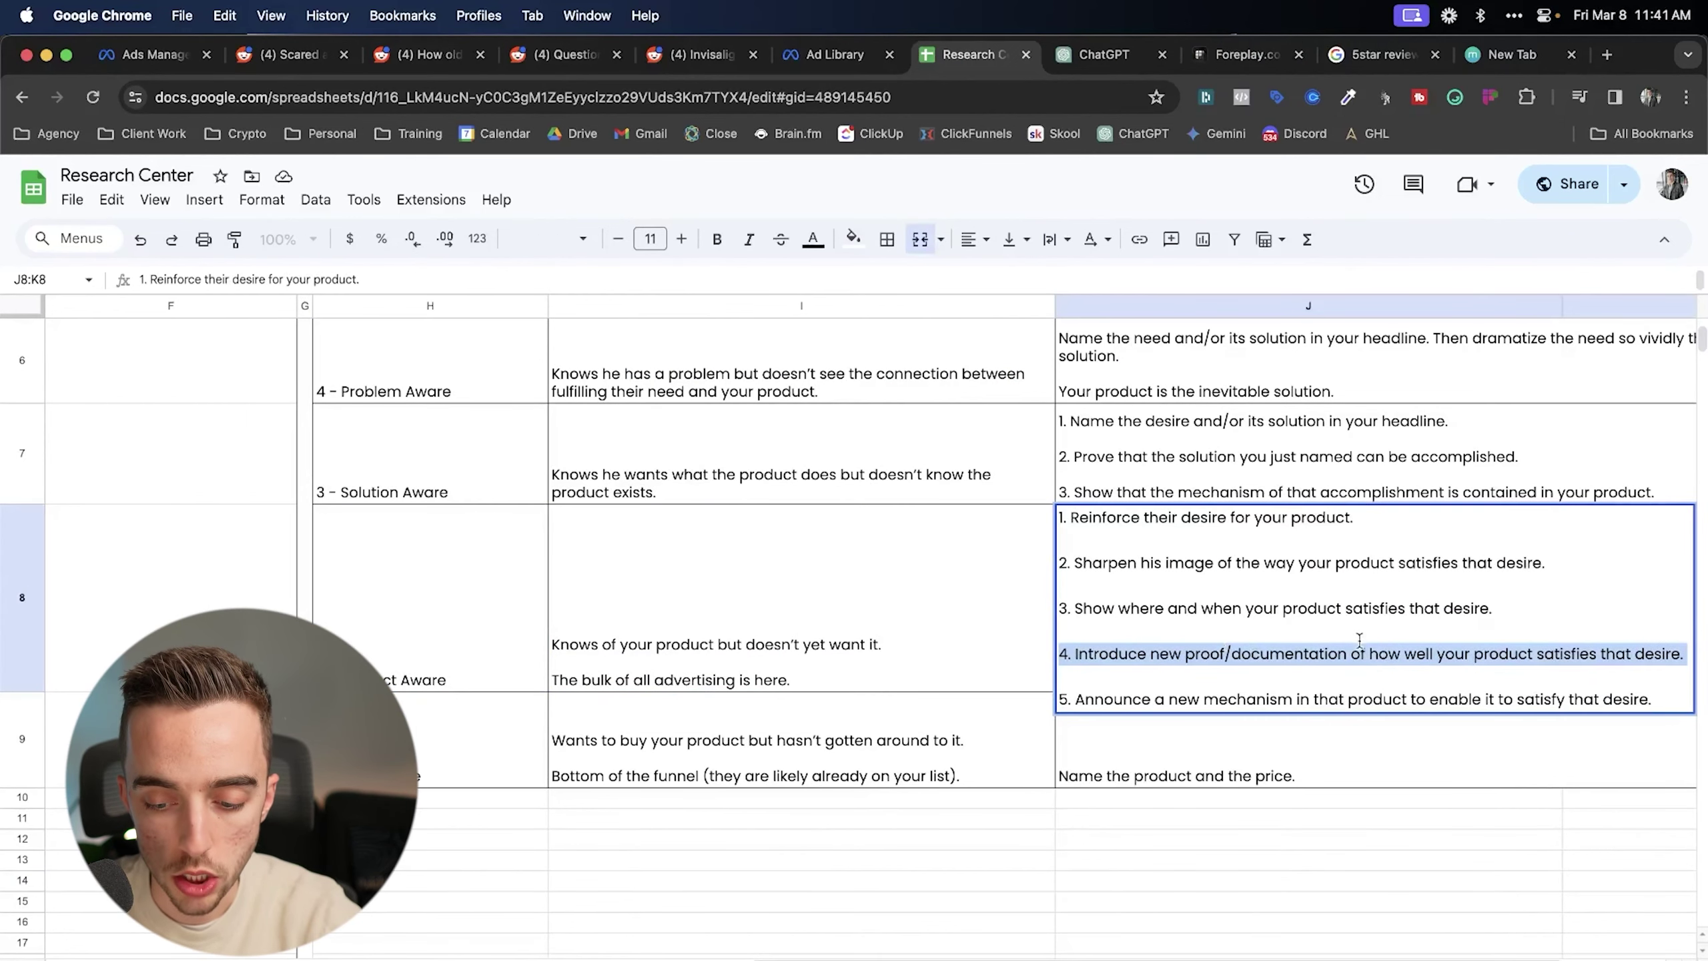
click(858, 901)
click(1184, 636)
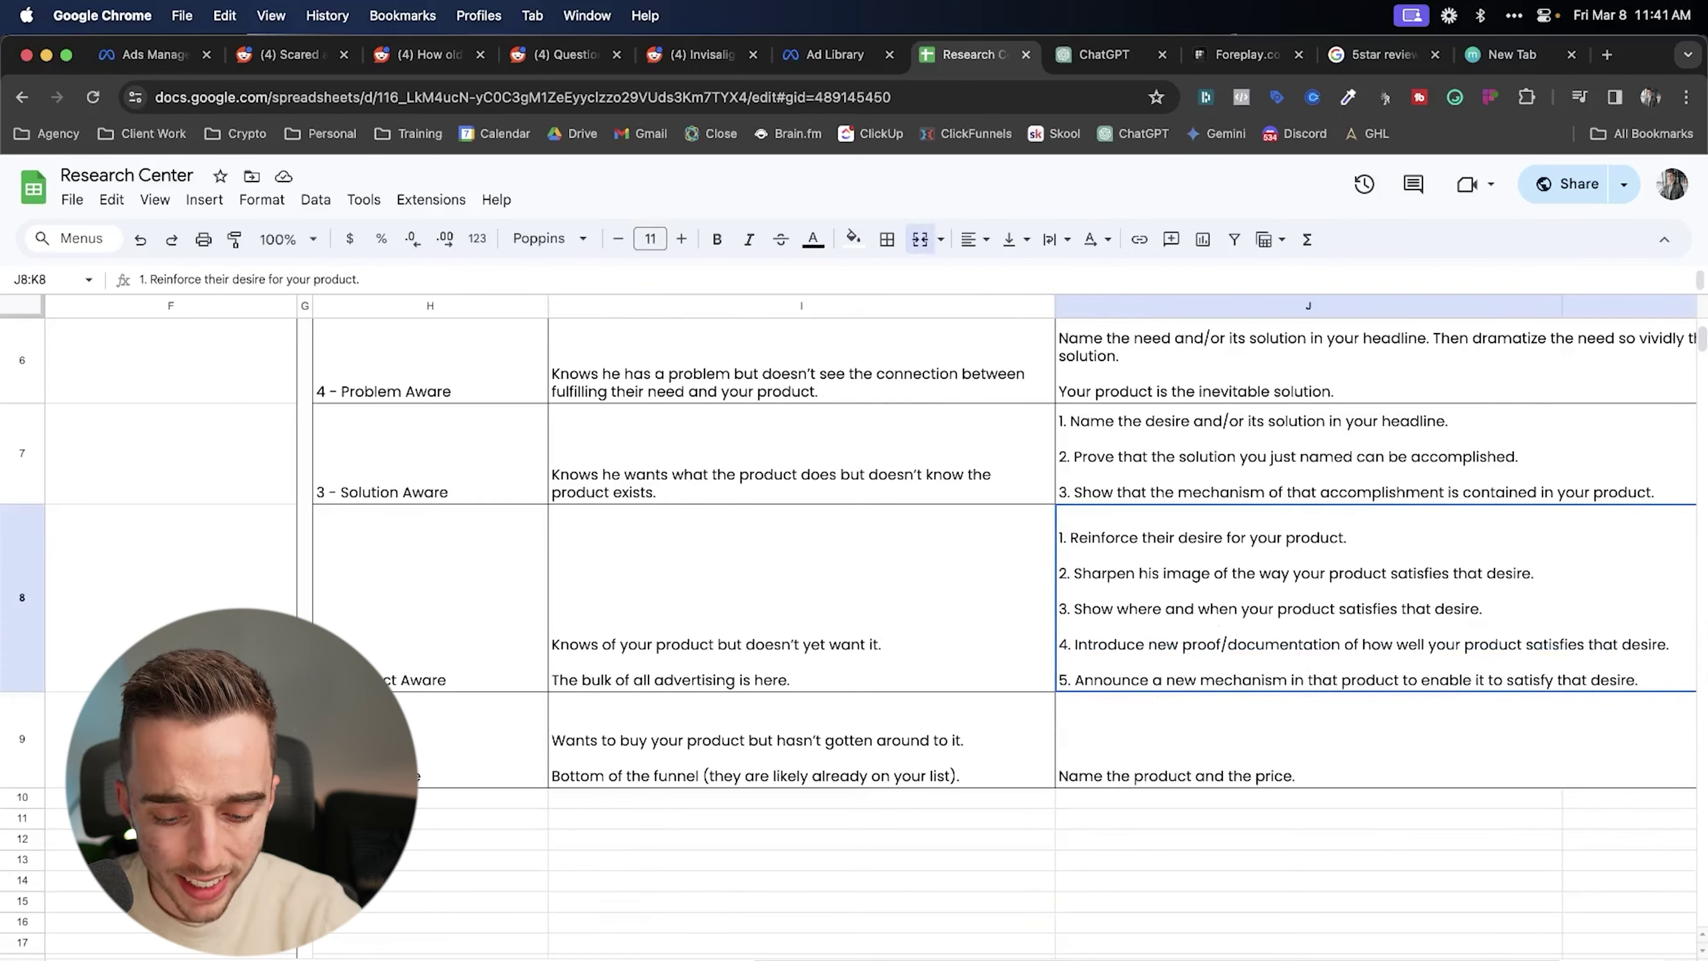
- Return to Photoshop and review the whole ad layout, including the headline, offer text, benefit checklist, aligner case and consultation button
key(super+Tab)
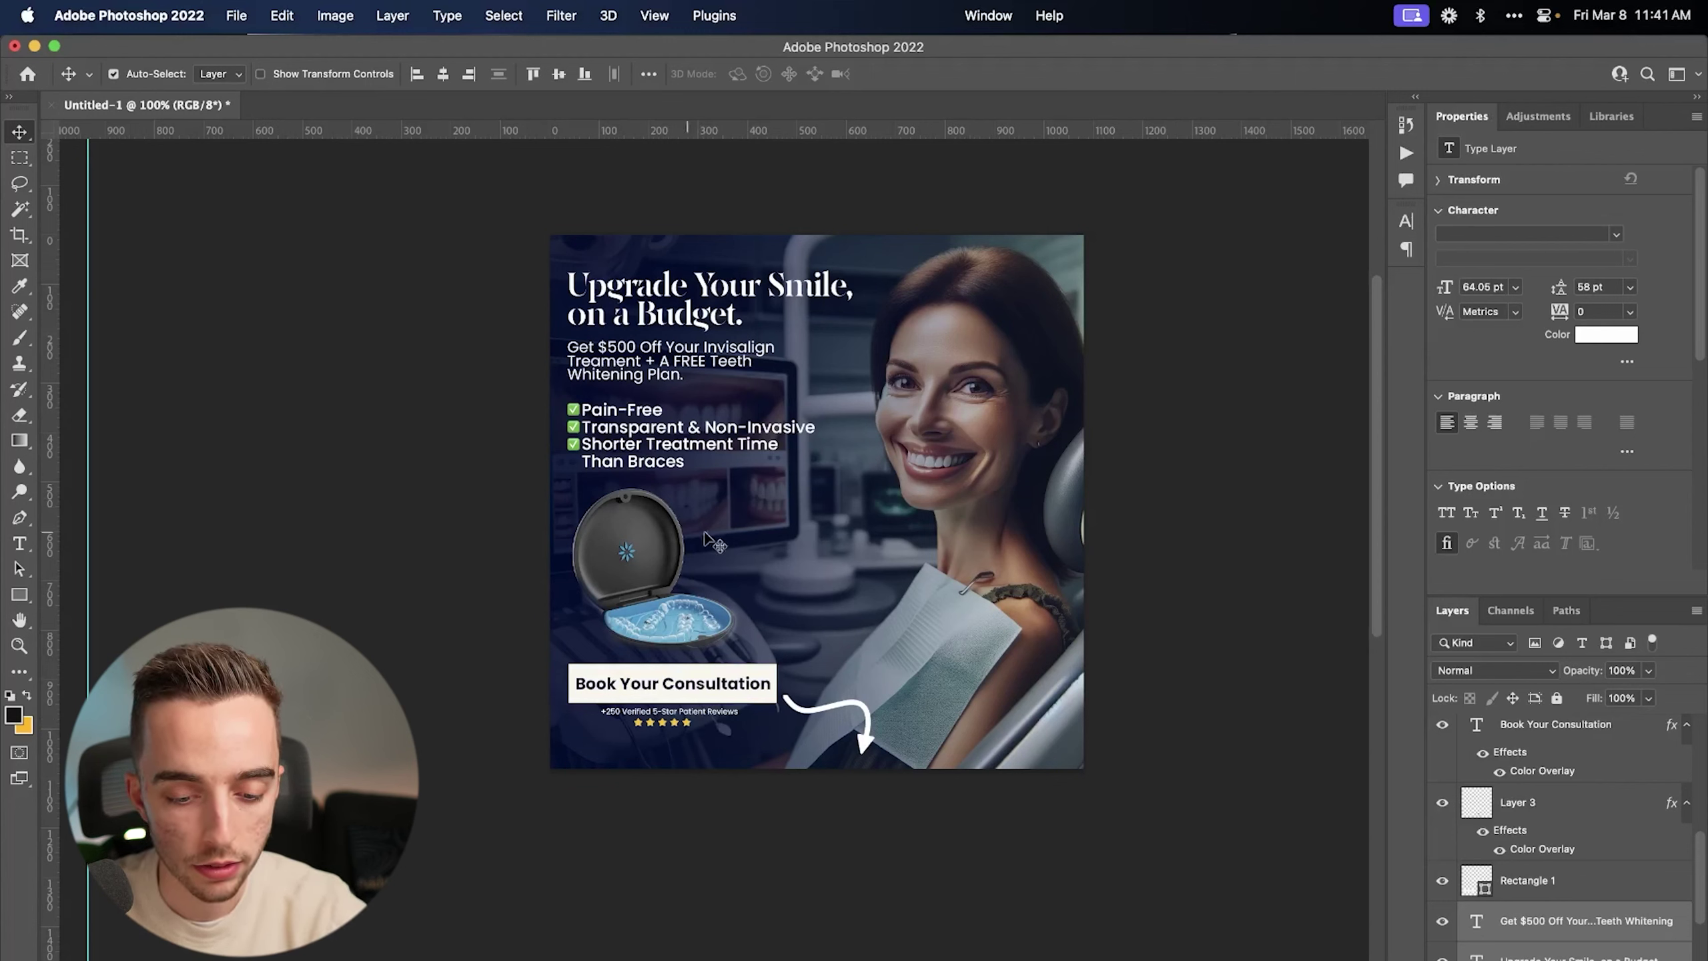
key(super)
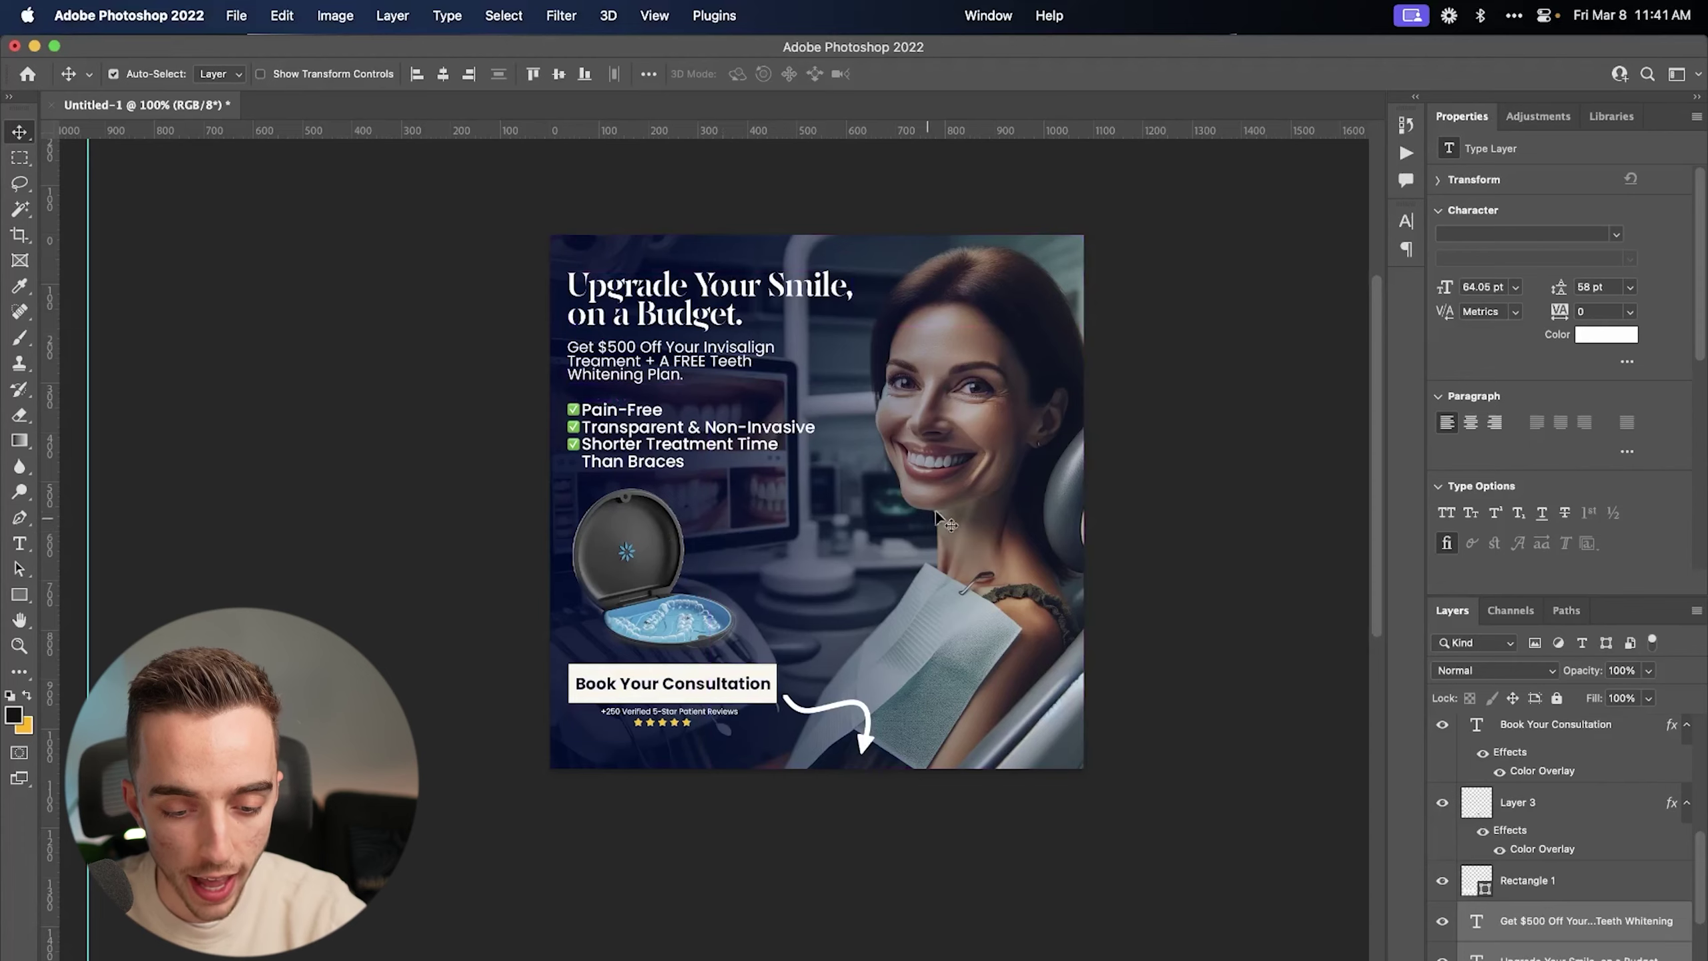
scroll(773, 445, up, 1)
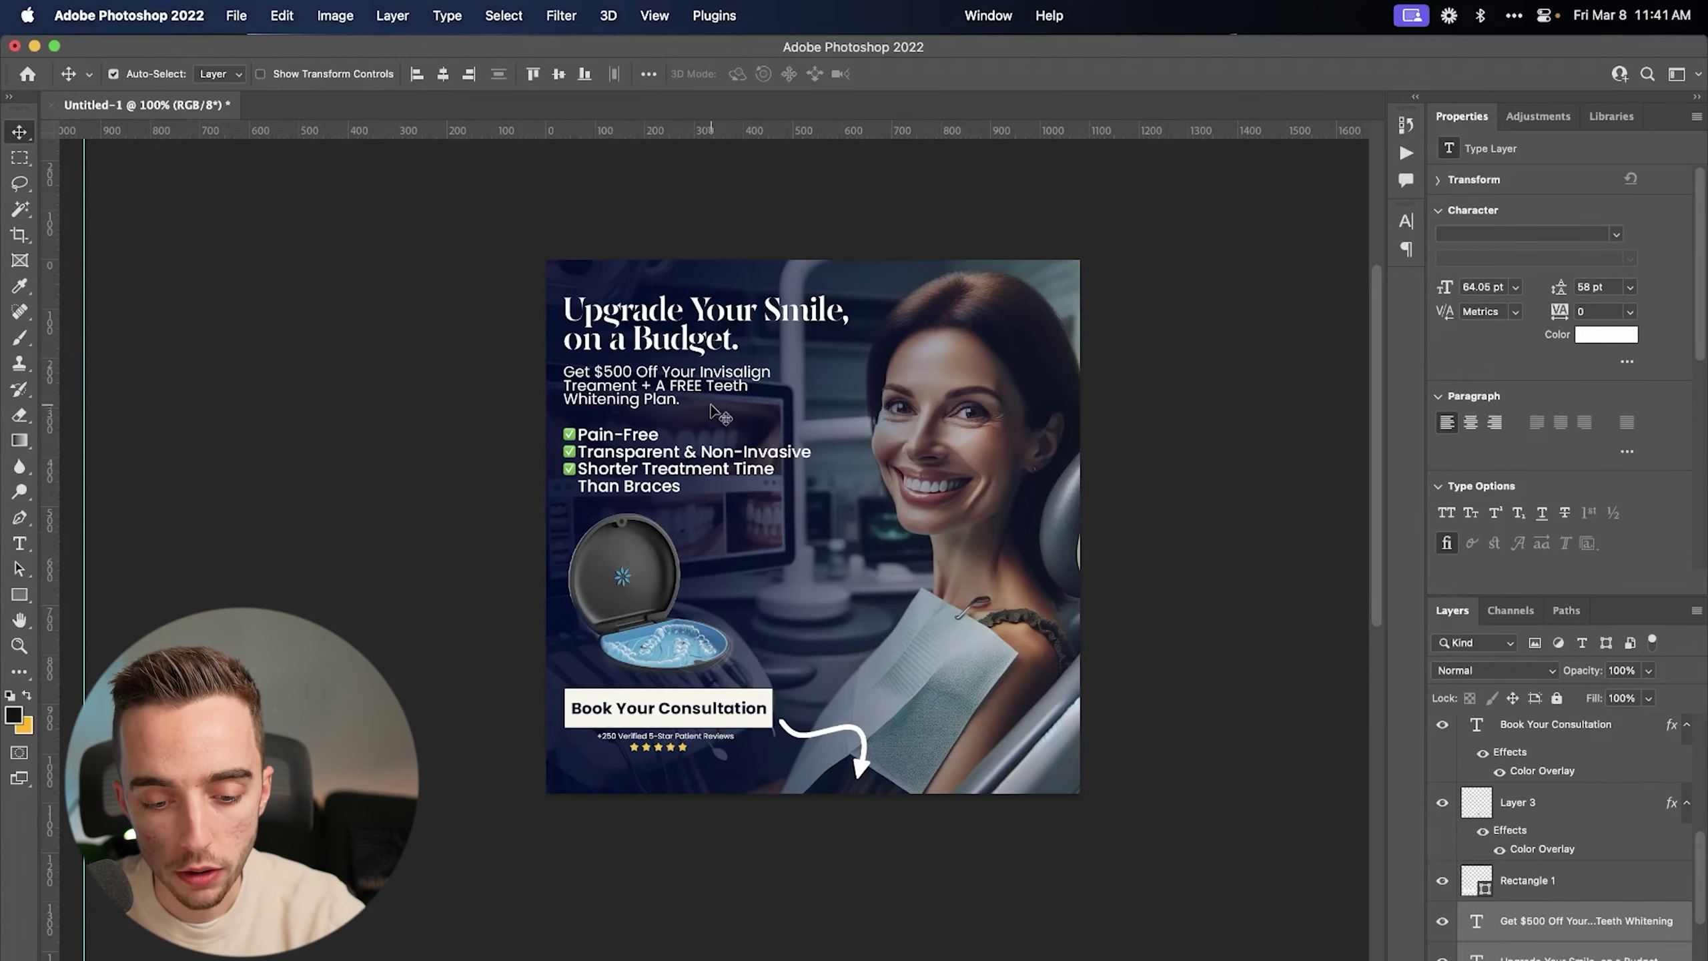
scroll(723, 417, left, 2)
scroll(723, 417, up, 1)
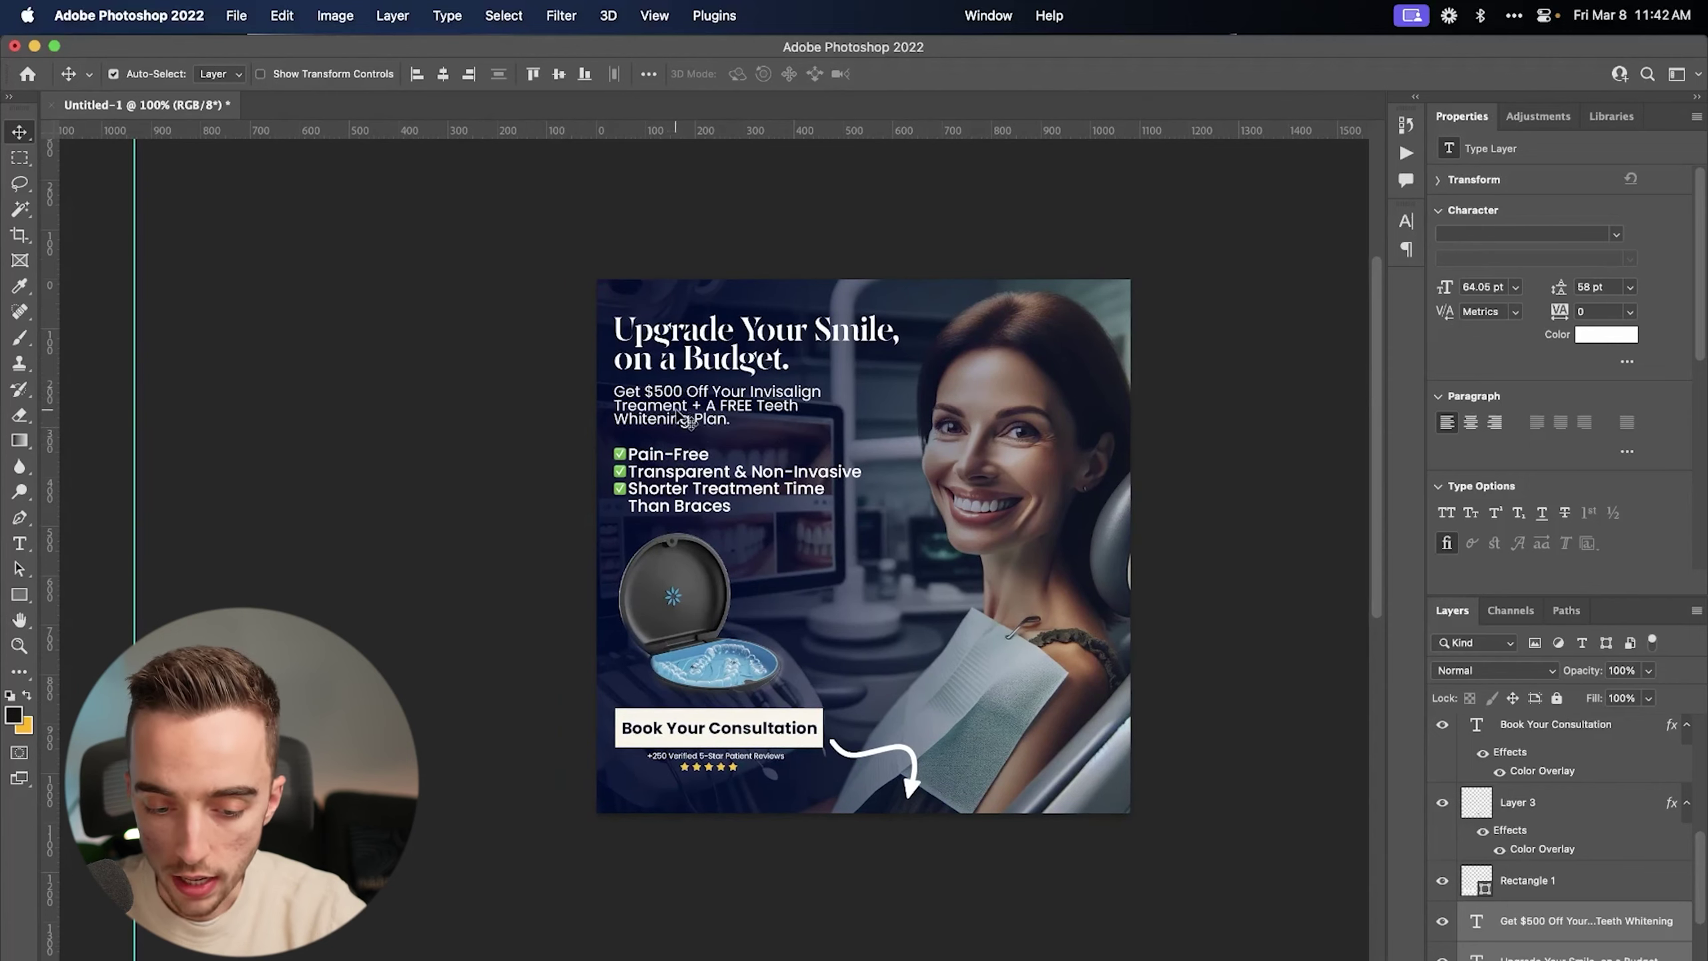
scroll(864, 451, right, 4)
scroll(864, 451, down, 1)
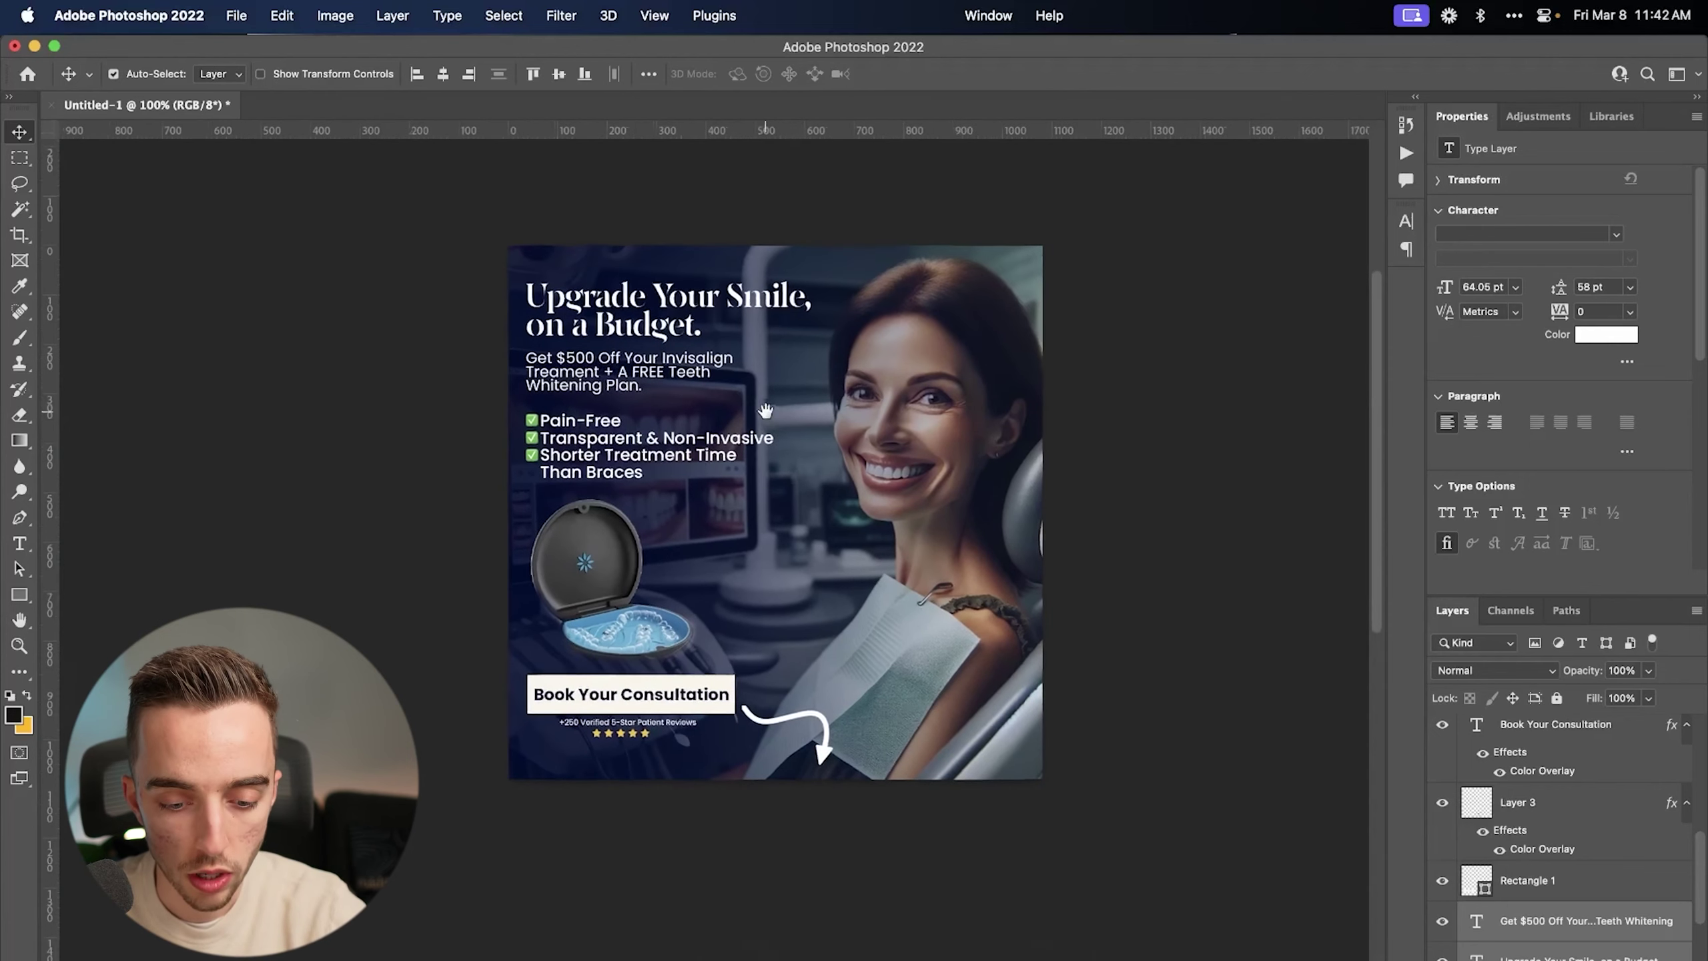
drag(730, 471, 771, 503)
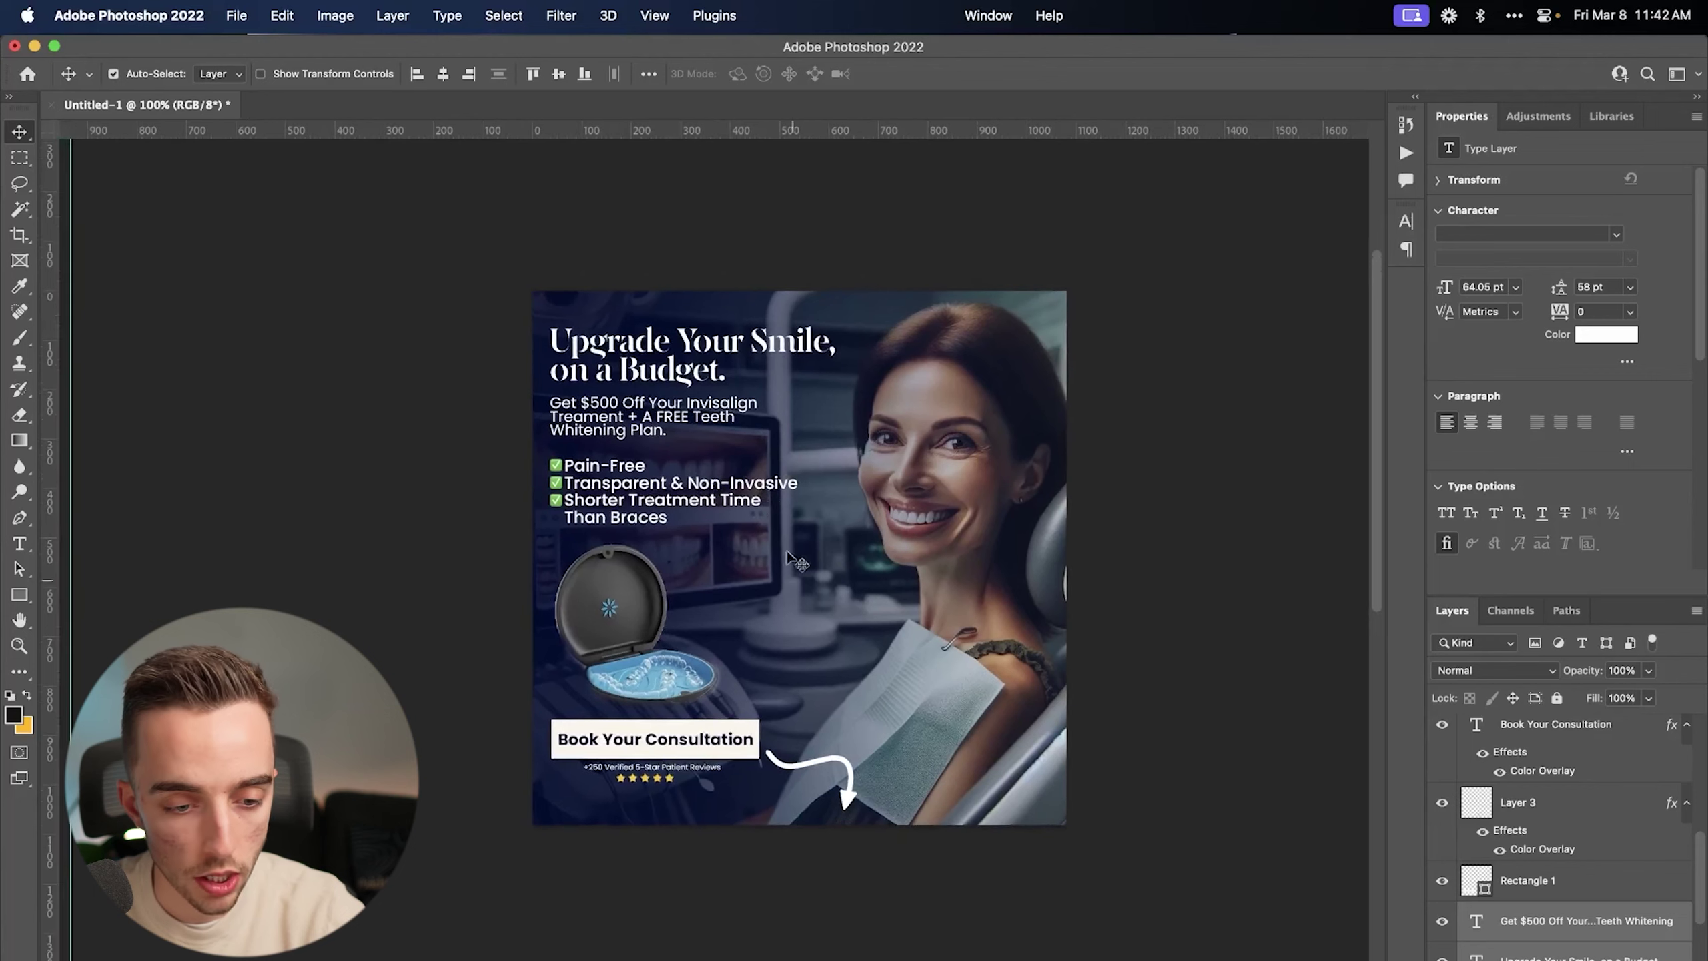
- Export the ad for web as a 1080 x 1080 JPEG at quality 100, saved as Untitled-1.jpg in Downloads
click(236, 16)
mouse_move(275, 314)
click(559, 403)
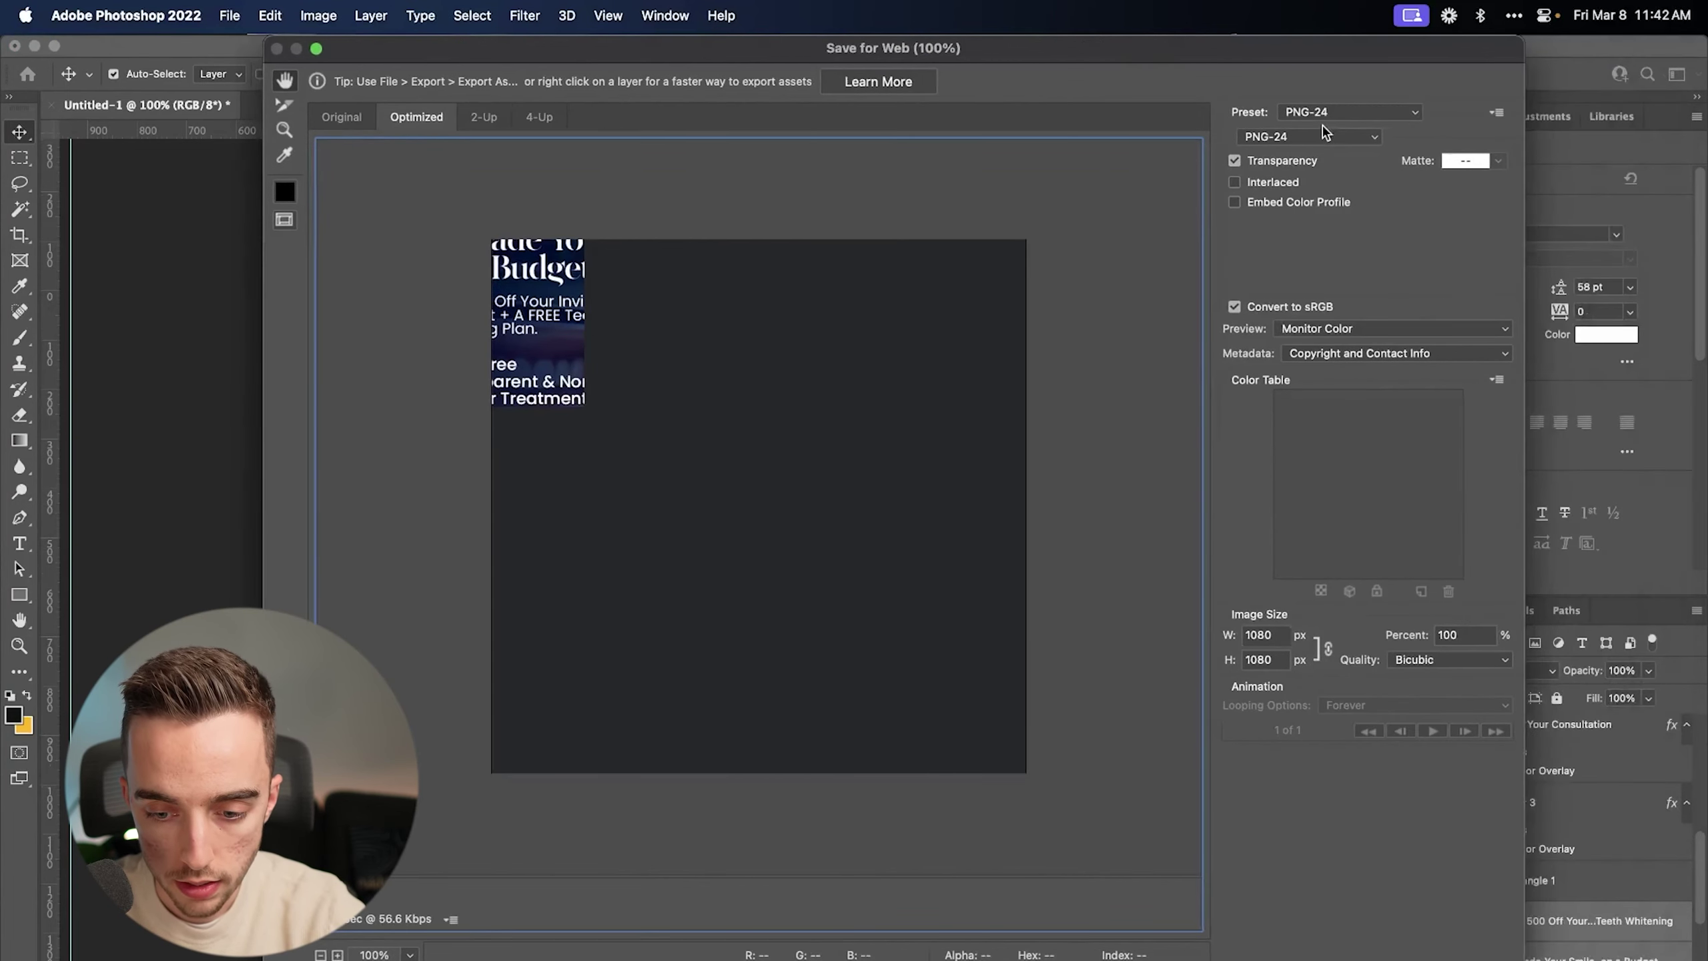
click(1323, 112)
click(1312, 188)
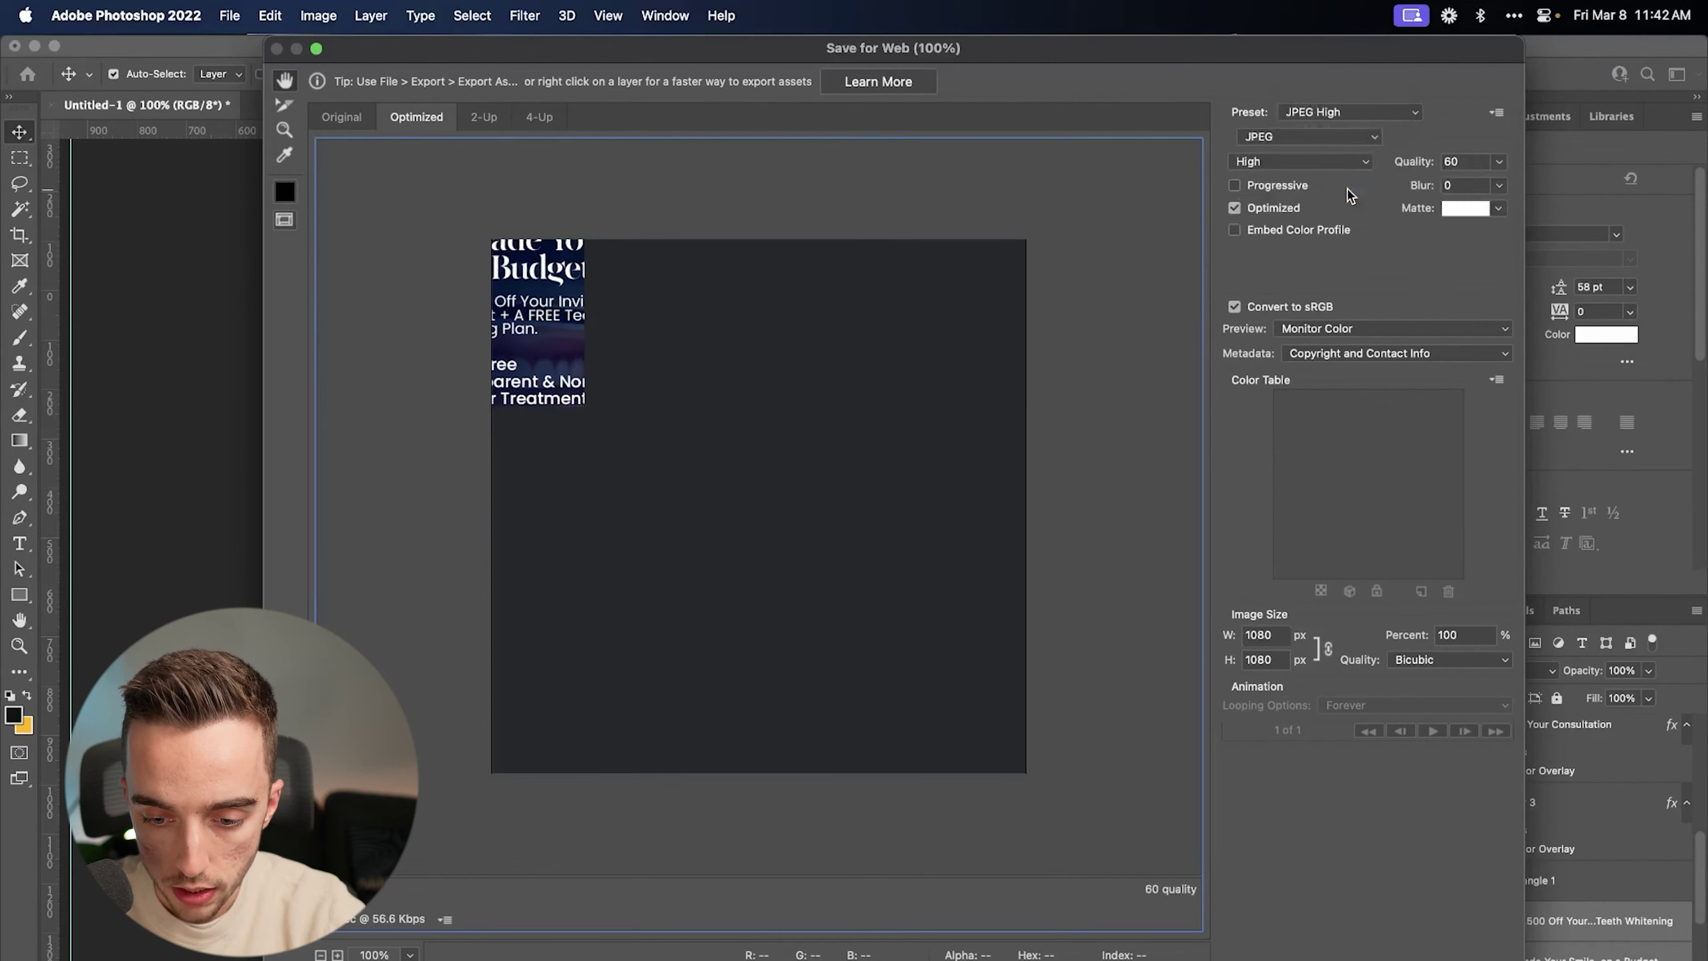
click(1500, 163)
drag(1490, 192, 1510, 188)
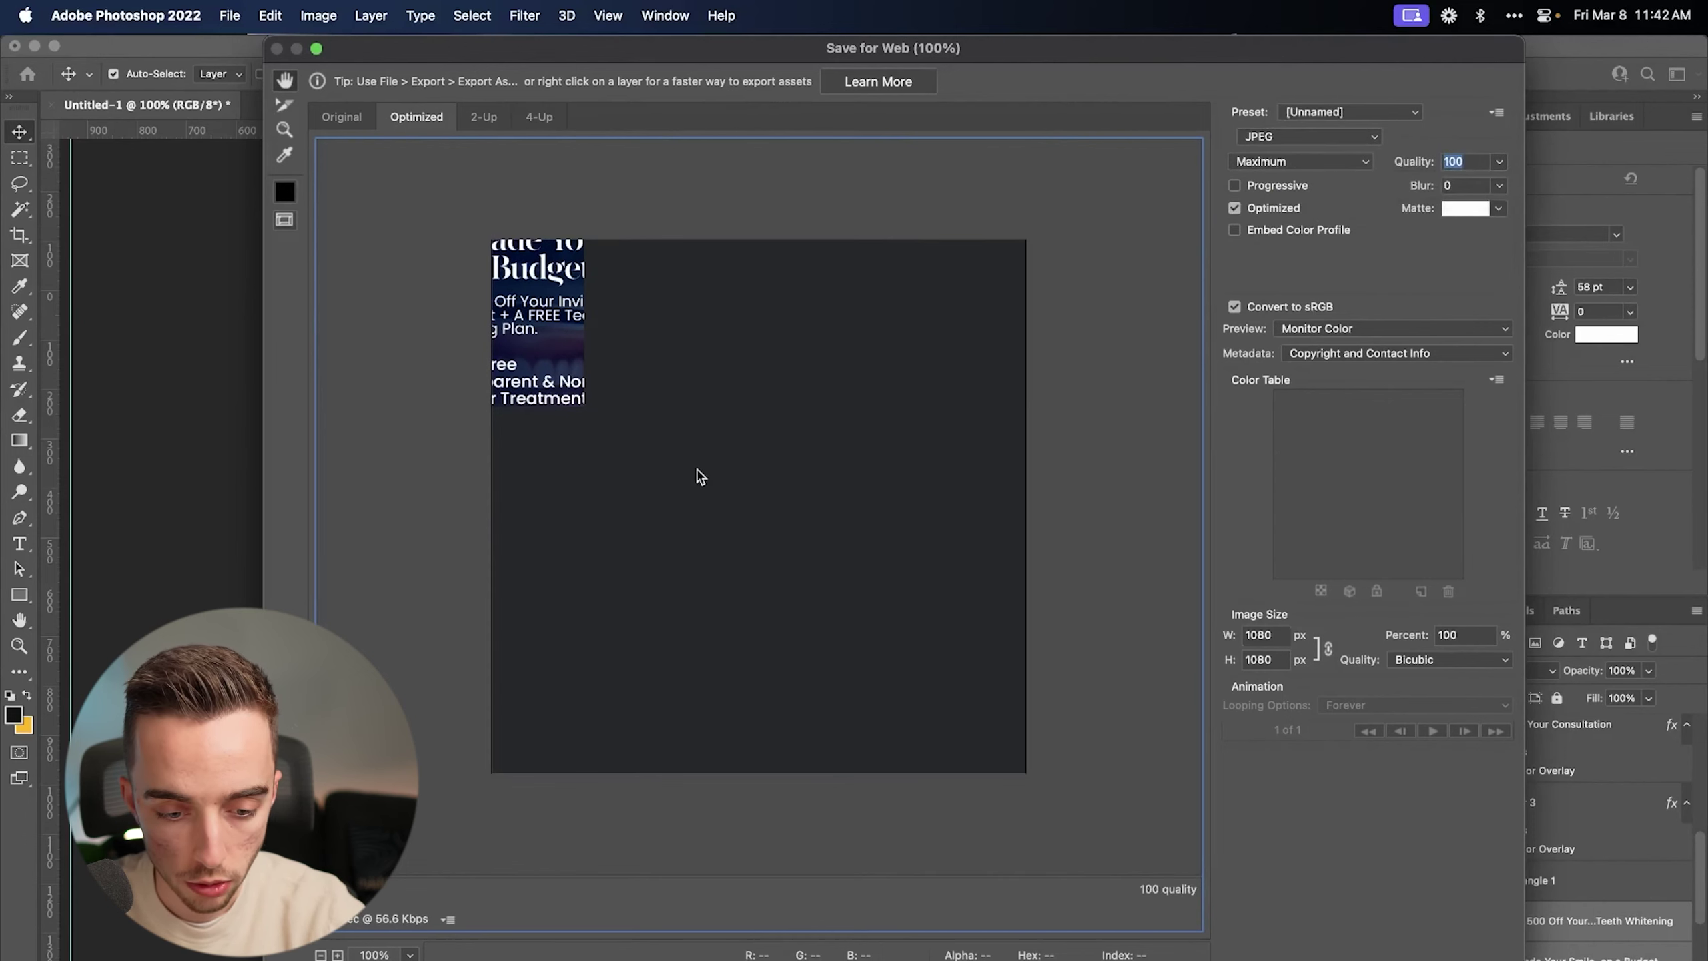
key(Return)
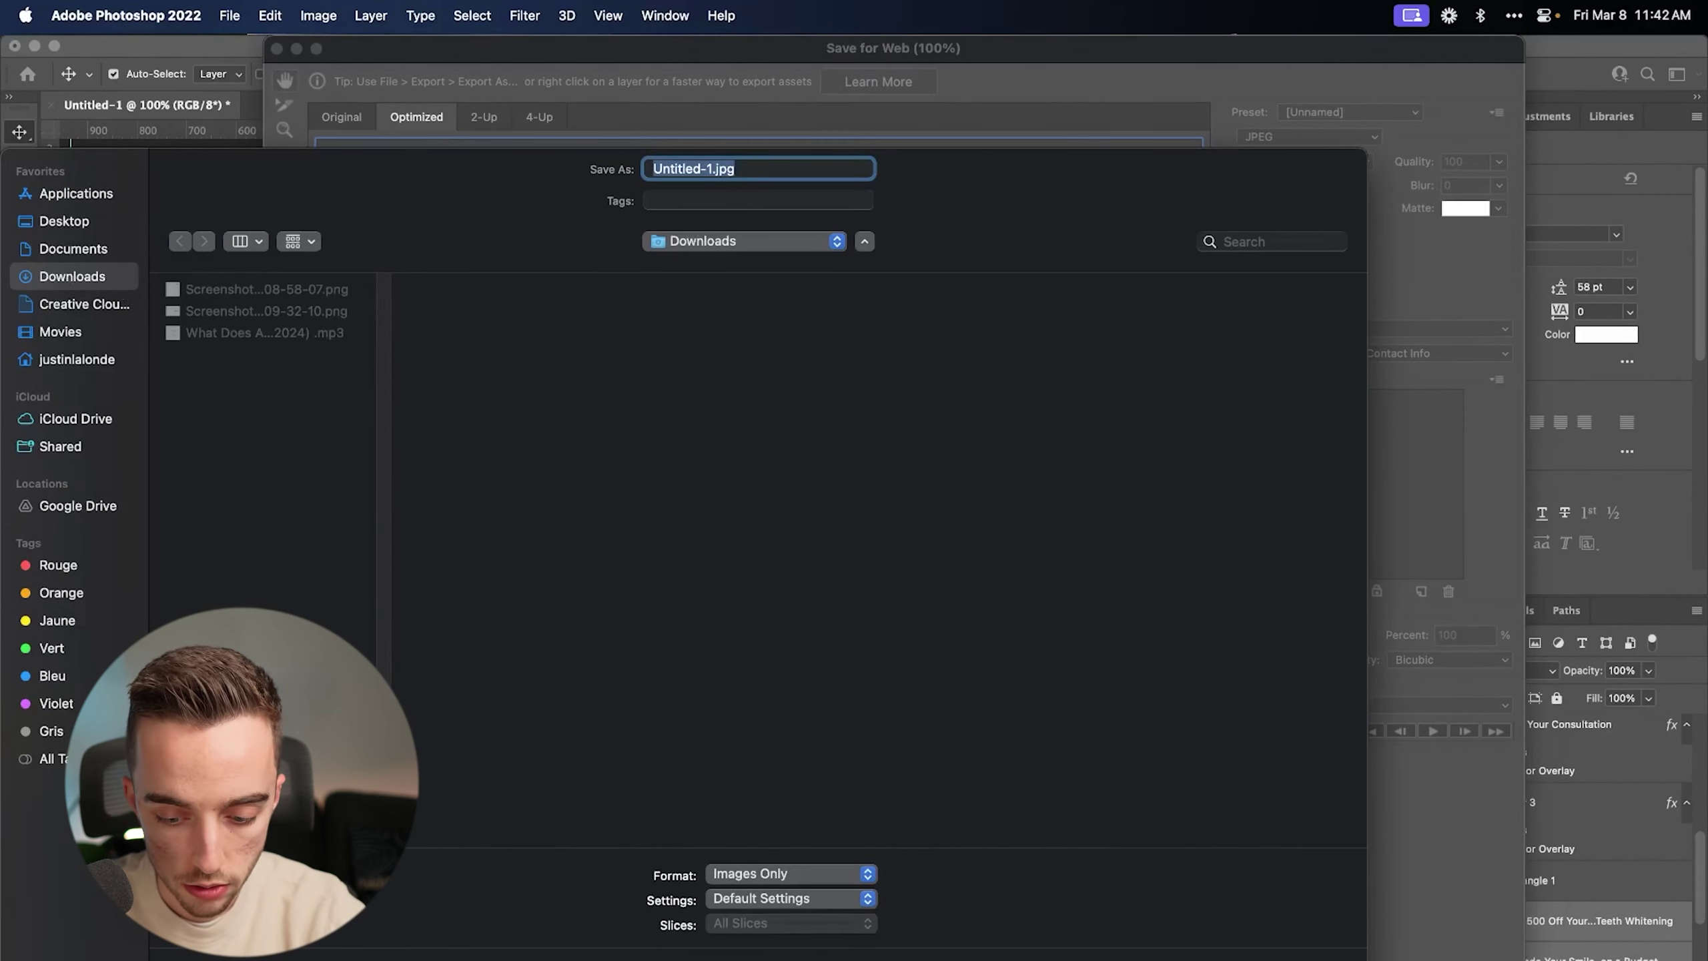
key(Return)
- Preview the exported Untitled-1.jpg from the Downloads folder in Finder, and close the preview
click(1149, 952)
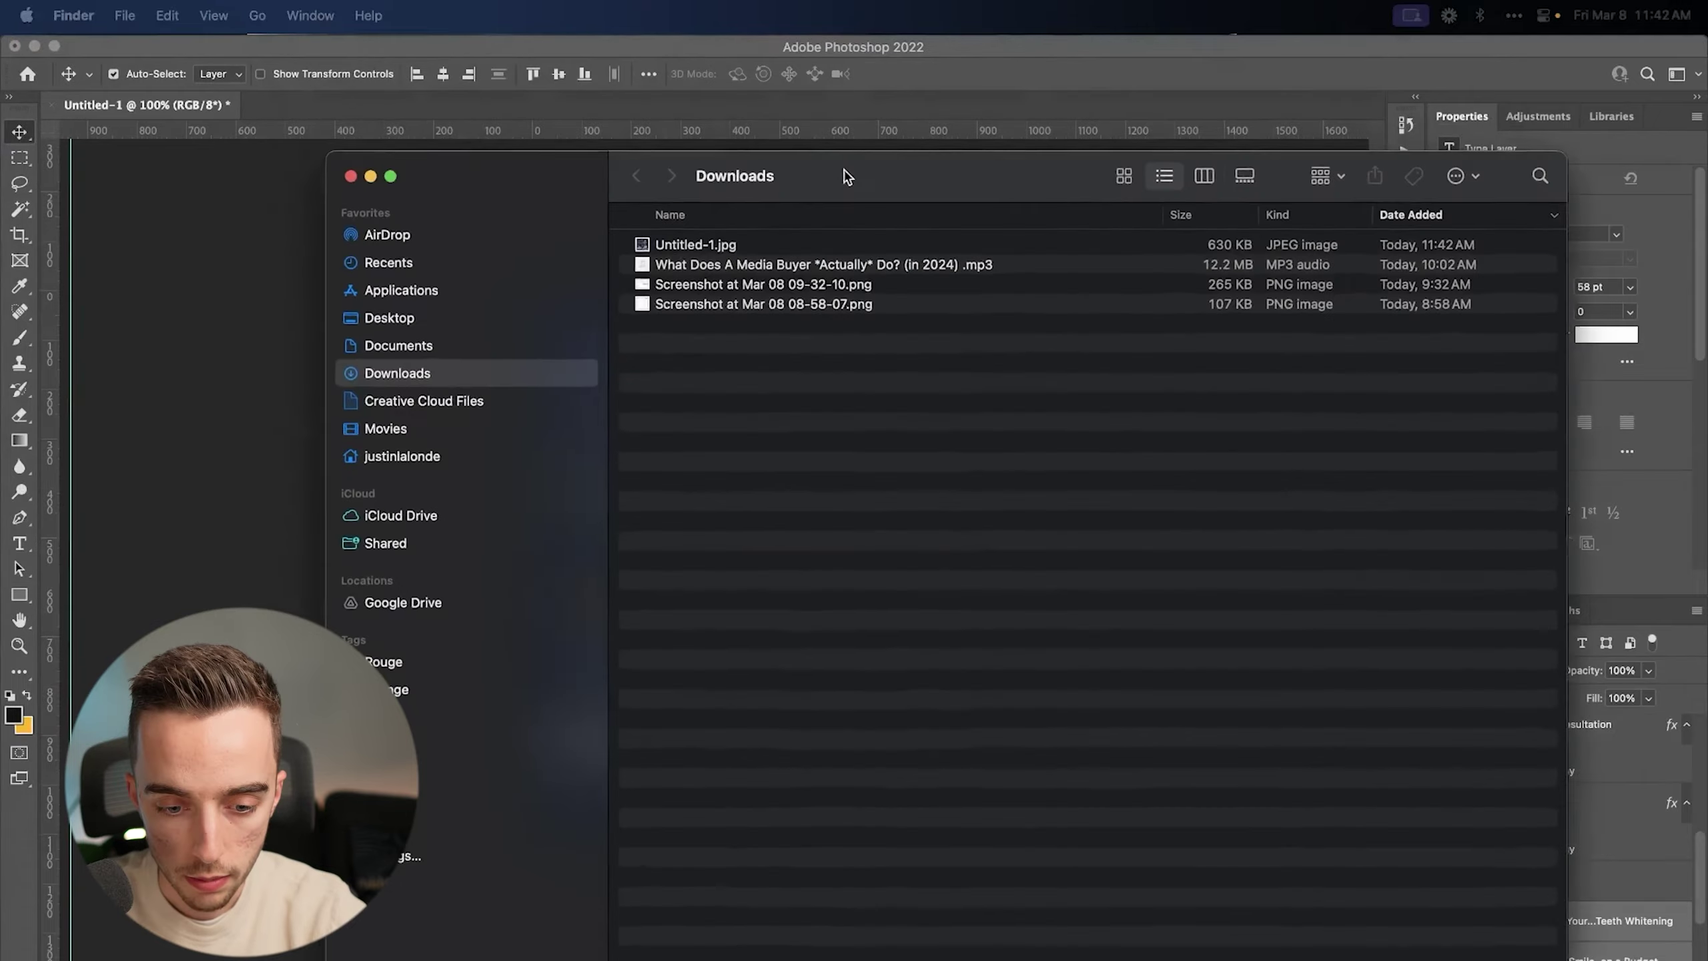
click(740, 243)
key(space)
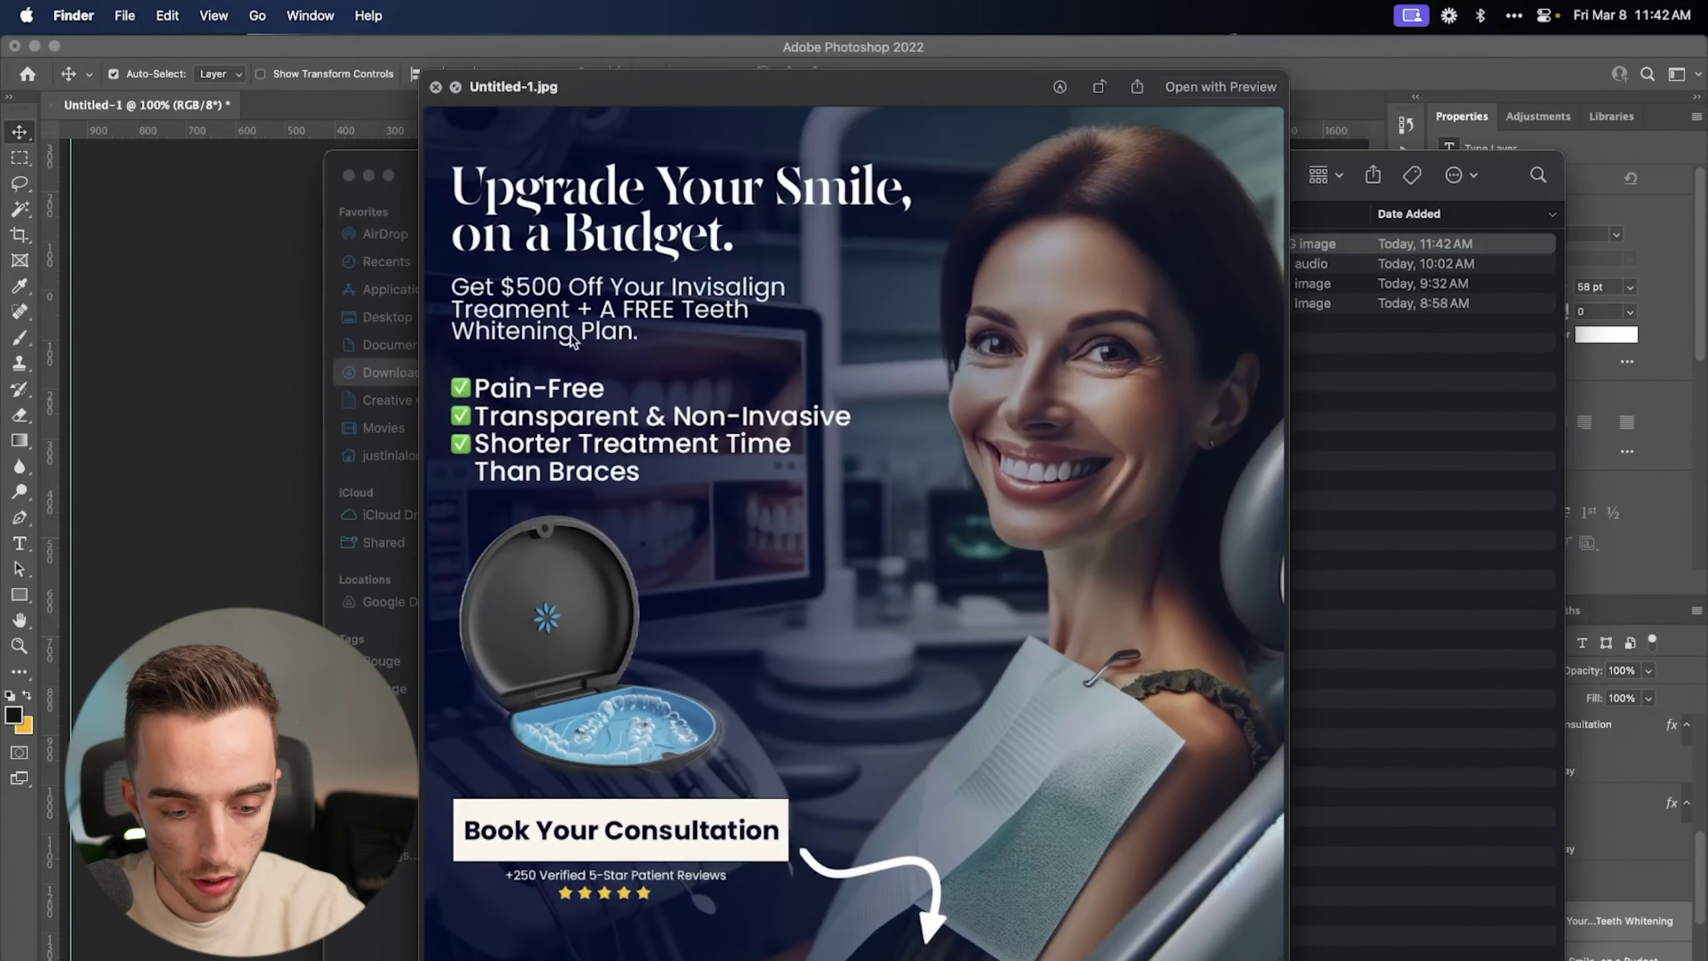
key(space)
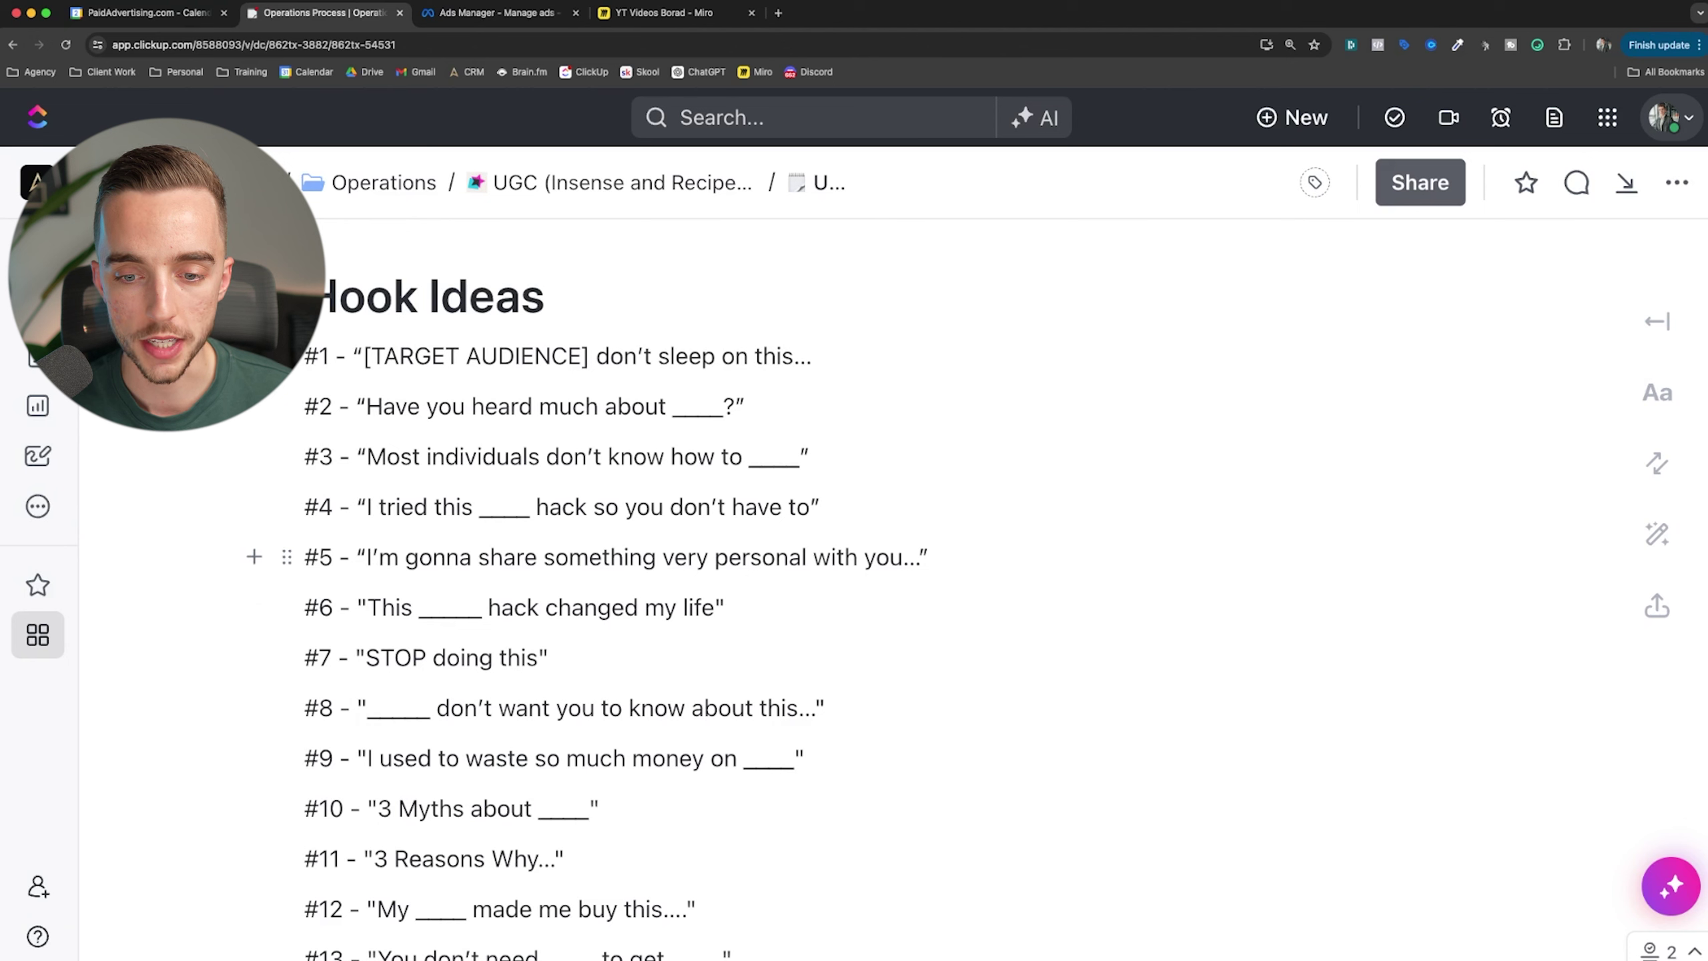
- Read the first part of the Hook Ideas list in ClickUp, focusing on the fill-in blanks in hooks #8 and #13
scroll(605, 539, down, 1)
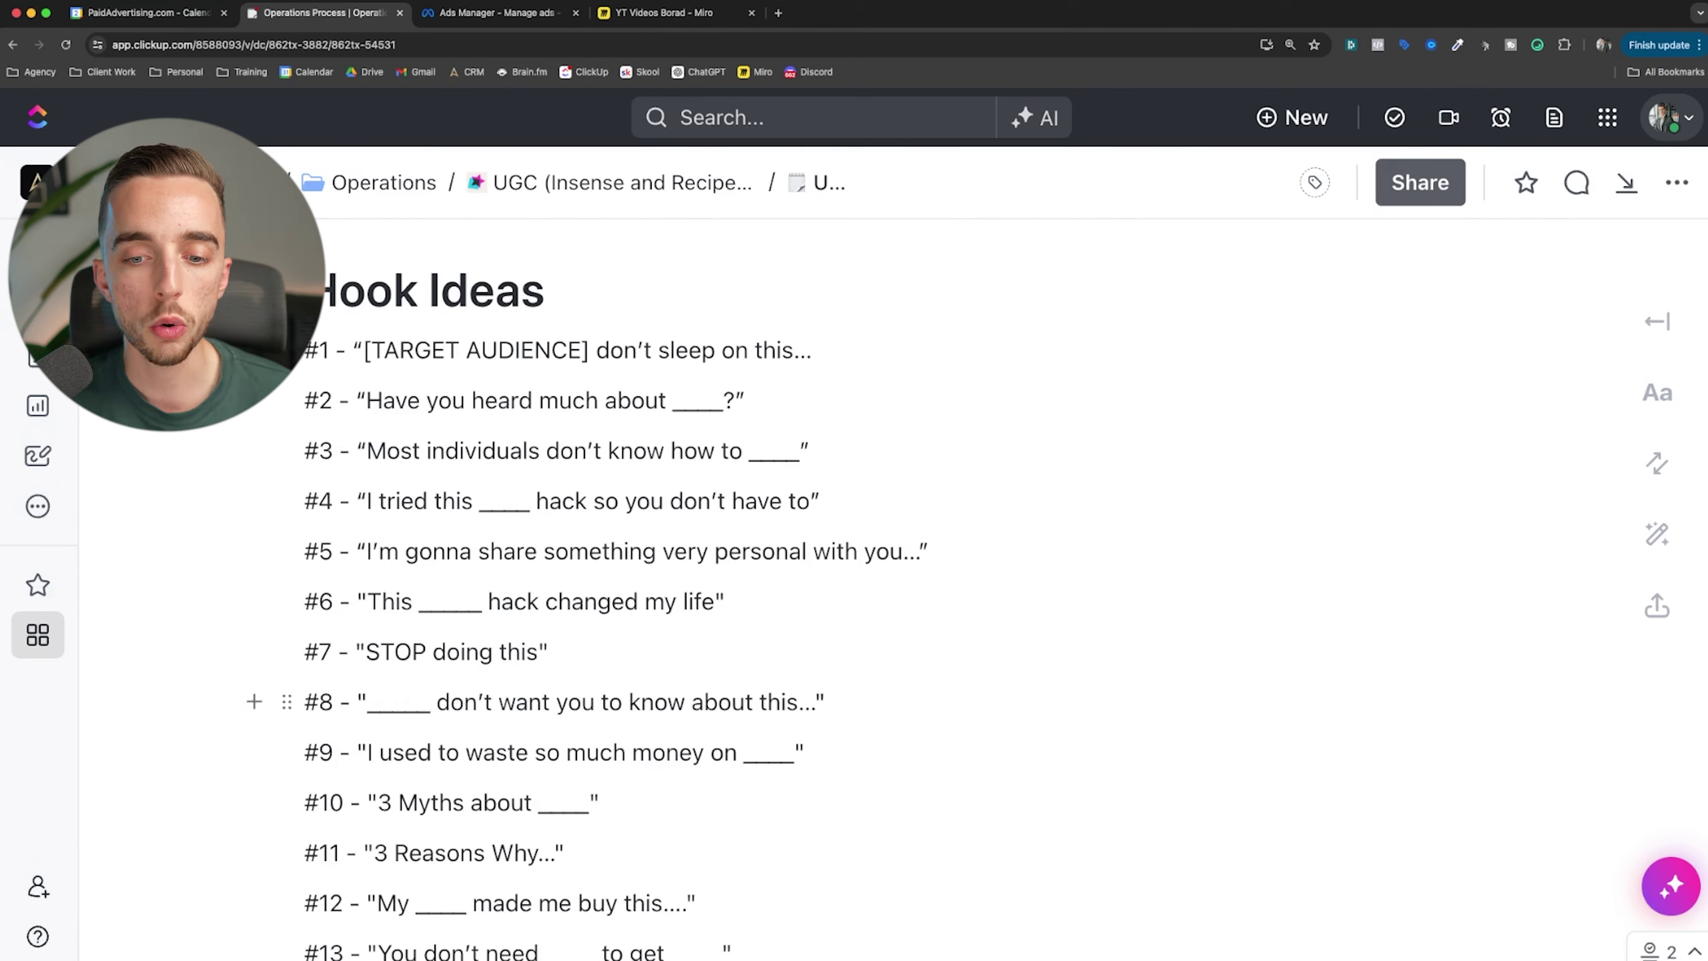
double_click(399, 702)
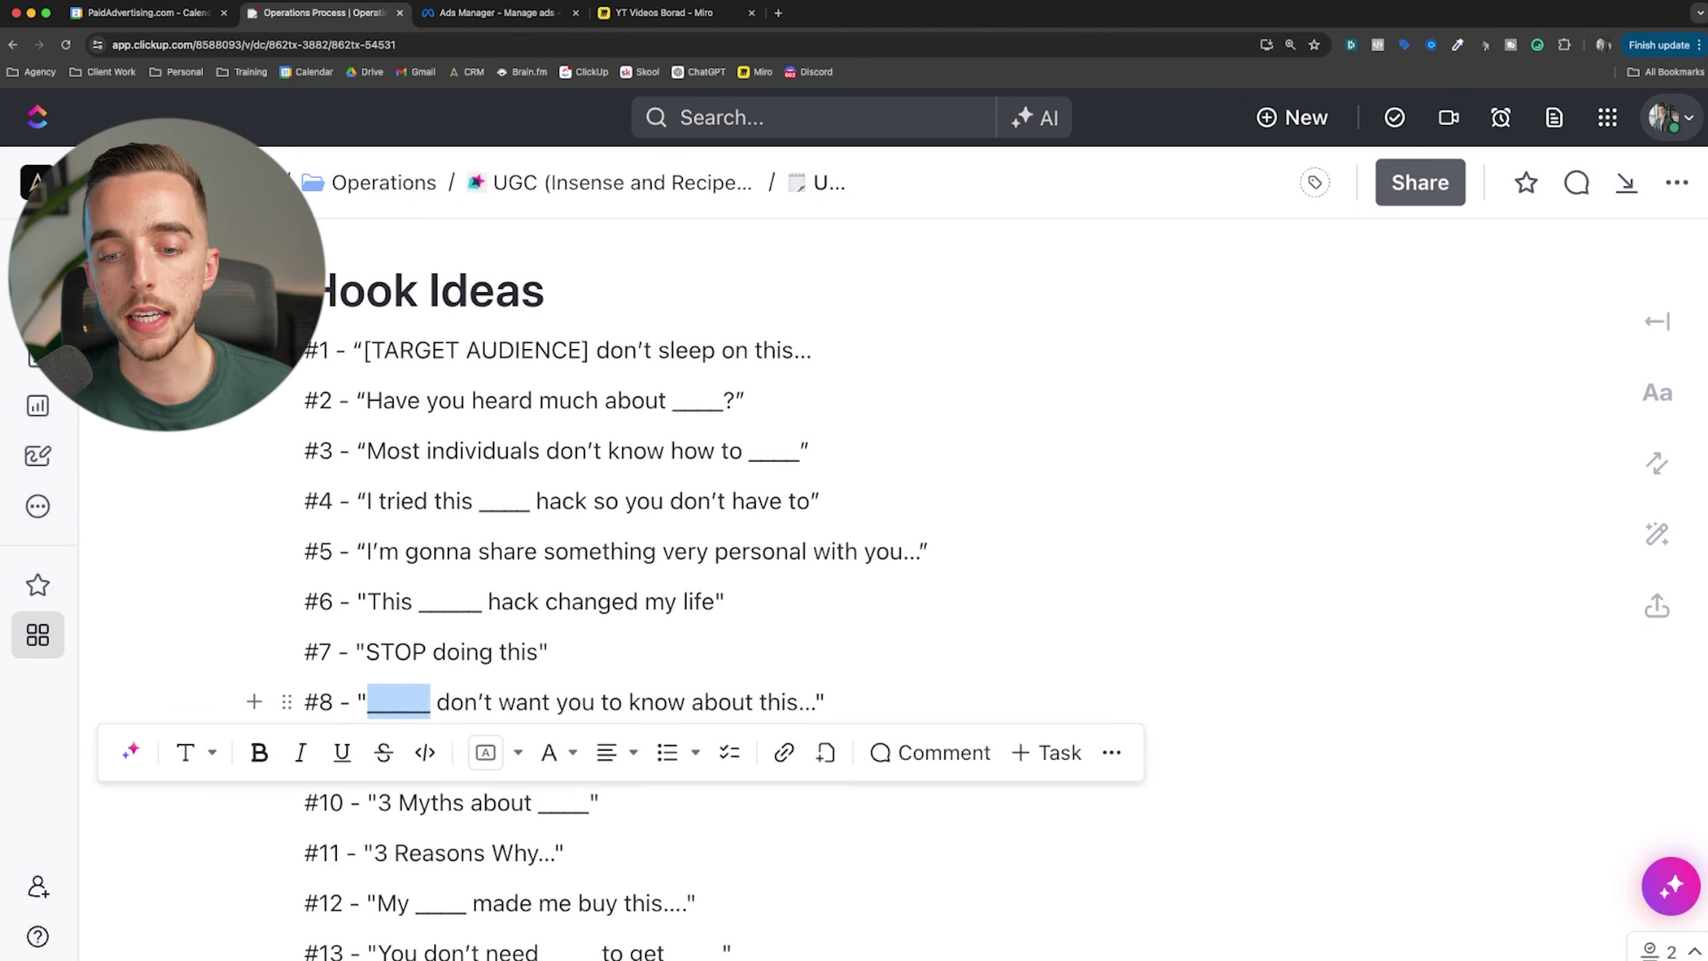
click(399, 702)
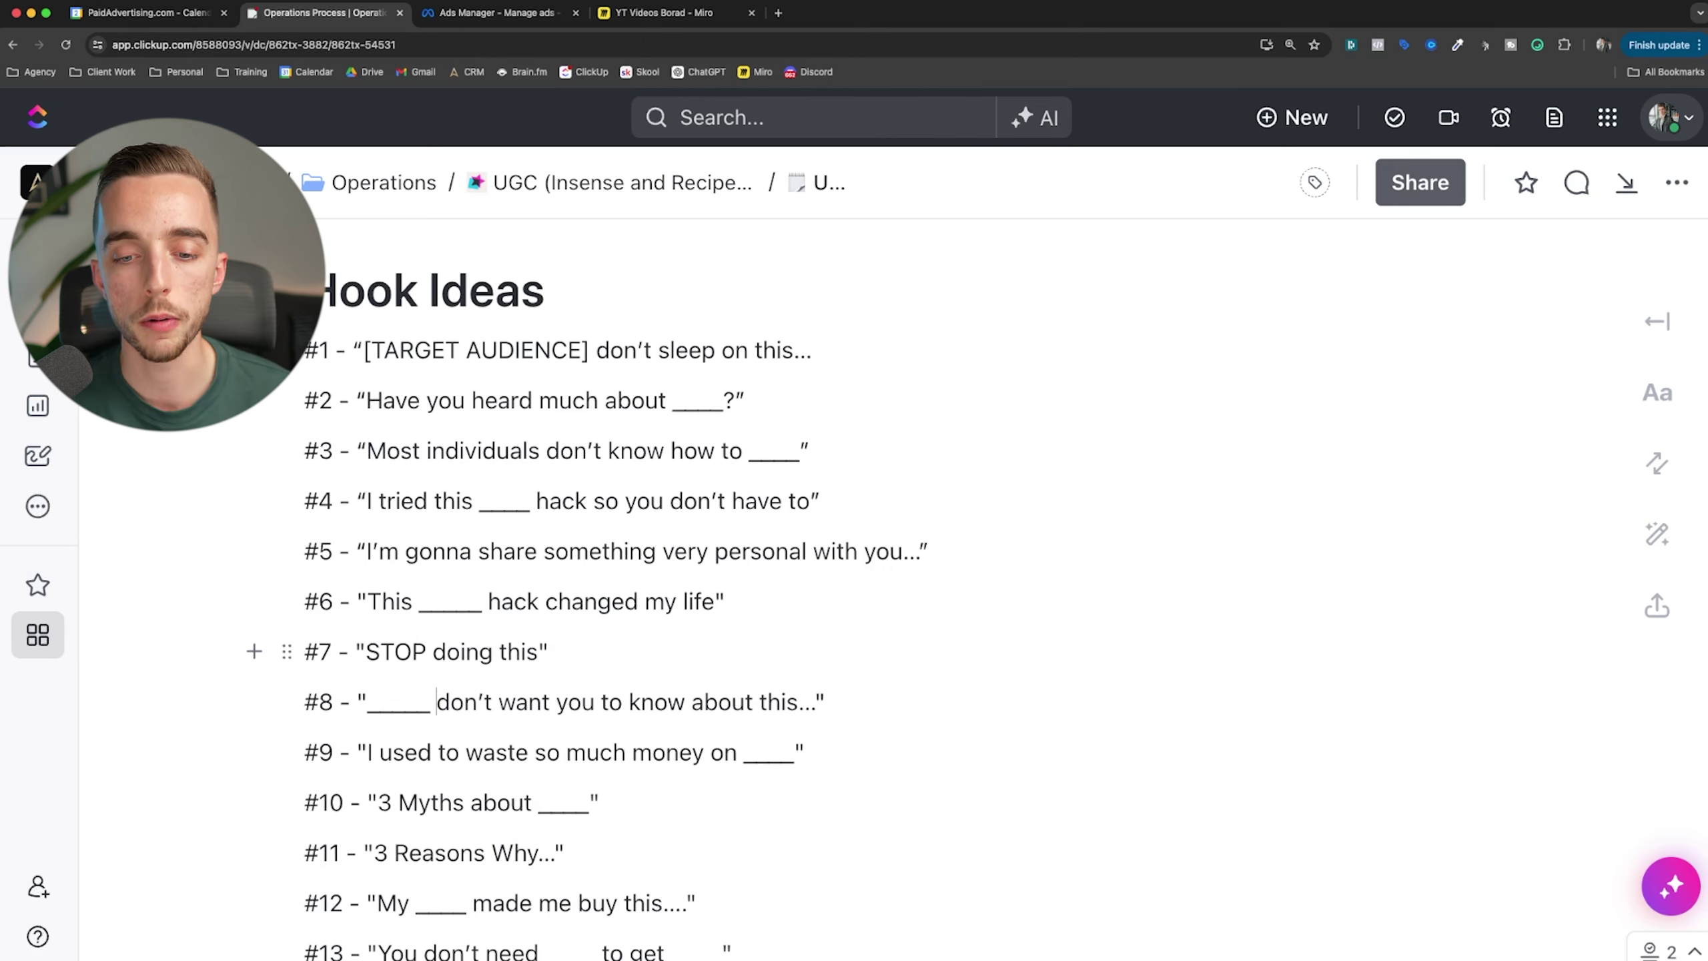
scroll(471, 651, down, 3)
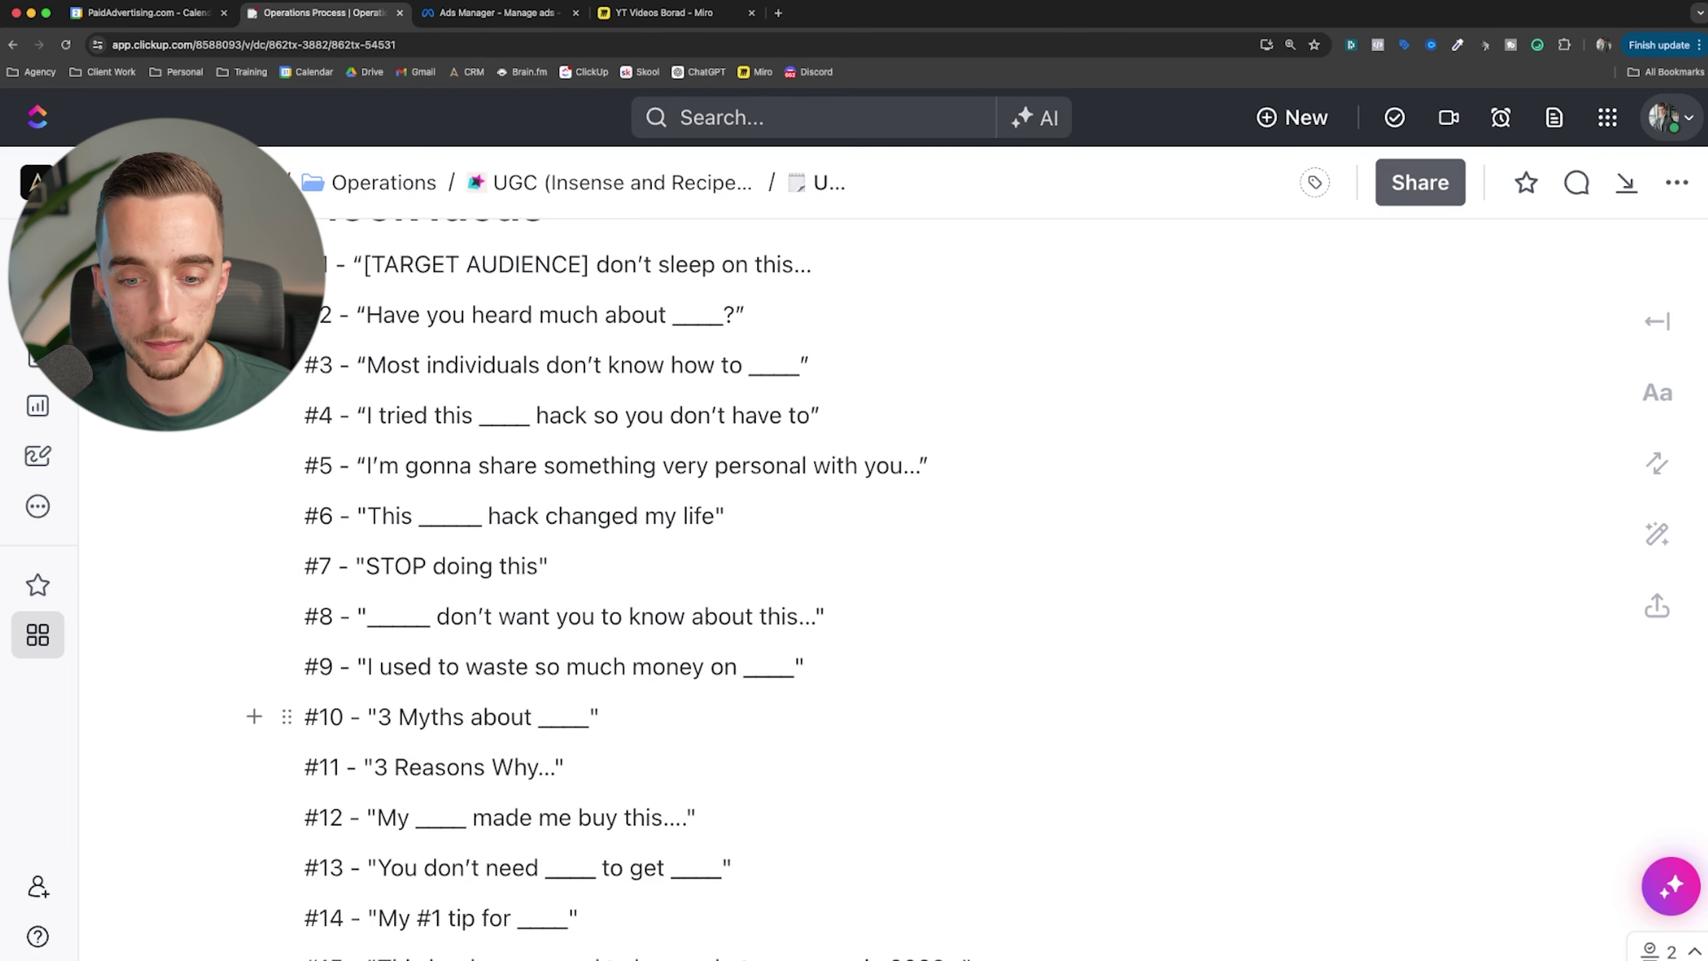
scroll(605, 710, down, 2)
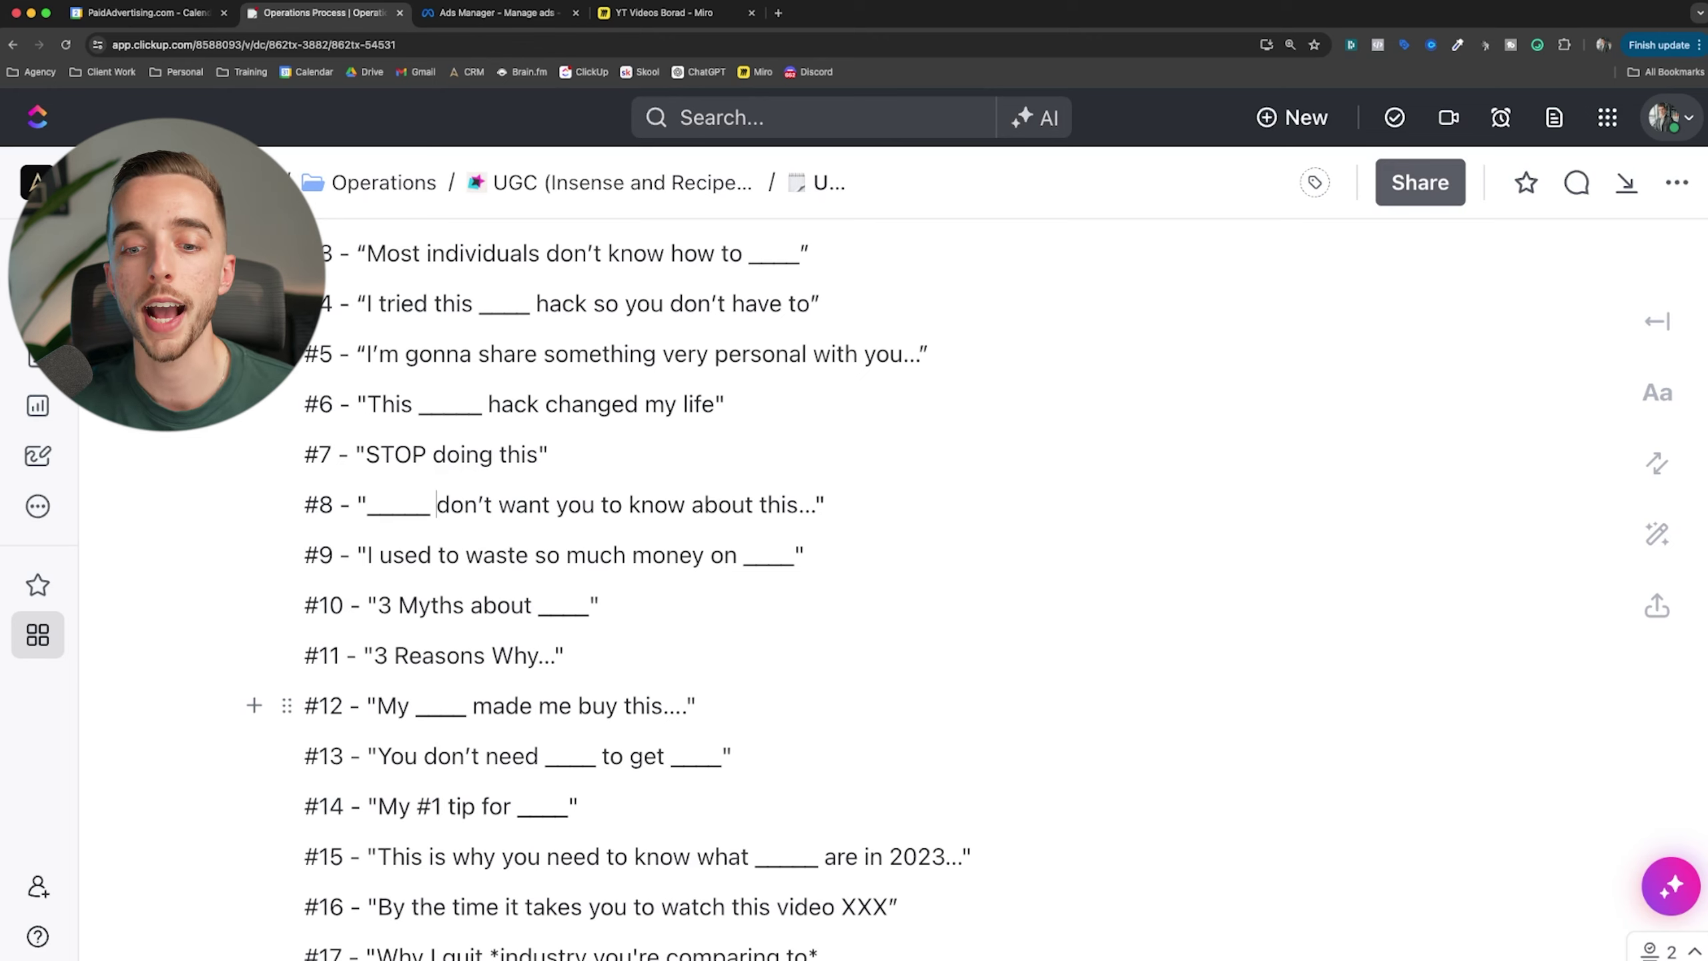
scroll(605, 572, down, 5)
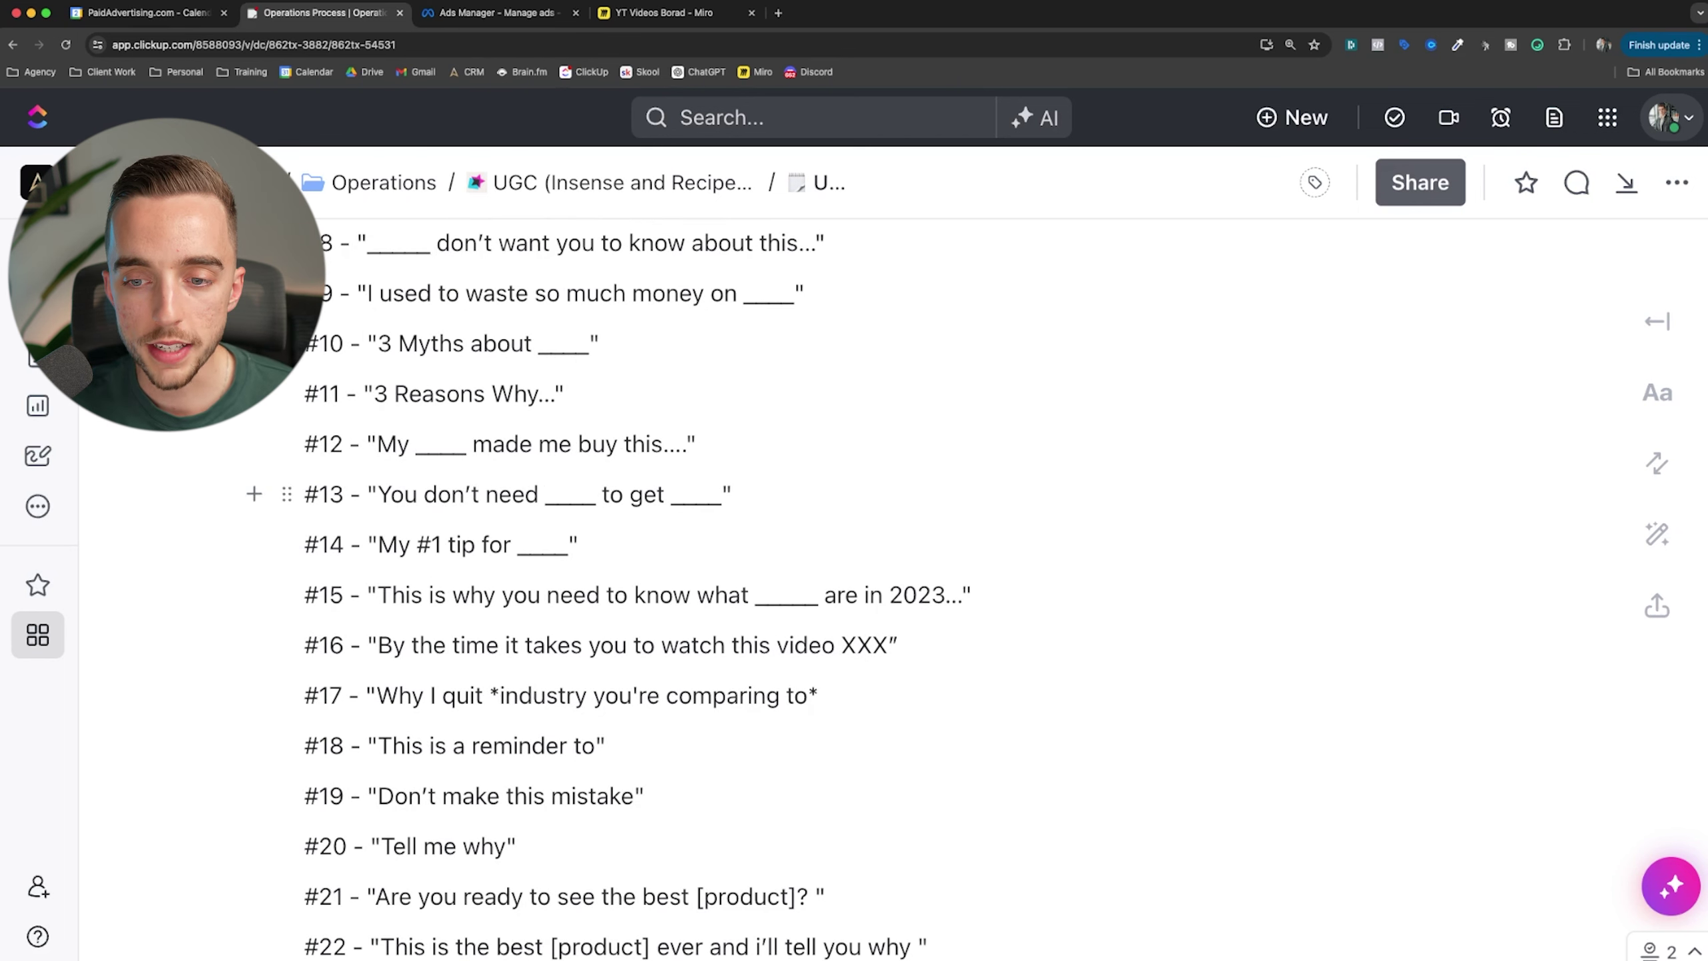
drag(672, 498, 721, 498)
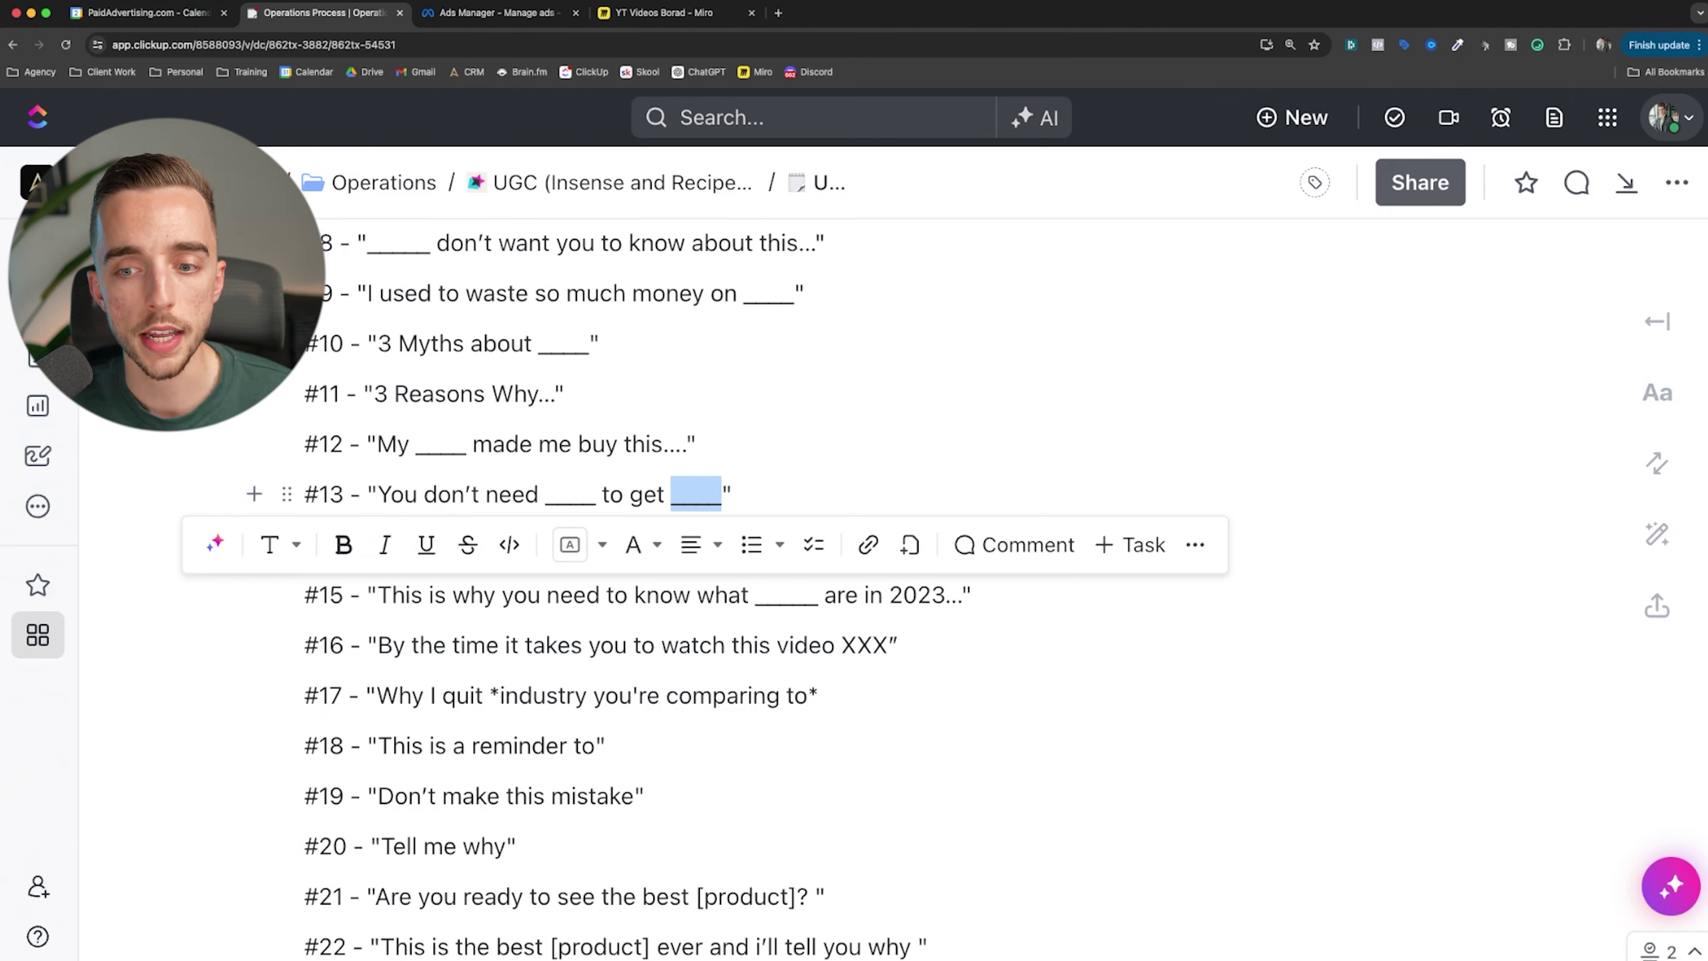
click(672, 494)
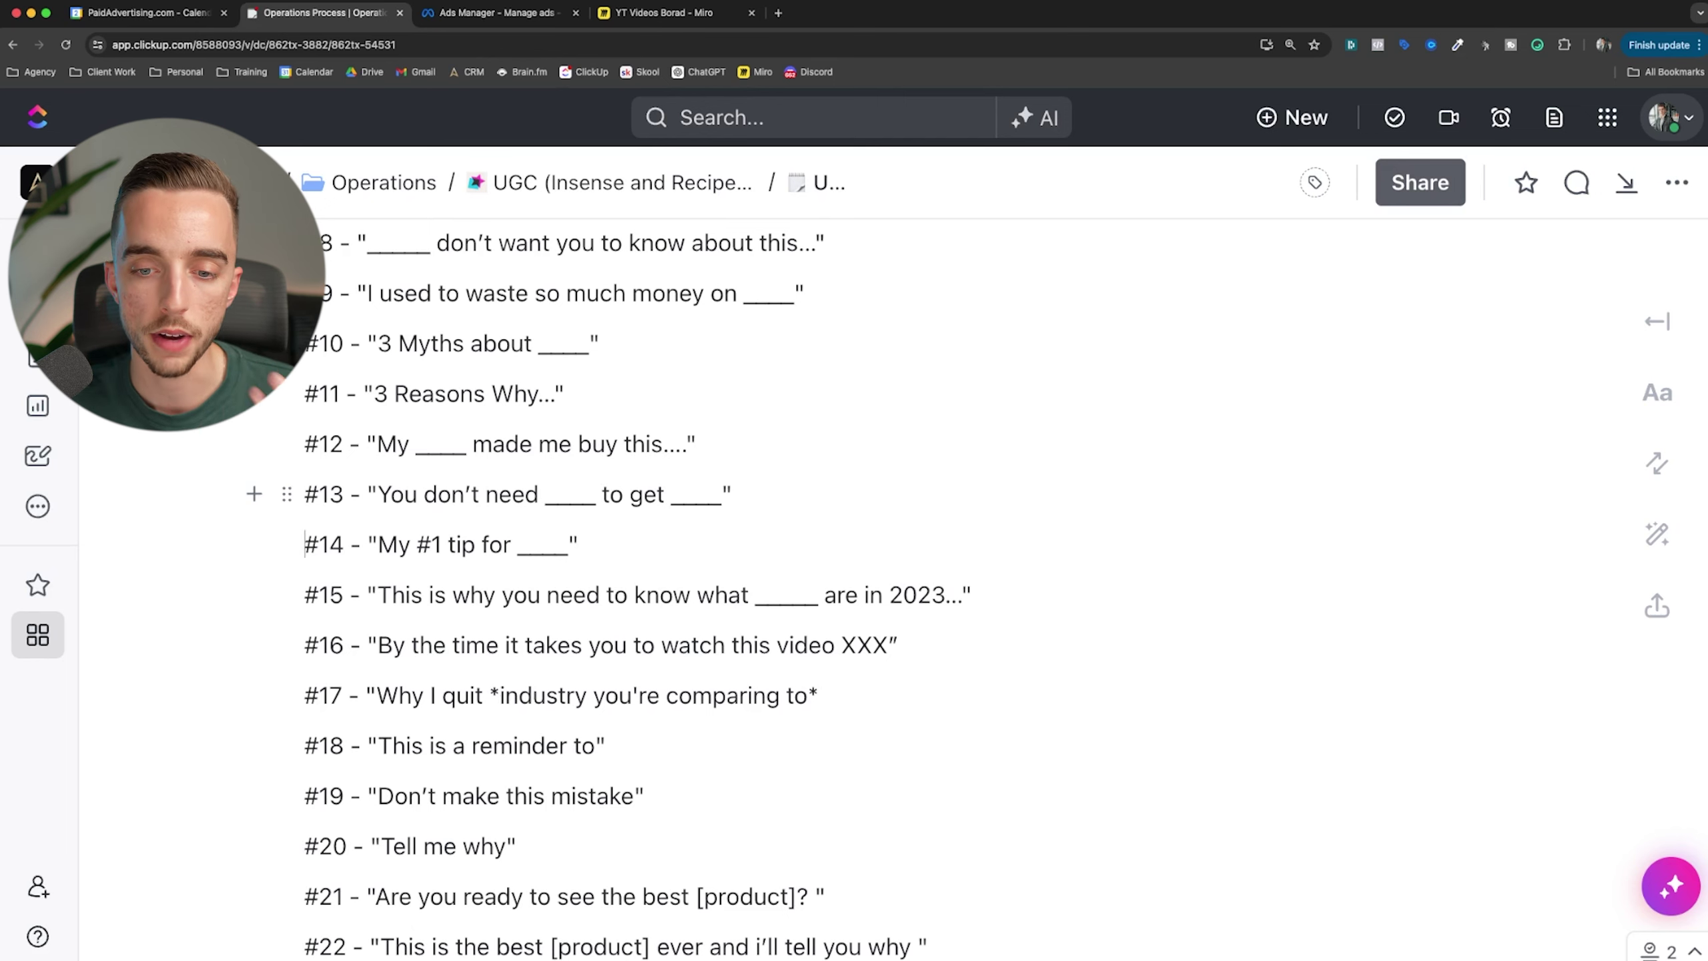
- Read further through the Hook Ideas list to about hook #34, focusing on the [target audience] hooks #26 and #27
scroll(608, 590, down, 5)
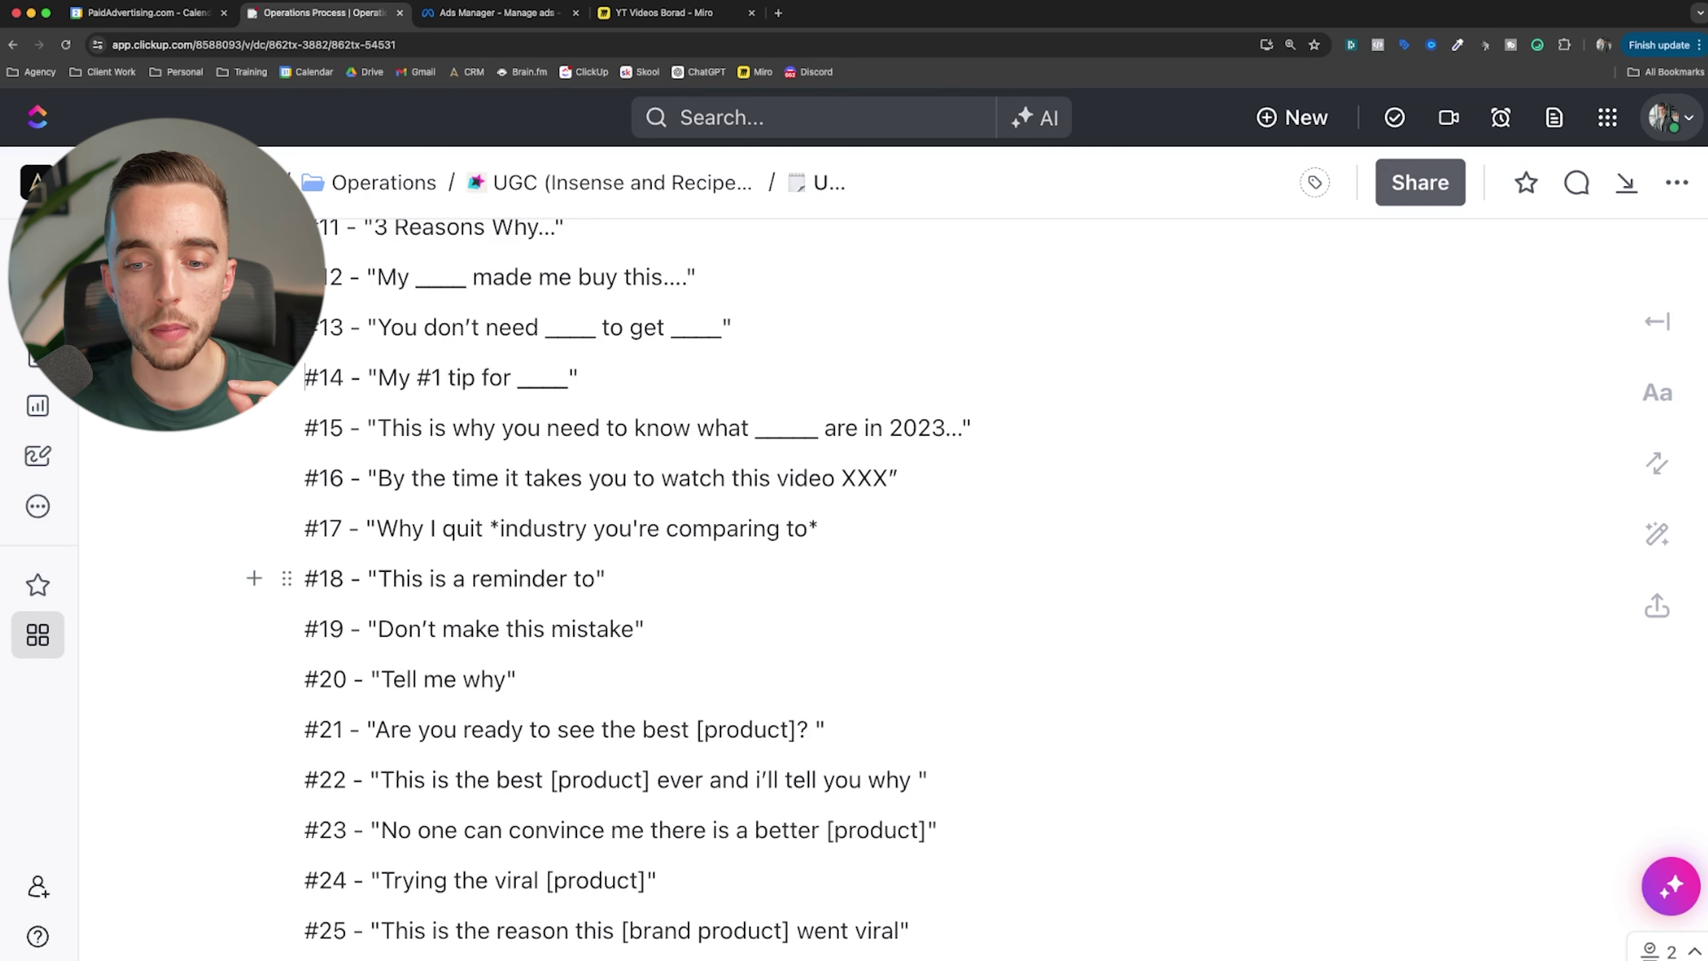
scroll(605, 578, down, 3)
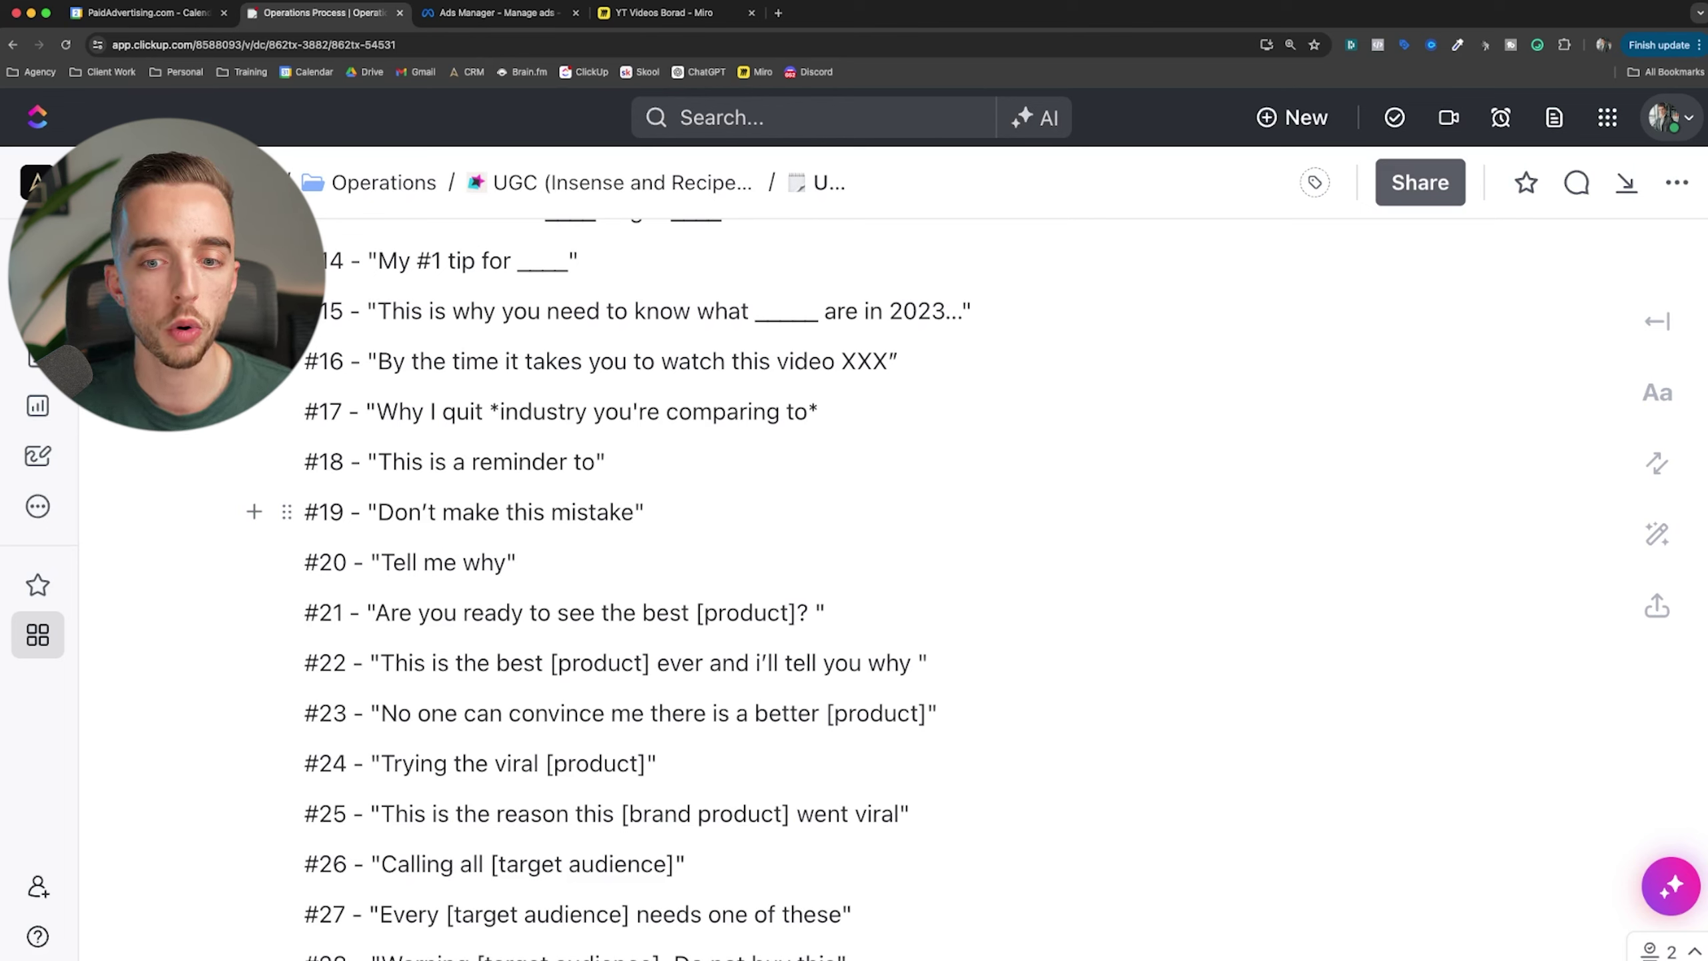
scroll(471, 491, down, 3)
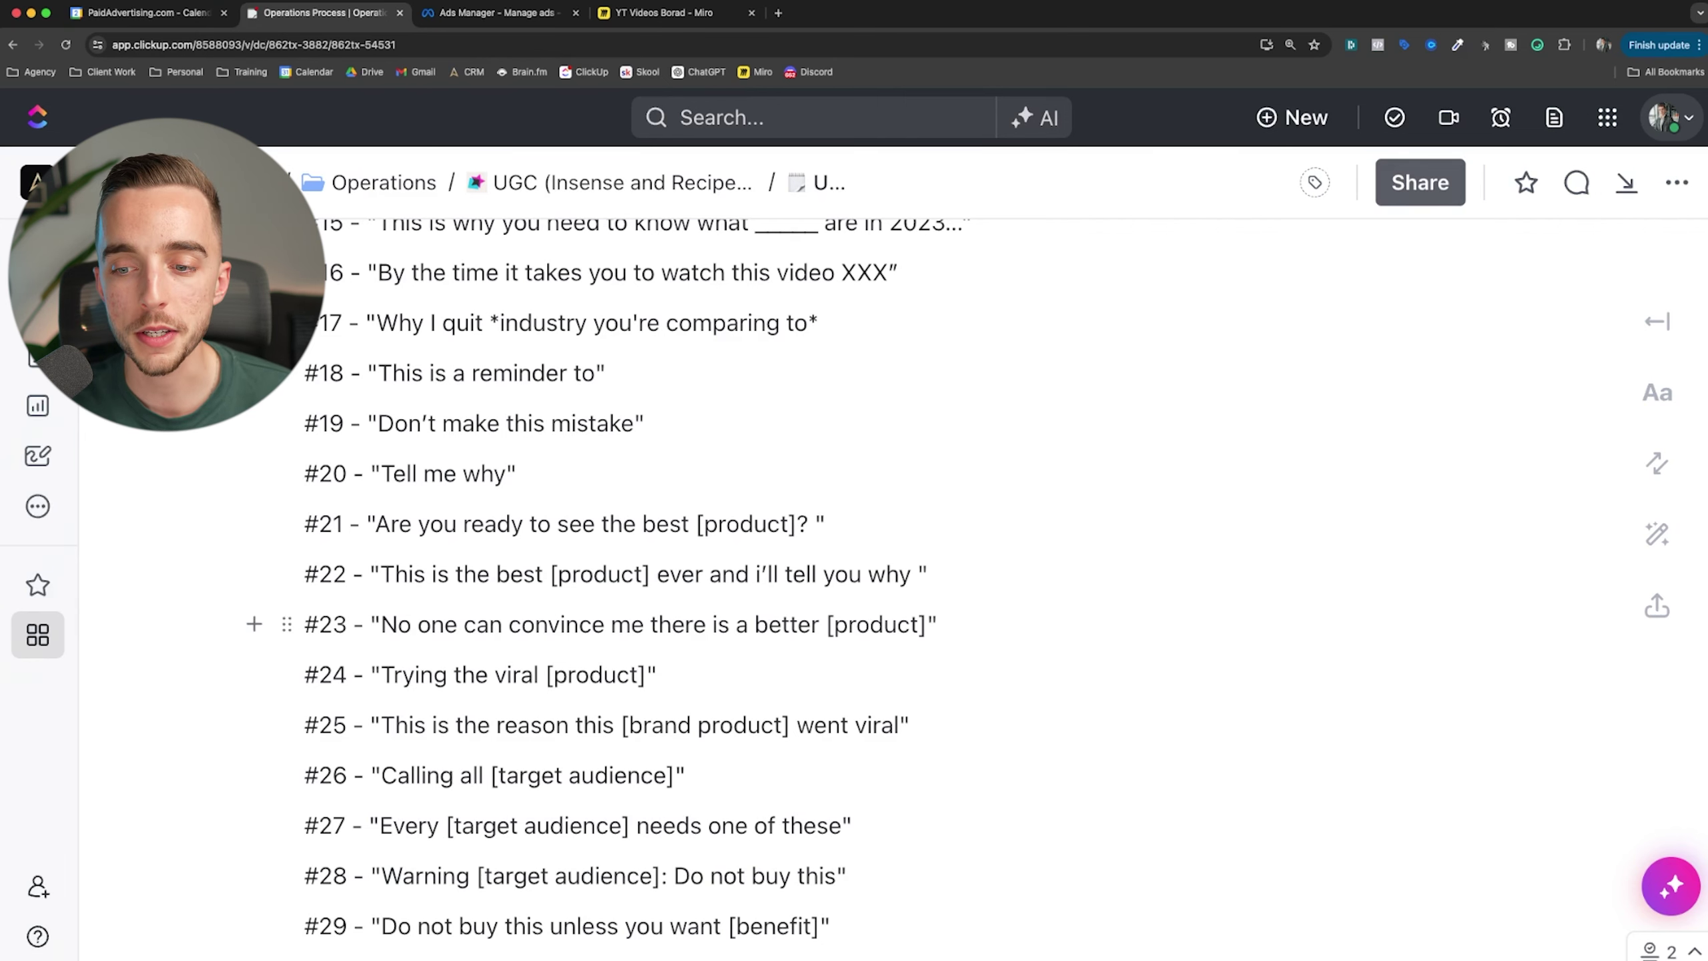
scroll(598, 589, down, 1)
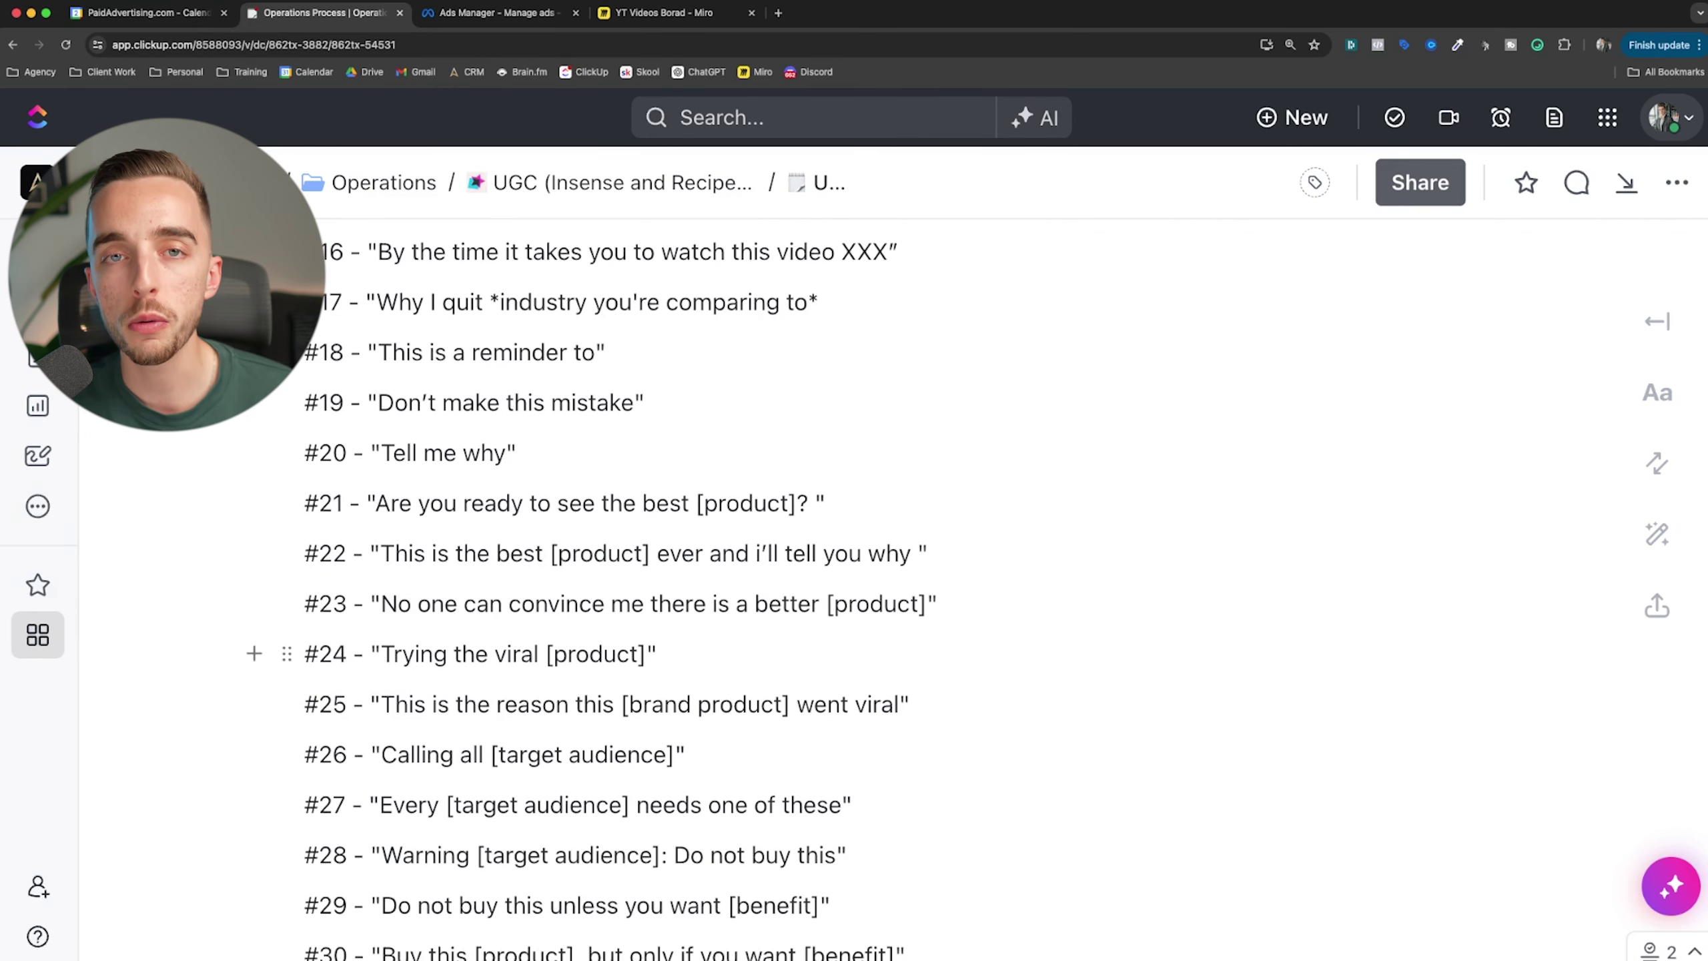
scroll(598, 605, down, 1)
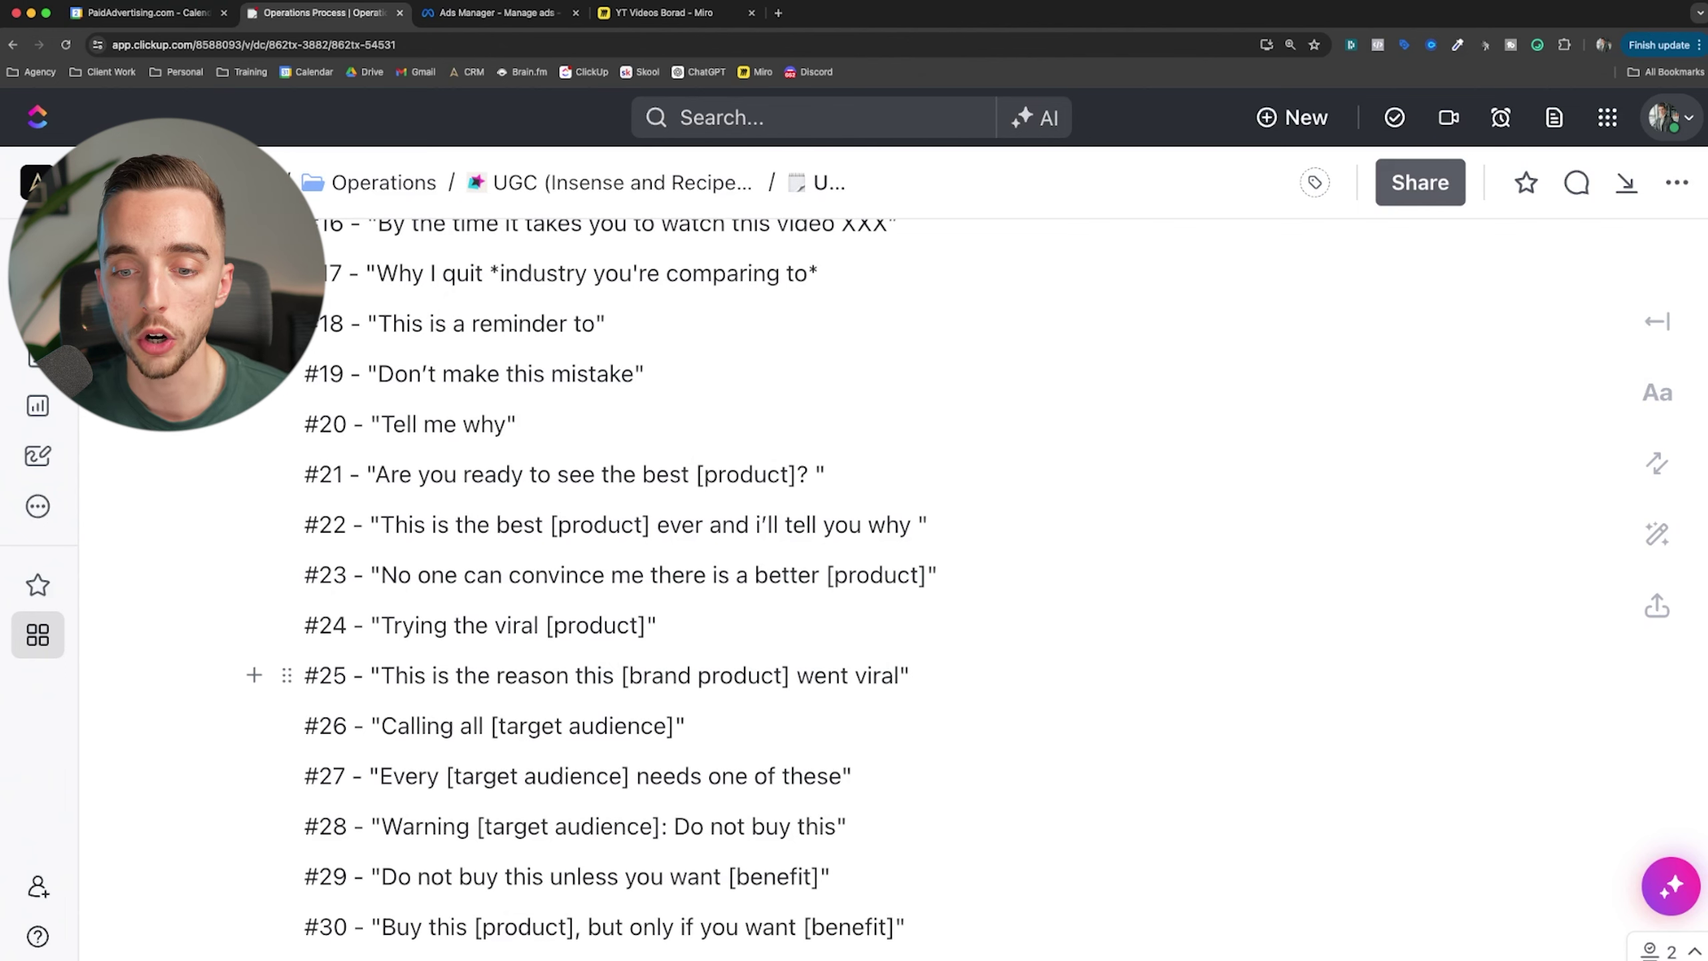
scroll(598, 606, down, 6)
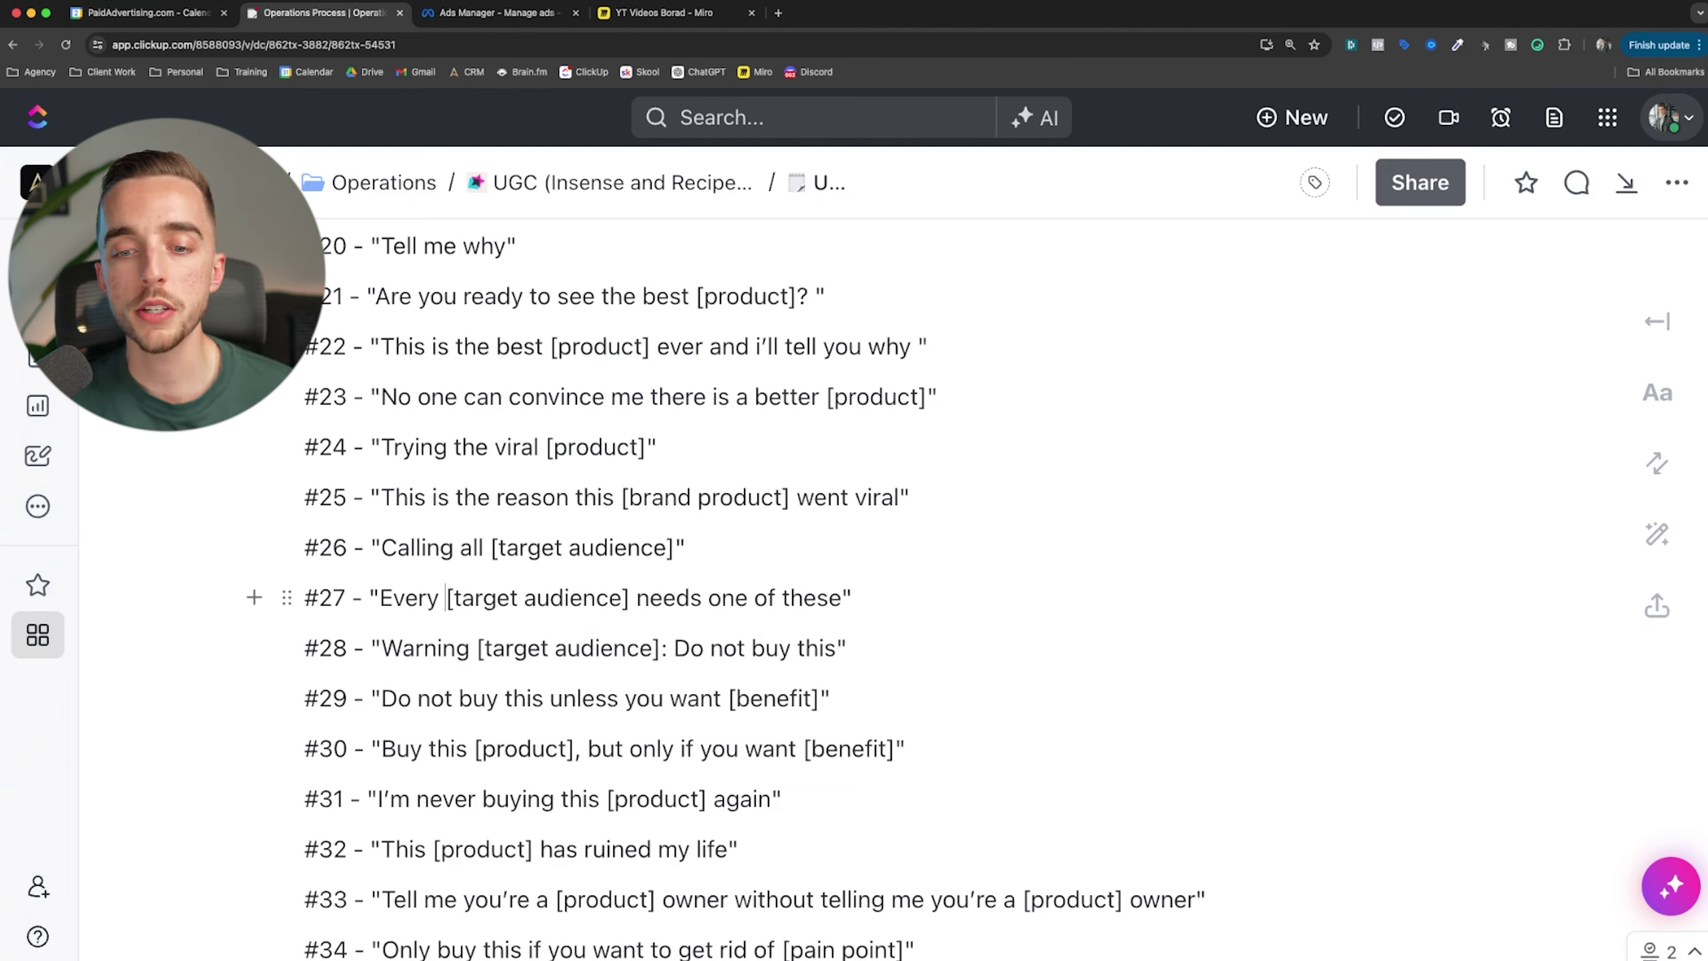
click(445, 597)
click(595, 547)
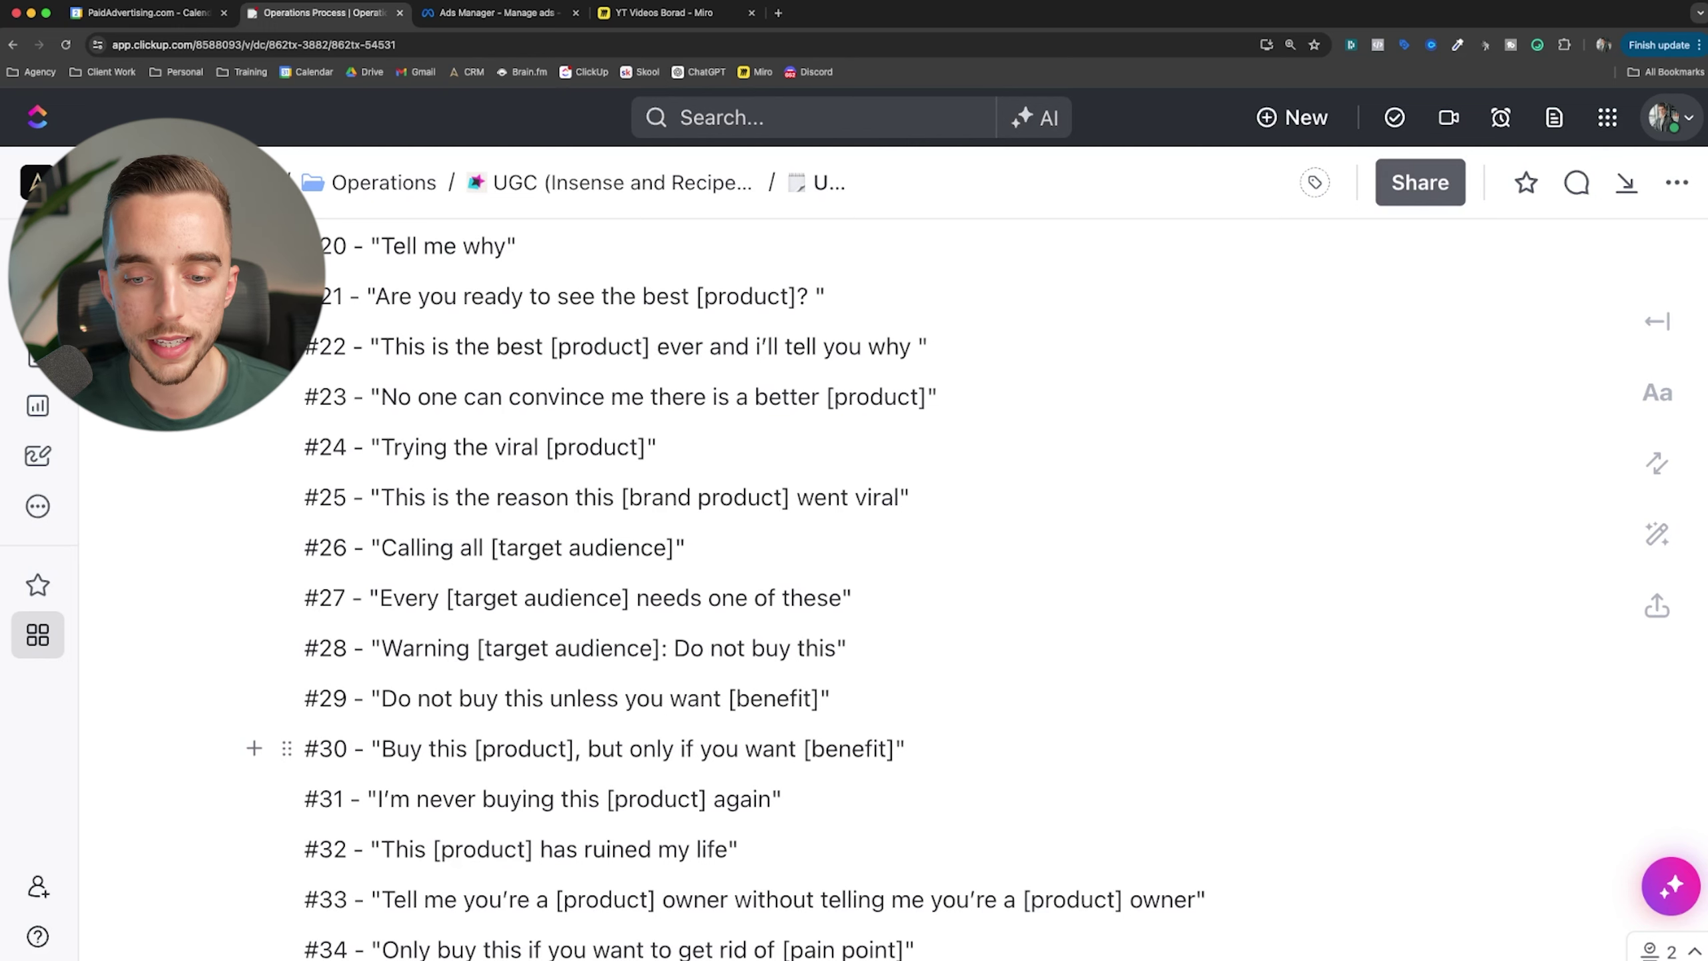
- Read the Hook Ideas list from about hook #31 to hook #46, focusing on the [product] hooks #31 to #33
scroll(537, 747, down, 5)
triple_click(538, 495)
click(600, 495)
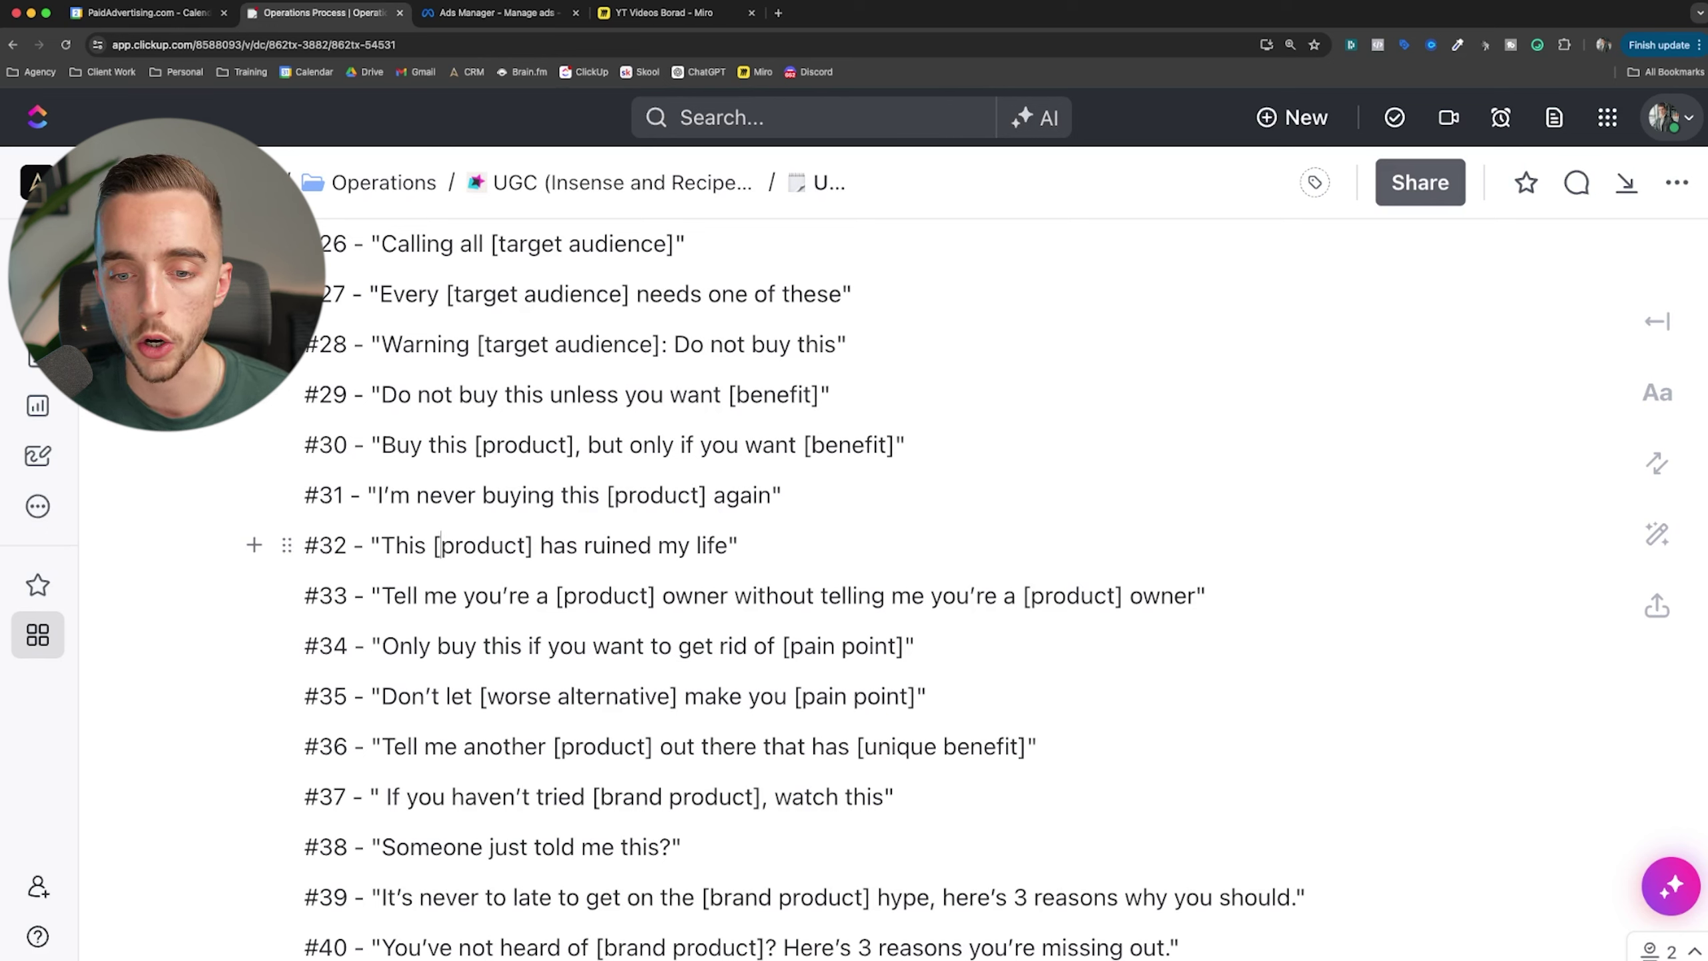
scroll(438, 545, down, 1)
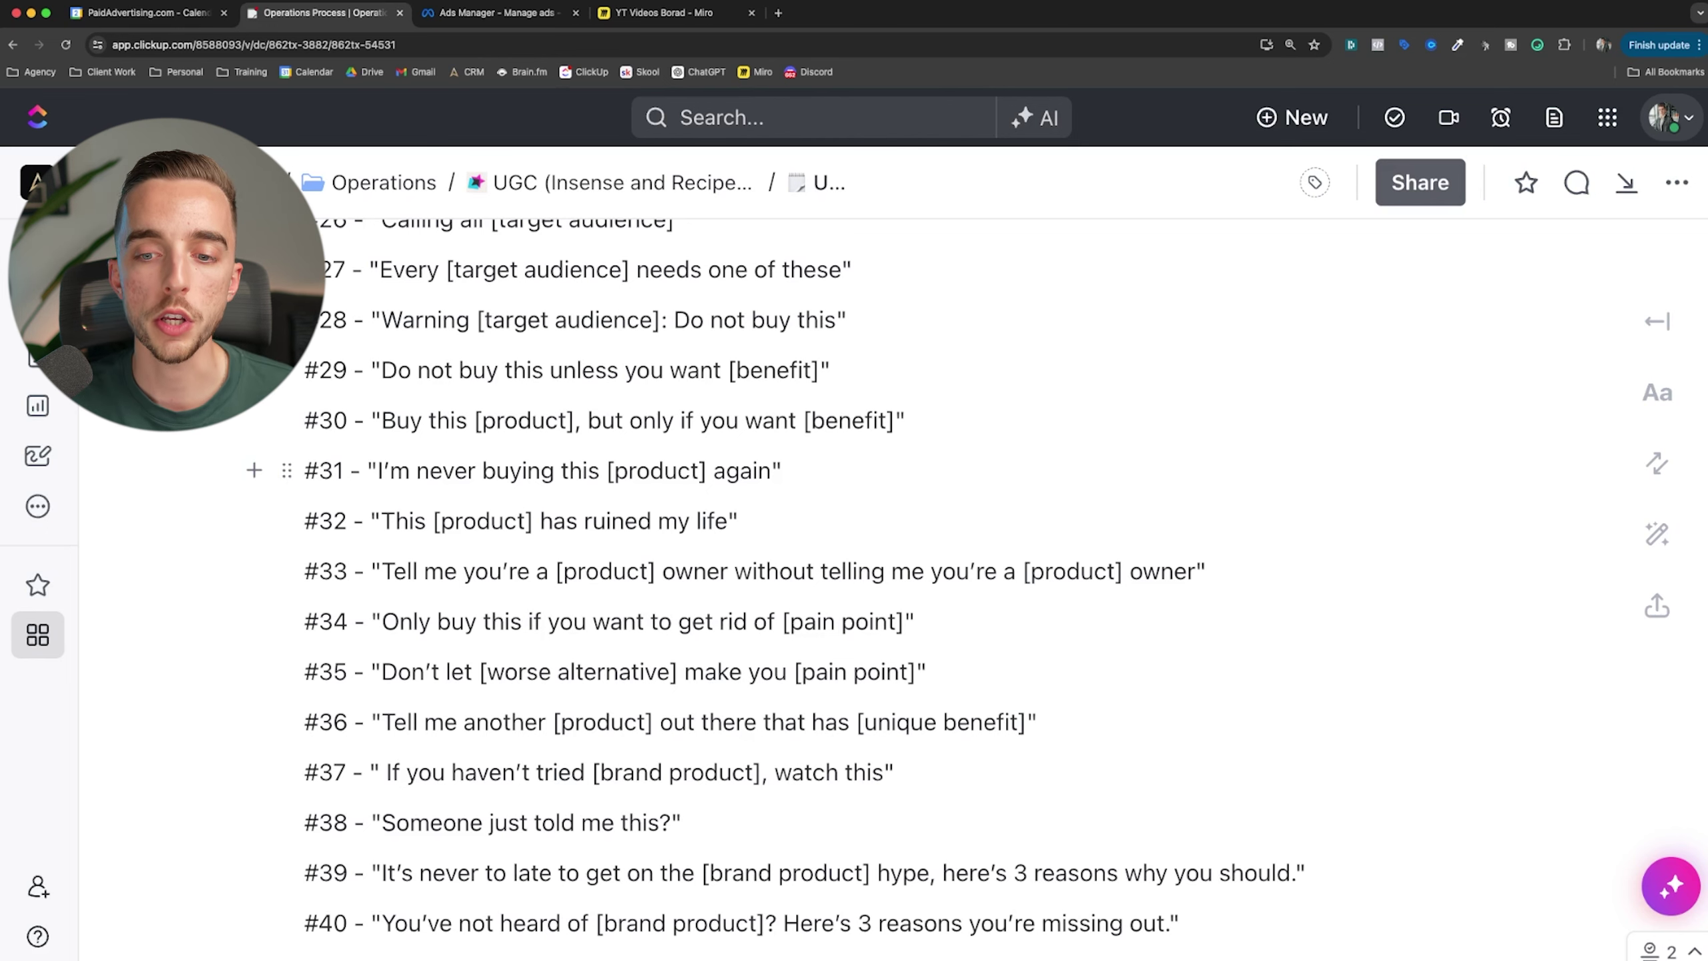
scroll(554, 545, down, 1)
scroll(555, 545, down, 3)
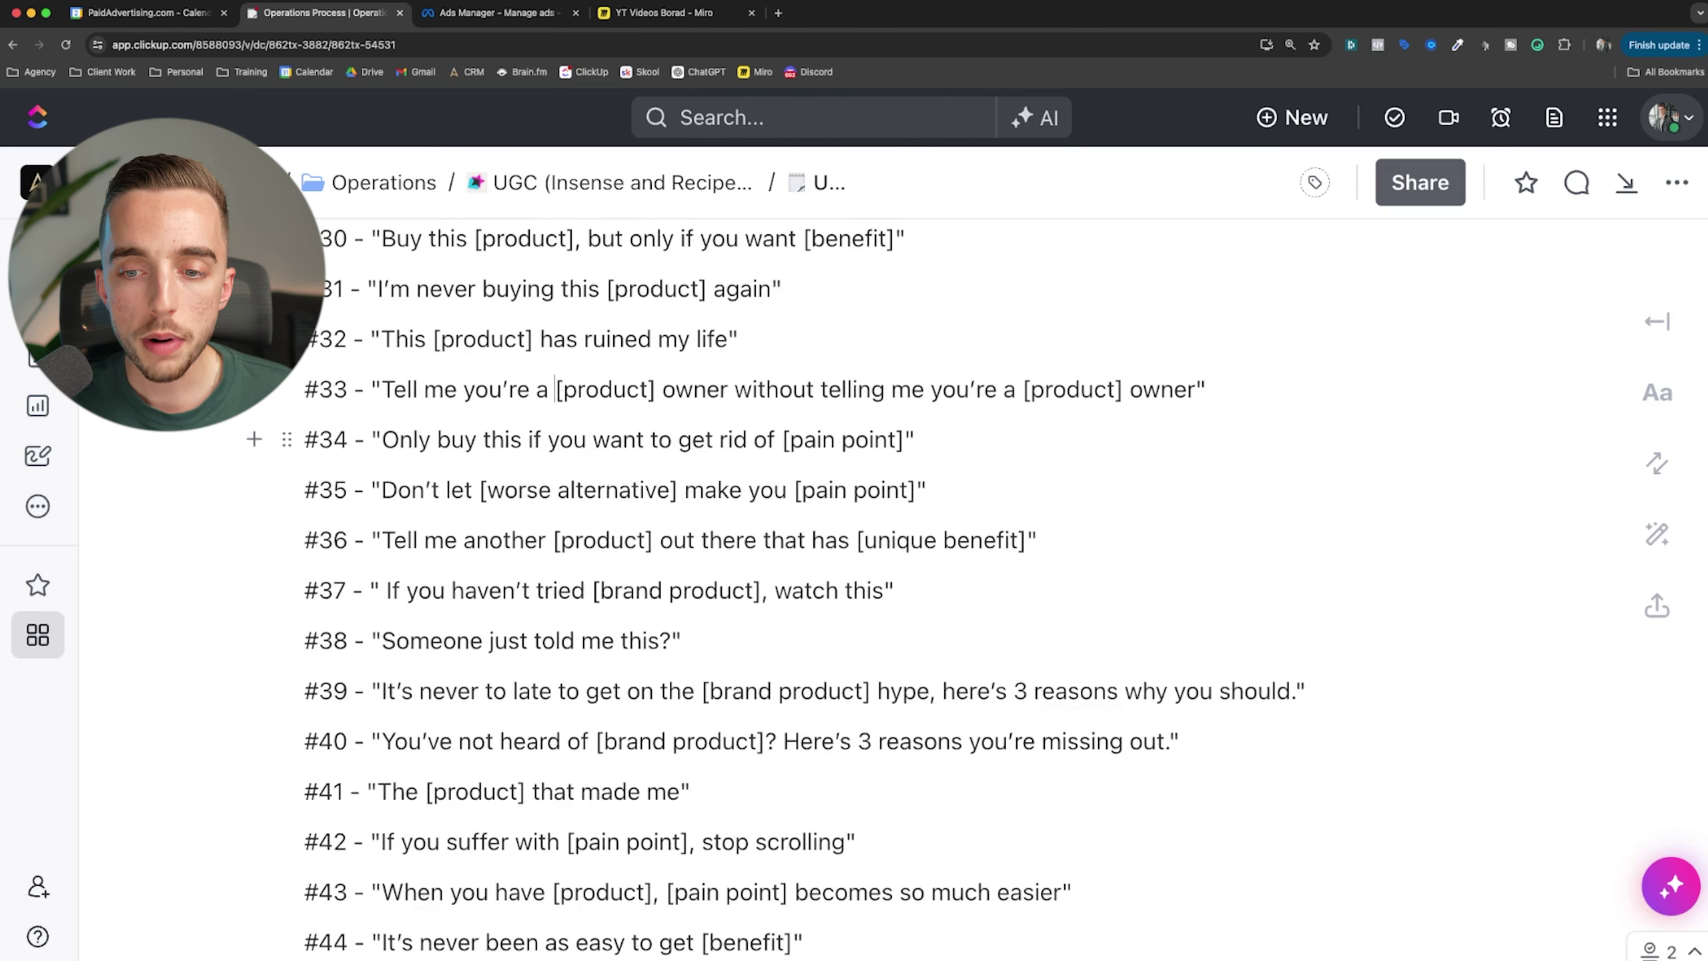
scroll(807, 585, down, 2)
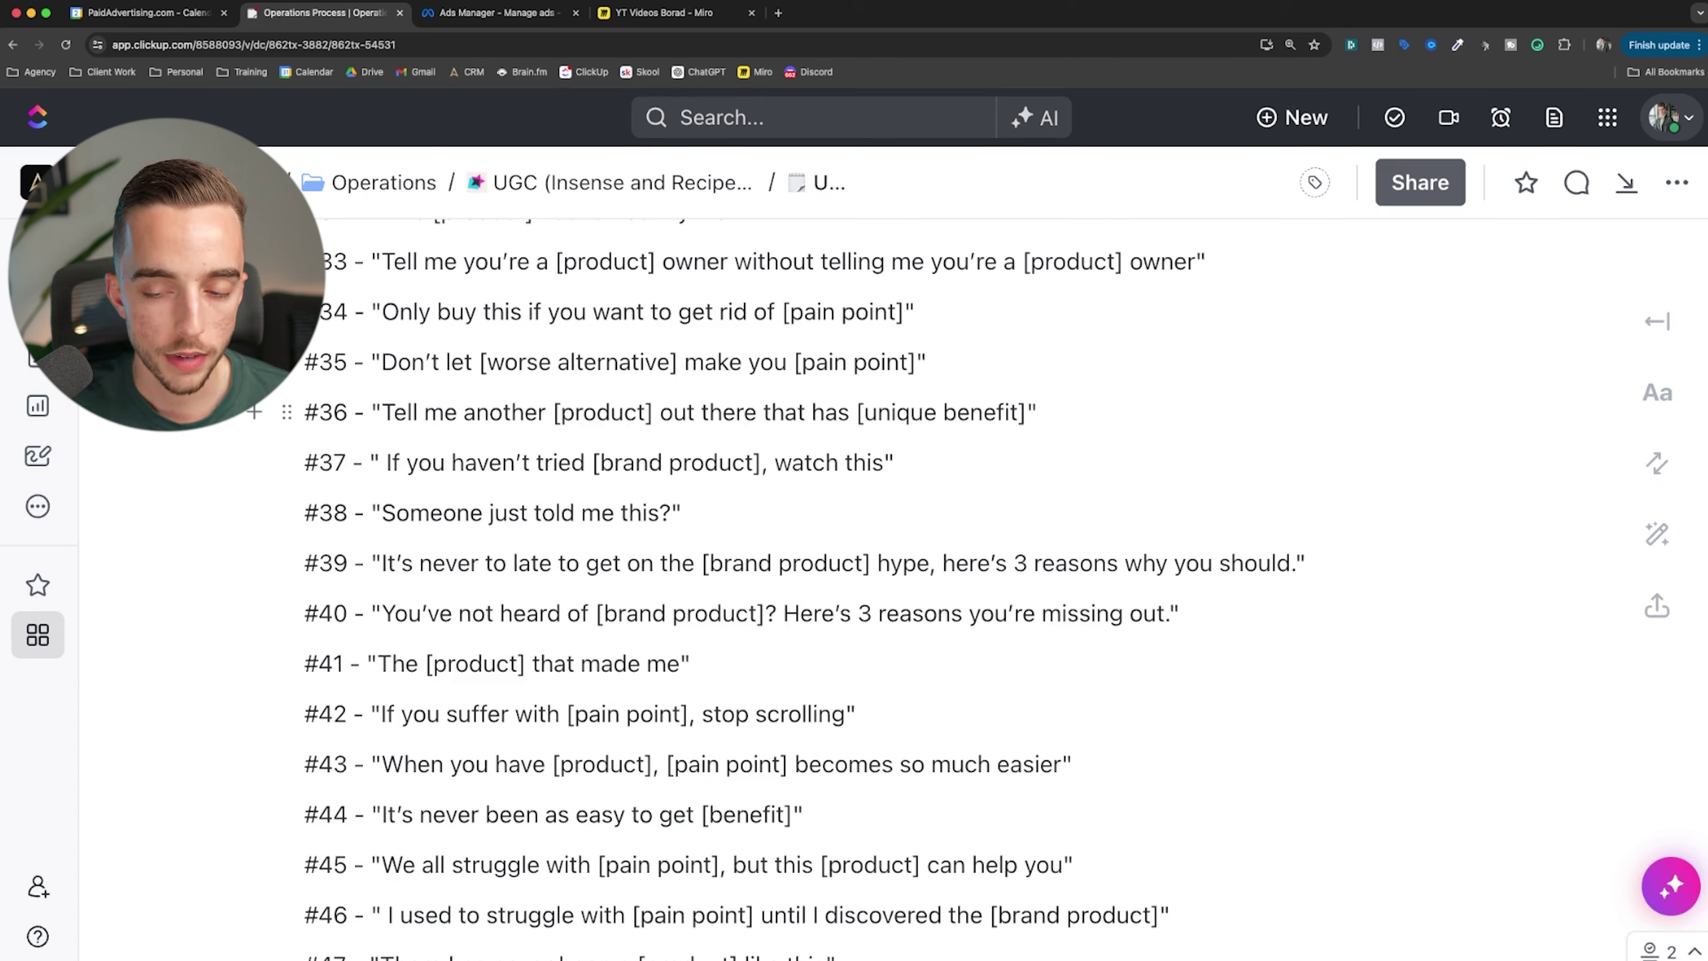
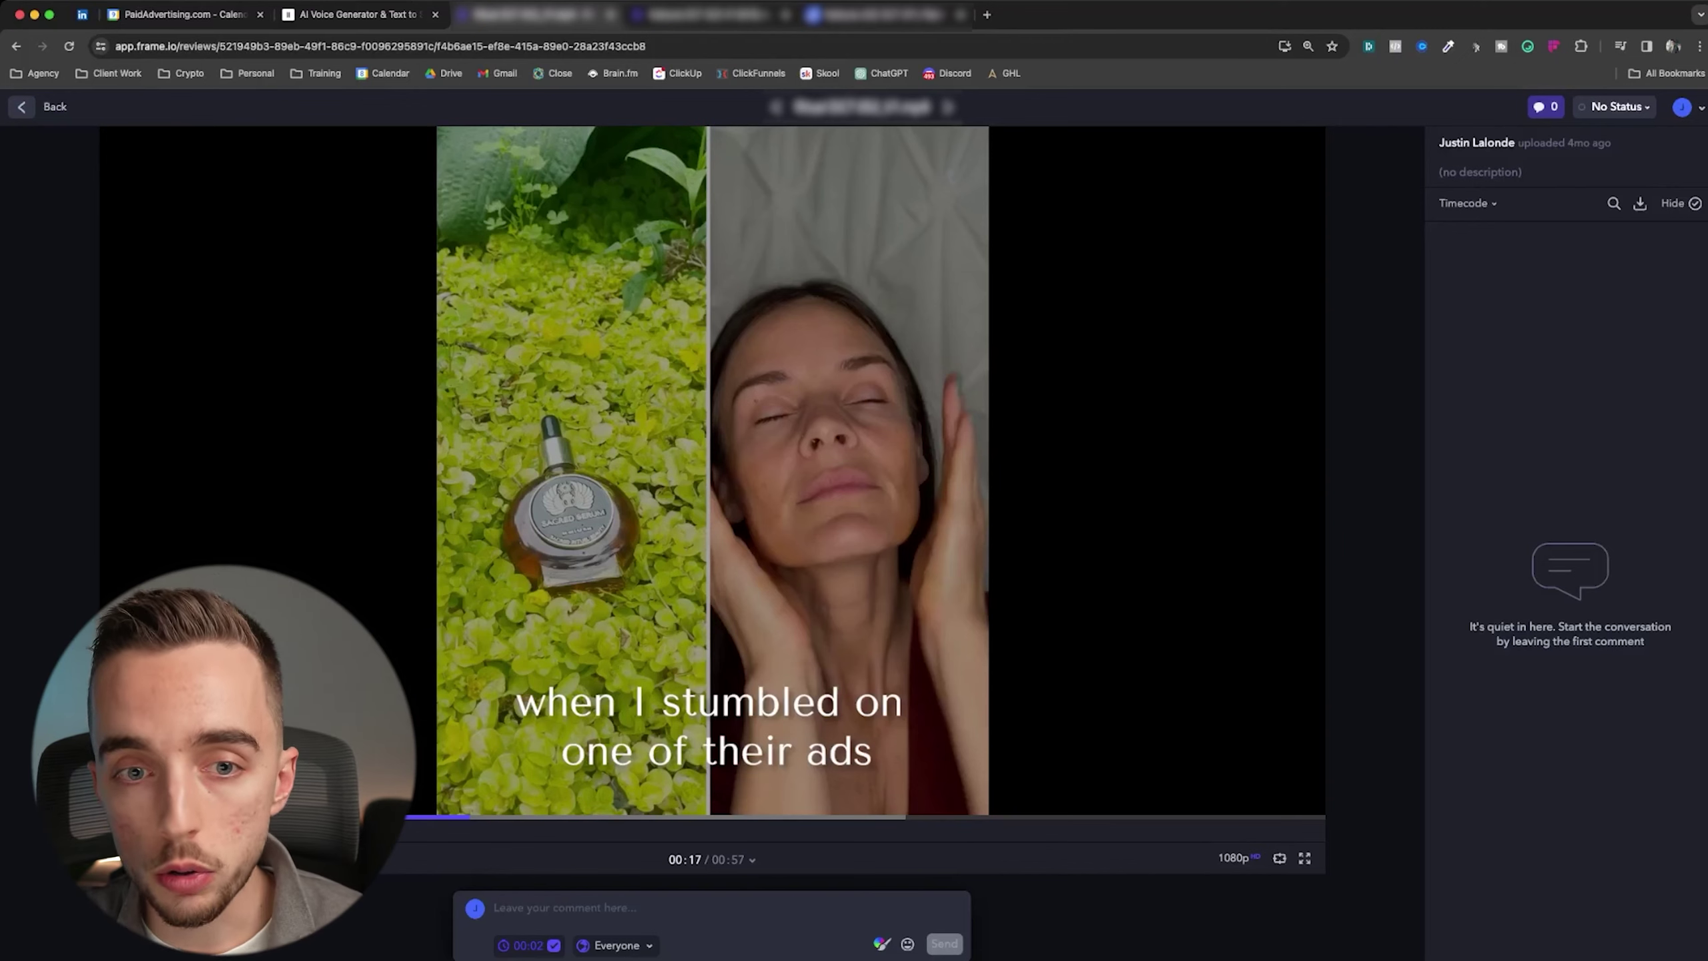
- Switch to ElevenLabs and view the voices in VoiceLab
click(359, 14)
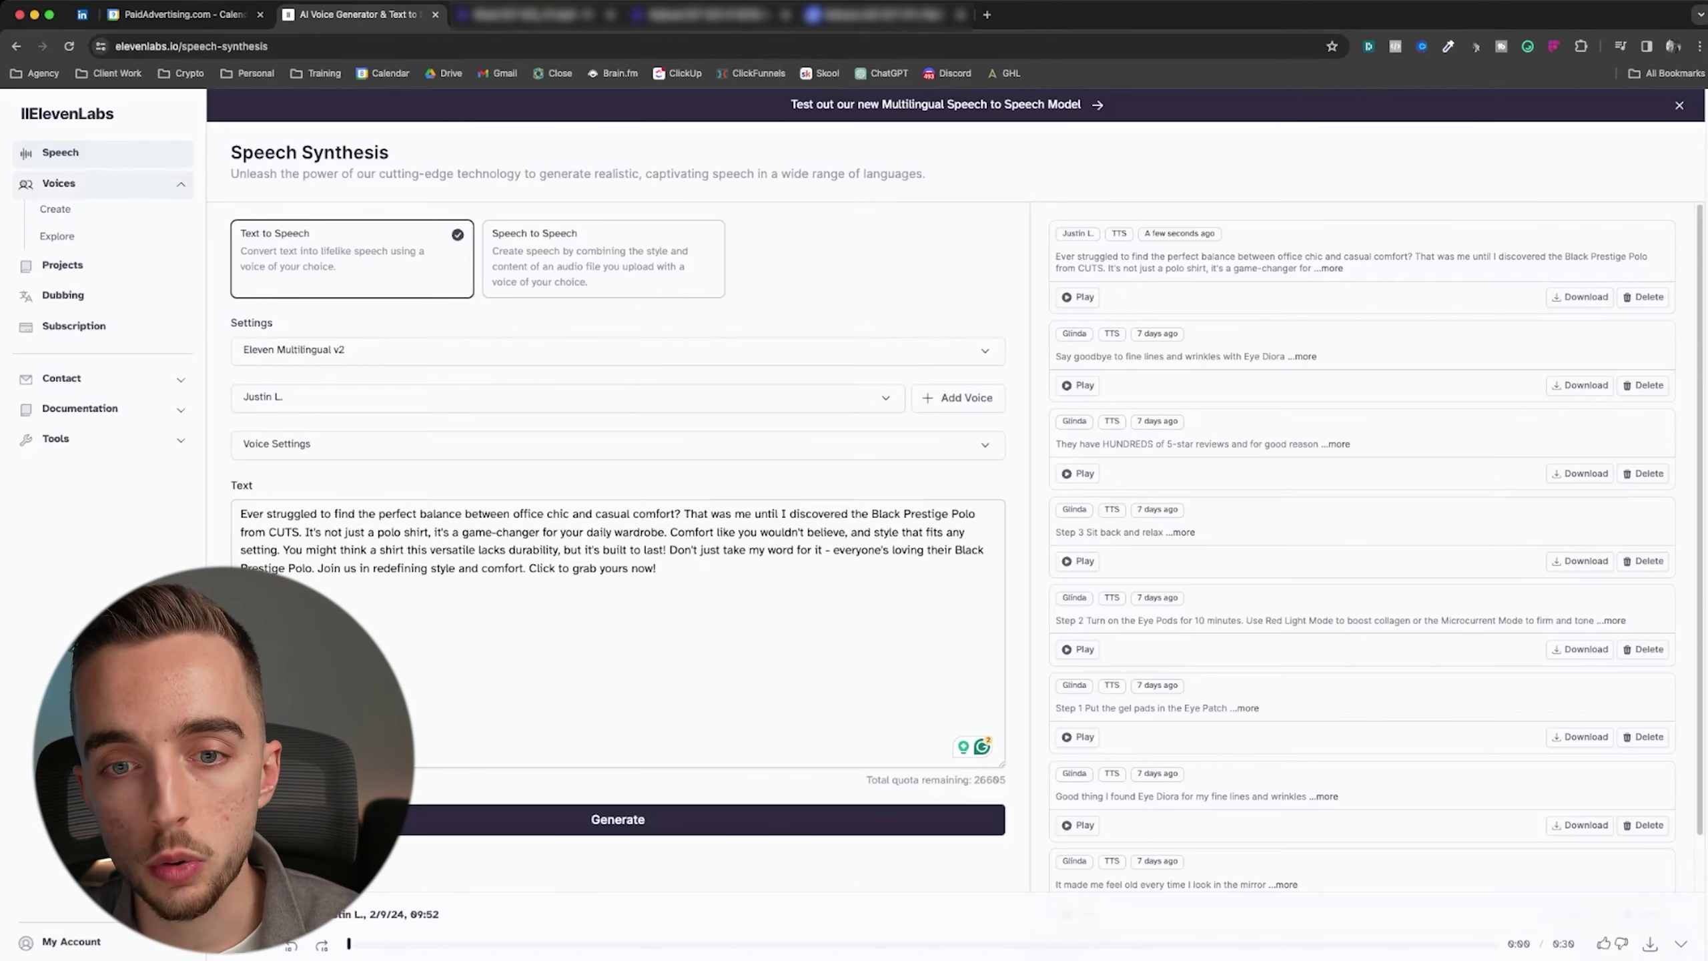
click(56, 209)
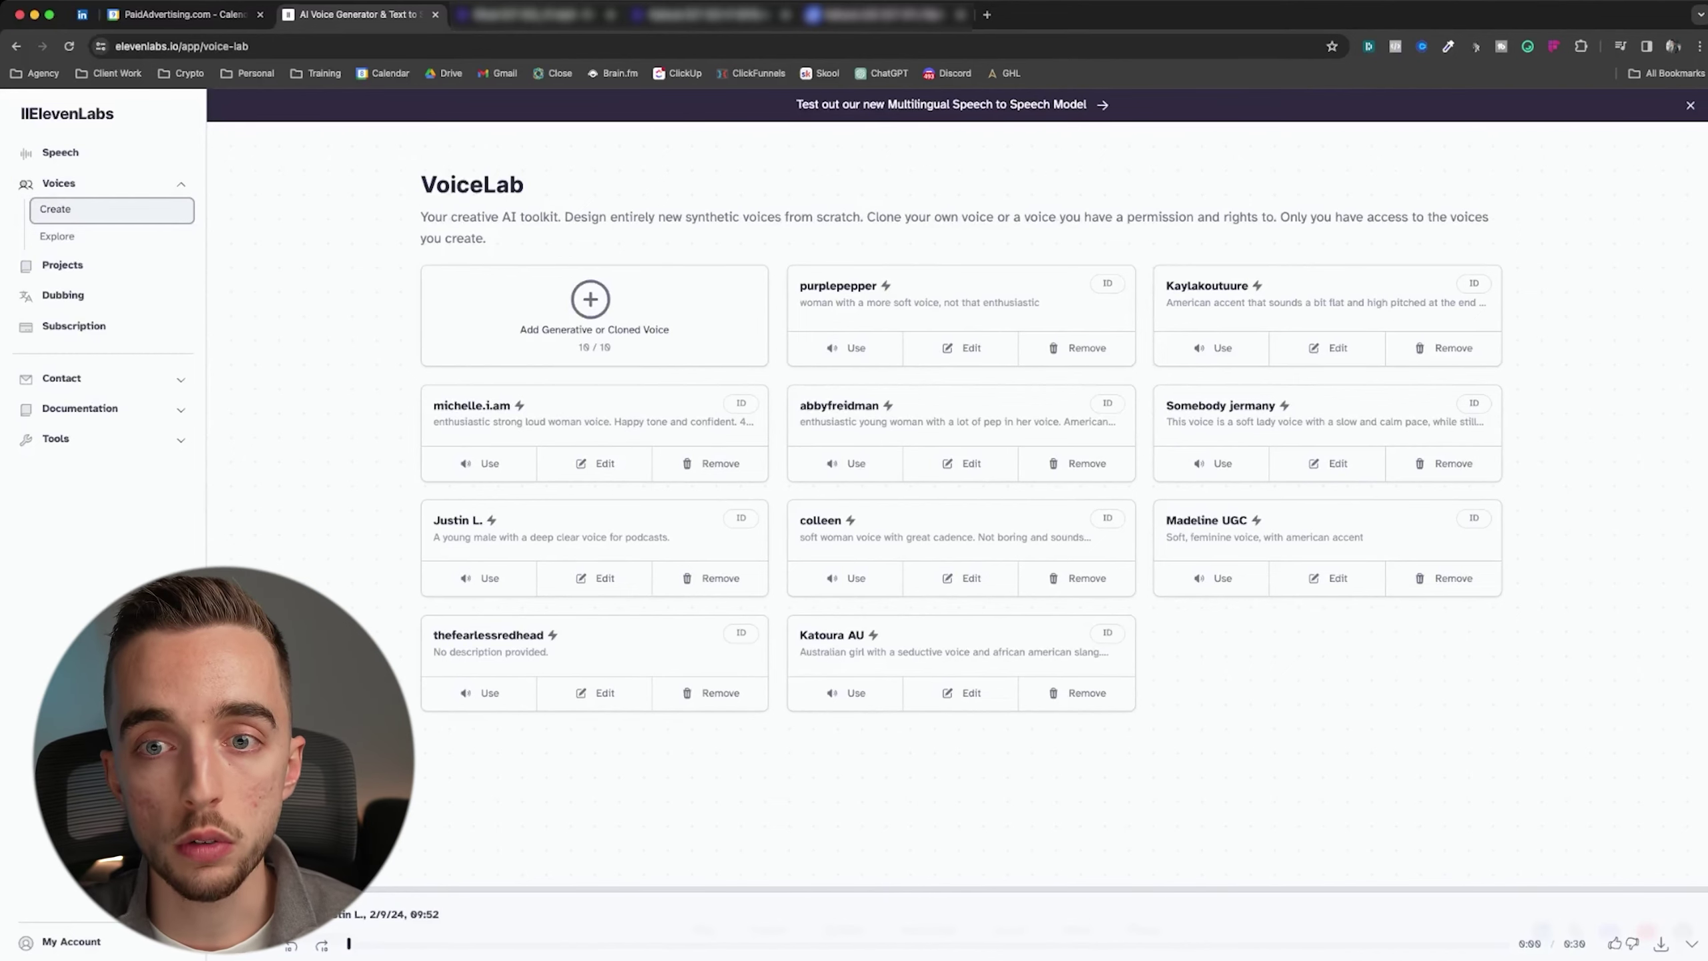
- Switch to the UGC ad video in Air that opens with "I'm never using those harsh kitty washes again" and play it
key(ctrl+Tab)
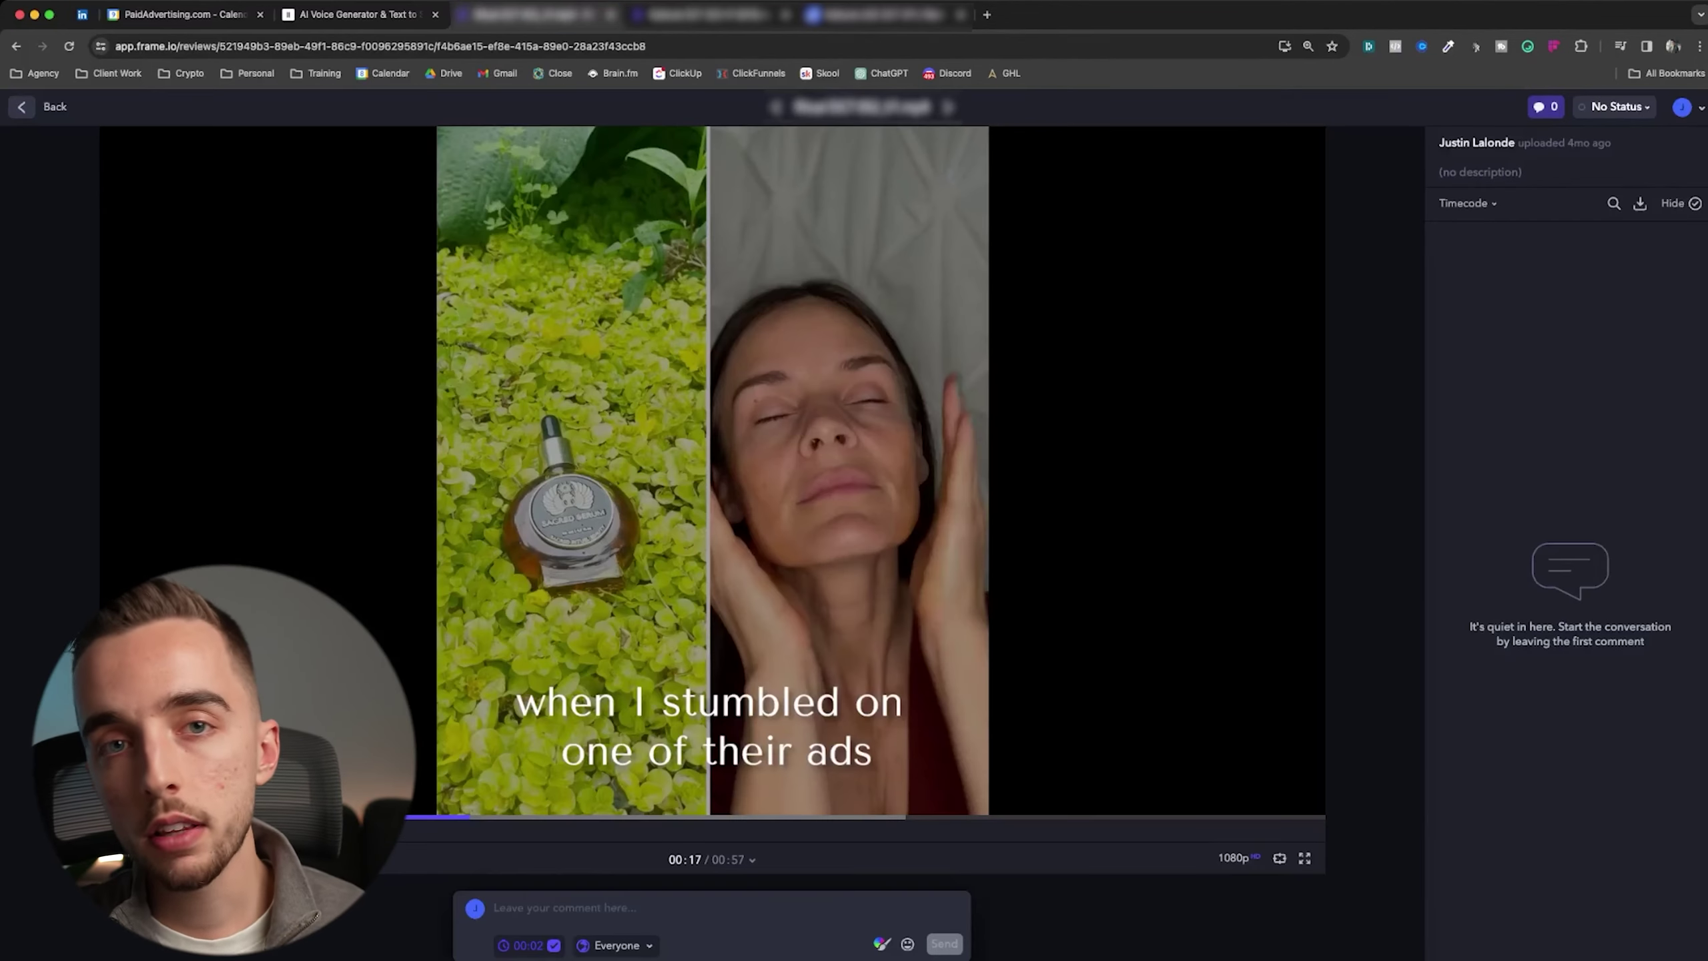
key(ctrl+Tab)
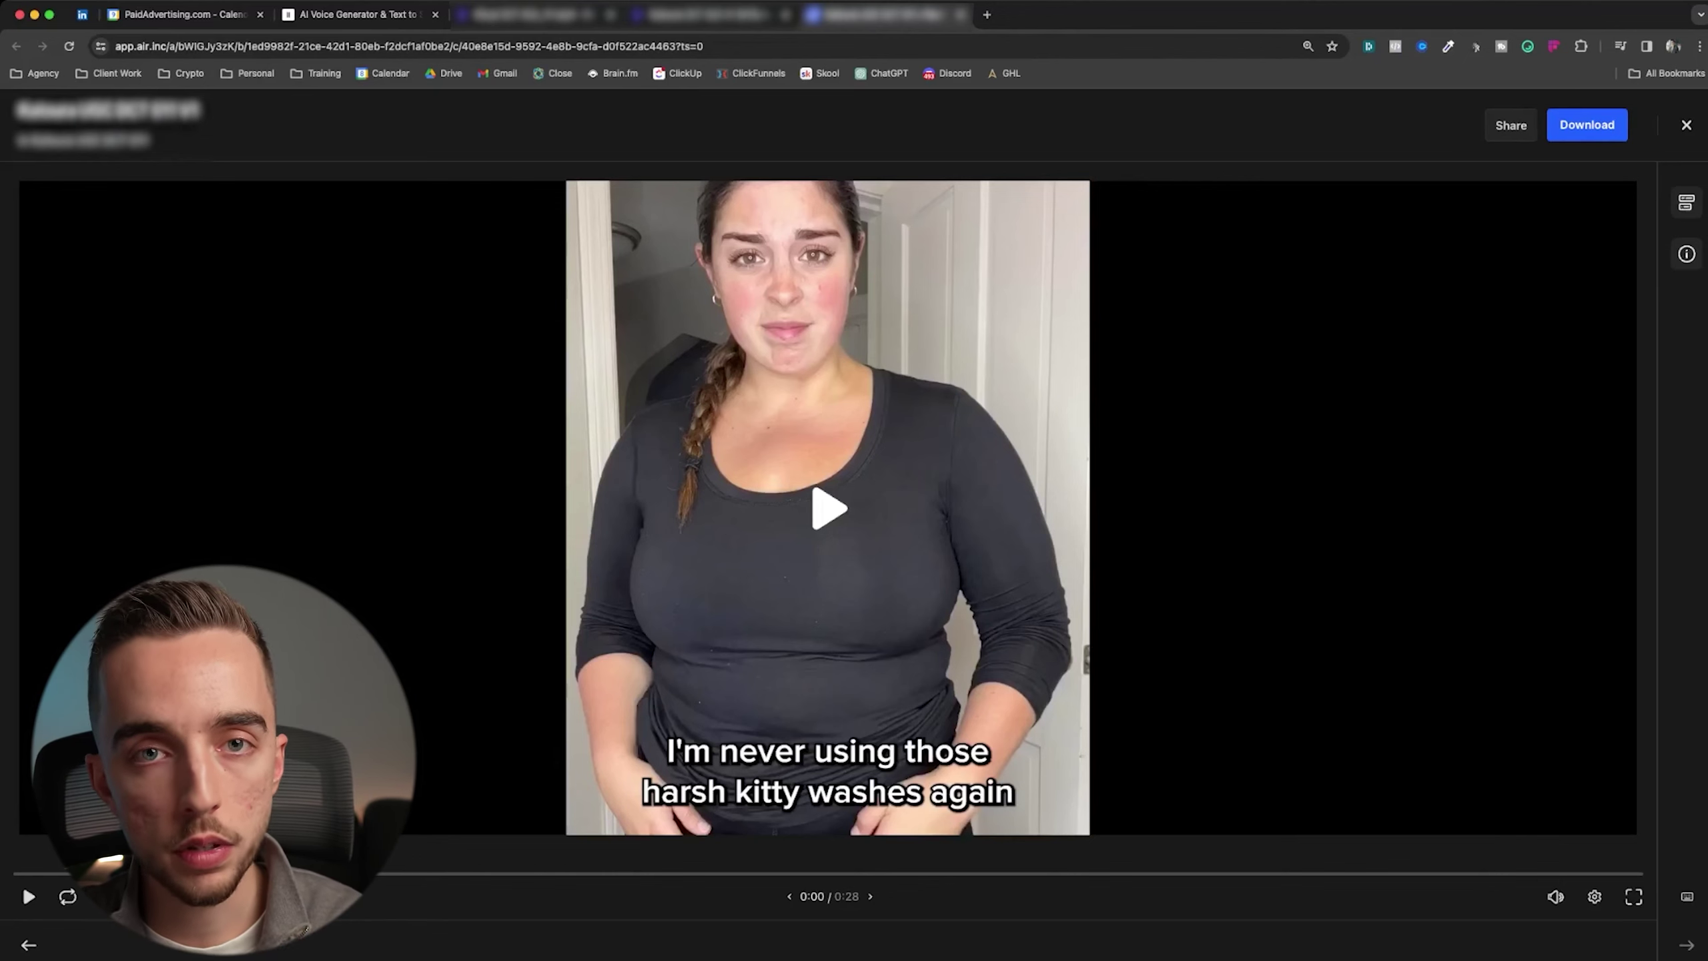
key(space)
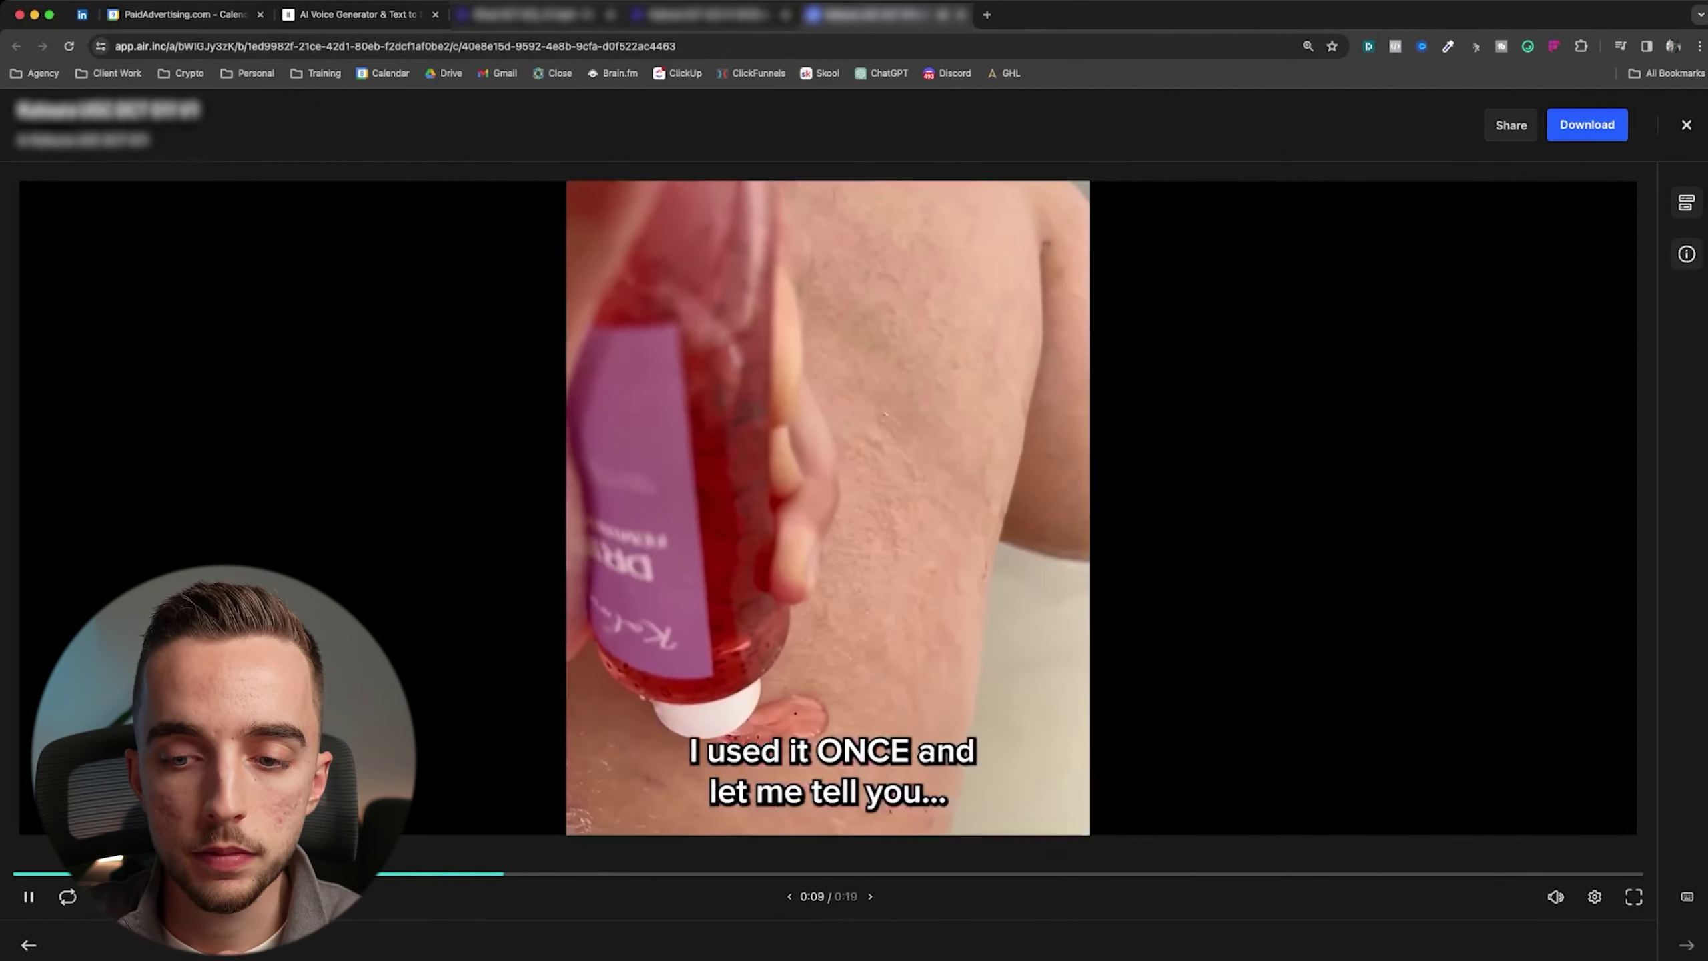
- Pause the UGC video ad and check the opening hook of the ad variations
key(space)
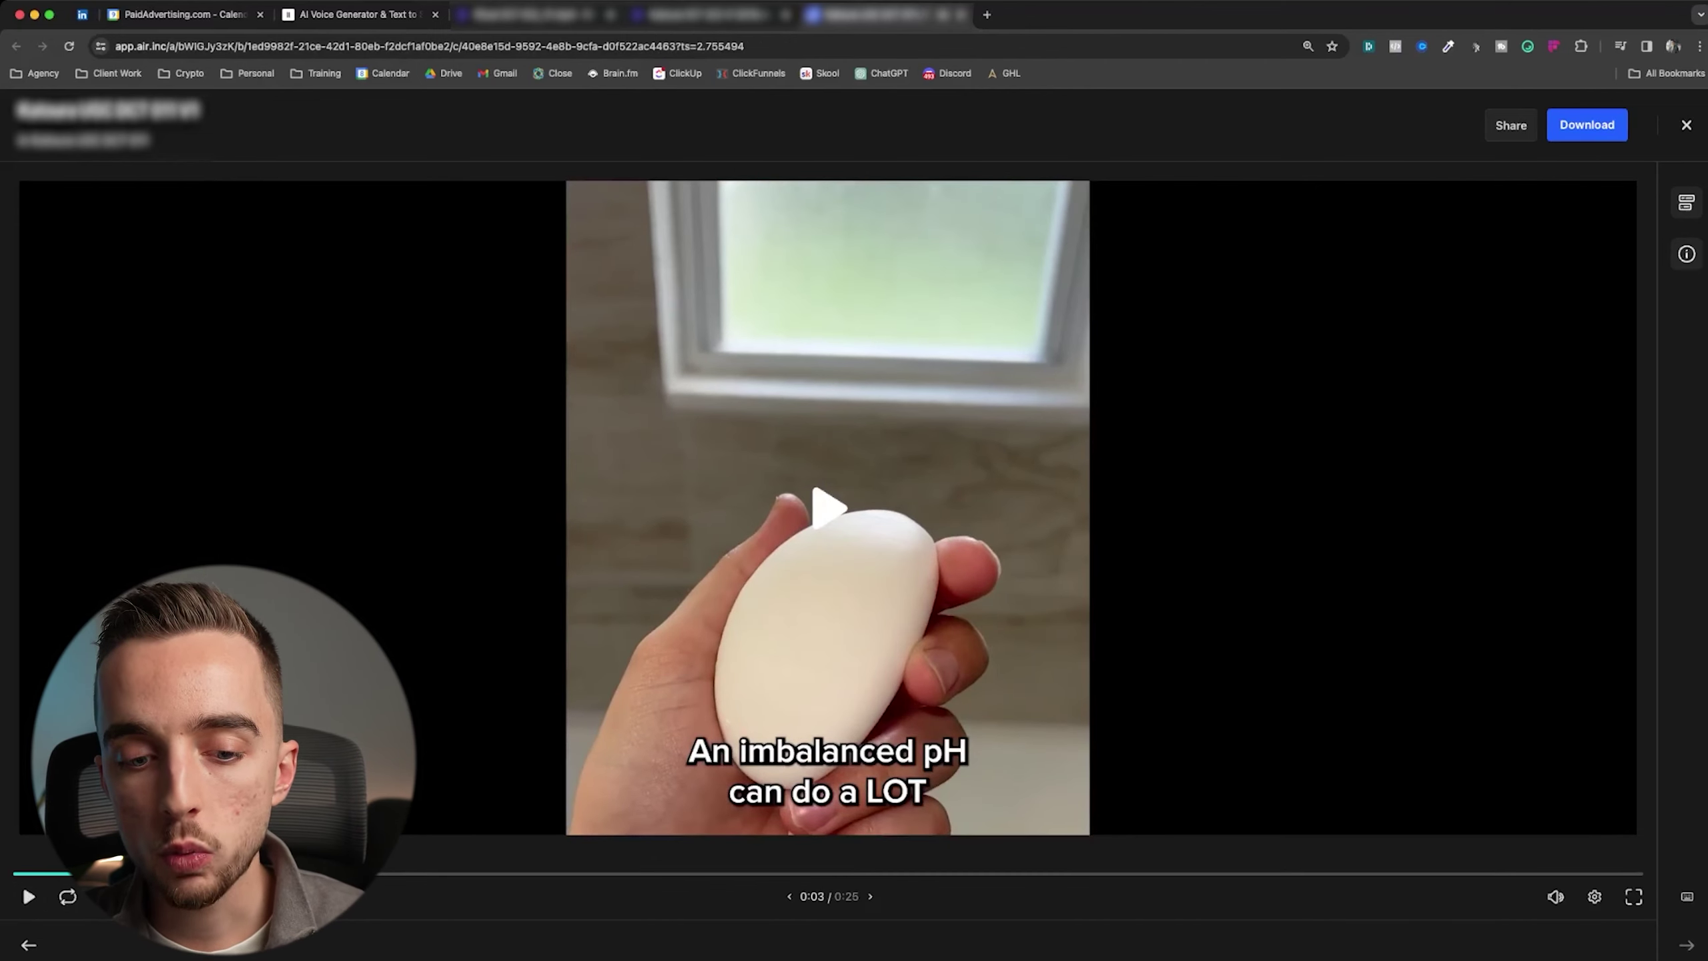
key(Right)
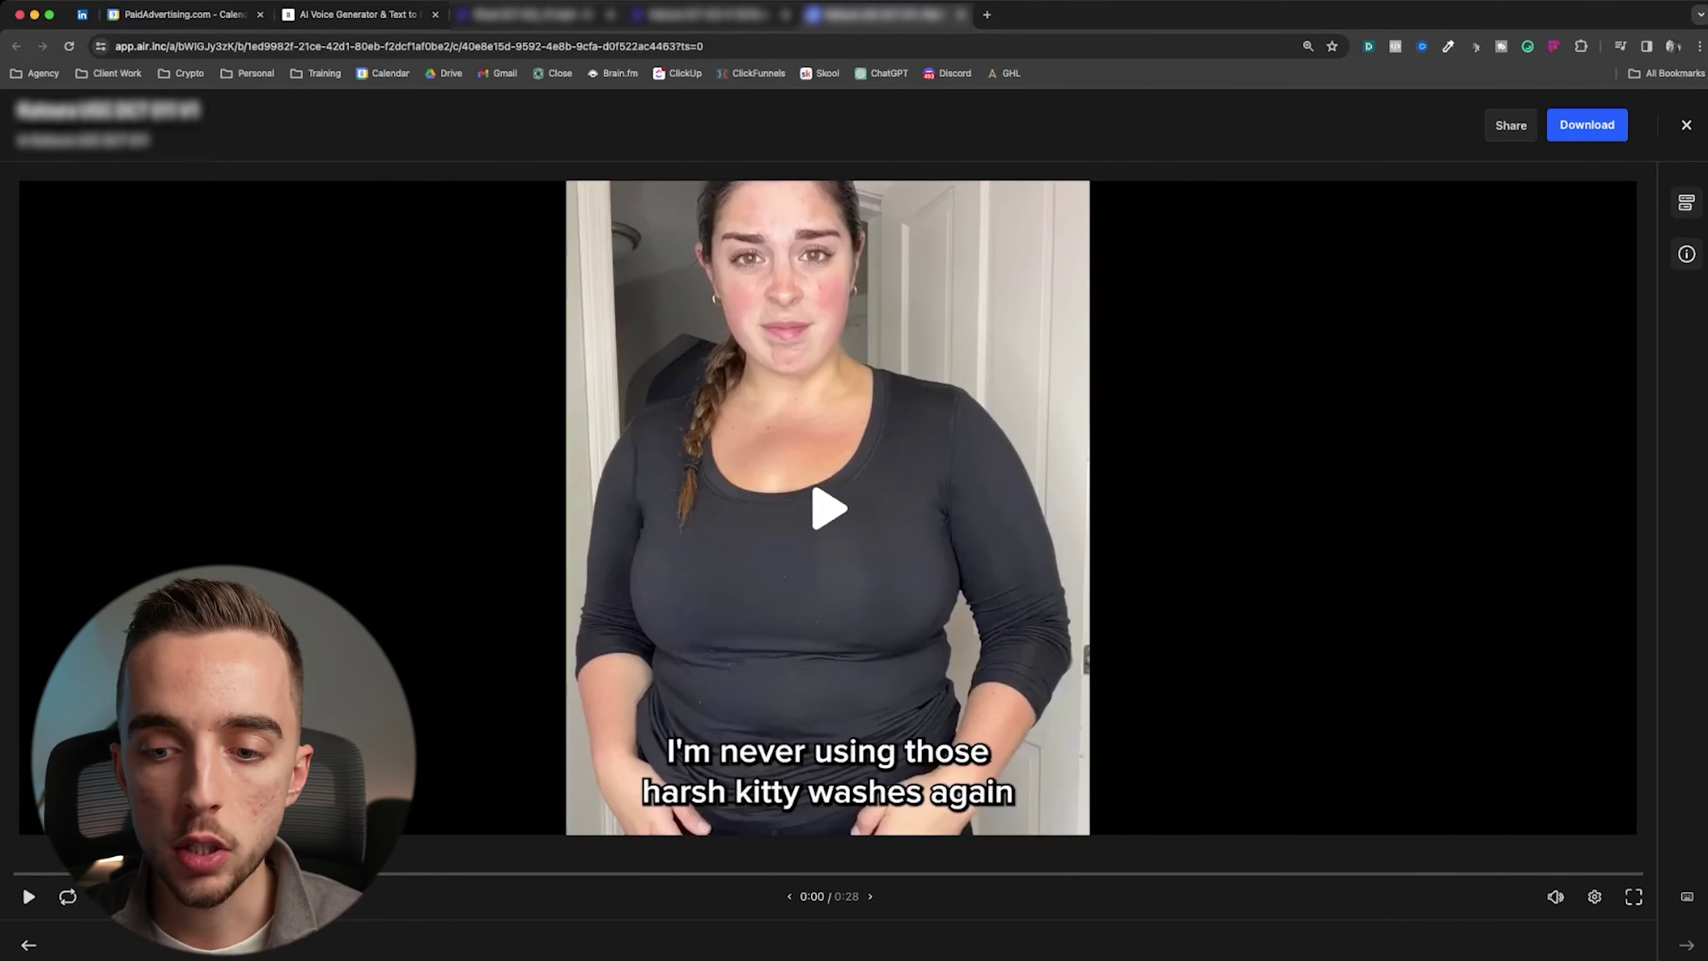
- Switch to ElevenLabs and browse the cloned and premade voices available for Speech Synthesis
click(359, 15)
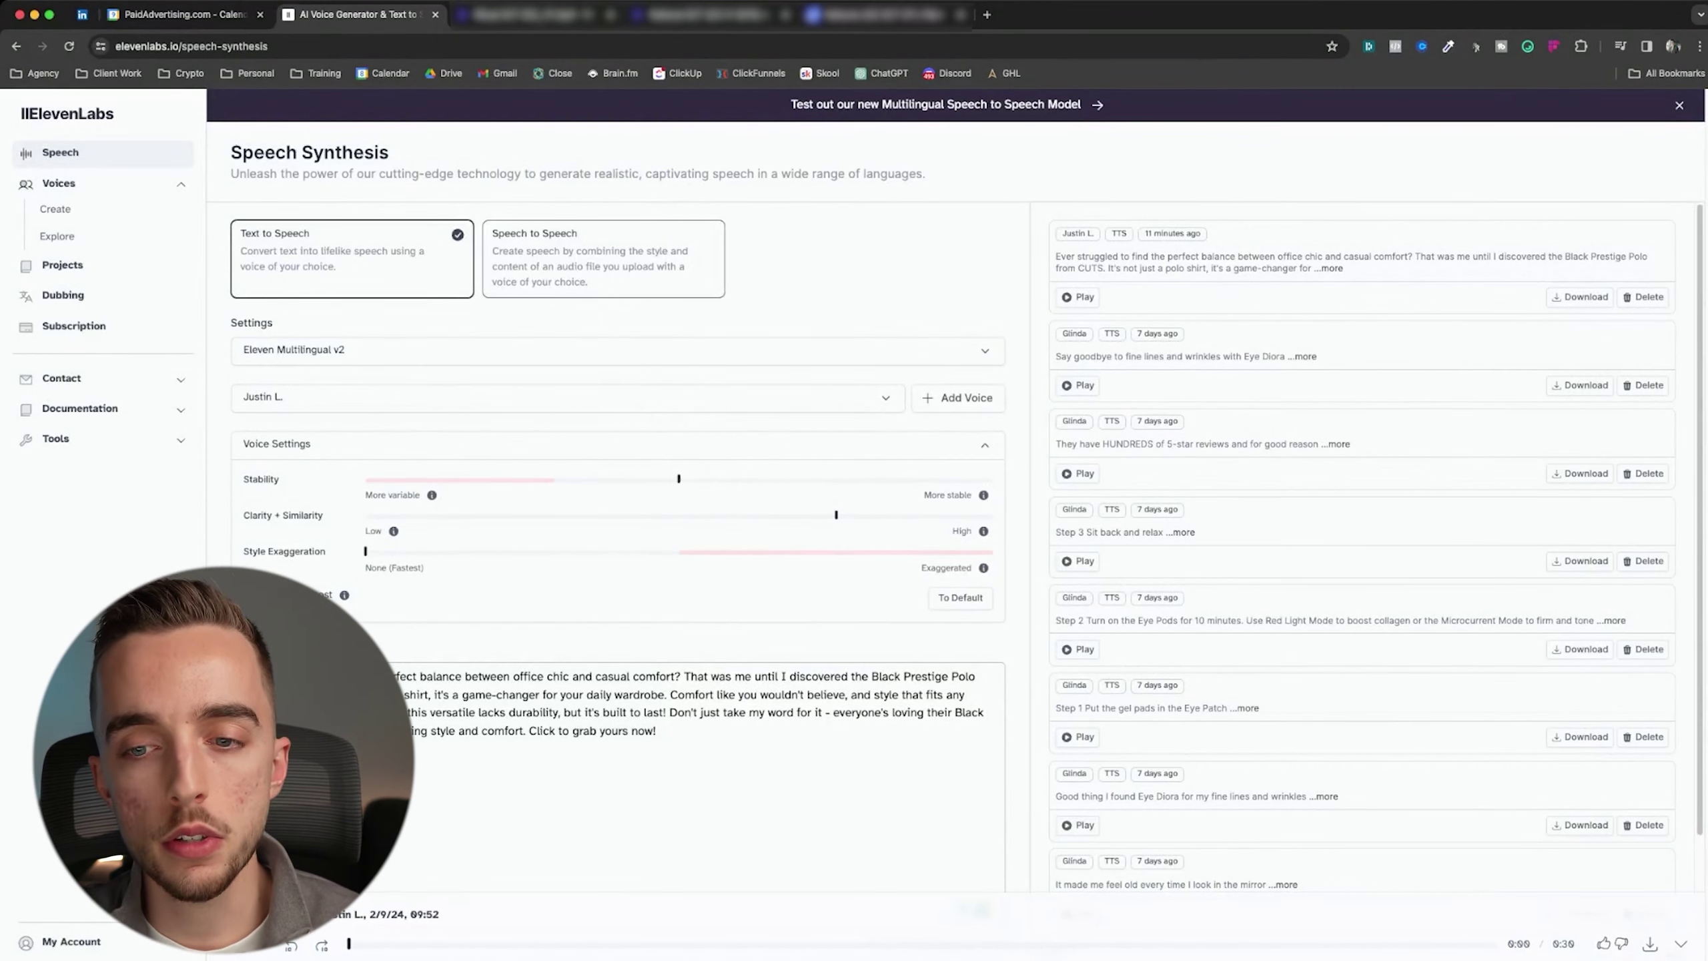
click(565, 398)
scroll(563, 546, down, 1)
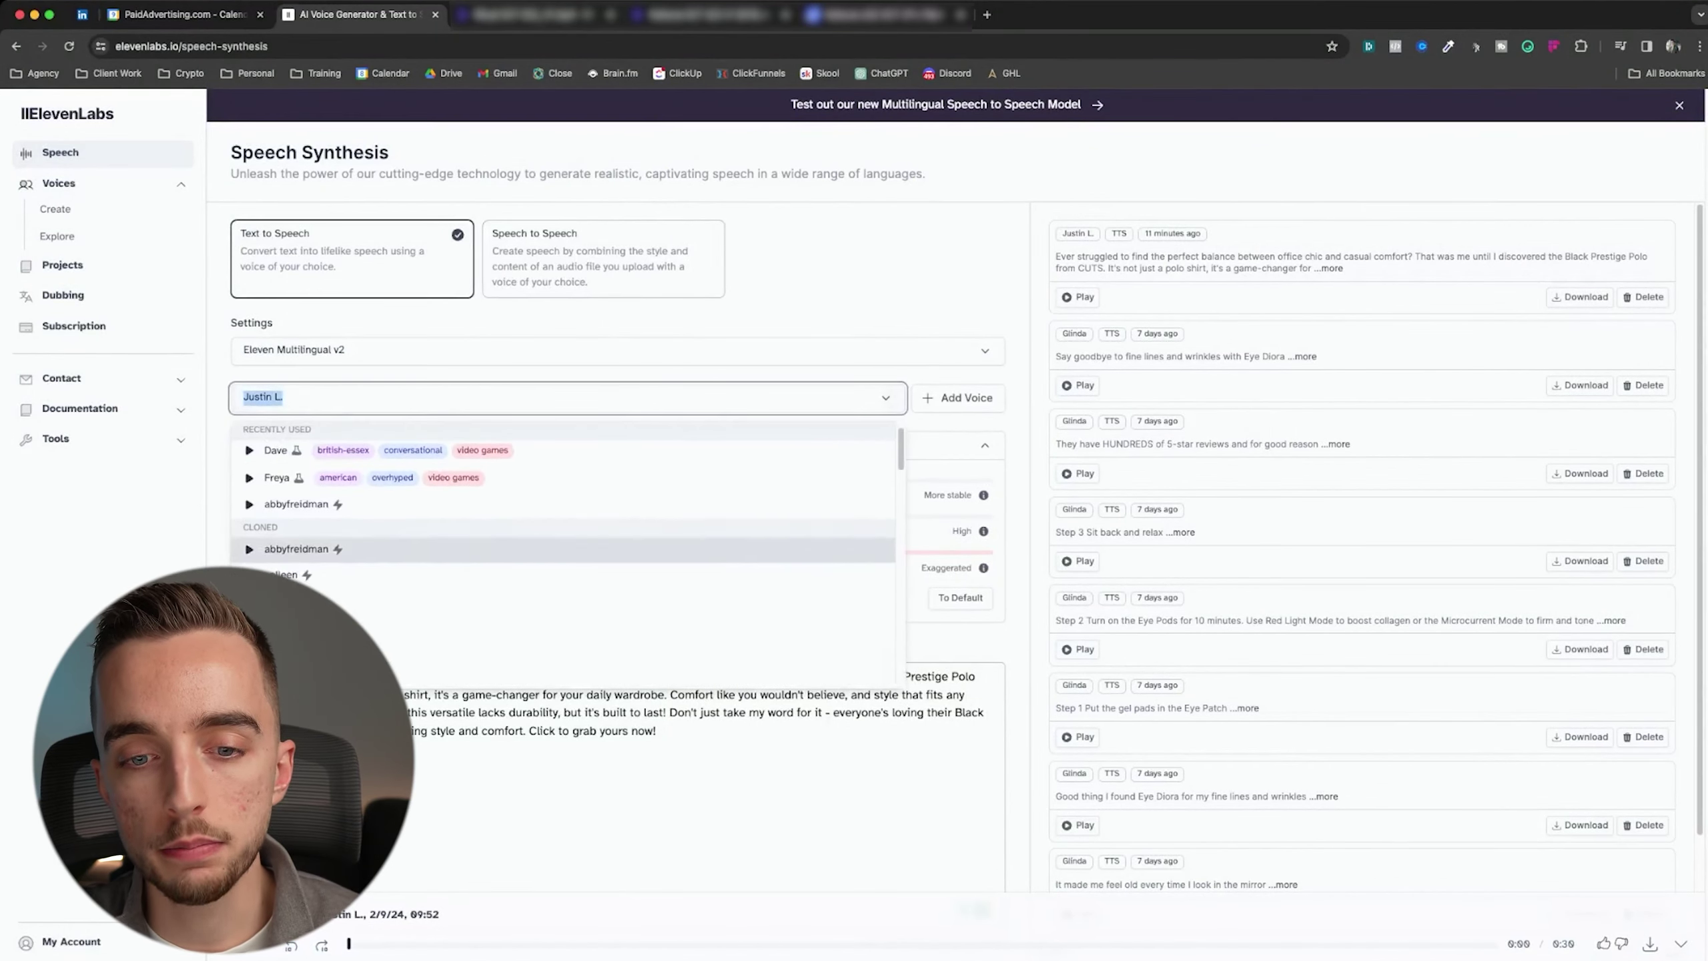
scroll(564, 547, down, 5)
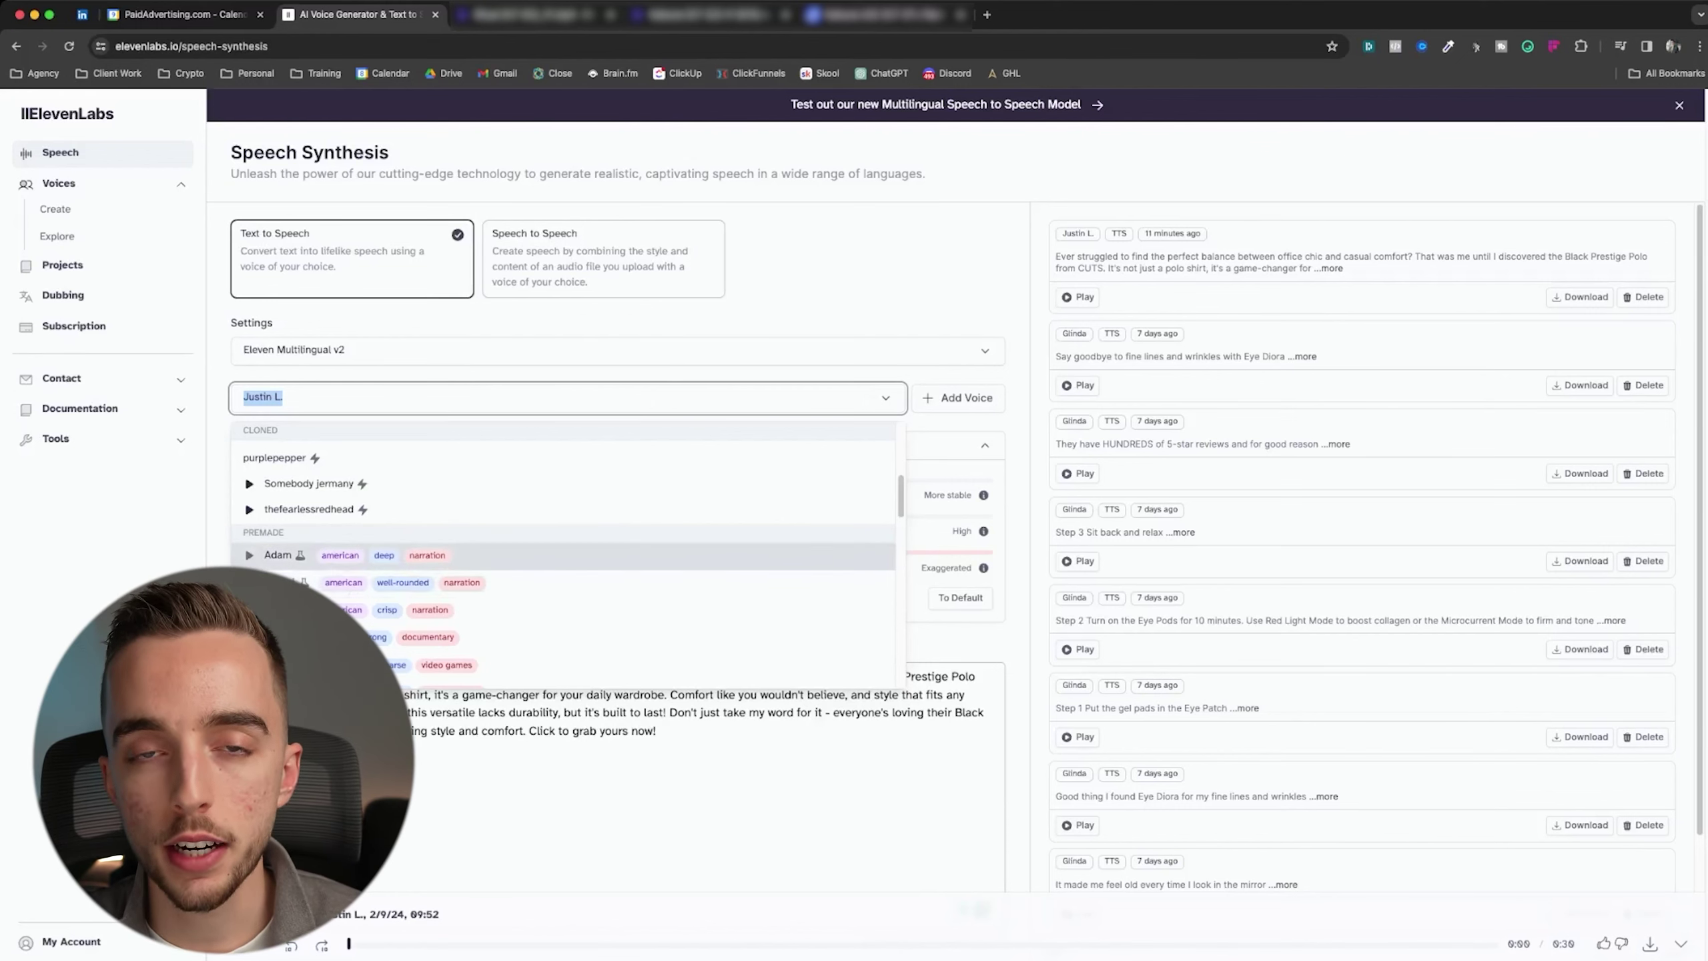
scroll(562, 511, up, 1)
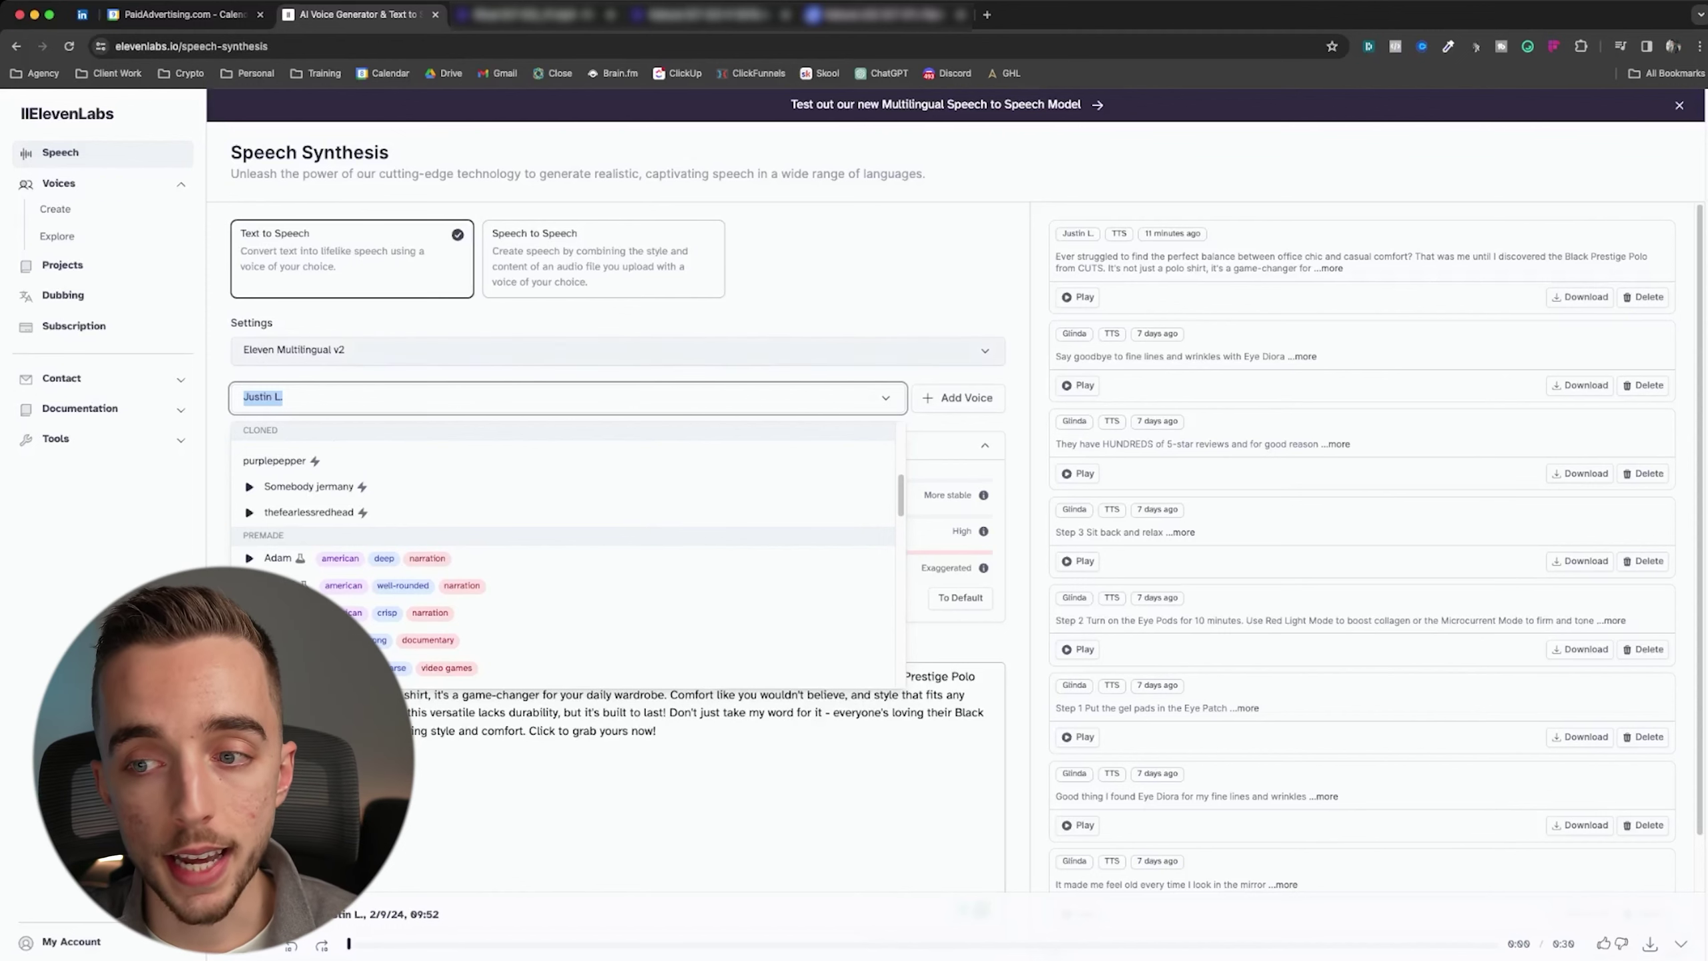
key(Escape)
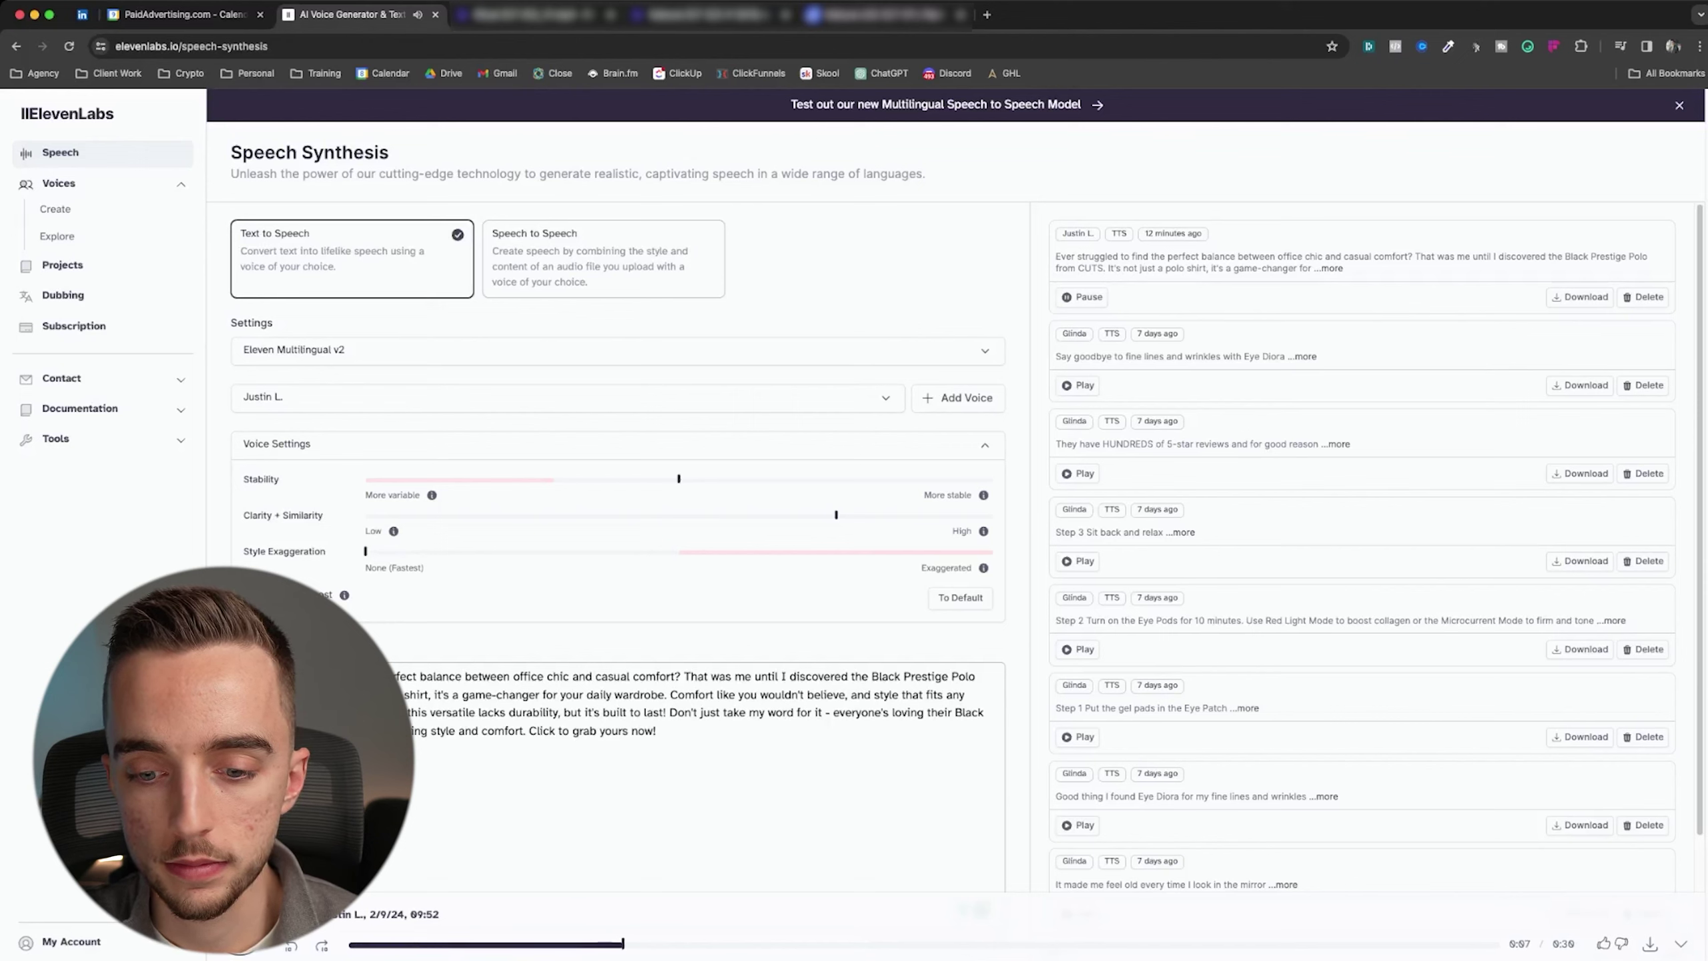
- Lower the voice's Stability to about one third of its range and generate the Black Prestige Polo voiceover again
key(space)
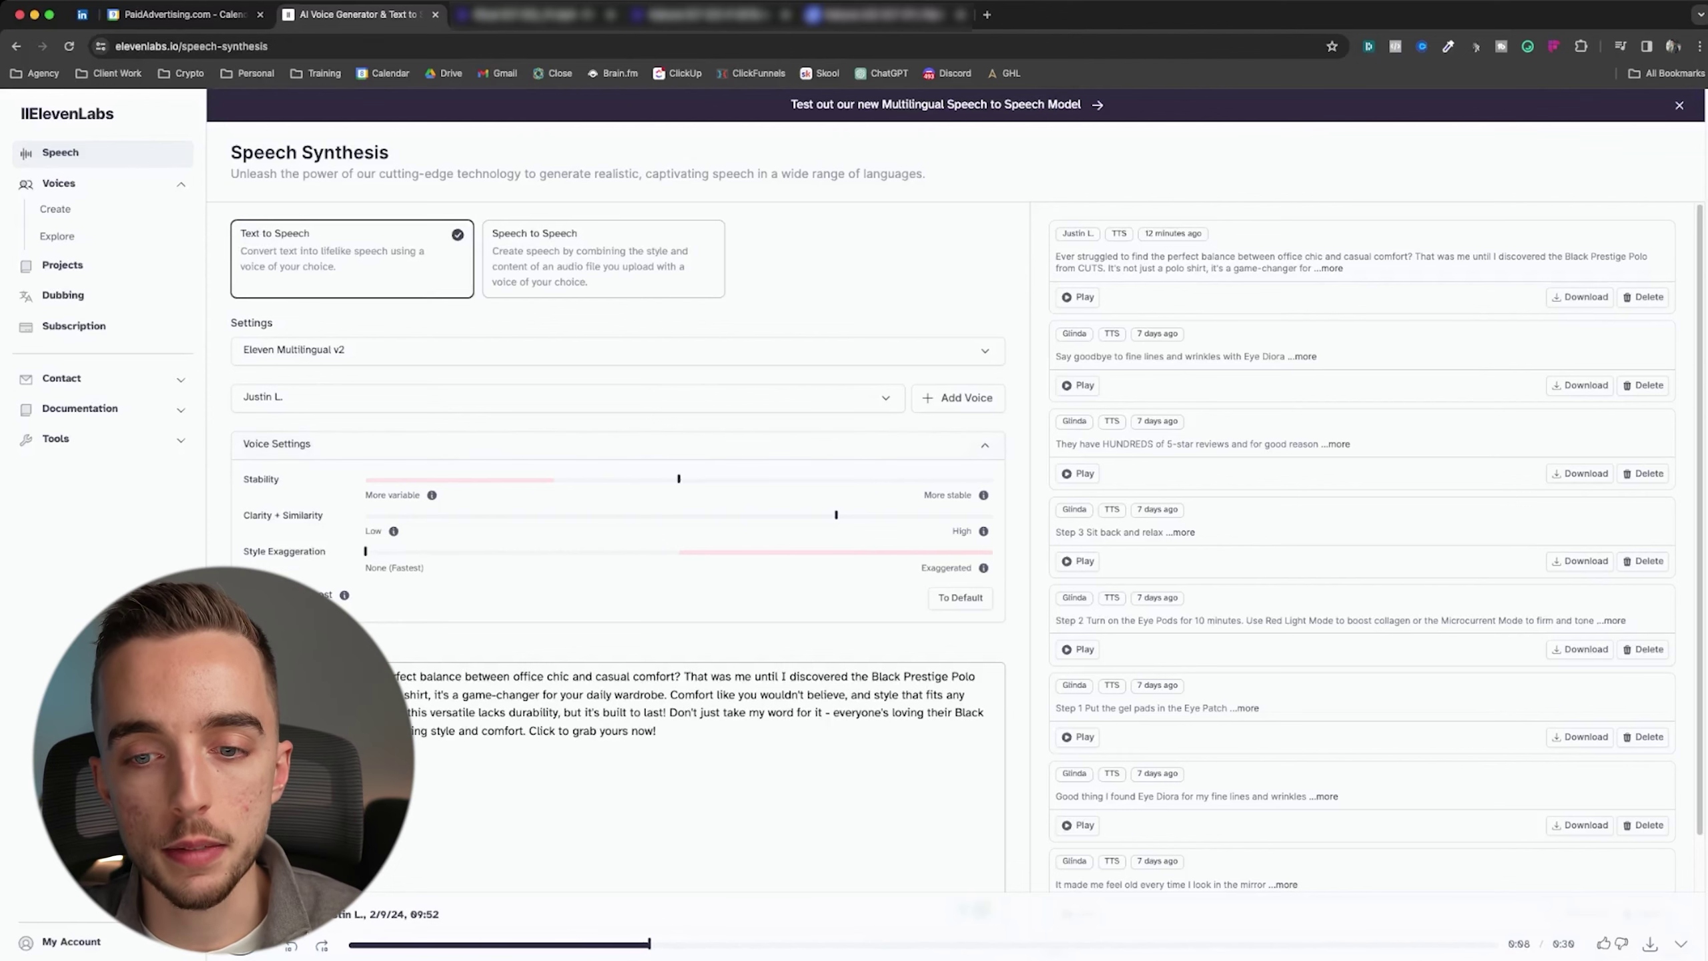
mouse_move(678, 479)
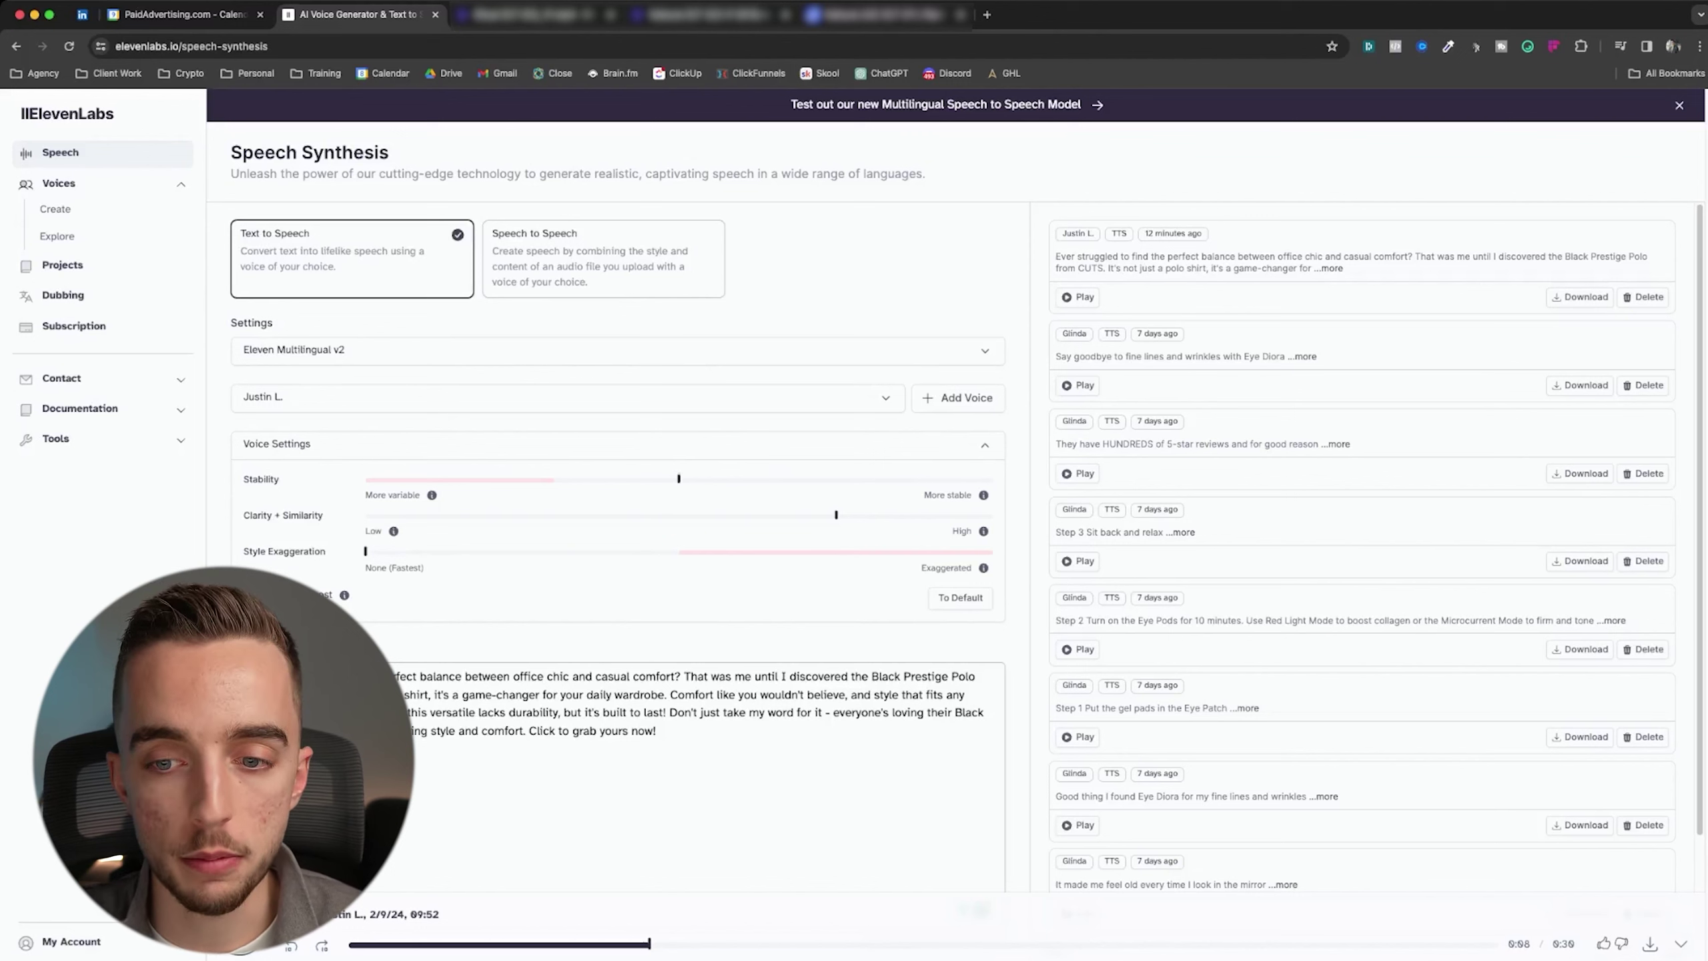
drag(678, 478, 566, 478)
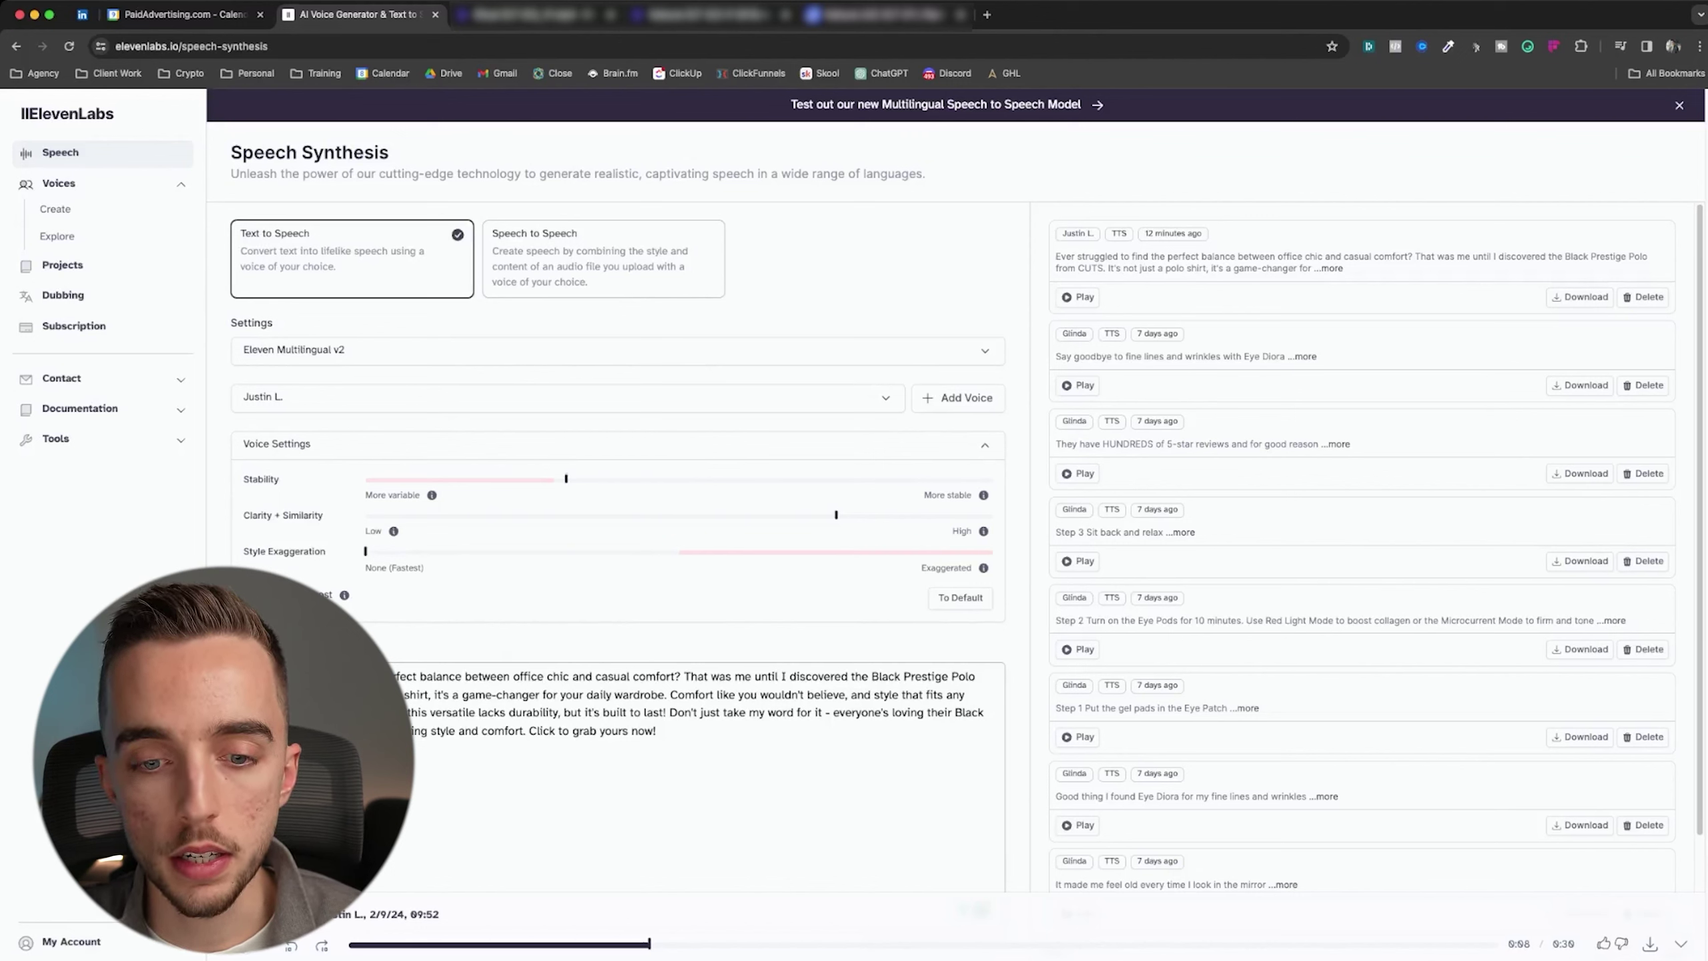
scroll(618, 606, down, 2)
click(629, 851)
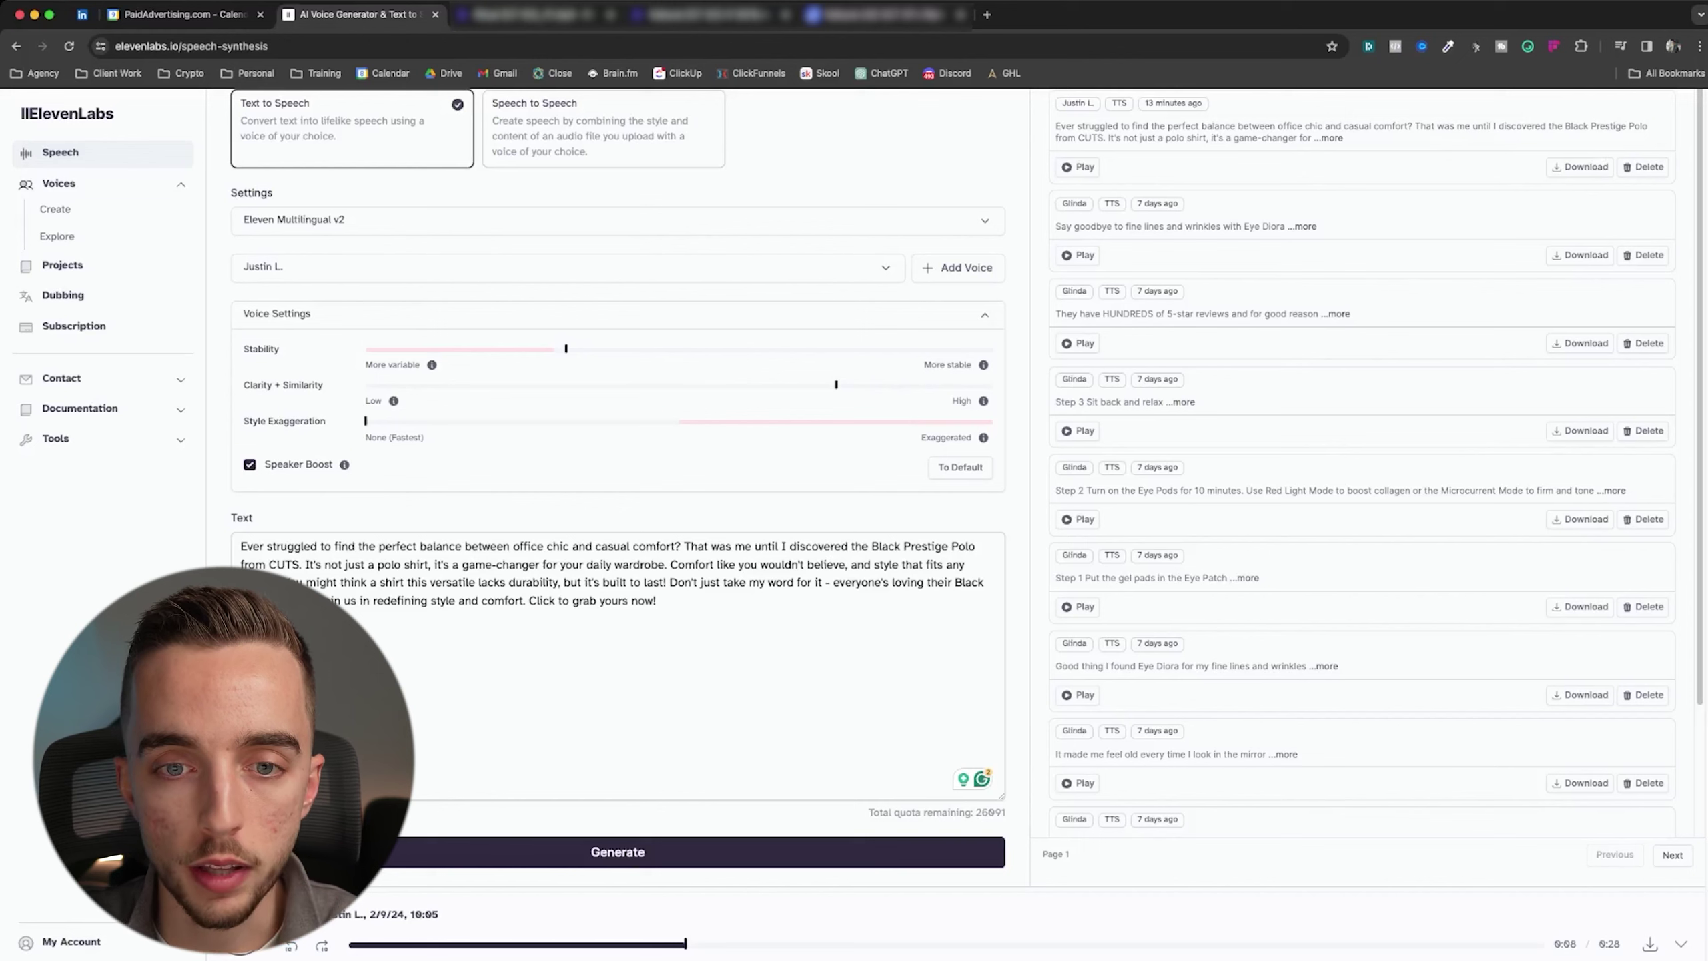
scroll(965, 491, up, 1)
scroll(965, 491, up, 3)
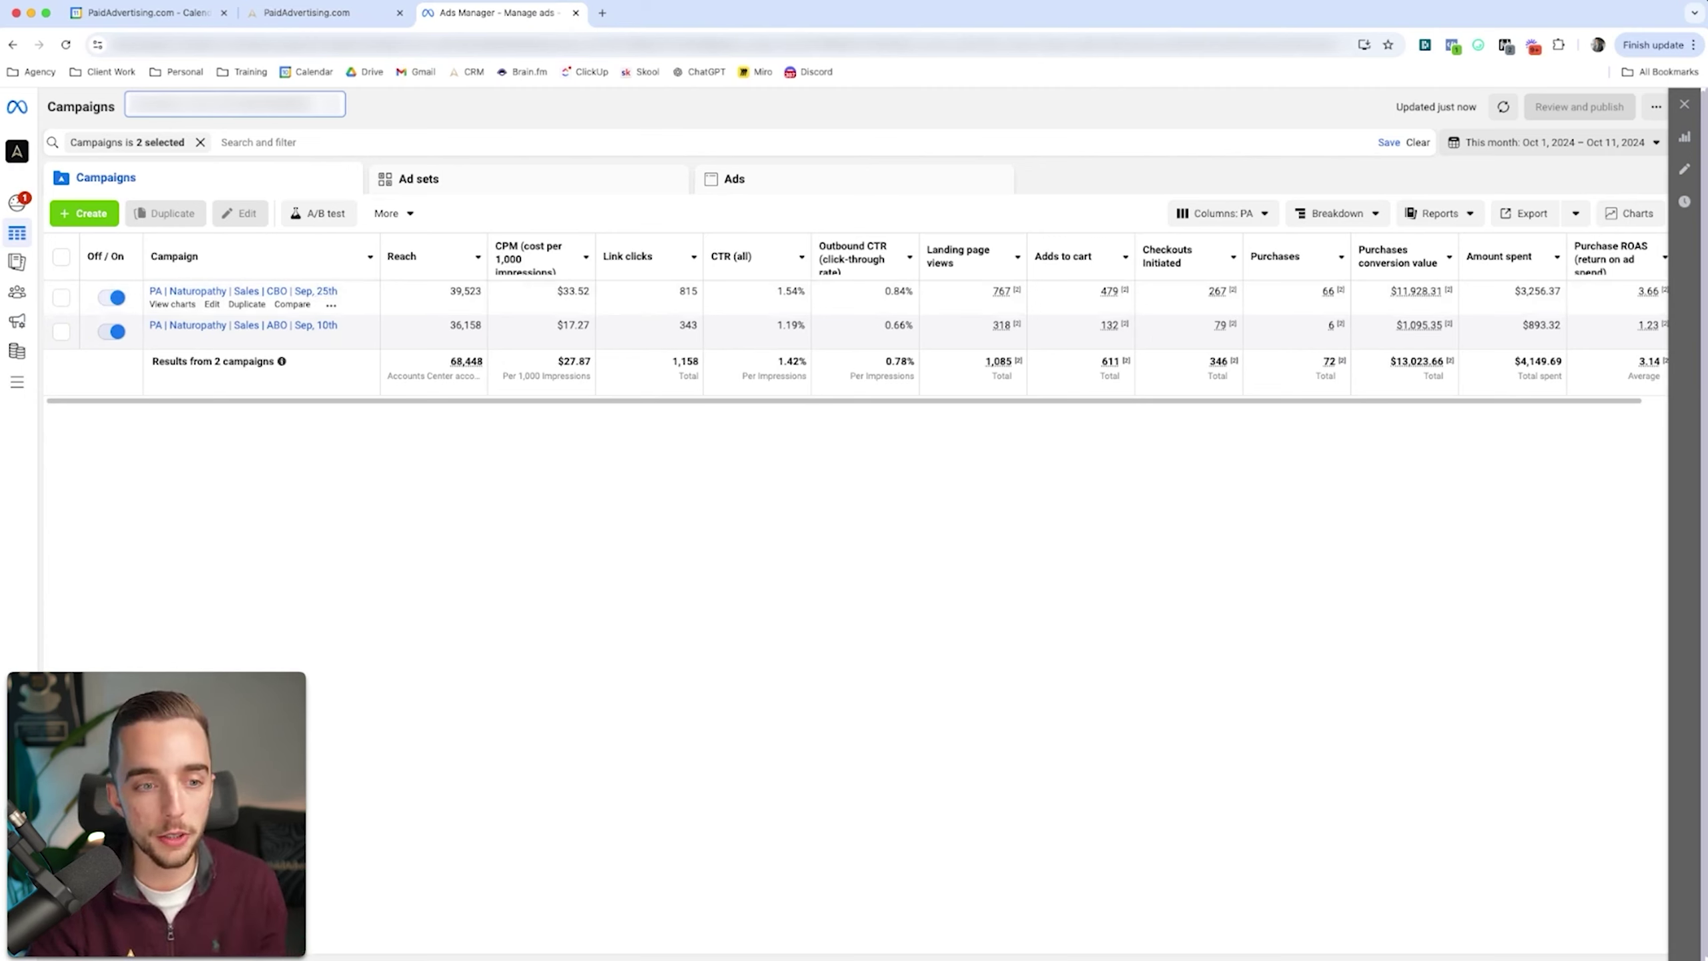
- Open the PA | Naturopathy | Sales | CBO | Sep, 25th campaign for editing and view the DCT020 ad set's conversion settings
click(60, 296)
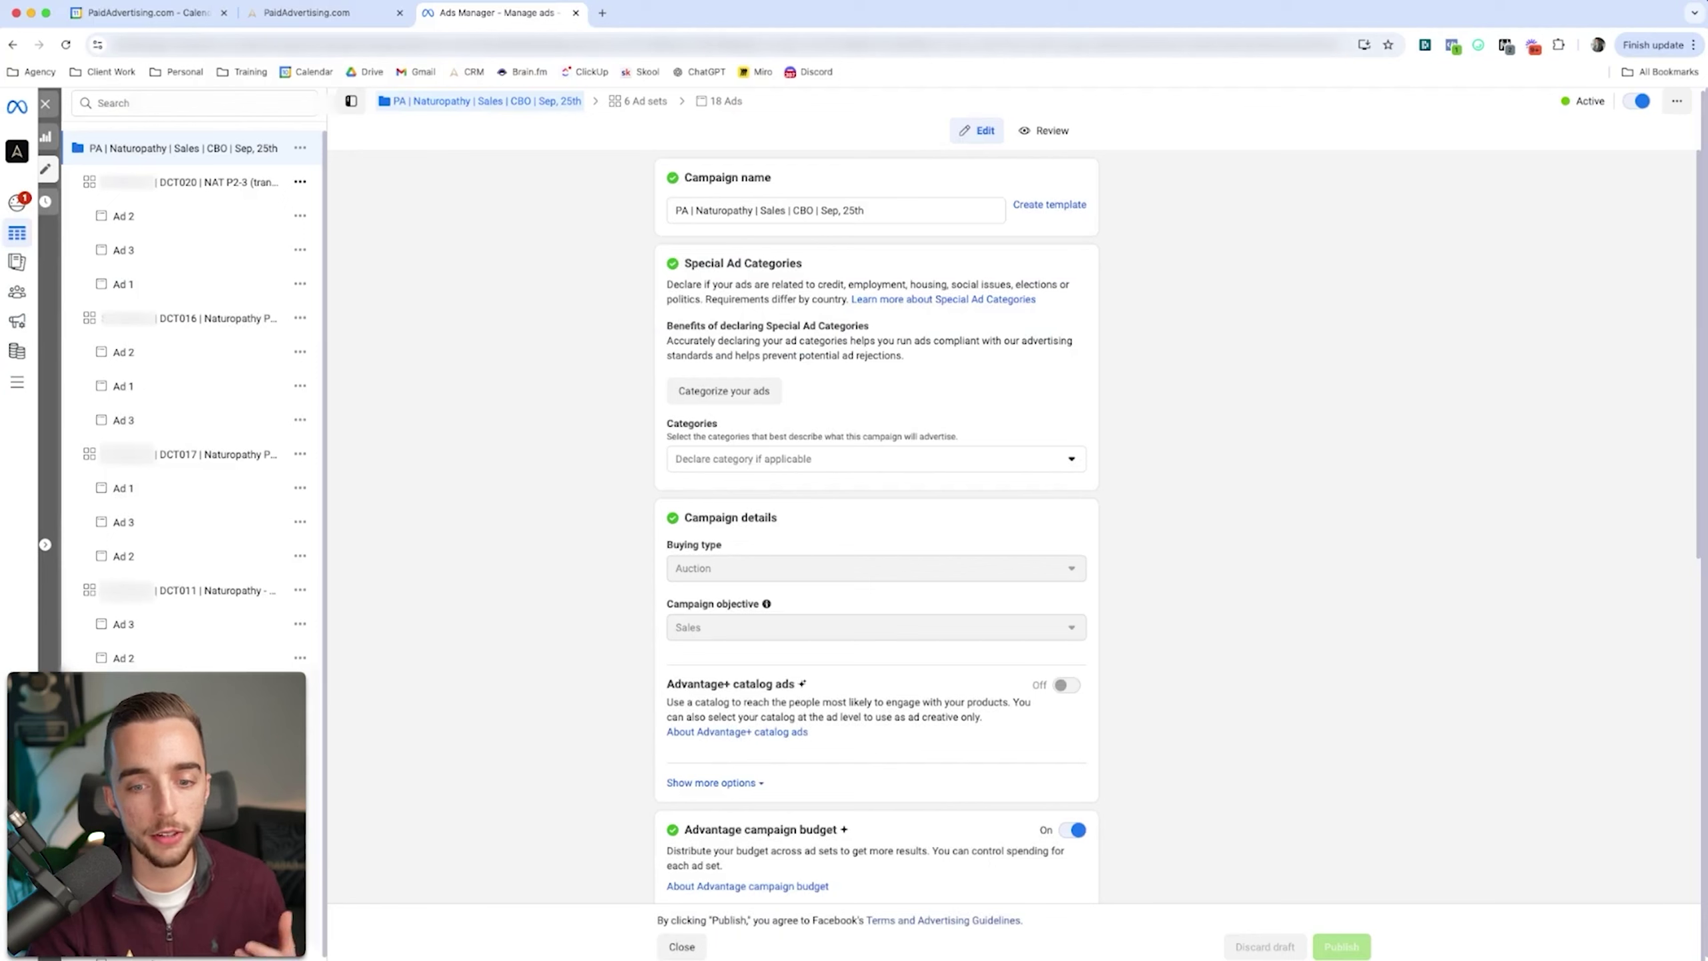
click(216, 181)
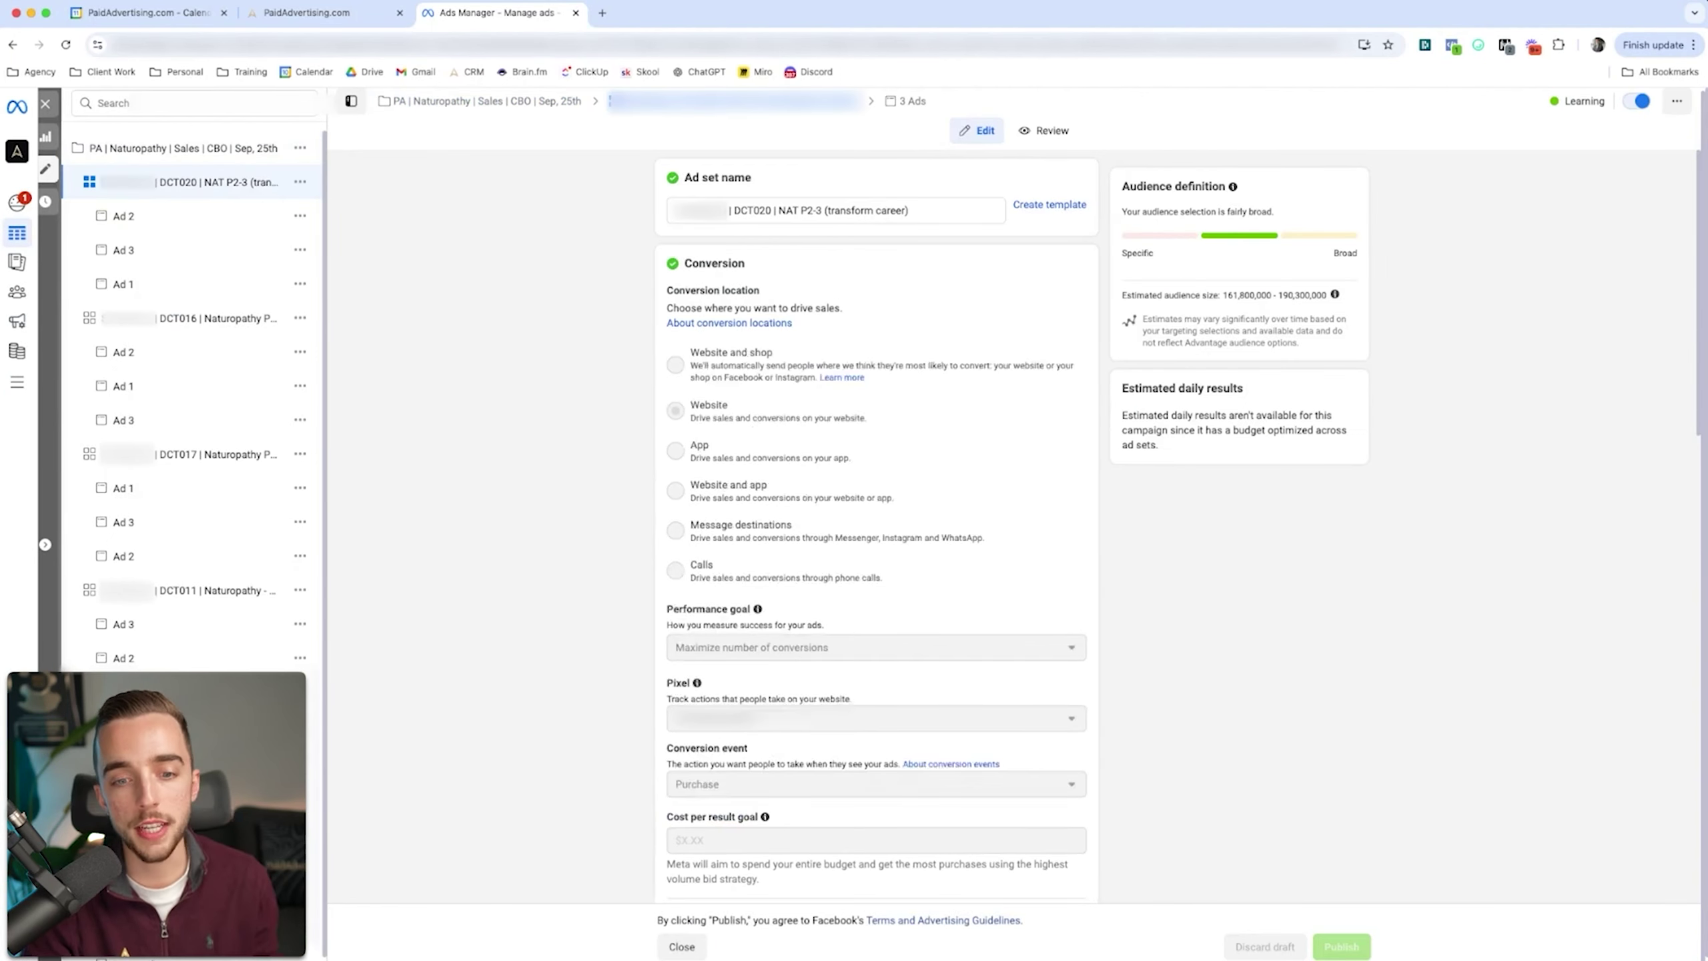
scroll(874, 525, down, 1)
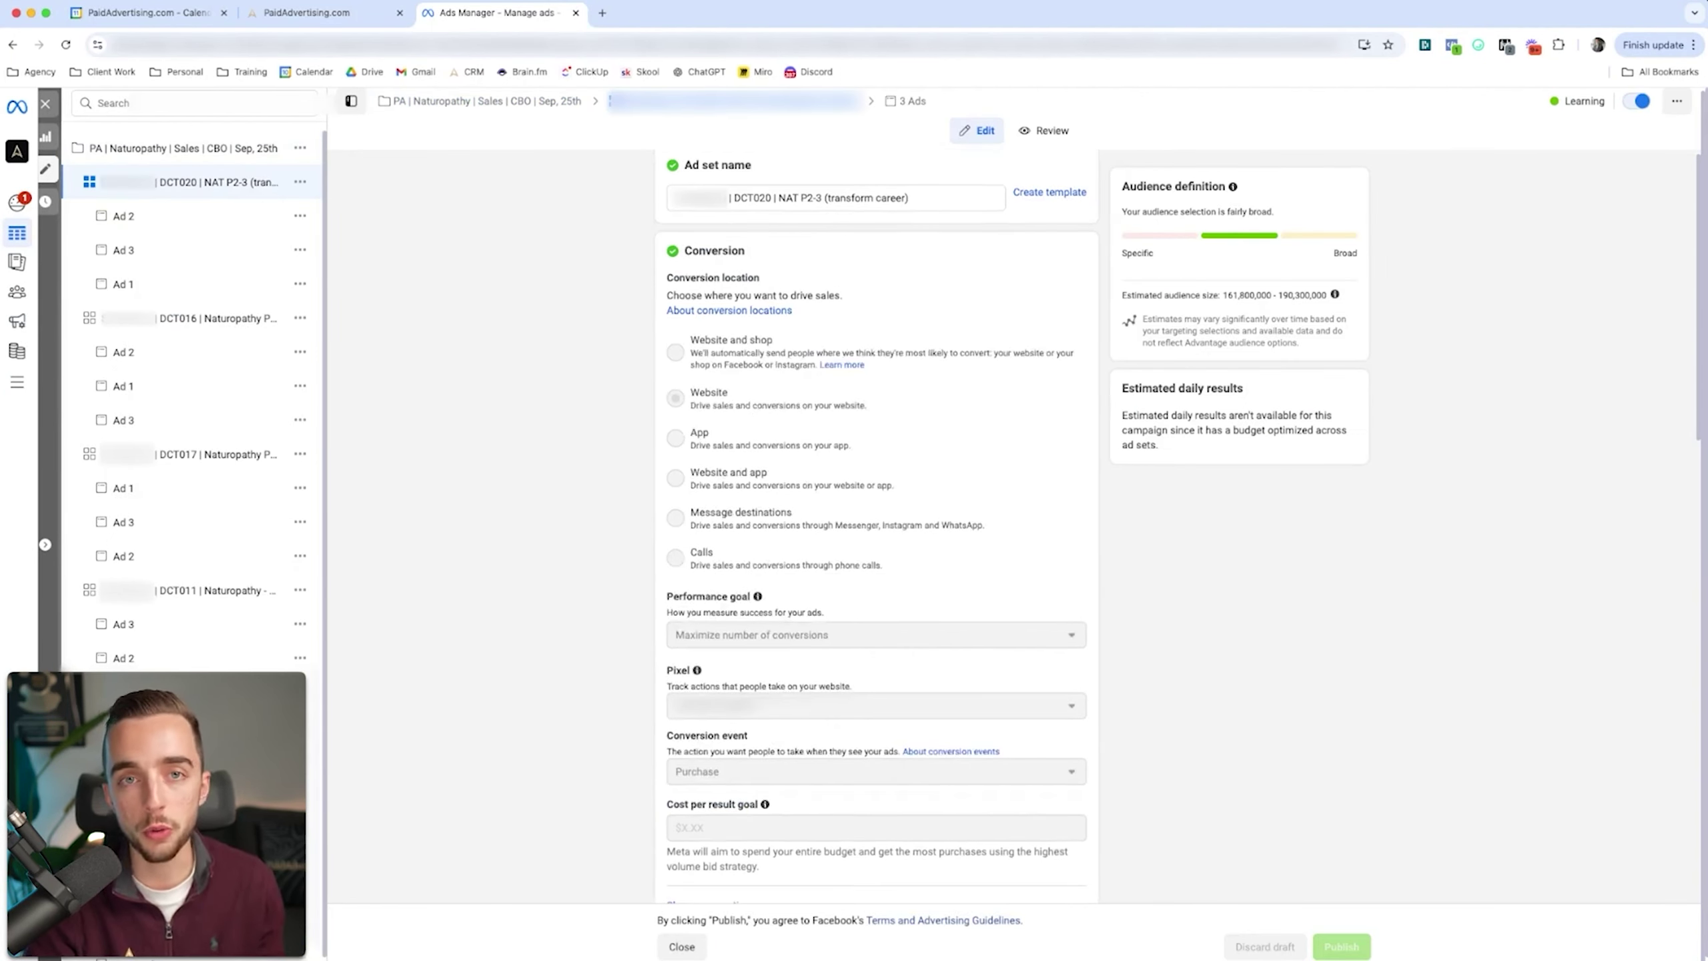
scroll(874, 525, up, 1)
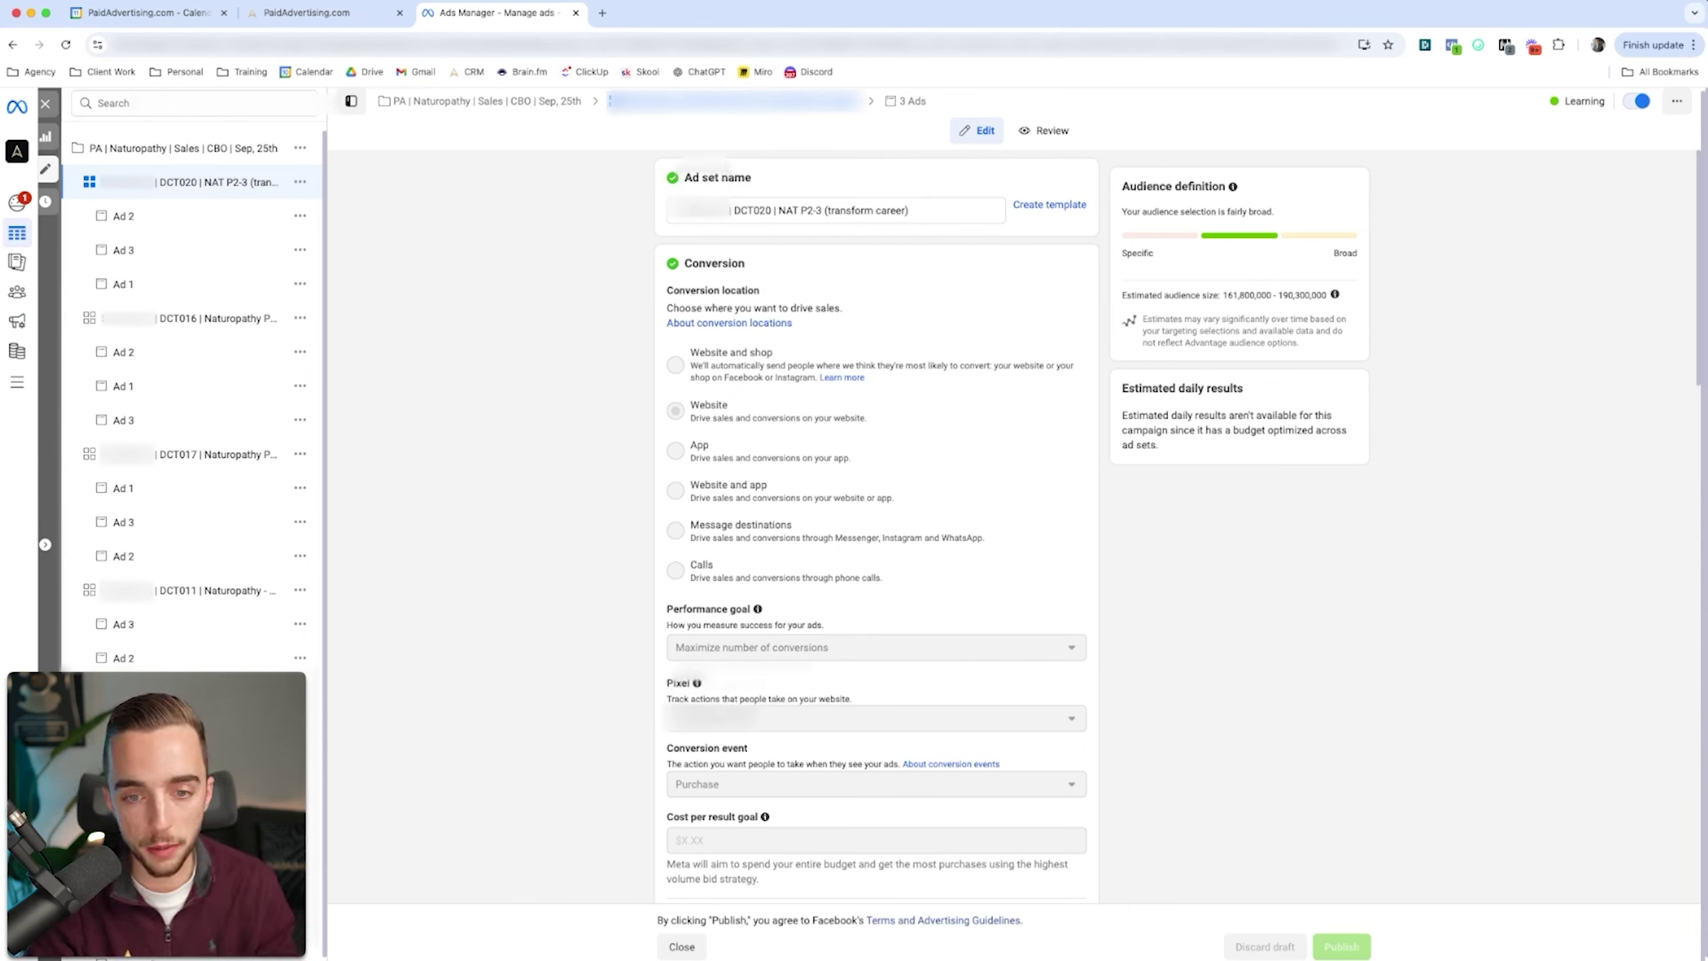
- Examine the DCT020 ad set's audience controls, including the additional options, along with its Advantage+ audience and placements
scroll(874, 525, down, 15)
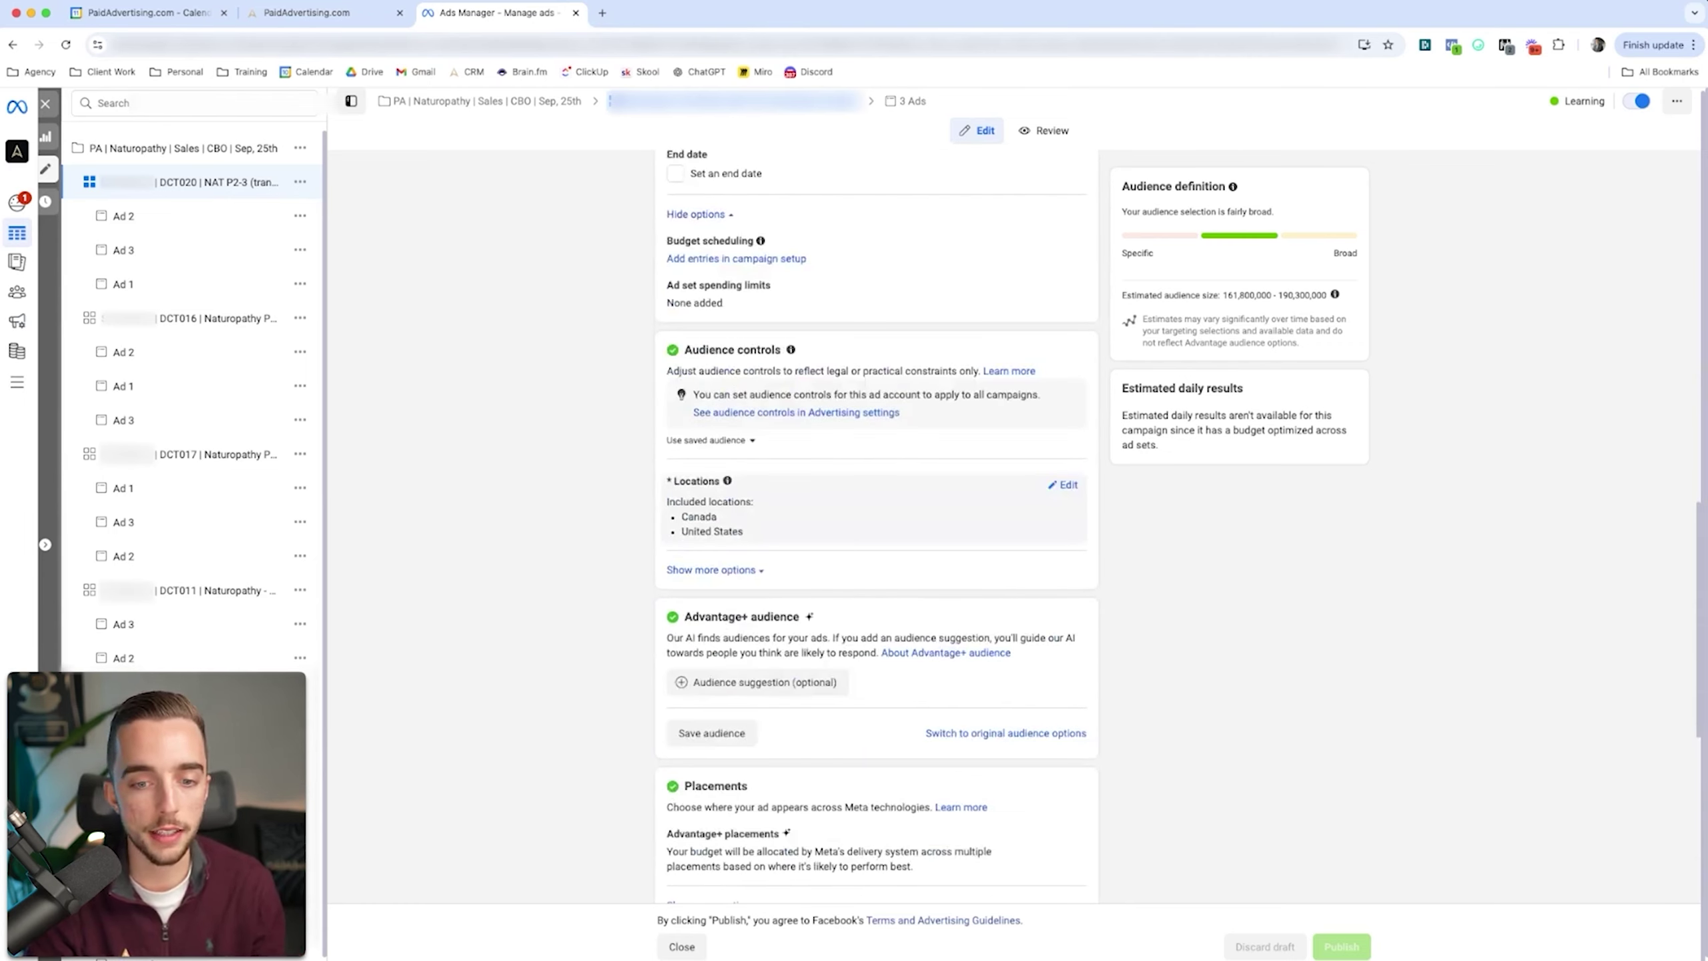
click(710, 570)
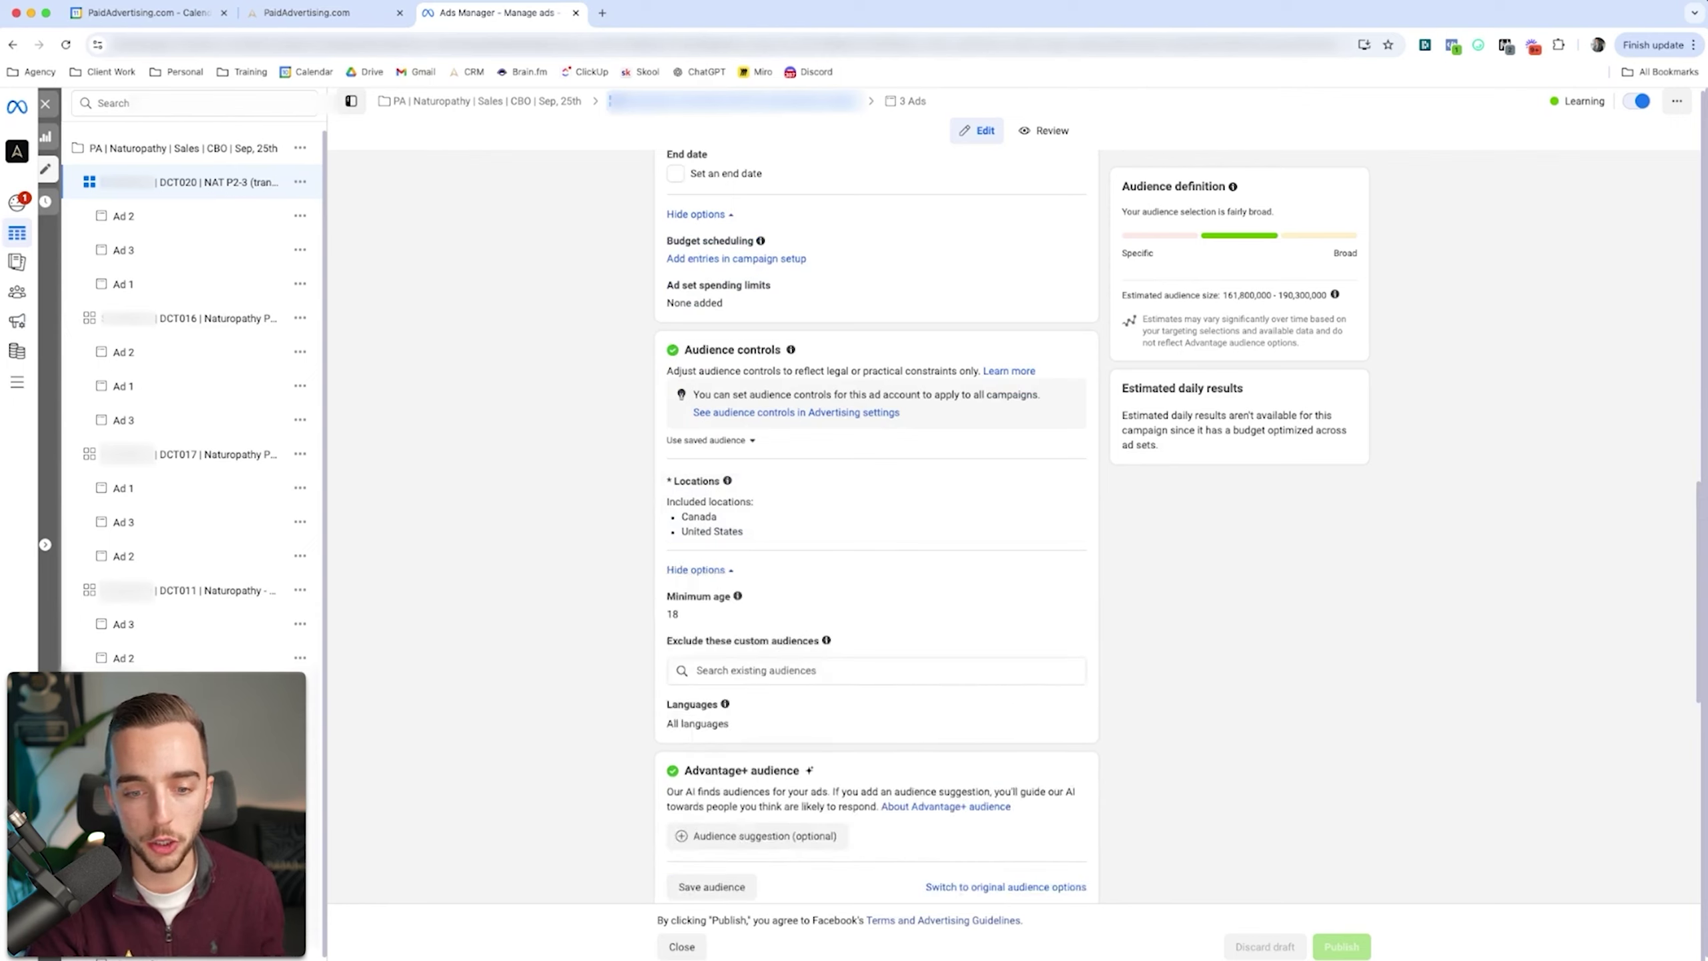
scroll(874, 525, down, 2)
scroll(876, 525, down, 10)
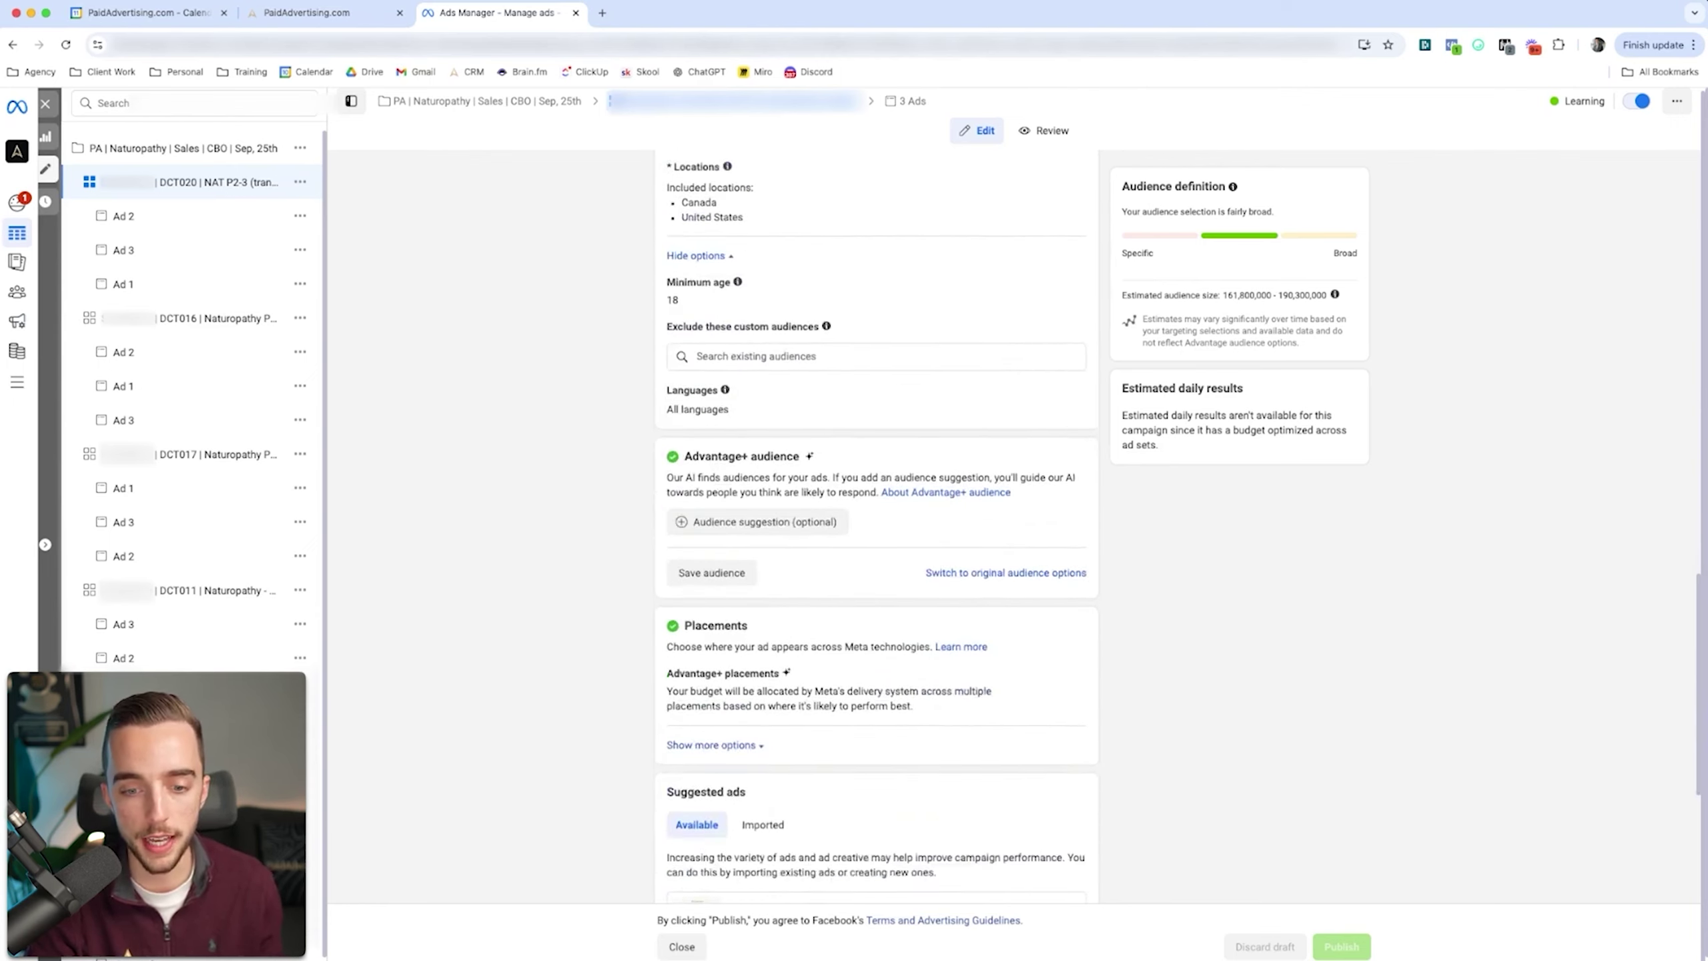
scroll(874, 525, up, 8)
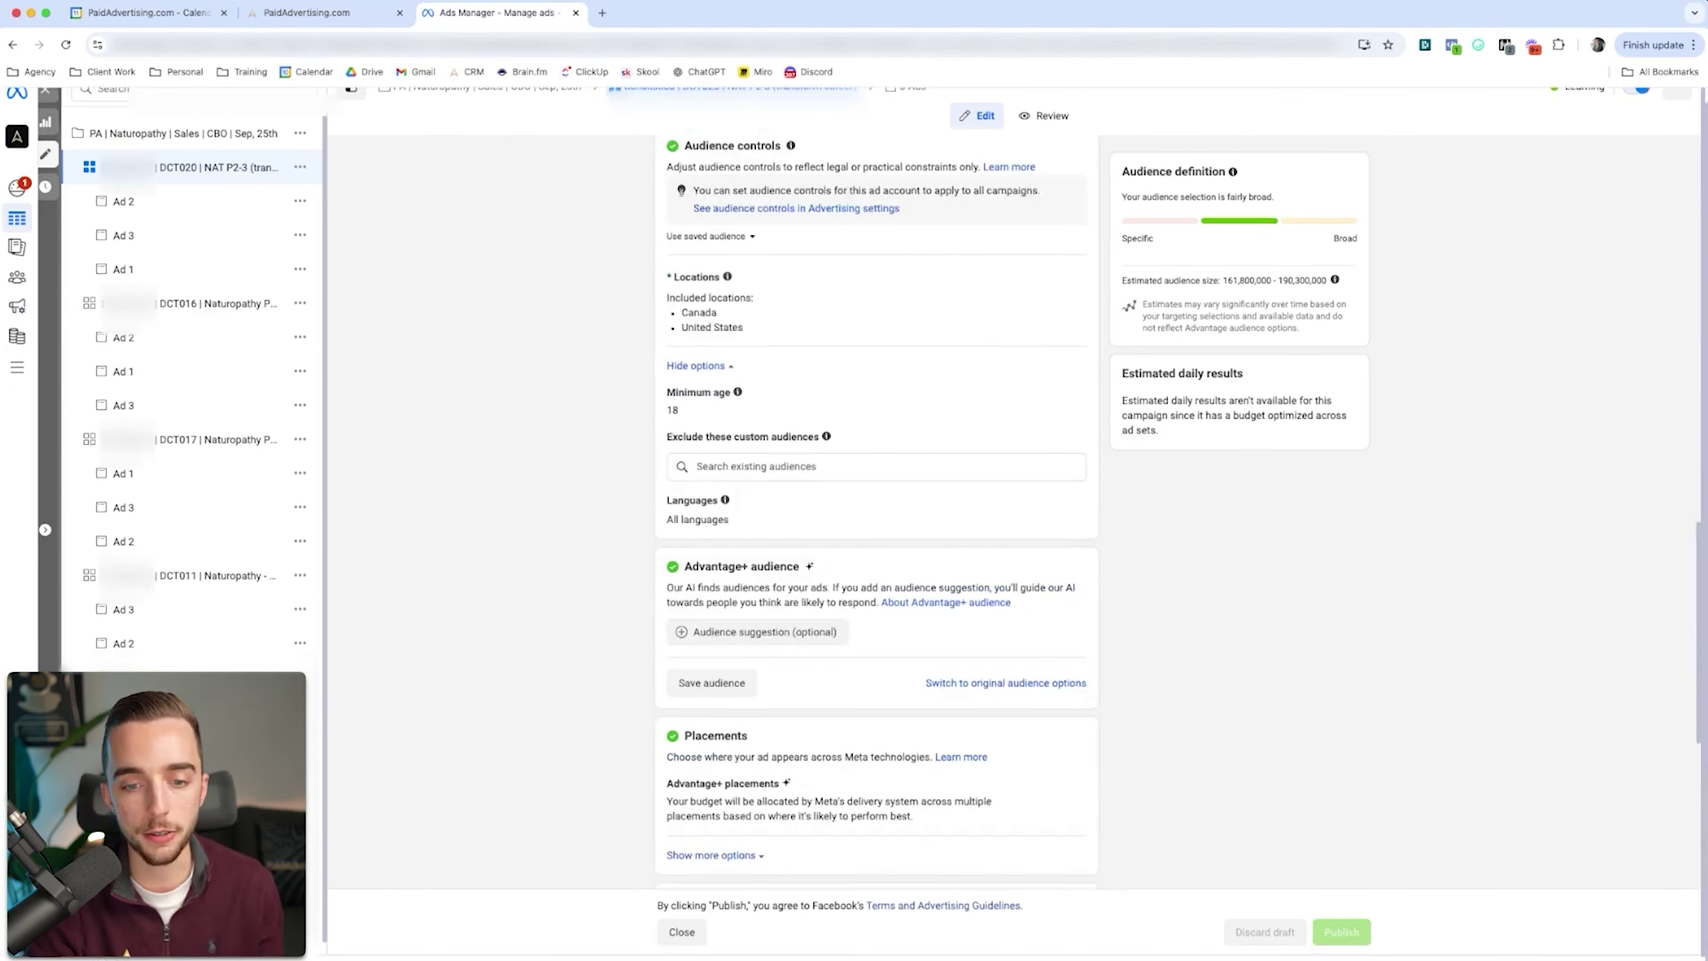
scroll(874, 525, up, 3)
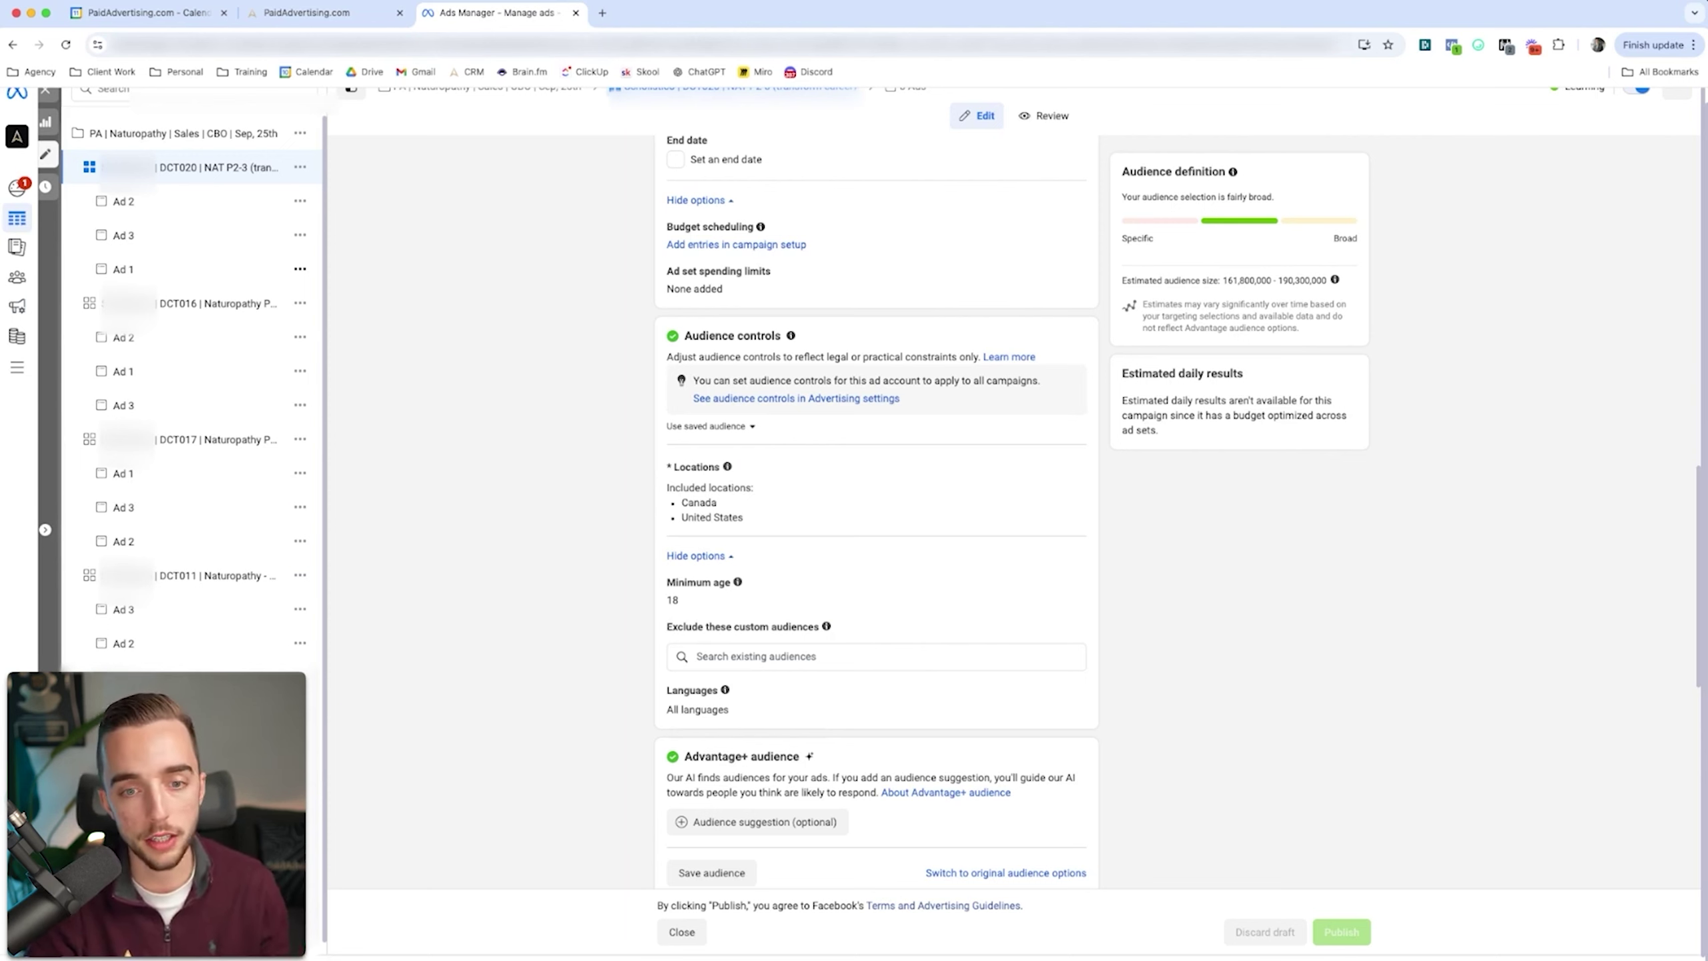
- View Ad 1, Ad 3 and Ad 2 of the DCT020 ad set to compare their creative previews
click(123, 268)
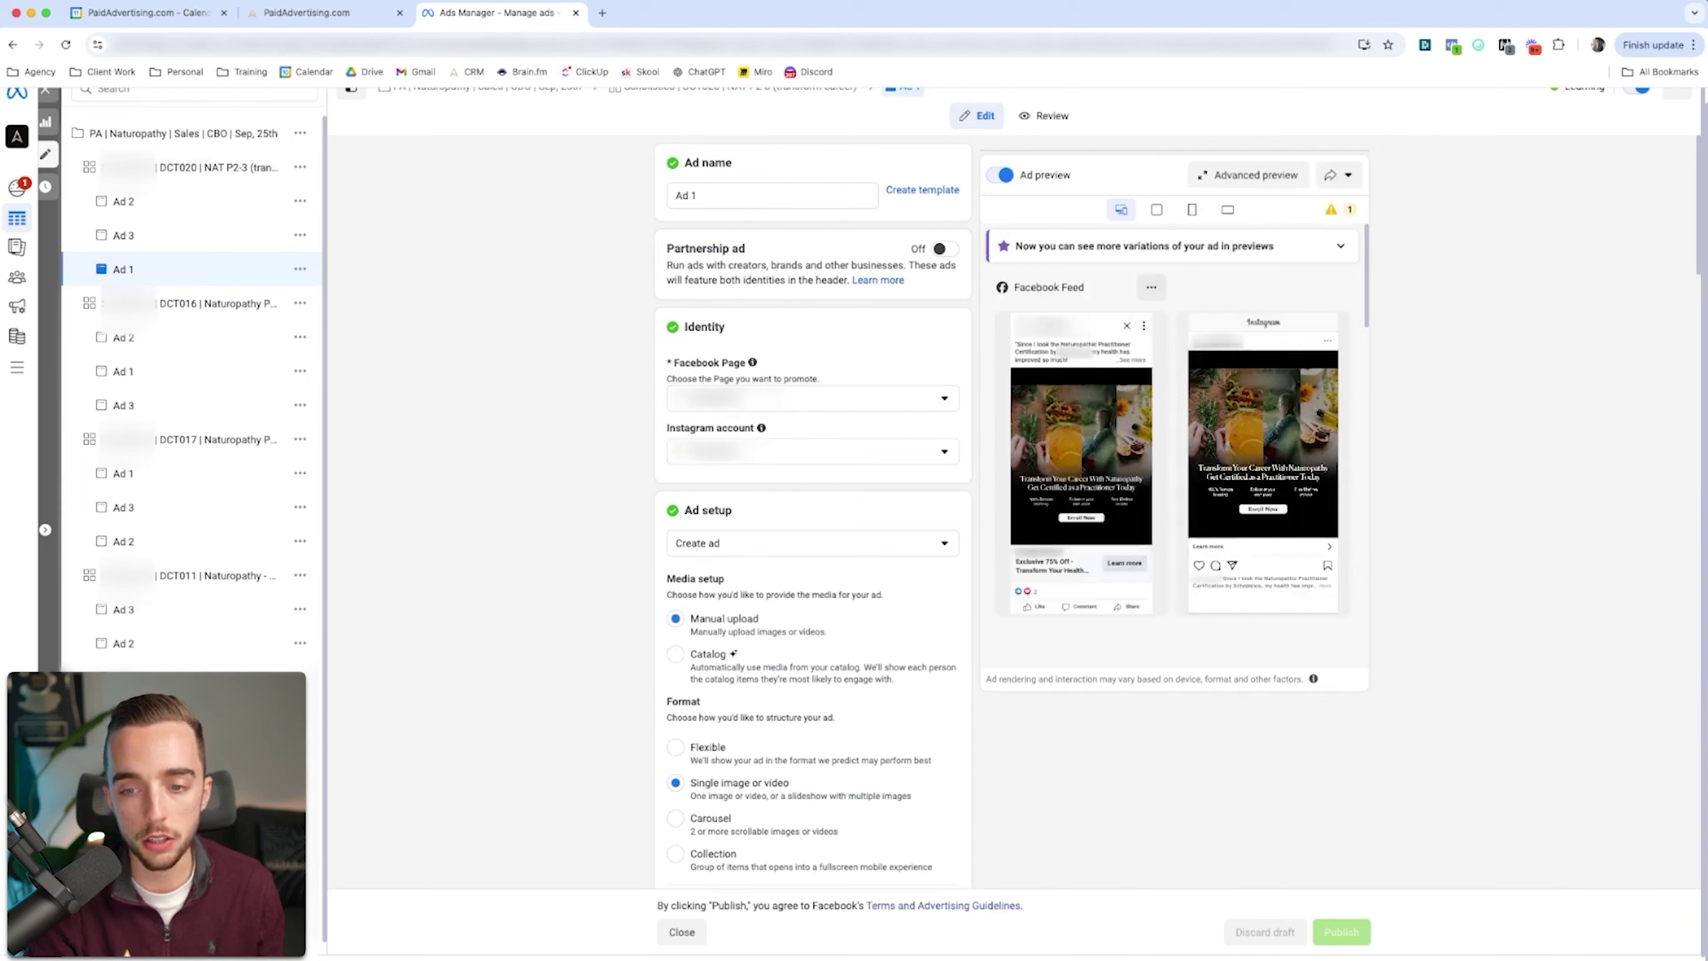
click(123, 235)
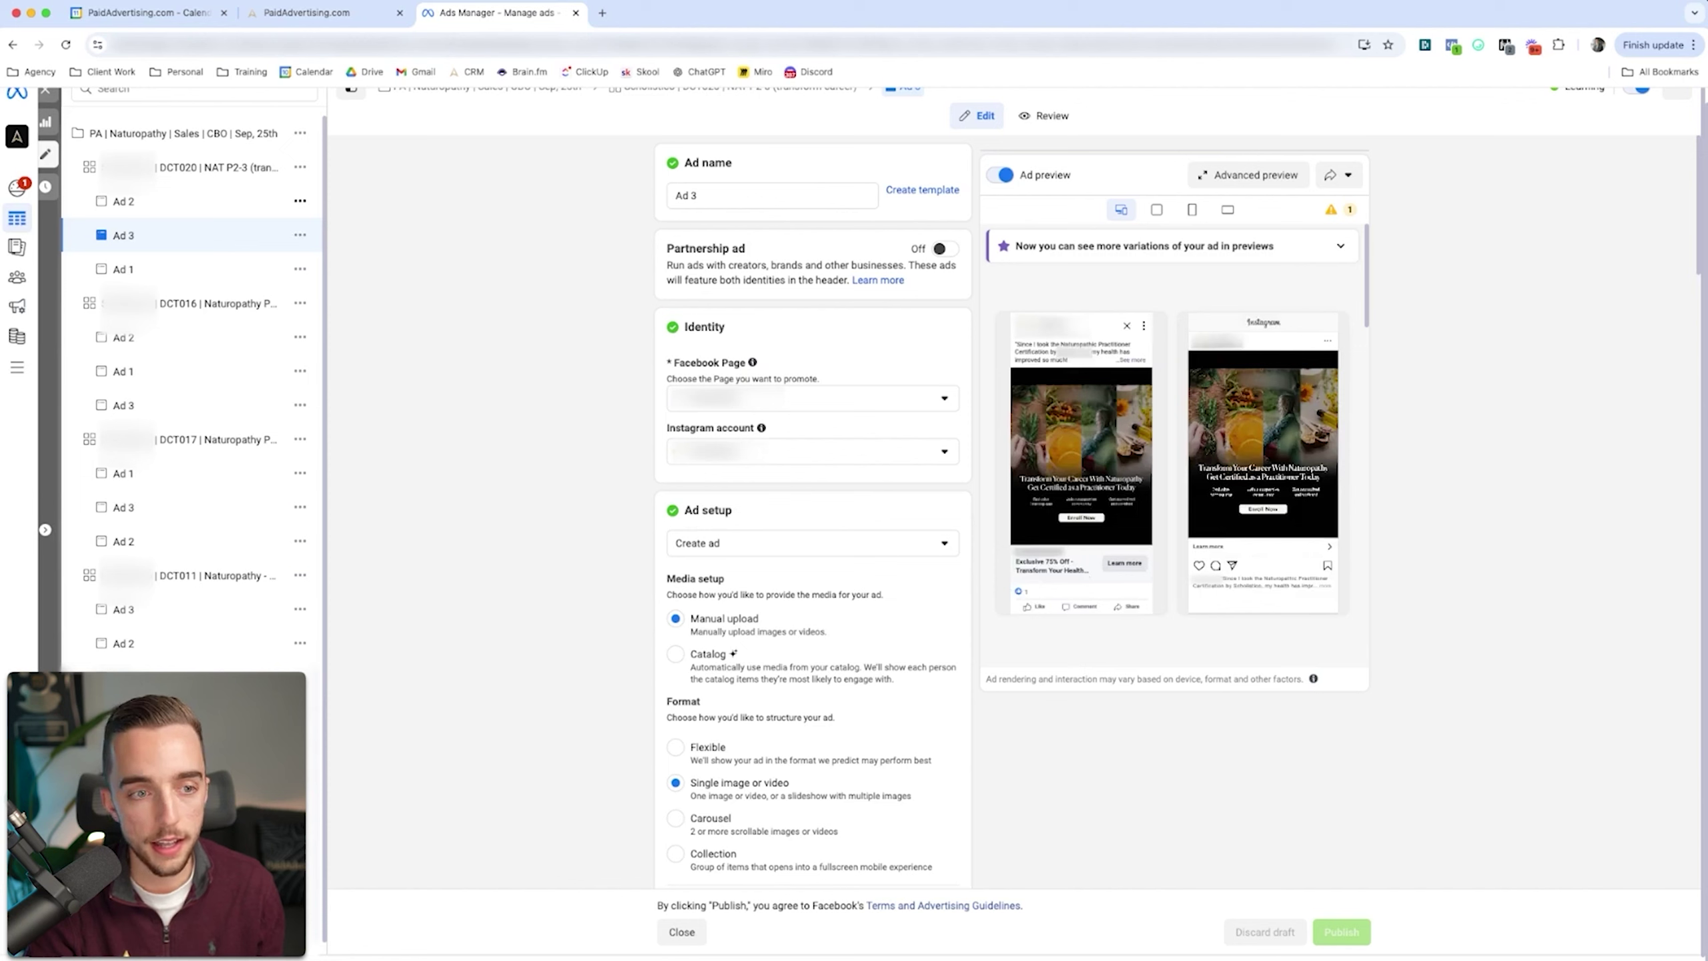
click(122, 201)
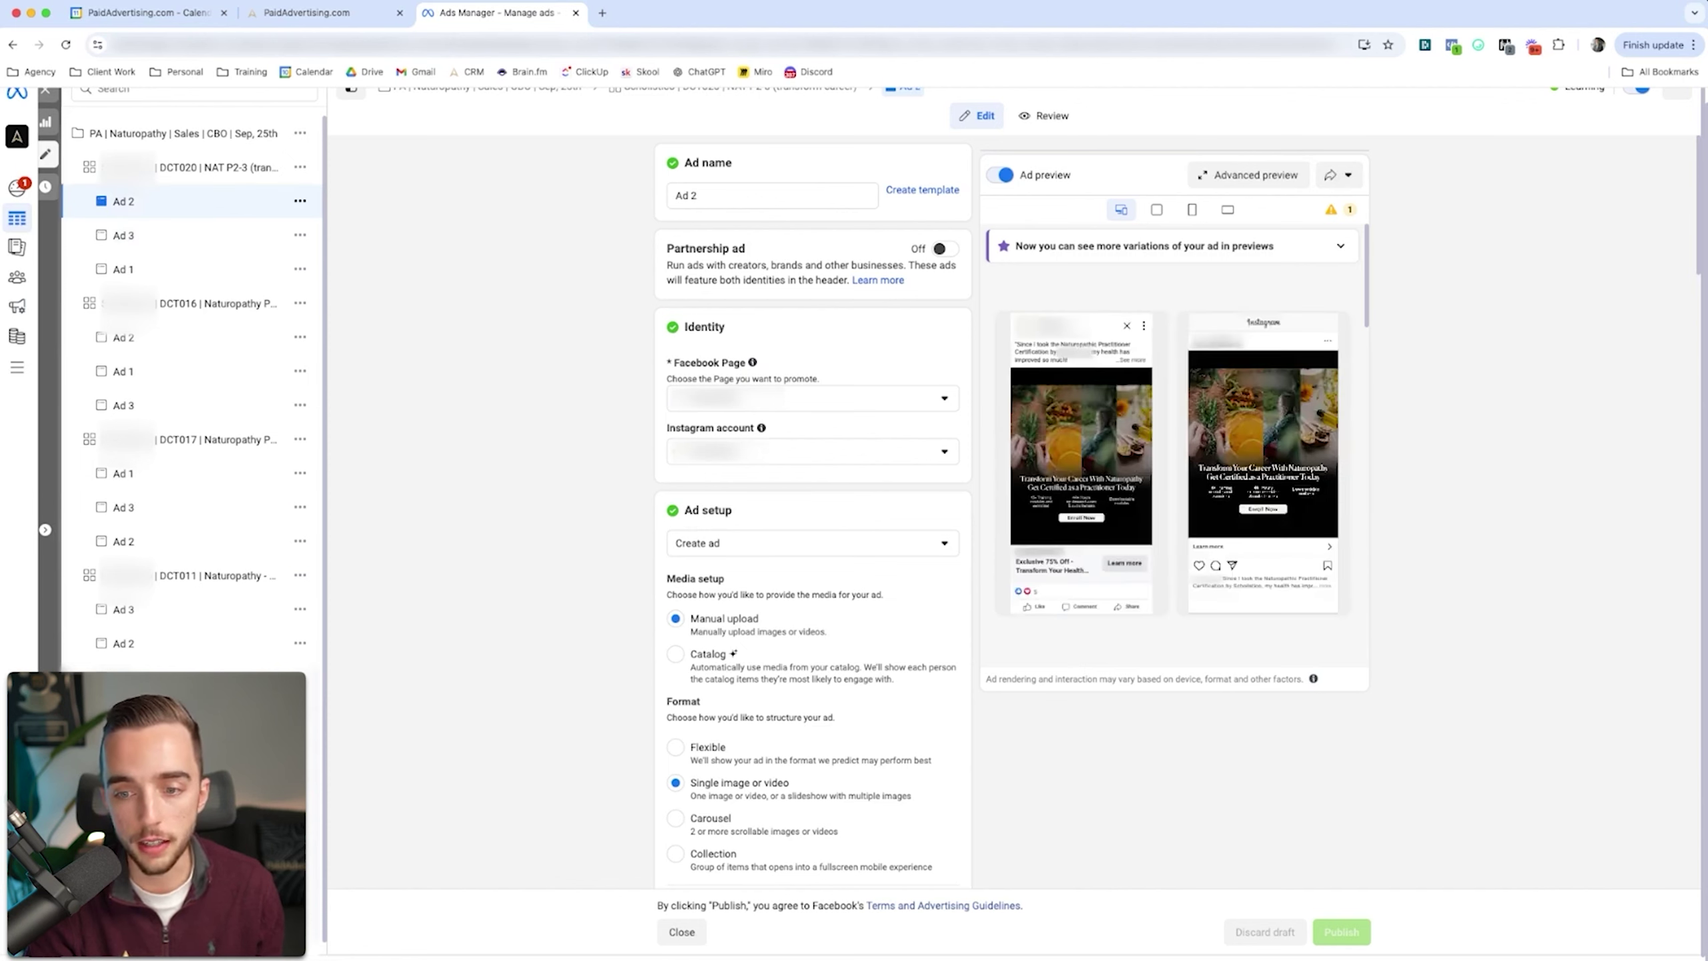
- Compare the primary text variations across Ad 1, Ad 3 and Ad 2 in the DCT020 ad set, ending on Ad 1
click(123, 268)
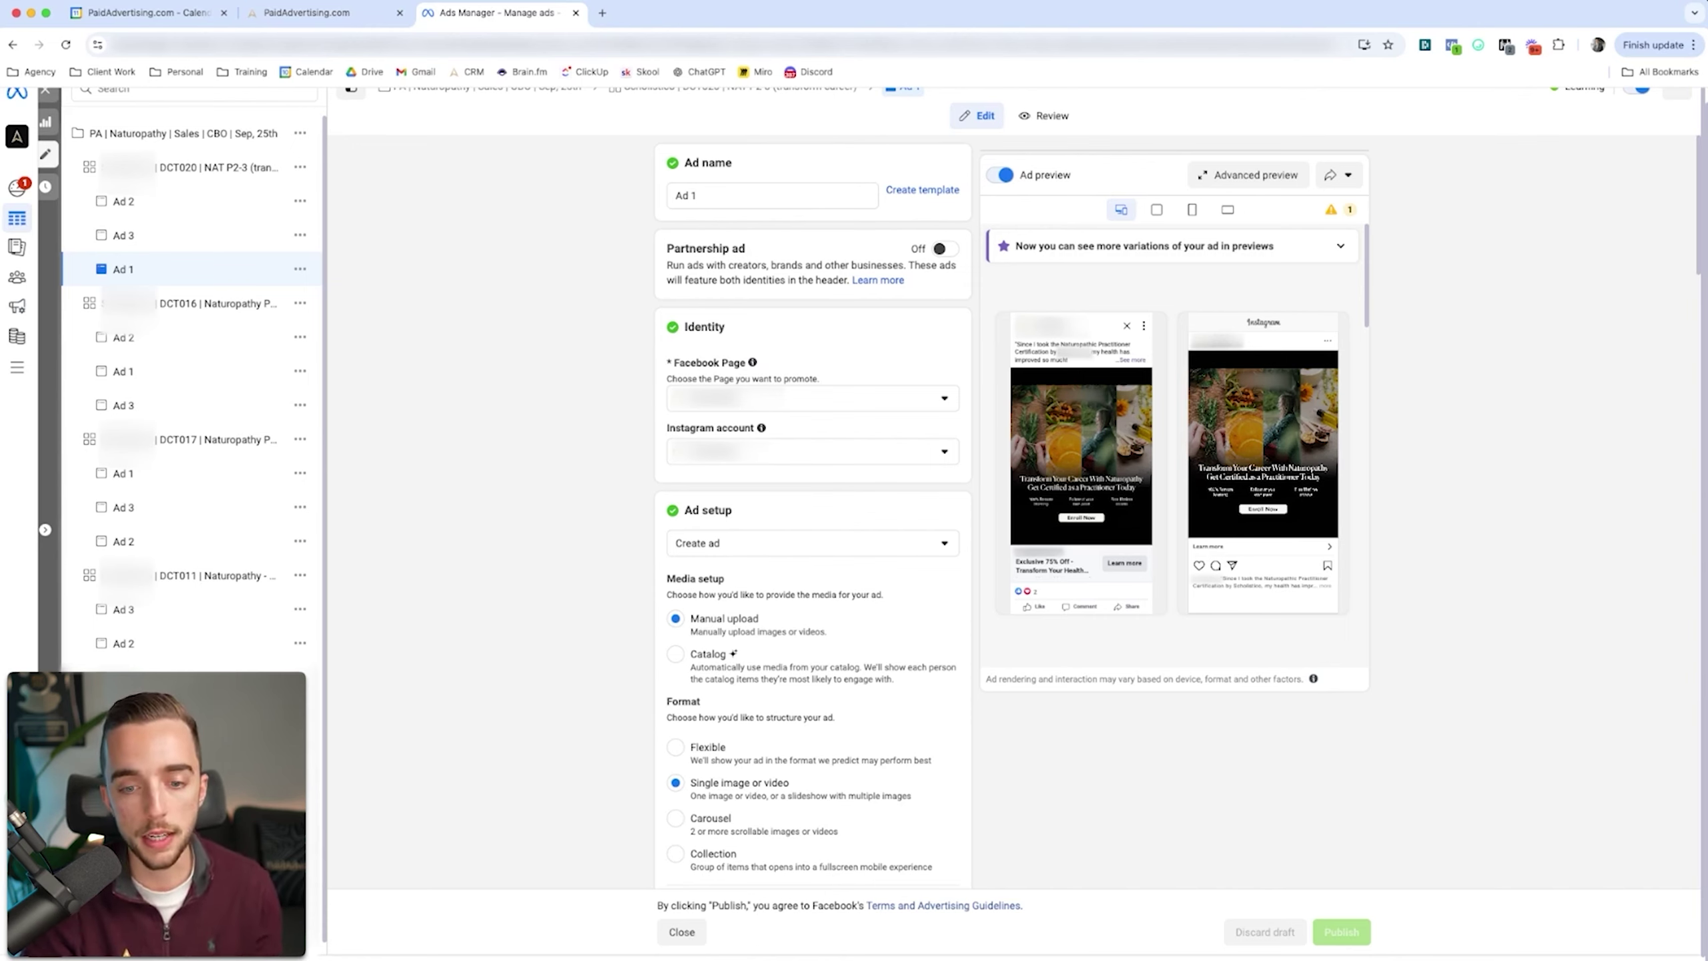
scroll(812, 515, down, 20)
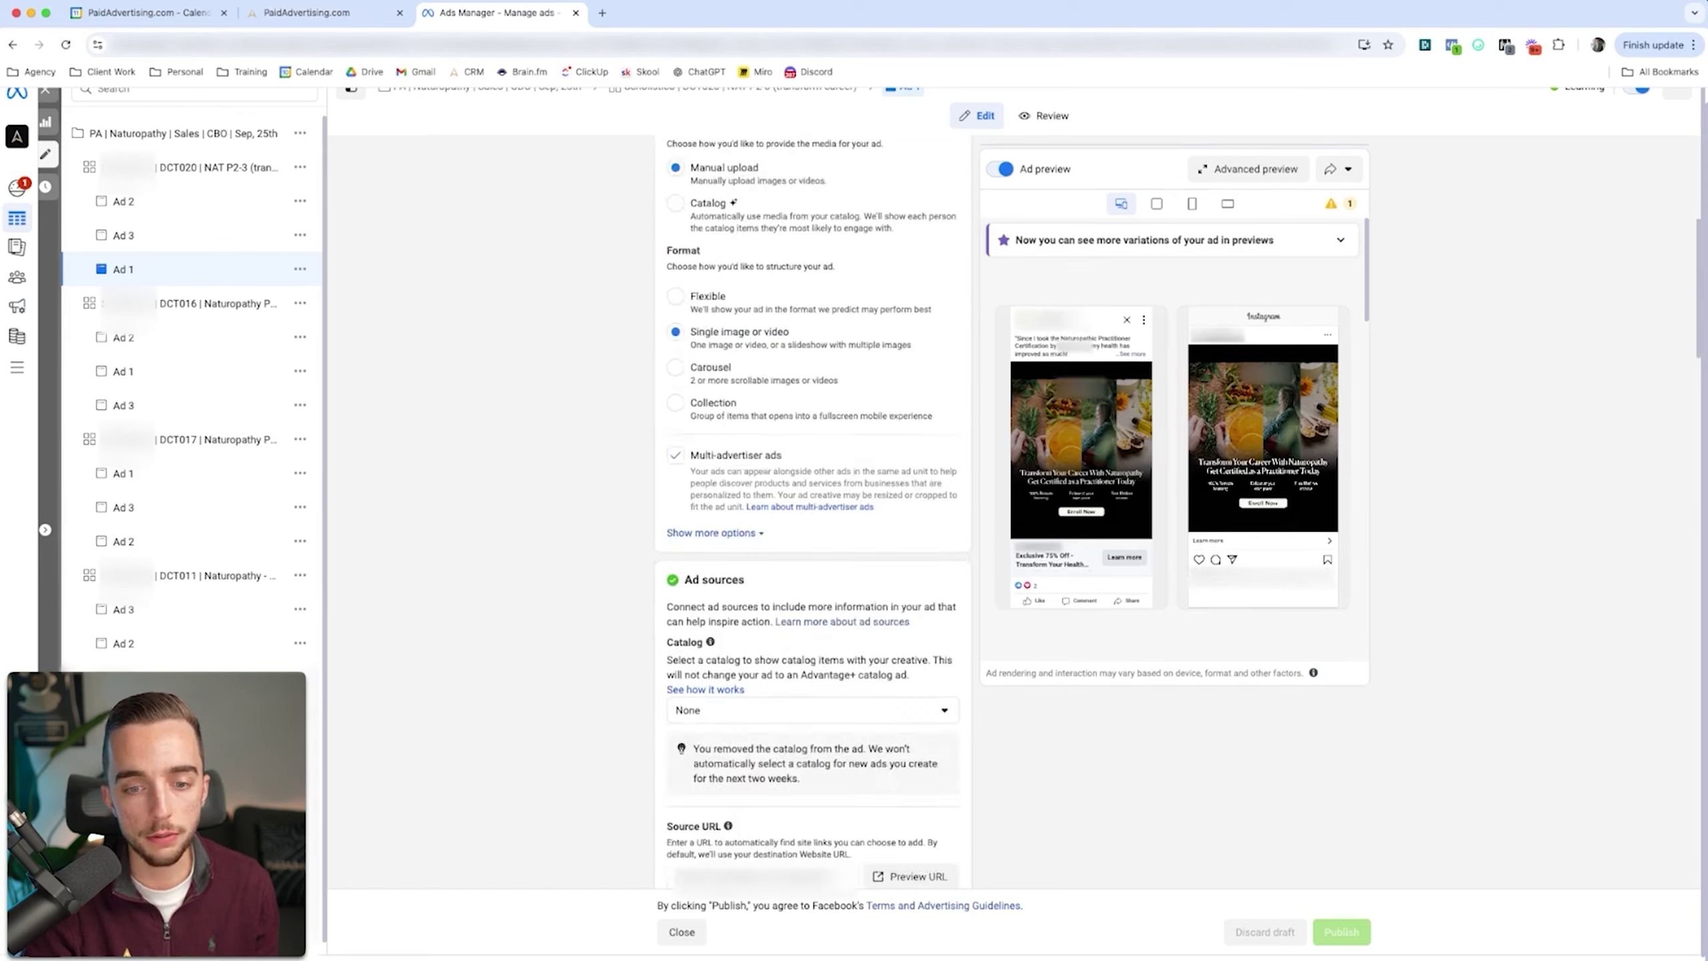
scroll(813, 515, down, 3)
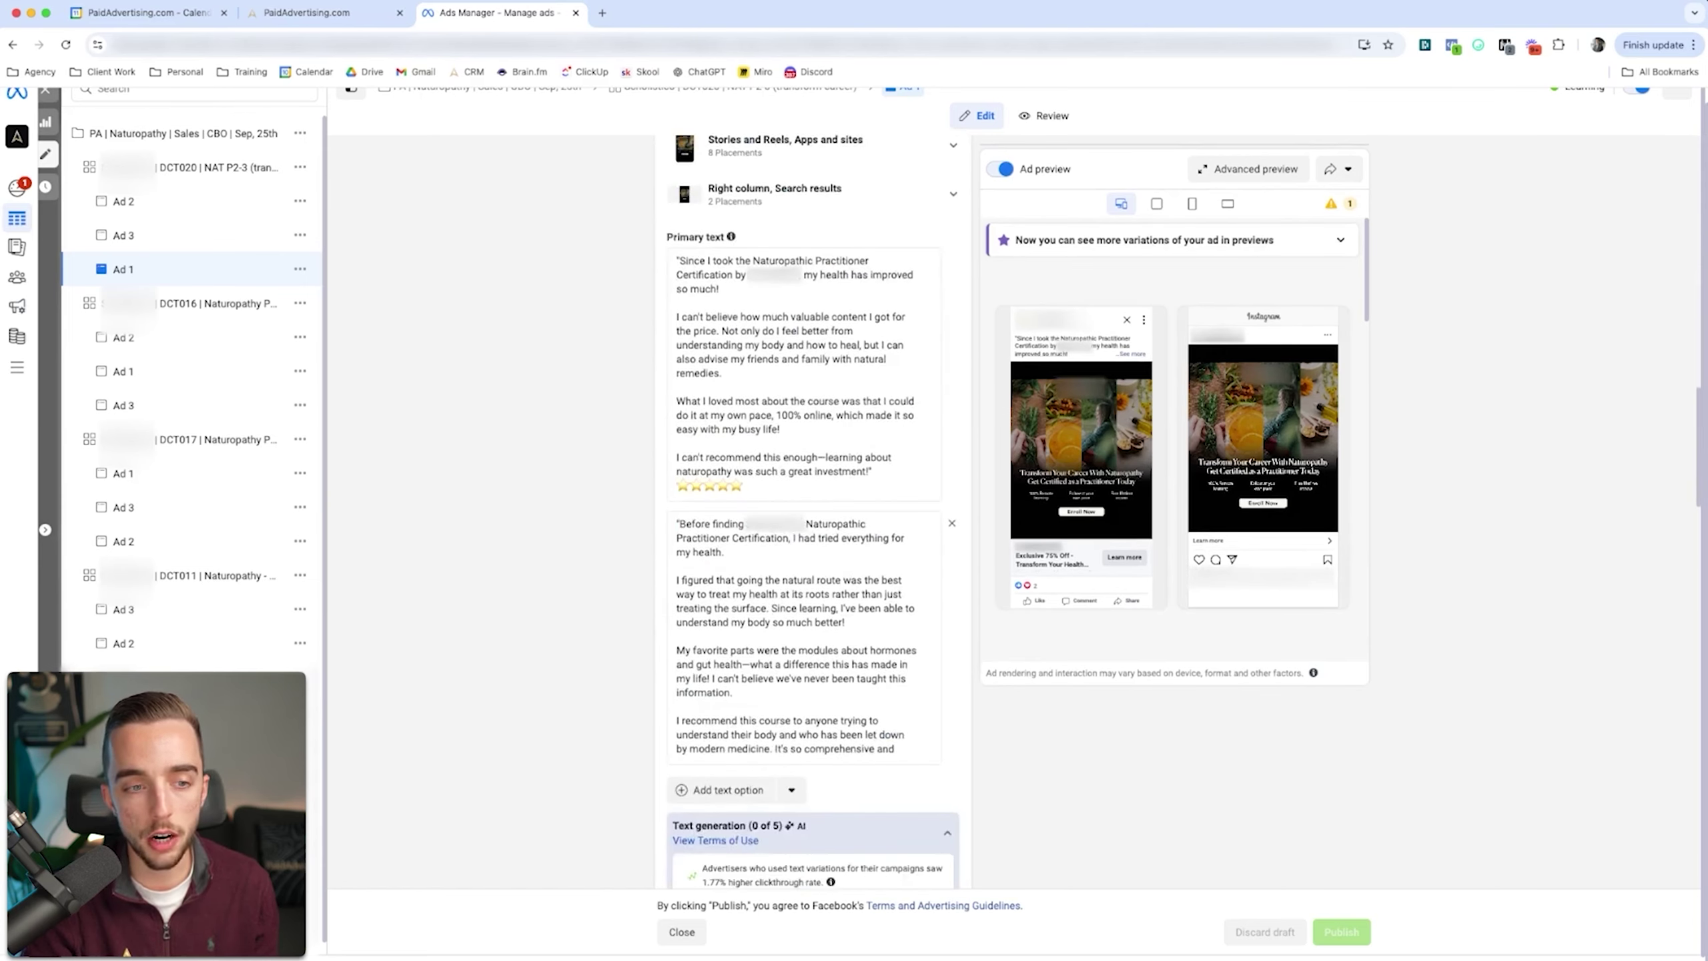
click(135, 235)
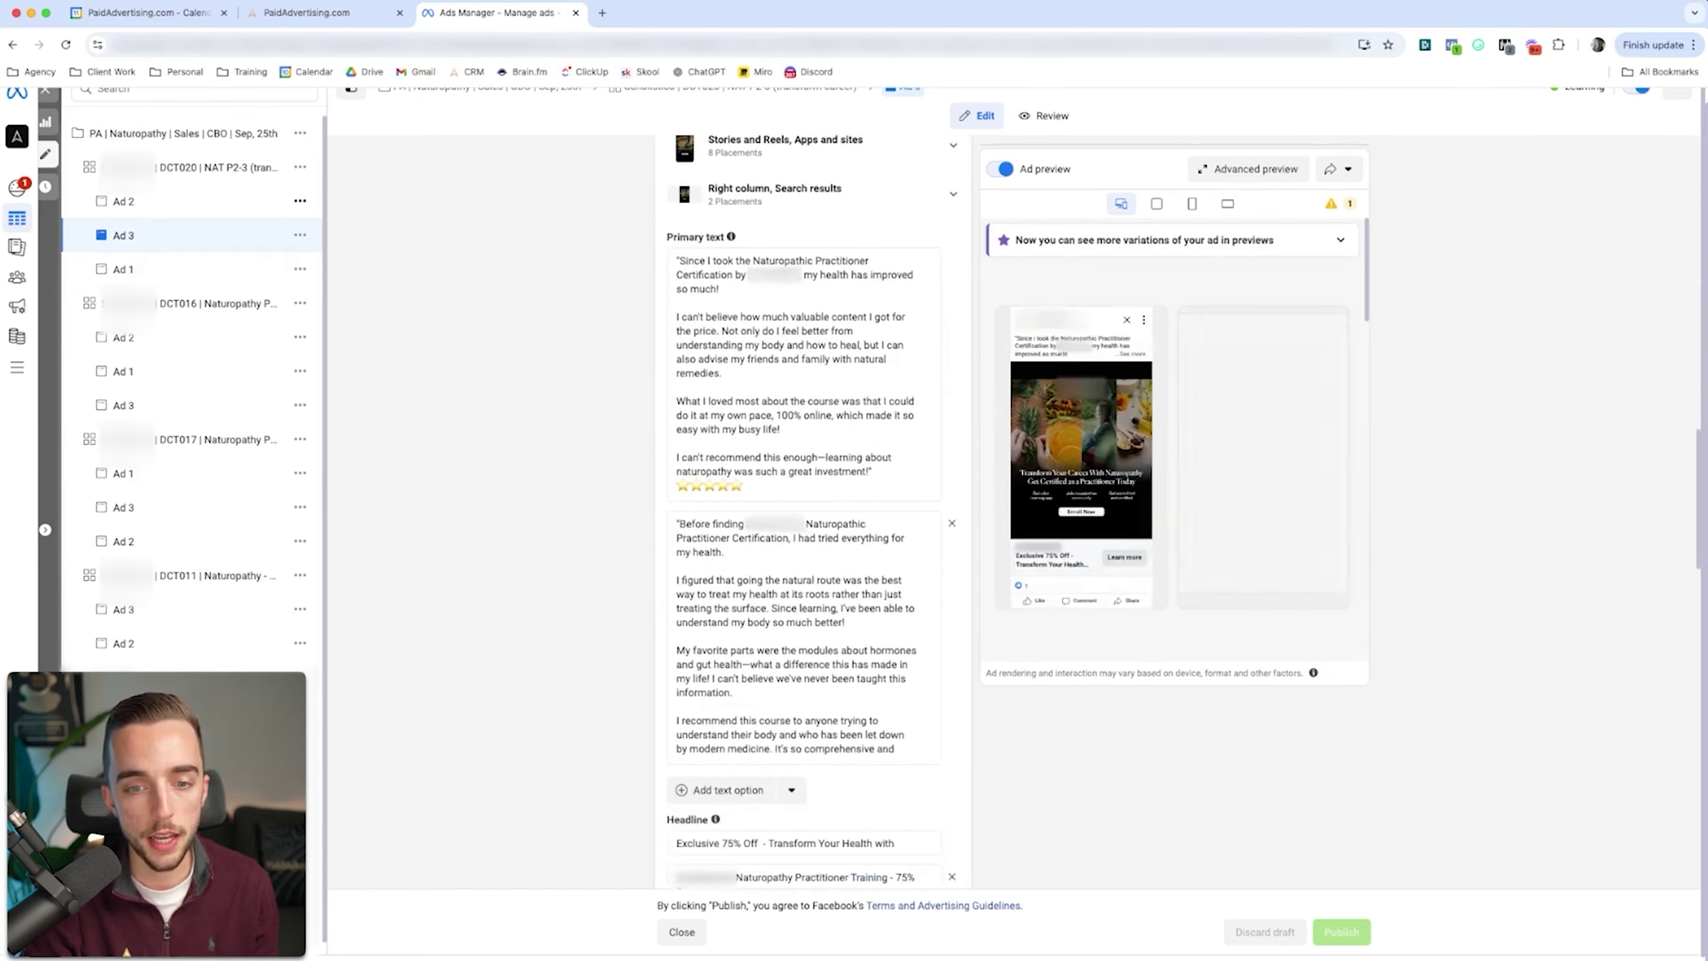
click(135, 202)
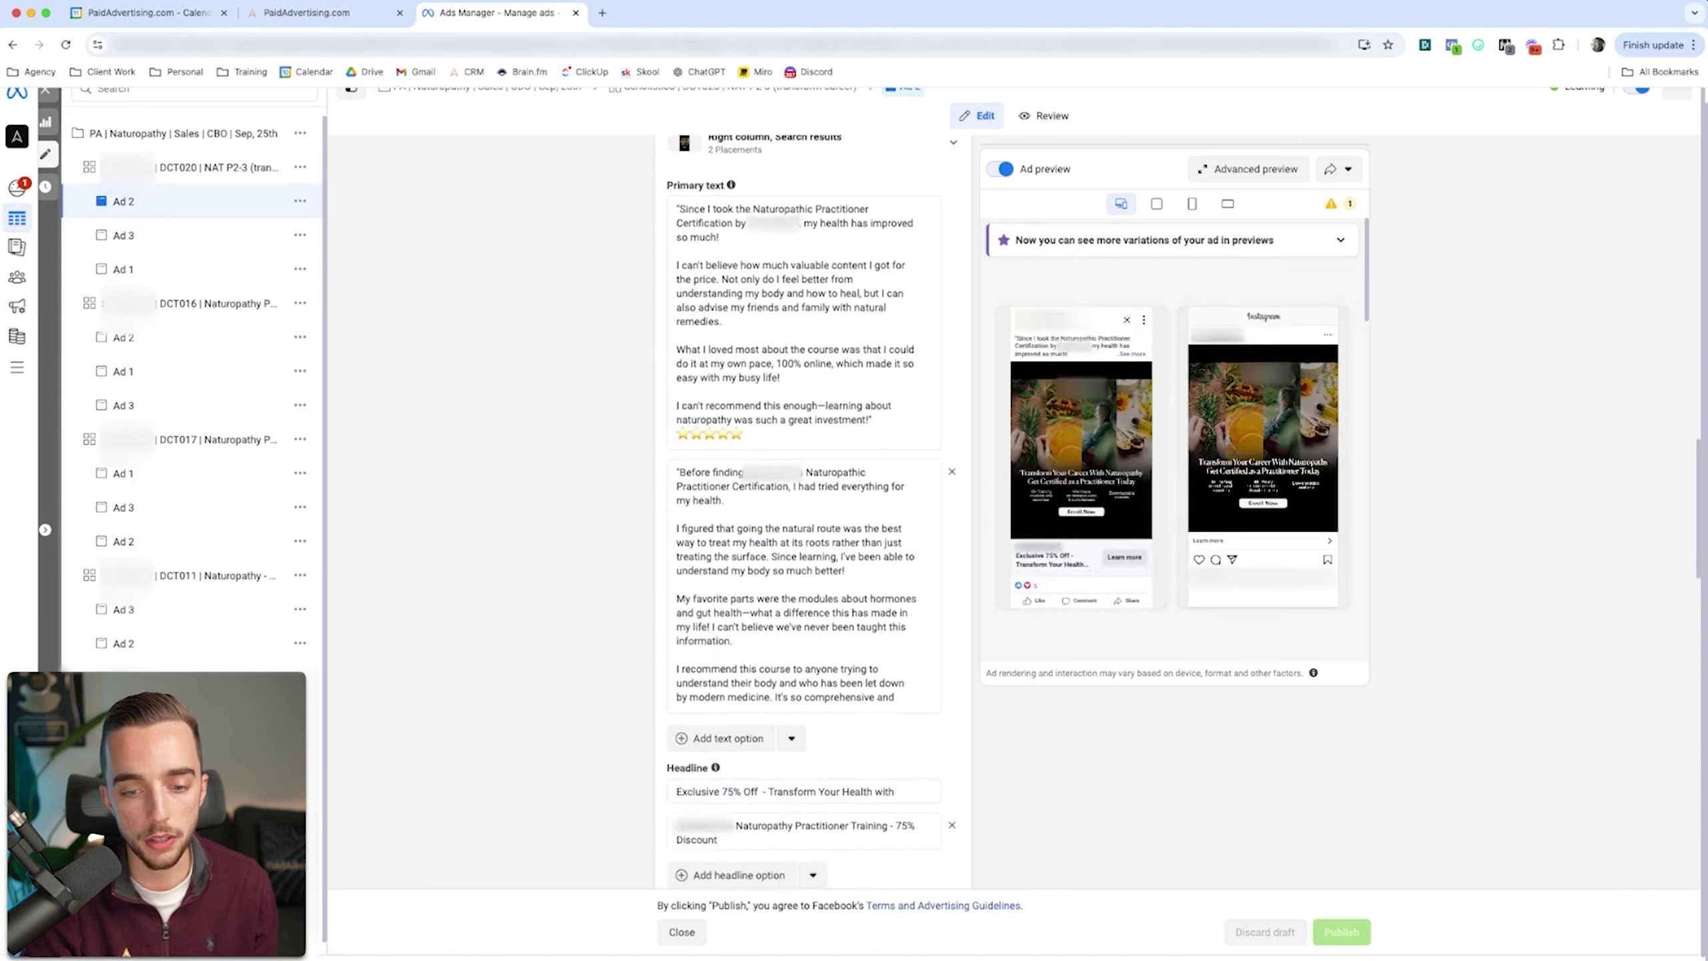
click(128, 269)
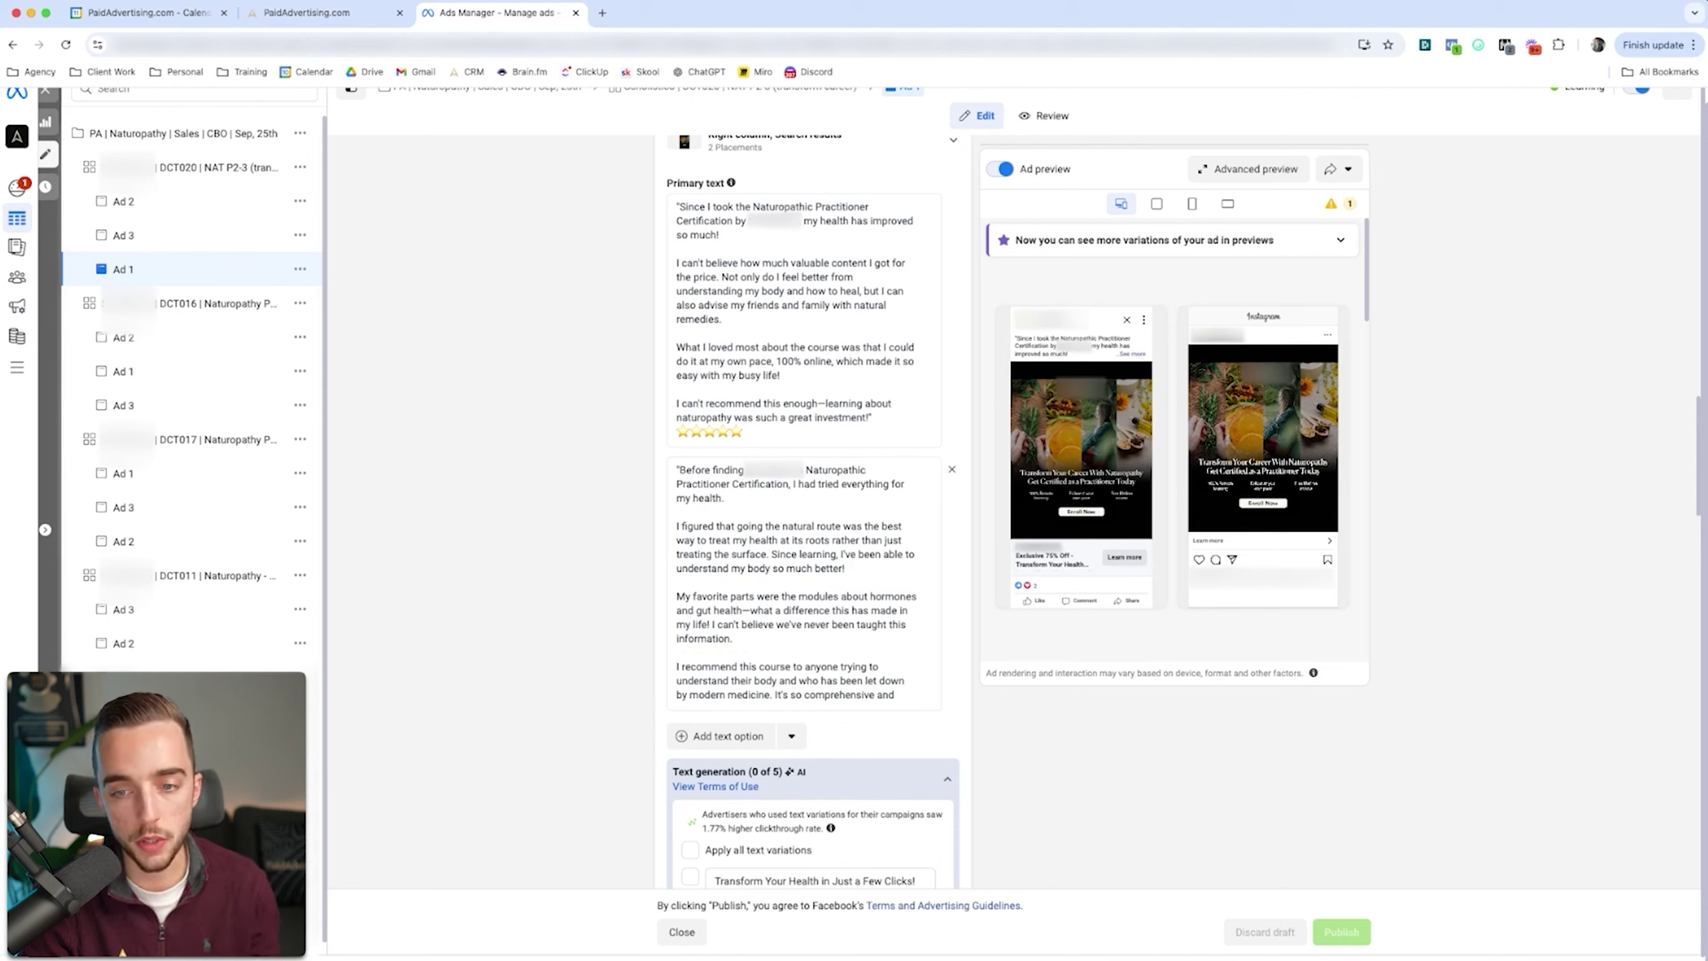
- Collapse the AI text generation suggestions in Ad 1 and check the ad's headlines
click(948, 778)
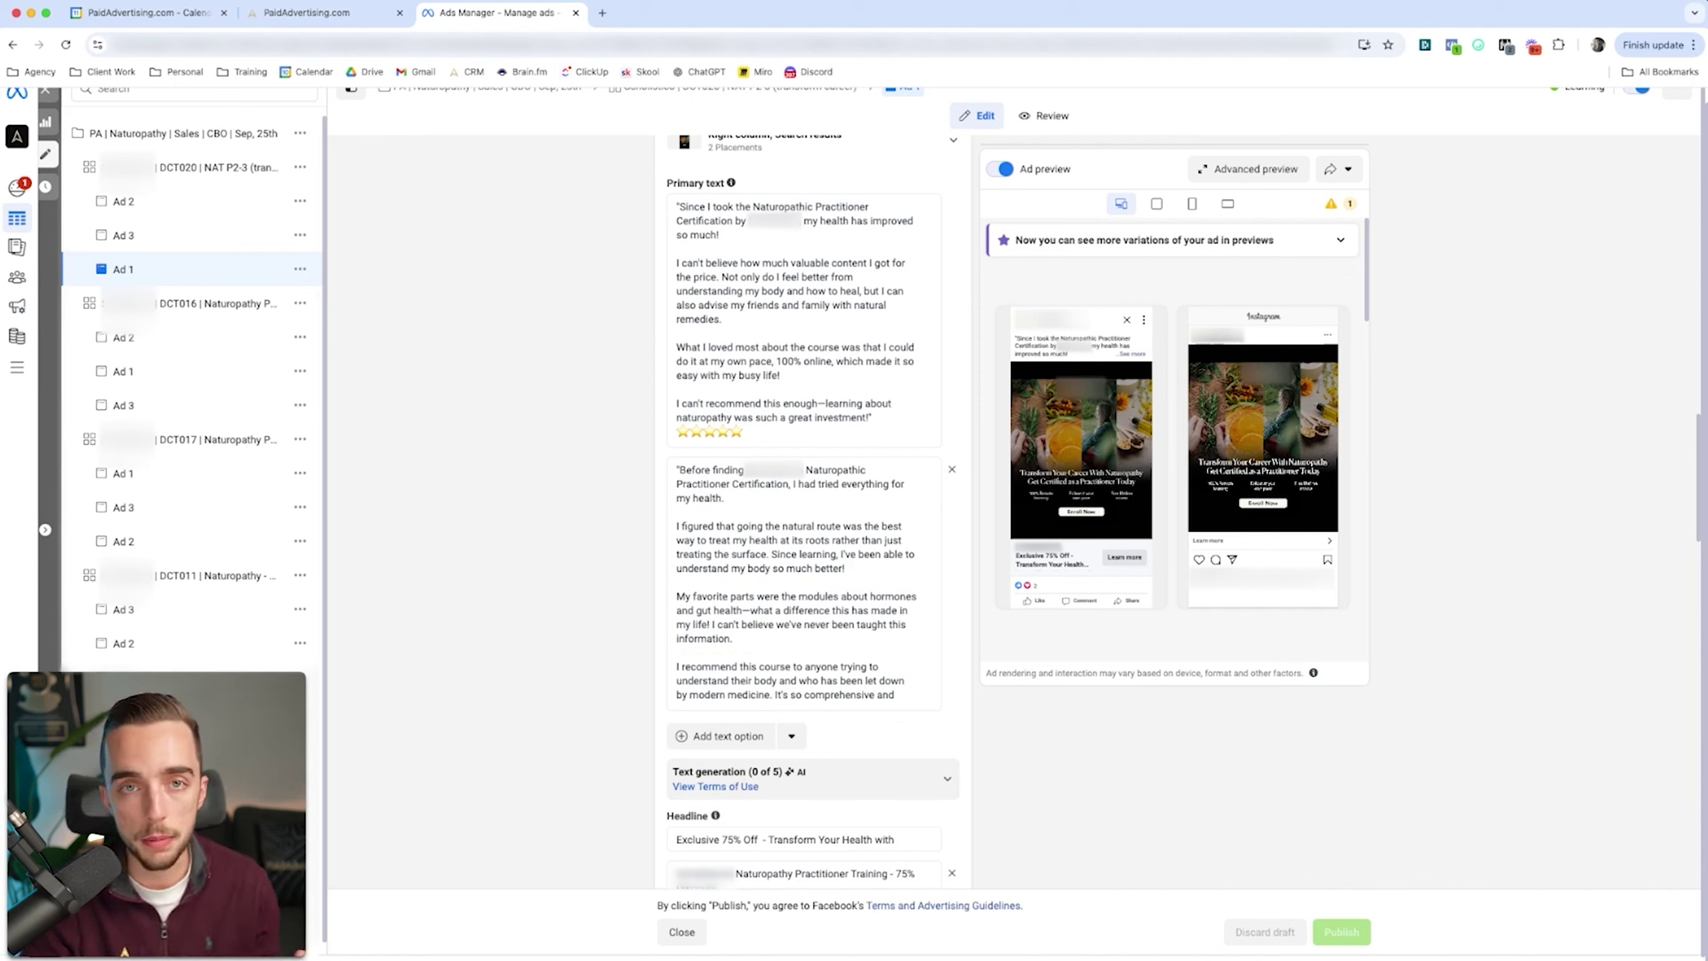
scroll(813, 511, down, 1)
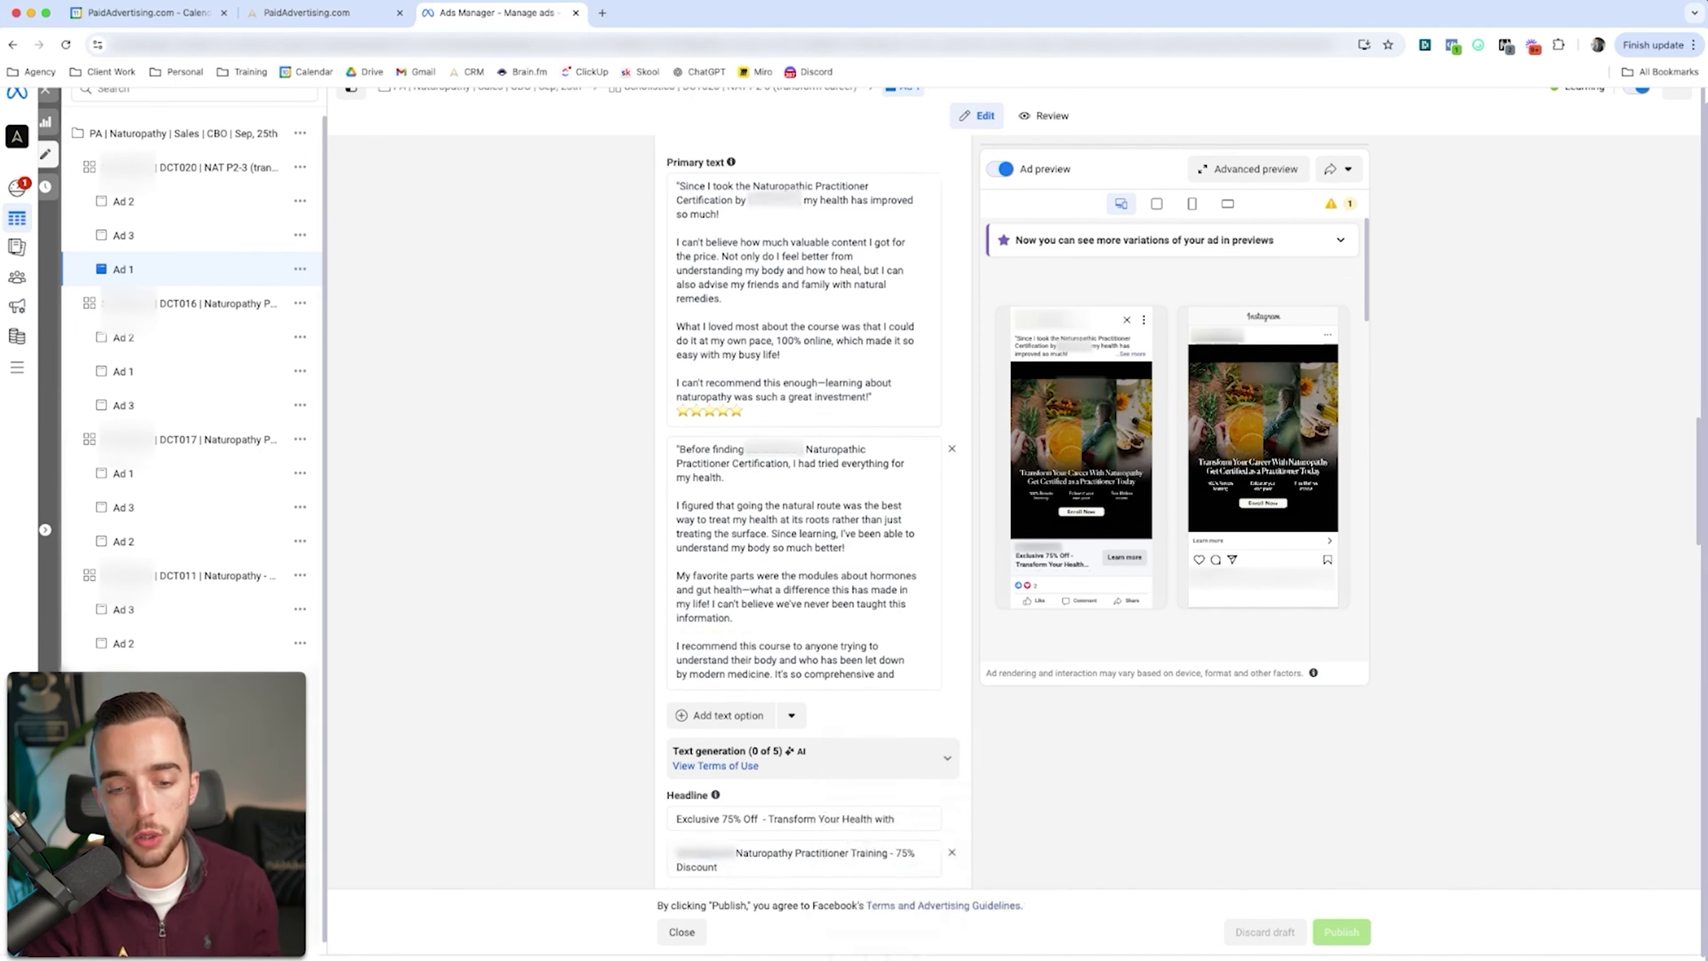
scroll(812, 606, down, 3)
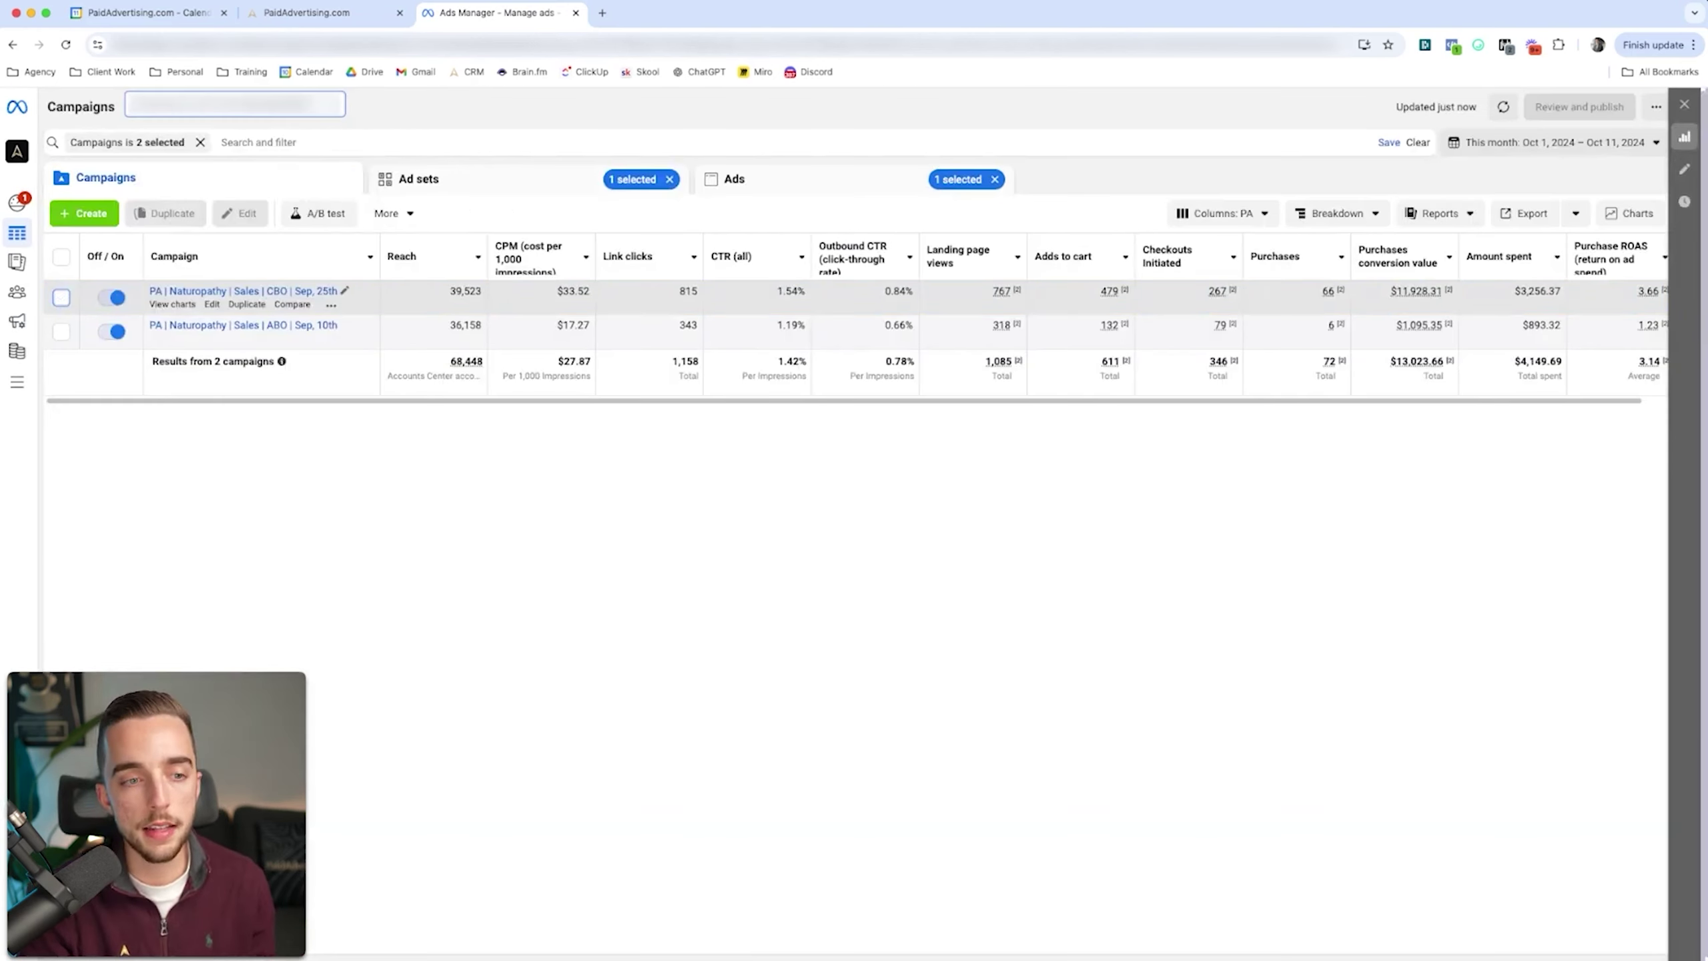
- Open the ad sets of the Sep, 25th CBO campaign and examine their purchase, spend and ROAS results
click(229, 292)
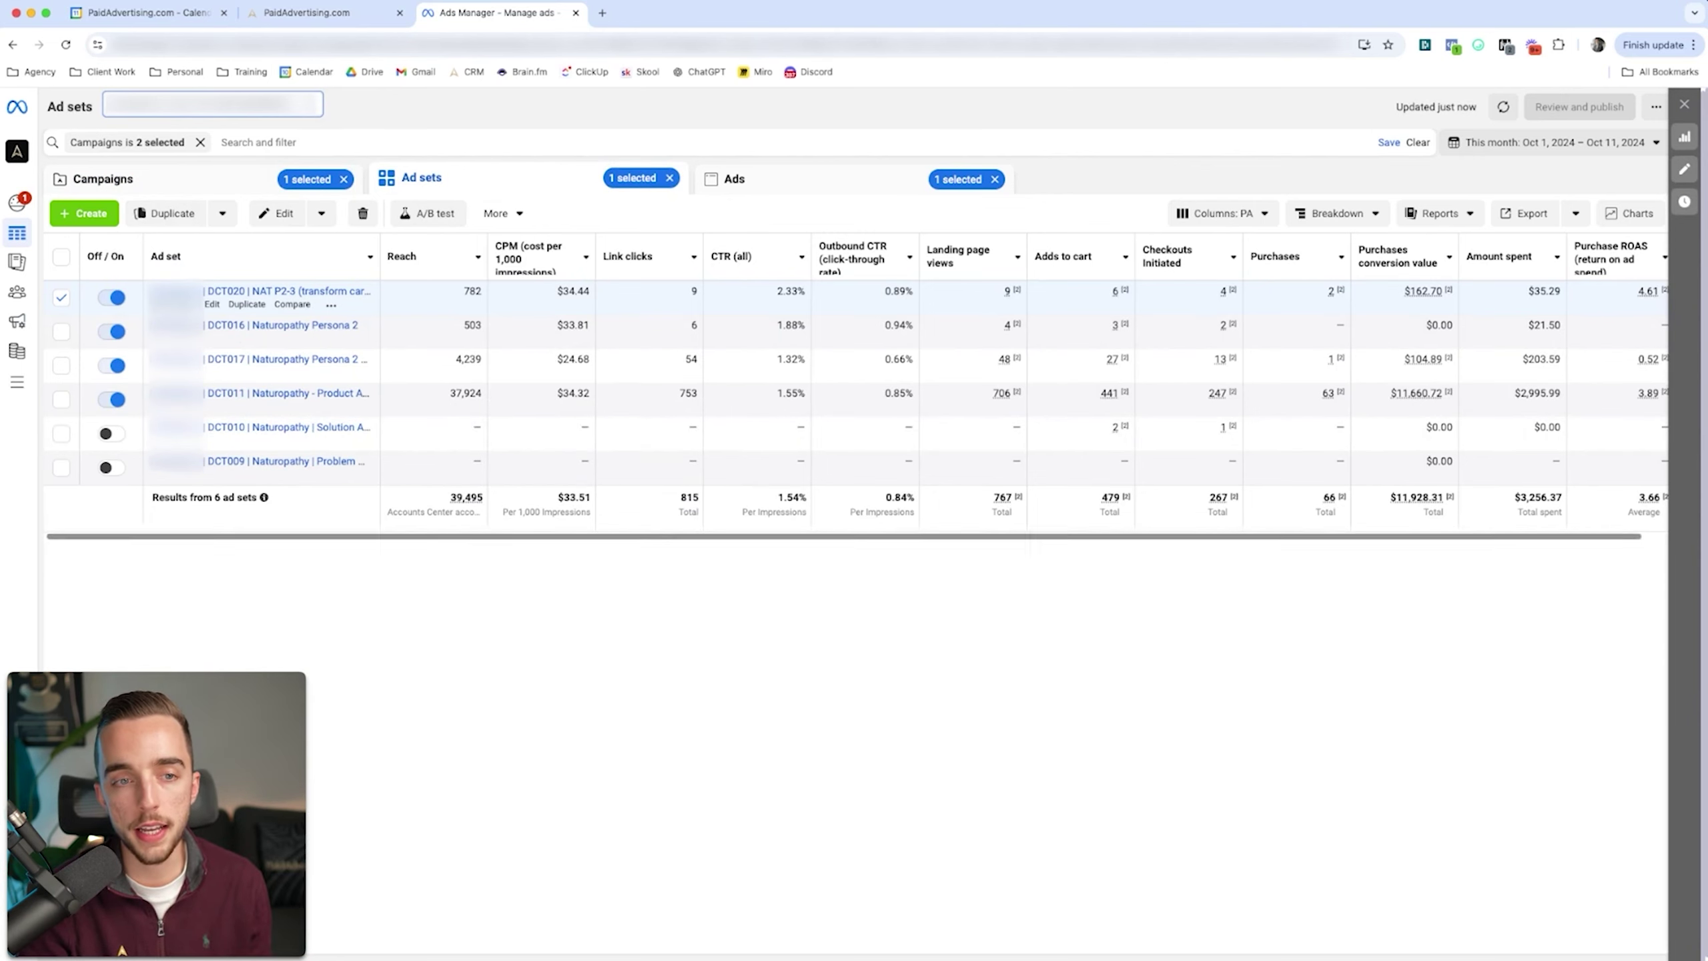
scroll(1008, 377, right, 1)
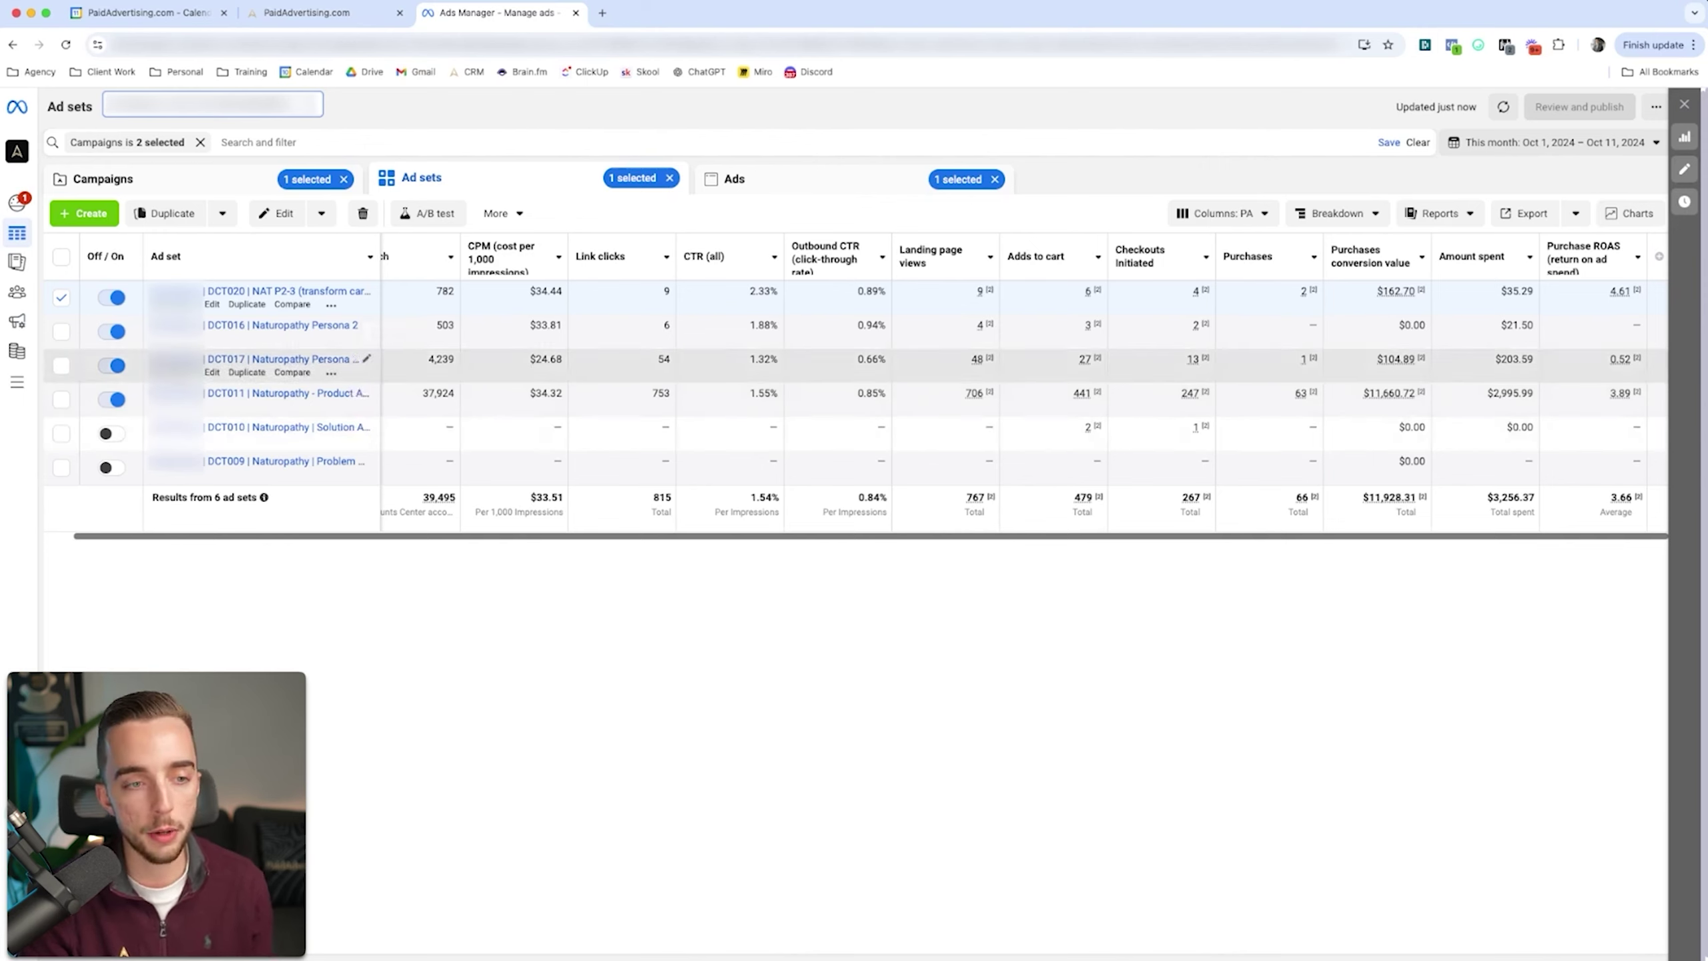
- Switch the selection from the DCT020 to the DCT011 ad set and examine its ads' reach, purchases, spend and ROAS
click(61, 297)
click(62, 399)
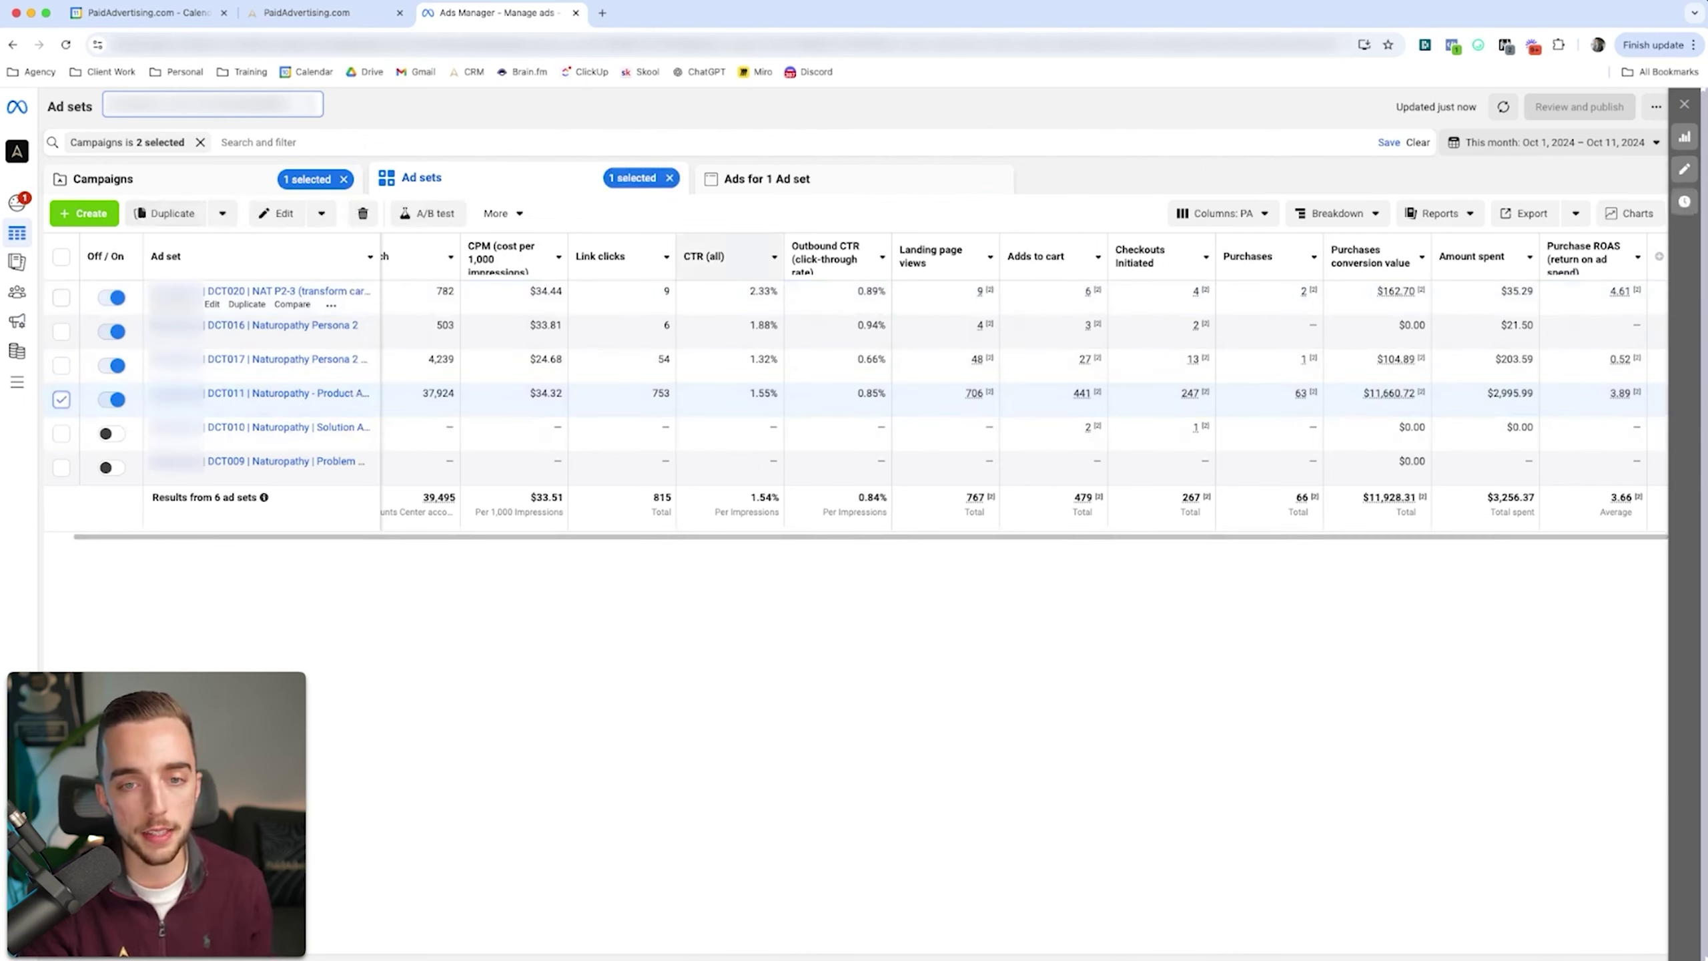
click(734, 178)
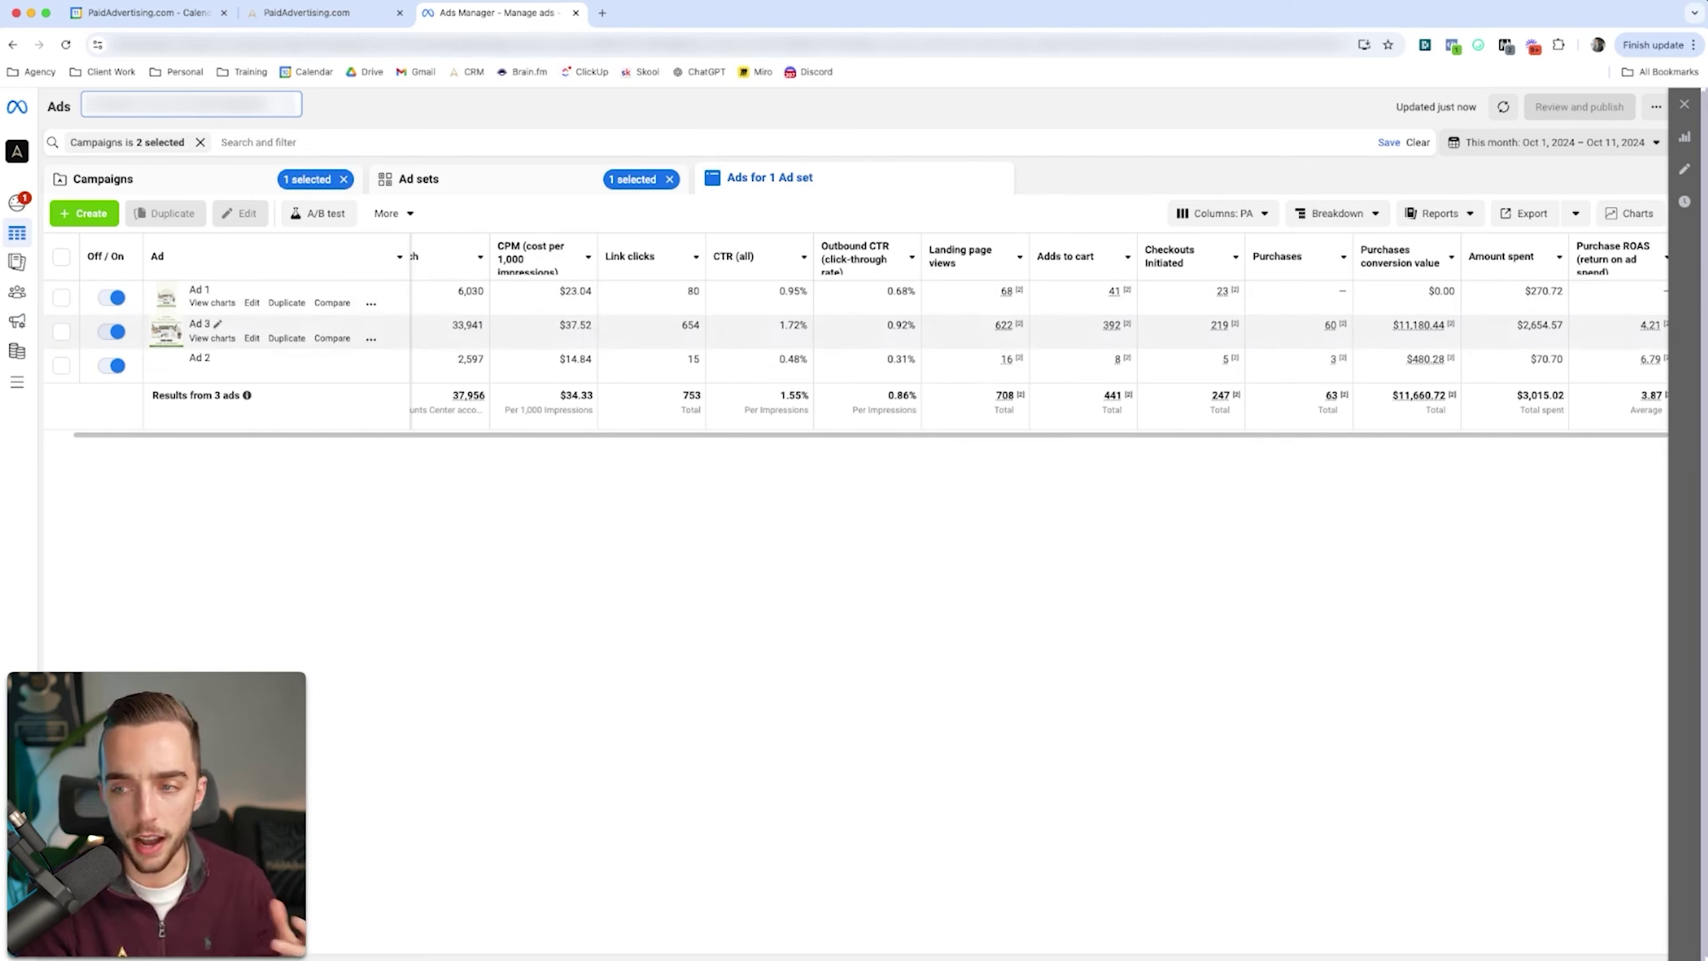
scroll(1641, 359, right, 1)
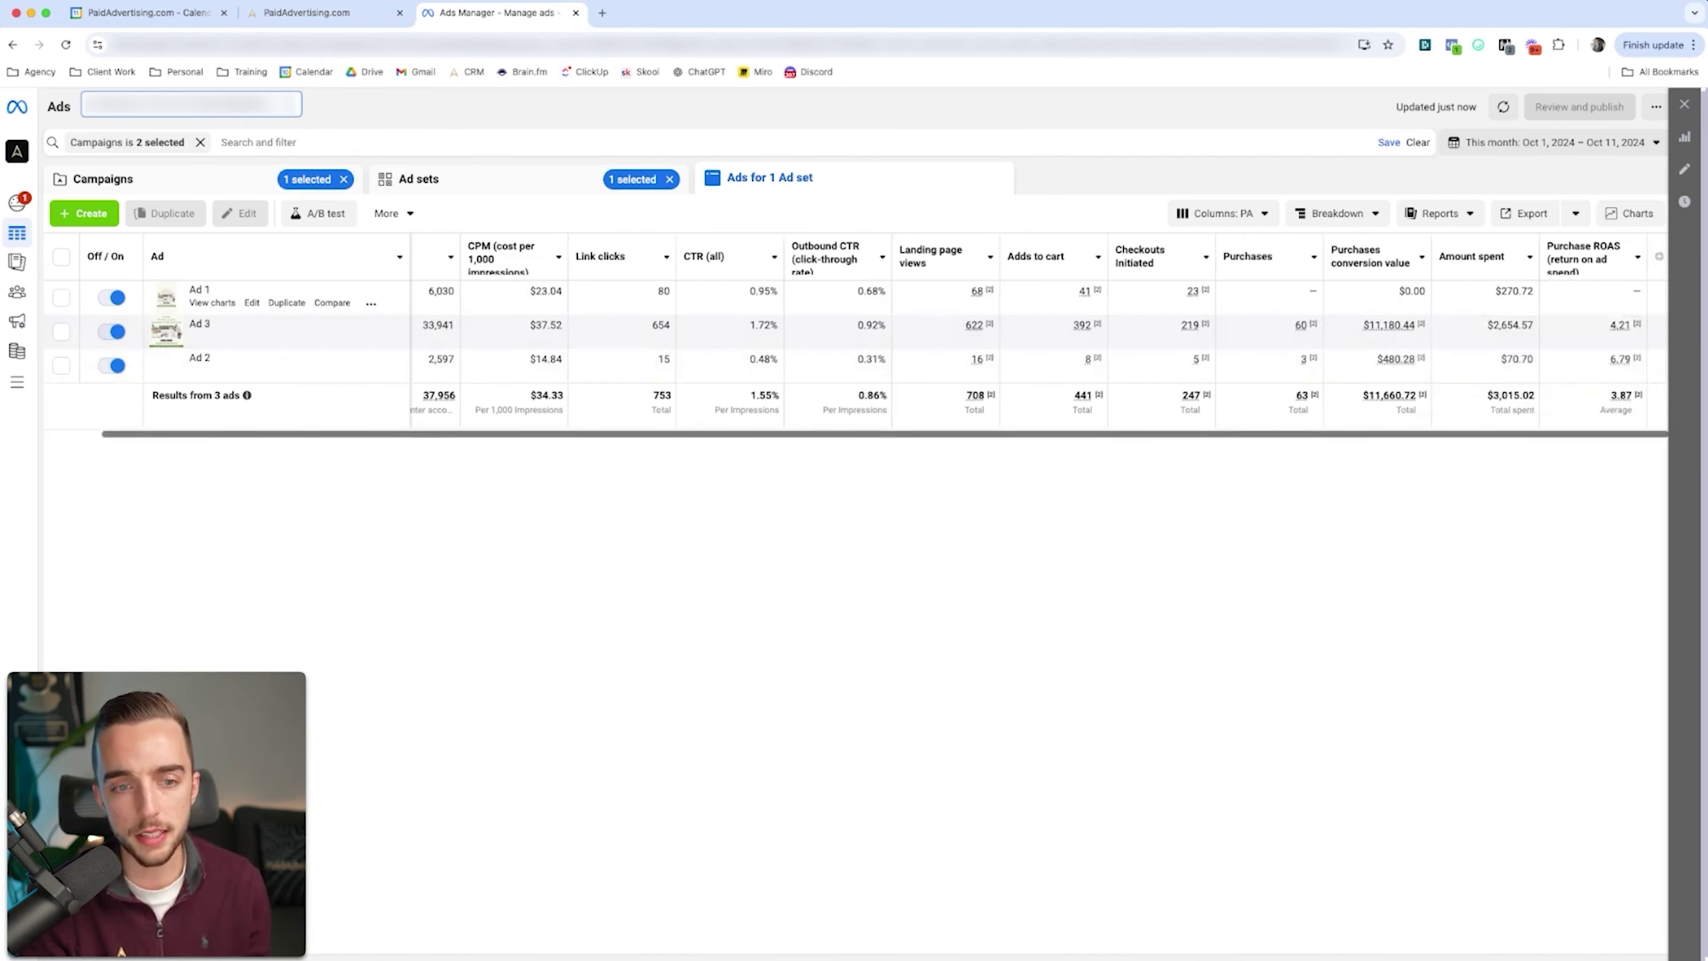
scroll(857, 337, left, 2)
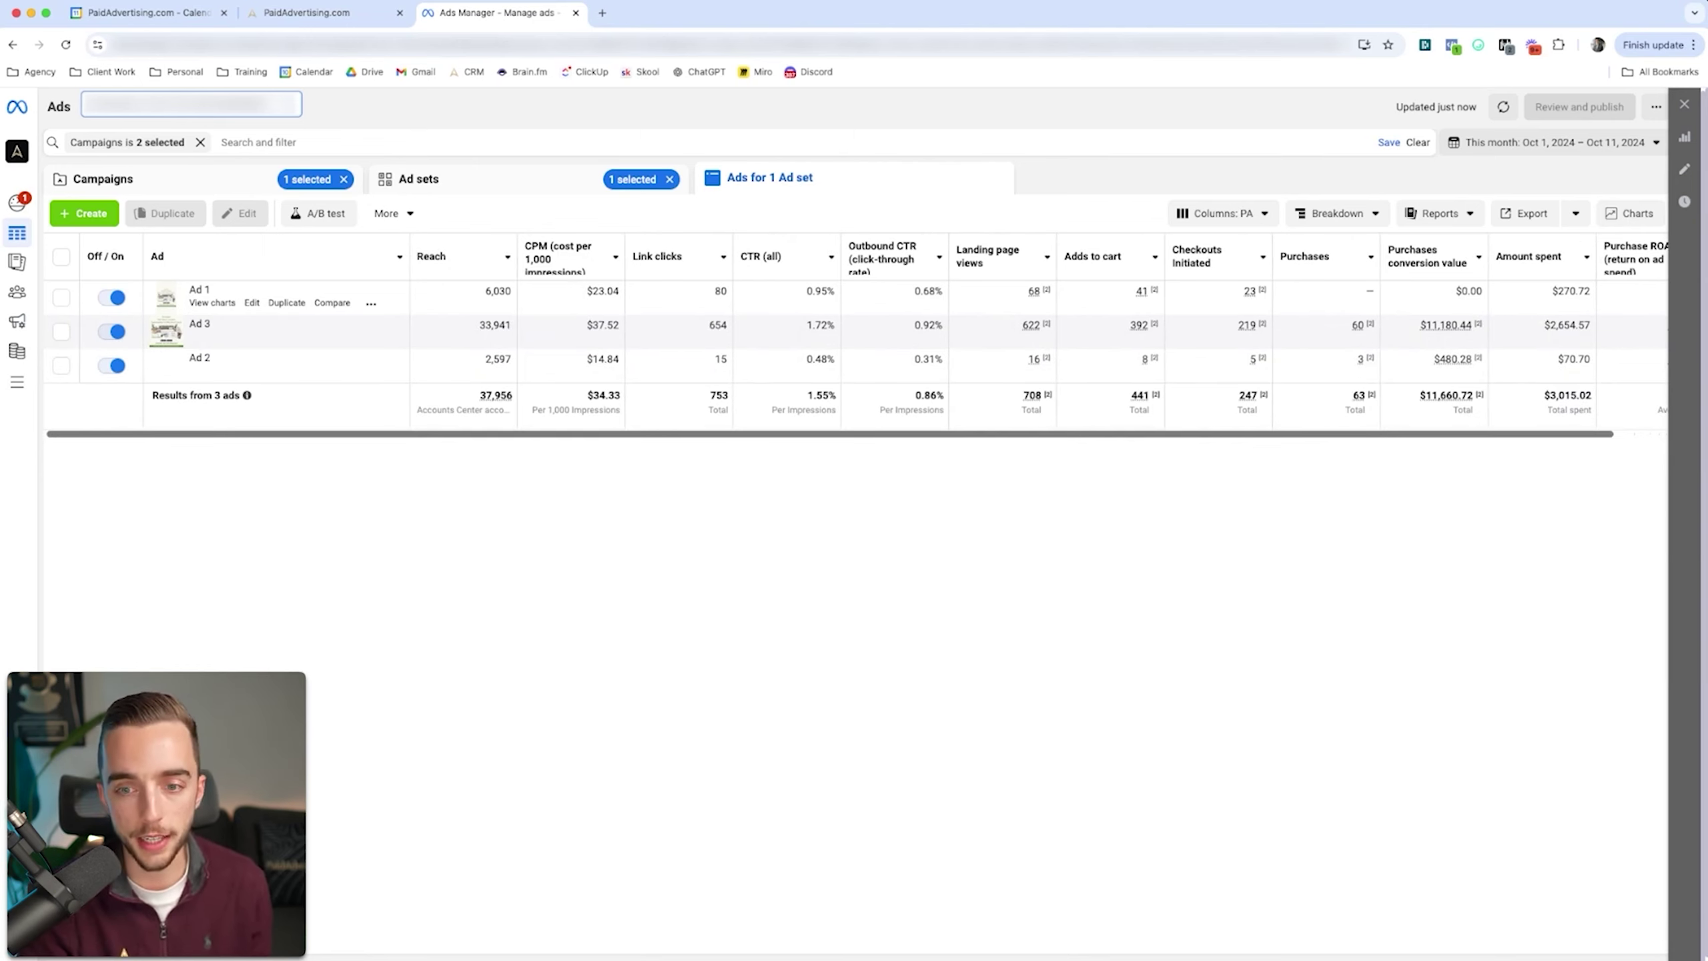
scroll(857, 336, right, 2)
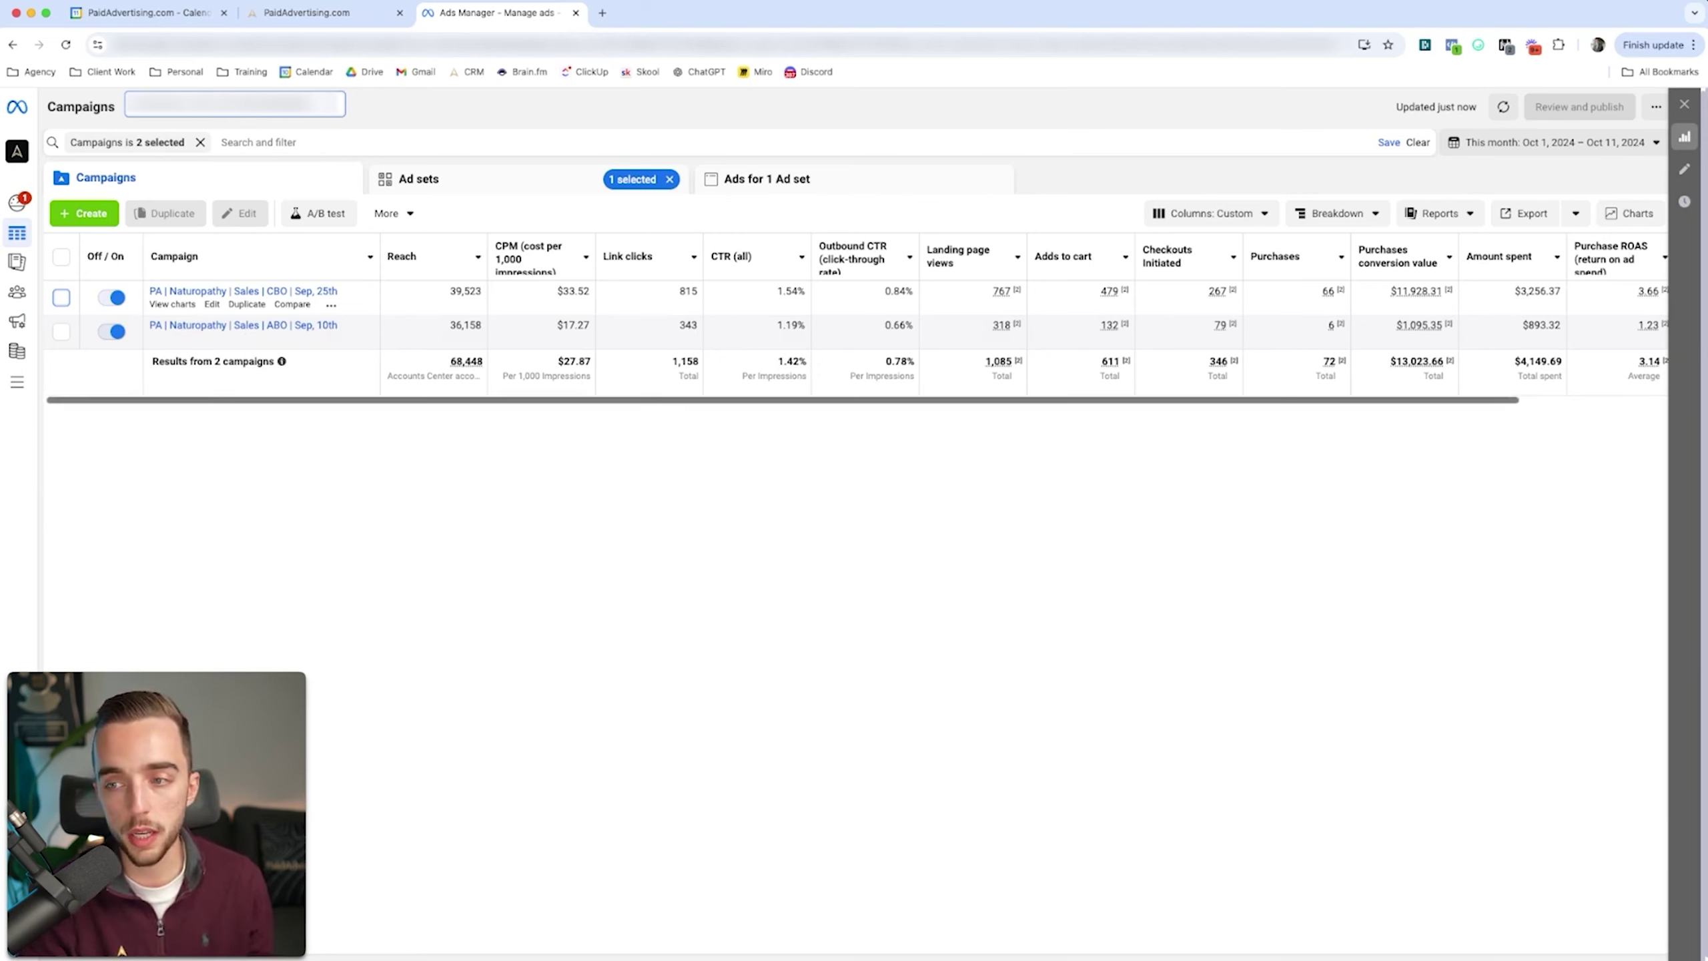
- Compare the purchase, spend and ROAS results of the CBO Sep, 25th and ABO Sep, 10th campaigns
scroll(854, 316, right, 3)
scroll(854, 317, left, 2)
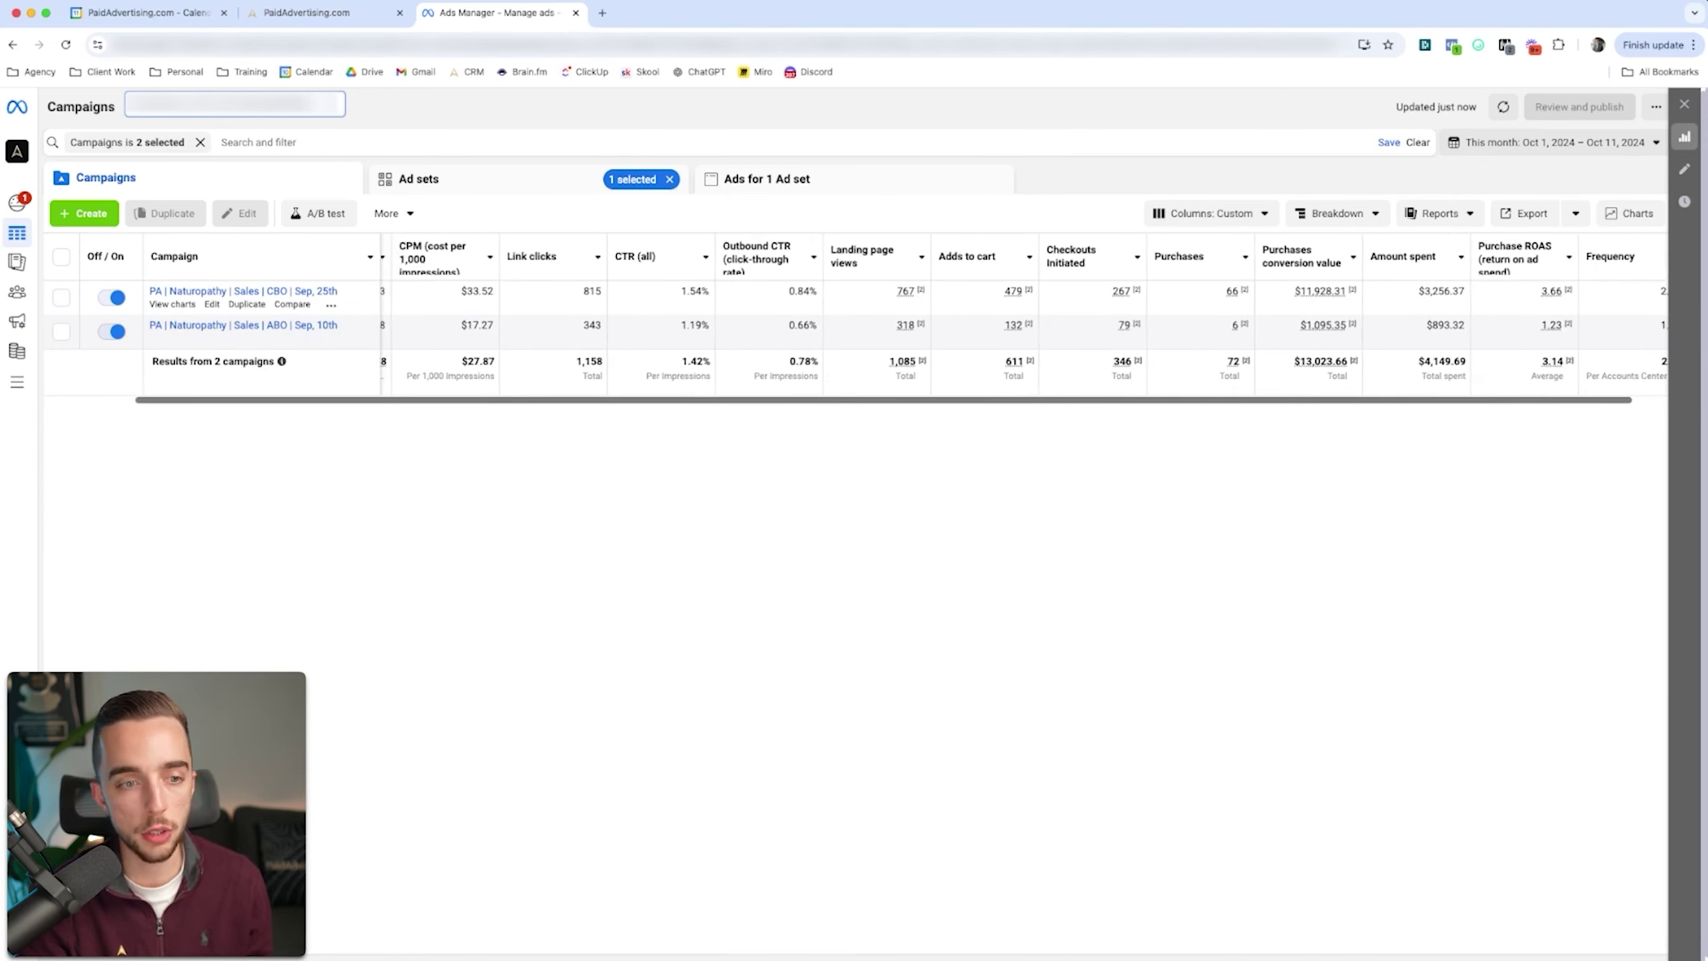
scroll(854, 316, left, 1)
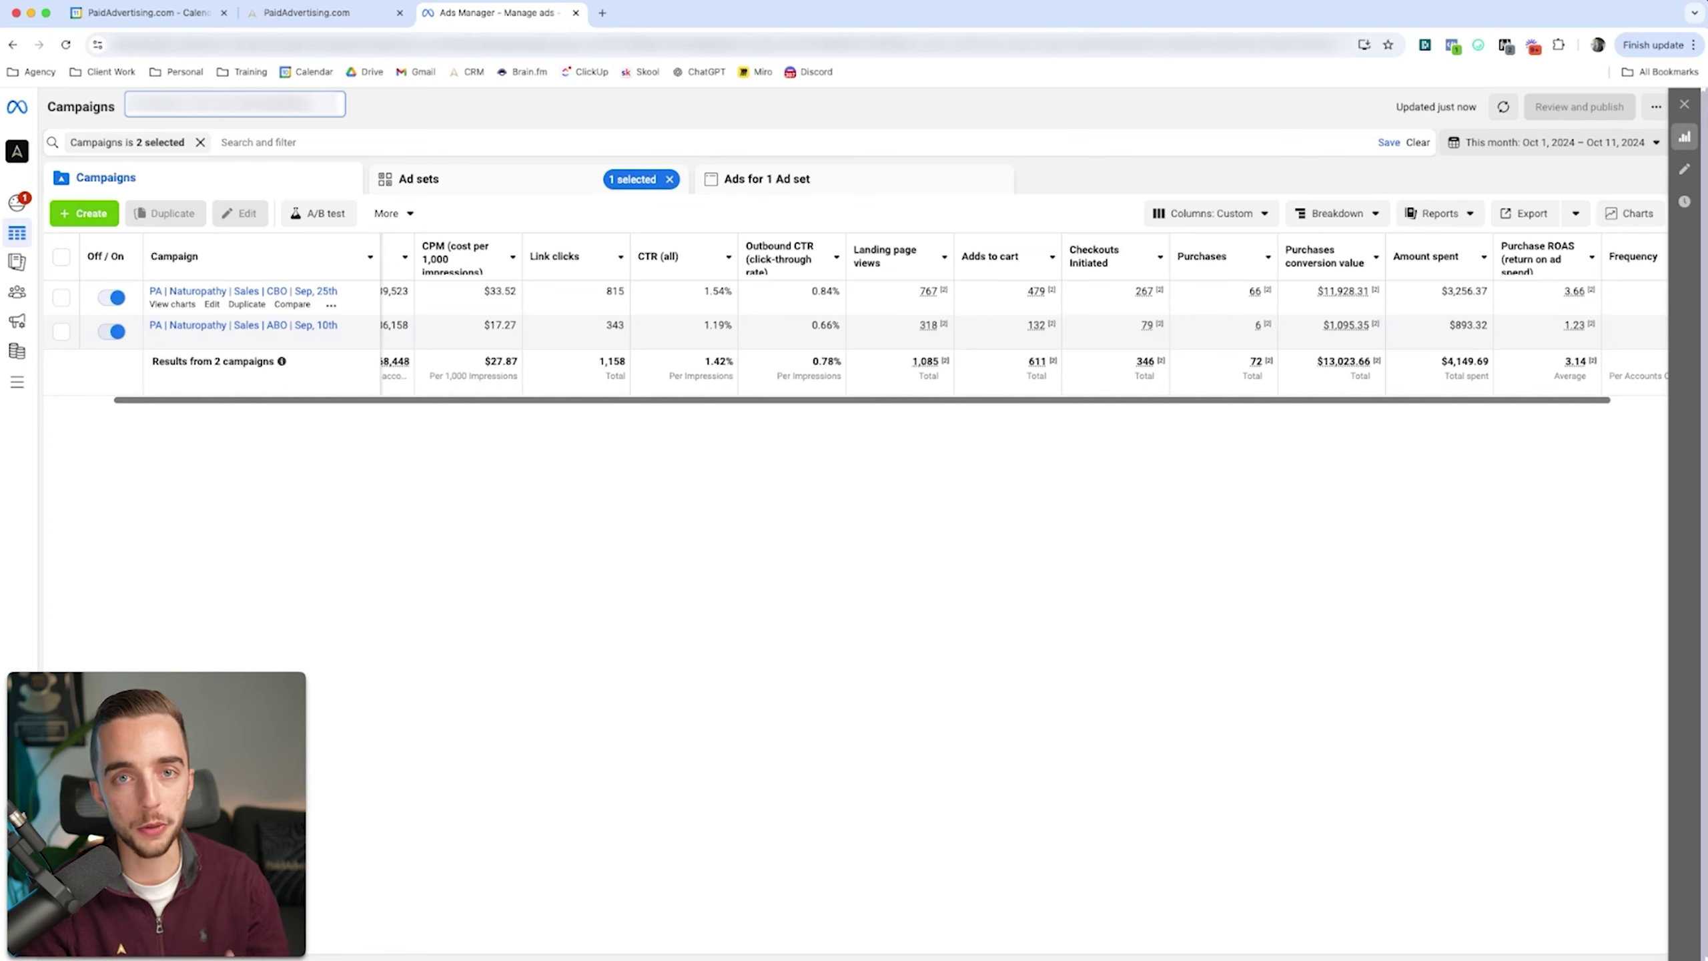
scroll(854, 316, left, 2)
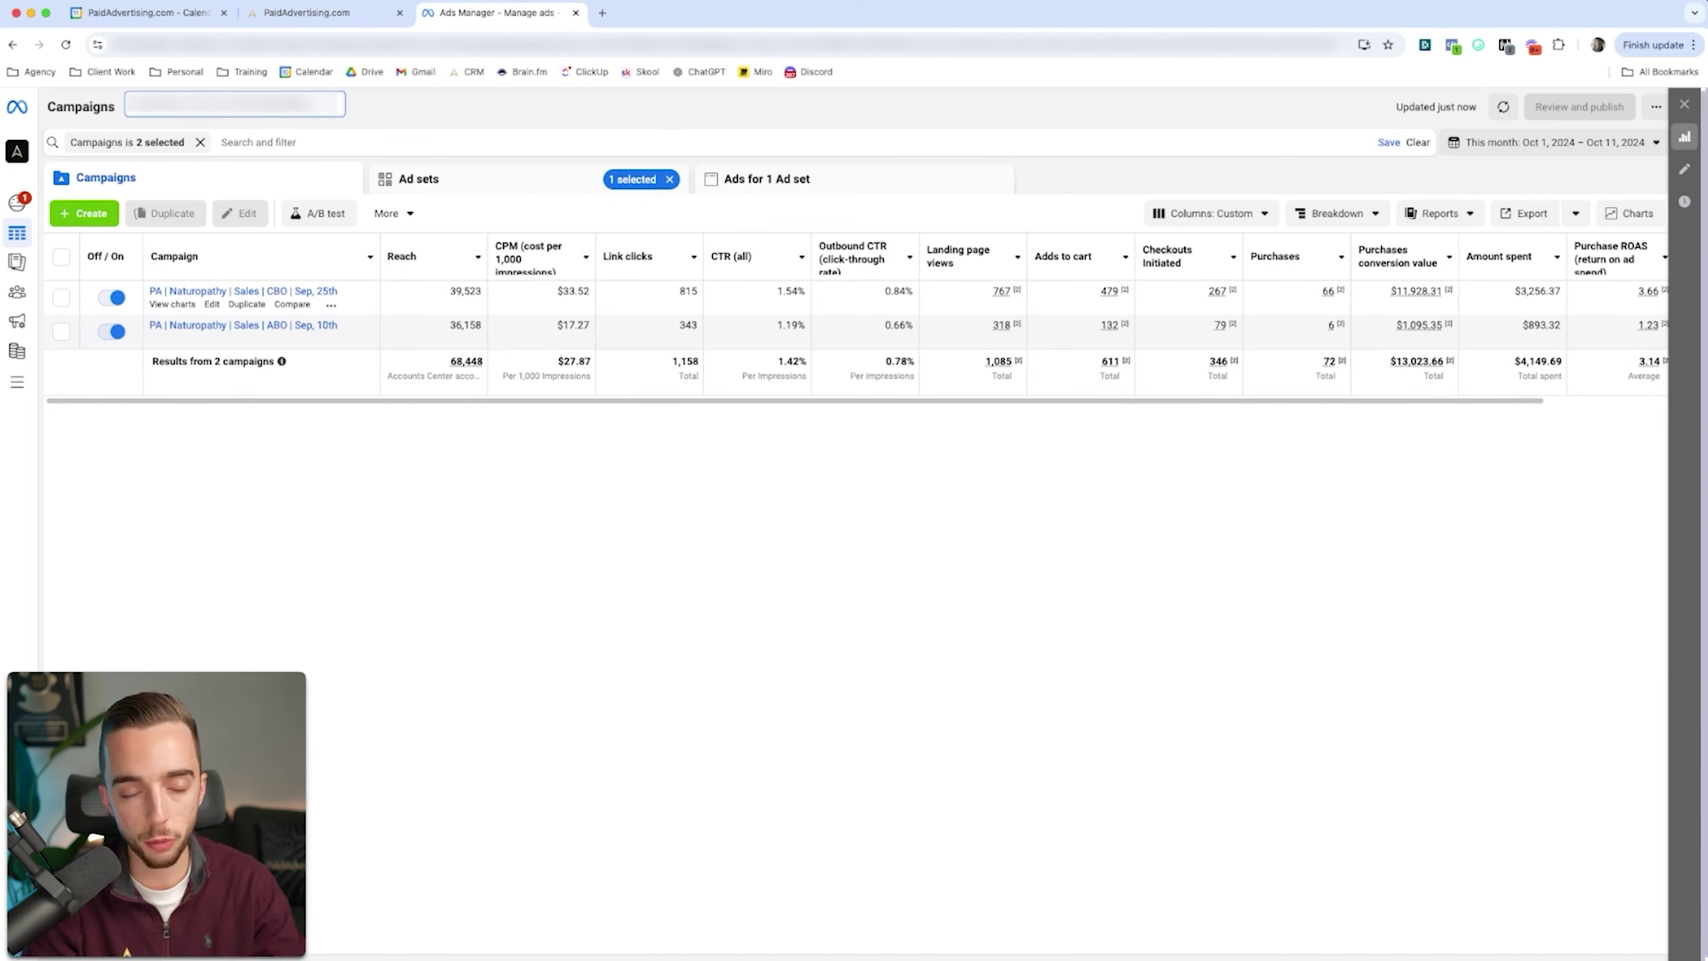
- Create a new auction campaign with the Sales objective and the manual sales campaign setup
click(84, 213)
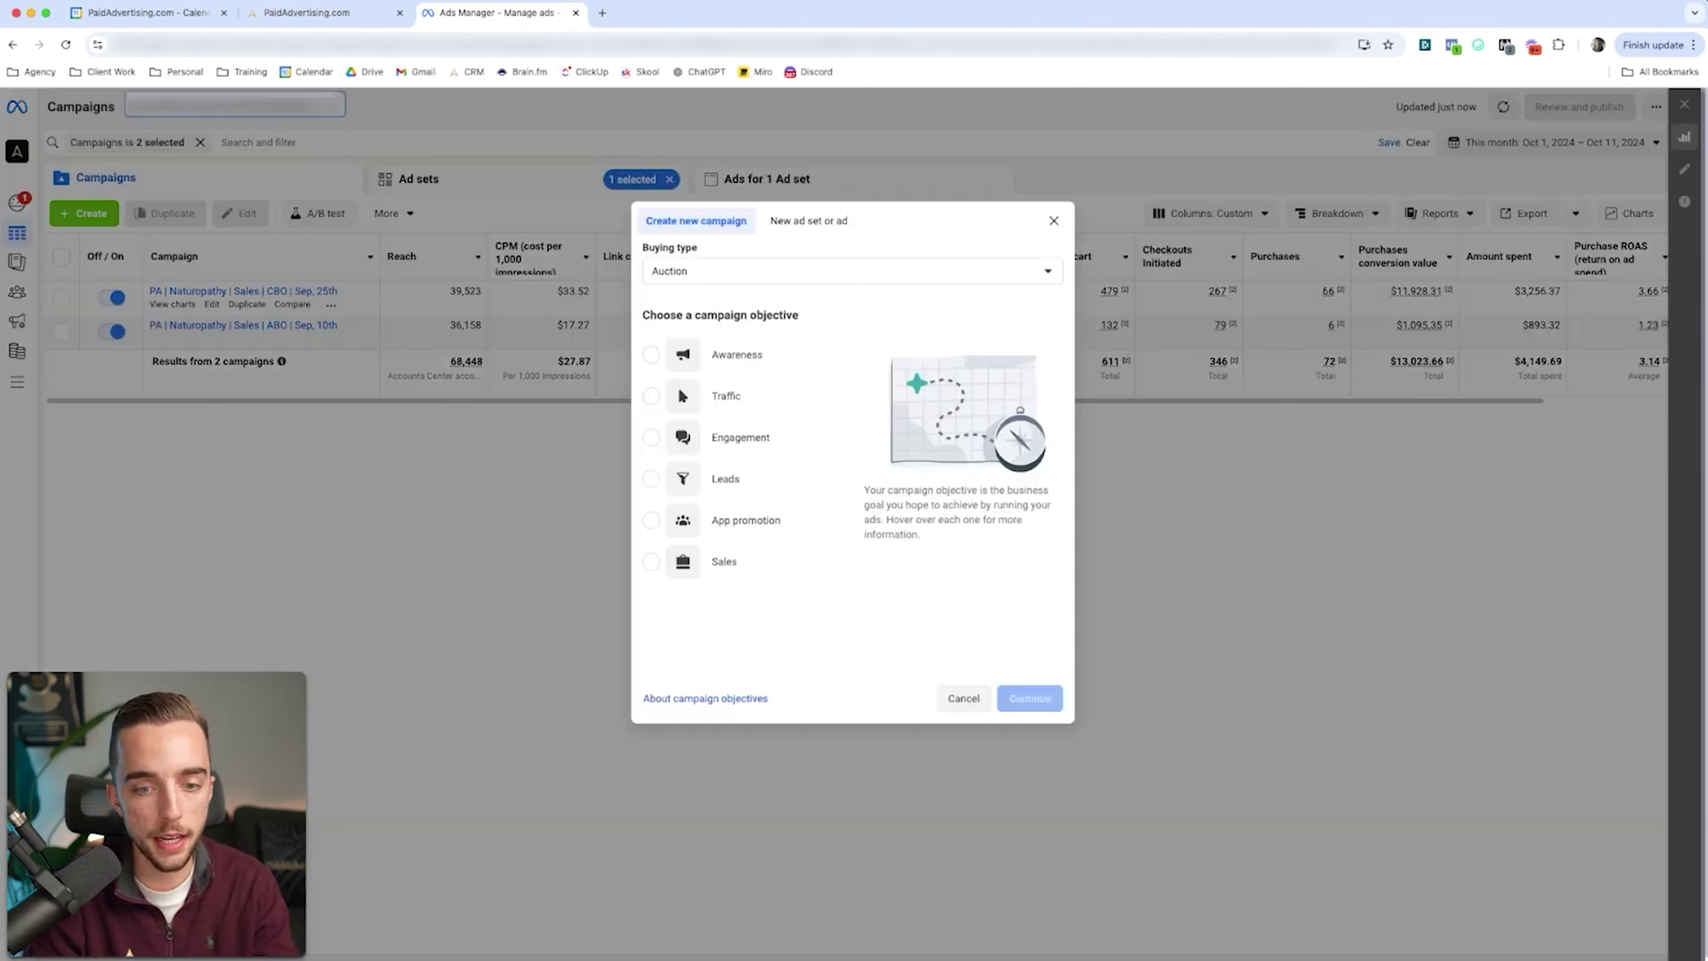
click(651, 561)
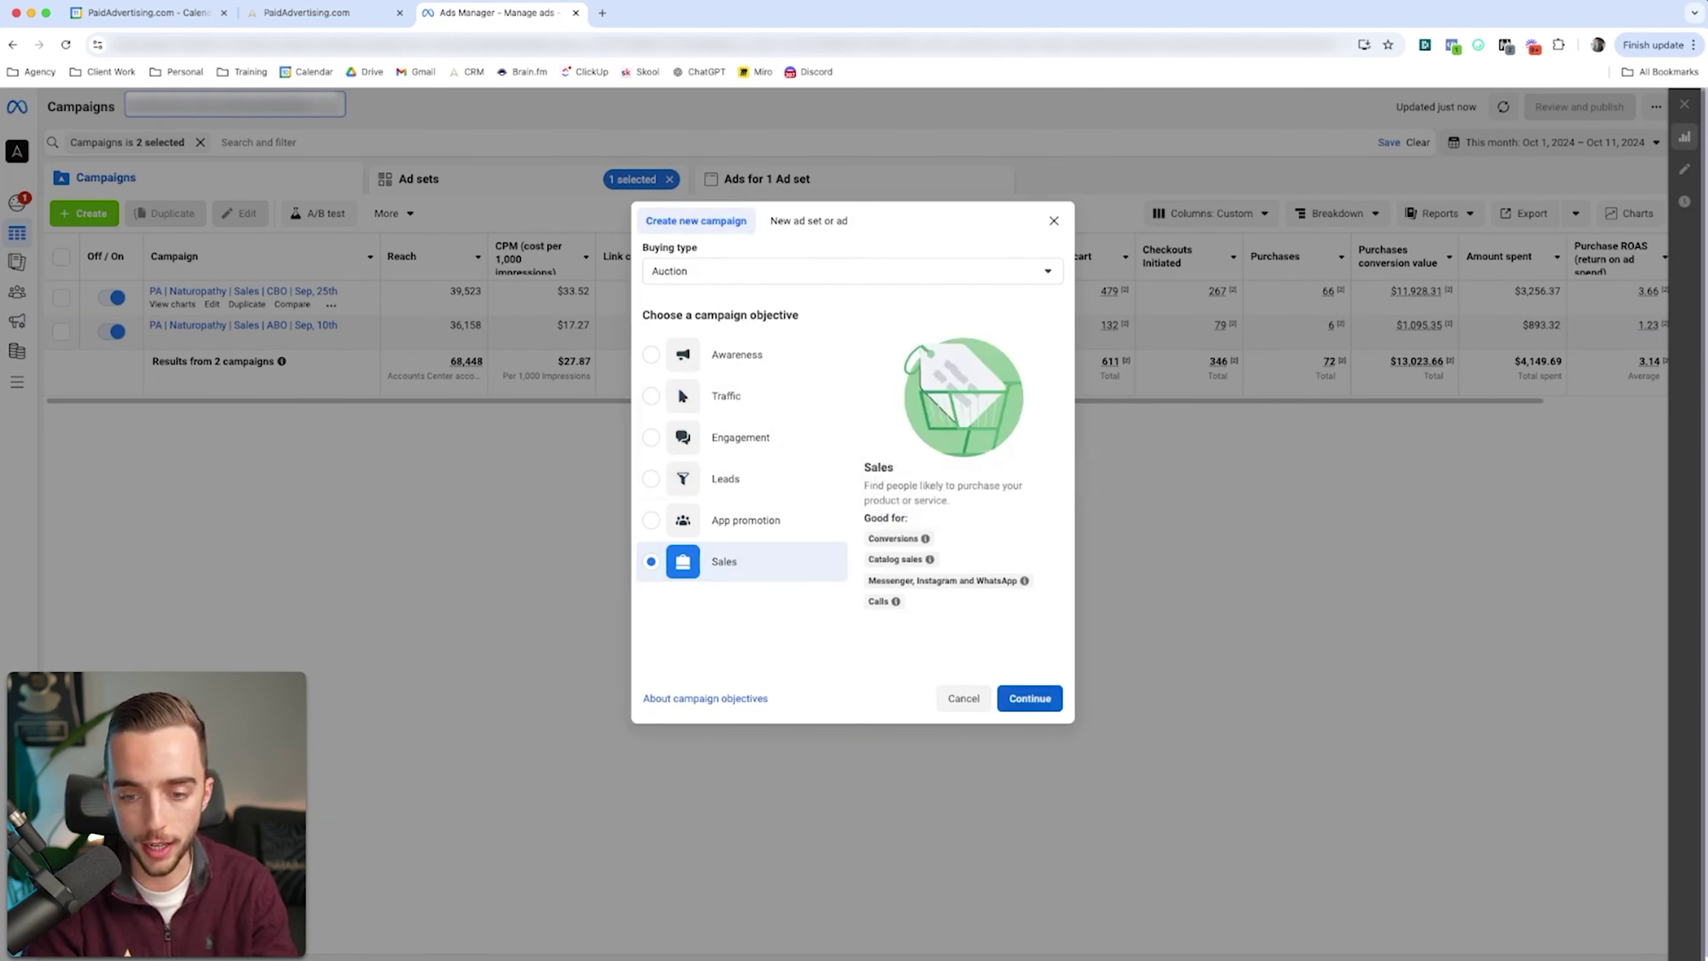
click(1030, 698)
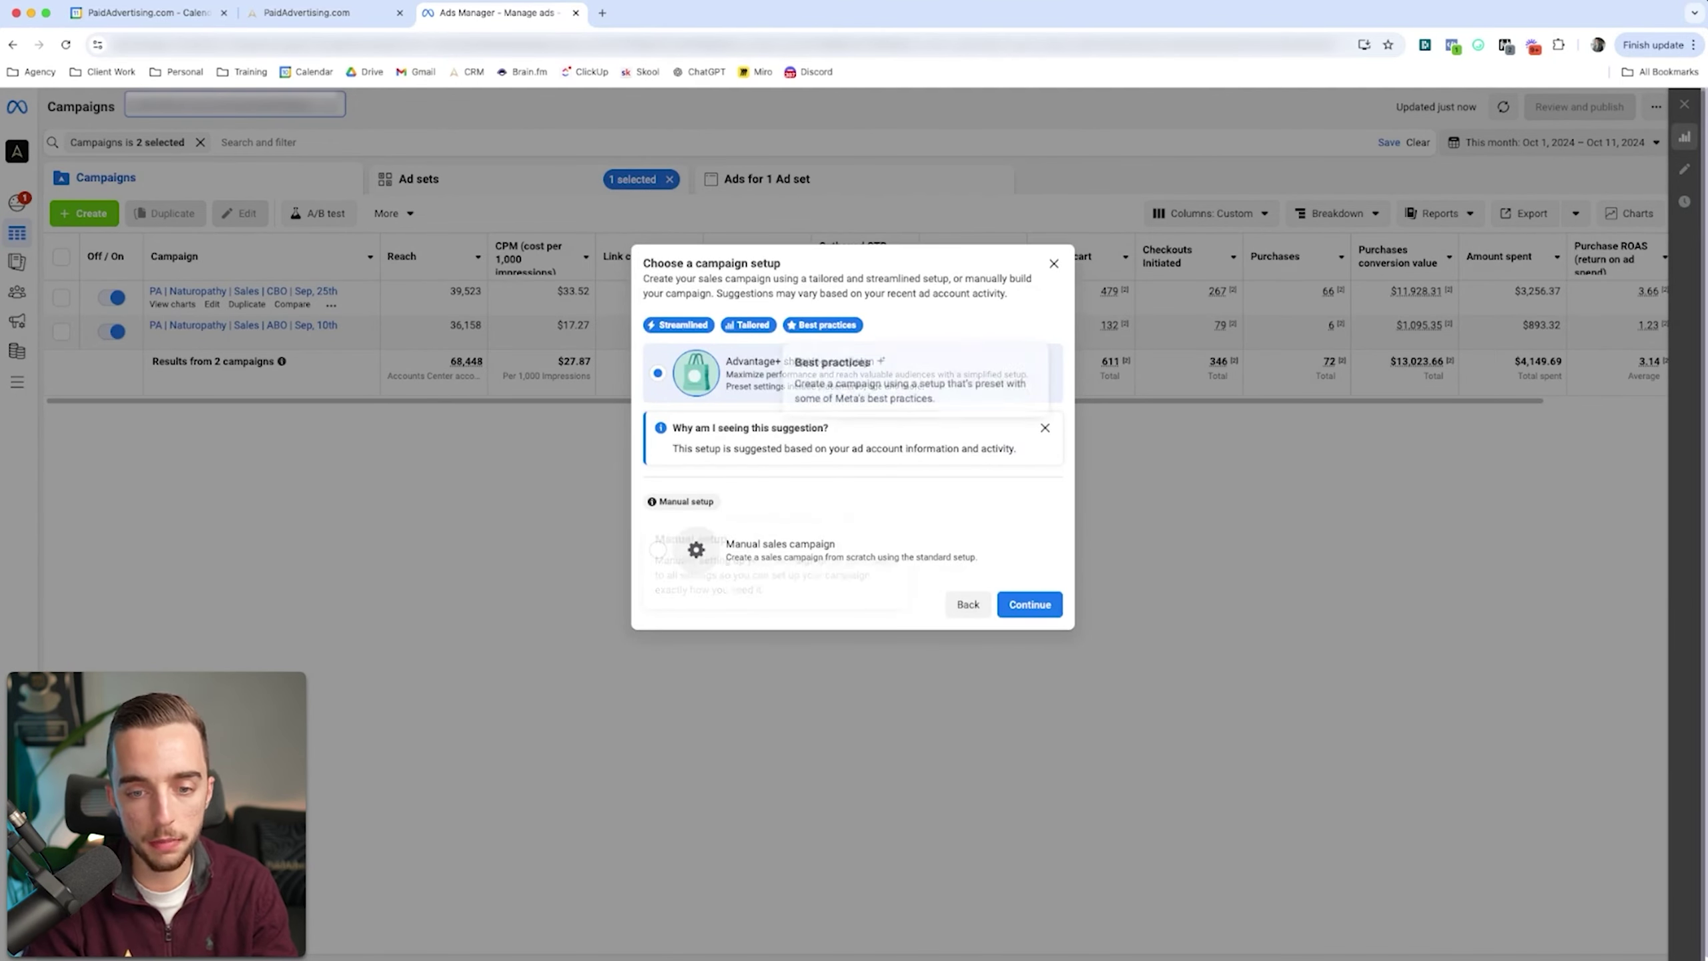
click(658, 550)
click(1030, 605)
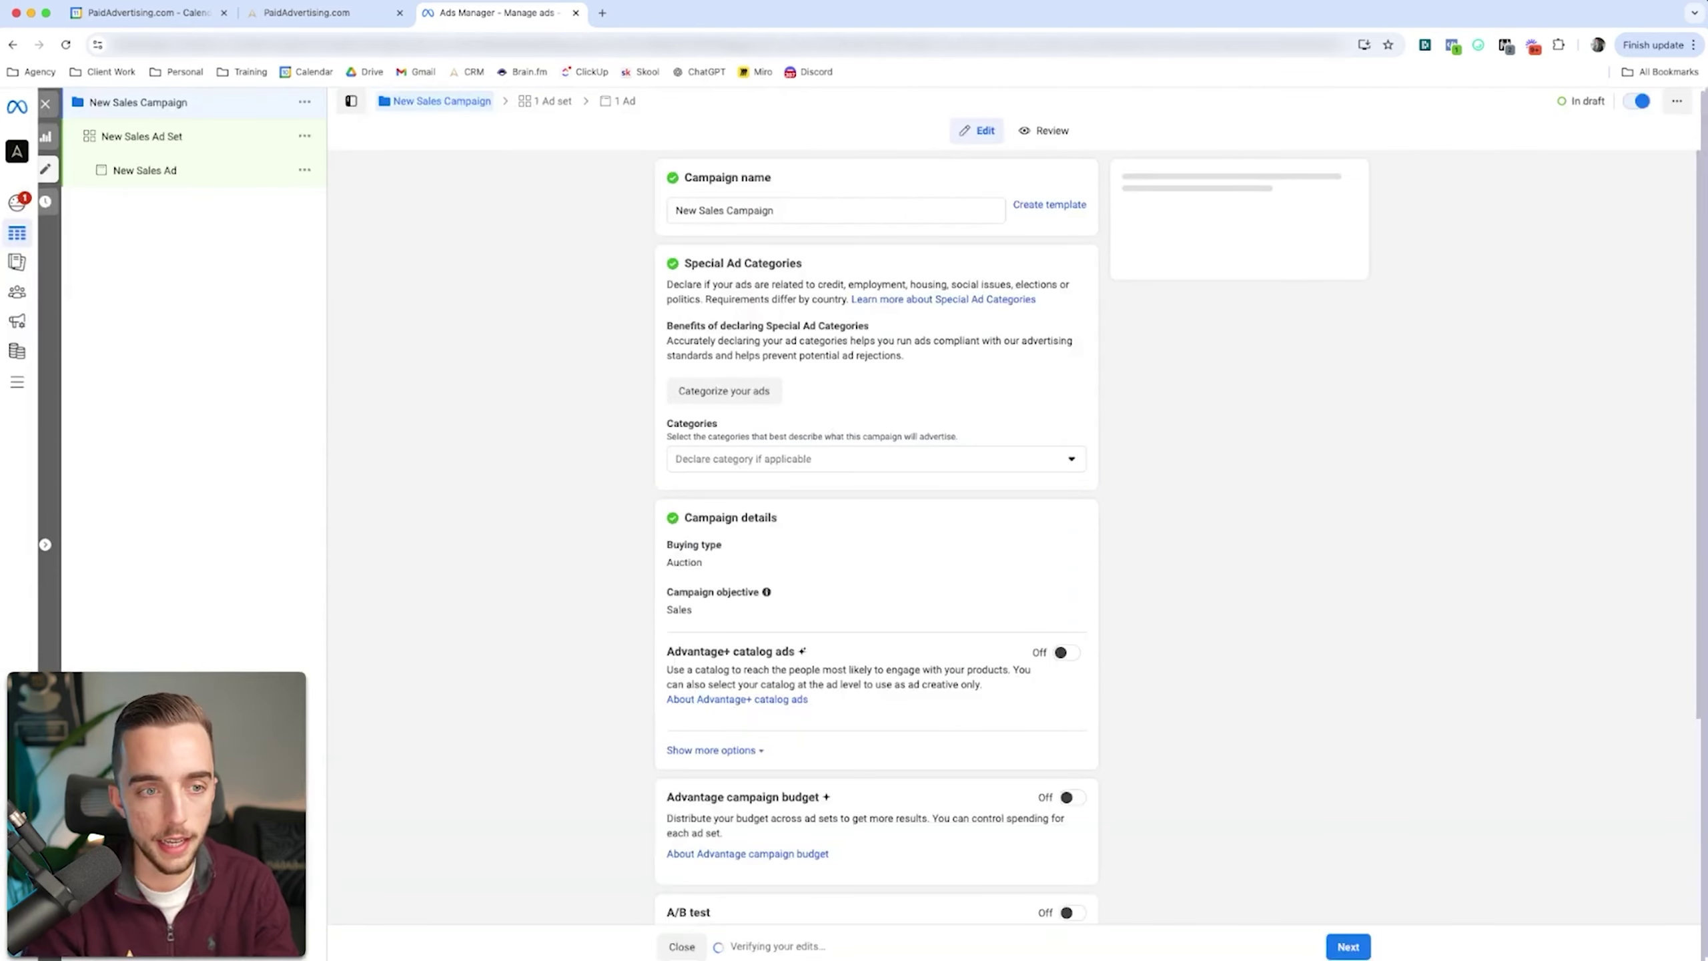
- Enable Advantage campaign budget for the new sales campaign and set its daily budget to $90.00 CAD
scroll(876, 538, down, 5)
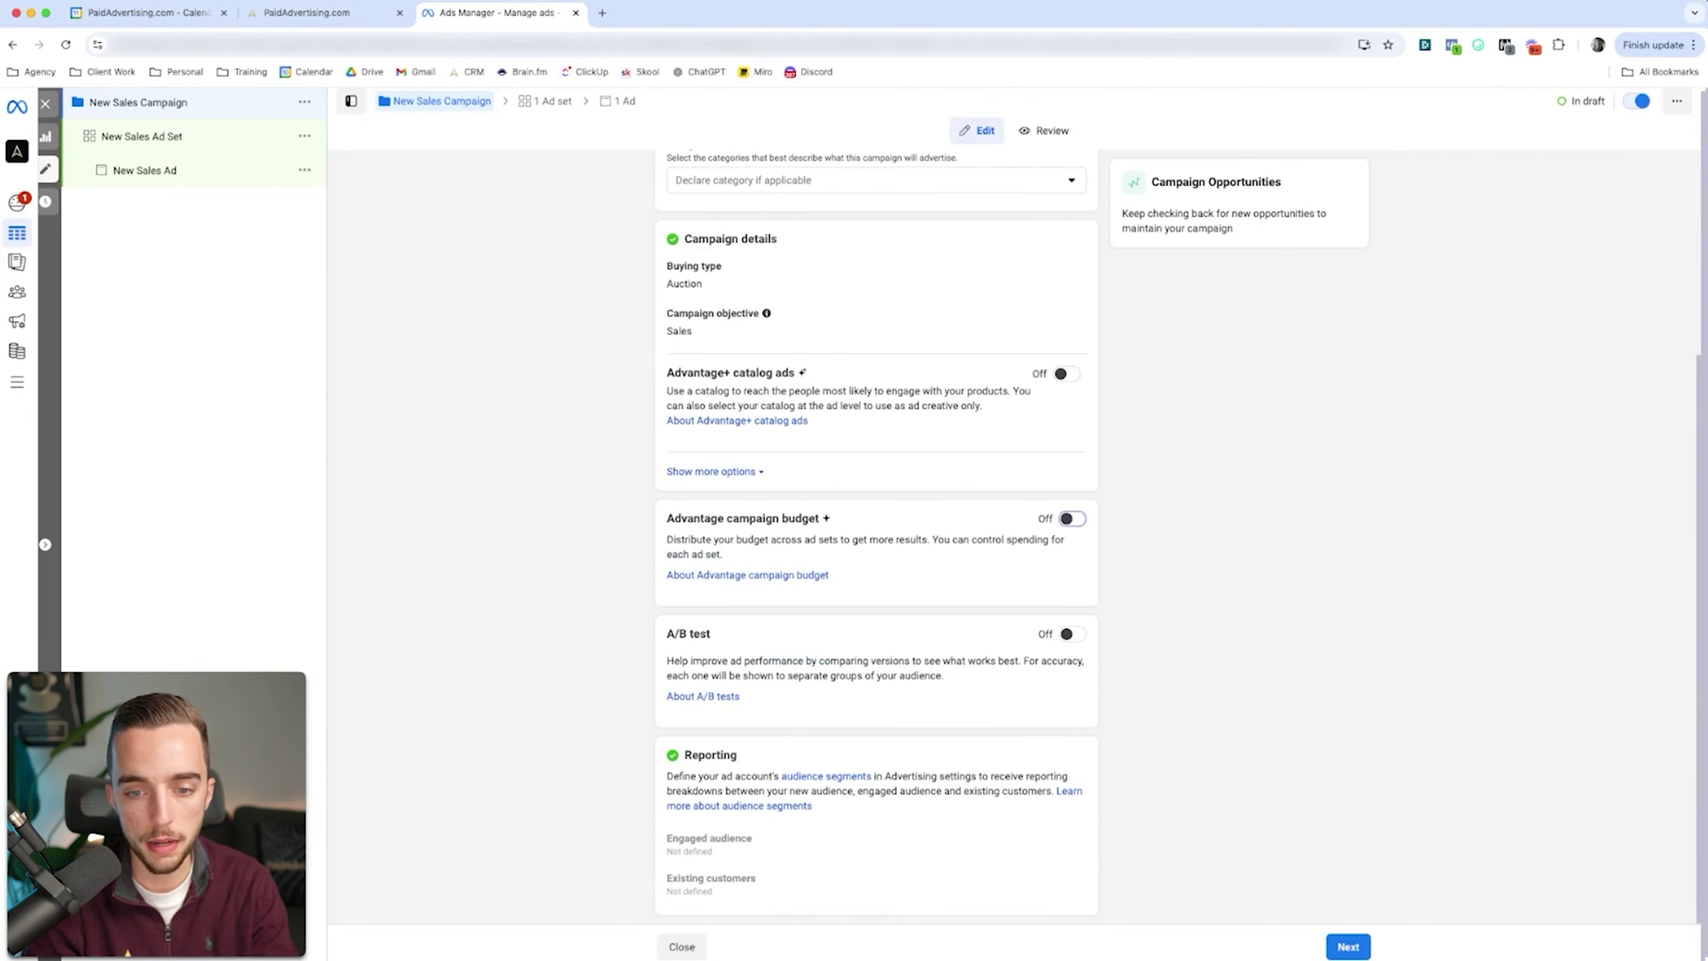
click(1073, 518)
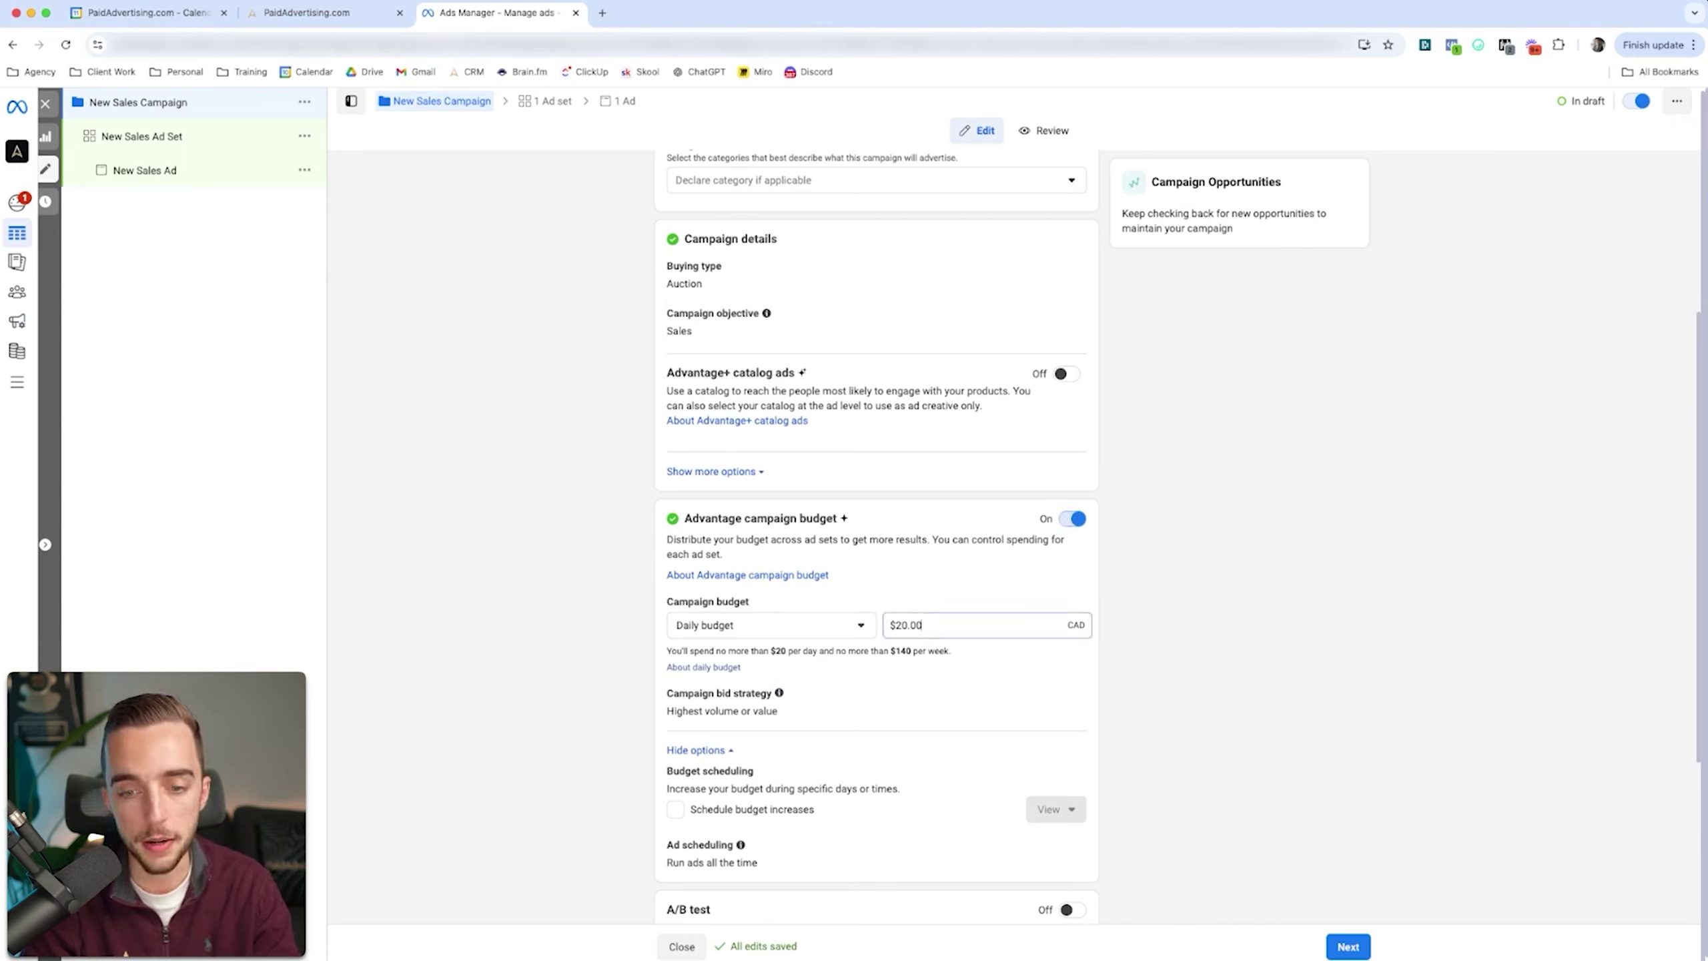
click(968, 624)
text(90)
key(Tab)
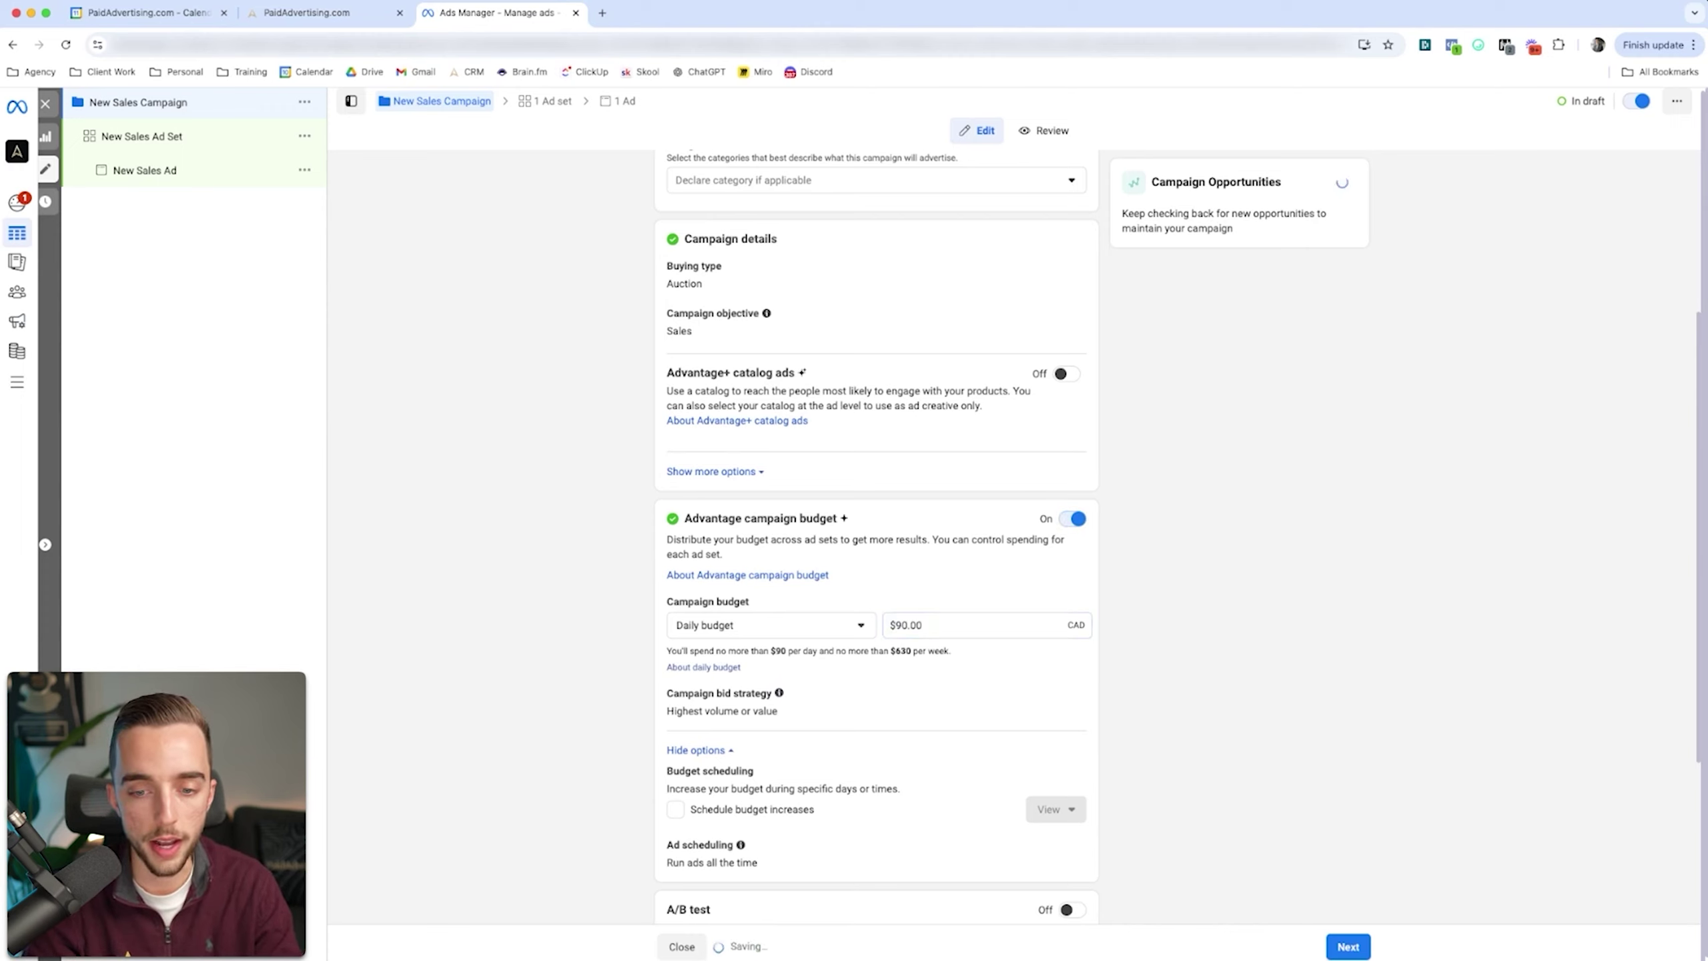
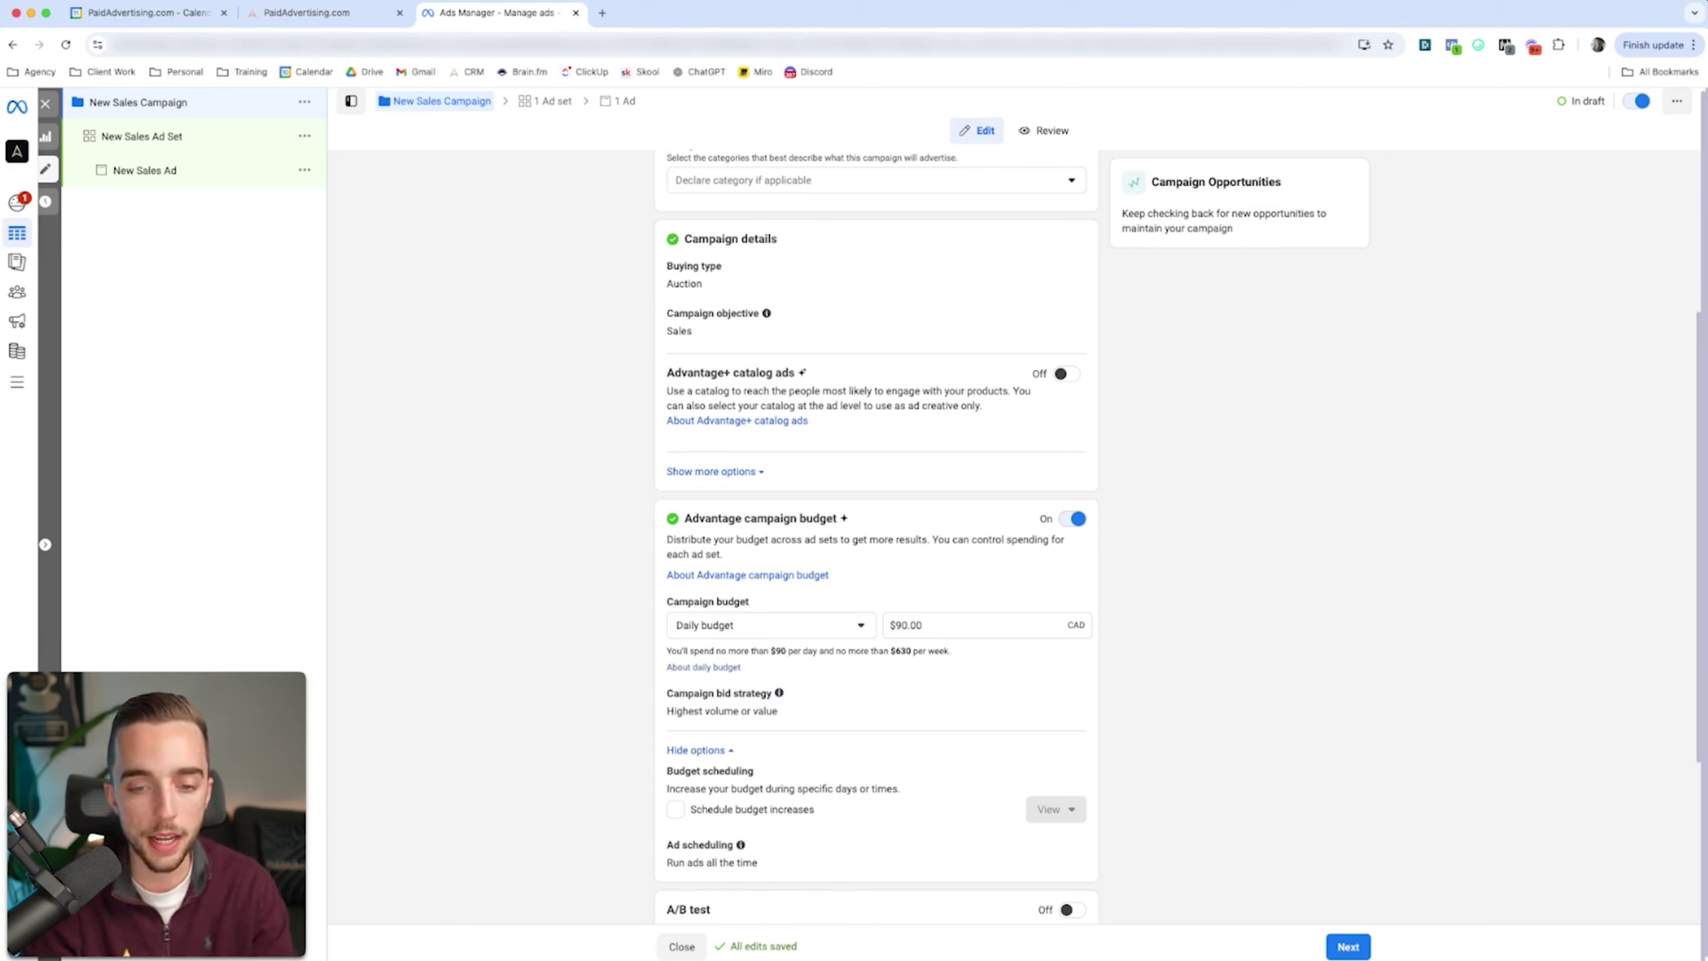
- Open the new sales ad set and rename it AD001
scroll(874, 539, down, 4)
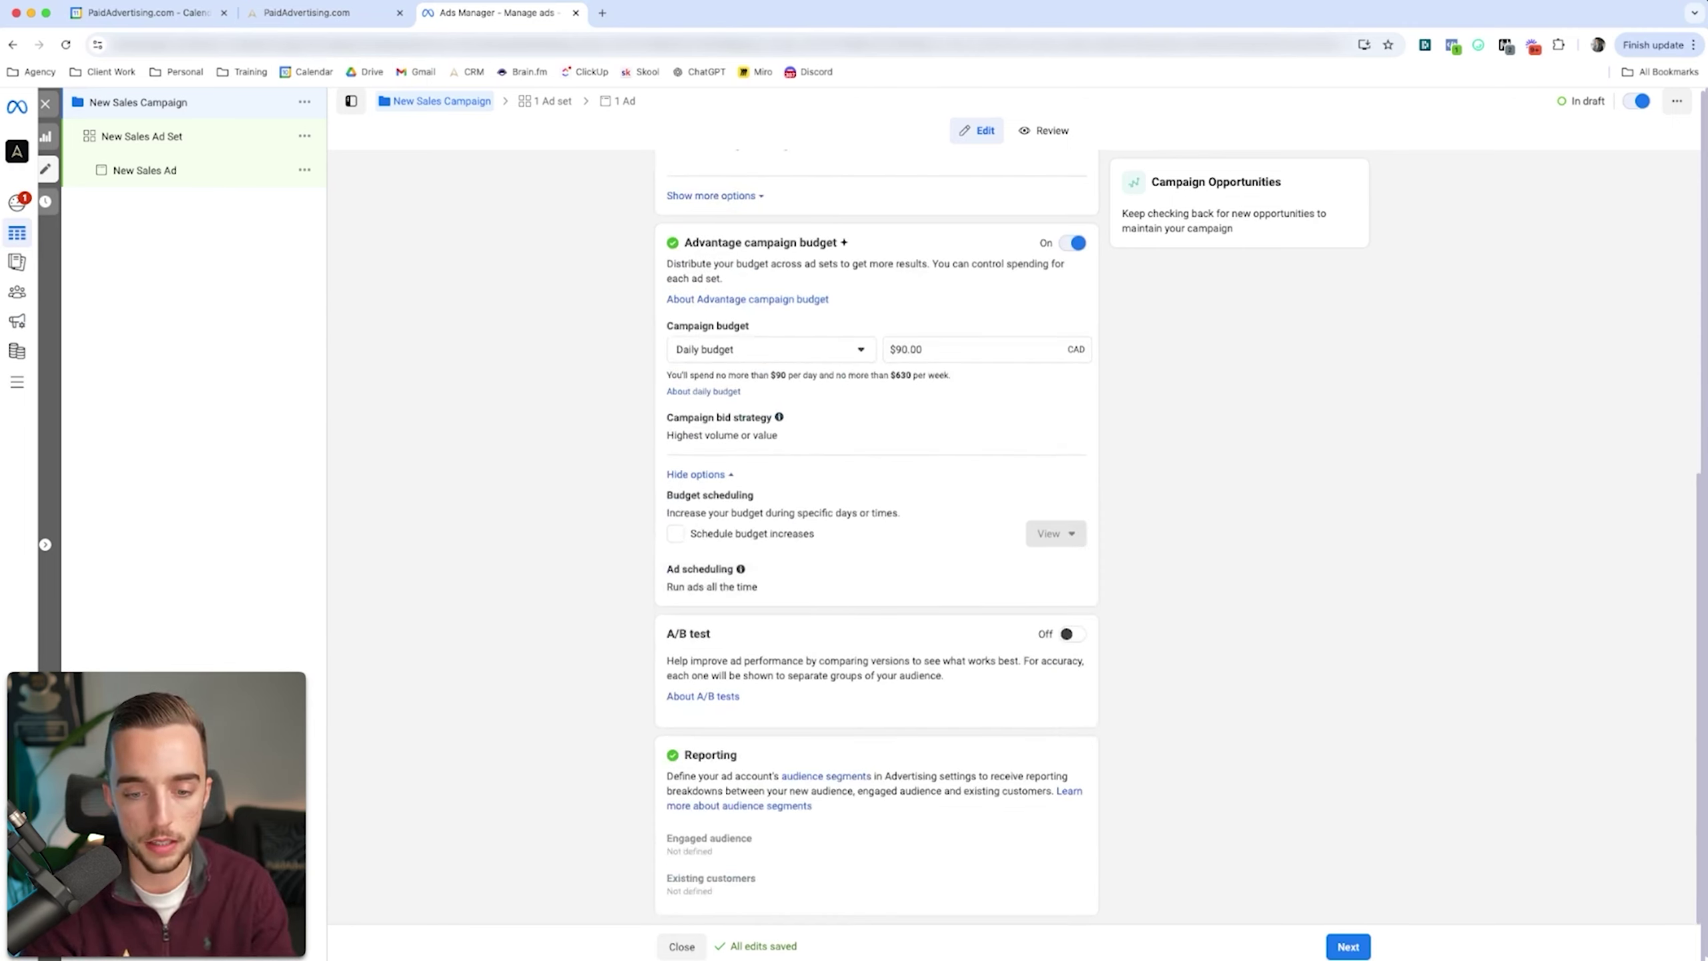
scroll(874, 538, up, 8)
click(142, 140)
triple_click(749, 213)
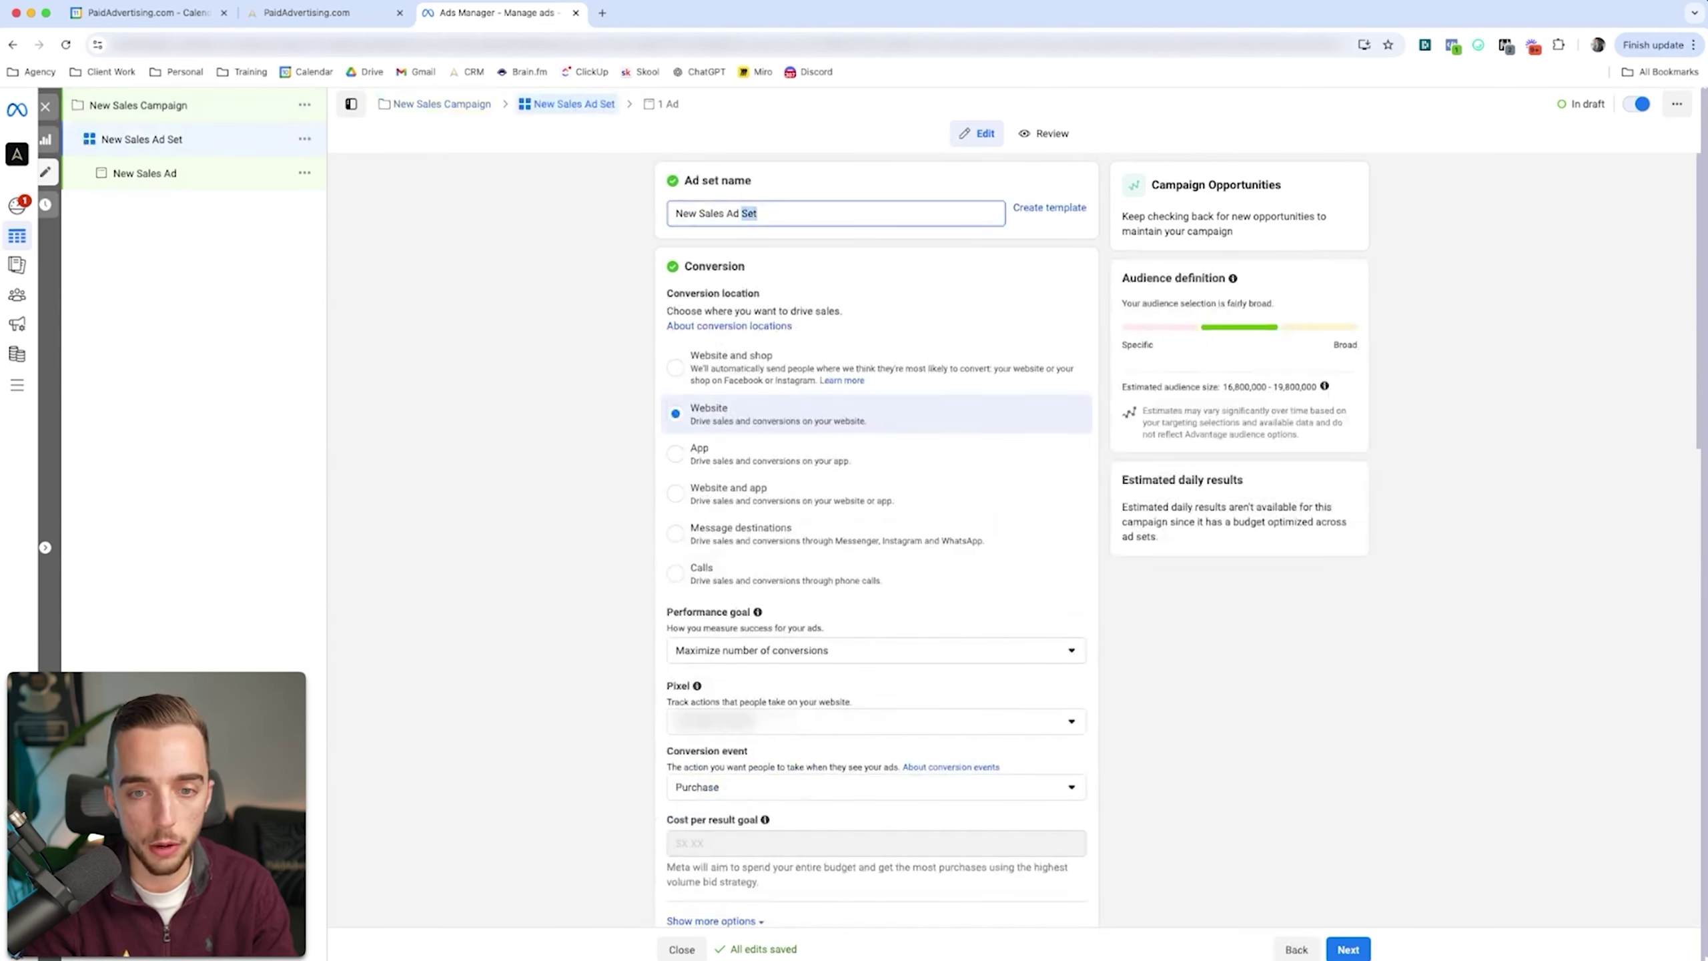
text(AD001)
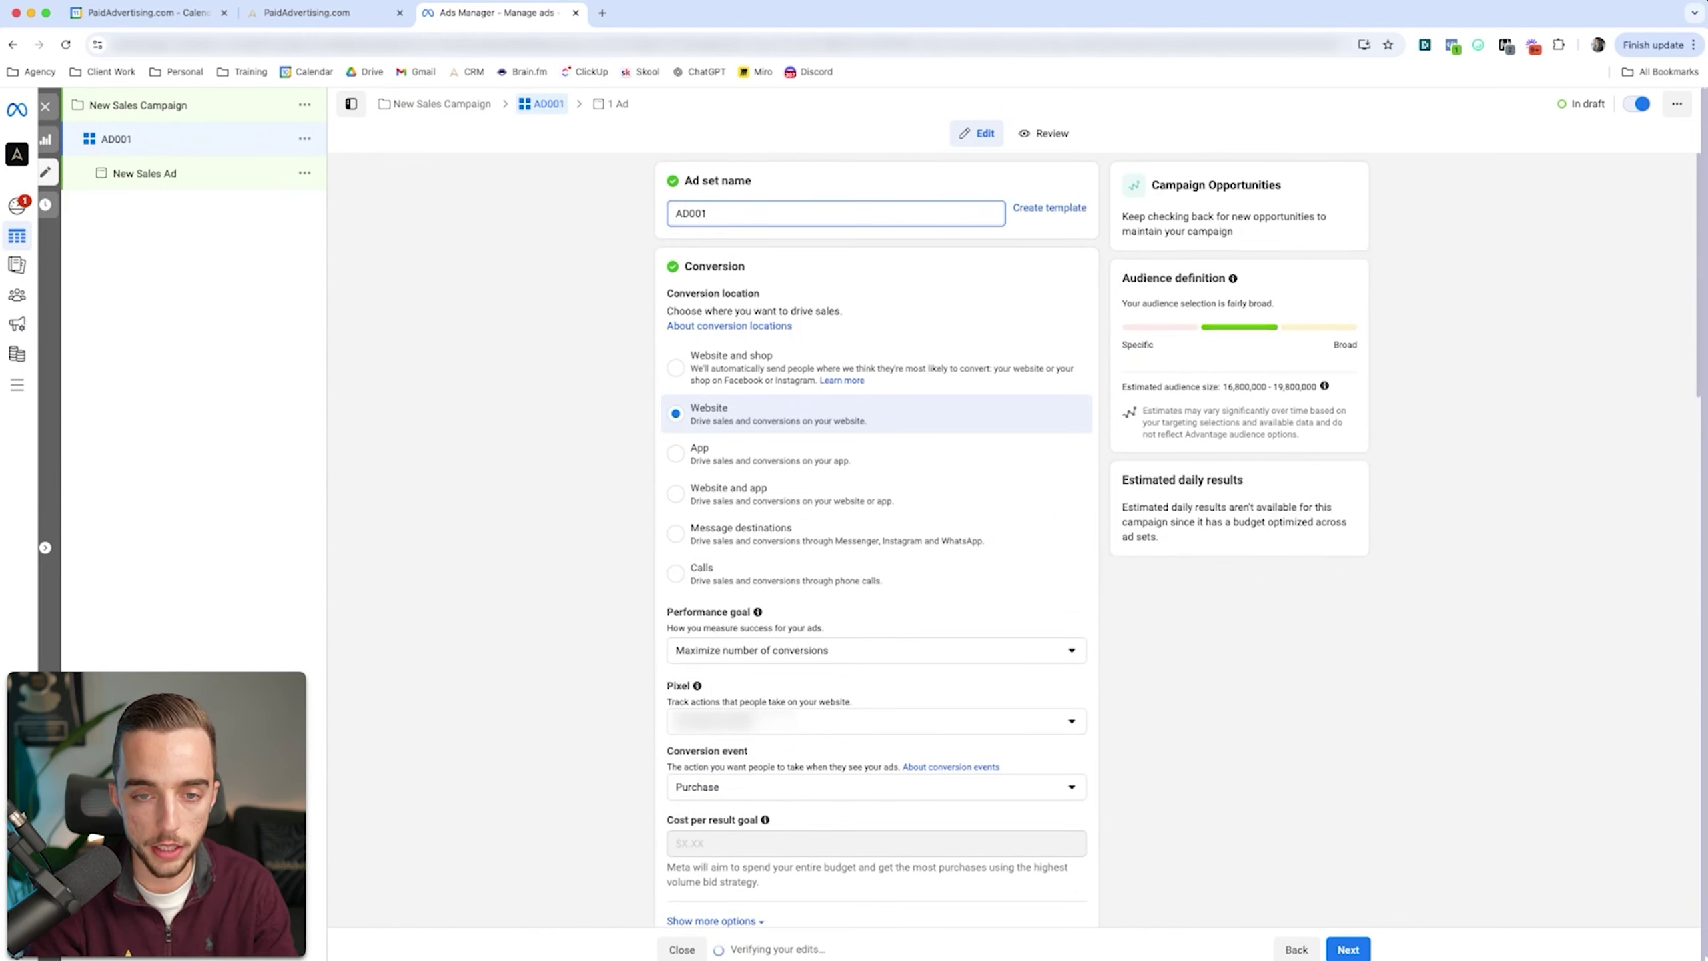
- Review the conversion settings of ad set AD001 and look through the available conversion events, keeping Purchase
scroll(874, 572, down, 1)
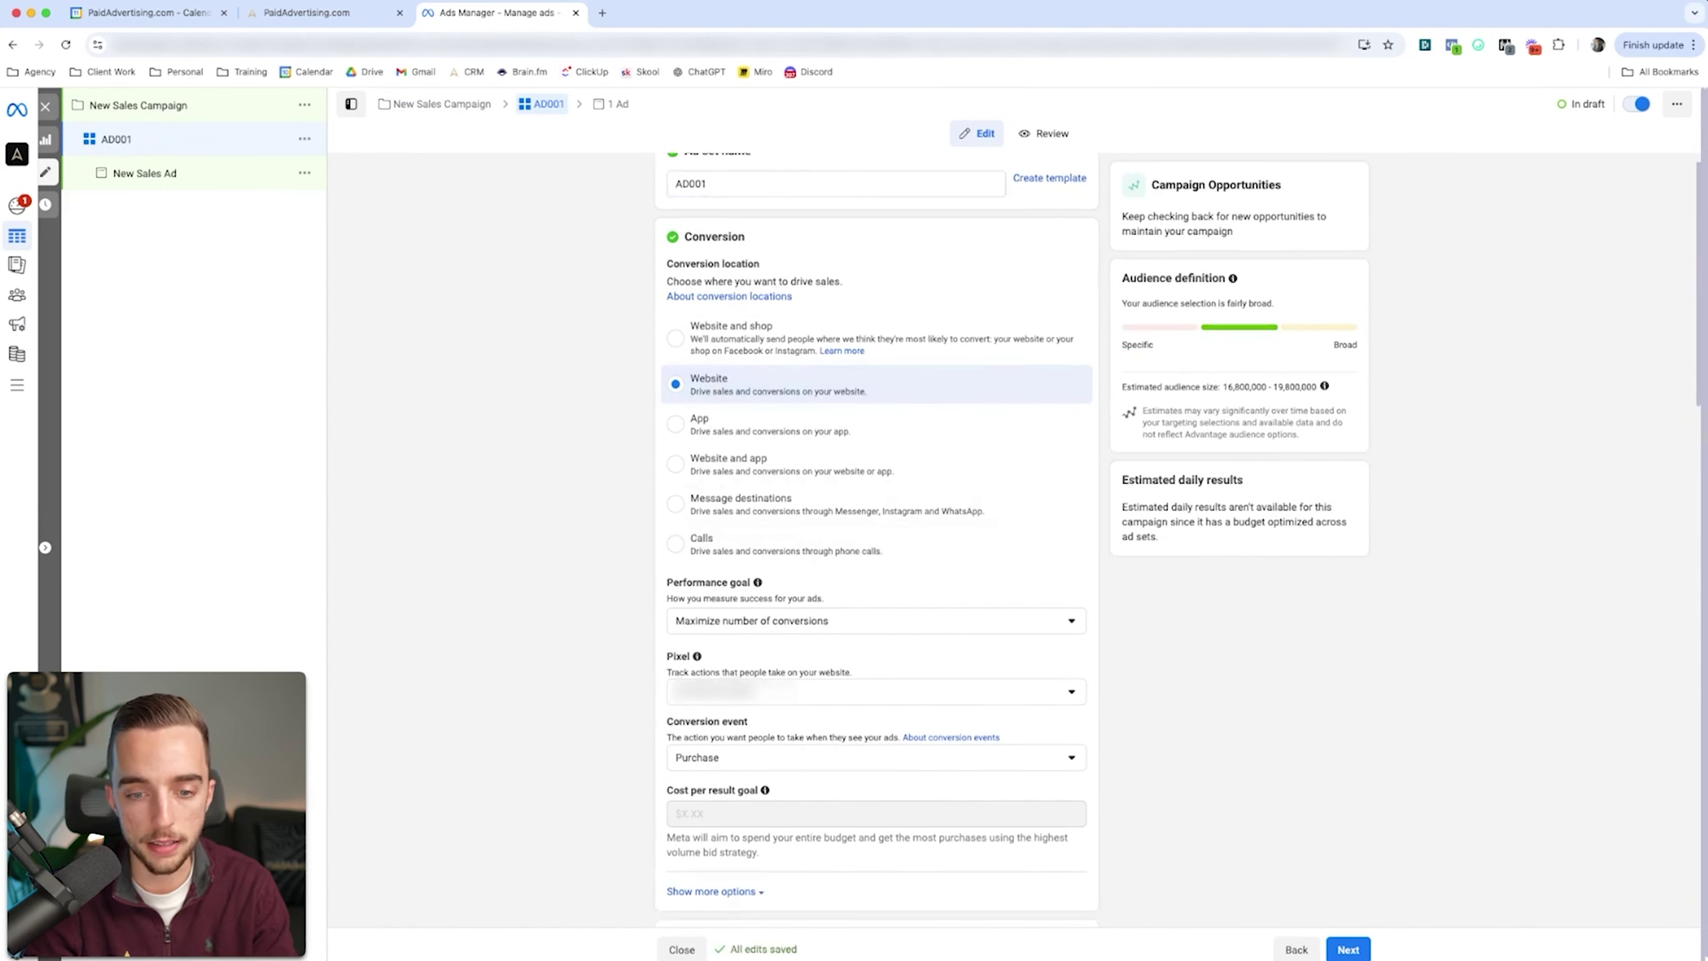
scroll(874, 539, down, 5)
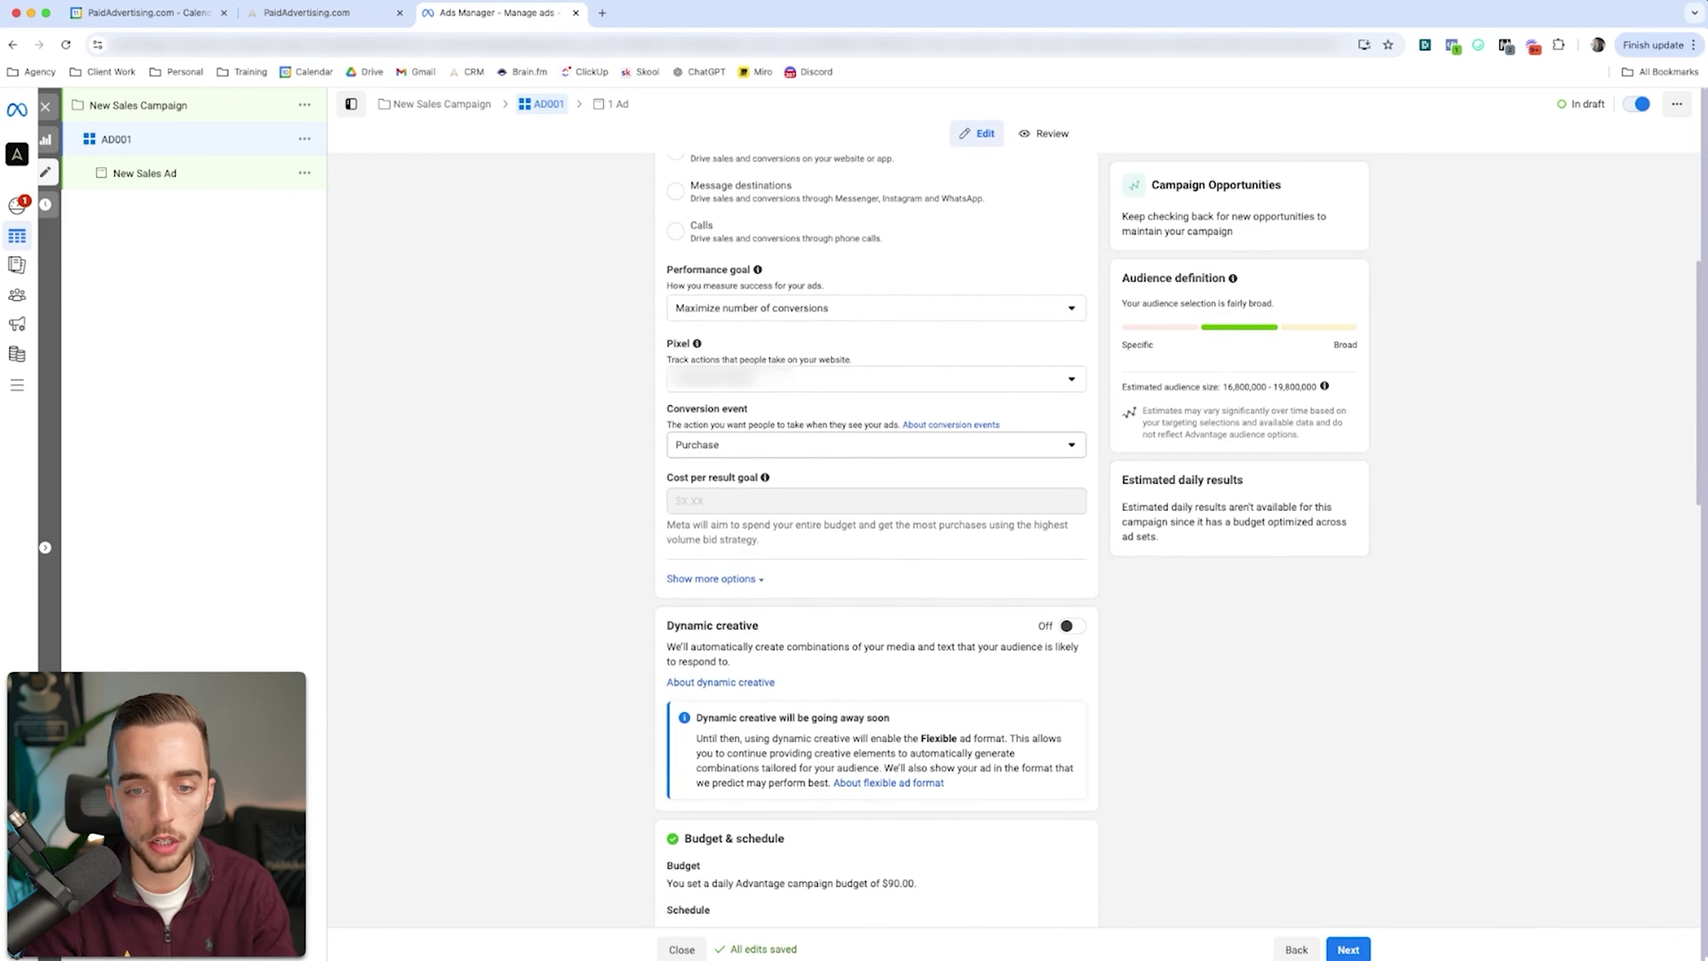
click(874, 444)
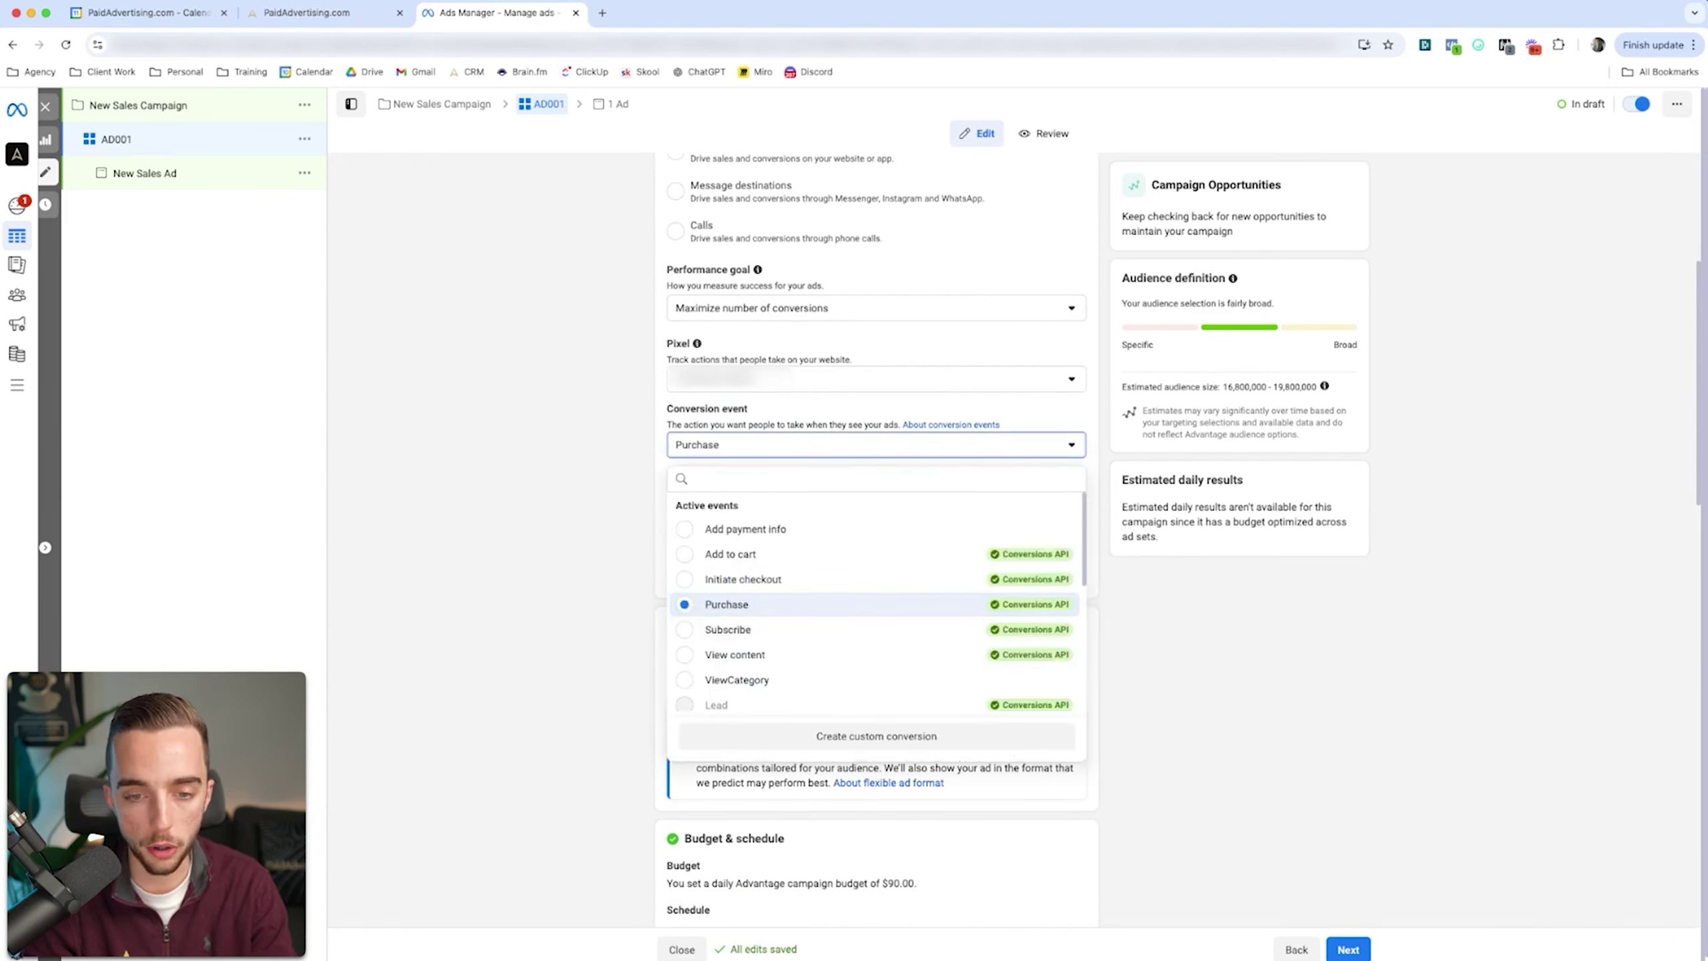
key(Escape)
- Set the start date of ad set AD001 to Oct 12, 2024 at 12:00 AM
scroll(874, 538, down, 3)
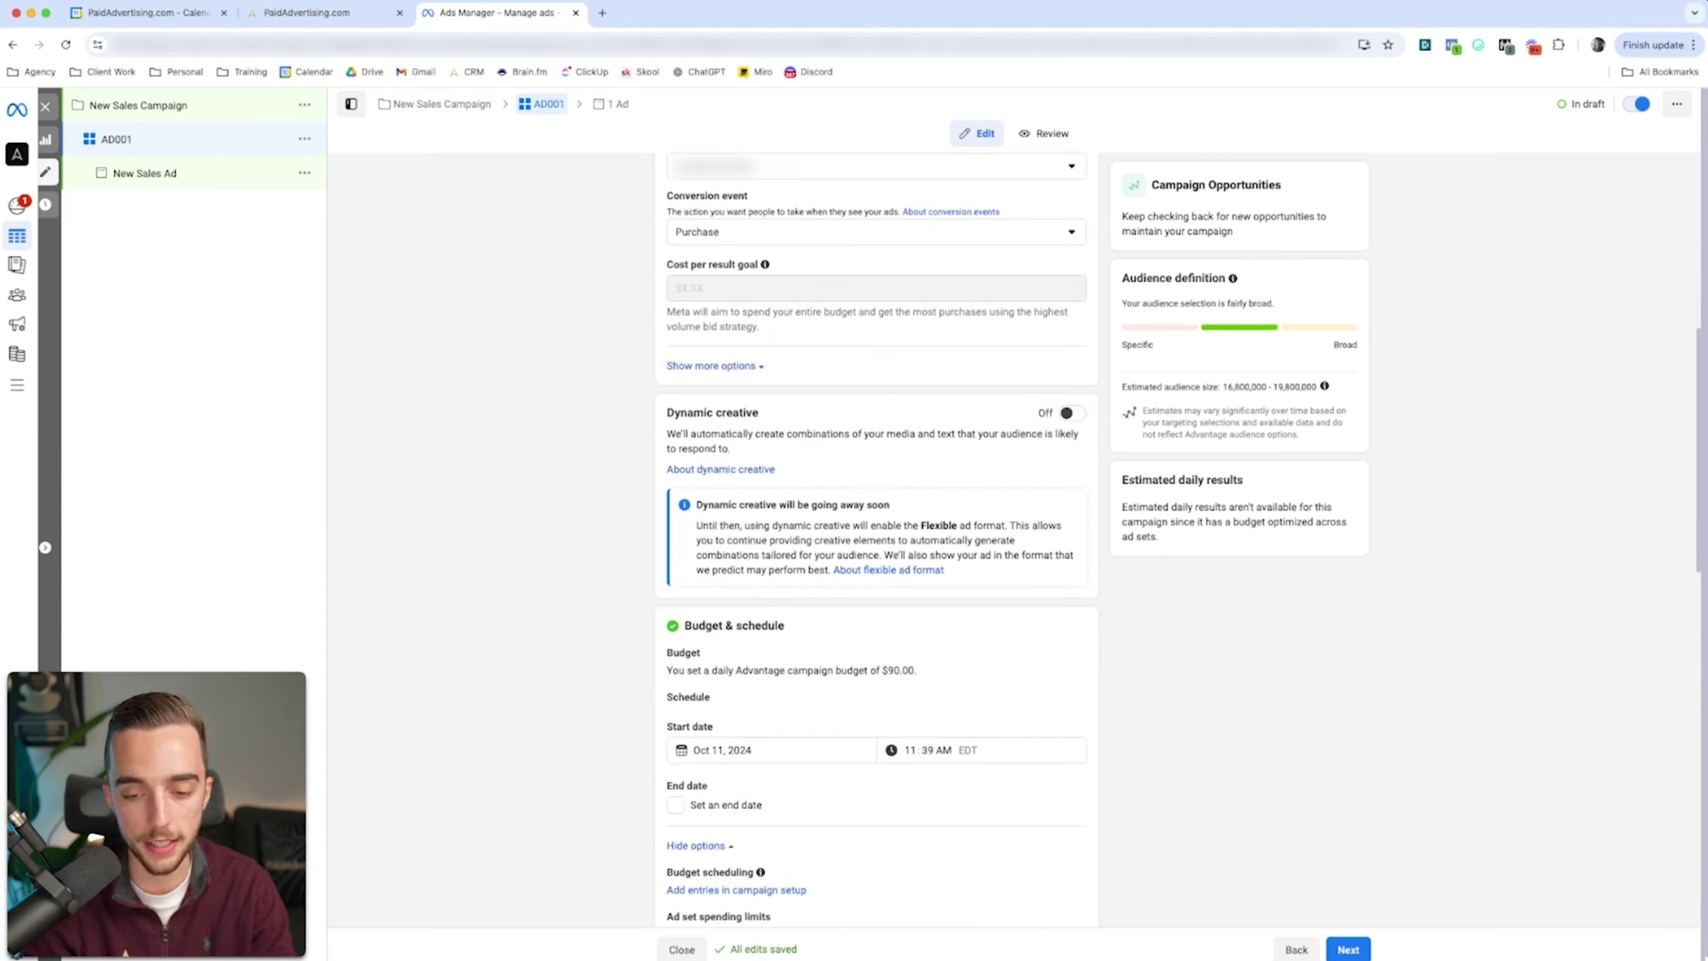
scroll(874, 539, down, 3)
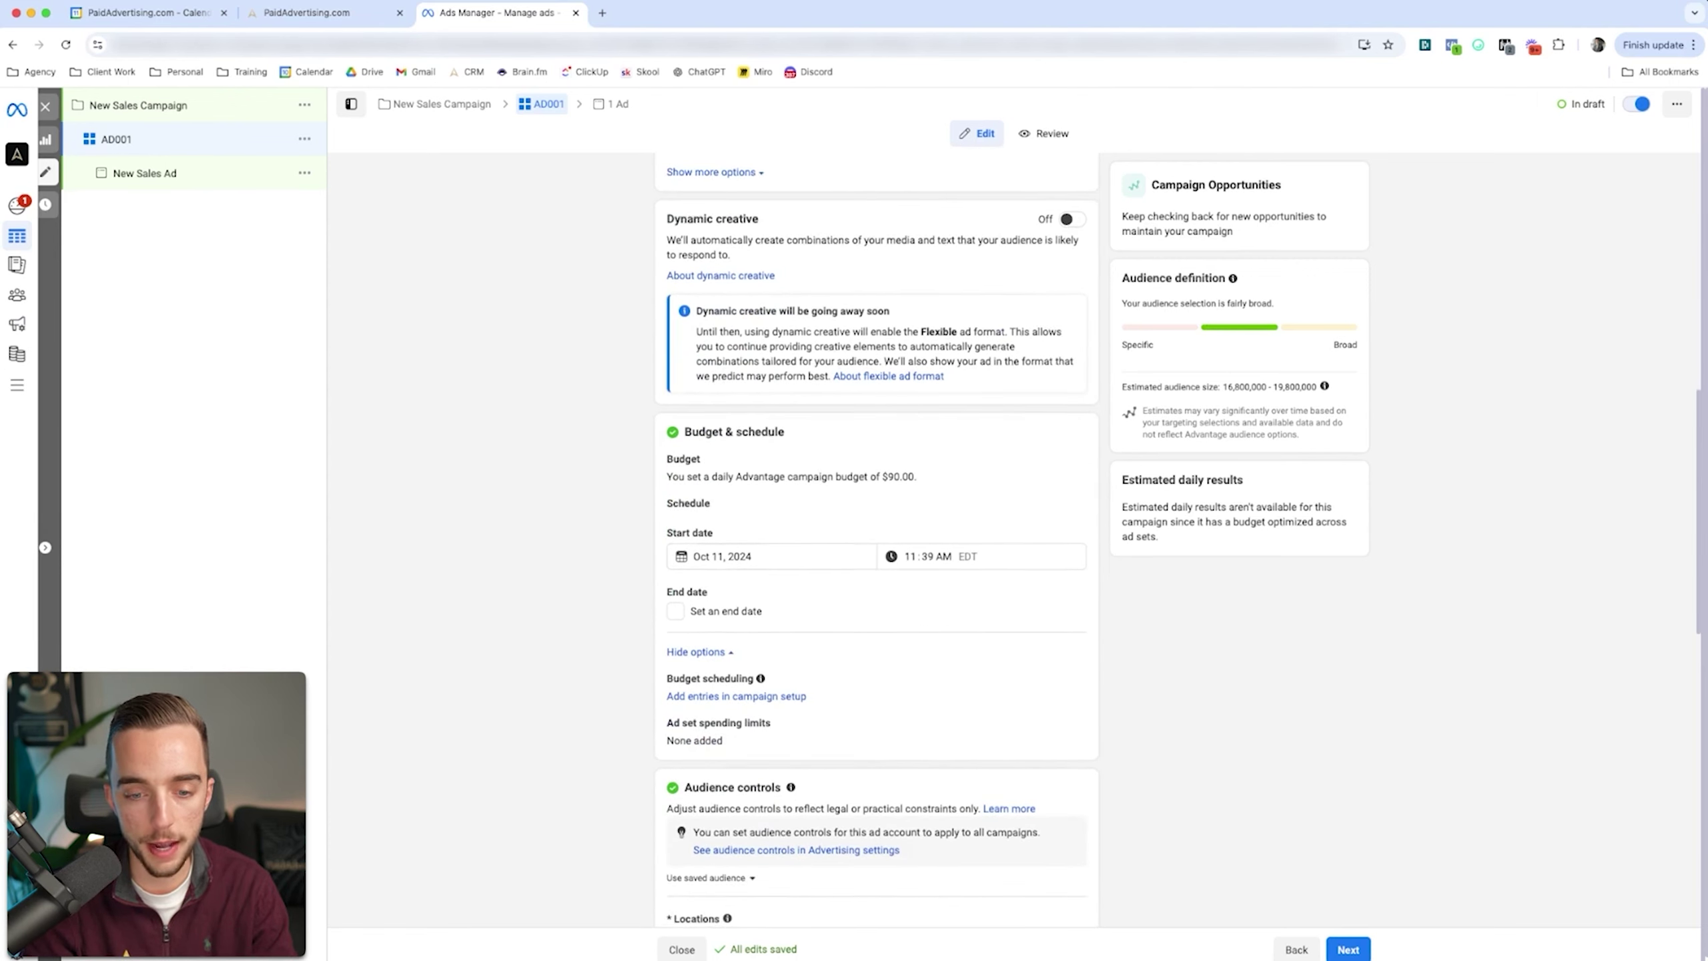
scroll(876, 546, down, 1)
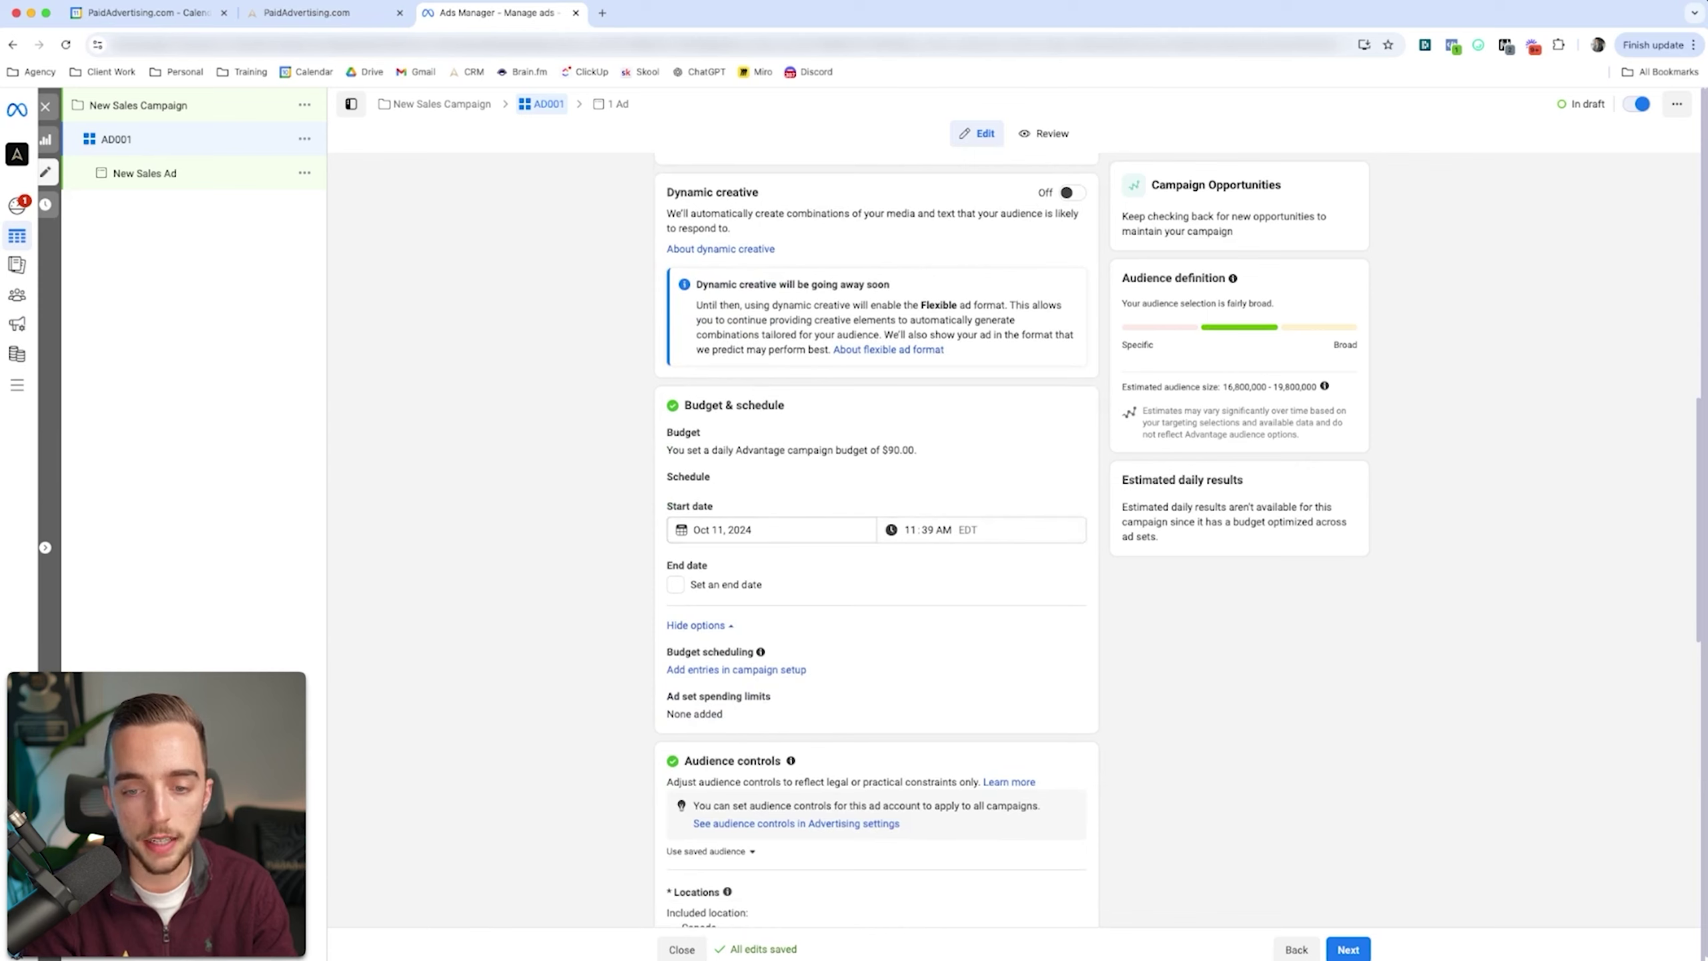
click(740, 530)
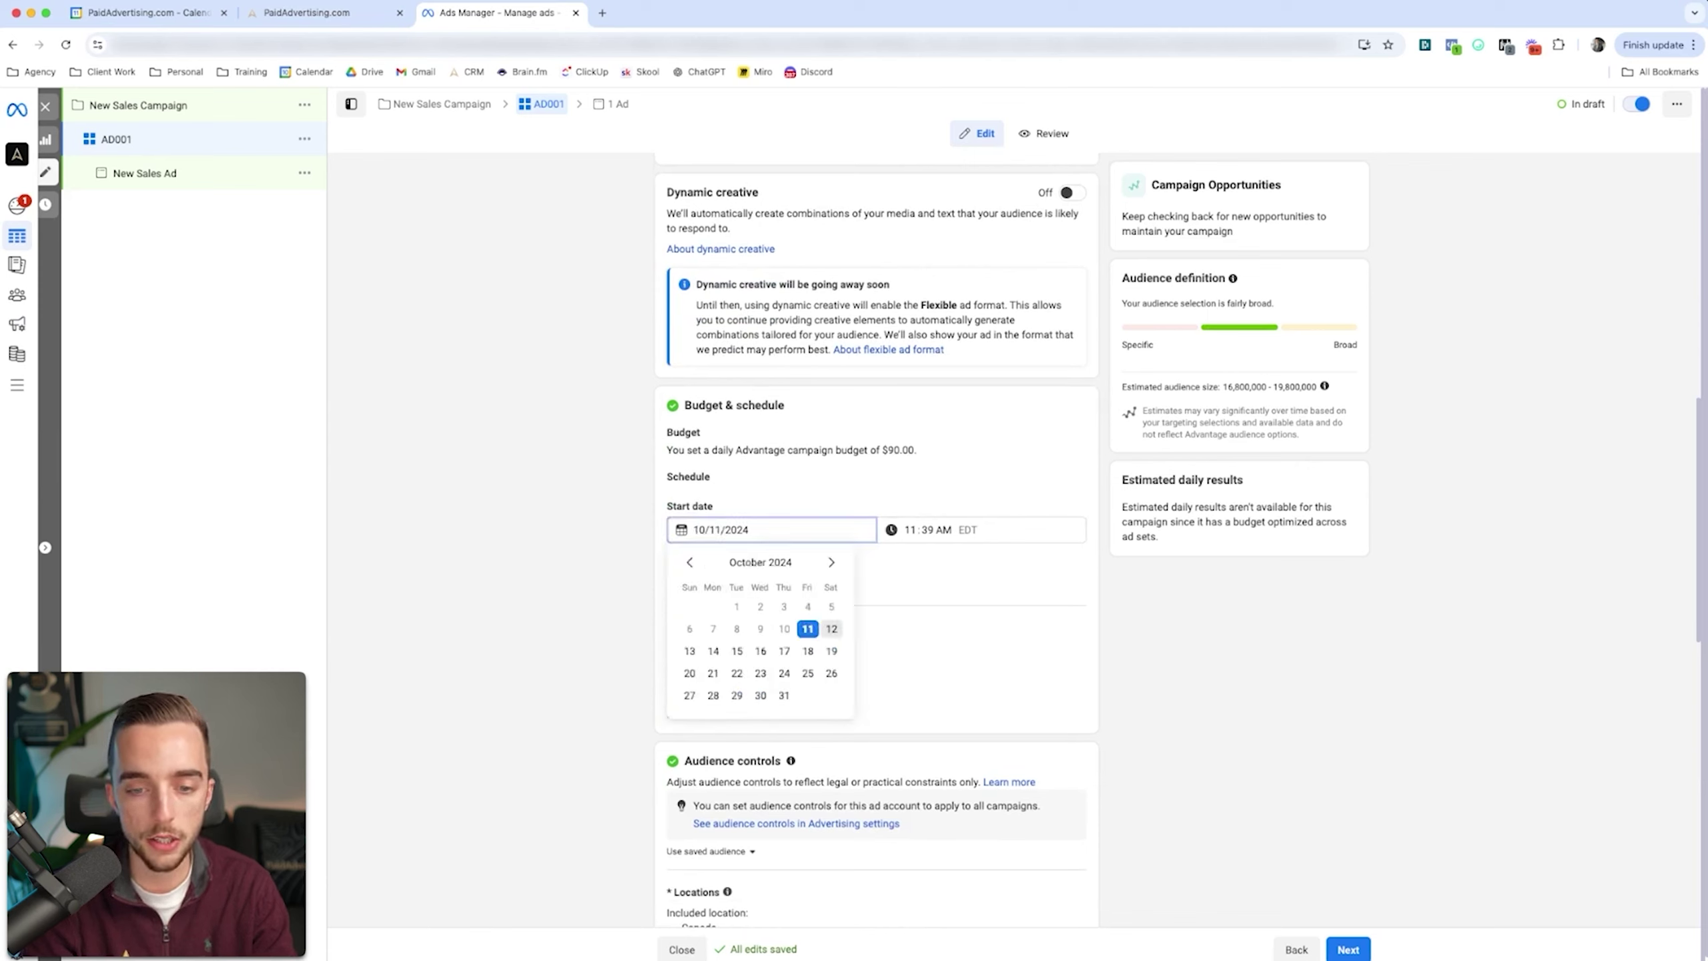
click(832, 629)
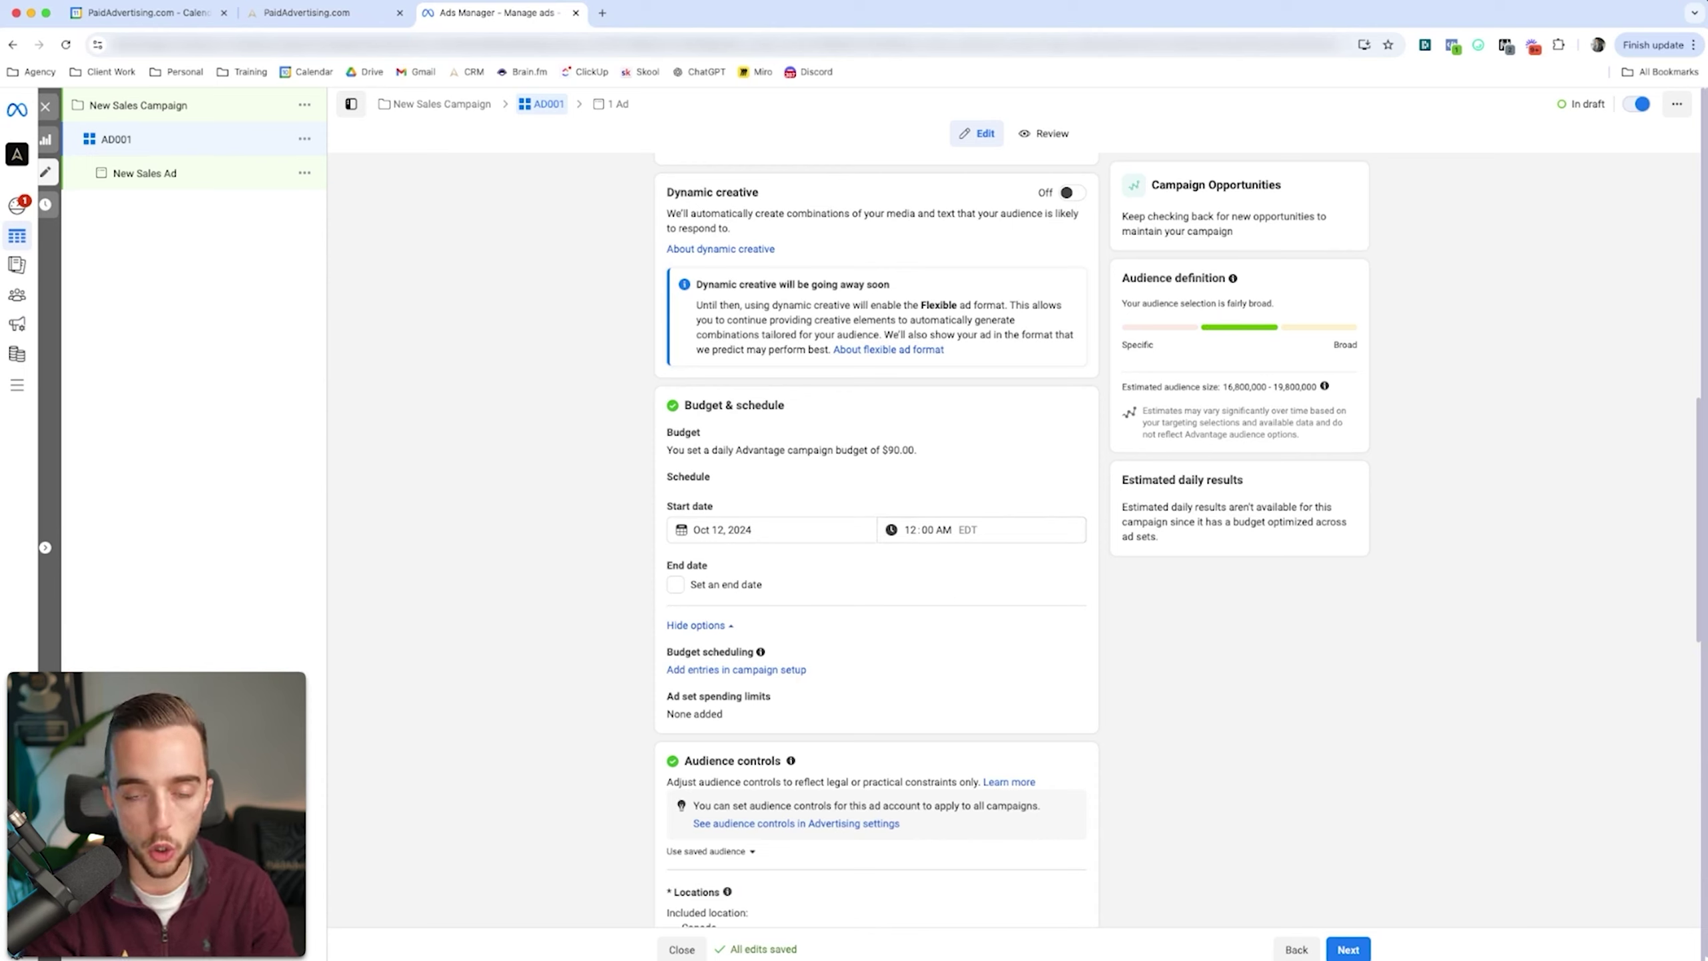
- Expand the additional audience control options of ad set AD001 and review its location, minimum age, Advantage+ audience and placement settings
scroll(728, 626, down, 4)
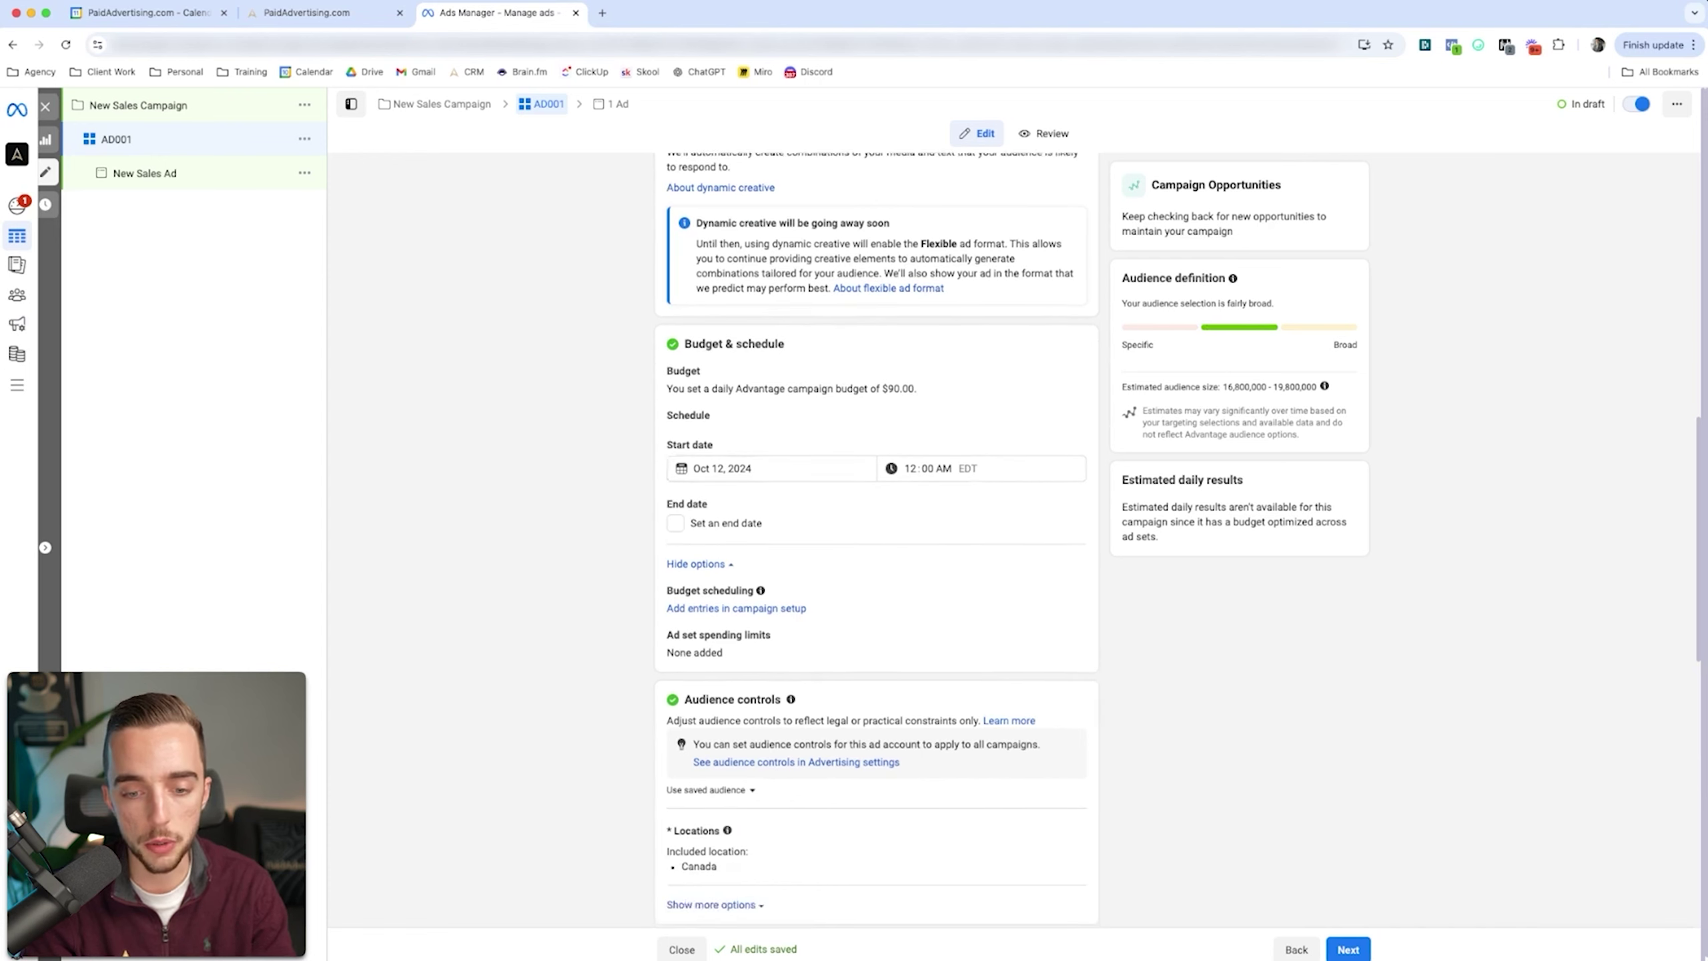
scroll(728, 626, down, 1)
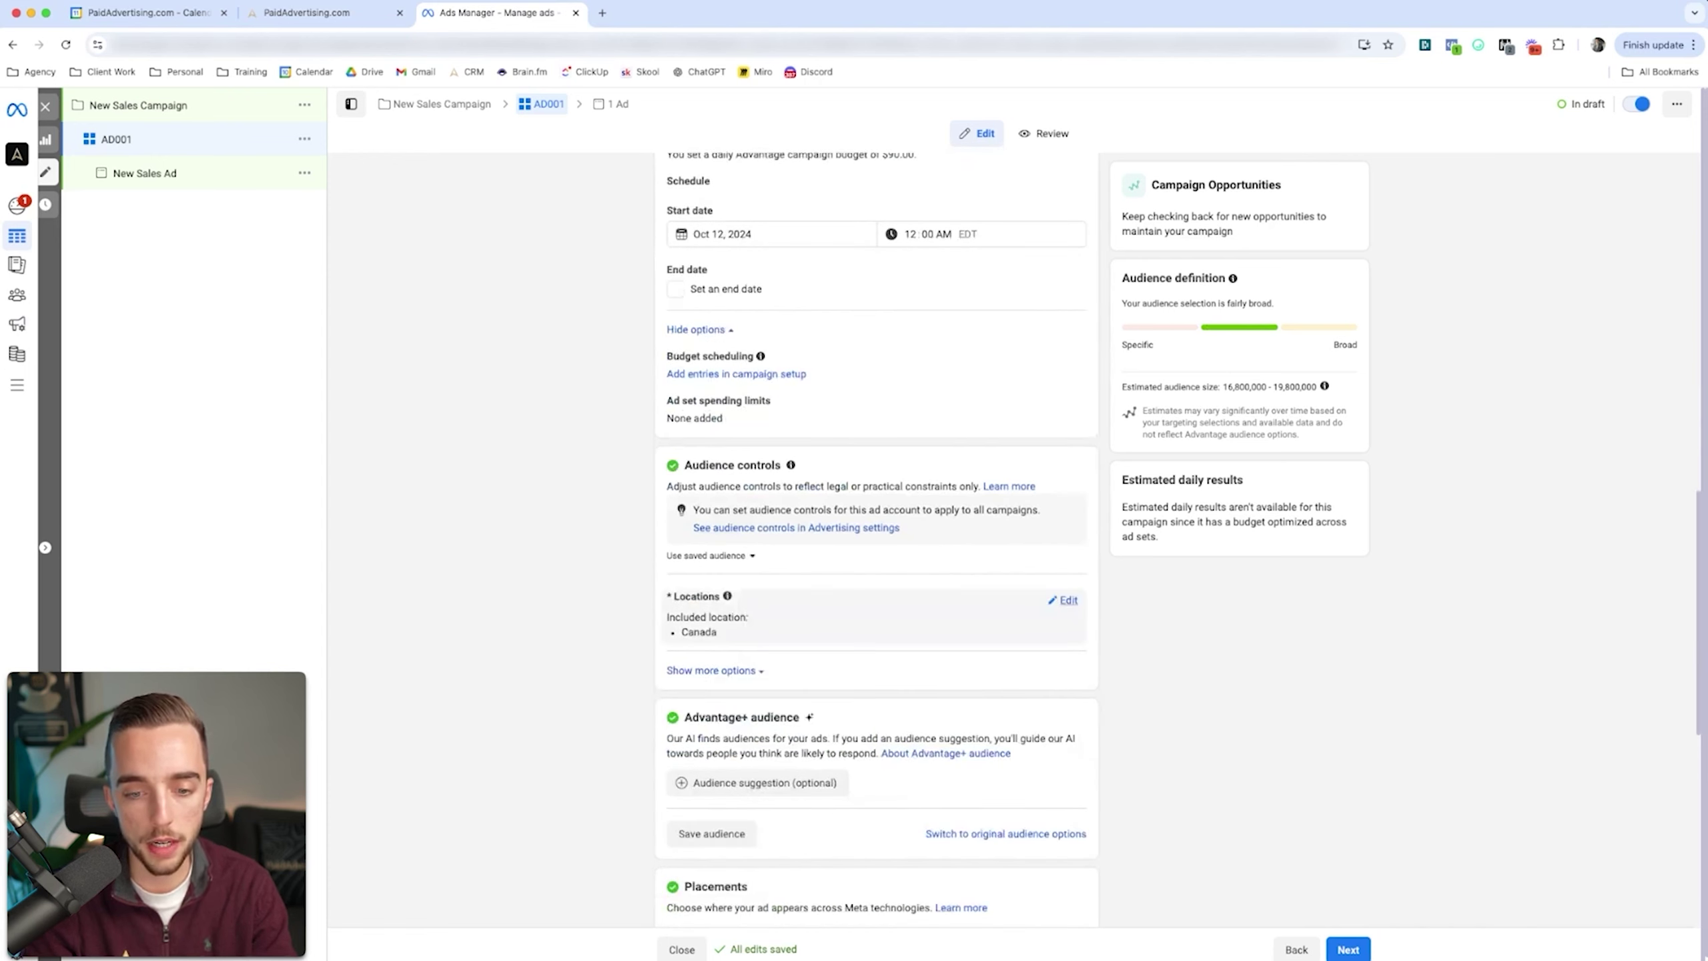
scroll(874, 539, down, 2)
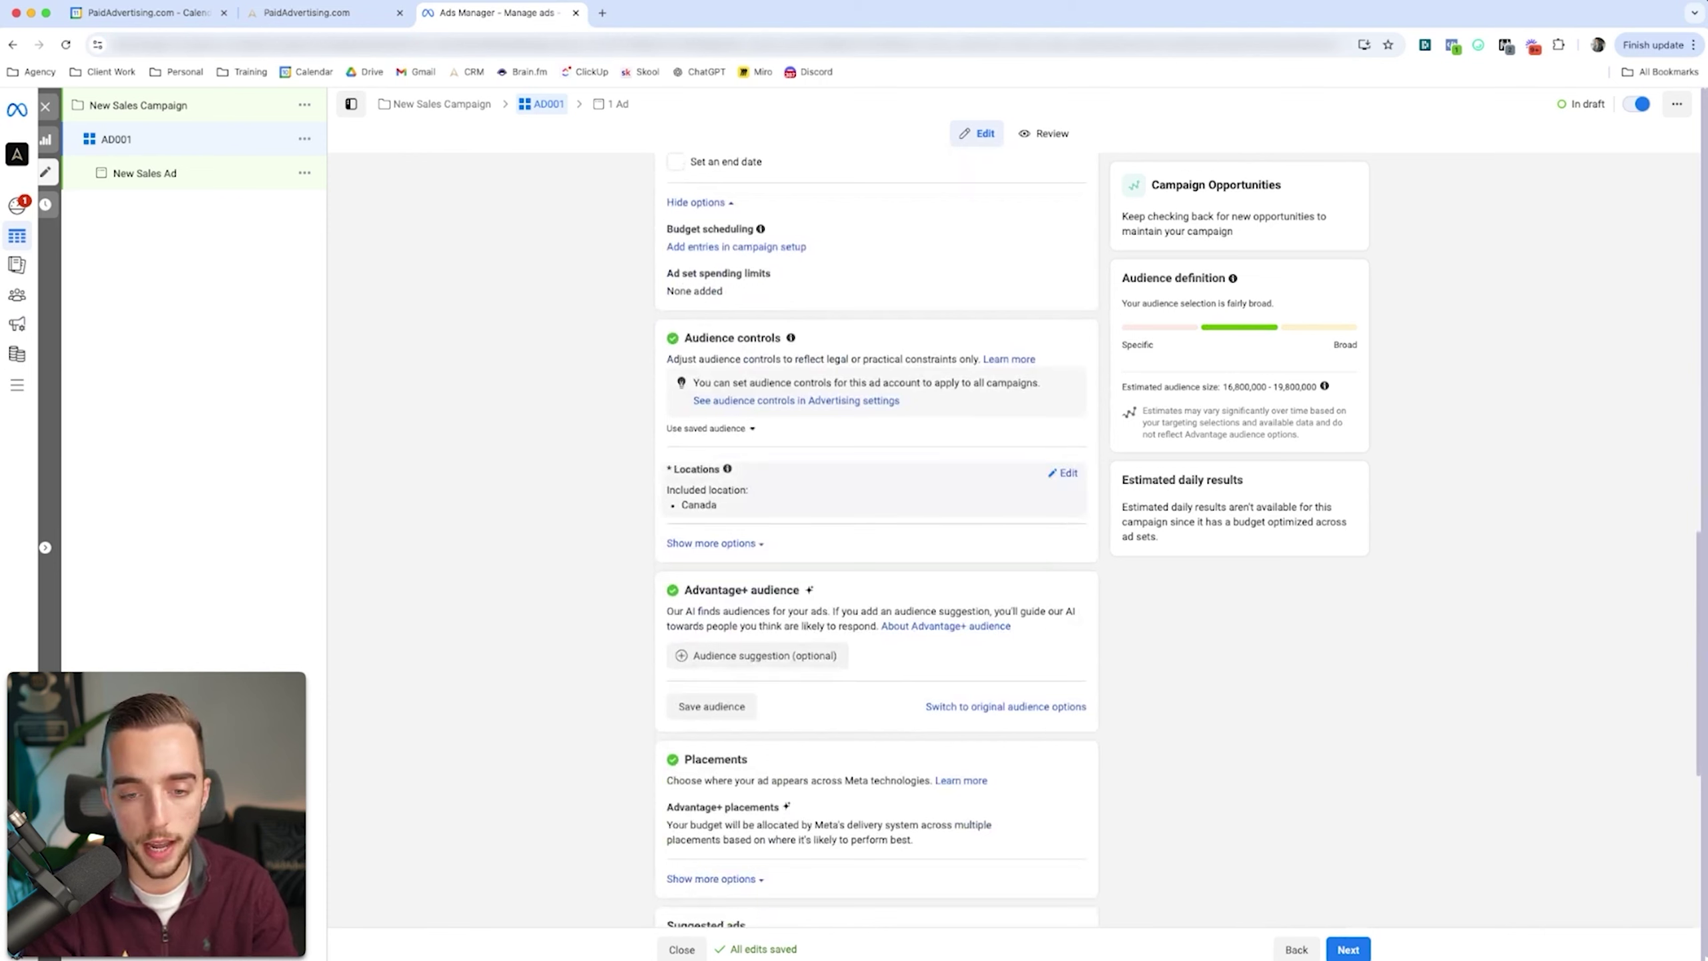
click(714, 543)
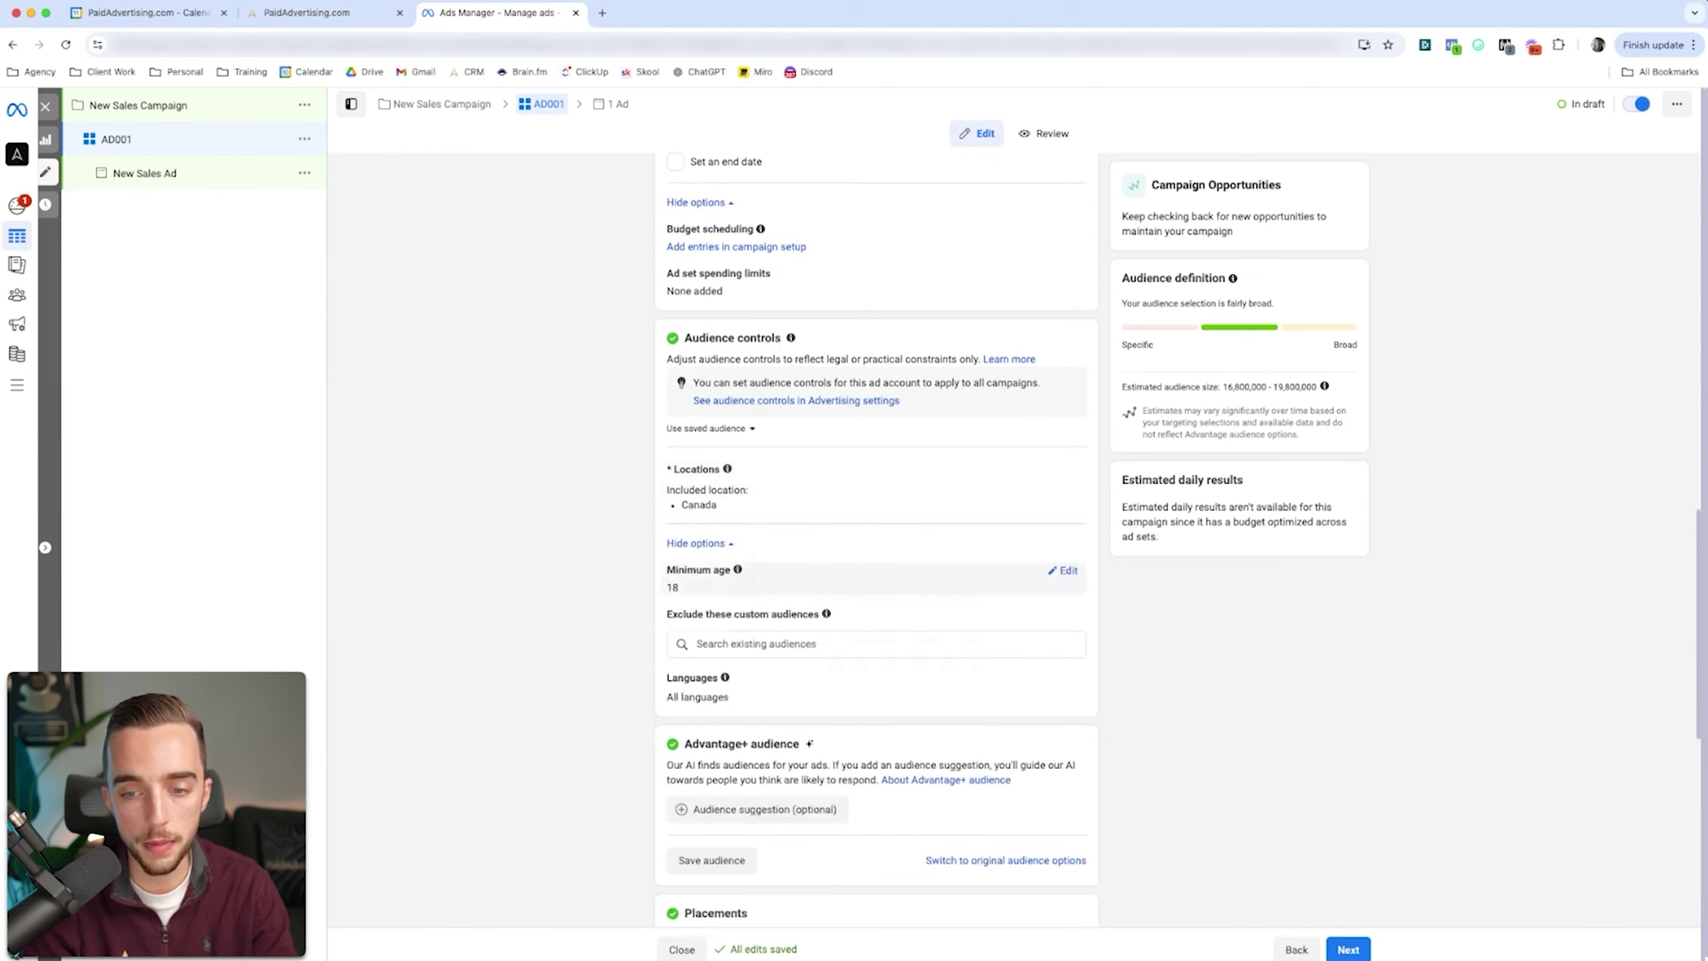
scroll(874, 579, down, 1)
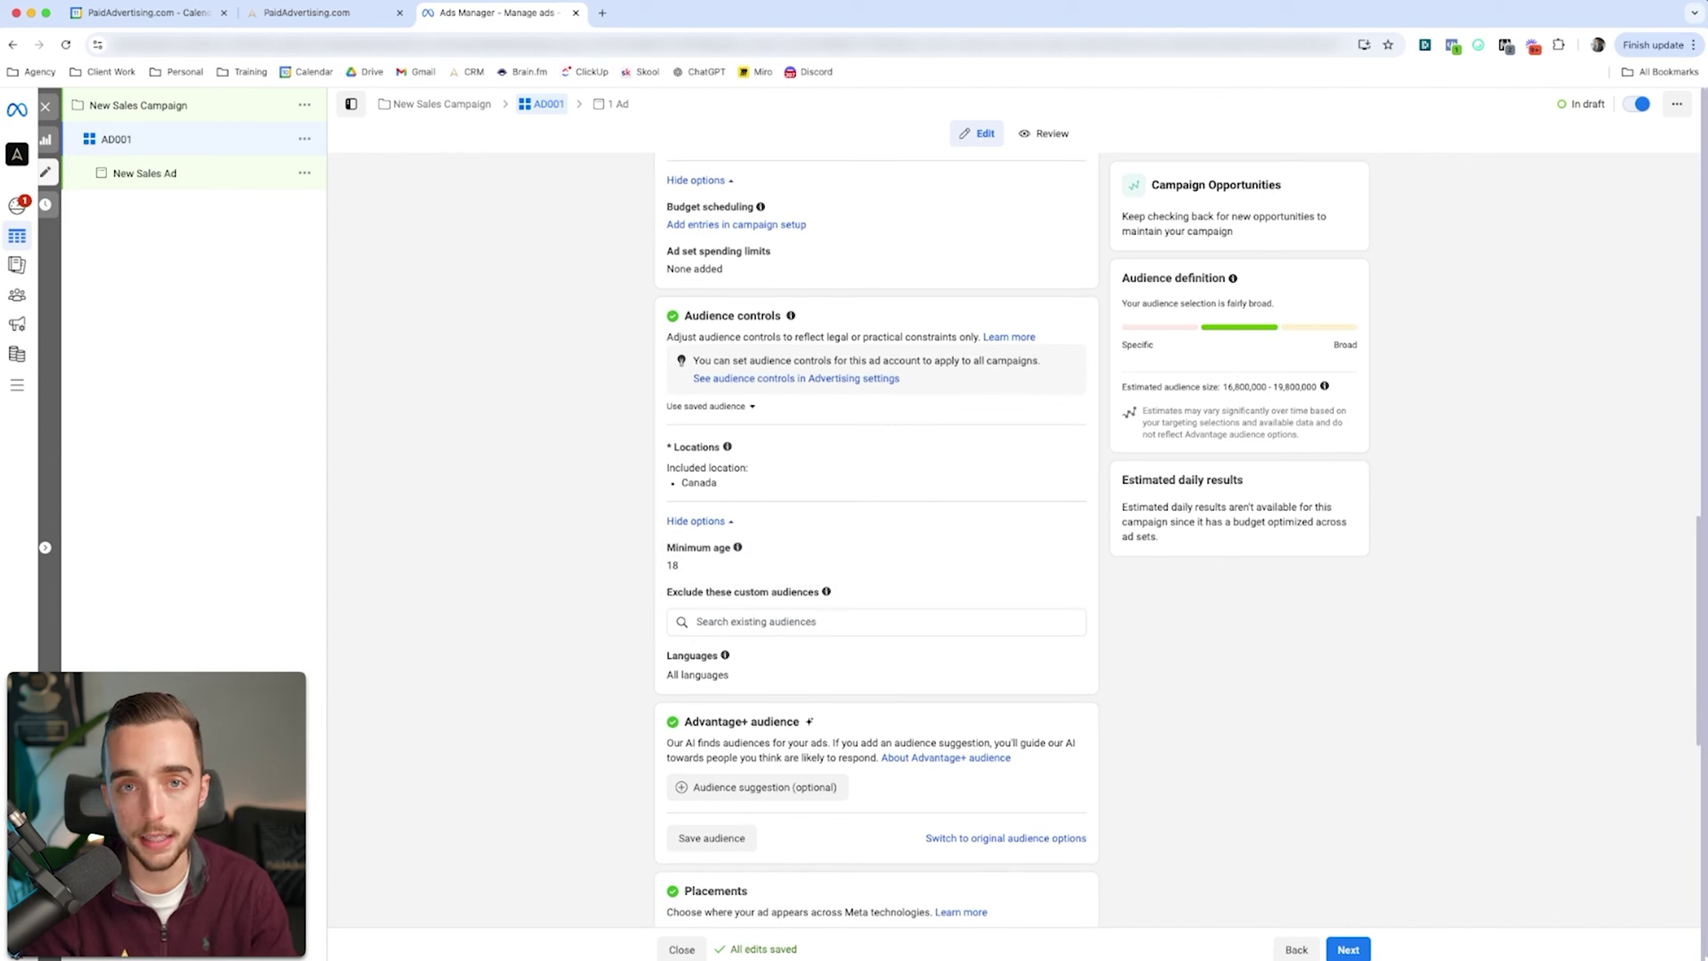
scroll(874, 539, down, 5)
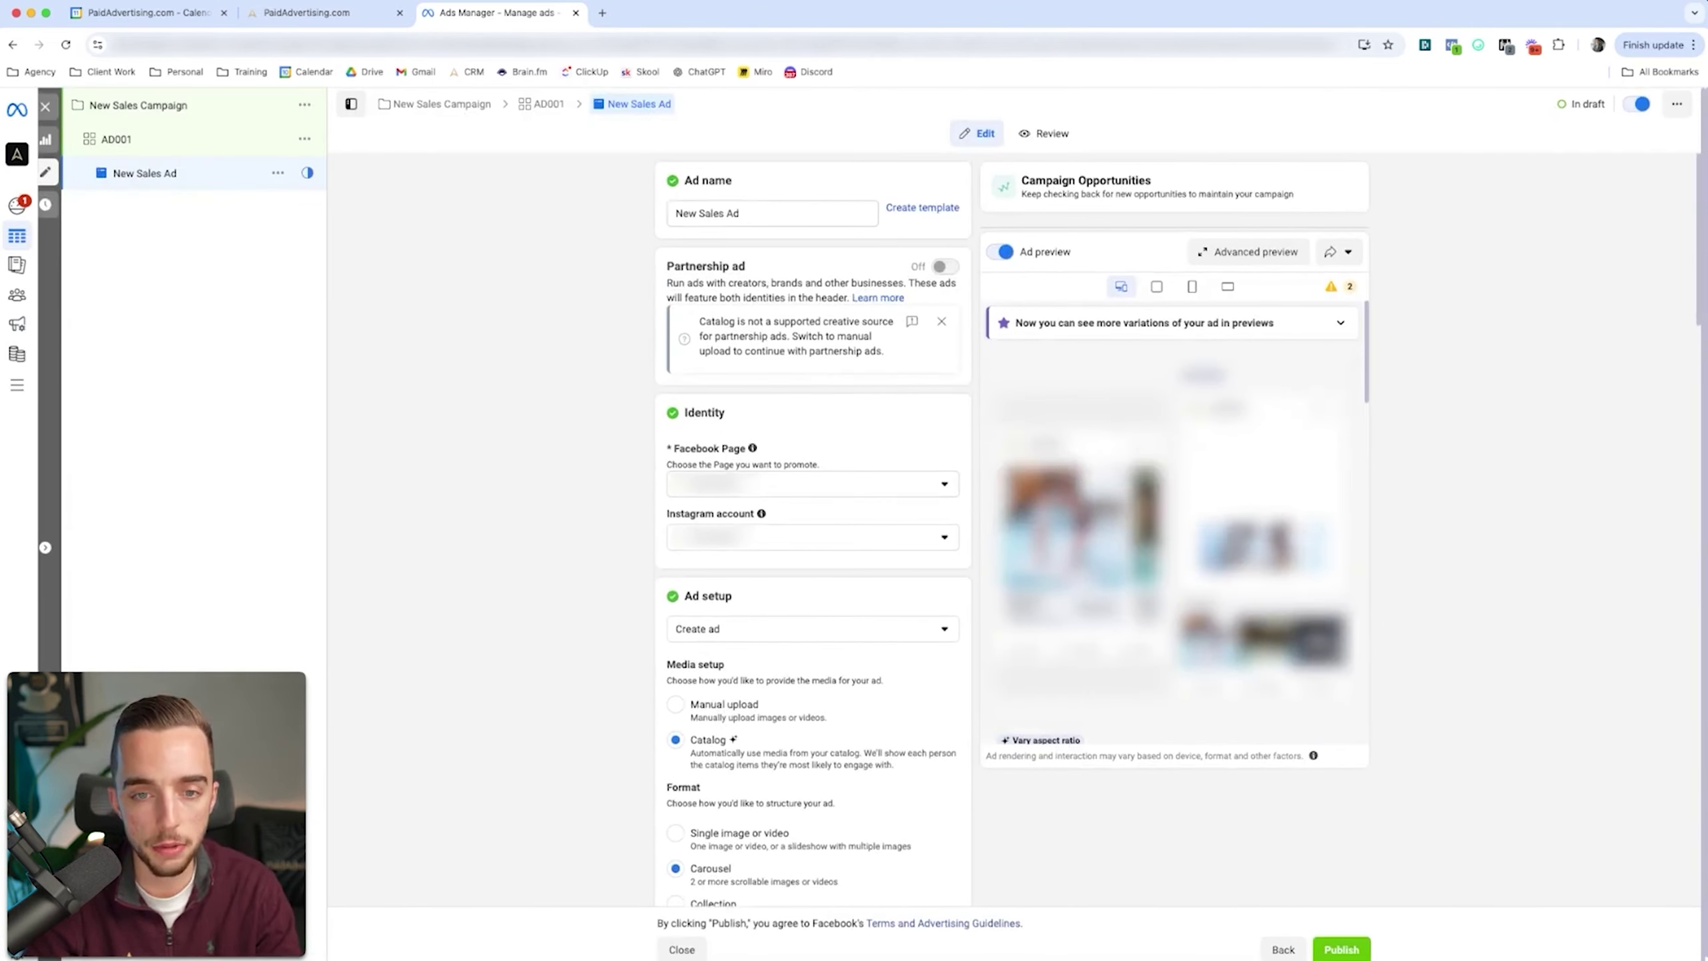
- Rename the new sales ad in ad set AD001 as AD001a
triple_click(772, 213)
text(AD)
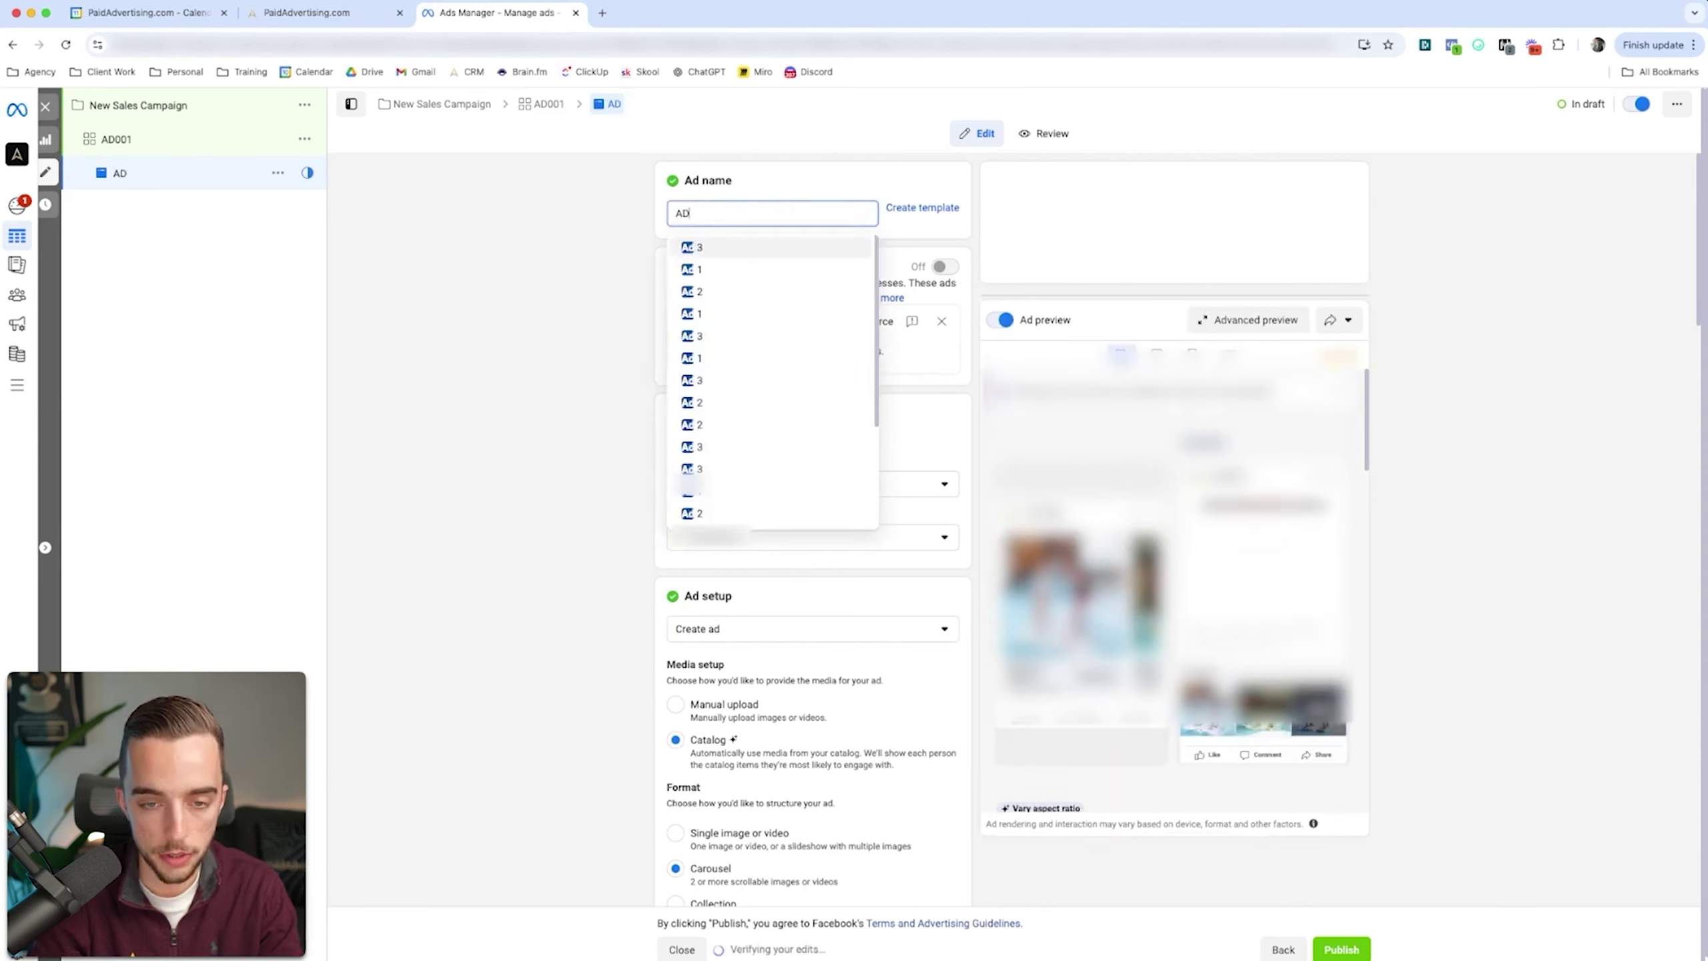
text(001a)
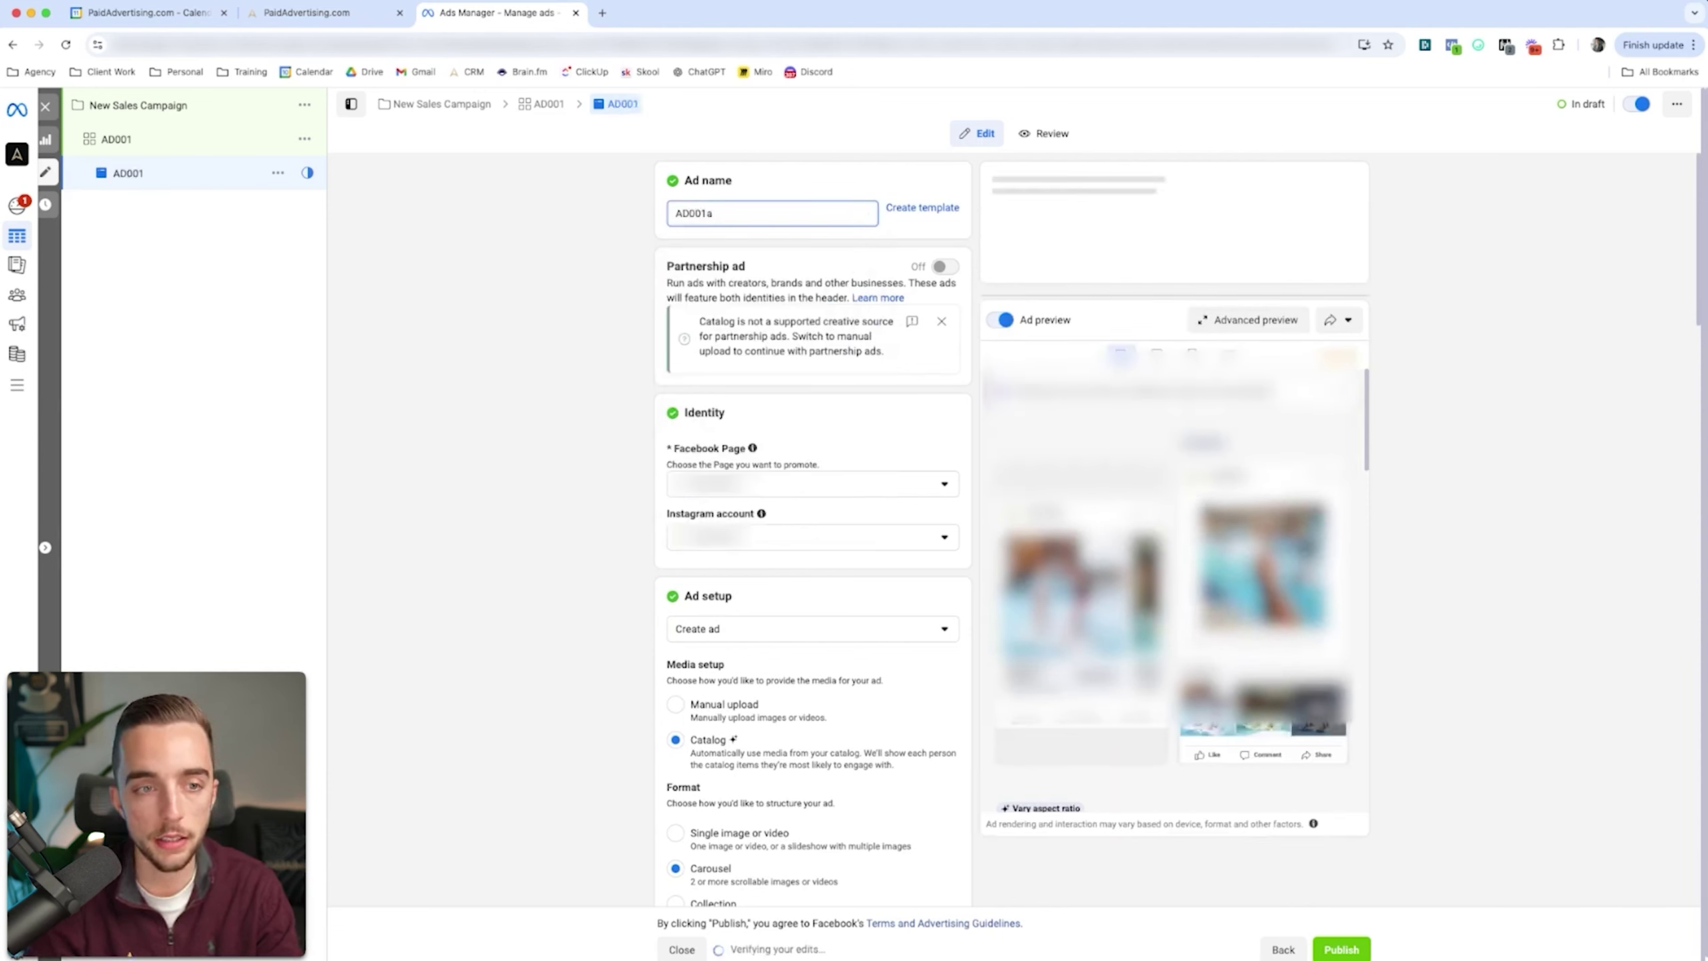
- Rename the ad as AD001V1, switch its media setup to manual upload and expand its additional setup options
key(super+a)
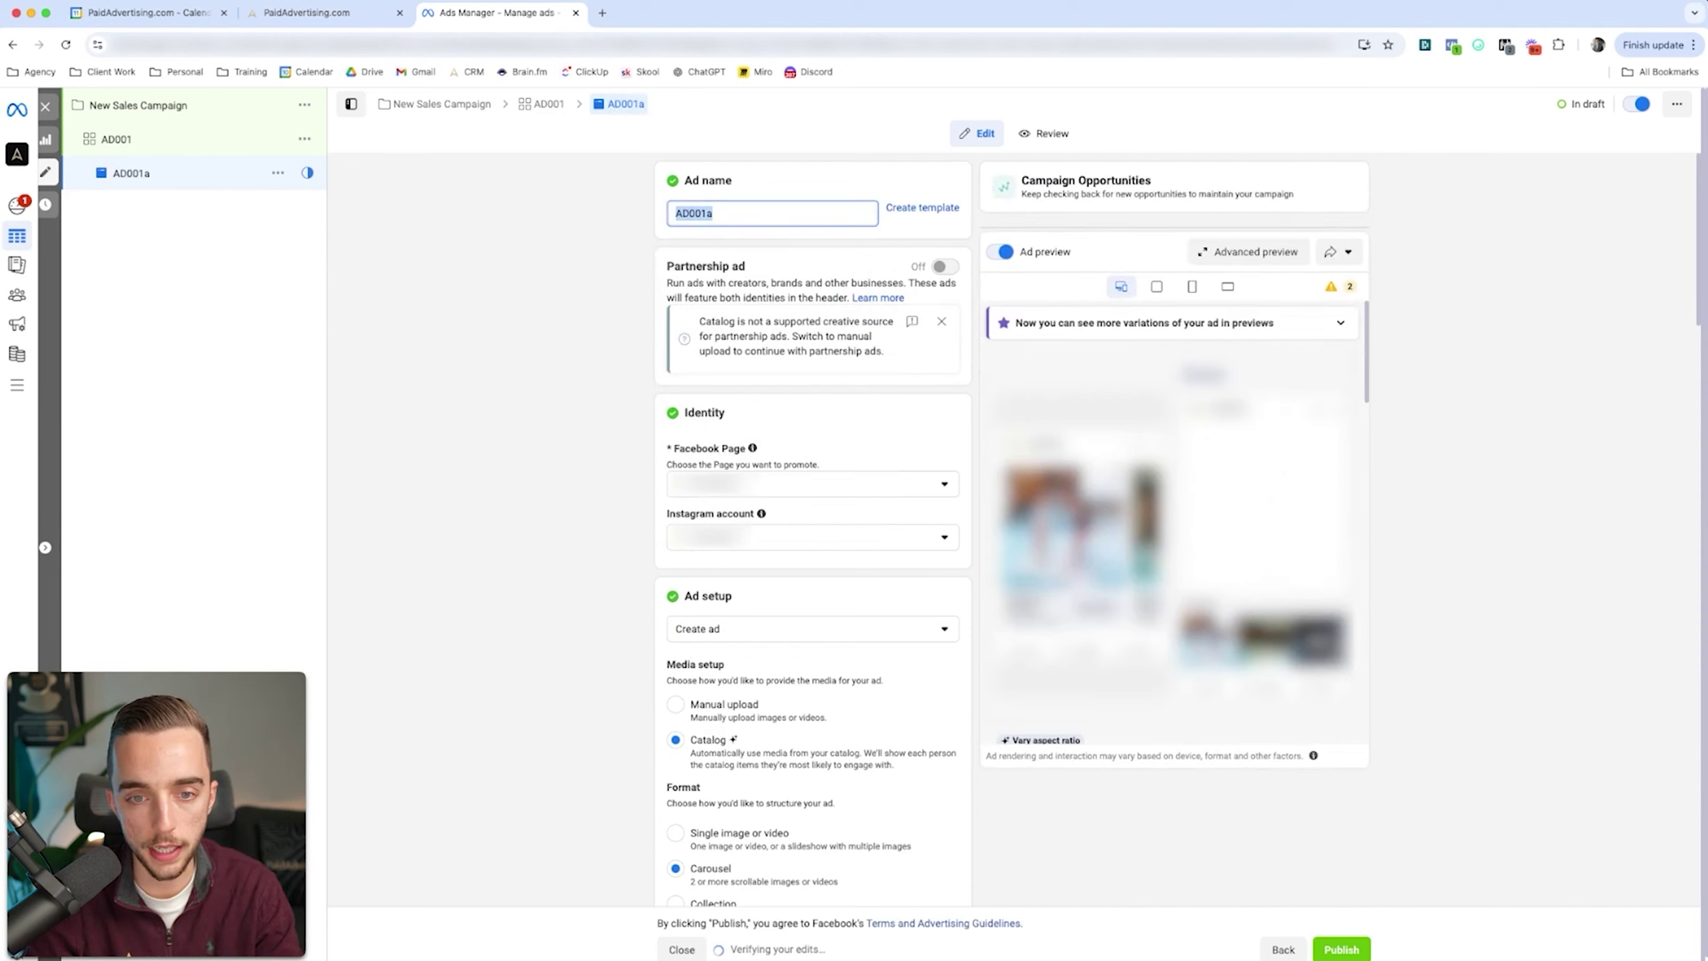
text(AD001V1)
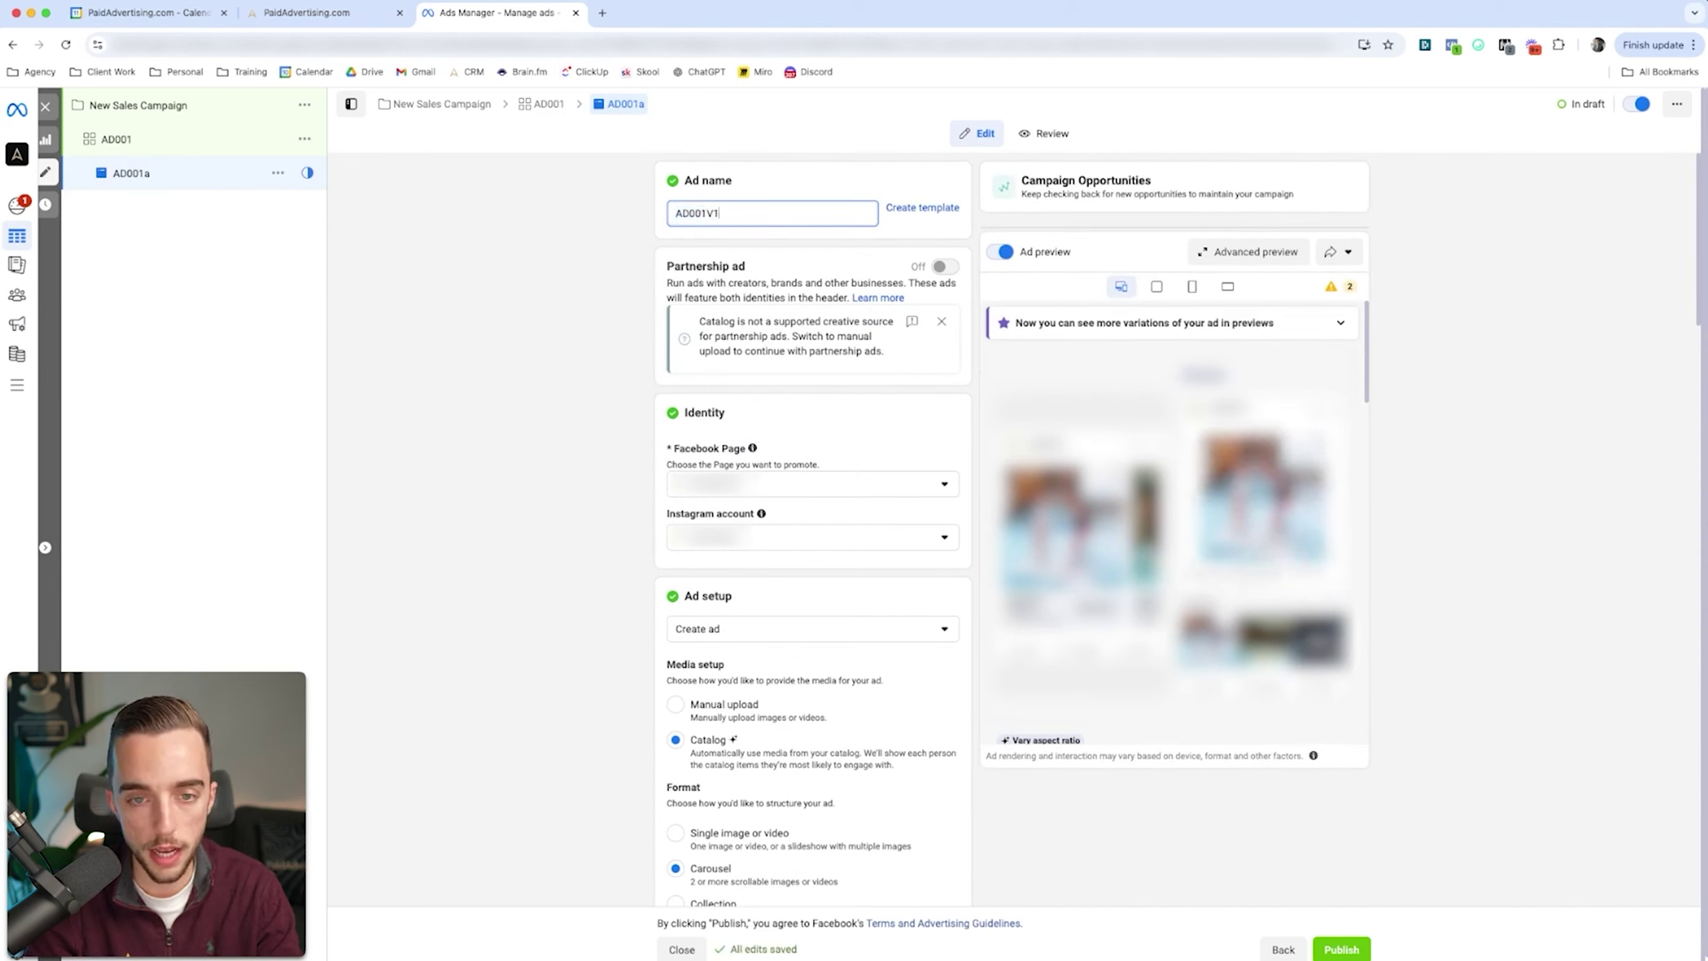
scroll(813, 539, down, 5)
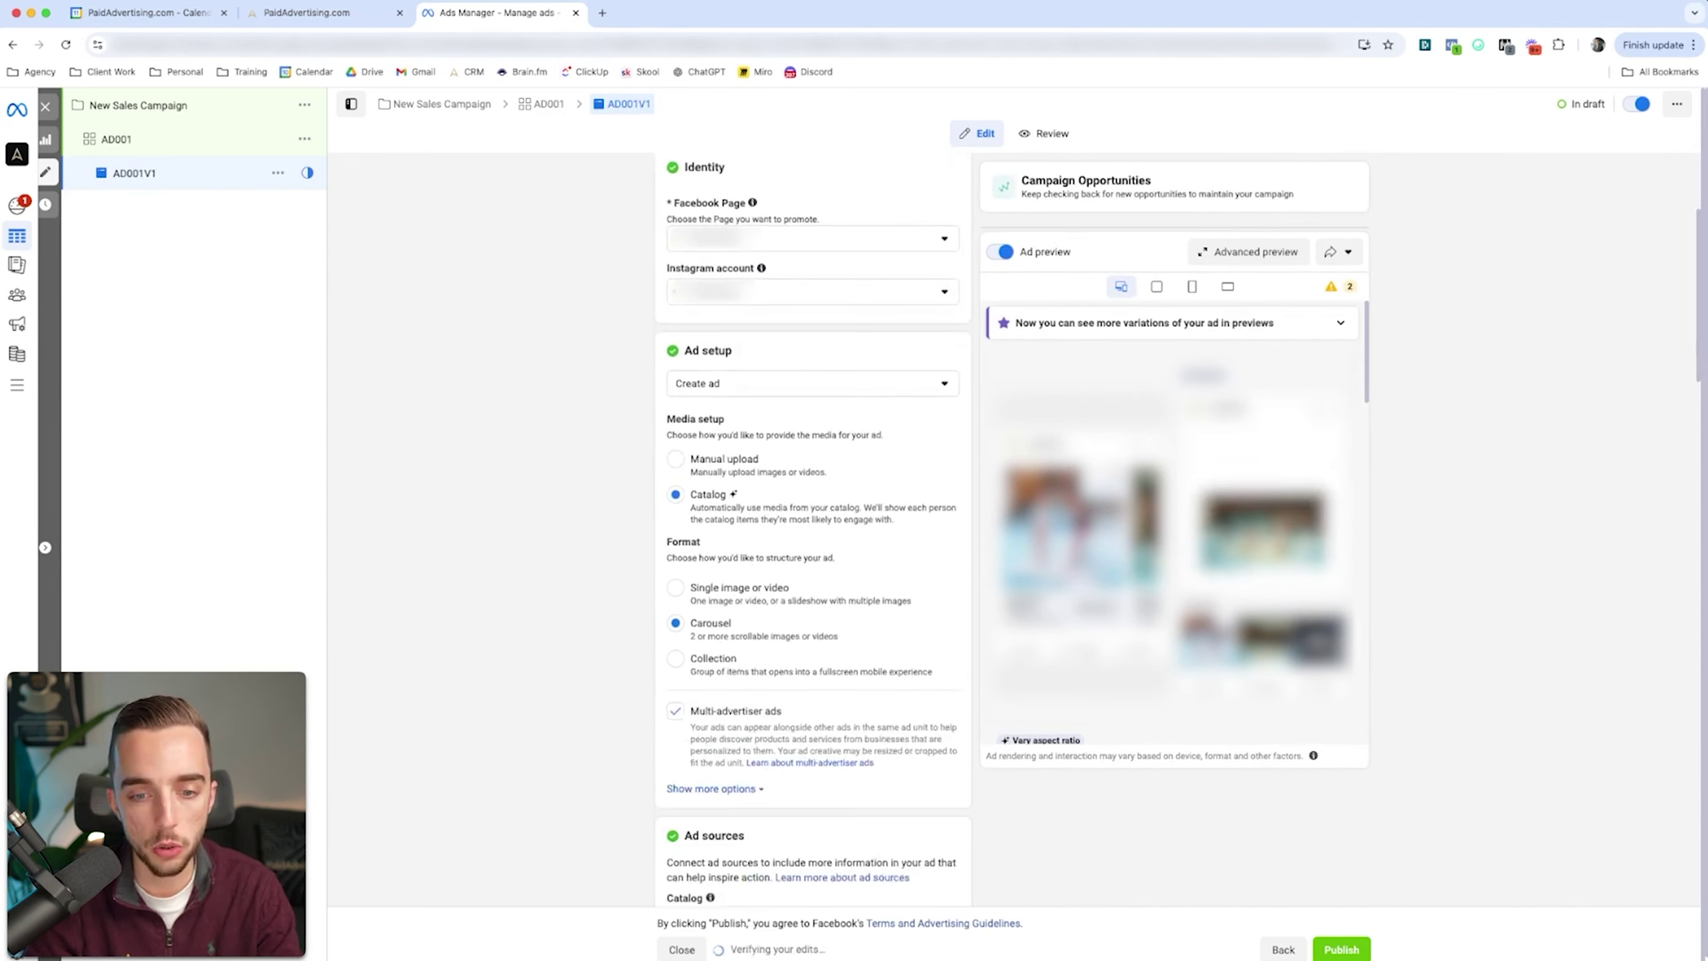
click(675, 430)
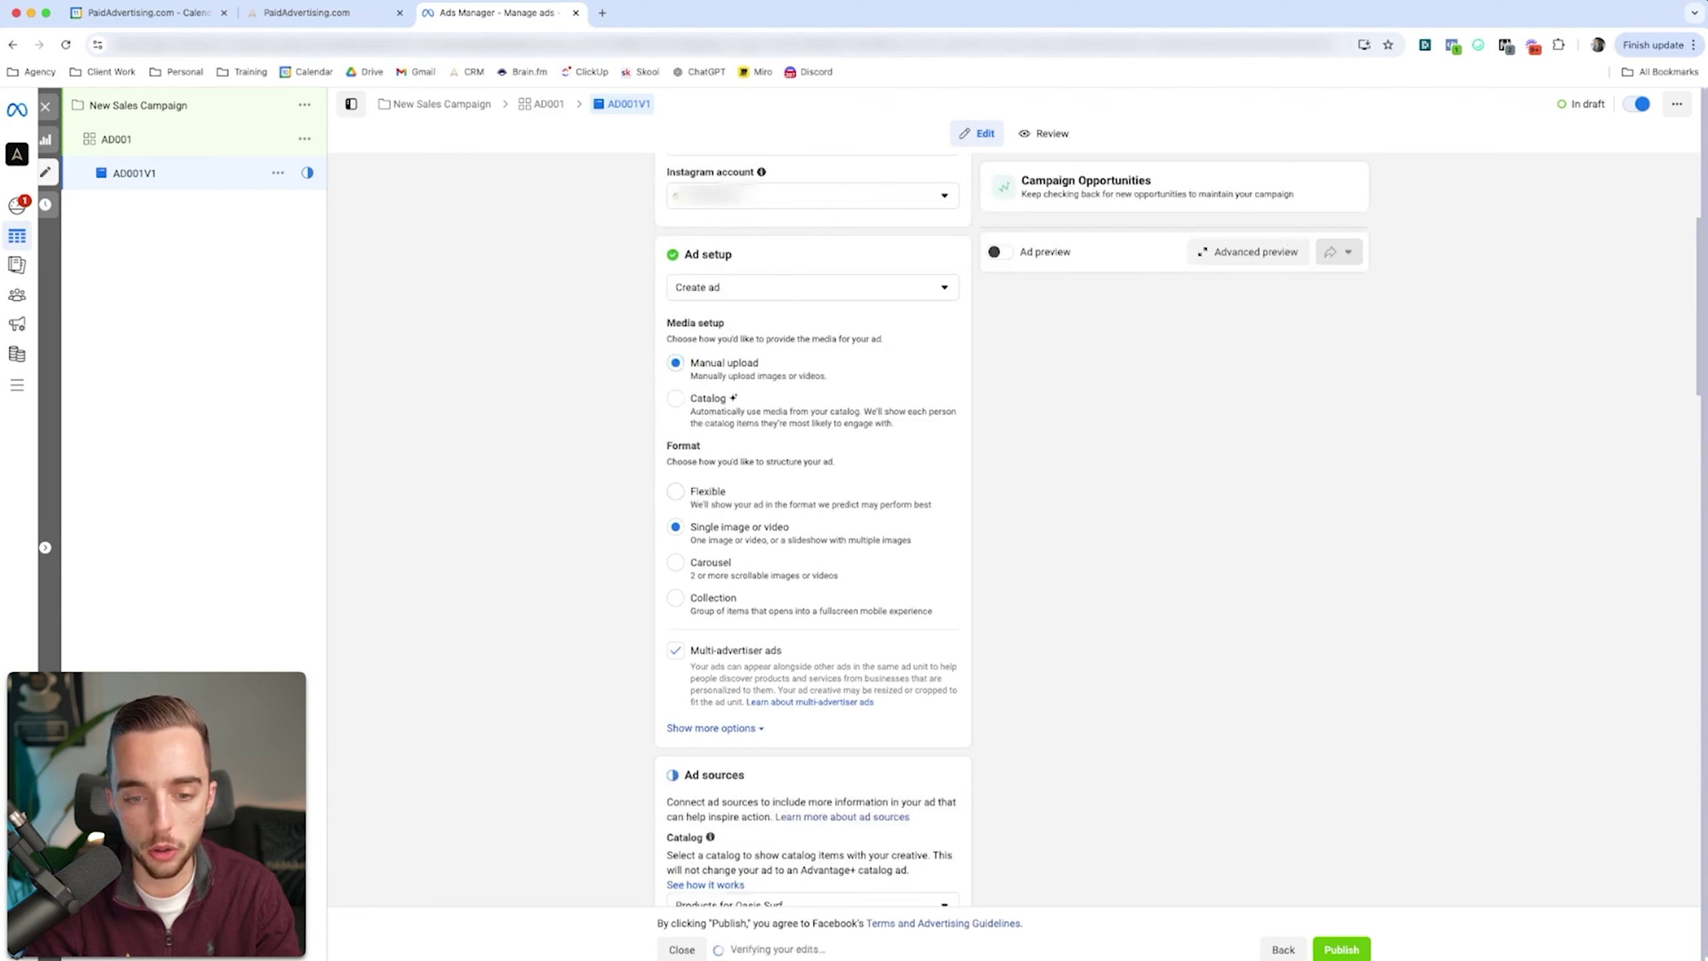
scroll(813, 538, down, 1)
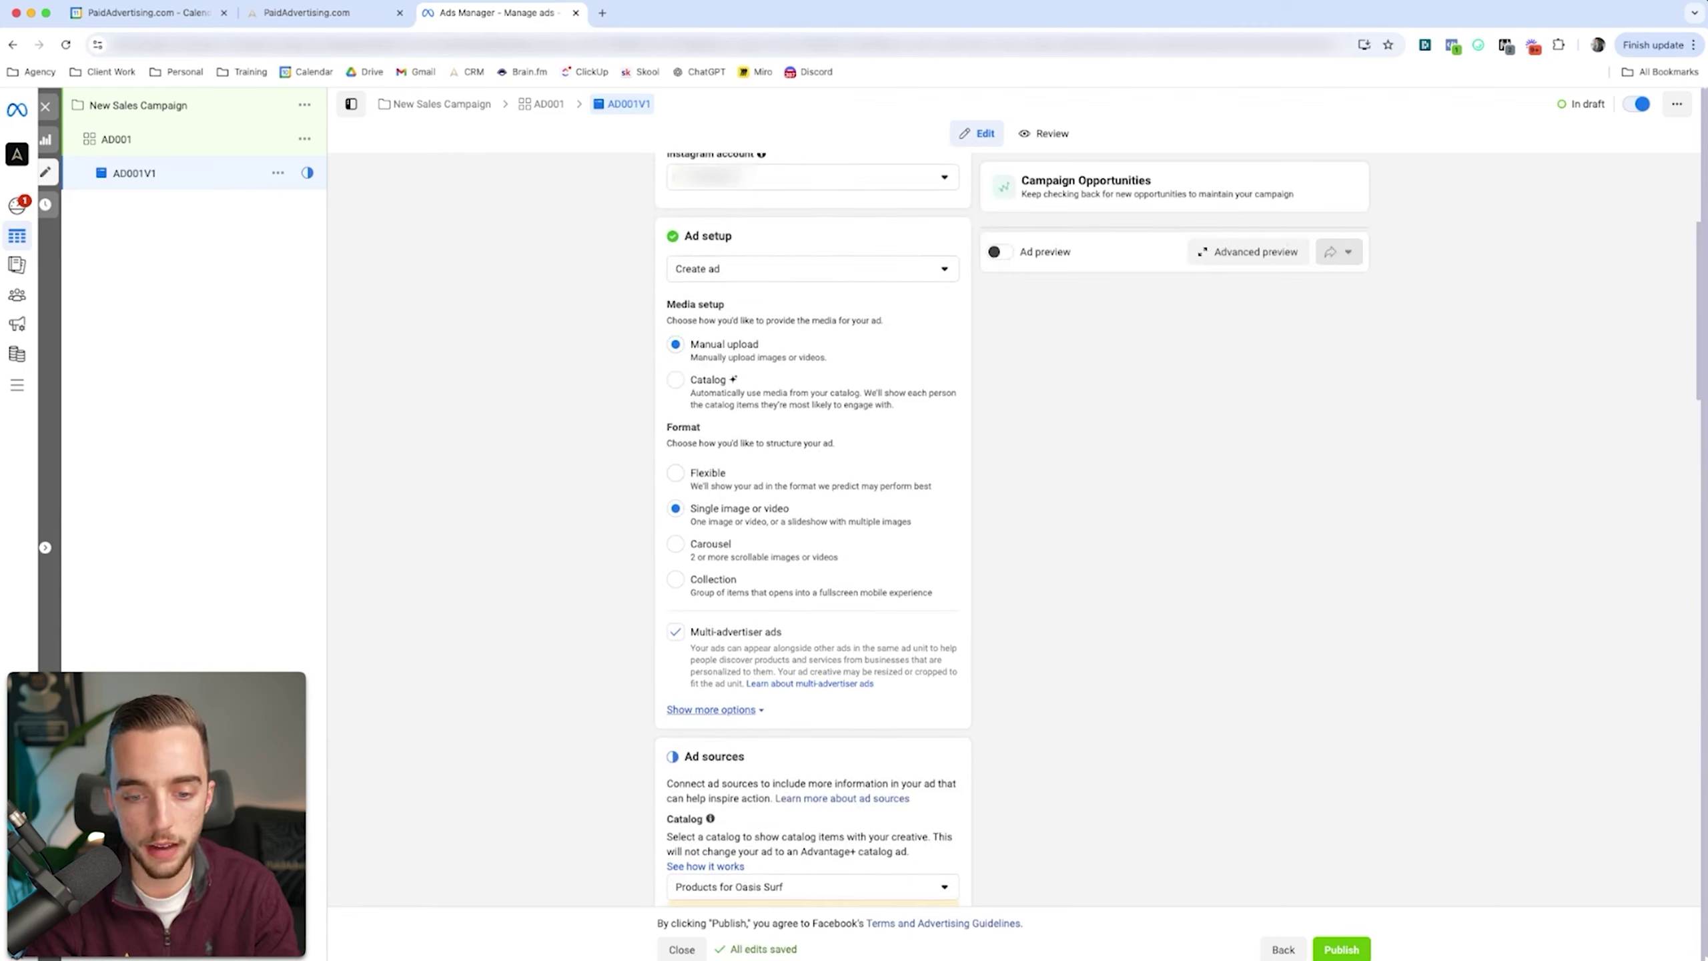
click(710, 710)
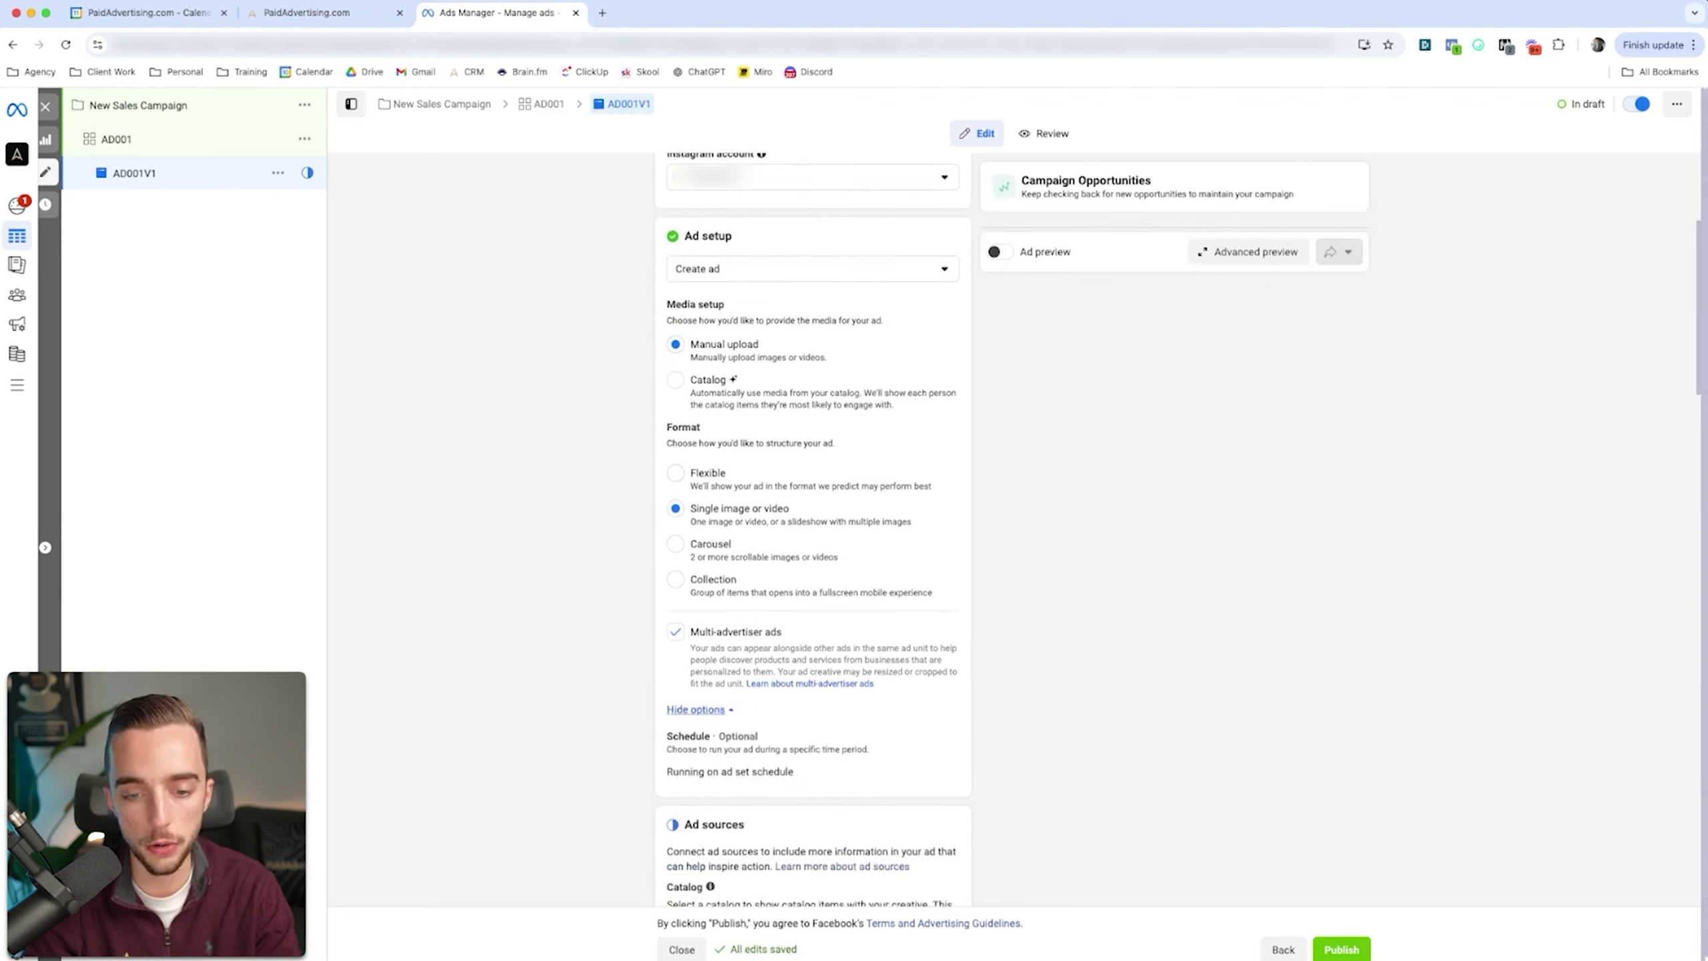
- Remove the product catalog from the ad sources of AD001V1 by setting the catalog to None
scroll(813, 539, down, 5)
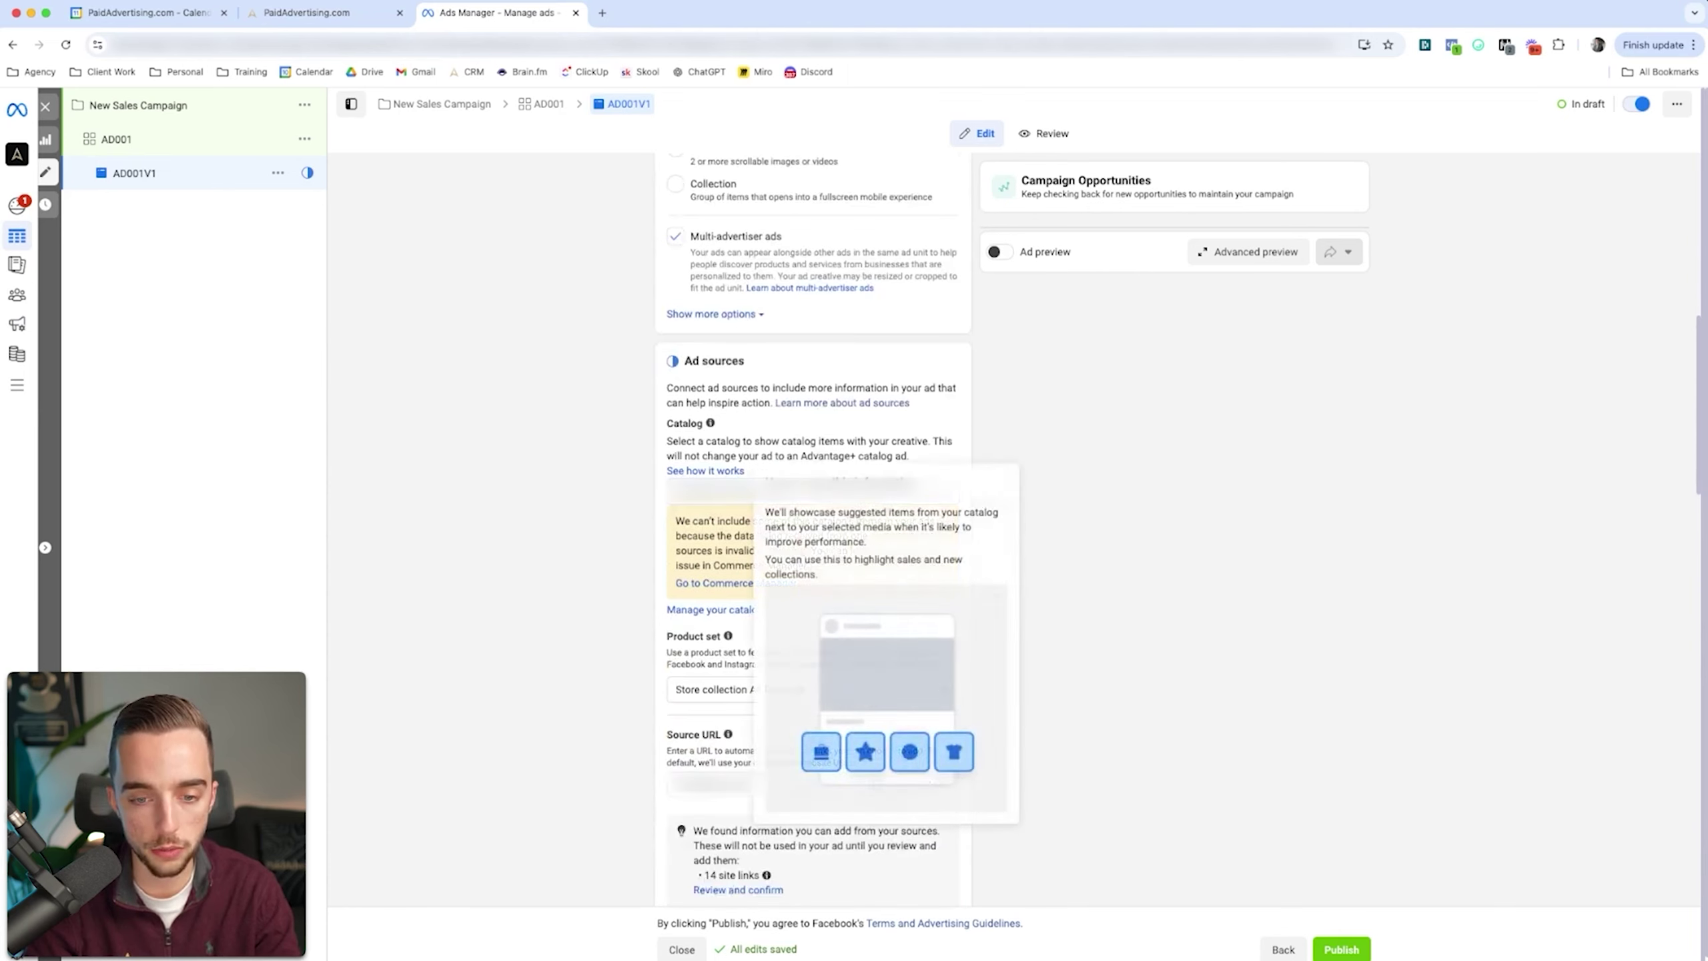
click(747, 492)
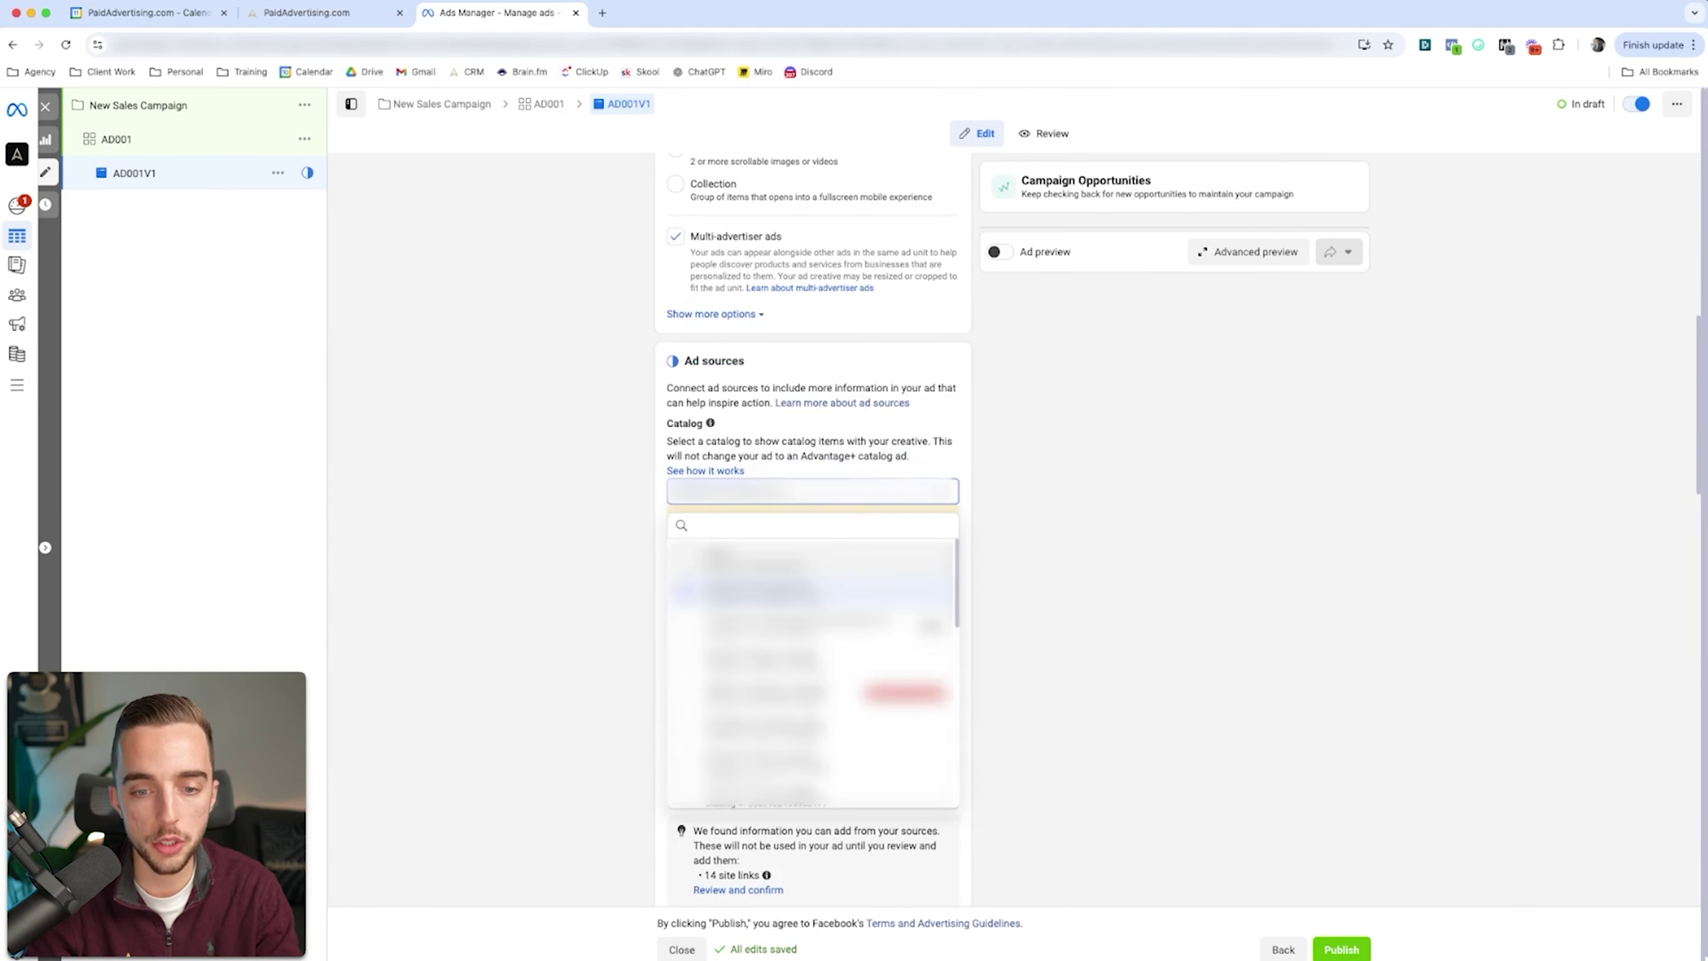
click(747, 559)
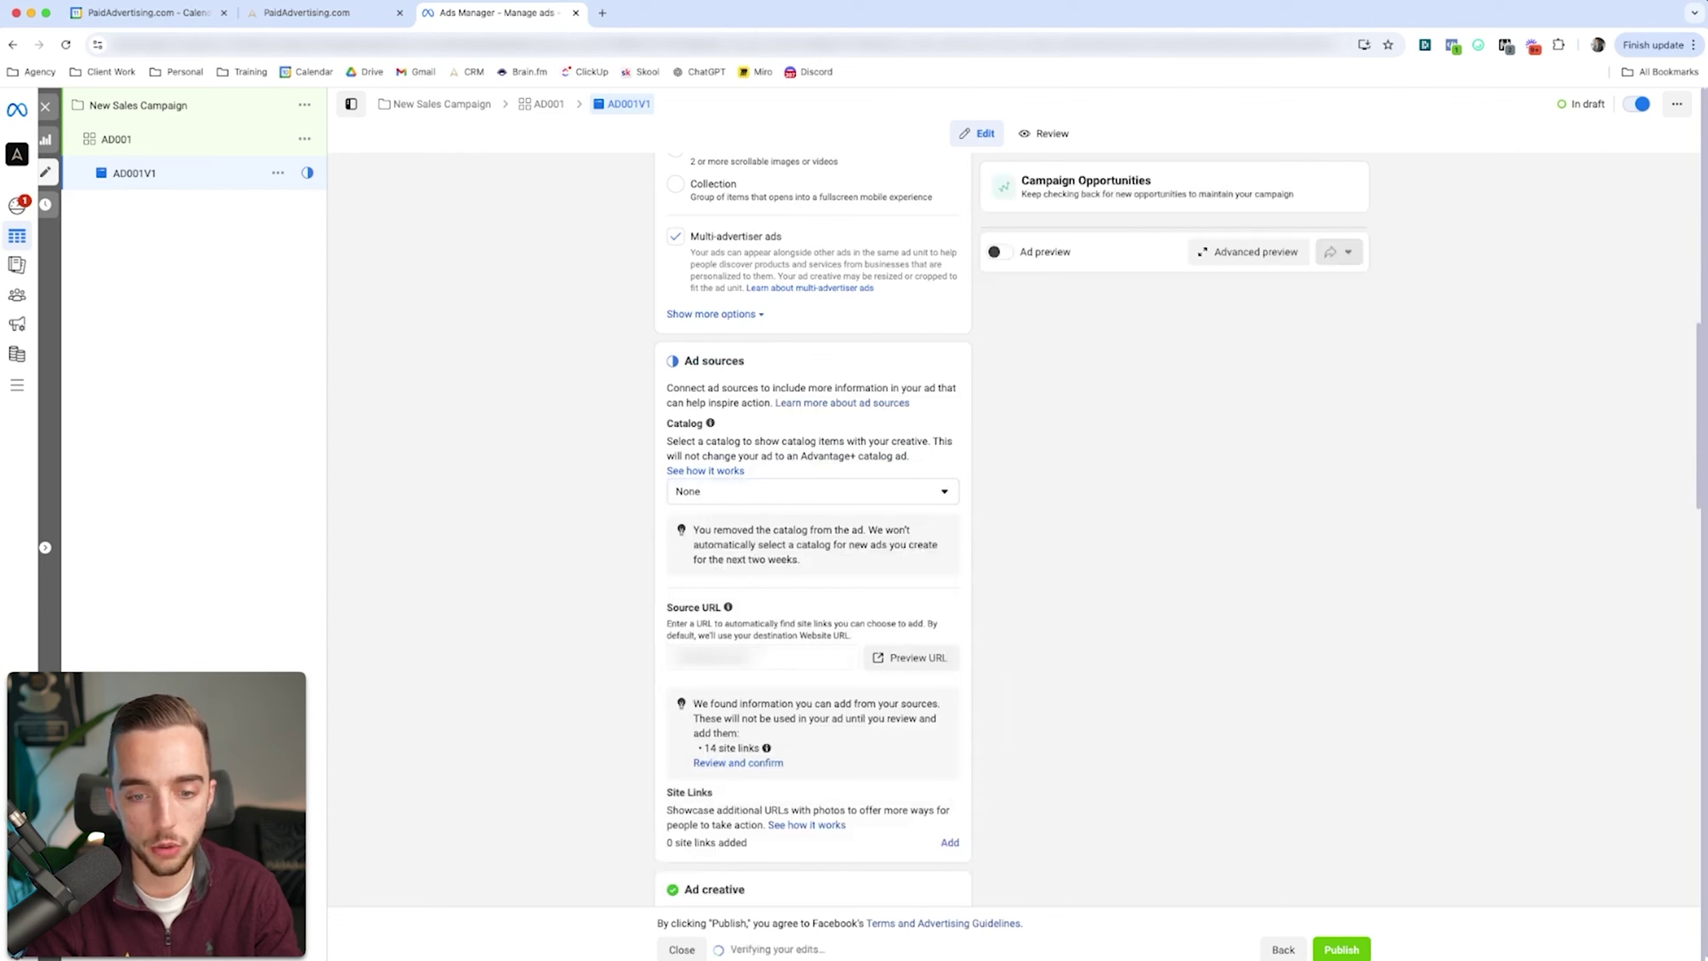
- Add the account image reading "Transform Your Career With Art Therapy" as the media of ad AD001V1
scroll(747, 559, down, 2)
scroll(814, 532, down, 3)
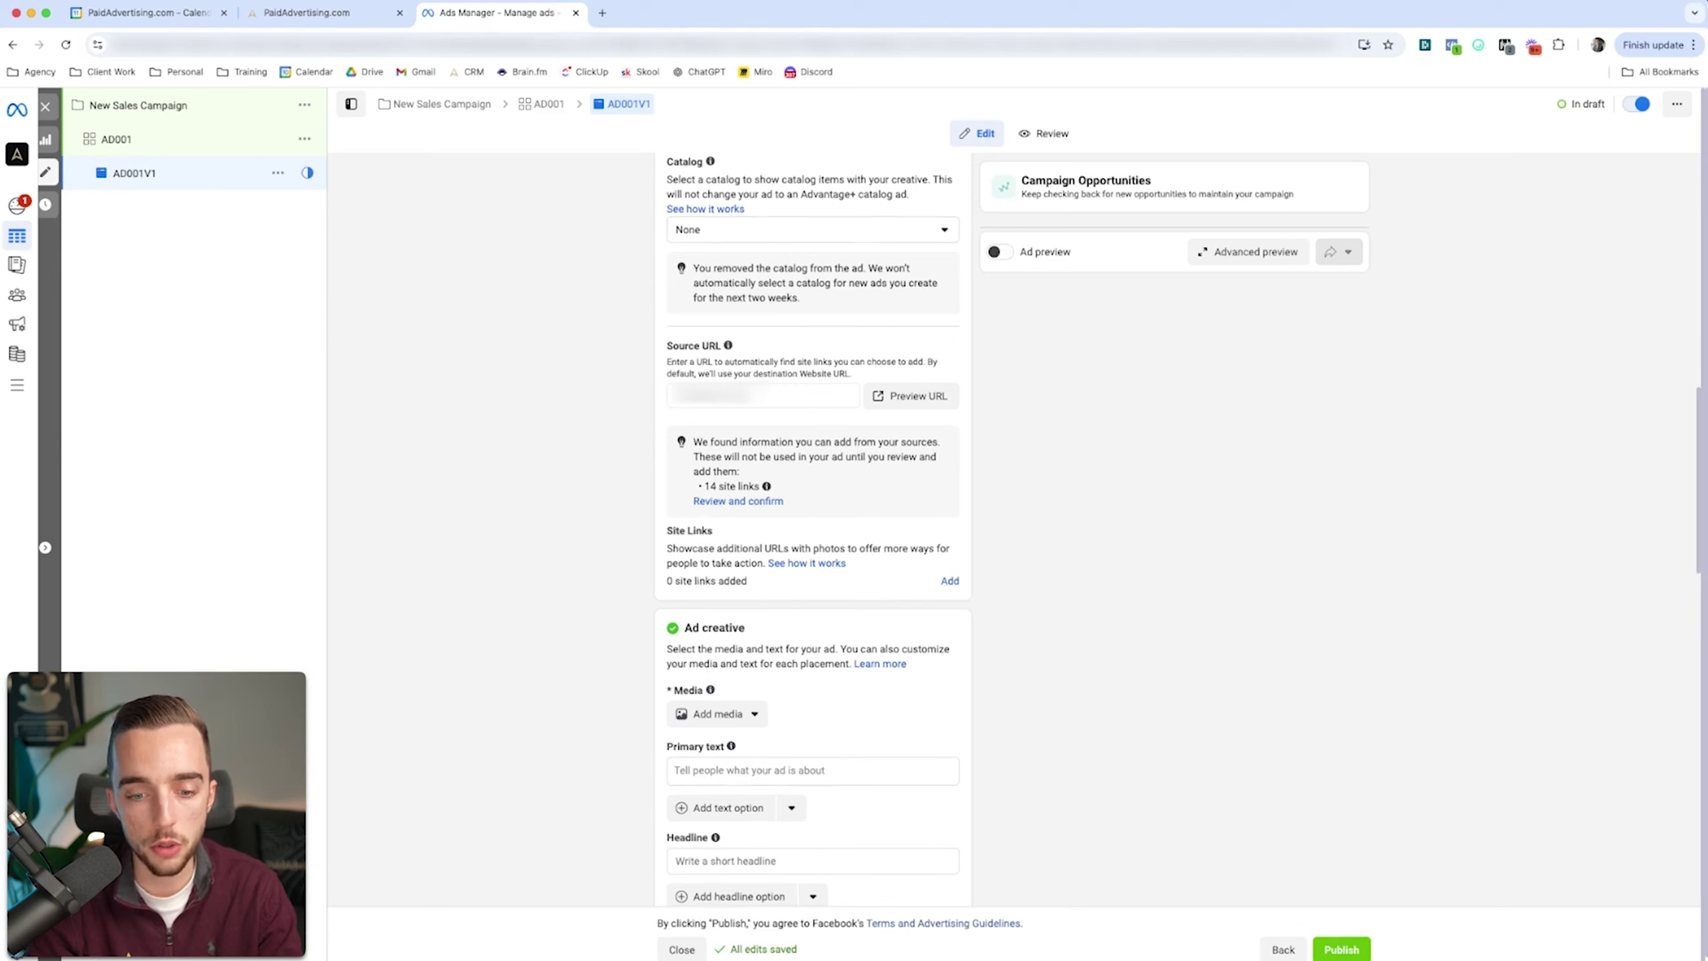
scroll(813, 532, down, 10)
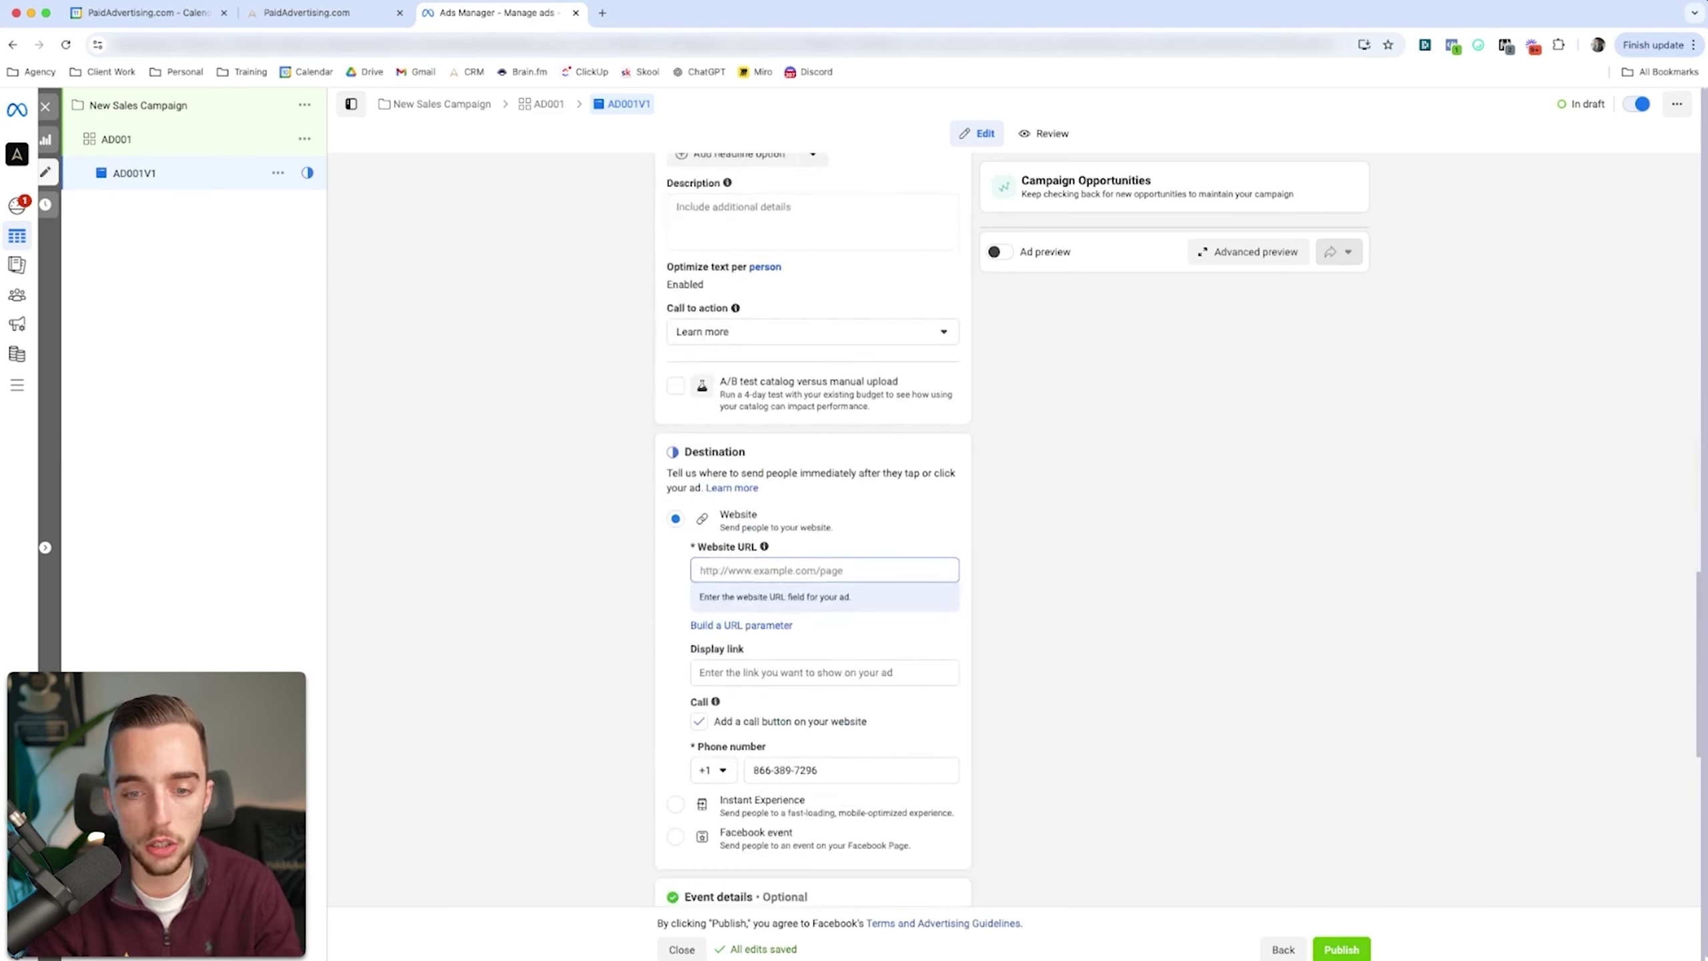
scroll(812, 532, up, 10)
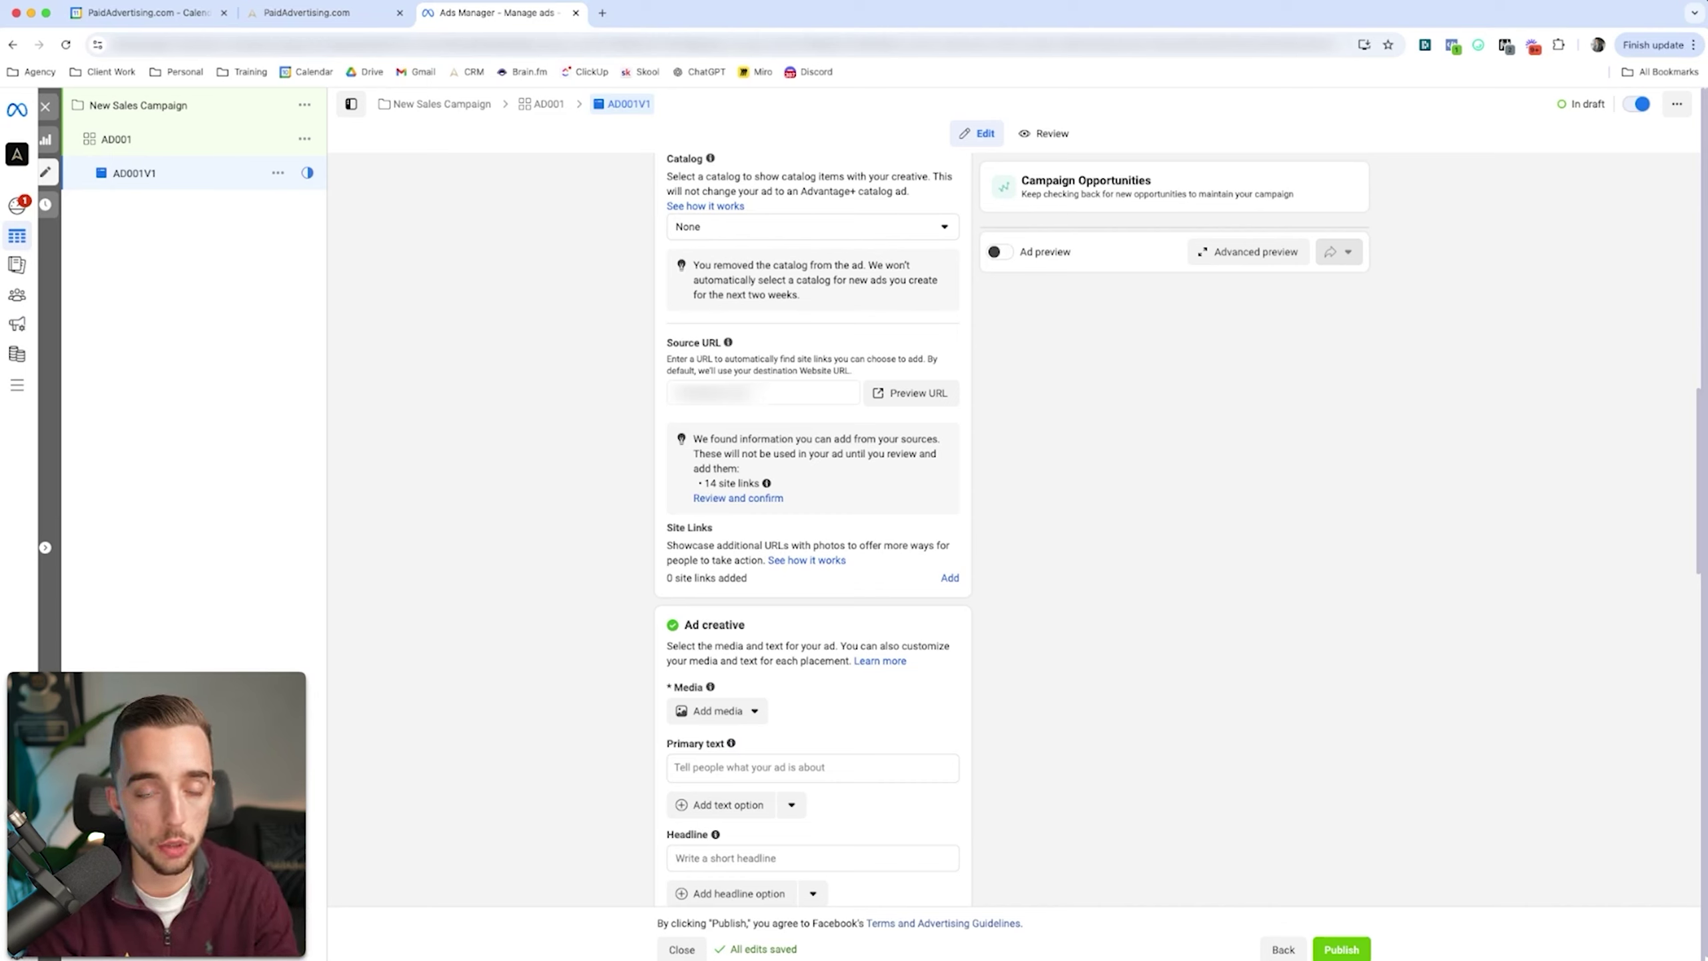
scroll(814, 525, down, 6)
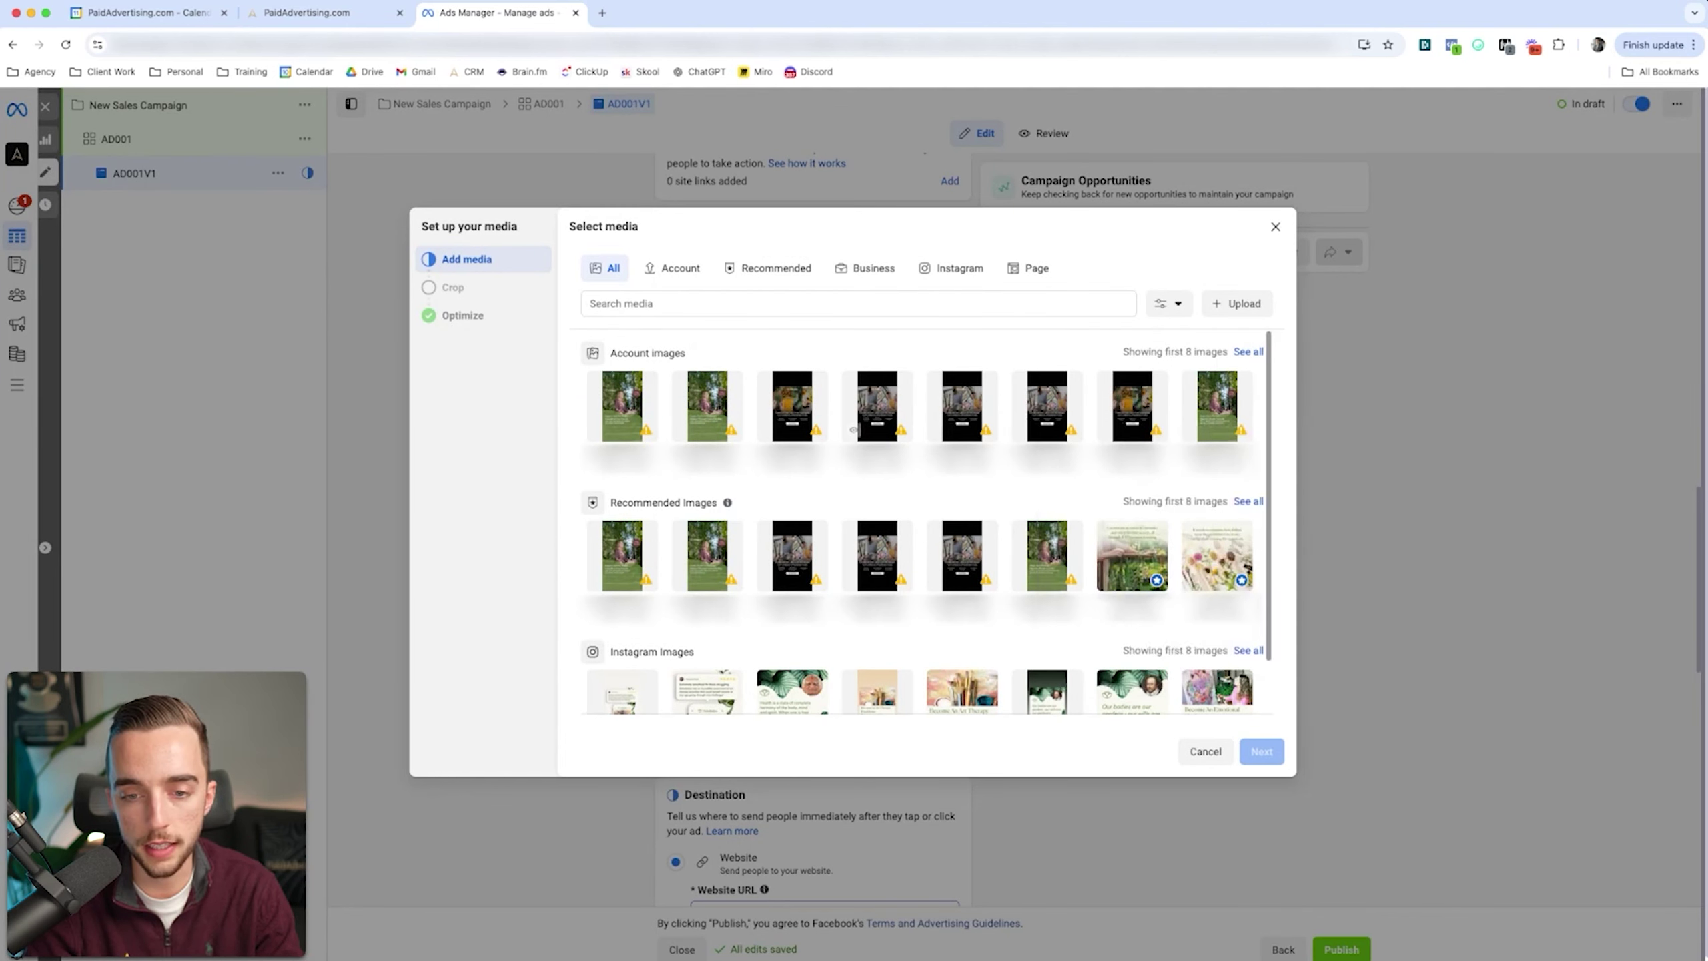
click(1047, 406)
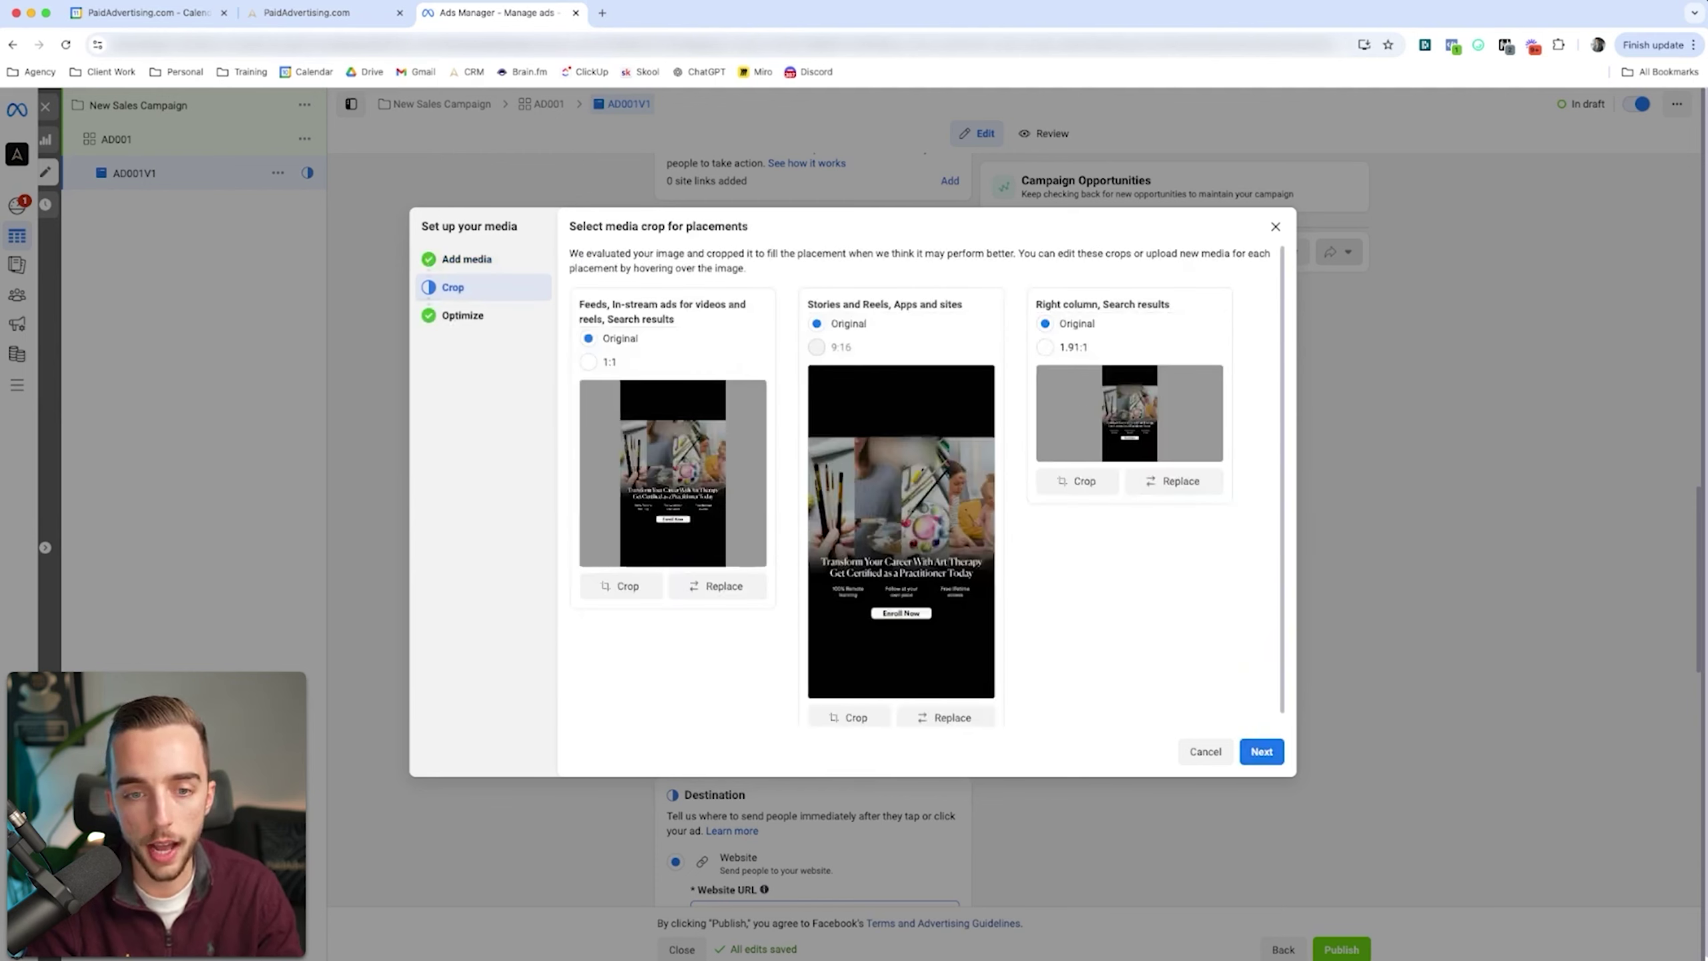
- Crop the image to 1:1 for feeds and to 1.91:1 for right column and search results, framing the headline text and Enroll Now button
click(588, 362)
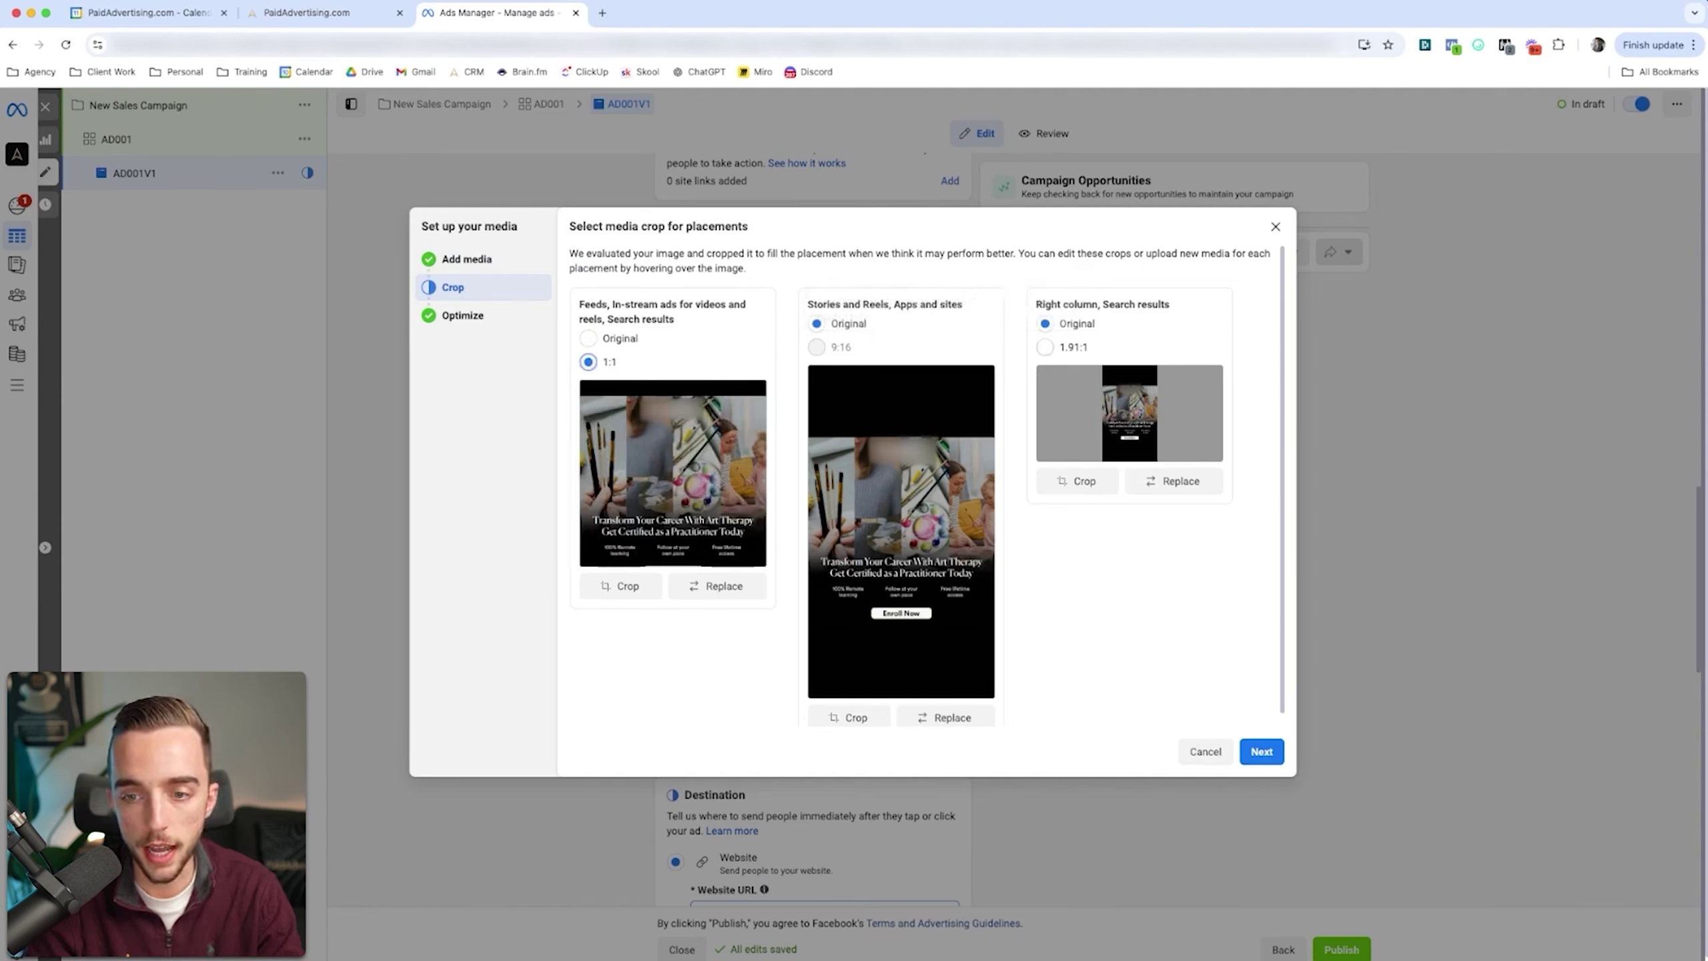
click(1045, 347)
click(1045, 323)
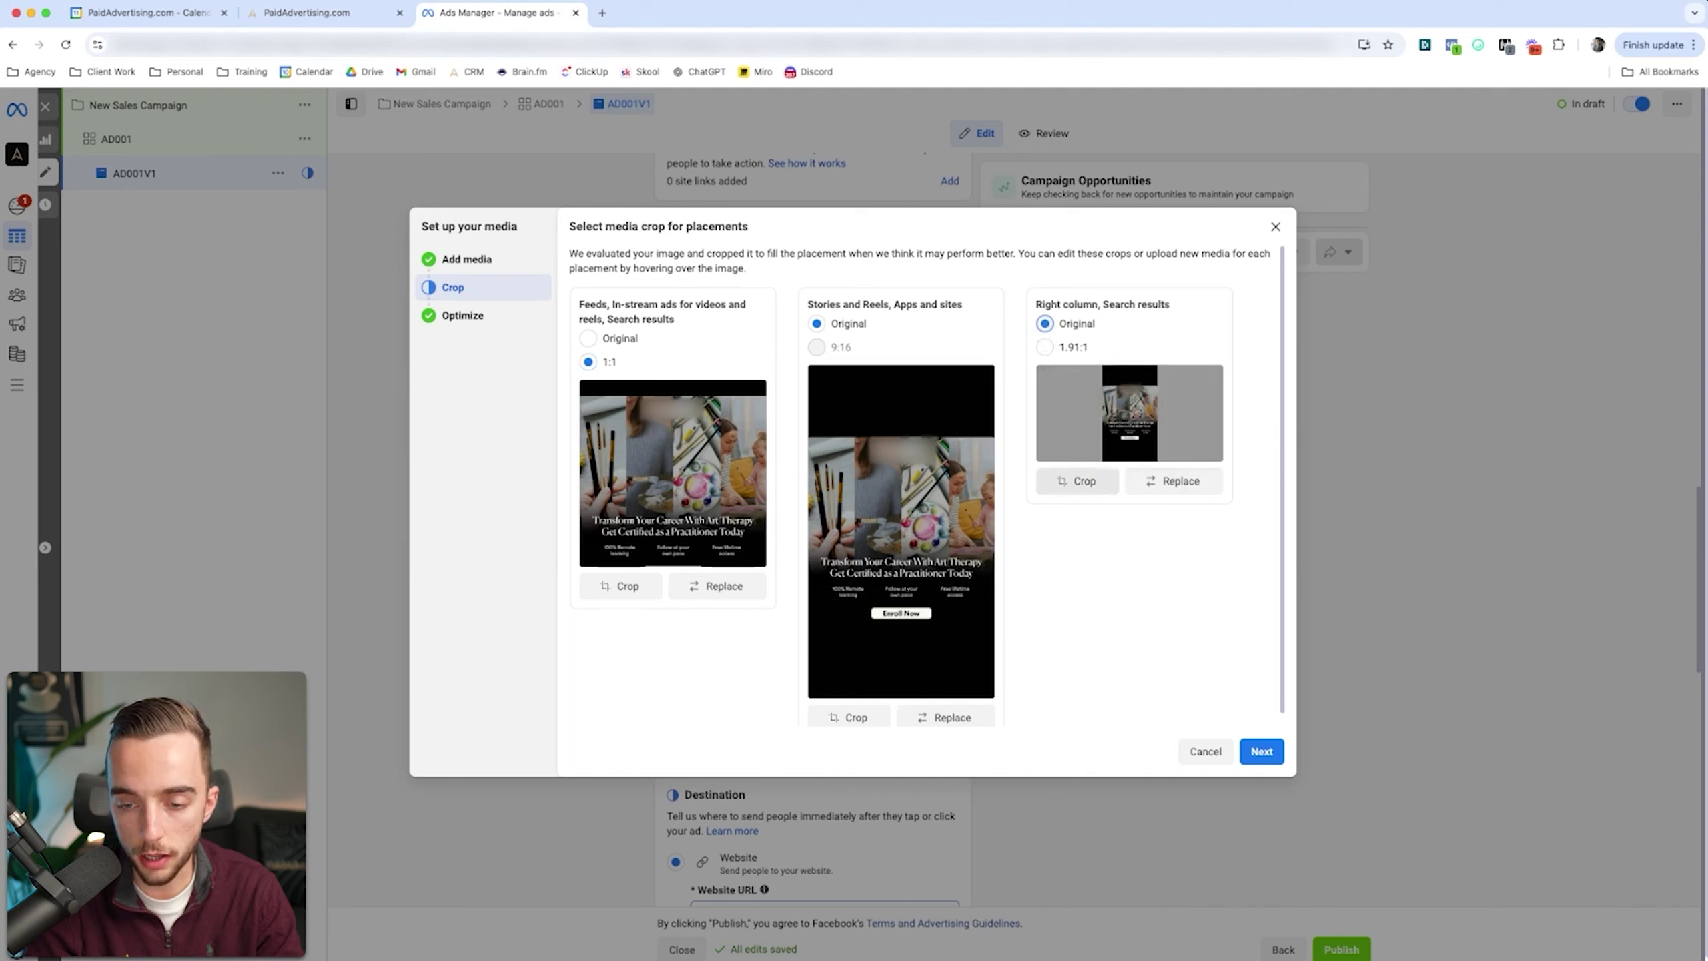
click(1076, 480)
drag(853, 429, 853, 487)
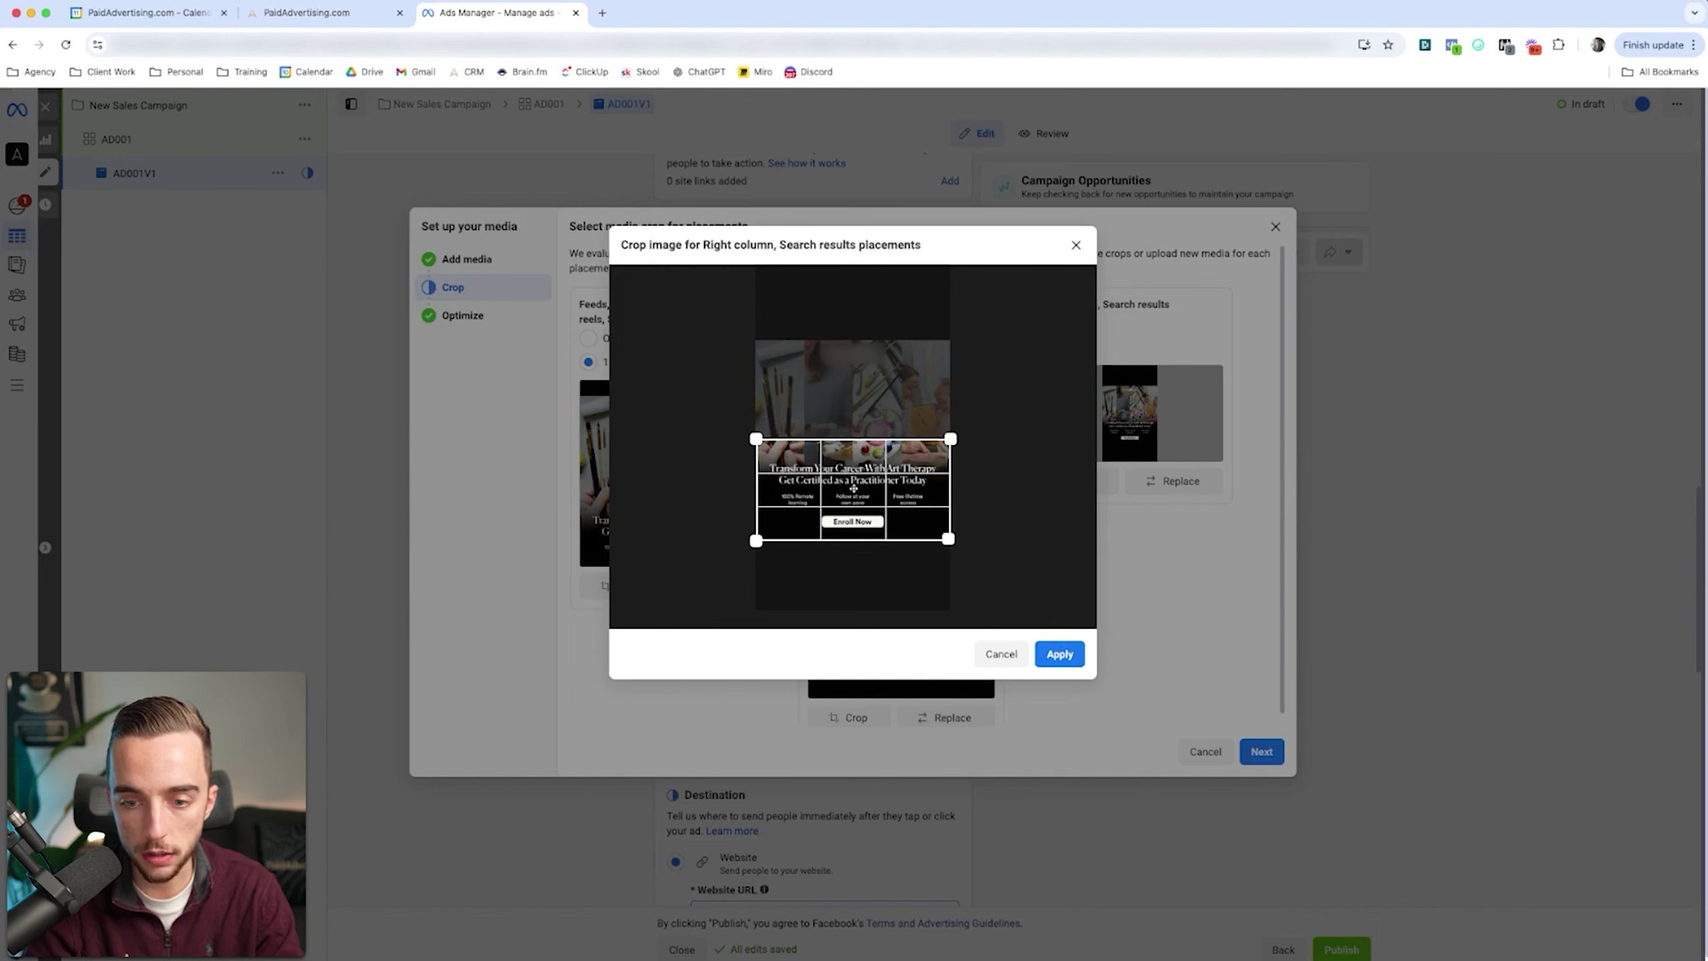
click(1060, 653)
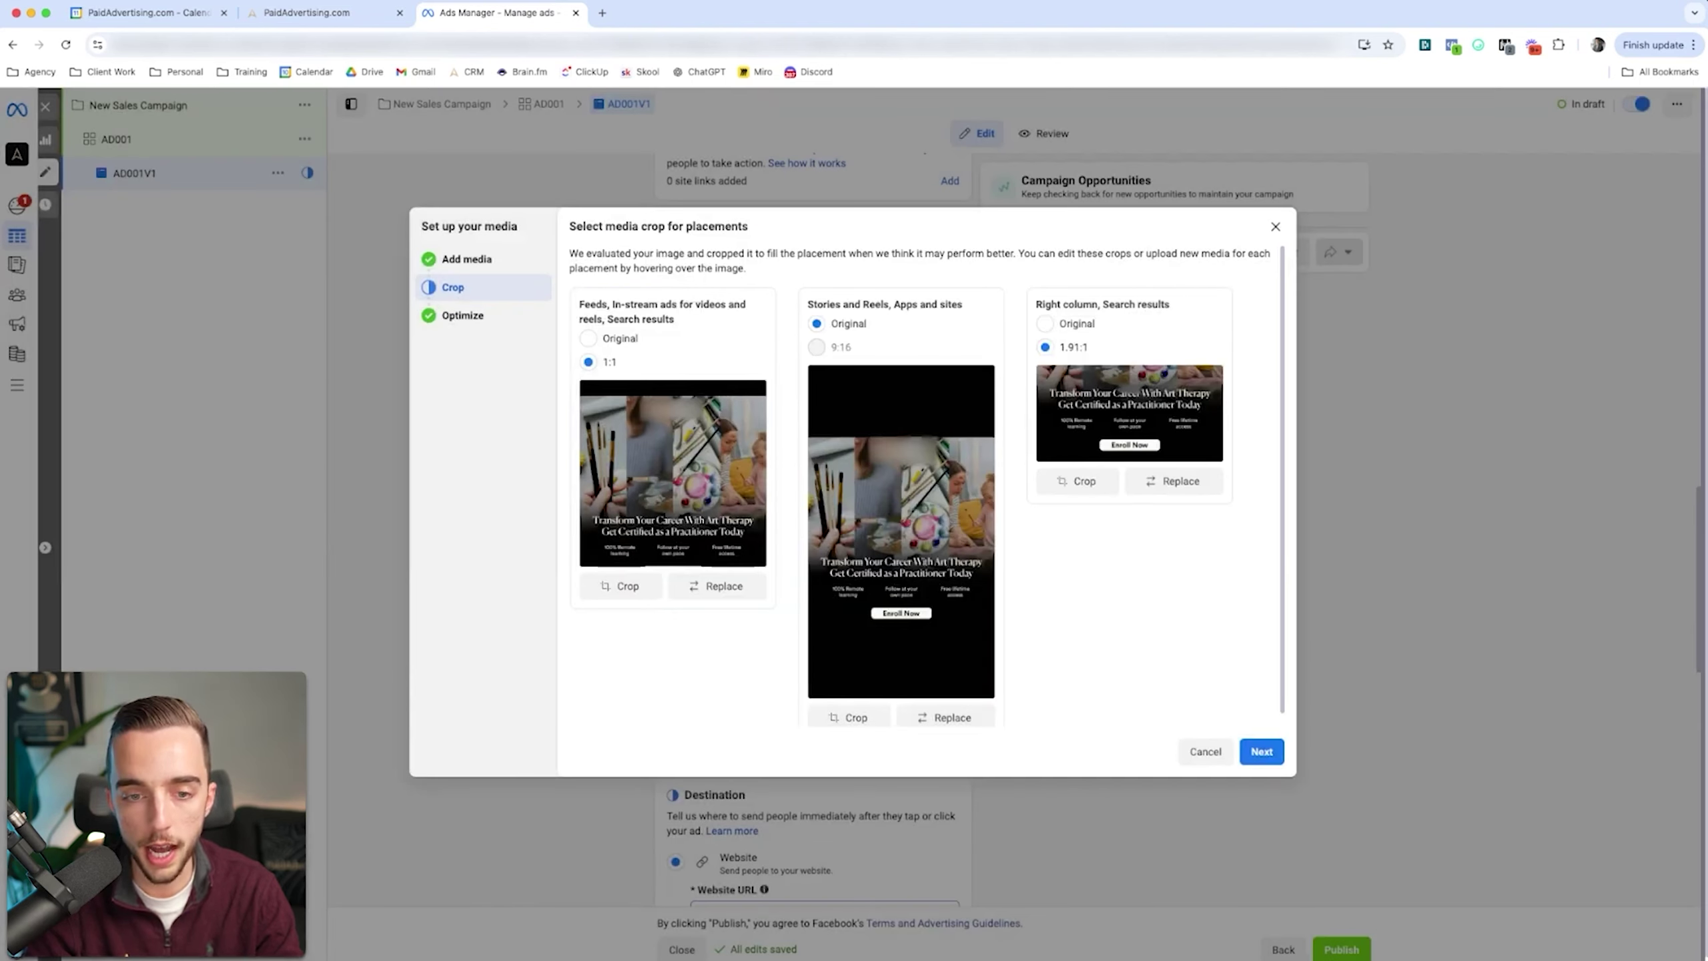
- Turn off all Advantage+ creative optimizations for the image and finish the media setup
click(1262, 751)
scroll(925, 485, down, 1)
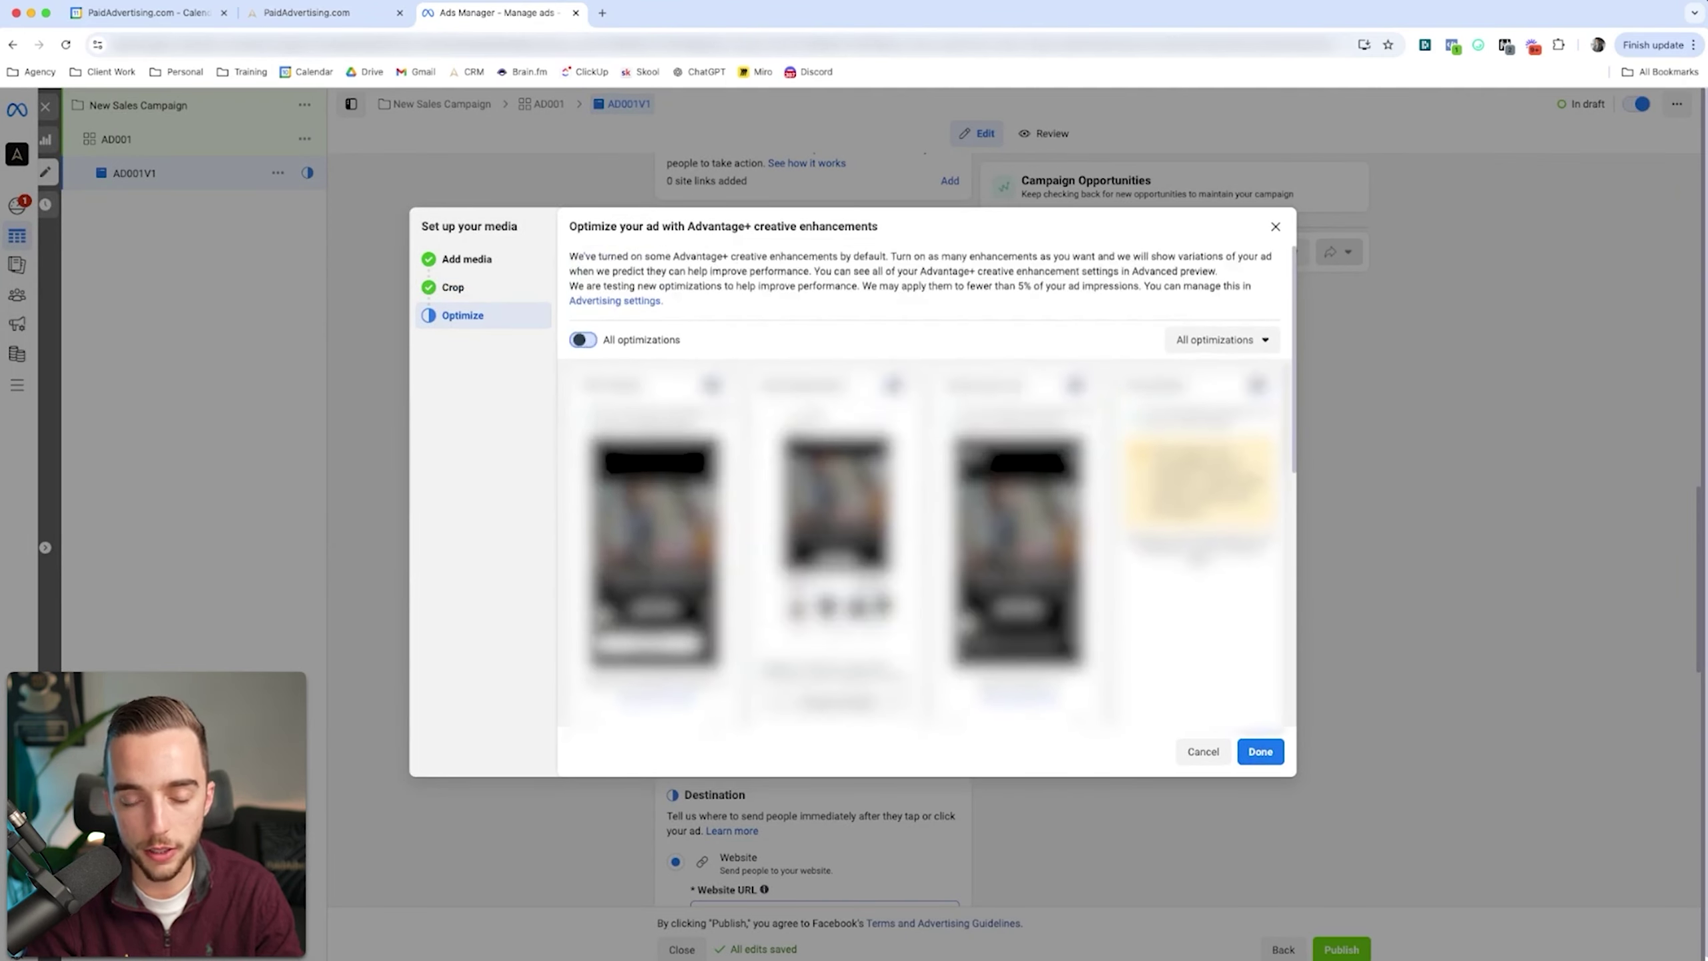
scroll(924, 485, down, 3)
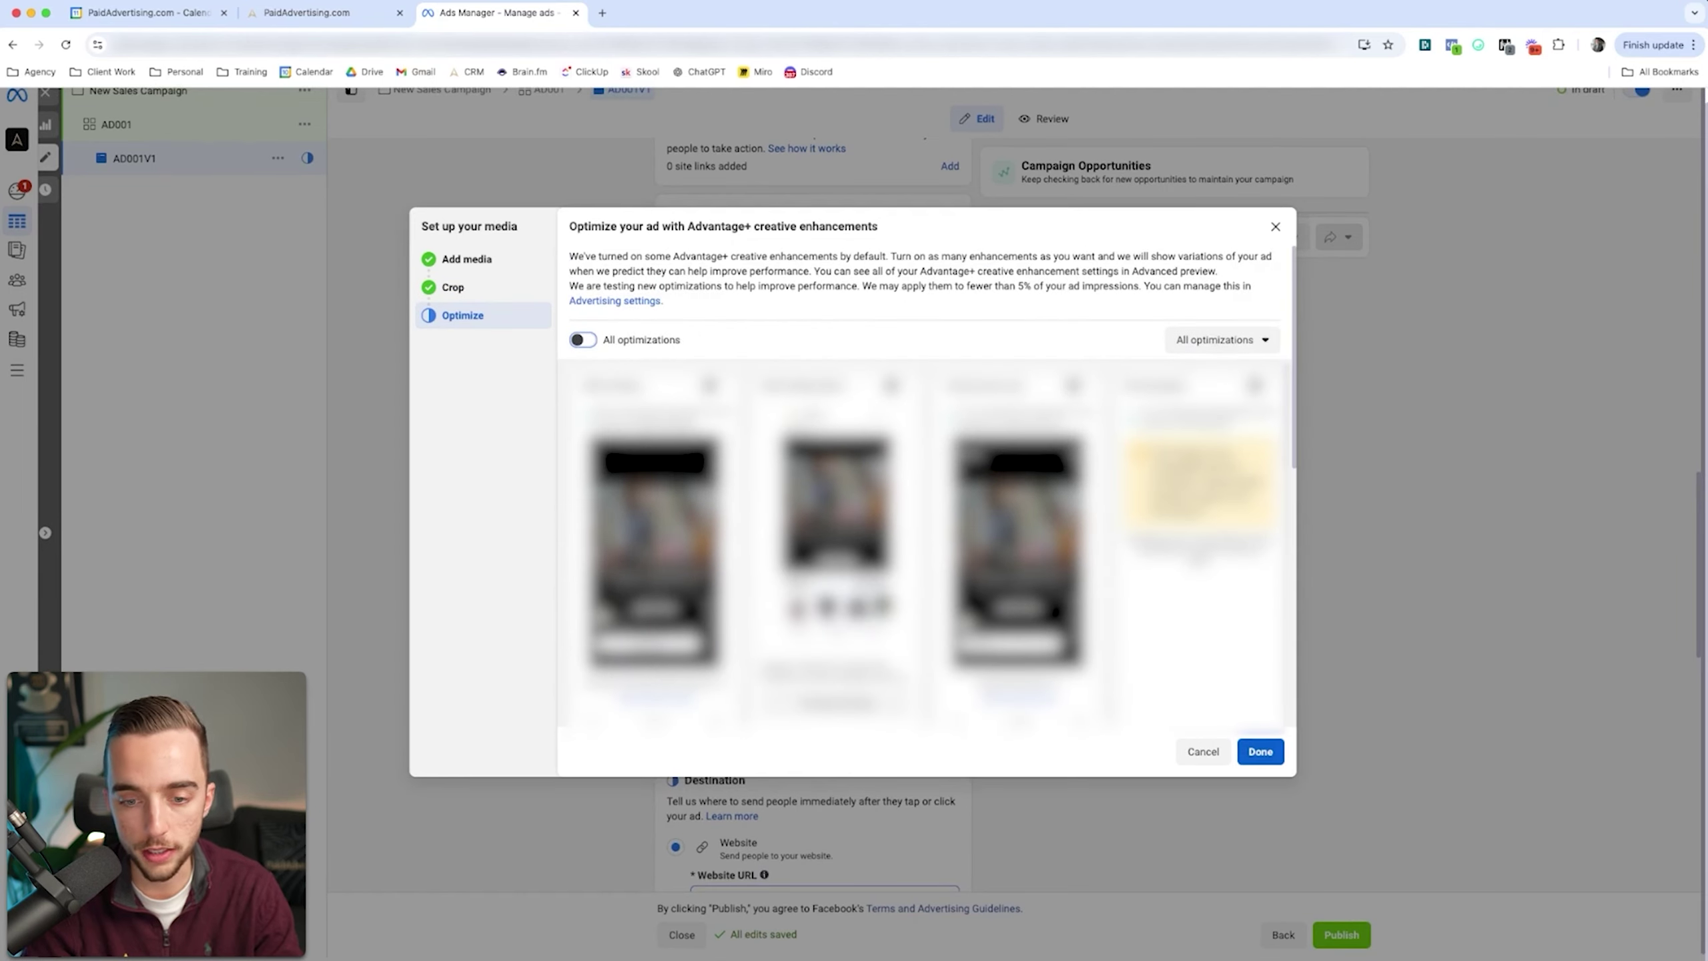
click(1261, 751)
- Enter two primary text options for the ad, "COPy 1" and "COPY 2"
click(803, 491)
text(COPy 1)
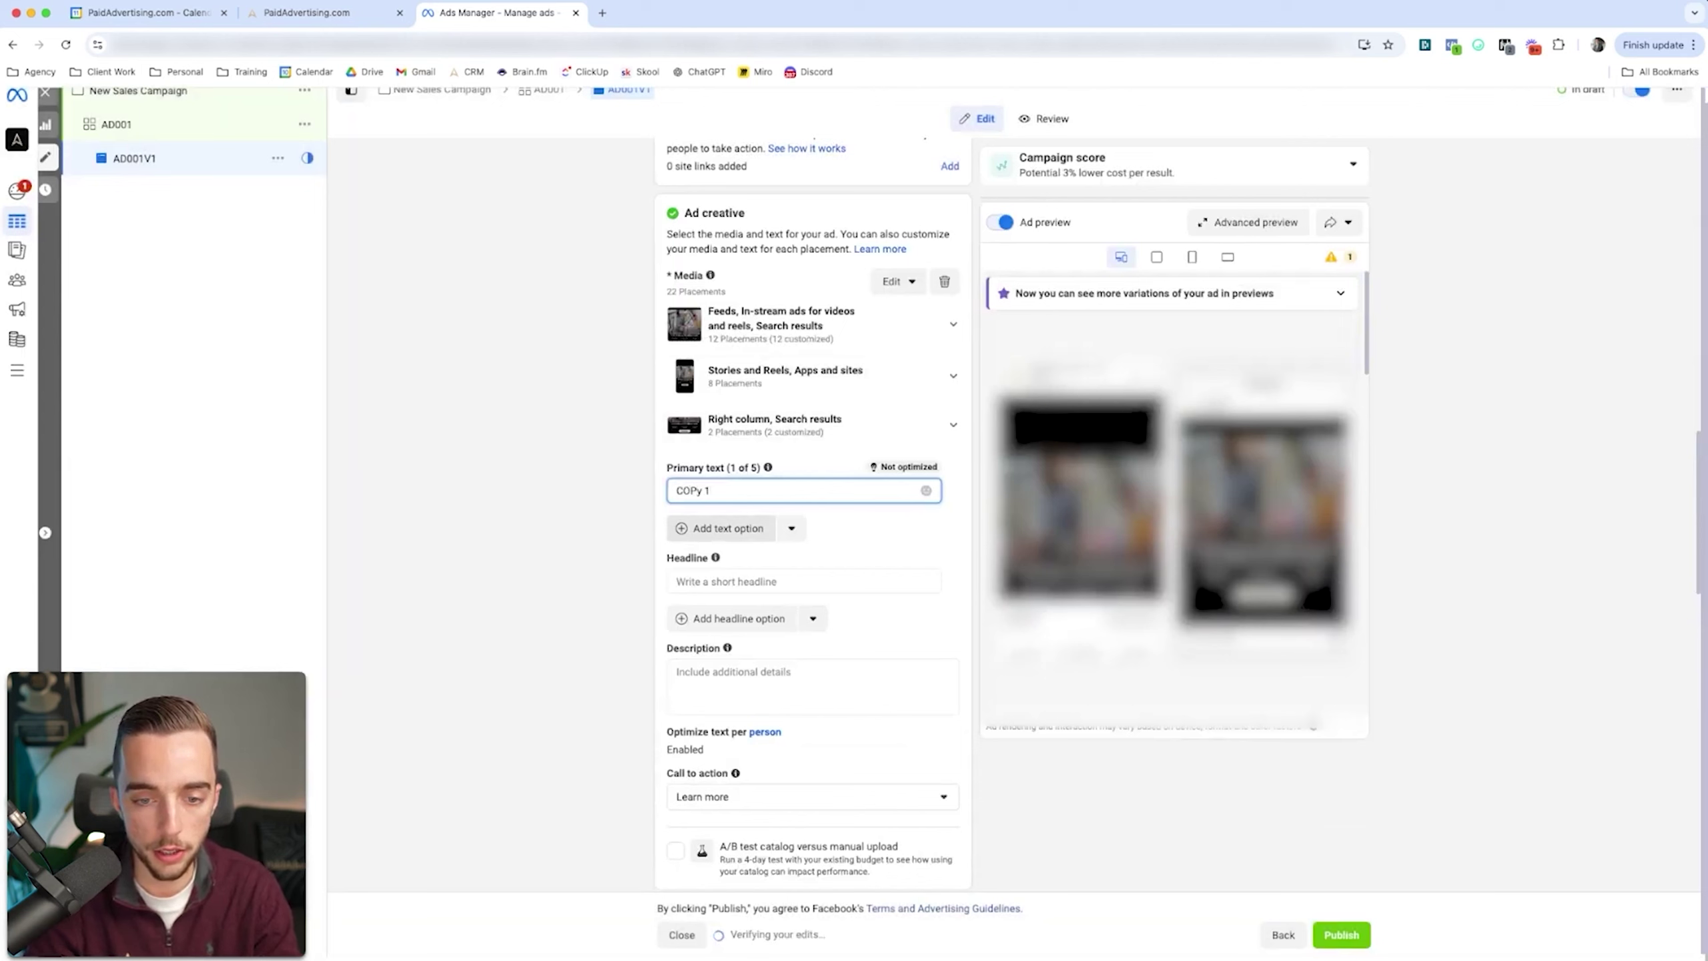
click(721, 529)
text(COPY 2)
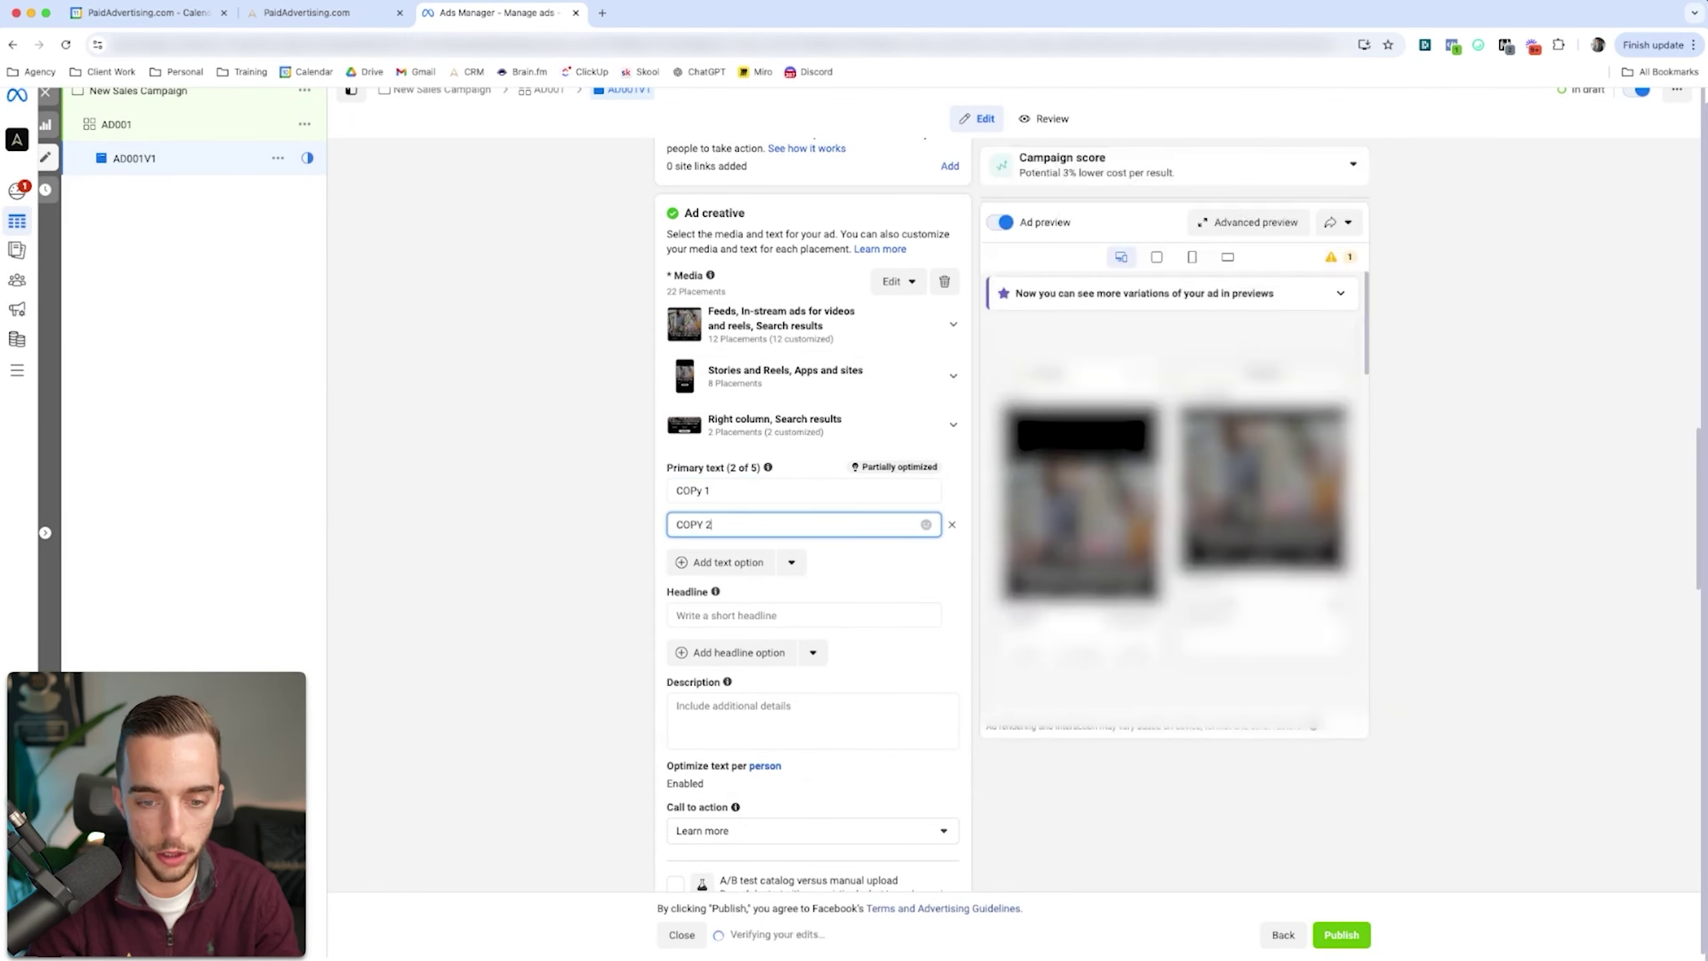
- Enter two headline options for the ad, "H1" and "H2"
click(804, 615)
text(H1)
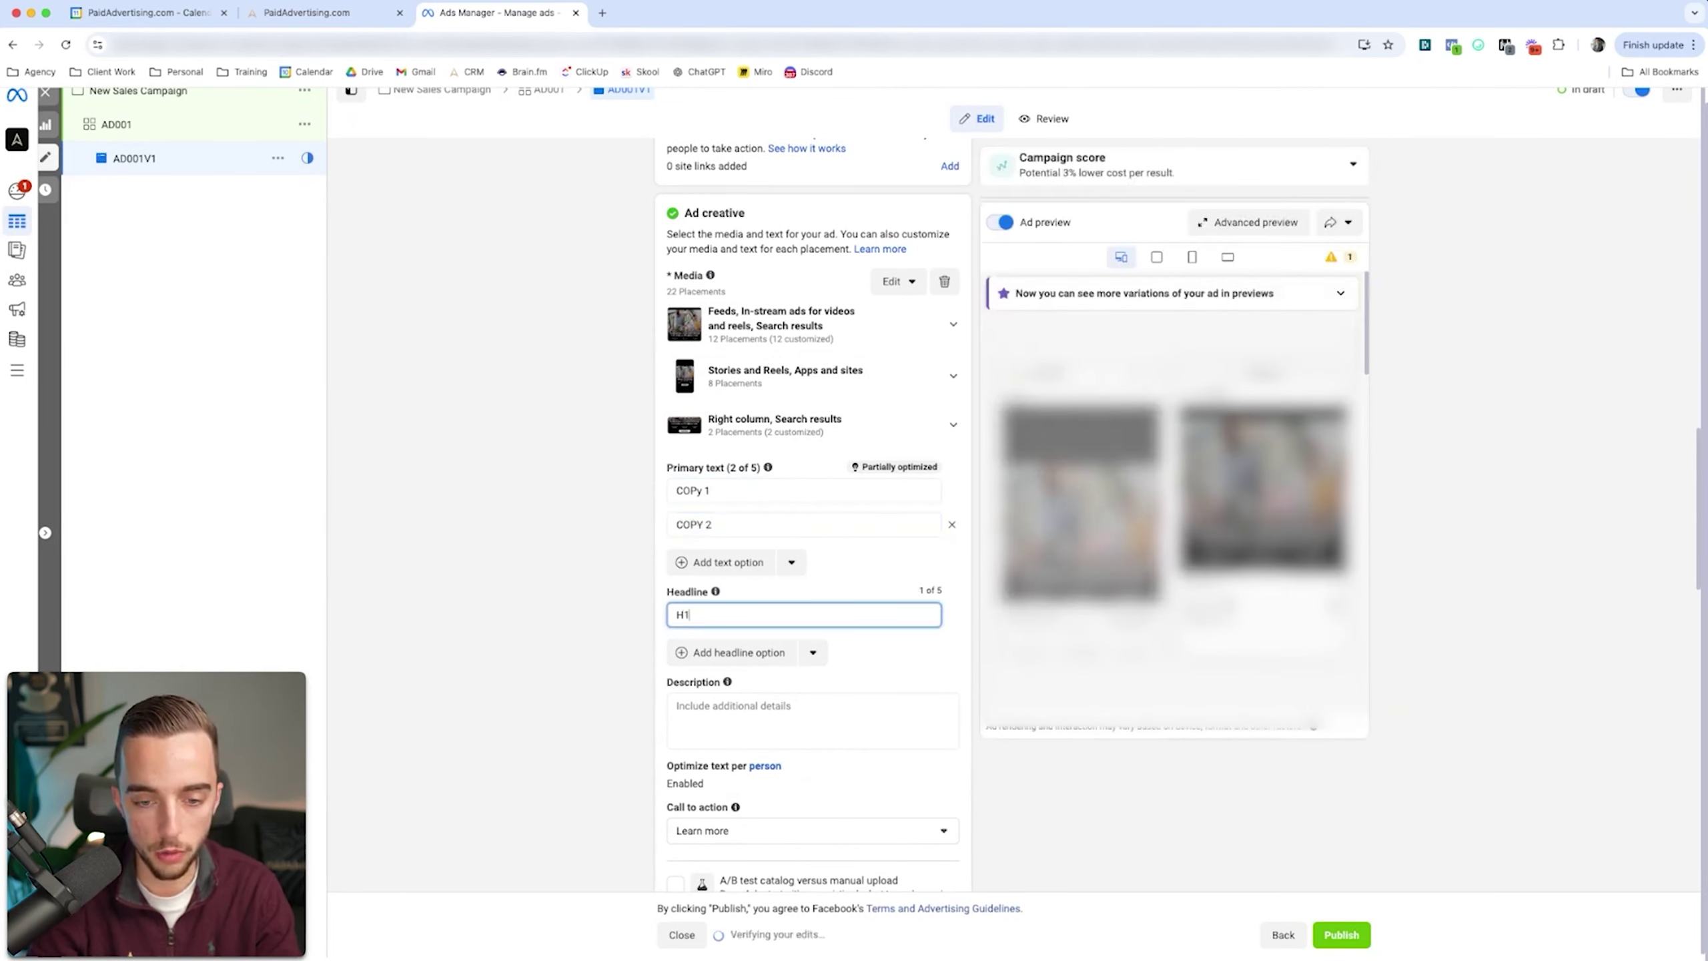
click(731, 652)
text(H2)
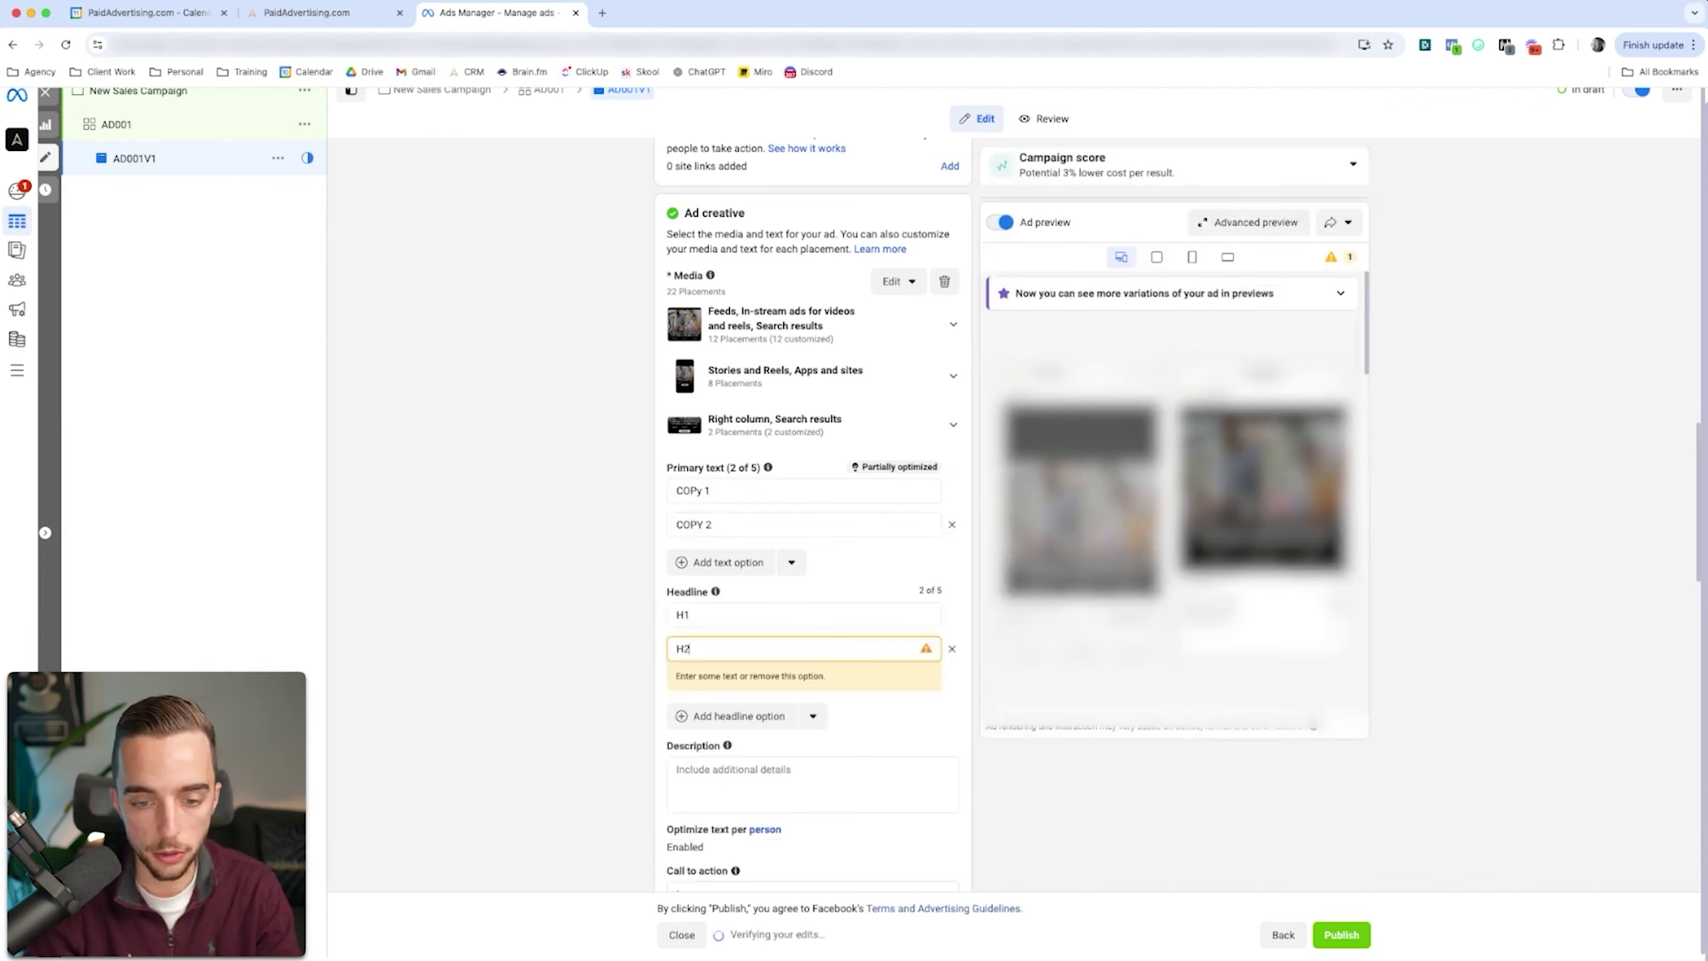
- Review the creative settings of the ad and look through the call-to-action options, keeping Learn more
scroll(813, 511, down, 4)
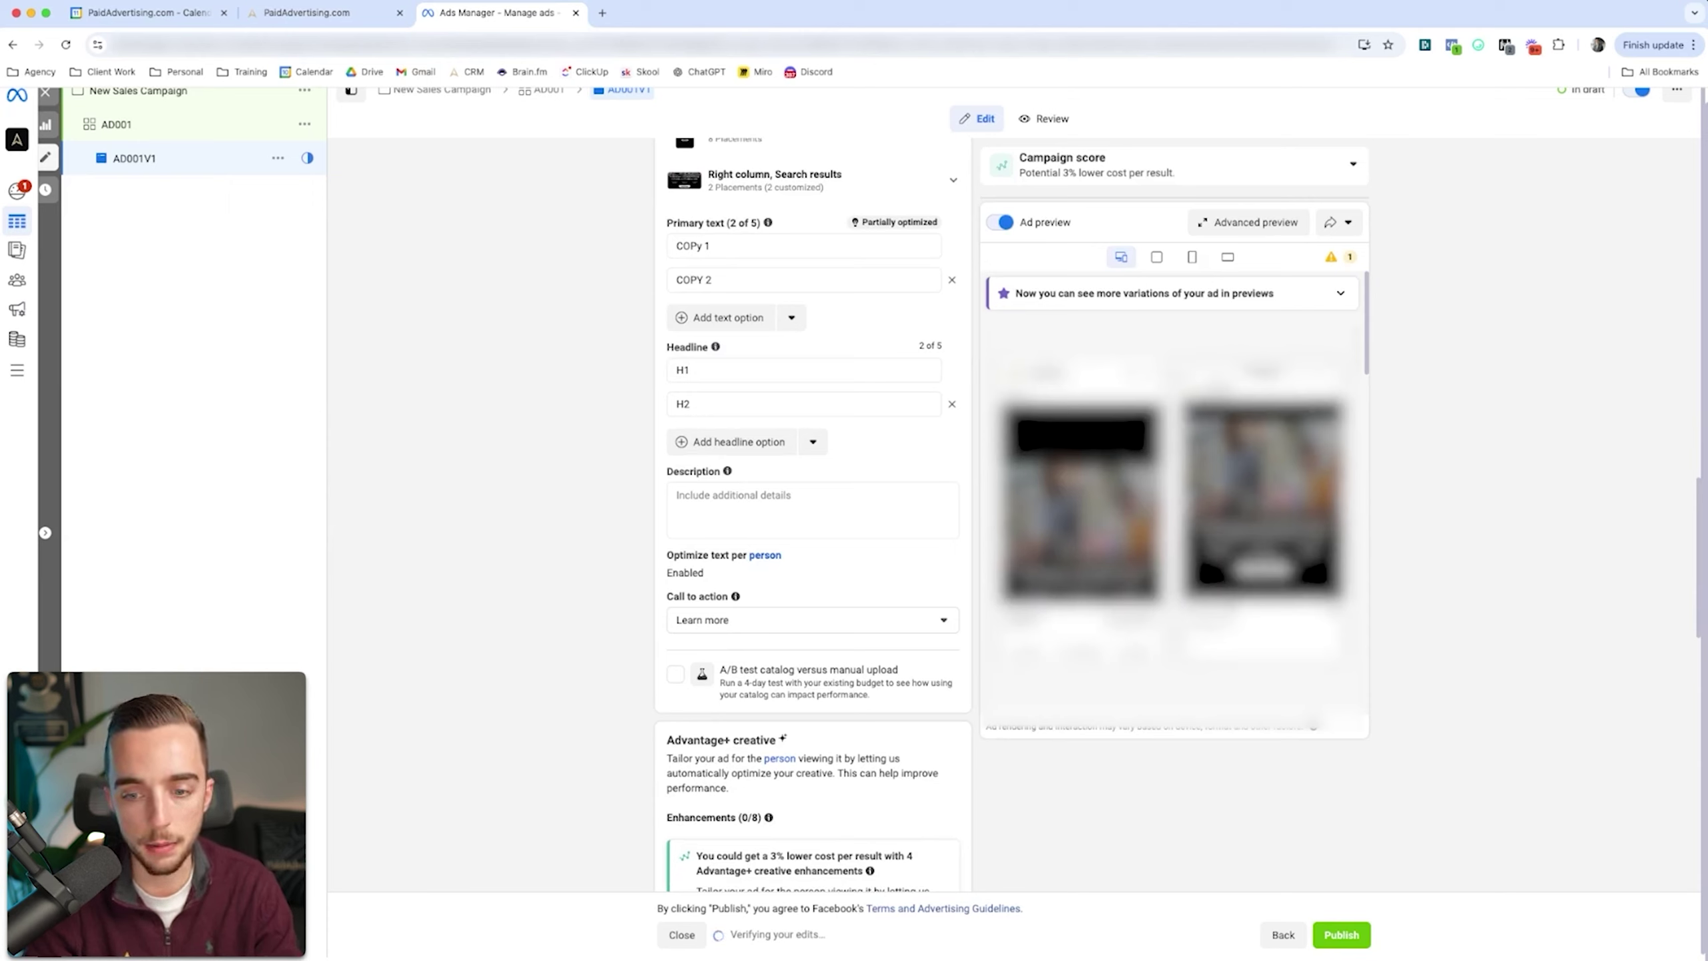
scroll(814, 515, up, 2)
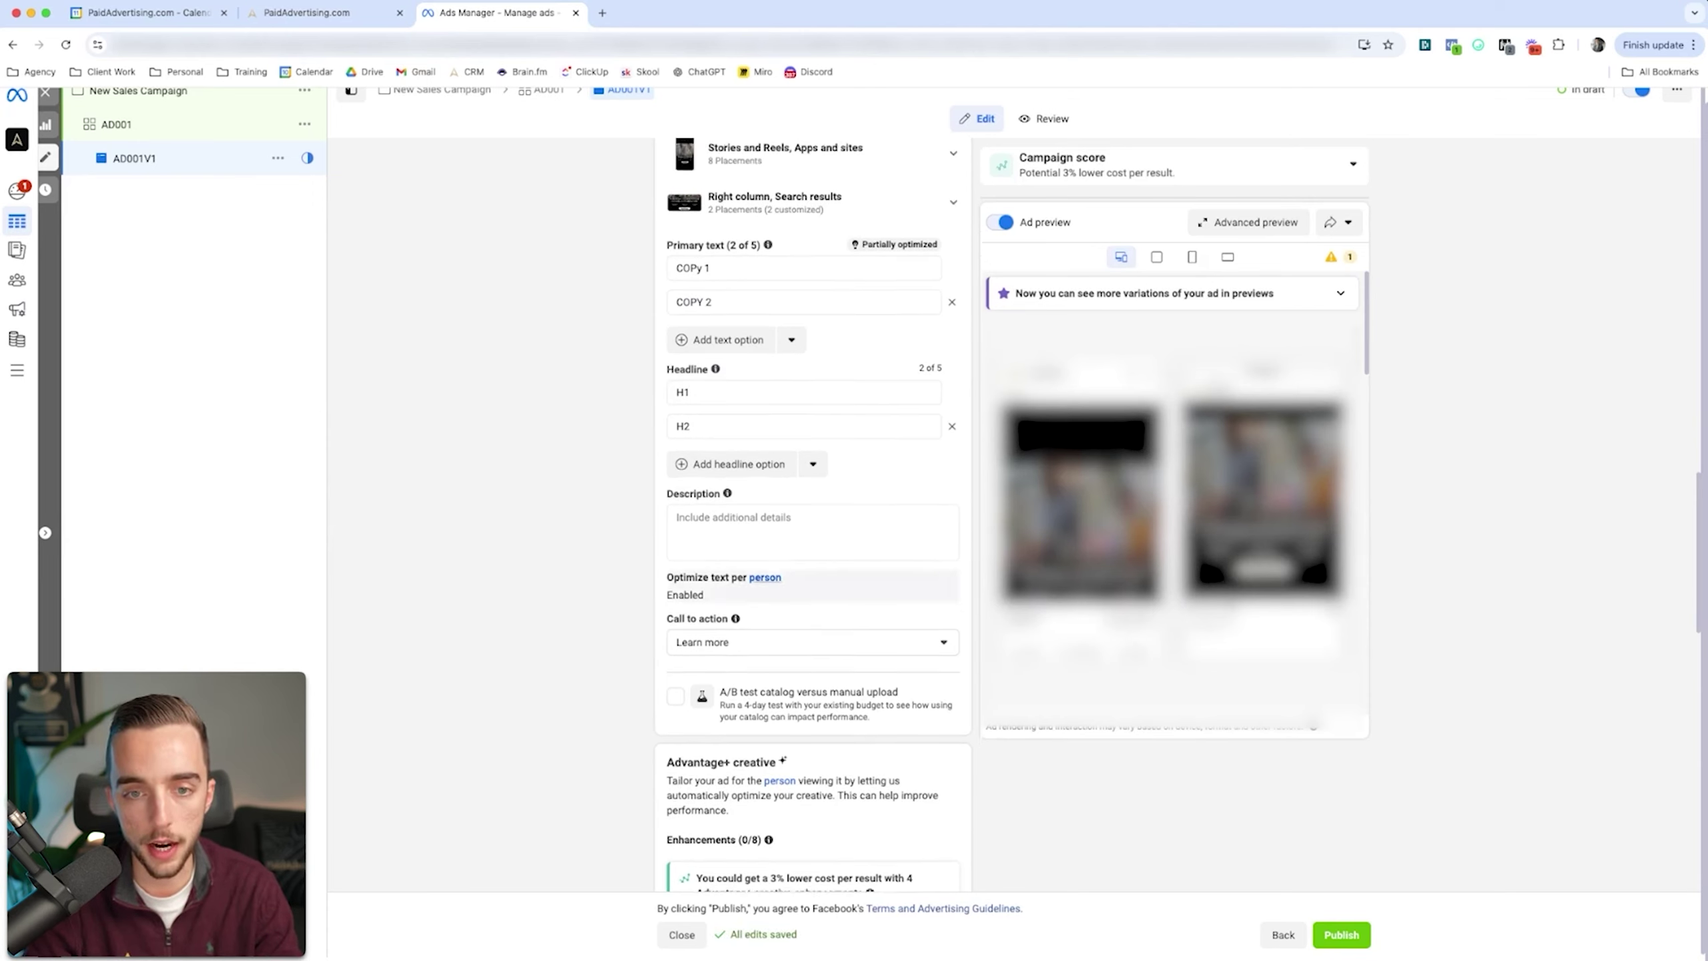
scroll(814, 515, up, 4)
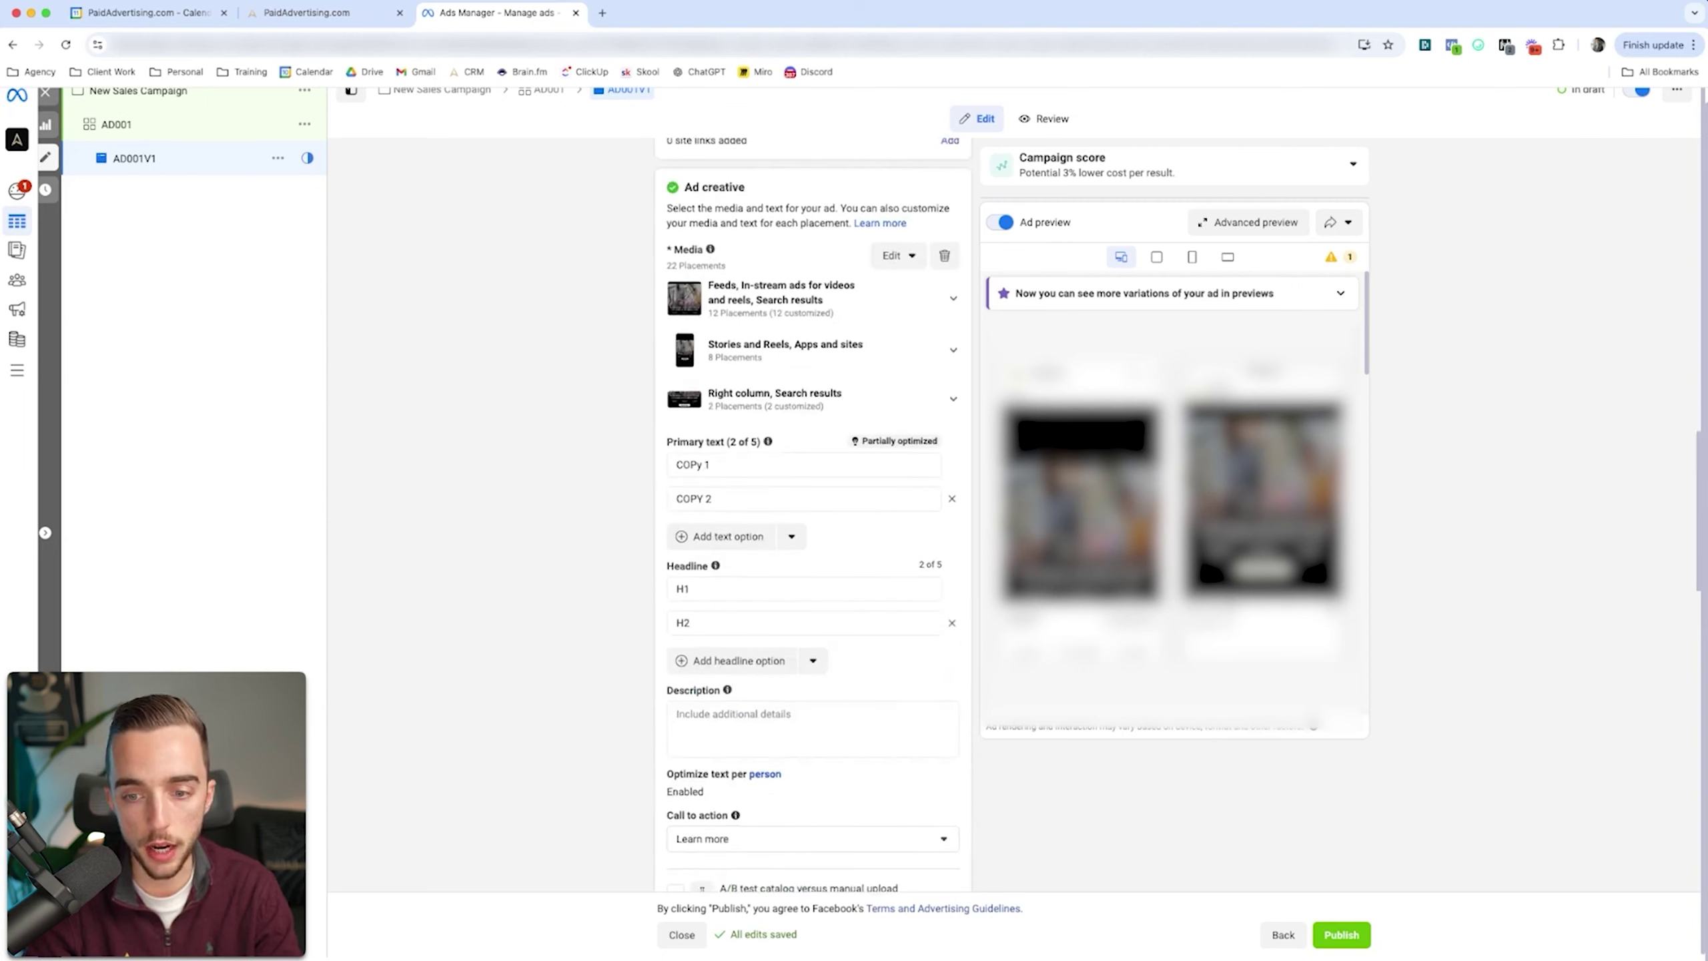
scroll(814, 515, down, 10)
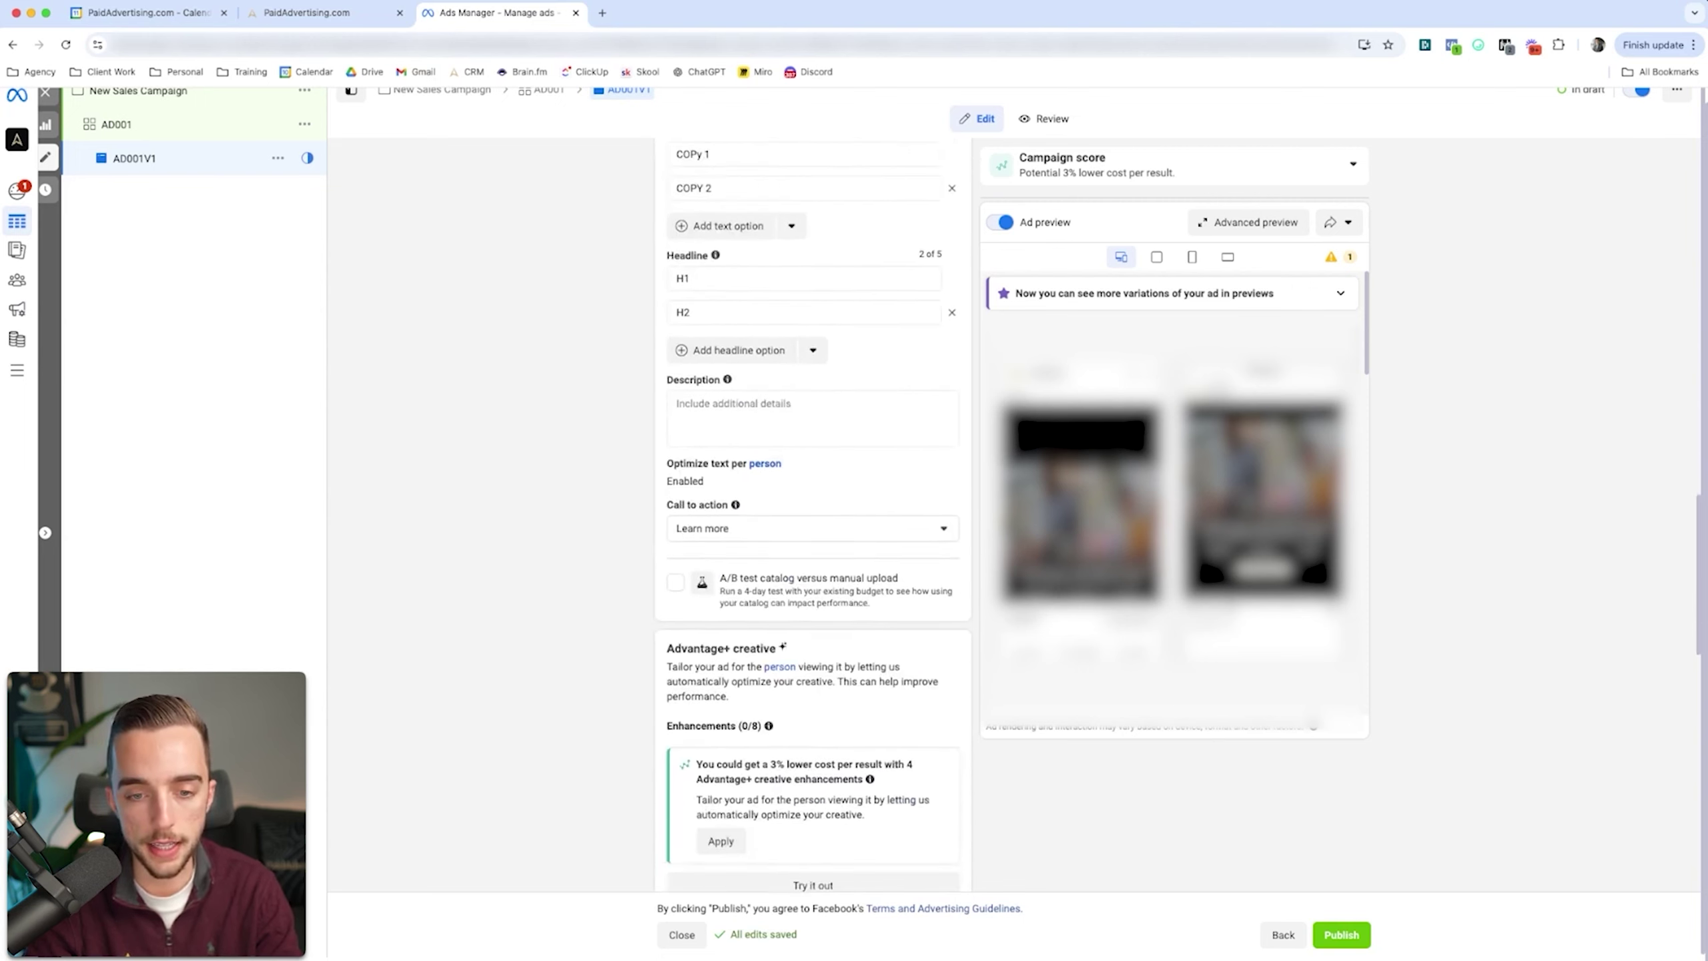
click(812, 465)
scroll(813, 595, up, 4)
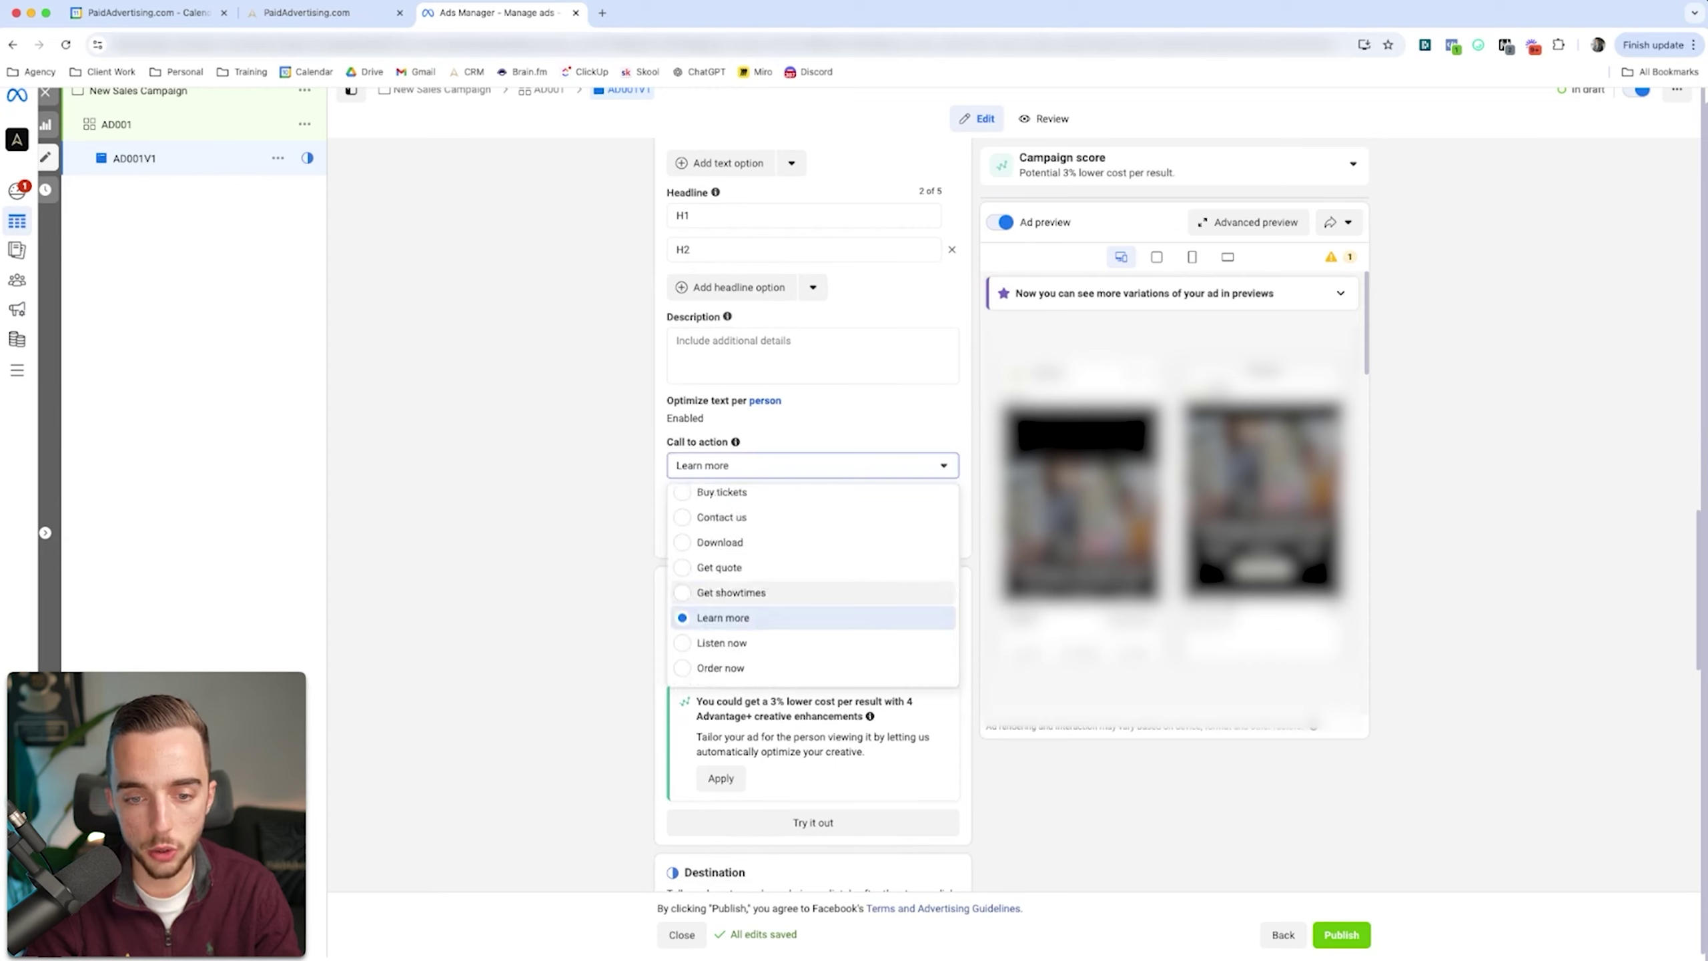
scroll(813, 585, down, 3)
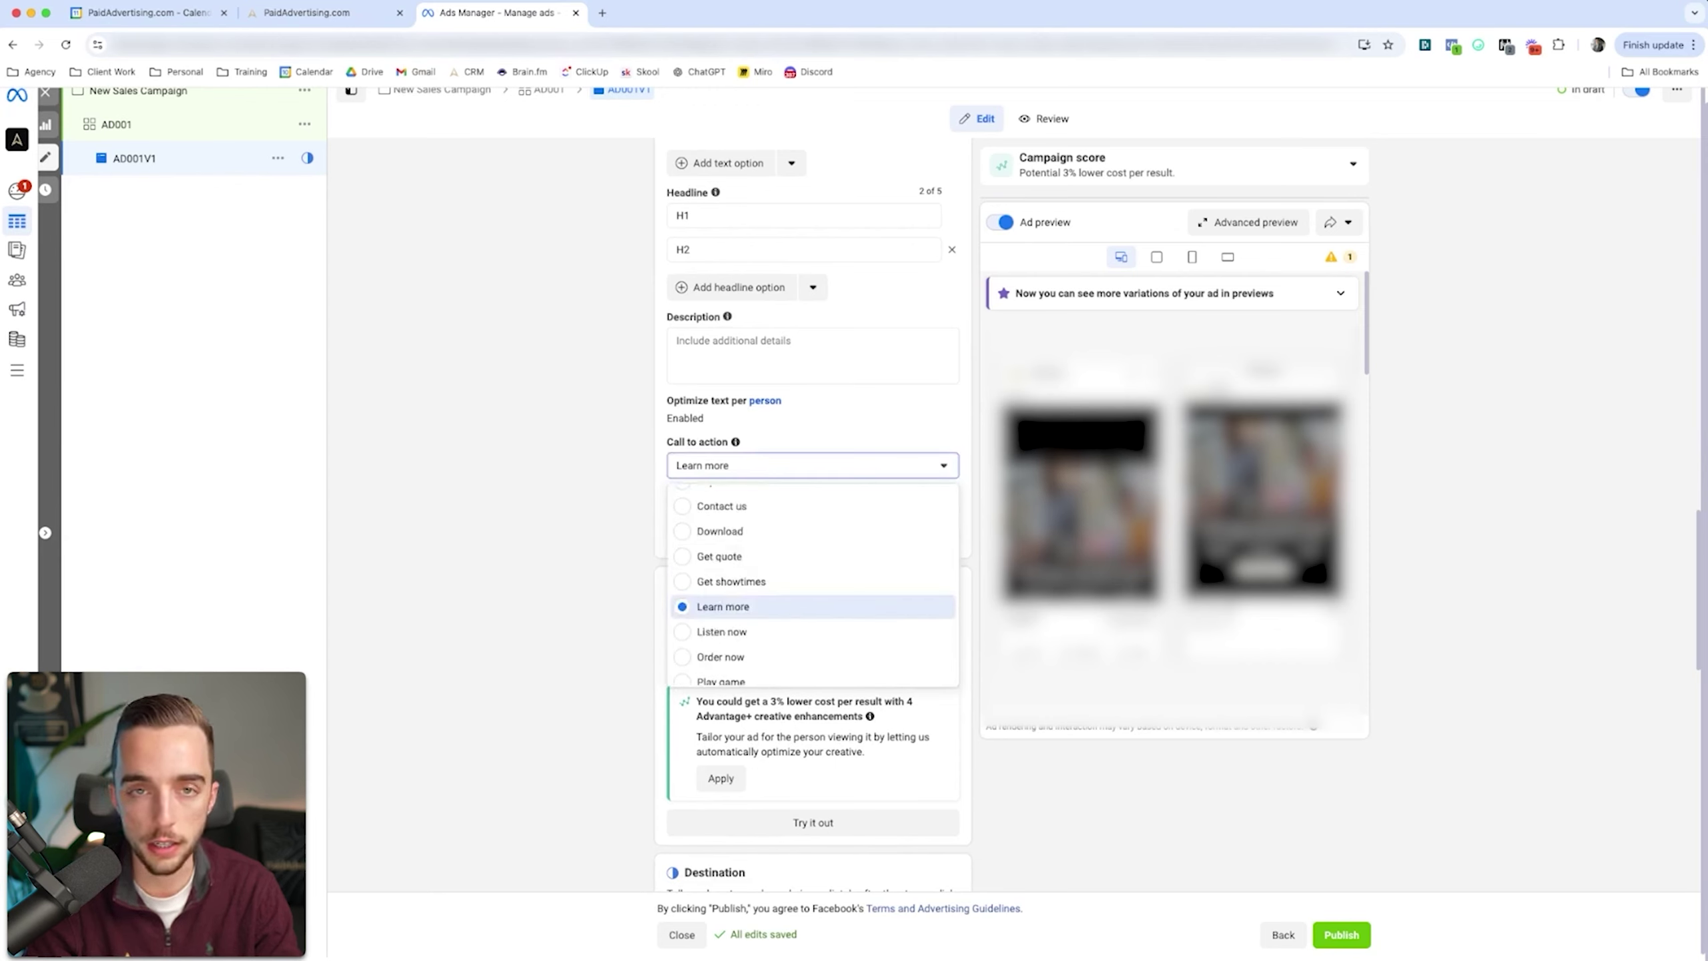
click(722, 606)
- Remove the call button from the ad's website destination
scroll(721, 606, down, 7)
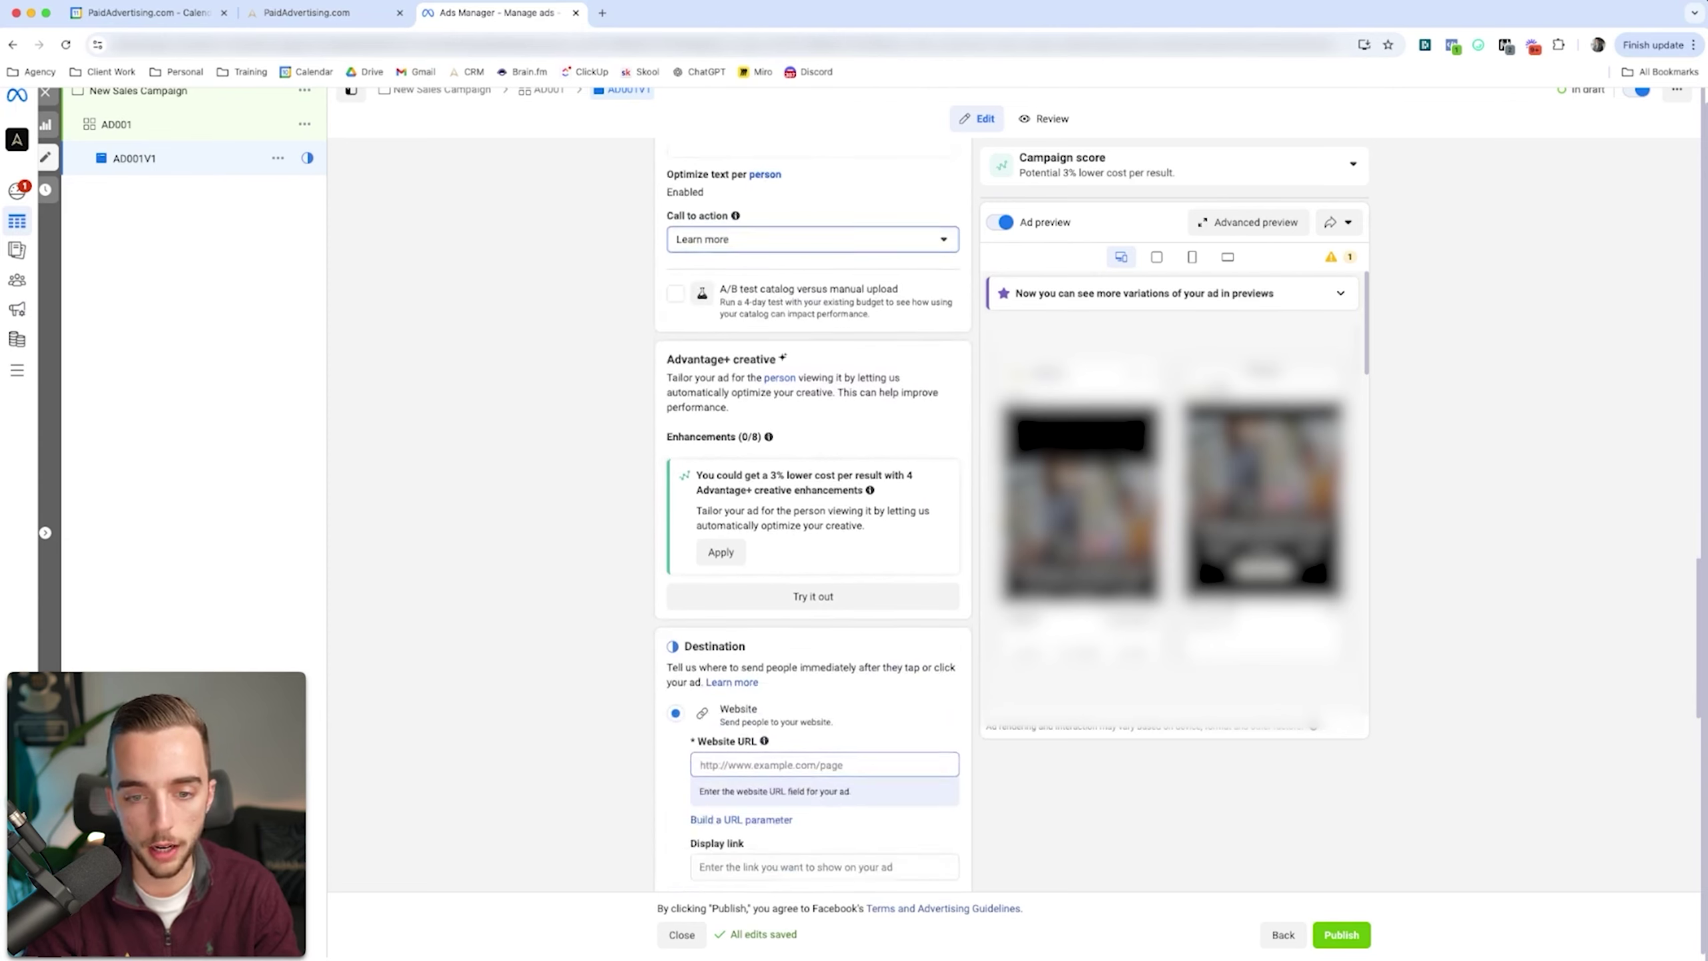
scroll(813, 511, down, 4)
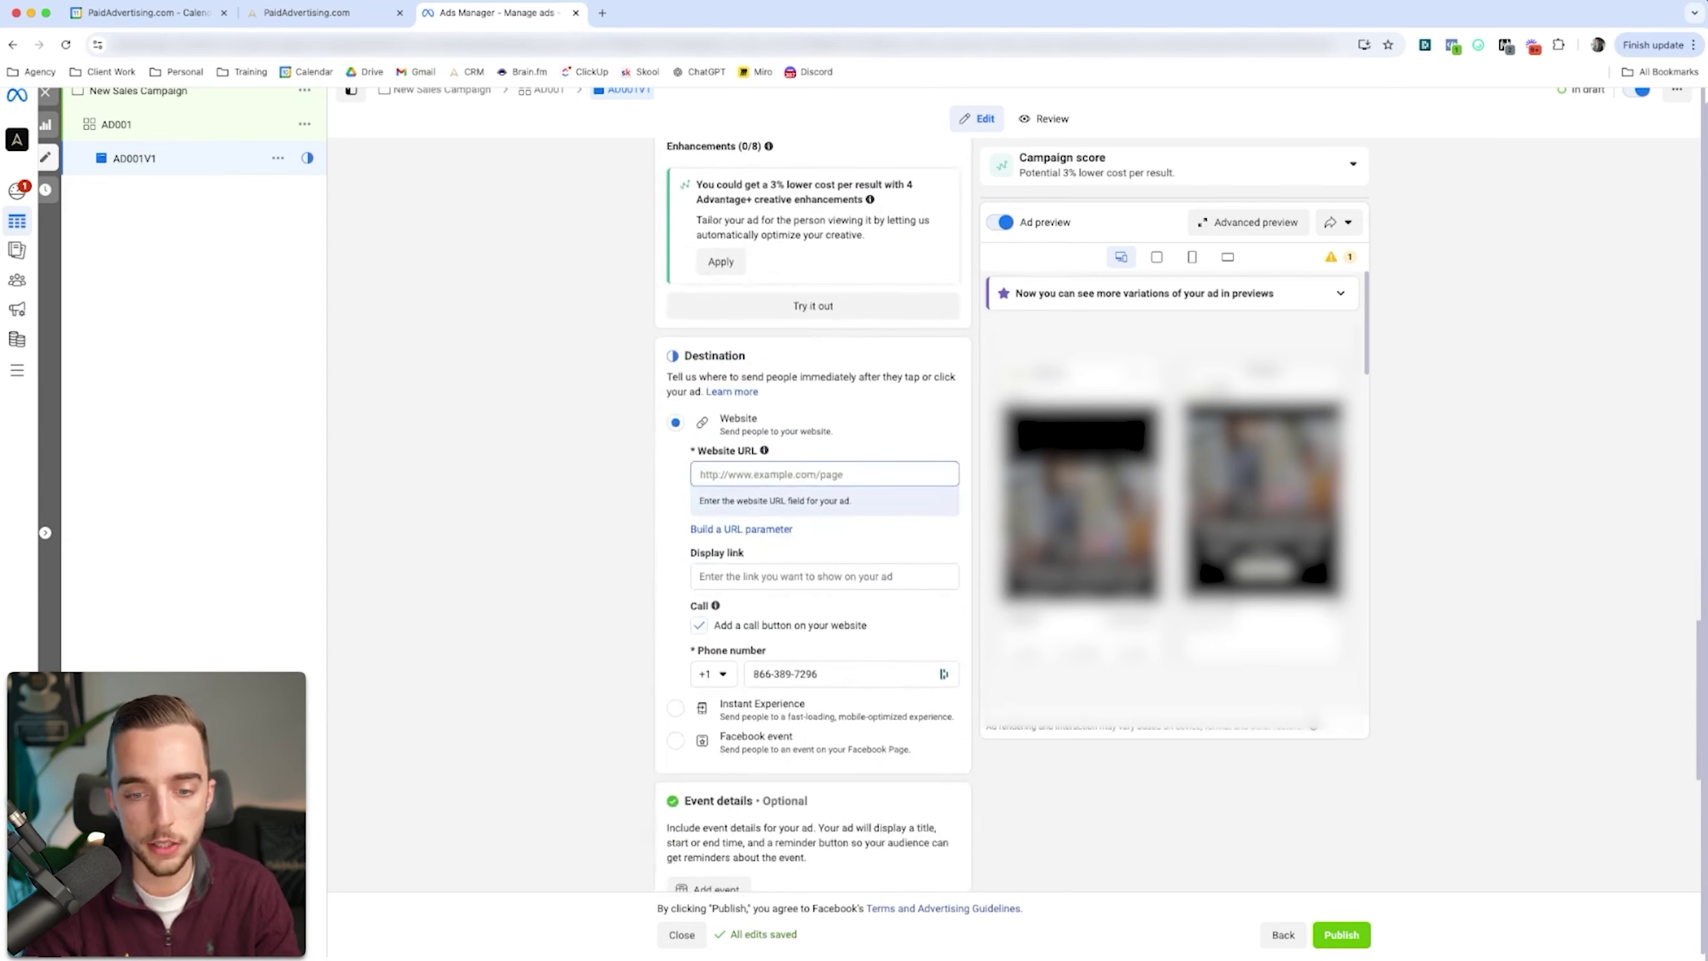
click(699, 625)
- Check the ad's tracking settings and URL parameters, and return to its ad creative section
scroll(699, 625, down, 7)
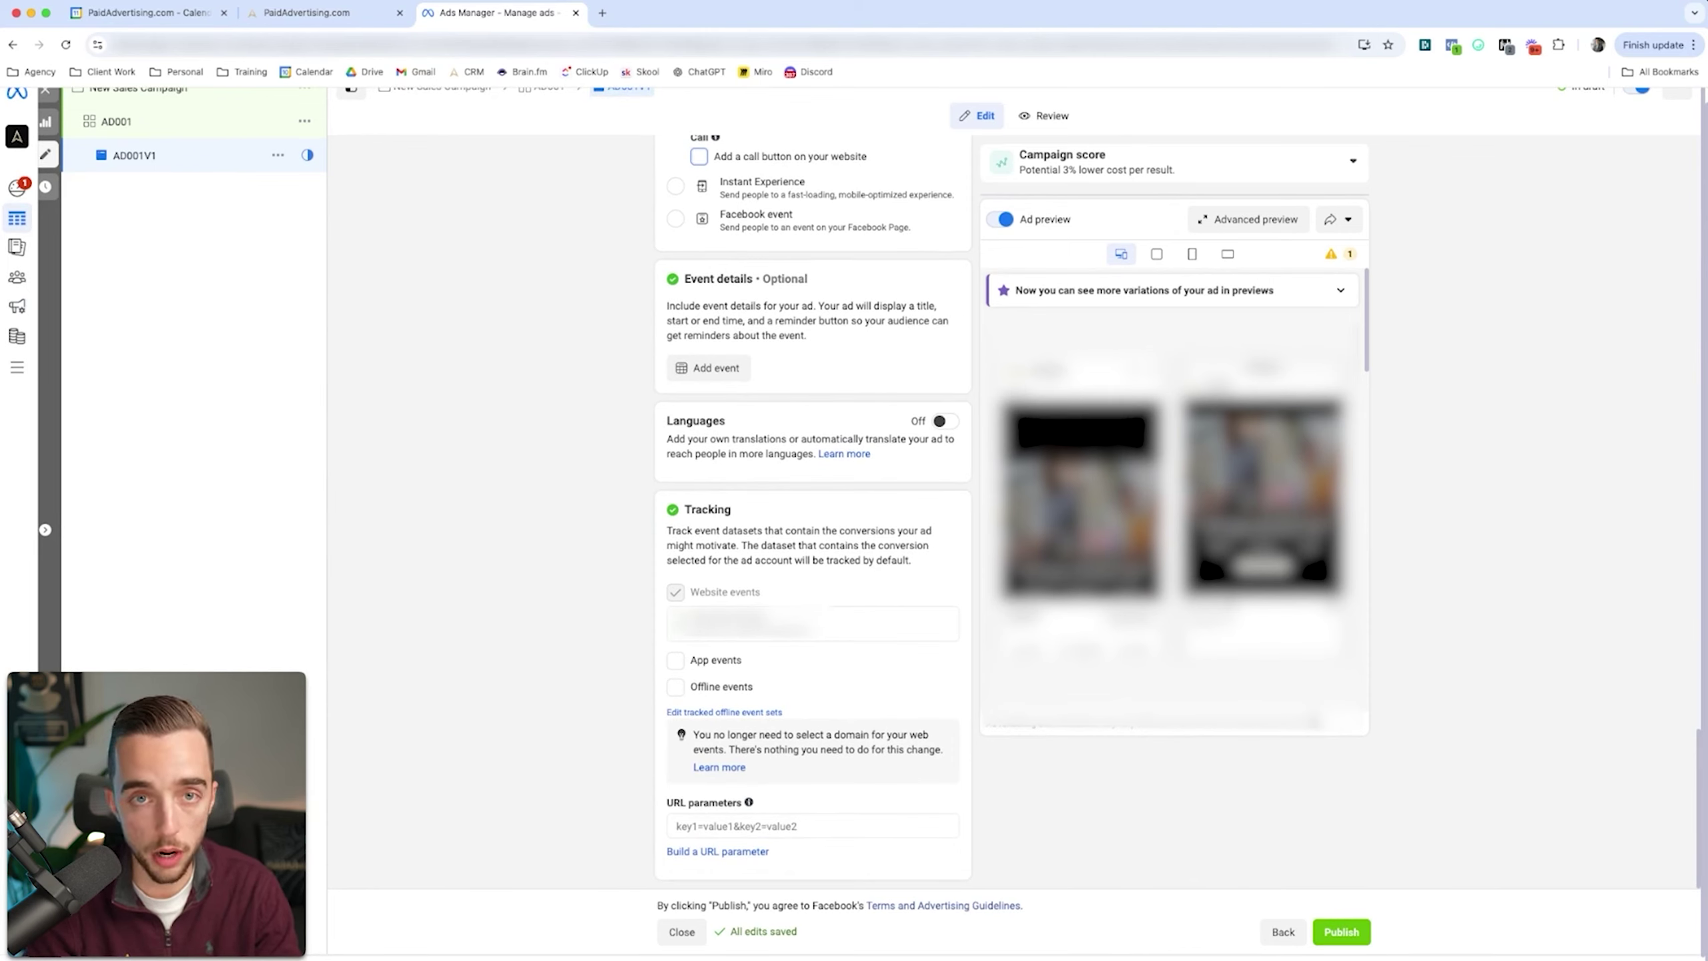
click(813, 826)
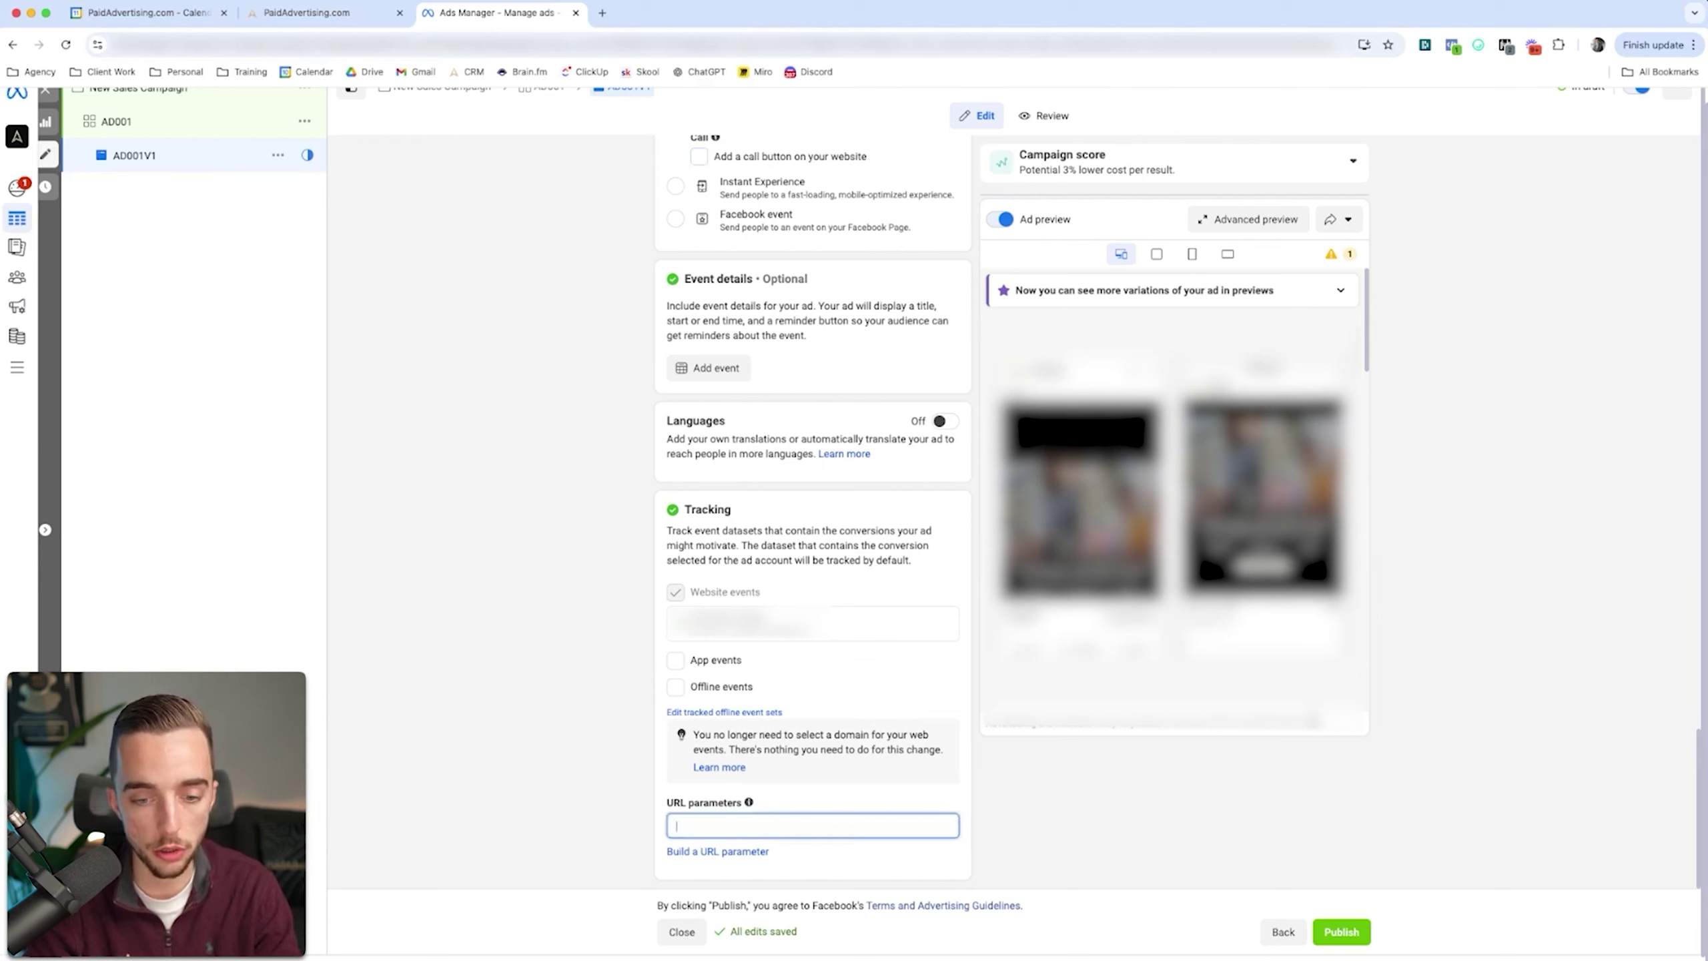
scroll(813, 511, up, 15)
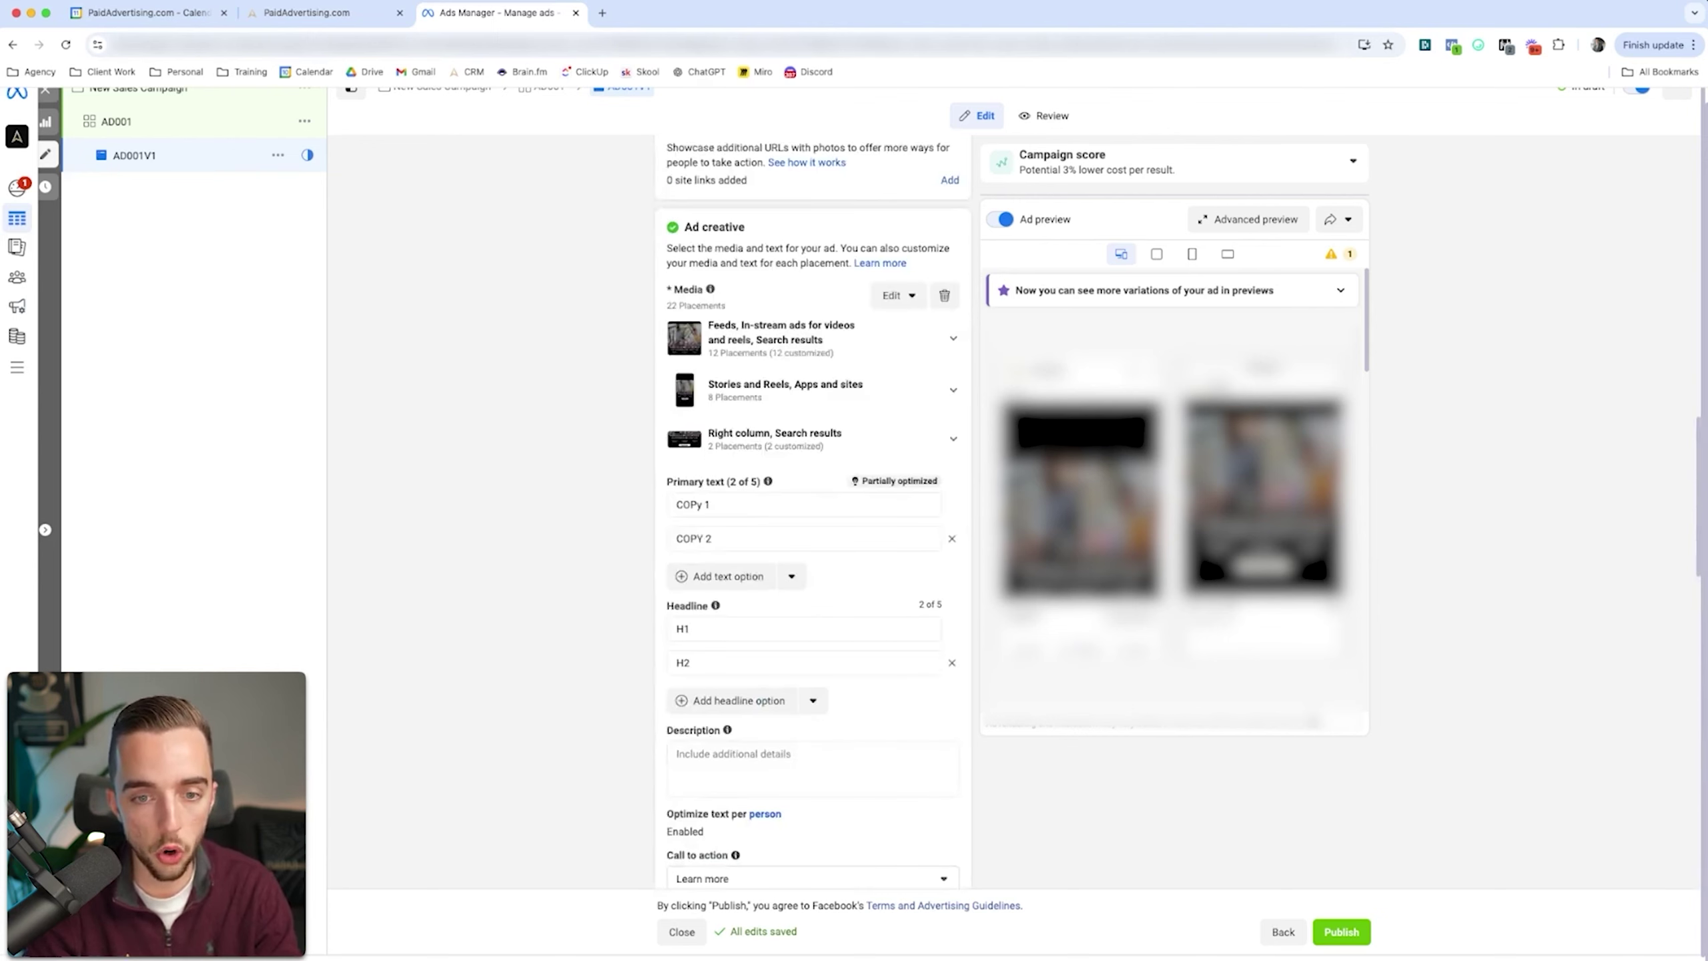
- Quick-duplicate the ad AD001V1 and name the copy AD001V2
scroll(812, 511, down, 13)
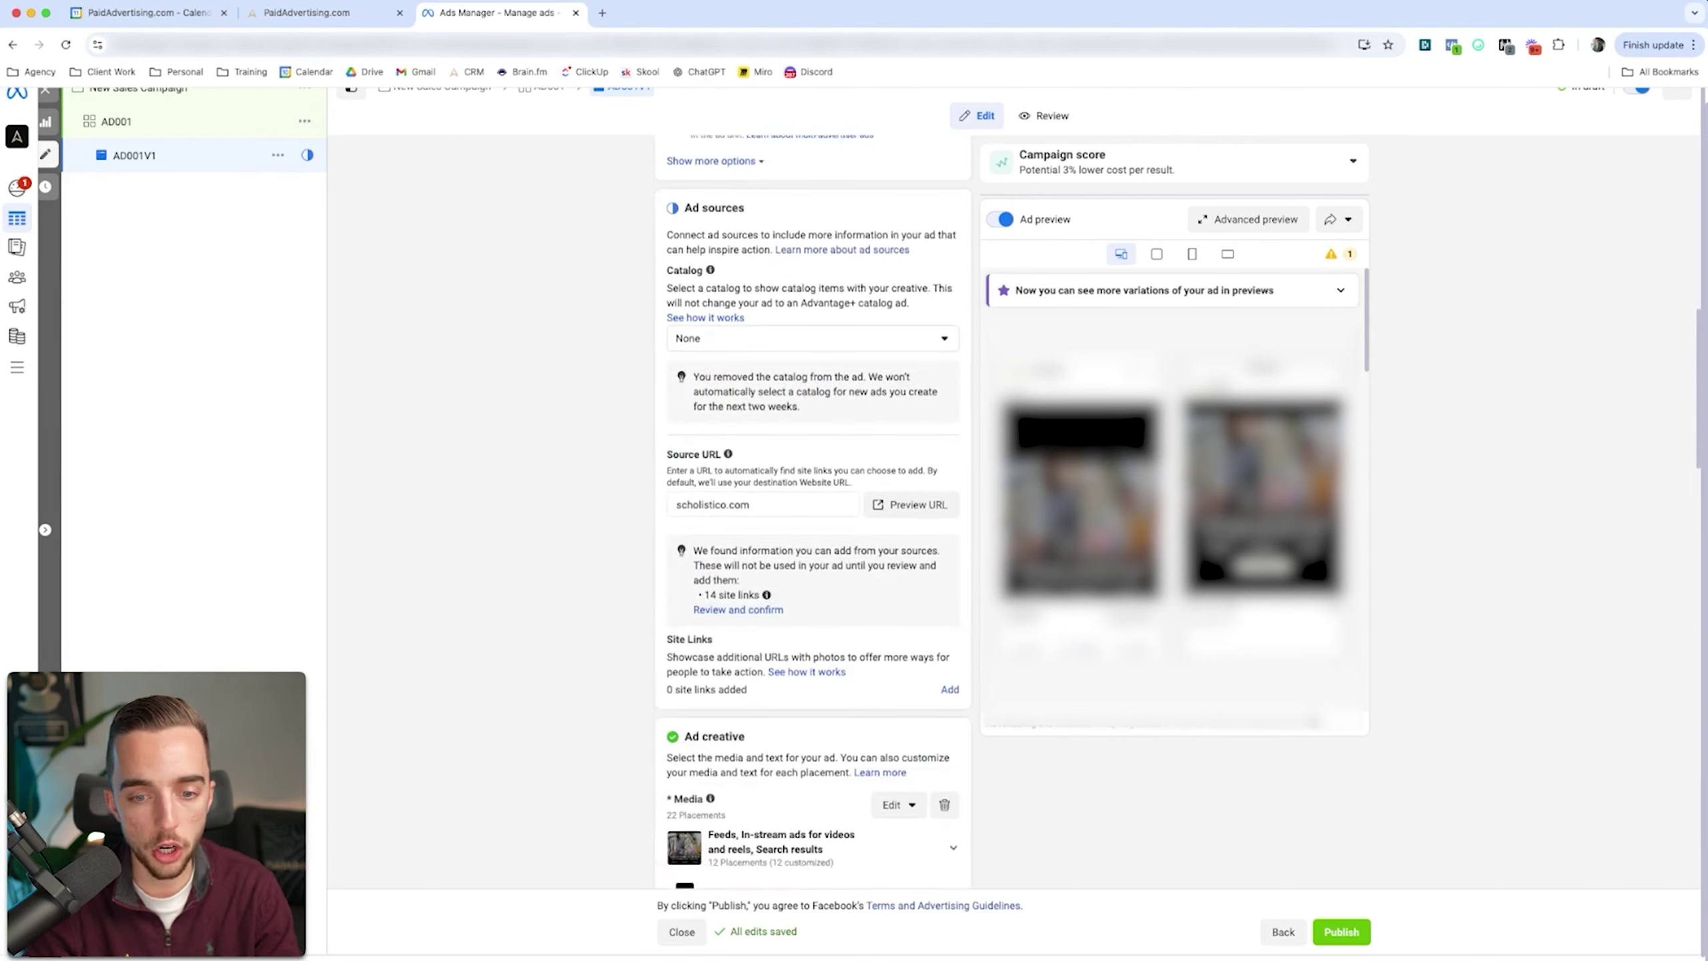
scroll(813, 511, down, 4)
scroll(813, 511, up, 5)
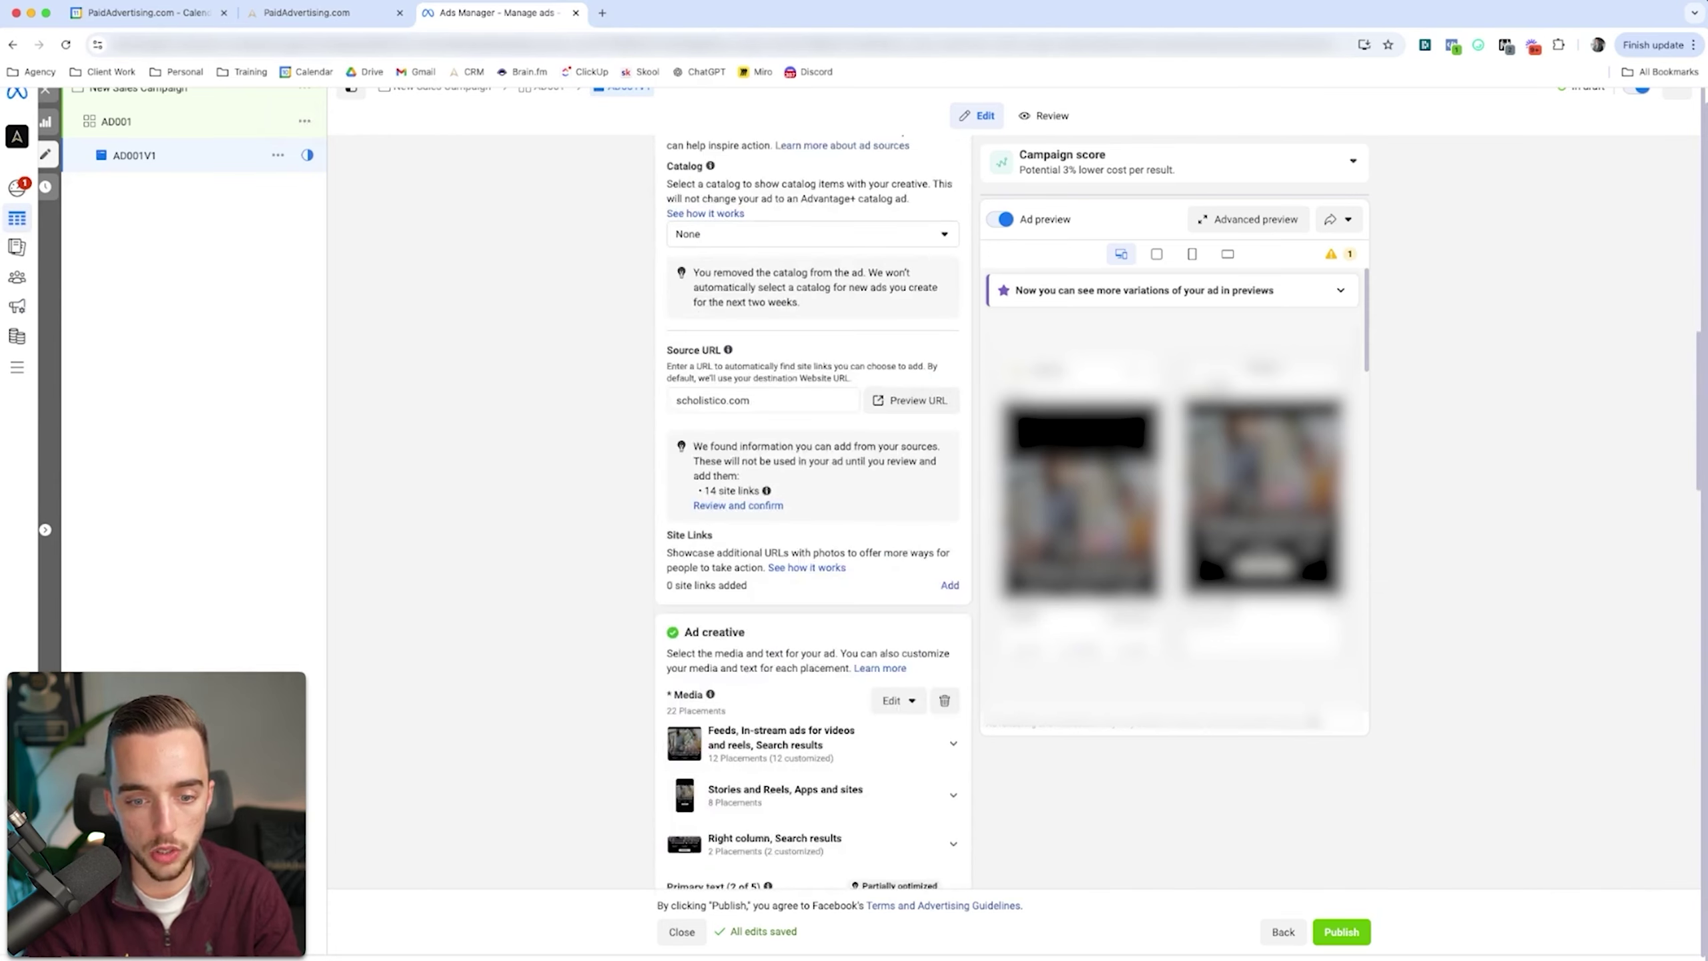
scroll(813, 511, down, 9)
click(278, 155)
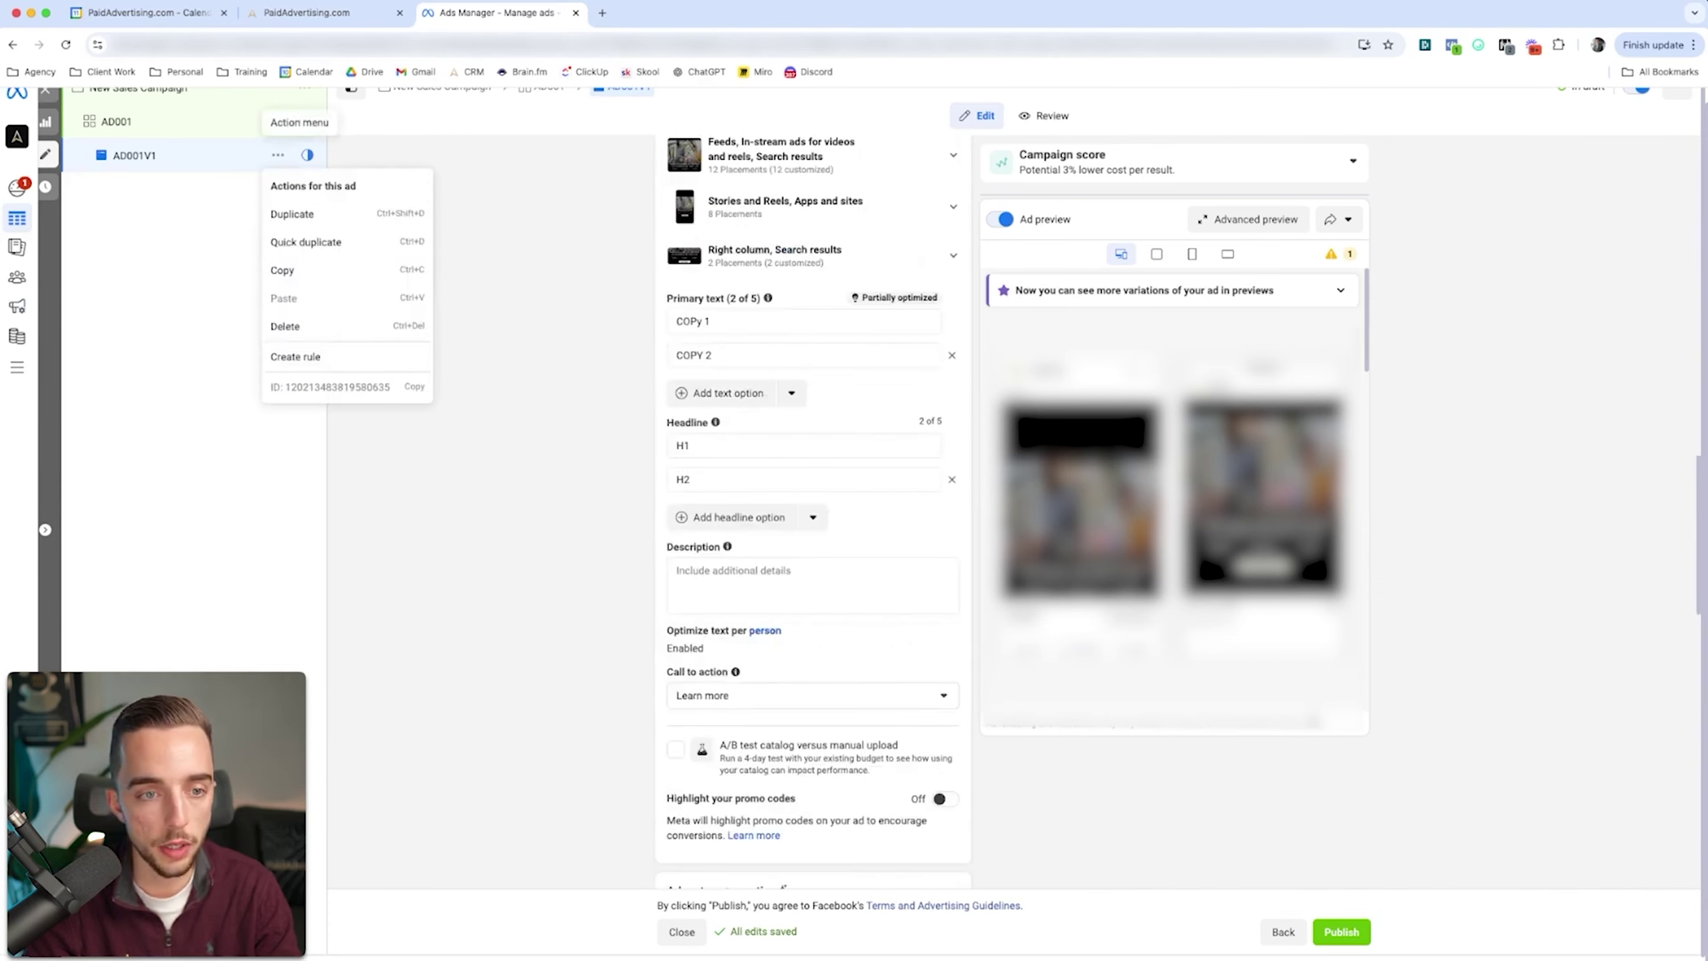
click(295, 241)
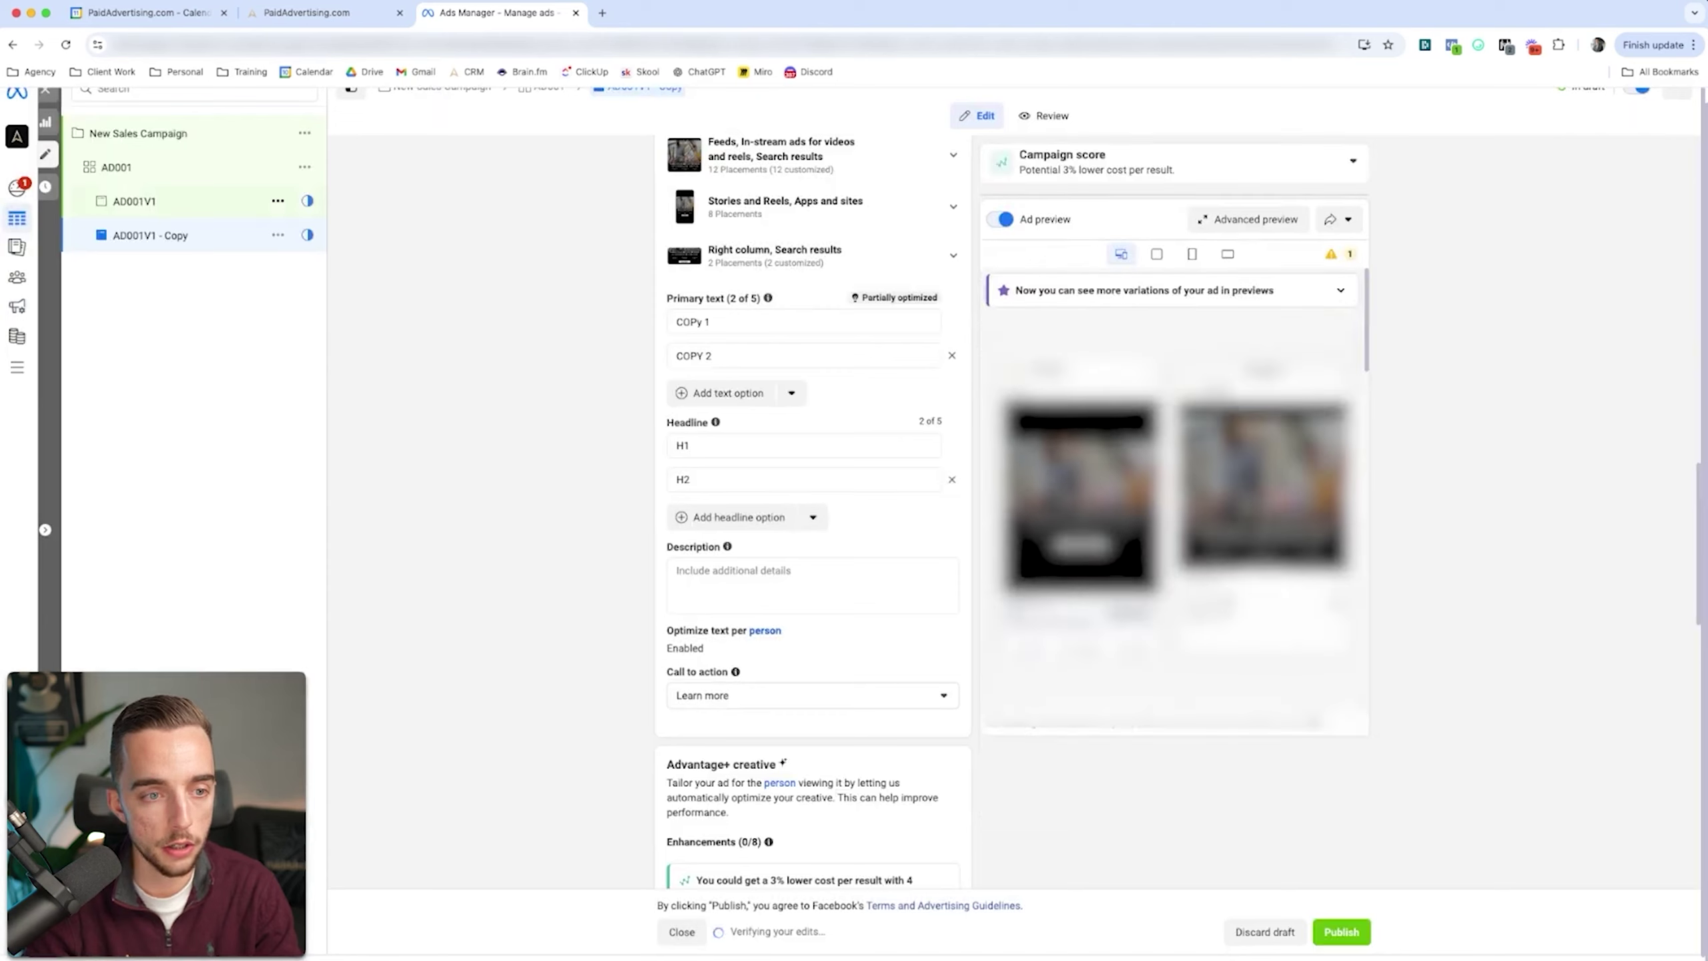
drag(754, 195, 714, 195)
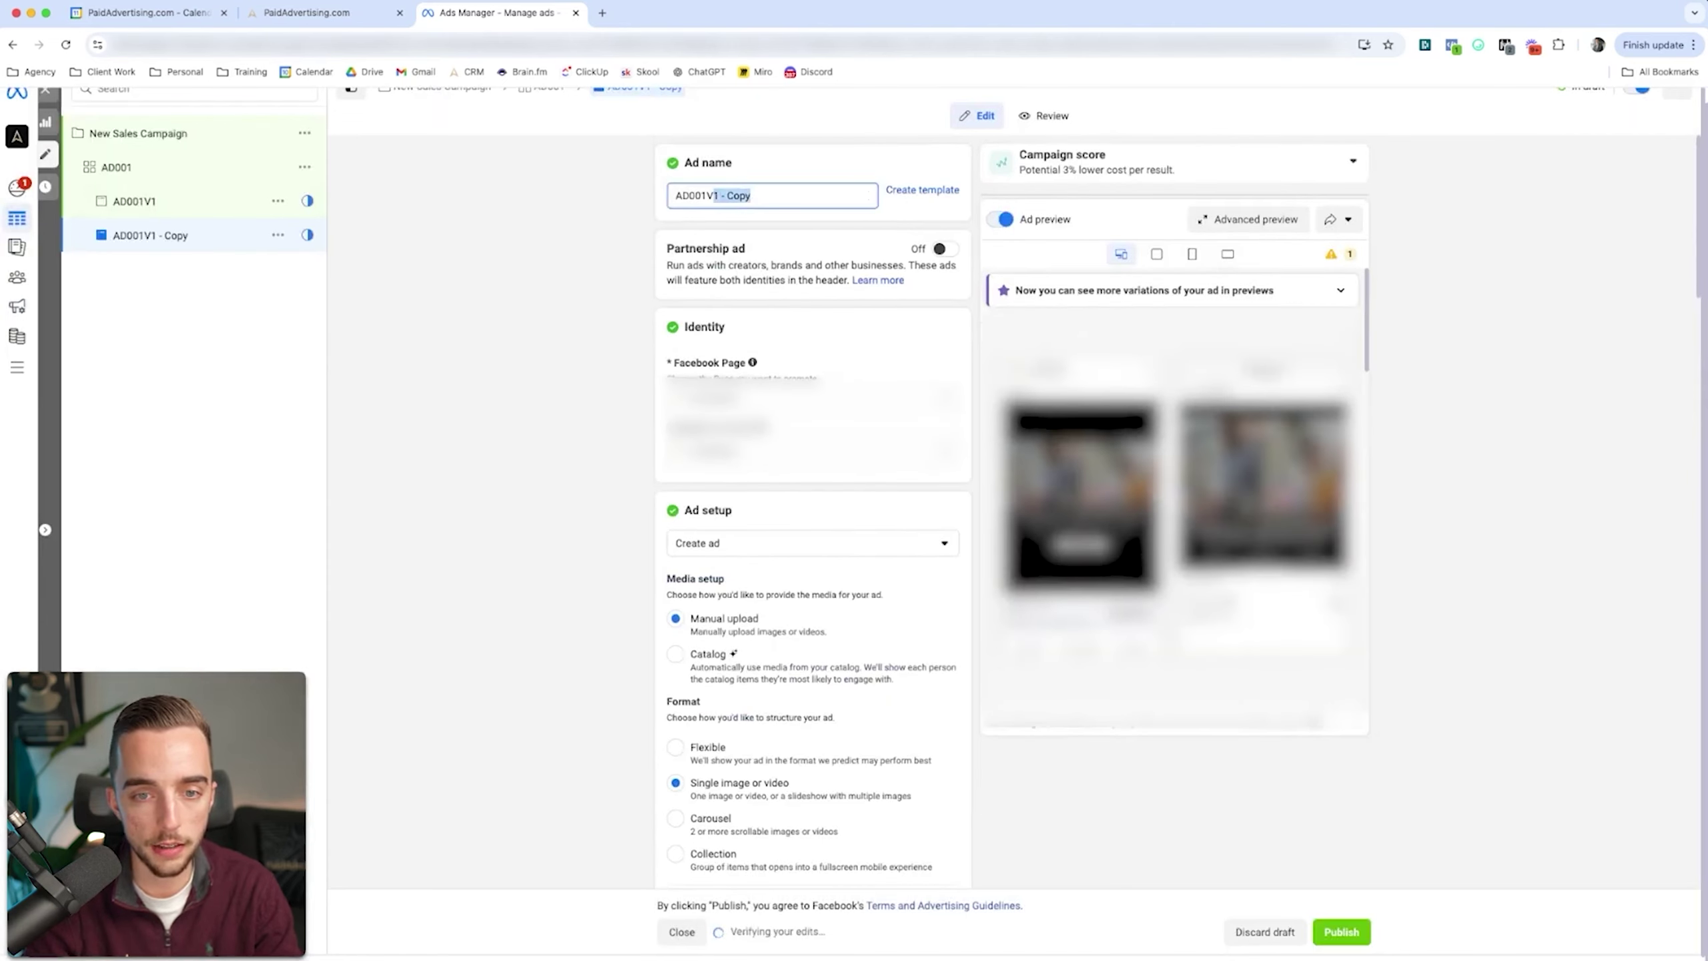
text(2)
- Remove the existing media from ad AD001V2 and choose a replacement image from the account's media library
scroll(812, 512, down, 15)
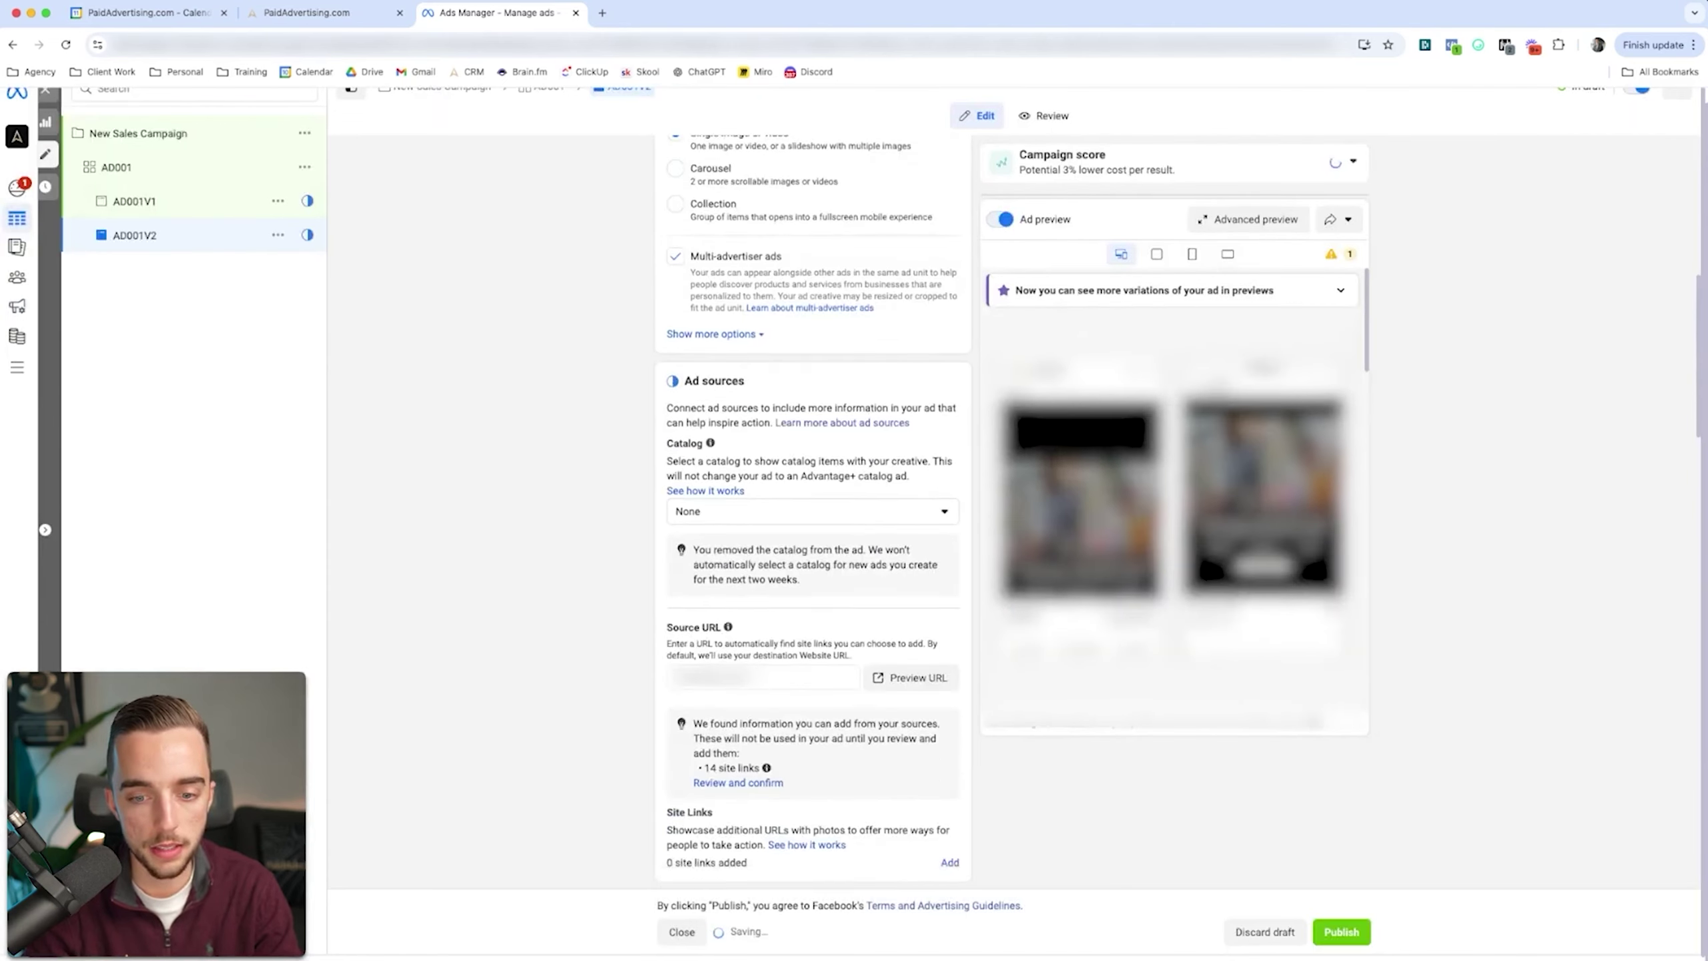
click(898, 506)
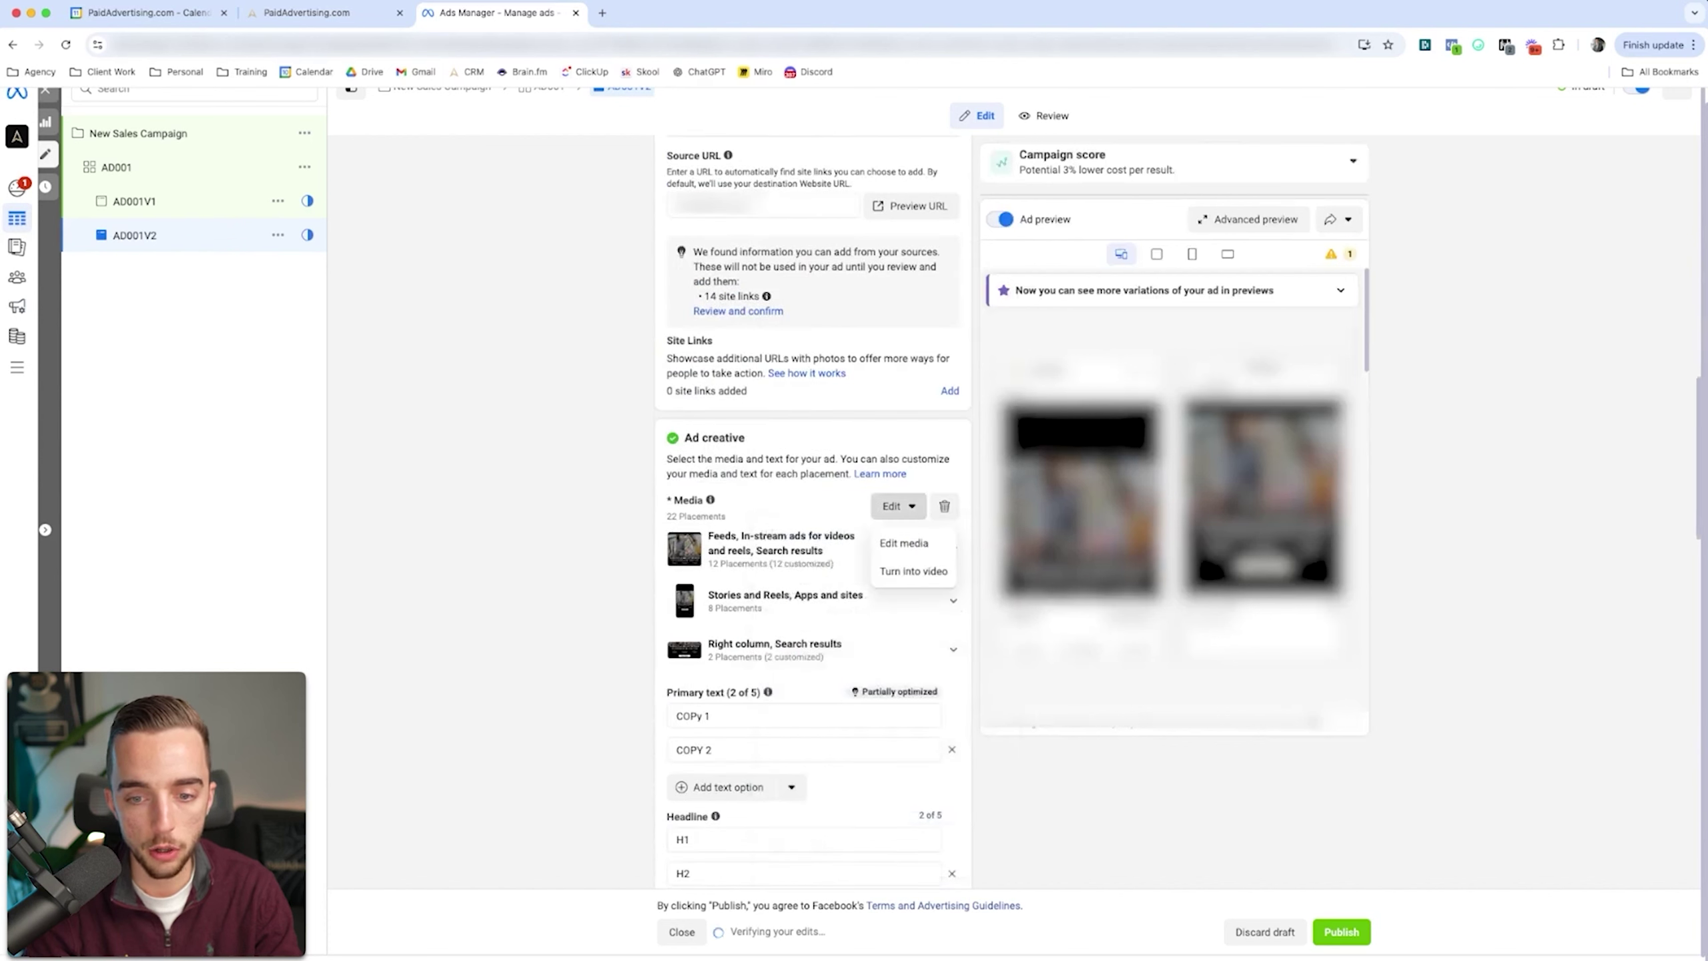
click(944, 506)
click(717, 524)
click(720, 557)
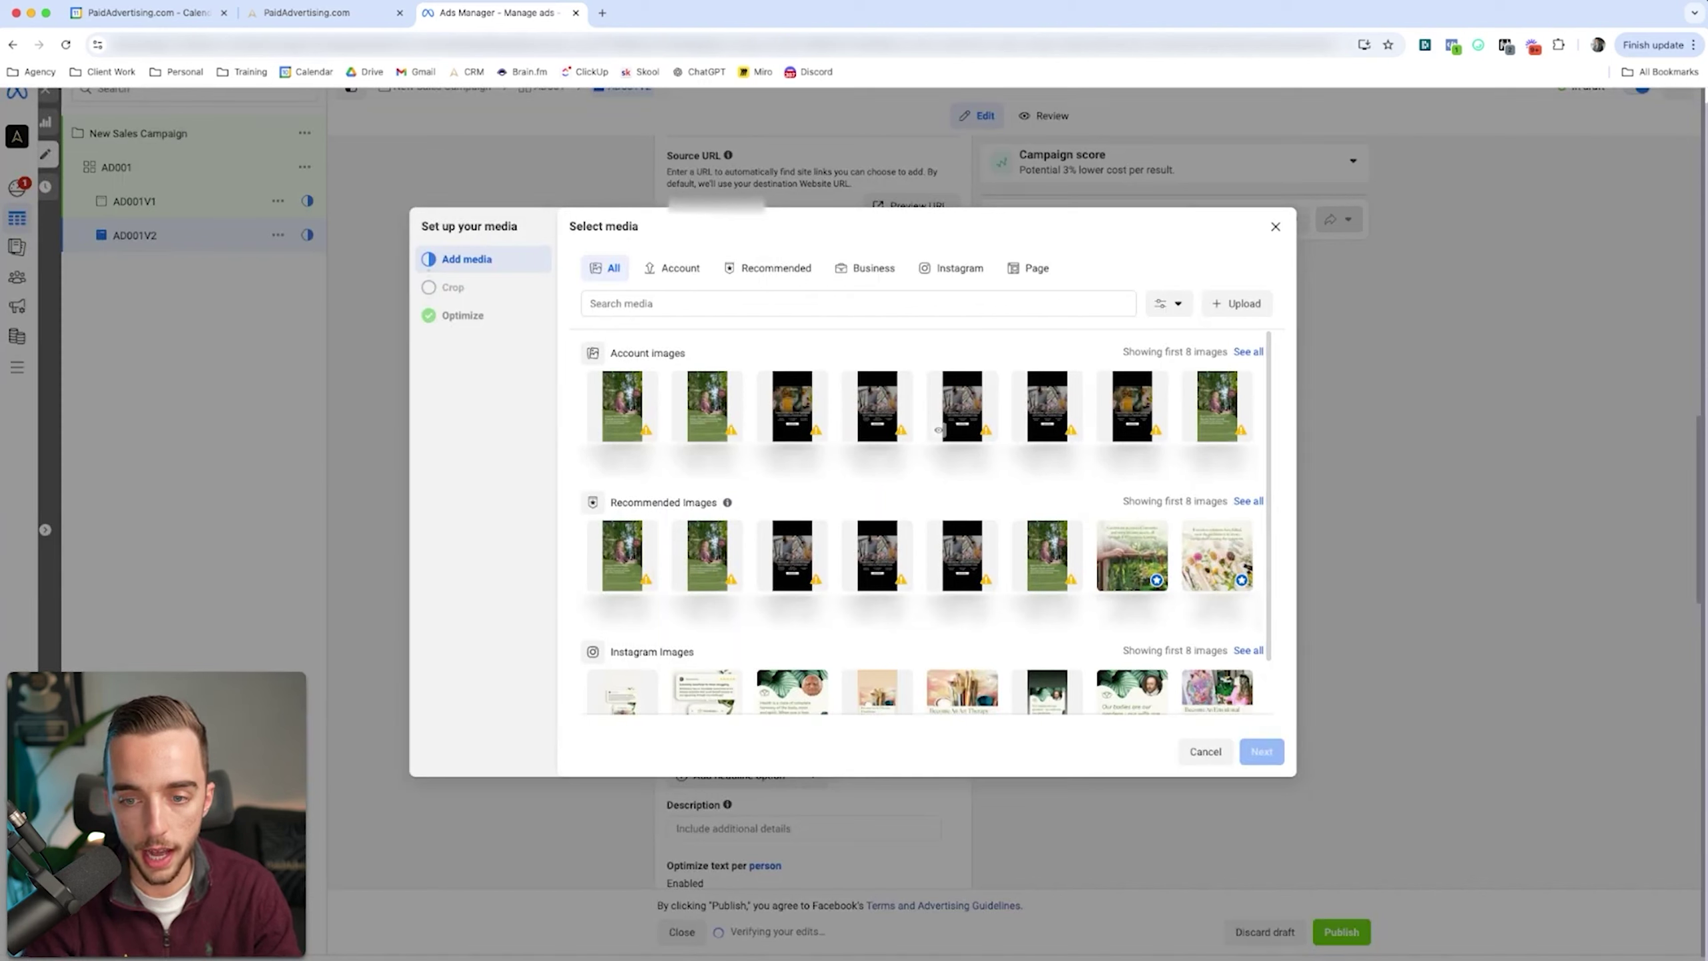
click(1261, 751)
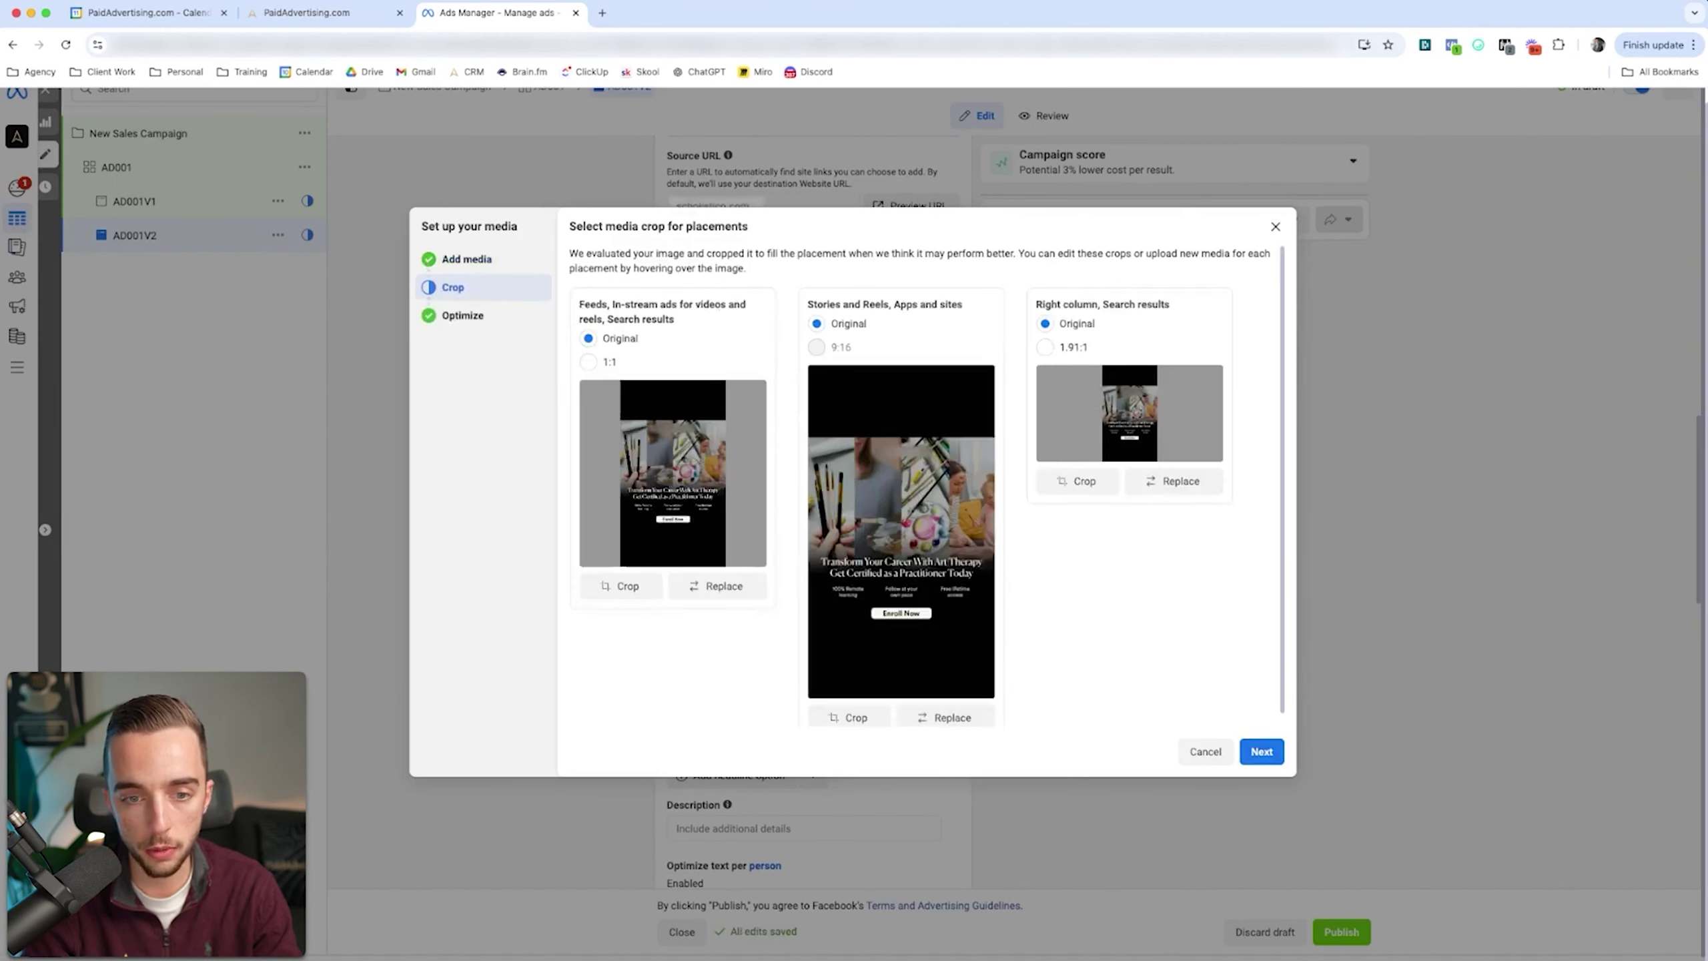
click(588, 362)
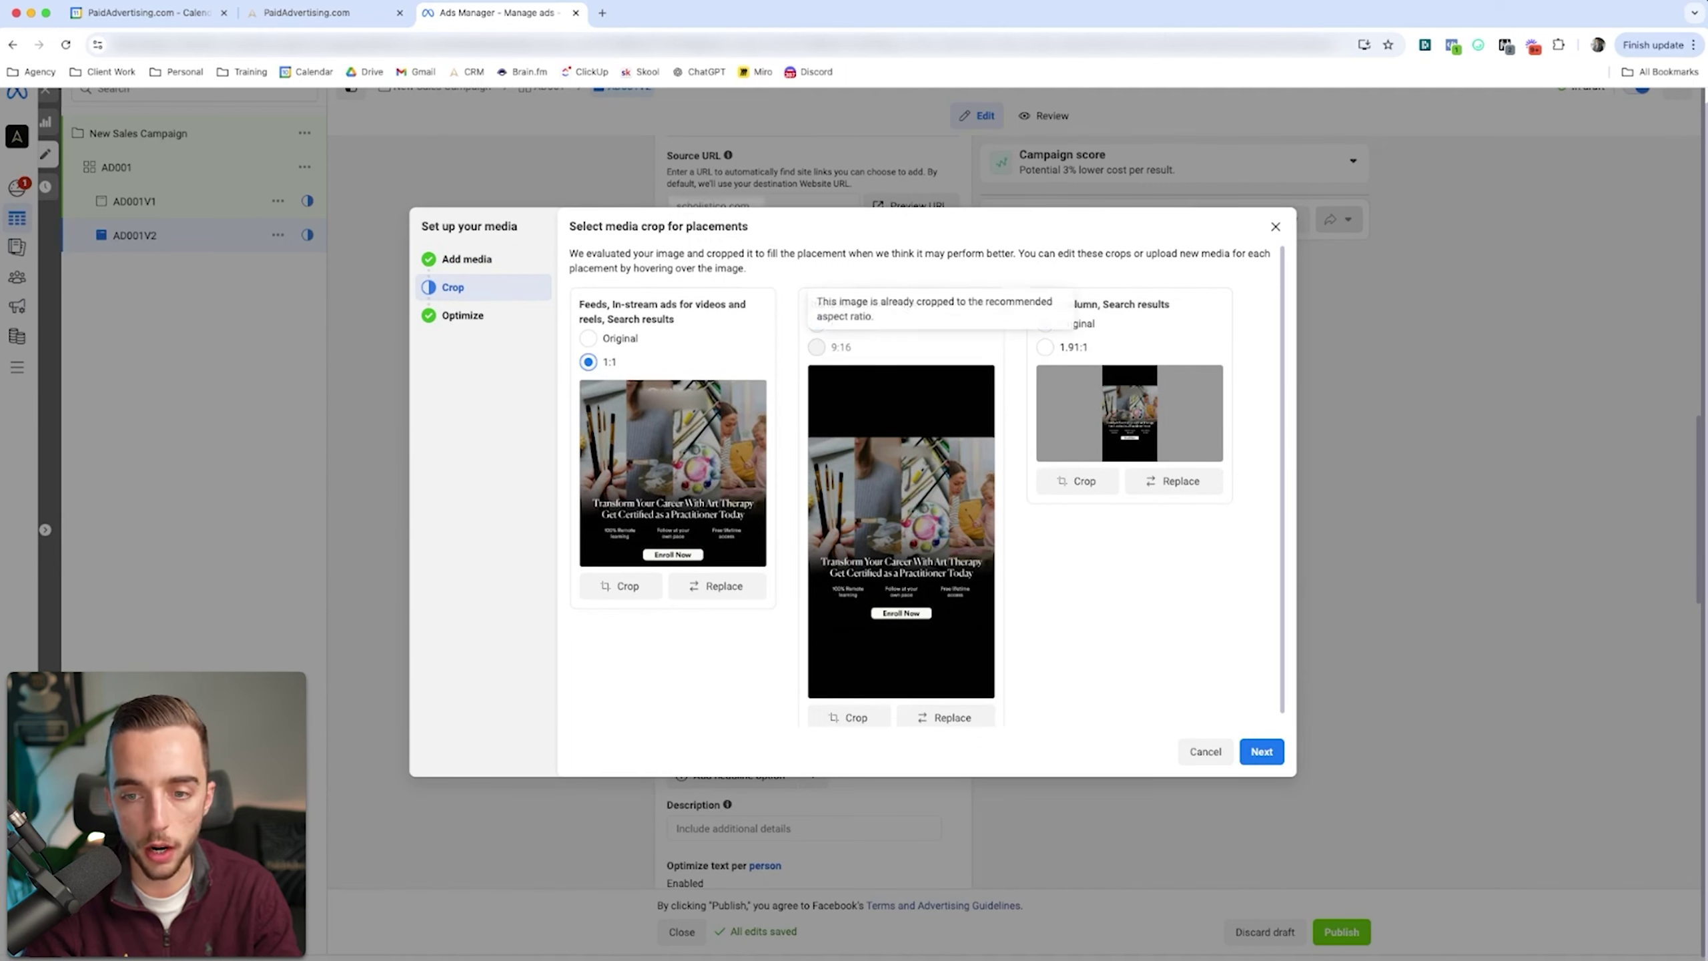
click(1173, 480)
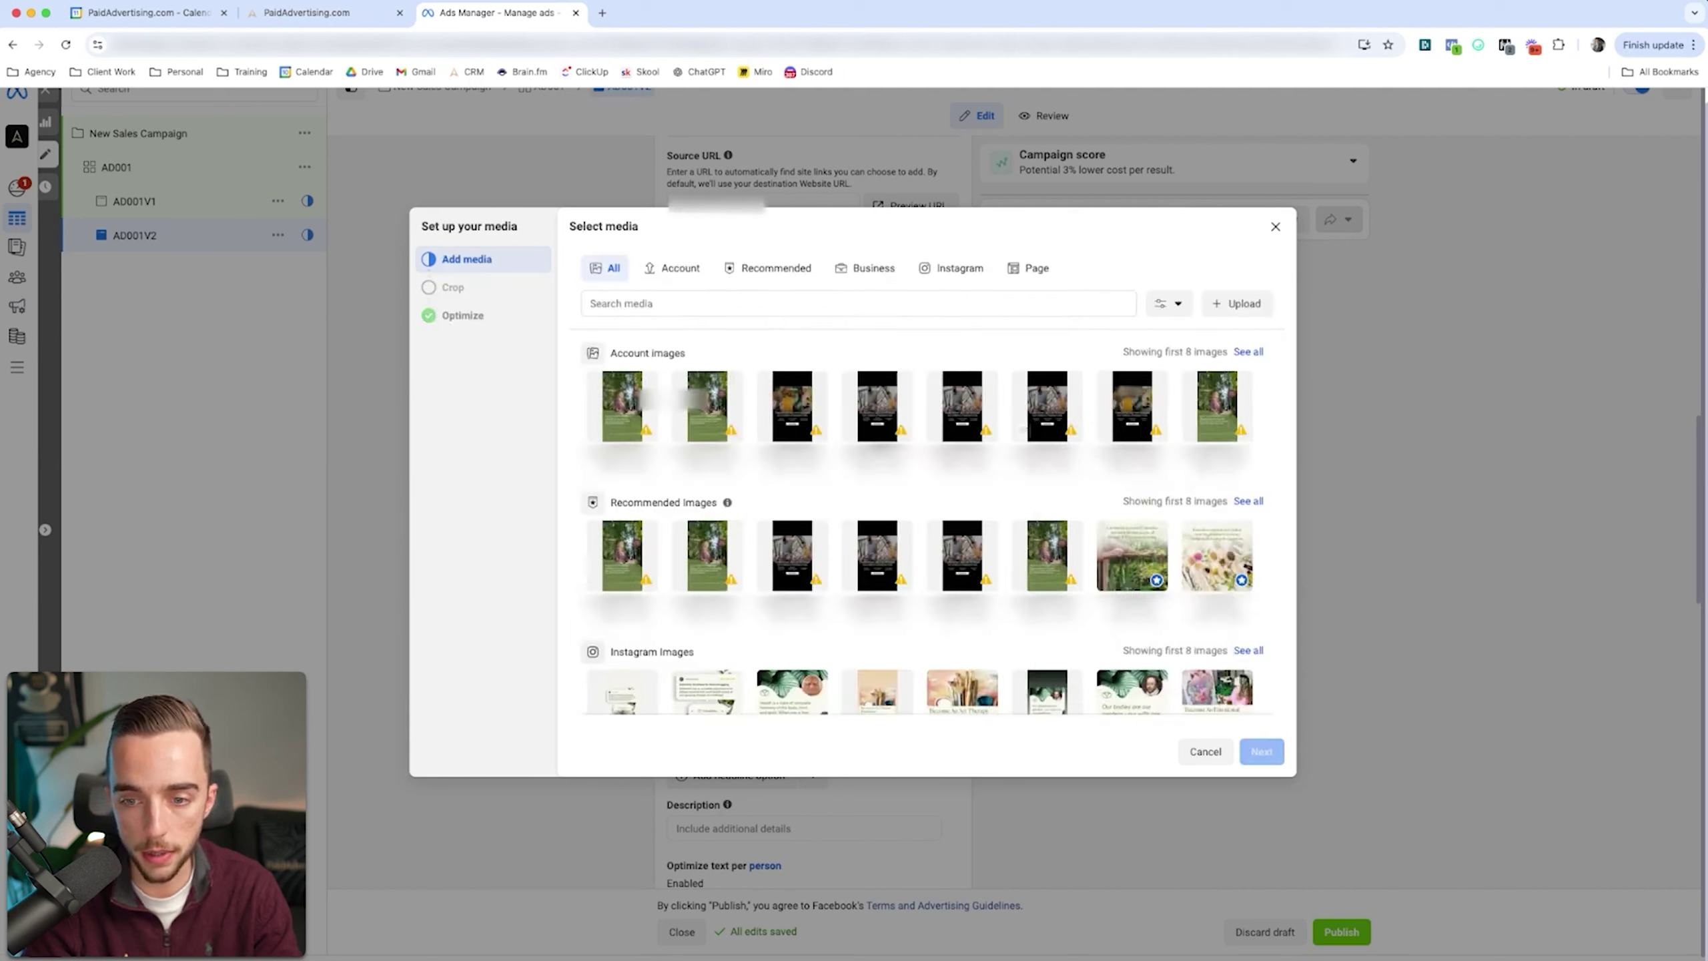
click(1261, 751)
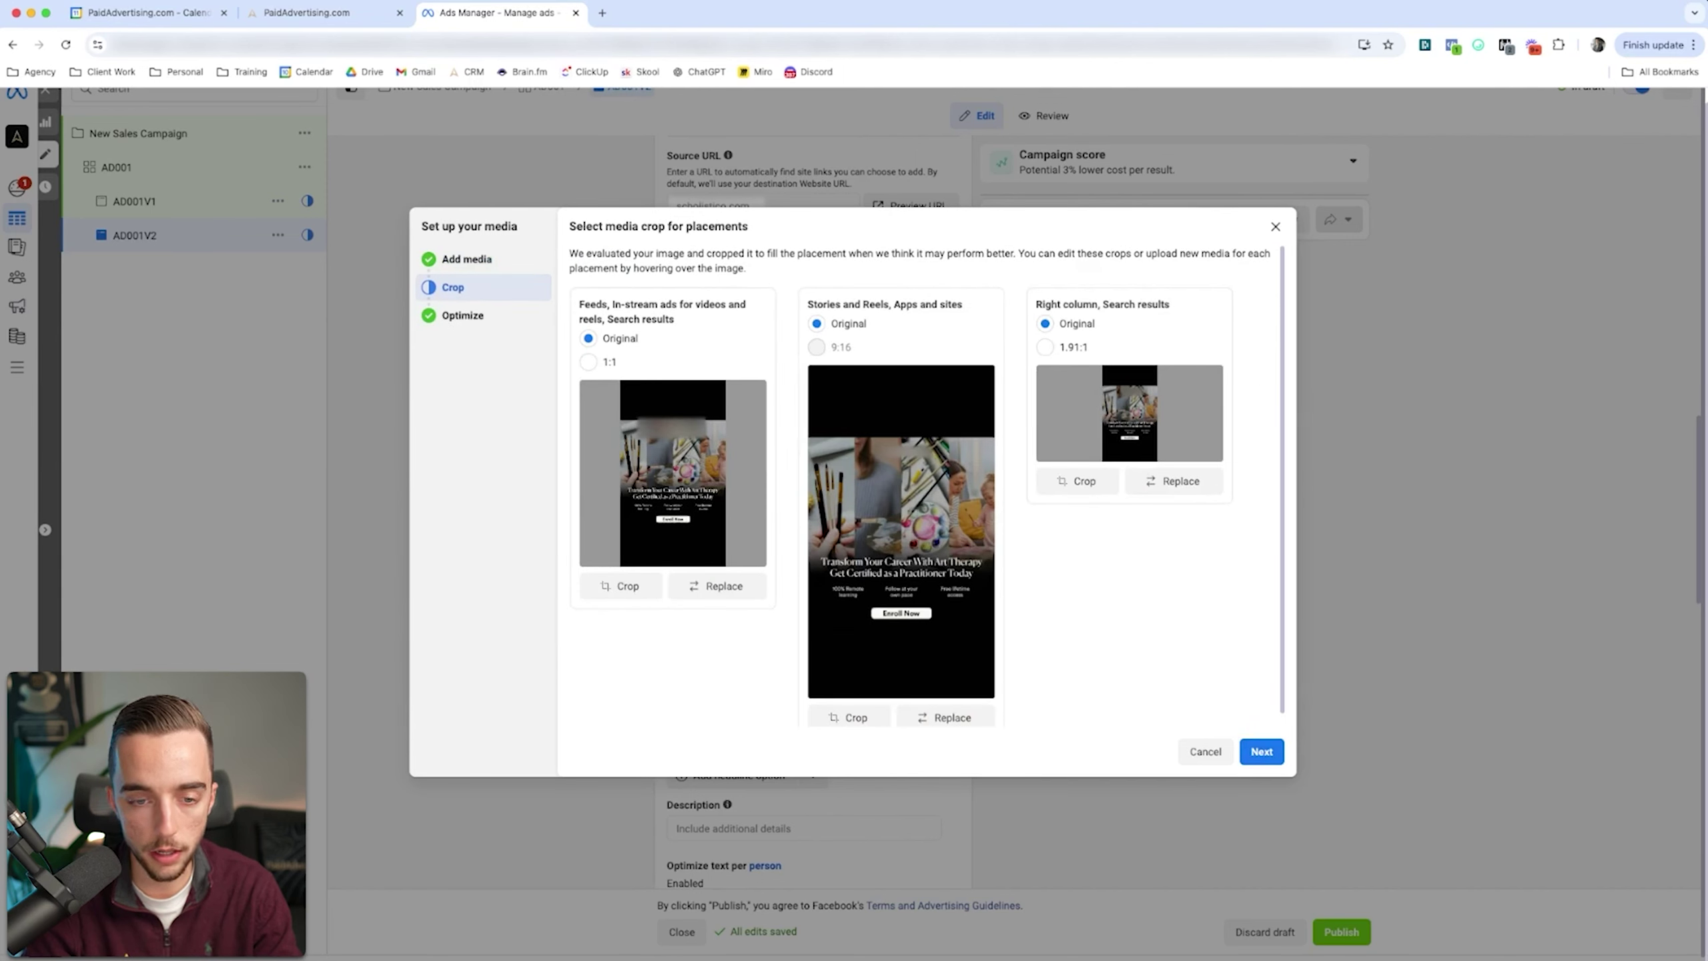
- Use the 1:1 crop for feed placements and crop the right-column image around the headline text and Enroll Now button
click(588, 361)
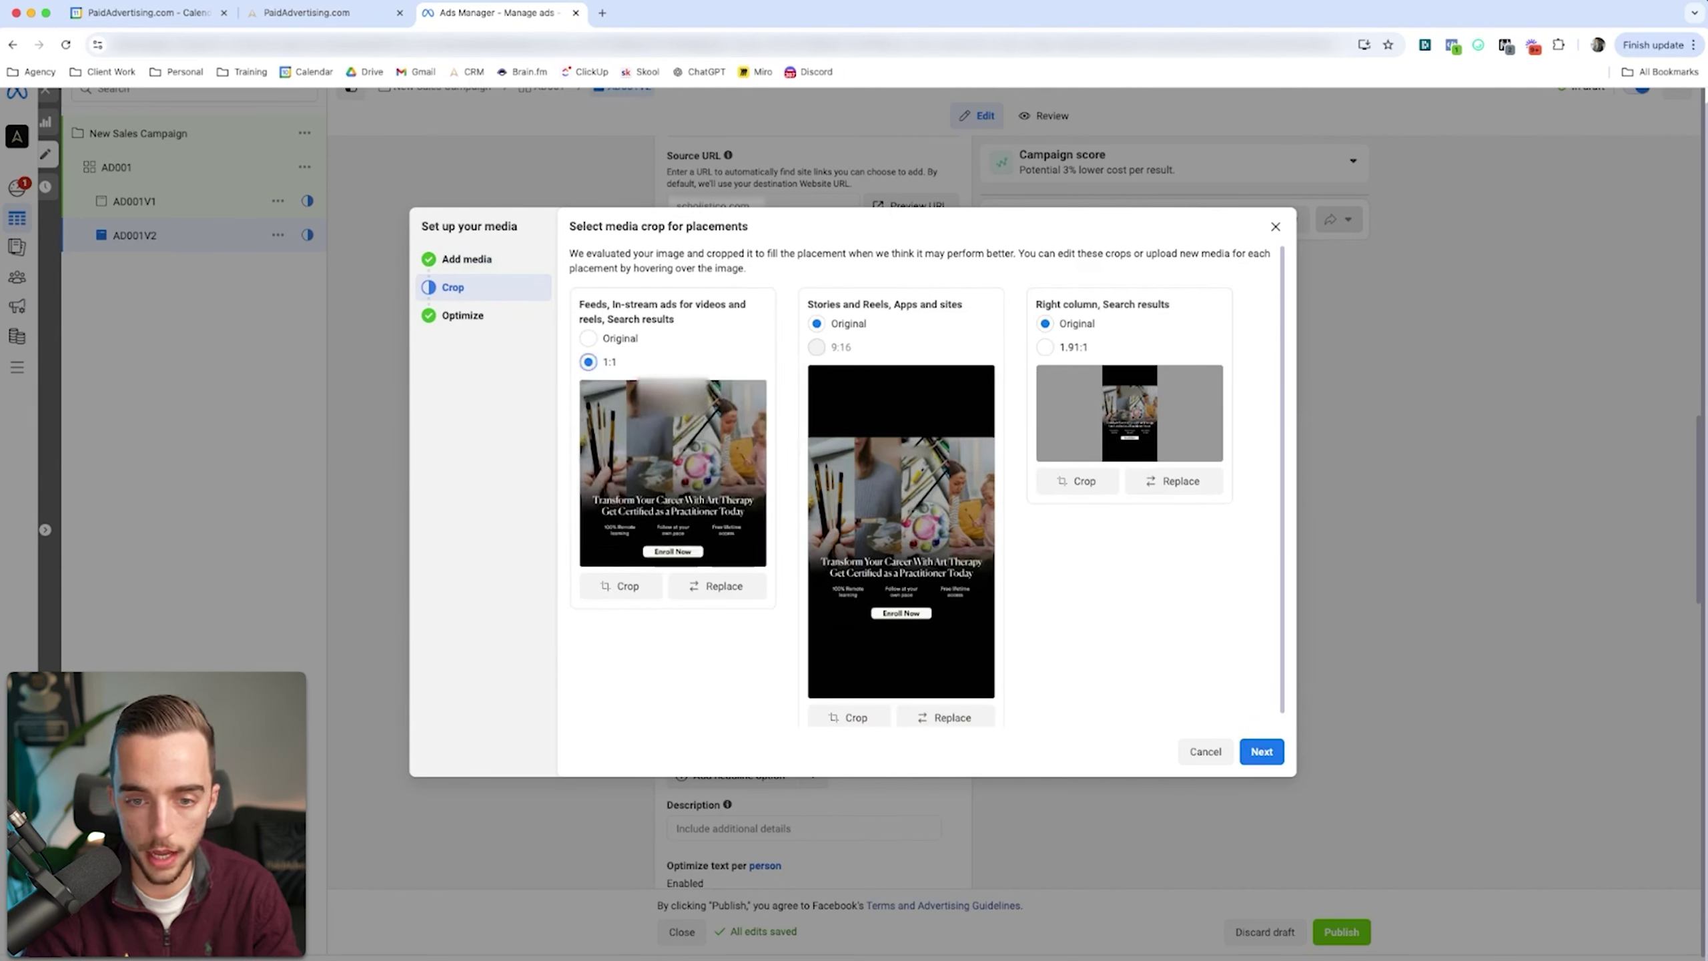
click(1078, 480)
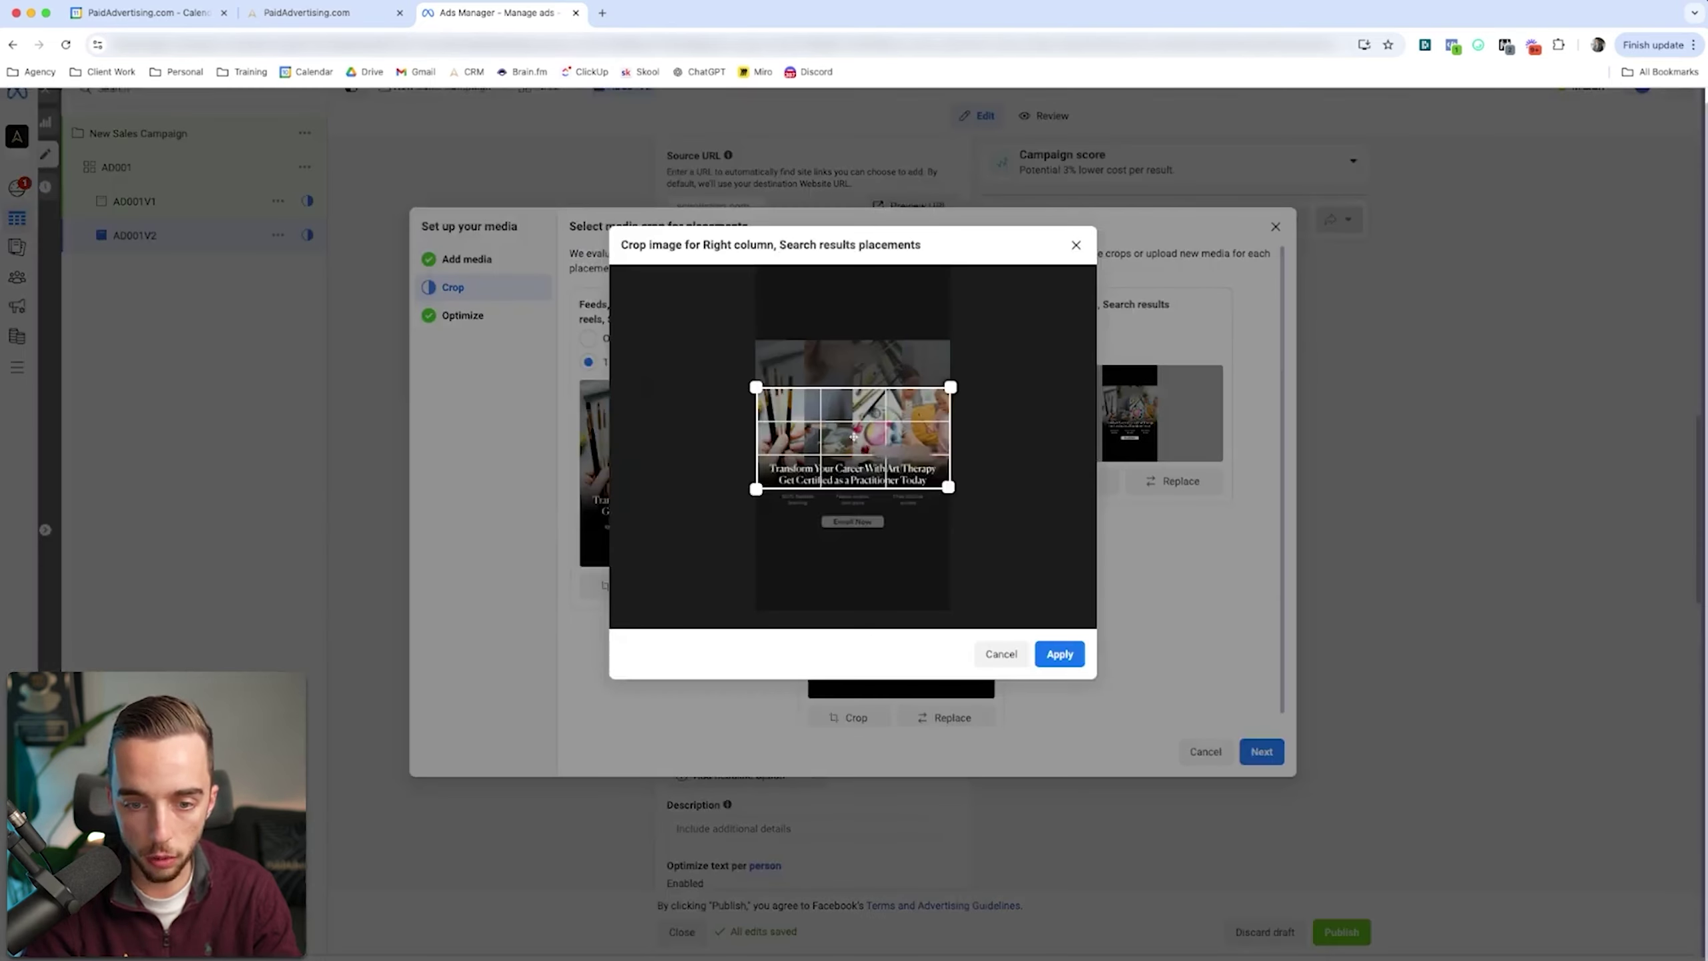
drag(853, 437, 853, 487)
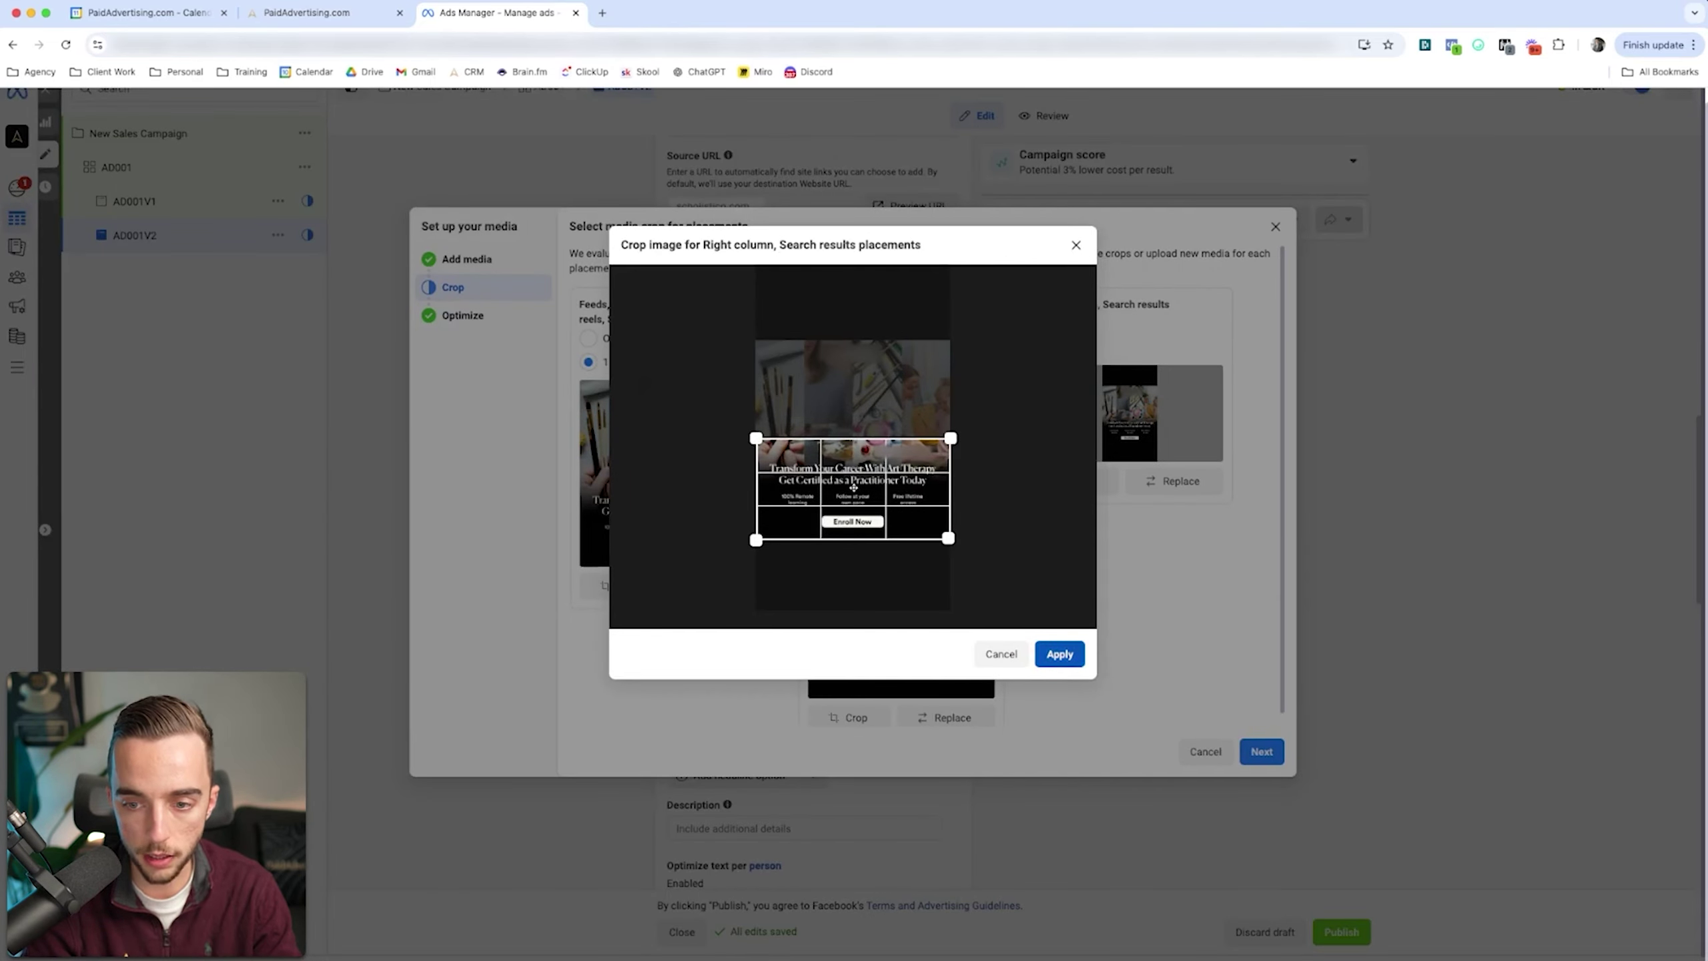
click(1059, 653)
- Look through the Advantage+ creative enhancements, finish the media setup, and check the ad's texts and headlines
click(1262, 751)
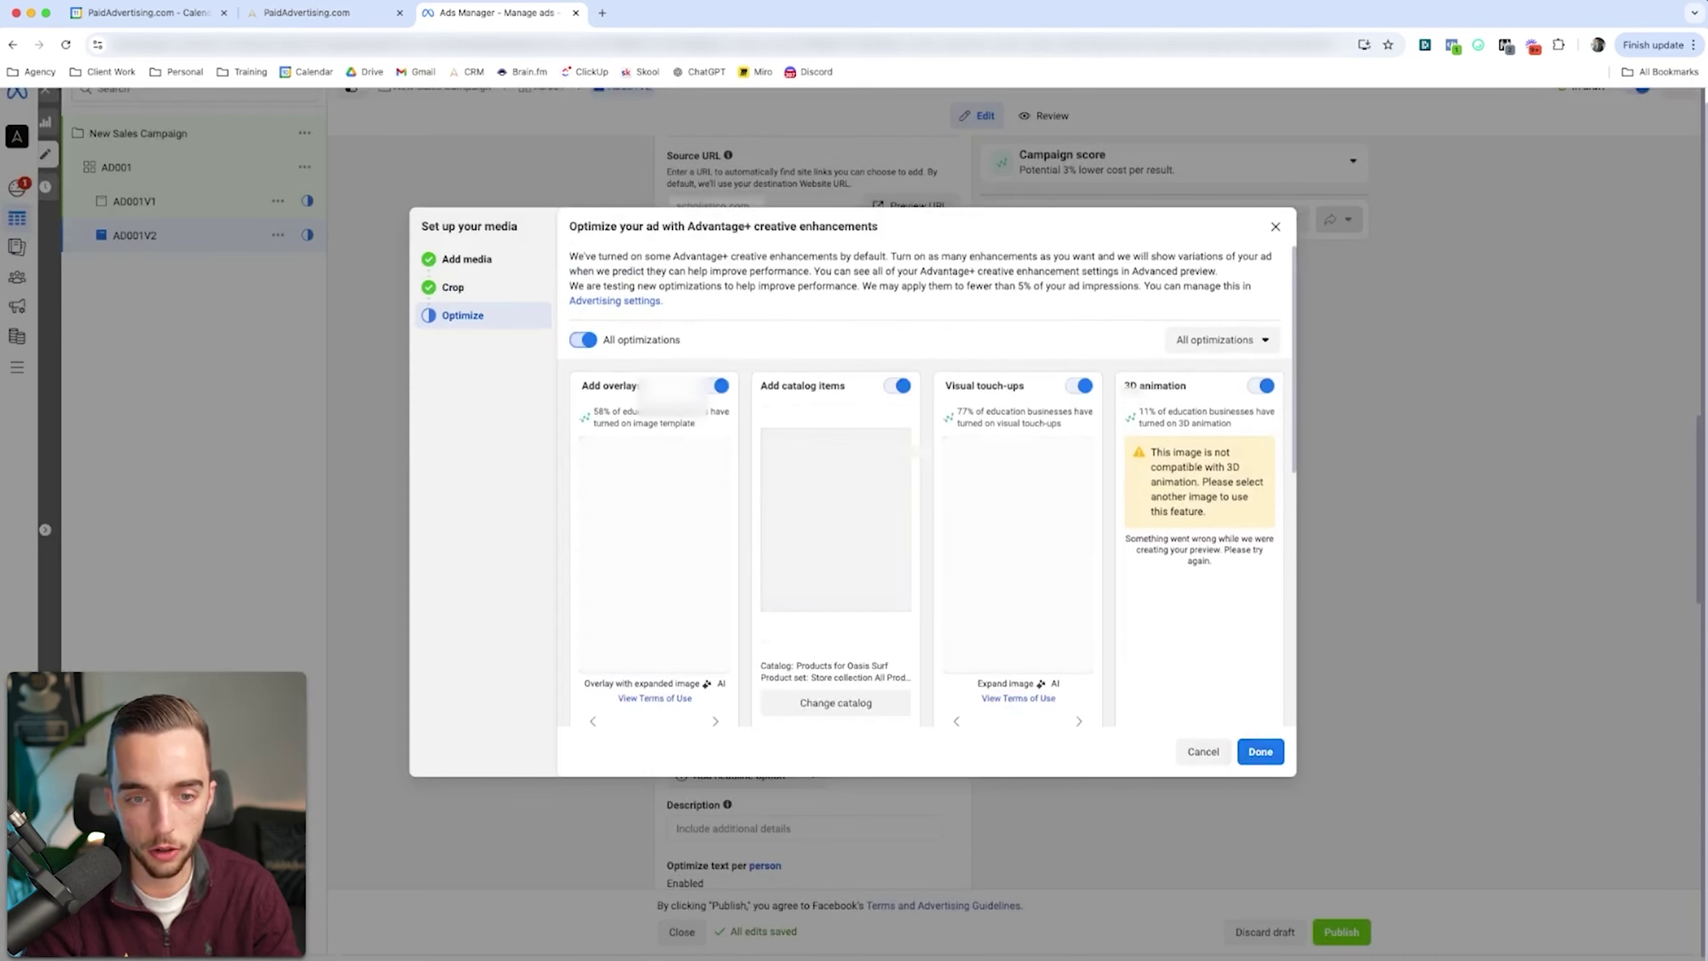
scroll(922, 471, down, 7)
click(1261, 752)
scroll(814, 511, down, 7)
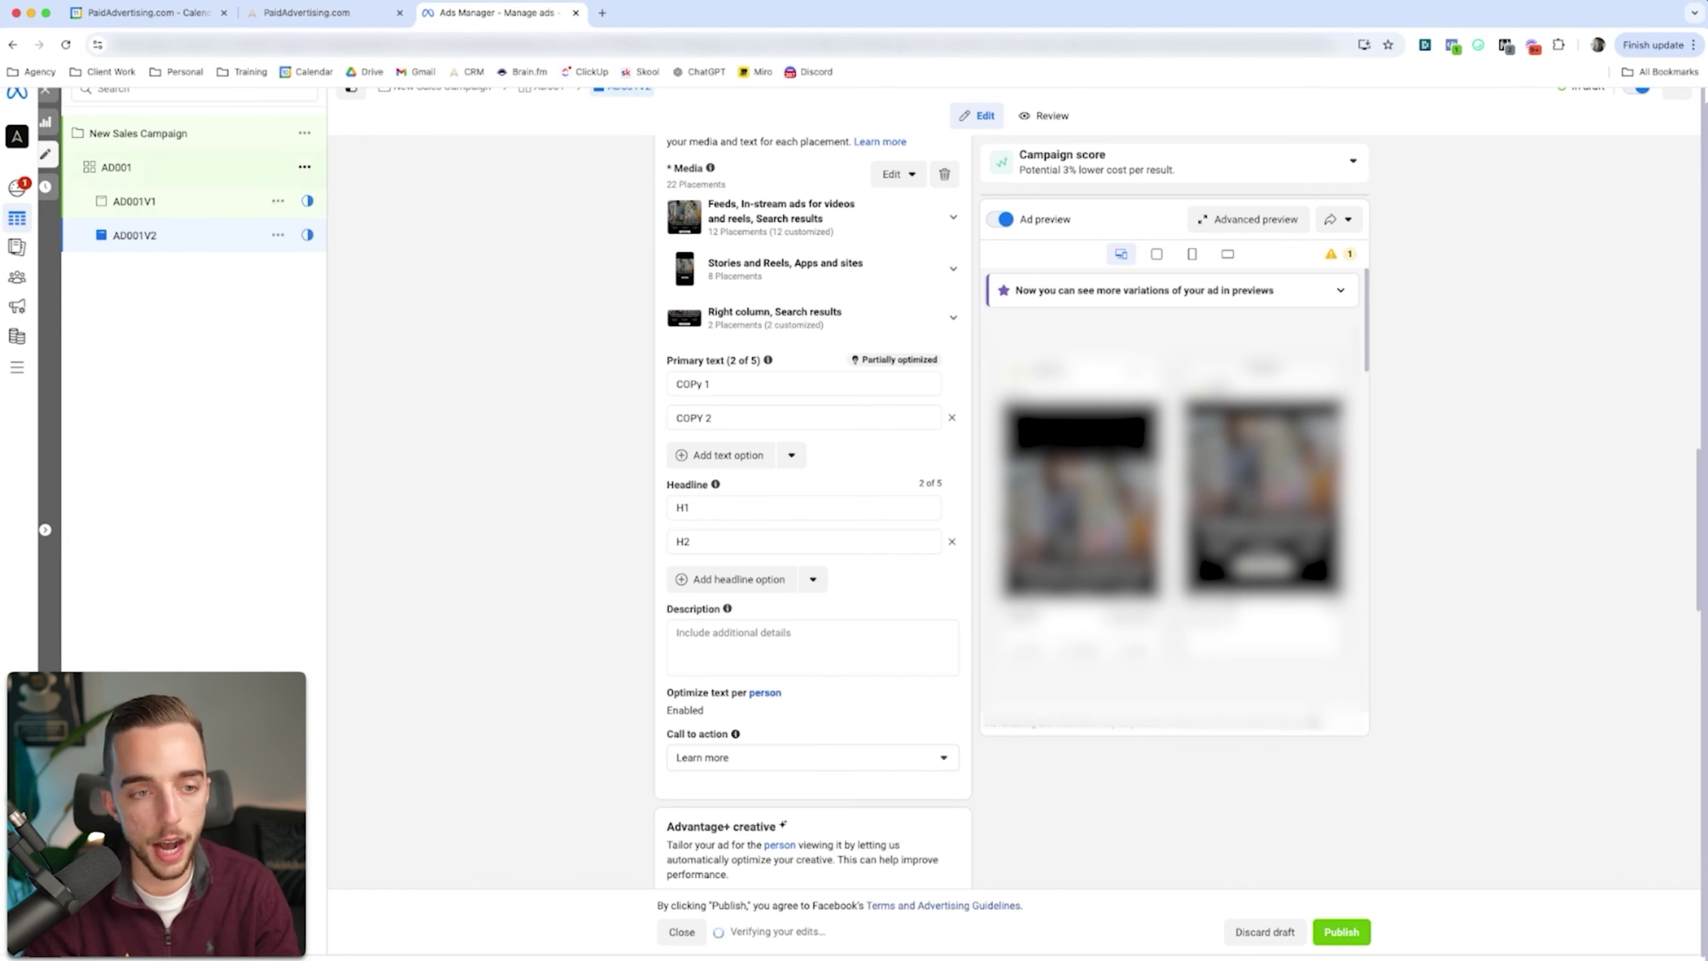
- Duplicate the ad set AD001 with its ads, name the copy AD002, and open its first ad for review
click(116, 167)
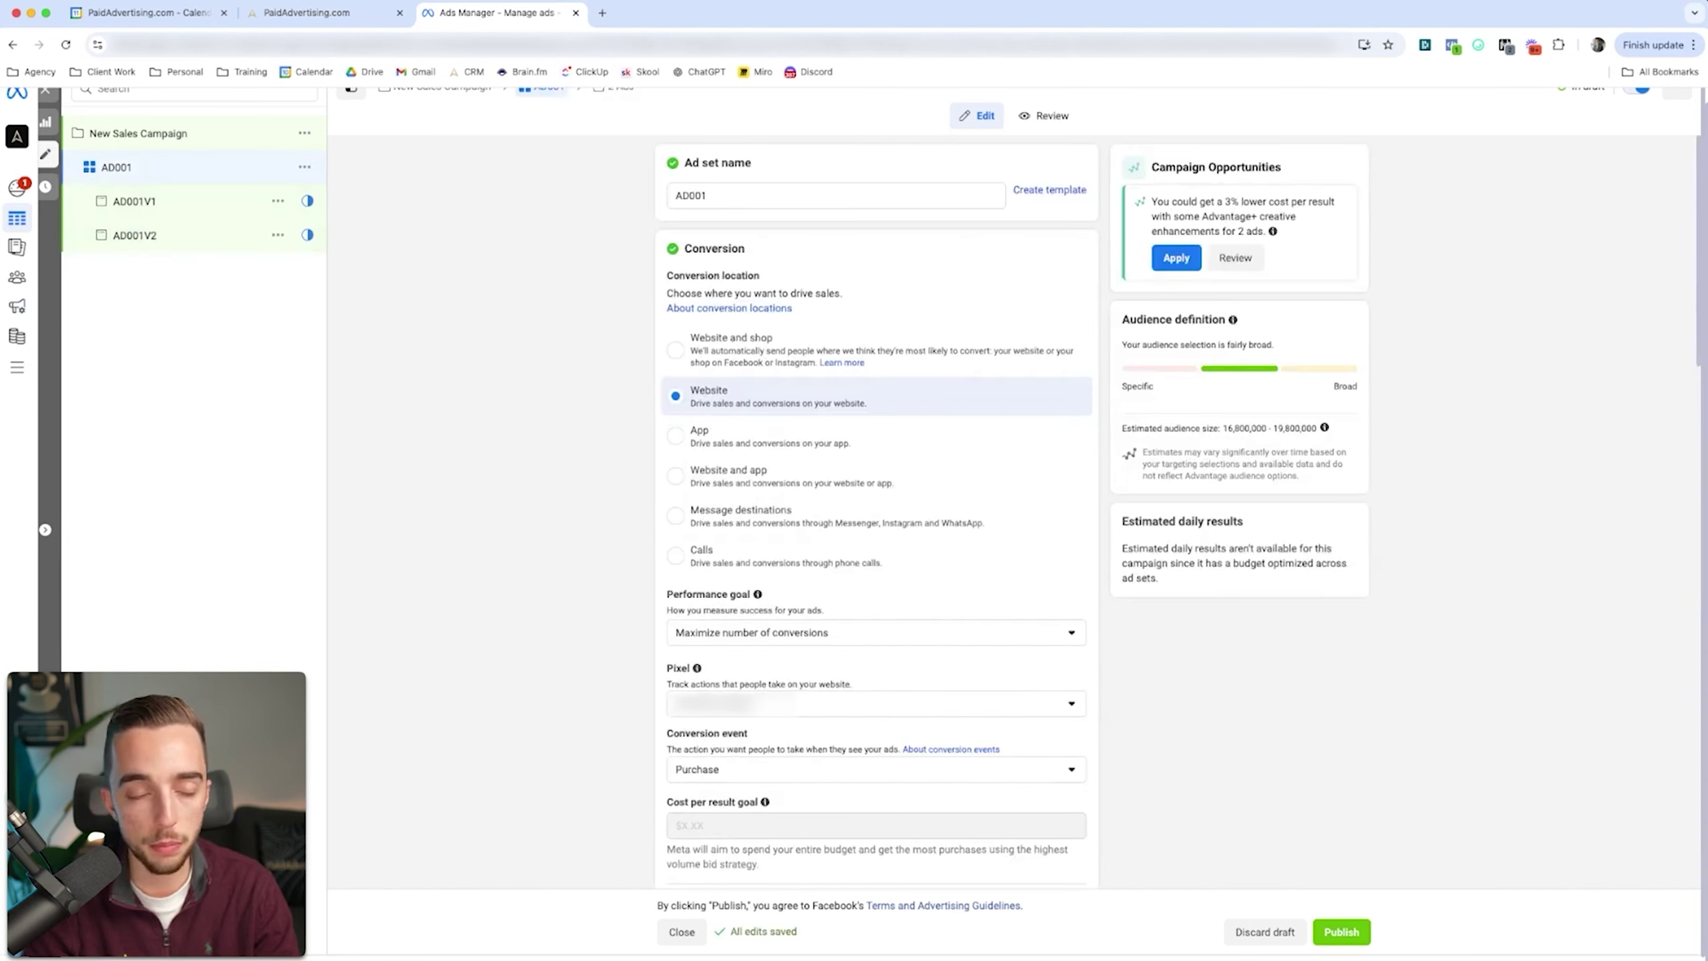
click(305, 167)
click(337, 253)
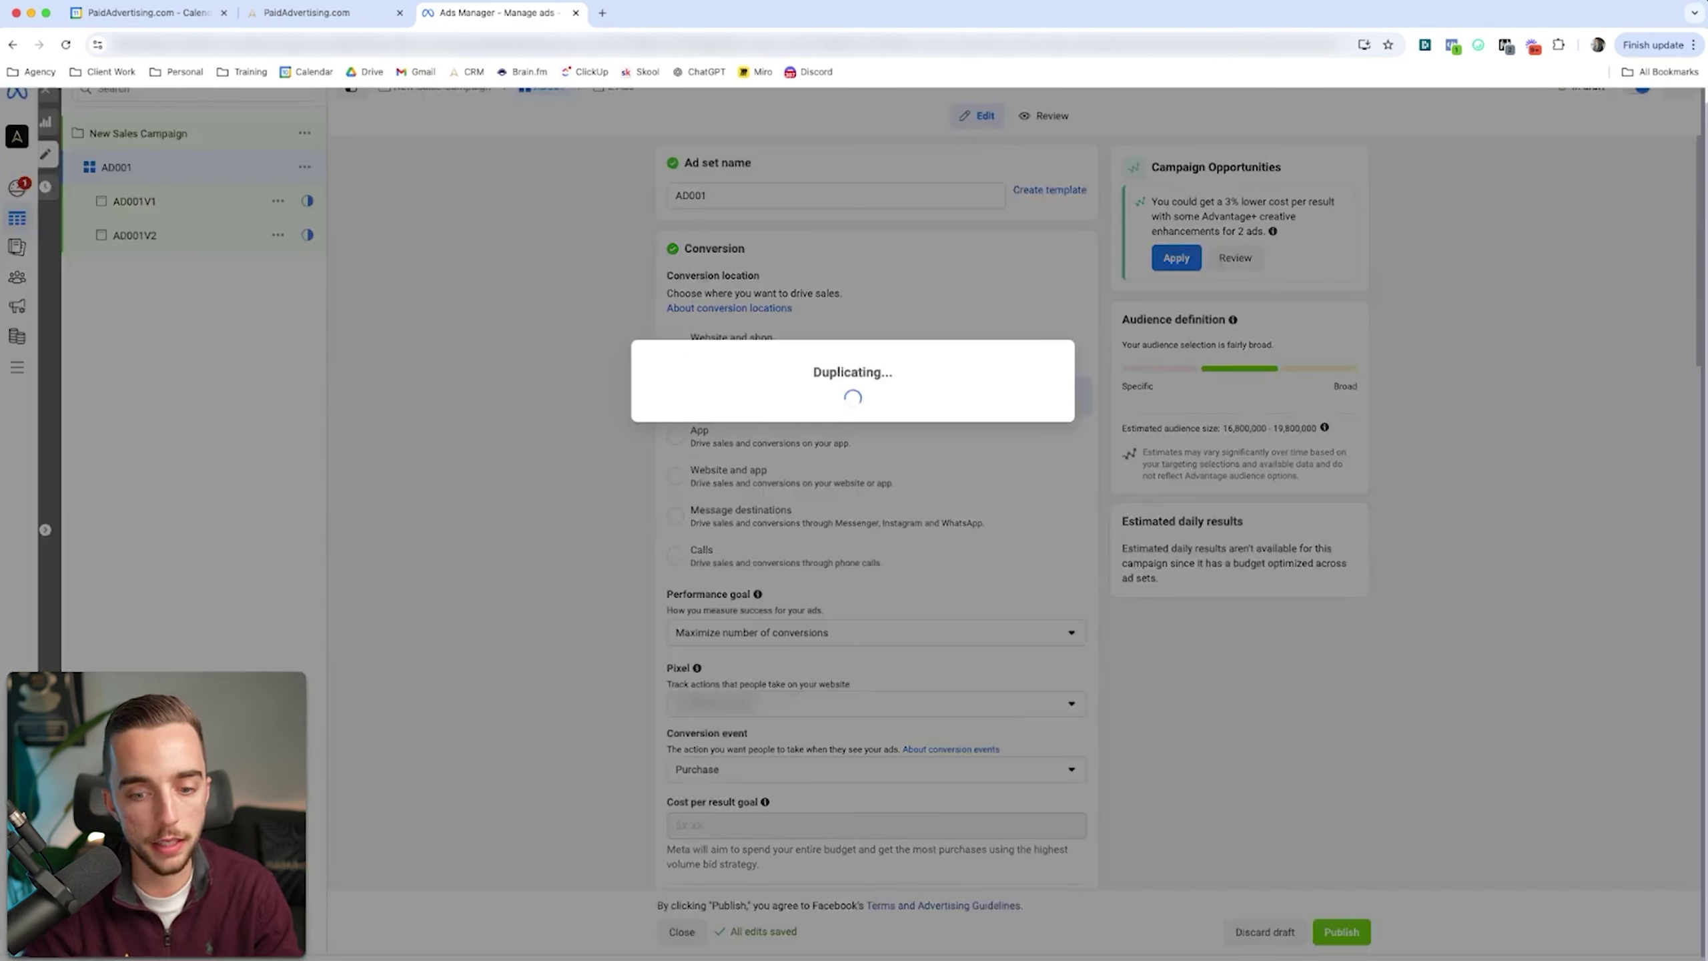
drag(739, 195, 701, 195)
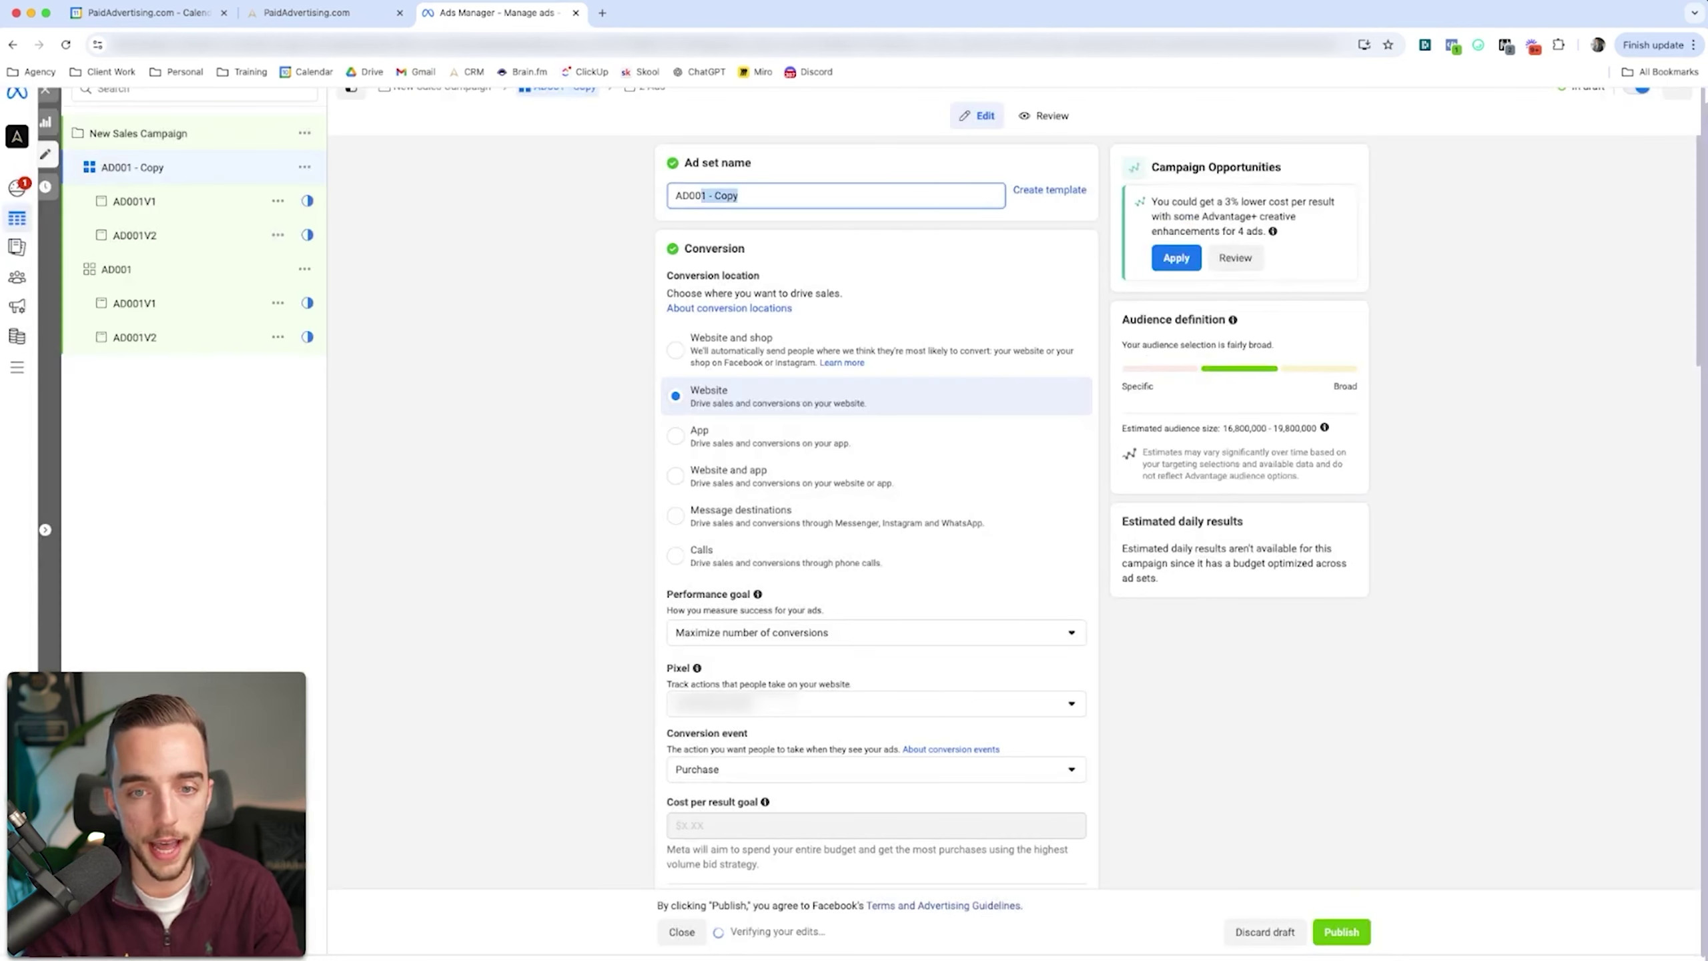
text(2)
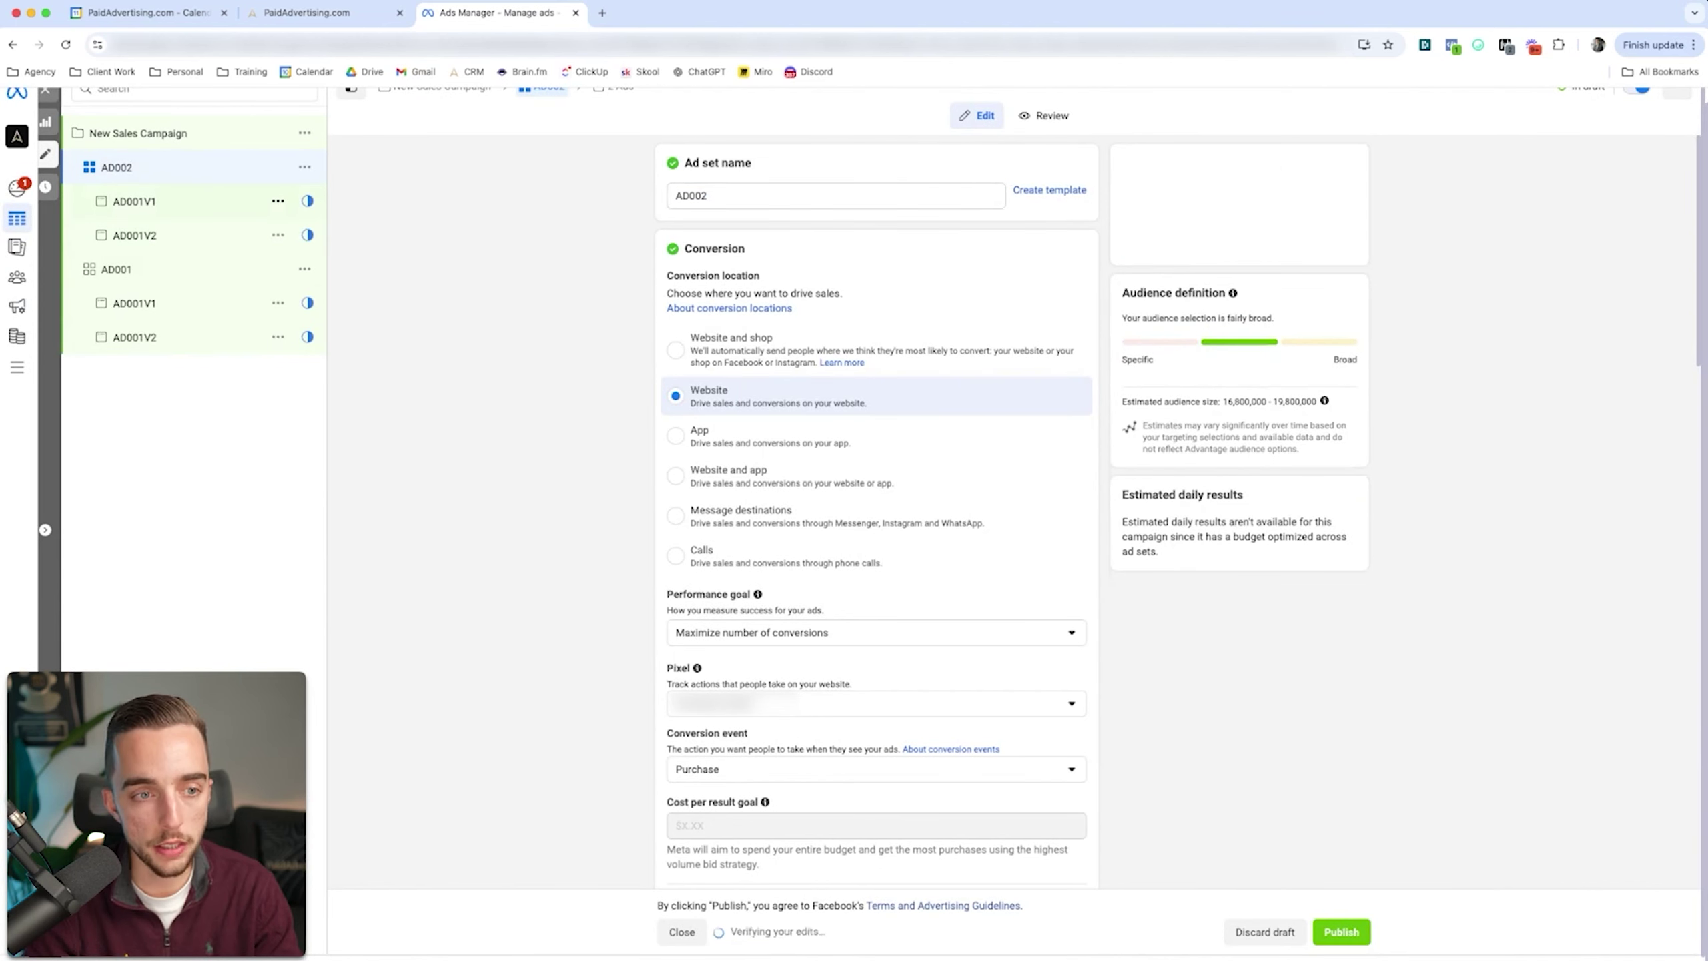
click(134, 201)
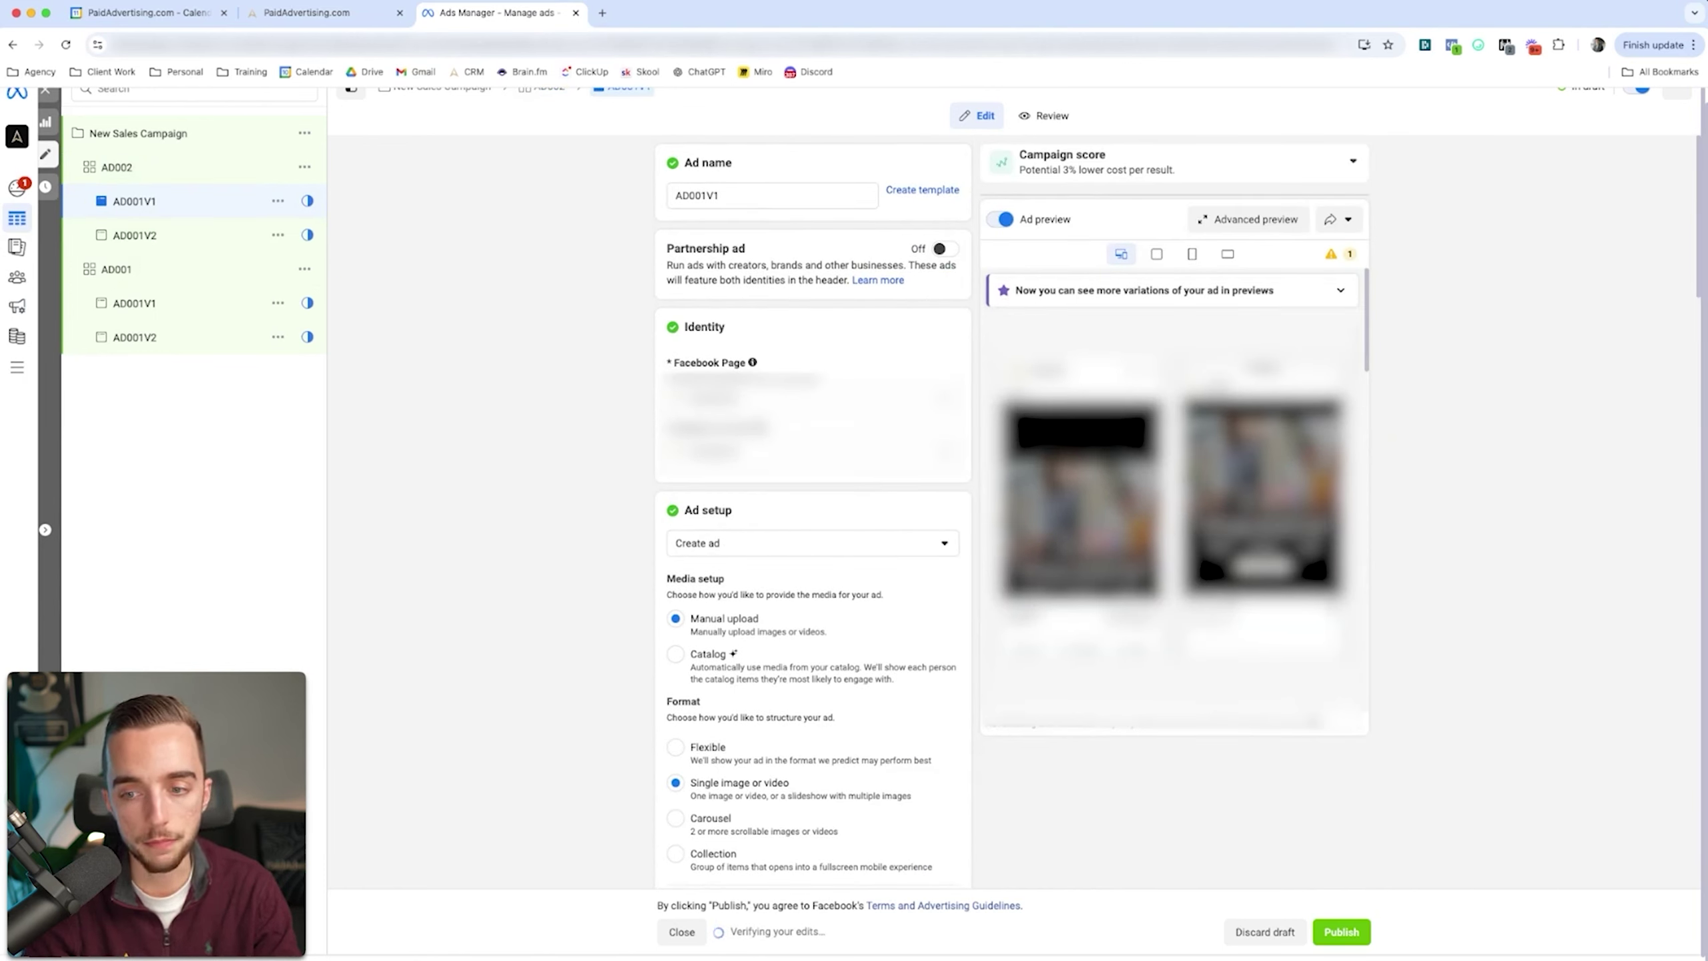
scroll(813, 539, down, 10)
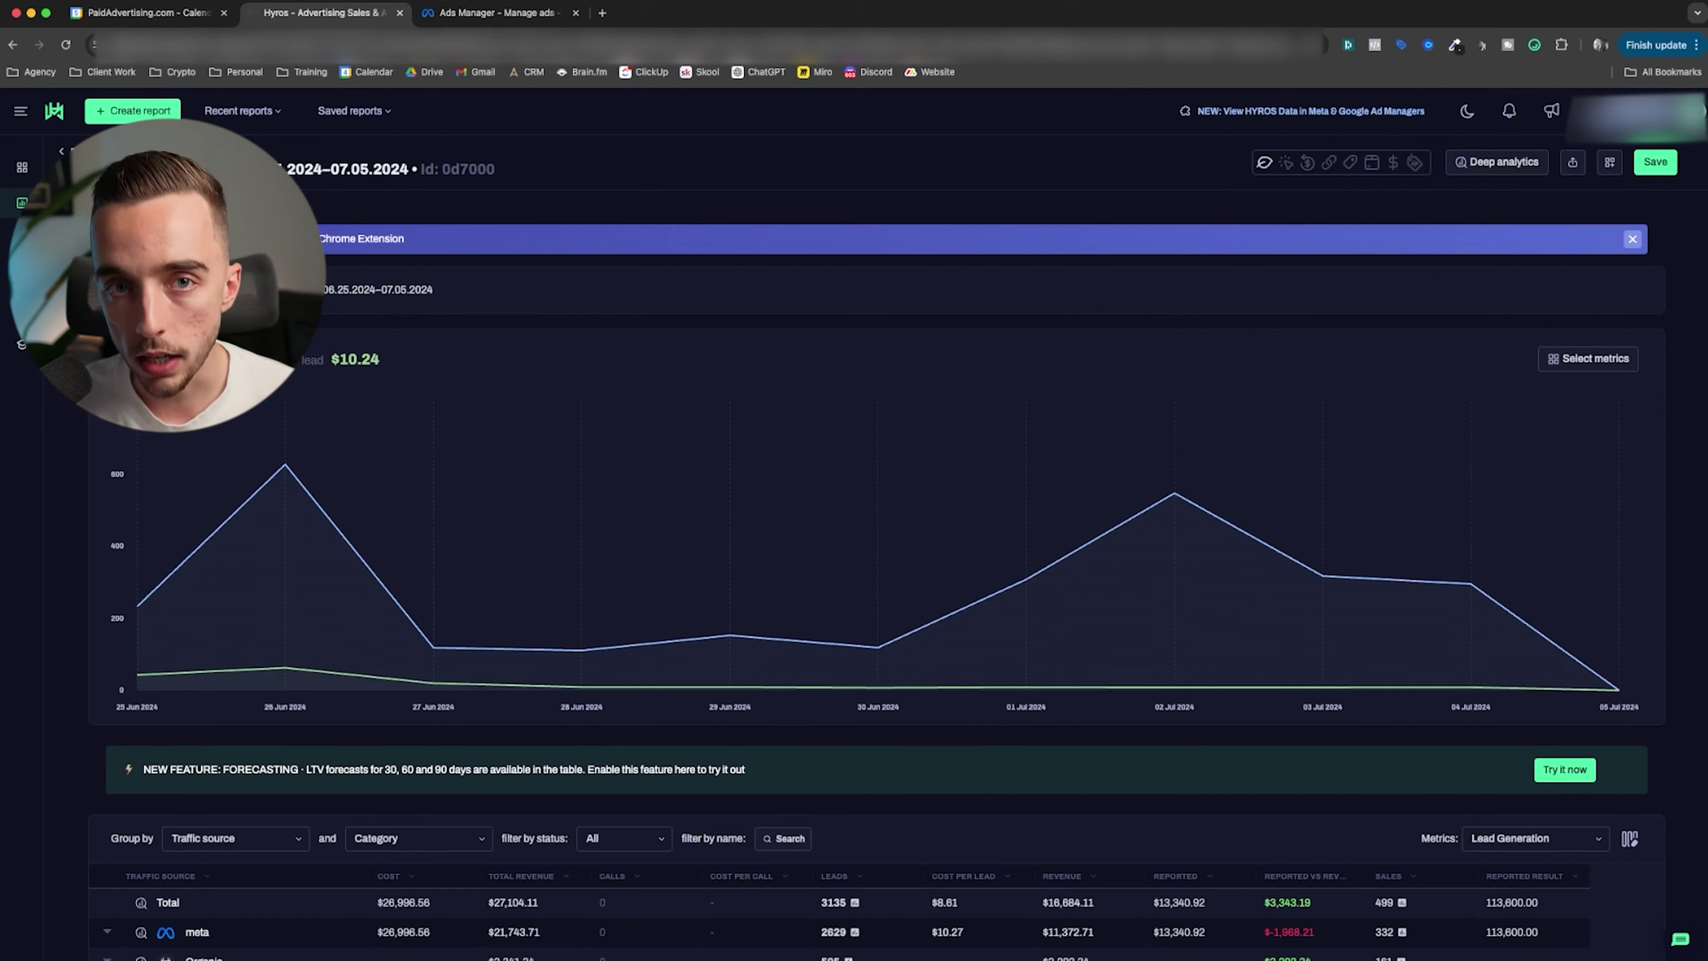
- Switch from the Hyros report to Ads Manager and check both campaigns' cost per lead for Jun 26, 2024
mouse_move(137, 619)
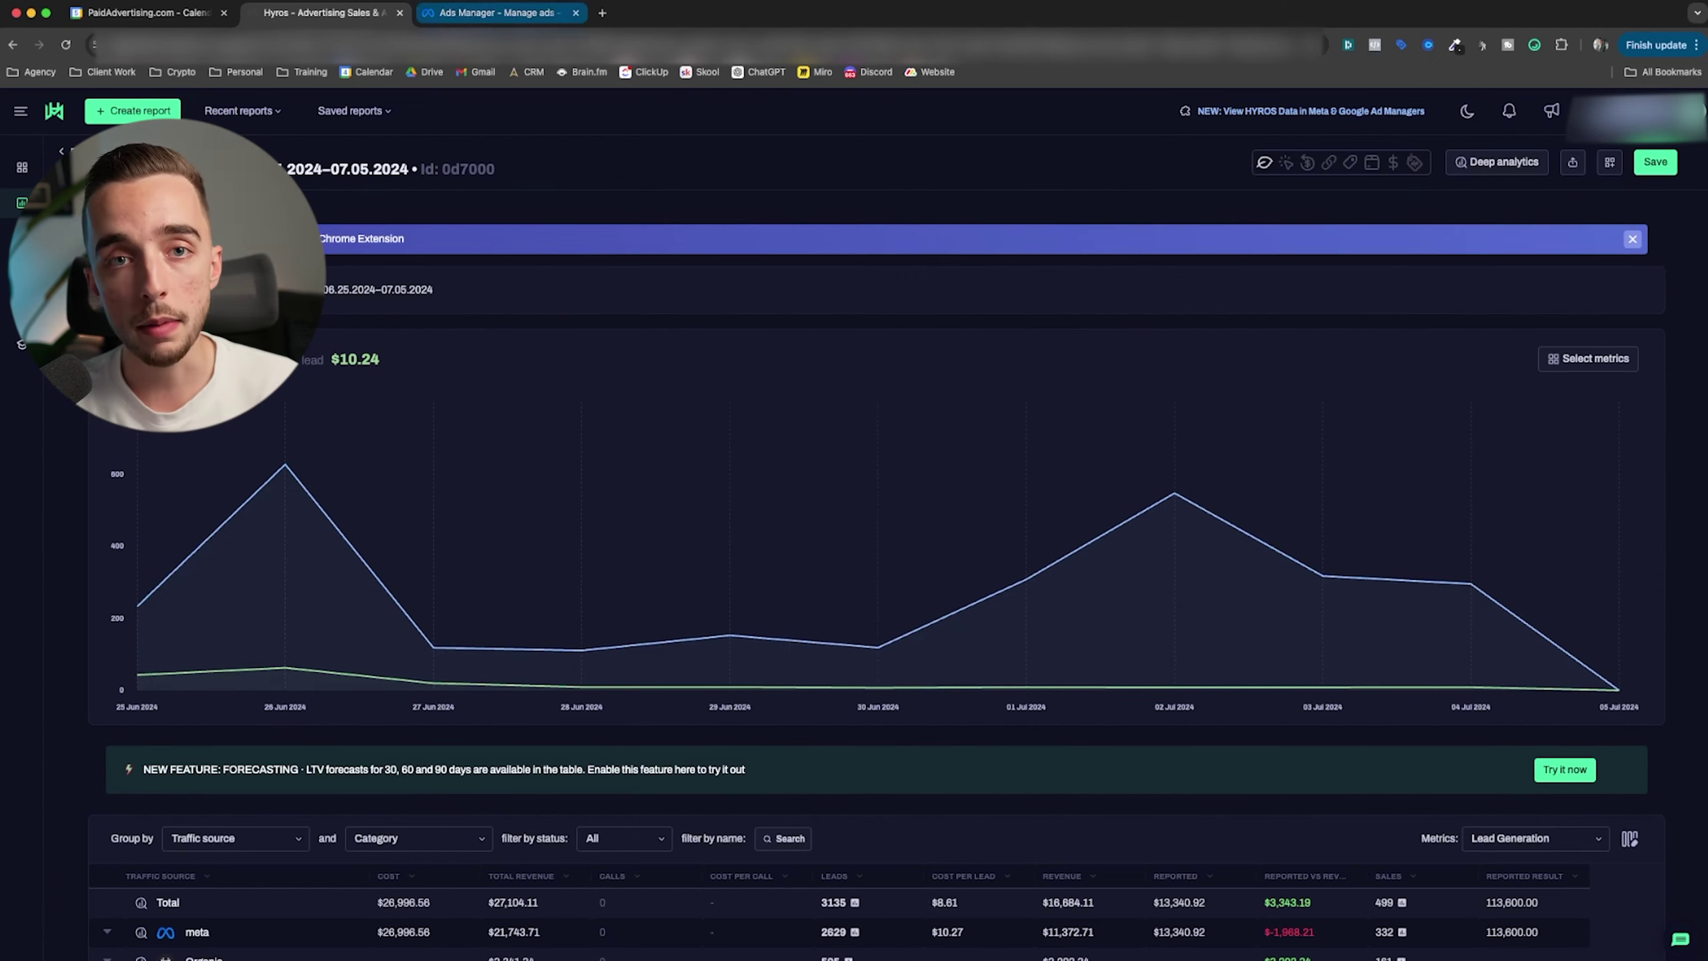
click(501, 12)
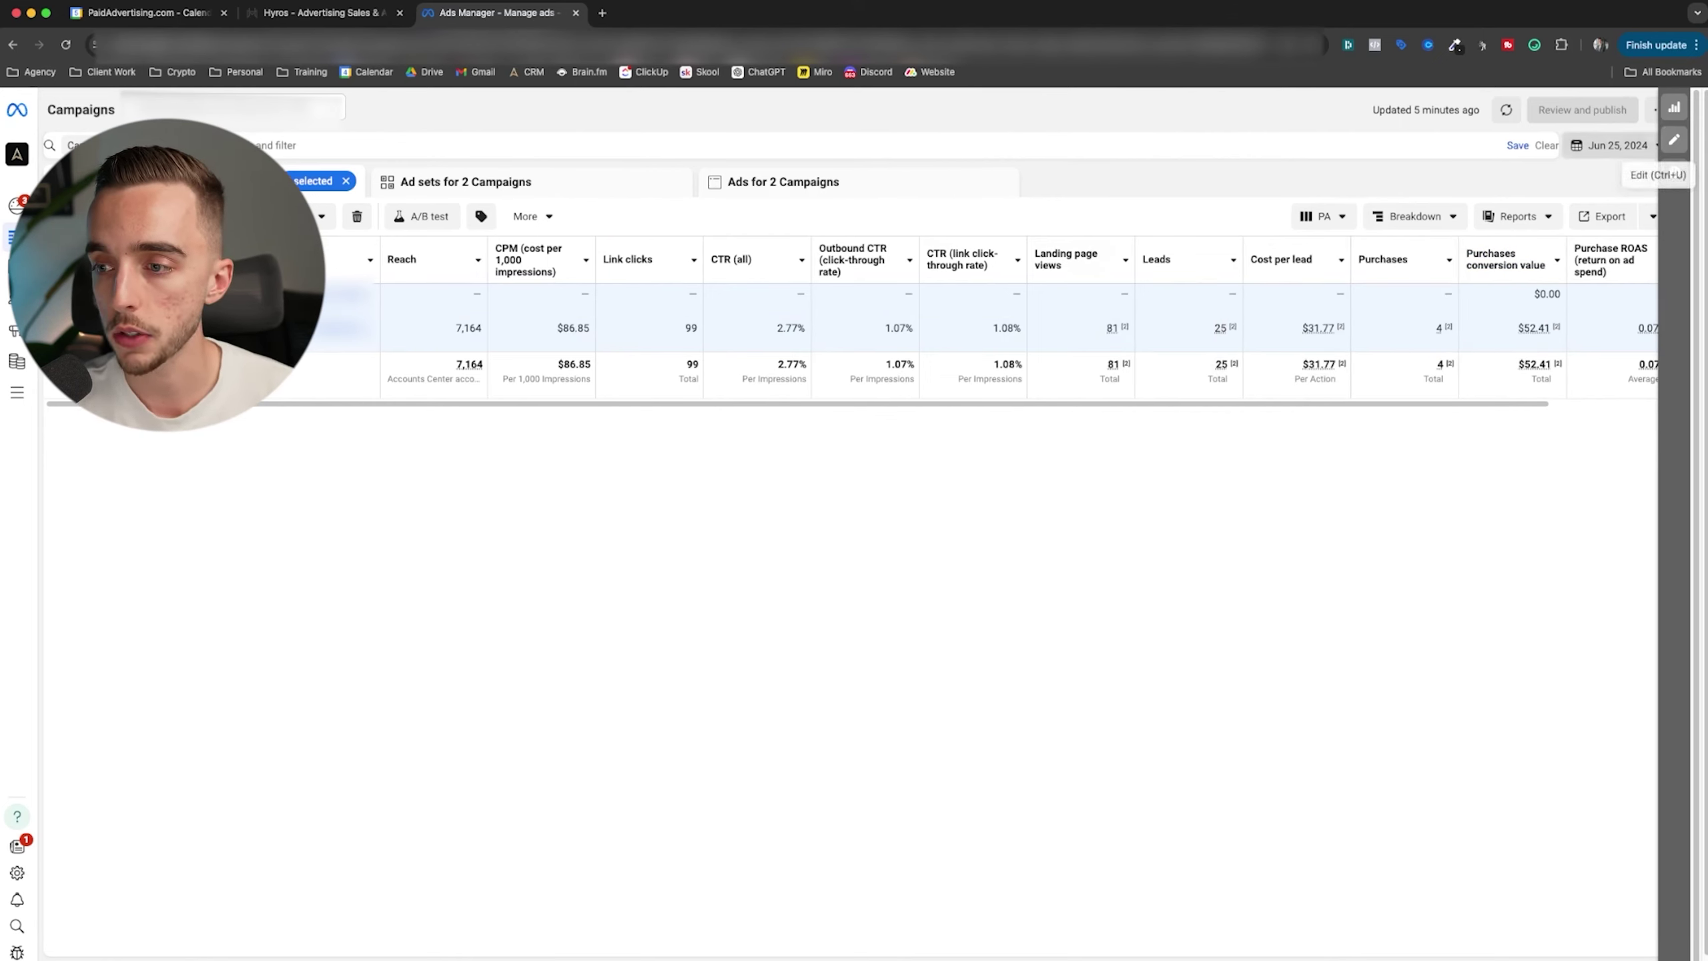
click(1614, 145)
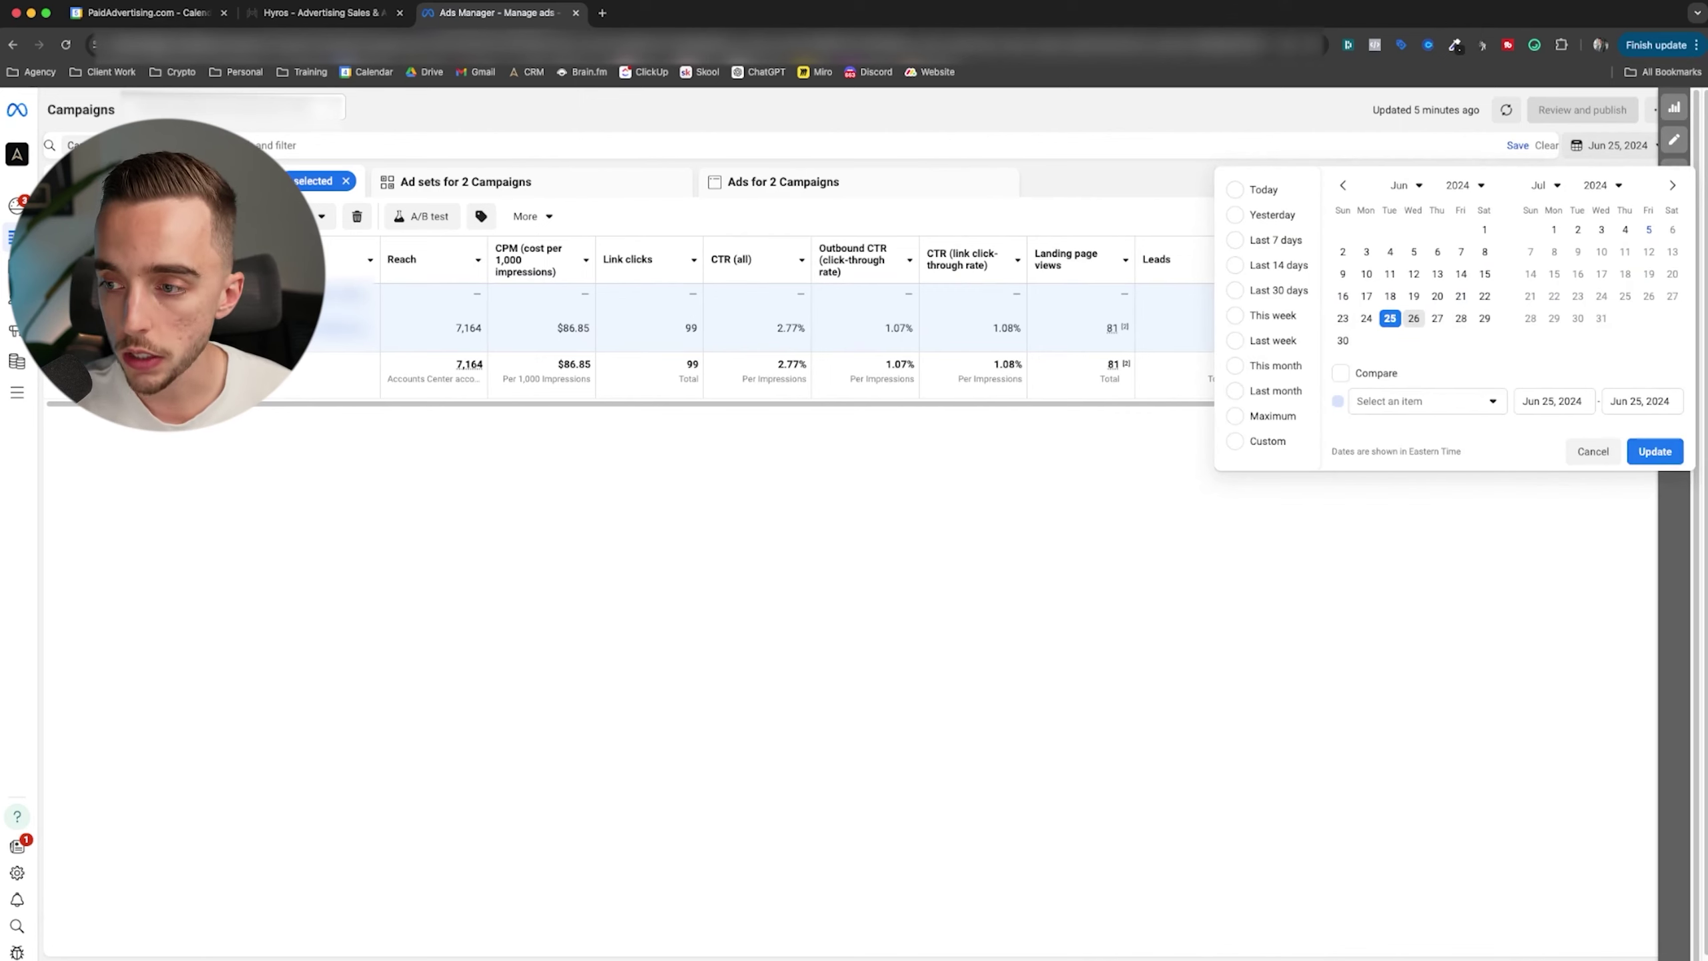
click(1143, 511)
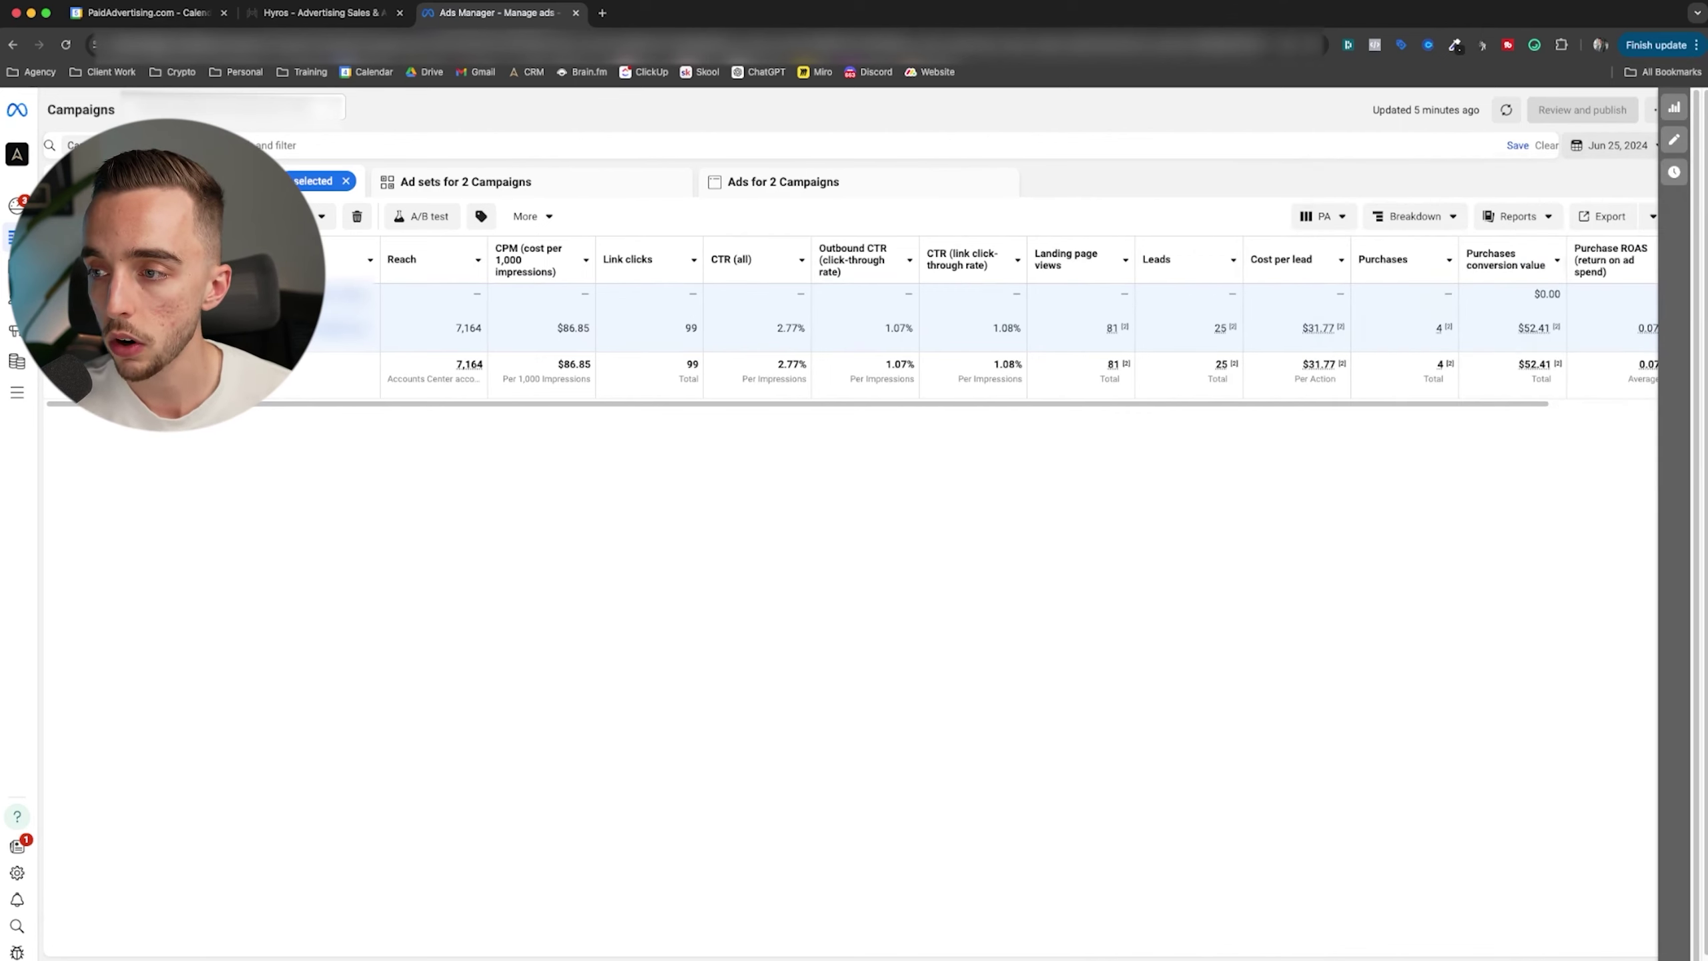
click(1614, 145)
click(1402, 319)
click(1654, 451)
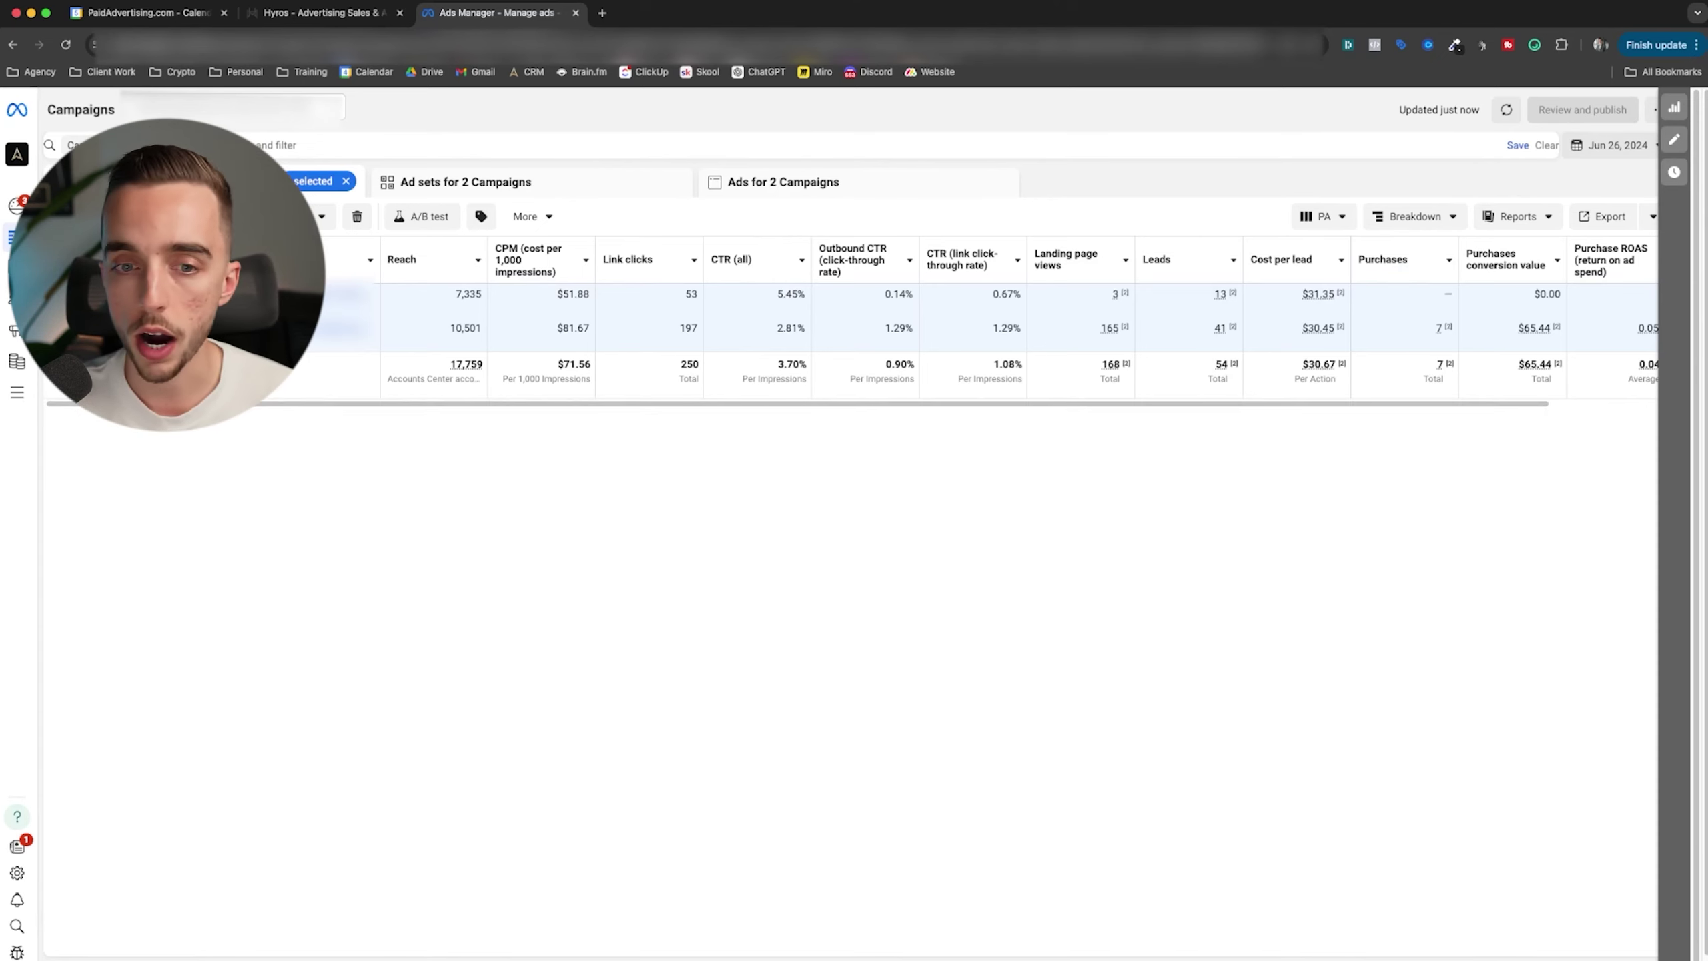
mouse_move(1341, 328)
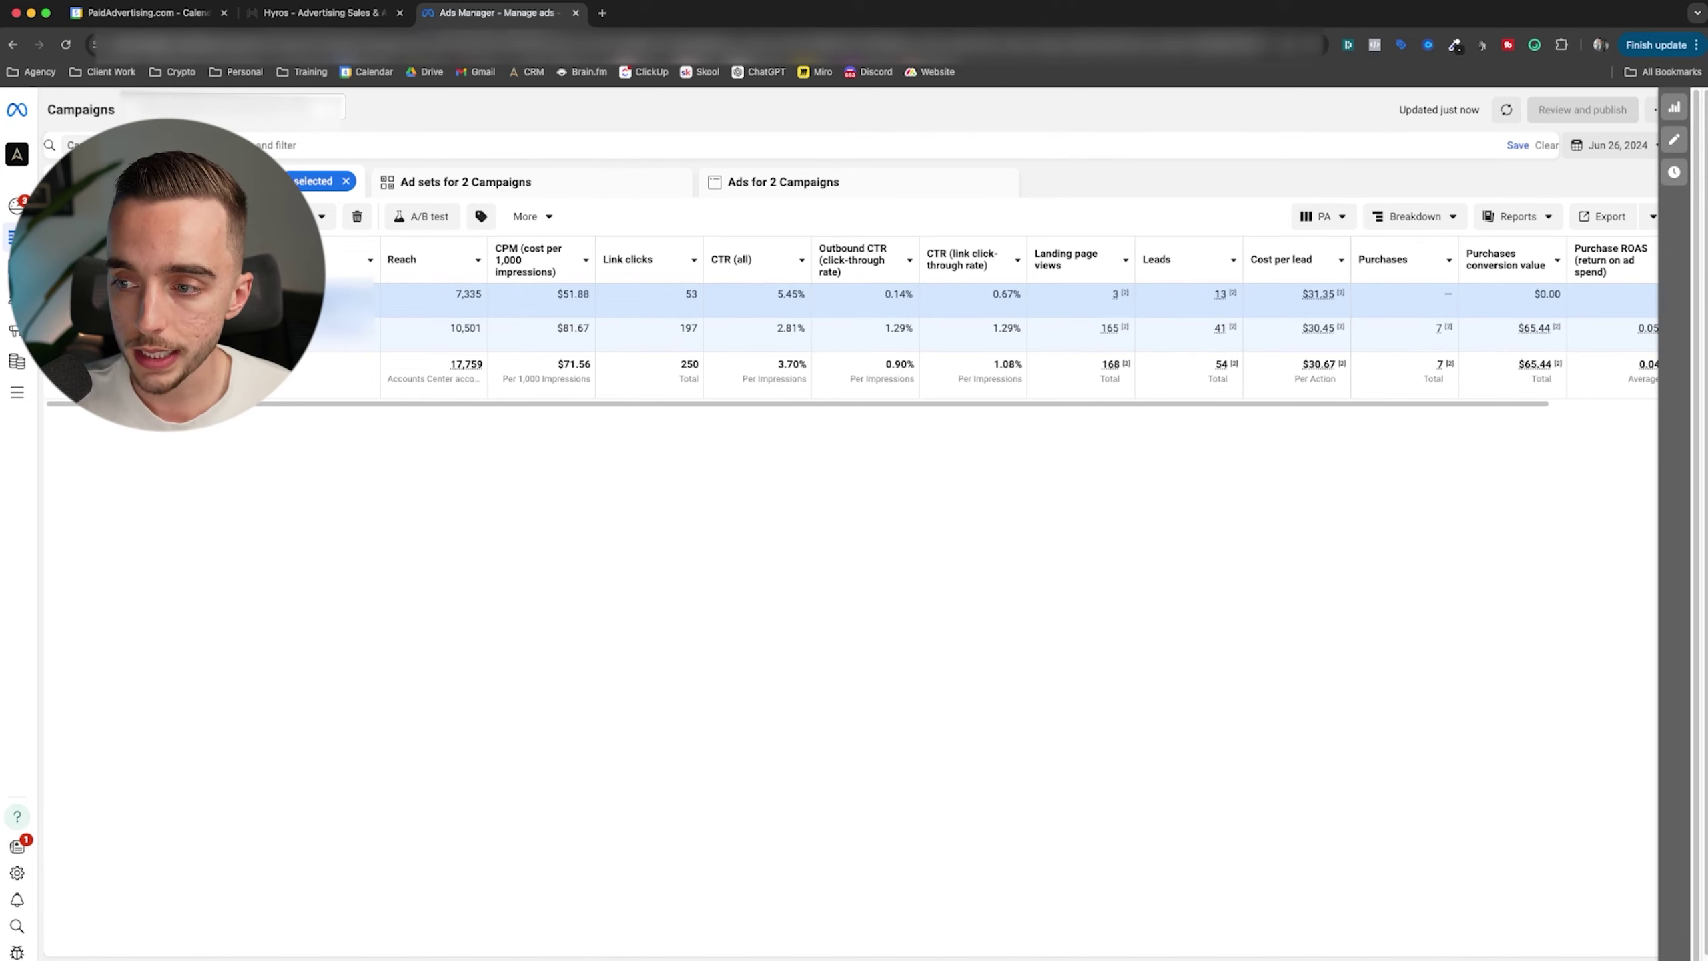
- Set the reporting date to Jun 27, 2024, and check the campaigns' leads and purchases
click(1614, 145)
click(1437, 319)
click(1654, 452)
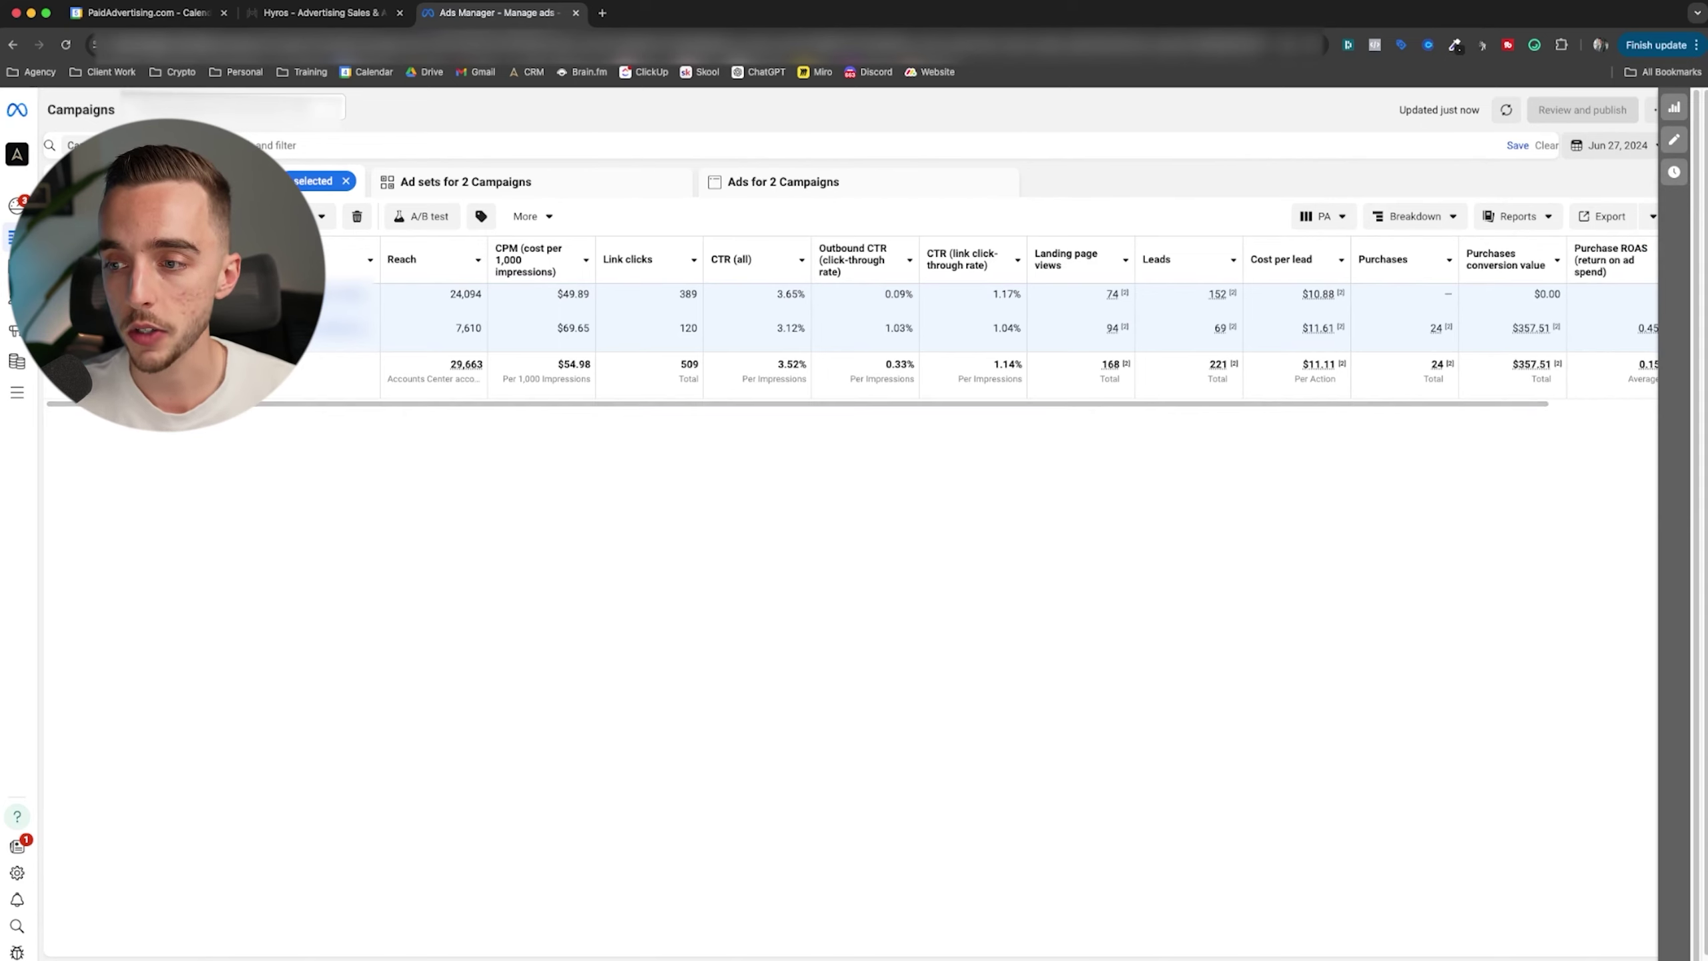
mouse_move(1448, 327)
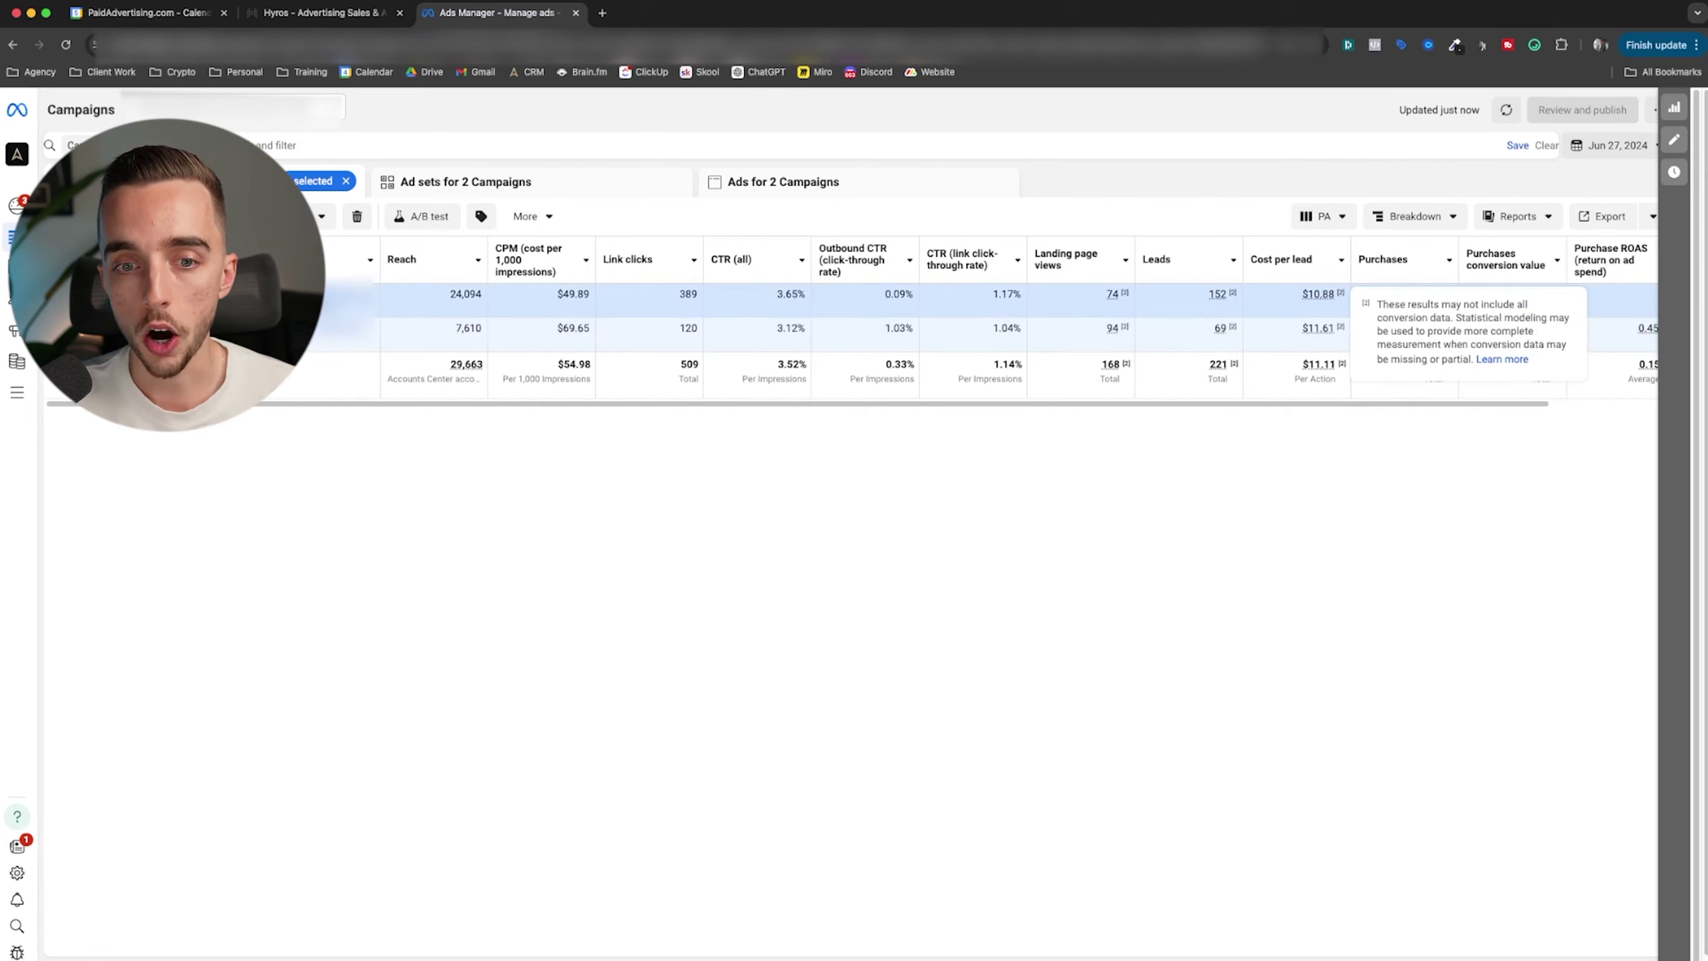
- Set the reporting date to Jun 28, 2024, and compare the two campaigns' cost per lead
click(1618, 146)
click(1460, 317)
click(1655, 451)
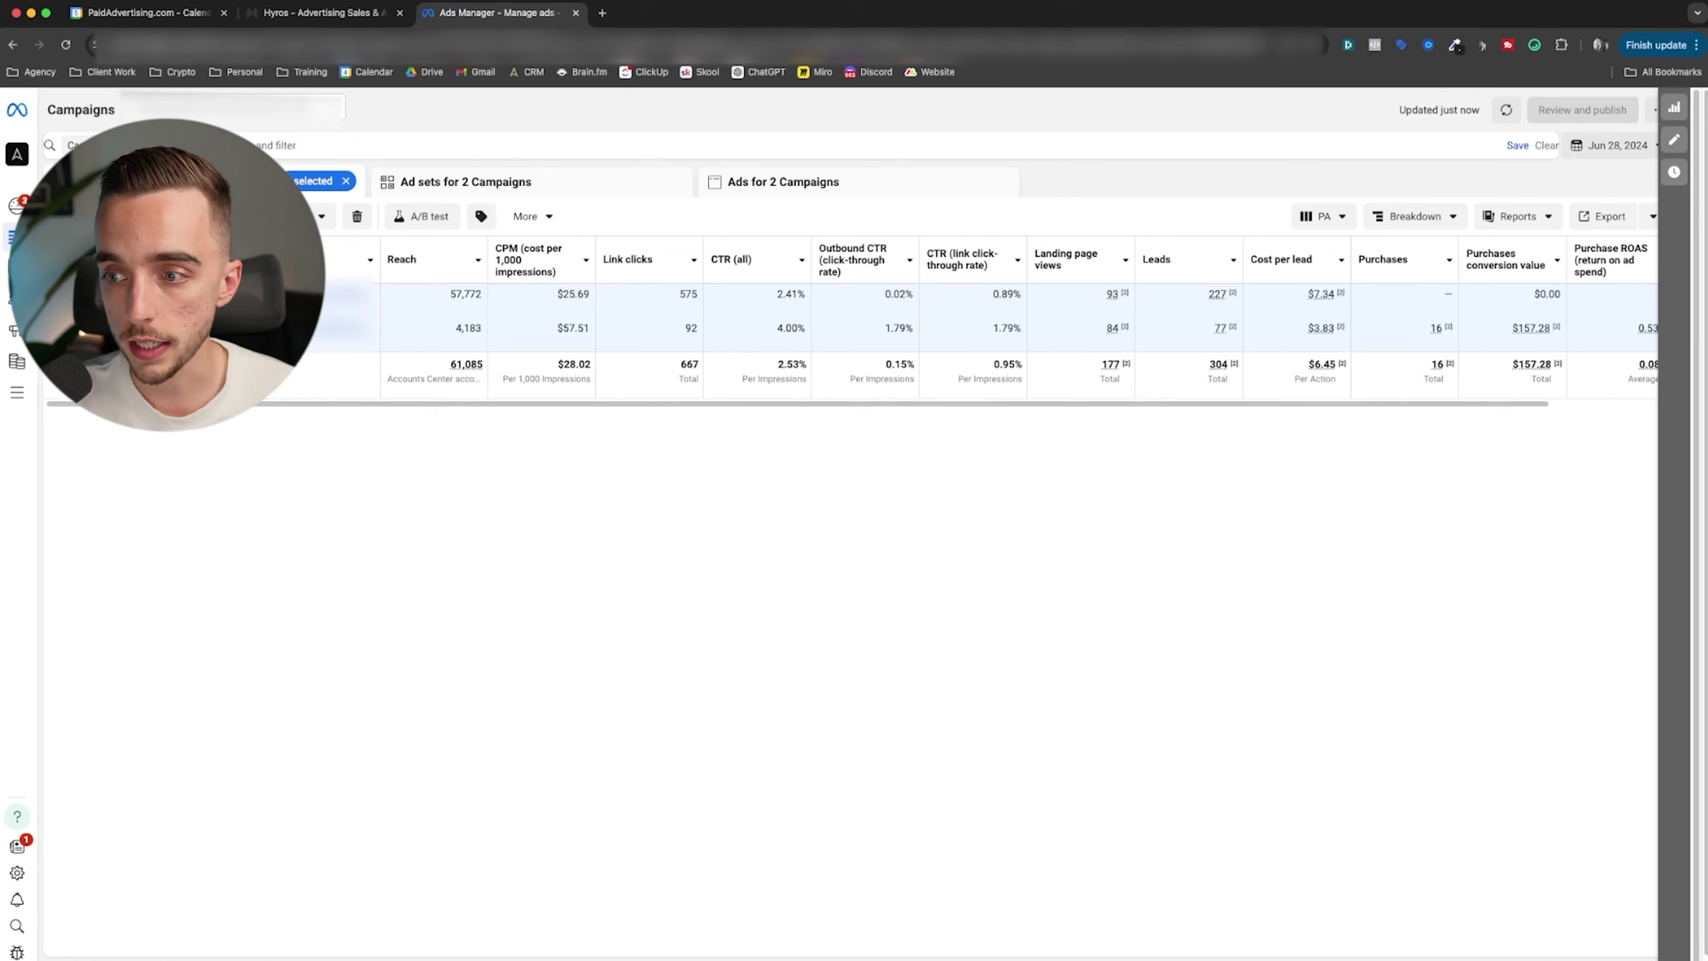
mouse_move(1340, 327)
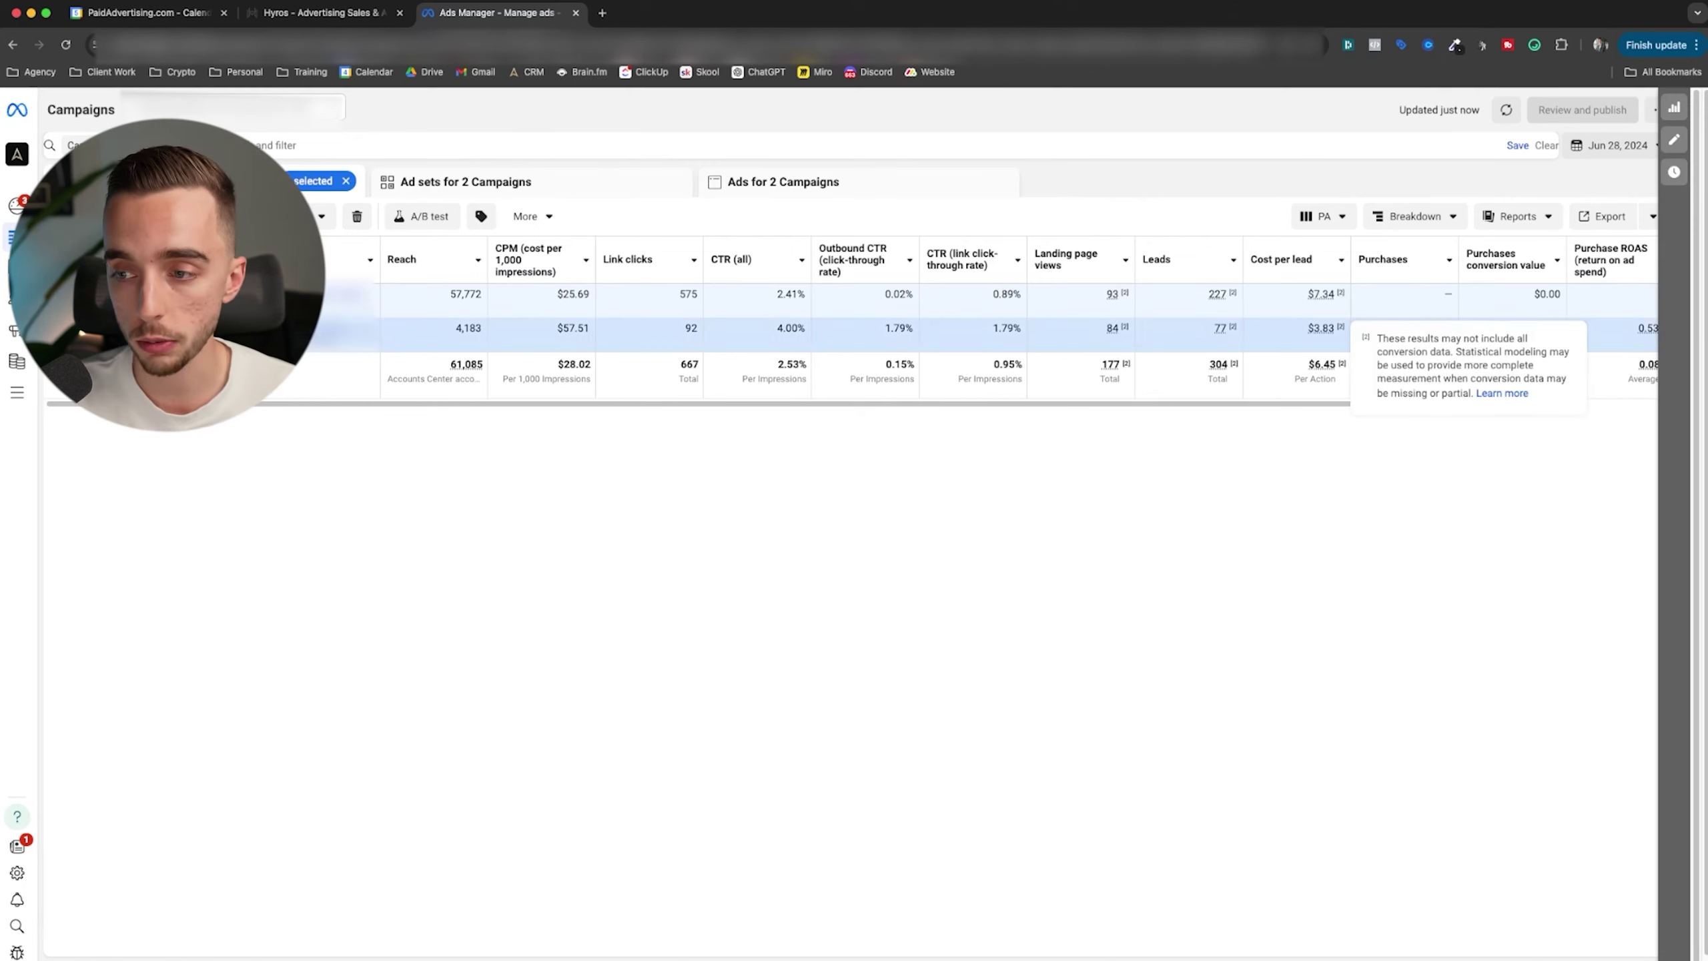
- Set the reporting date to Jun 29, 2024, and check the campaigns' cost per lead, purchase ROAS and amount spent
click(1617, 145)
click(1484, 318)
click(1655, 451)
mouse_move(1341, 327)
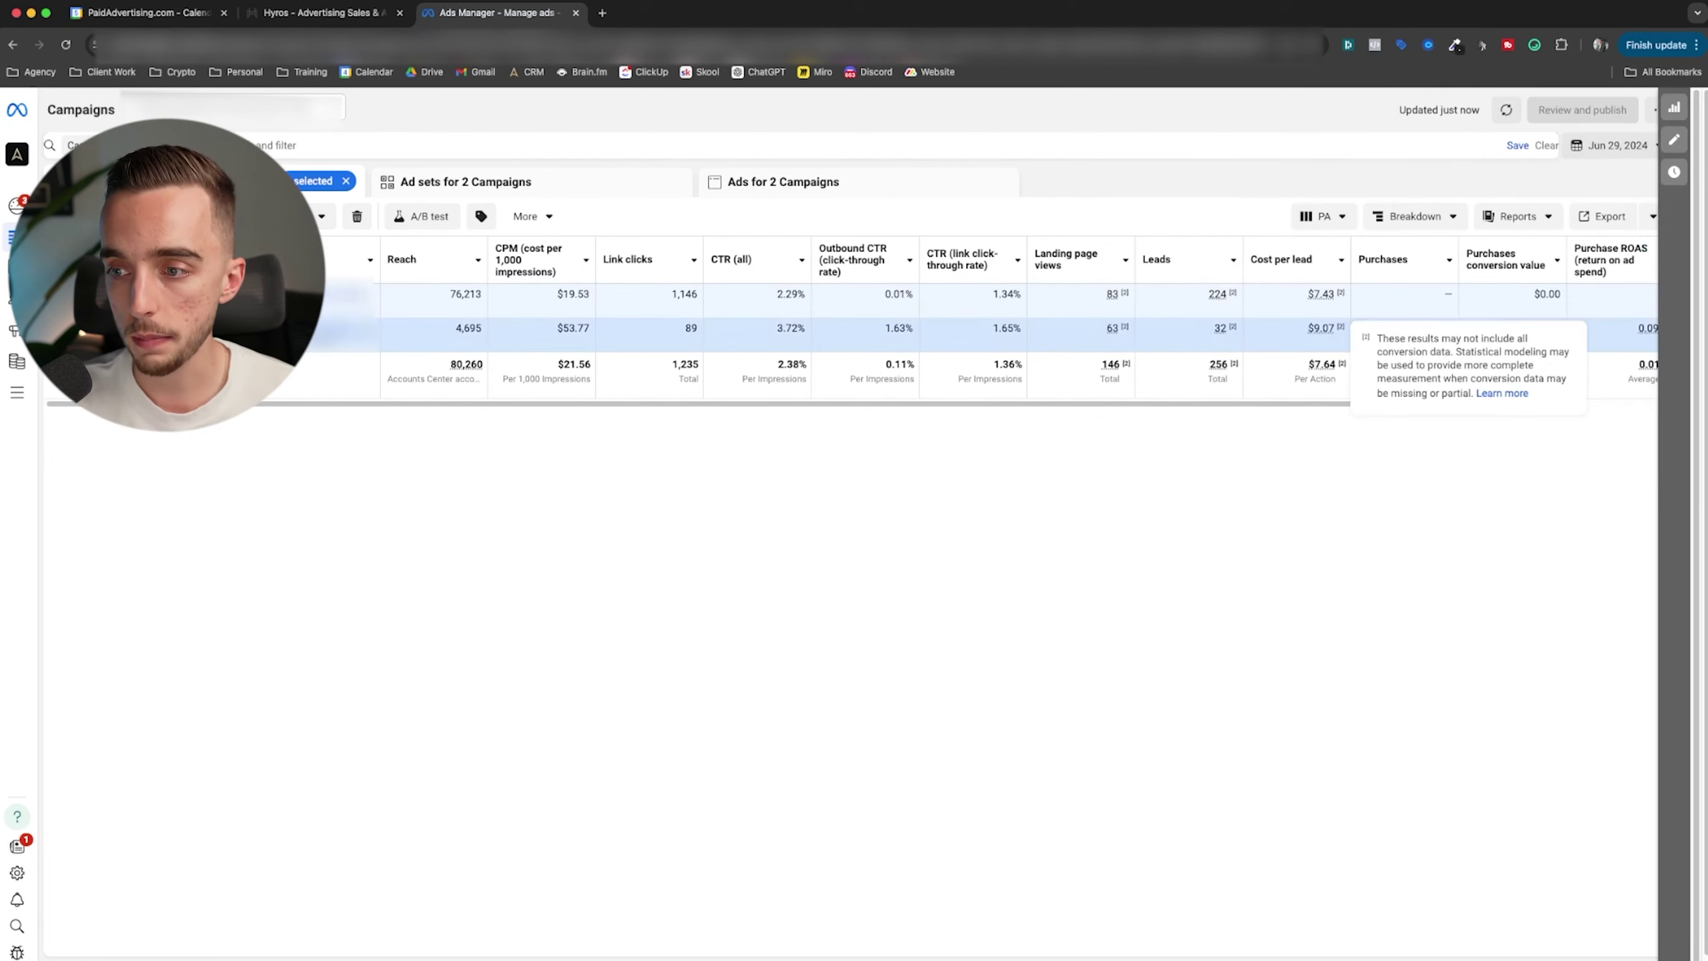
scroll(1008, 316, right, 3)
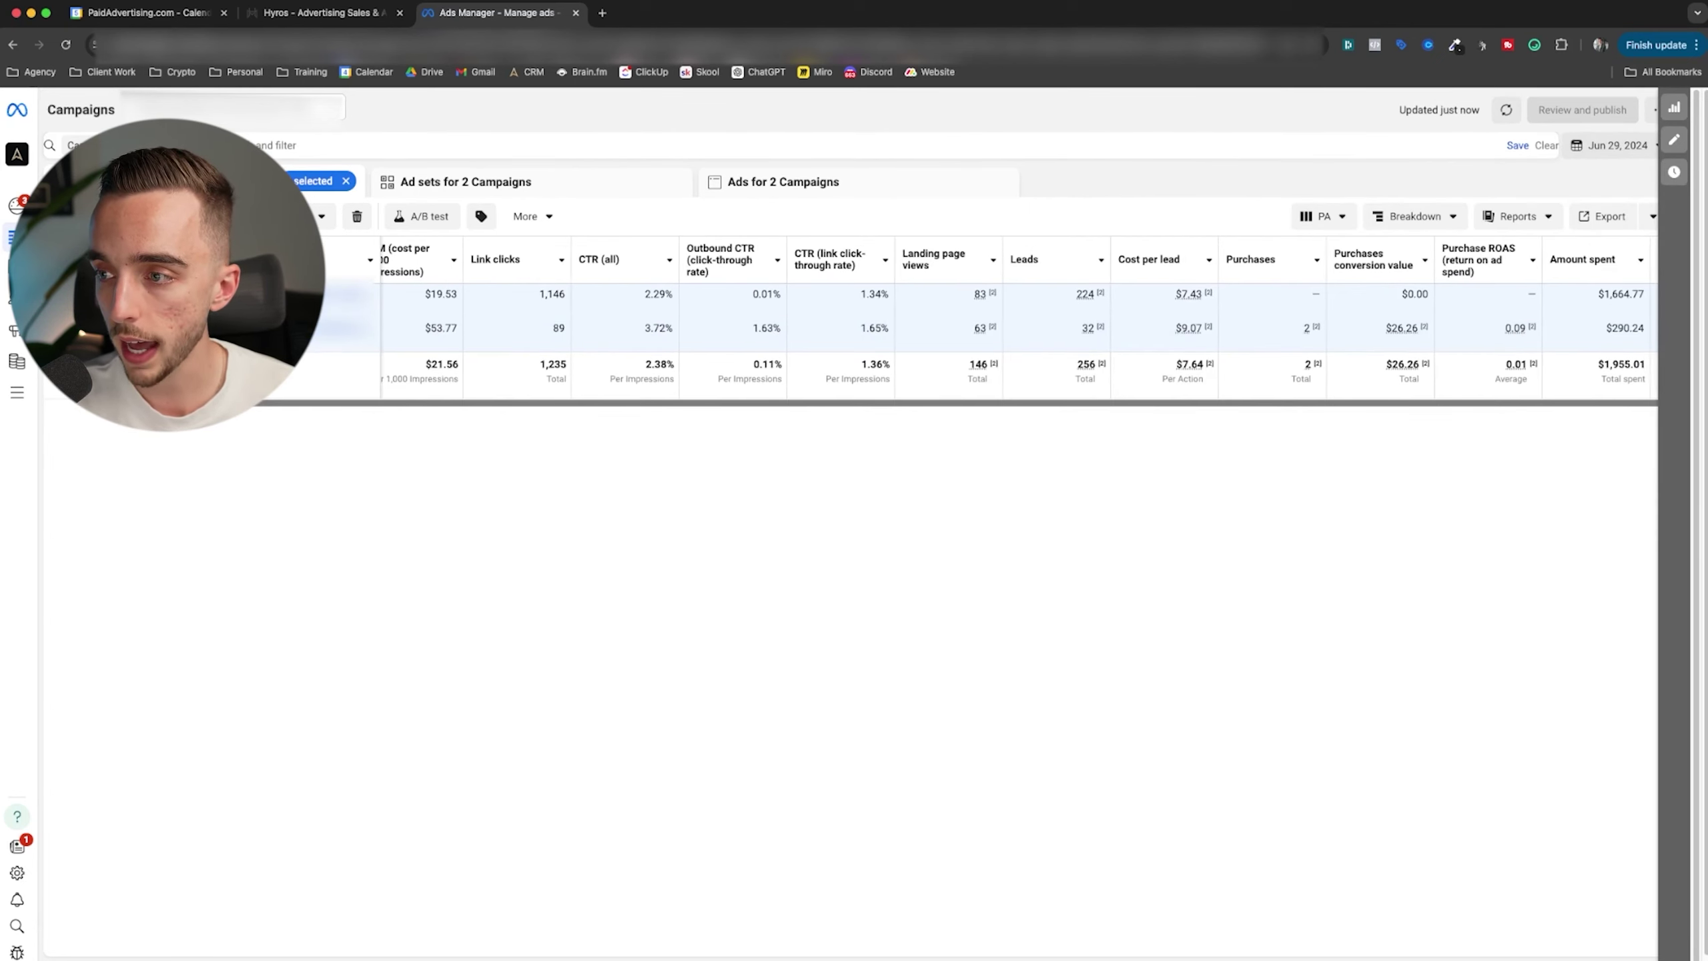
- Set the reporting date to Jun 25, 2024, and back to Jun 29, 2024, to compare cost per lead and amount spent
click(1617, 145)
click(1391, 319)
click(1655, 451)
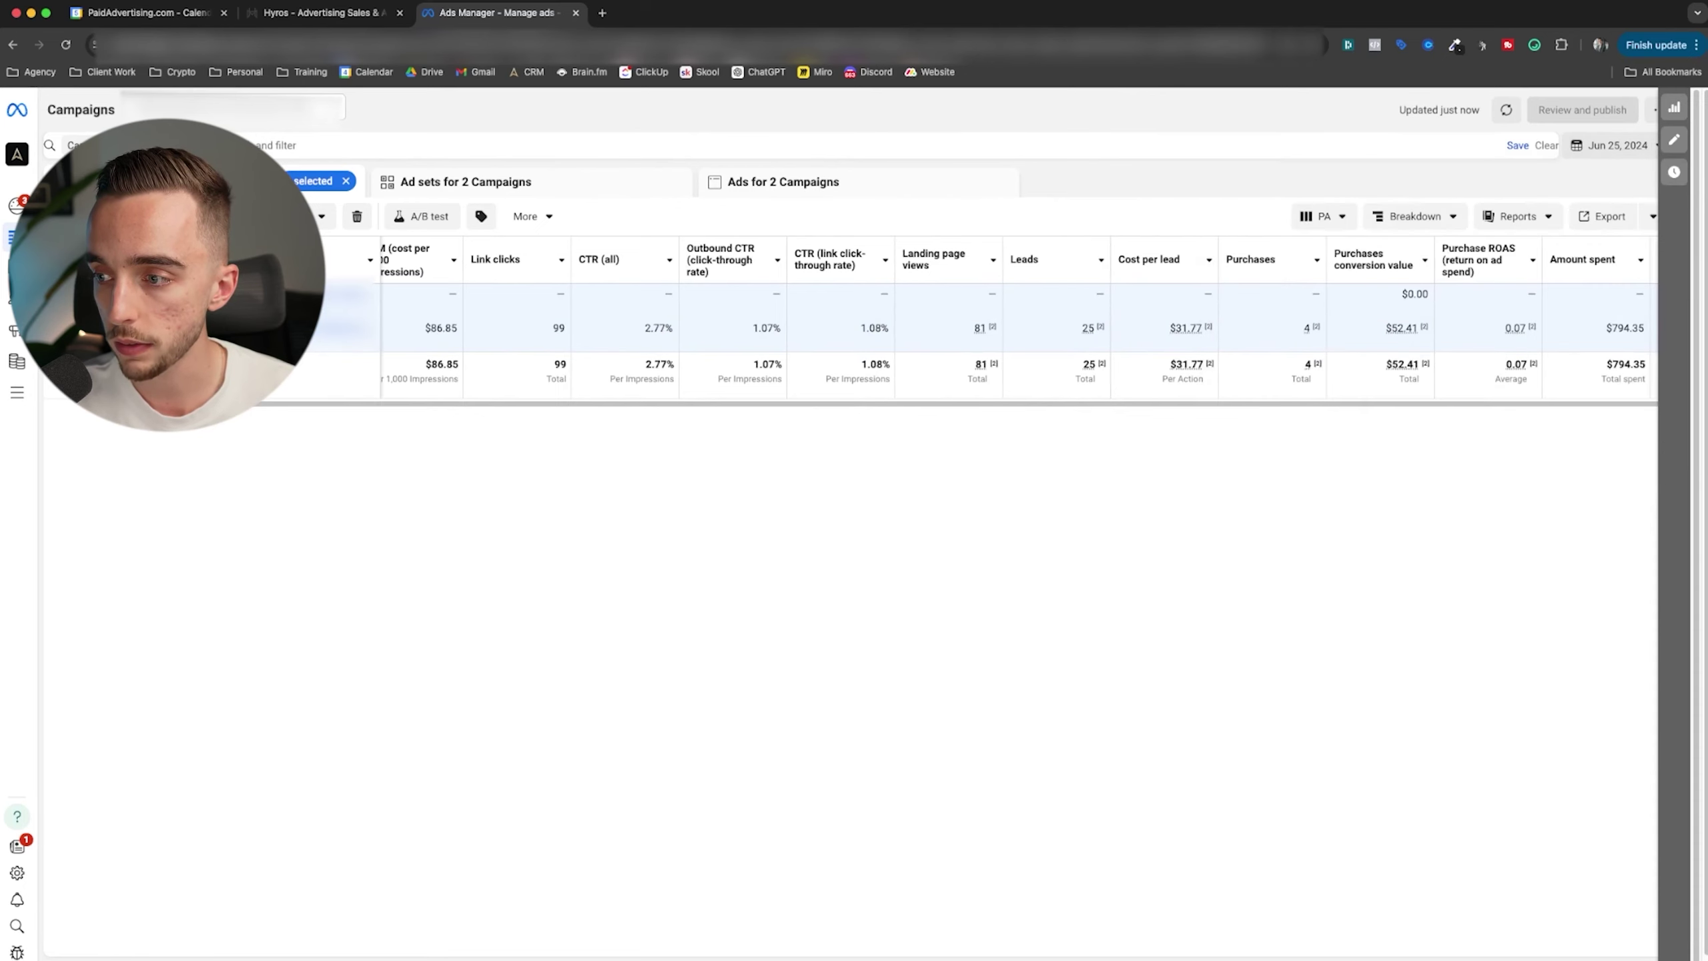
click(1618, 145)
click(1484, 319)
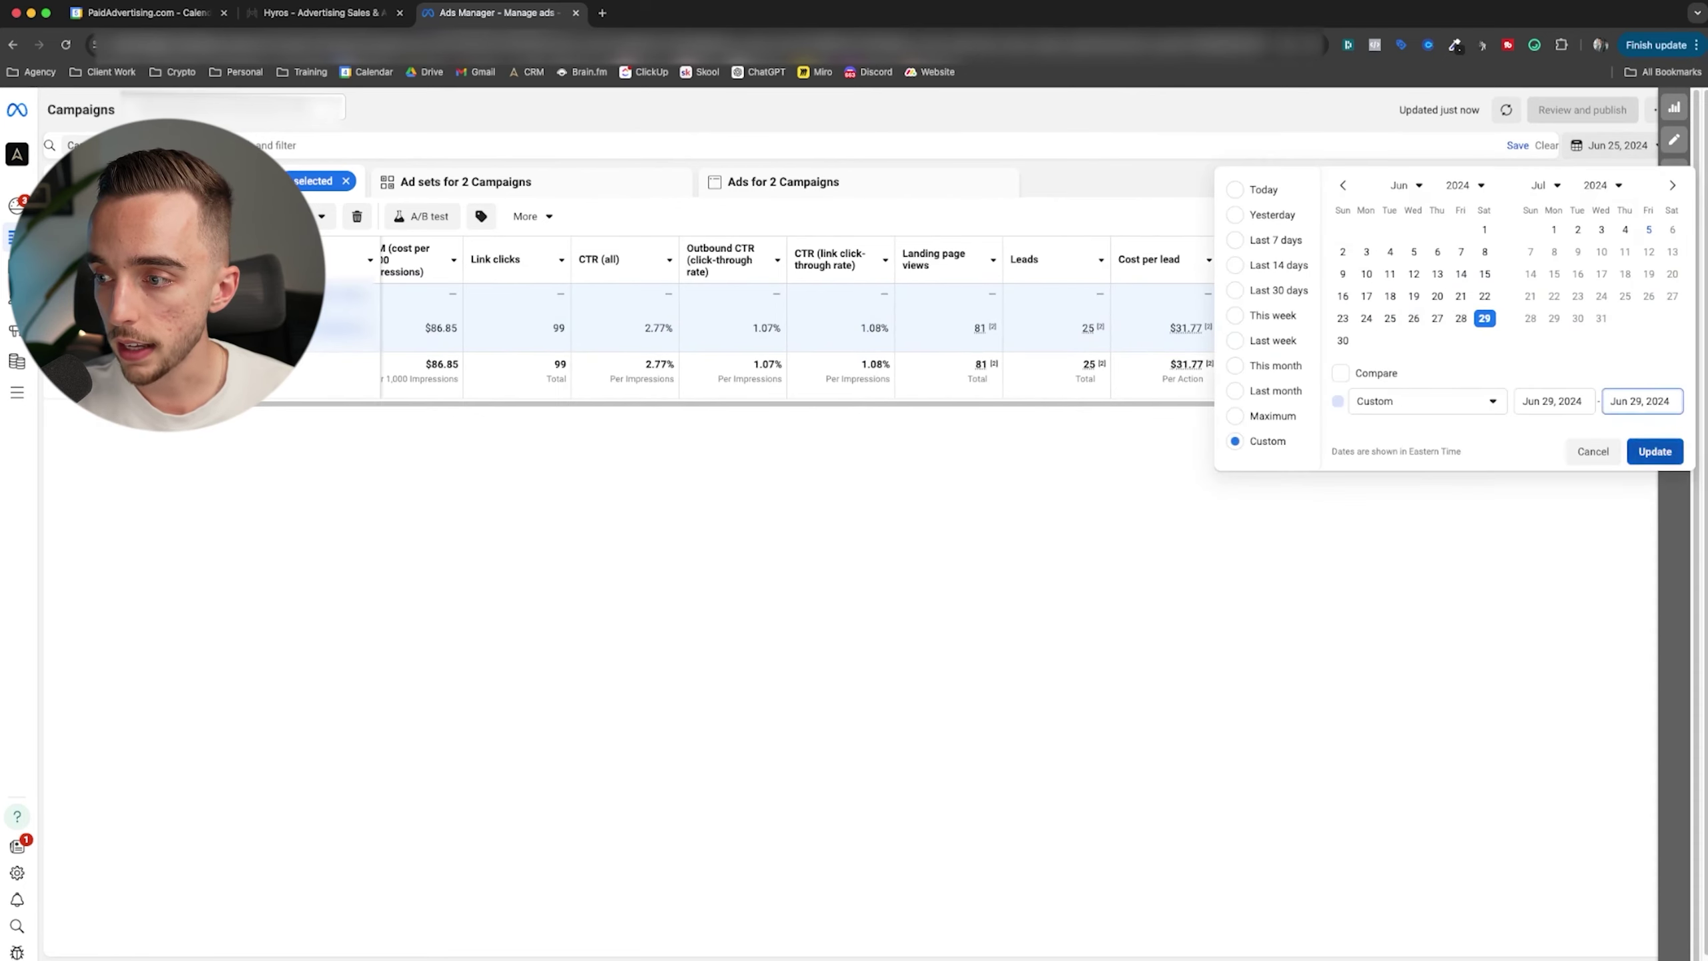
key(Return)
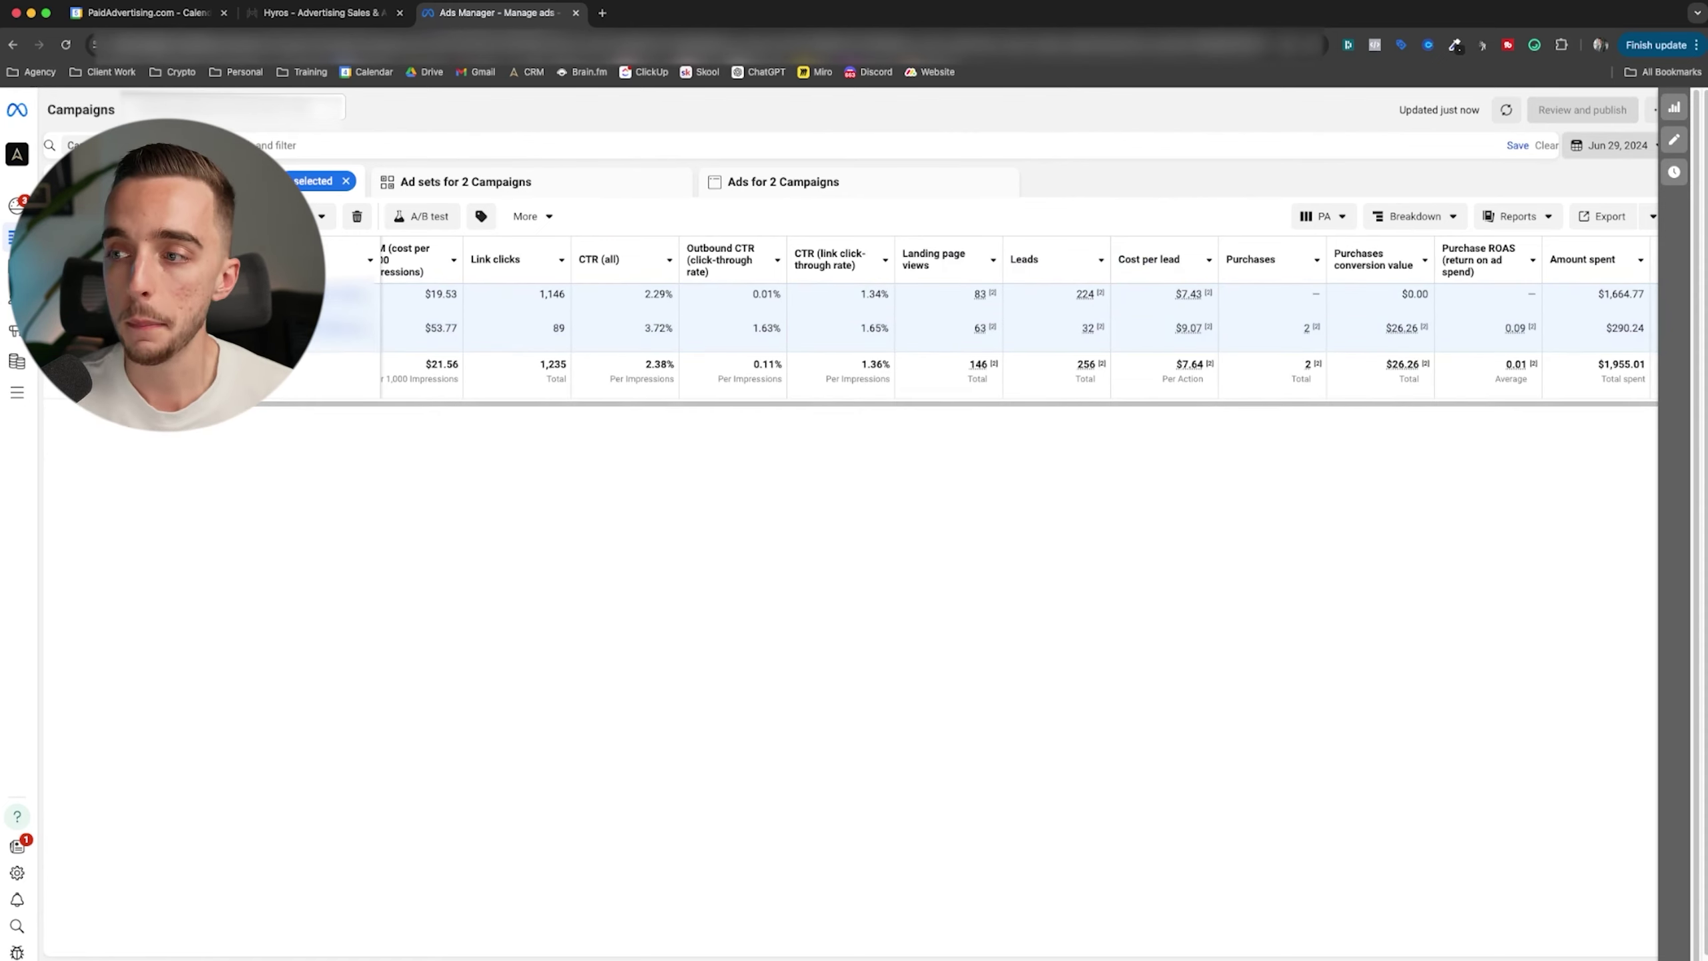
click(1614, 145)
key(Escape)
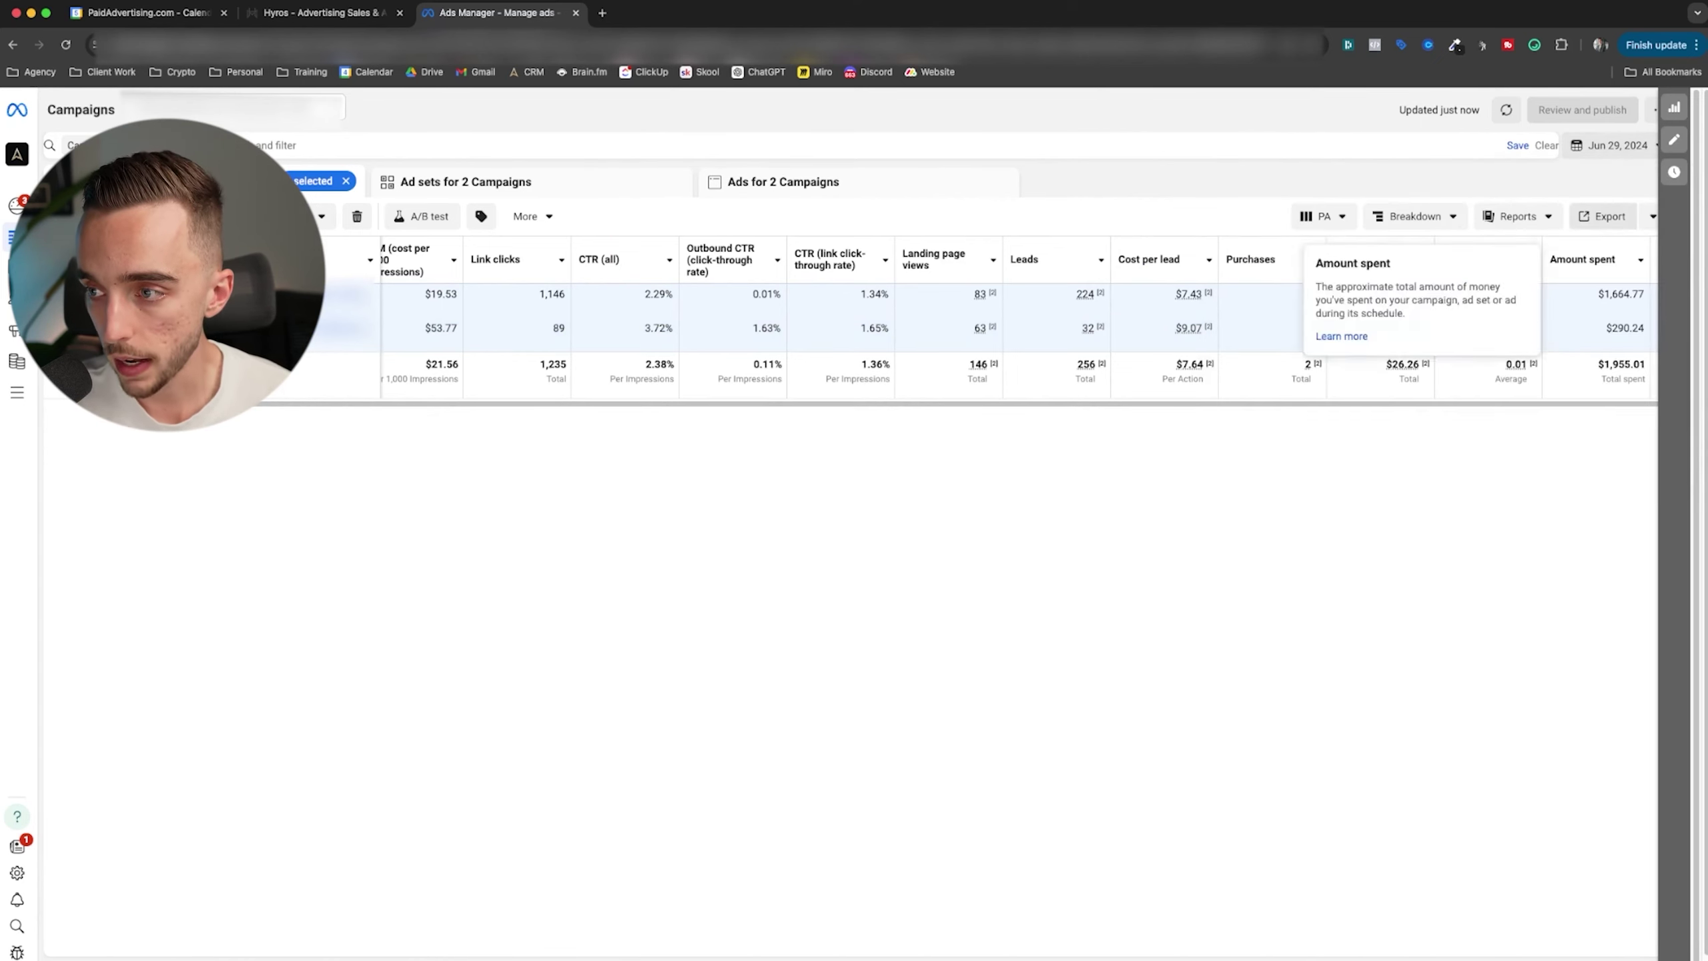
- View the campaigns' results for Jul 1, 2024, followed by Jul 2, 2024, checking leads and cost per lead
click(1614, 145)
click(1654, 452)
click(1614, 145)
click(1553, 230)
click(1654, 448)
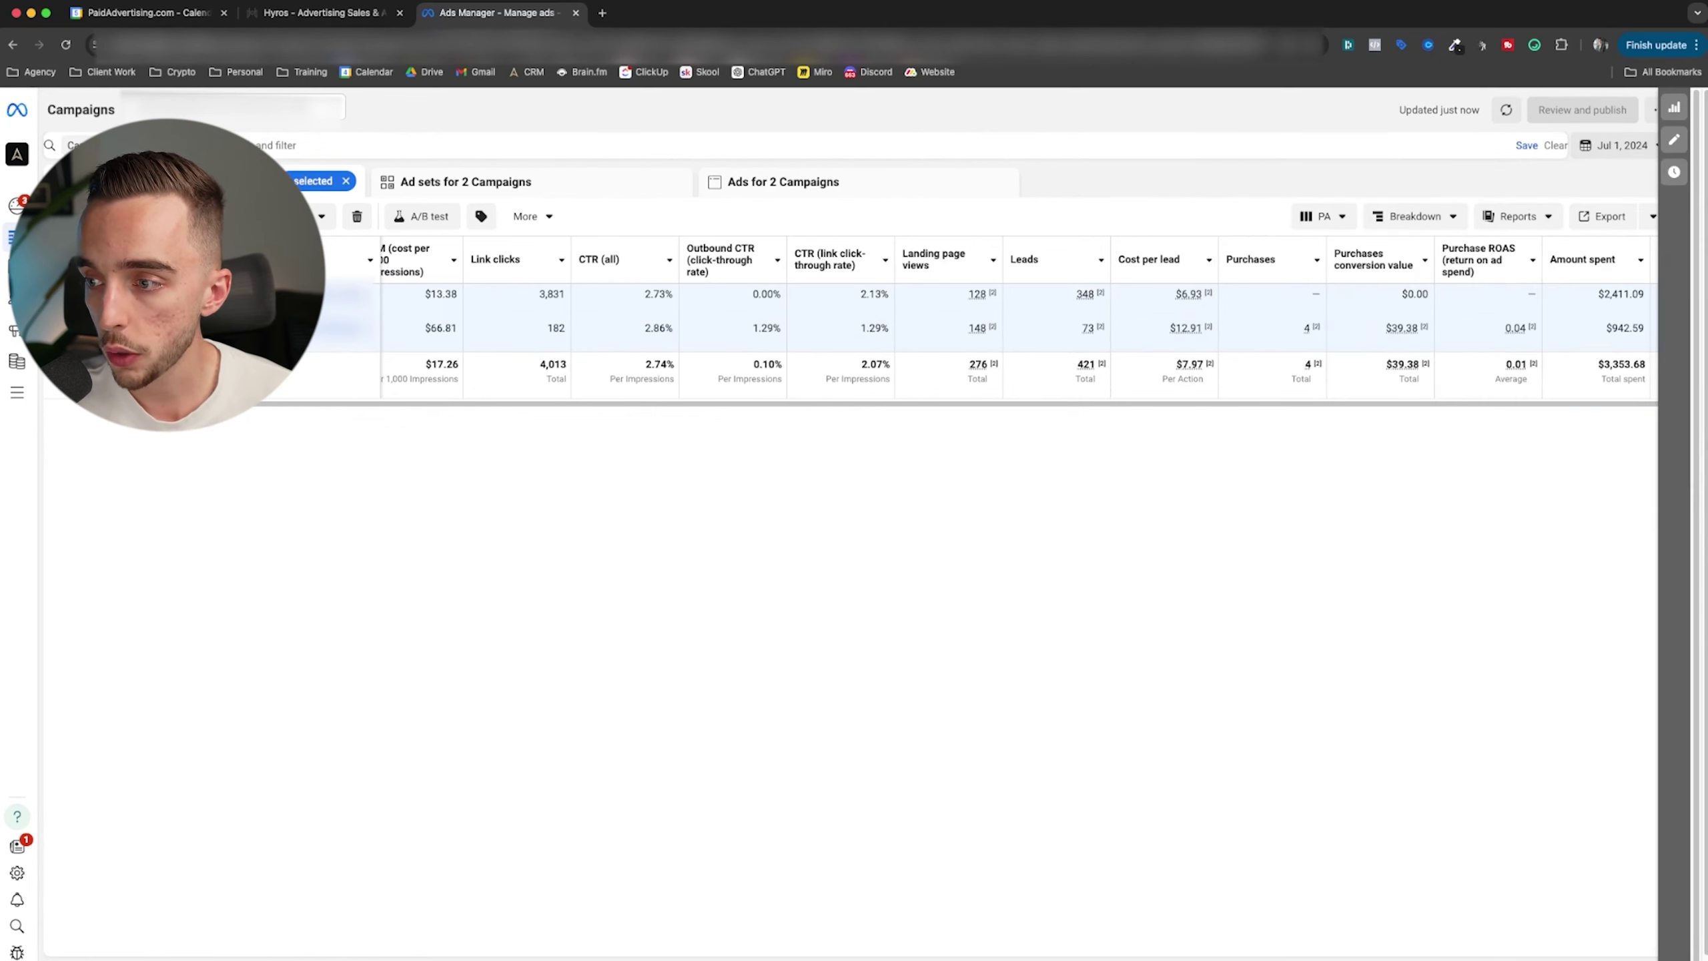
click(1618, 145)
click(1389, 230)
click(1654, 448)
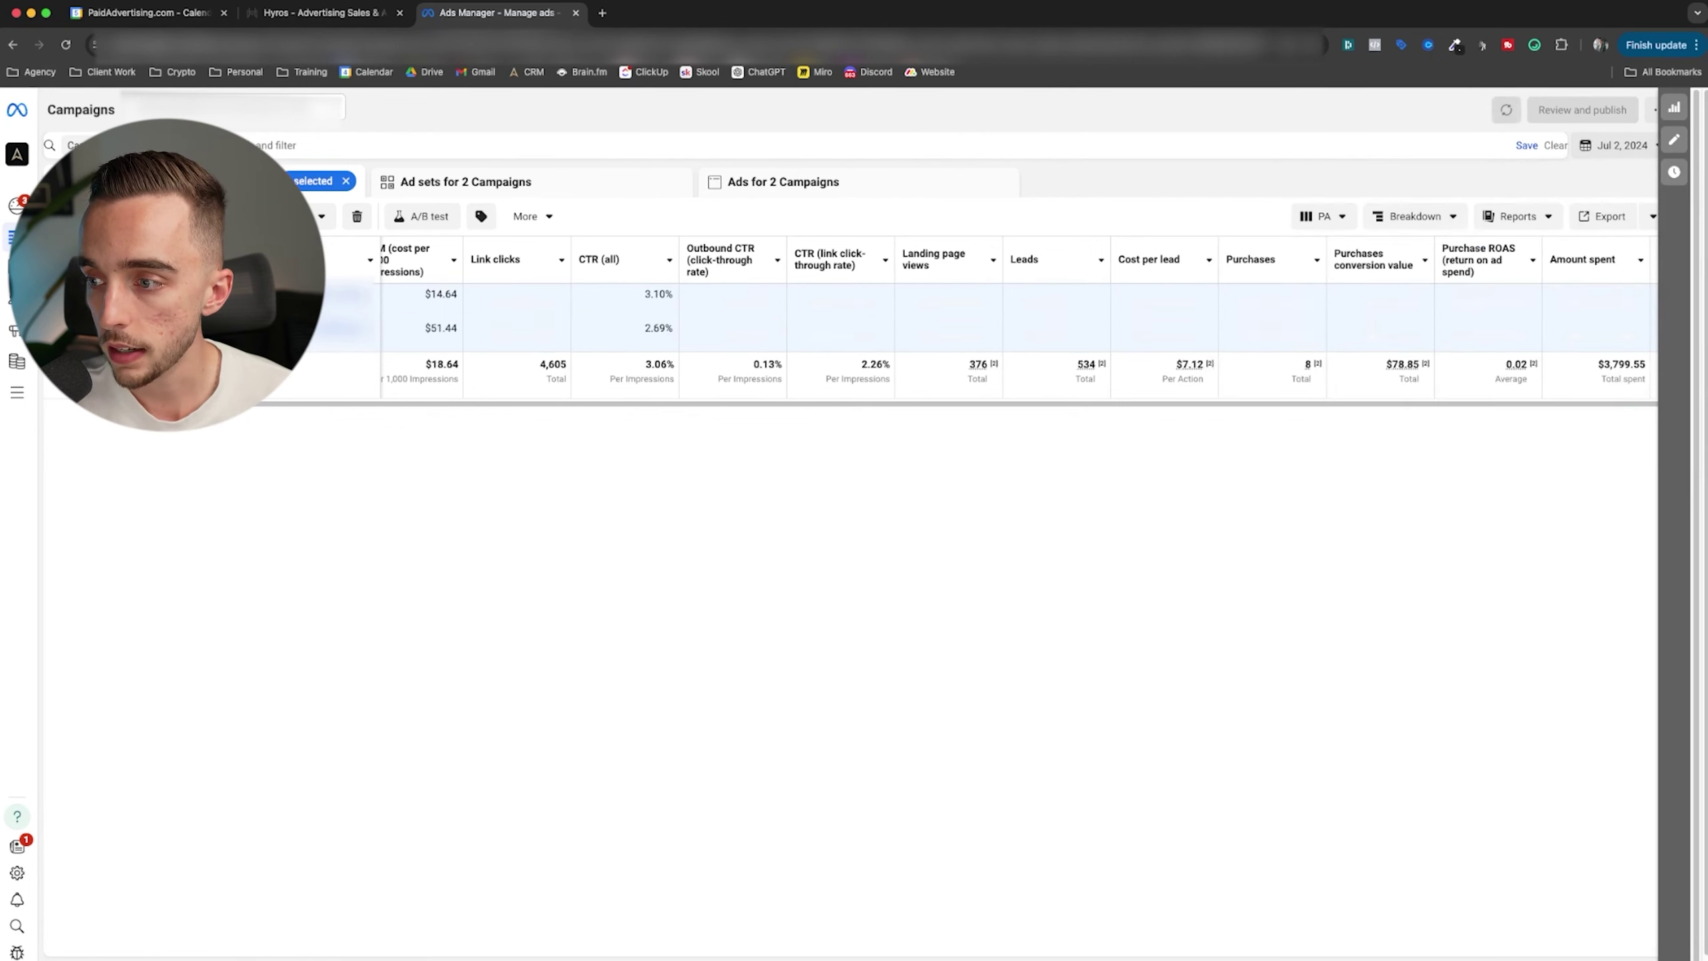
- Set the reporting date to Jul 3, 2024, and check the campaigns' reach, leads, purchases and amount spent
click(1617, 144)
click(1413, 230)
click(1654, 448)
click(1617, 145)
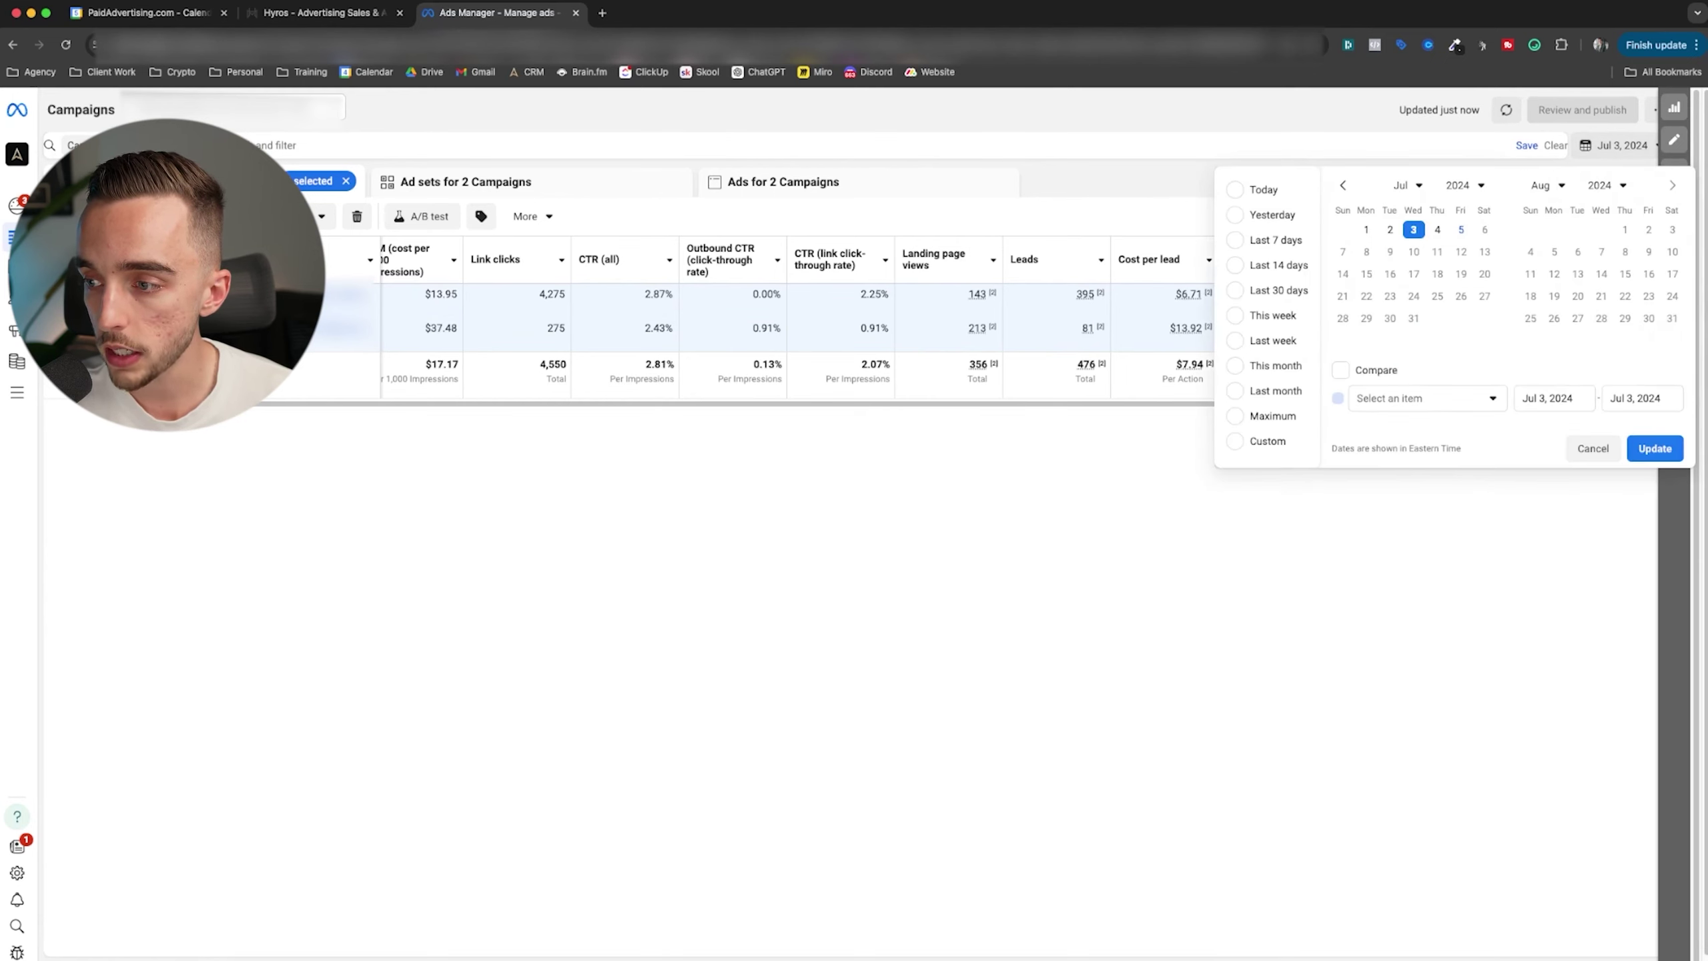
click(1594, 449)
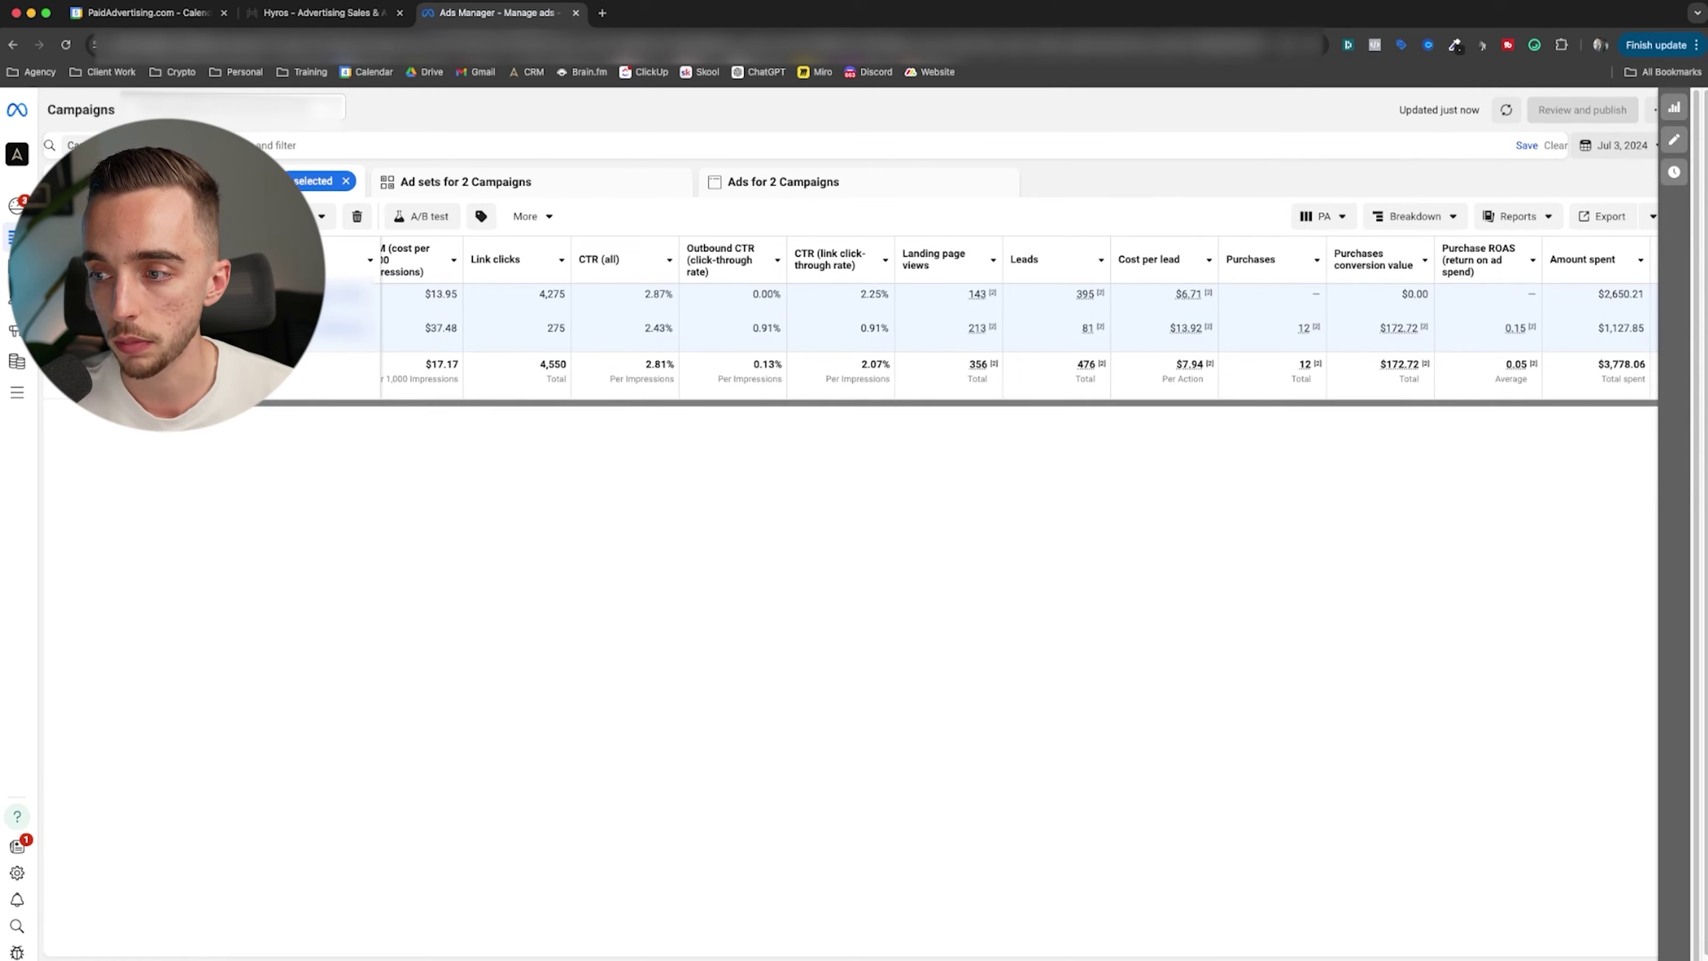
scroll(942, 317, left, 4)
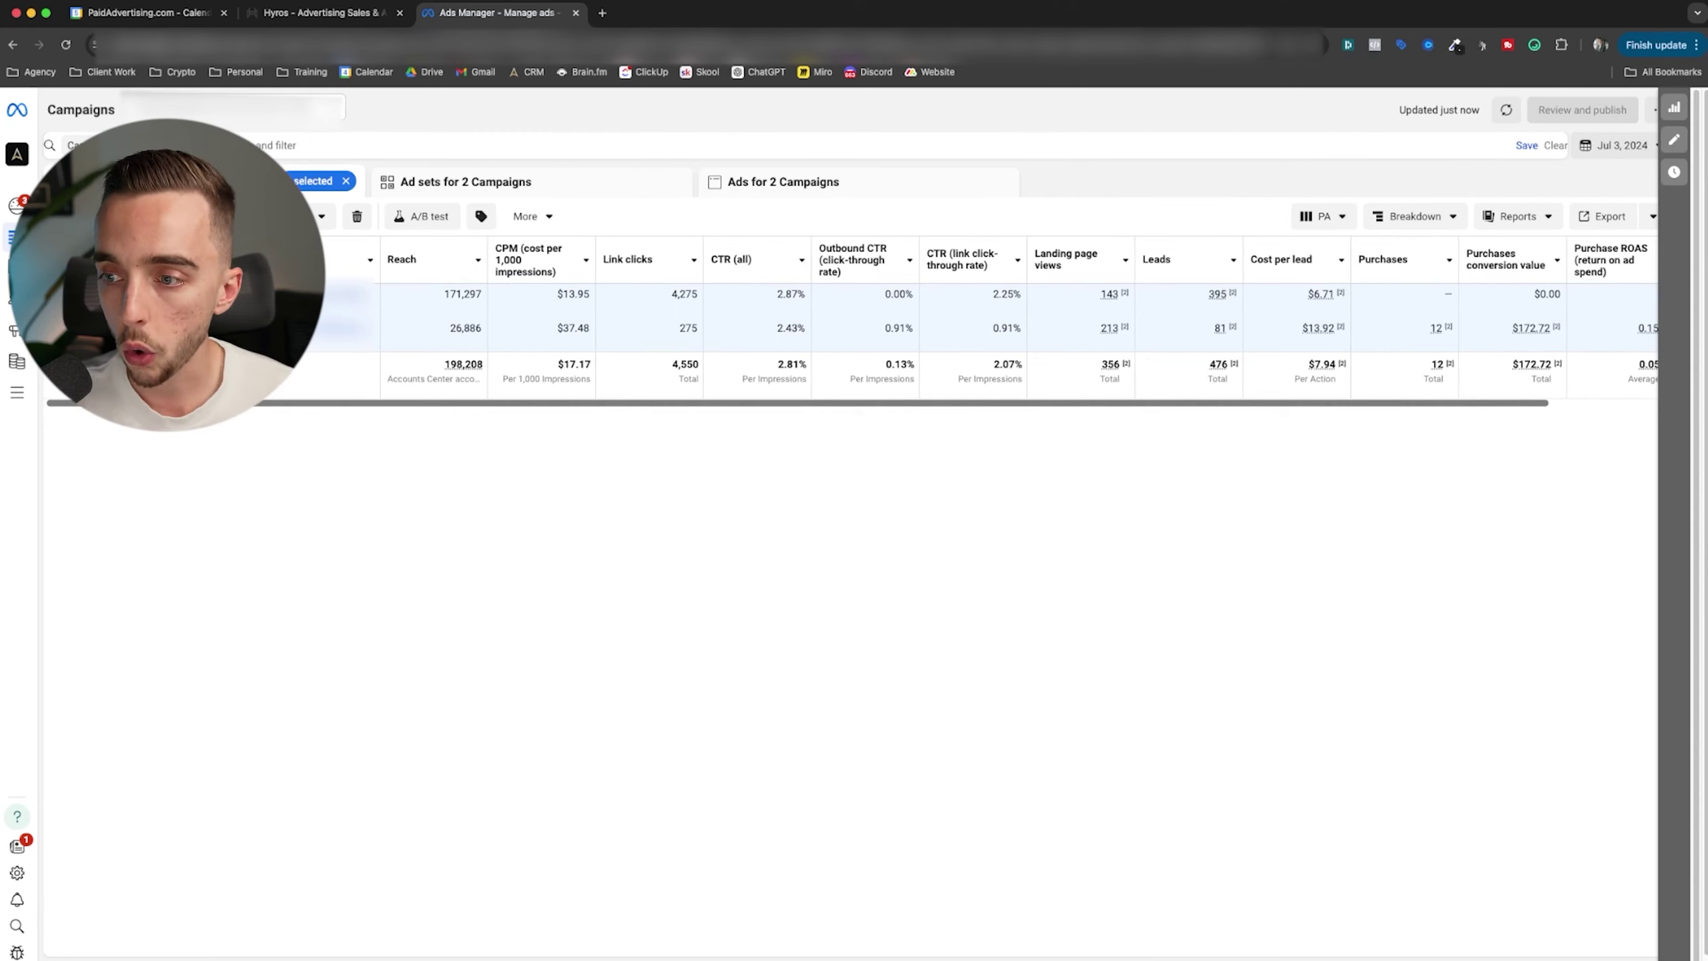
- Return the reporting date to Jun 27, 2024, and review both campaigns' cost per lead, purchases and purchase ROAS
click(1617, 145)
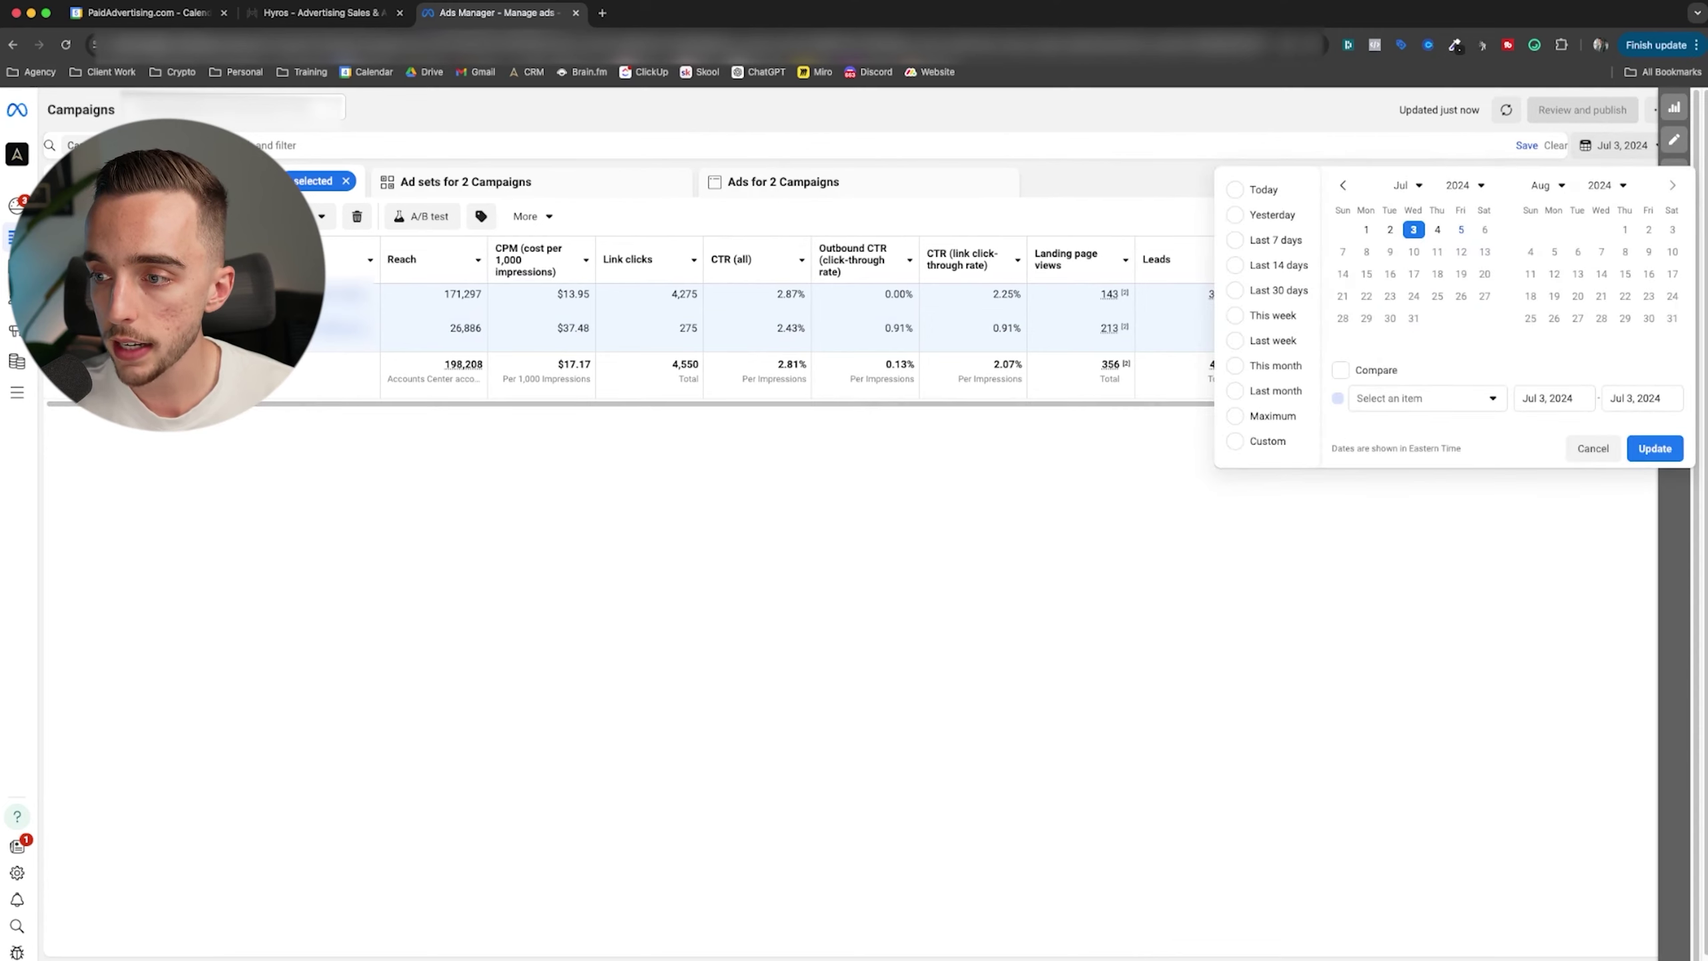
click(1343, 185)
click(1437, 318)
click(1654, 448)
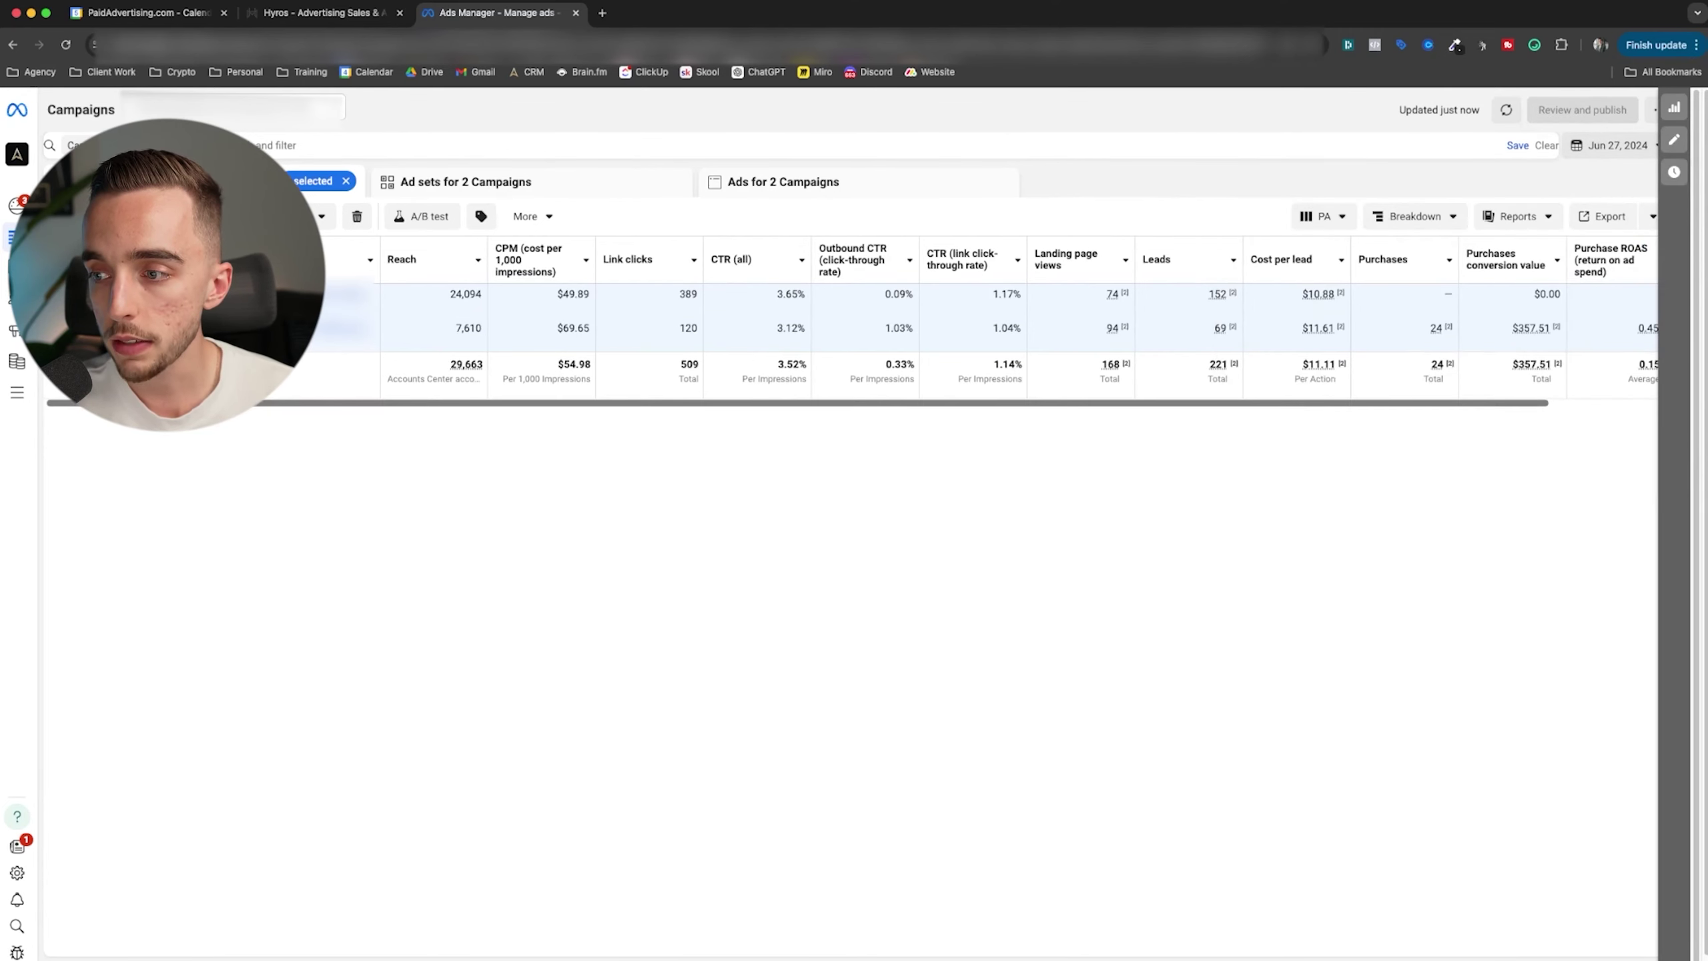
scroll(875, 317, right, 3)
- Step the reporting date back to Jun 26, 2024, and Jun 25, 2024, to compare the campaigns' cost per lead
click(1614, 146)
click(1426, 319)
click(1654, 448)
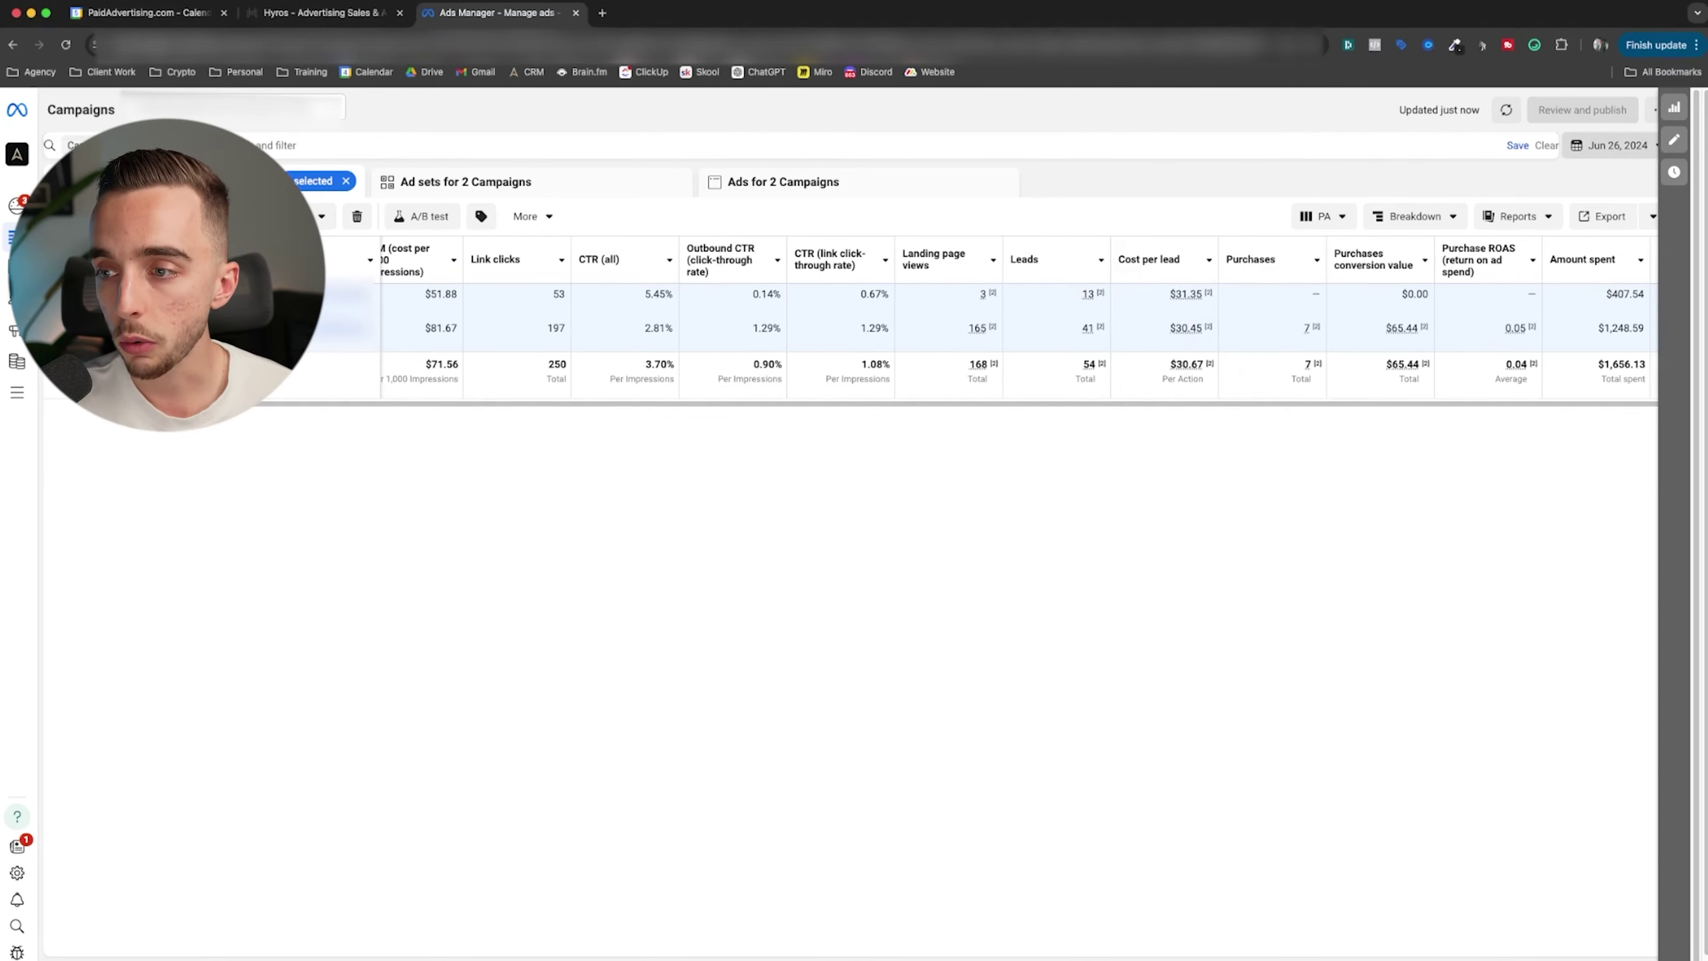
click(1614, 145)
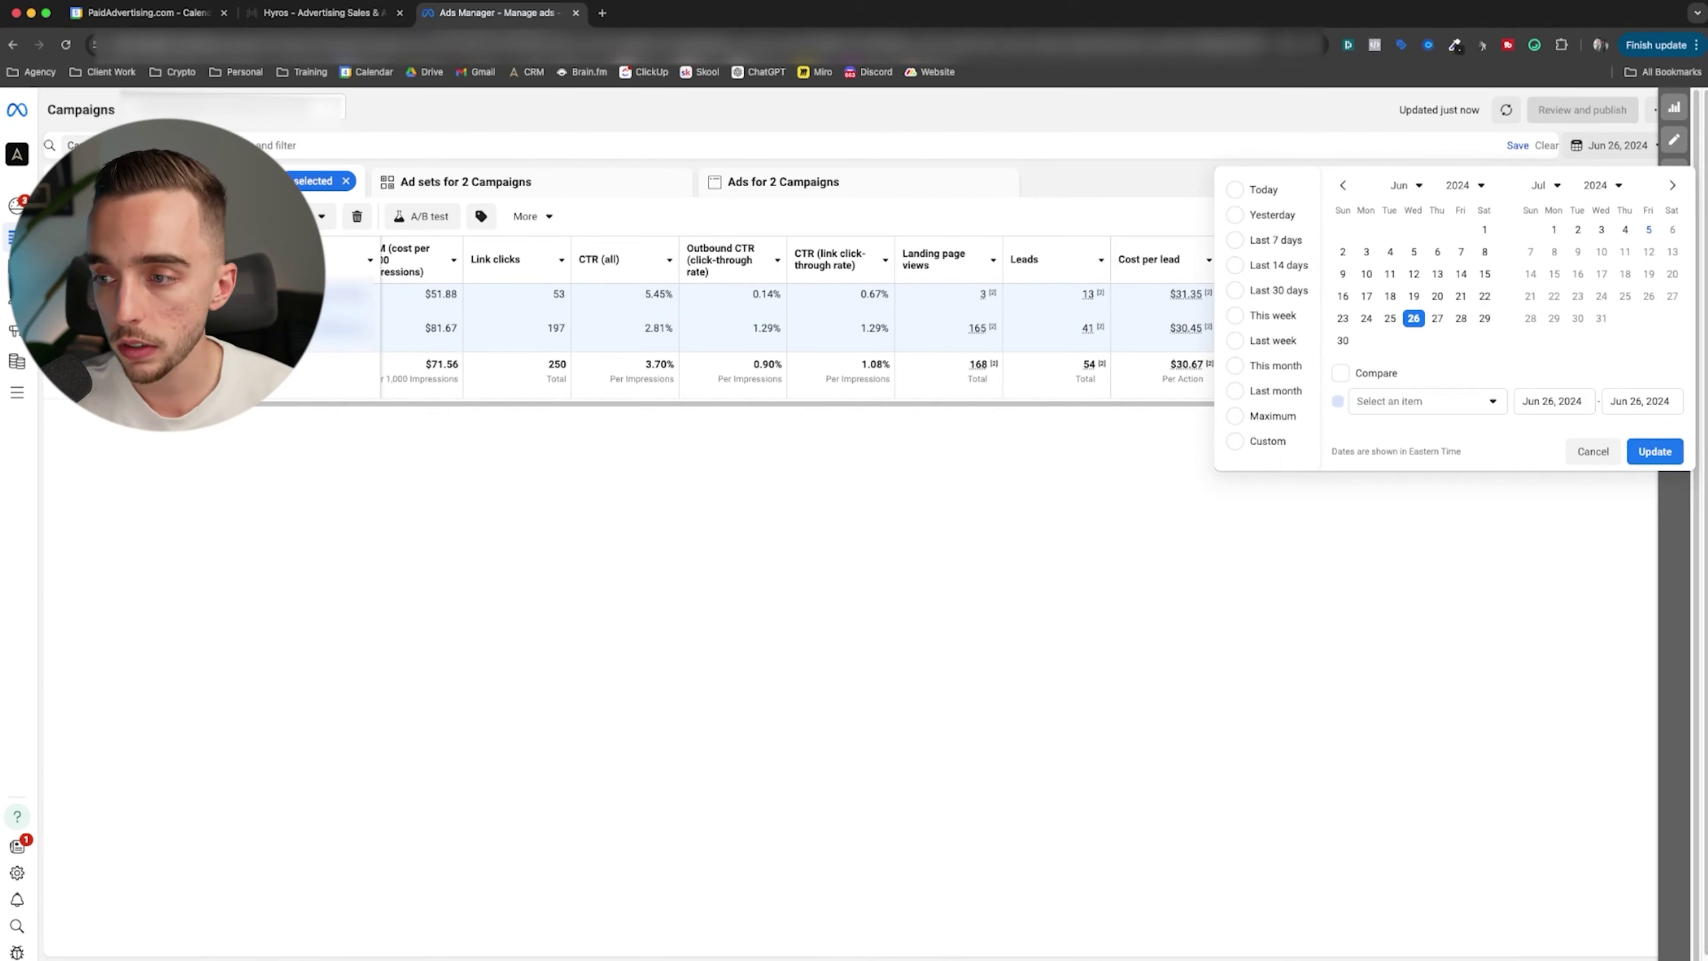
click(1390, 318)
click(1655, 452)
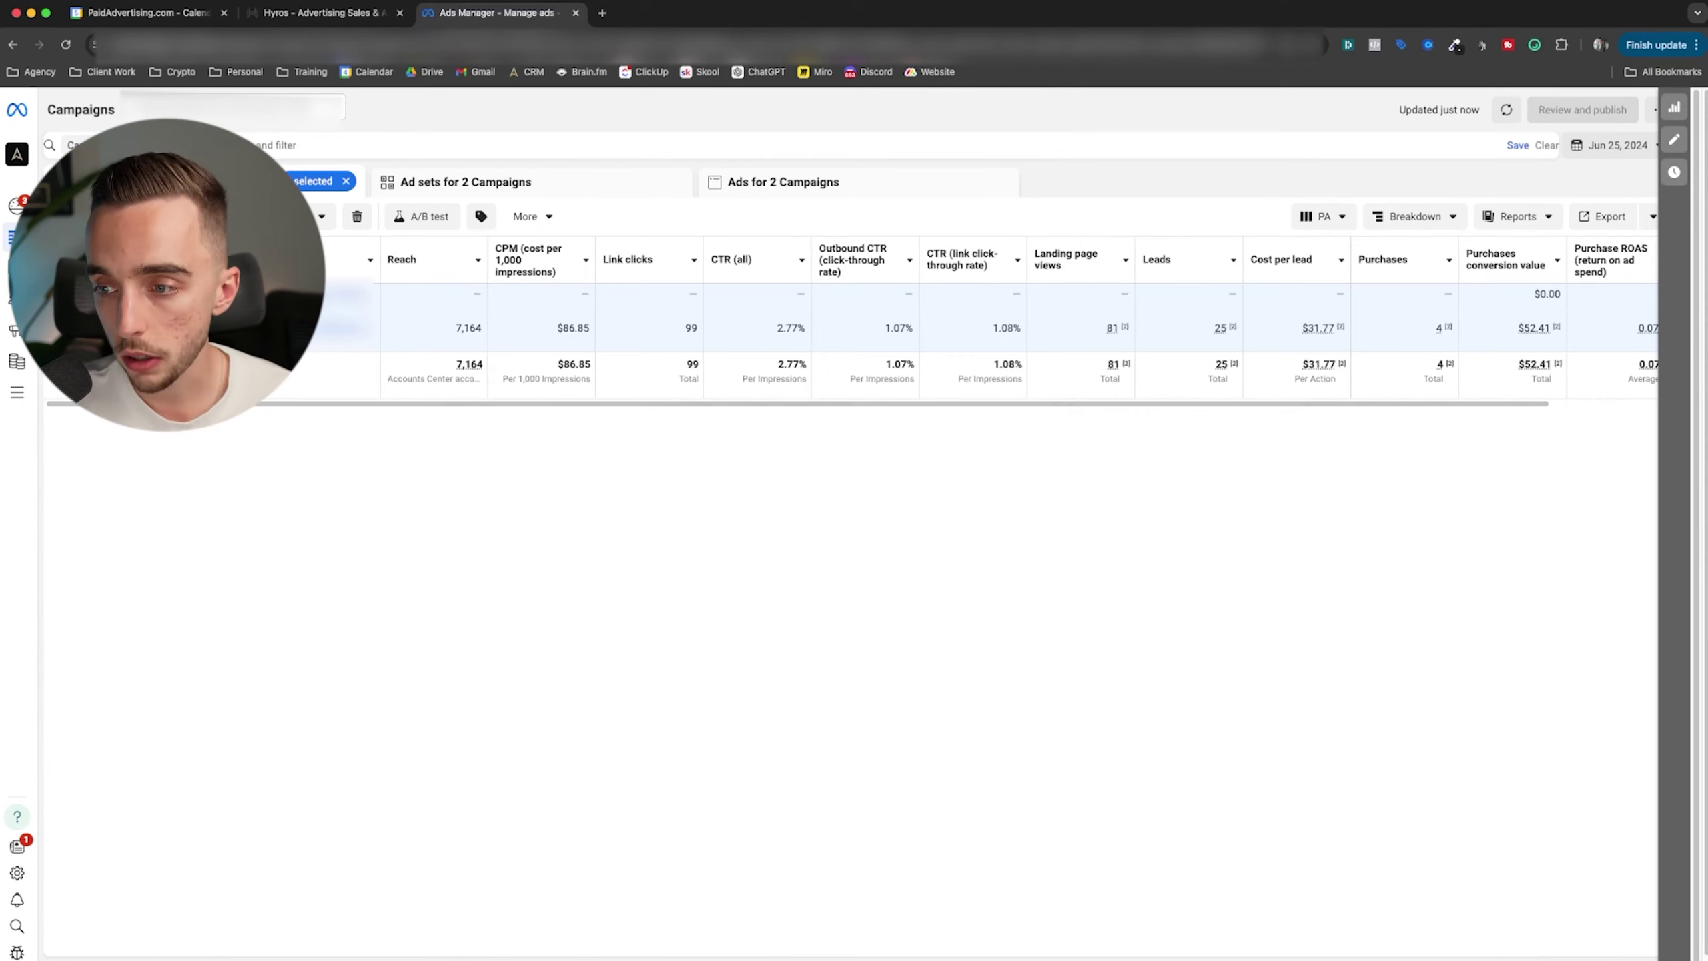
click(1614, 145)
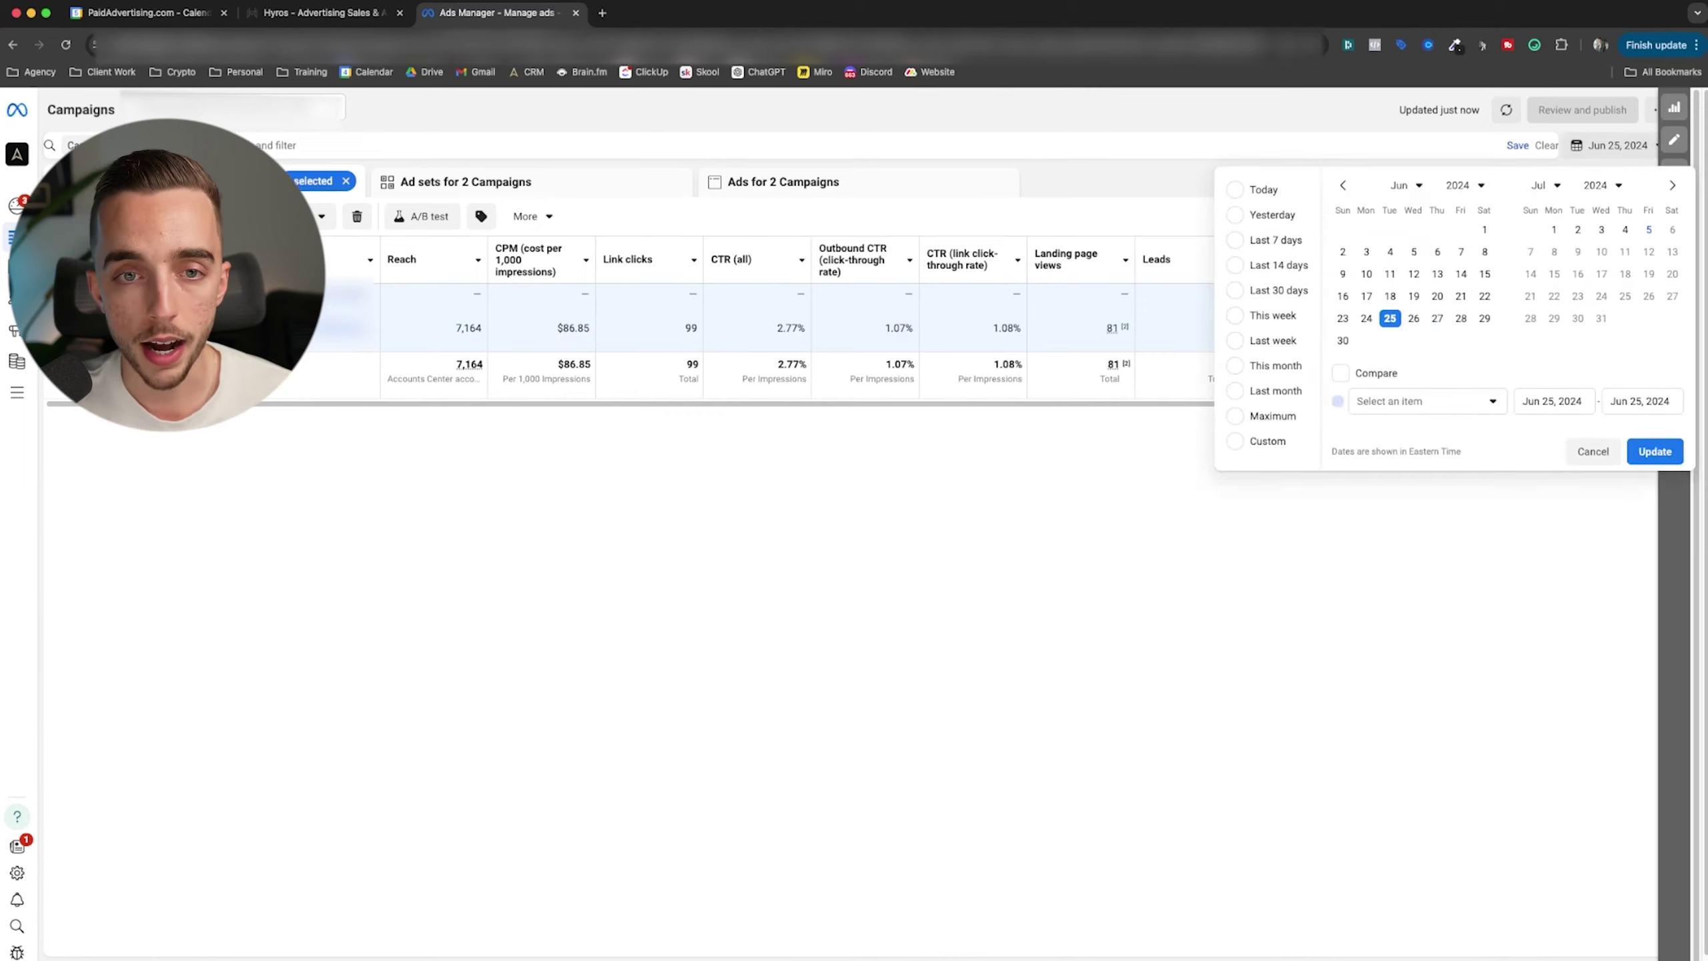
- Switch to the Hyros report and inspect the chart's customer acquisition cost and cost per lead for Jun 26 and Jun 27, 2024
key(ctrl+shift+Tab)
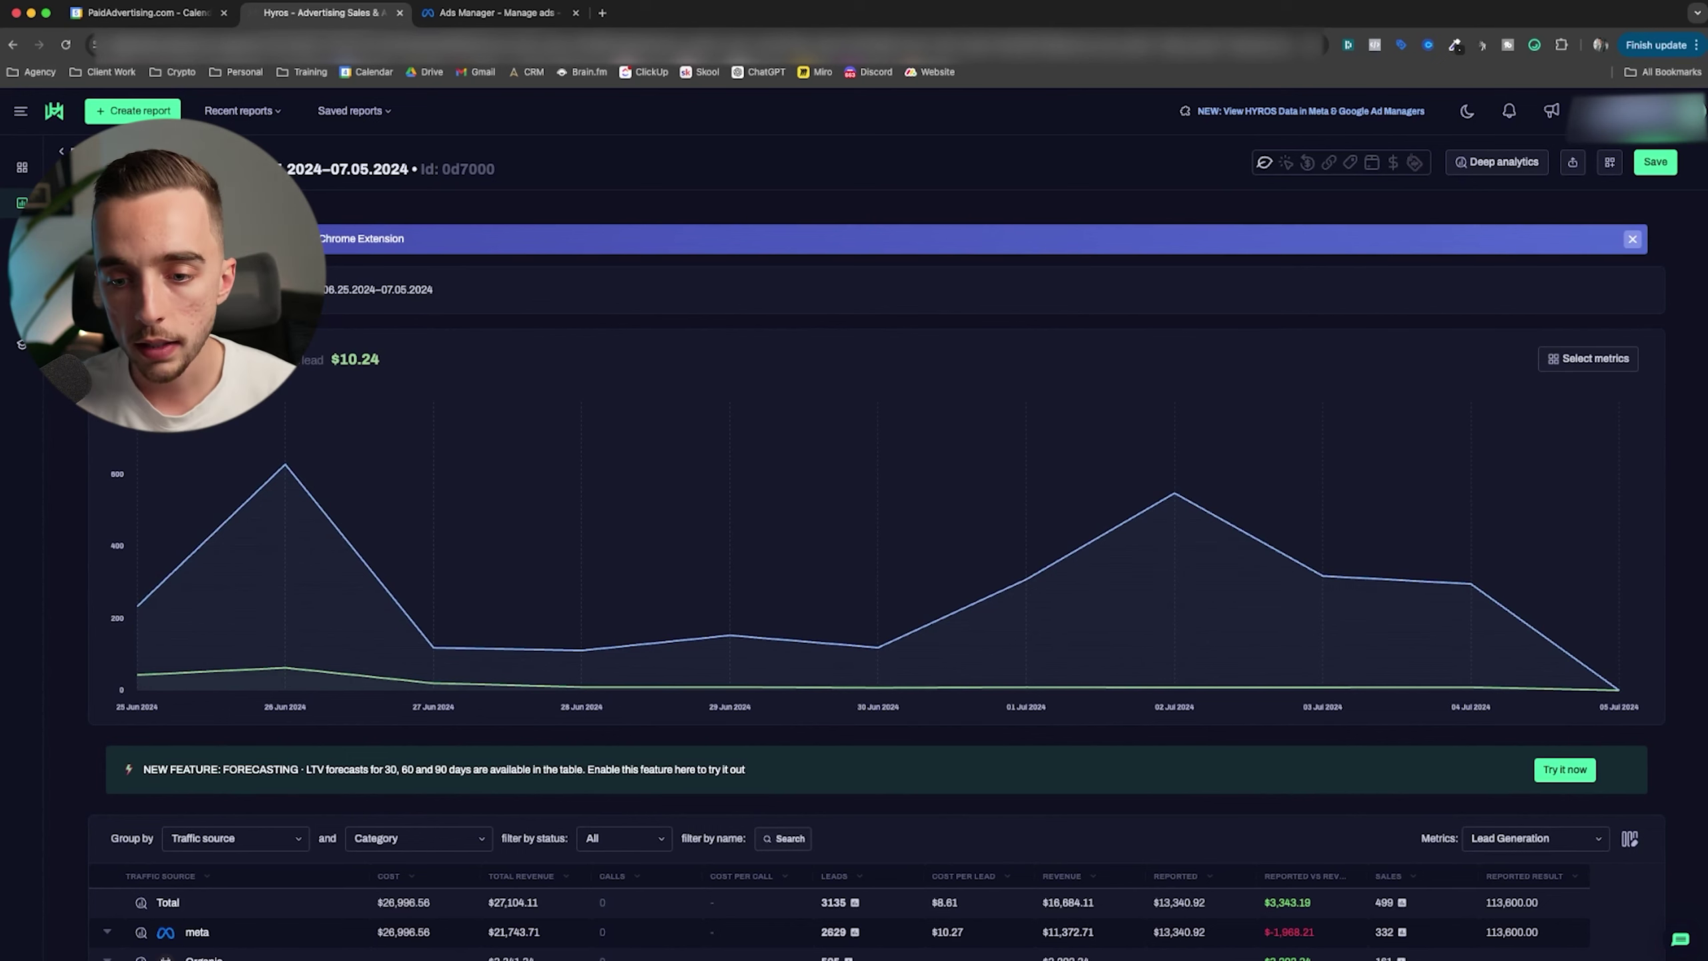
mouse_move(285, 571)
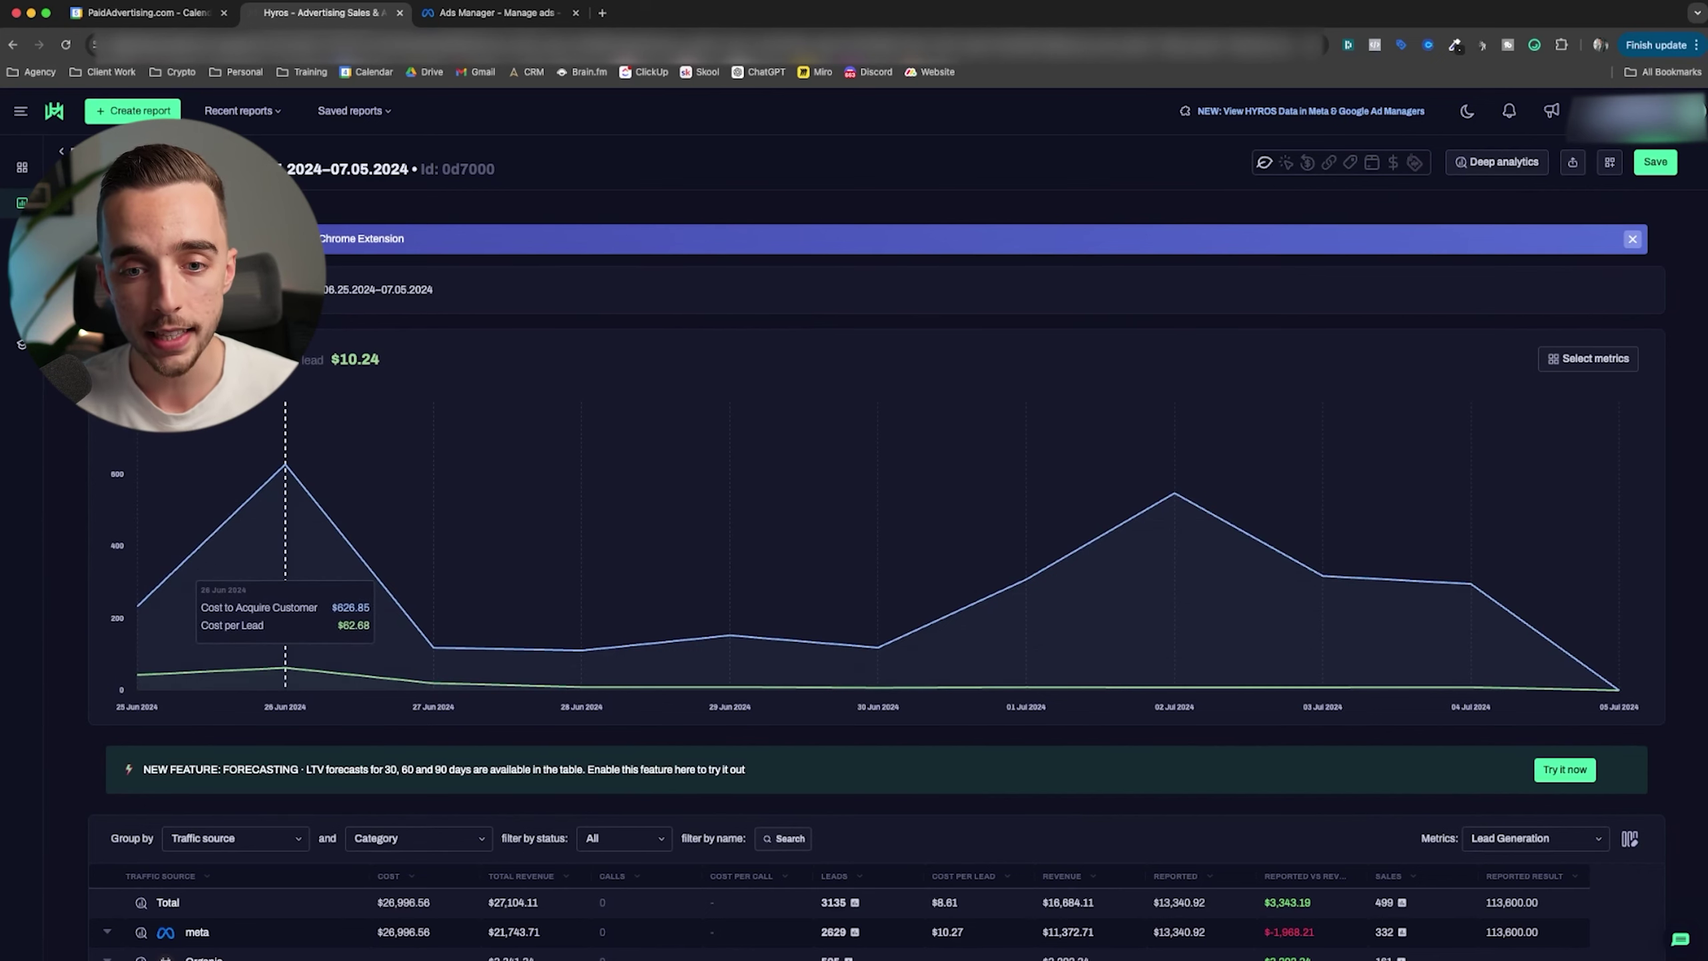
mouse_move(138, 579)
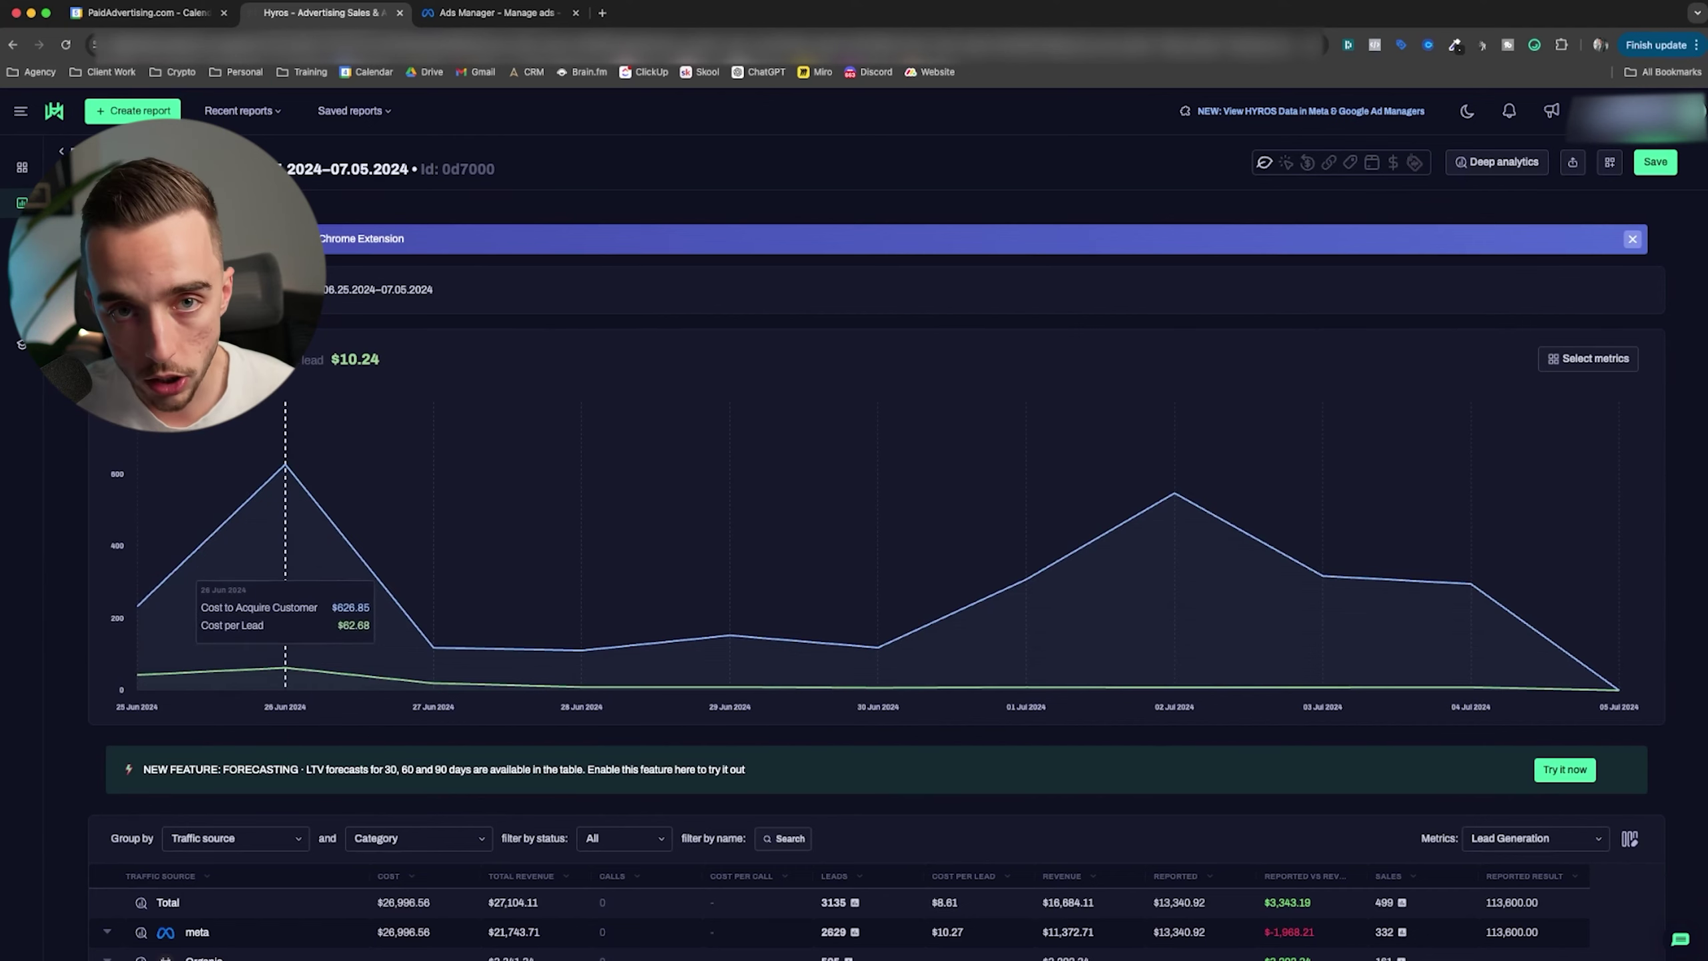
mouse_move(433, 578)
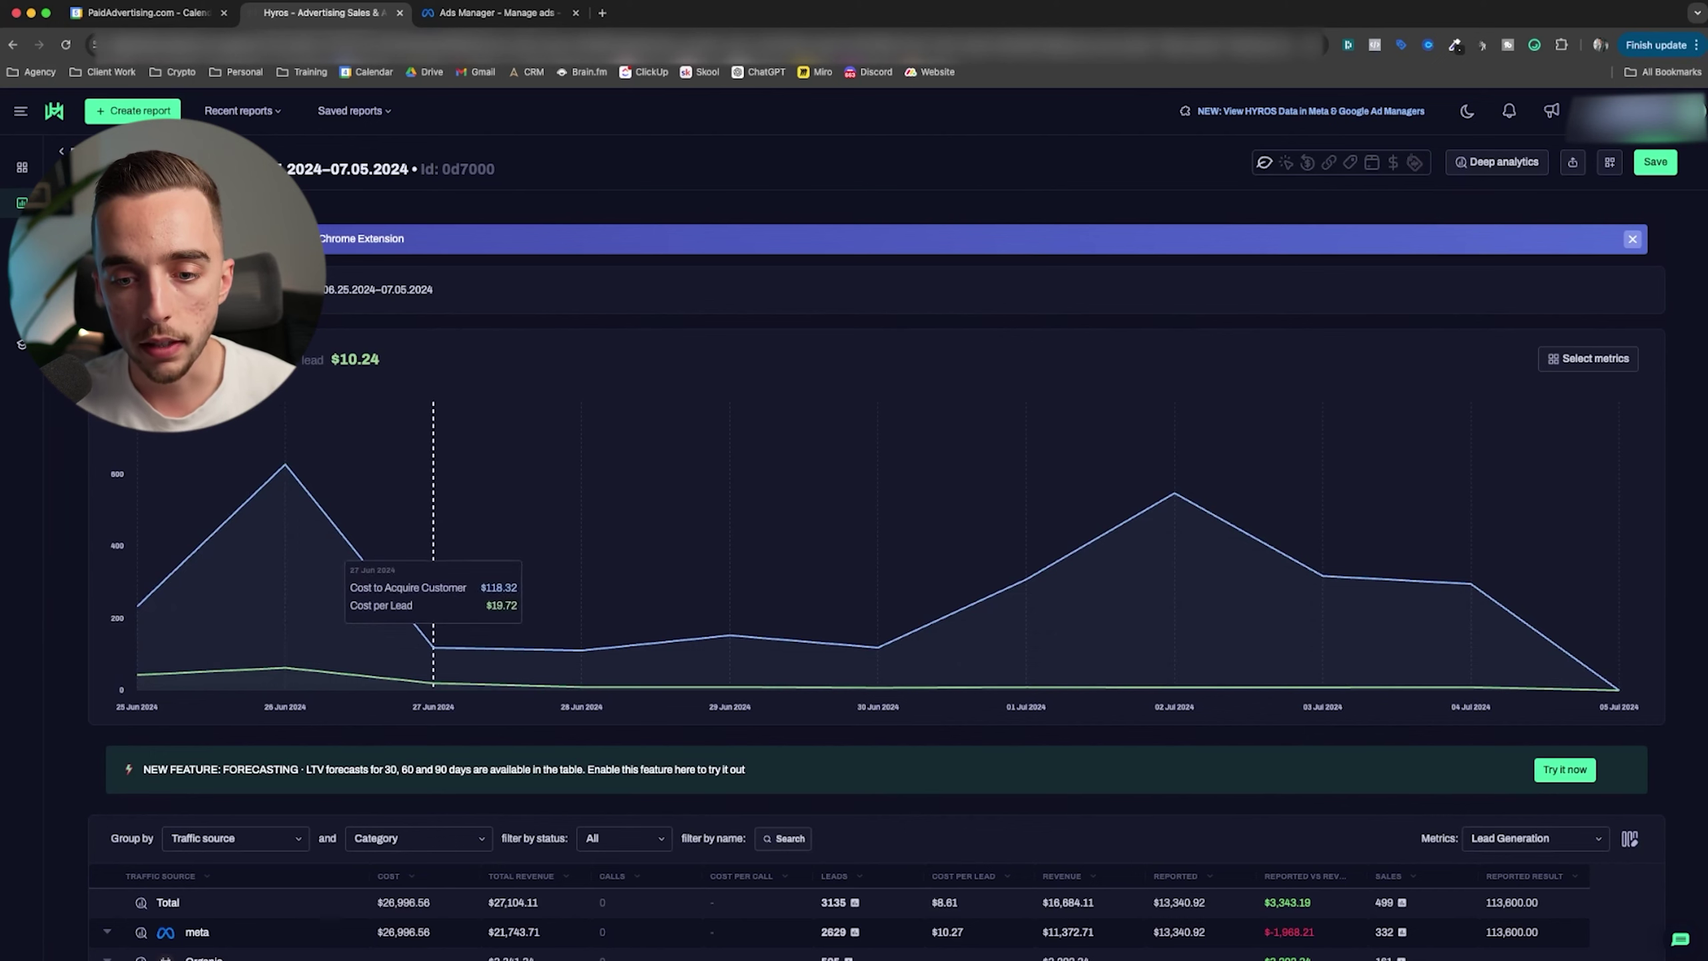
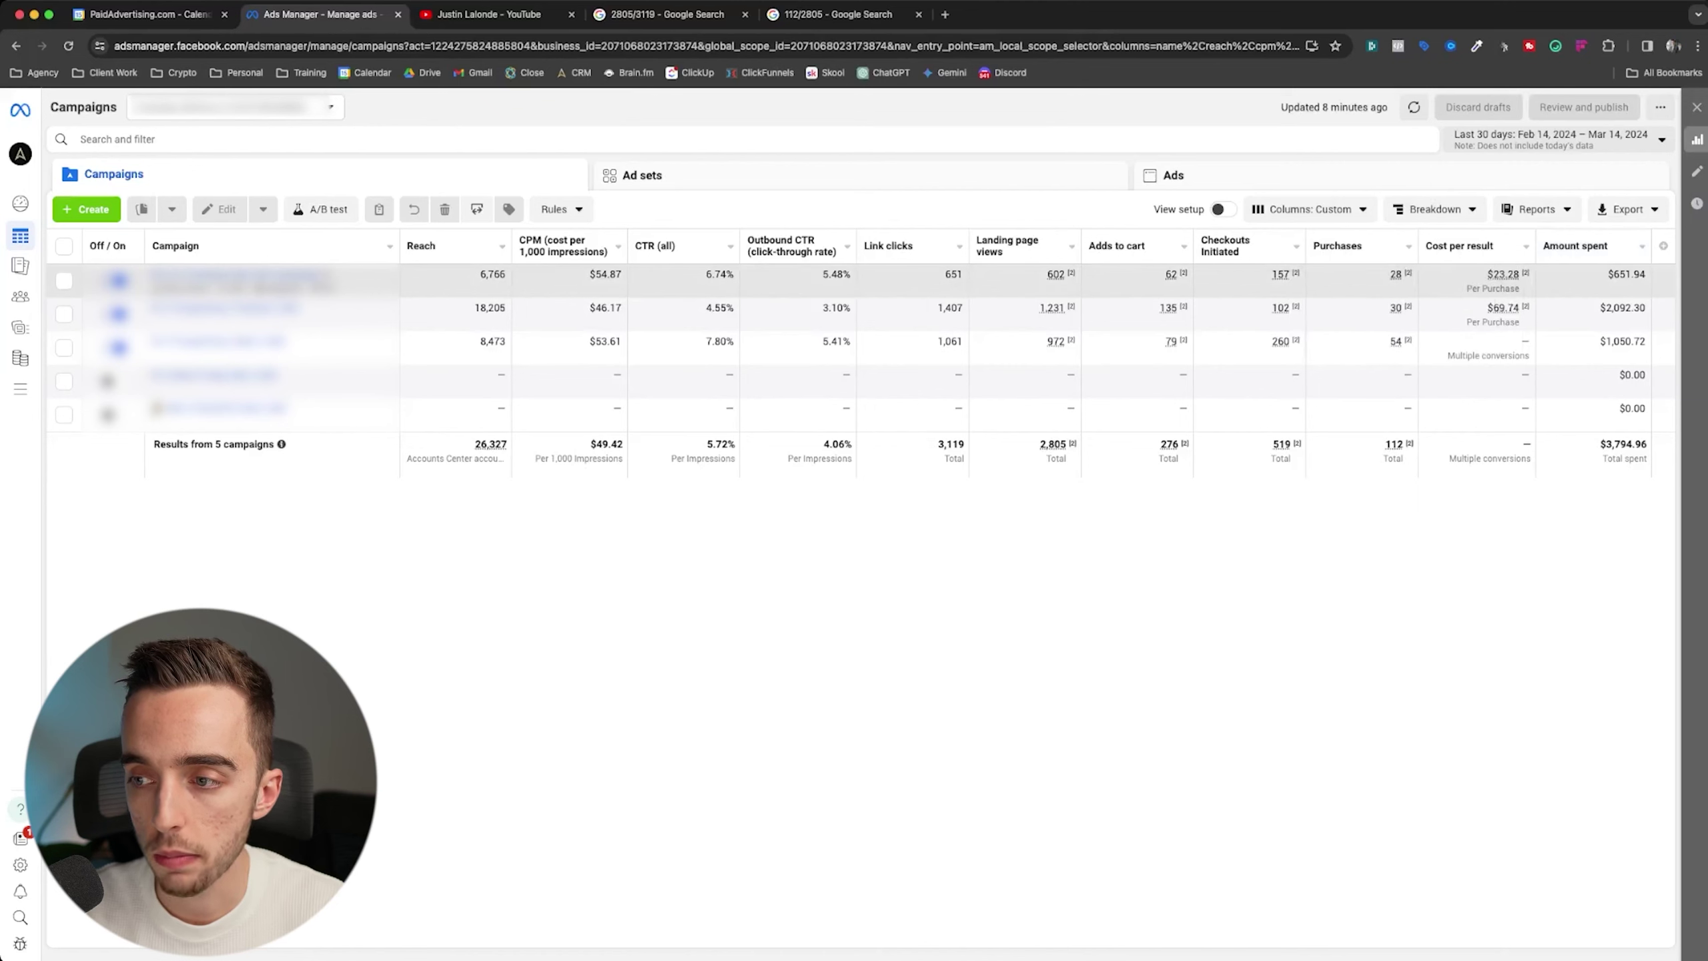
- Check the campaigns' initiated checkouts, open the third campaign's ad sets to review their results, and return to the campaign list
mouse_move(1295, 273)
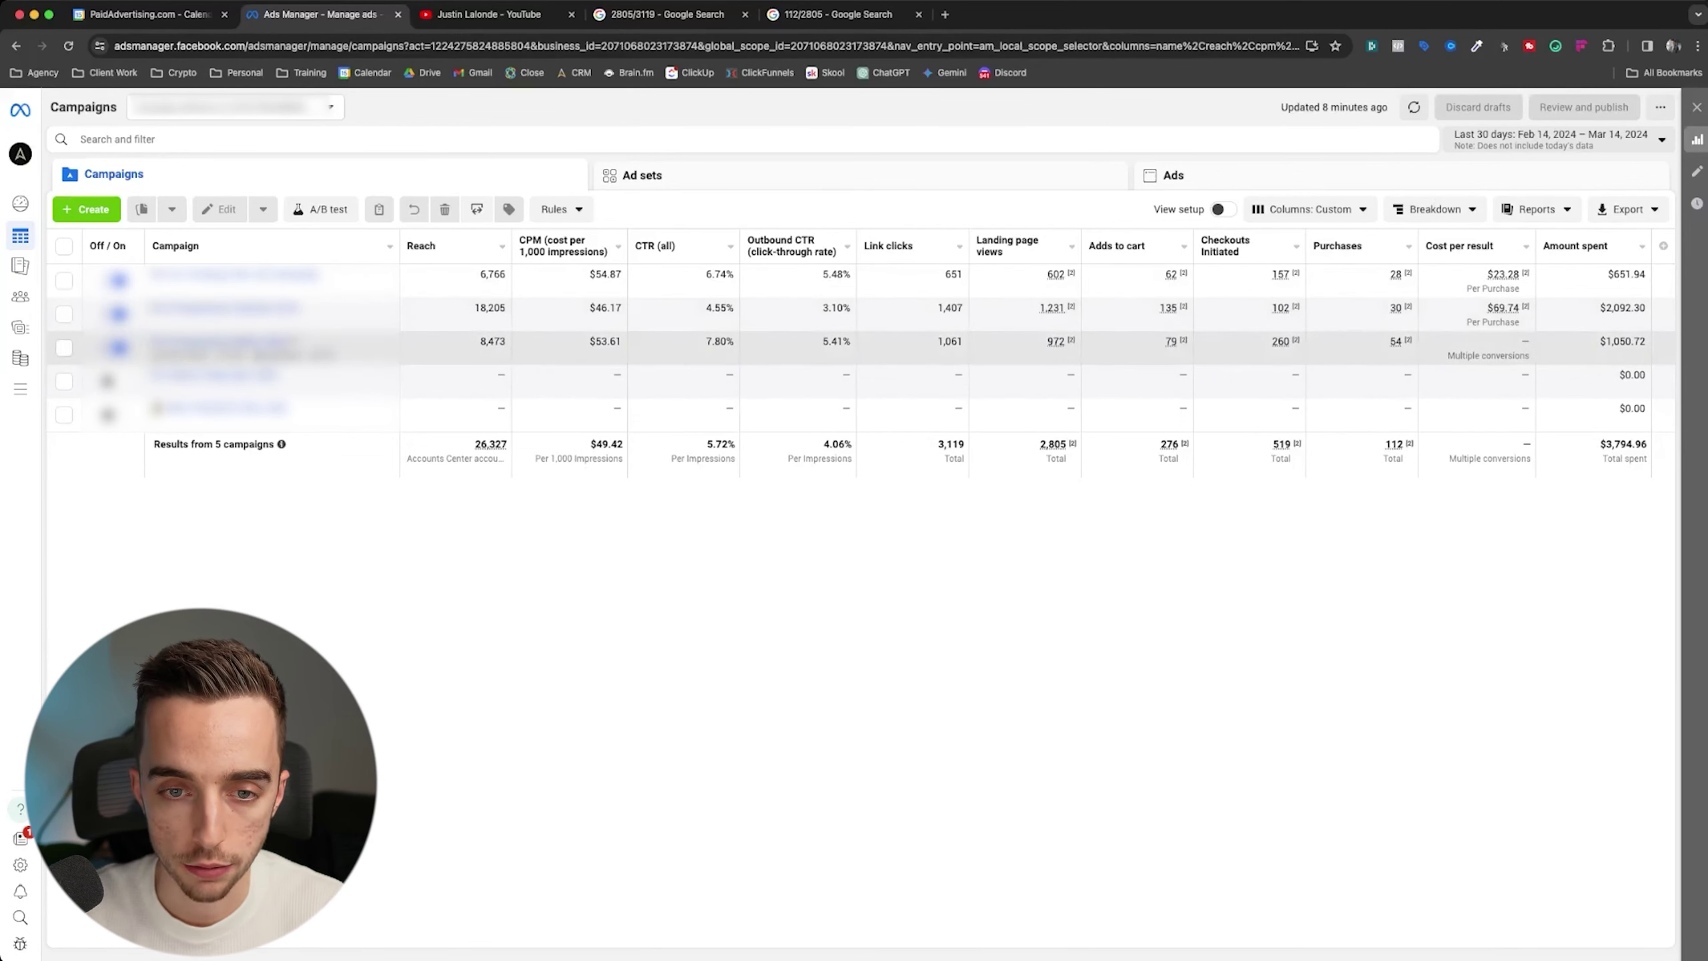
click(222, 340)
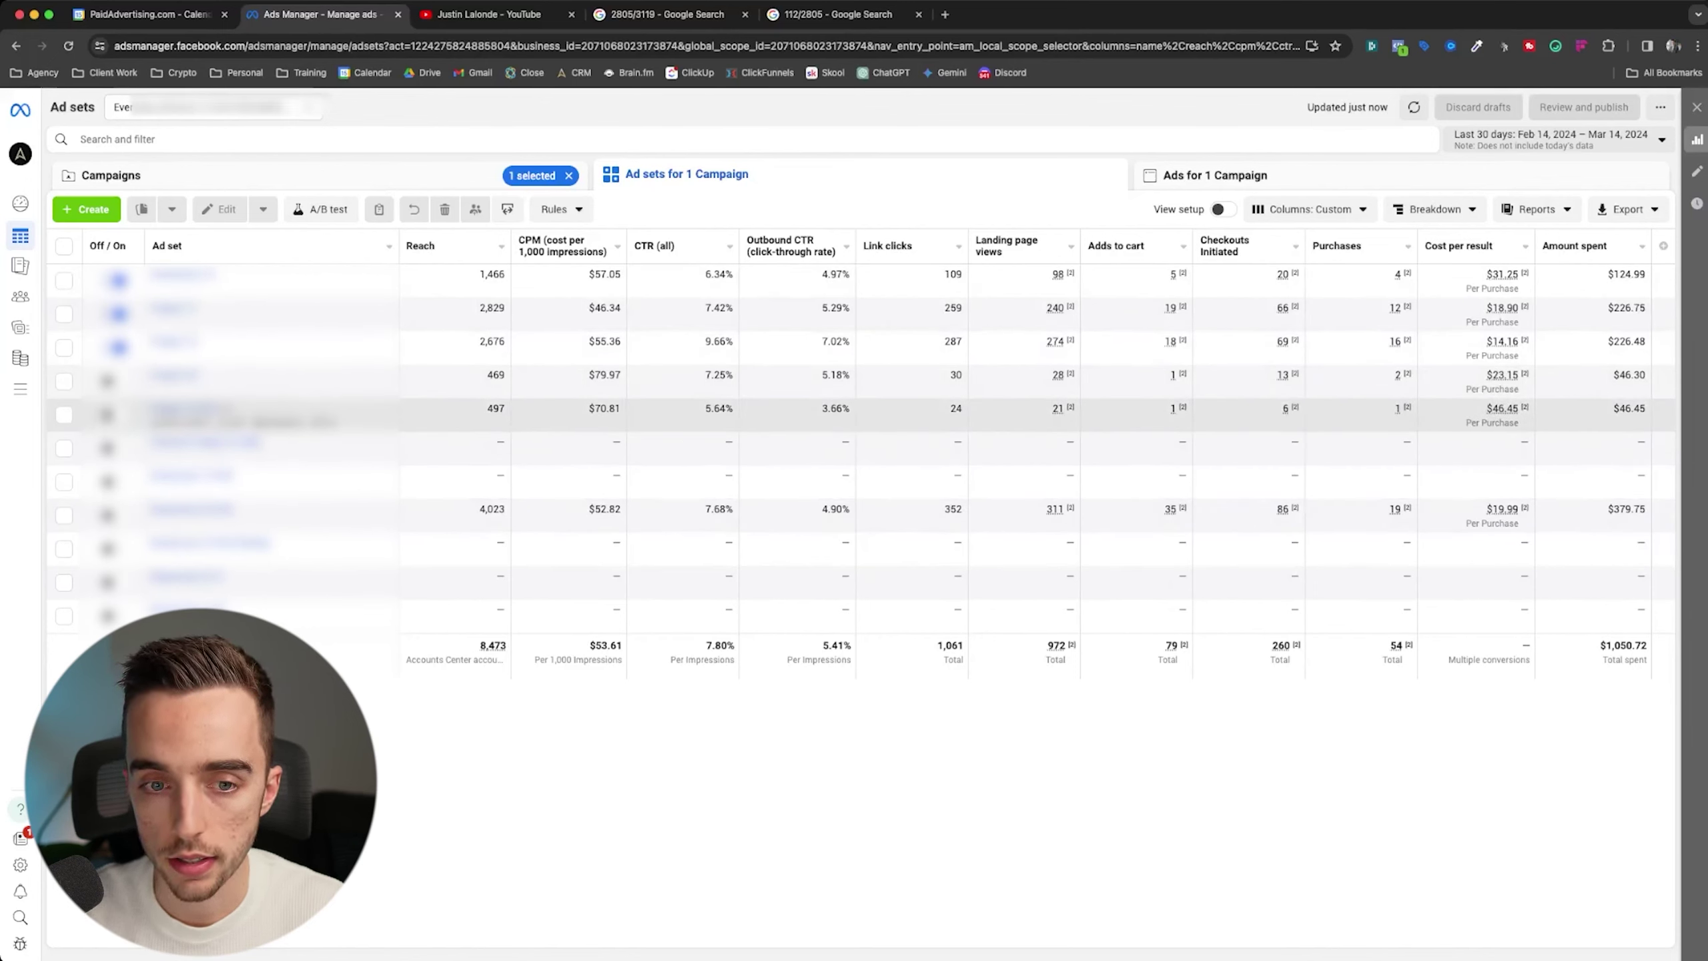
click(202, 175)
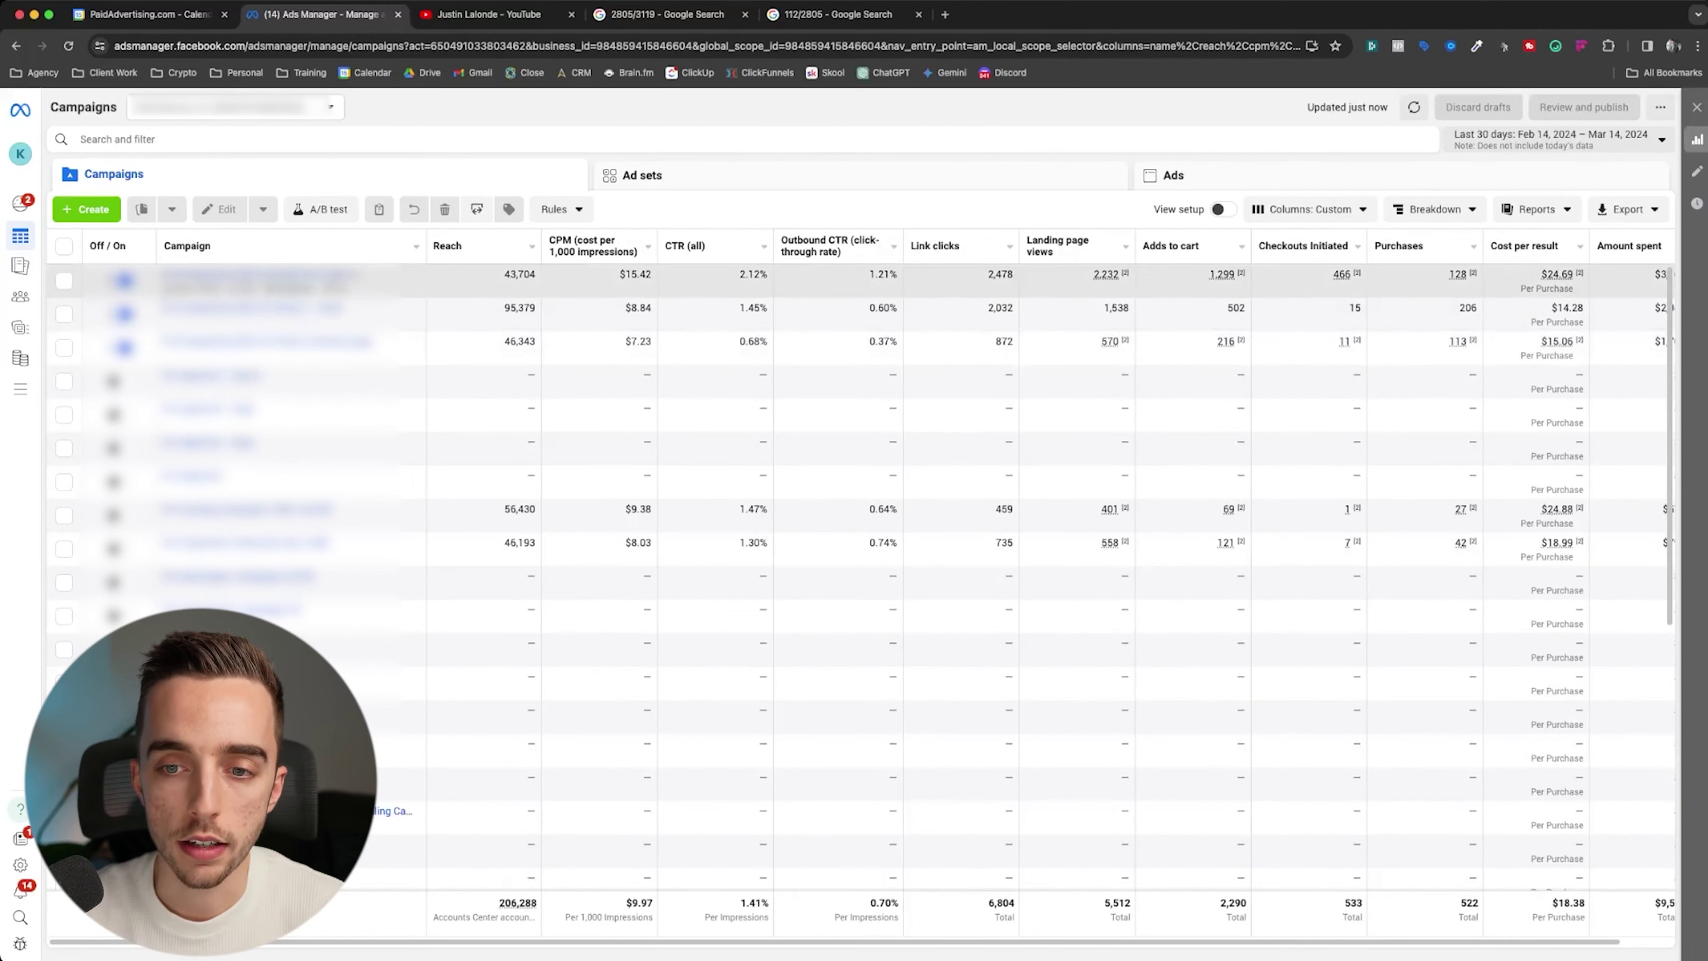
- Select the first campaign in the second ad account and apply the PA column preset to the campaign table
click(64, 279)
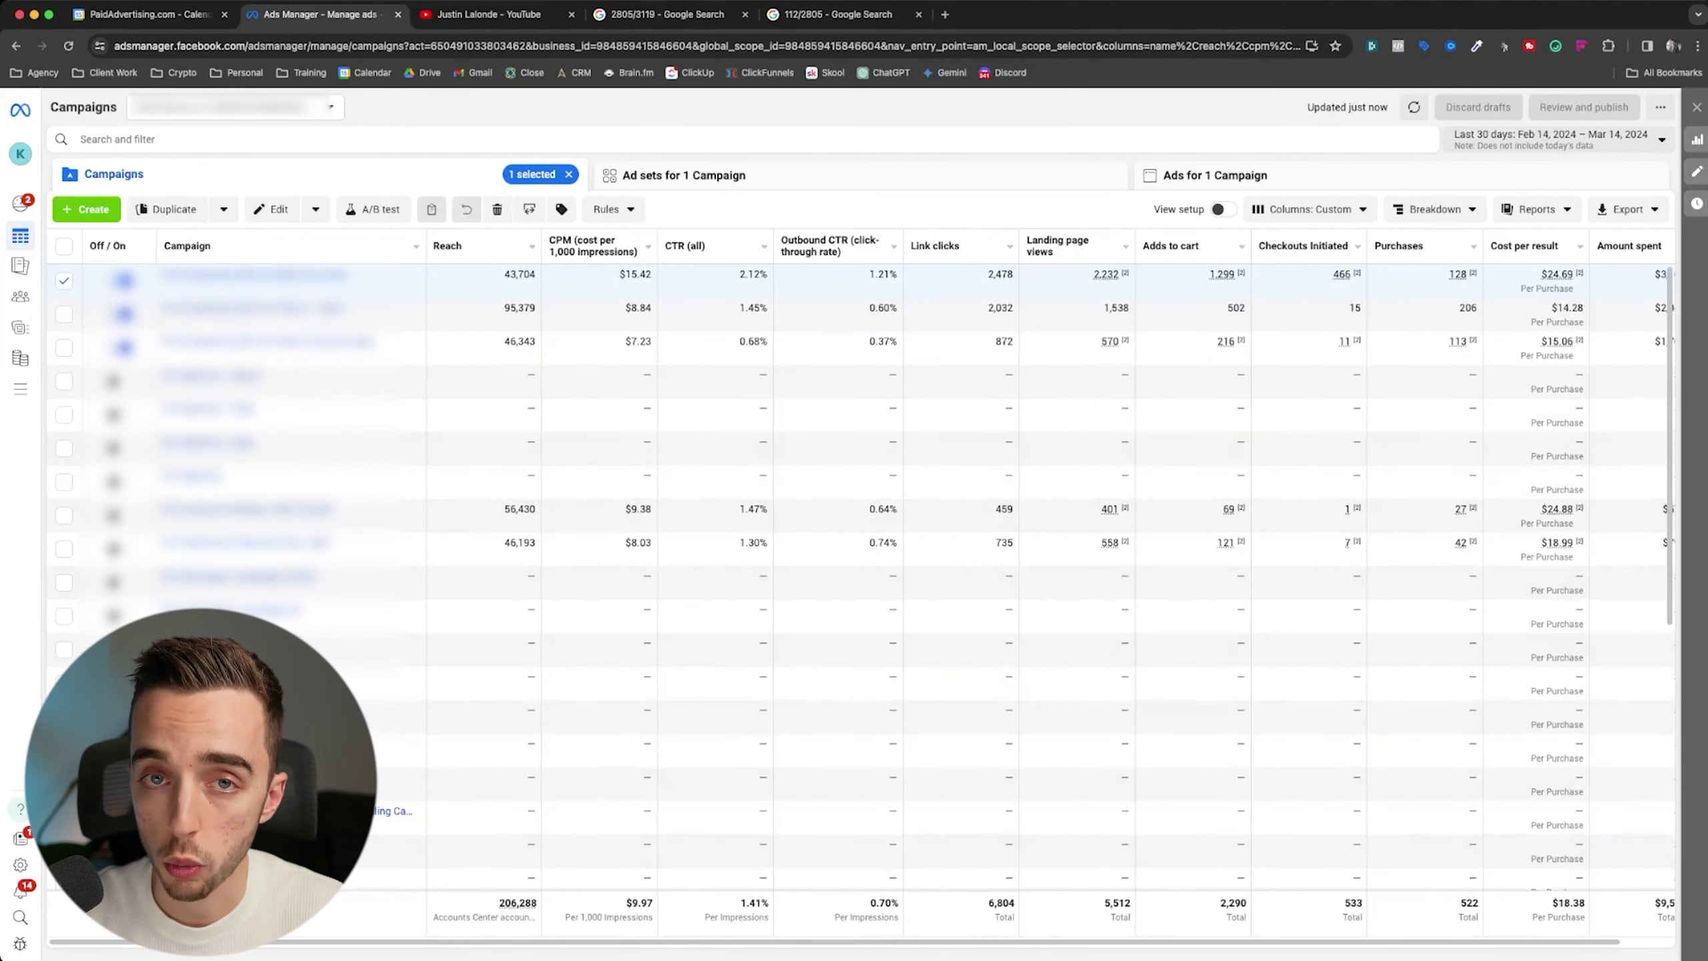
scroll(861, 589, right, 2)
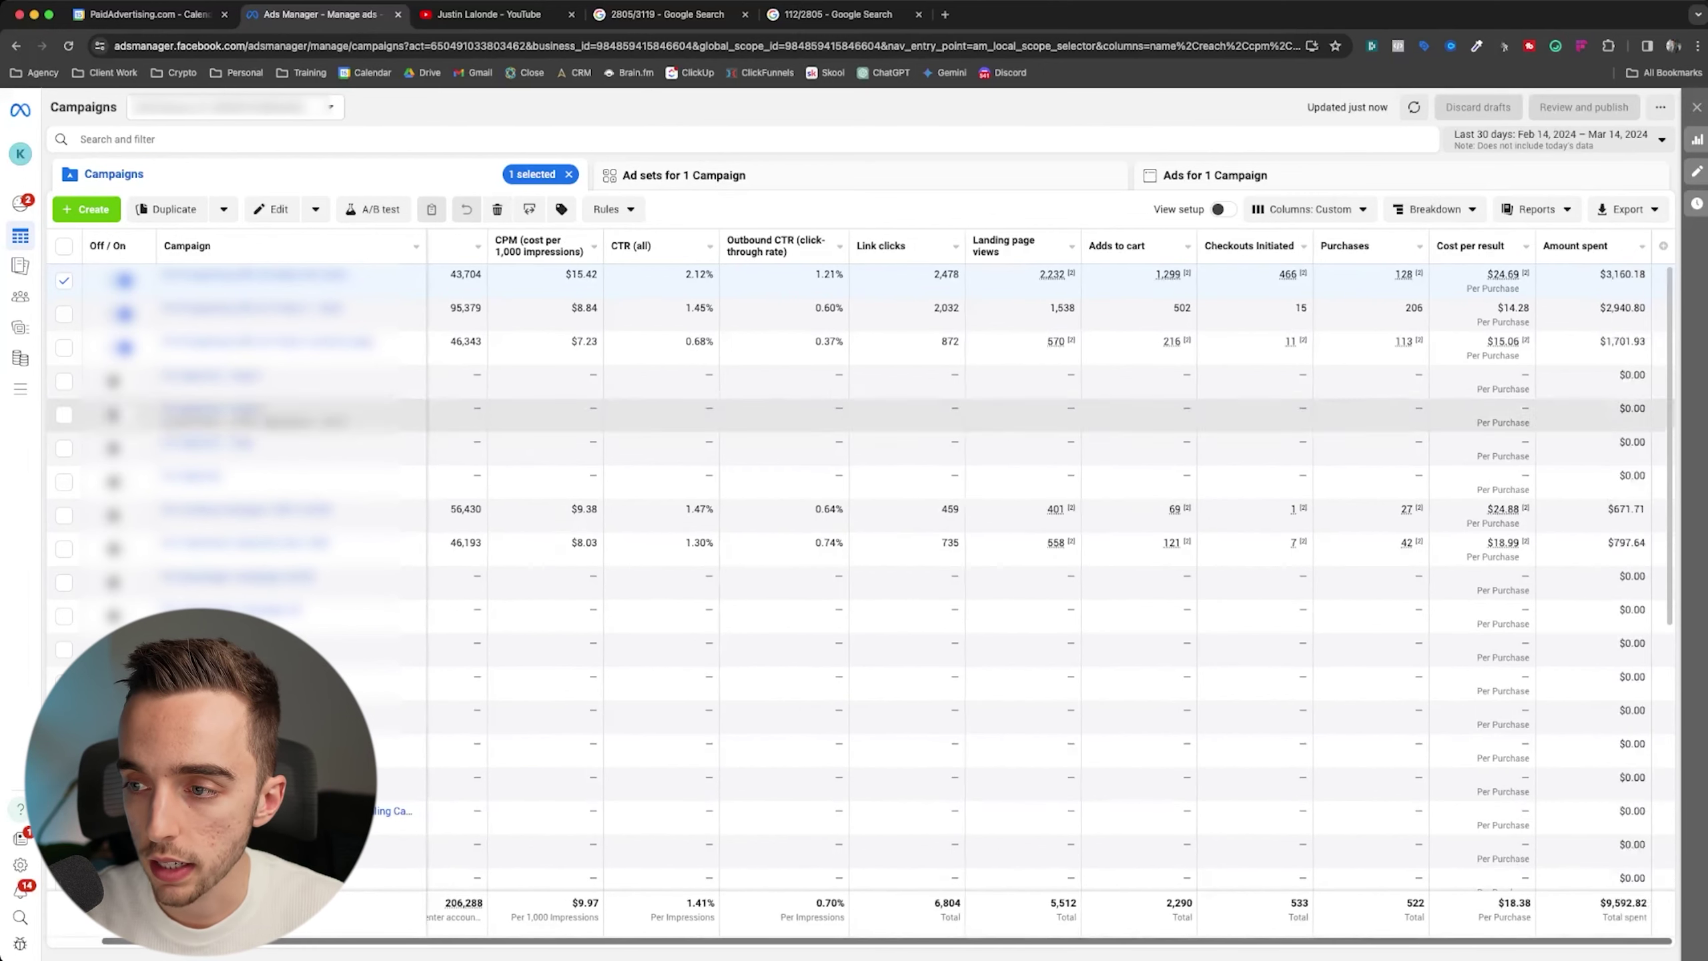
click(1310, 209)
click(1170, 461)
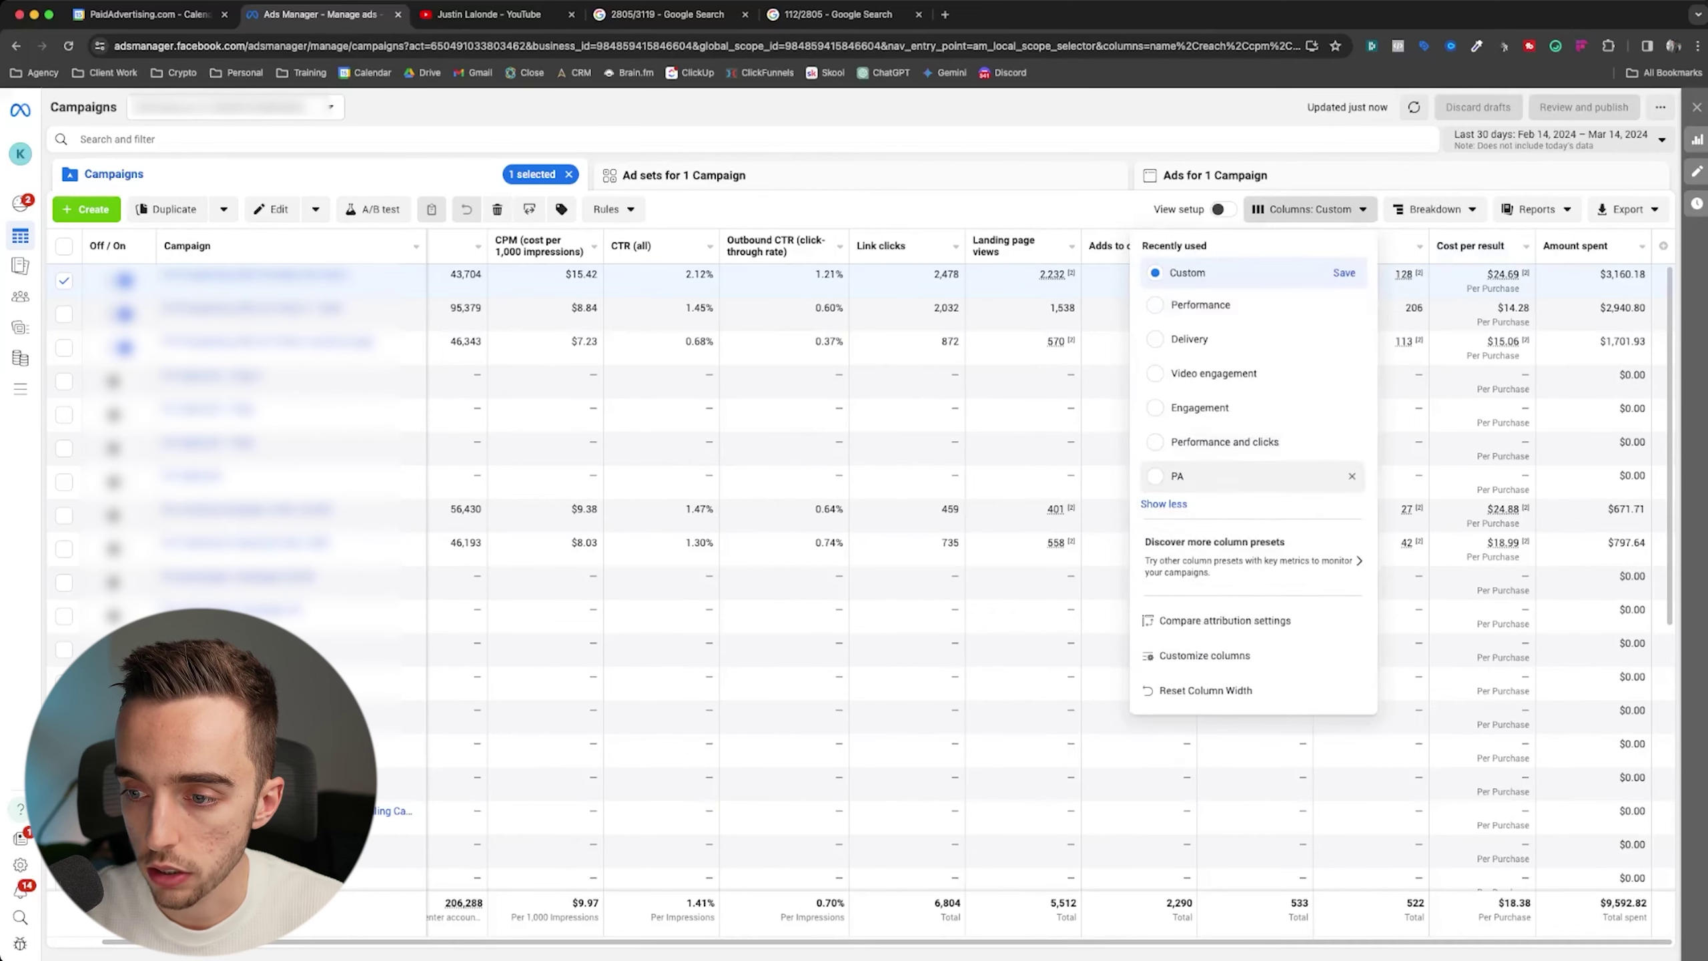
click(1183, 475)
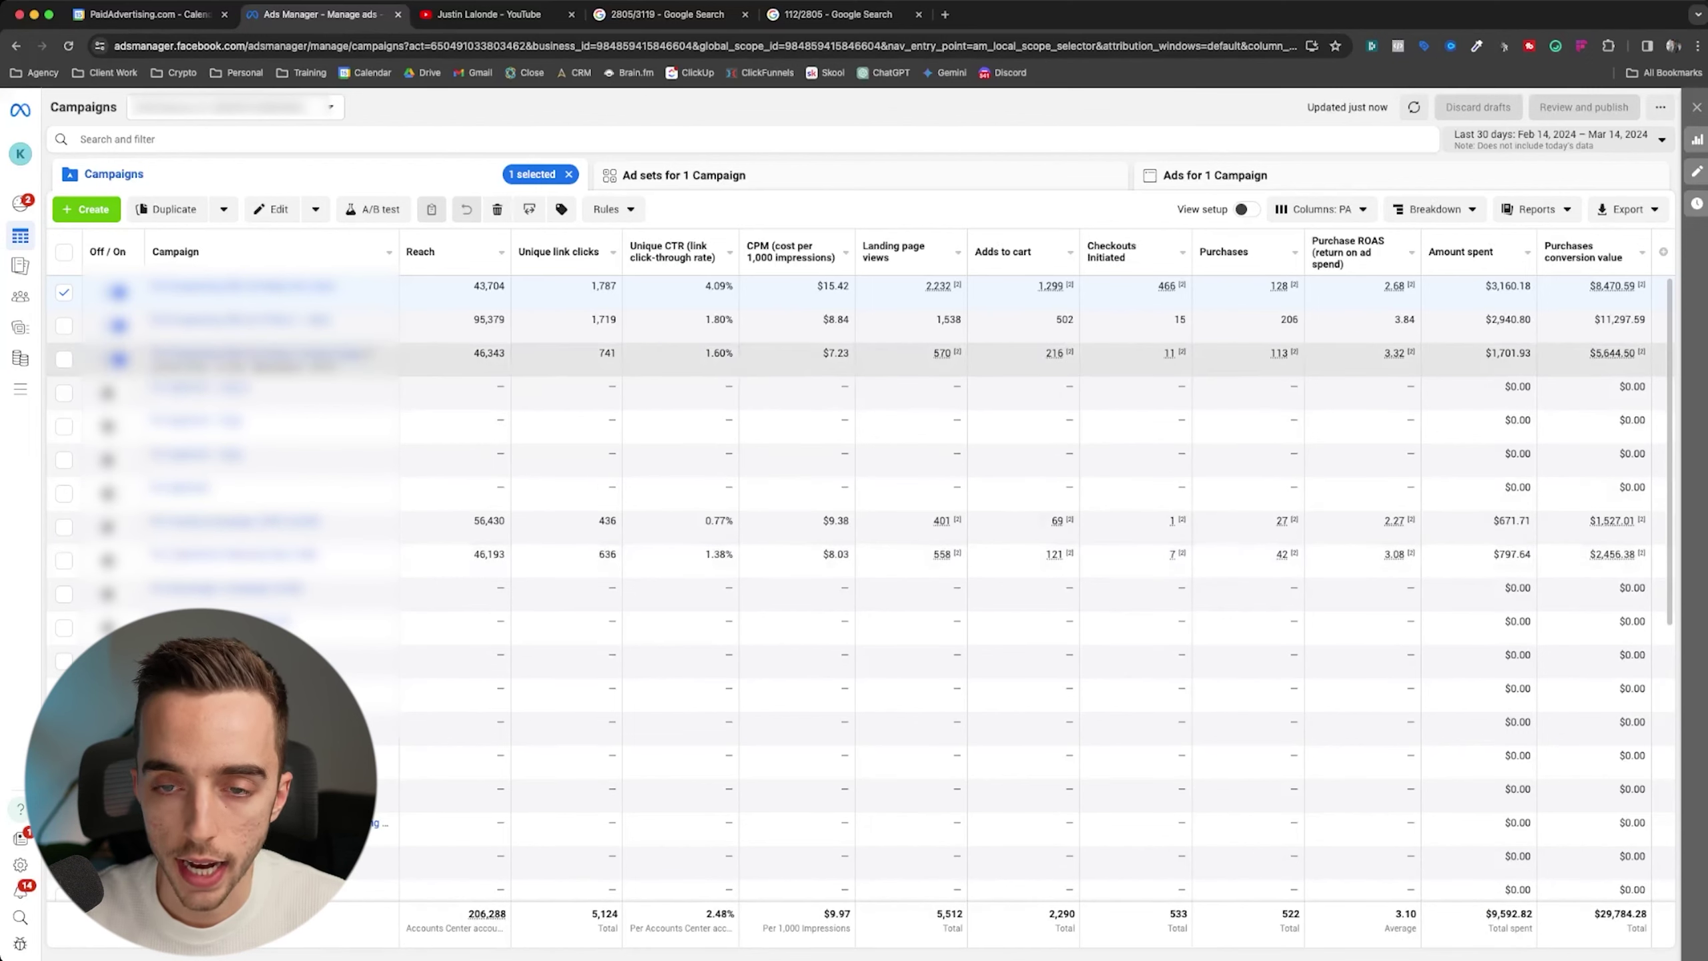
- Add the CTR (all) and Outbound CTR (click-through rate) columns to the campaign table
mouse_move(790, 252)
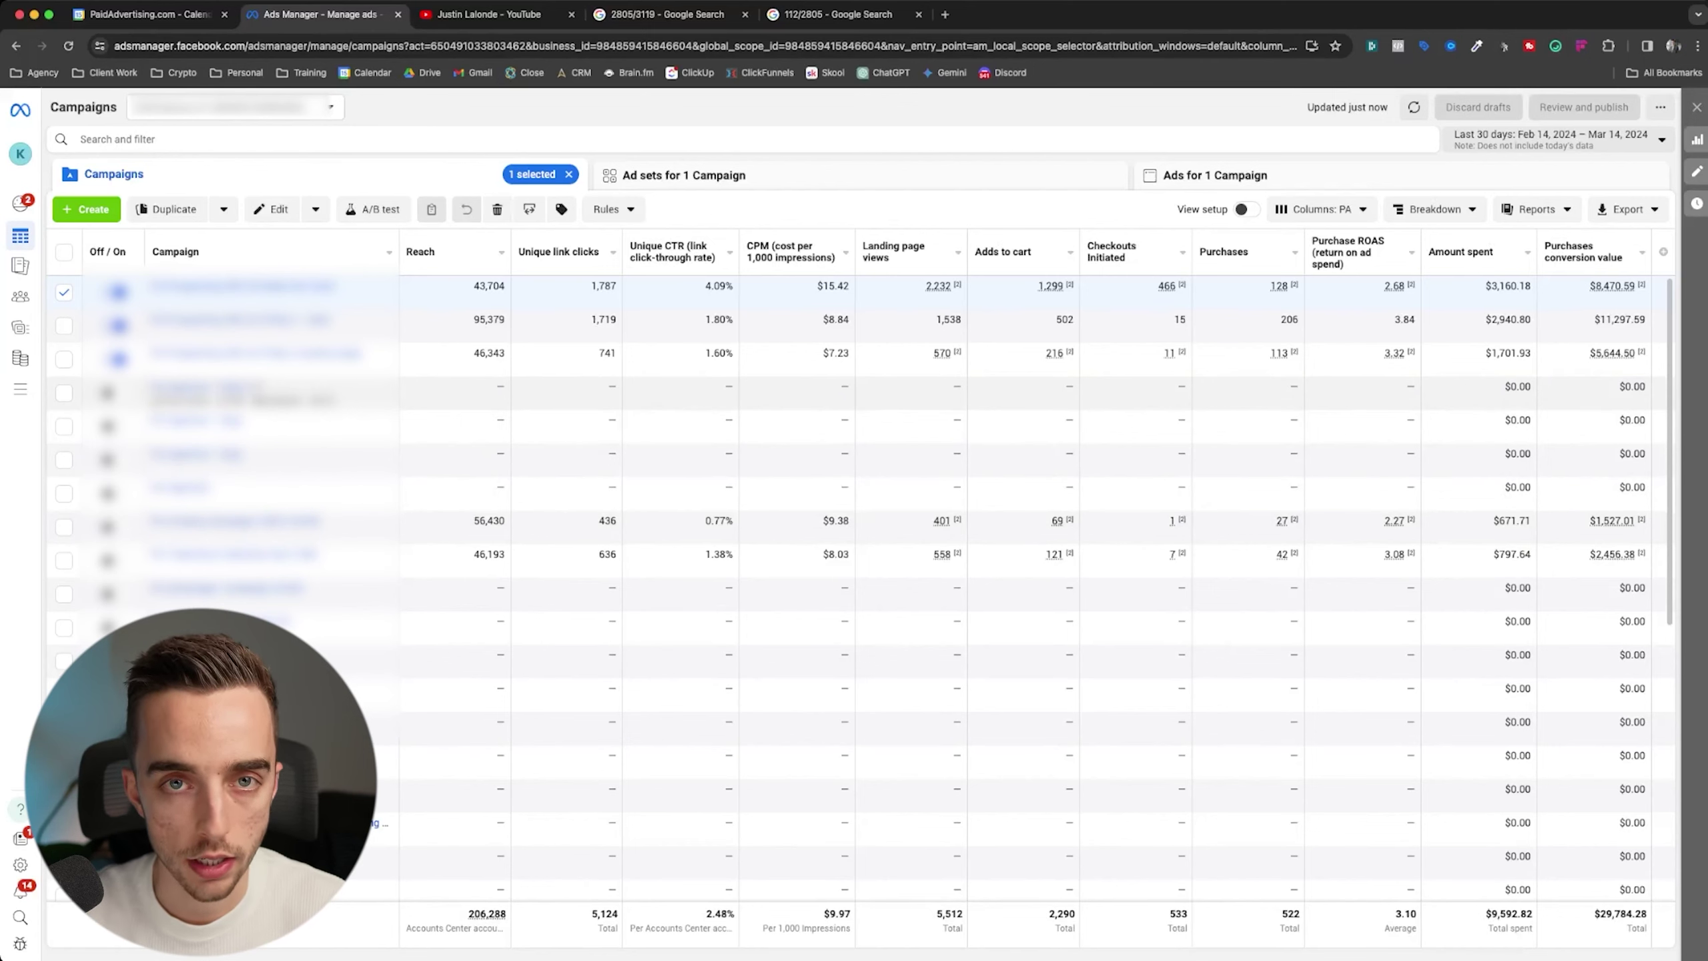
click(1319, 210)
click(1204, 622)
text(ctr)
click(705, 322)
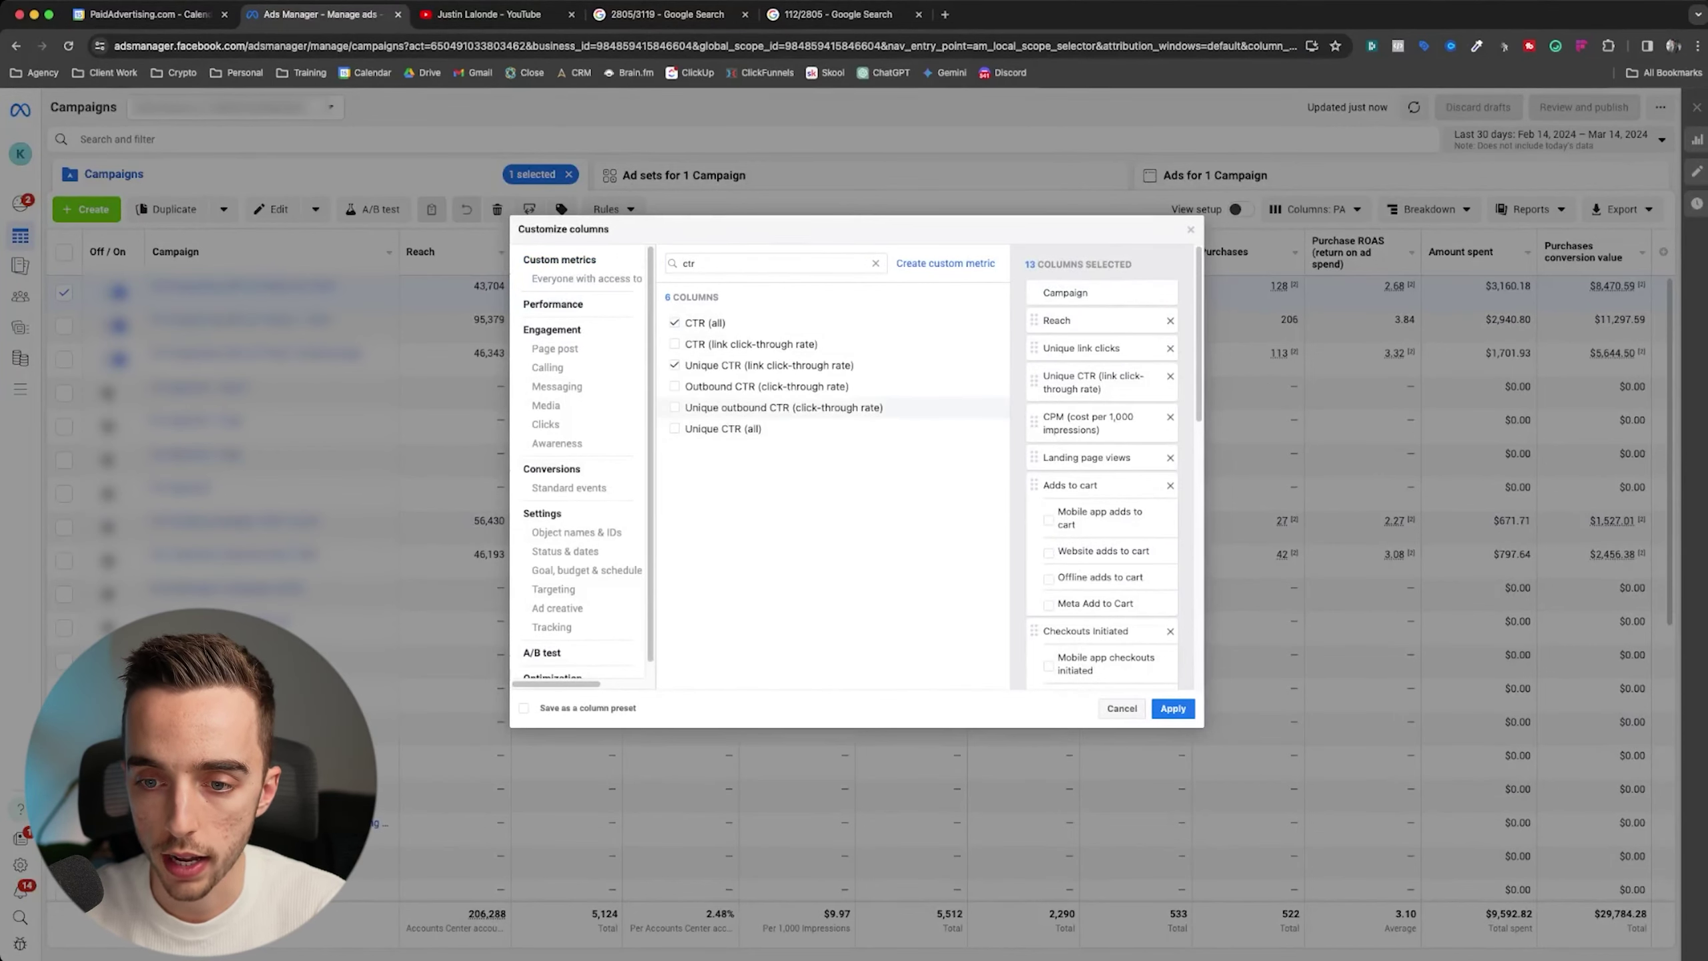
click(766, 386)
click(1173, 708)
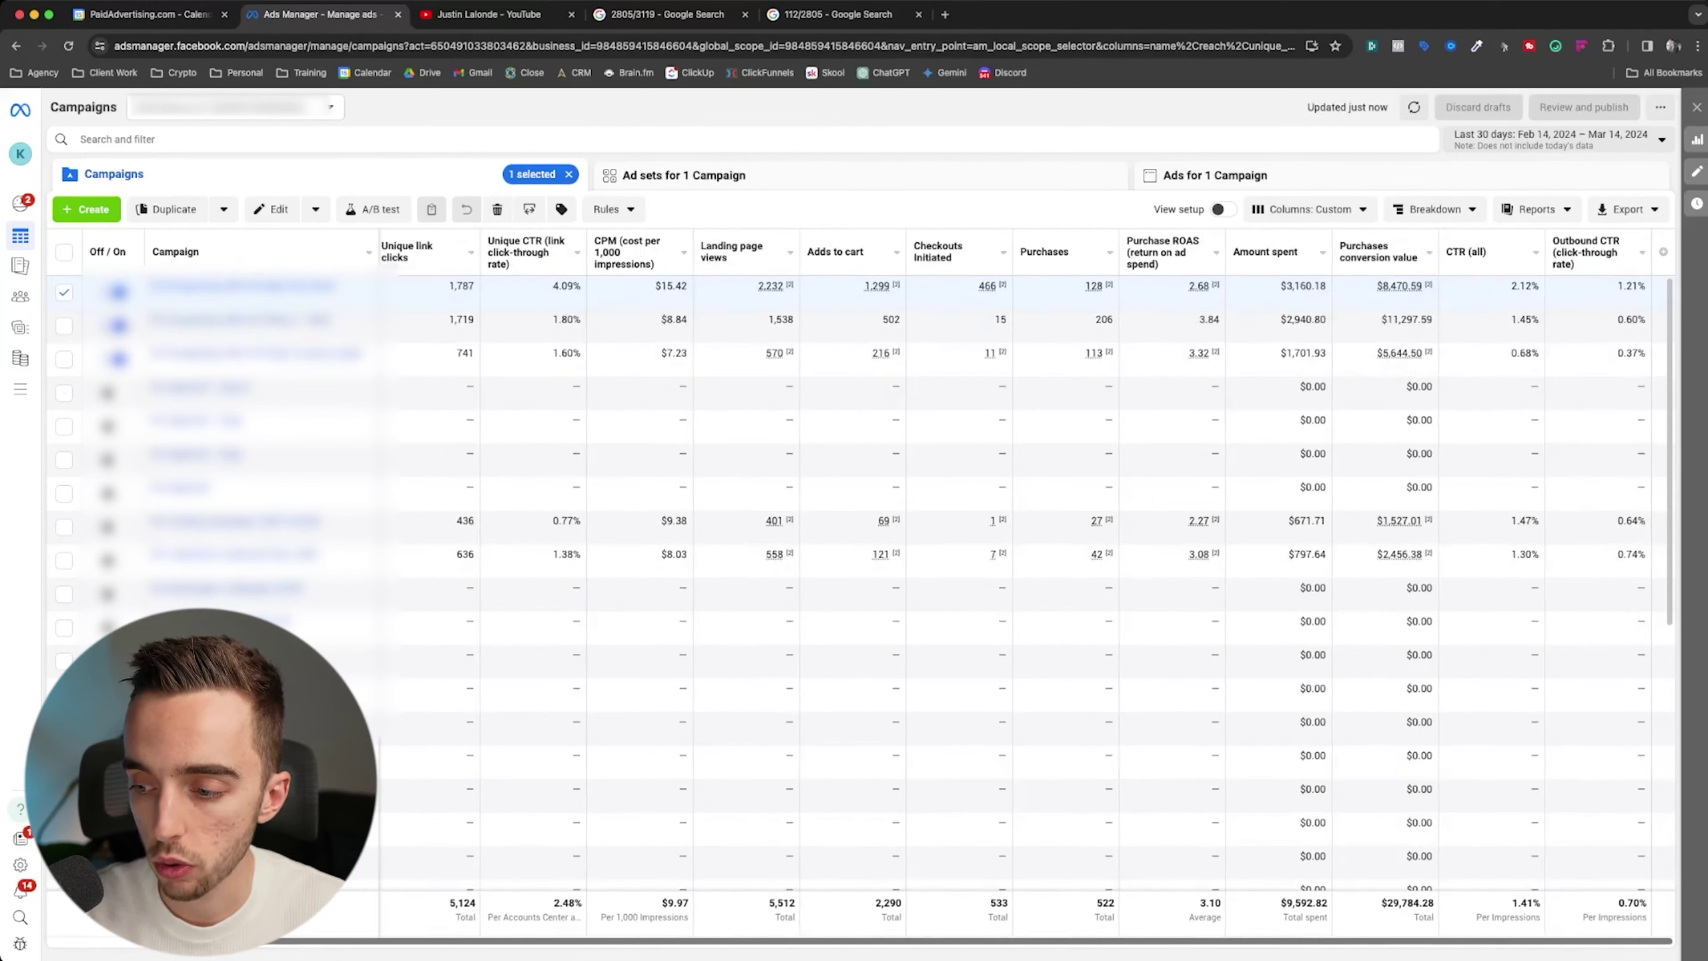
- Compare the account's overall outbound CTR with the third campaign's outbound CTR and purchase results
drag(1648, 902, 1617, 902)
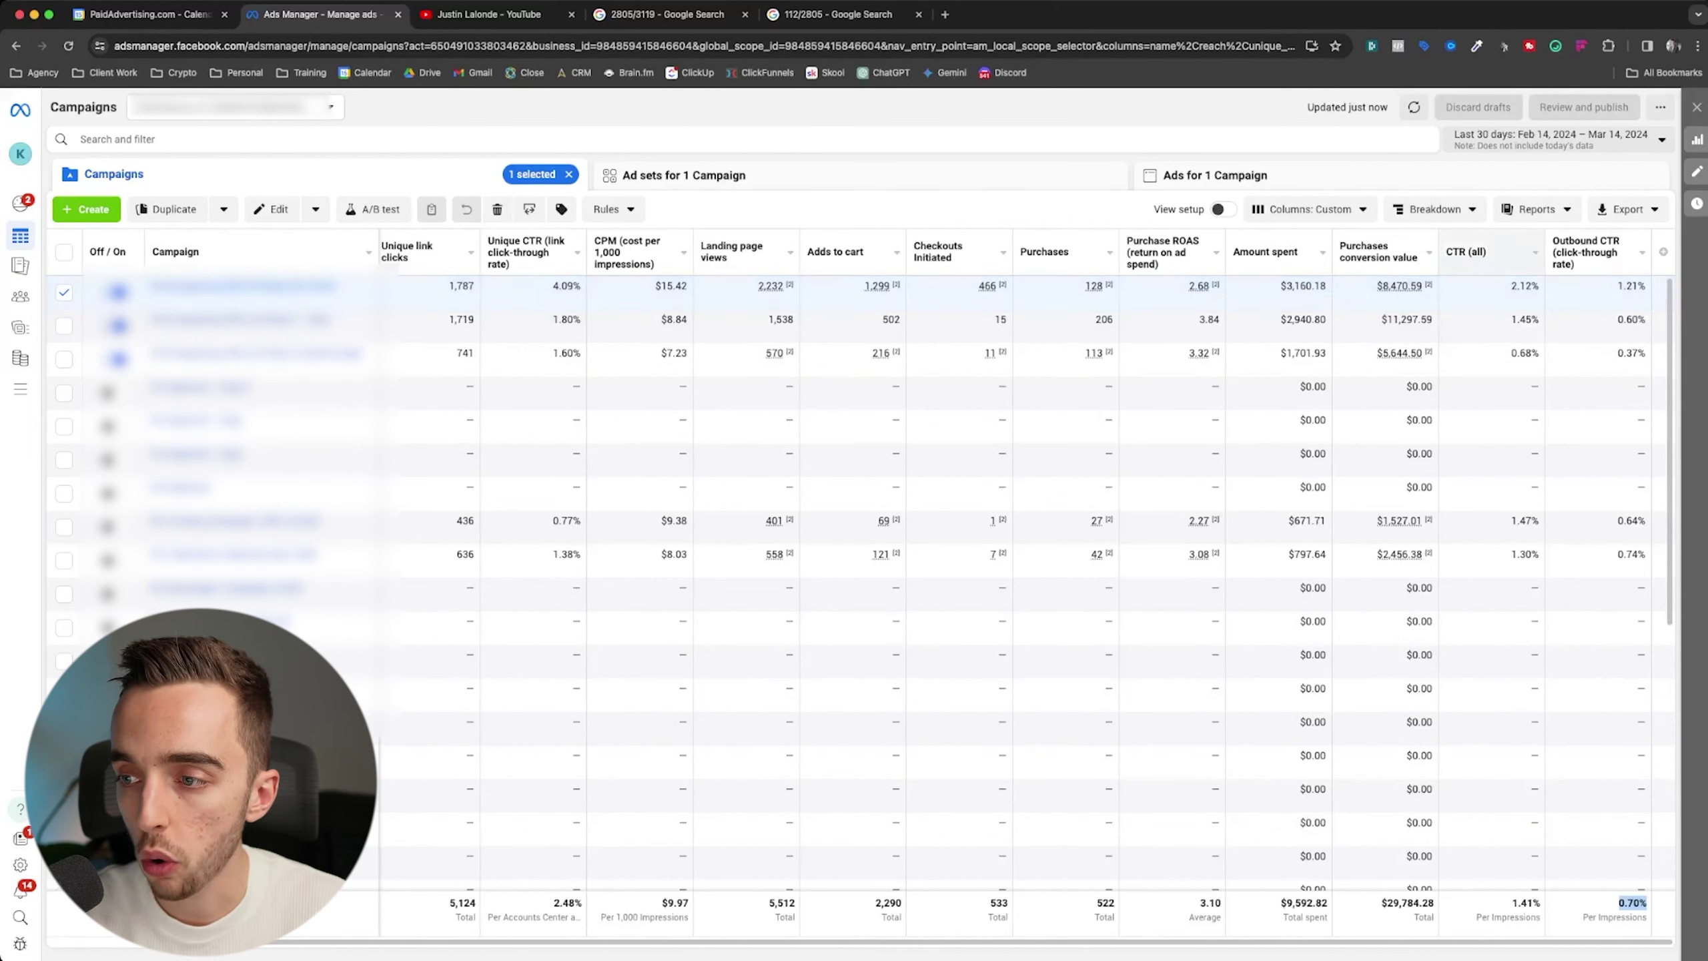
mouse_move(1428, 284)
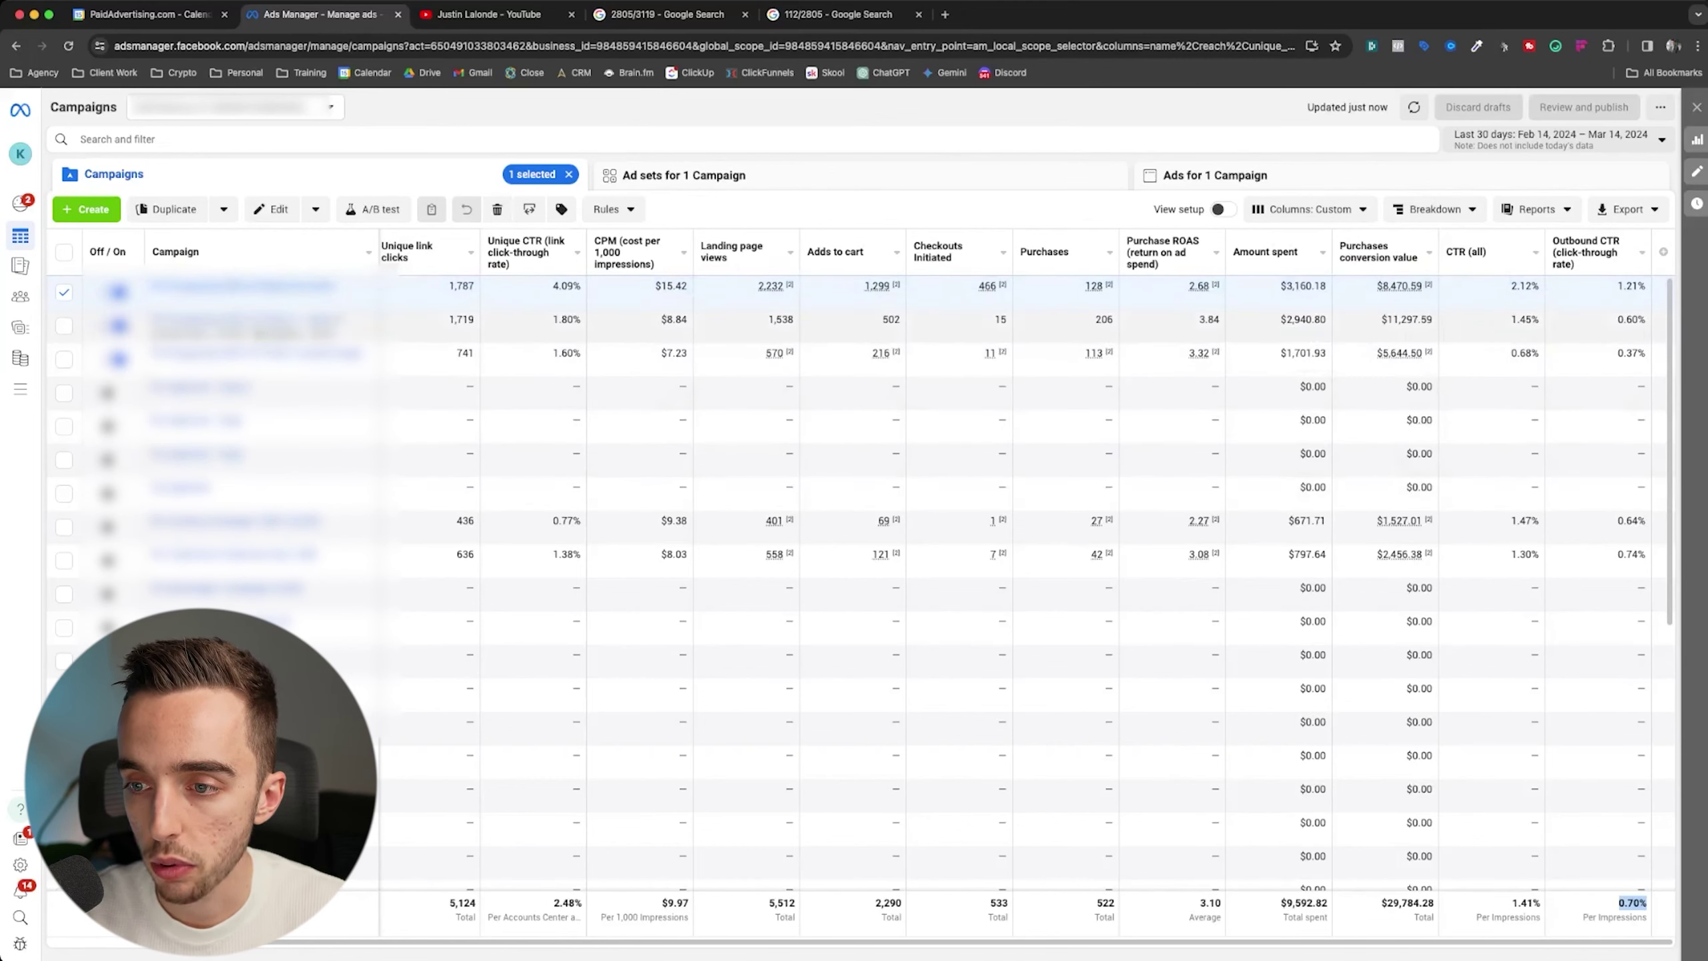
mouse_move(1429, 352)
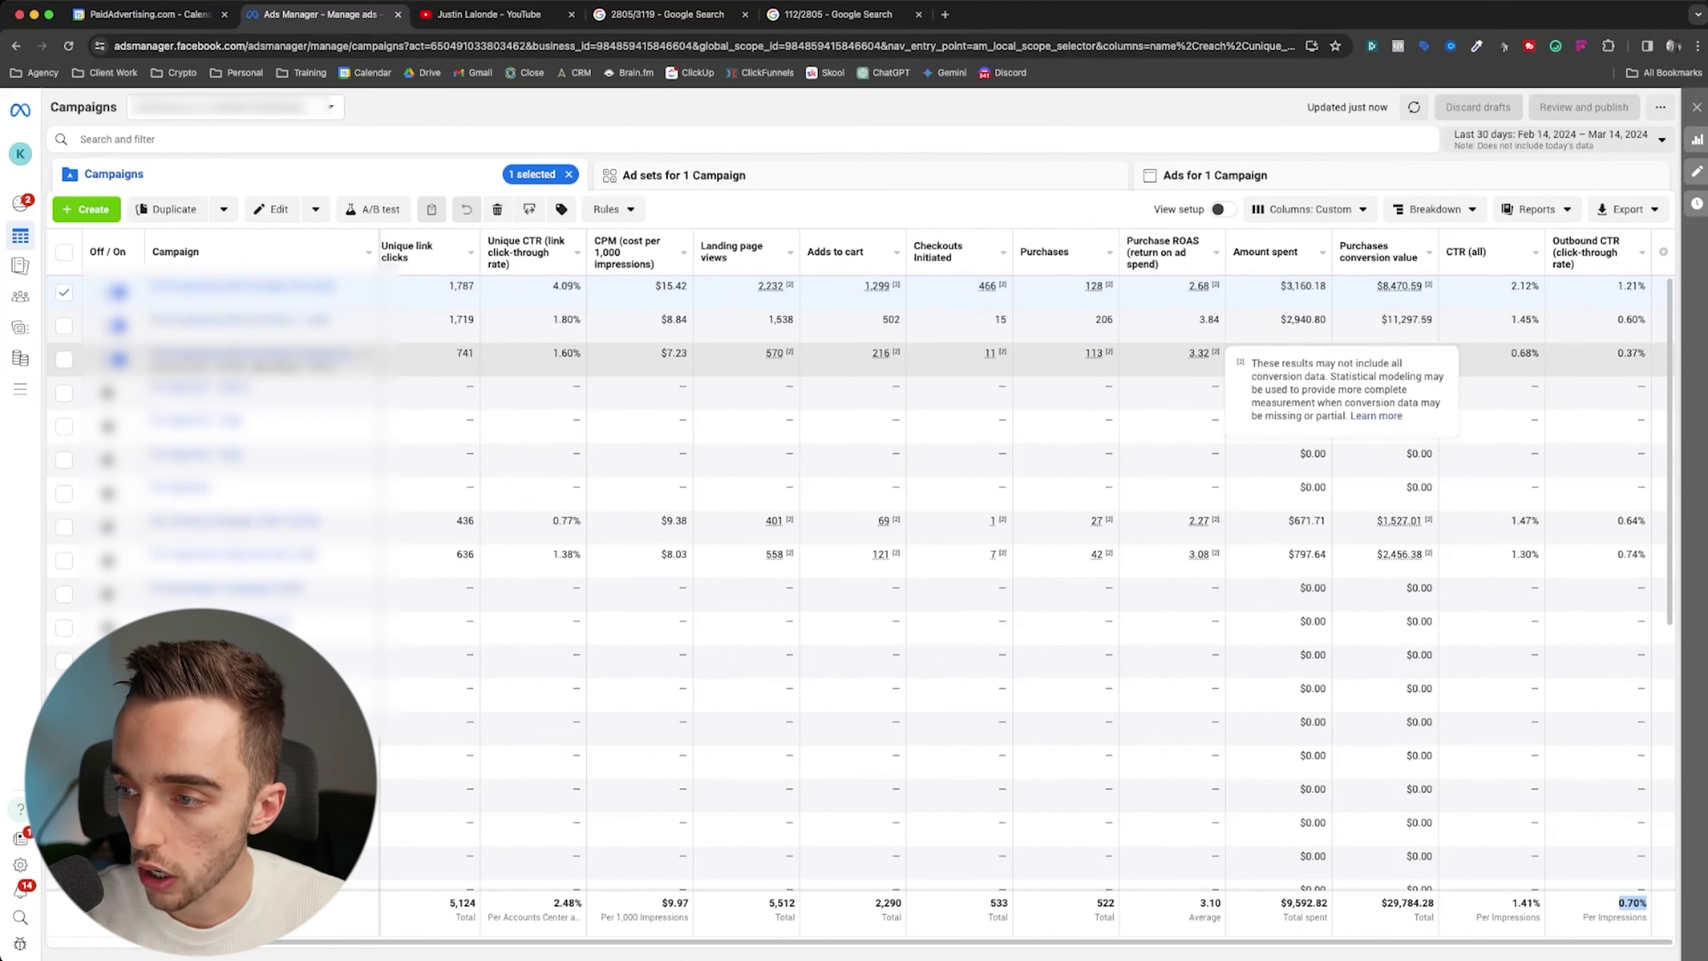
drag(1617, 353, 1645, 354)
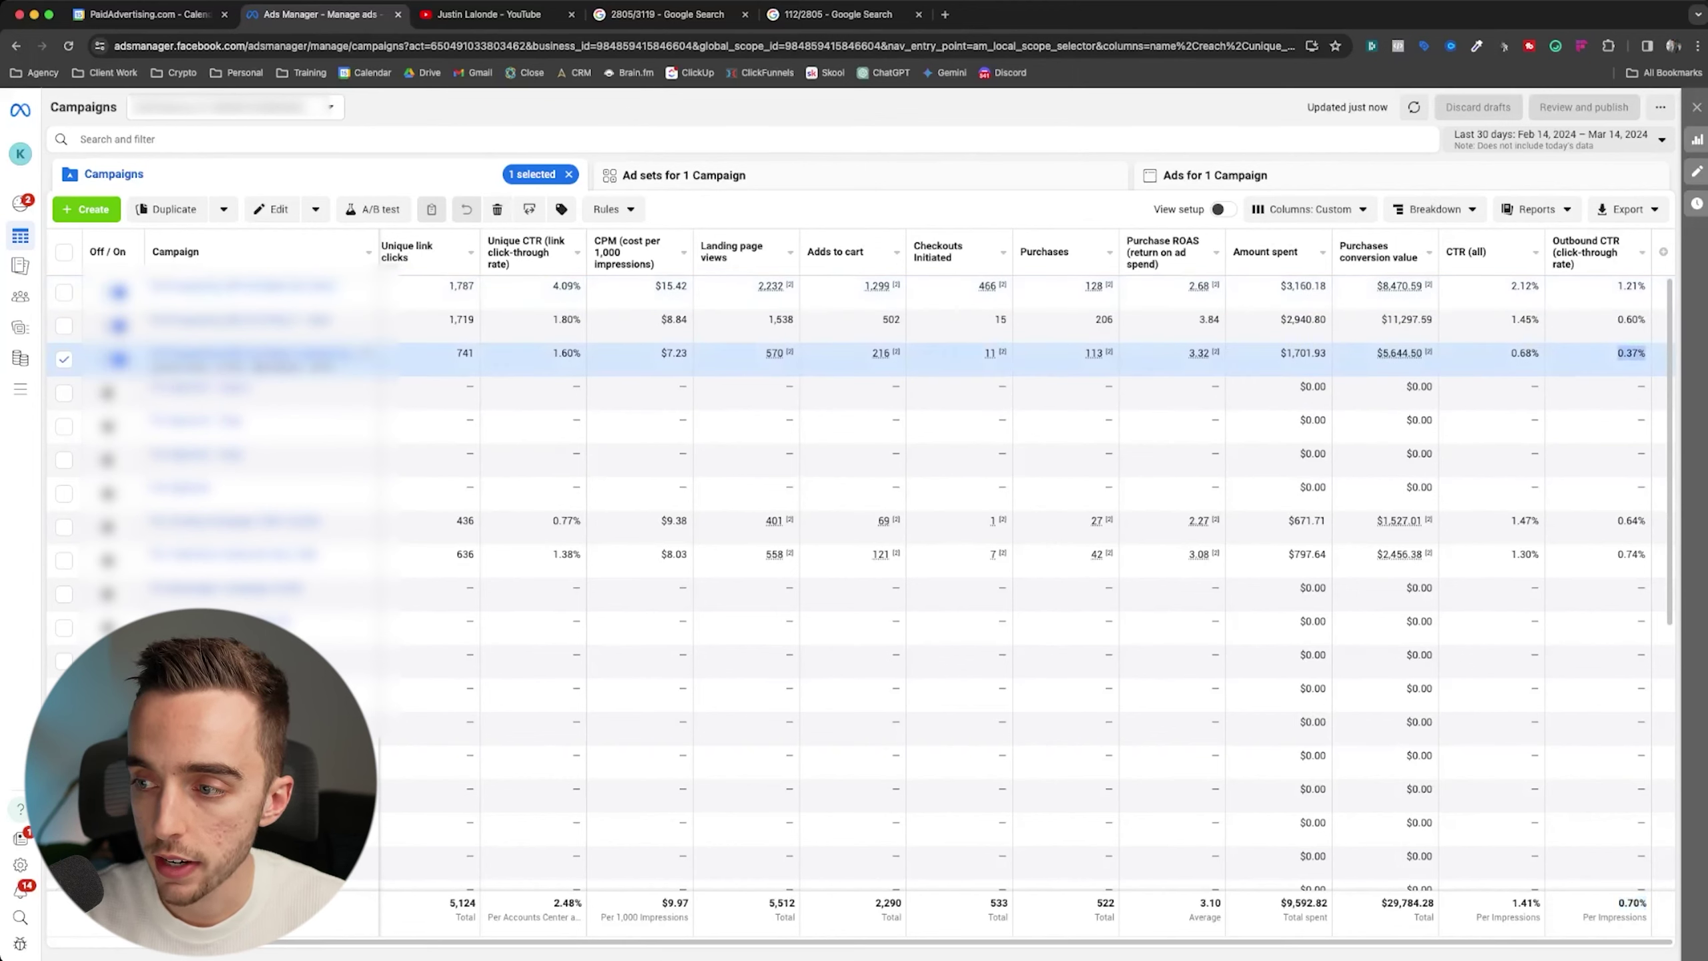
click(1634, 354)
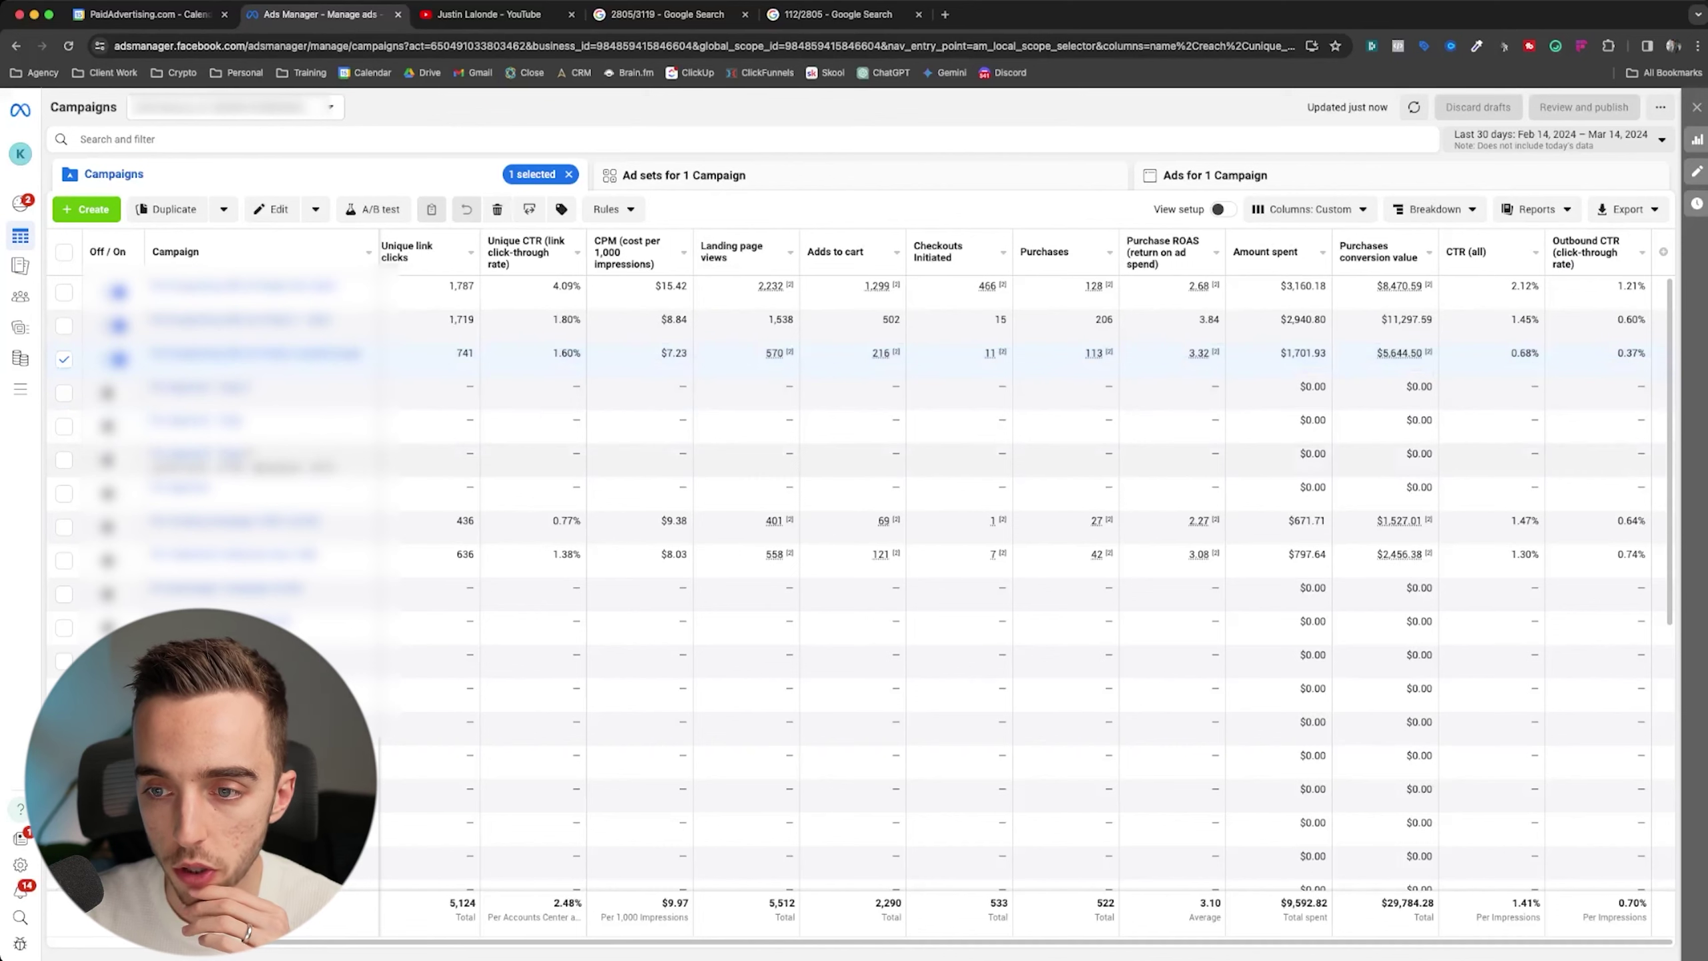
- Examine the third campaign's reach, purchases, purchase conversion value and outbound CTR against the first campaign's results
mouse_move(1098, 355)
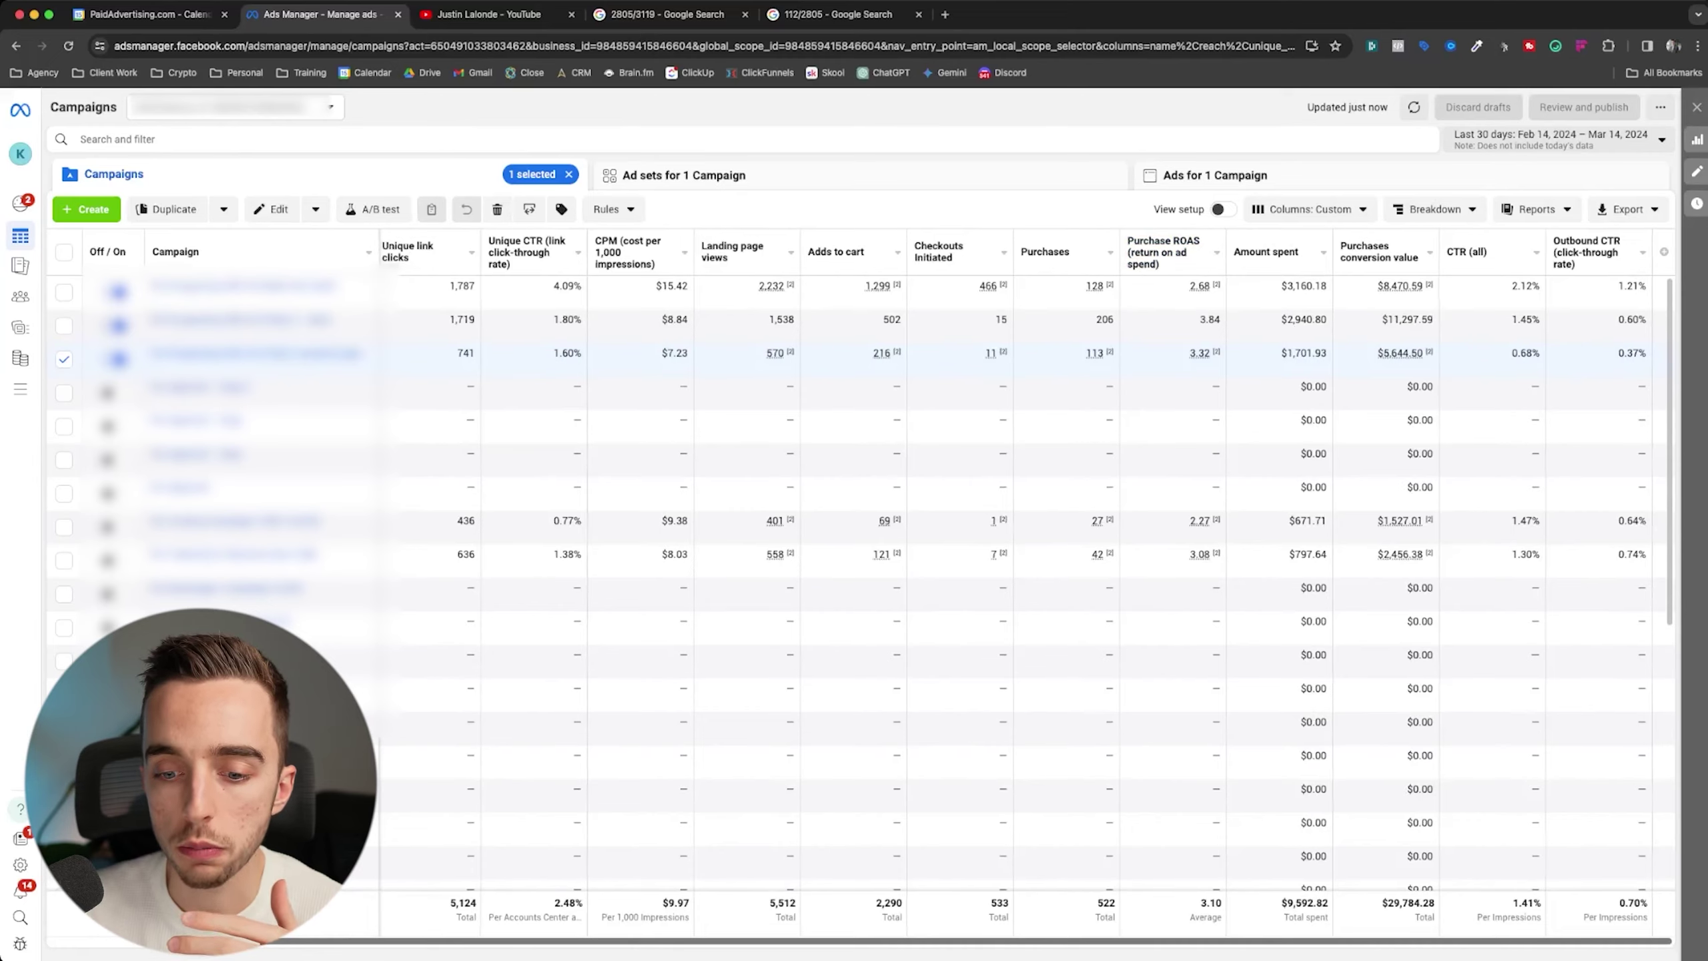
scroll(1009, 539, left, 2)
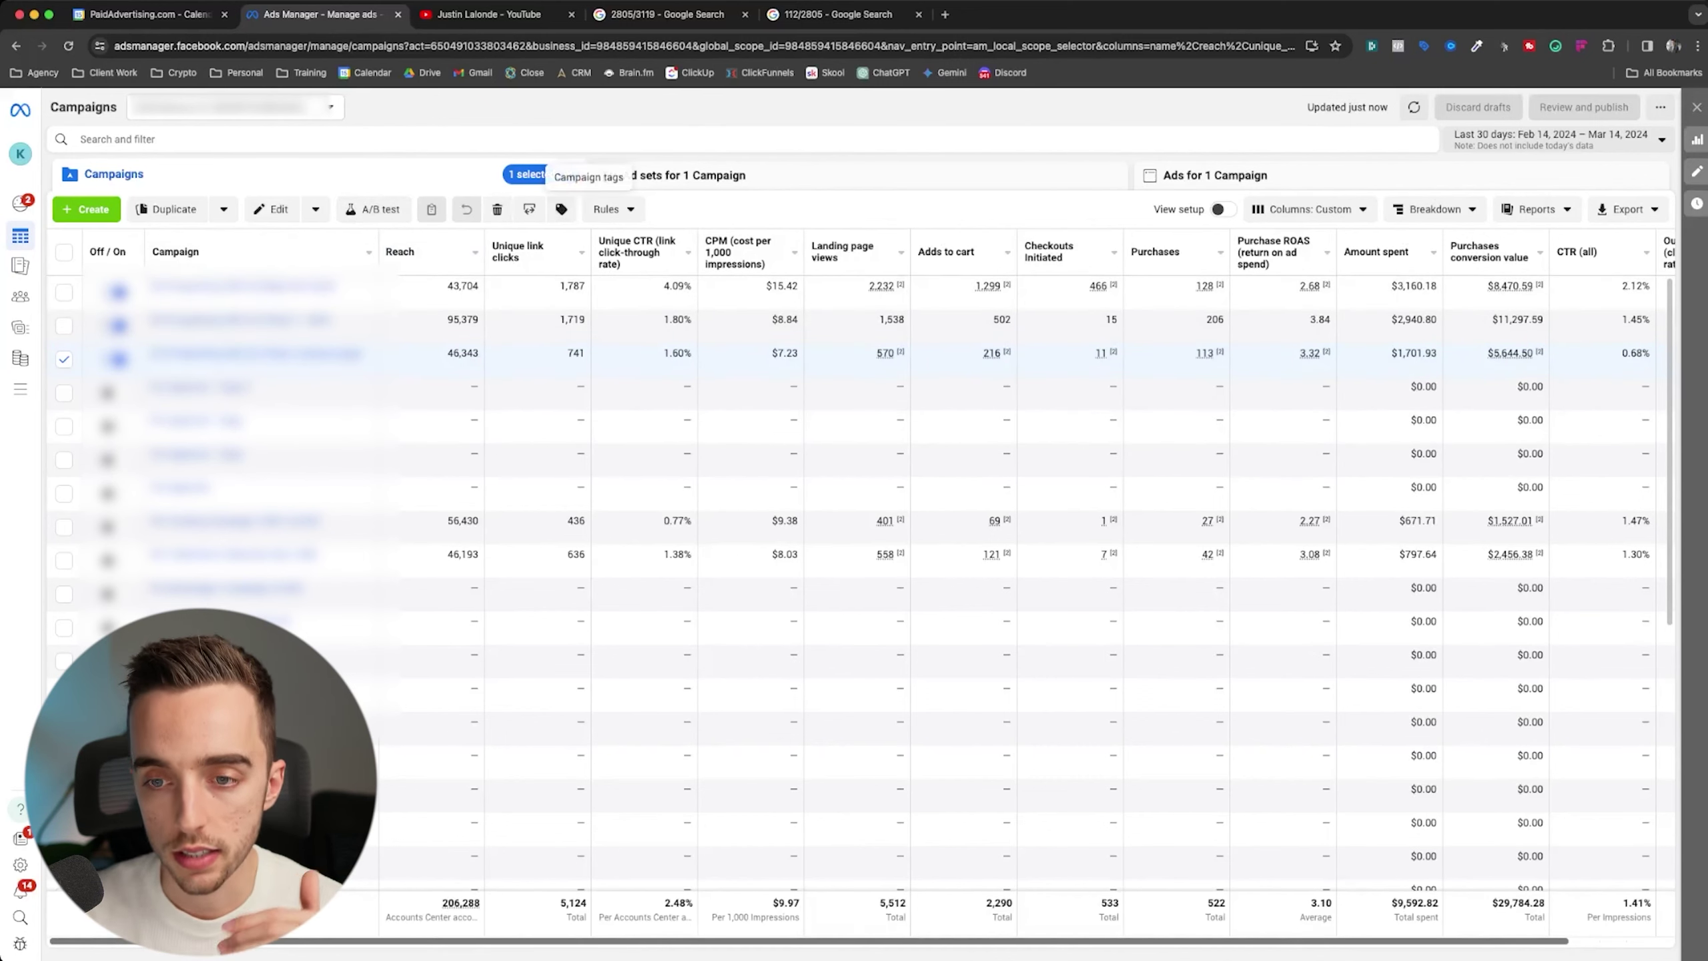
scroll(861, 587, right, 3)
scroll(861, 587, right, 1)
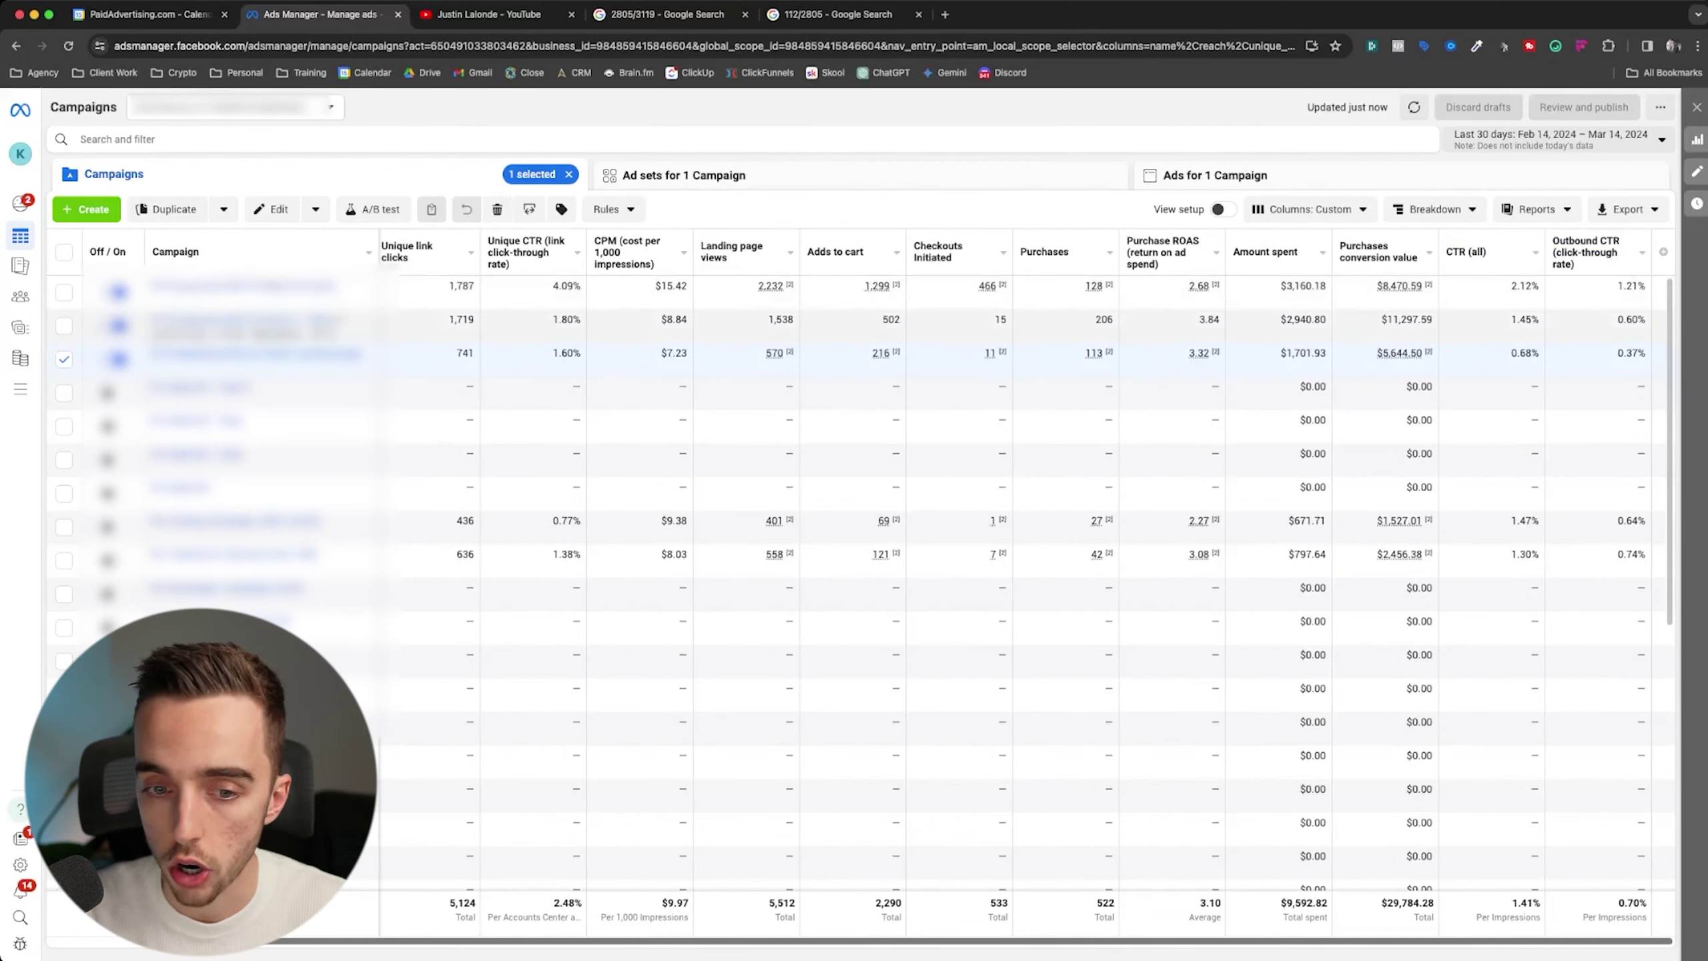
mouse_move(1428, 286)
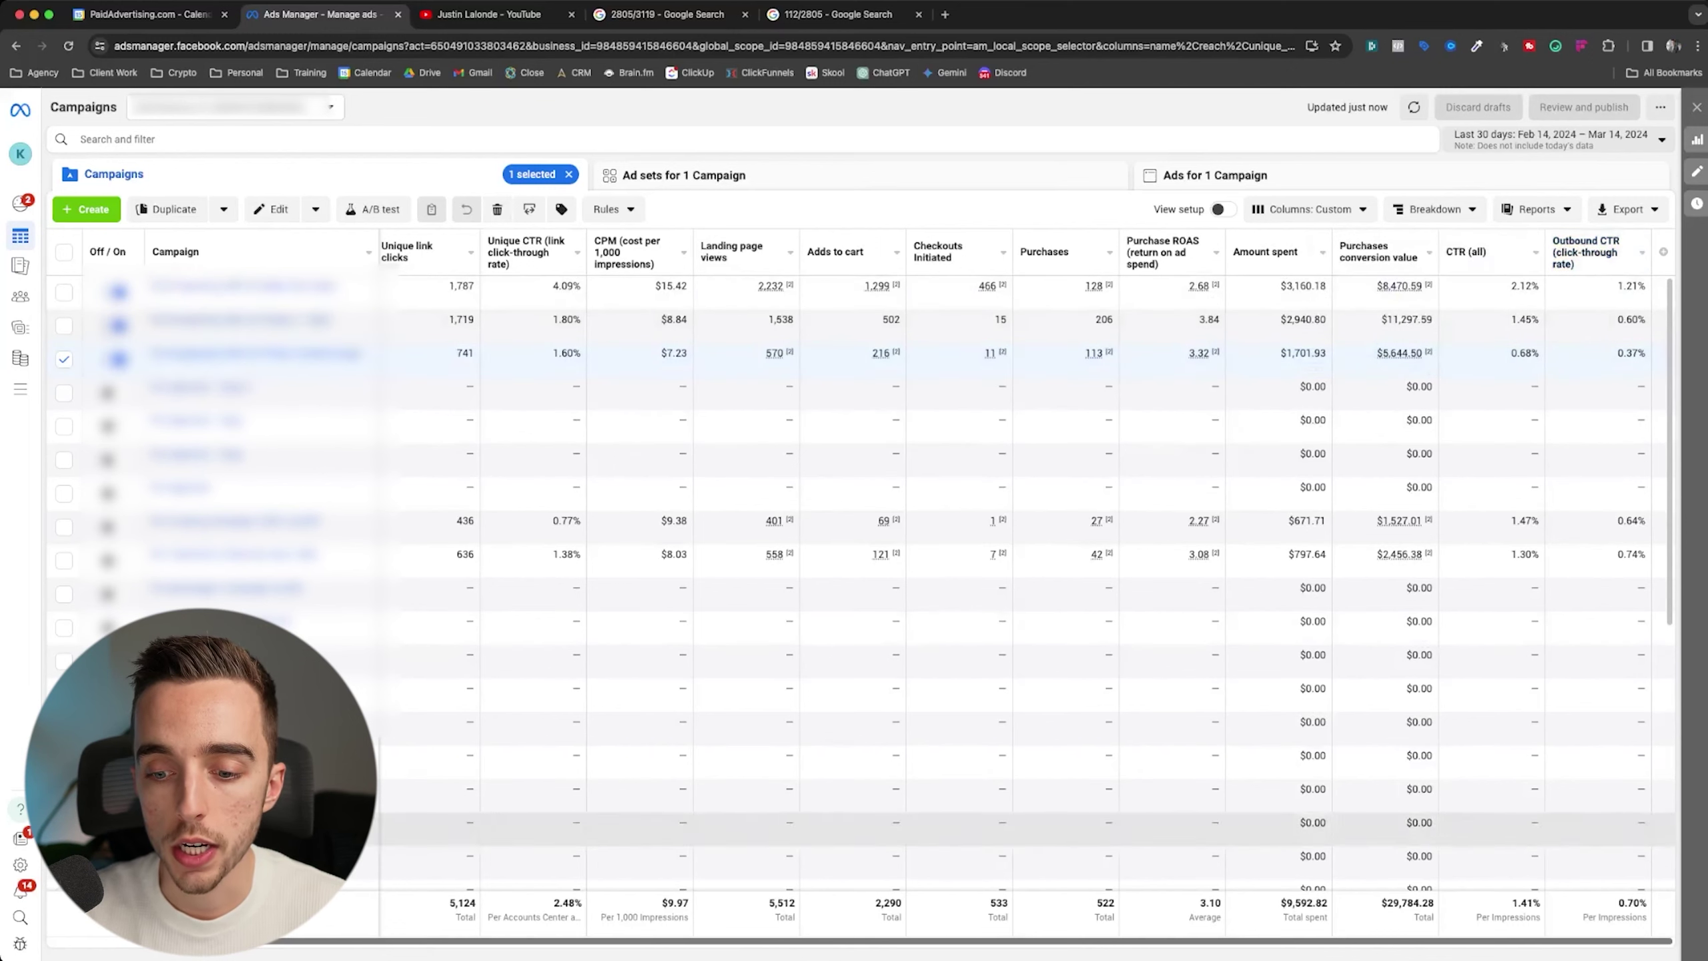
scroll(1027, 587, left, 2)
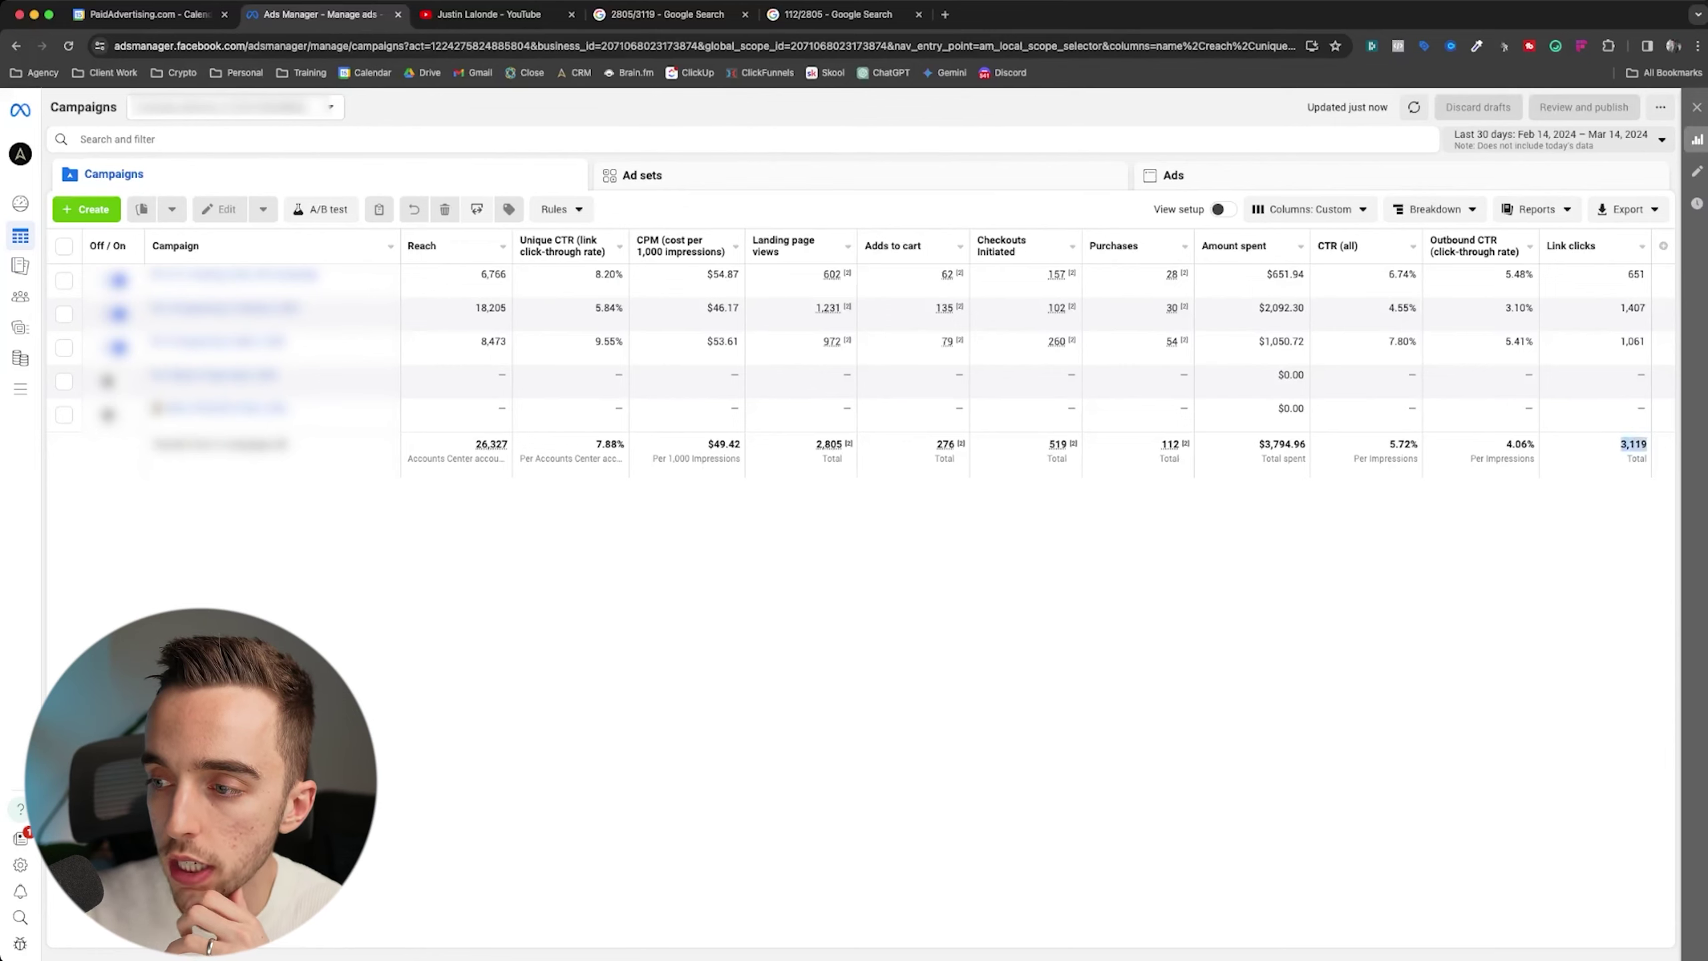
- Check the other ad account's total landing page views and initiated checkouts
double_click(832, 458)
click(832, 459)
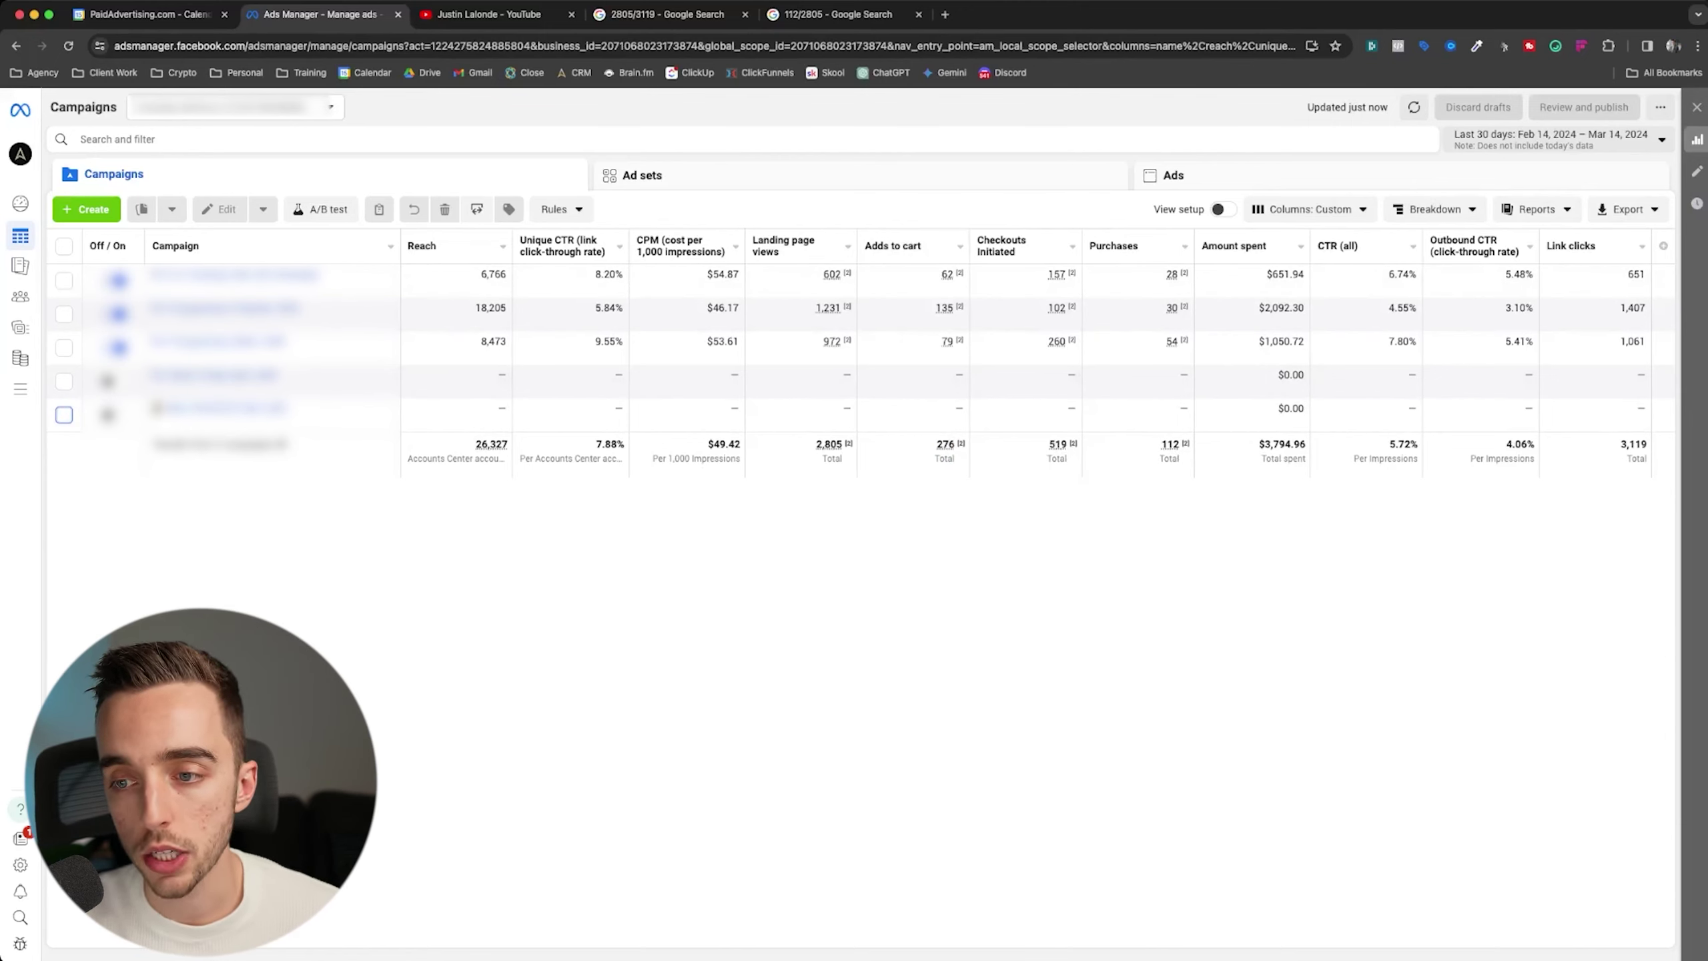
mouse_move(1073, 443)
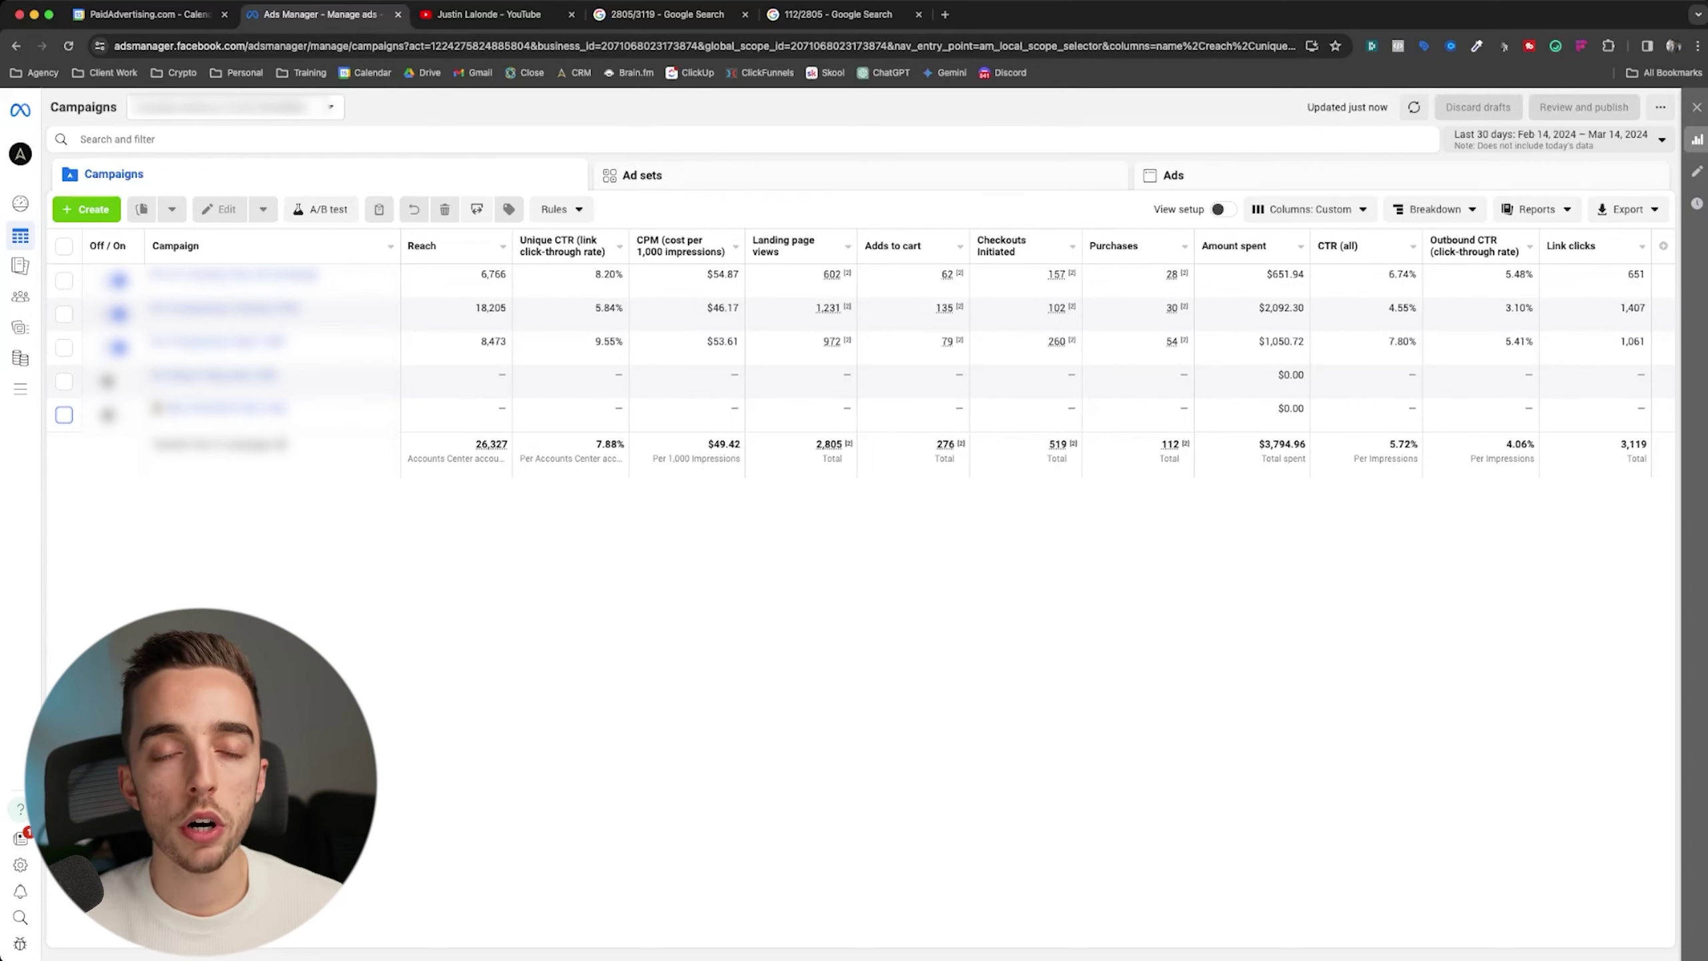
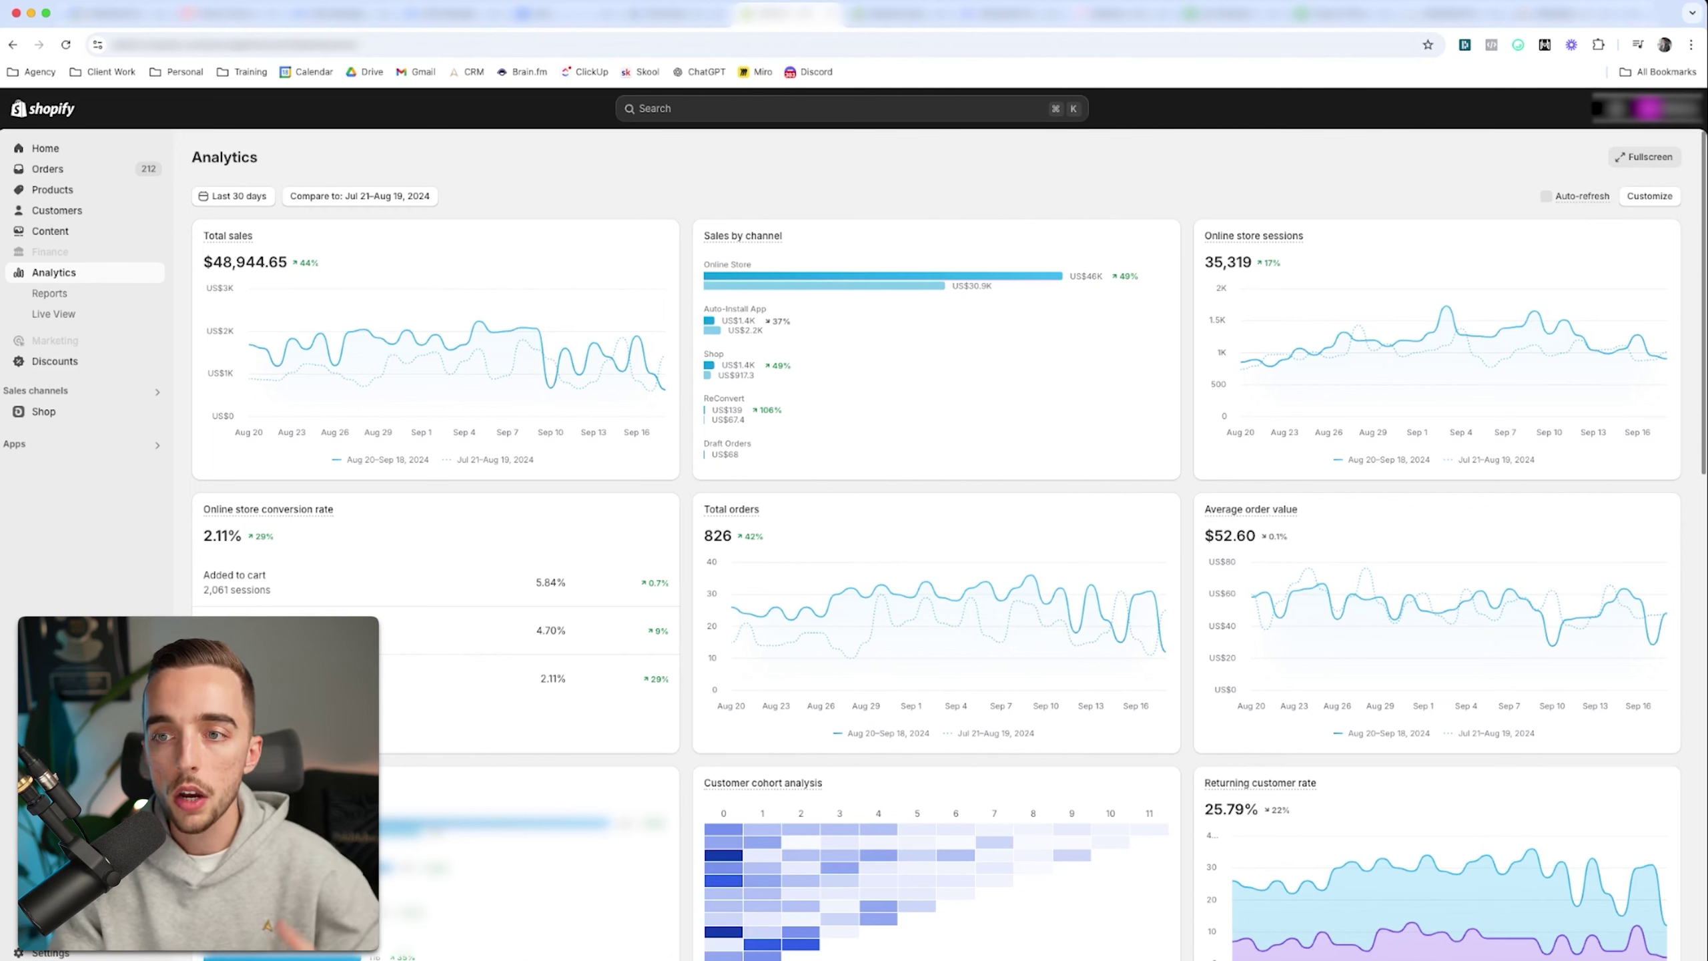
- Switch to the second Shopify store's analytics and select August 1–31, 2023 as the date range
key(ctrl+Tab)
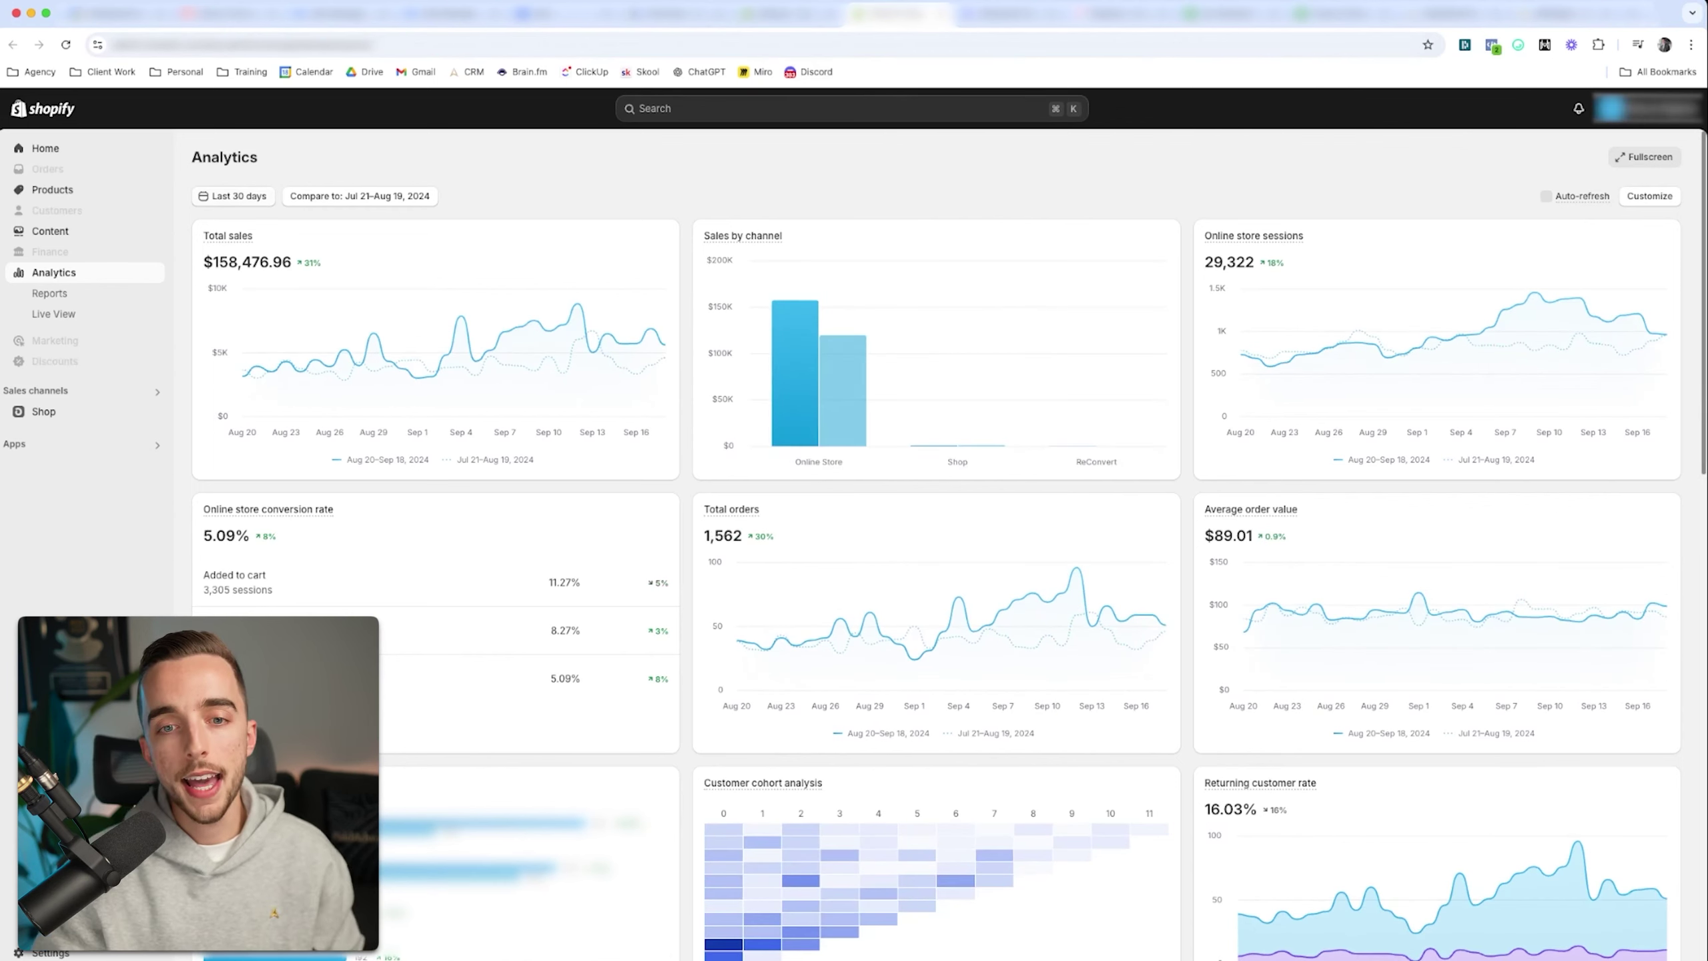
click(366, 264)
click(366, 264)
click(366, 264)
click(365, 264)
click(366, 264)
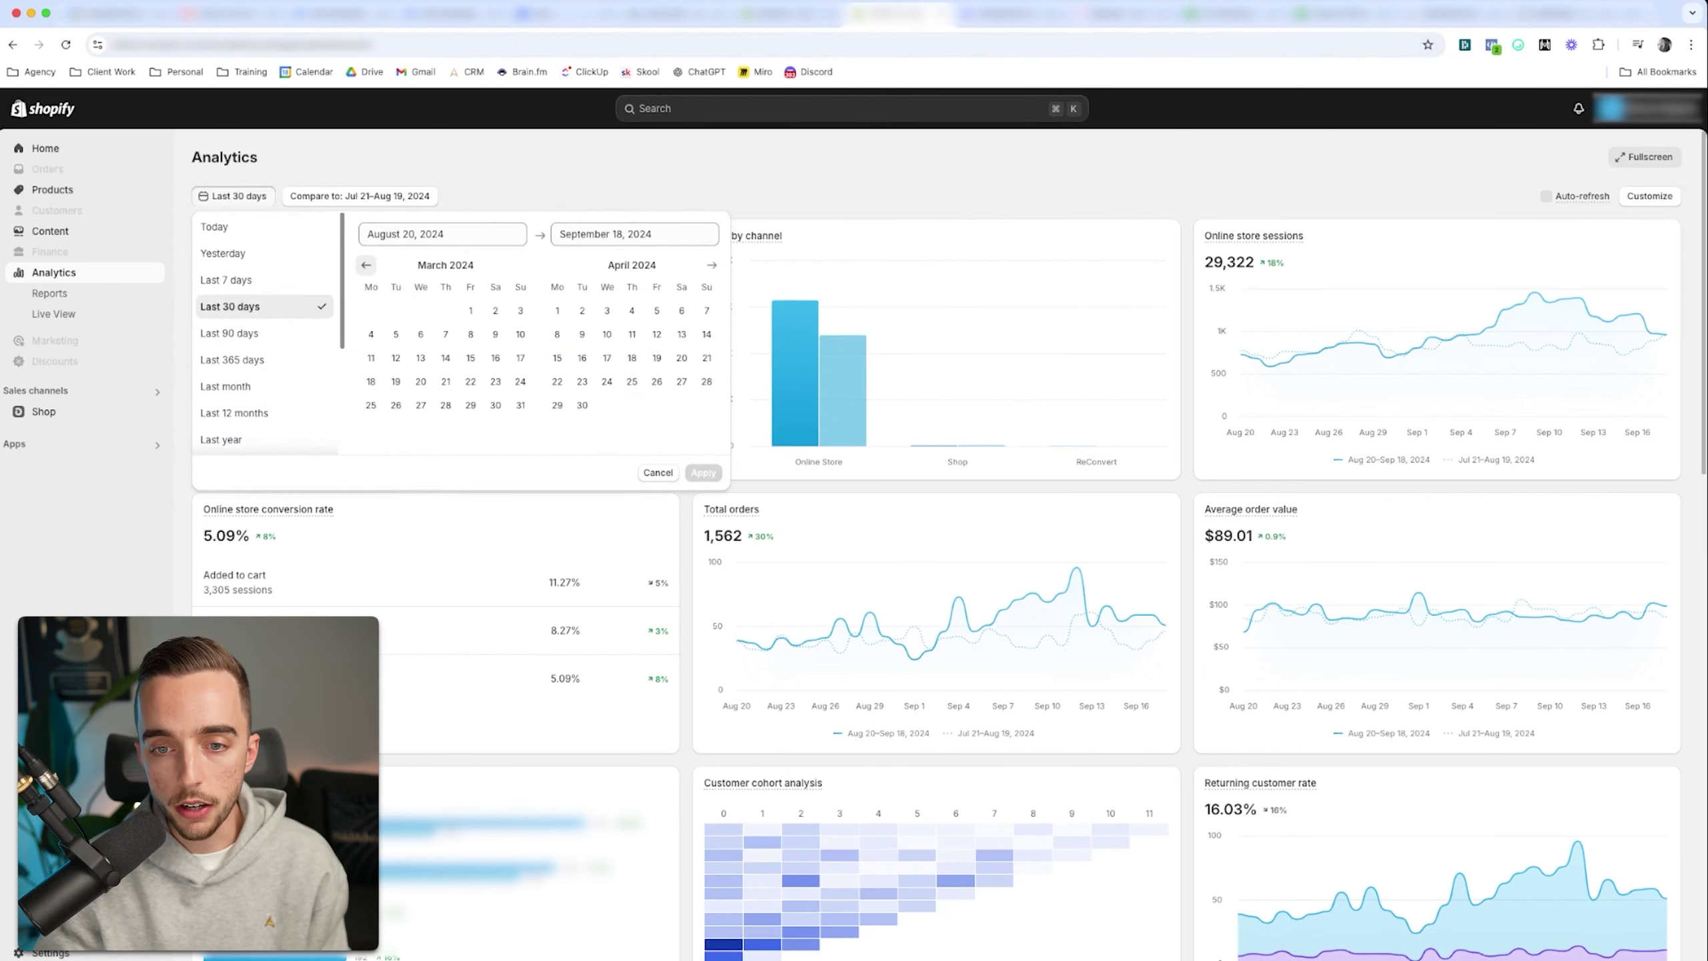
click(365, 264)
click(365, 264)
click(365, 264)
click(366, 265)
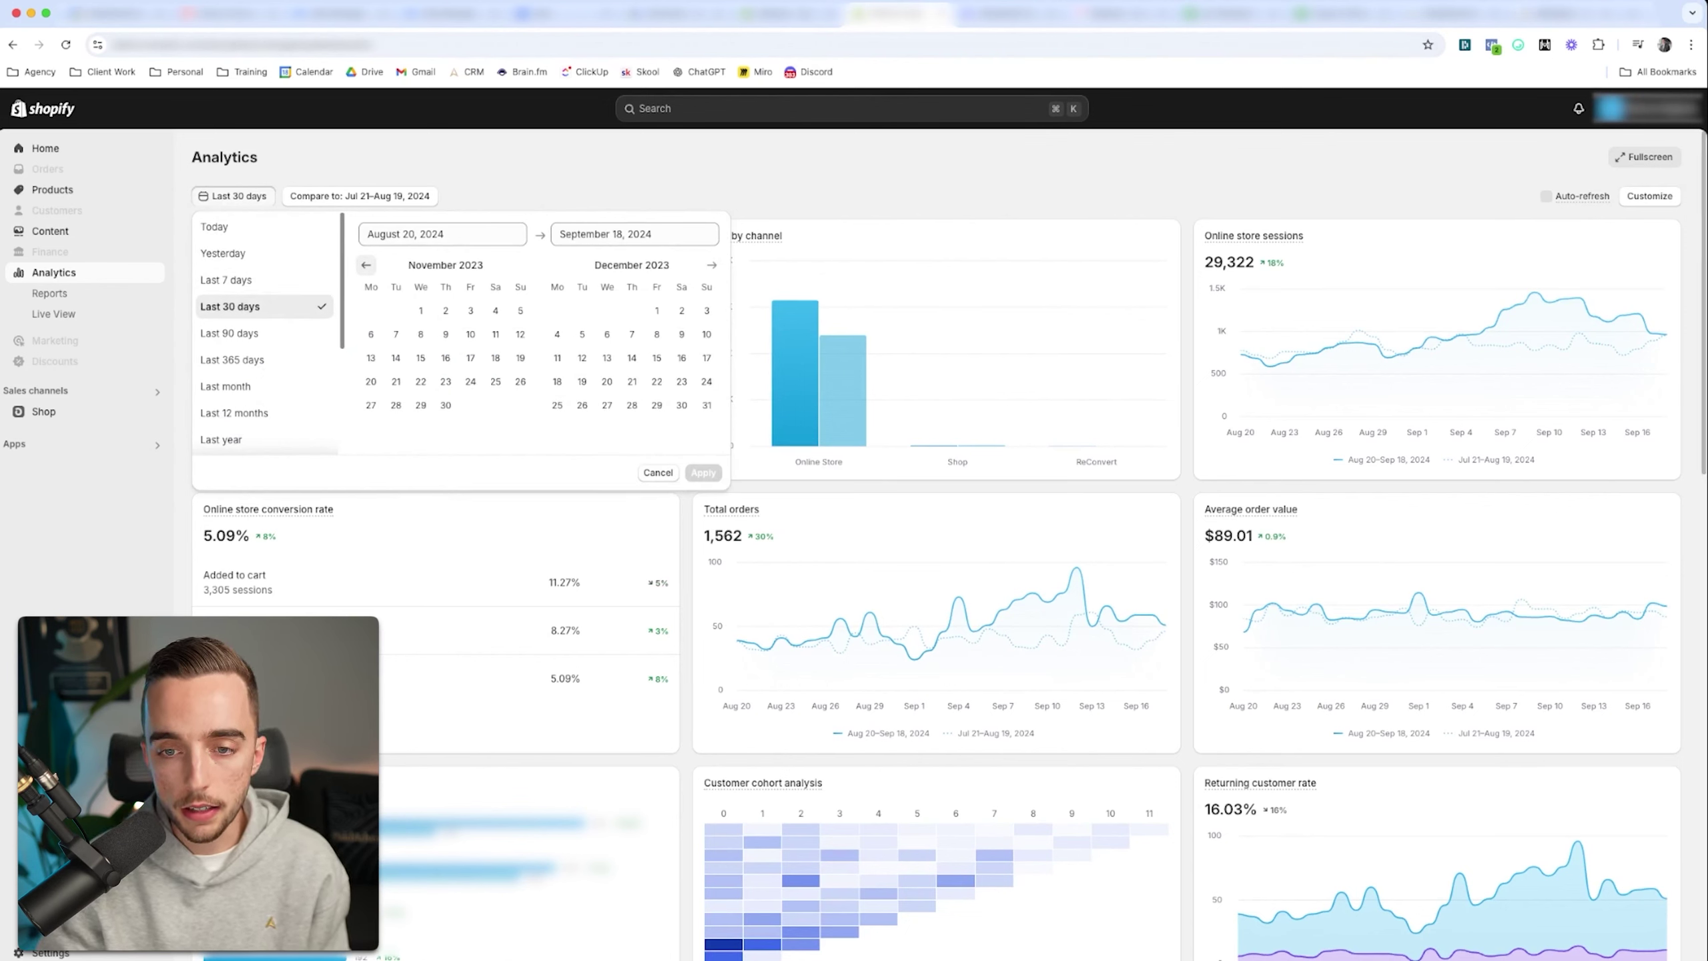
click(365, 264)
click(366, 264)
click(365, 264)
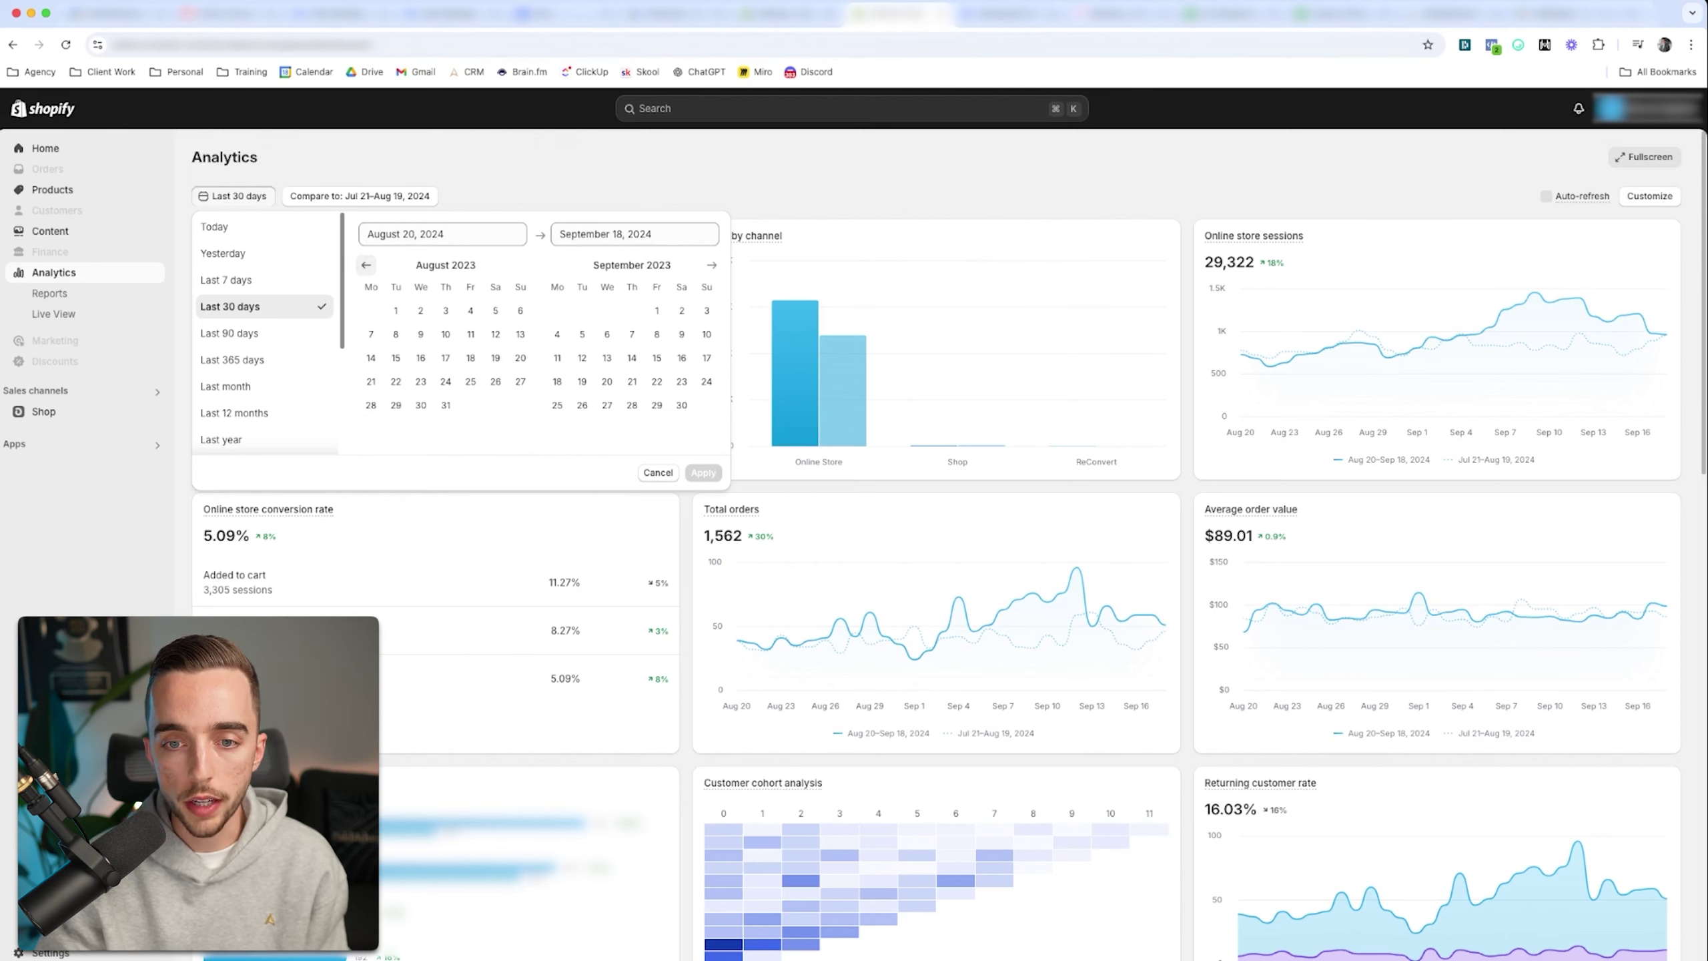
click(396, 310)
click(445, 405)
- Change the second store's analytics date range to July 1–31, 2023
click(365, 264)
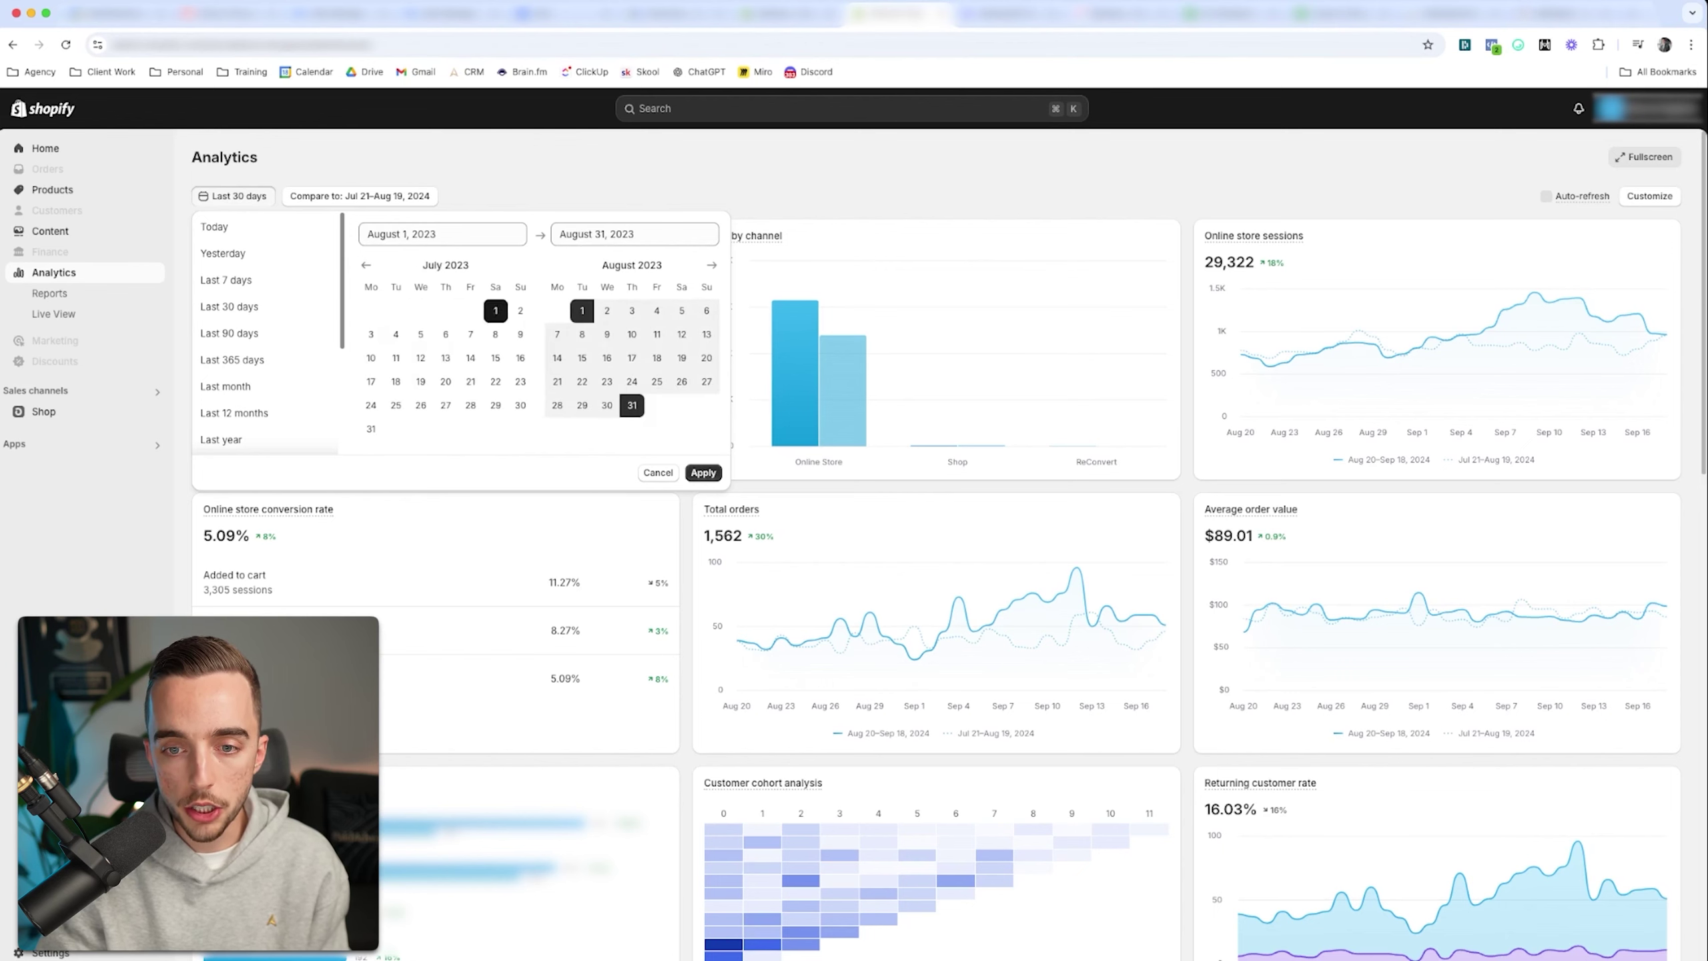
click(496, 310)
click(370, 429)
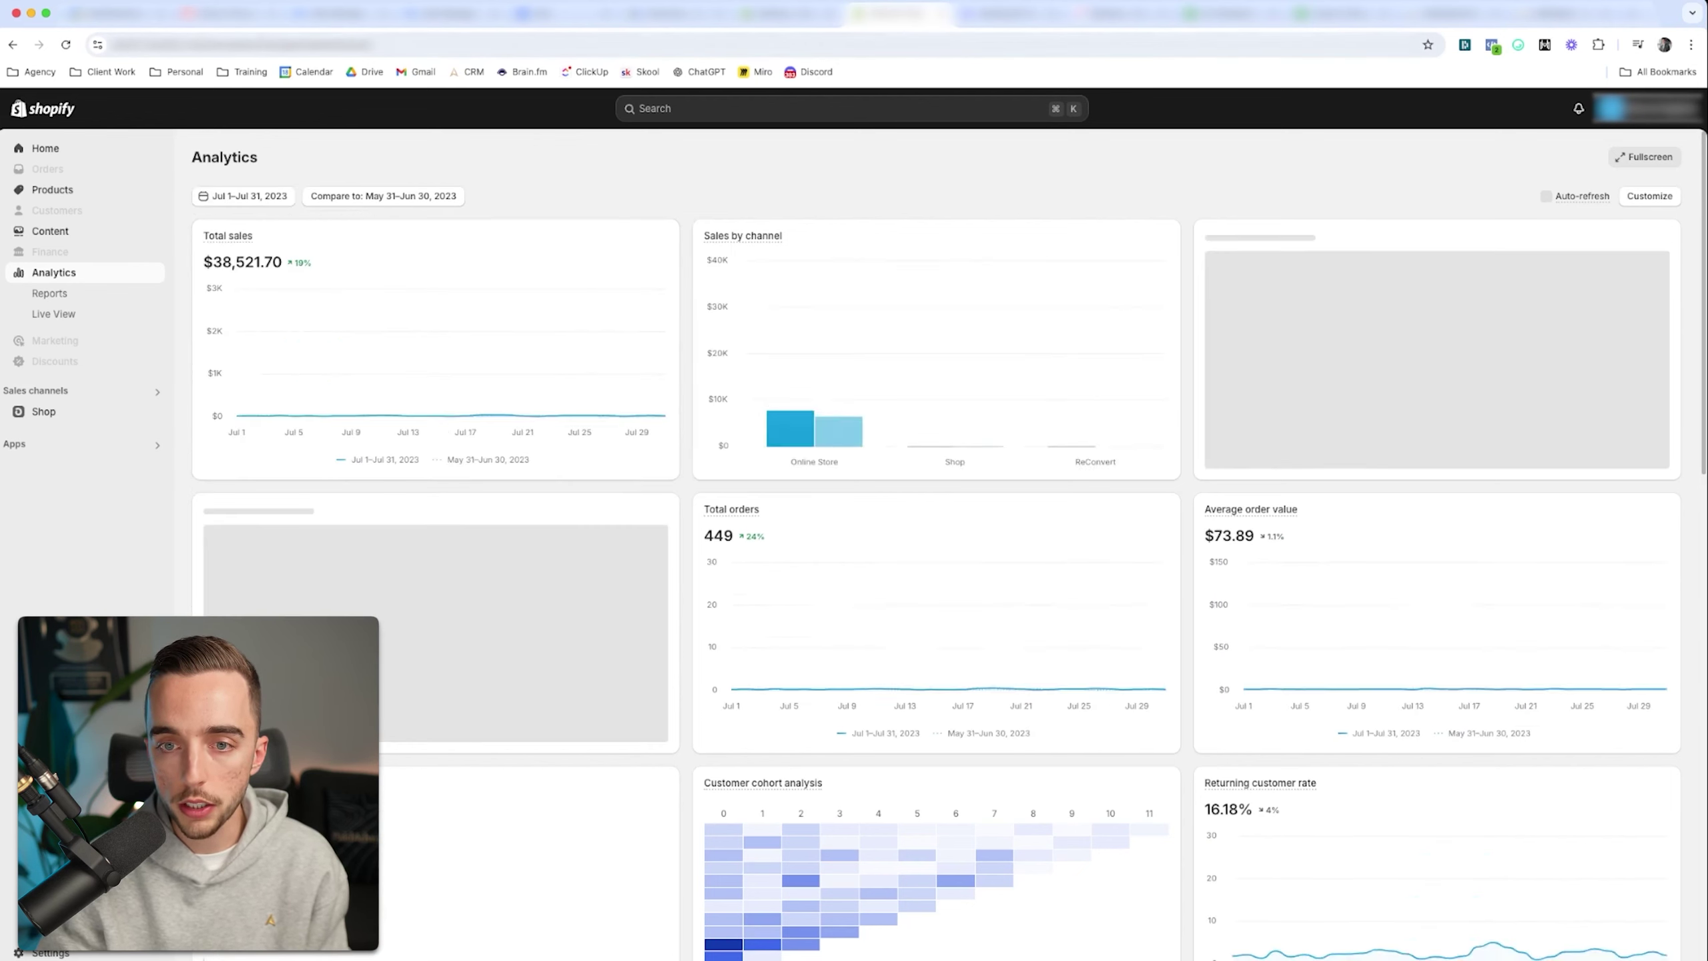
- Apply the date range July 1–31, 2023 to the first Shopify store's analytics
click(233, 195)
click(365, 265)
click(365, 265)
click(366, 264)
click(366, 264)
triple_click(365, 264)
click(365, 265)
click(366, 264)
click(365, 264)
click(366, 264)
click(366, 264)
click(366, 264)
click(495, 310)
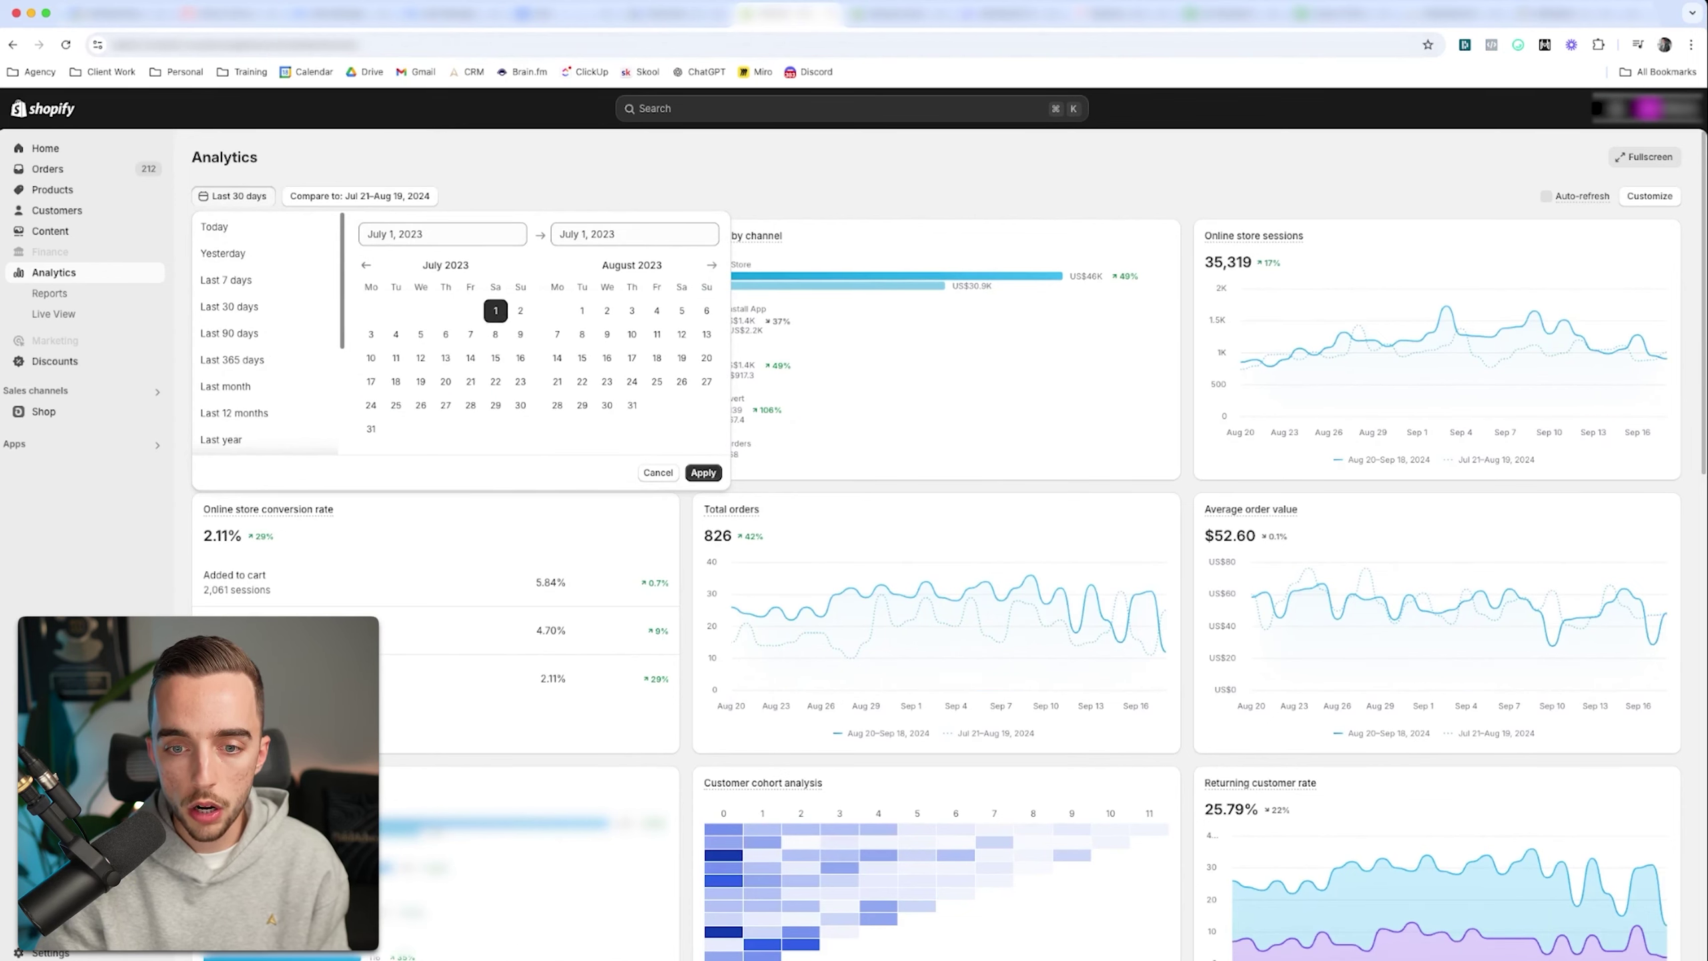
click(370, 428)
click(703, 473)
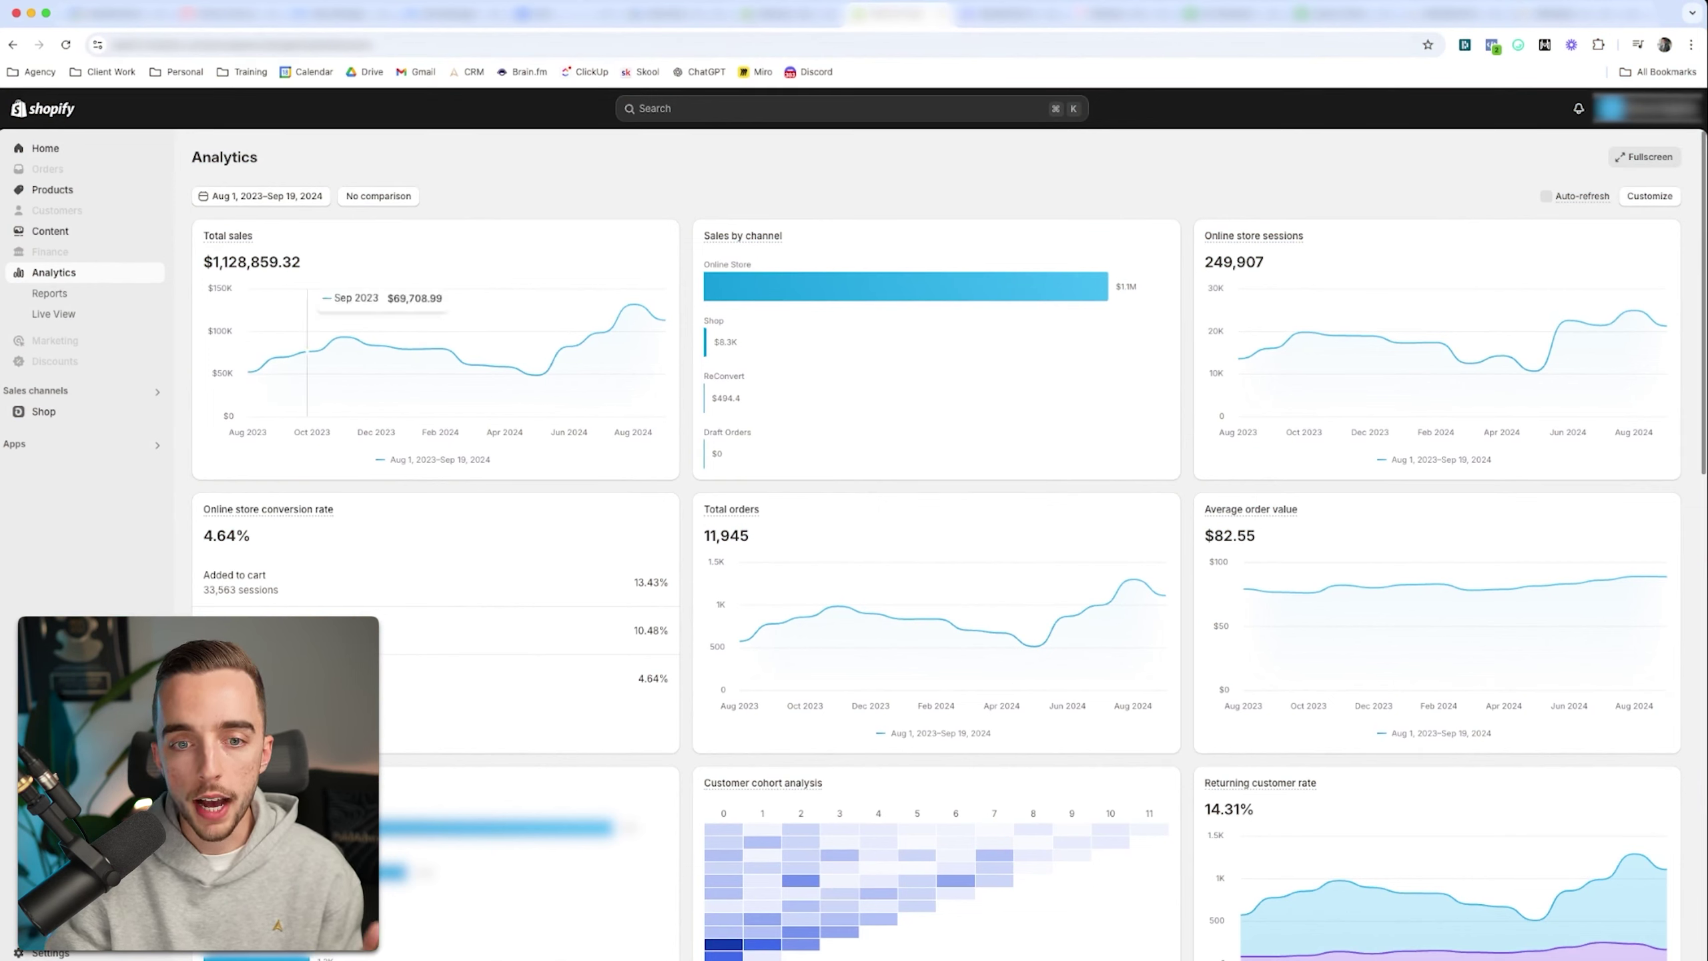
- Compare the two Shopify stores' analytics and examine the second store's total sales chart for August 2023 to September 2024
key(ctrl+shift+Tab)
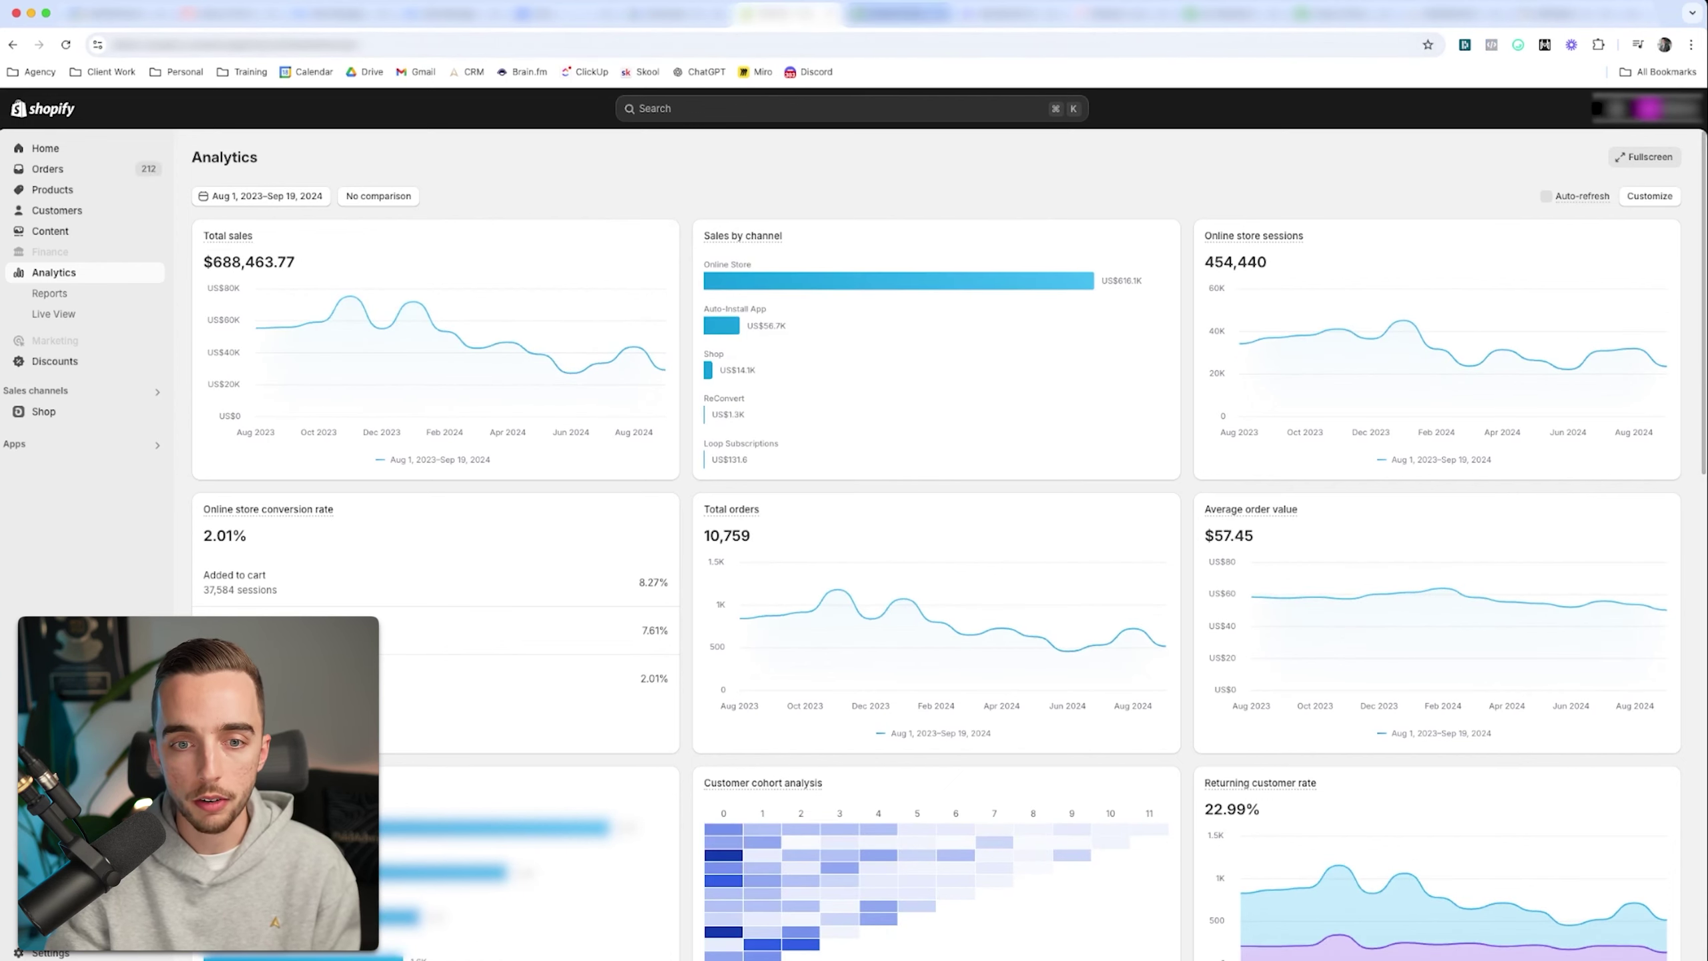
key(ctrl+Tab)
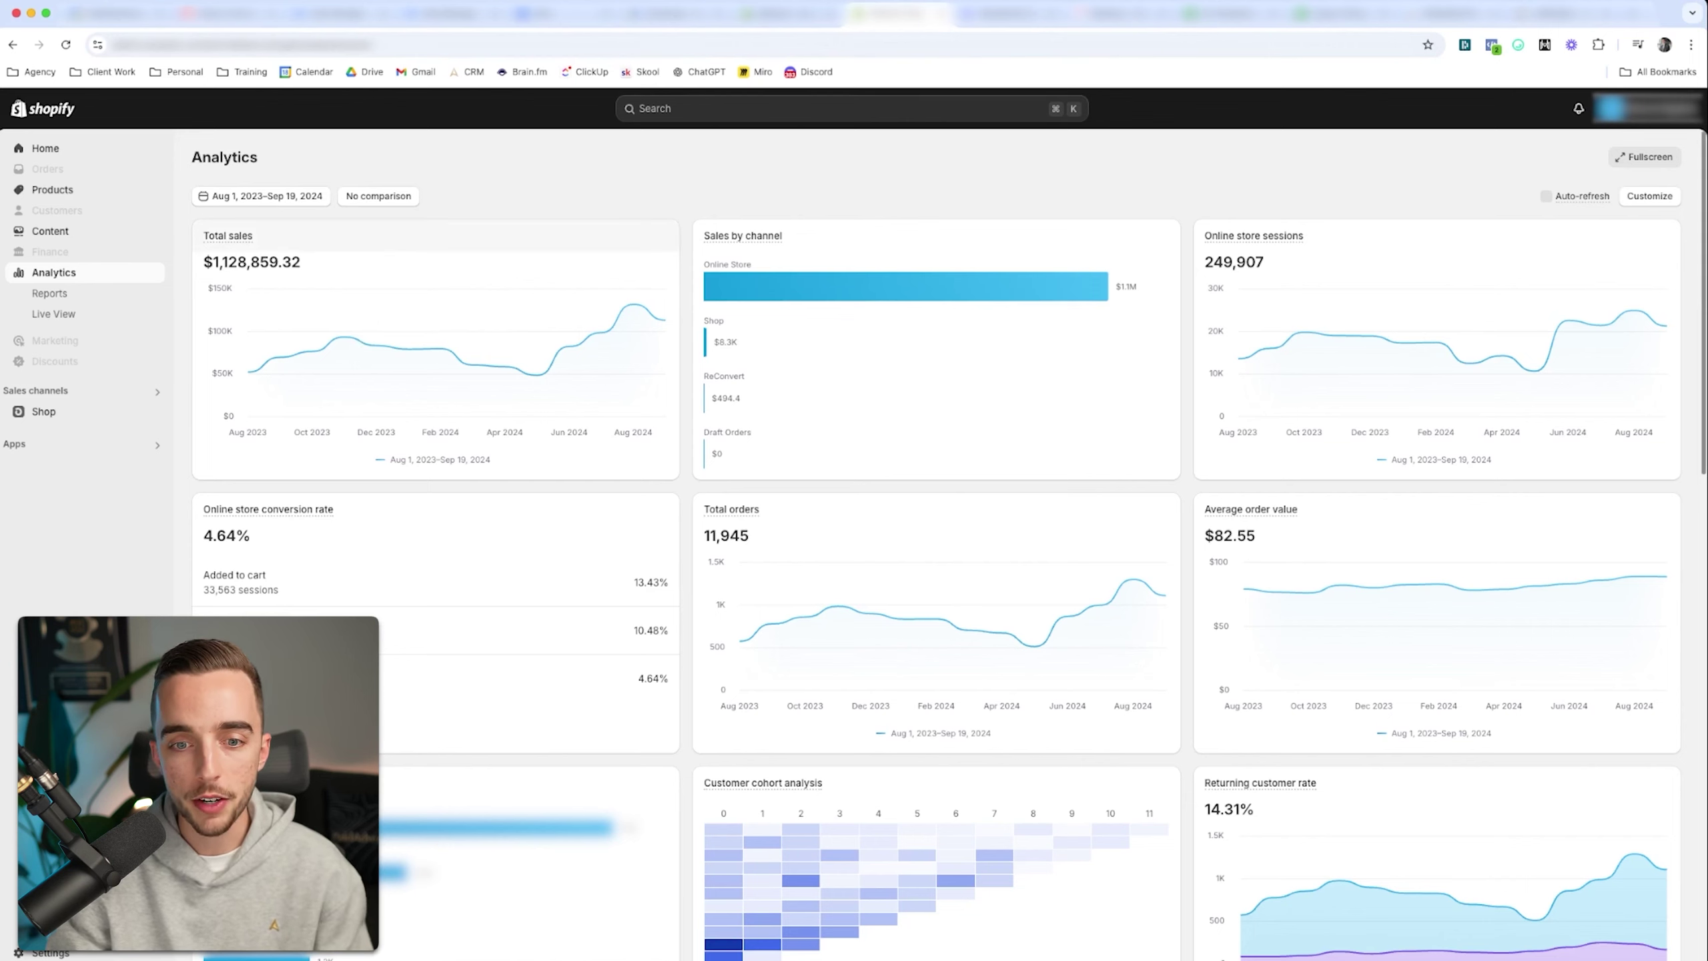
mouse_move(248, 372)
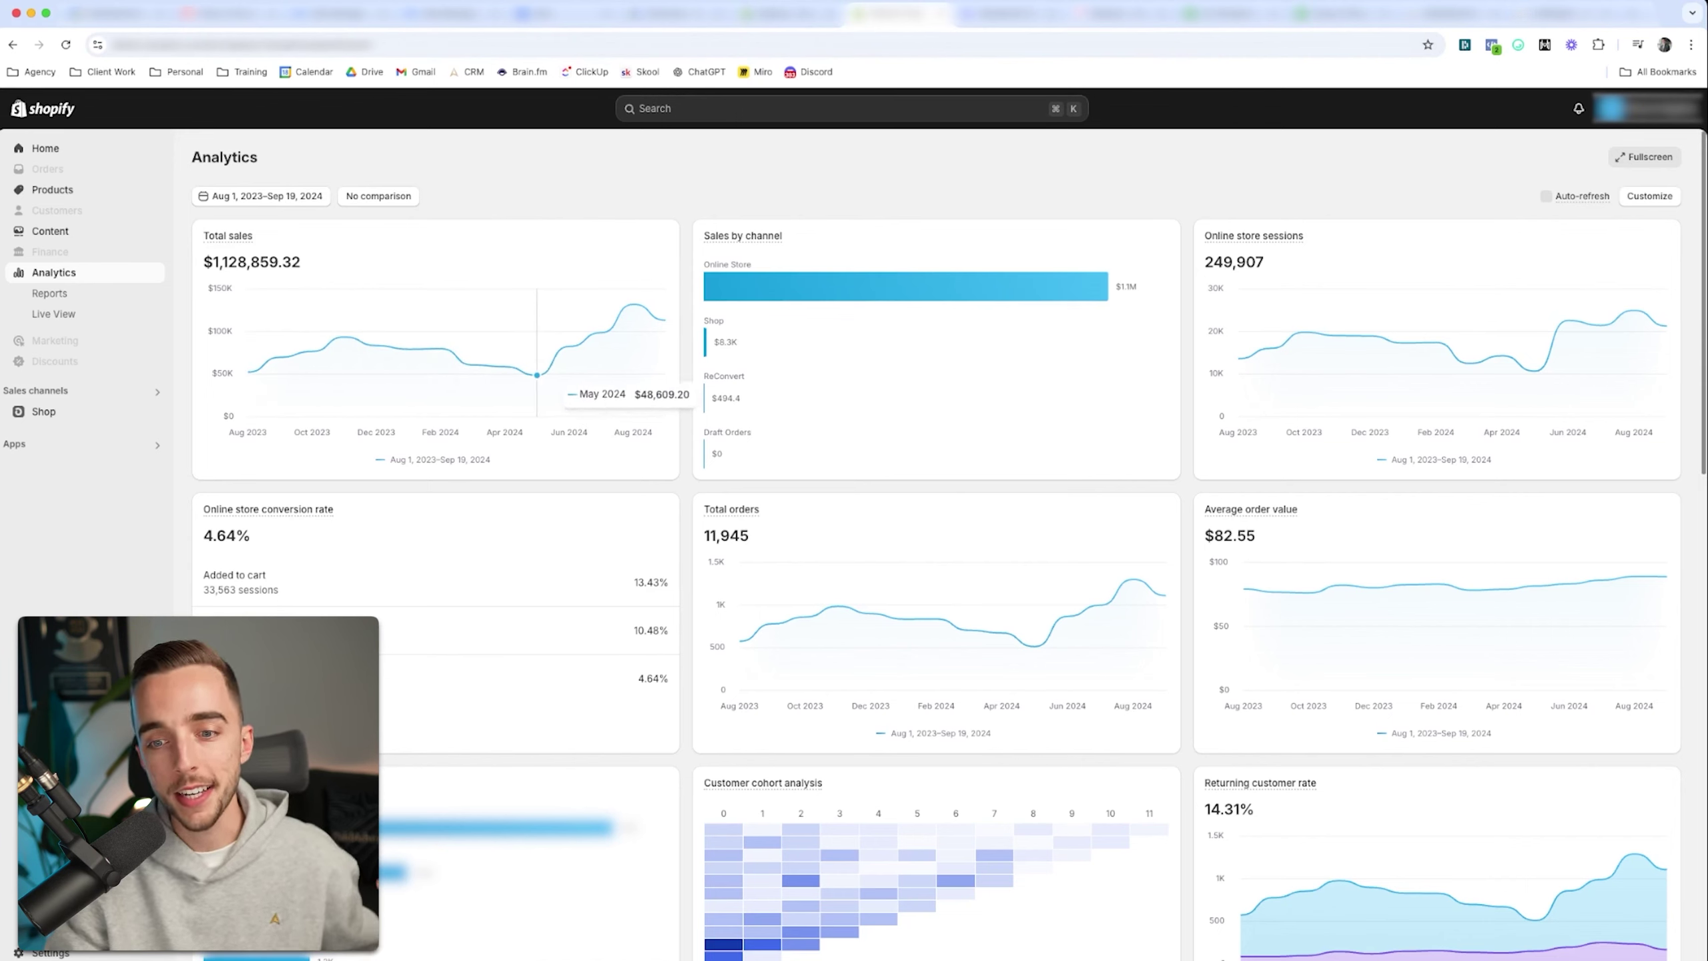
key(ctrl+shift+Tab)
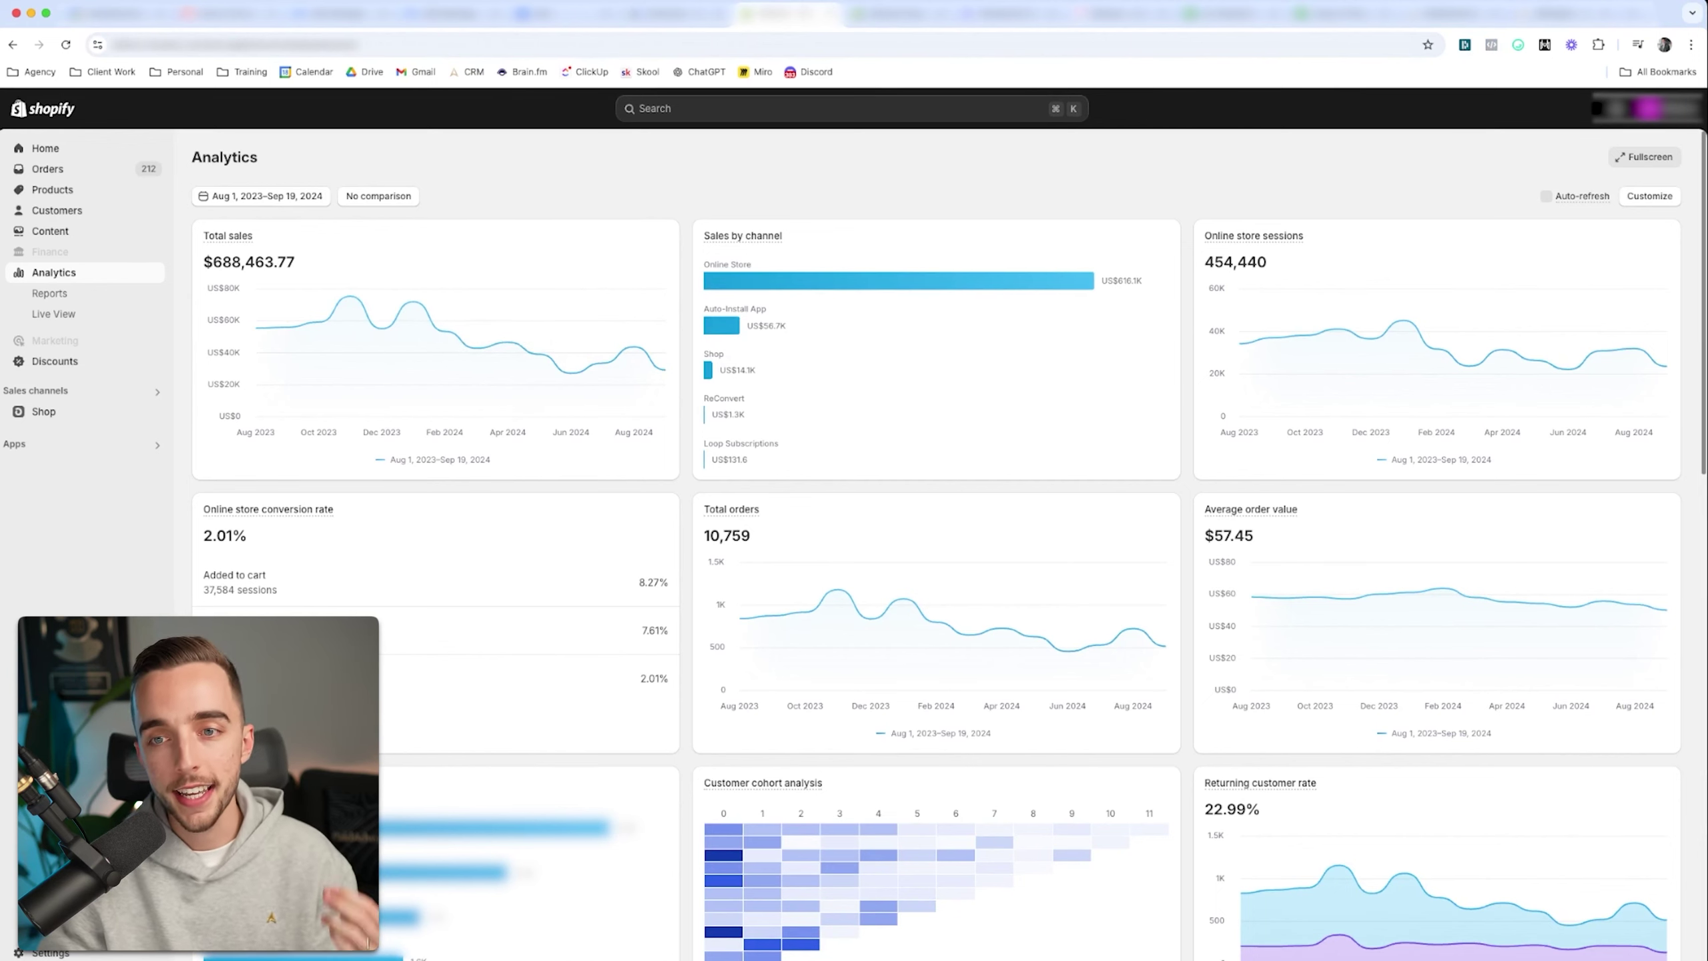
- Switch to the first store's campaign list in Ads Manager and refresh its data
key(super+3)
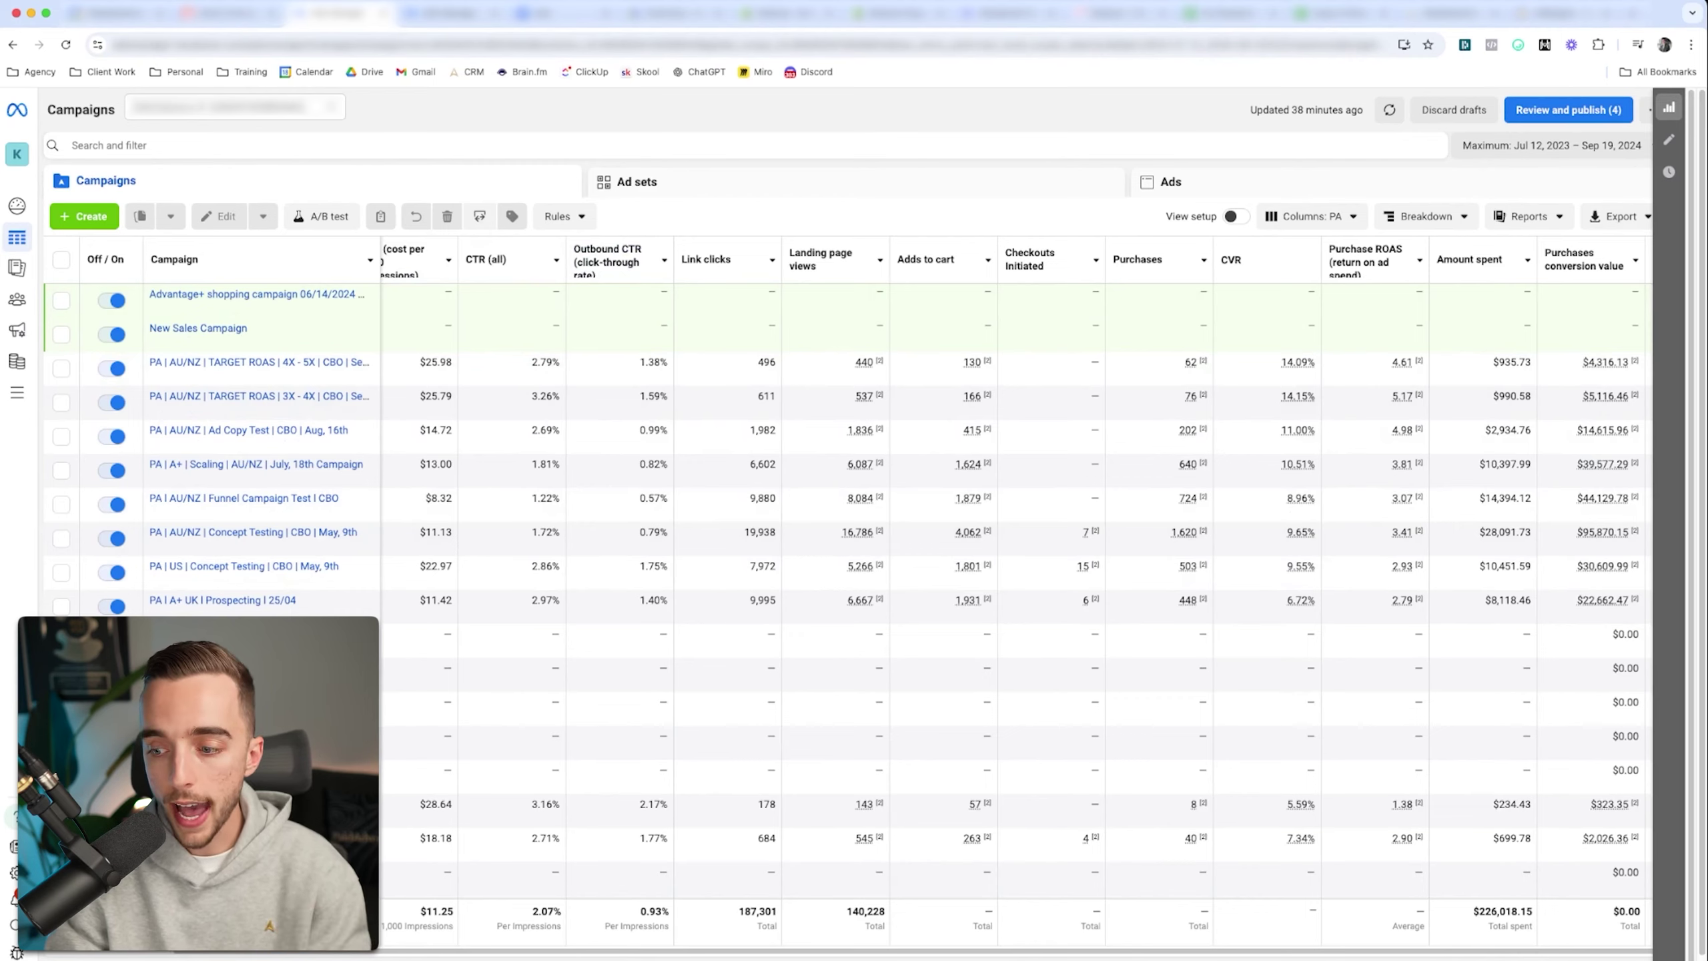
scroll(1190, 501, down, 2)
scroll(1190, 501, up, 2)
click(1389, 109)
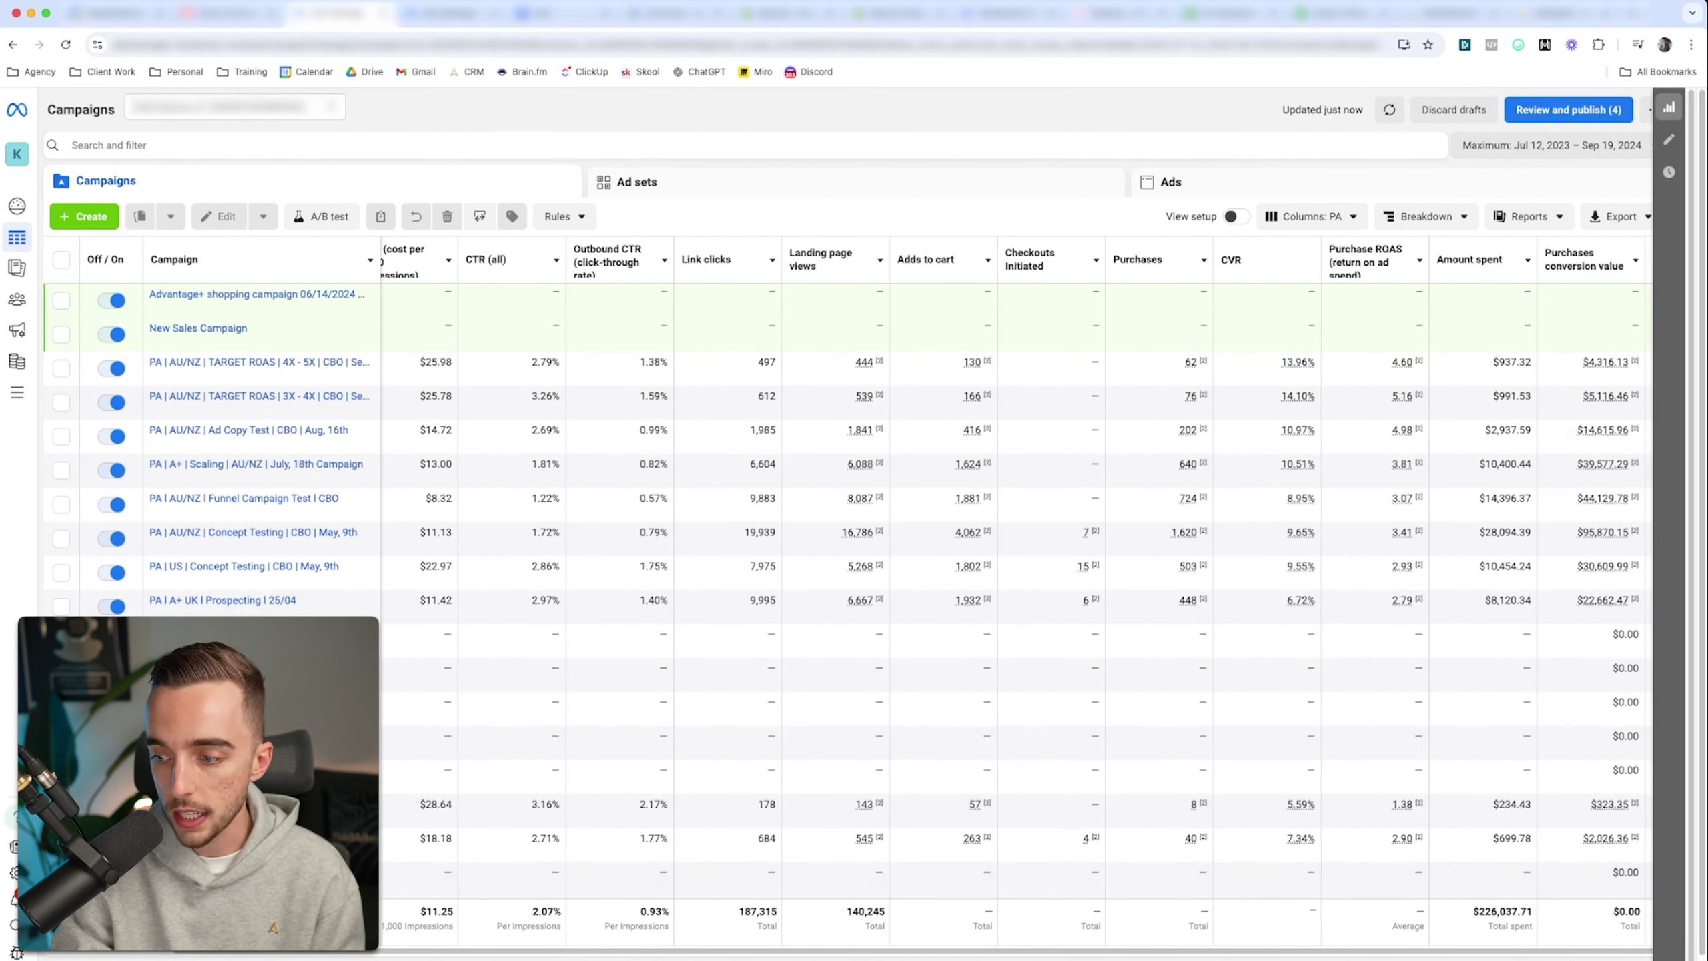
- Select the campaigns from the $24,033.86-spend prospecting campaign up to the TARGET ROAS 4X - 5X campaign and filter the table by the selected rows
scroll(845, 505, down, 10)
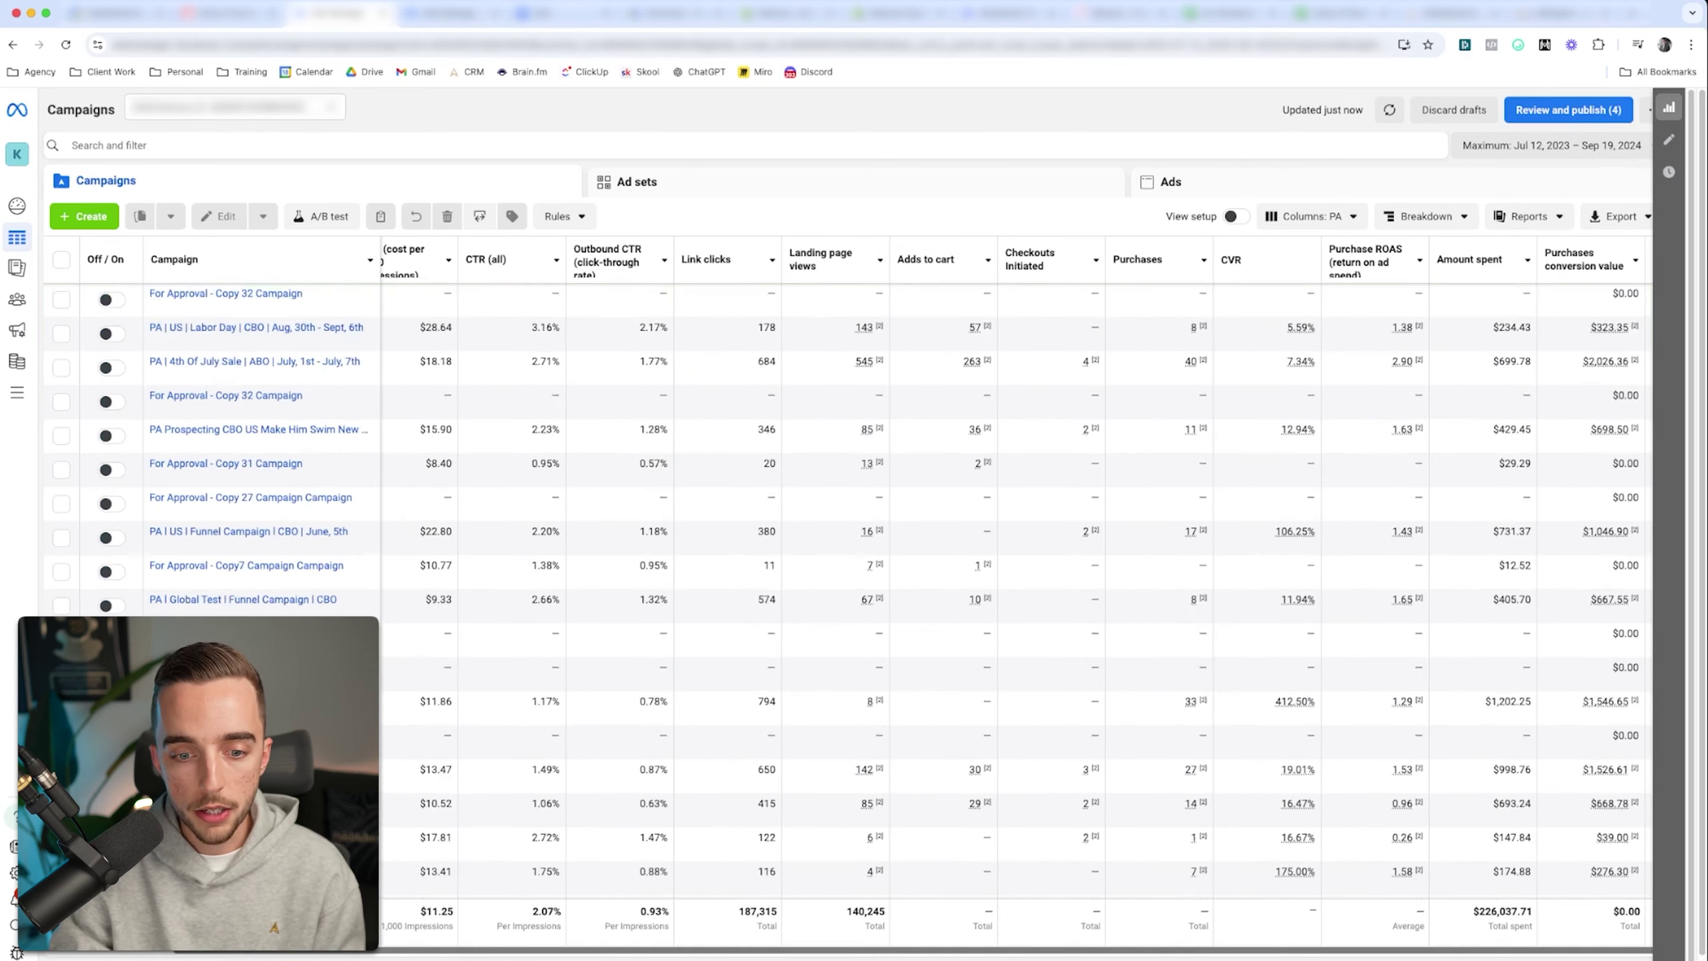
scroll(845, 505, up, 10)
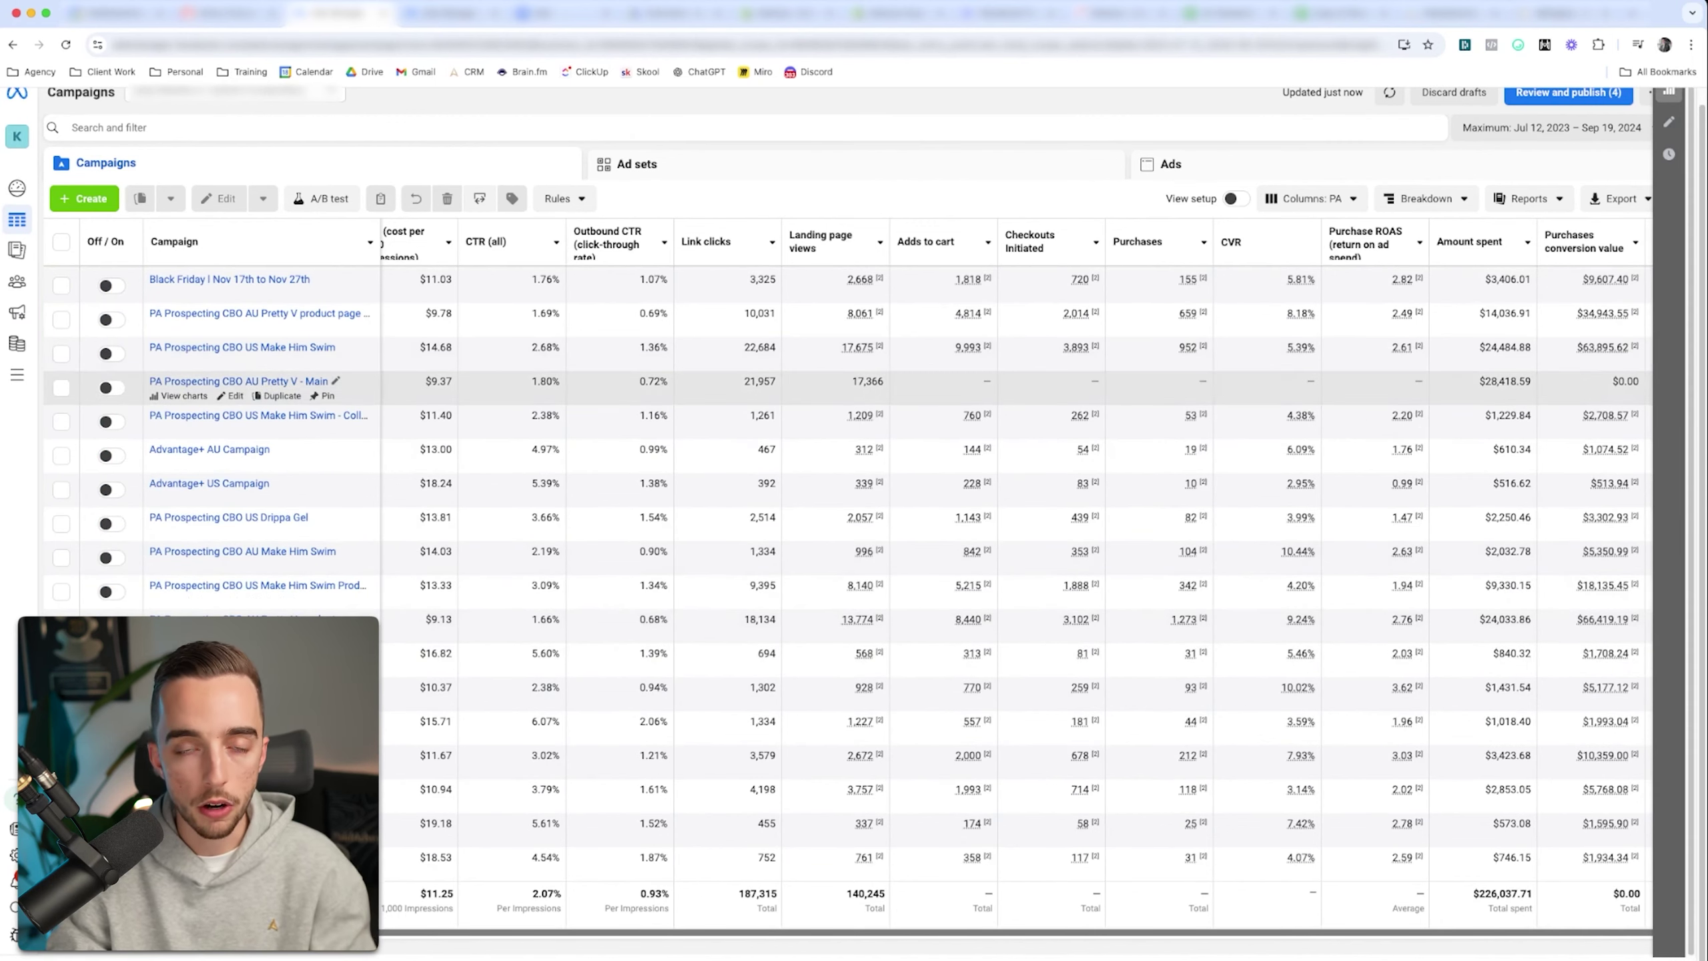
click(61, 625)
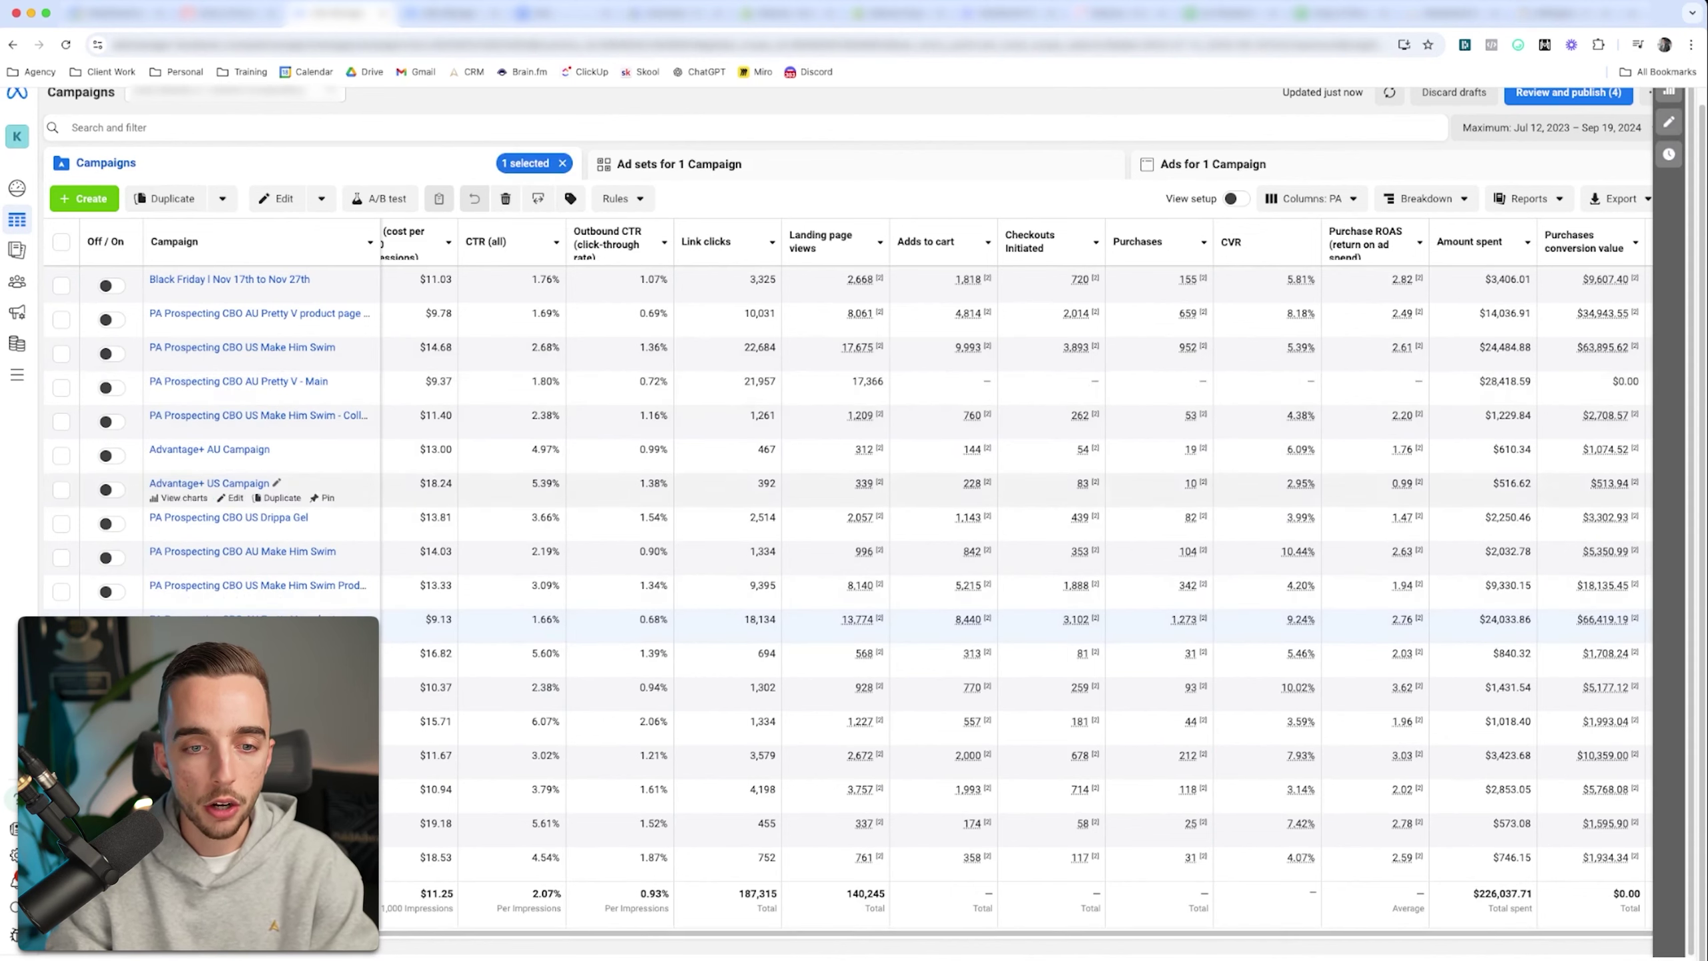
scroll(236, 388, up, 20)
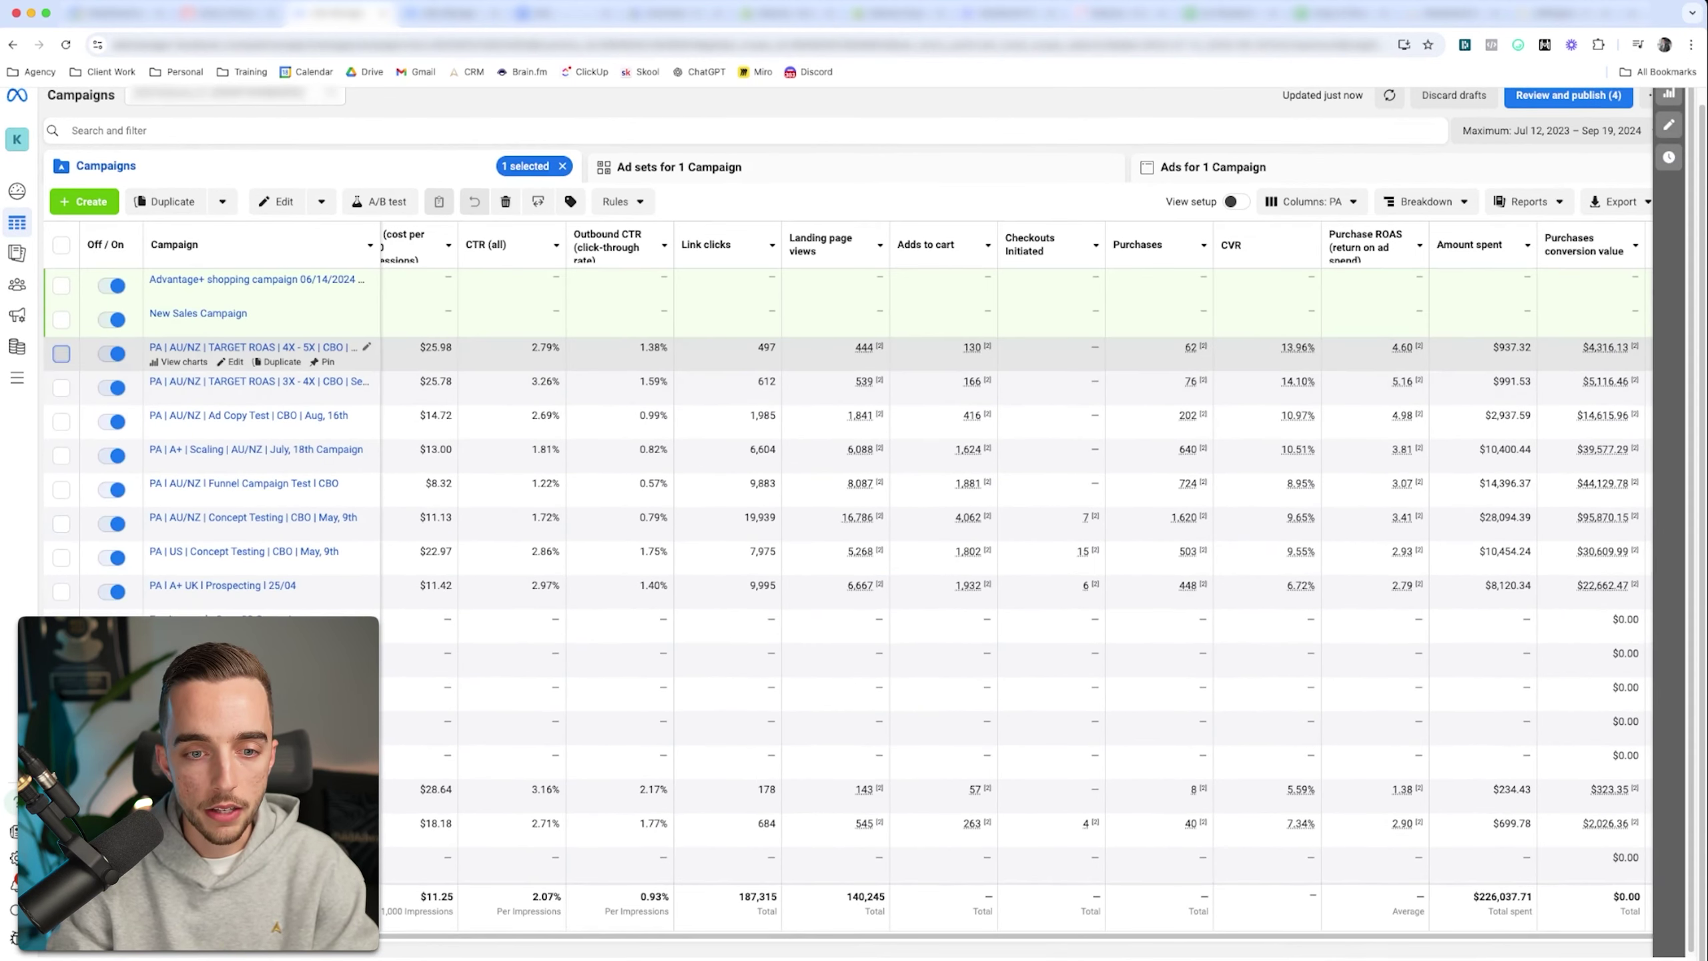
shift+click(61, 350)
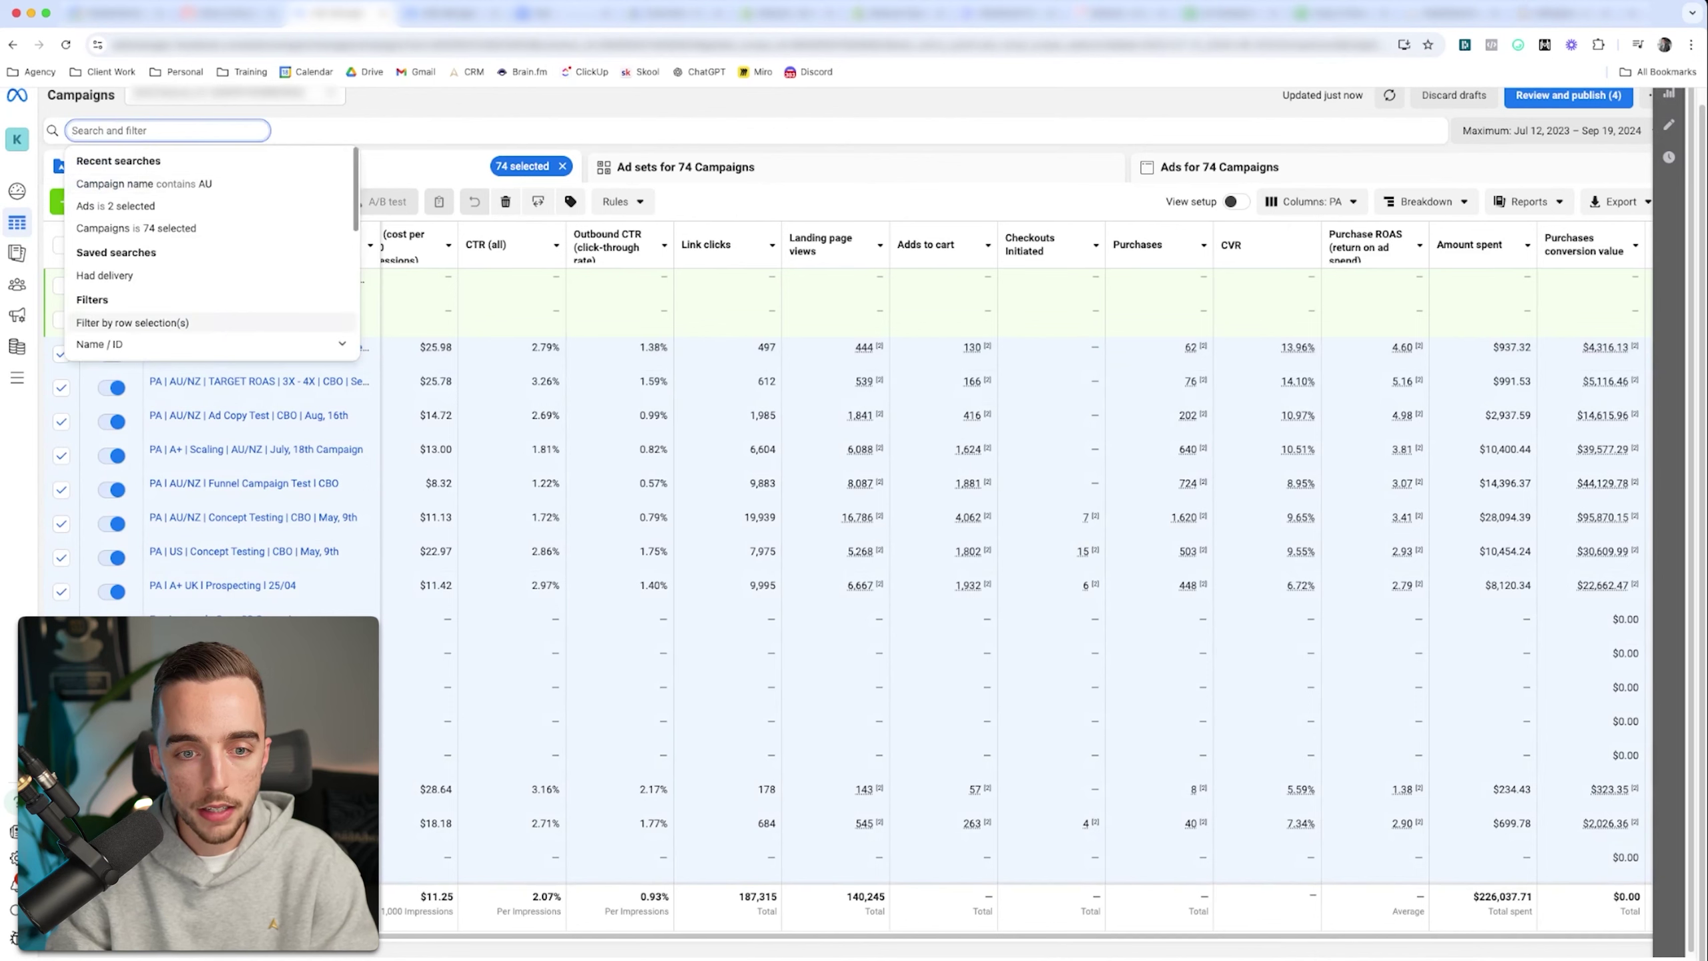
click(133, 323)
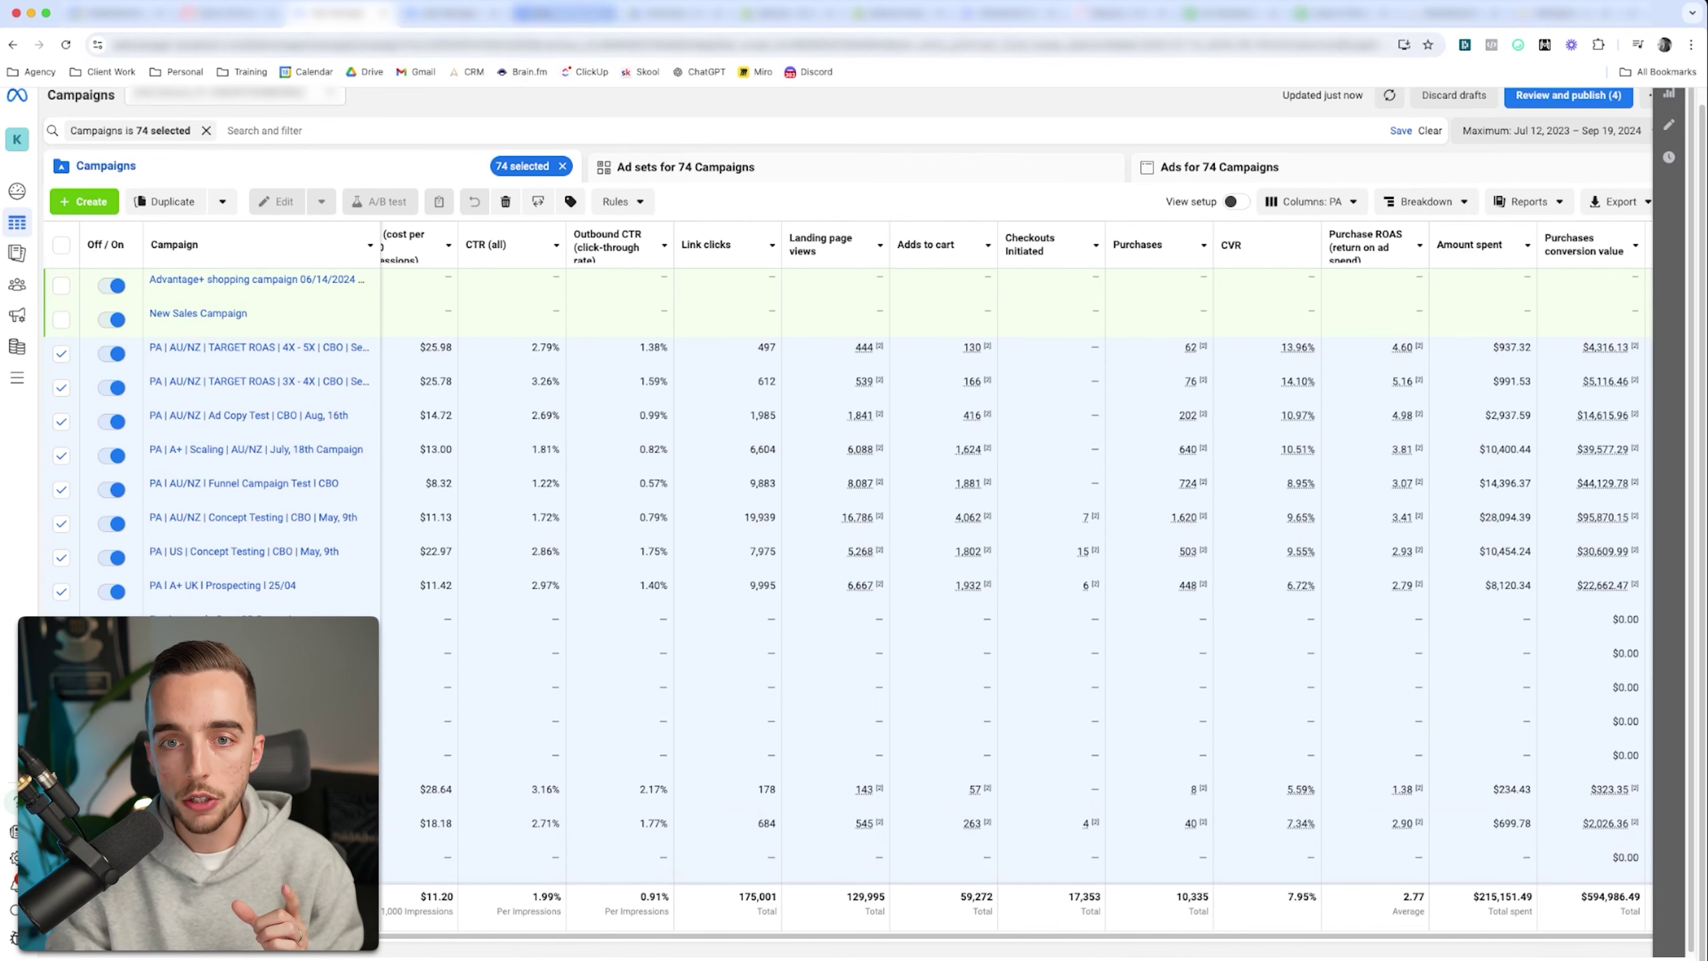
- Switch to the other store's Ads Manager account and add the Purchase ROAS (return on ad spend) column to its campaign table
click(451, 12)
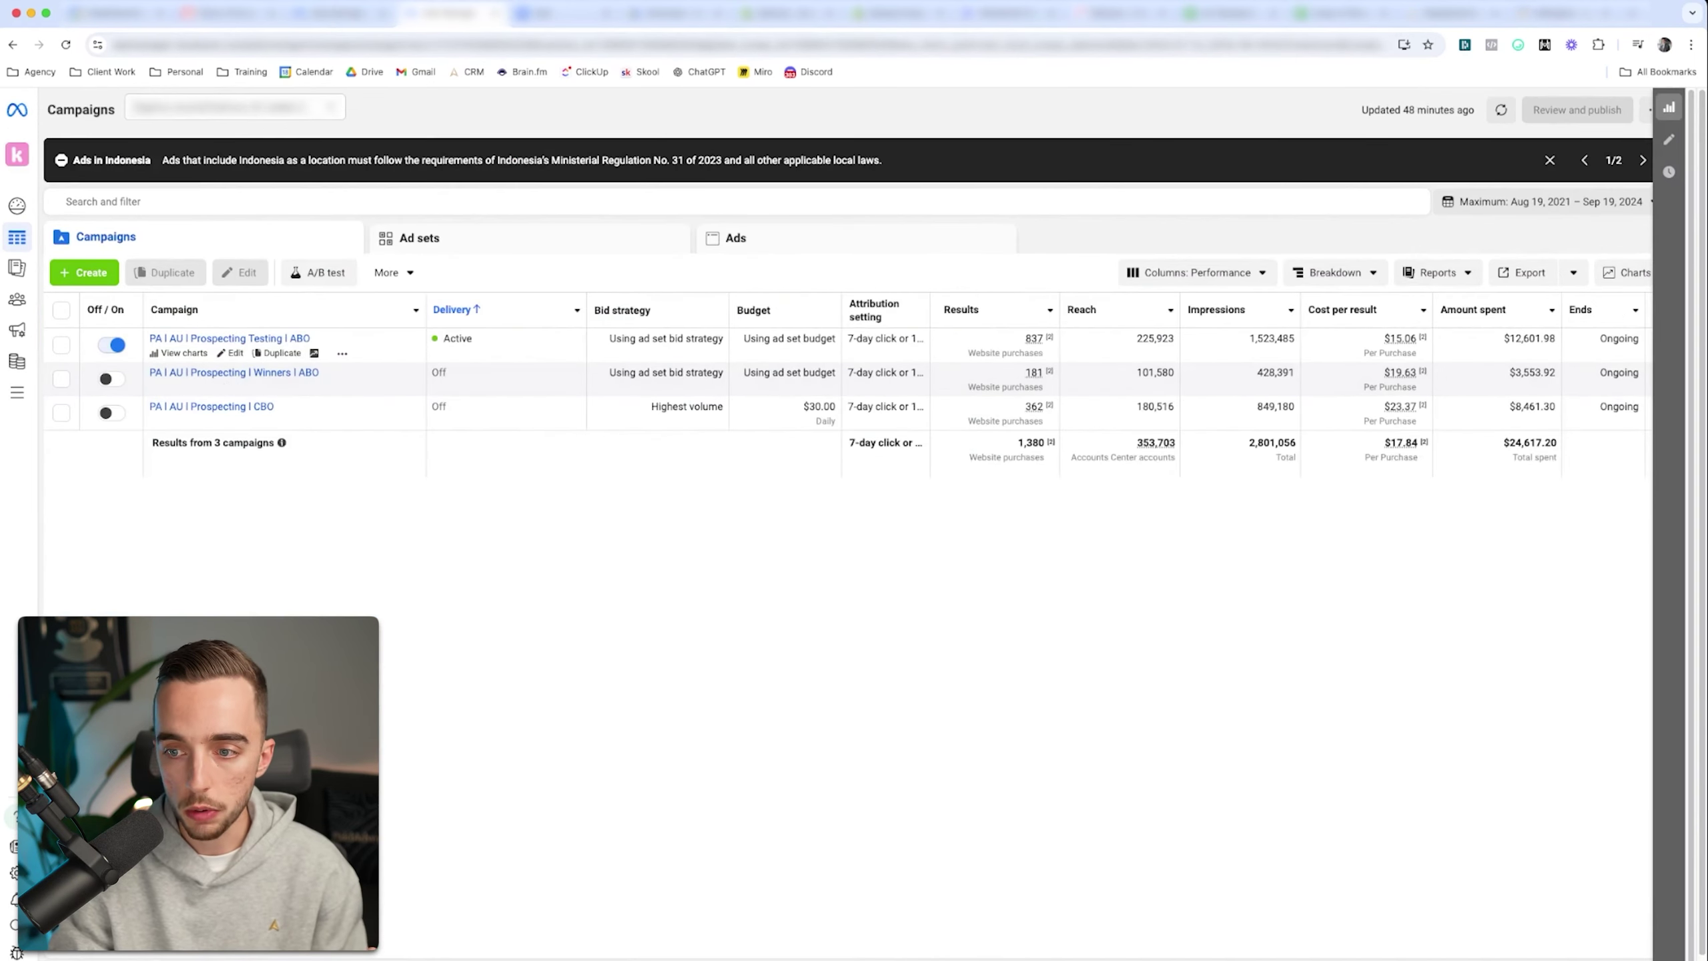
click(1197, 272)
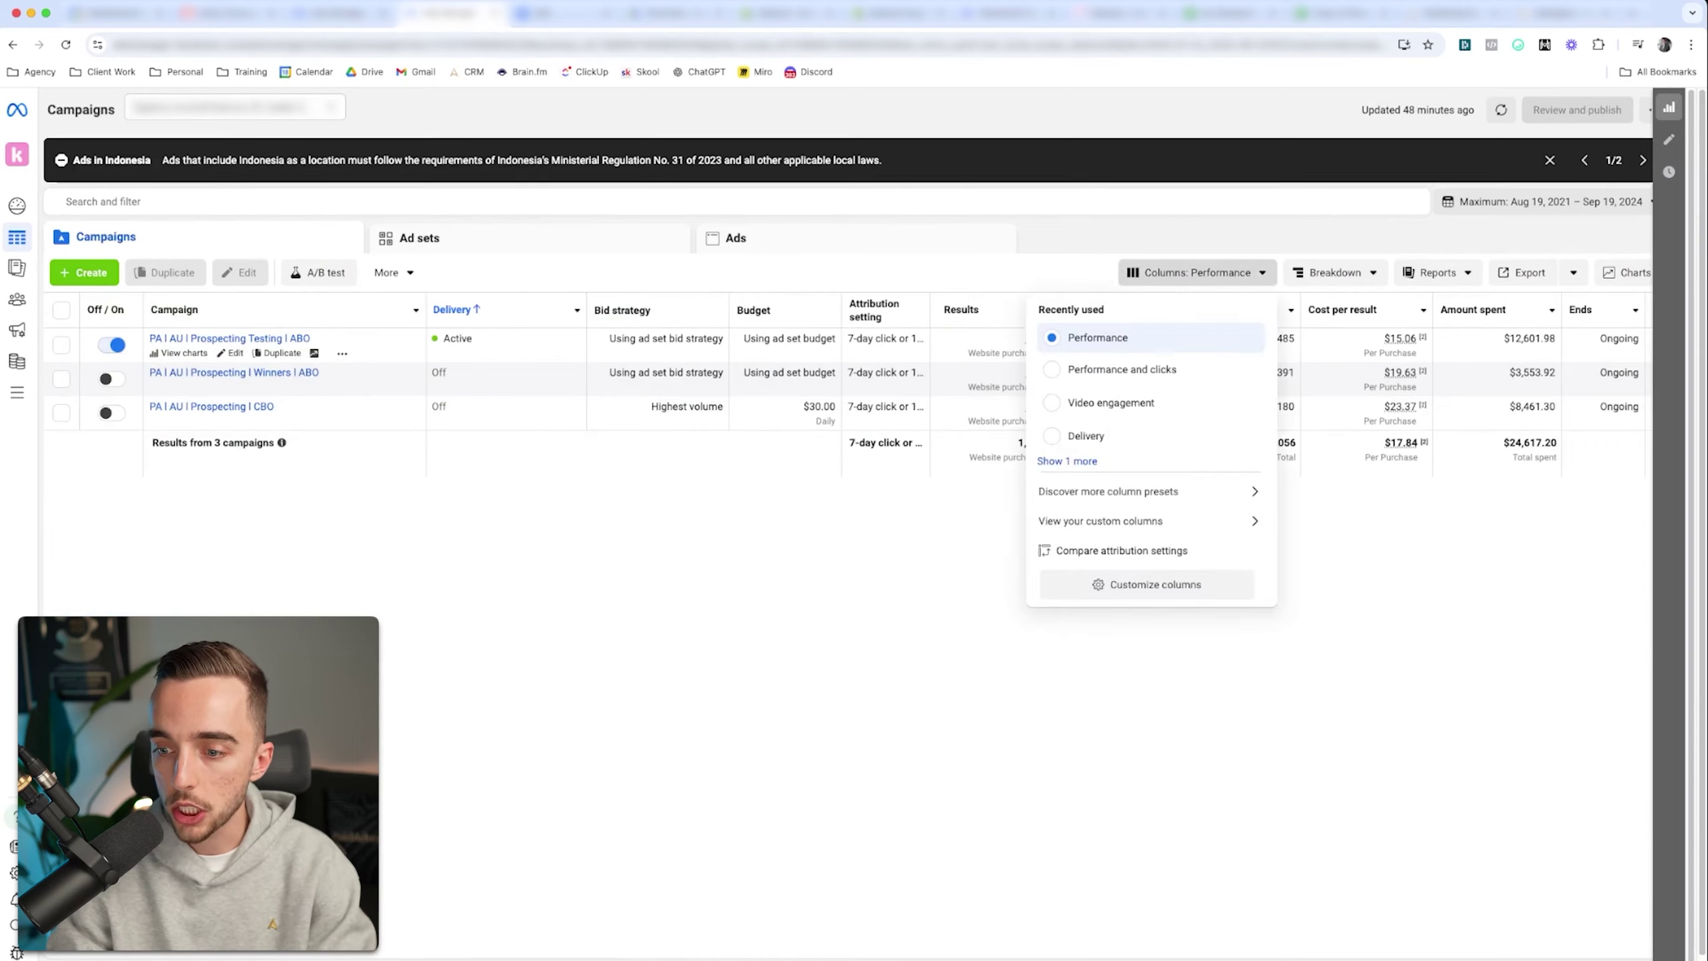
click(1147, 583)
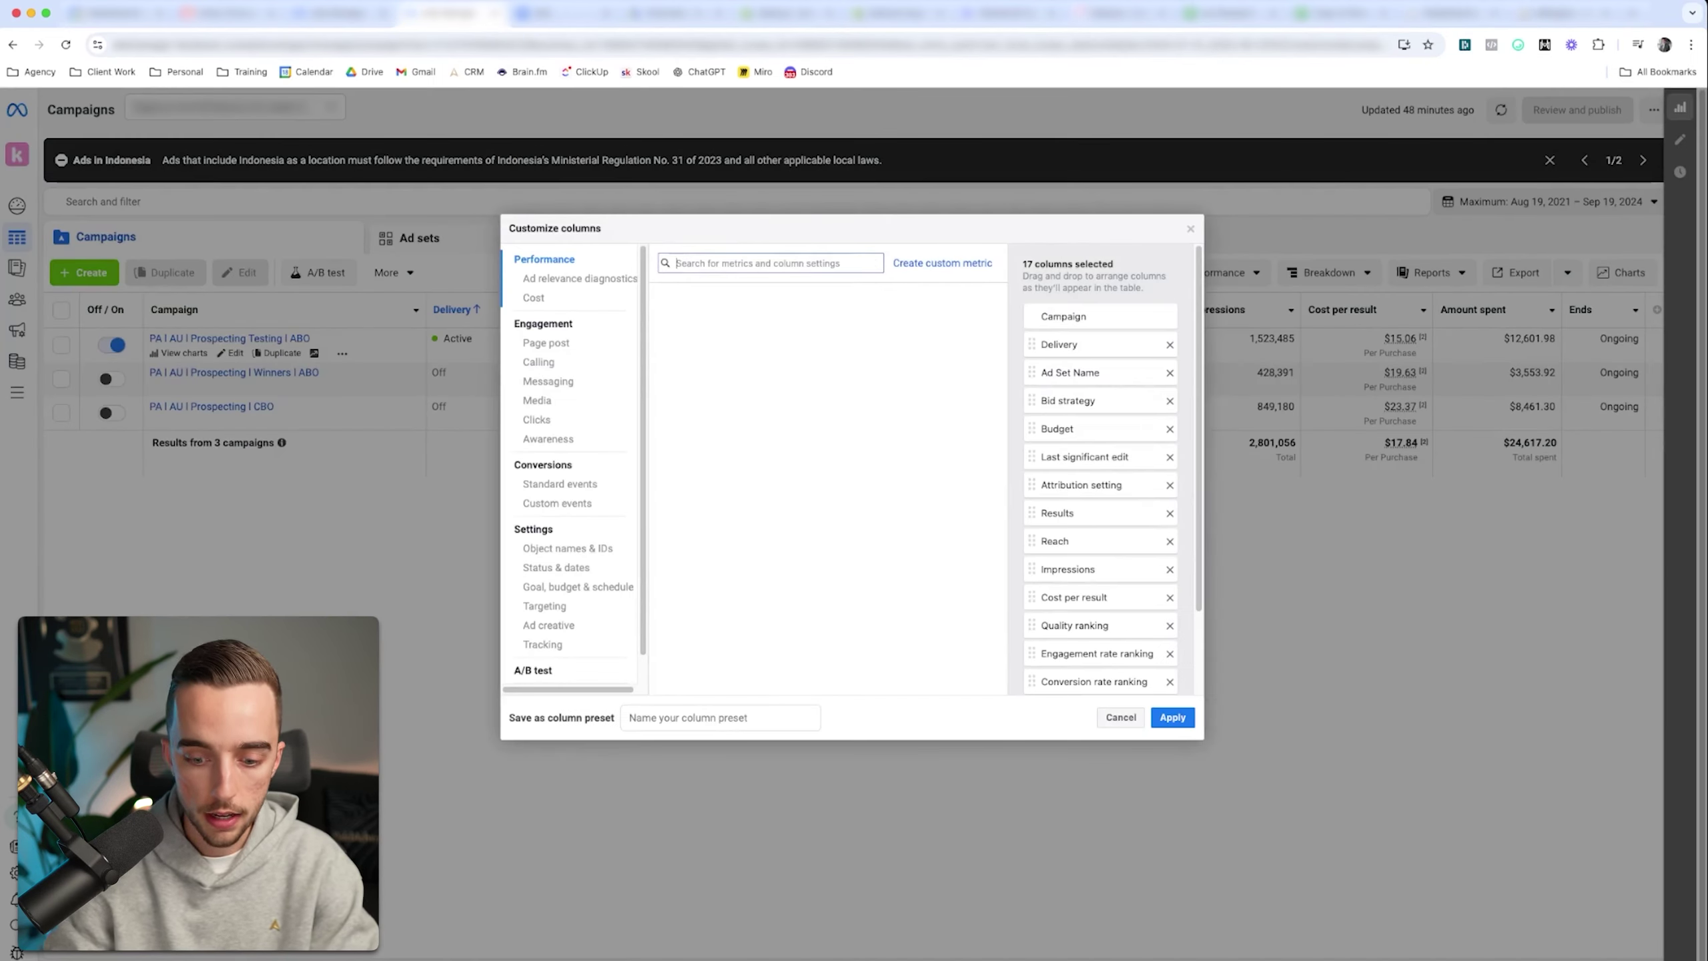
text(roas)
click(826, 403)
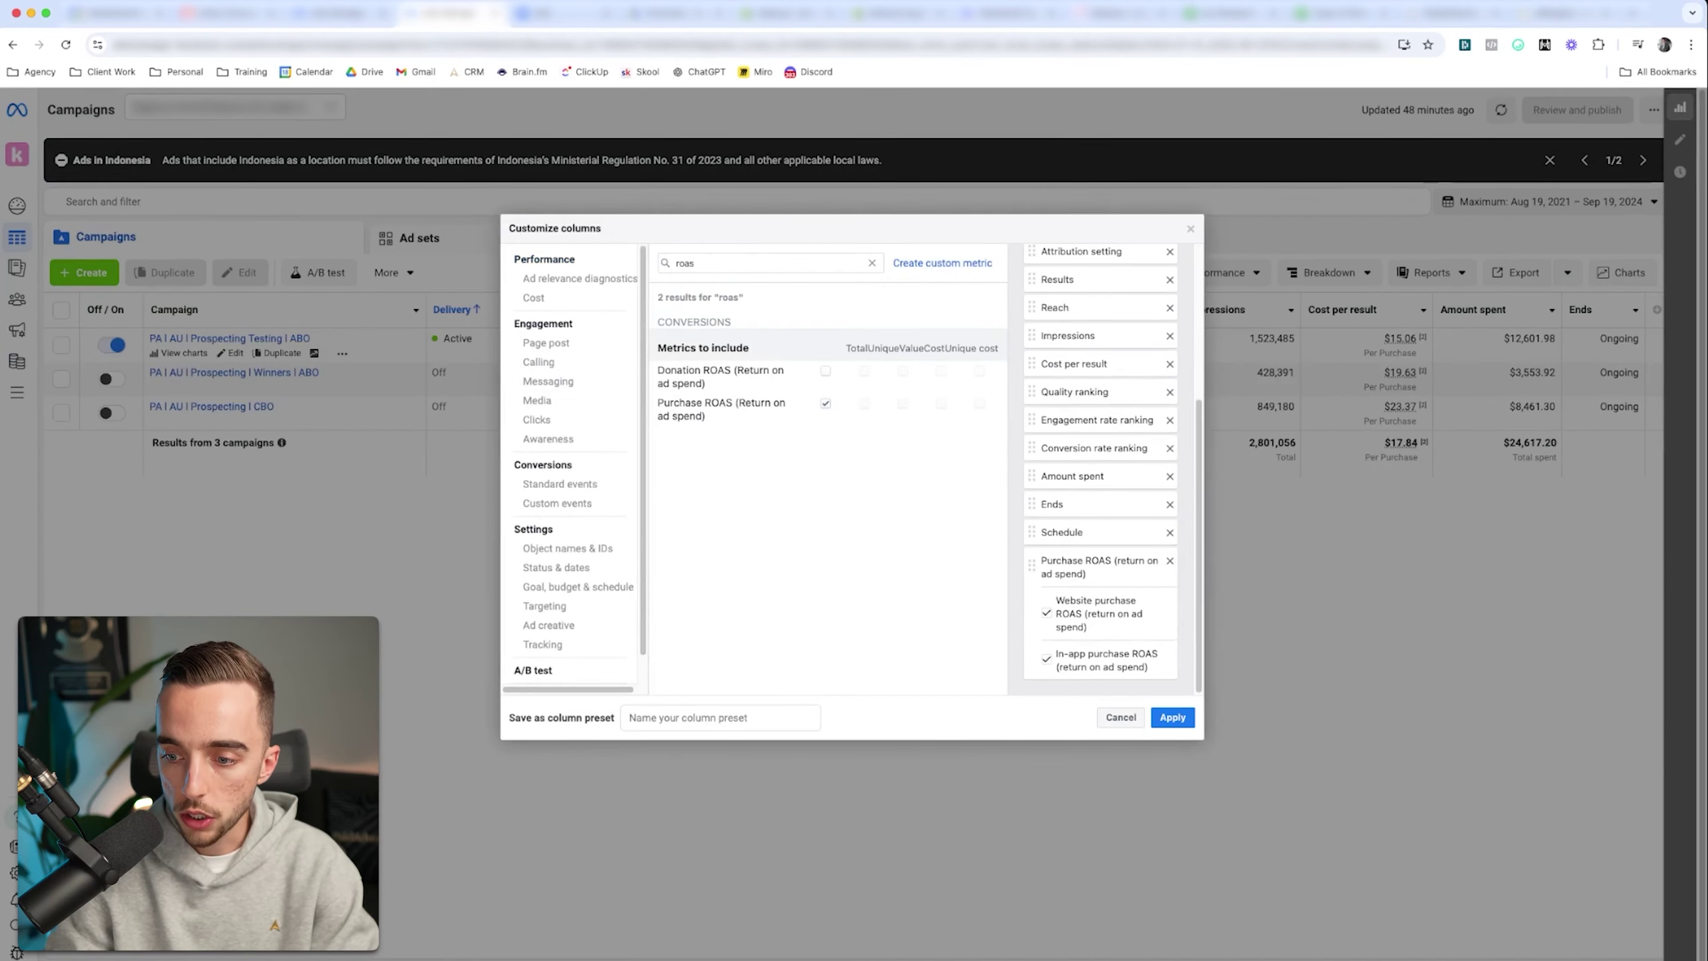
click(1172, 717)
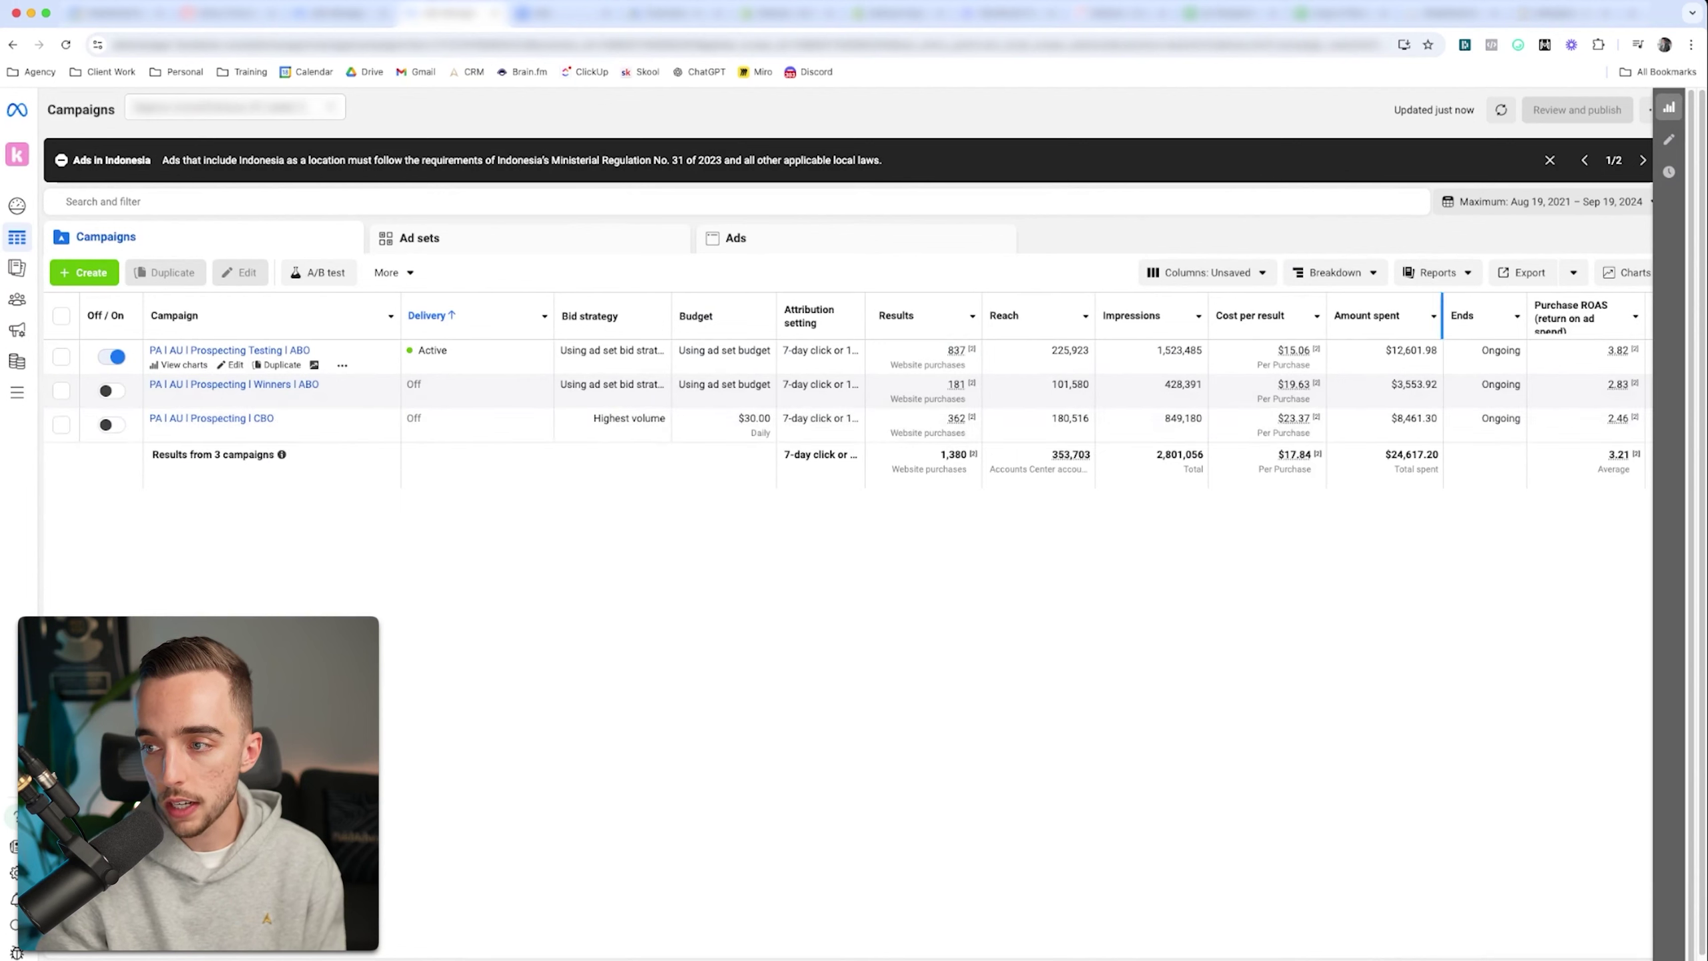
- Set the campaign table's date range to Aug 1, 2023 – Sep 19, 2024
click(1539, 201)
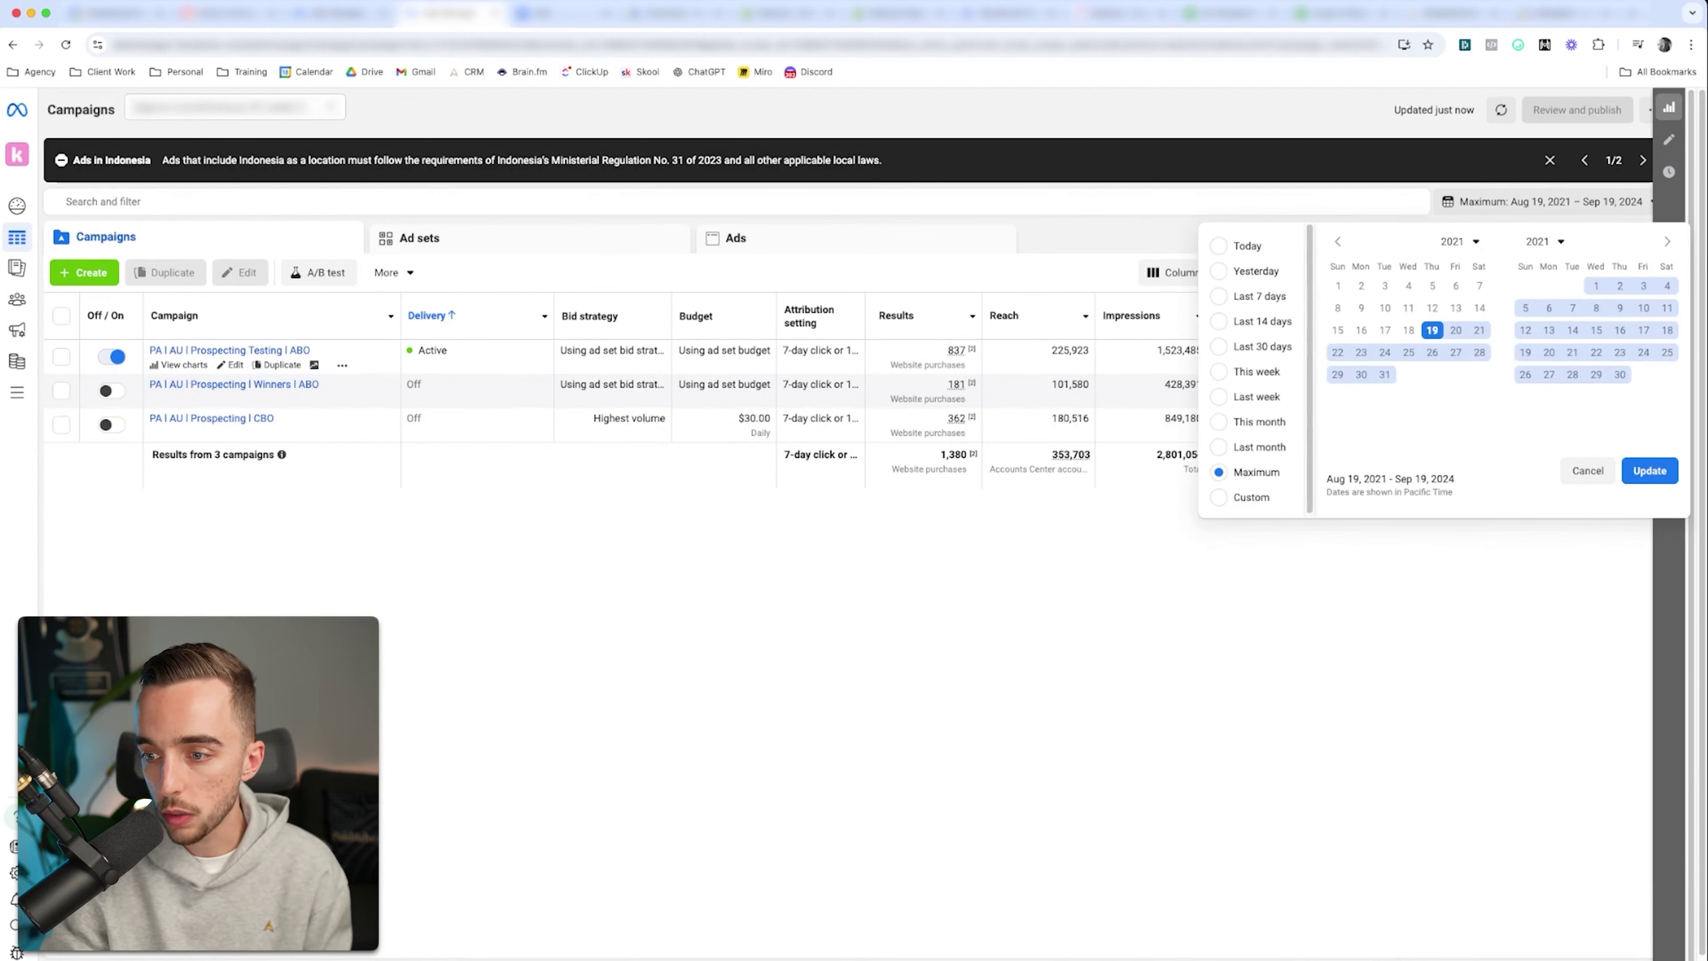
click(1219, 321)
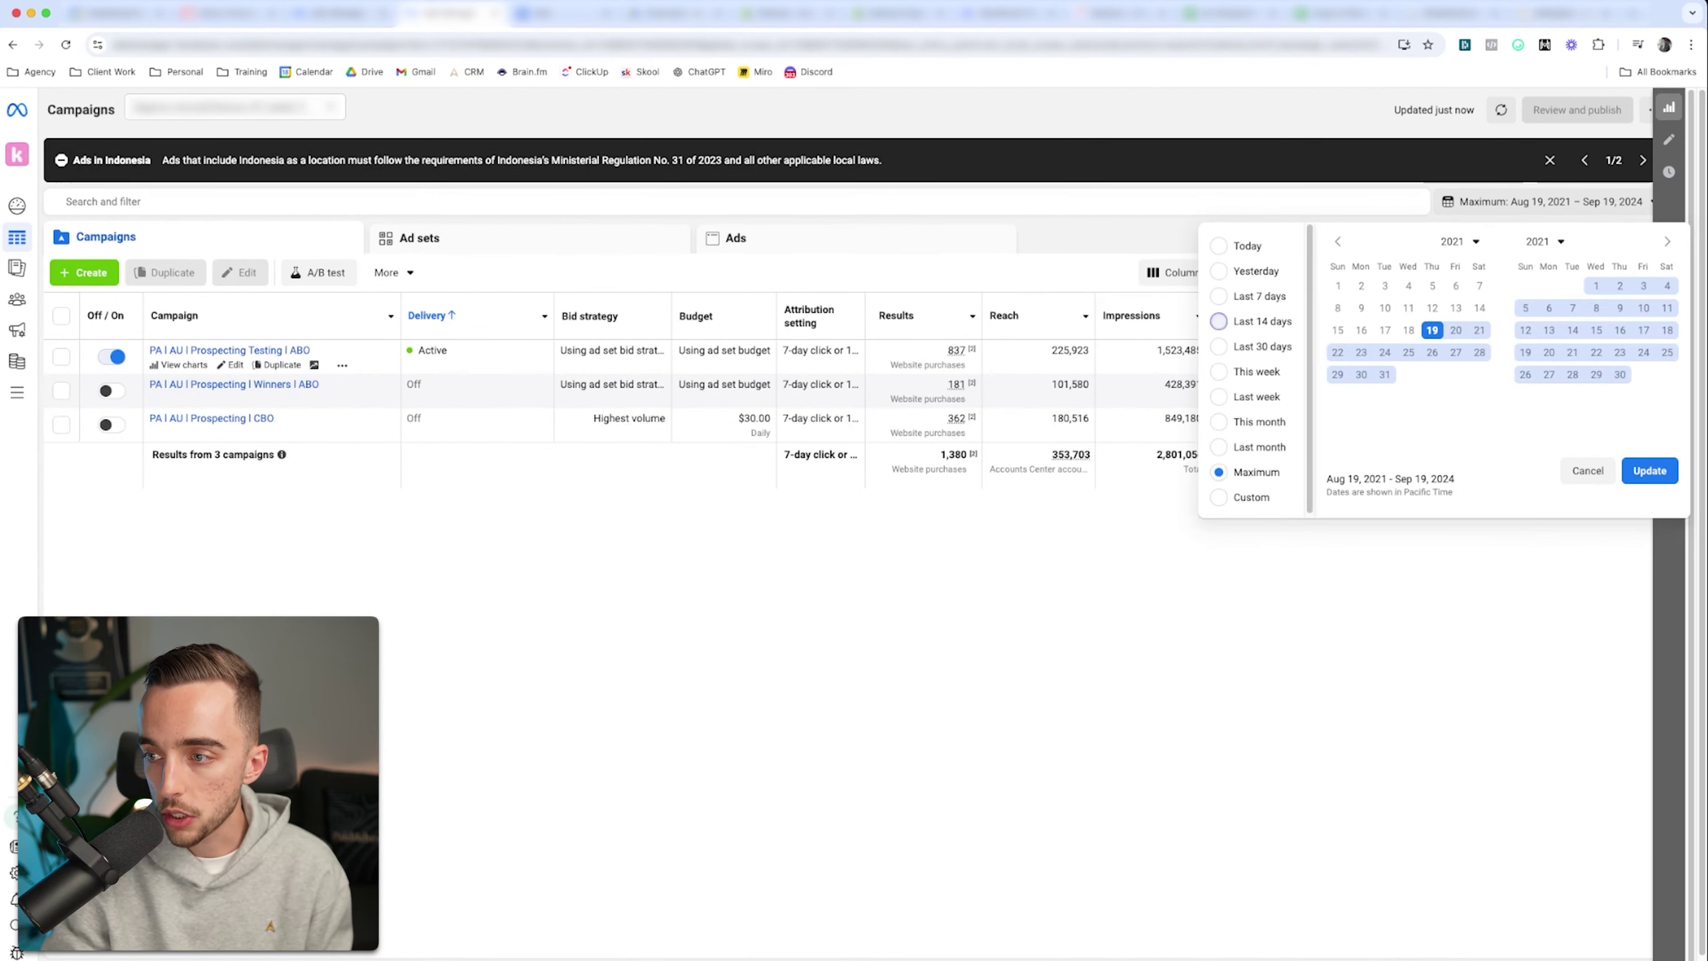
click(1540, 202)
click(1337, 240)
click(1338, 241)
click(1337, 241)
click(1338, 241)
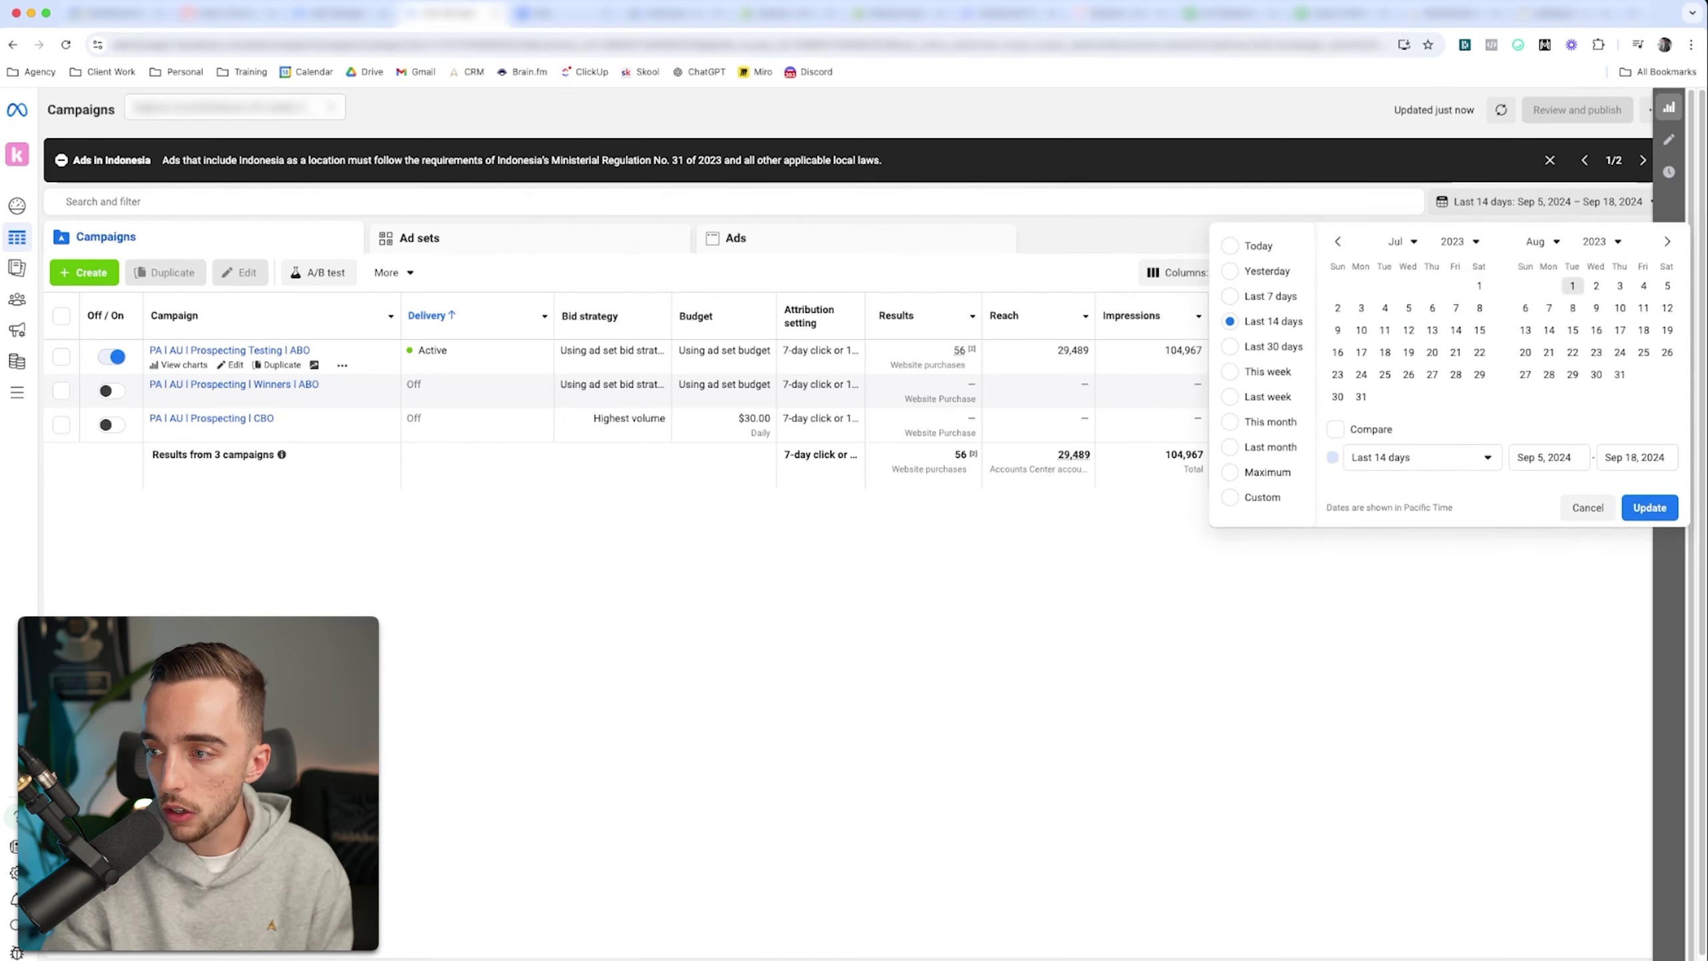
click(1572, 285)
click(1667, 241)
click(1667, 241)
click(1667, 241)
click(1668, 240)
click(1667, 241)
click(1667, 241)
click(1667, 241)
click(1668, 241)
click(1667, 241)
click(1668, 241)
click(1667, 241)
click(1667, 241)
click(1667, 241)
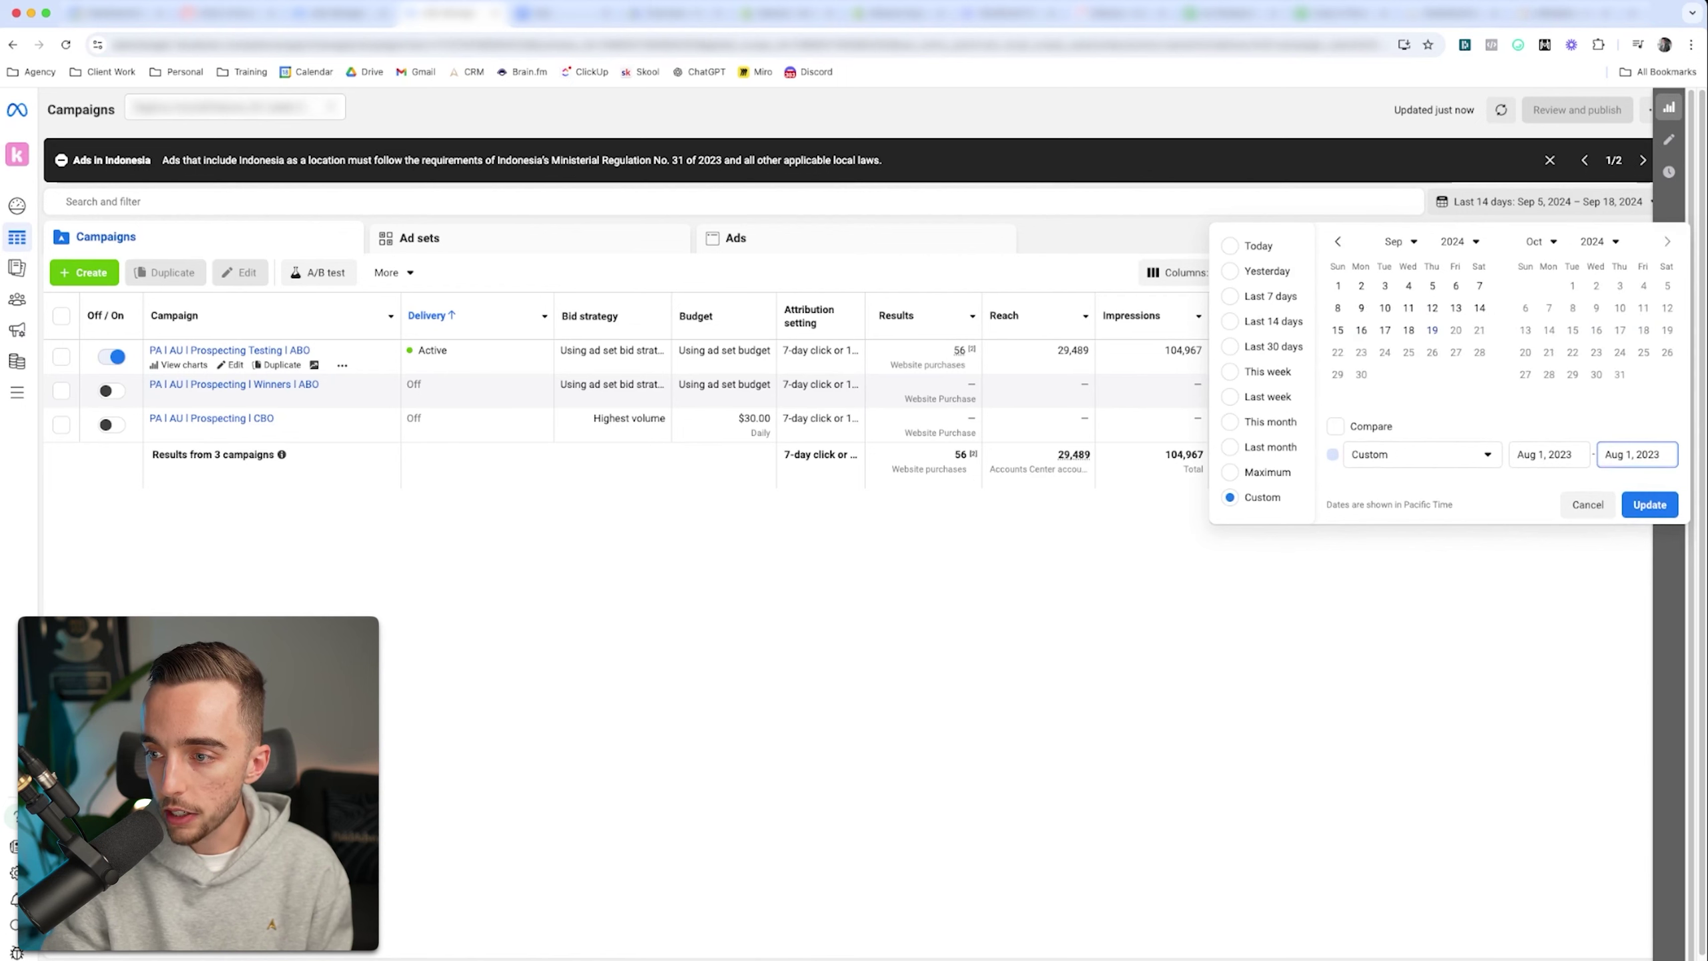
click(1432, 330)
click(1650, 503)
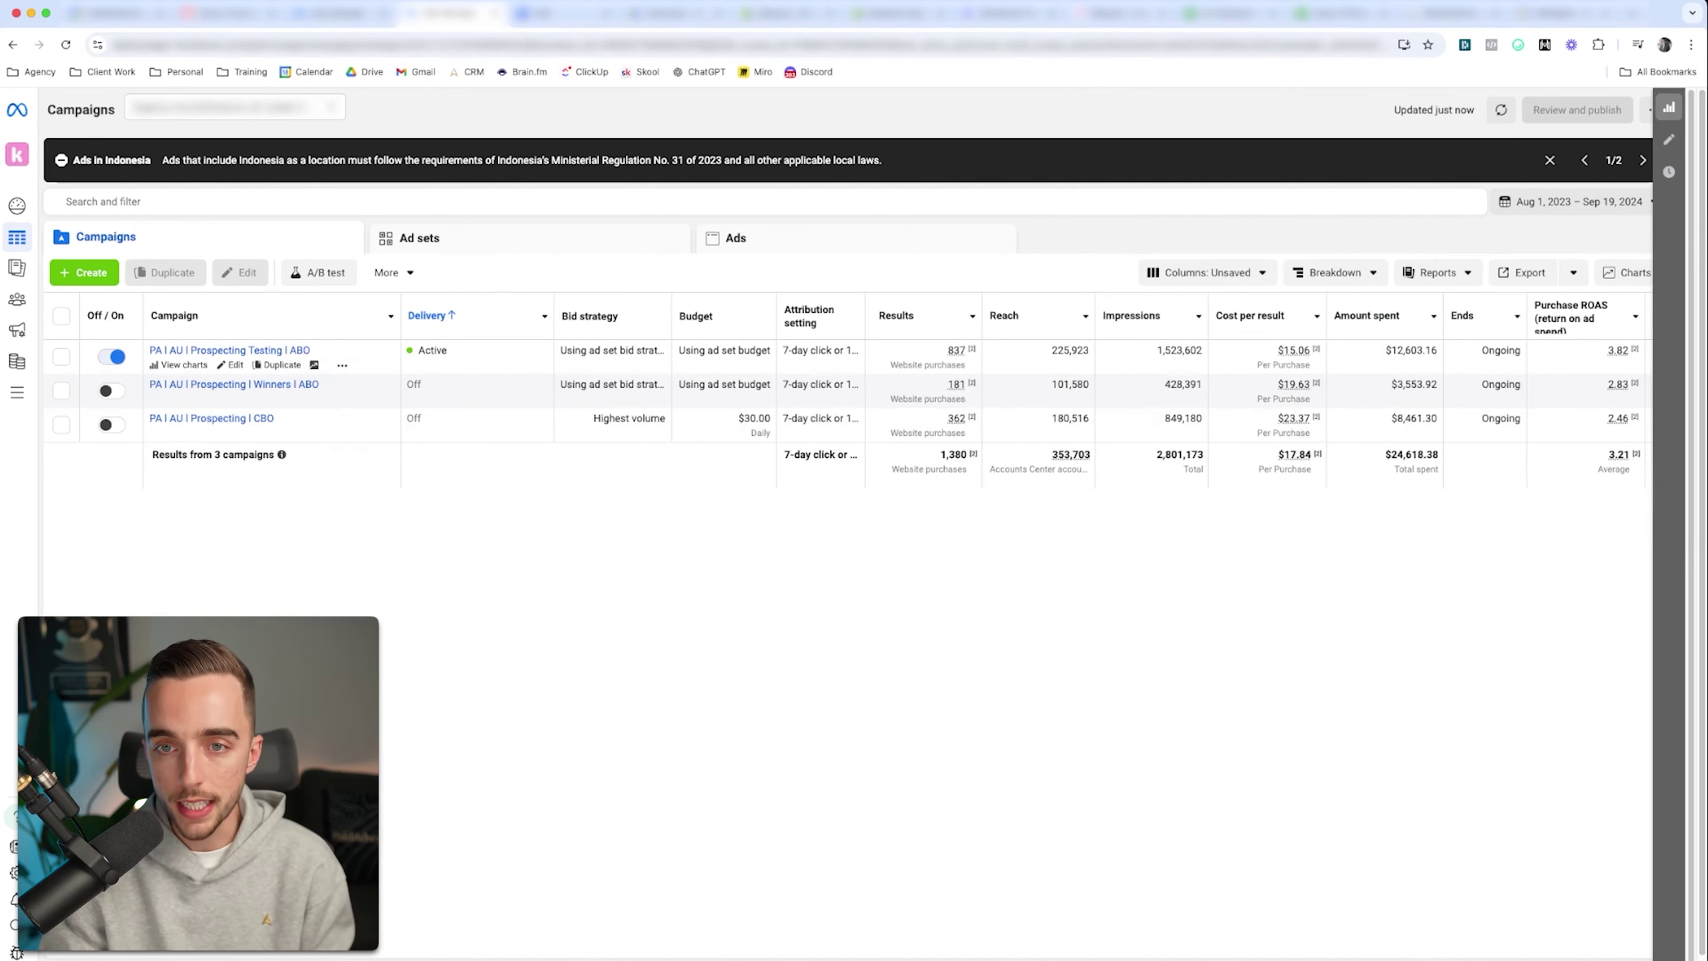
- Switch to the Pixel attribution dashboard's Ads report and check the available date ranges without changing the current one
key(ctrl+Tab)
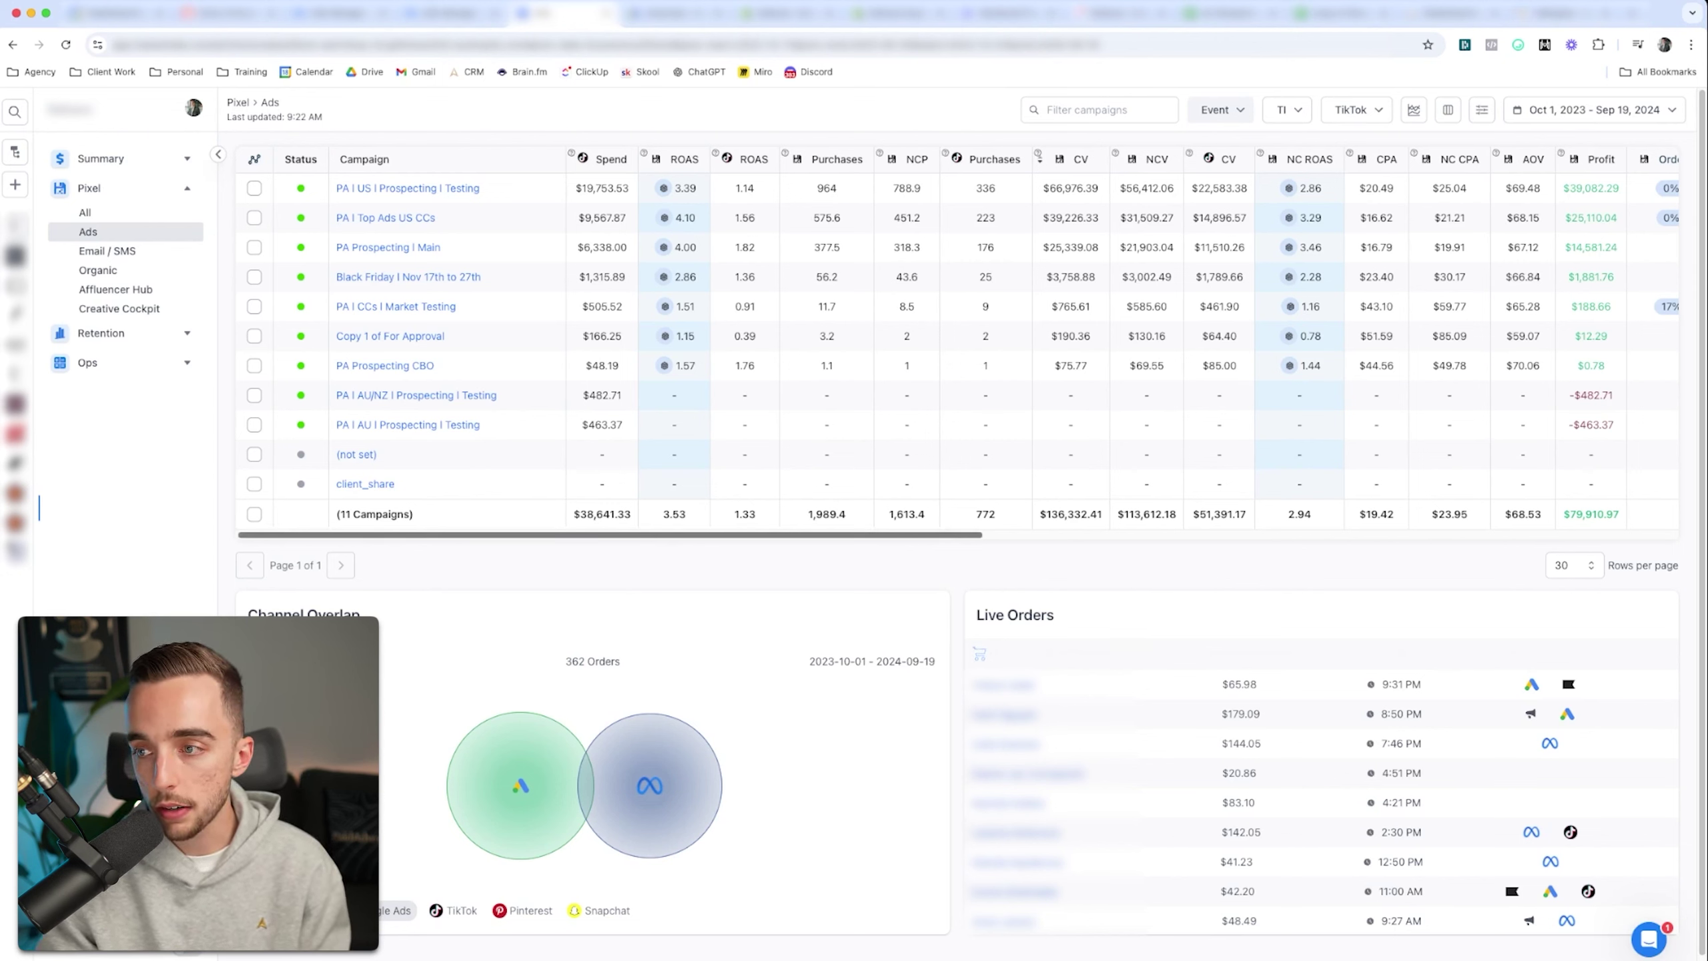
click(1594, 110)
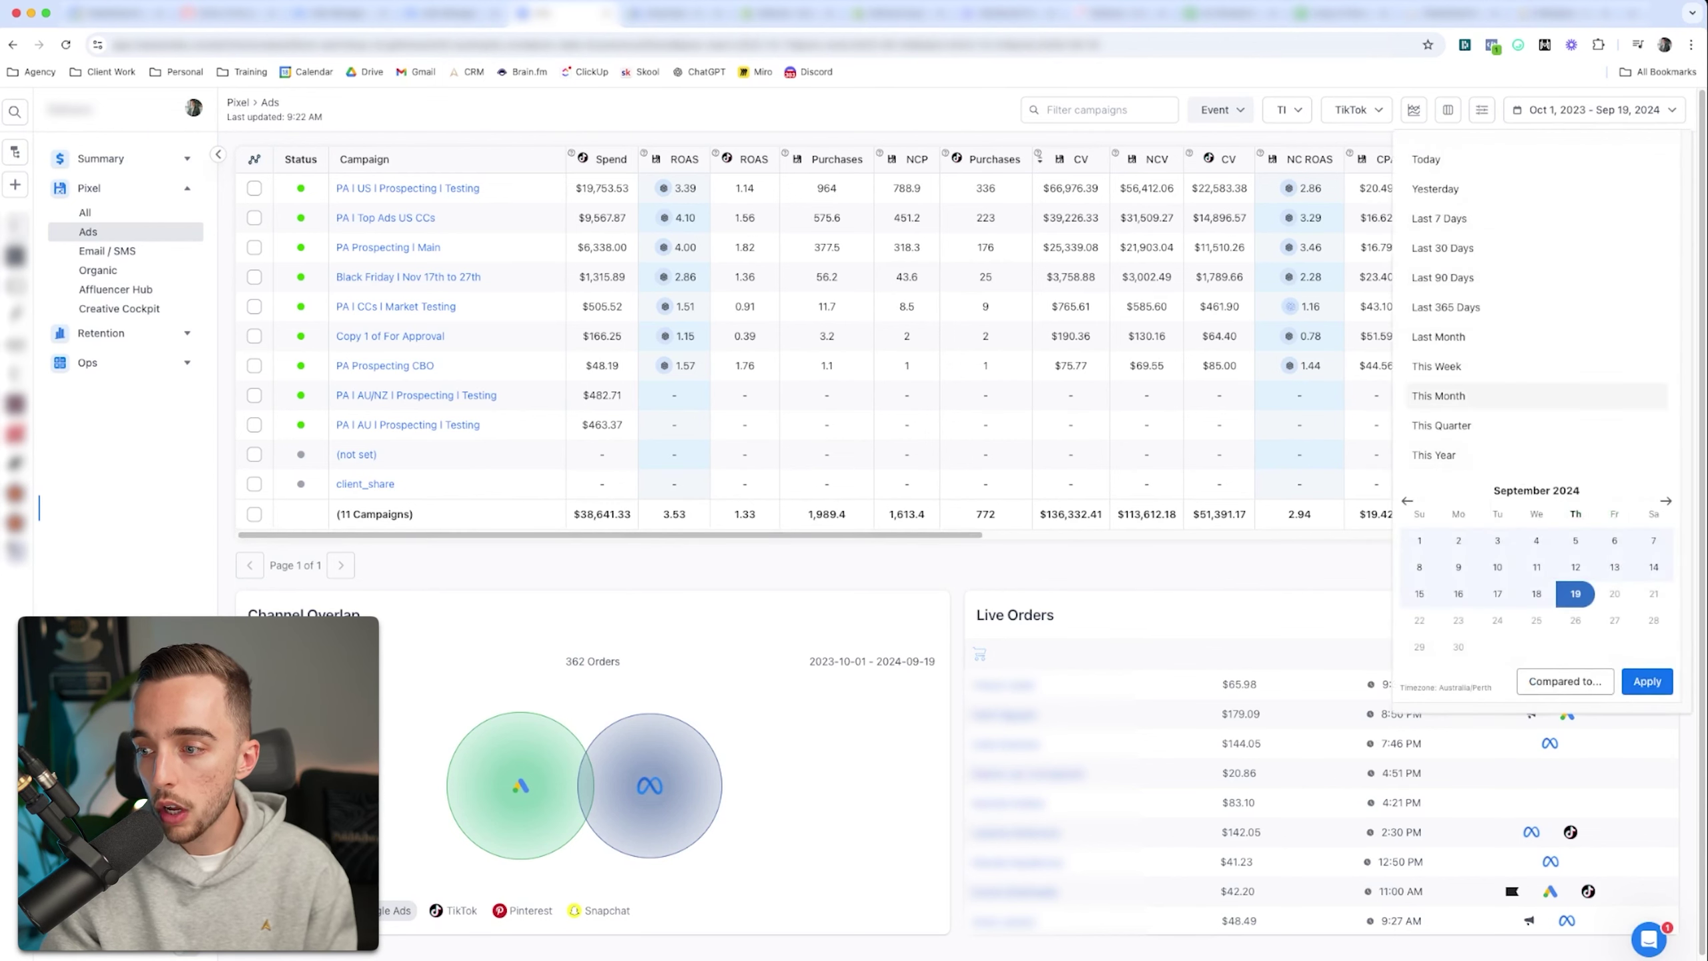
key(Escape)
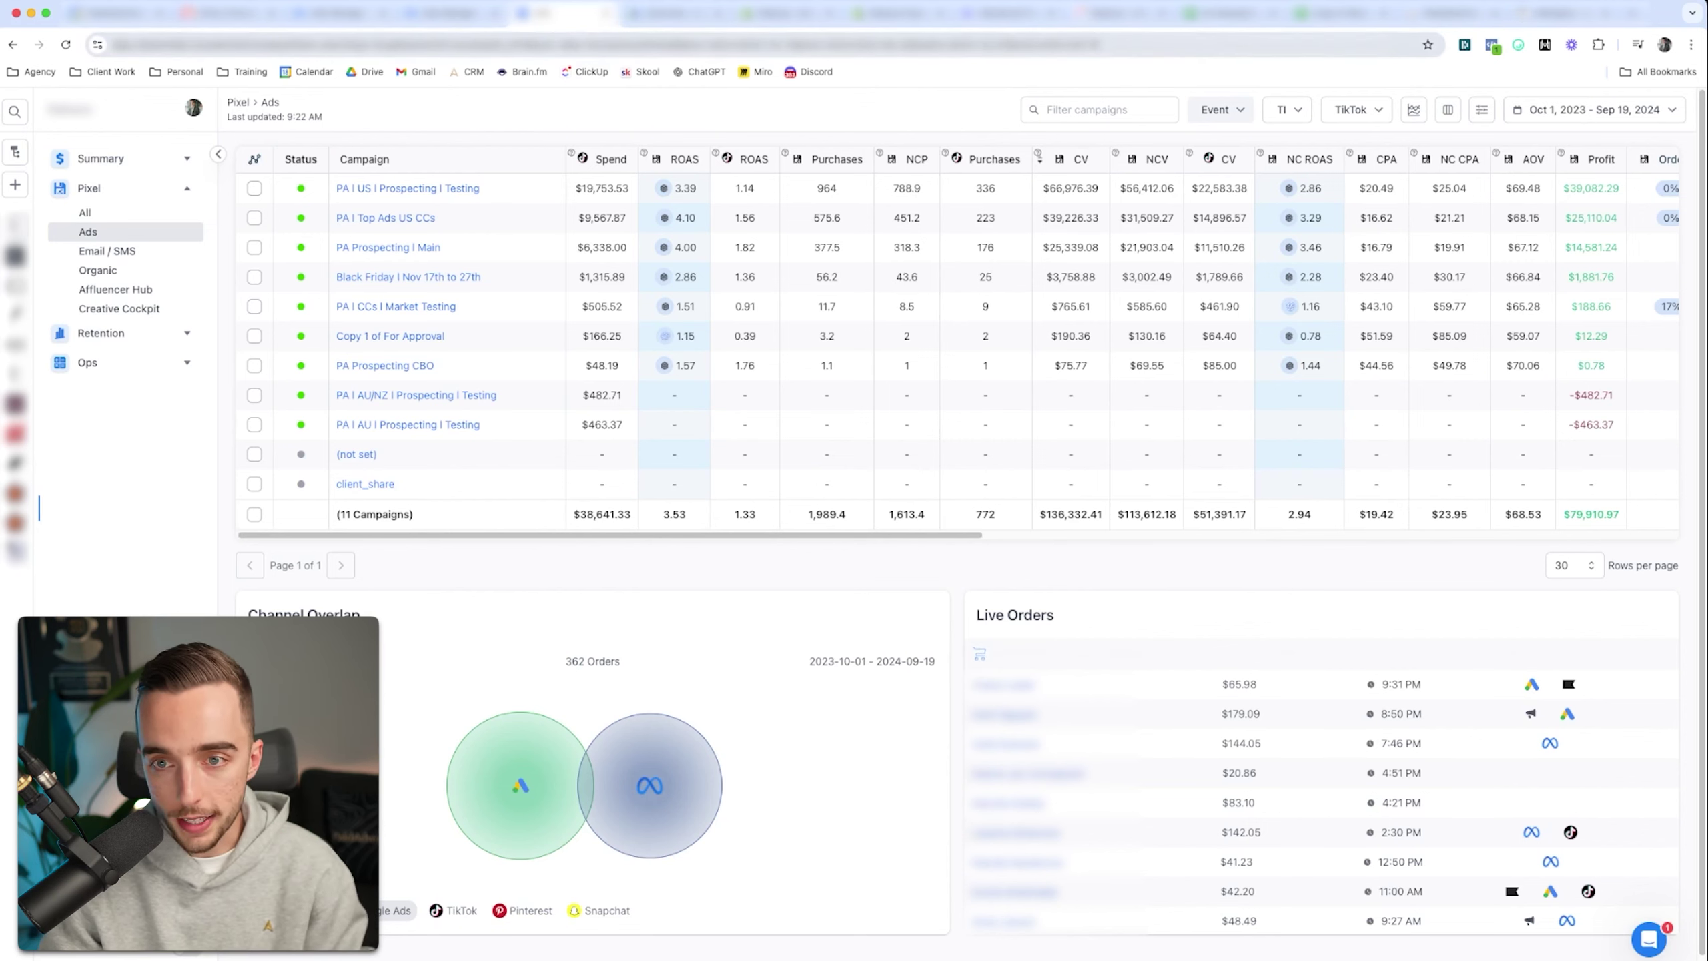
- Switch to the Google Ads overview and open the metric choices of the Conversions scorecard
key(ctrl+Tab)
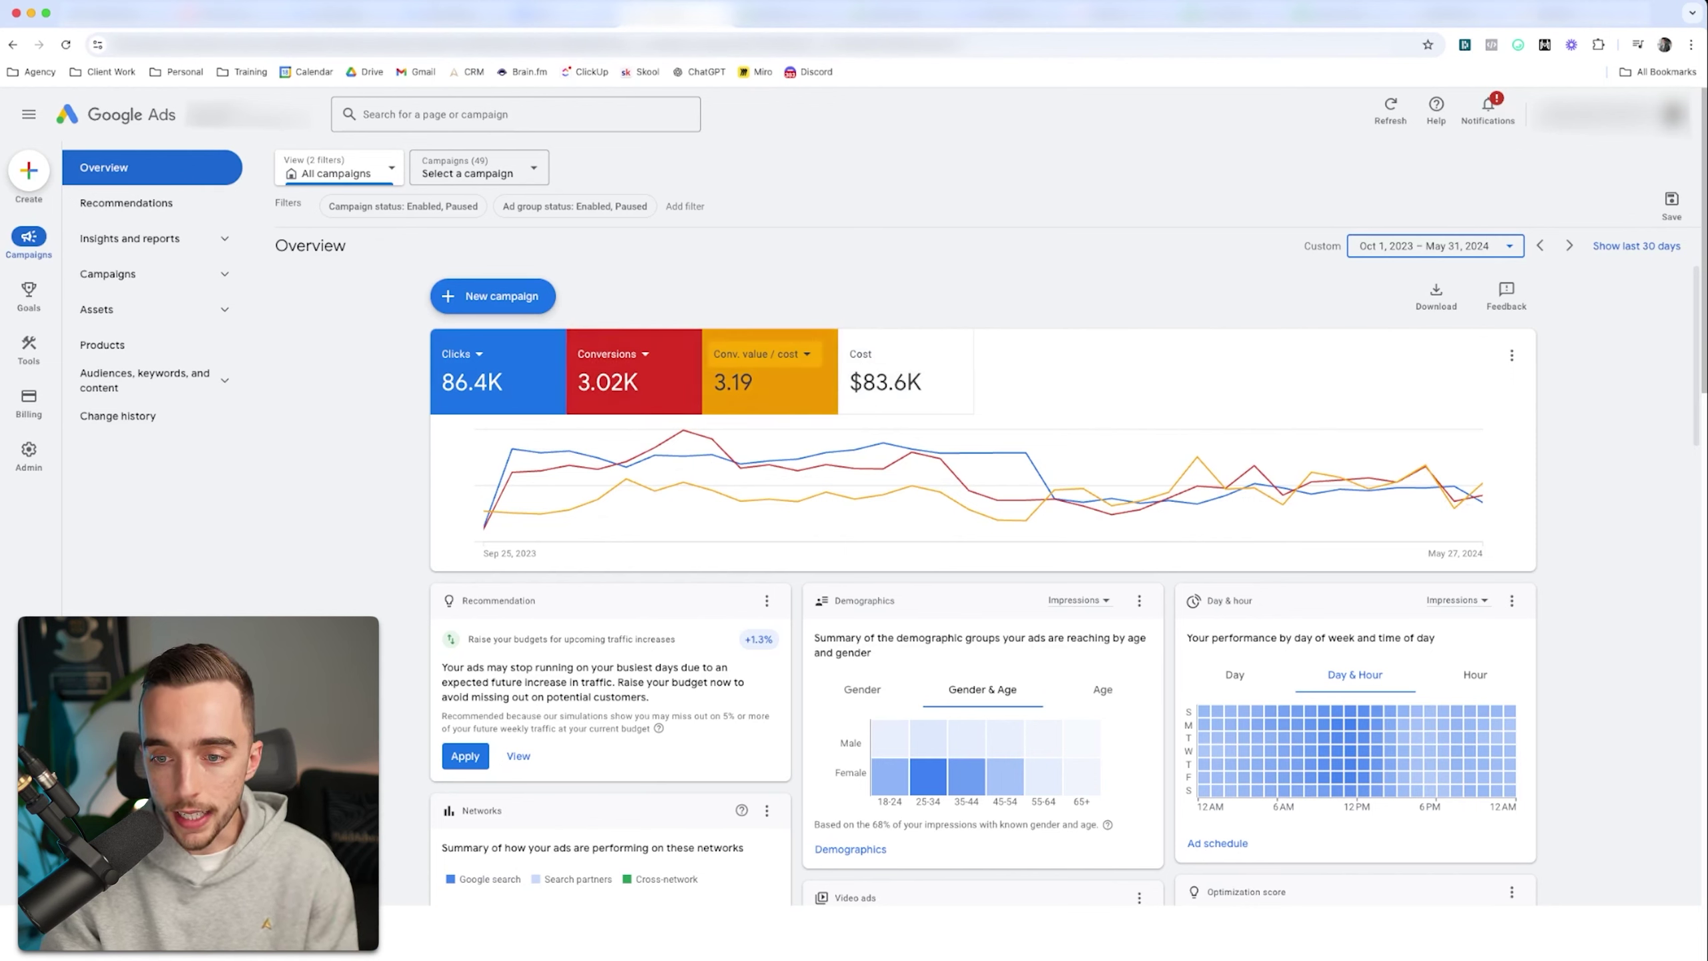
click(646, 353)
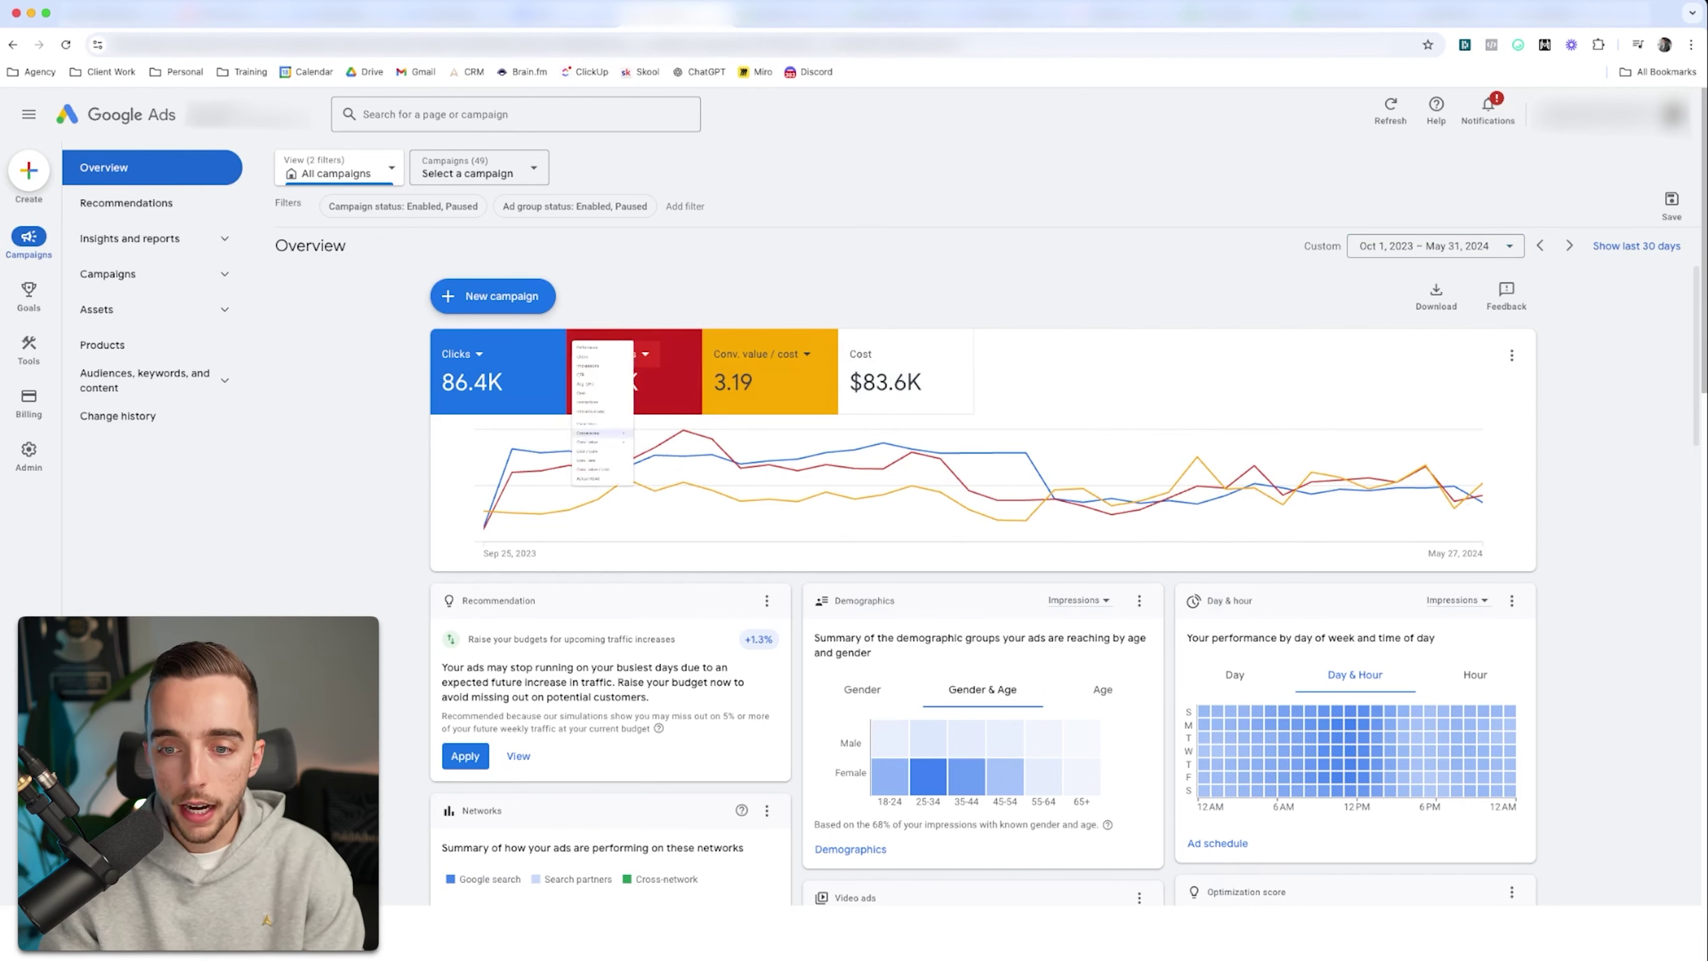
click(610, 604)
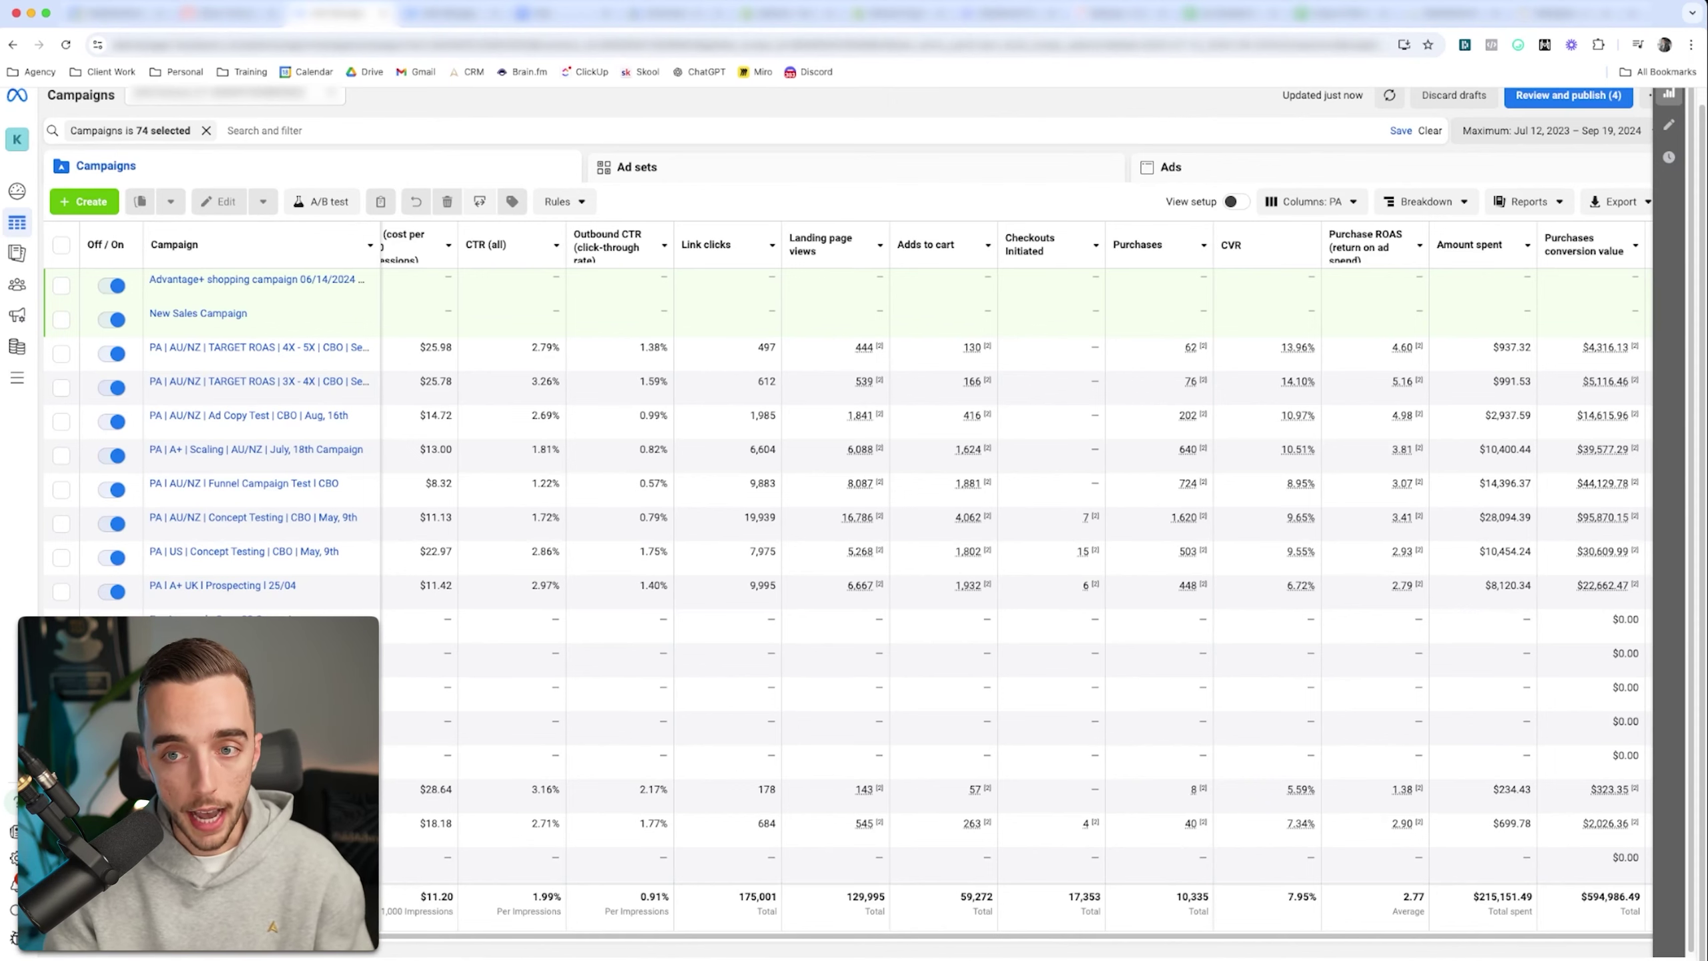
- Switch to the client's Rendered Files folder in the asset library and browse all of its creatives
click(1009, 13)
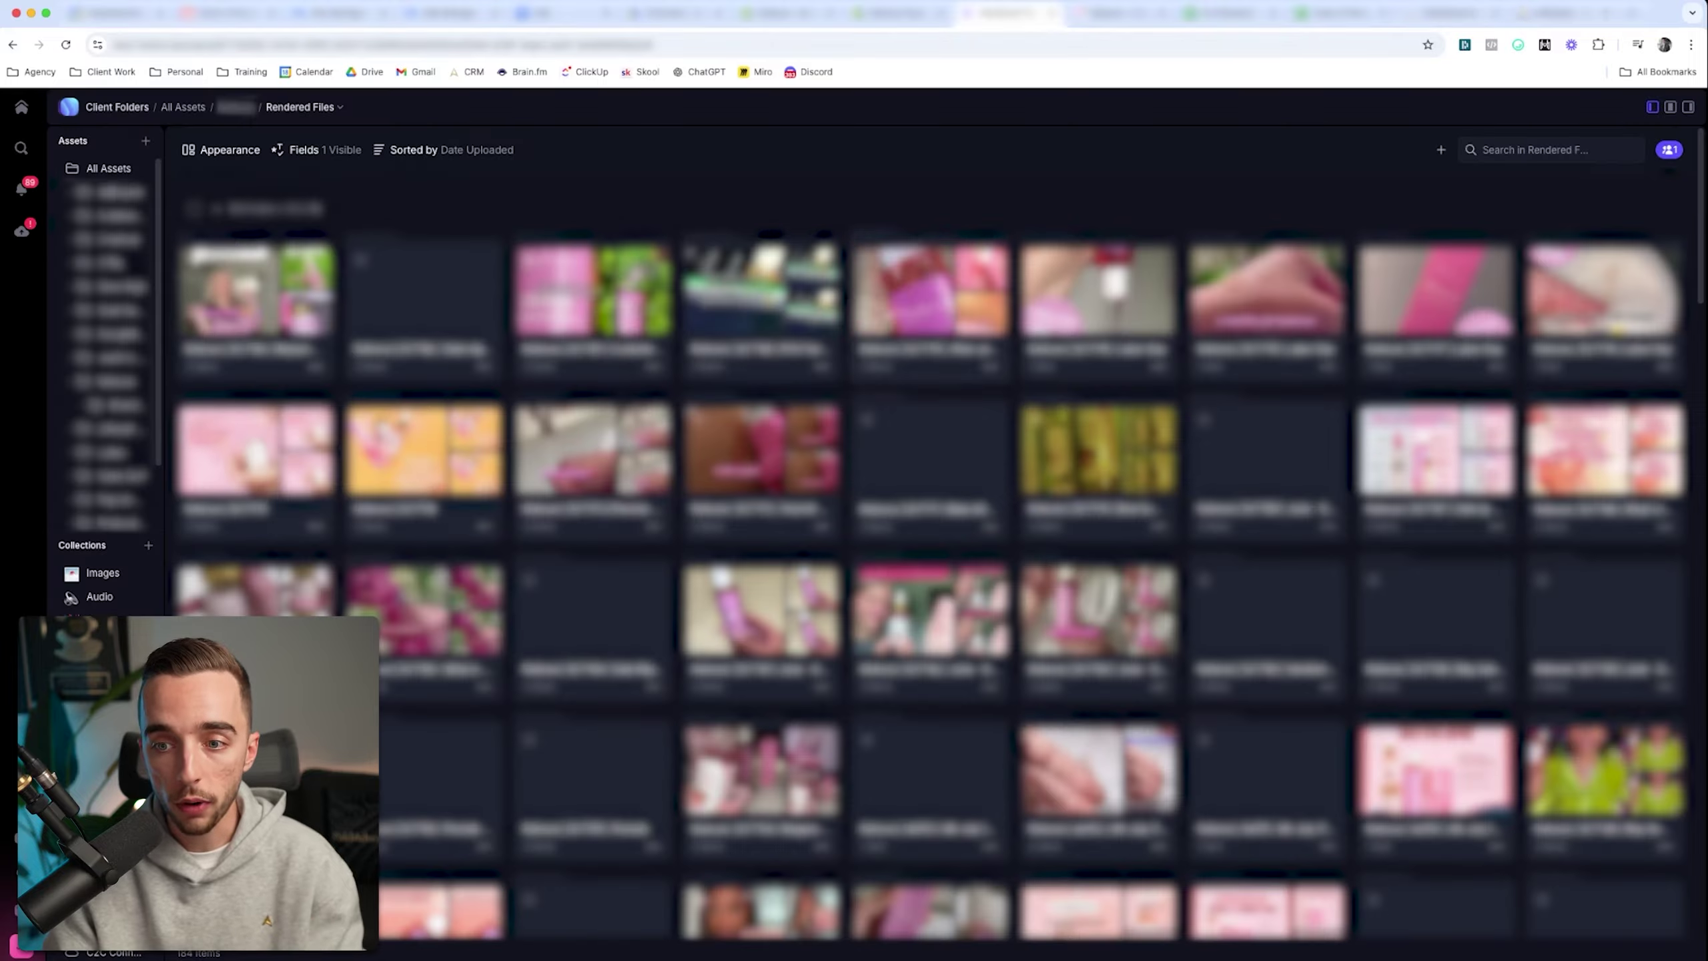
scroll(930, 538, down, 15)
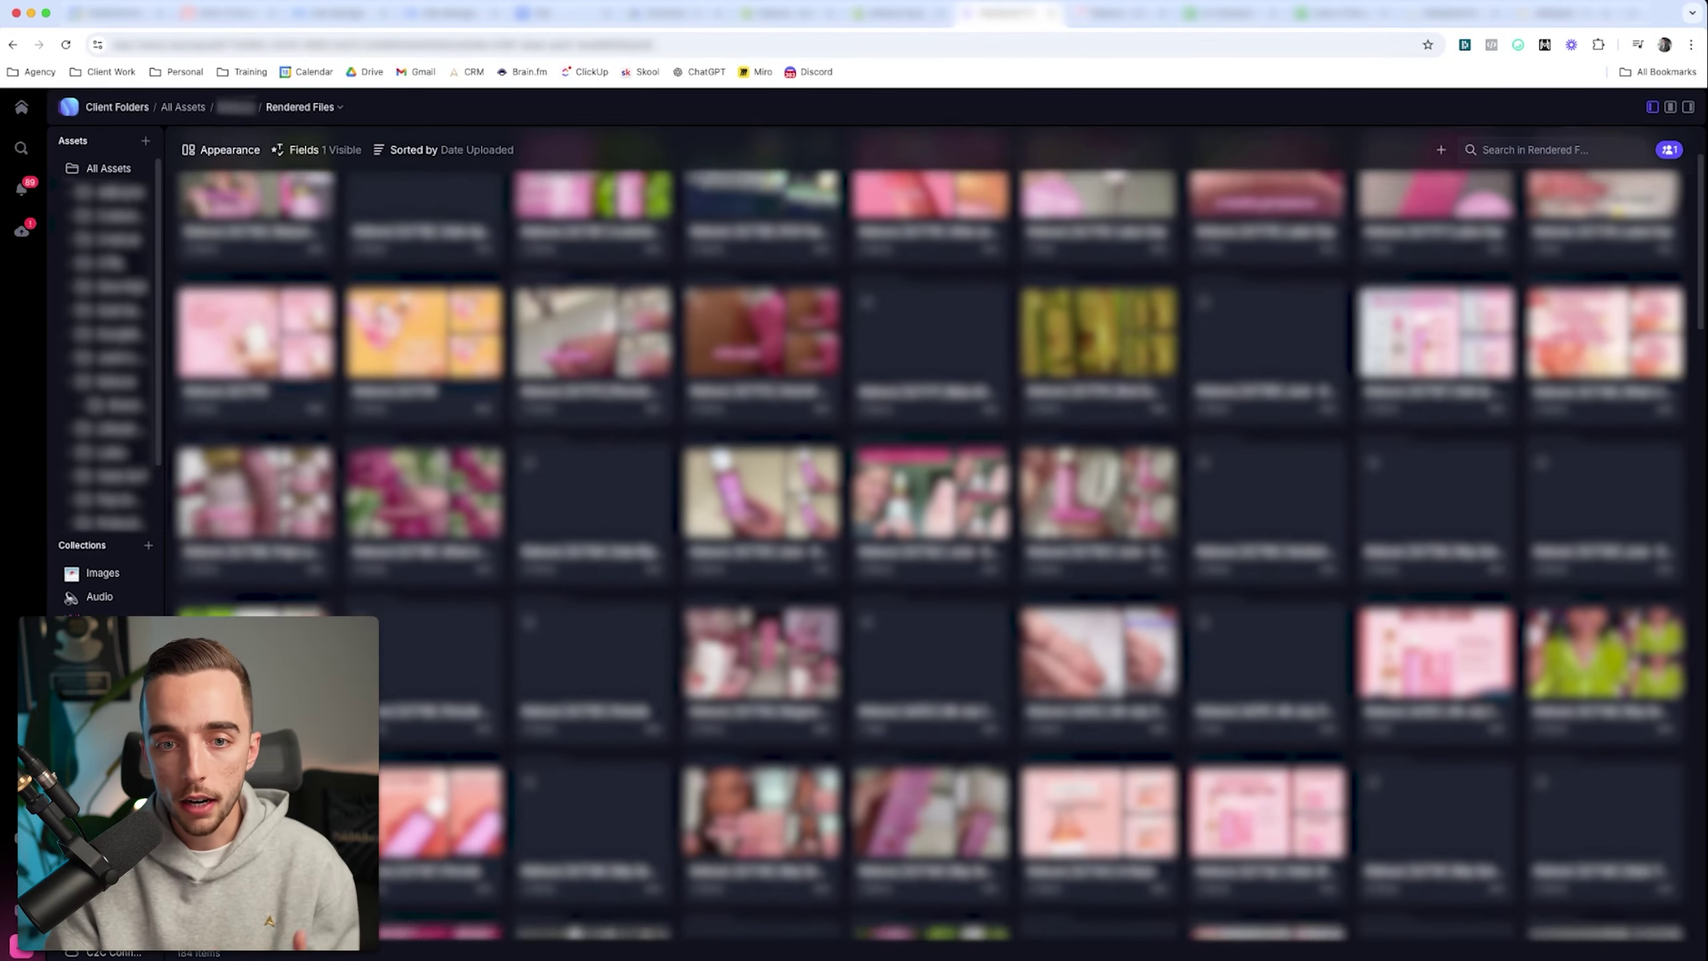
scroll(930, 558, down, 15)
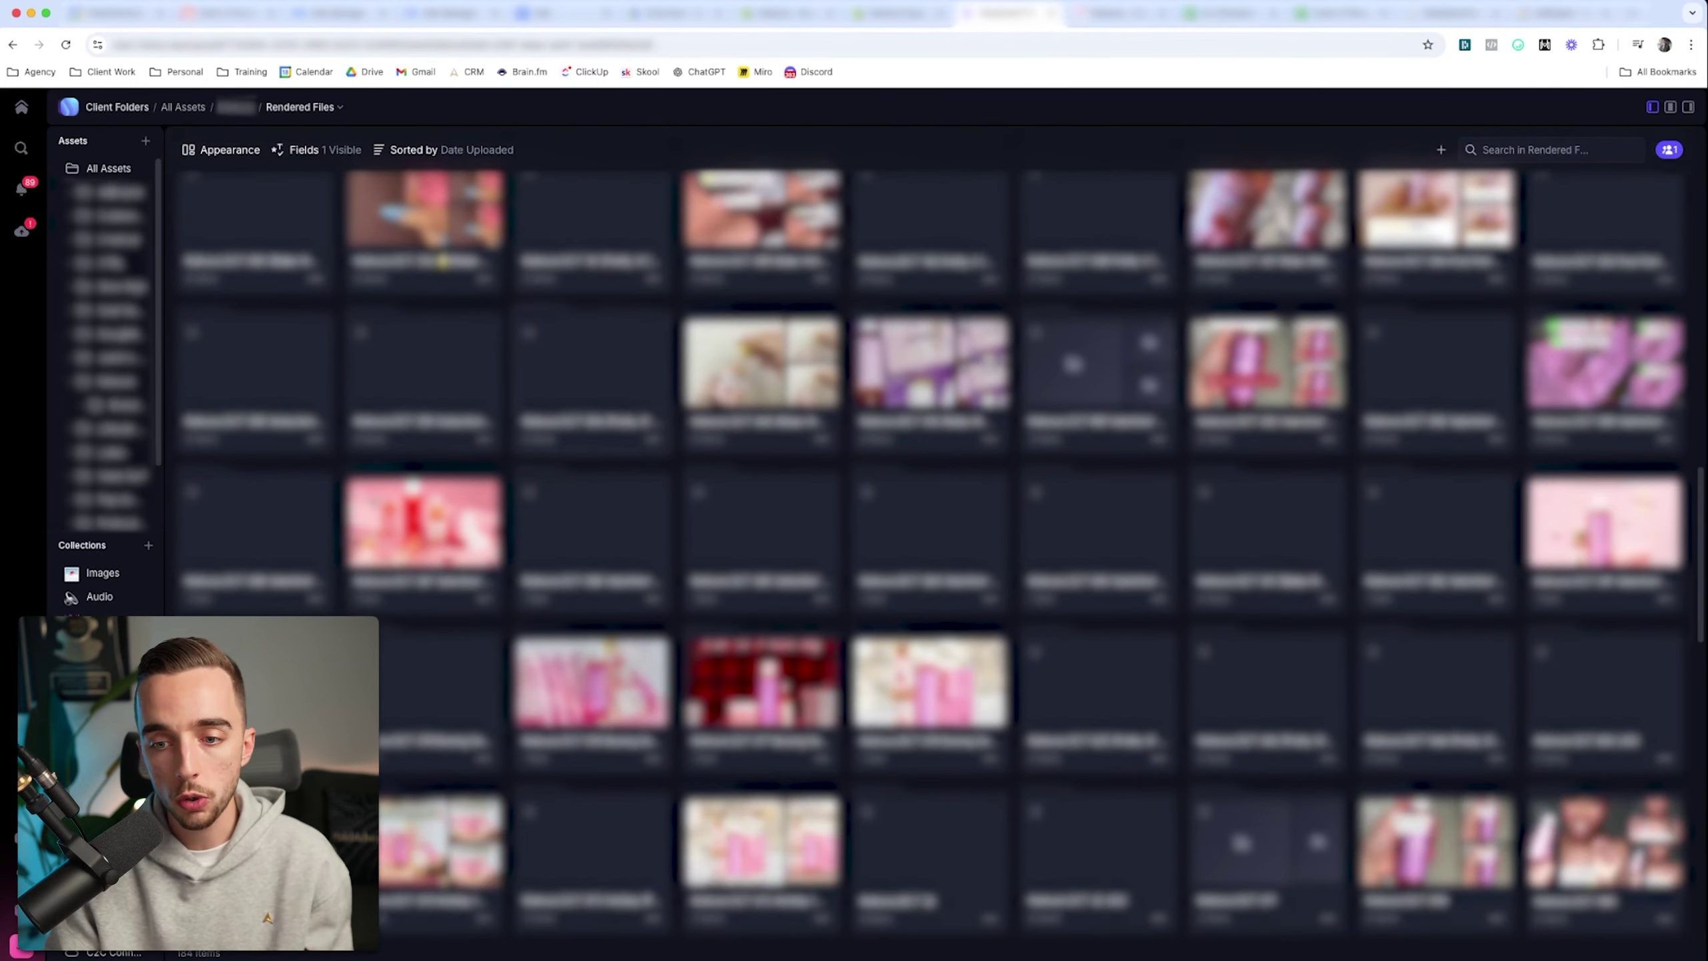
scroll(930, 539, down, 3)
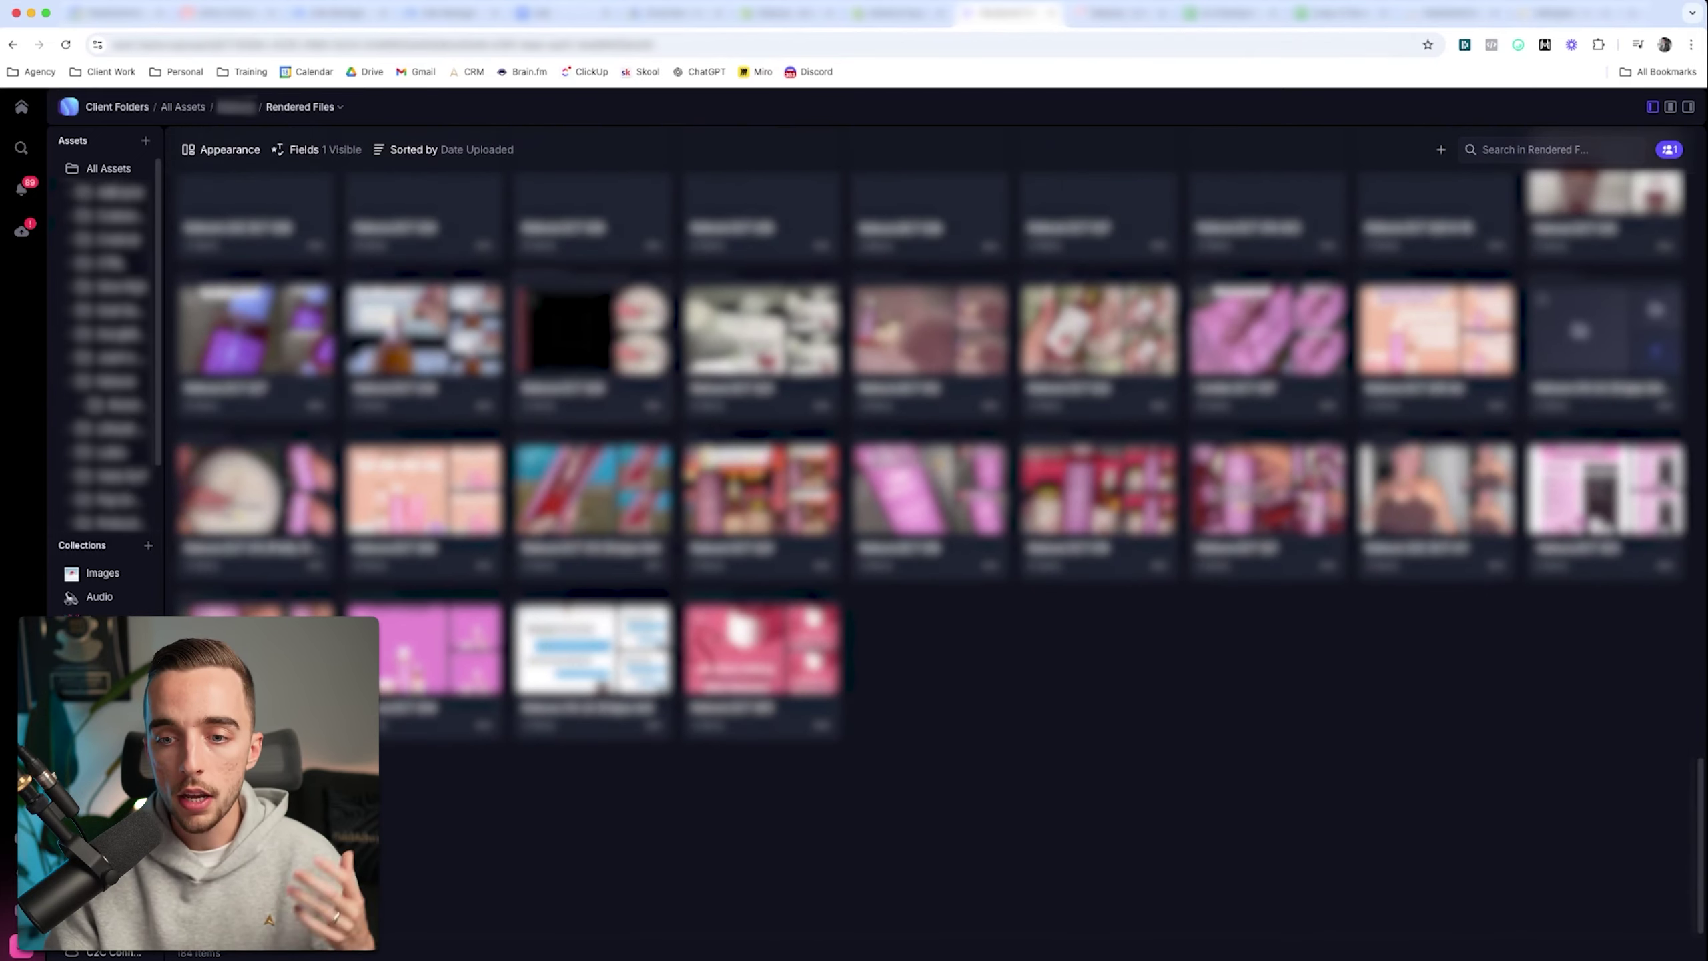
scroll(930, 538, up, 20)
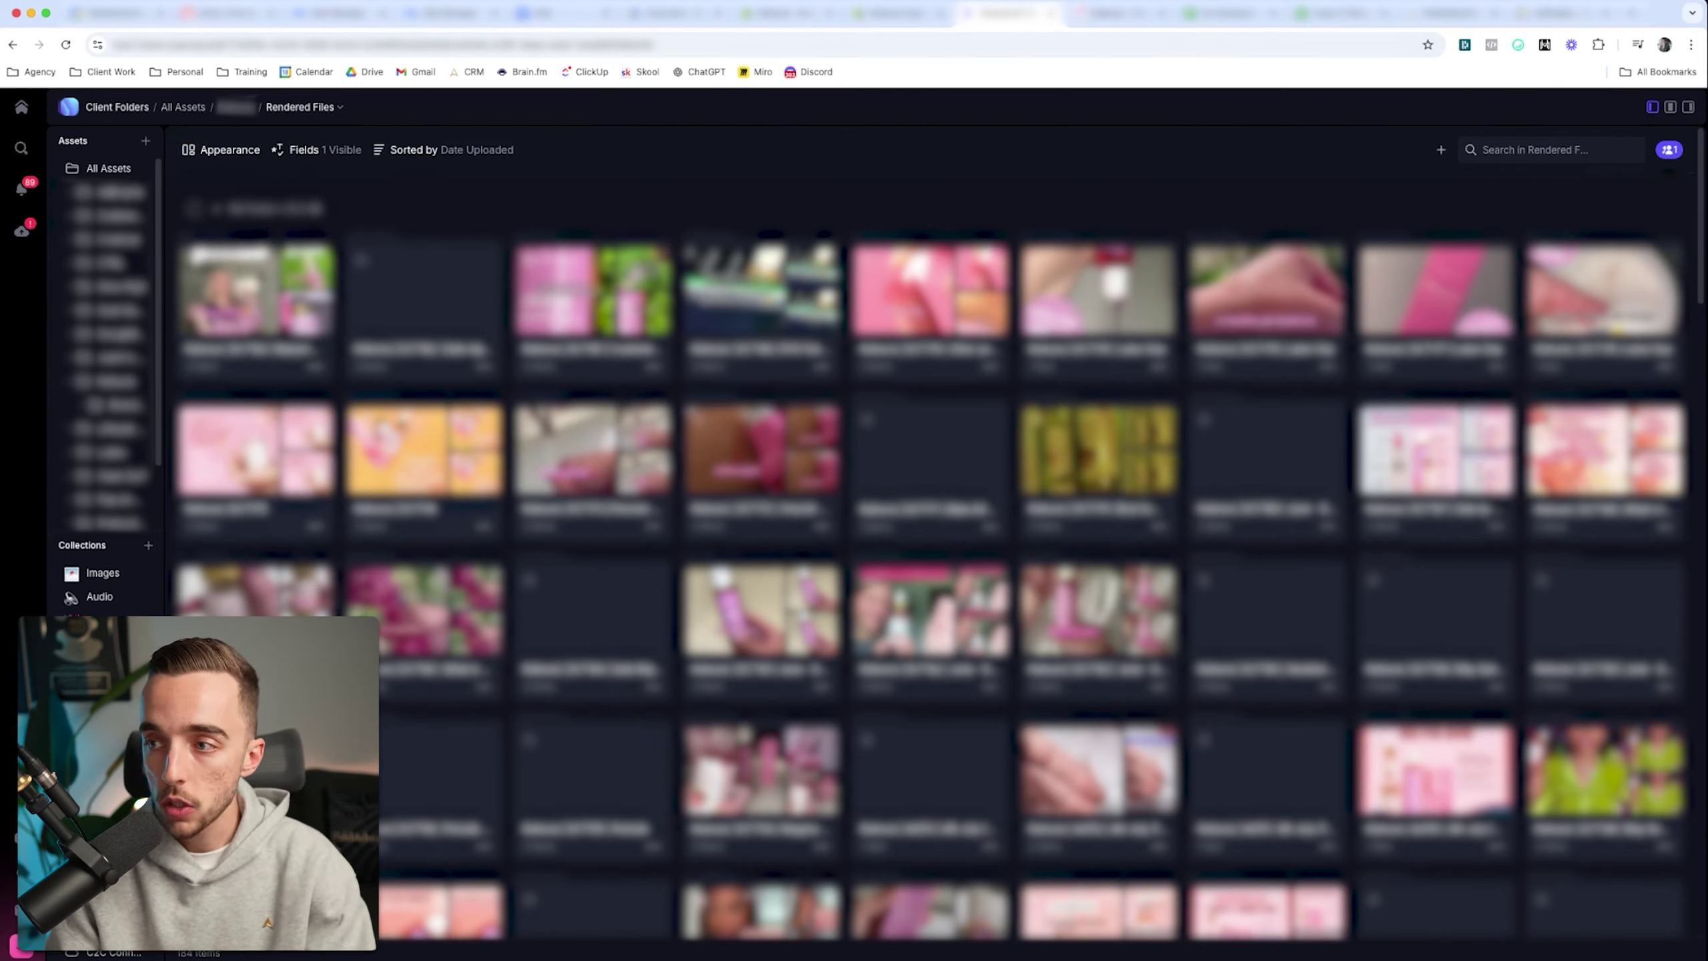
- Calculate 183*3 and 183/12 with Google's calculator in a new browser tab
key(super+t)
text(183)
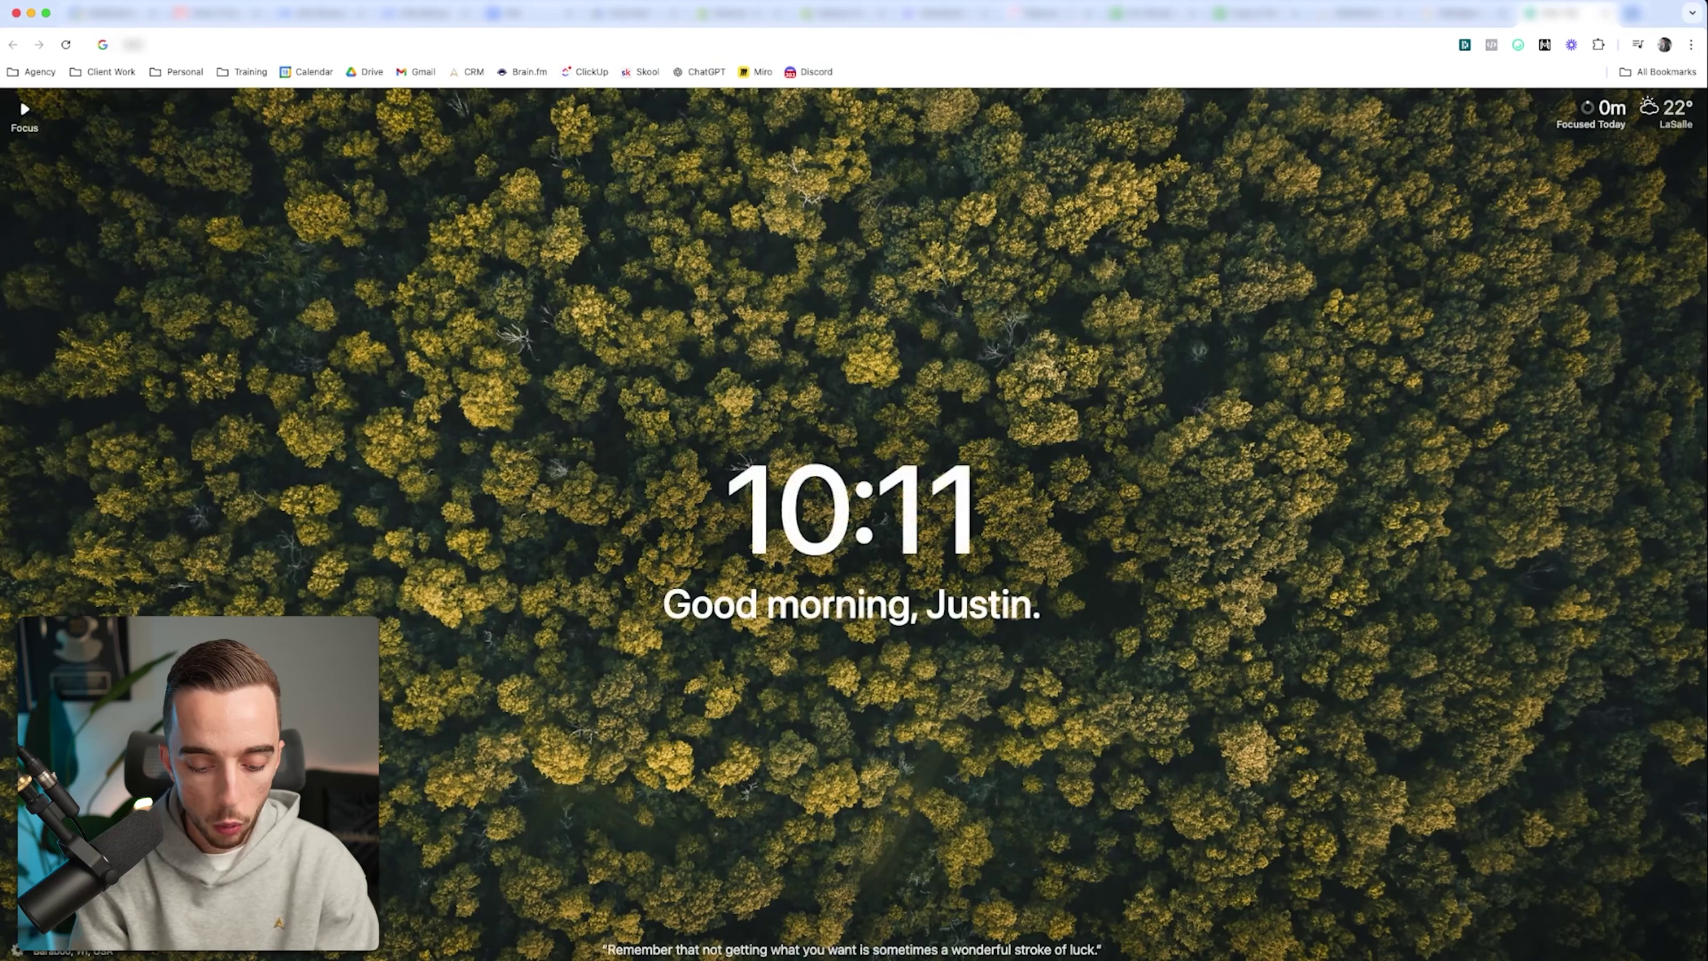
text(*3)
key(Return)
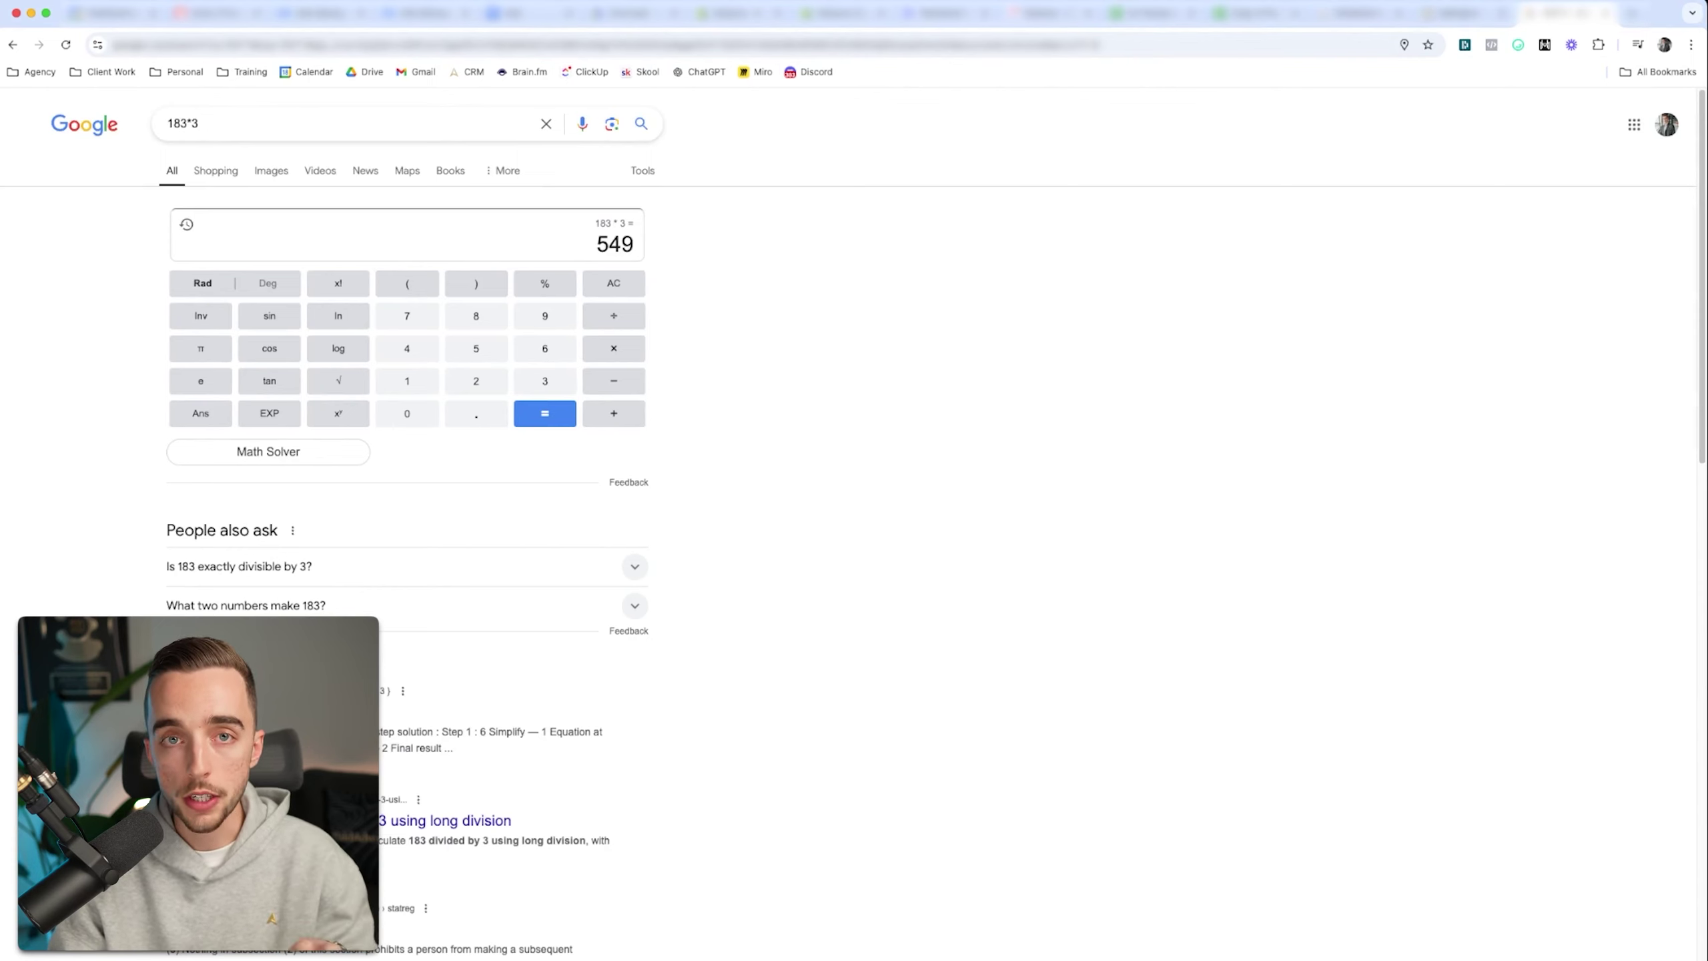
text(0183)
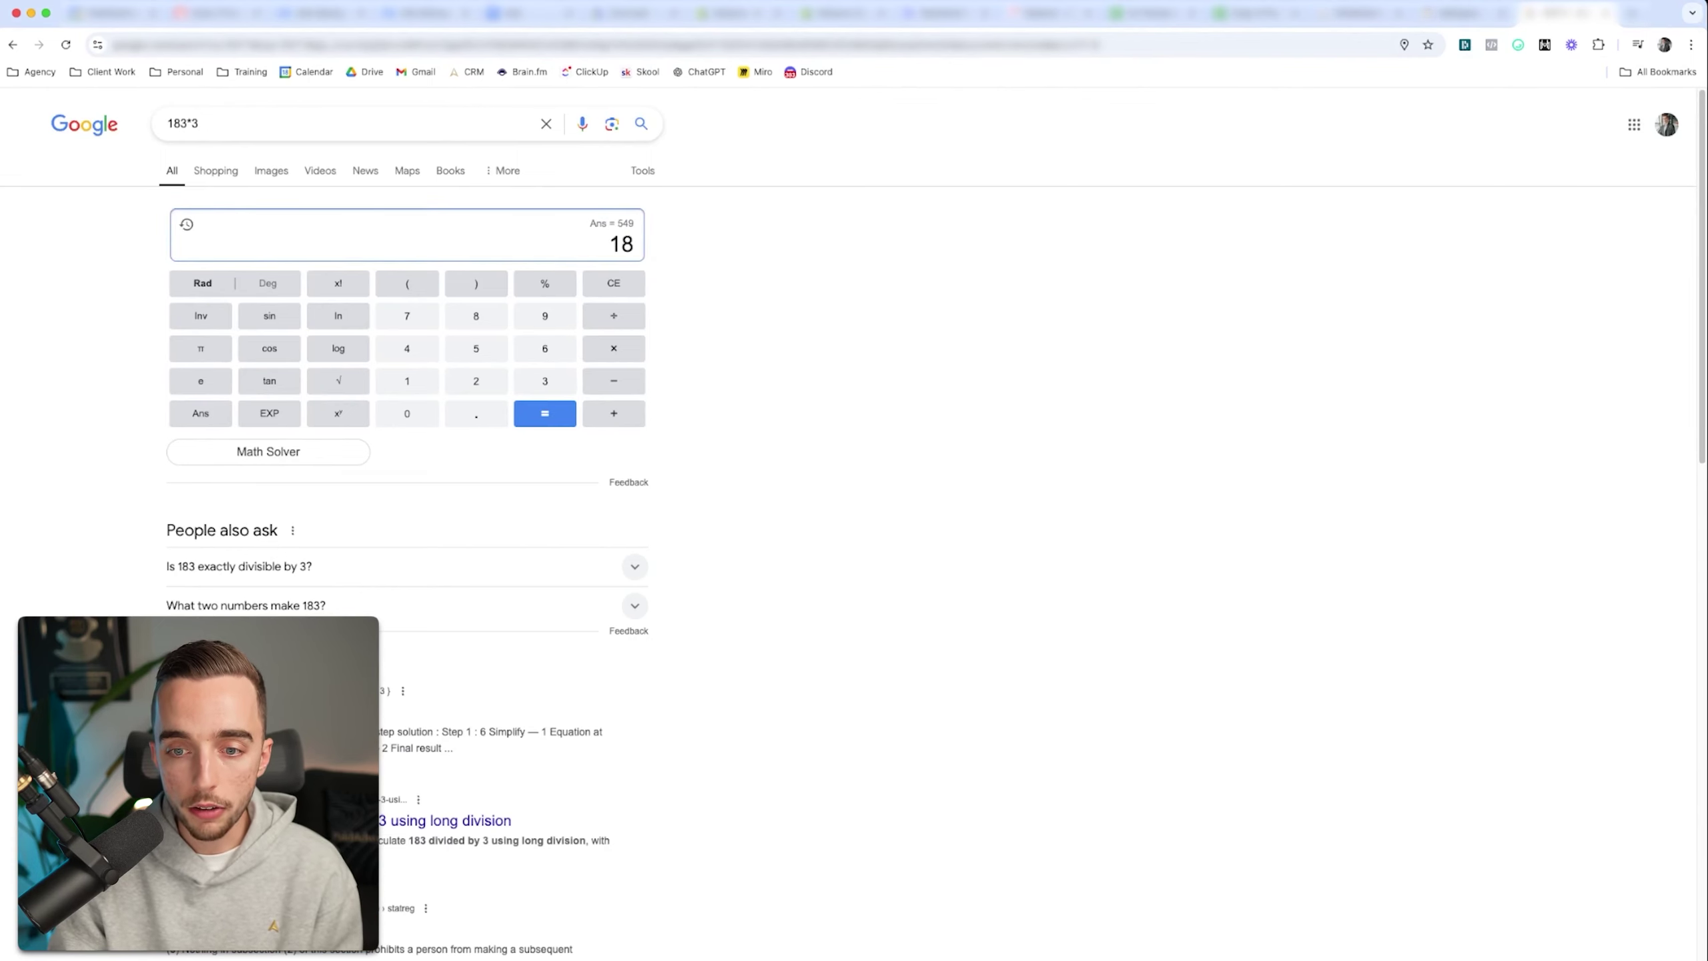
text(/12)
key(Return)
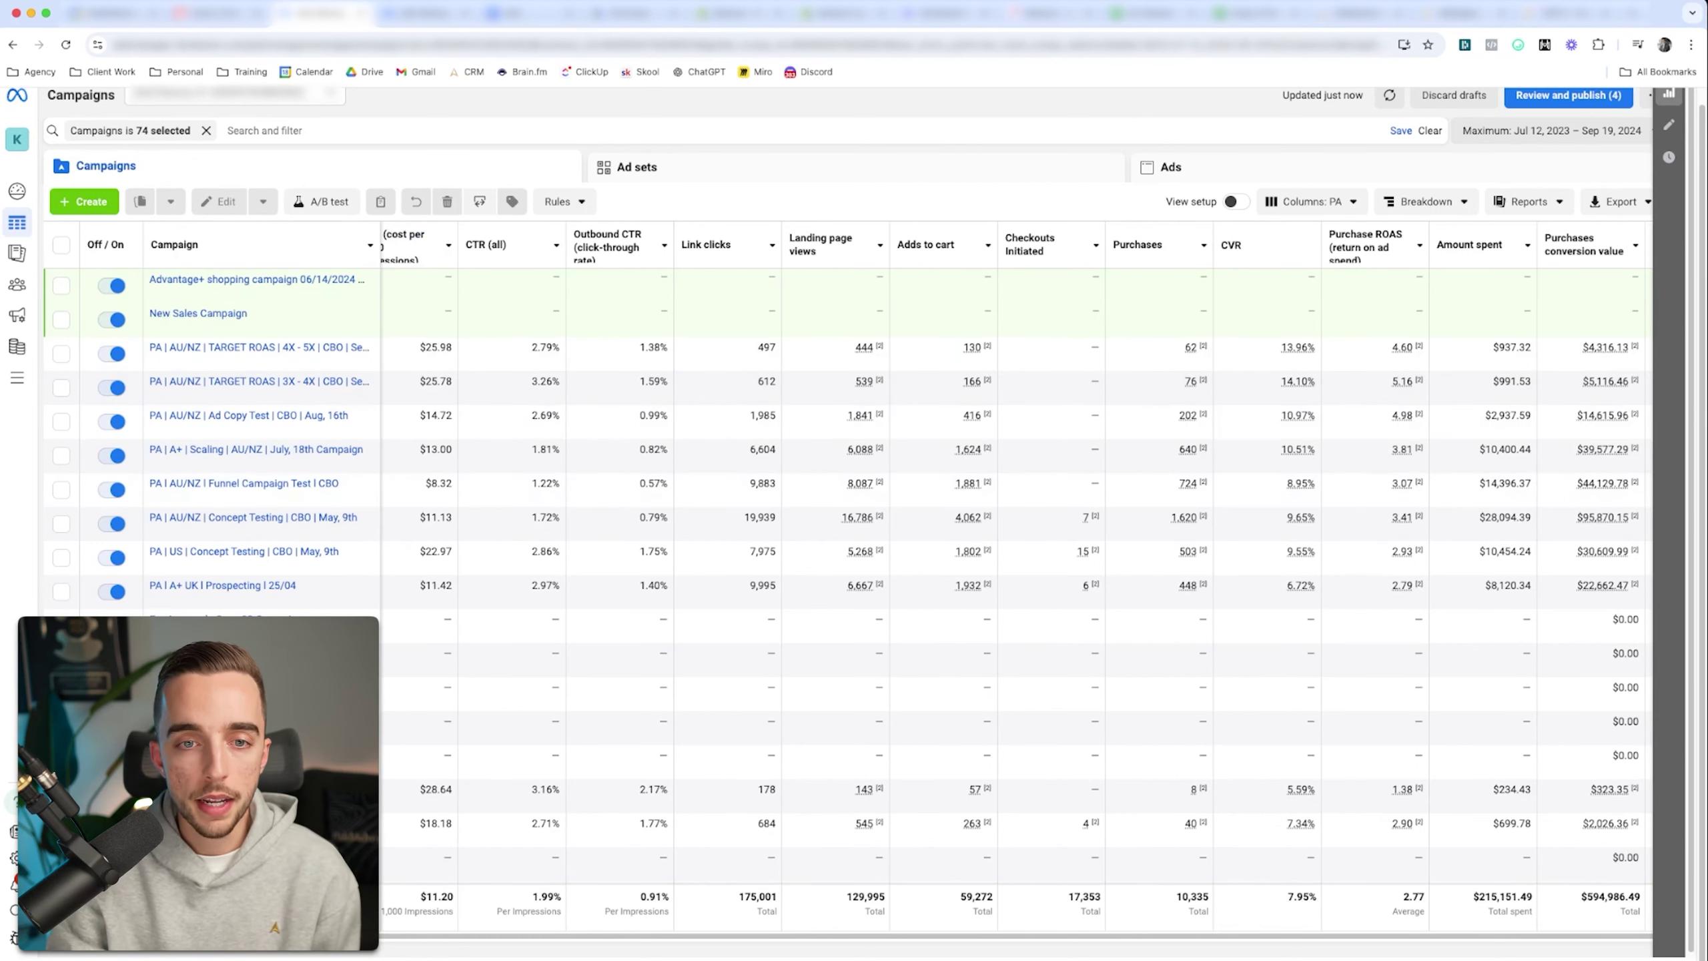
- Remove the selected-campaigns filter from the first store's Ads Manager table and set its date range to the last 30 days
click(206, 130)
click(1551, 131)
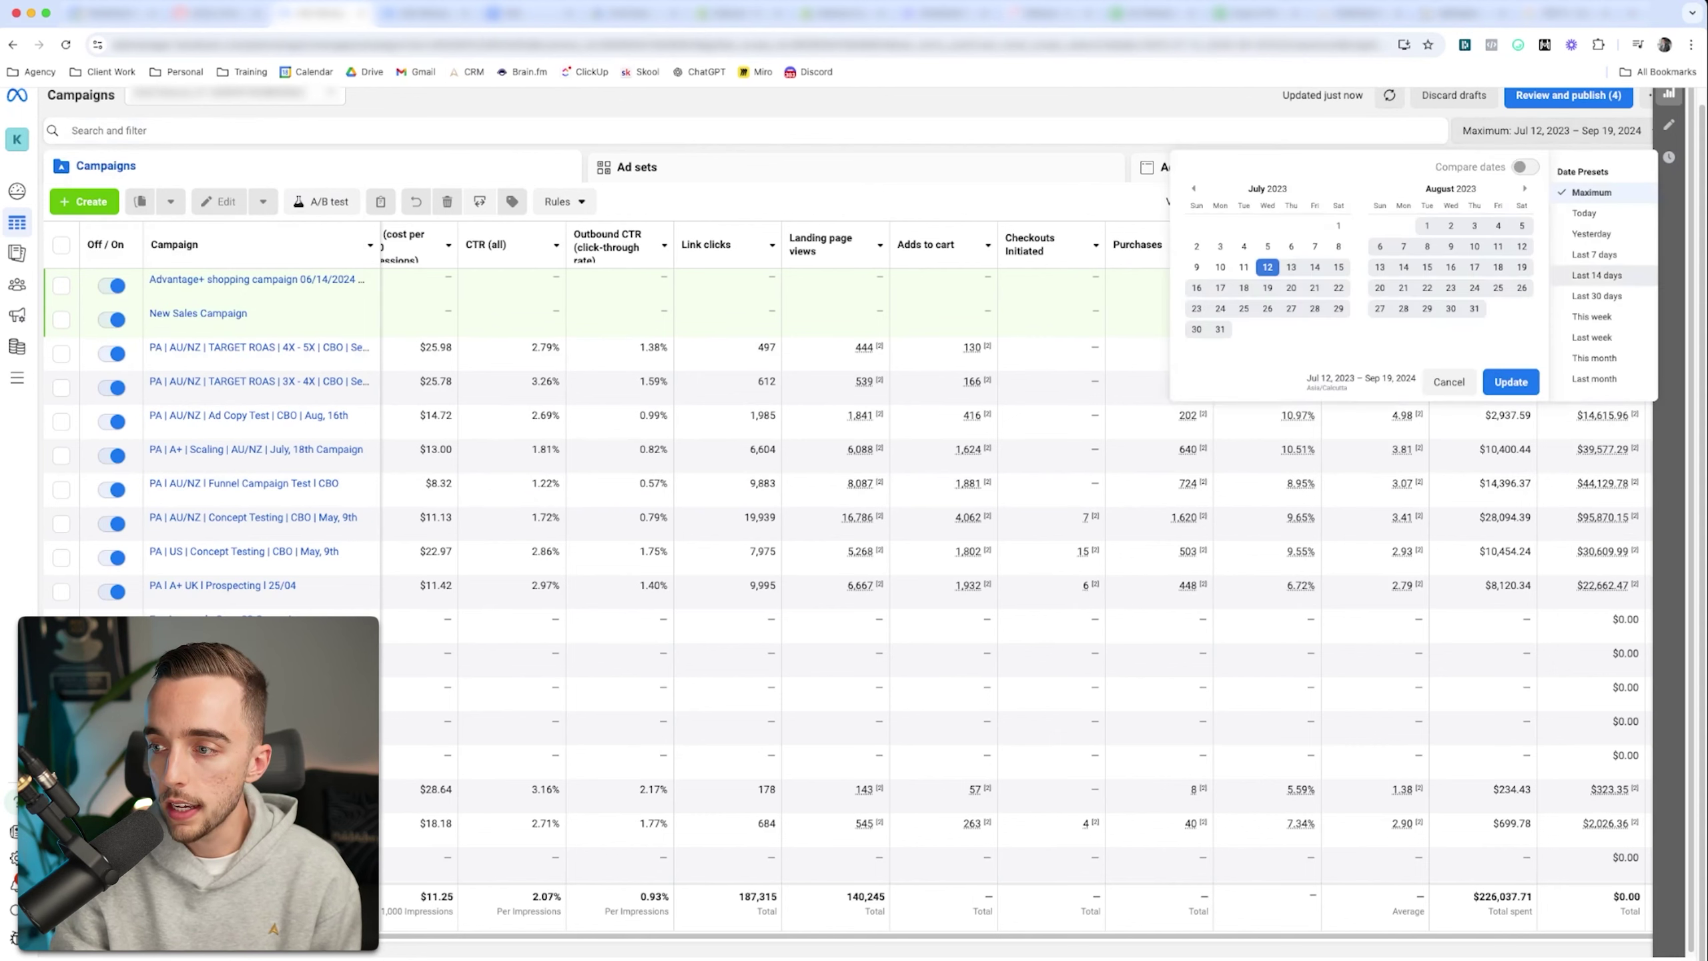
click(1603, 317)
click(1513, 381)
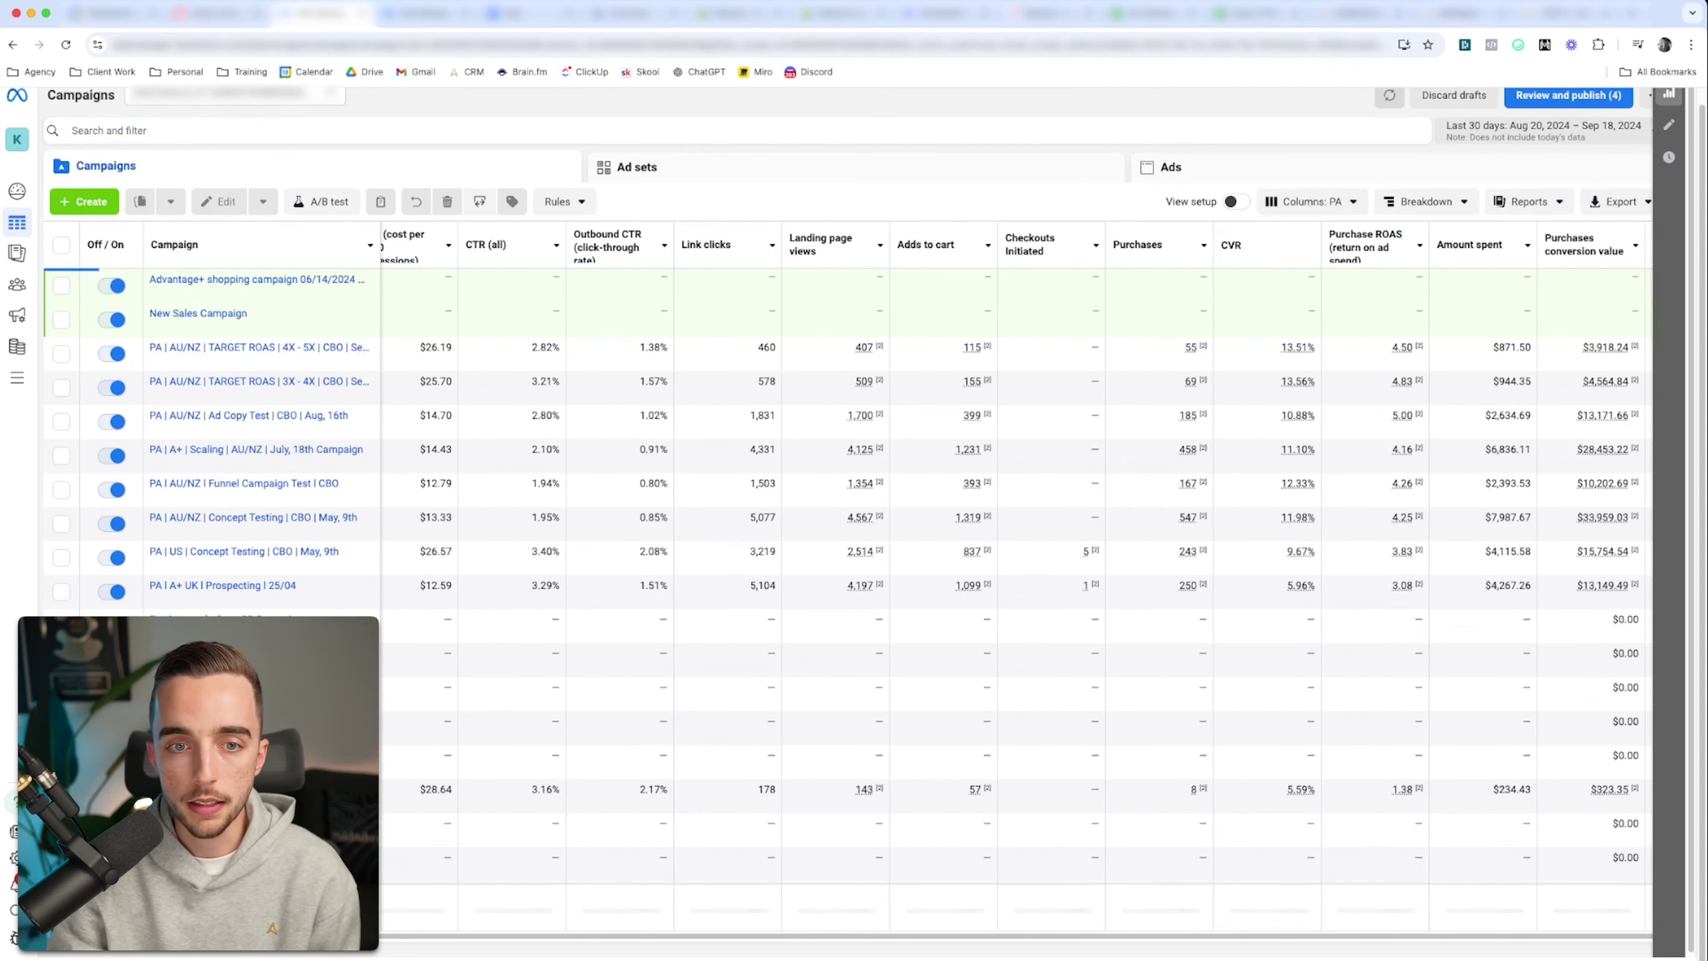
- Apply the Had delivery saved filter and delete the draft Advantage+ shopping campaign 06/14/2024 and New Sales Campaign
click(168, 131)
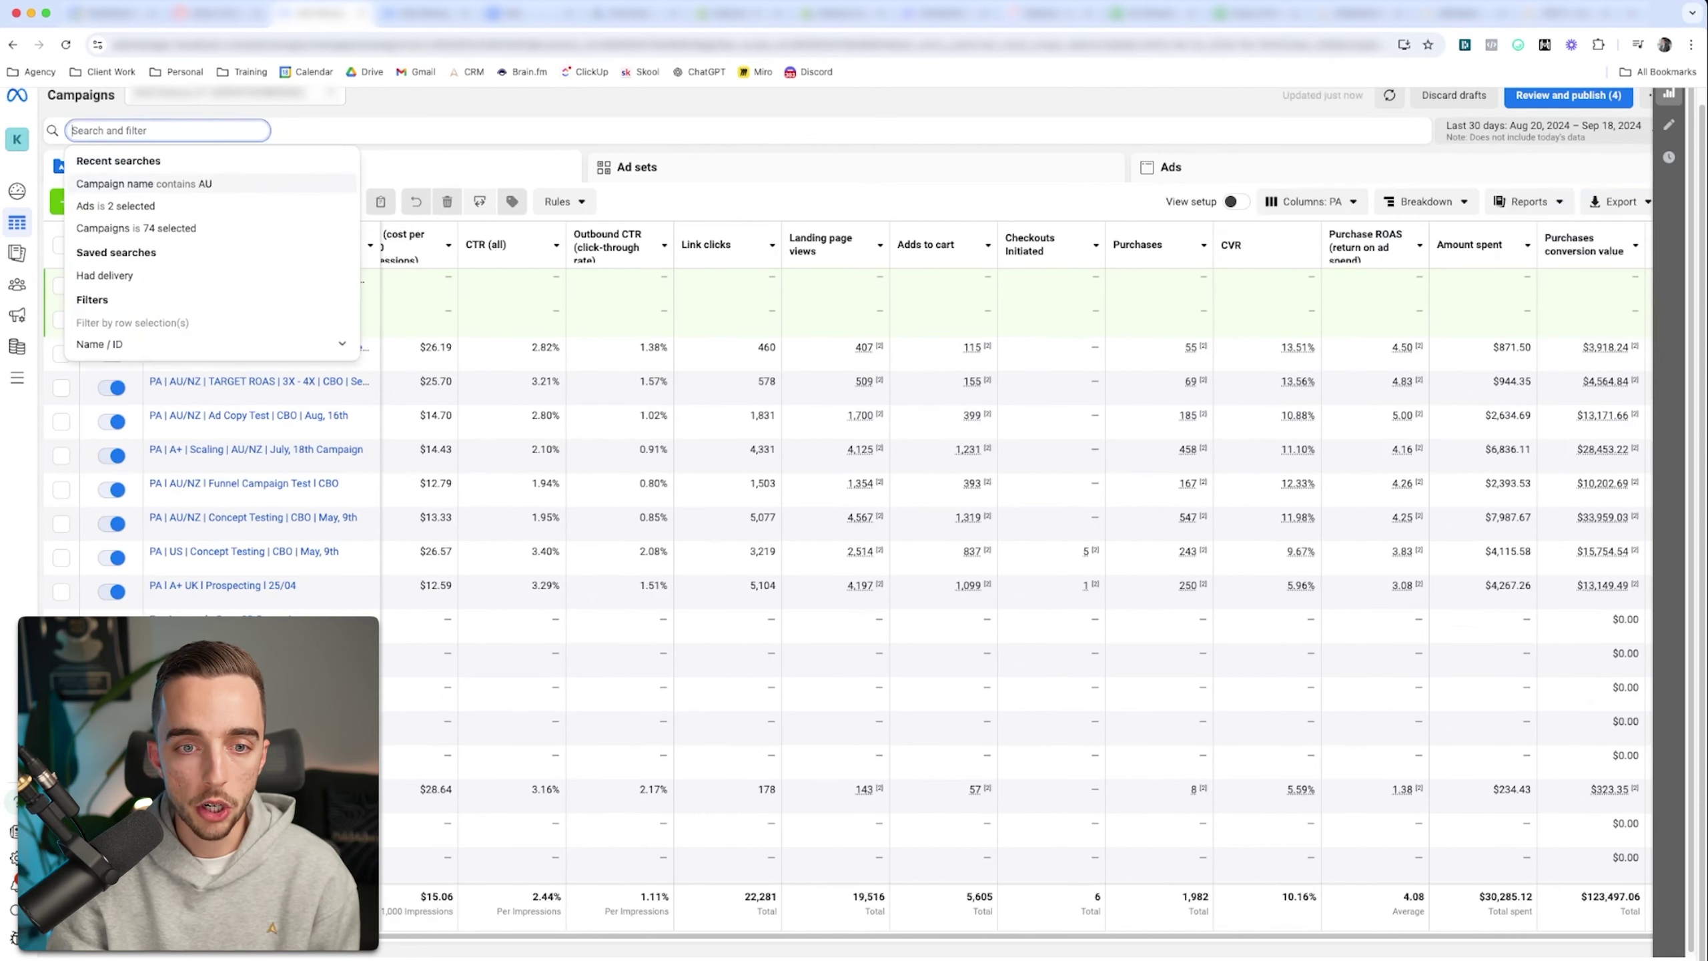
click(104, 275)
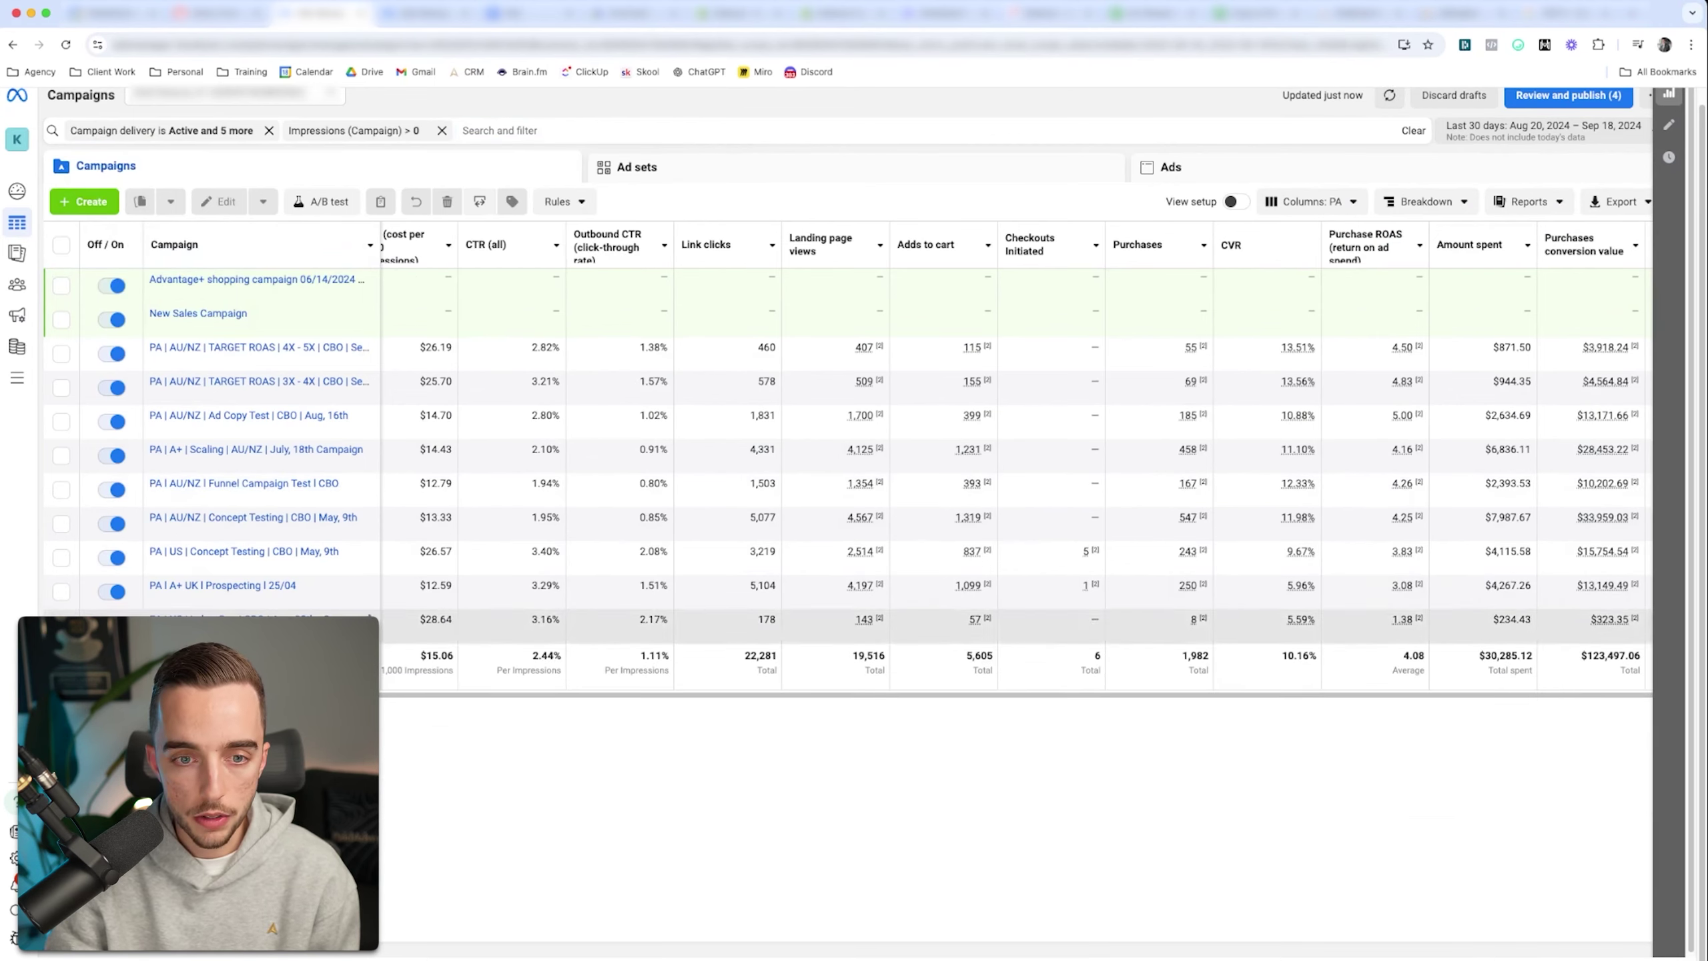
click(61, 285)
click(62, 320)
click(506, 201)
click(975, 401)
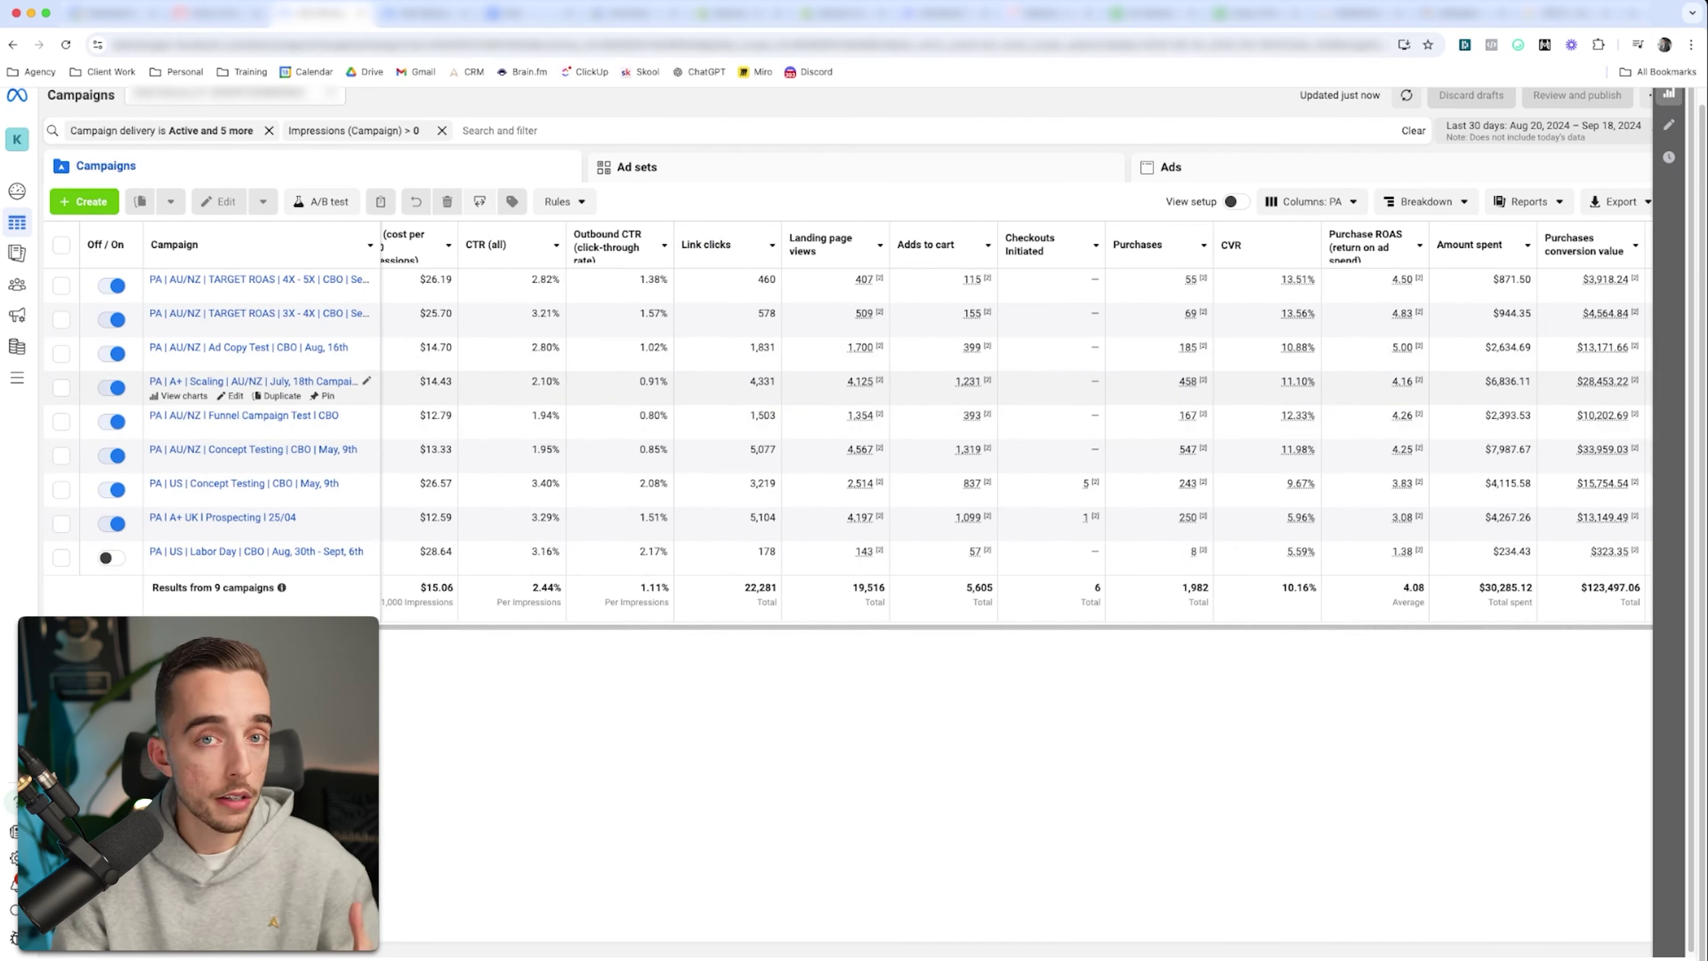
- Sort the campaigns by amount spent, highest first
mouse_move(1588, 244)
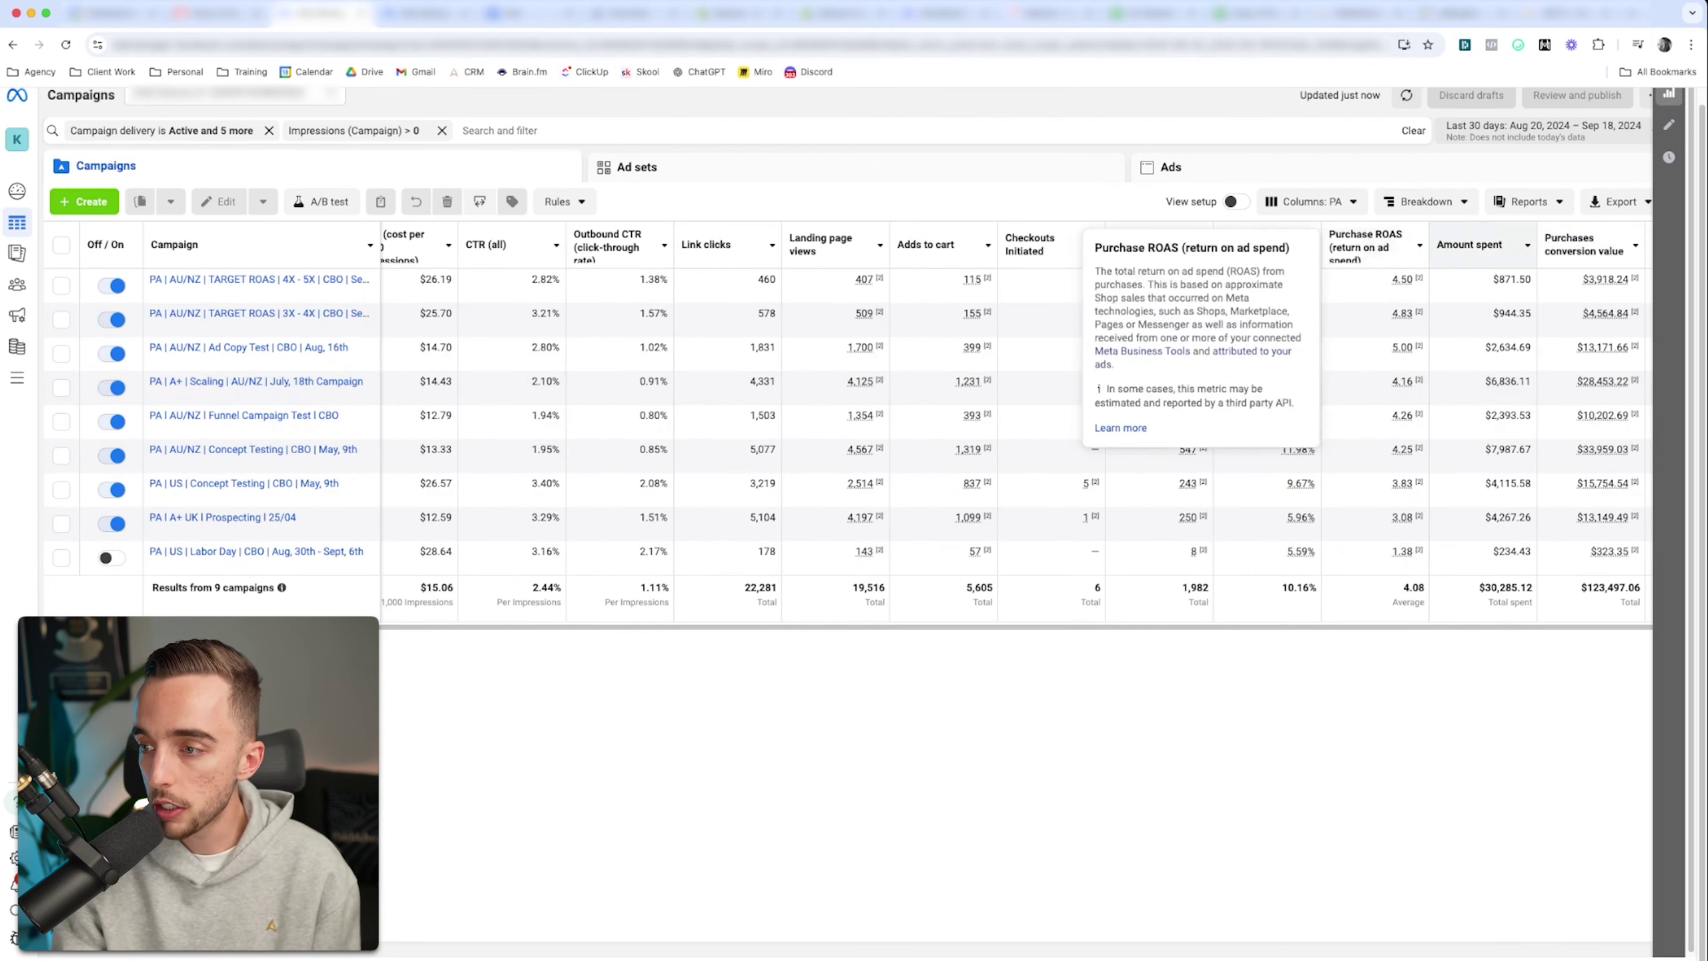
click(1527, 244)
click(1573, 303)
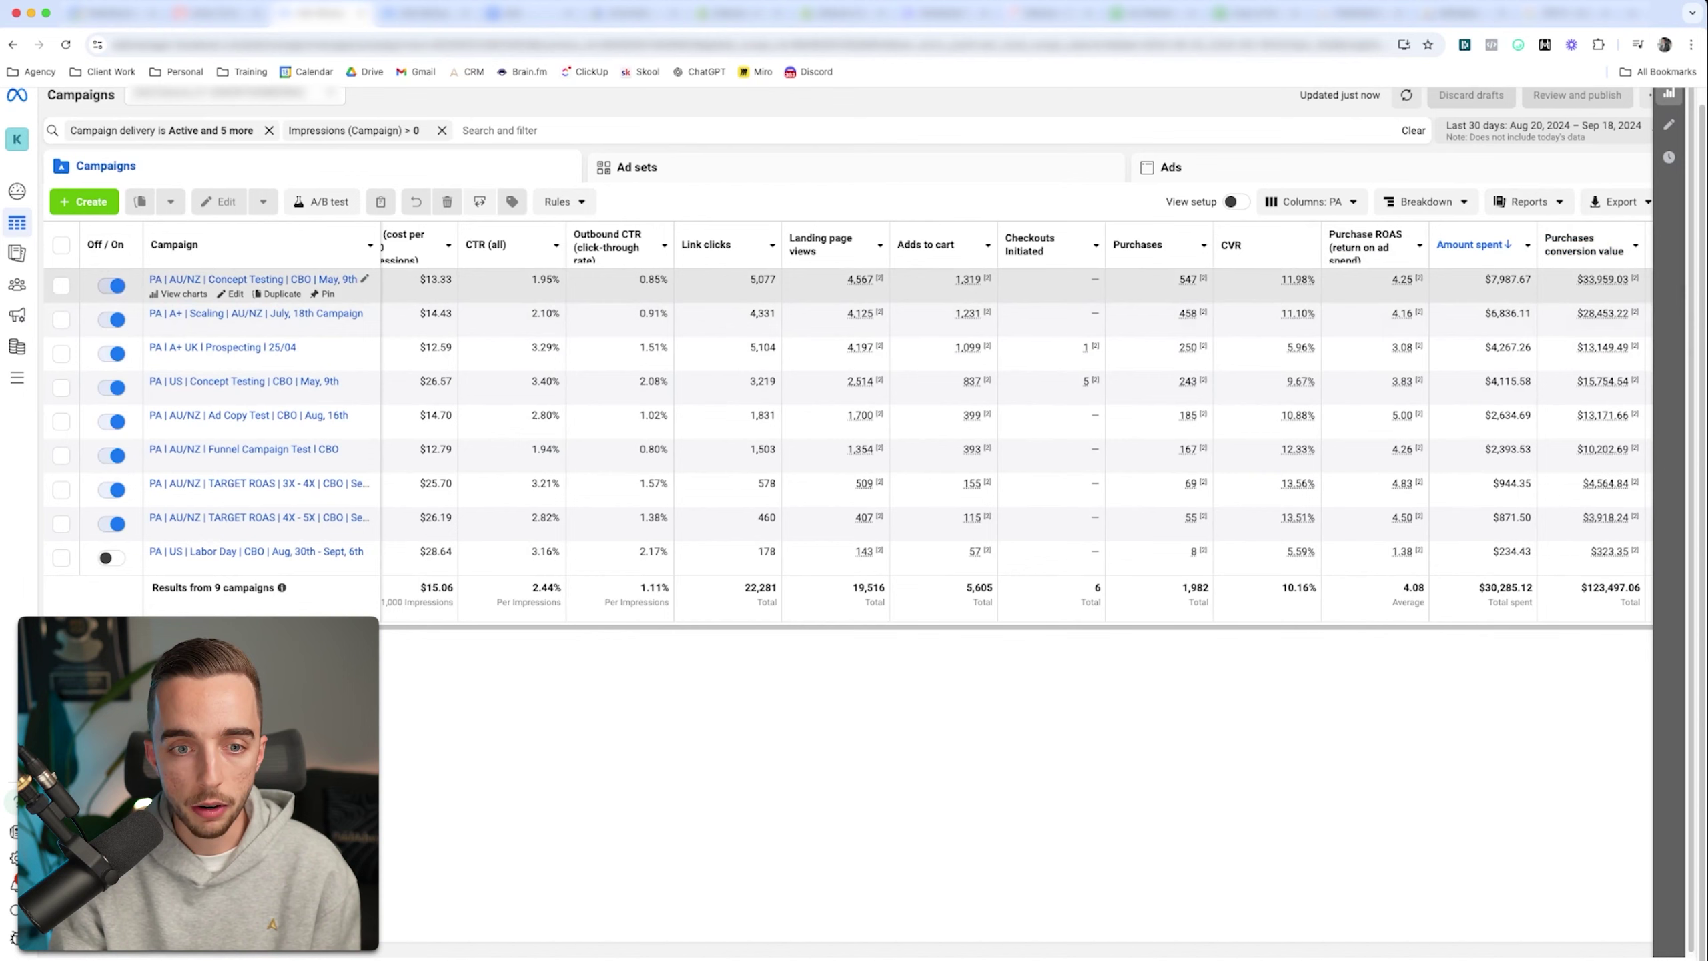
- Open the PA | AU/NZ | Concept Testing | CBO | May, 9th campaign for editing and examine its objective, budget and bid strategy settings
click(61, 286)
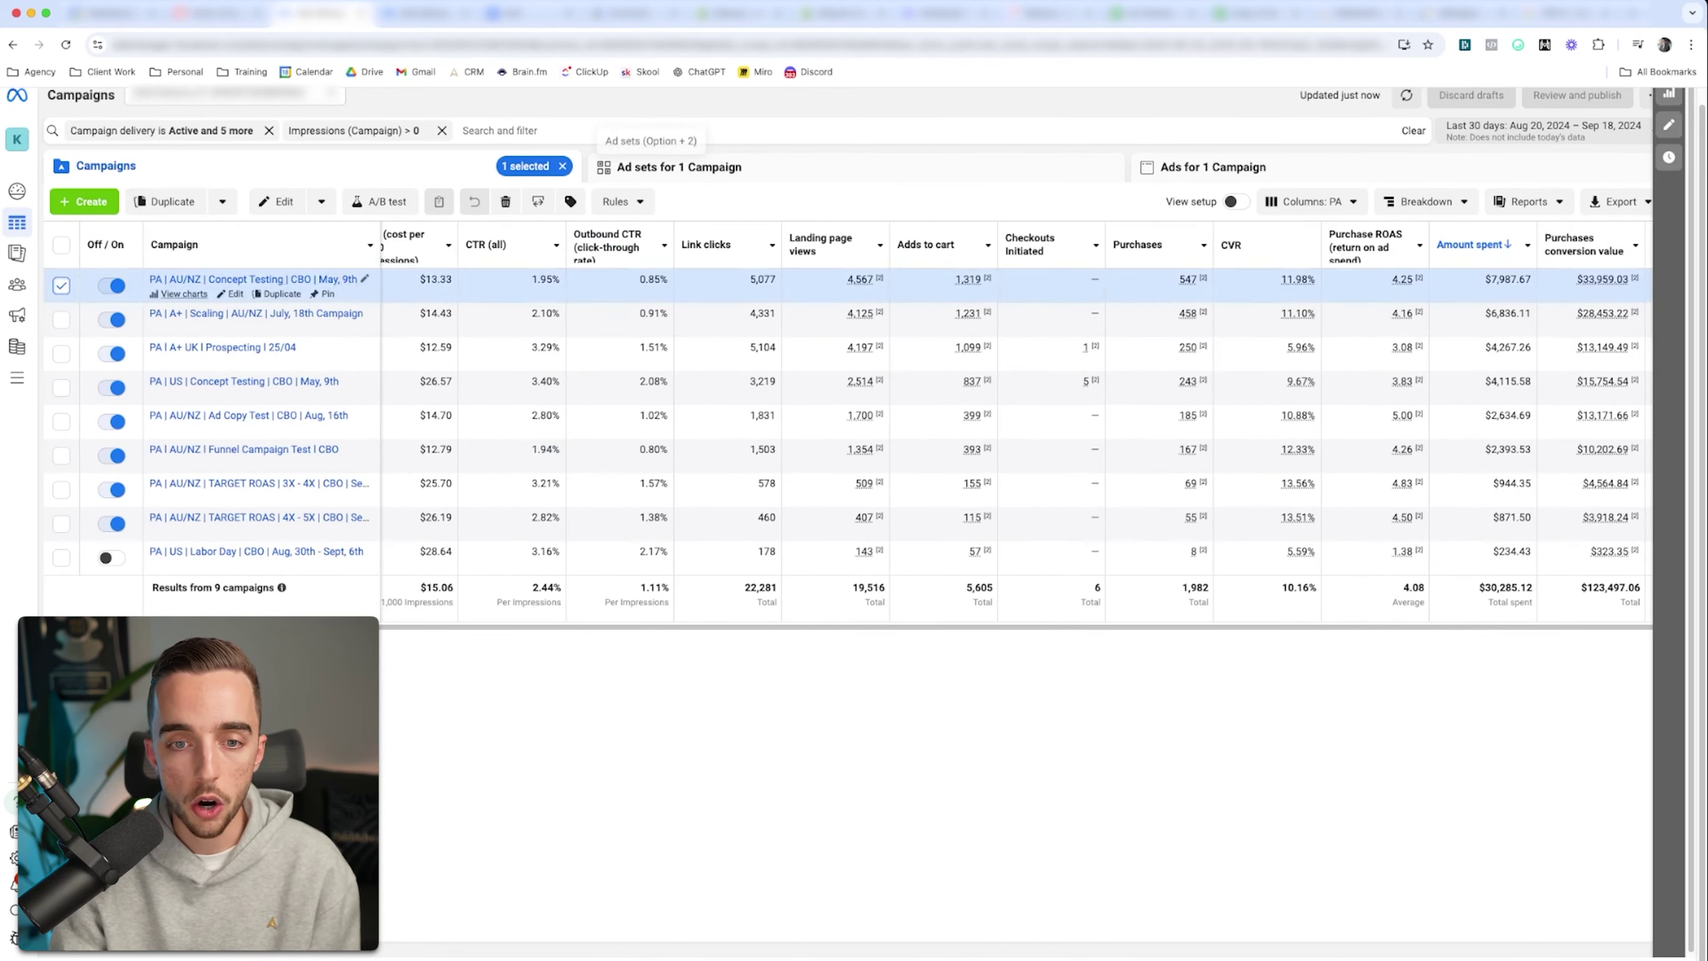
click(201, 297)
scroll(859, 532, down, 9)
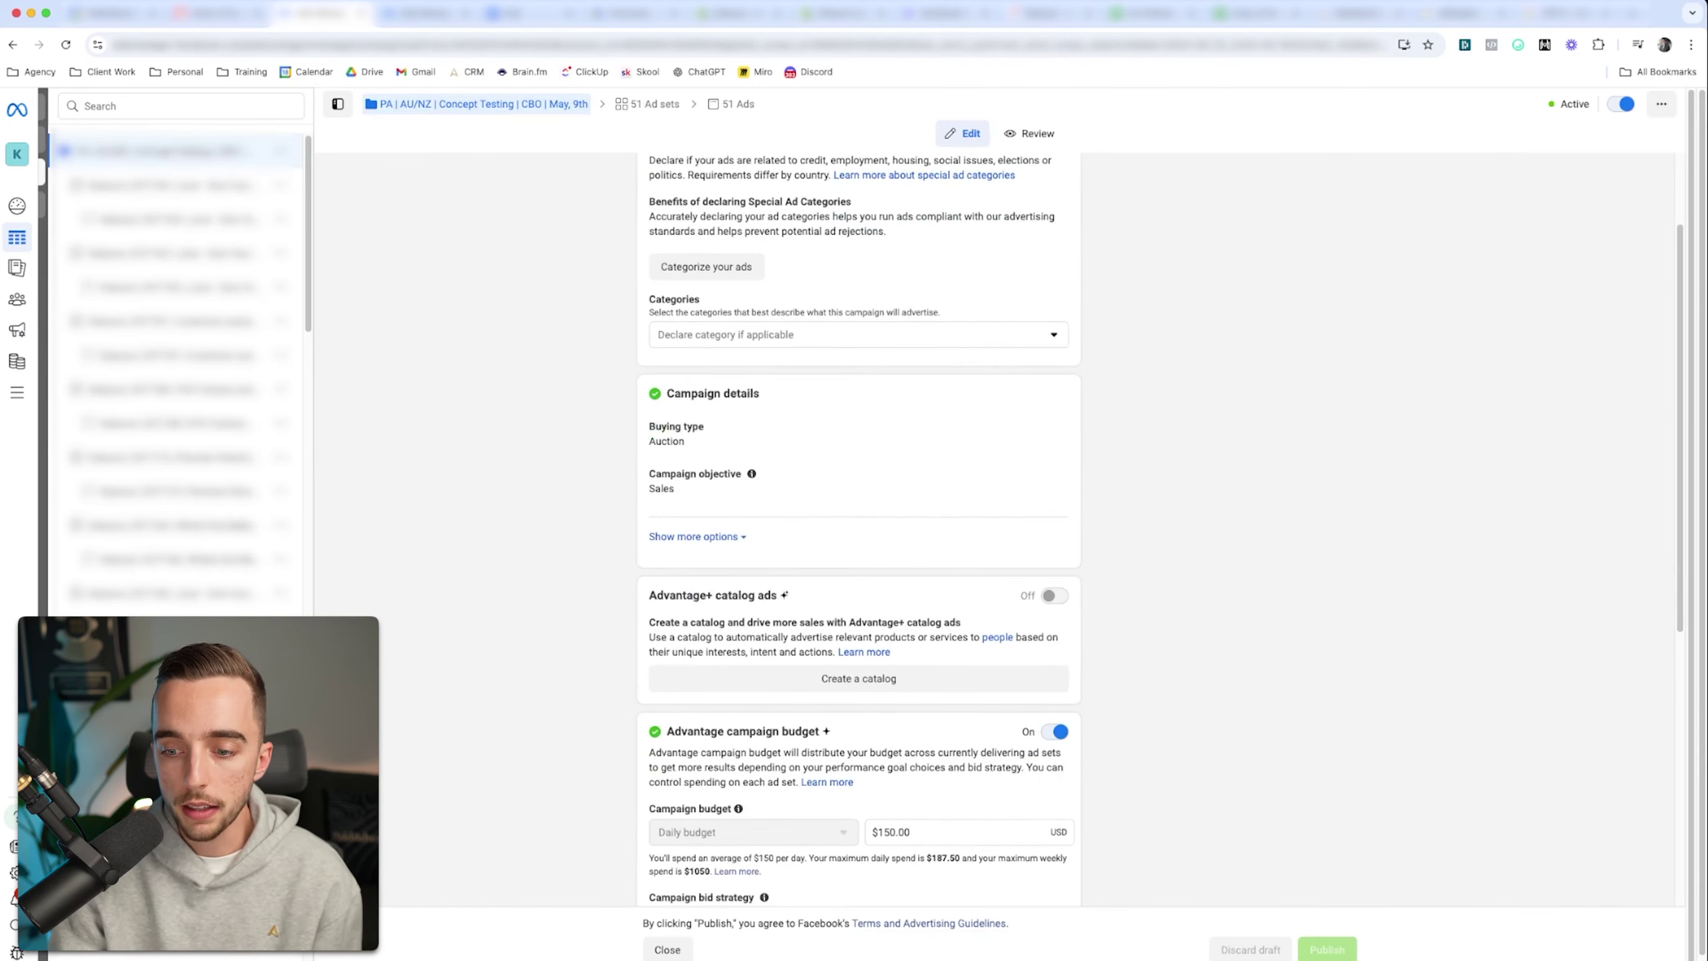
scroll(859, 532, up, 1)
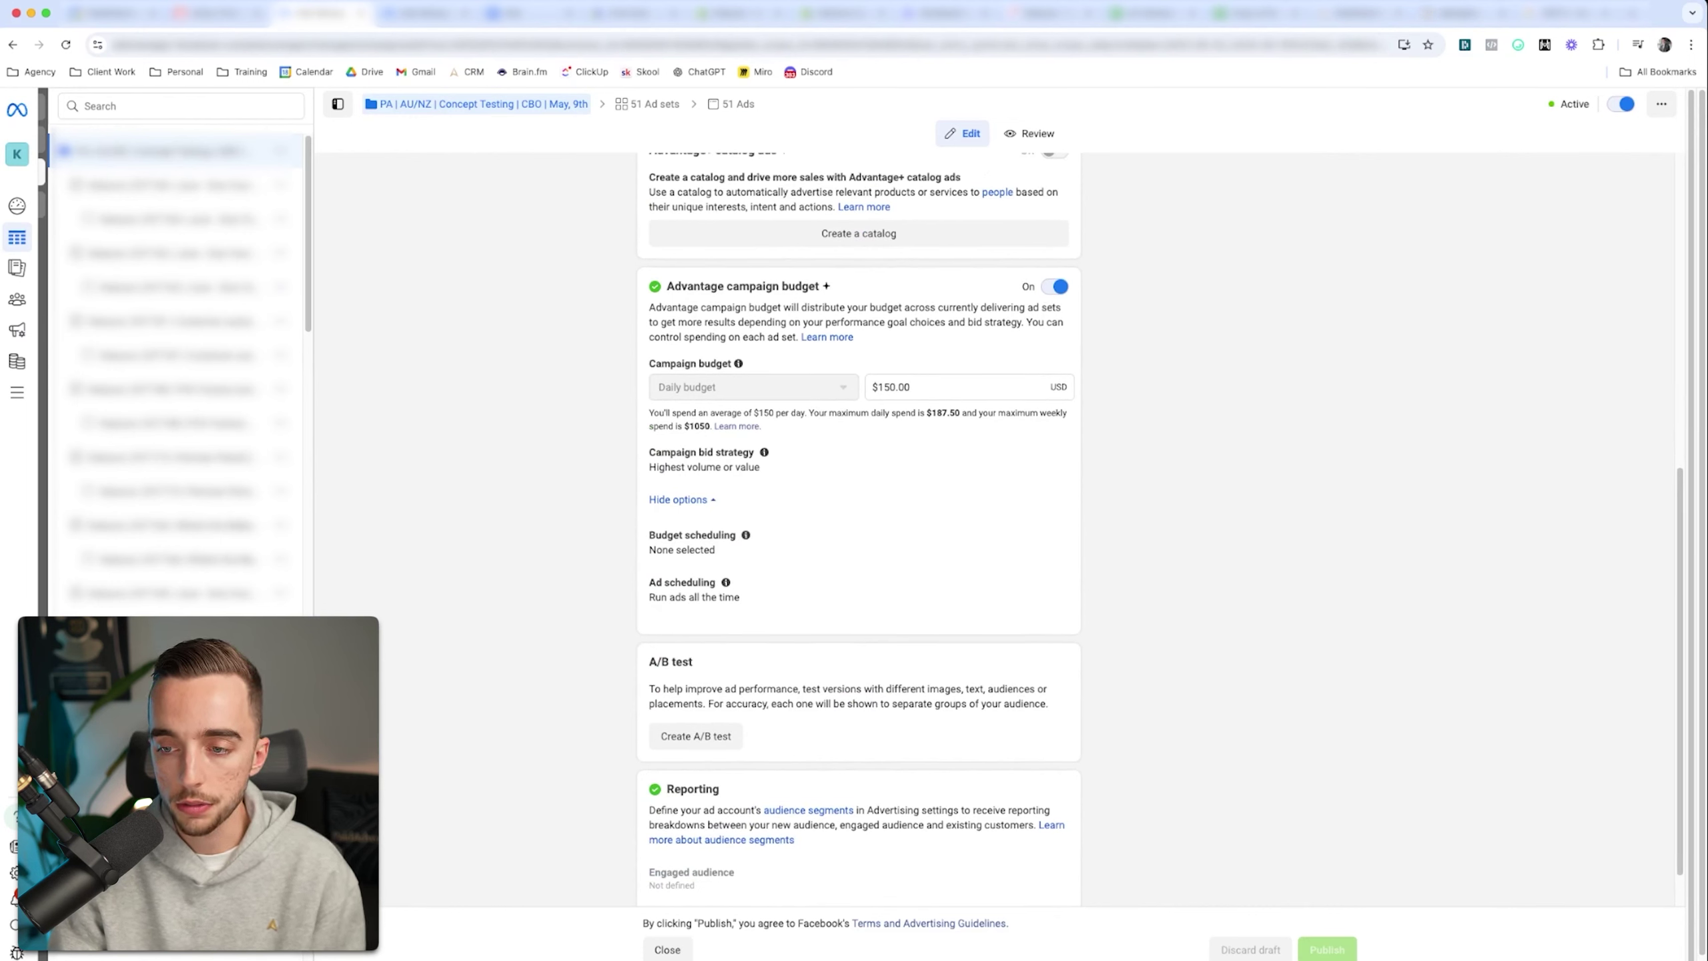
scroll(859, 526, down, 1)
scroll(858, 525, up, 2)
scroll(858, 525, up, 3)
scroll(859, 525, down, 2)
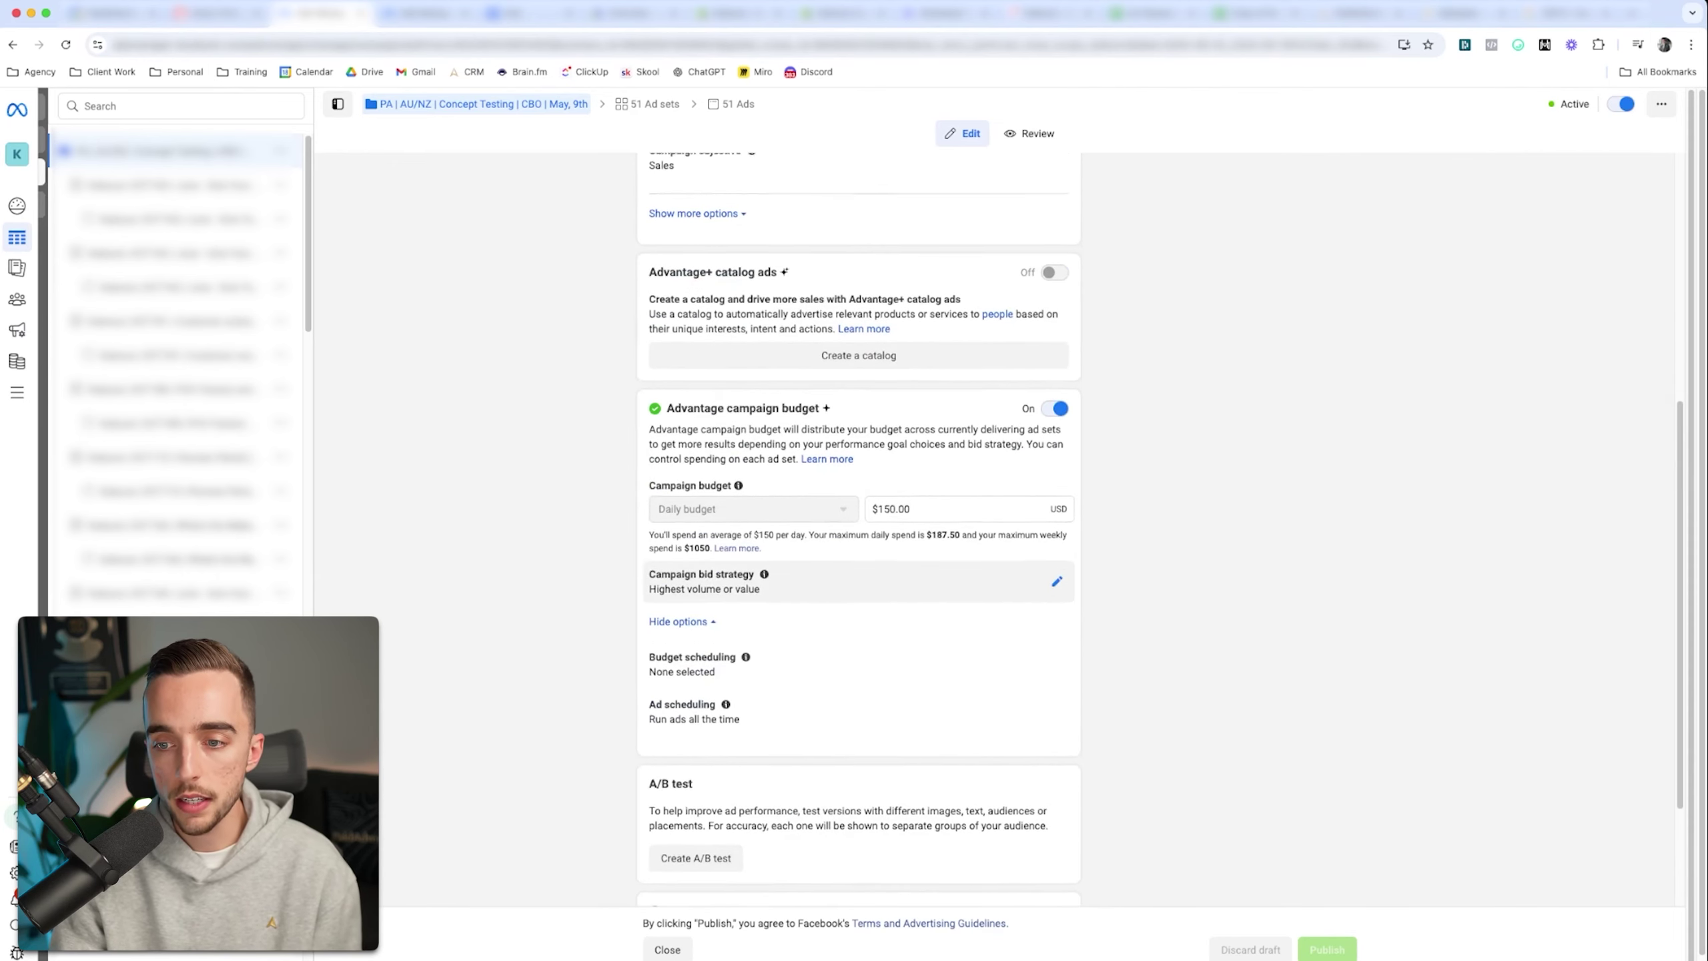
scroll(859, 525, up, 2)
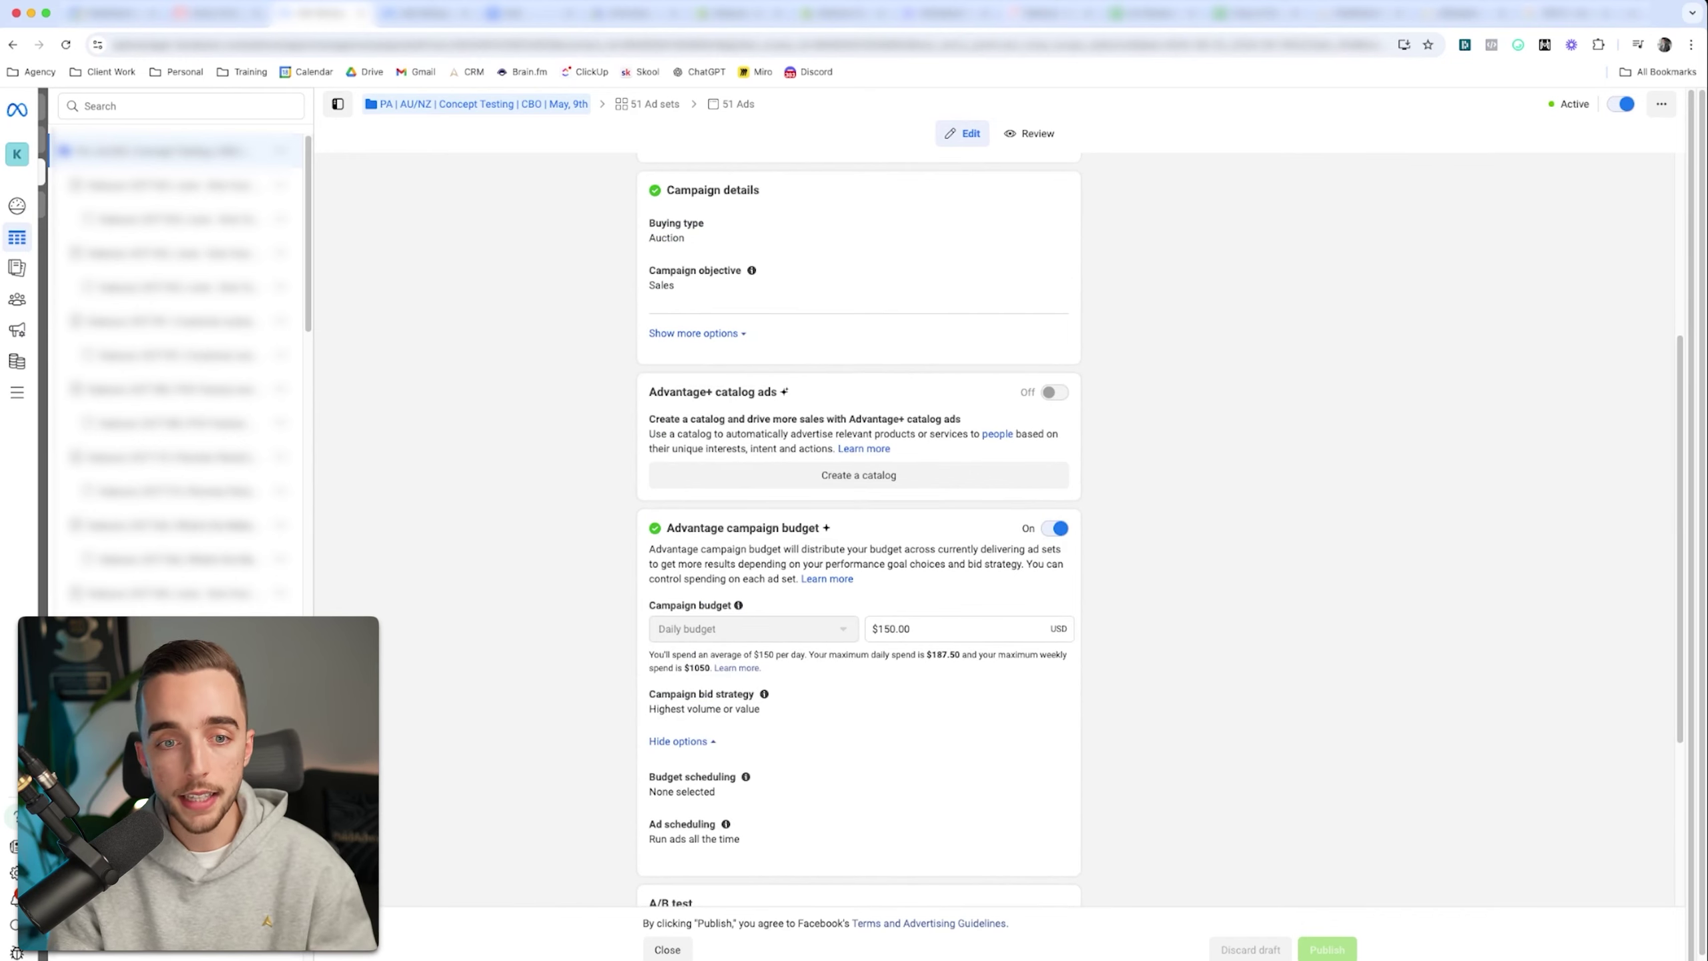
- Open the campaign's first ad set, review its conversion settings and highlight the notice about dynamic creative going away
click(169, 184)
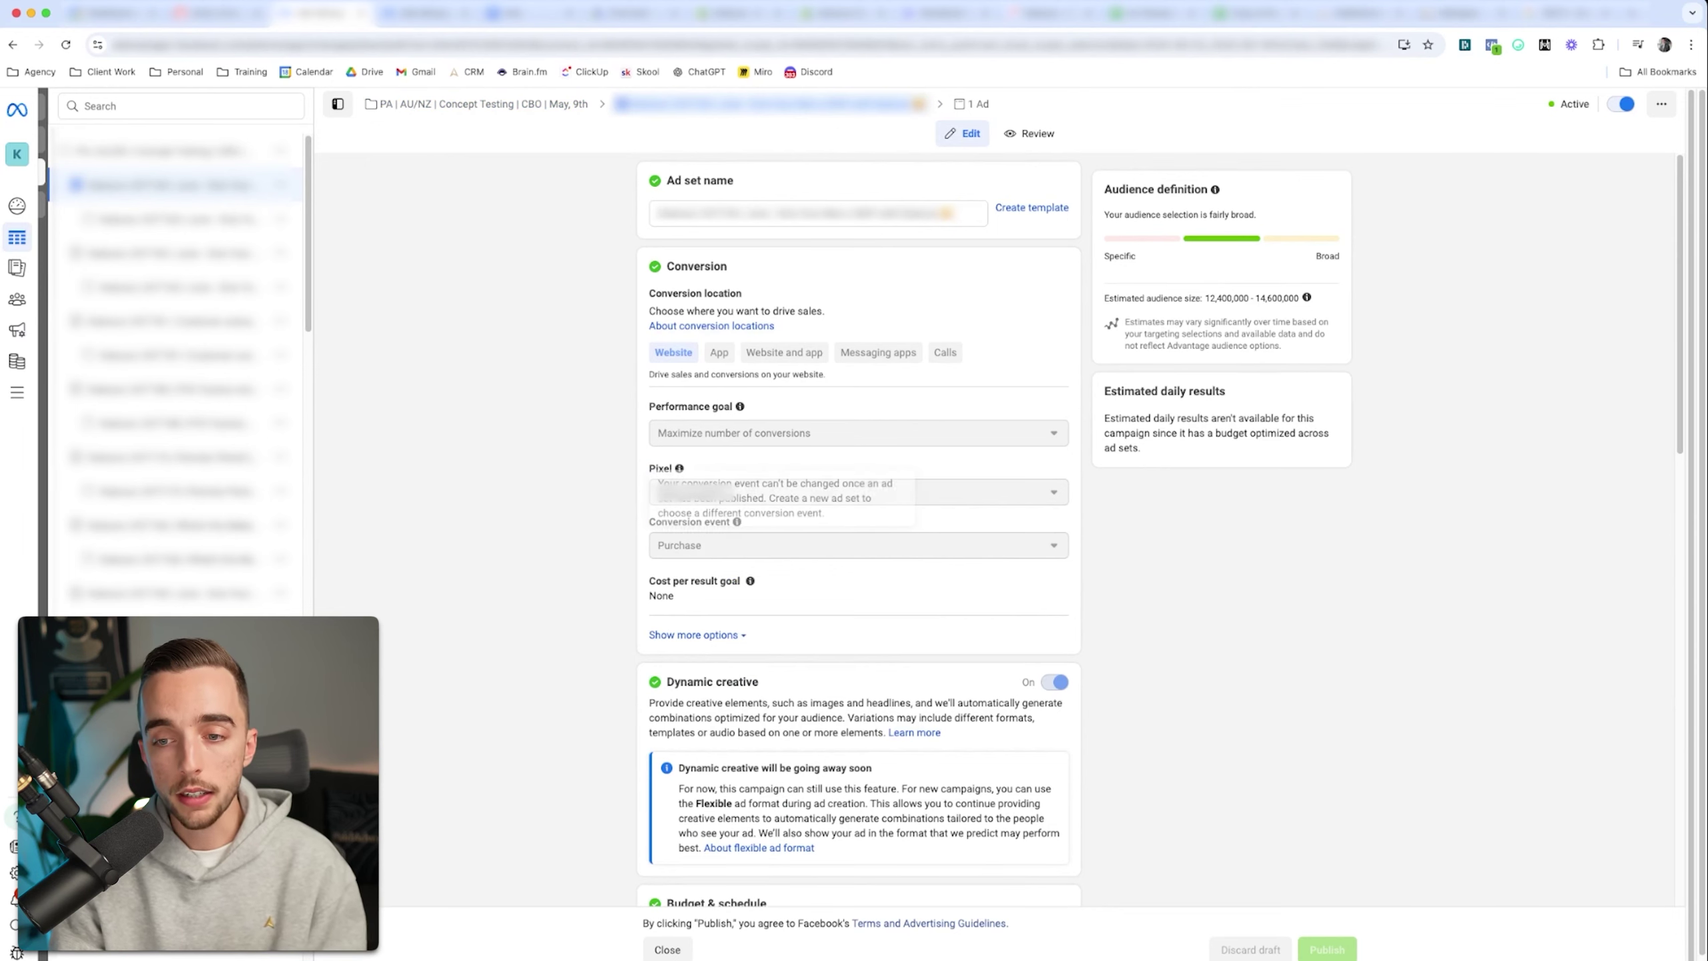
scroll(859, 532, down, 3)
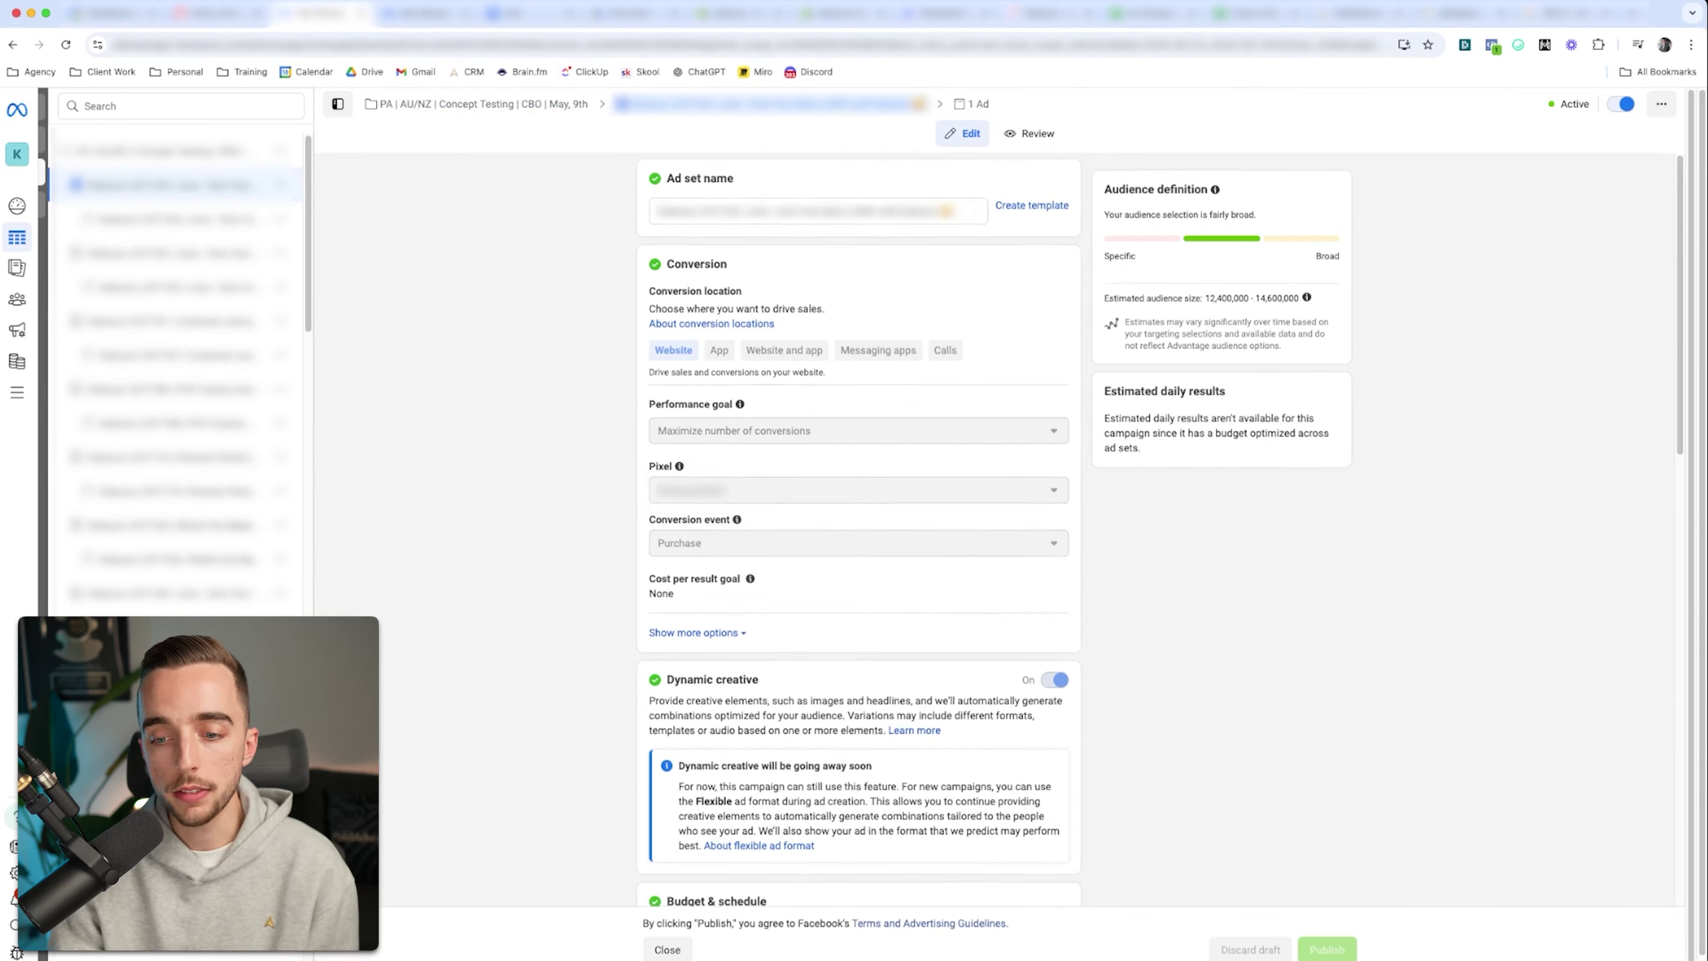
drag(678, 663, 870, 728)
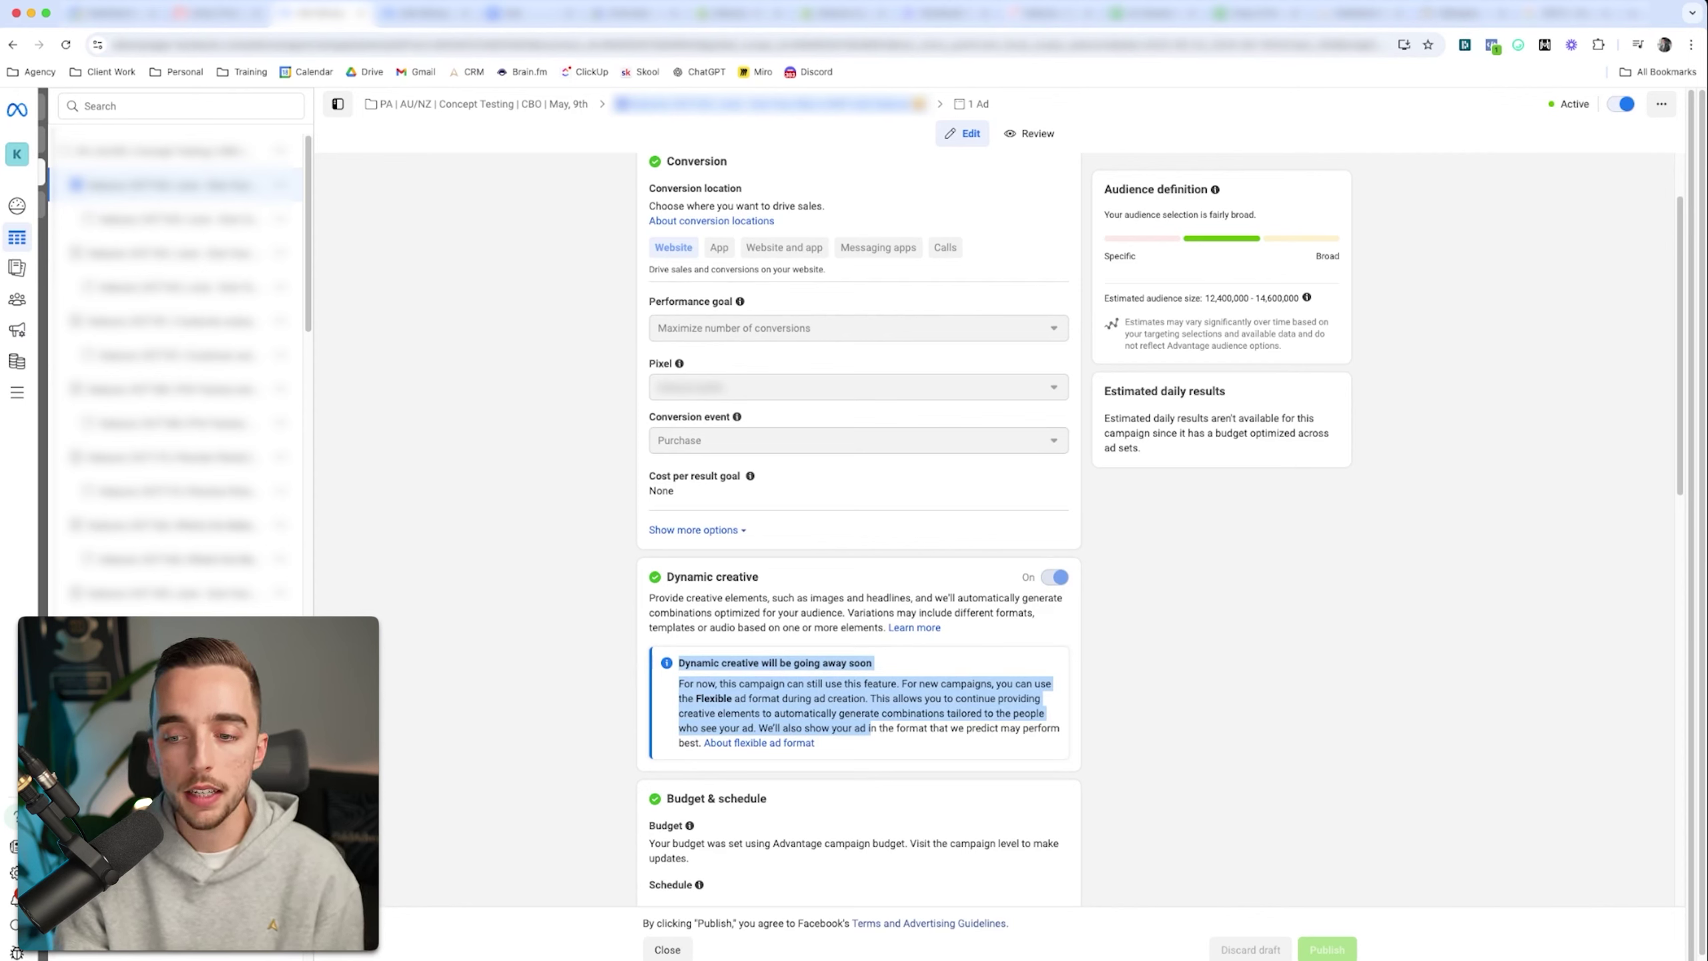
- Review the ad set's budget, schedule and location settings, and show the additional audience control options
click(871, 728)
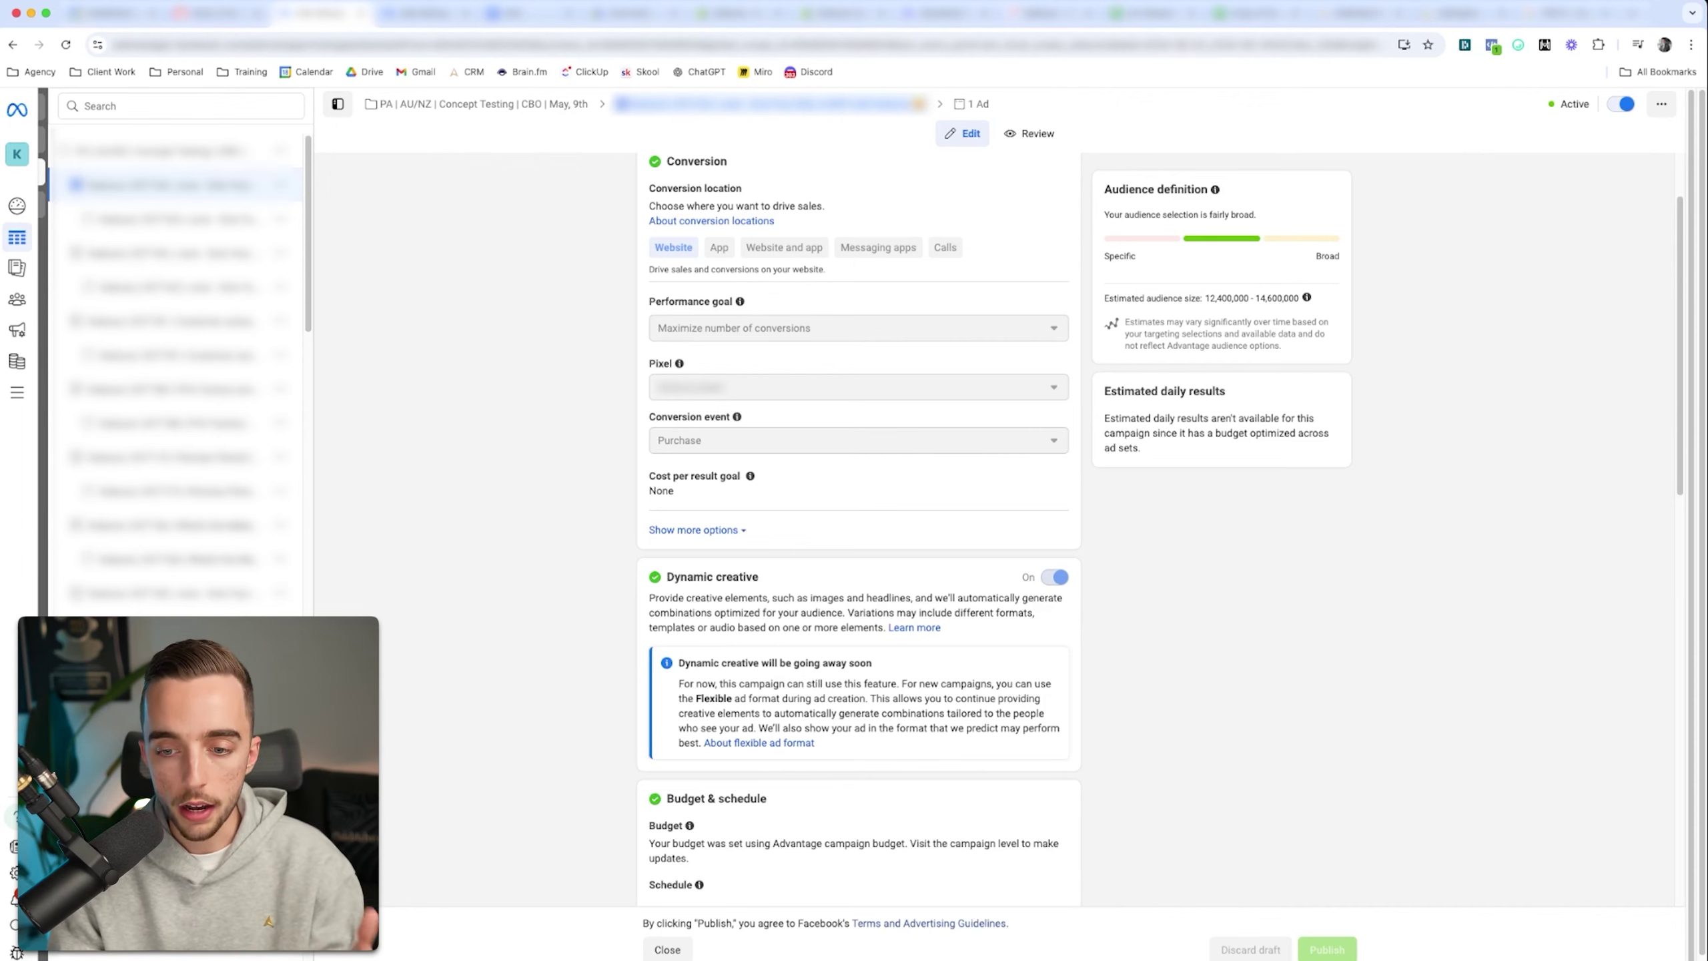
scroll(858, 529, down, 5)
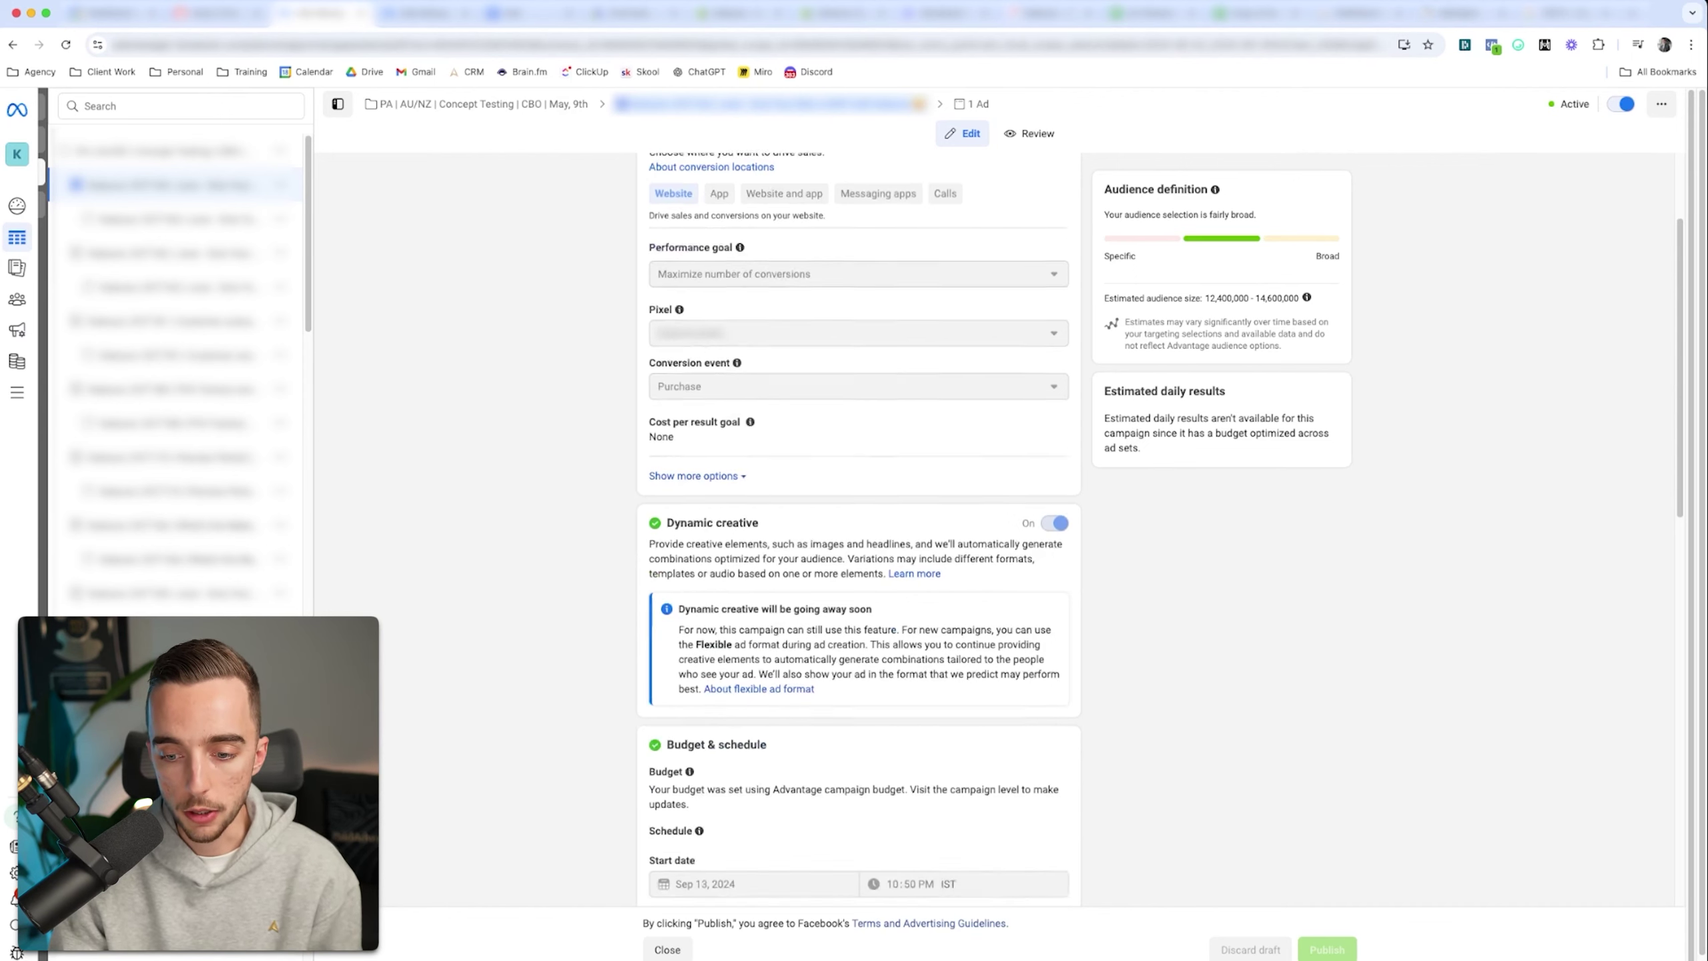
scroll(859, 528, down, 5)
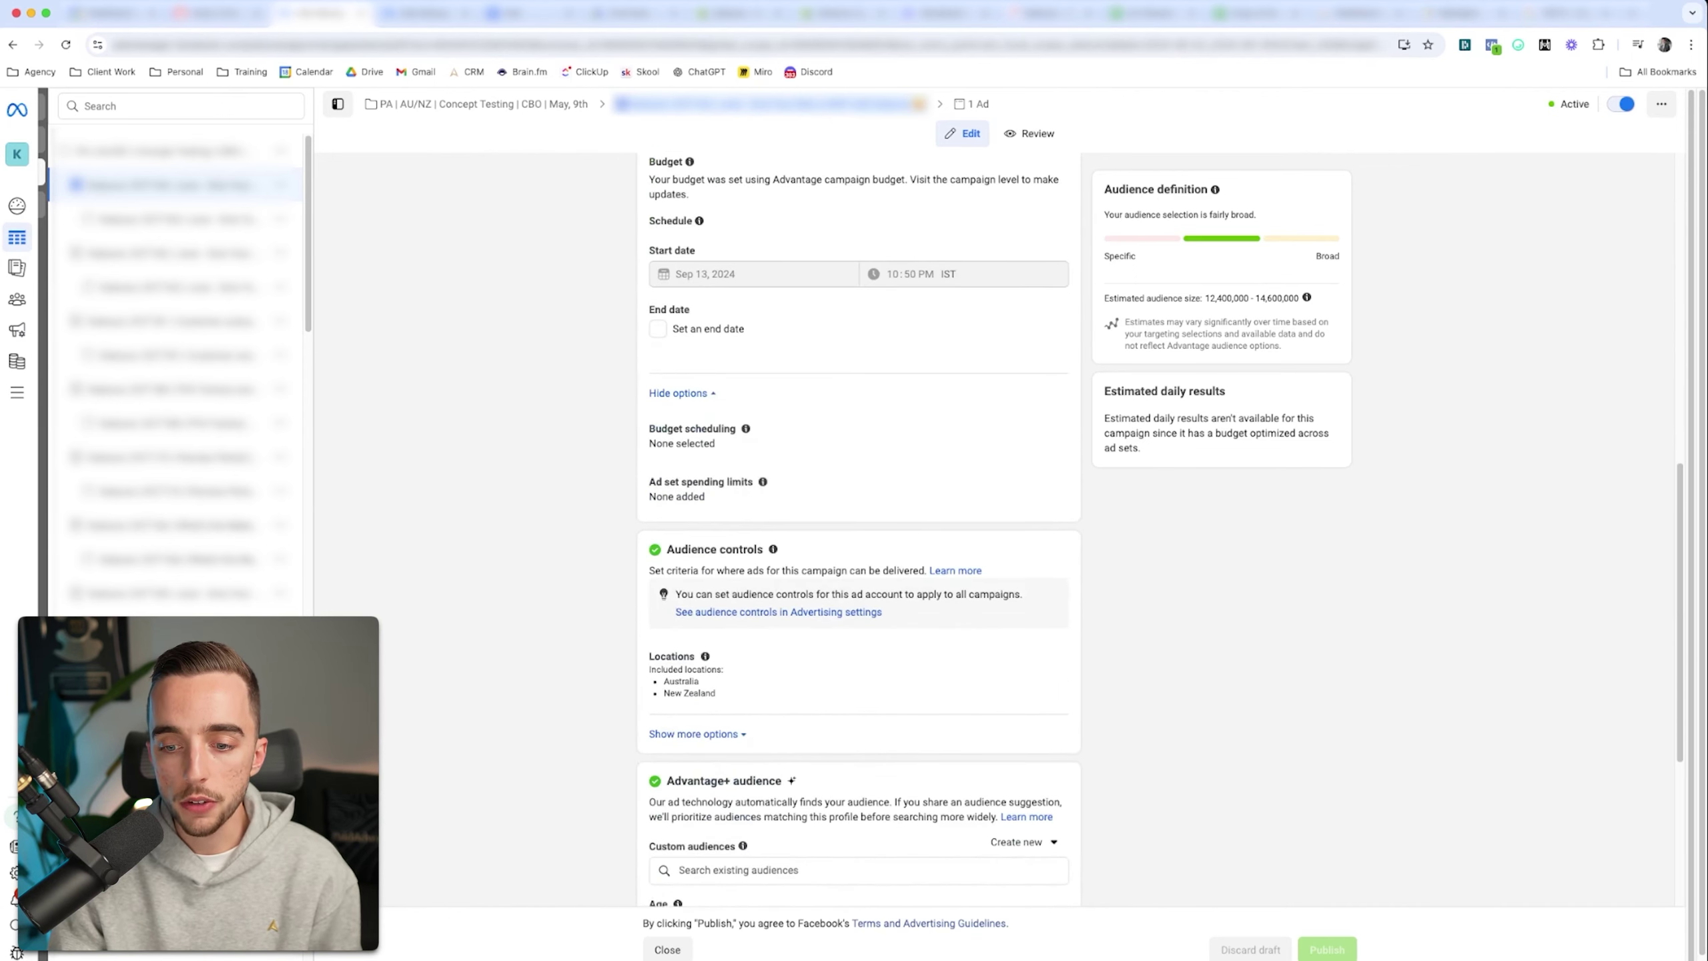
click(696, 734)
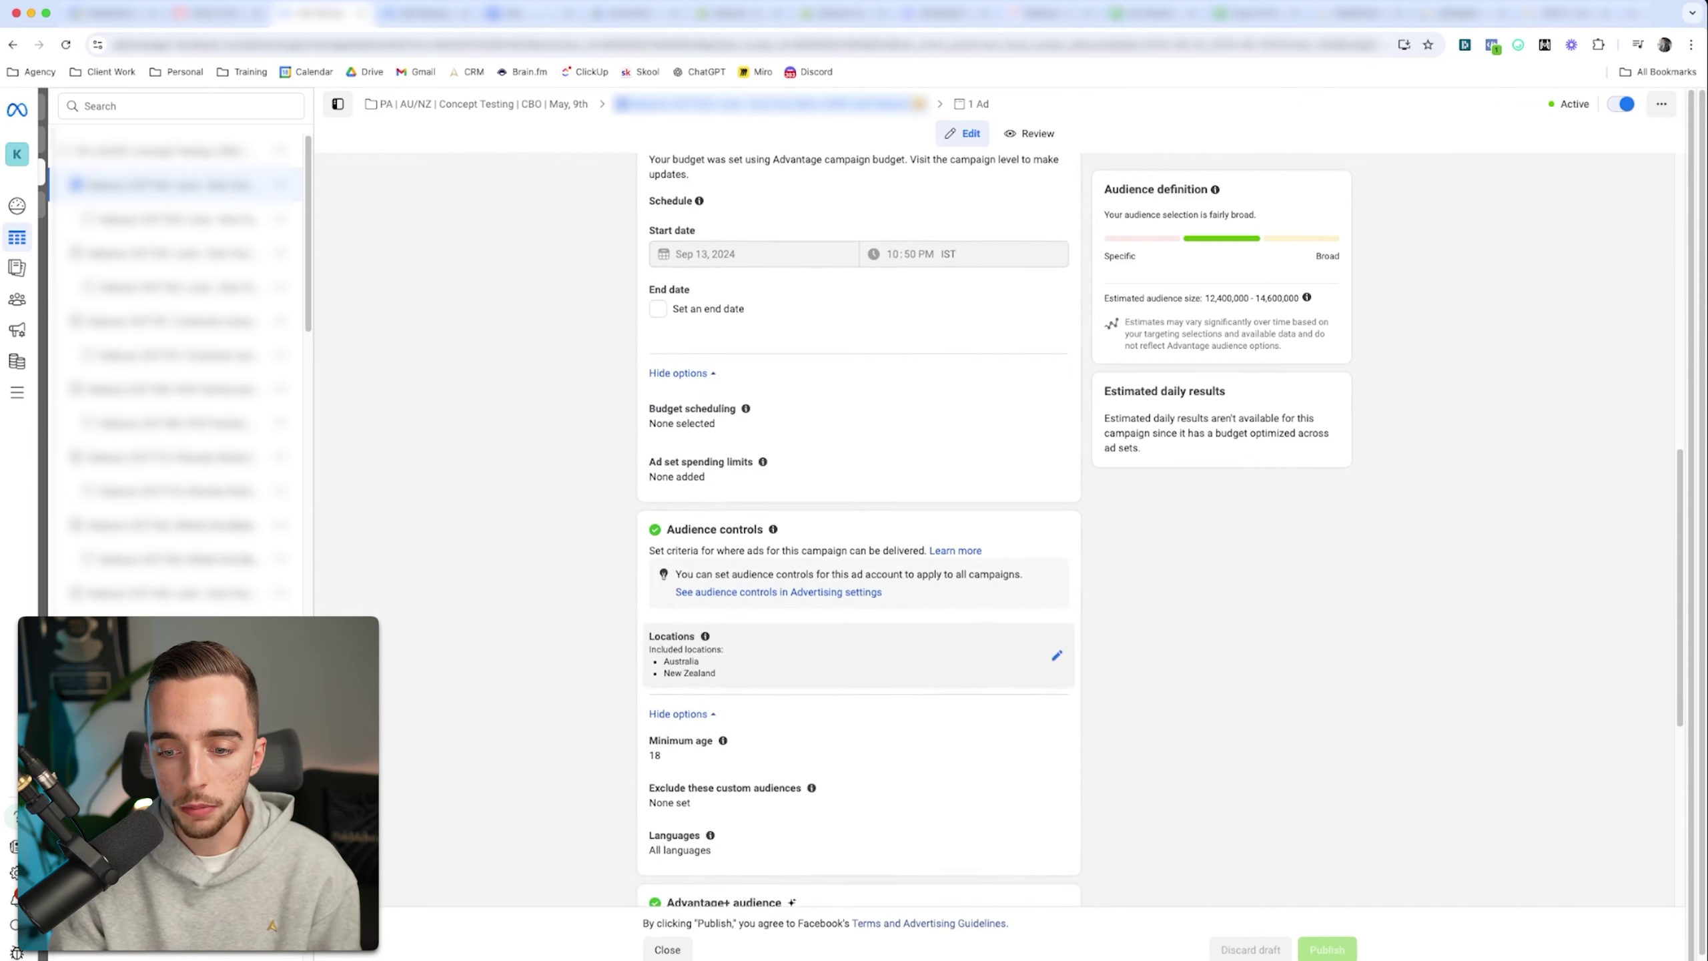
scroll(858, 672, down, 1)
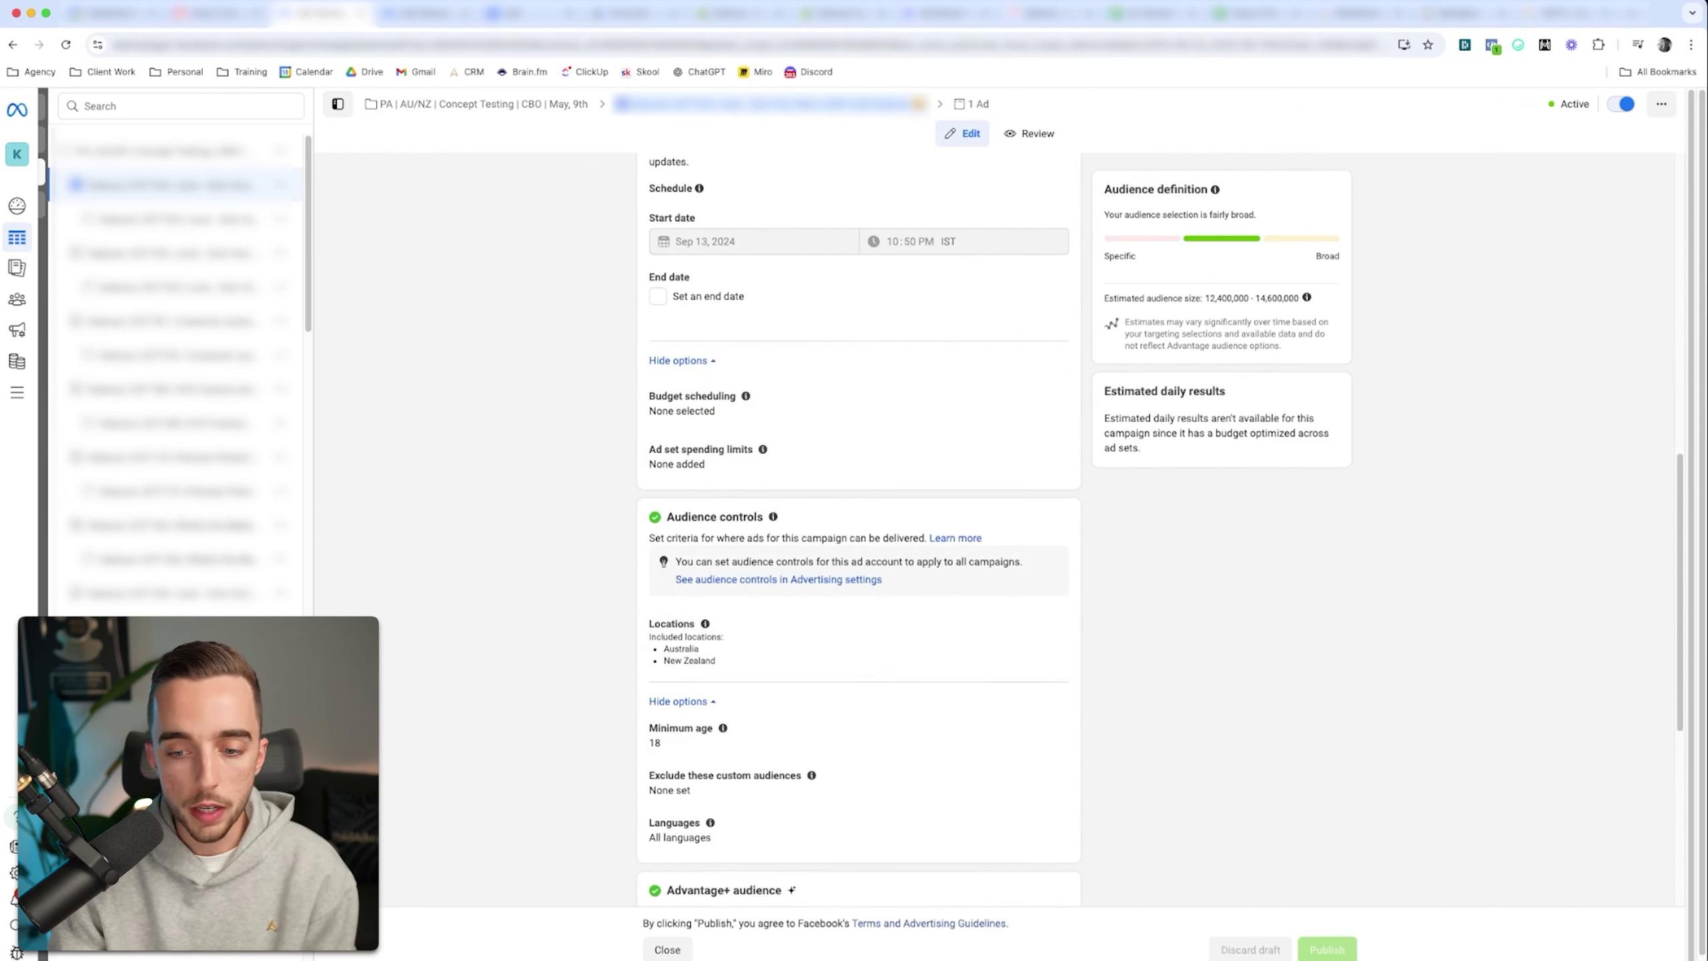
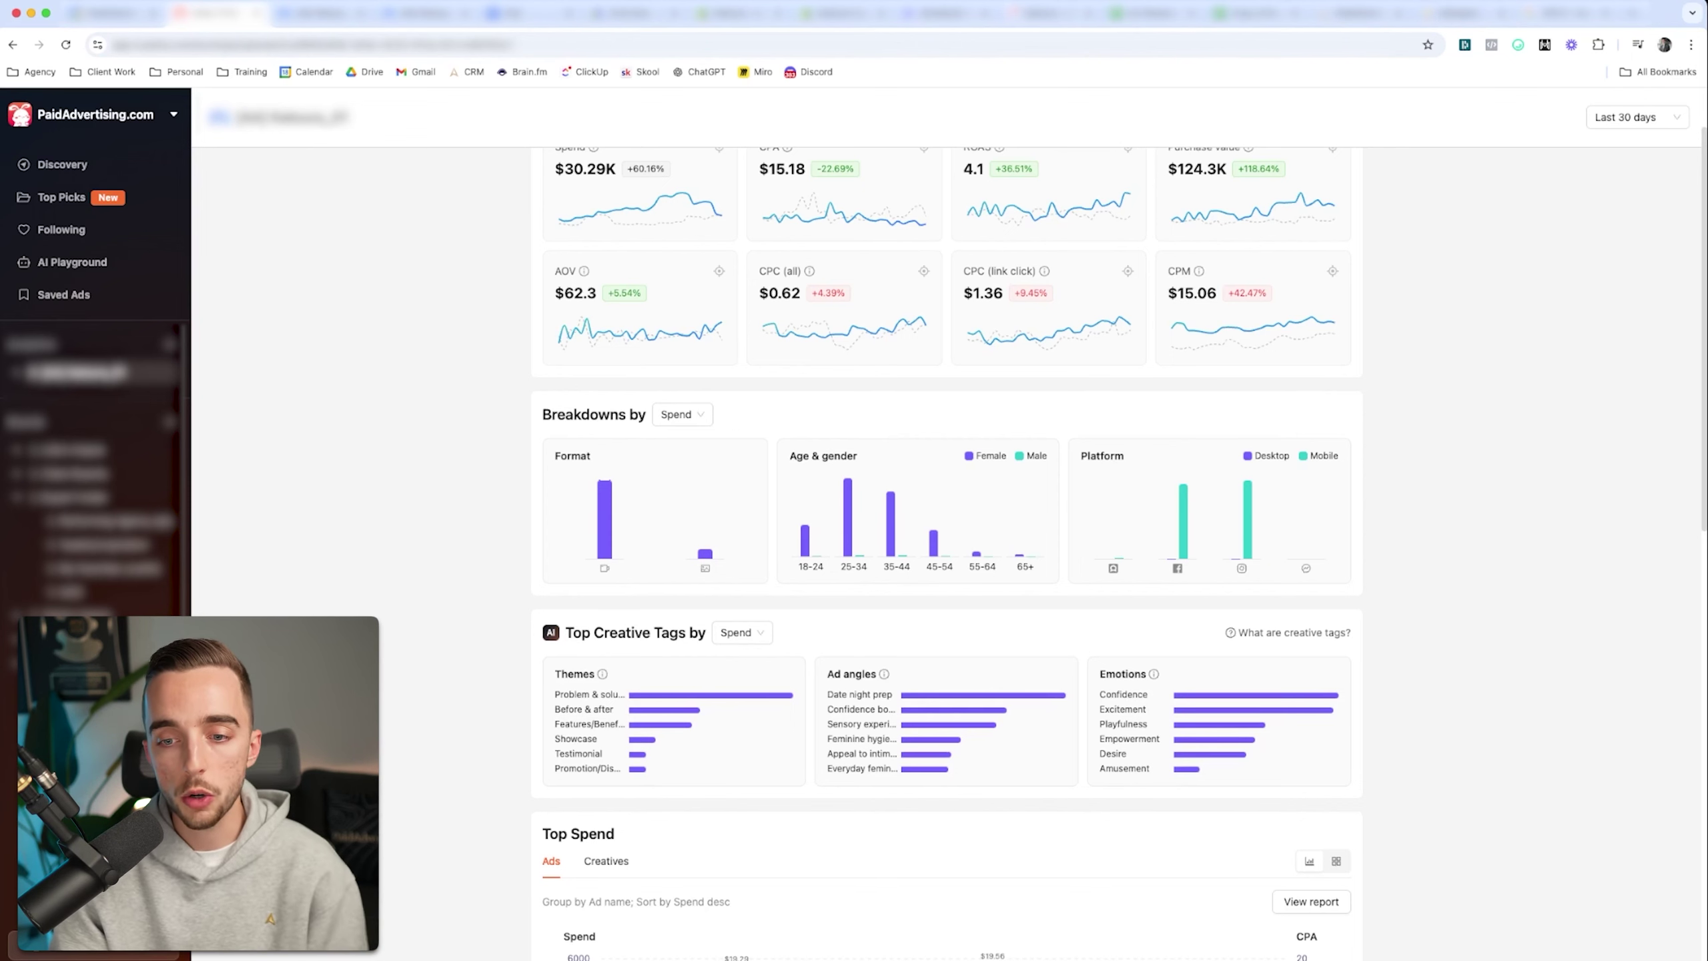
- Review the last 30 days of creative analytics, including spend breakdowns and creative tags, and scan the client's Creative Process sheet
scroll(947, 551, down, 15)
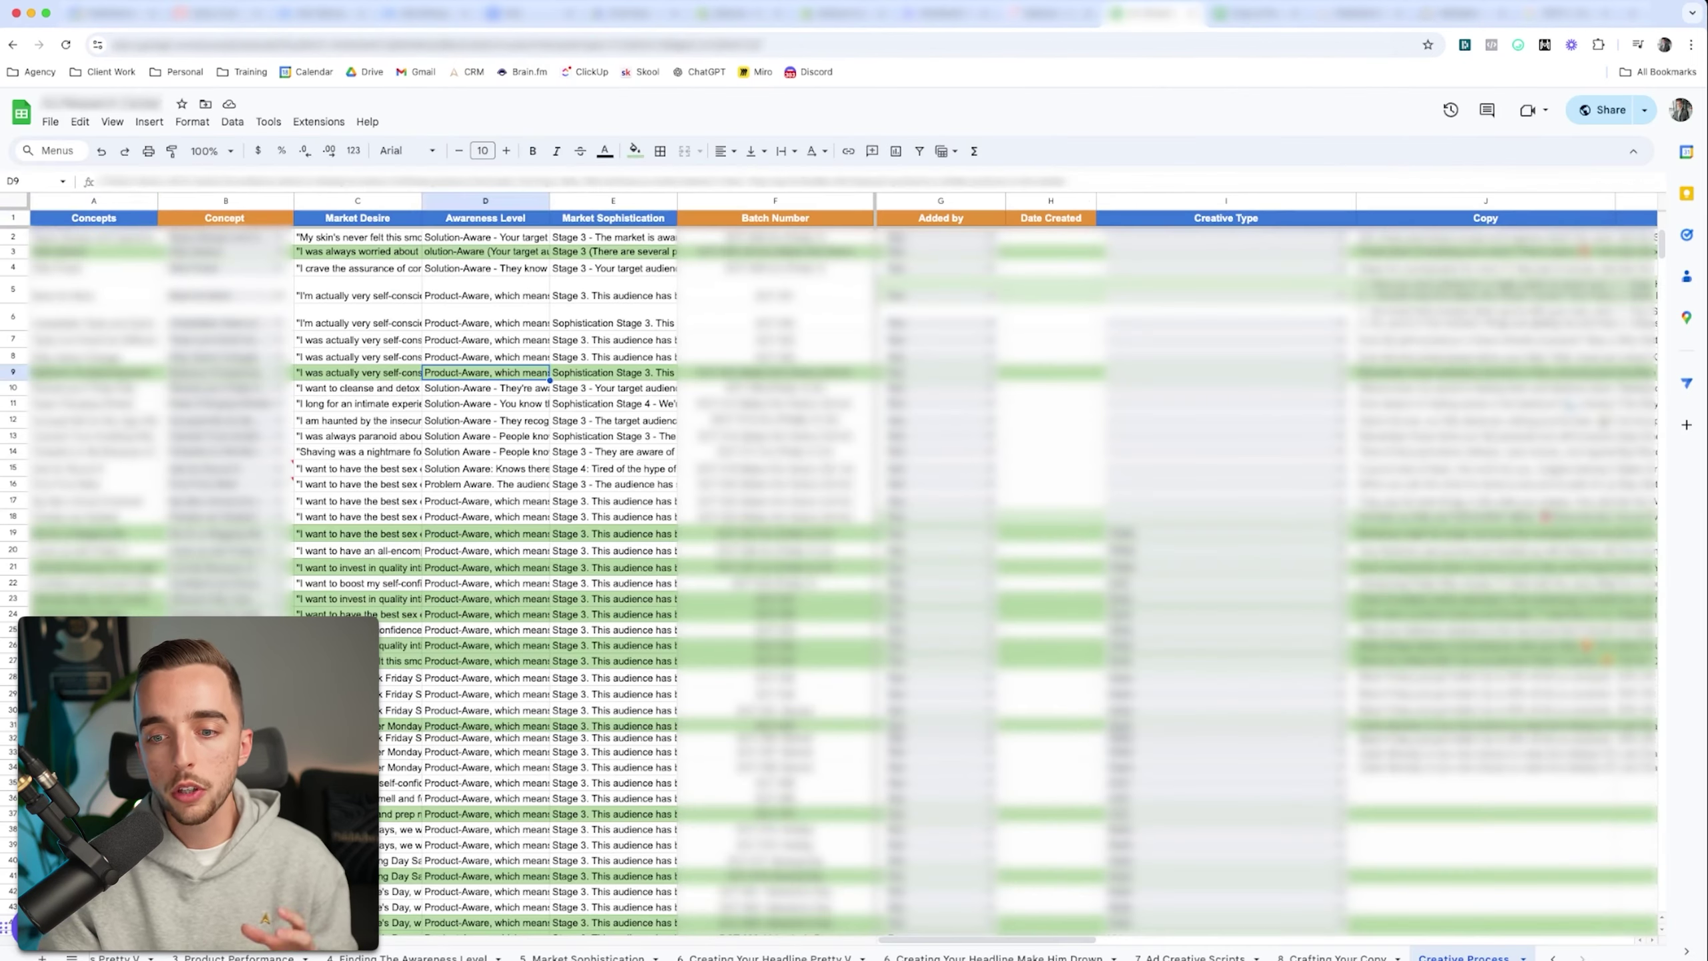
scroll(829, 579, down, 7)
scroll(829, 579, up, 7)
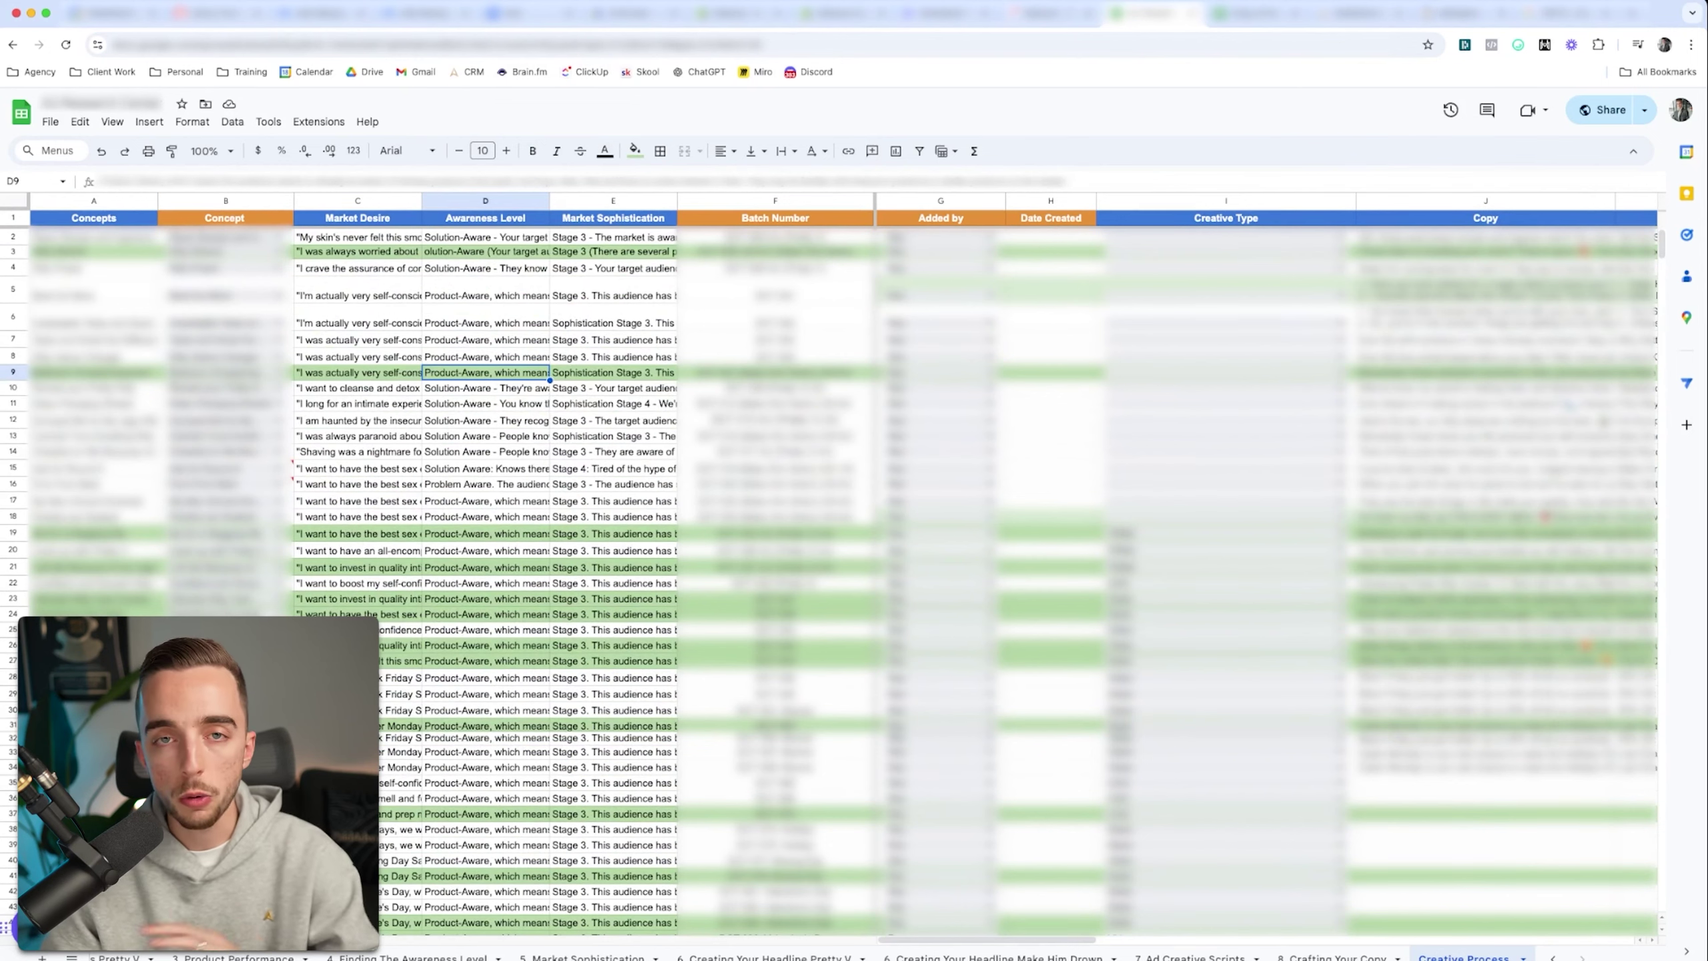
scroll(829, 579, down, 1)
scroll(829, 579, up, 1)
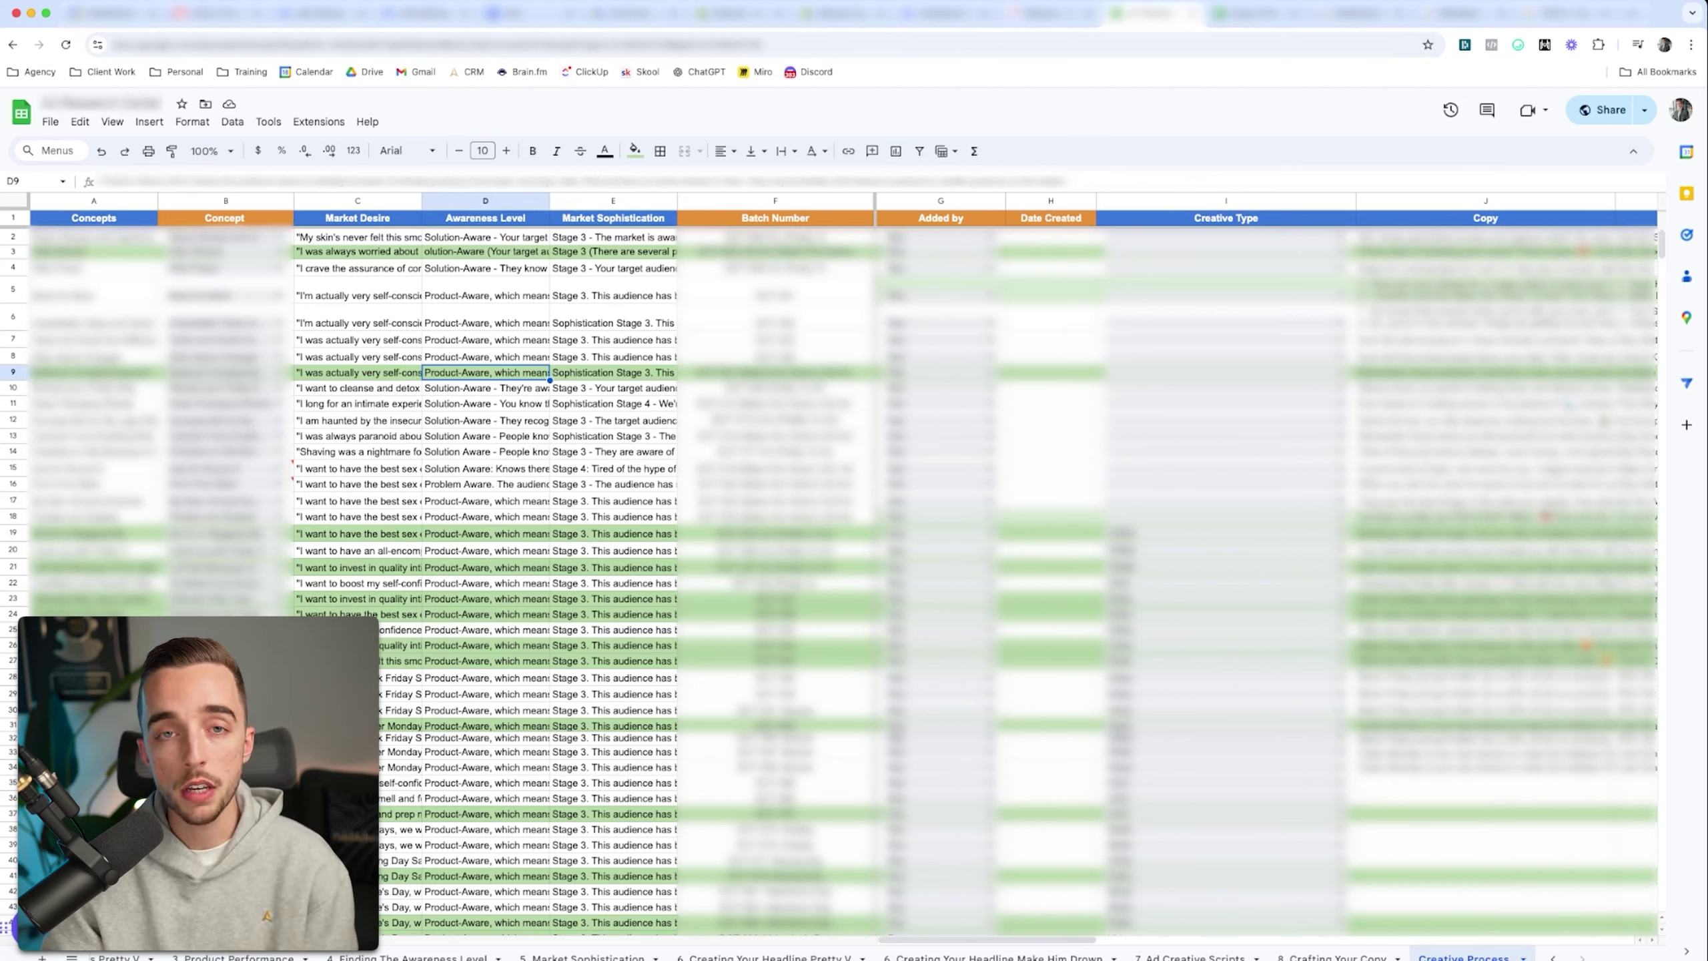
- Switch to the Copy of Research Center+Creative Process spreadsheet and point out the Concept and Product columns
click(1256, 13)
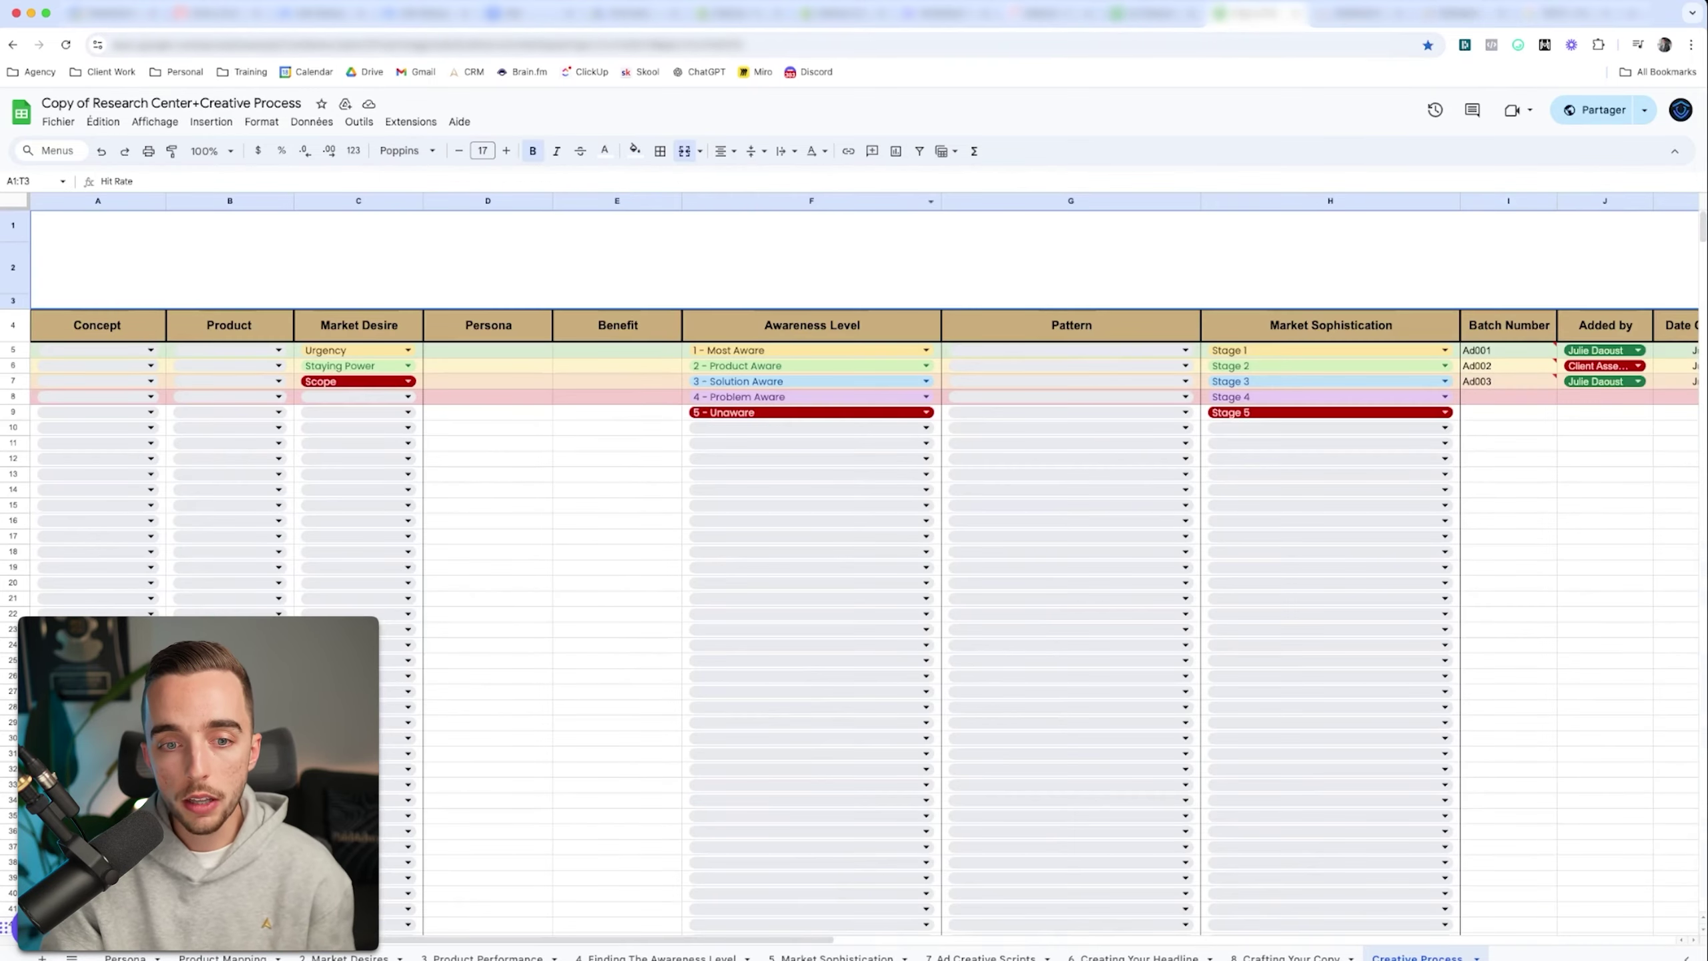
click(488, 474)
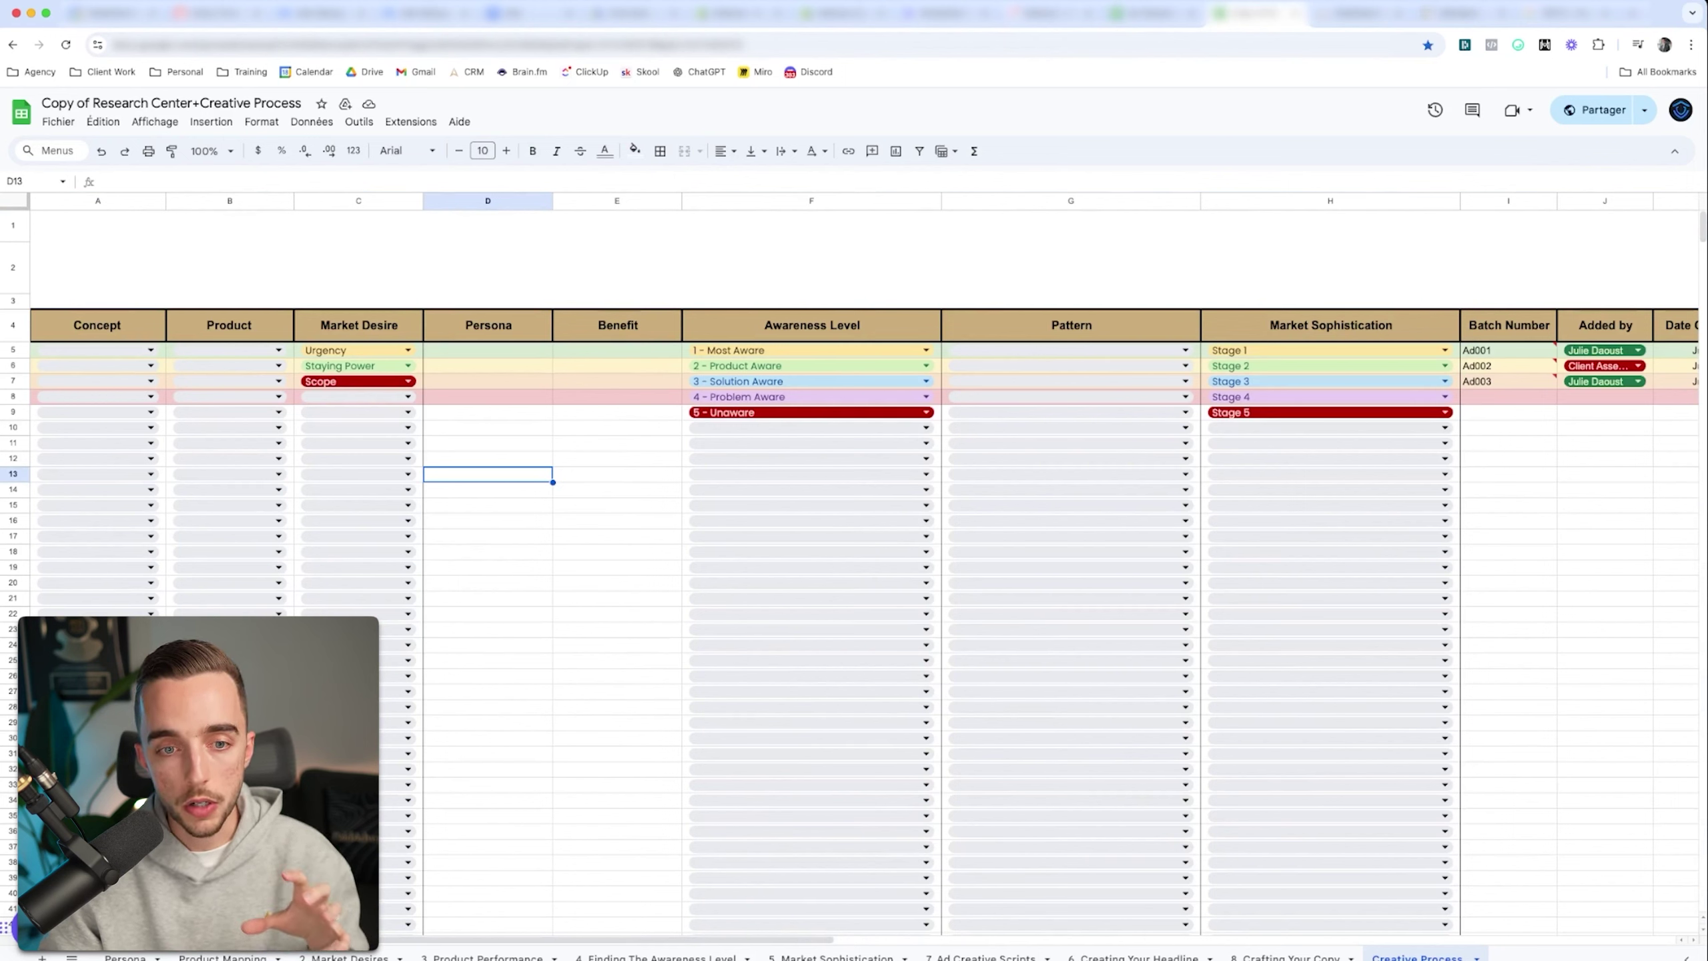
click(97, 325)
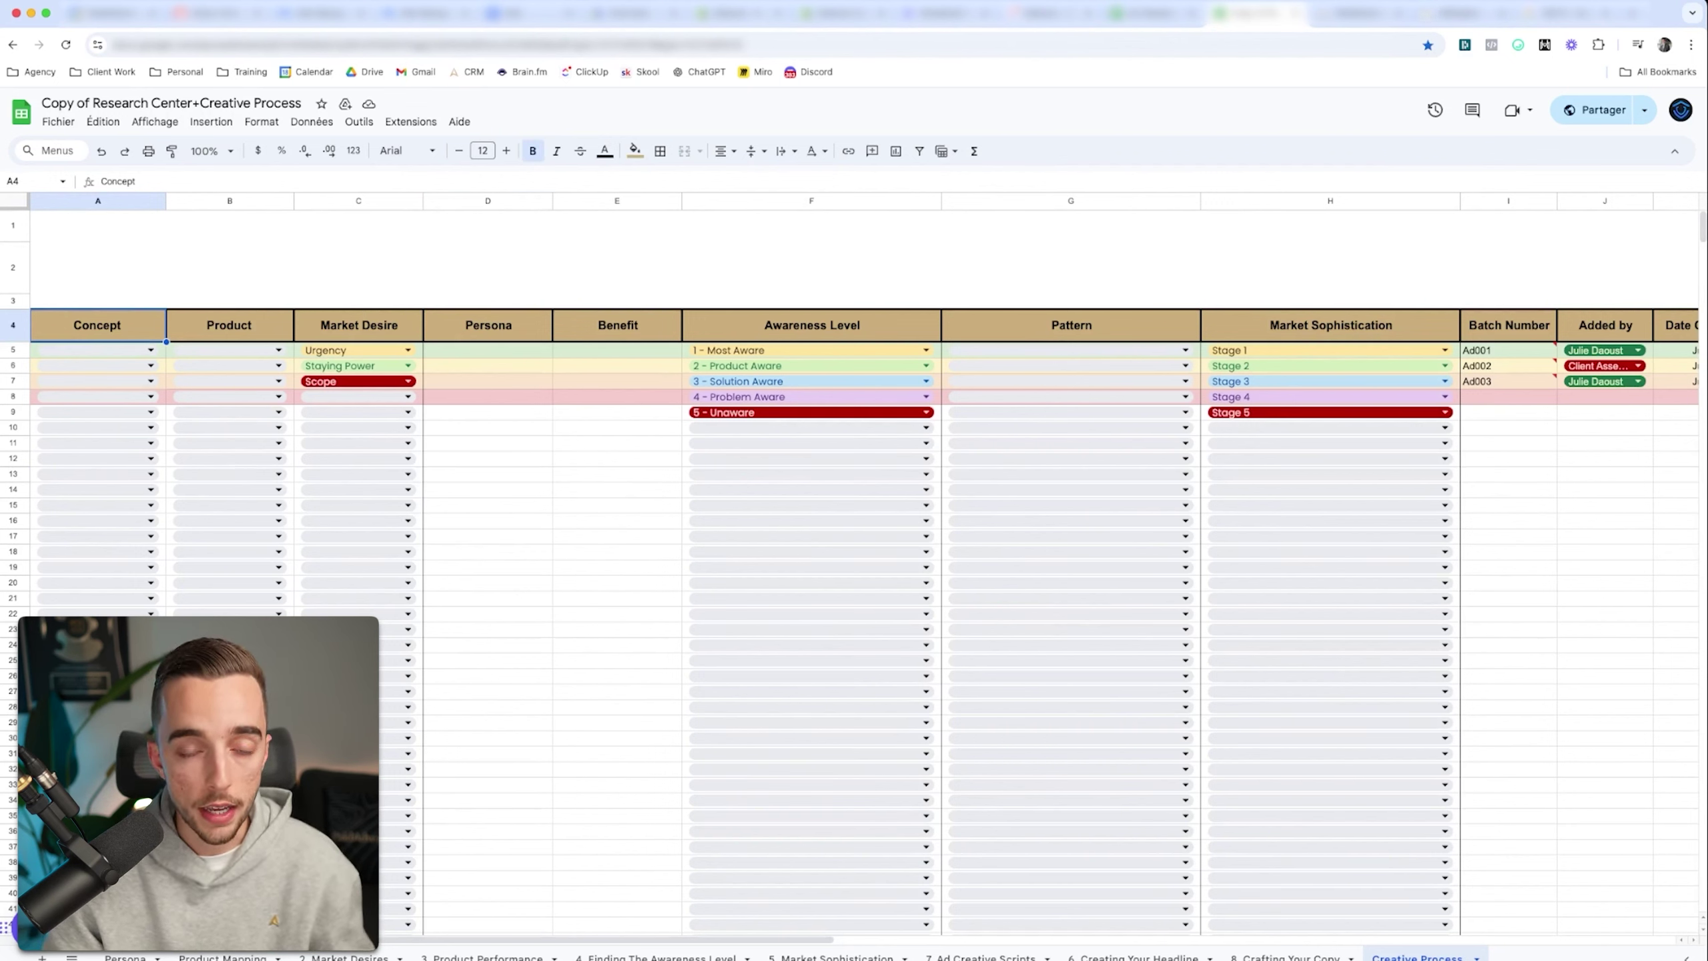
click(228, 325)
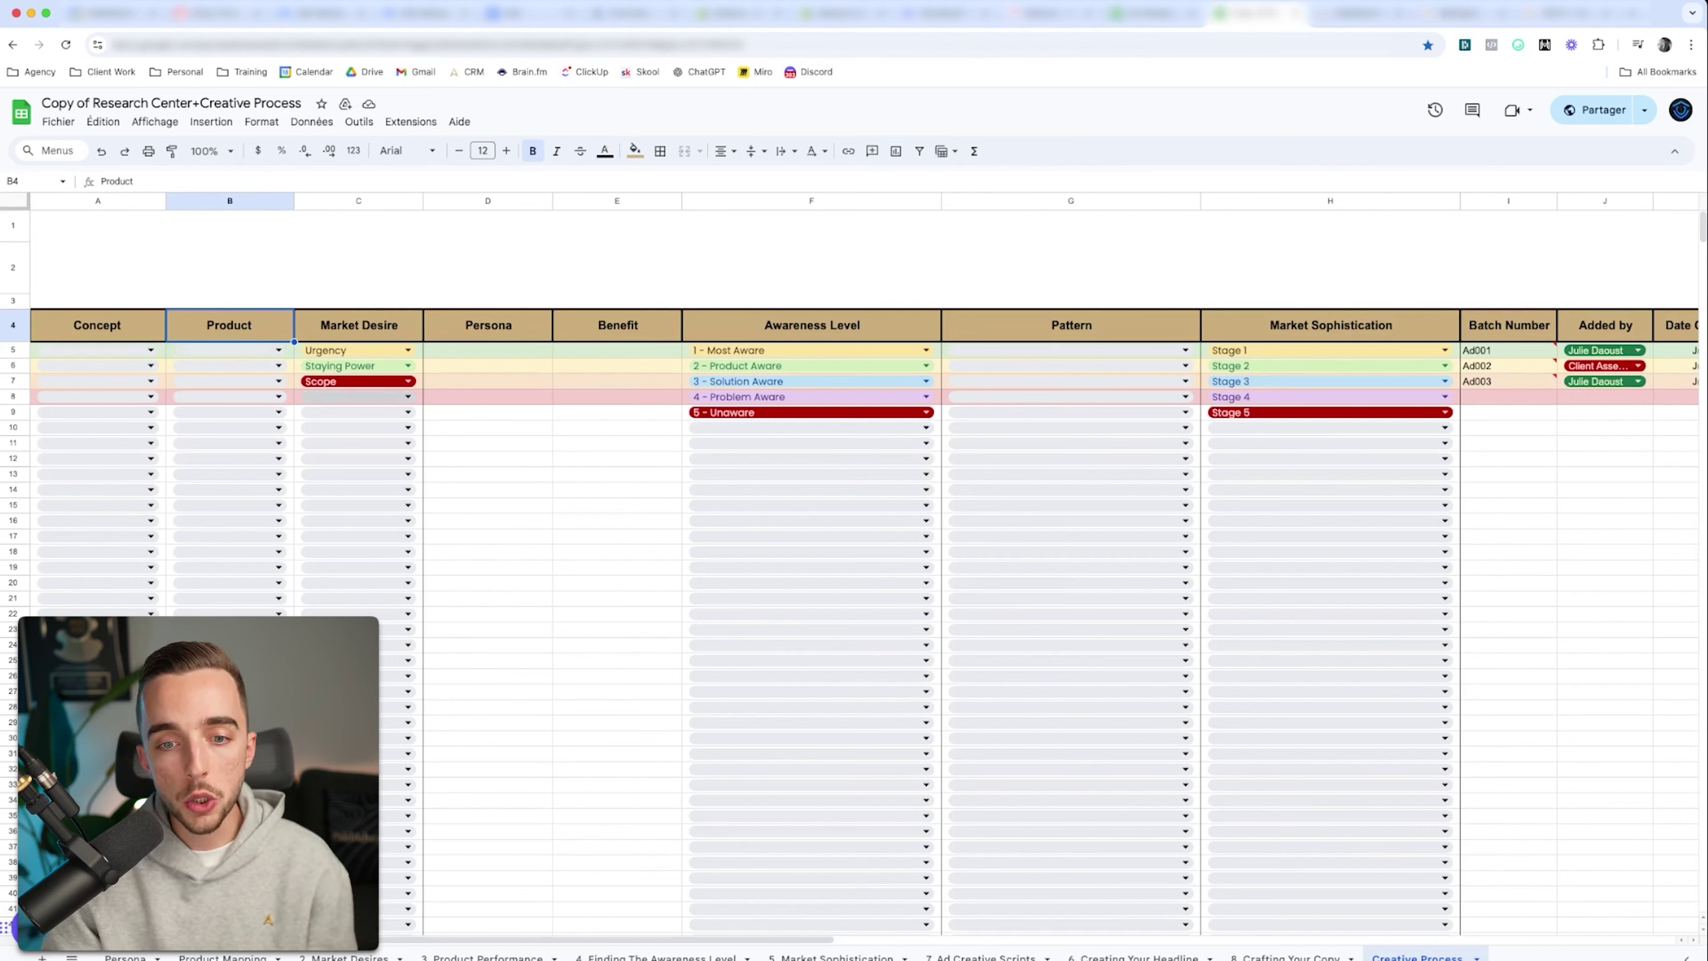
click(356, 397)
click(487, 474)
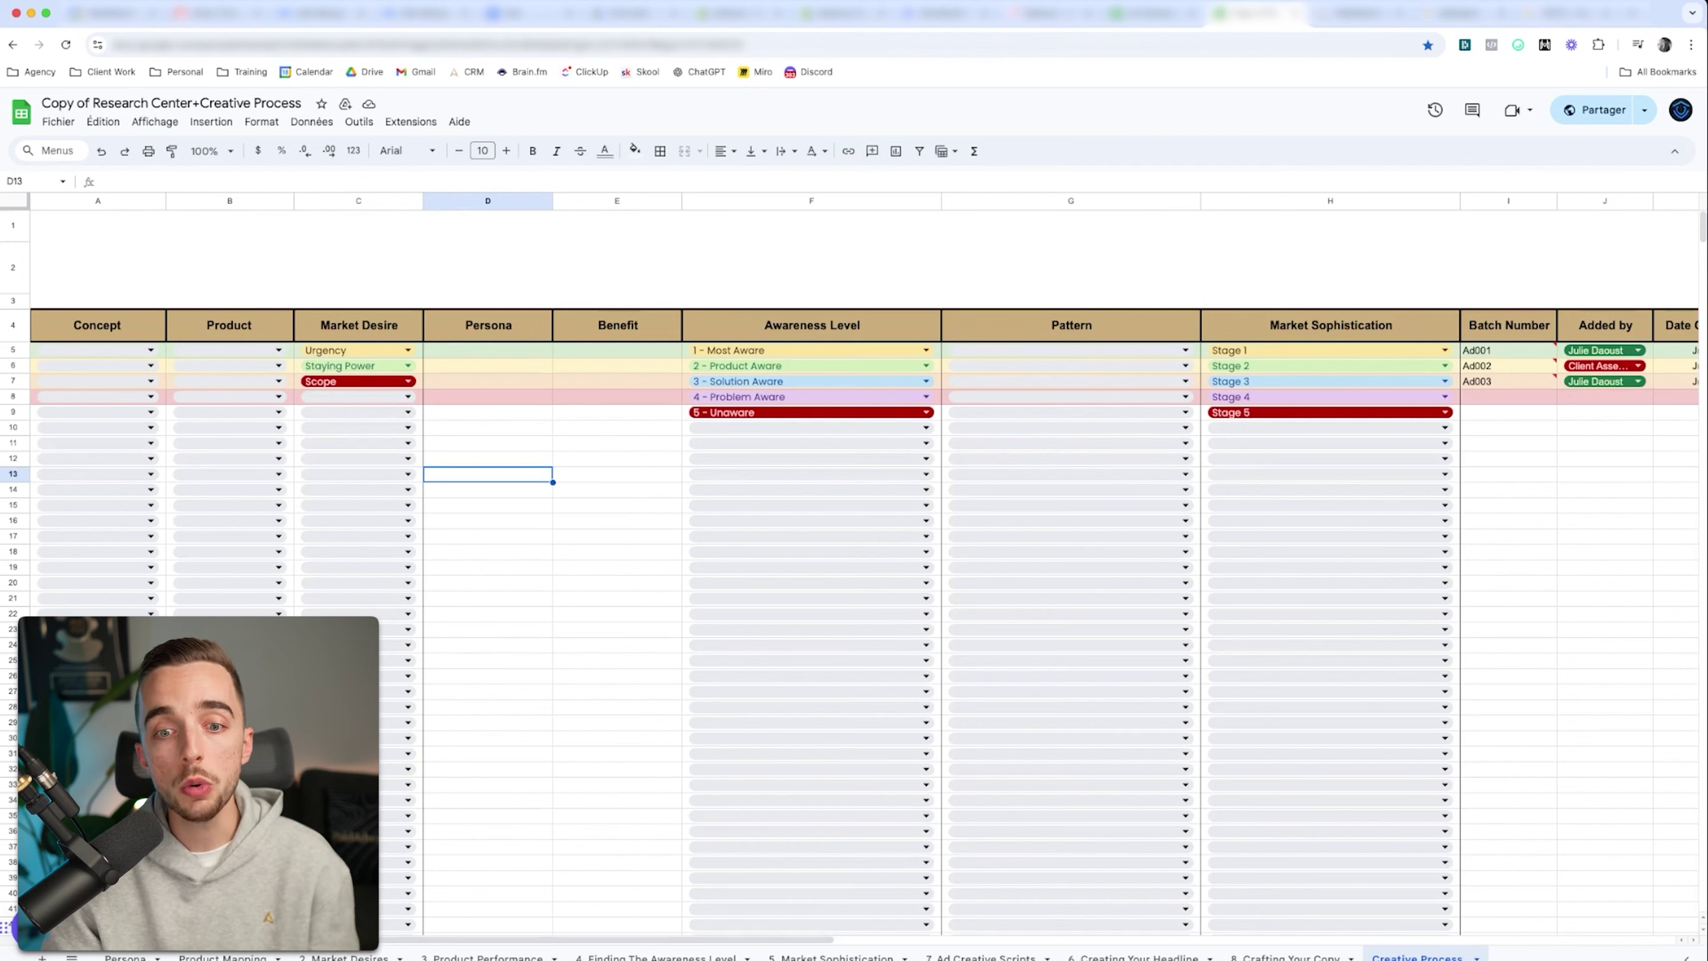
- Clear the Urgency, Staying Power and Scope entries from the Market Desire column, cells C5 to C7
drag(357, 350, 356, 381)
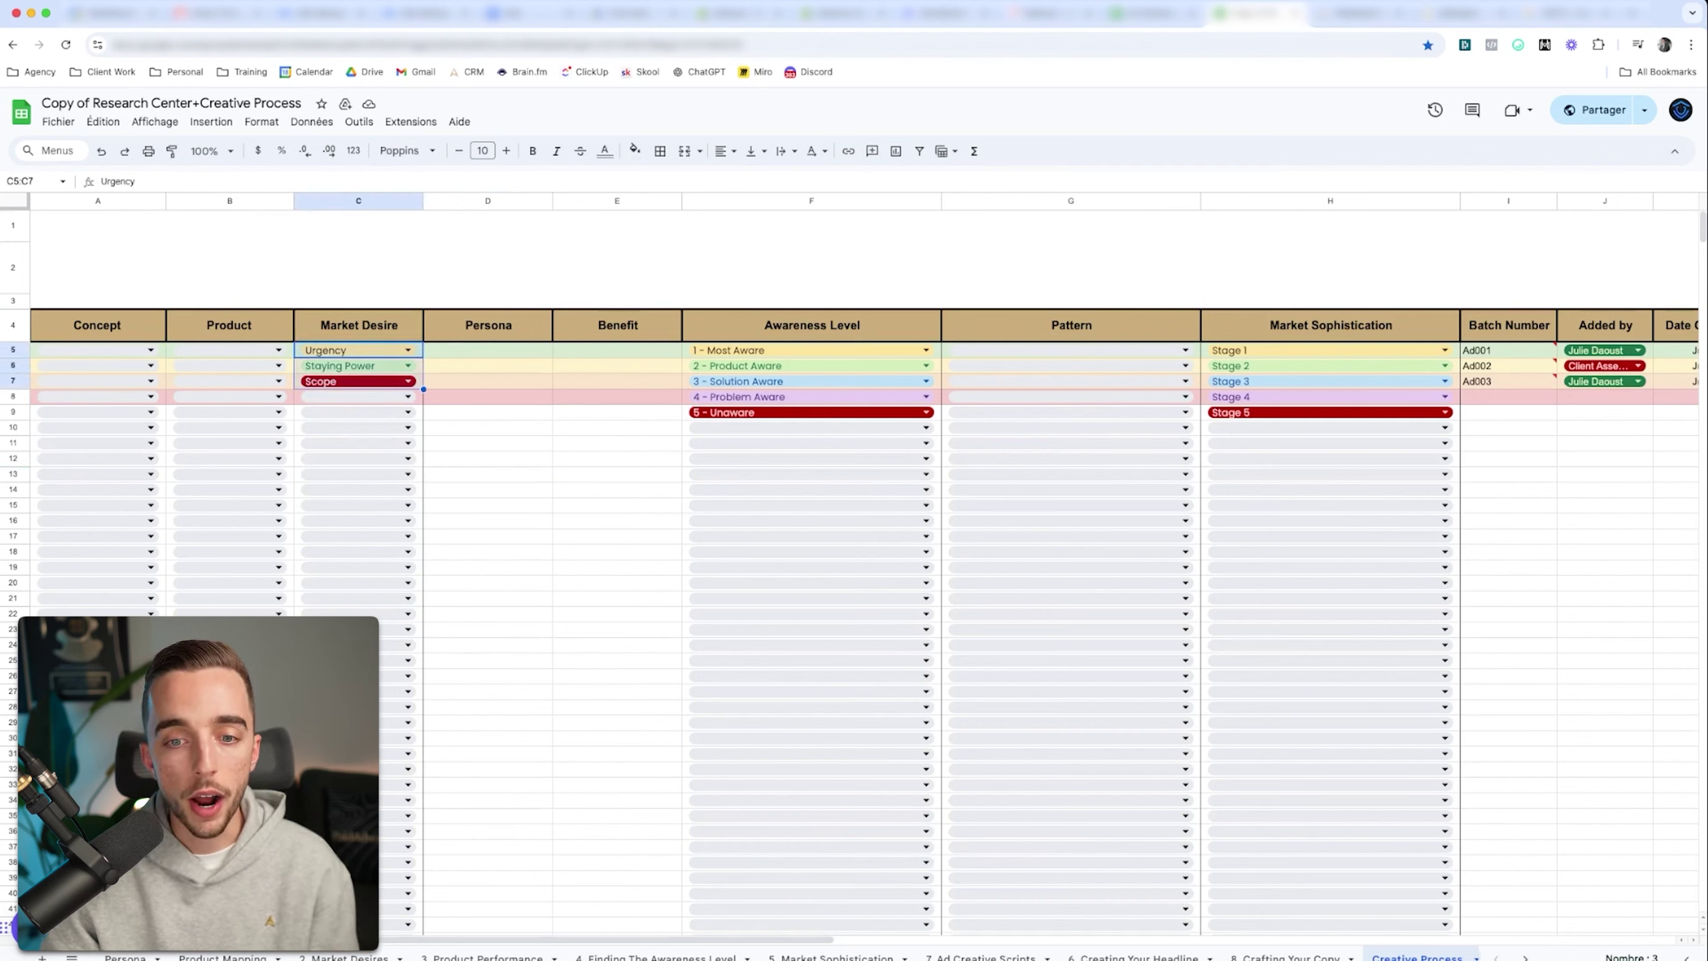
key(Delete)
click(488, 427)
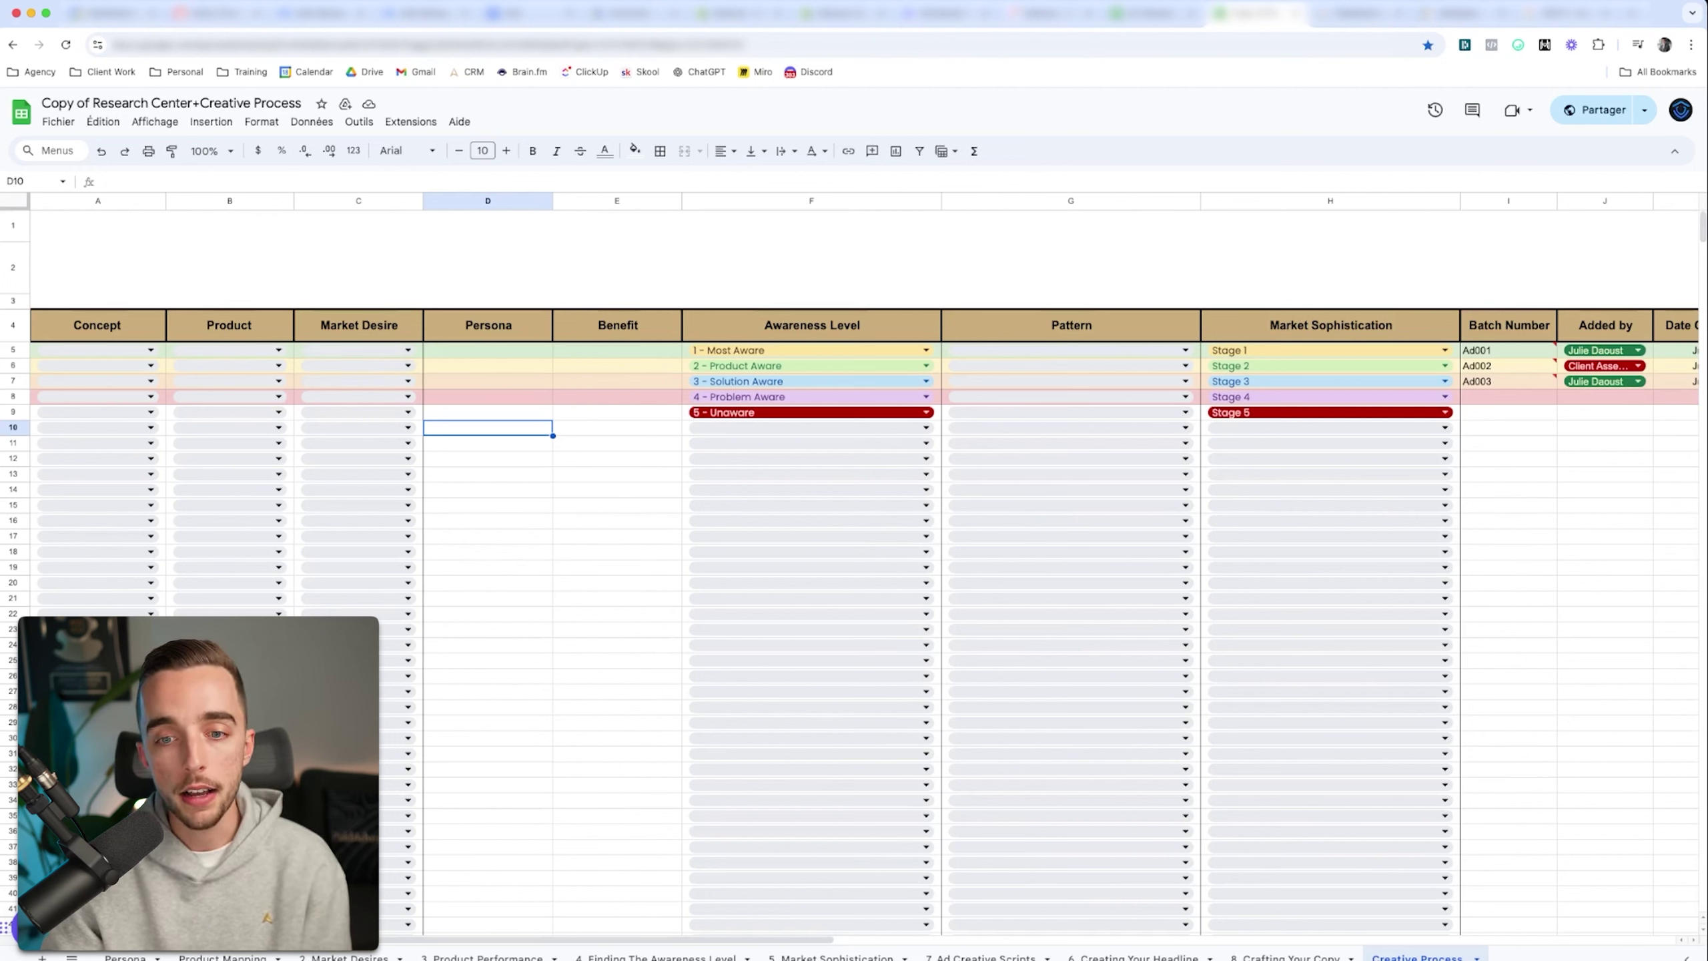
- Highlight the Market Desire cells C4 to C13 and the Persona cells D4 to D12
drag(359, 325, 376, 474)
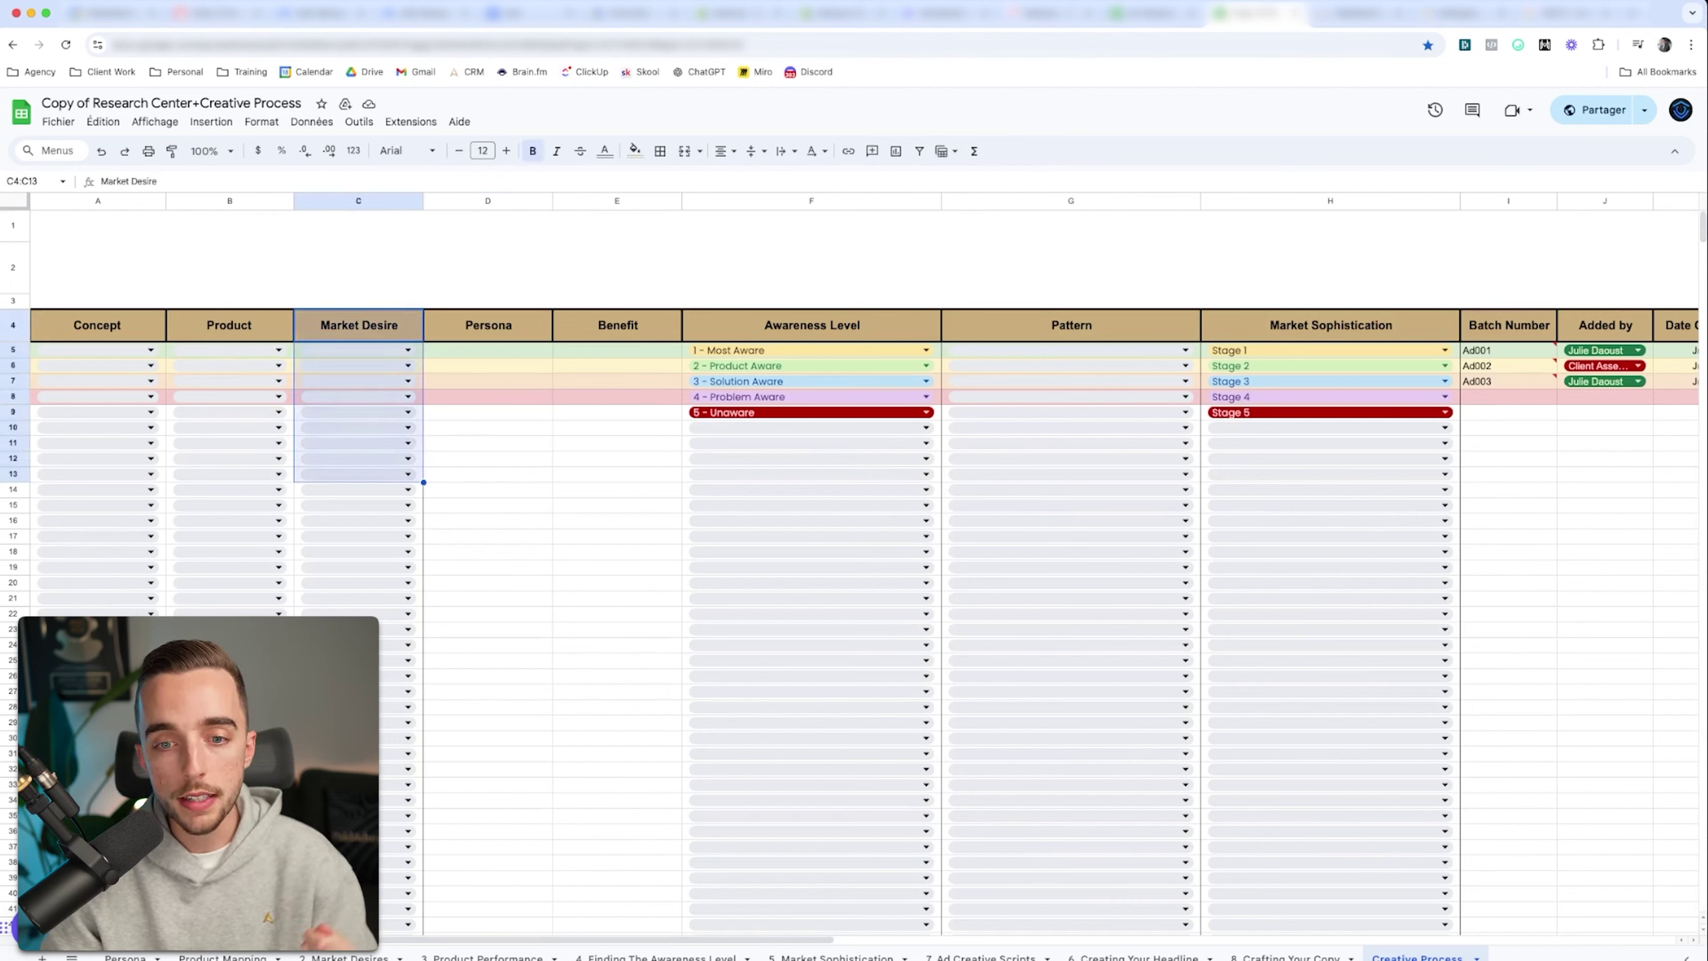
drag(488, 325, 488, 459)
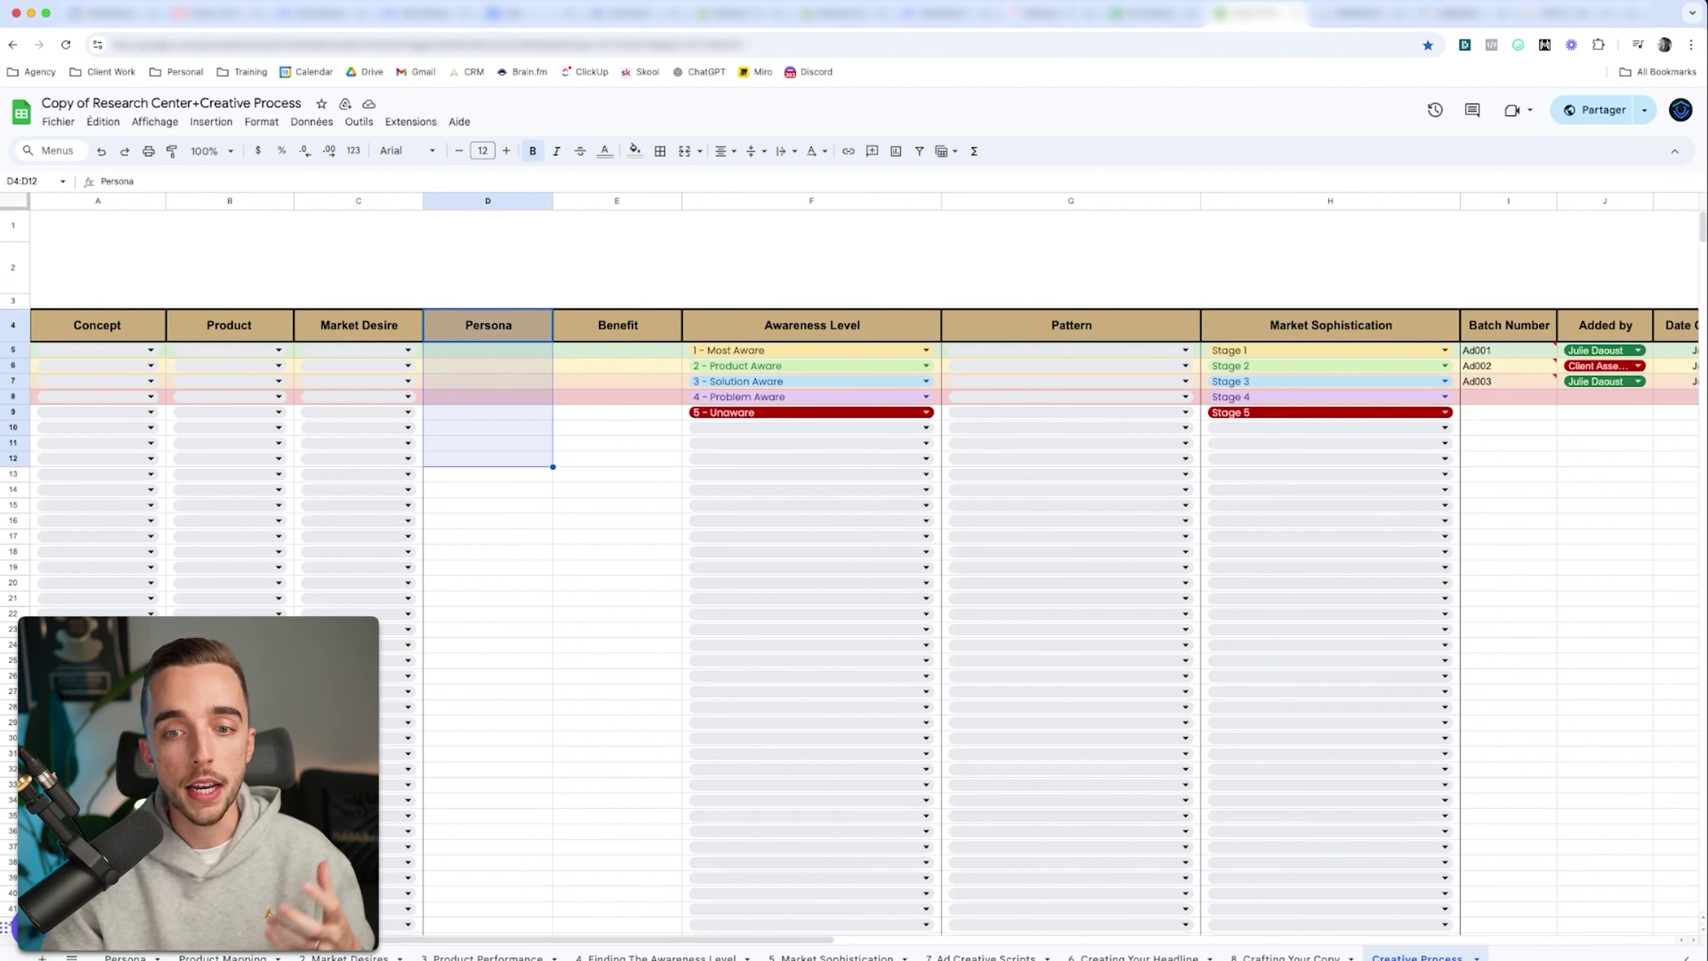
click(488, 489)
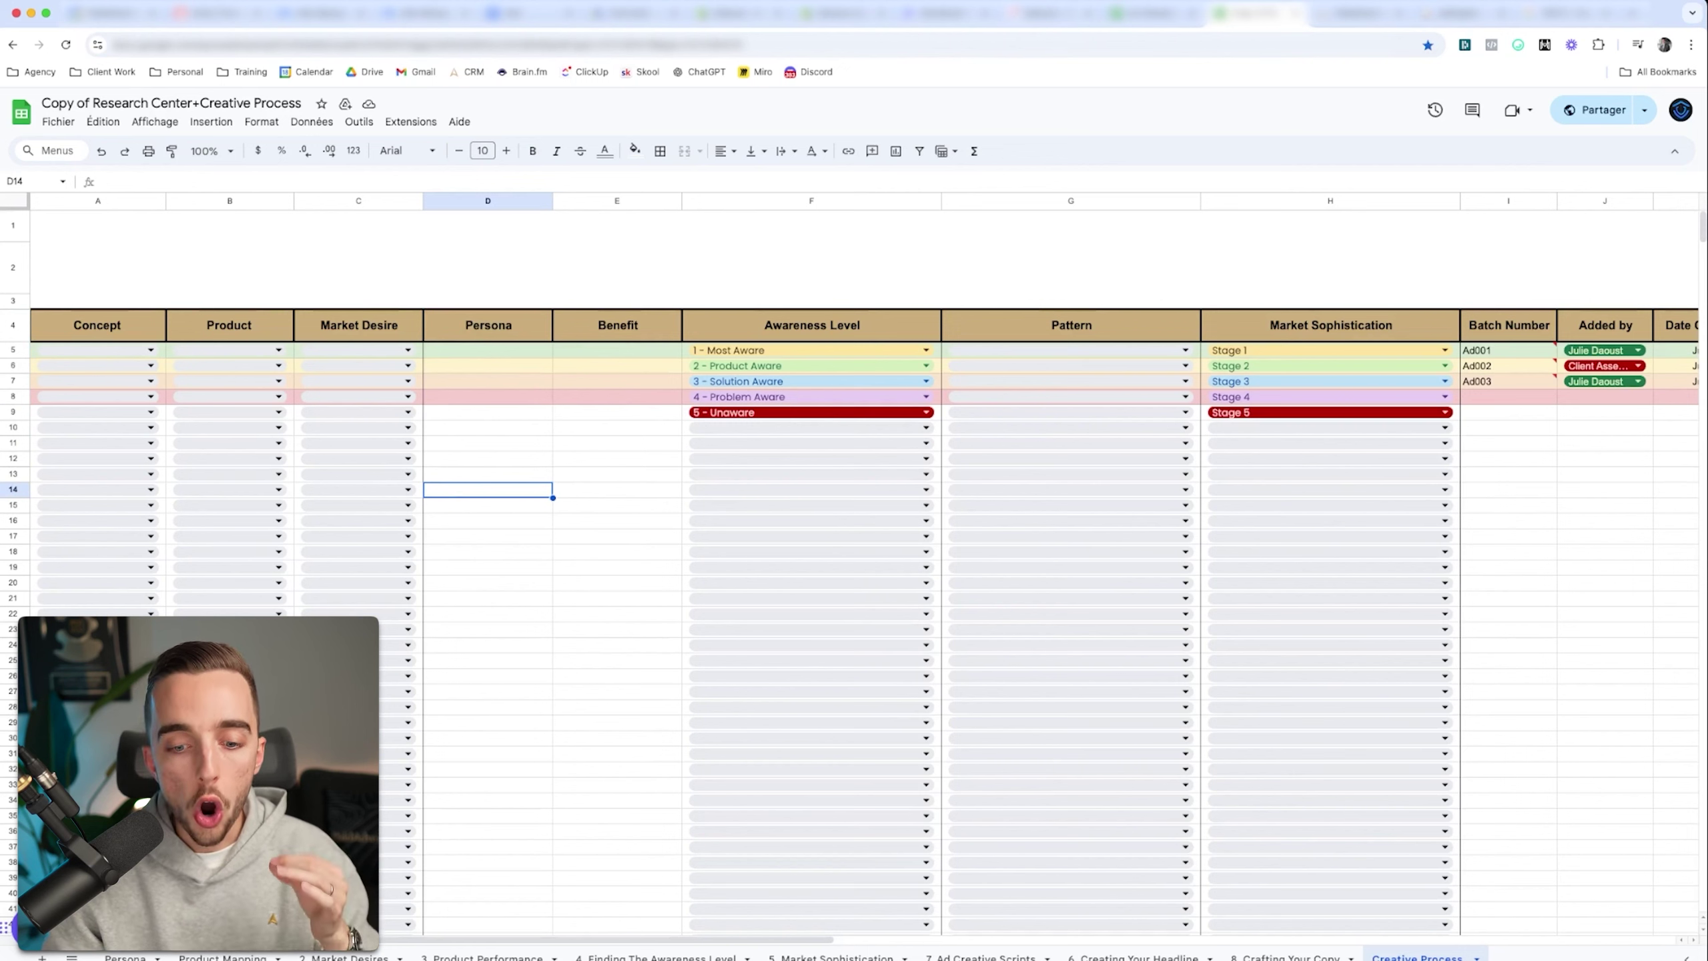
- Open the Persona sheet and examine its company fields and the prospect questions down to the Persona 1 demographics cell
click(616, 614)
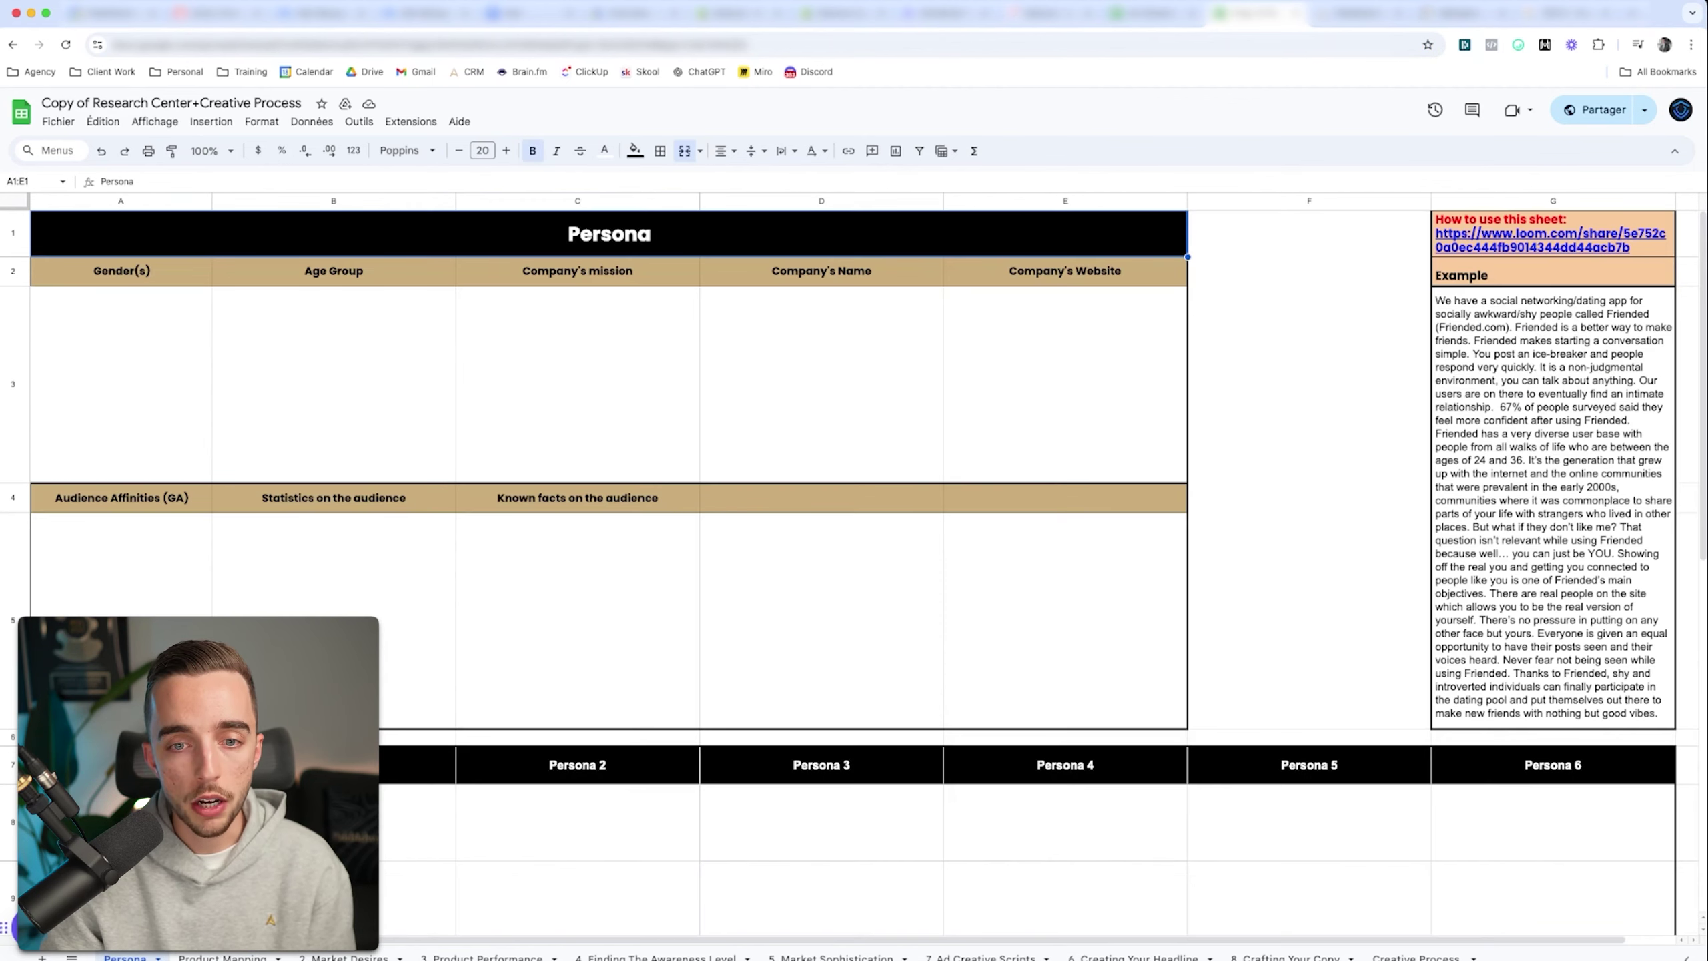
click(121, 383)
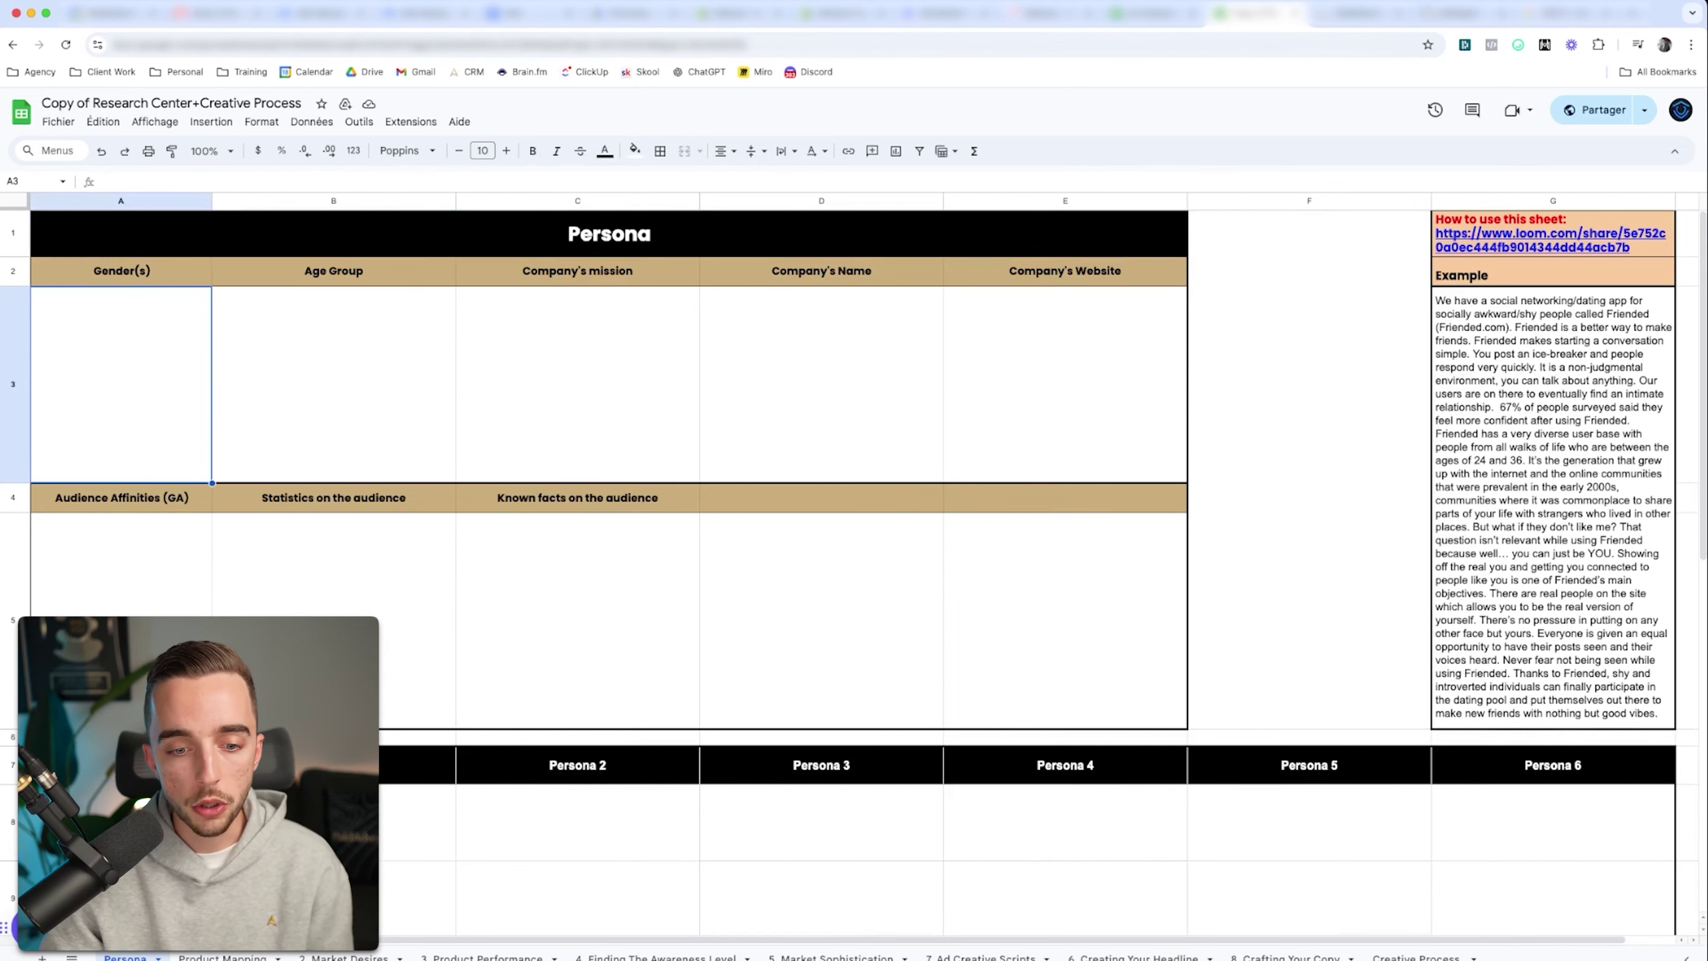
scroll(333, 564, down, 4)
click(333, 562)
scroll(334, 562, down, 1)
click(121, 687)
click(333, 686)
click(121, 763)
scroll(120, 763, down, 5)
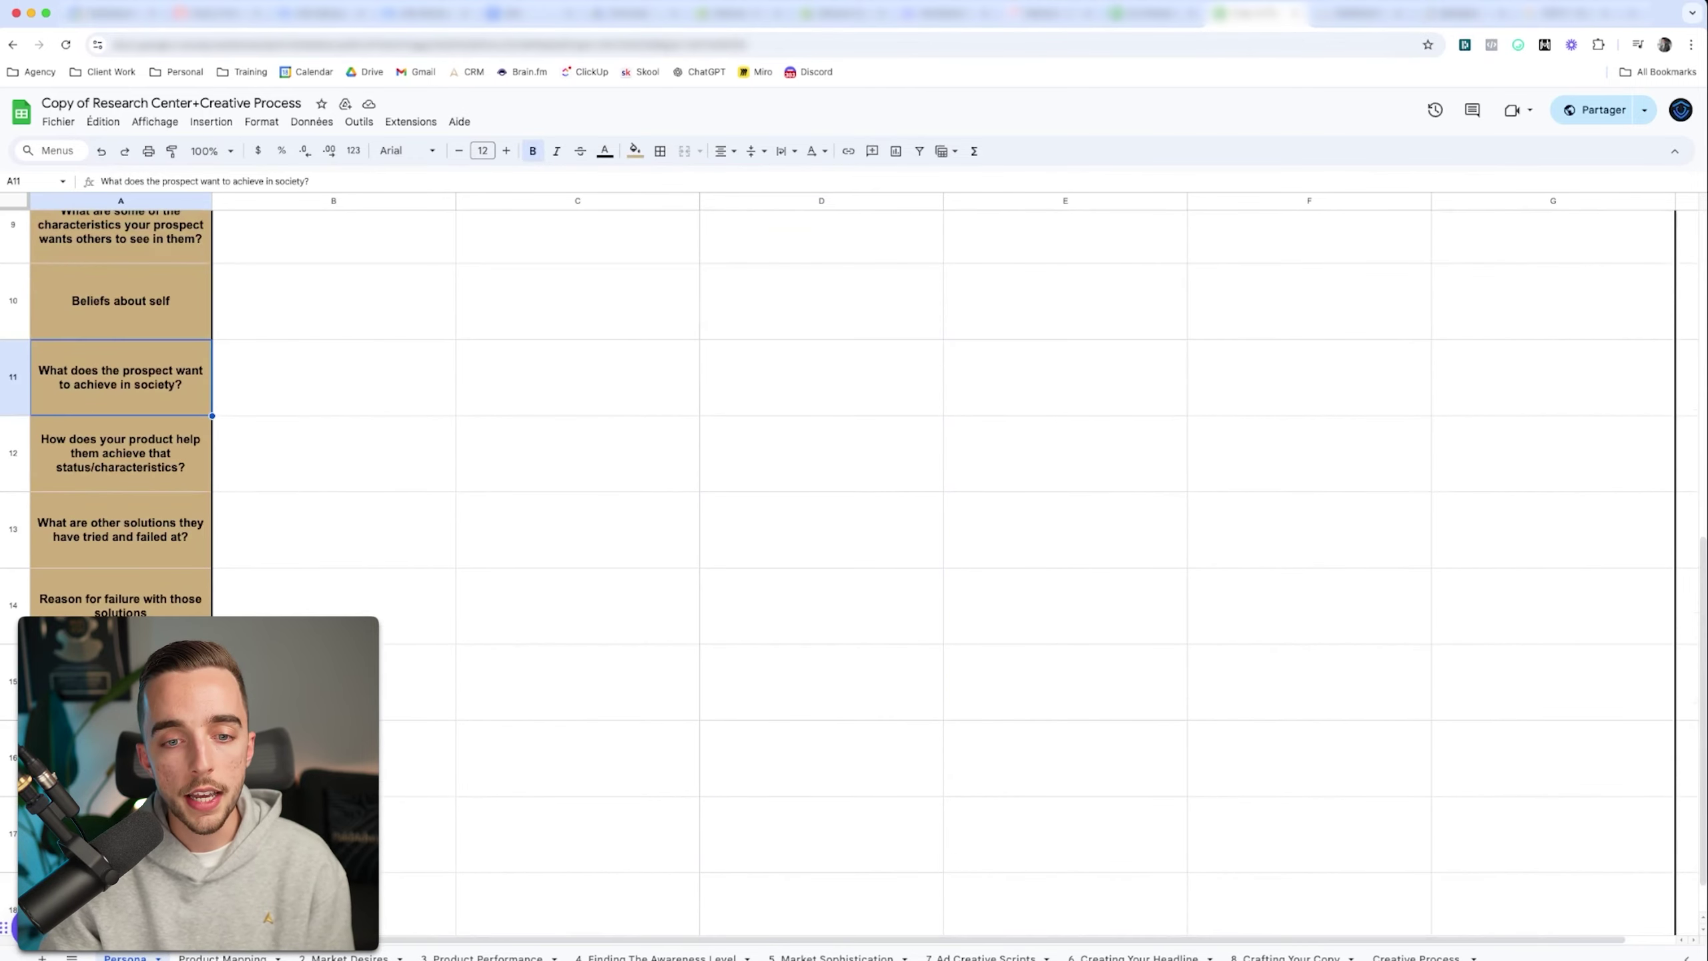
scroll(854, 571, up, 5)
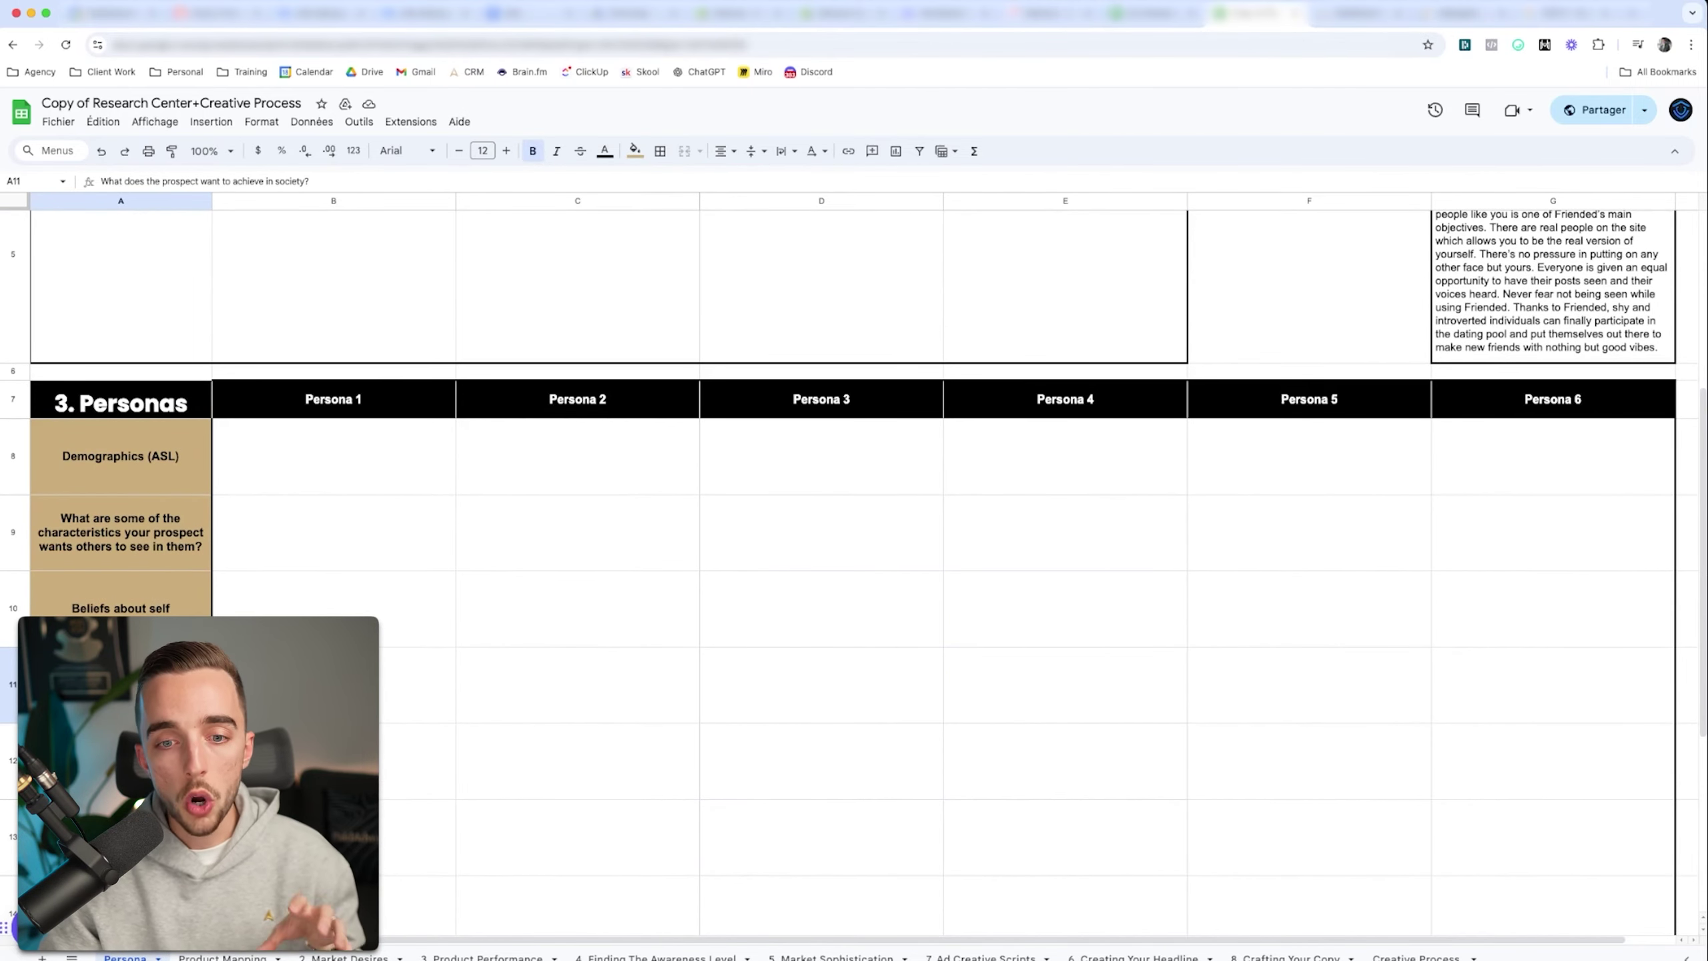
click(334, 399)
click(334, 456)
- Return to the Creative Process sheet and point out the first Persona and Benefit cells in row 5
click(1417, 957)
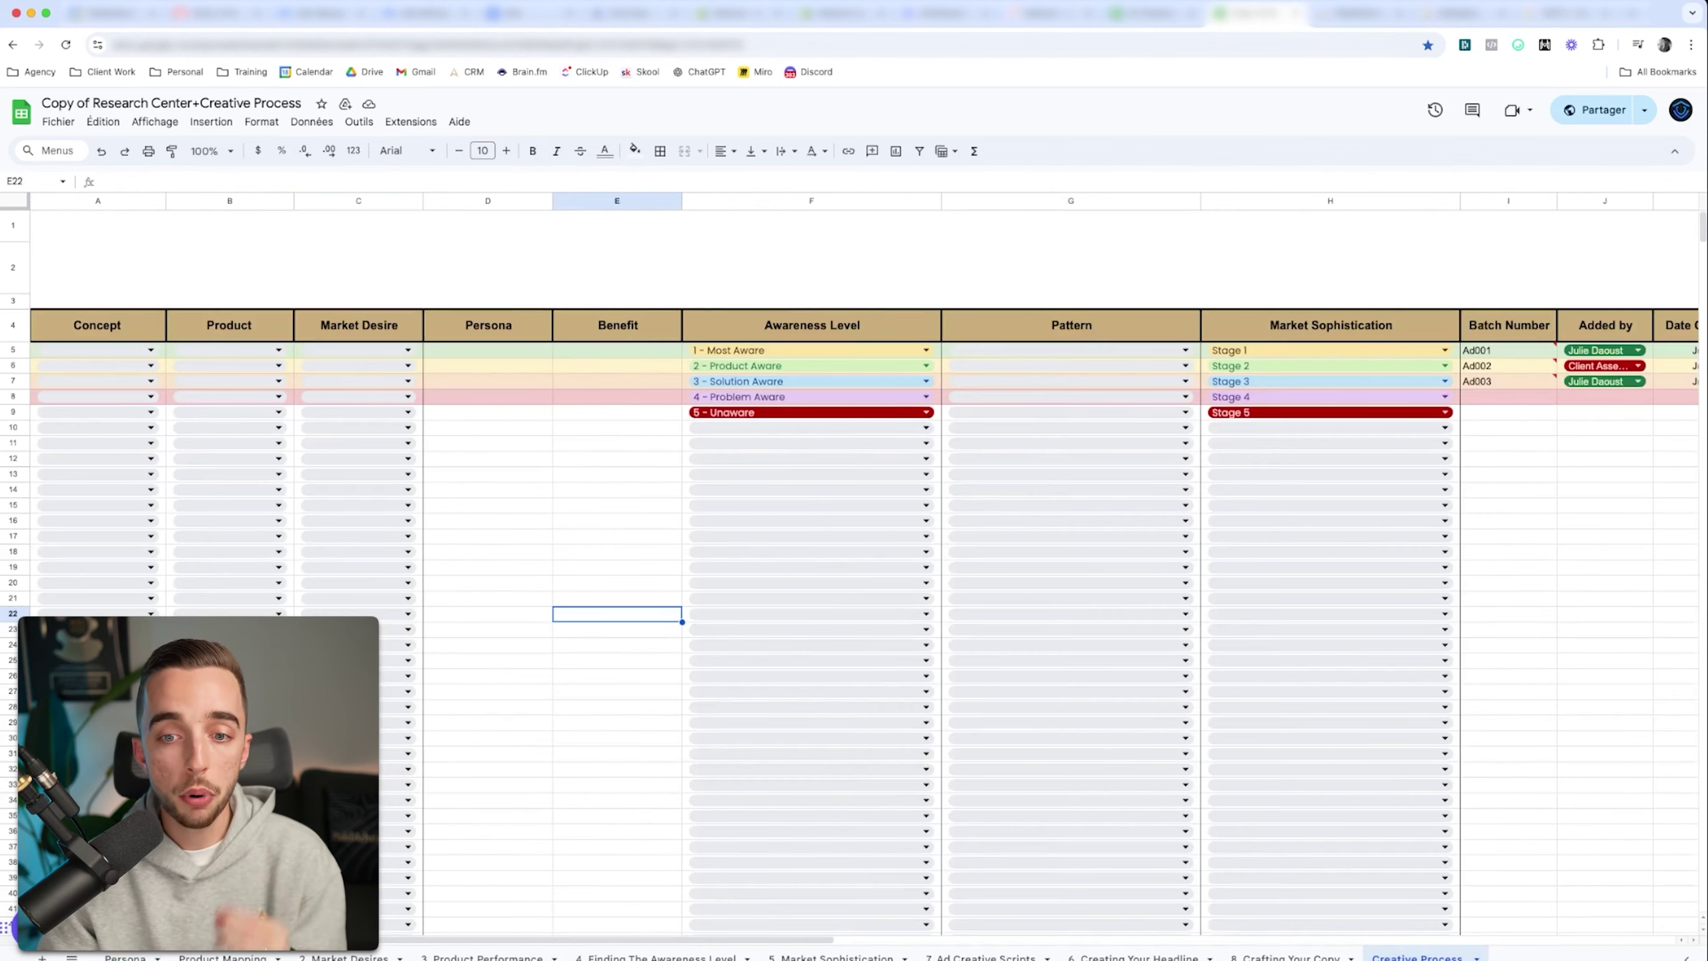
click(487, 350)
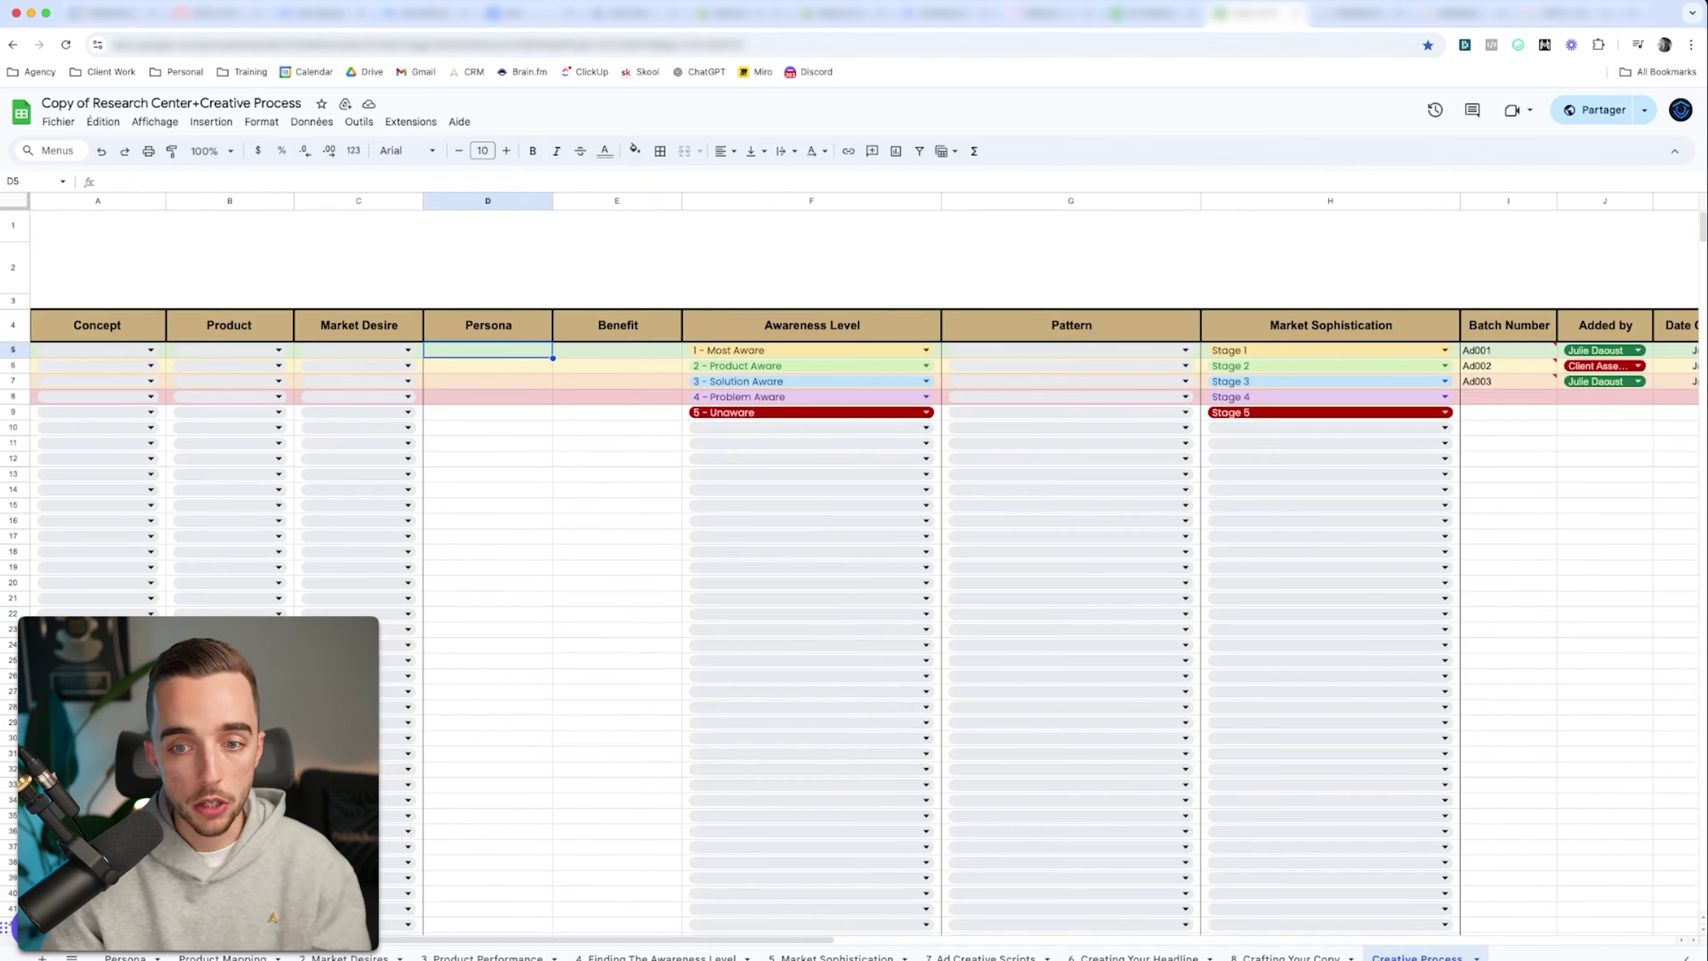
click(488, 475)
click(617, 349)
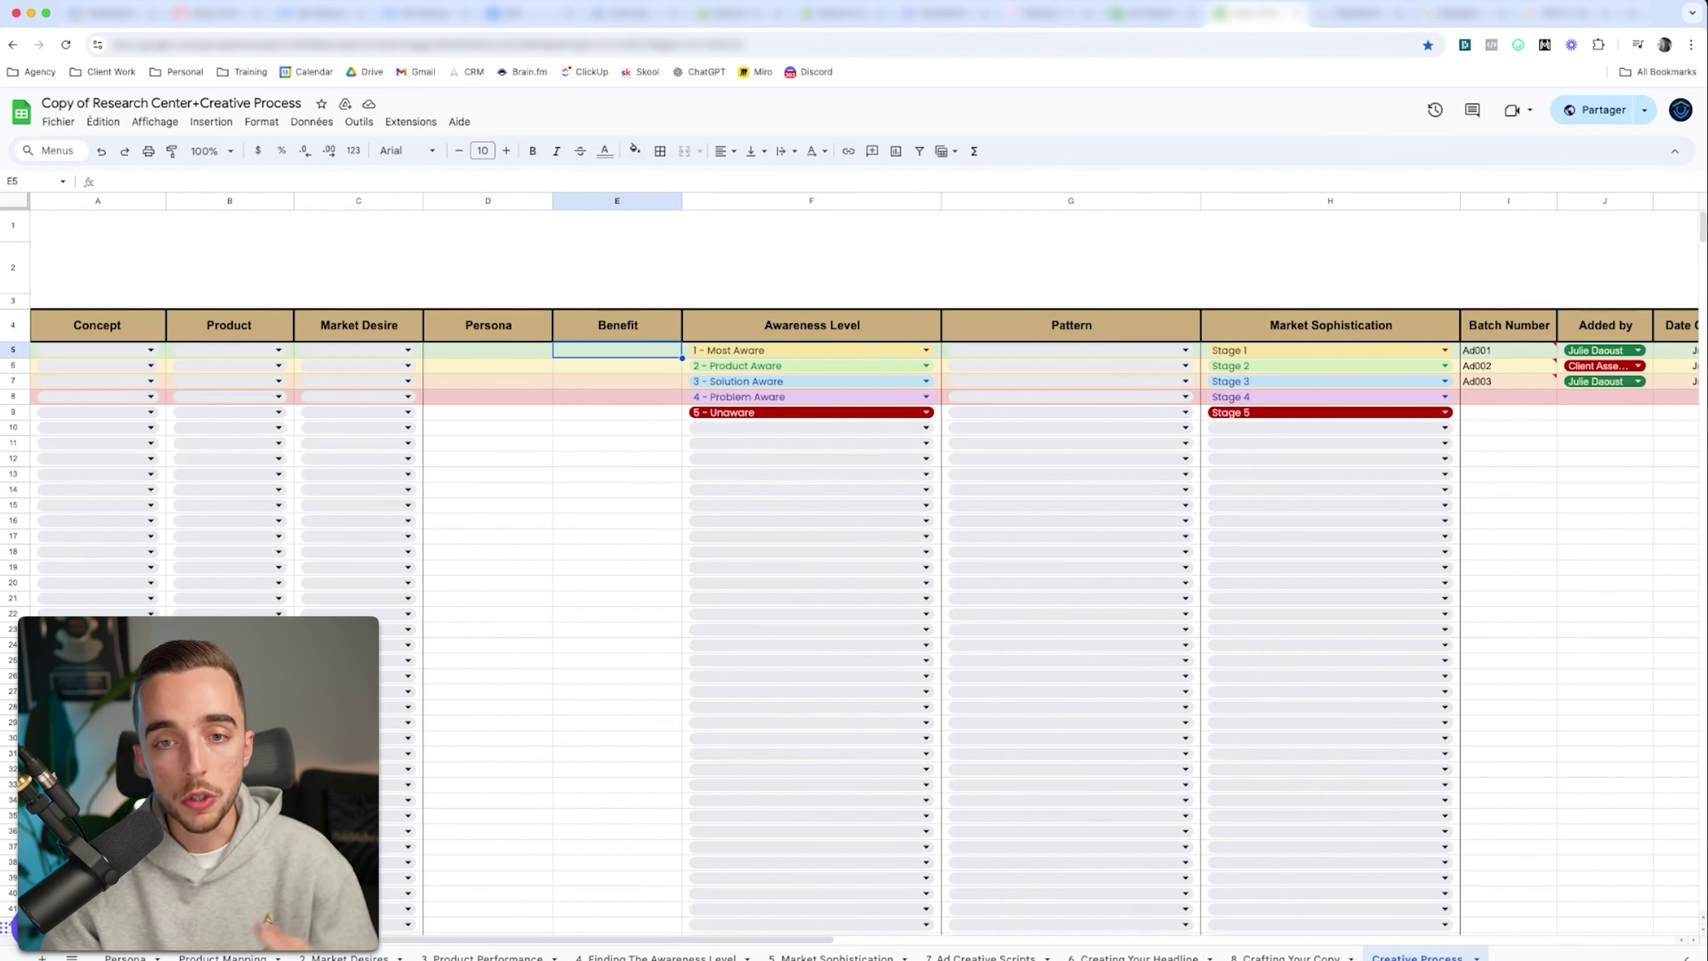
- Highlight the Market Desire, Persona and Awareness Level columns, and look over the columns through Creative Type and UGC Framework
click(358, 201)
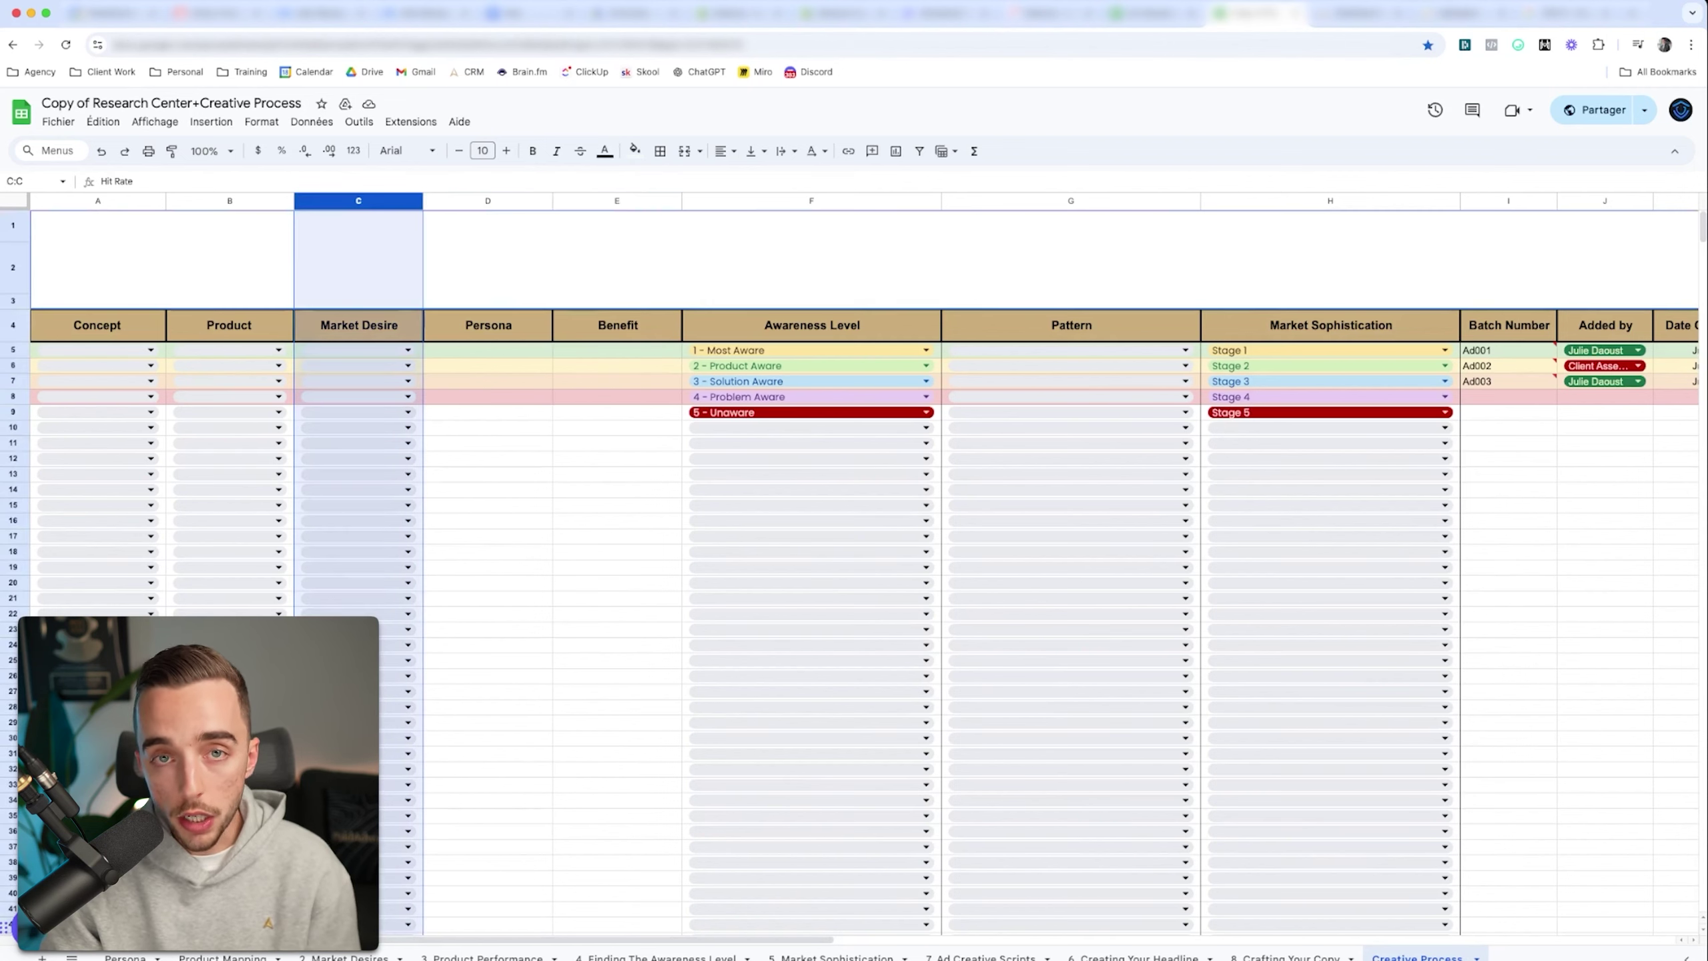
click(488, 201)
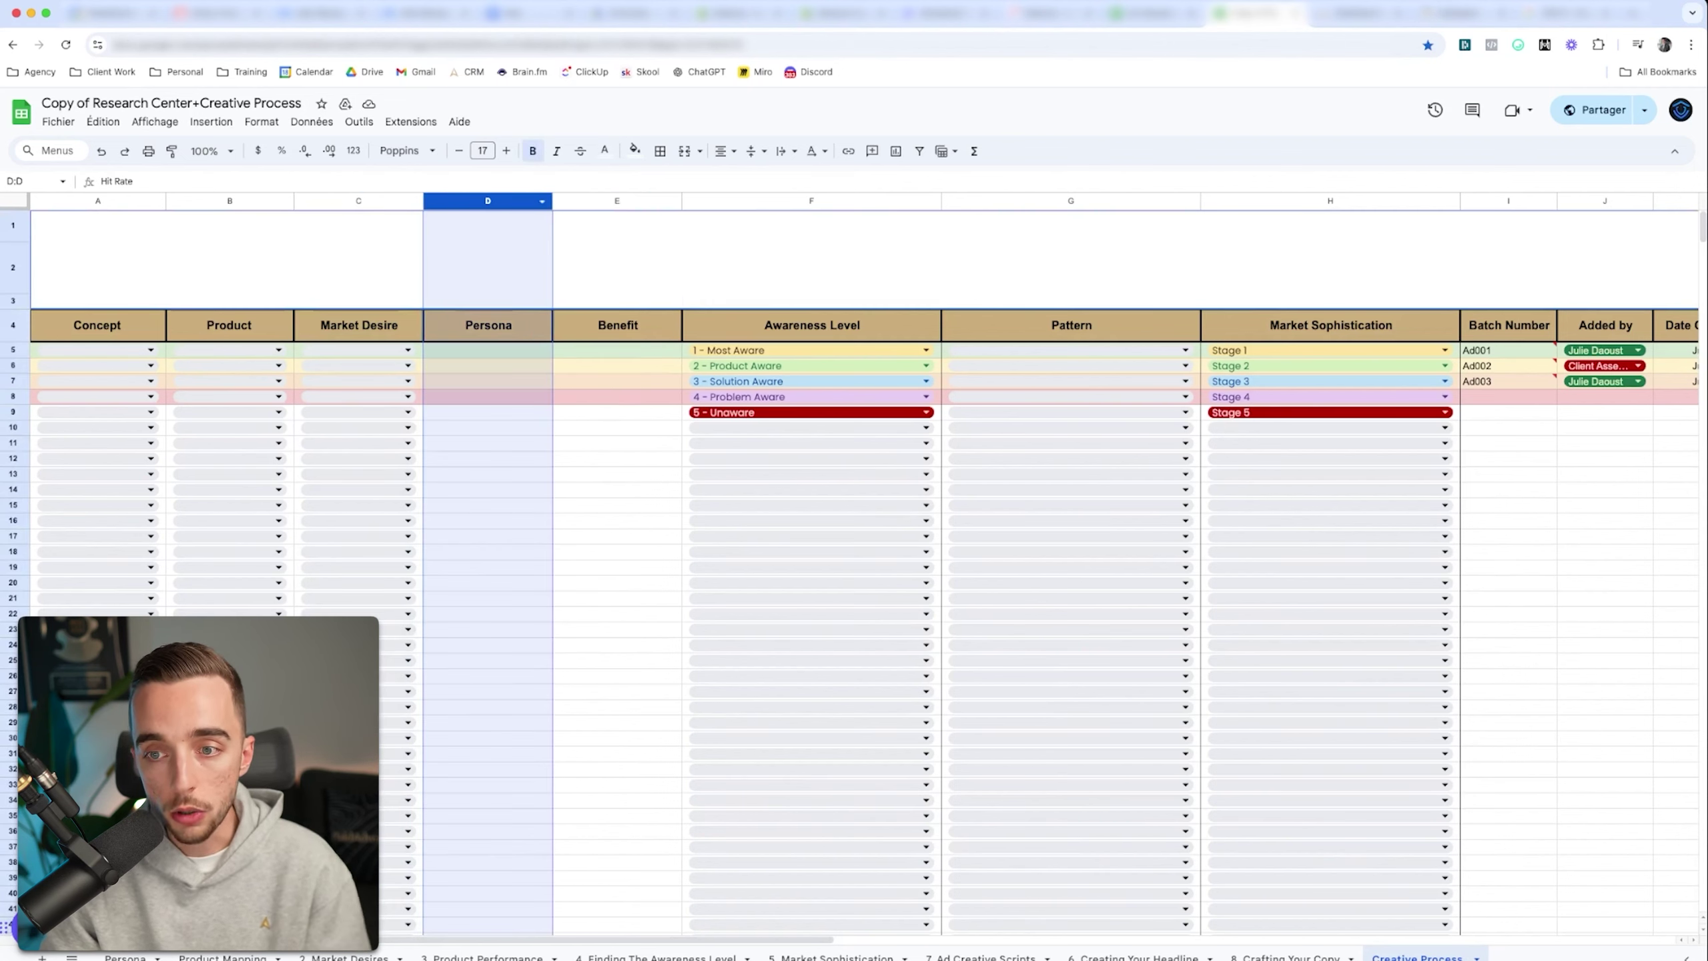
click(811, 201)
click(488, 551)
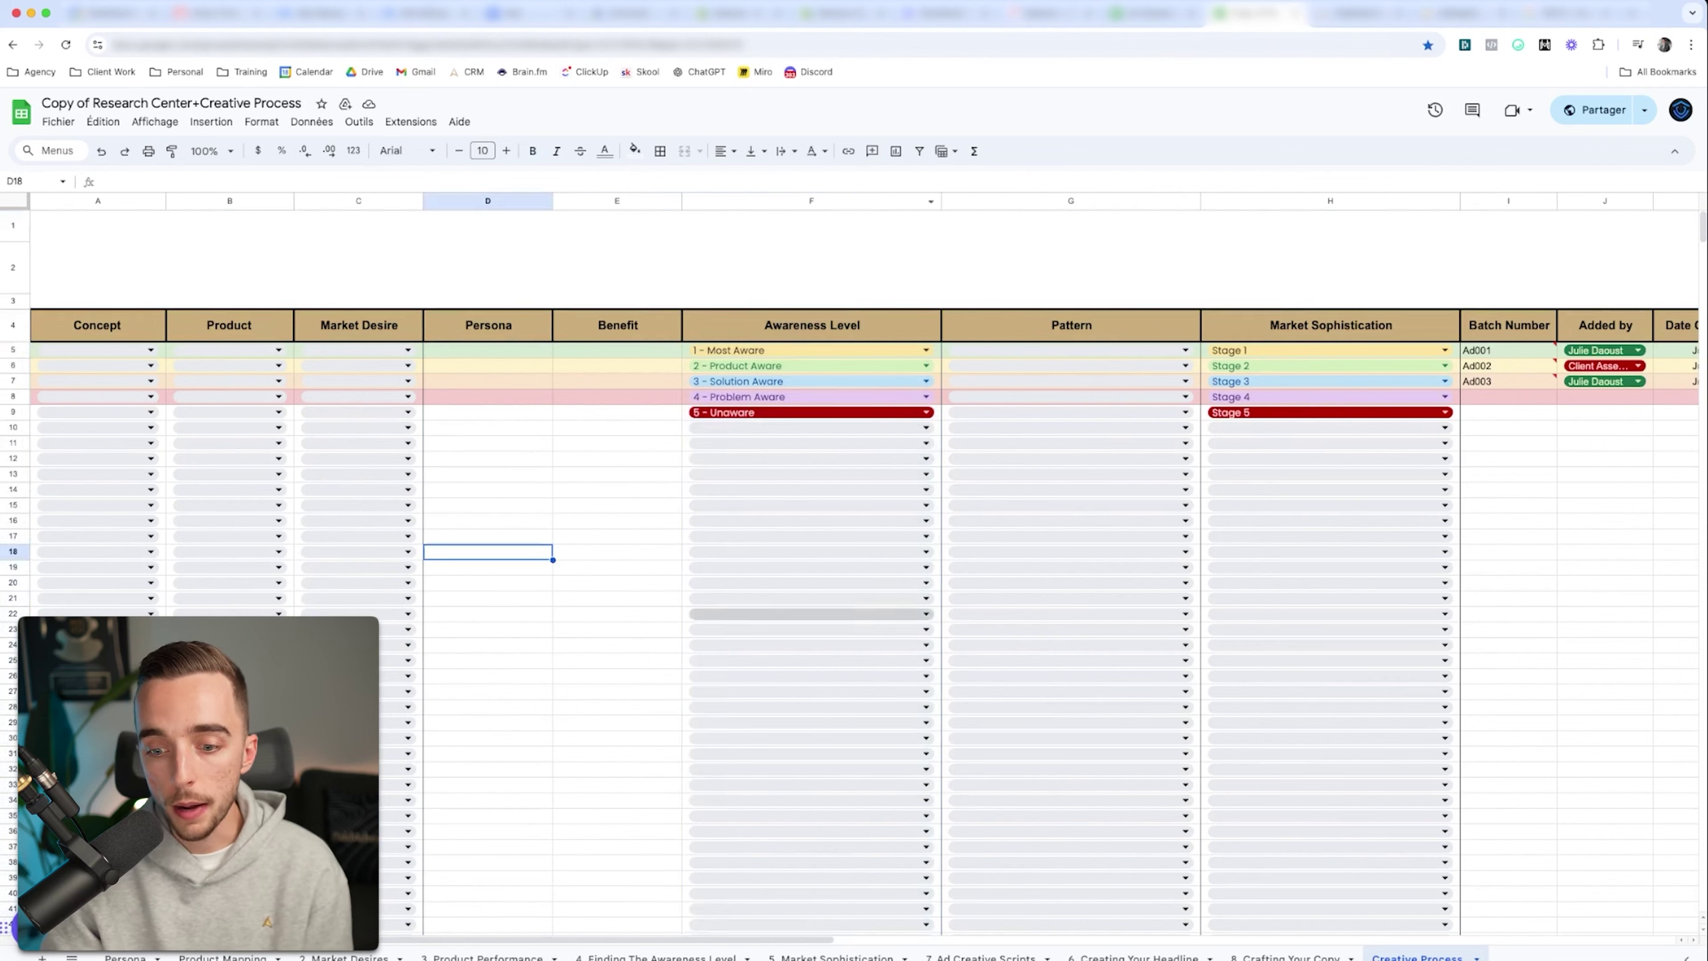
scroll(854, 571, right, 5)
scroll(855, 572, right, 10)
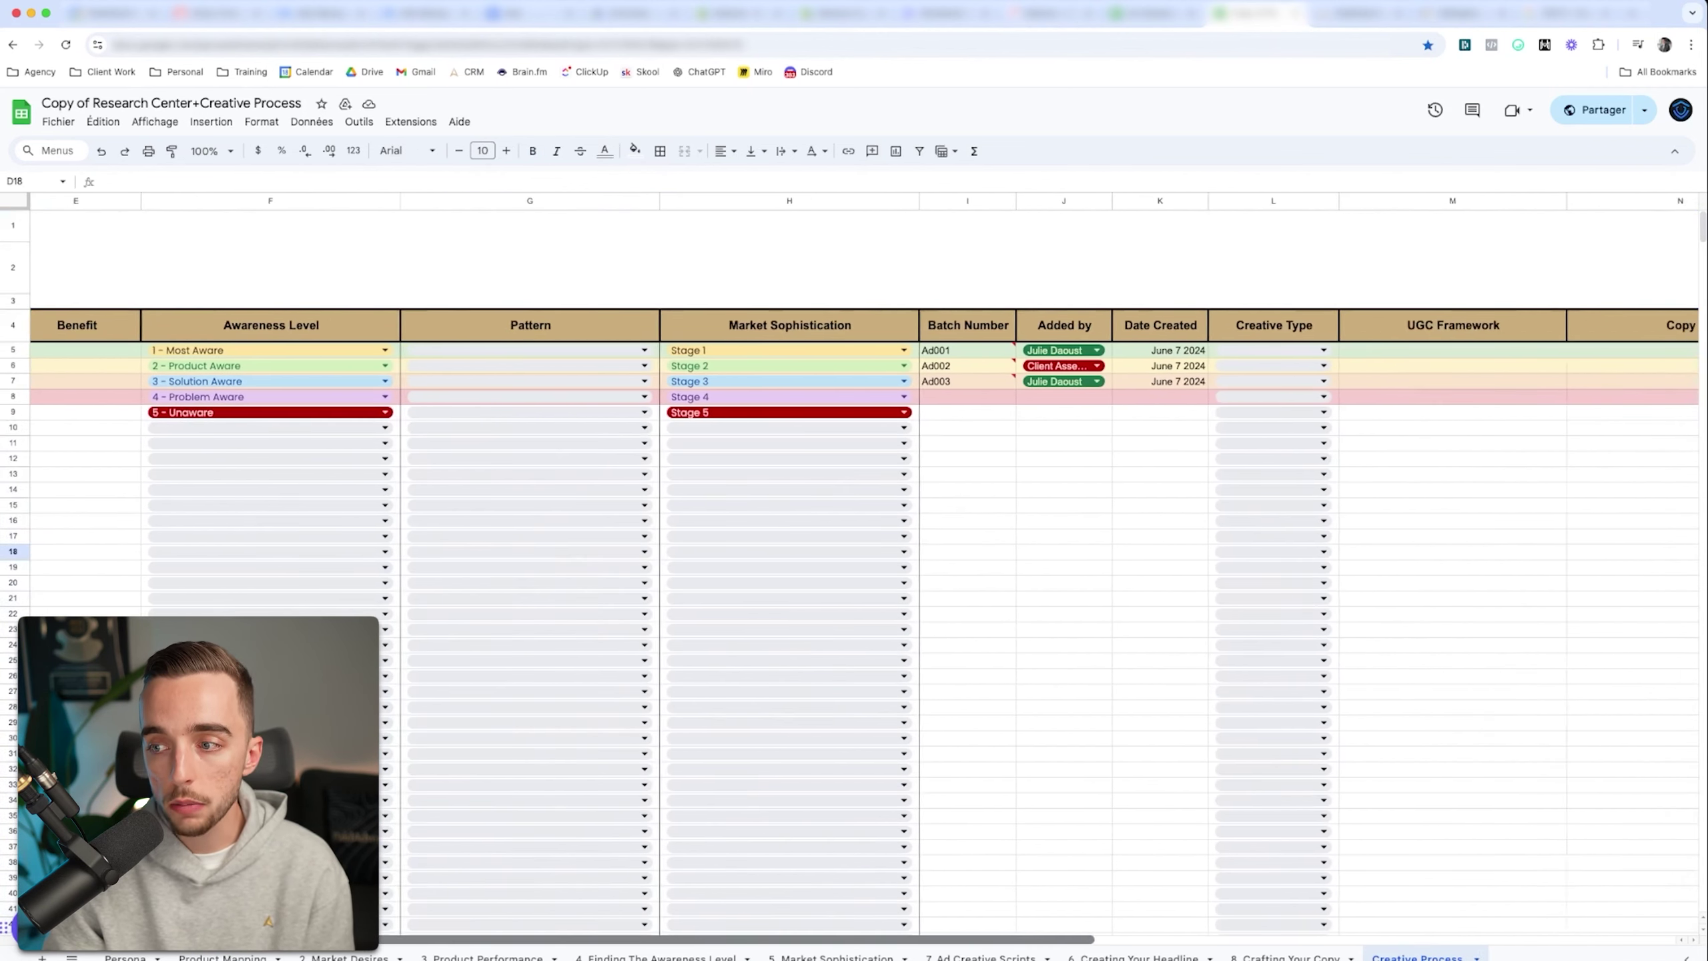
scroll(854, 572, left, 9)
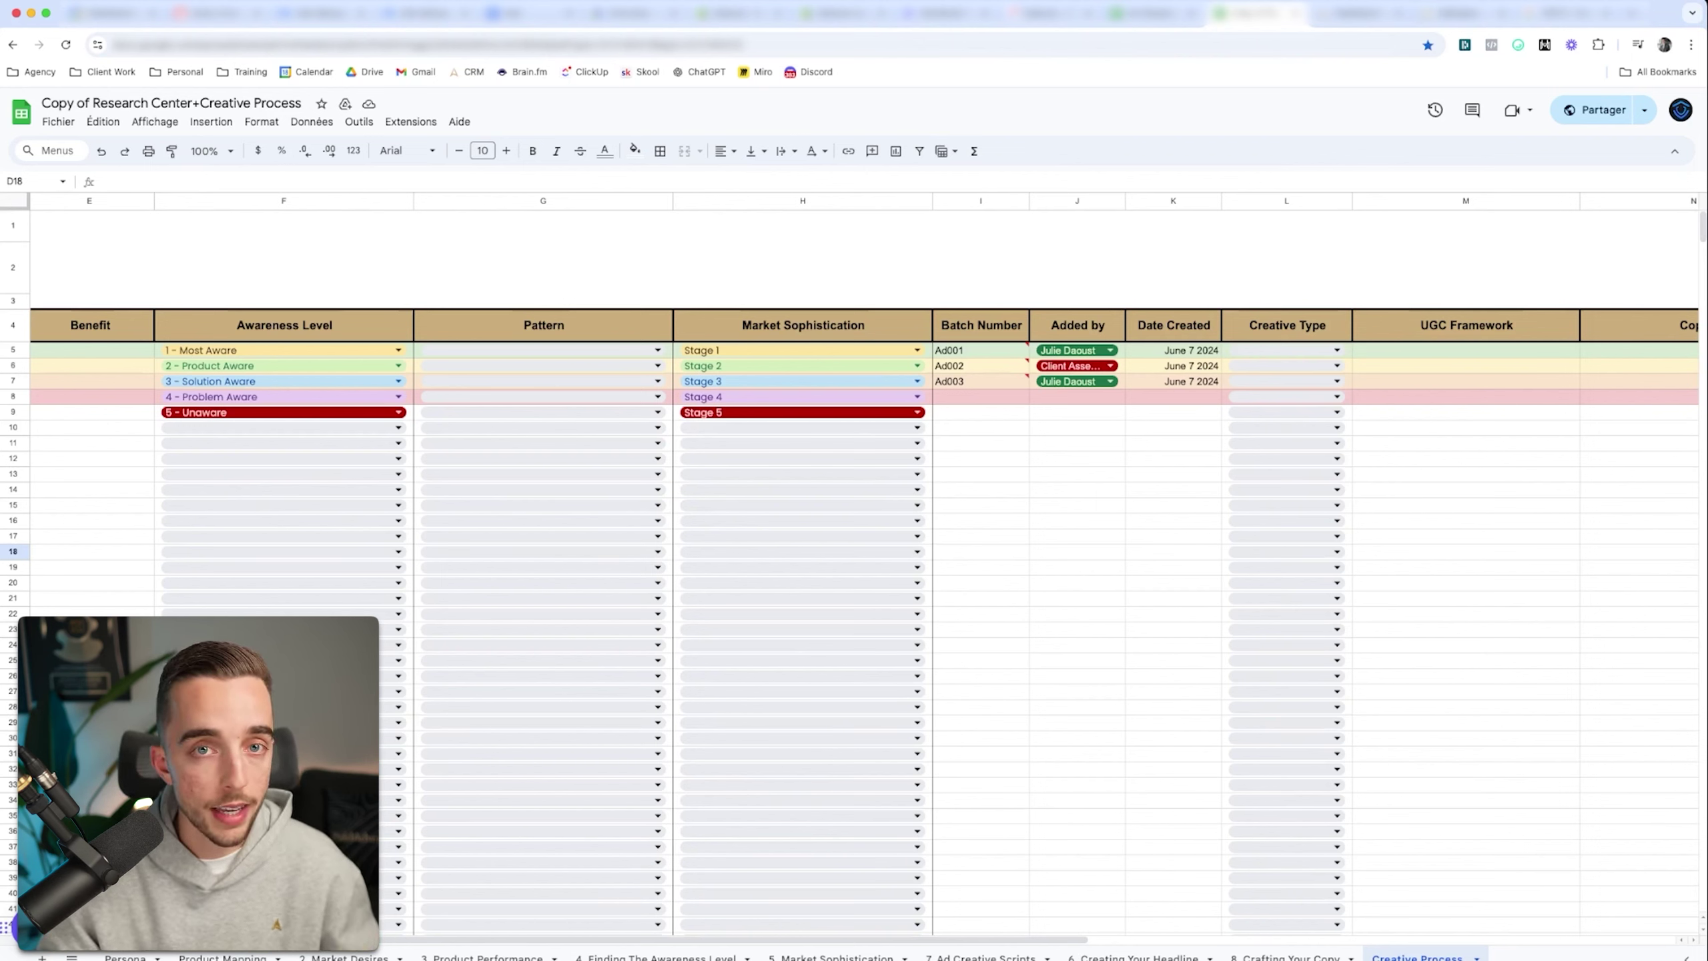
- Switch back to the client's Creative Process spreadsheet and examine the Hit Rate cell beyond the Inspo column
key(ctrl+shift+Tab)
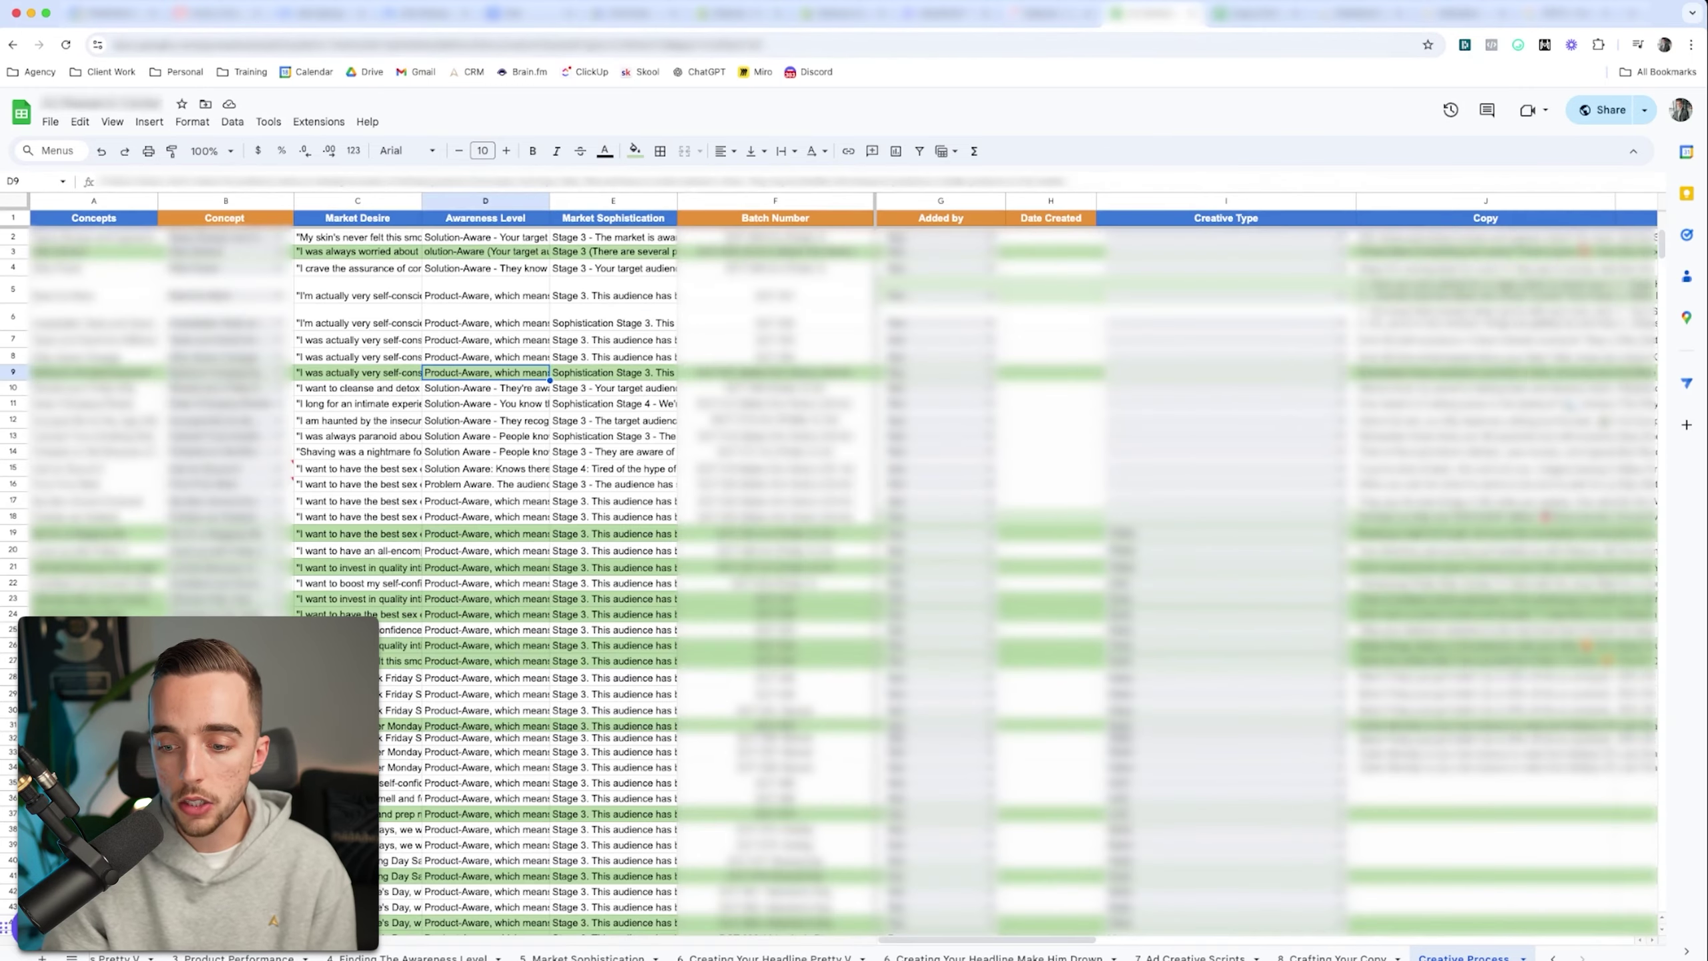
scroll(1264, 511, right, 20)
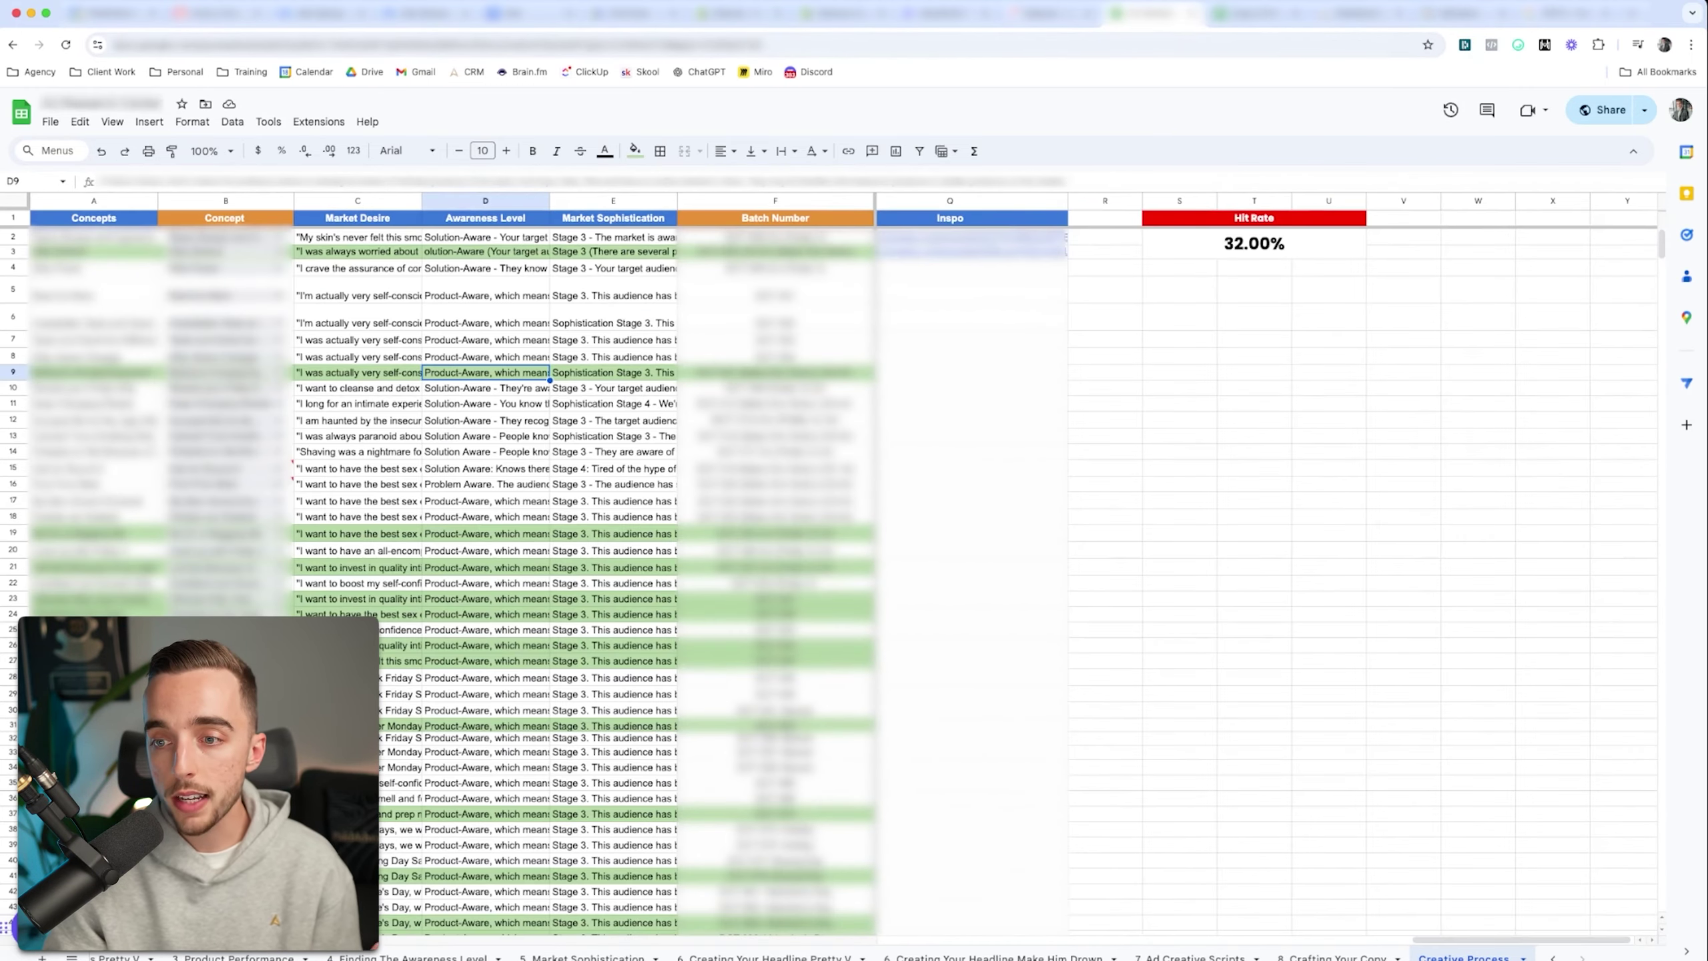
click(1254, 243)
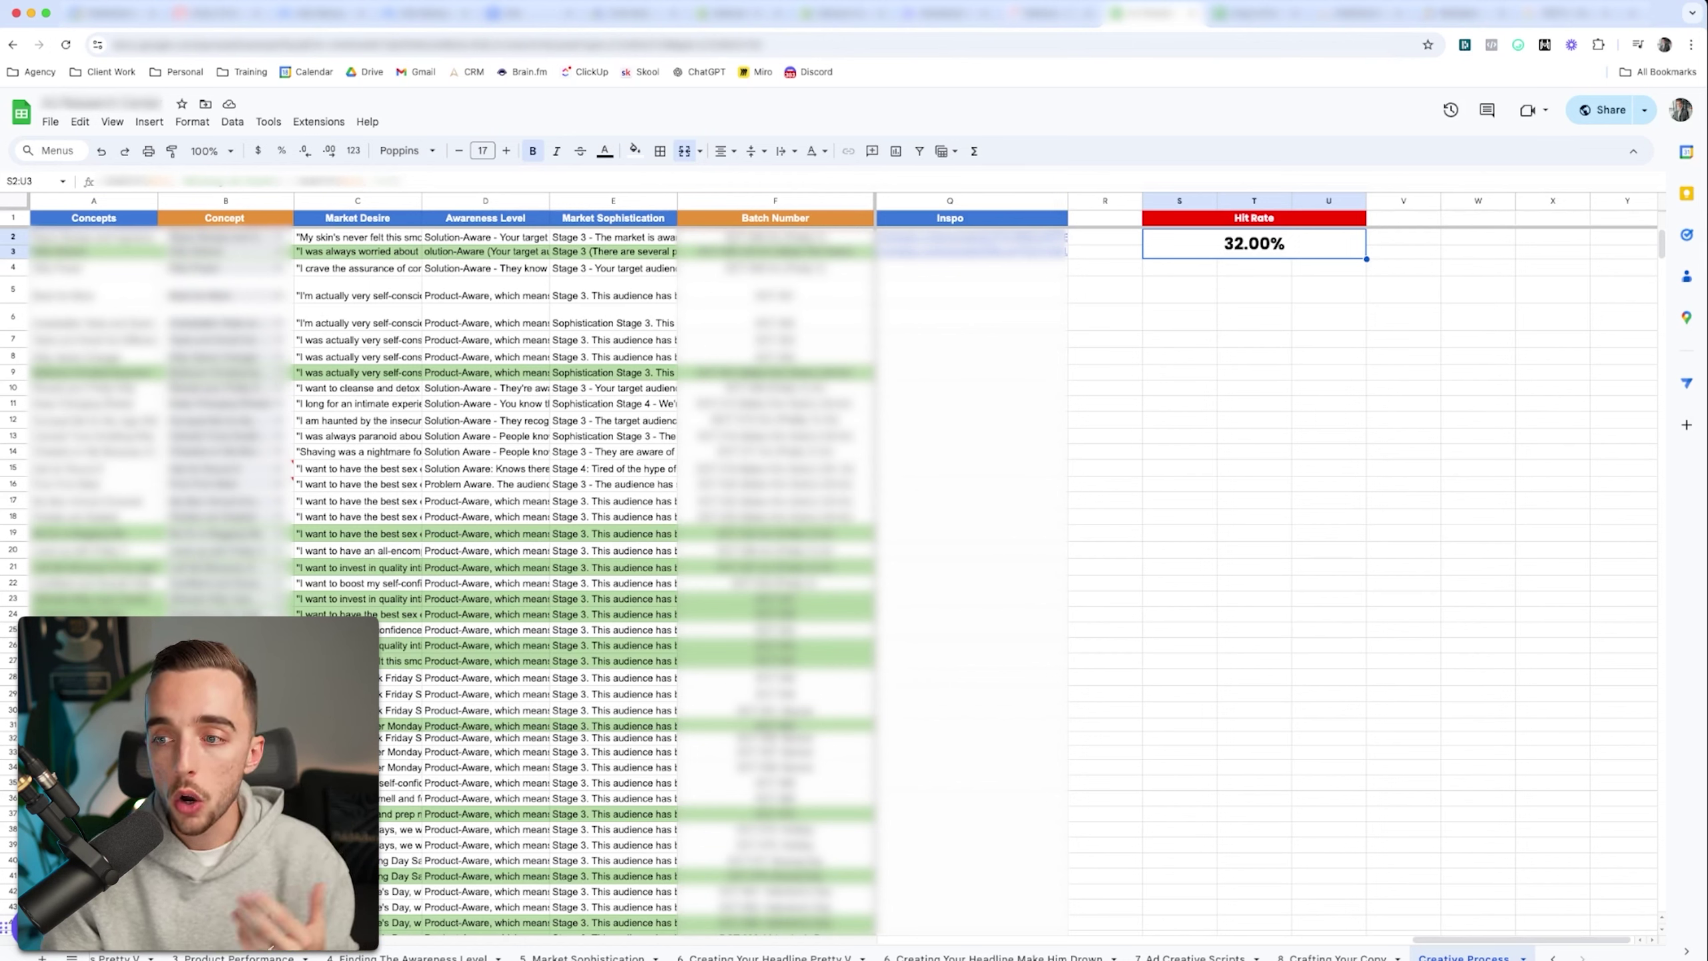
click(1254, 290)
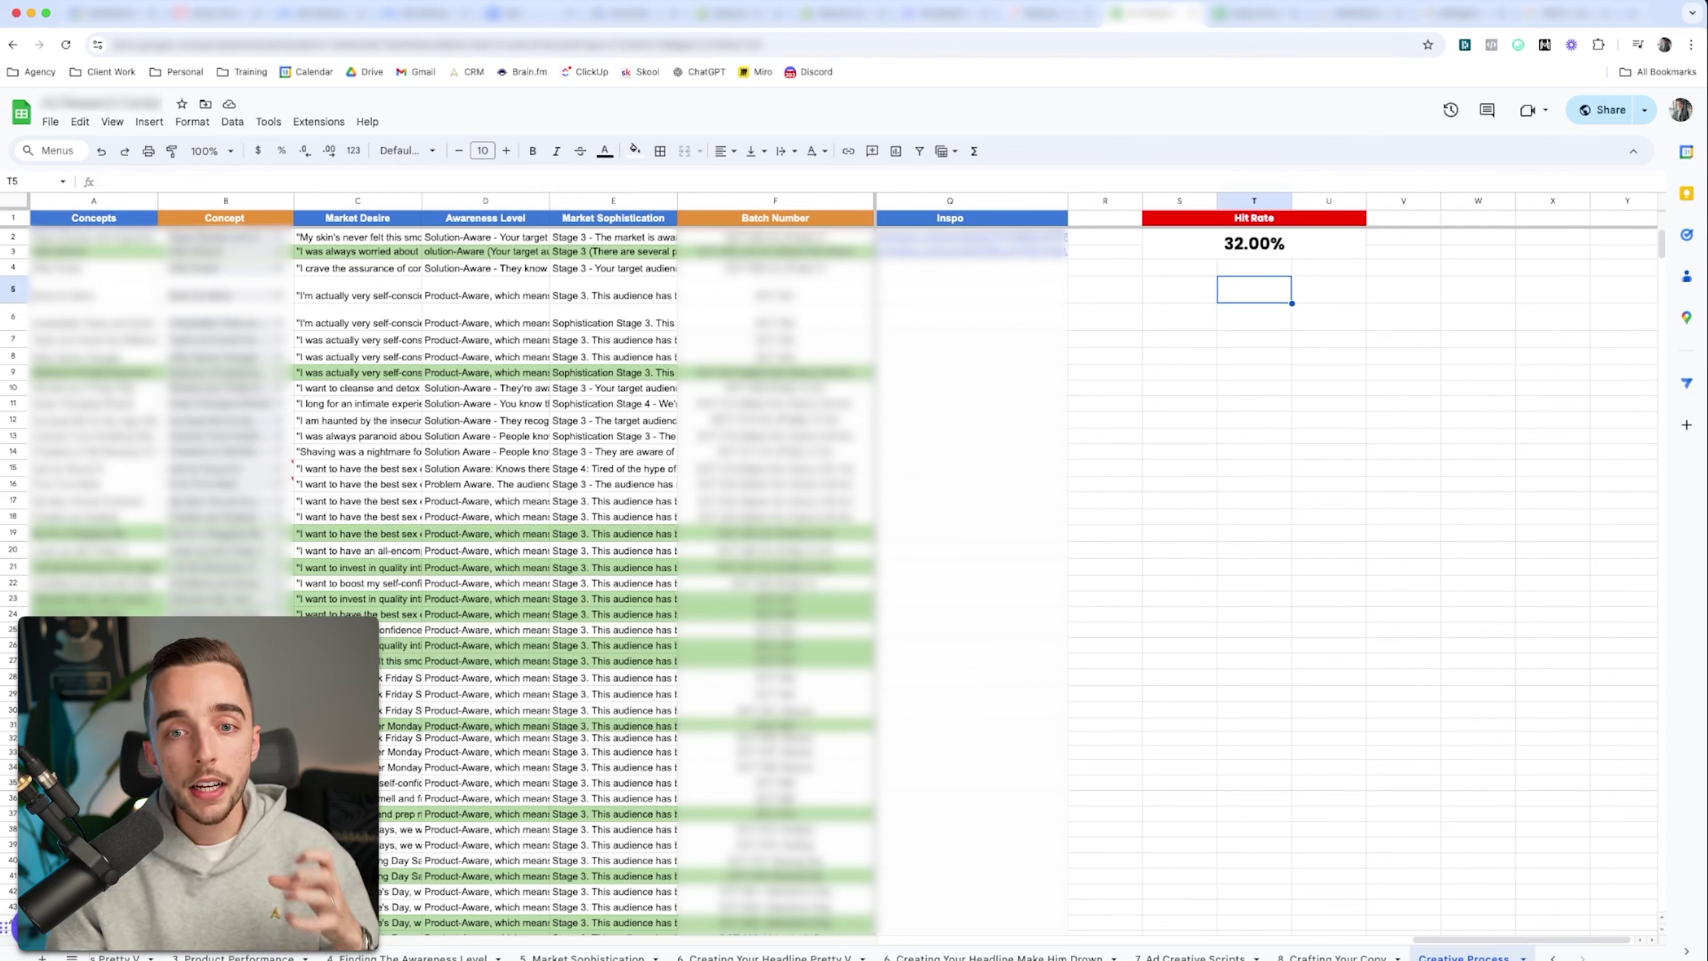
- Switch to the brand's active ads in the Meta Ad Library and highlight the number of results
click(1105, 500)
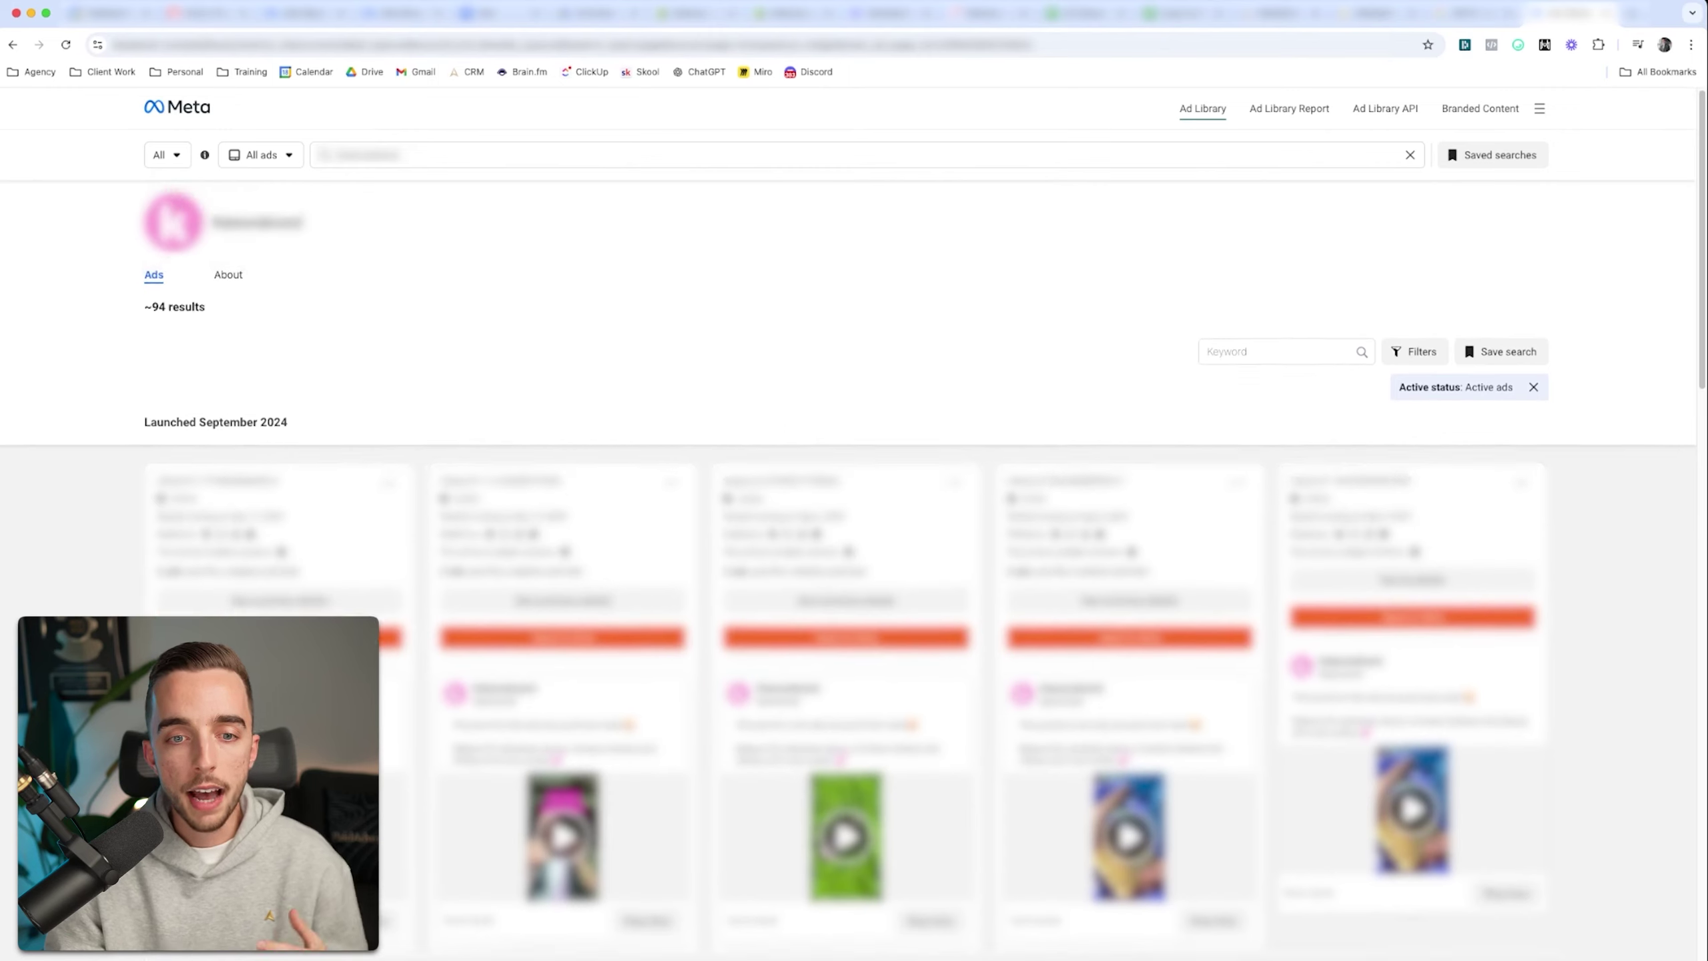
drag(144, 309, 205, 309)
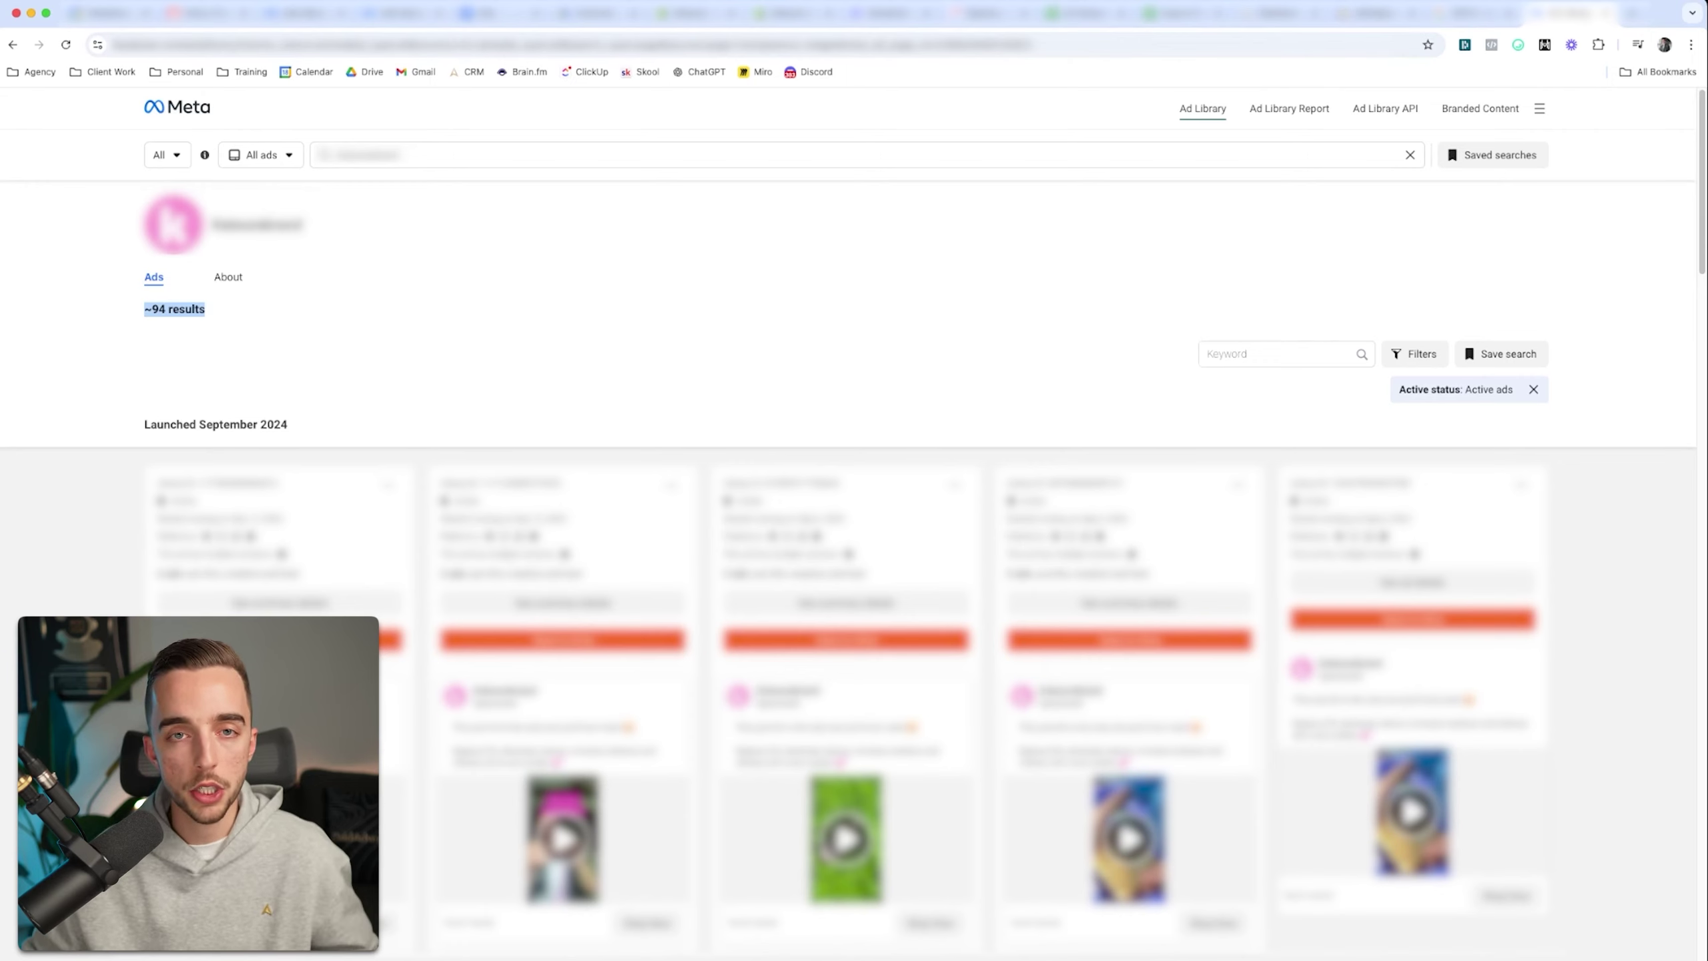
click(174, 309)
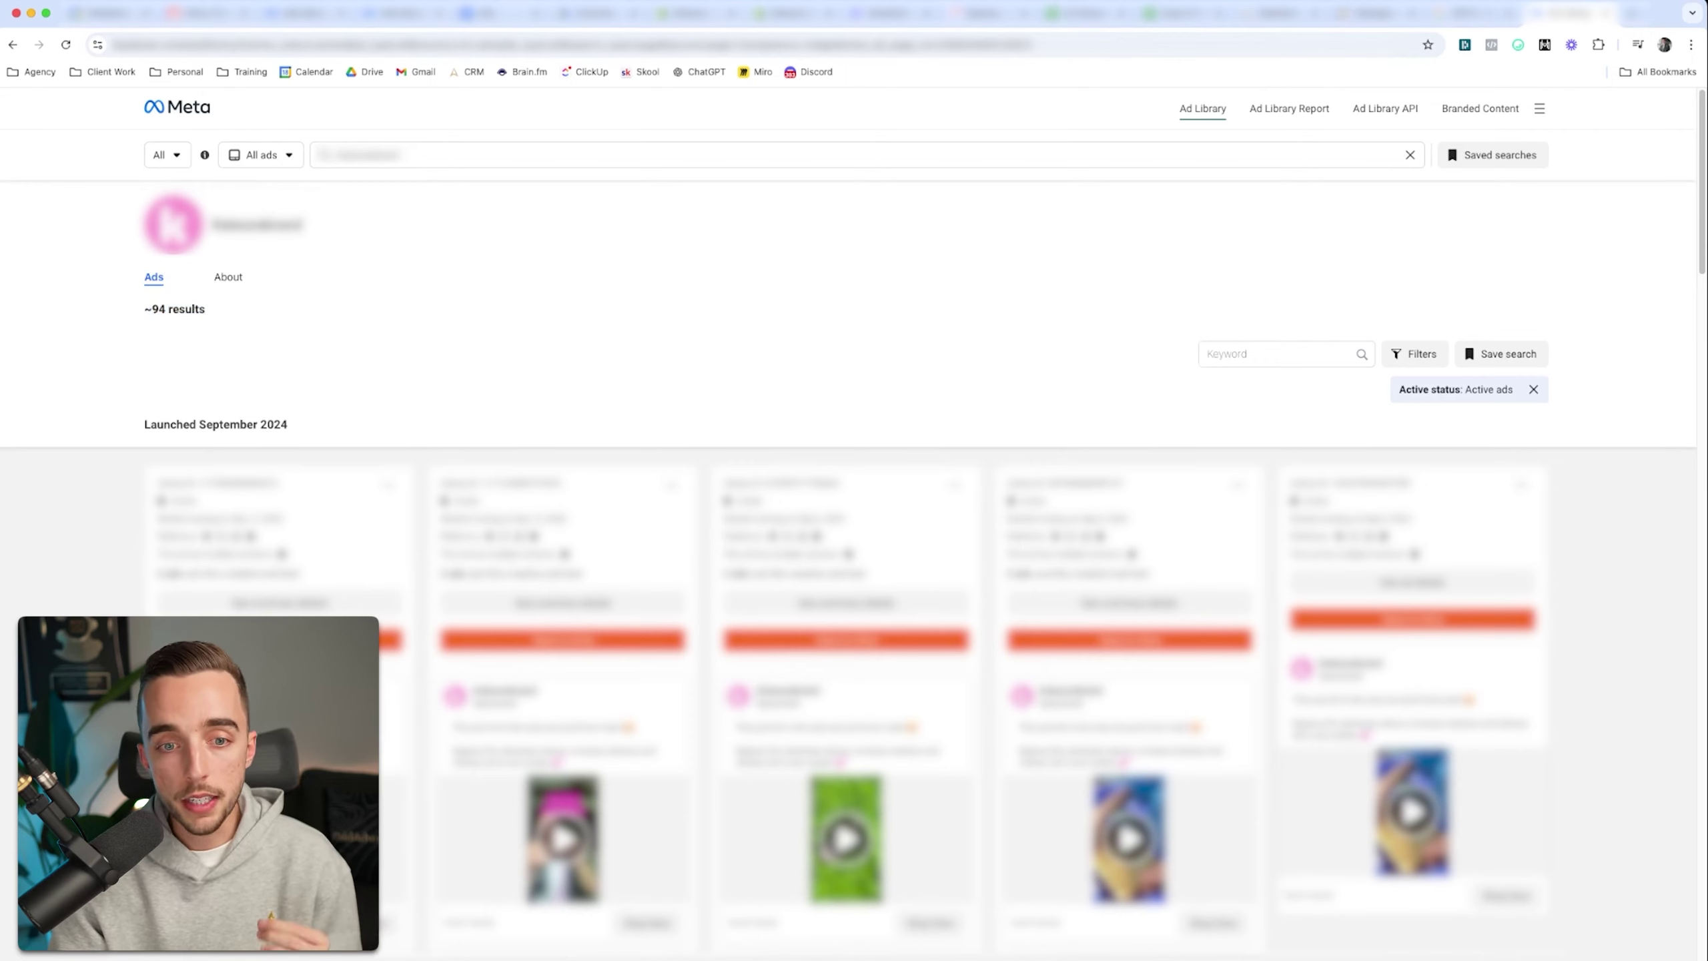
drag(153, 309, 205, 309)
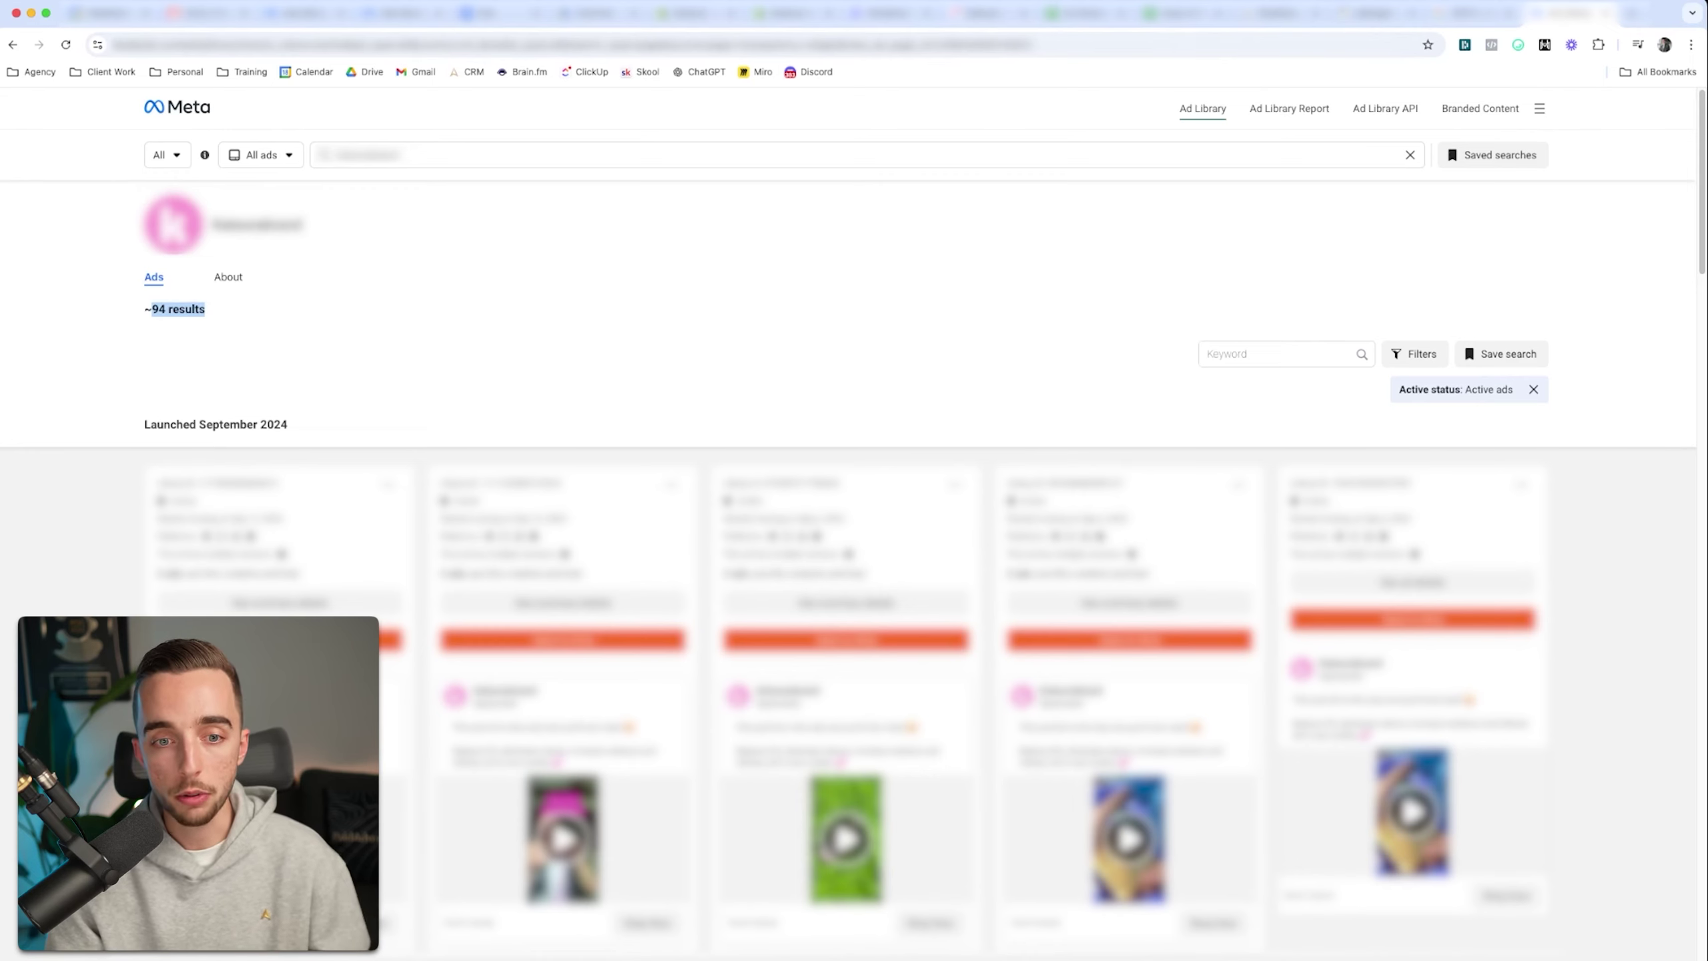
click(206, 311)
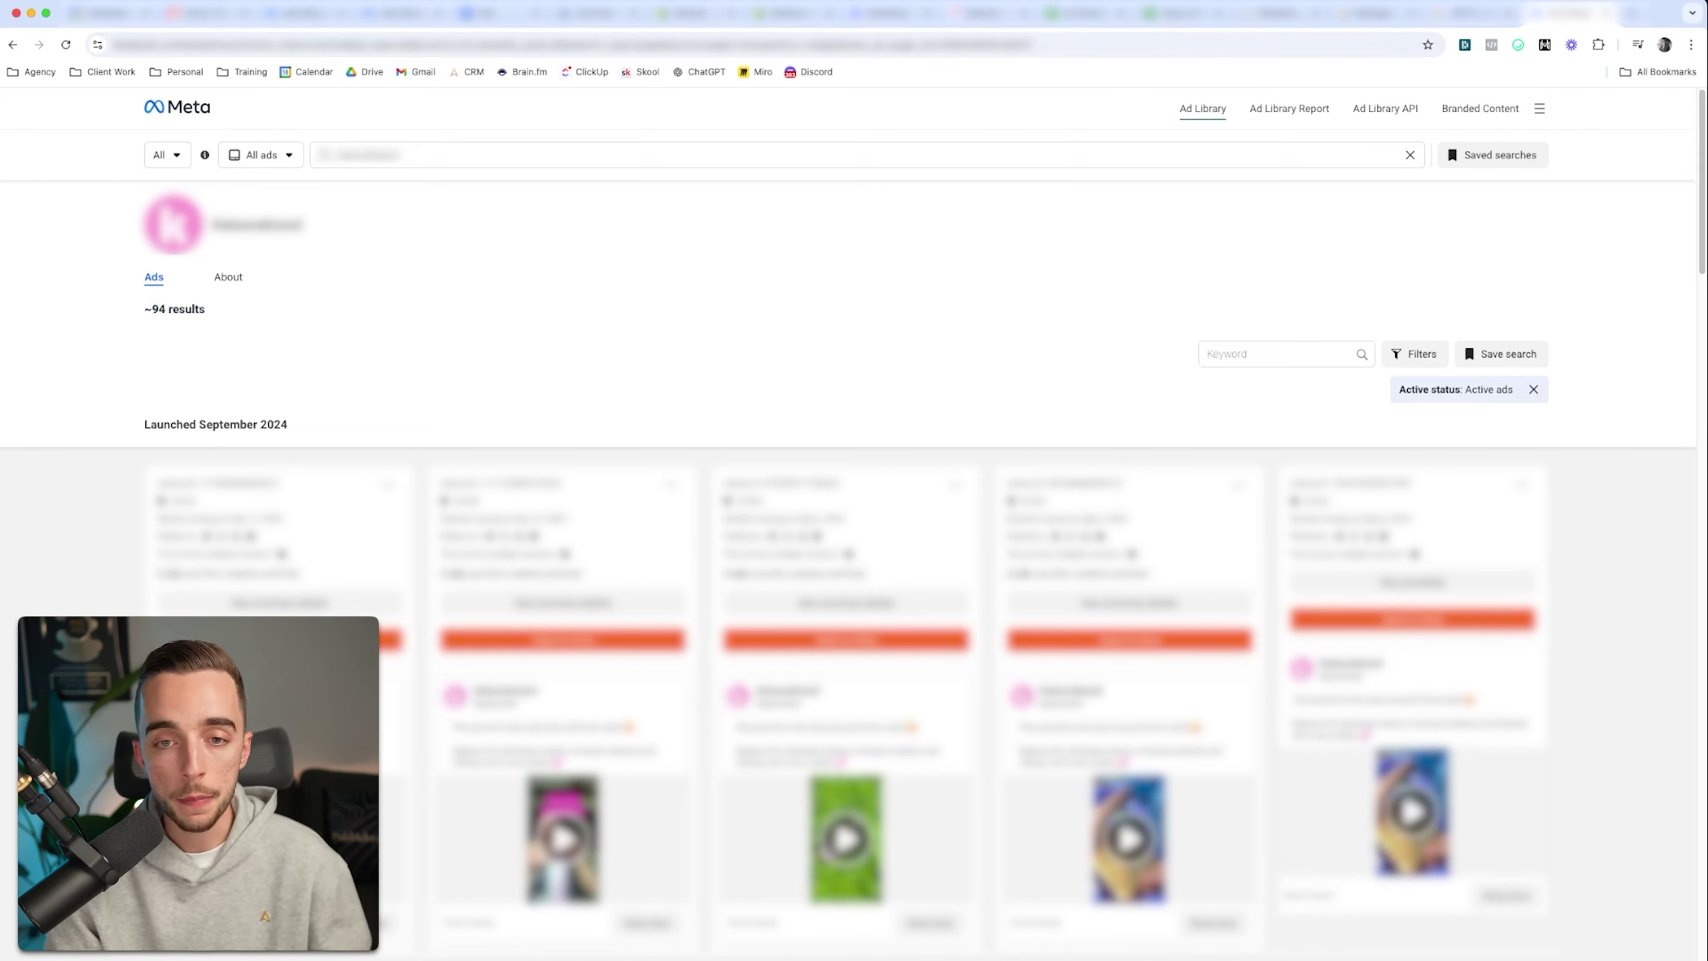